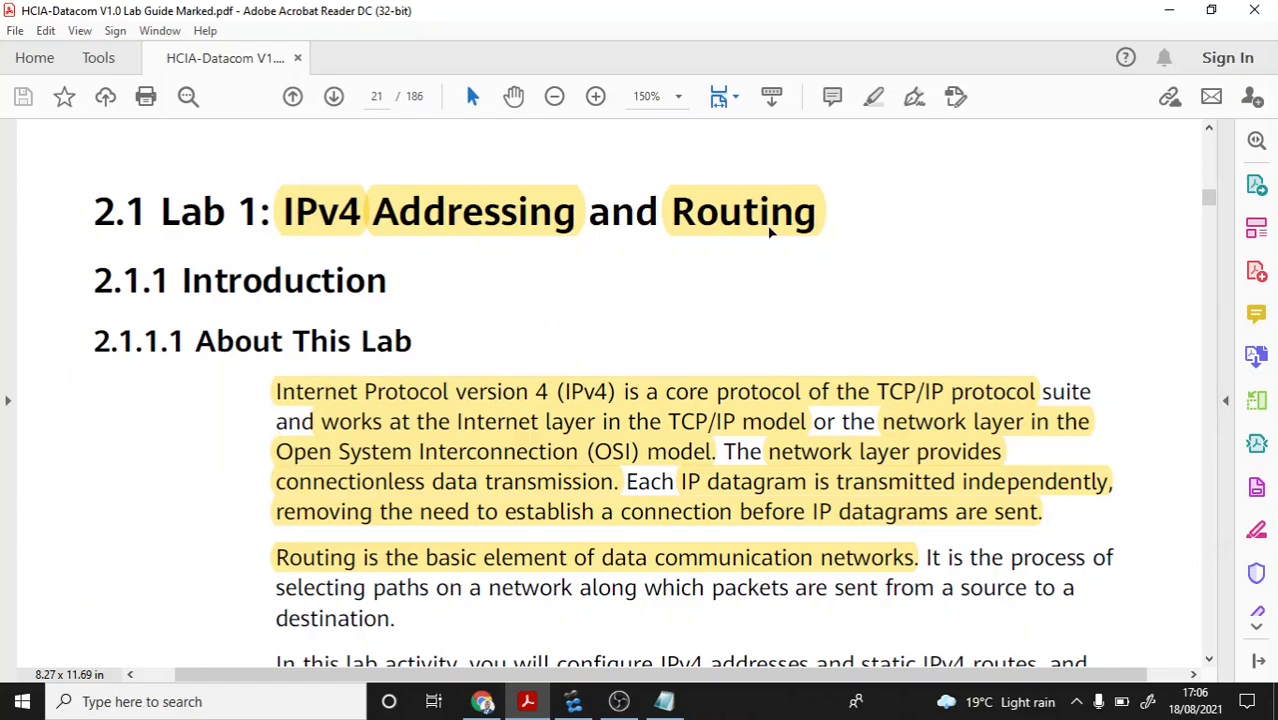
Step: Read the introduction, objectives and Figure 2-1 network topology of Lab 1: IPv4 Addressing and Routing in the lab guide
scroll(770, 230, down, 5)
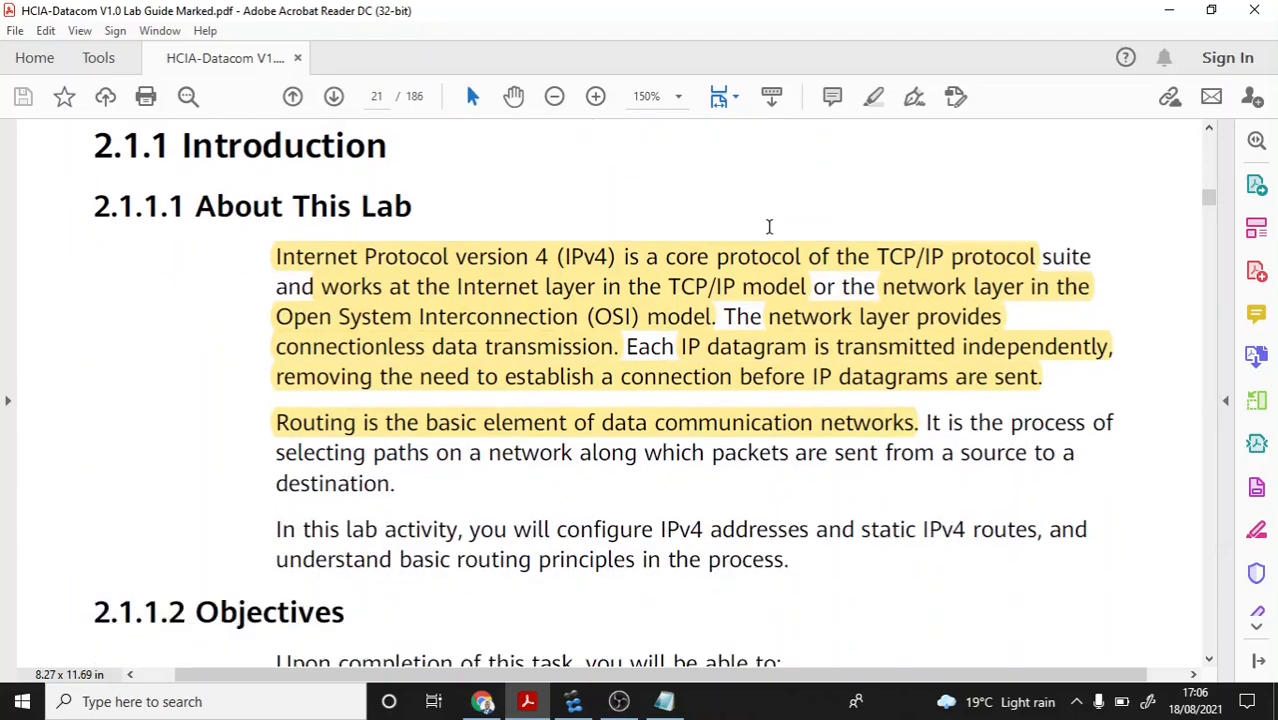
scroll(769, 227, down, 1)
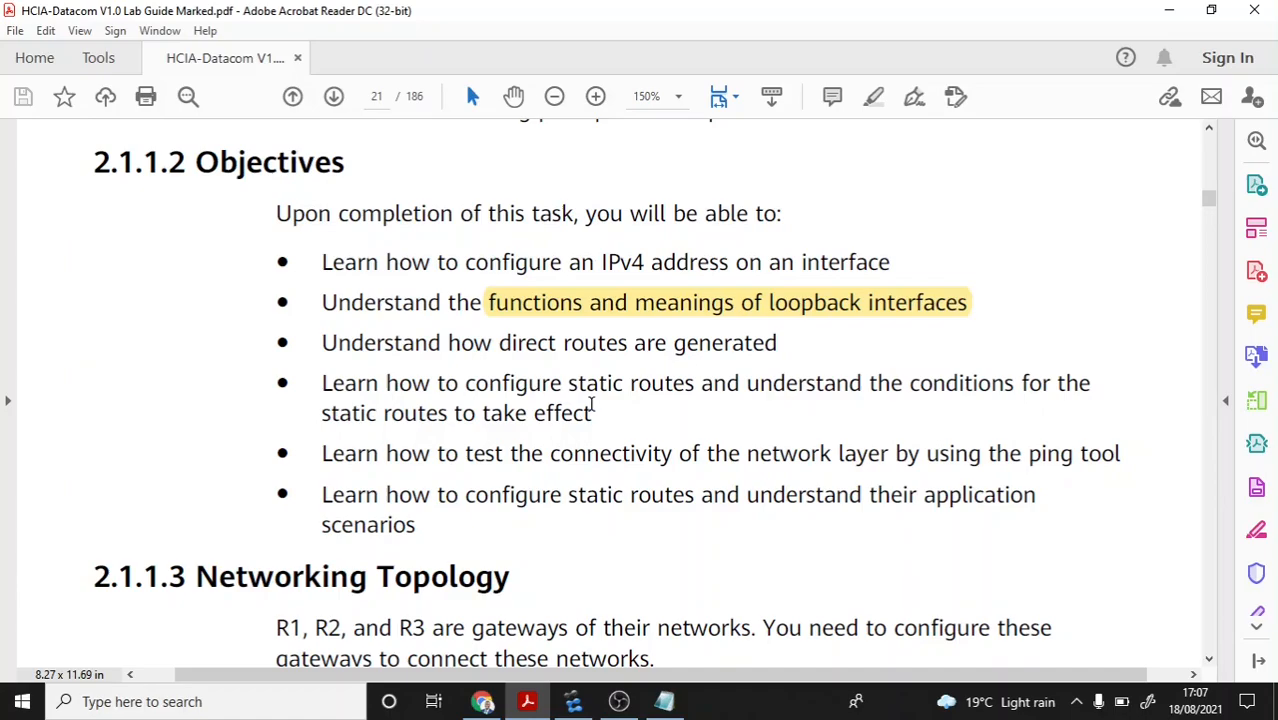
scroll(592, 404, down, 3)
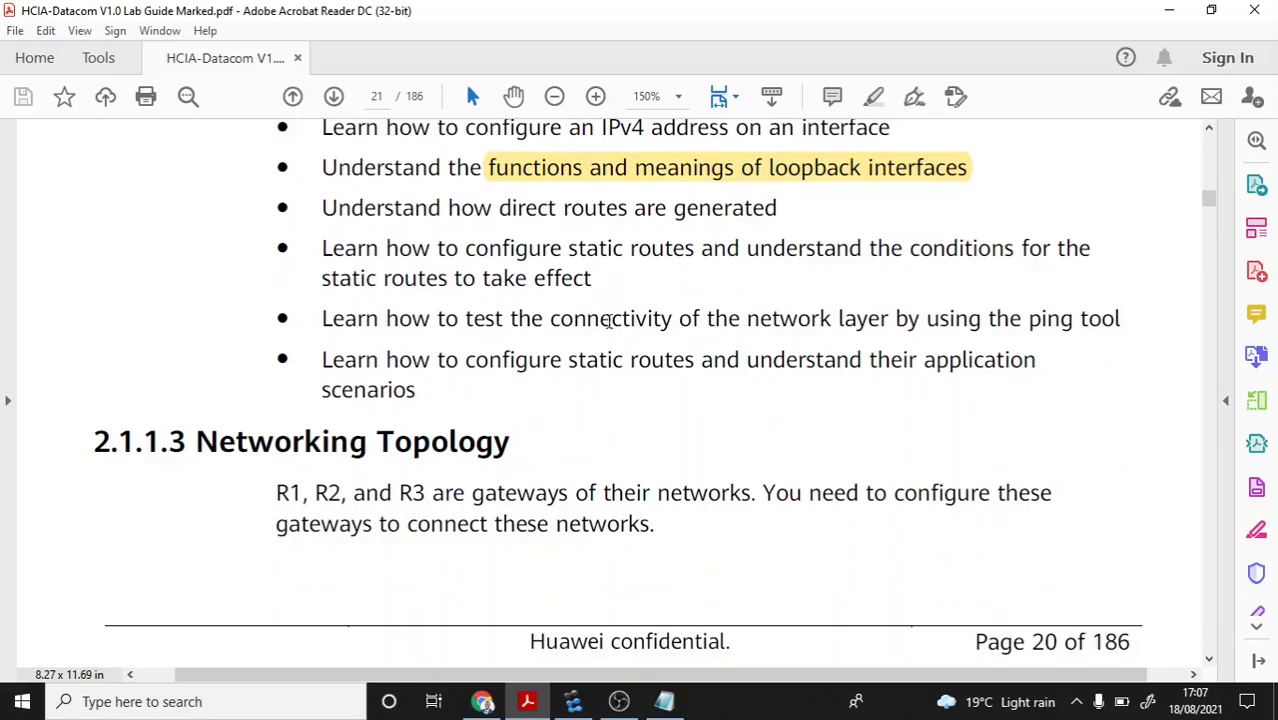
drag(1026, 318, 1127, 321)
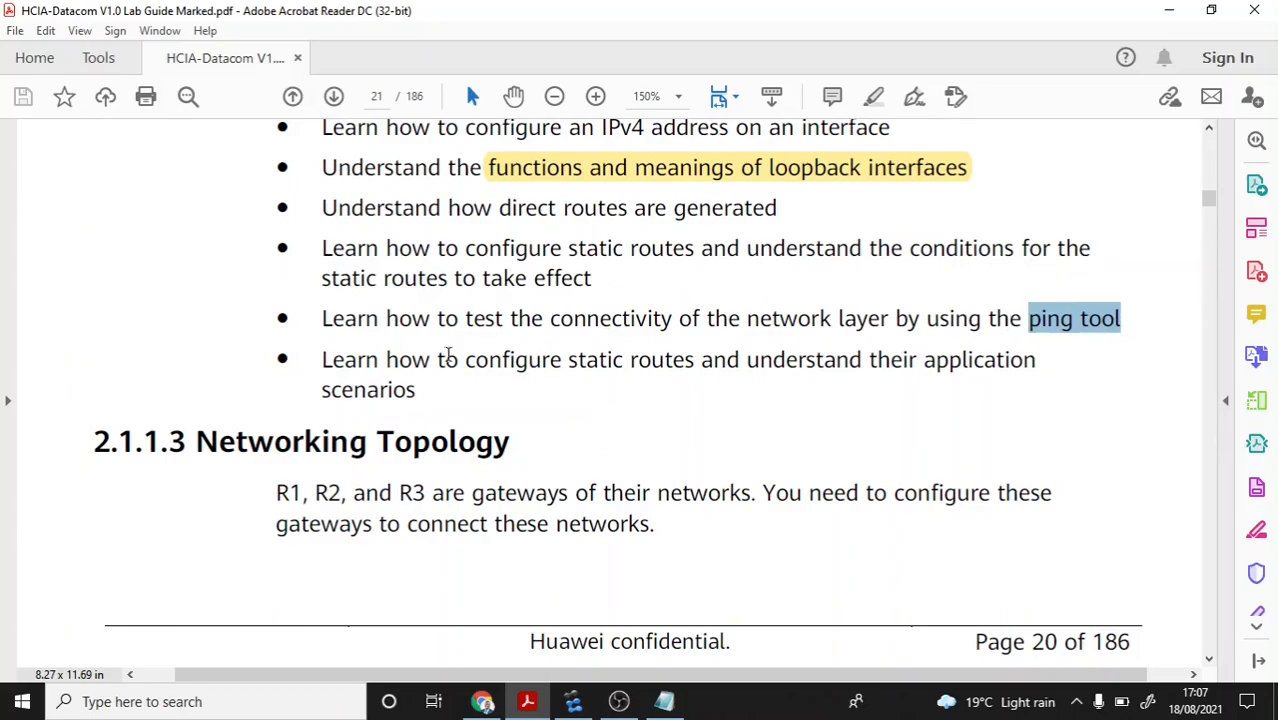
click(392, 365)
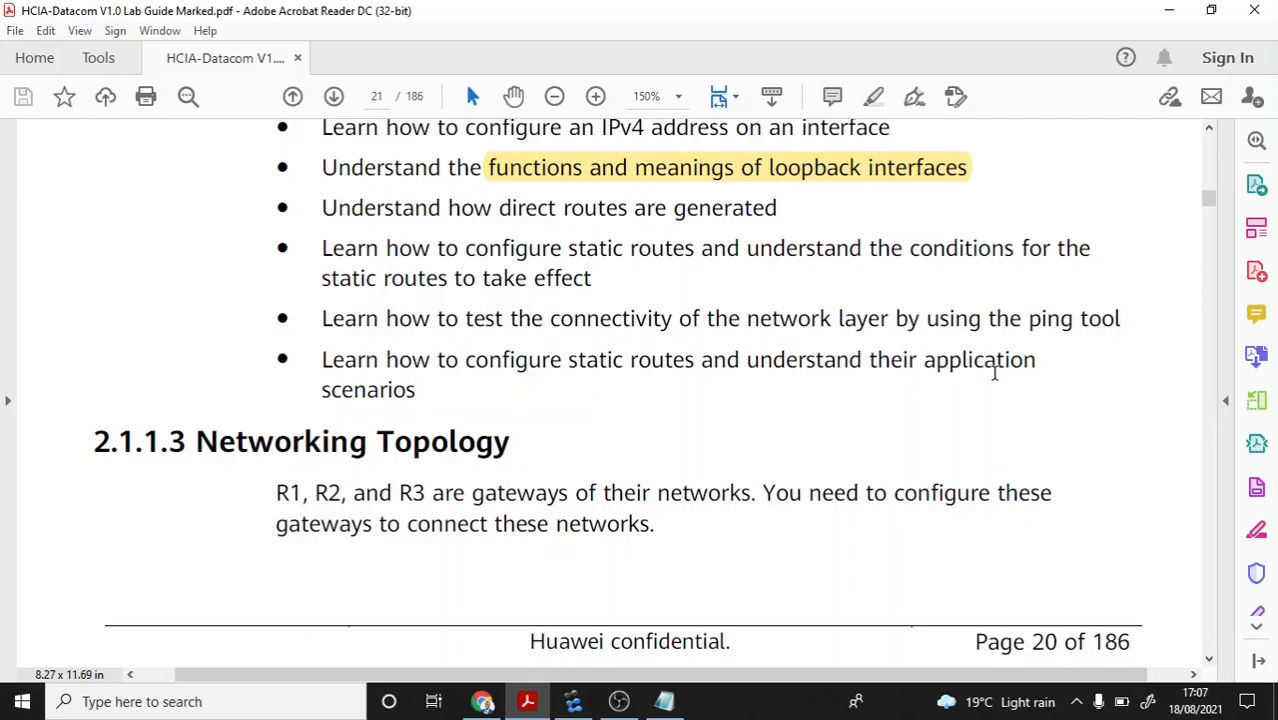
scroll(995, 372, down, 5)
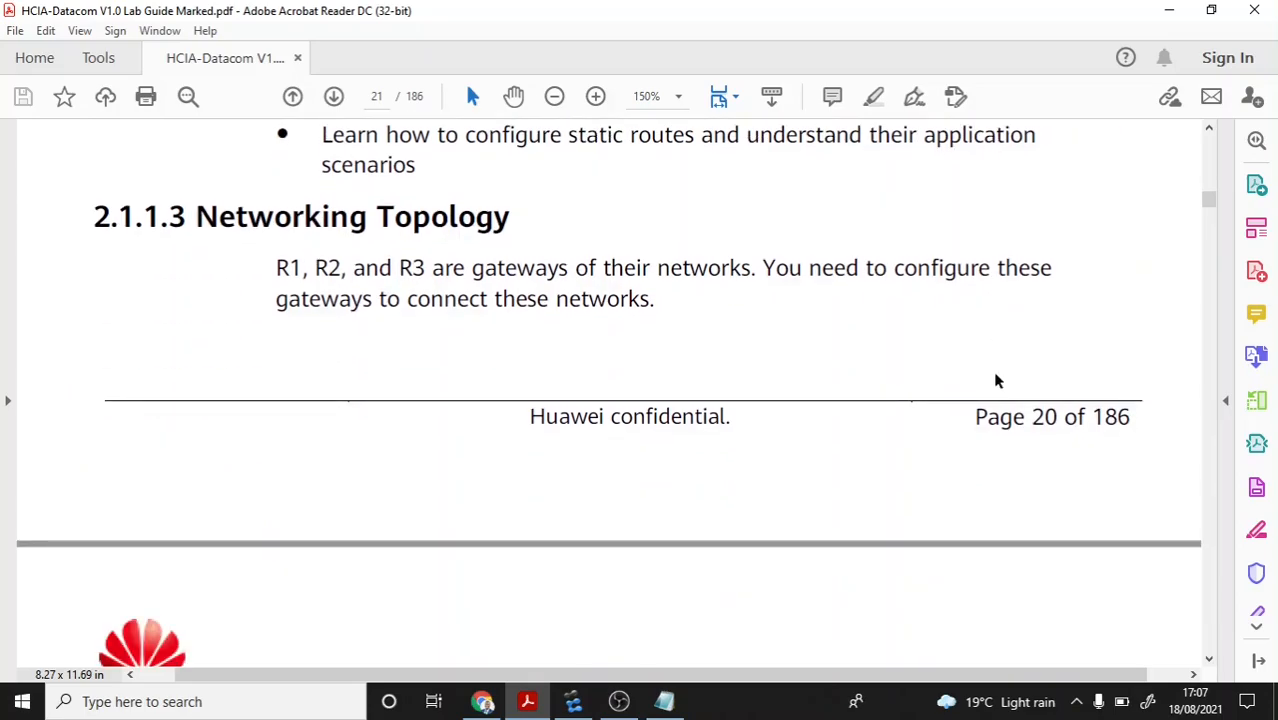
scroll(995, 380, up, 1)
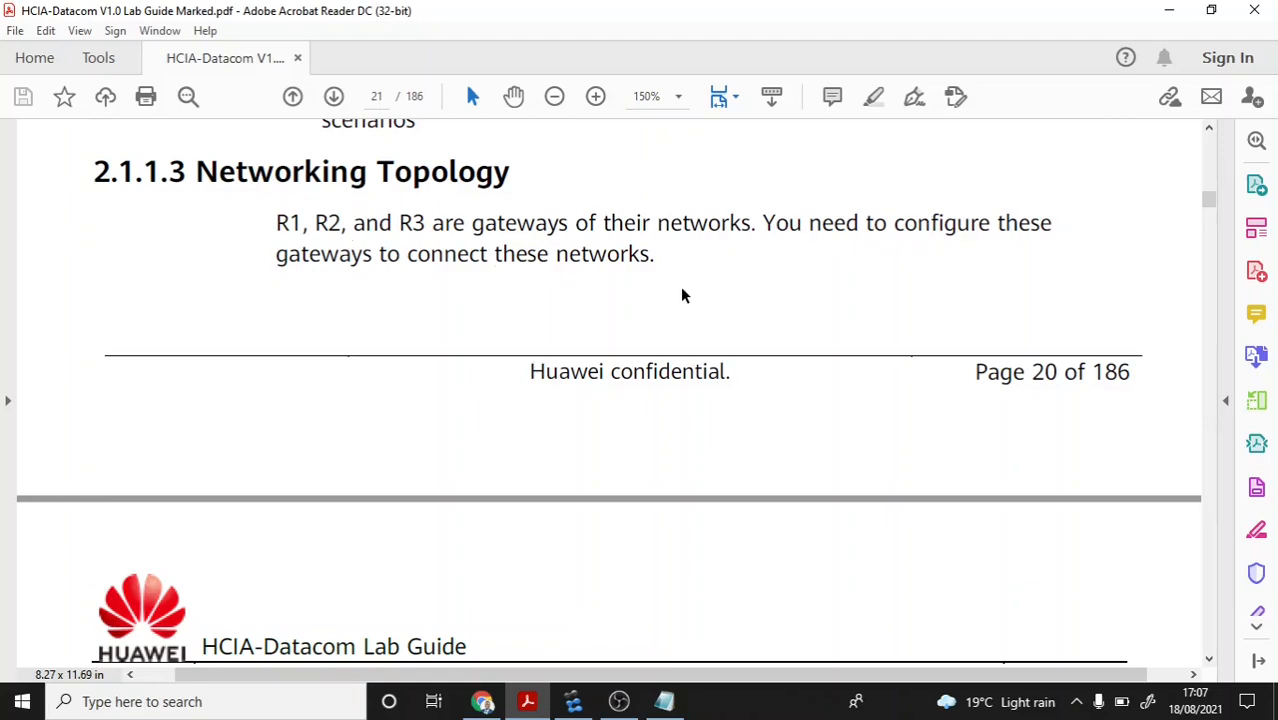
scroll(657, 277, down, 1)
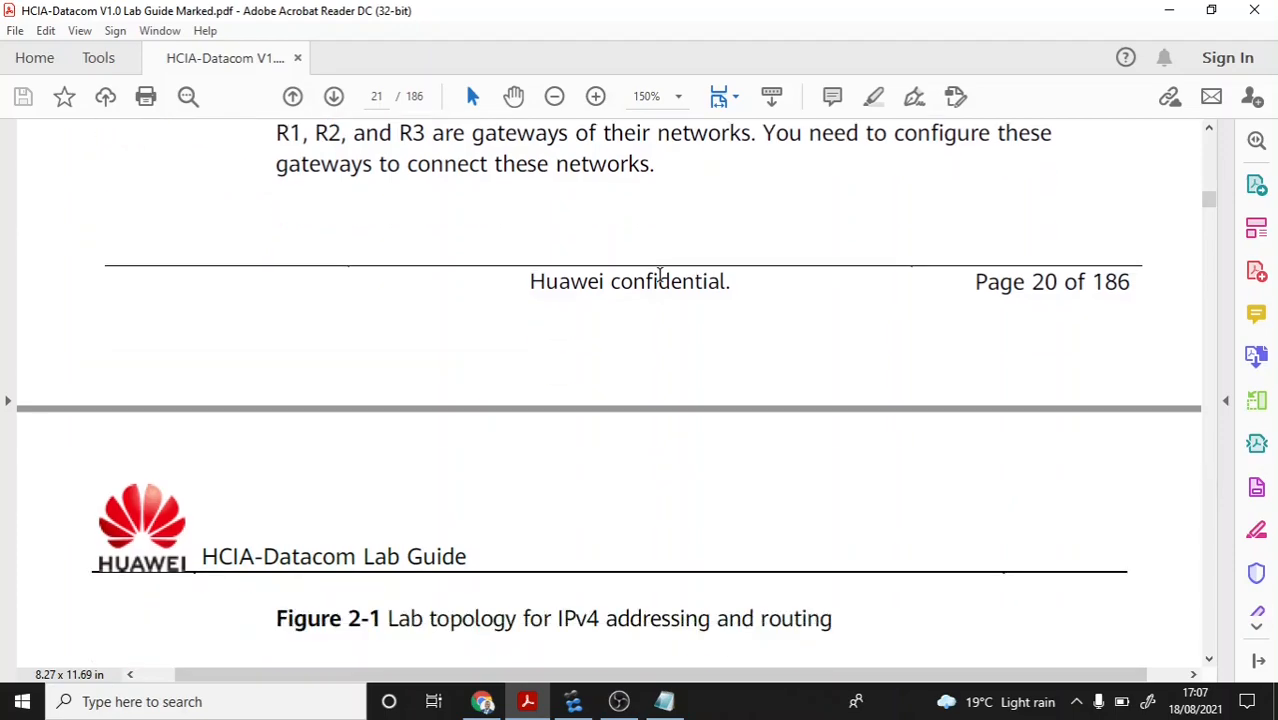
scroll(640, 285, down, 2)
scroll(641, 287, down, 3)
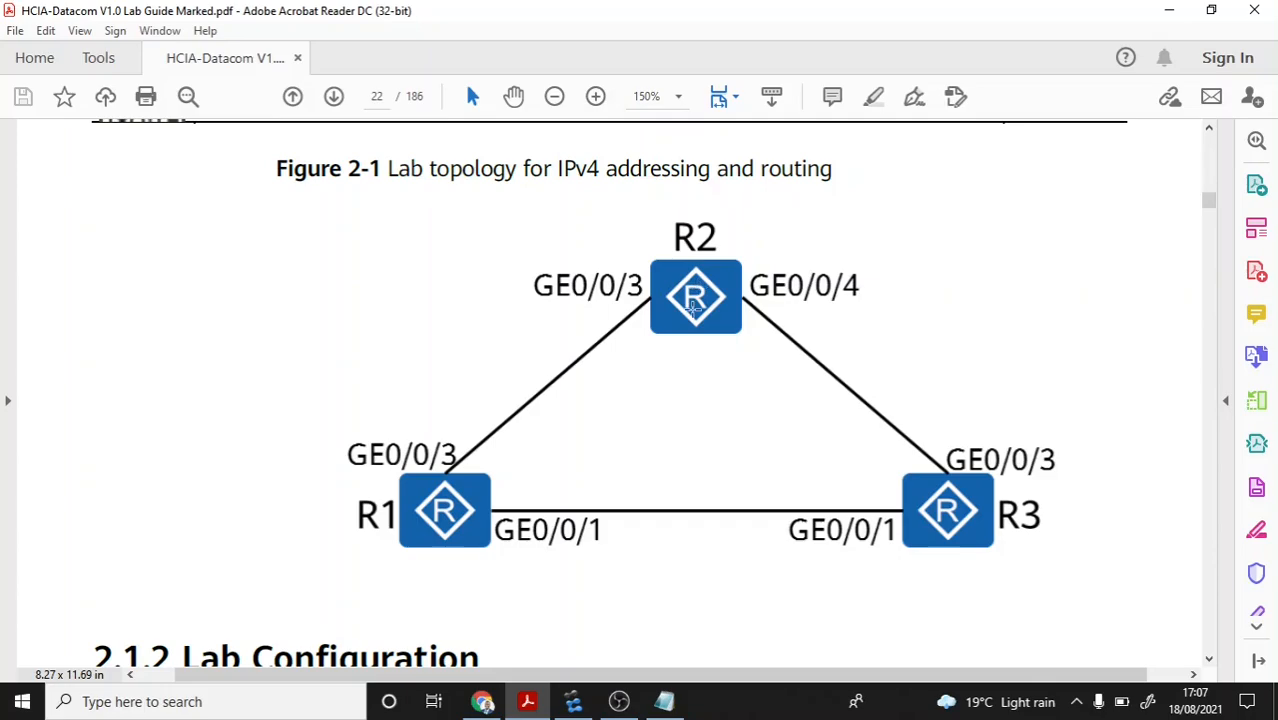
Step: Switch to eNSP, create a new topology and place three generic Router devices, R1, R2 and R3, in a triangle with R2 at the apex
click(578, 704)
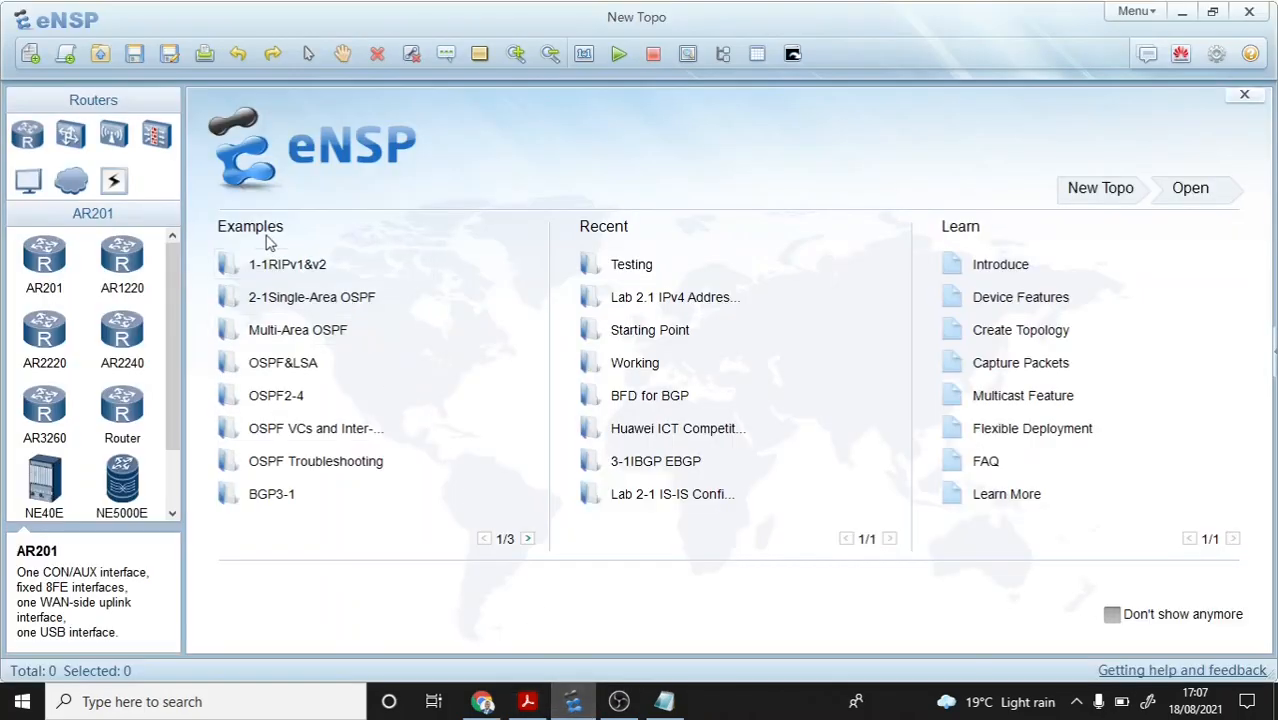
click(30, 58)
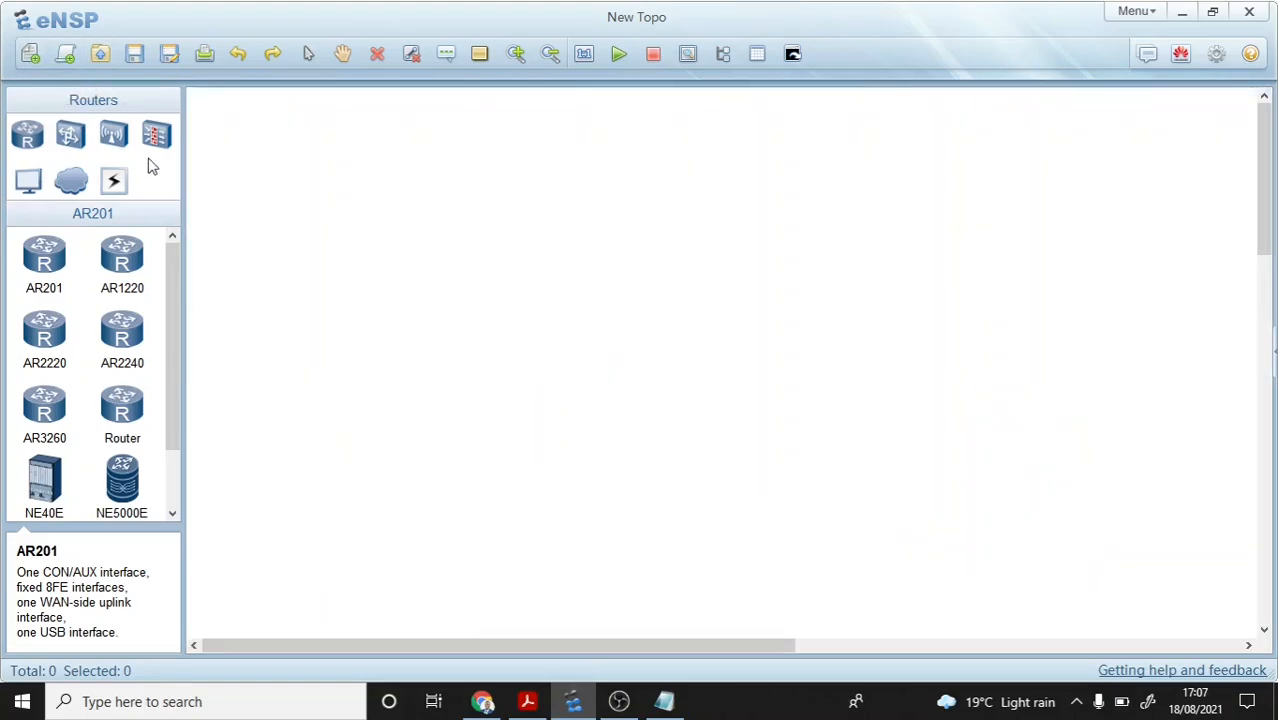
click(27, 140)
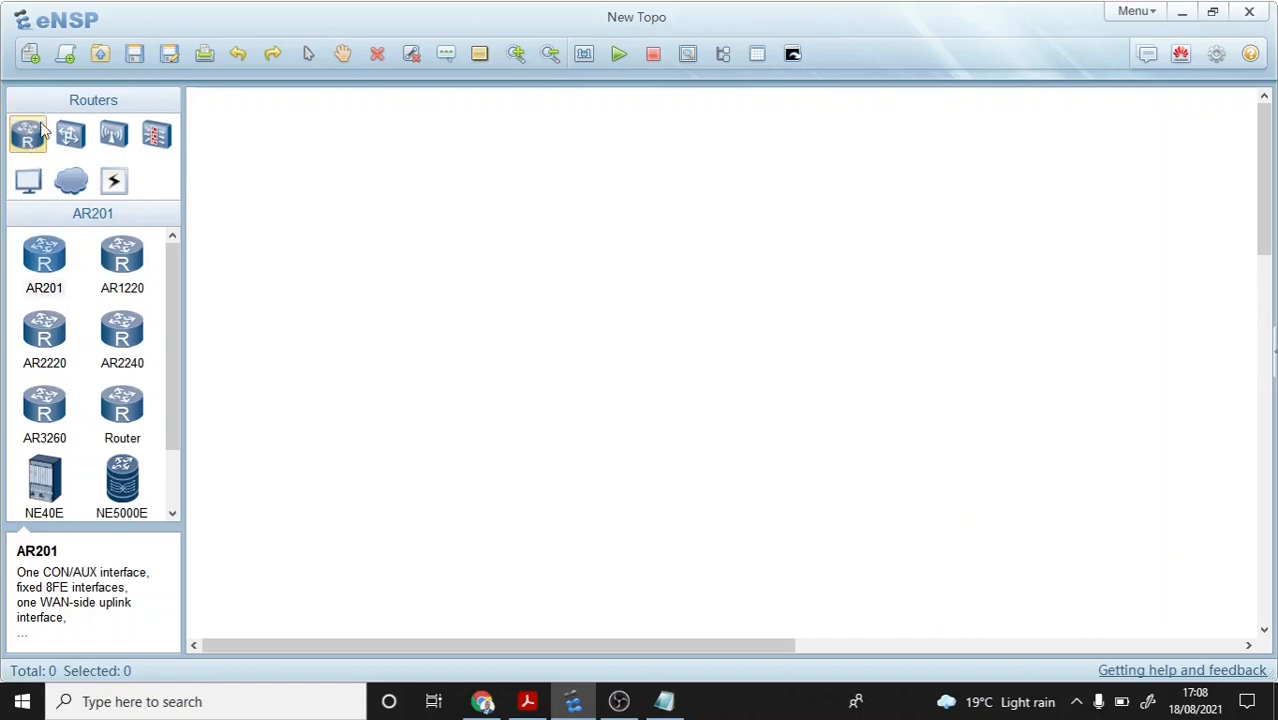
click(122, 408)
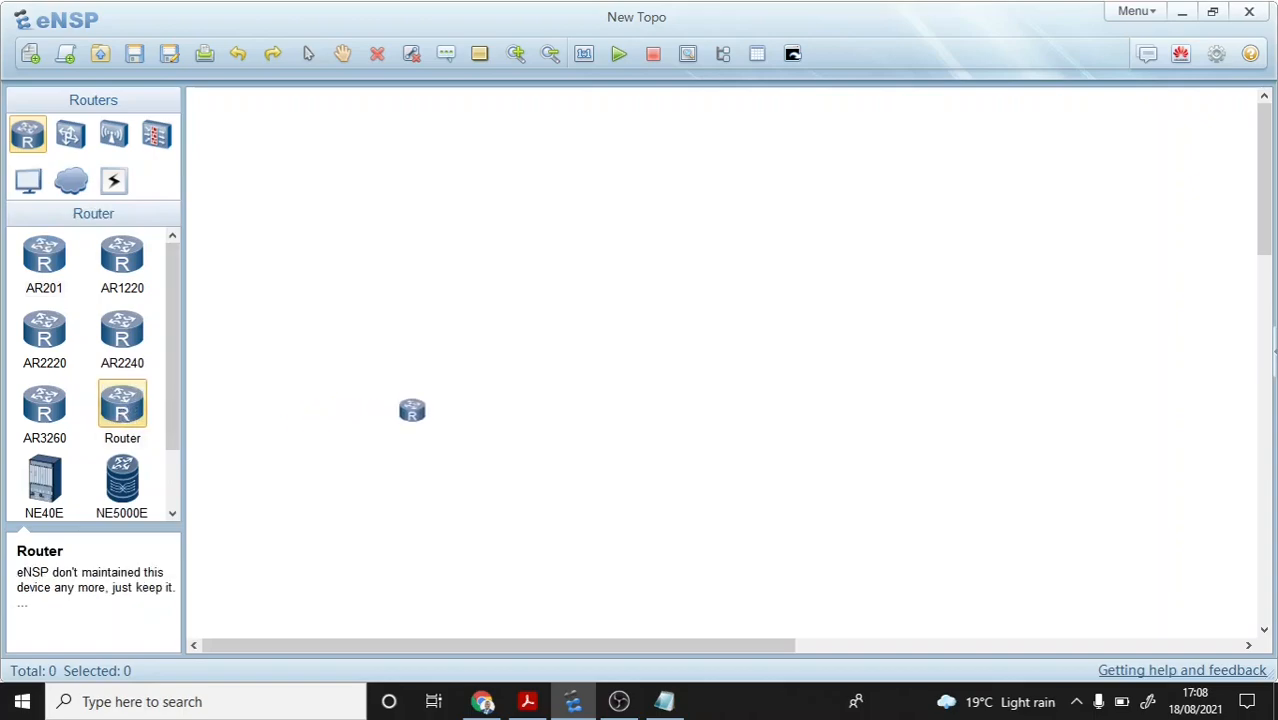
click(463, 415)
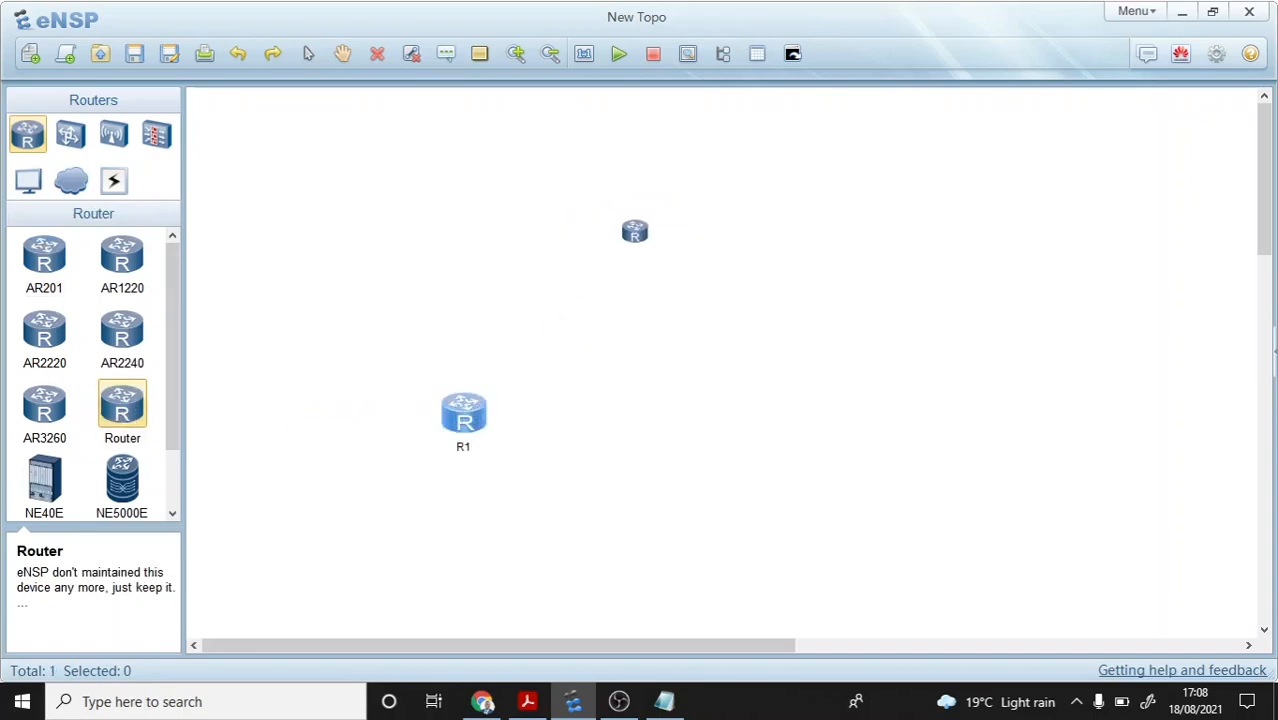
click(693, 232)
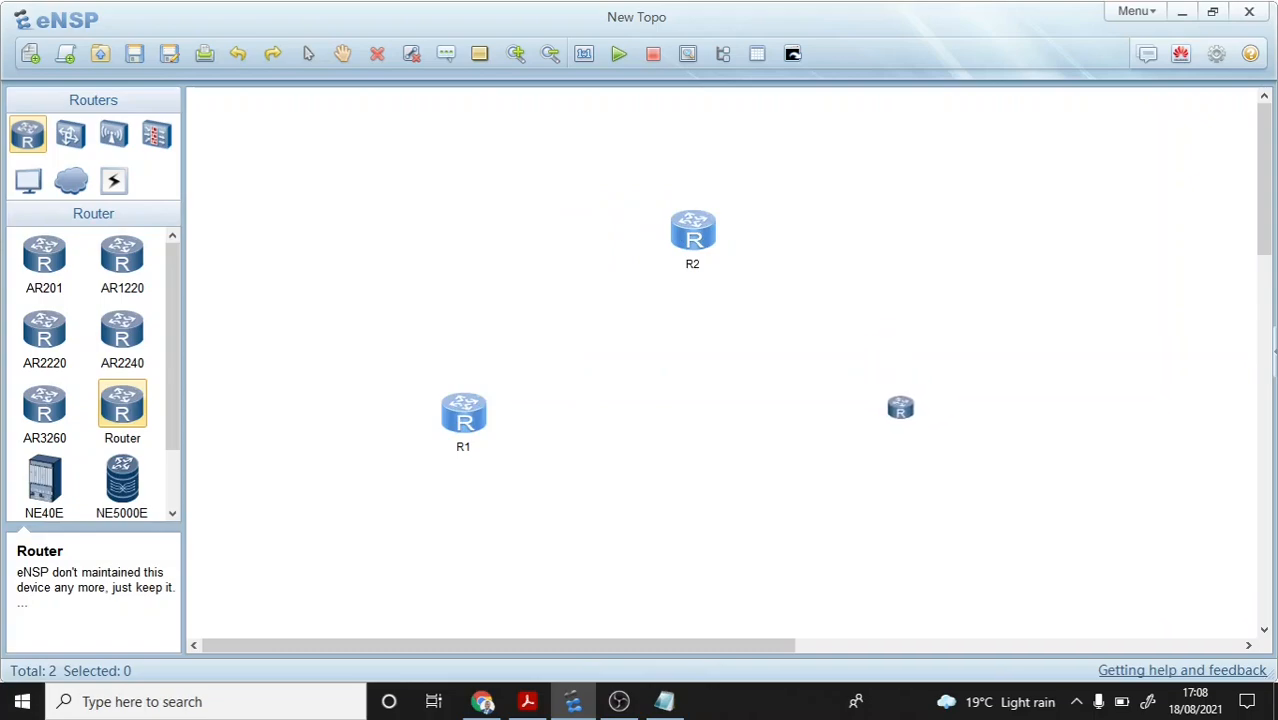
click(893, 405)
click(308, 54)
Step: Align routers R1 and R3 horizontally with each other
drag(397, 351, 981, 471)
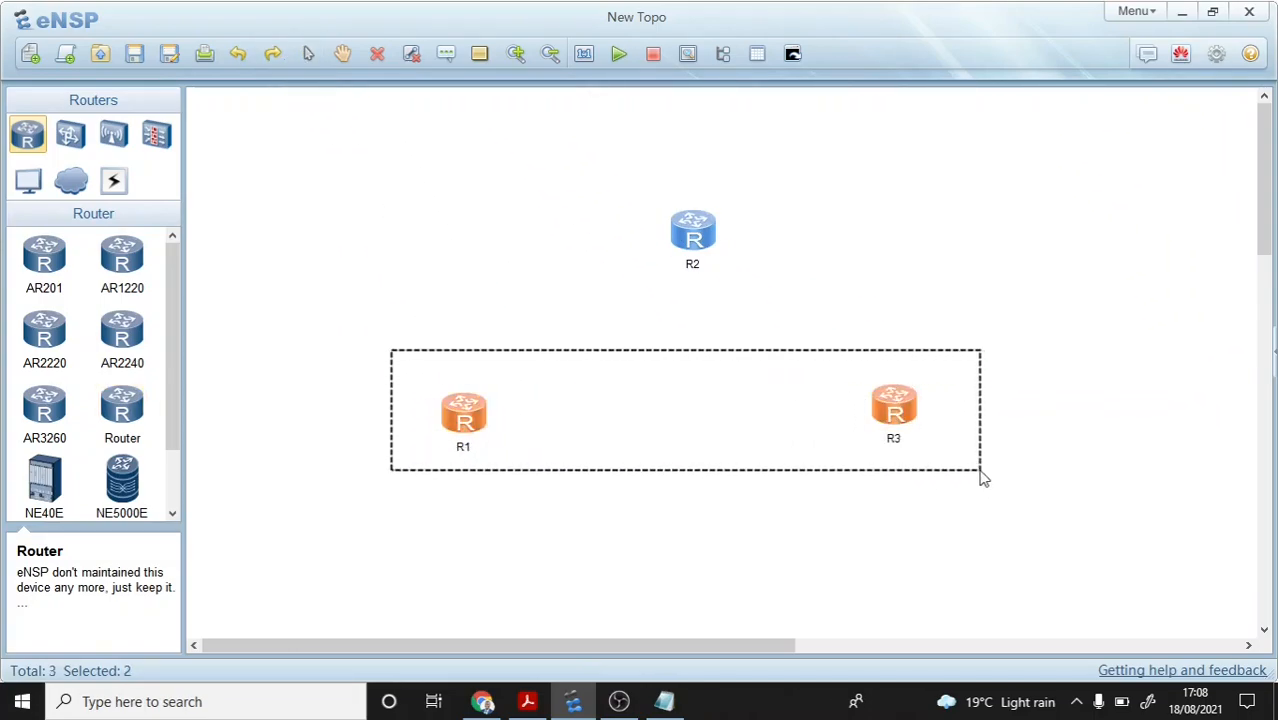
right_click(903, 413)
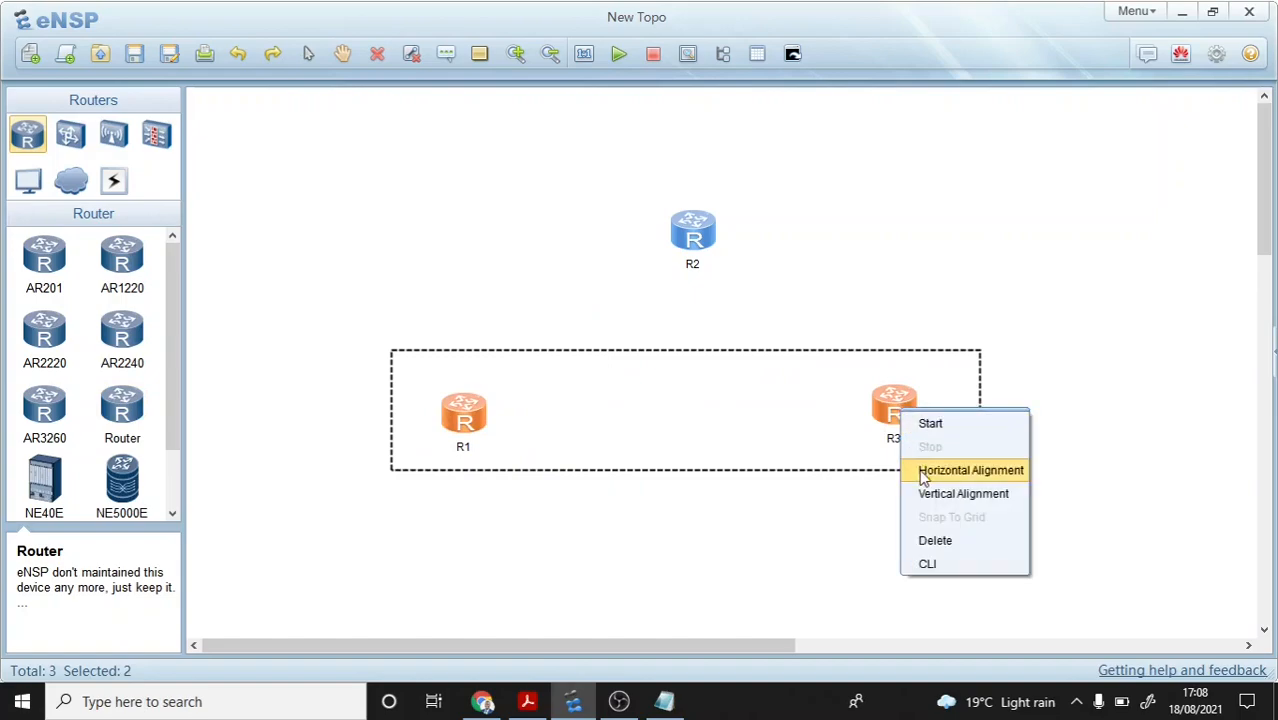
click(942, 467)
click(707, 402)
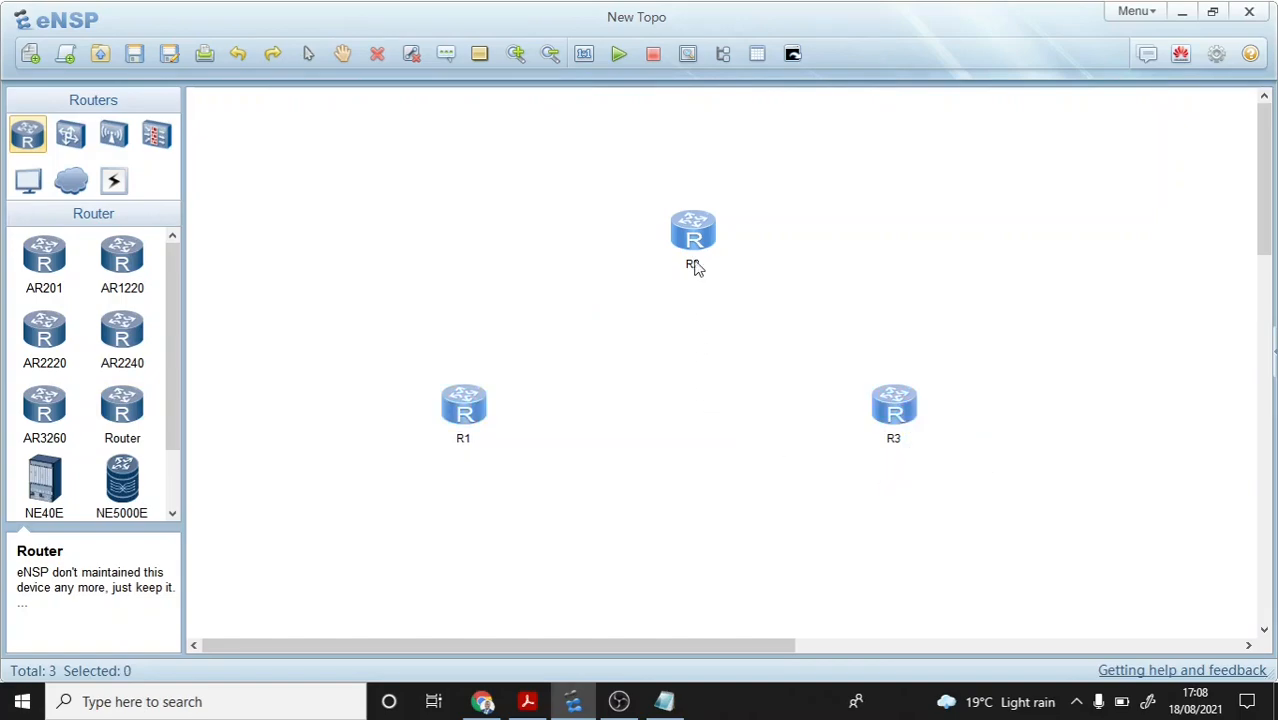
Step: Check the lab guide's topology figure, then connect R1 GE 0/0/3 to R2 GE 0/0/3 with a Copper link in eNSP
key(alt+Tab)
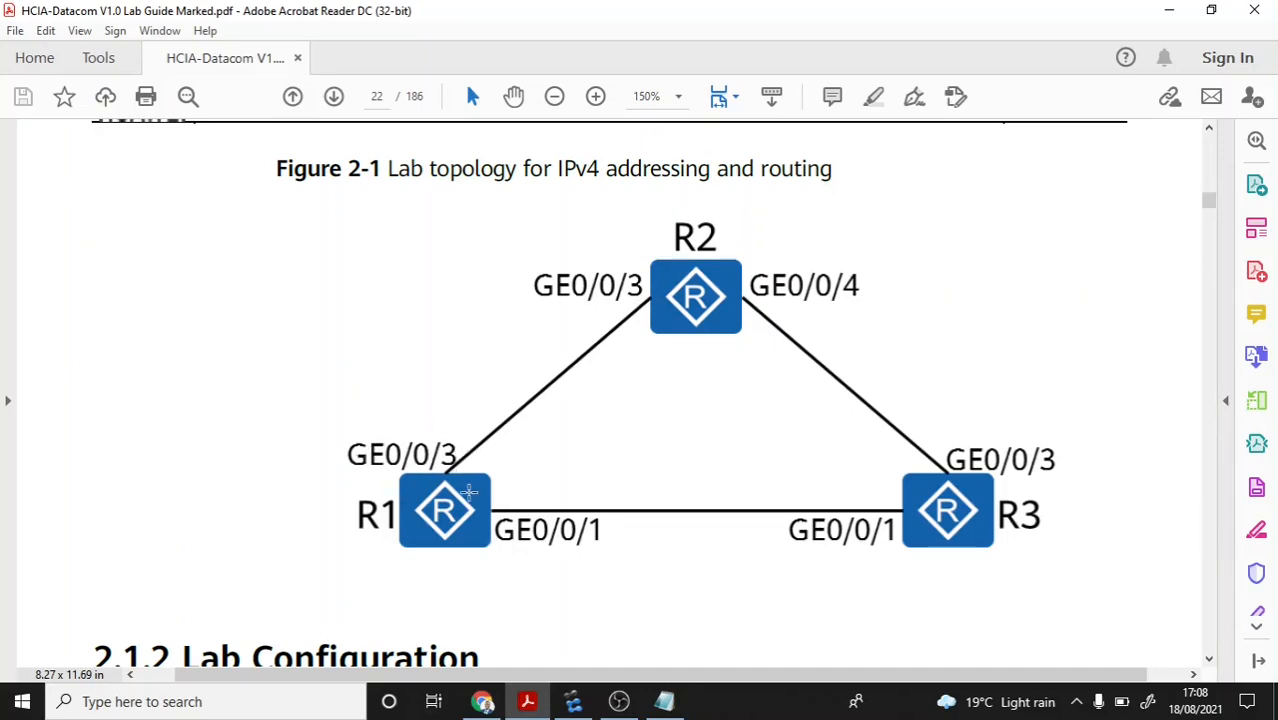
key(alt+Tab)
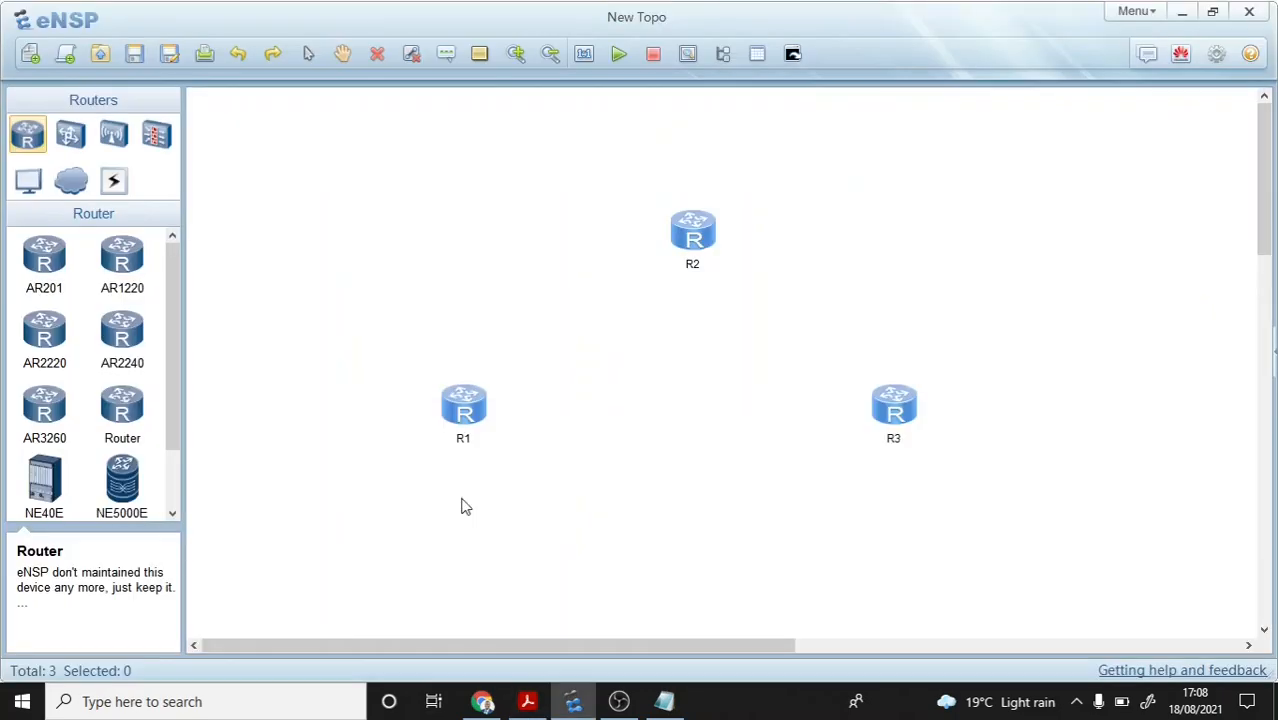
click(112, 190)
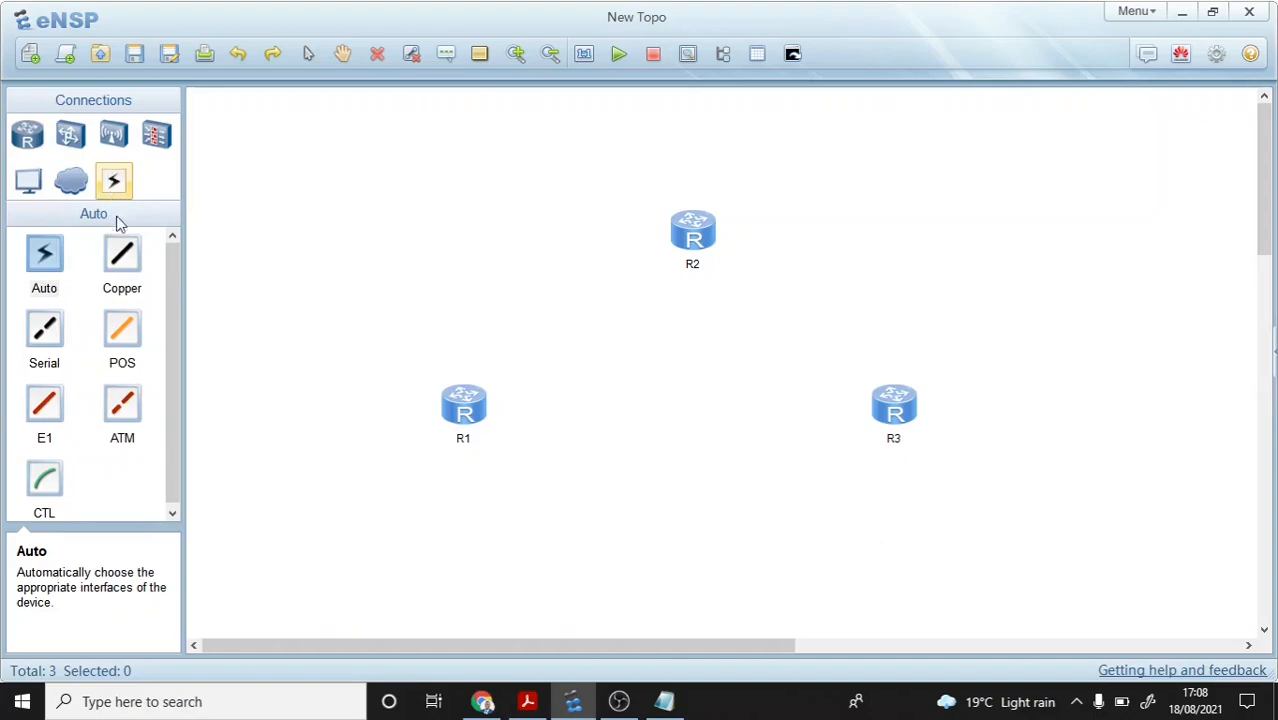
click(122, 255)
click(467, 399)
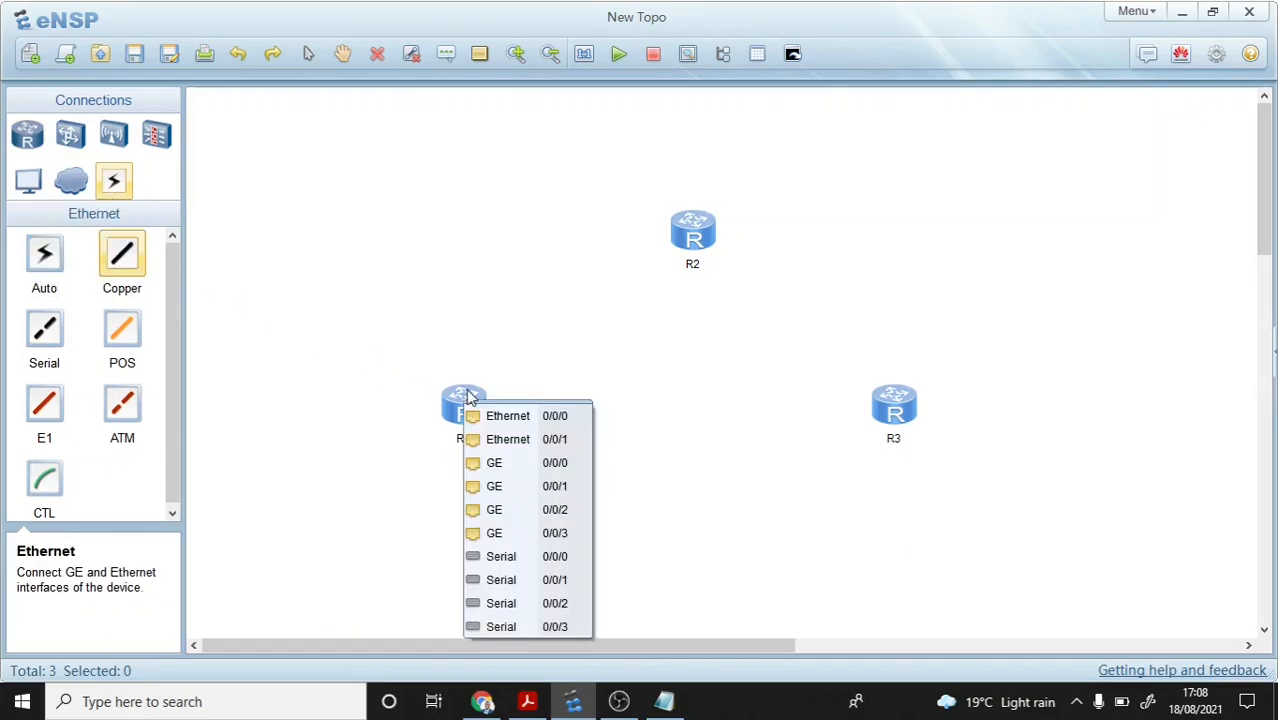
click(508, 533)
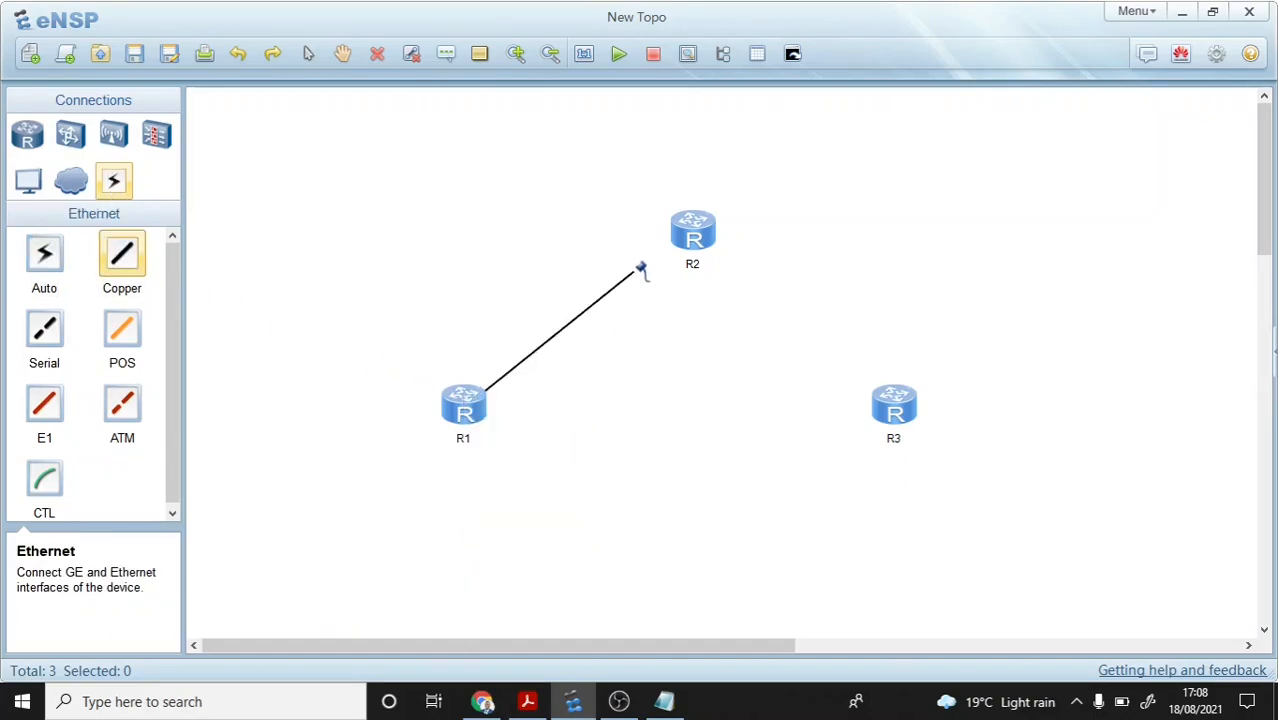
click(687, 230)
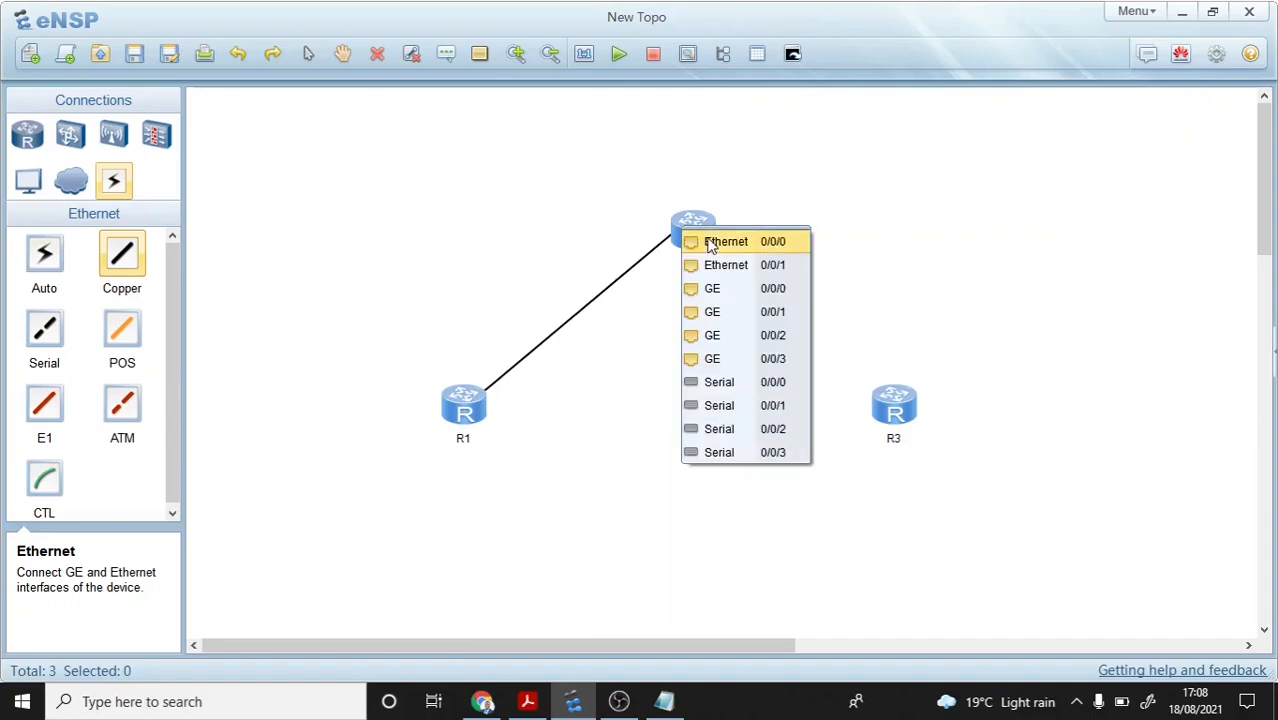
click(716, 358)
Step: Check the lab guide's topology figure again and connect R1 GE 0/0/1 to R3 GE 0/0/1 with a Copper link in eNSP
key(alt+Tab)
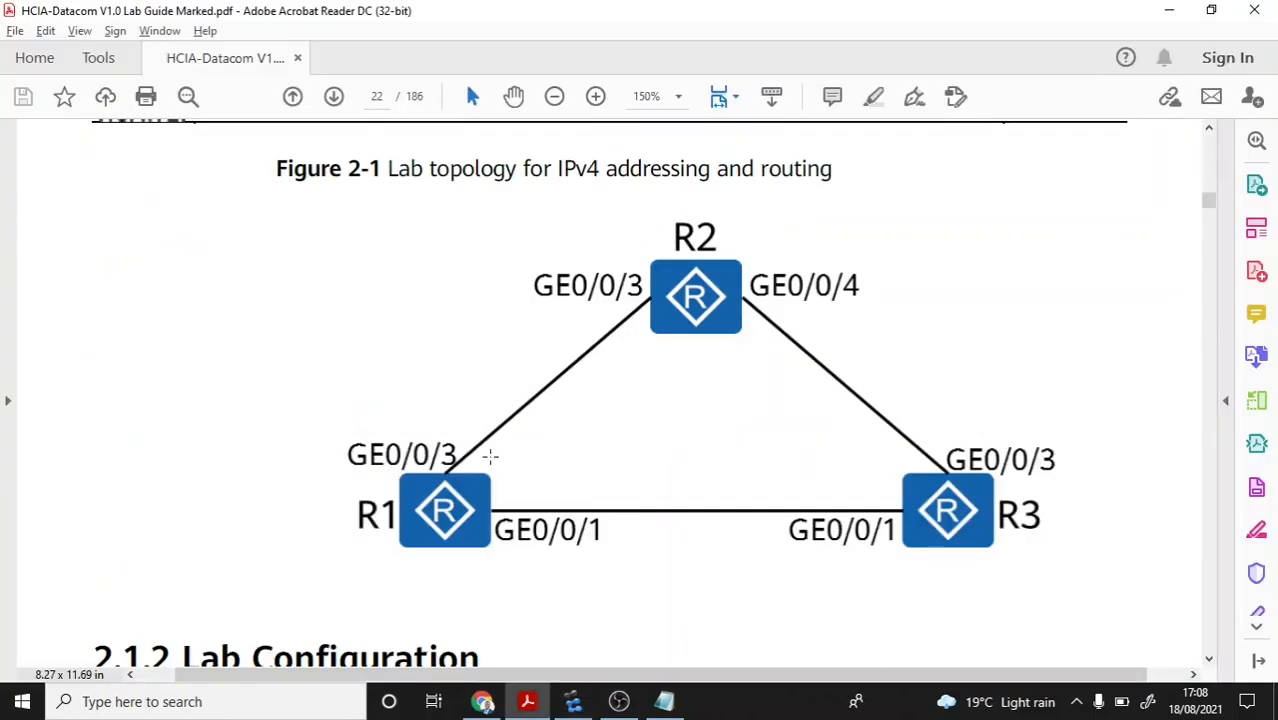
key(alt+Tab)
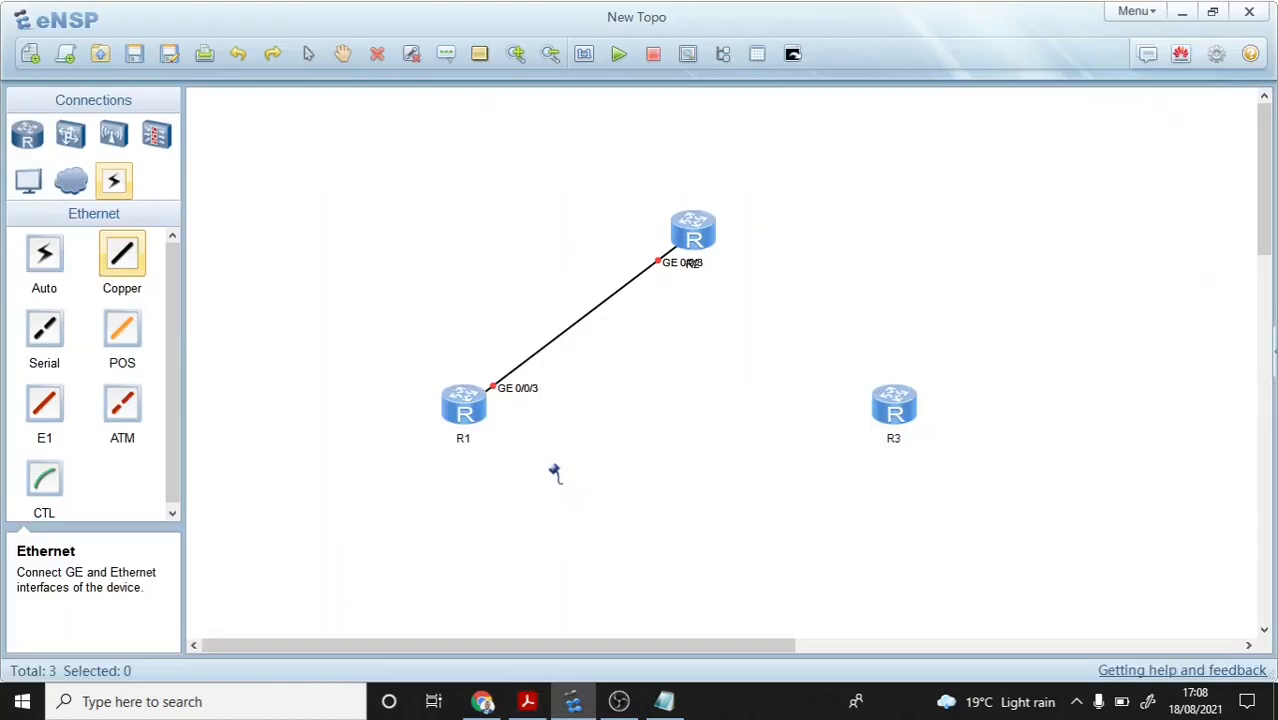
click(465, 425)
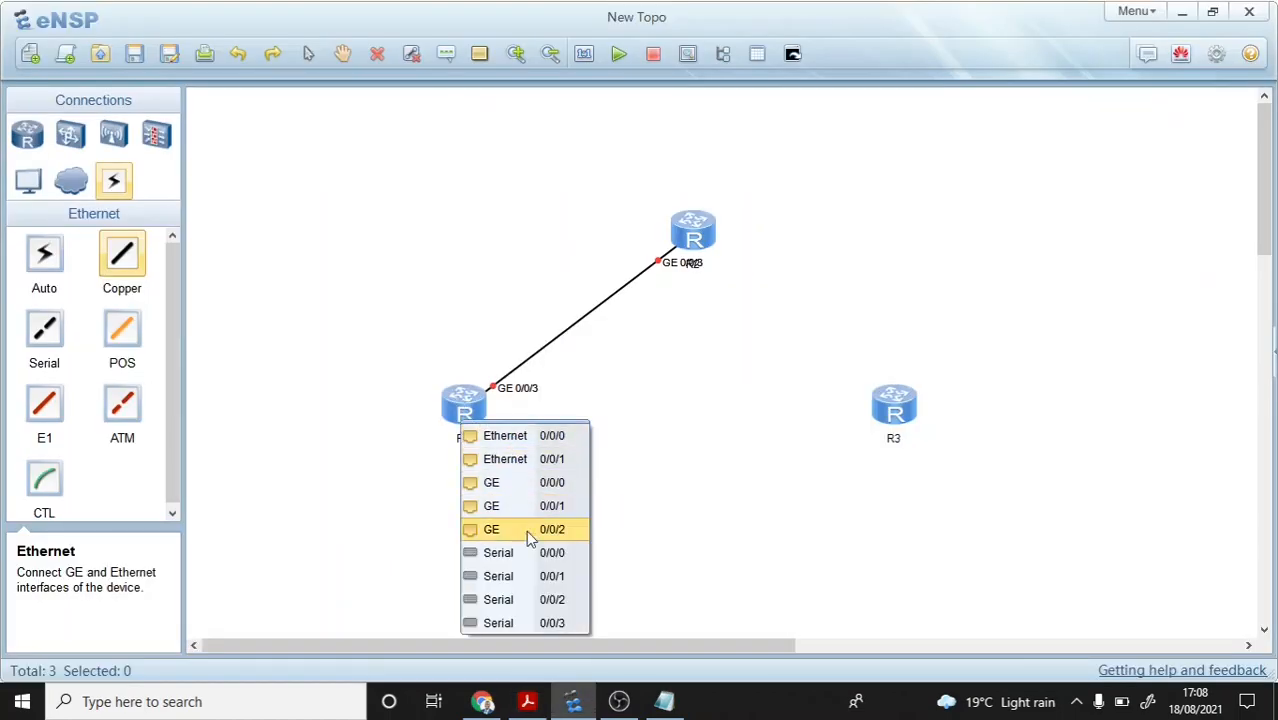
click(551, 505)
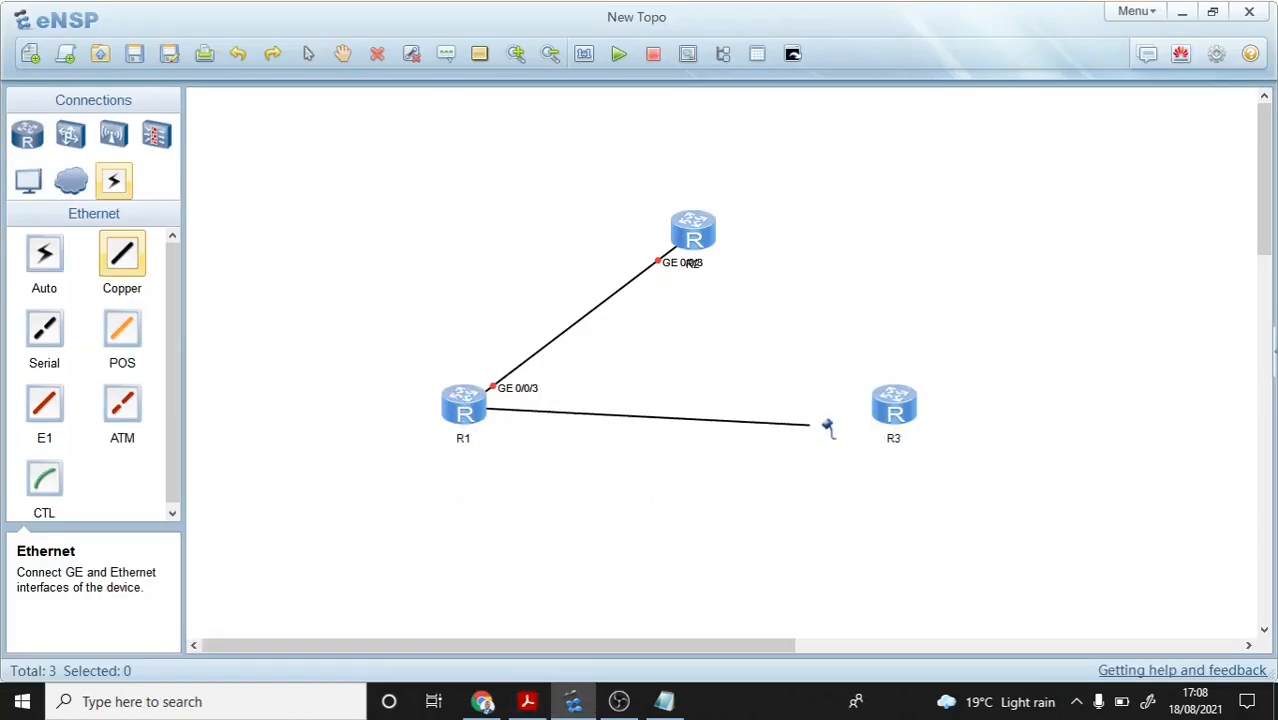
click(897, 410)
click(981, 498)
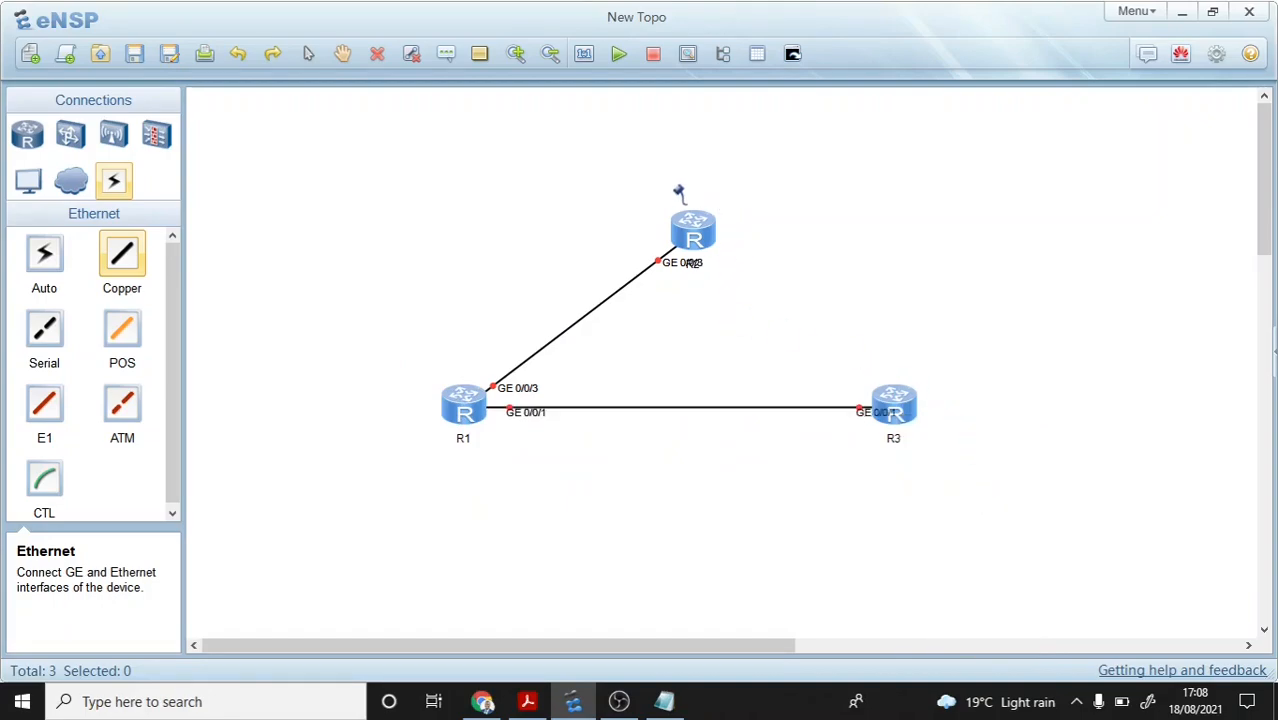
click(308, 54)
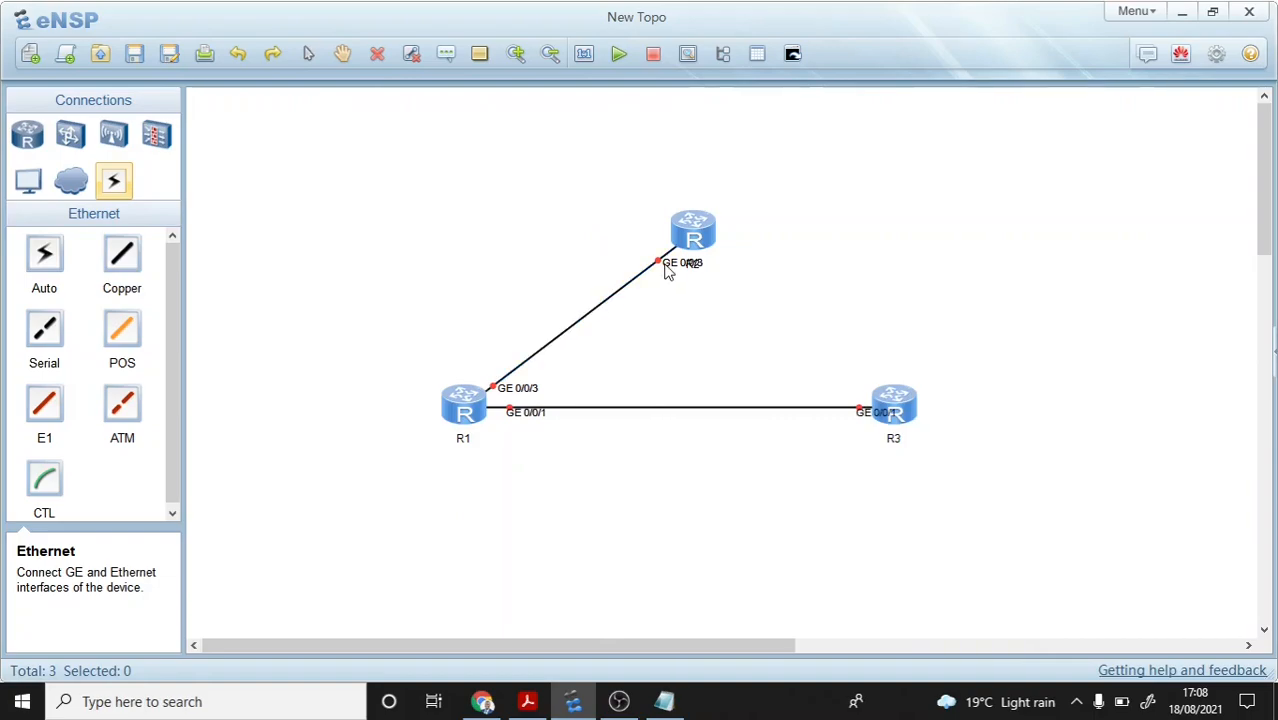
Step: Move the four interface labels on the R1–R2 and R1–R3 links clear of the routers and link lines
drag(678, 265, 628, 259)
drag(523, 395, 473, 382)
drag(530, 420, 519, 422)
drag(879, 417, 851, 427)
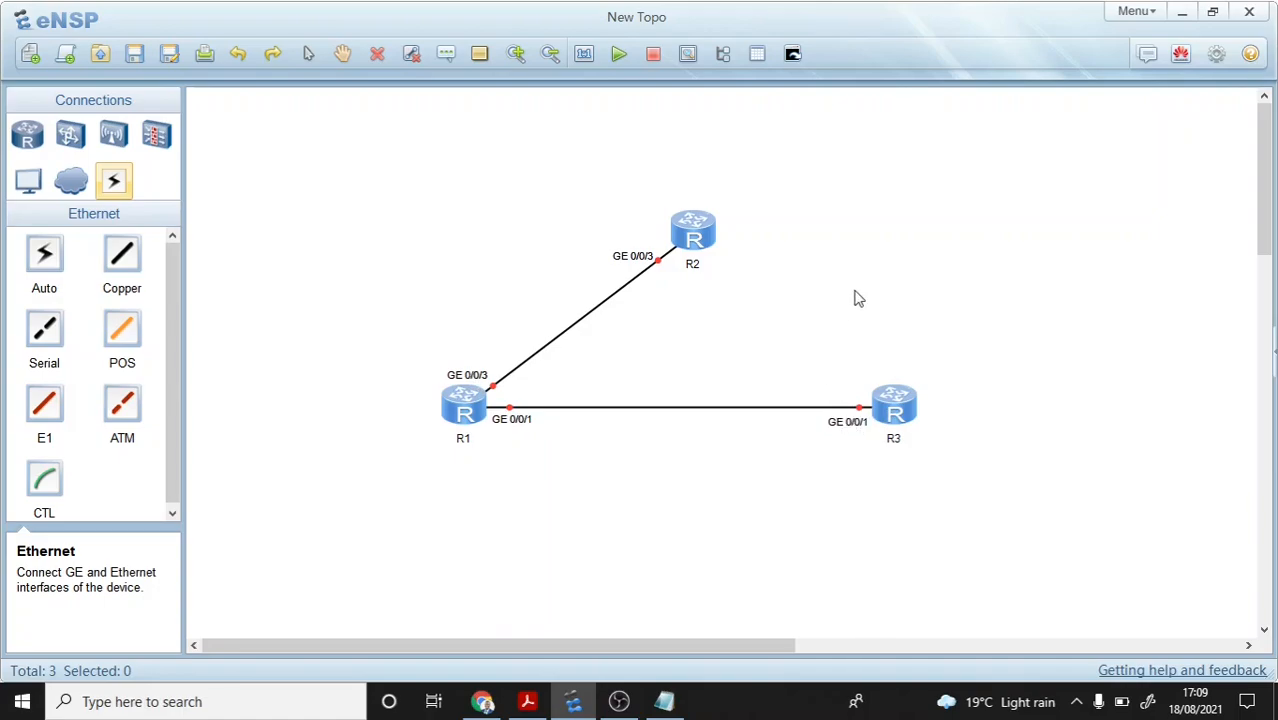
Step: Check the lab guide's topology figure, then connect R2 GE 0/0/0 to R3 GE 0/0/0 with a Copper link in eNSP
key(alt+Tab)
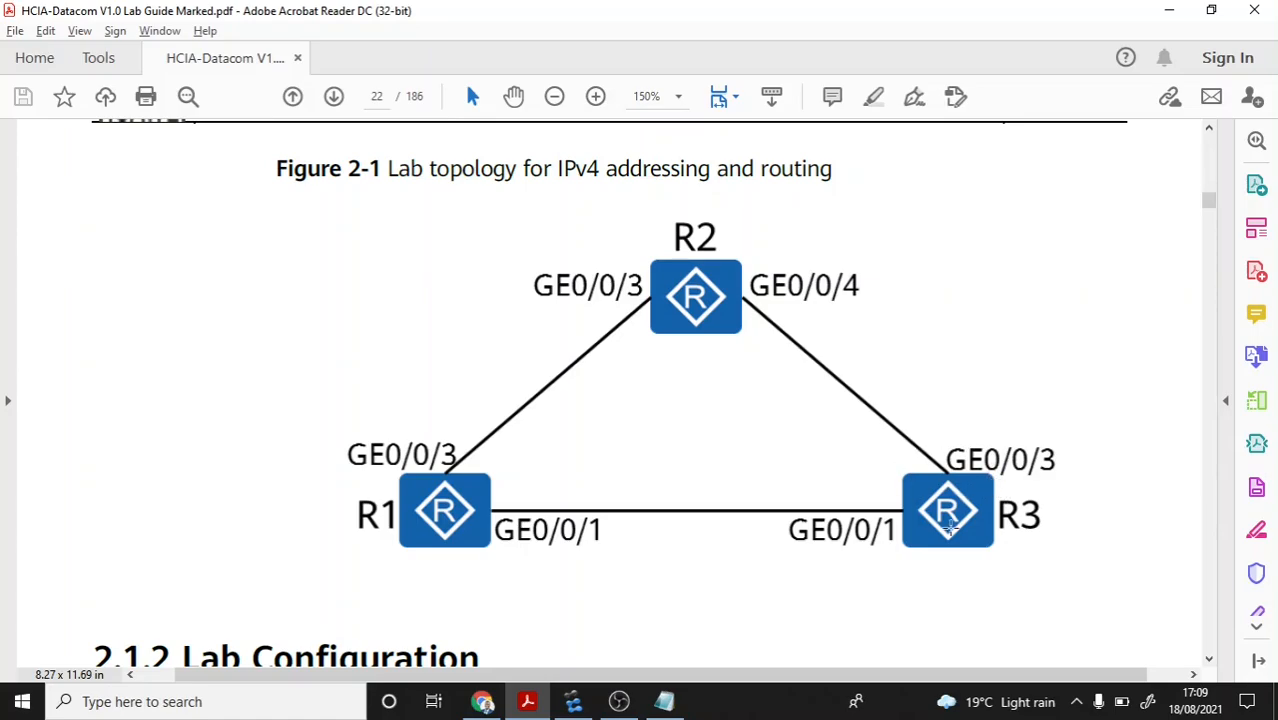
key(alt+Tab)
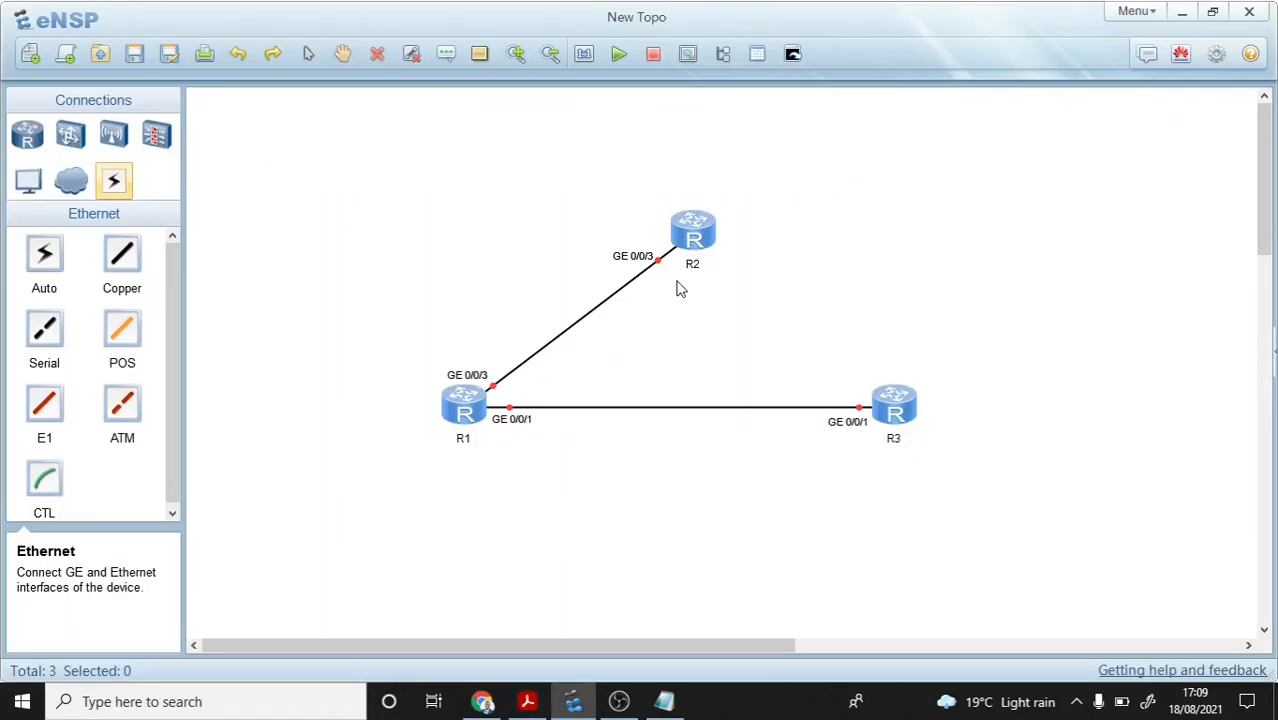
click(115, 274)
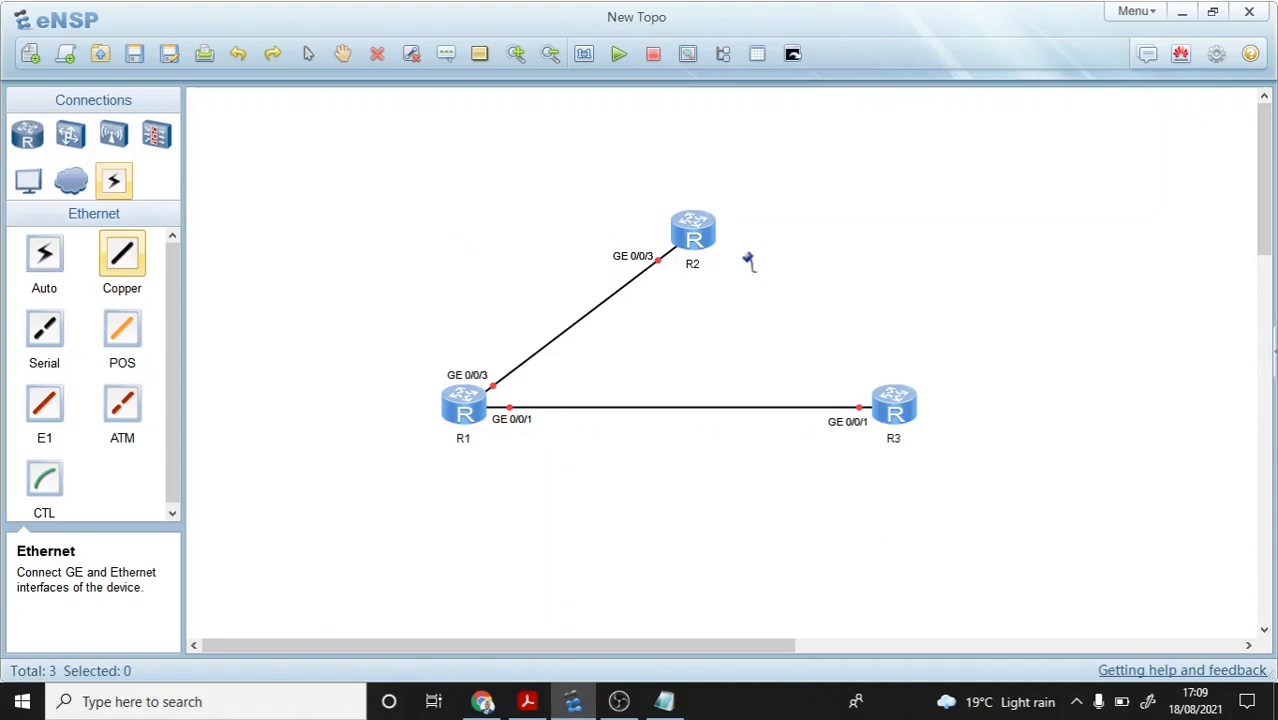
click(701, 241)
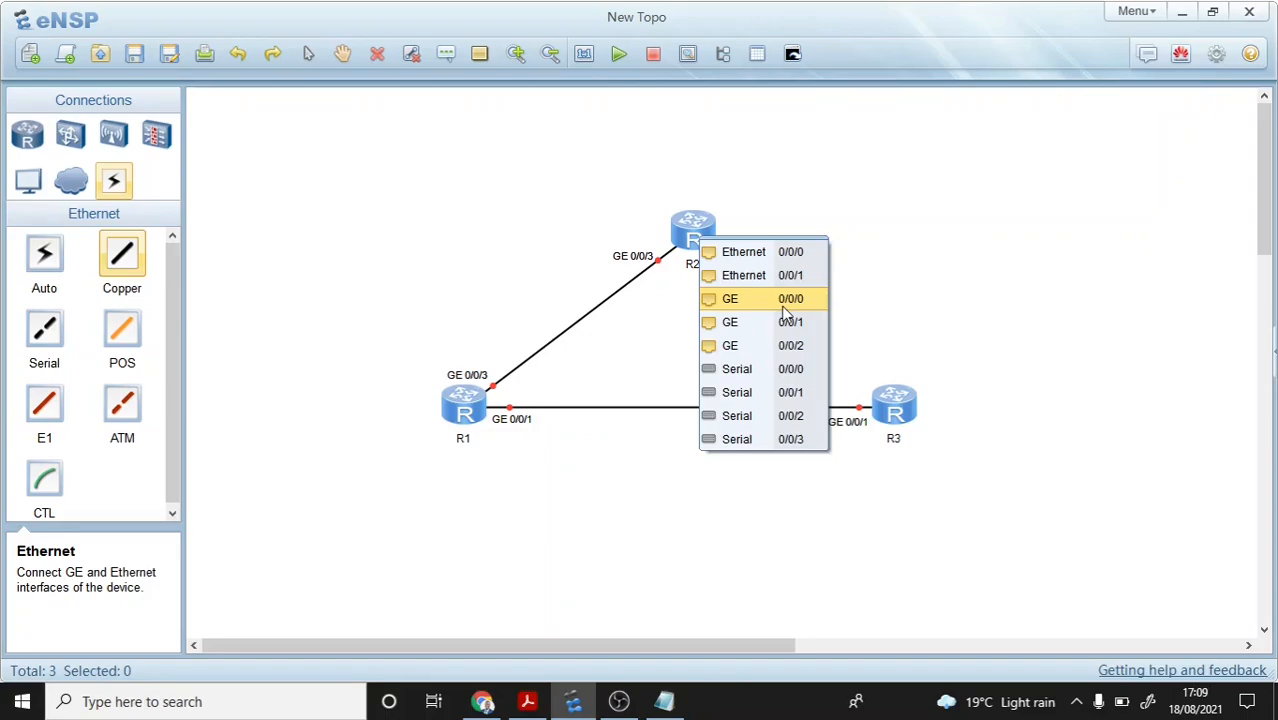
click(784, 302)
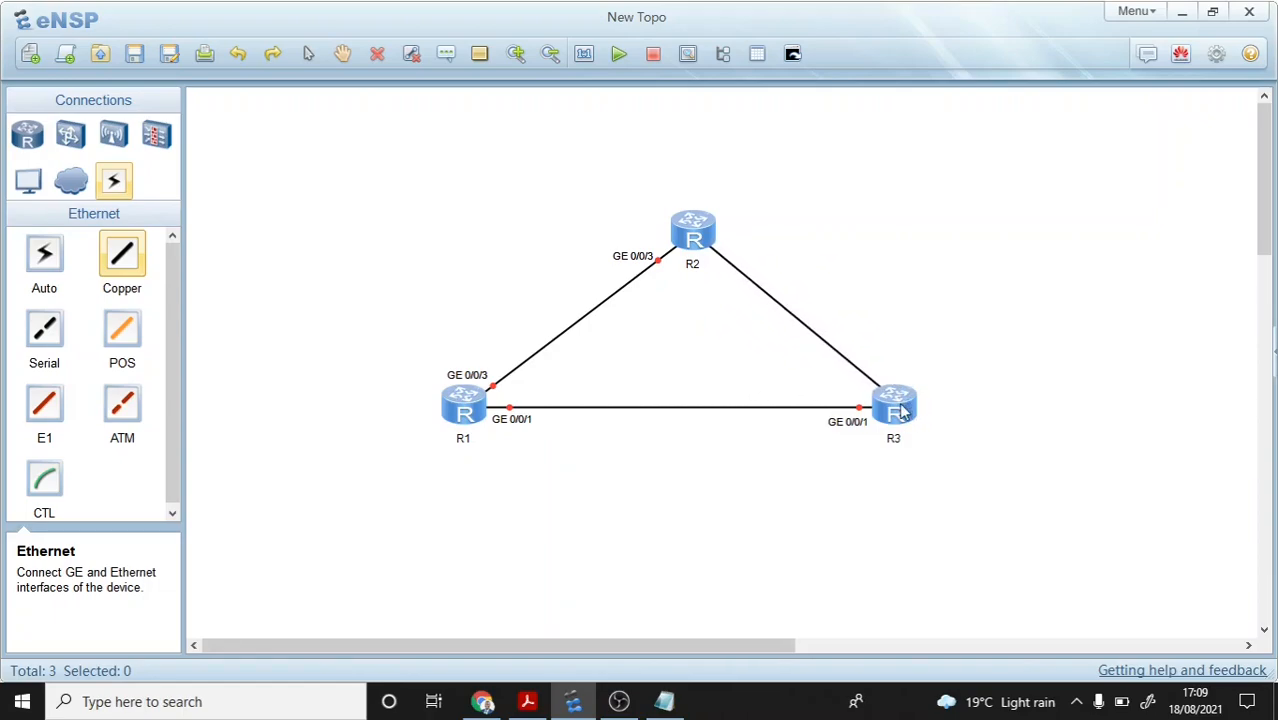
click(900, 402)
click(970, 466)
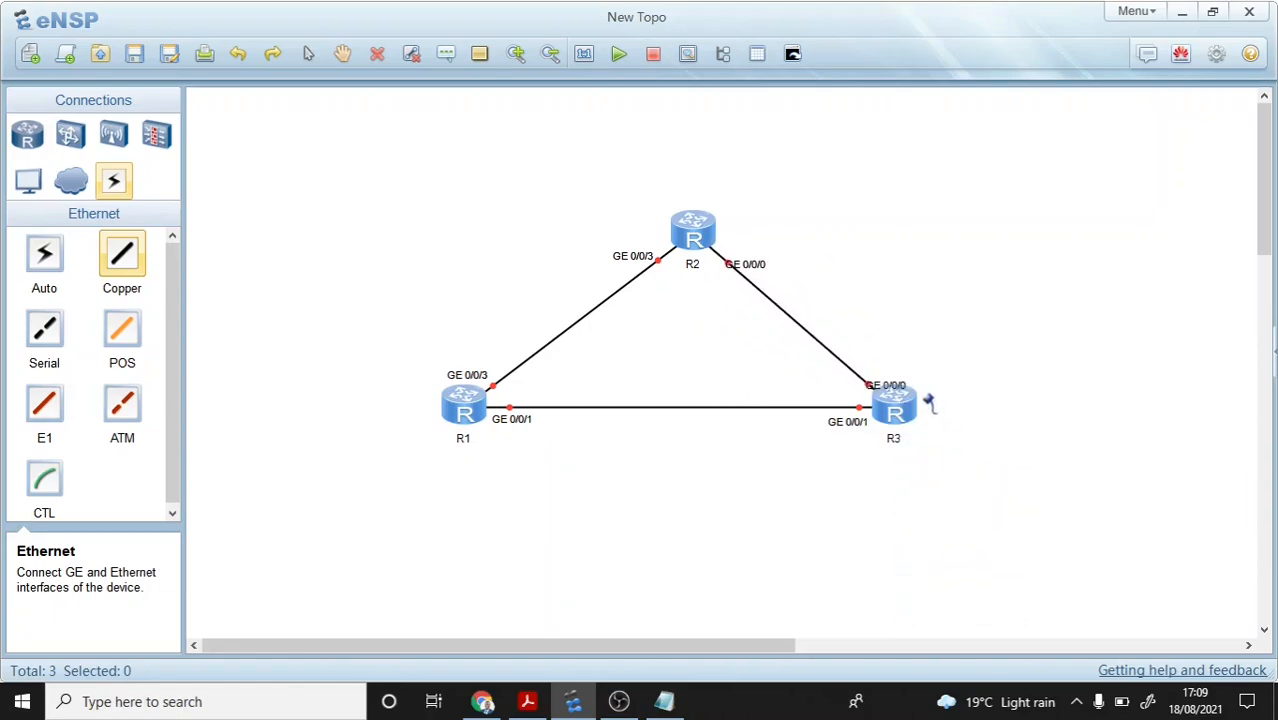
Step: Move the two interface labels on the R2–R3 link clear of the link line and router R3
click(308, 54)
drag(744, 266, 753, 261)
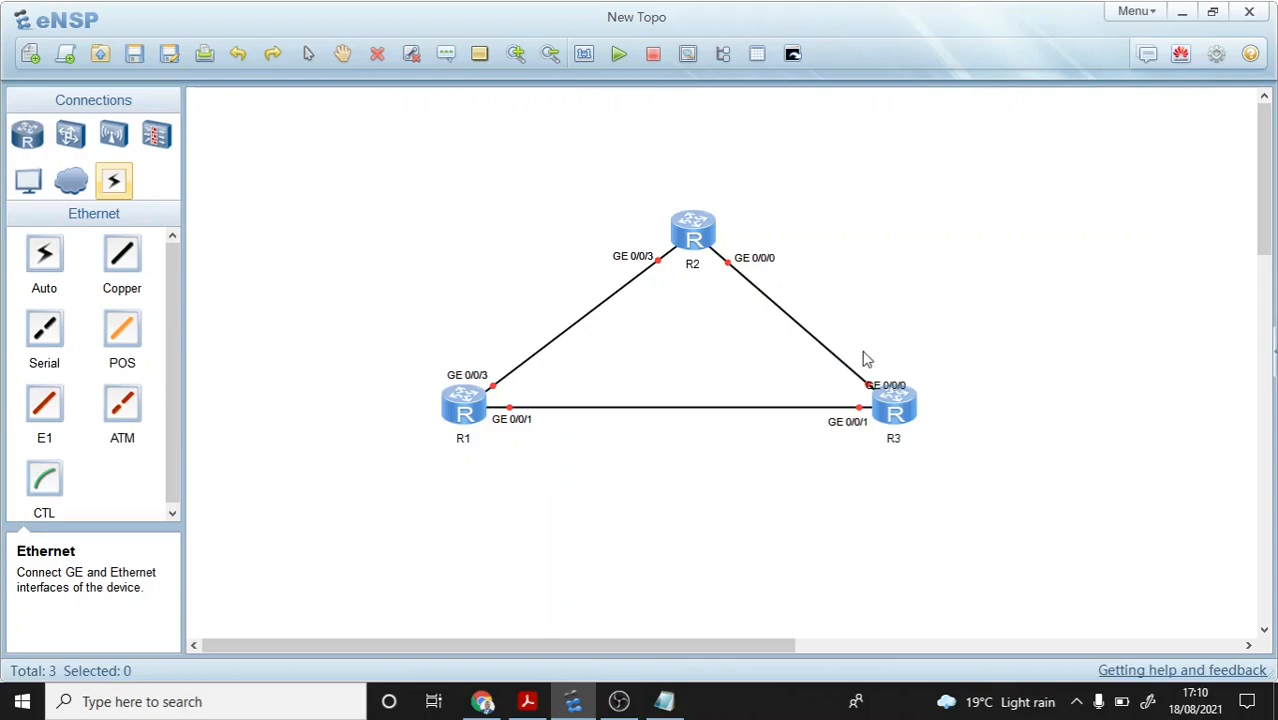
drag(888, 395, 897, 386)
Step: Select routers R1, R2 and R3 together and start them
drag(346, 191, 1001, 457)
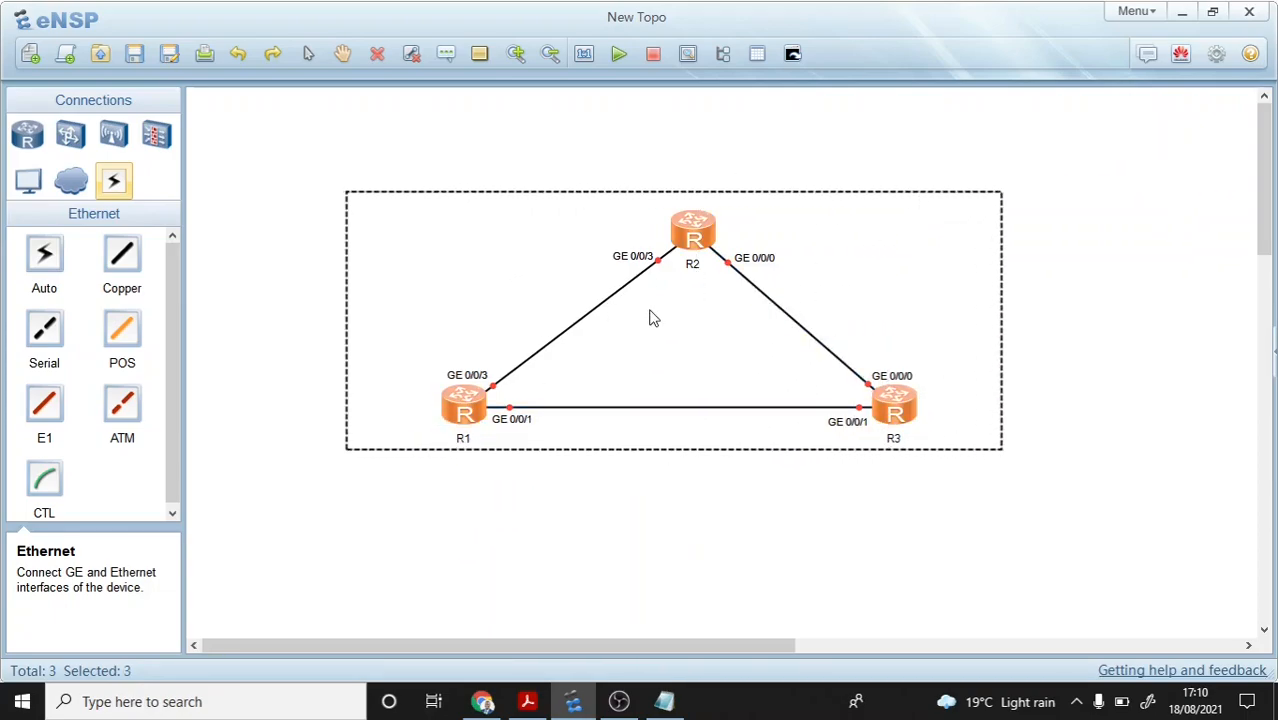
right_click(698, 235)
click(732, 247)
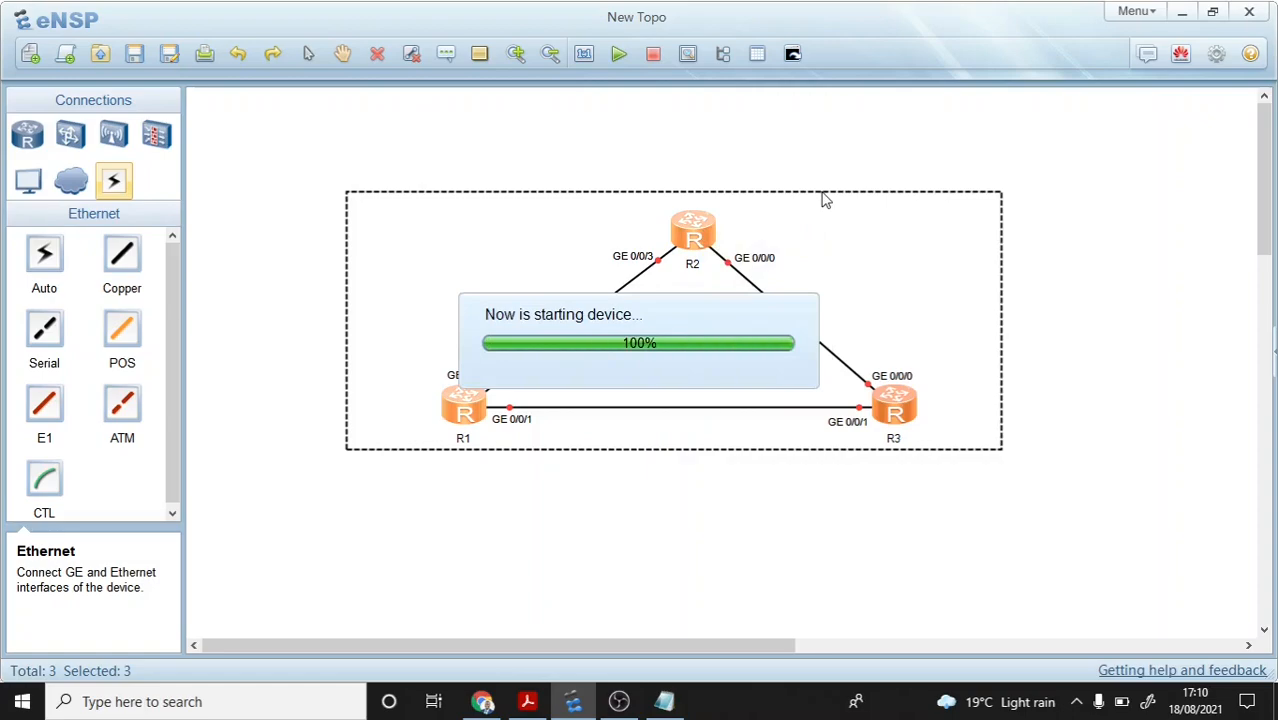
Step: Switch to the lab guide and examine the subnet part of each router interface address in Table 2-1
key(alt+Tab)
scroll(712, 351, down, 1)
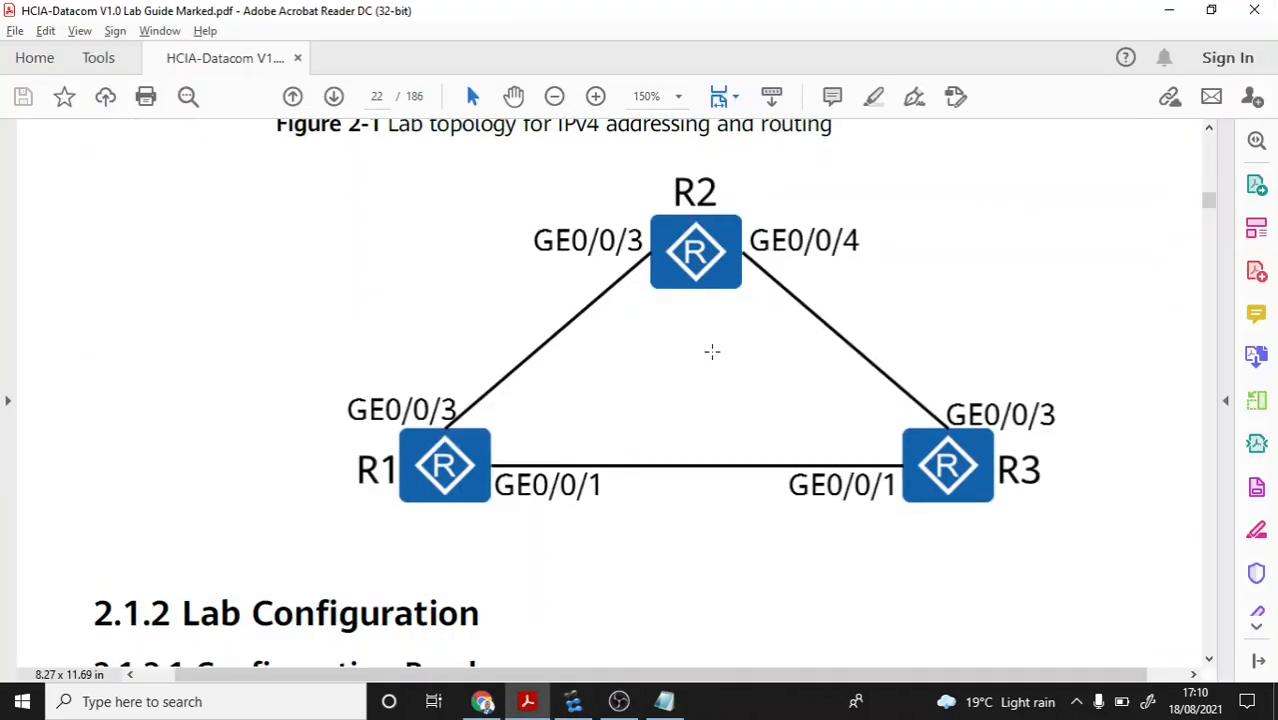
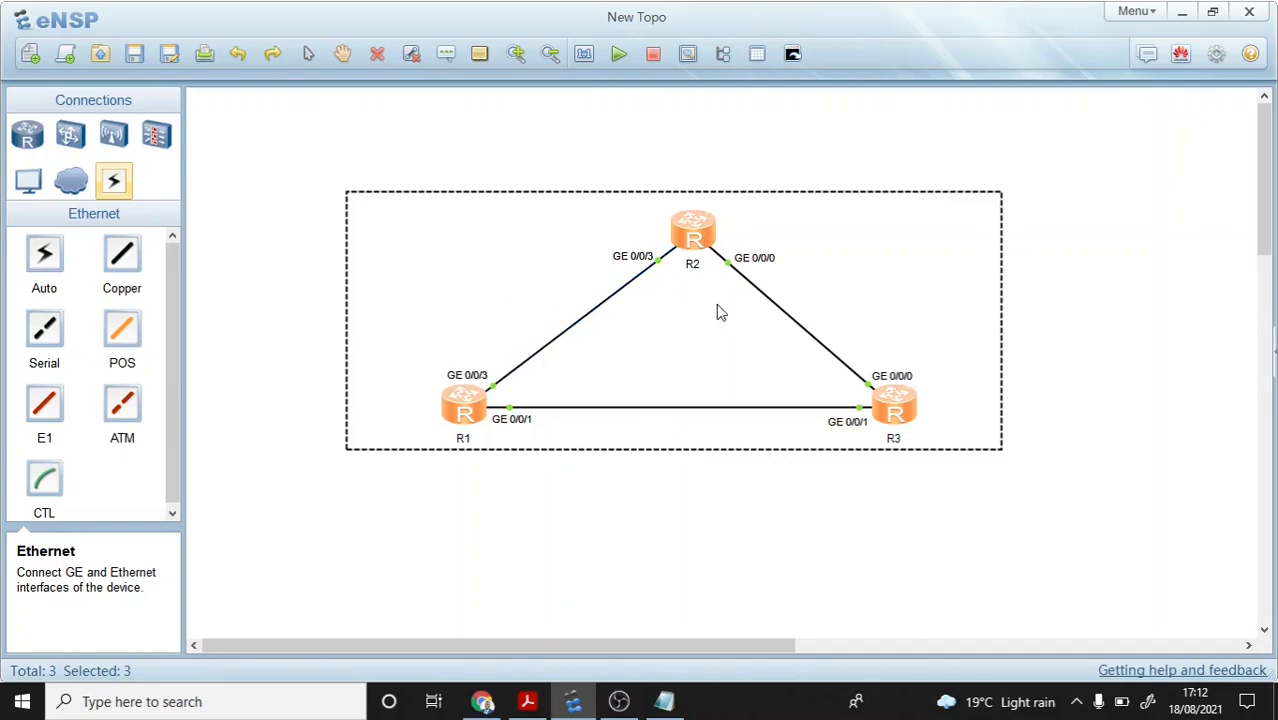
key(alt+Tab)
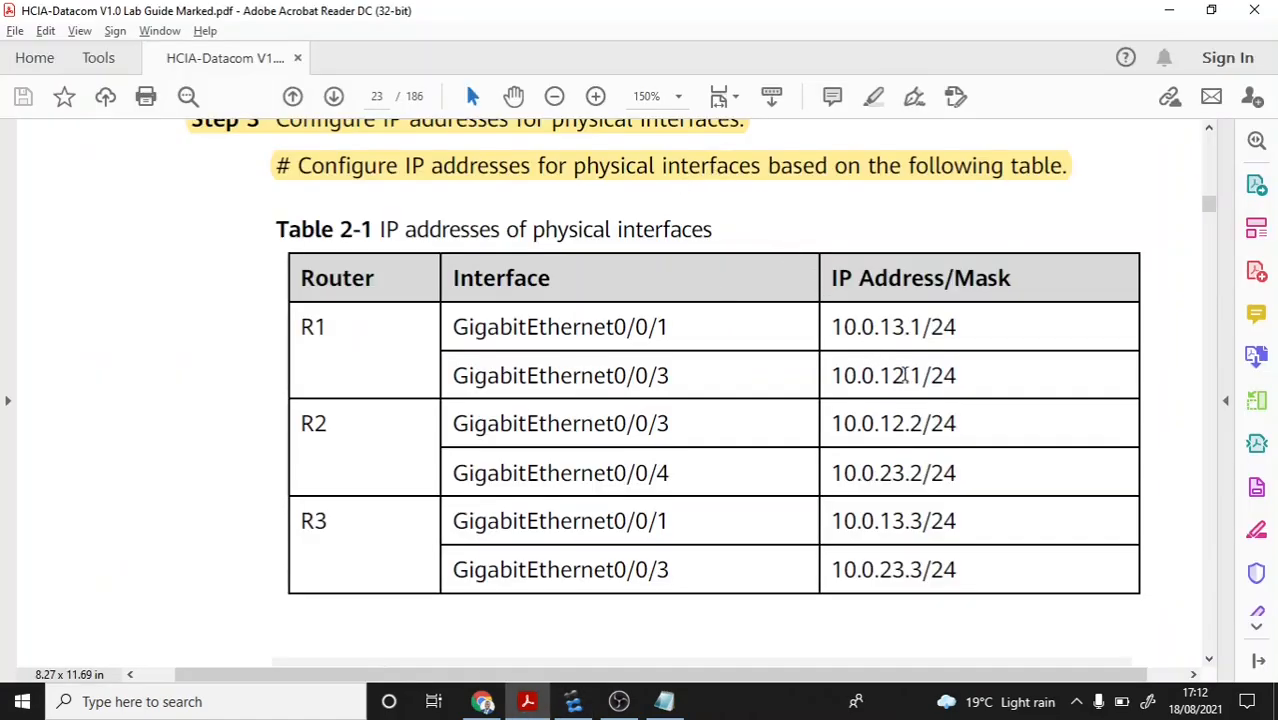
drag(905, 375, 881, 378)
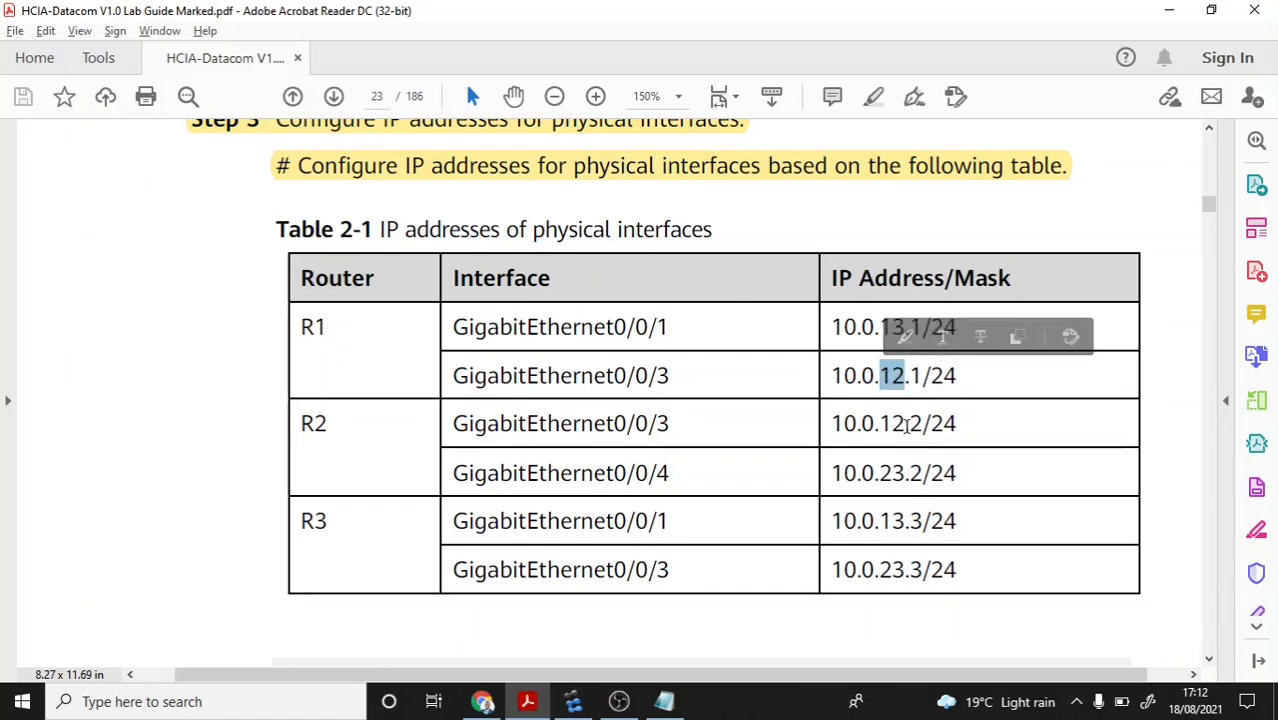
drag(909, 423, 880, 424)
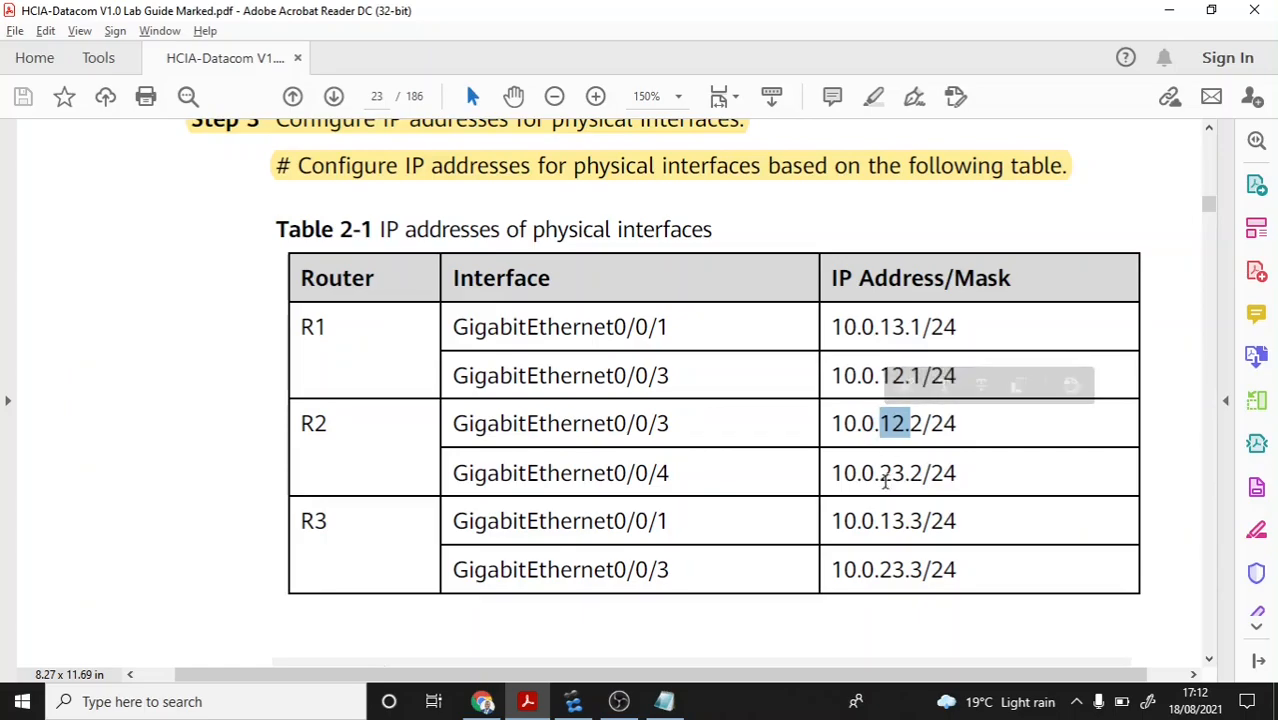
drag(880, 473, 905, 473)
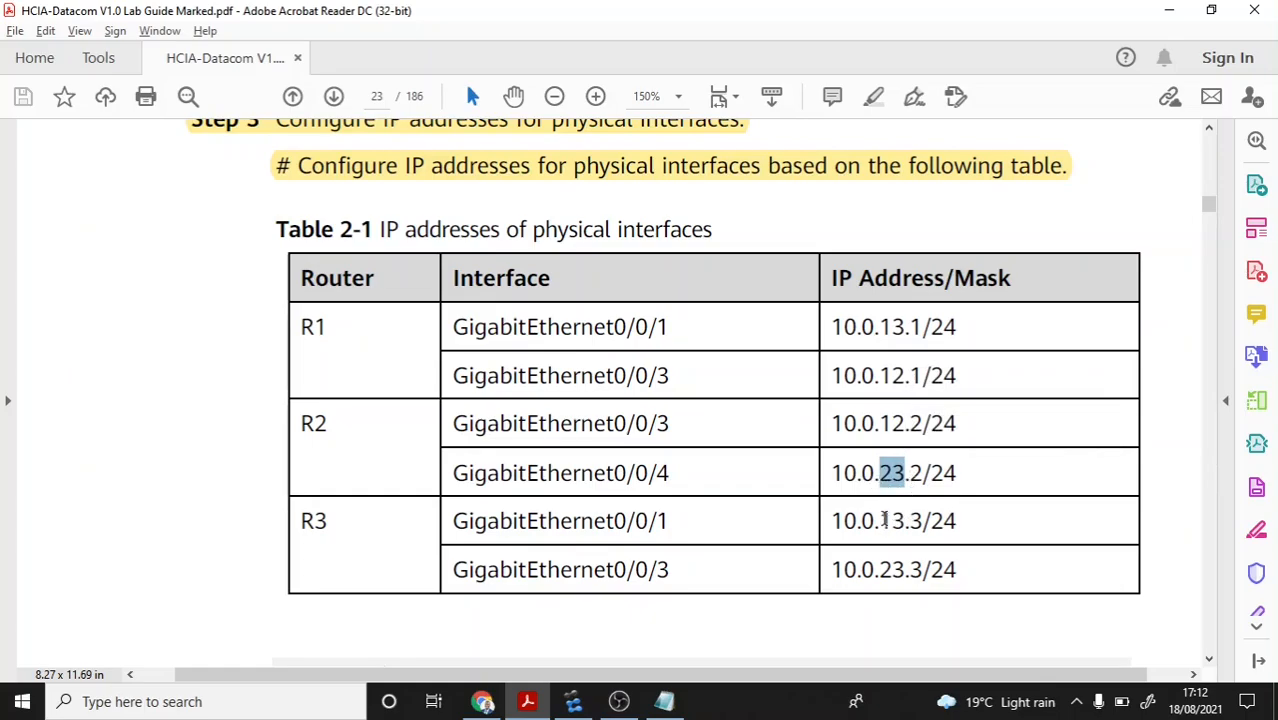
mouse_move(880, 521)
mouse_down()
mouse_move(911, 513)
mouse_move(904, 521)
mouse_up()
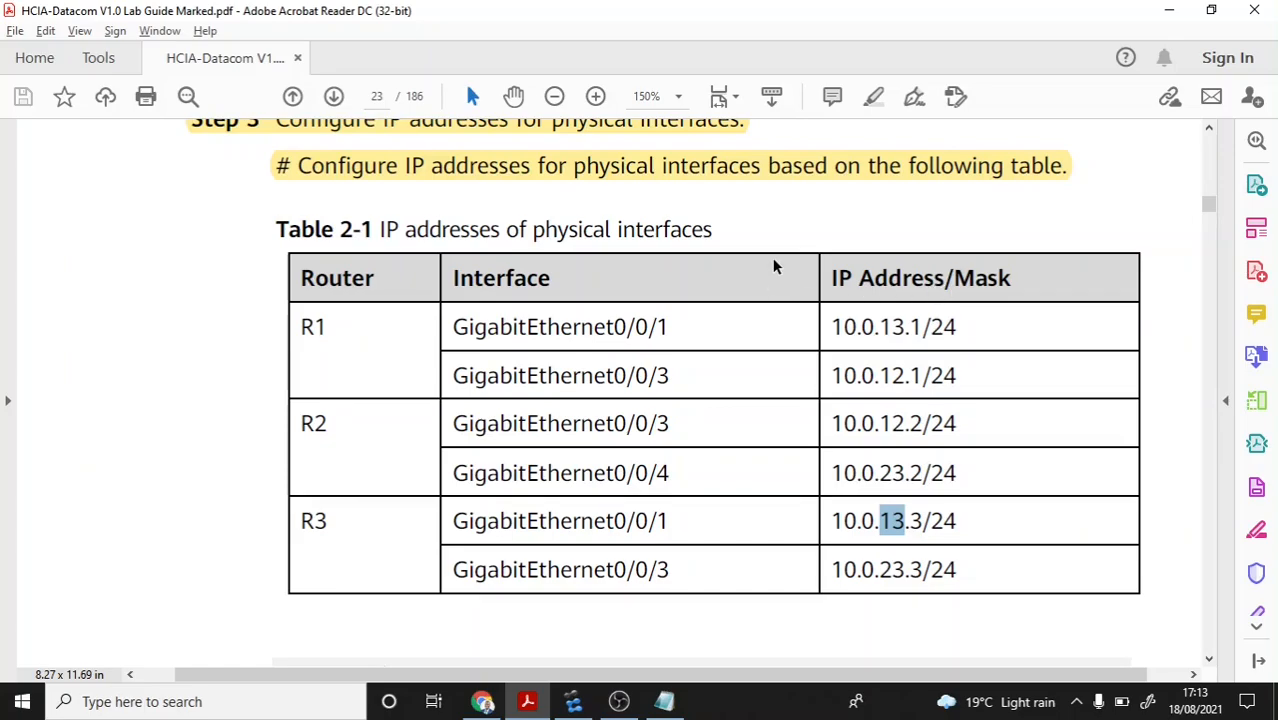
Step: Return to eNSP and add a ".1" text label beside R1's GE 0/0/3 and another beside its GE 0/0/1
key(alt+Tab)
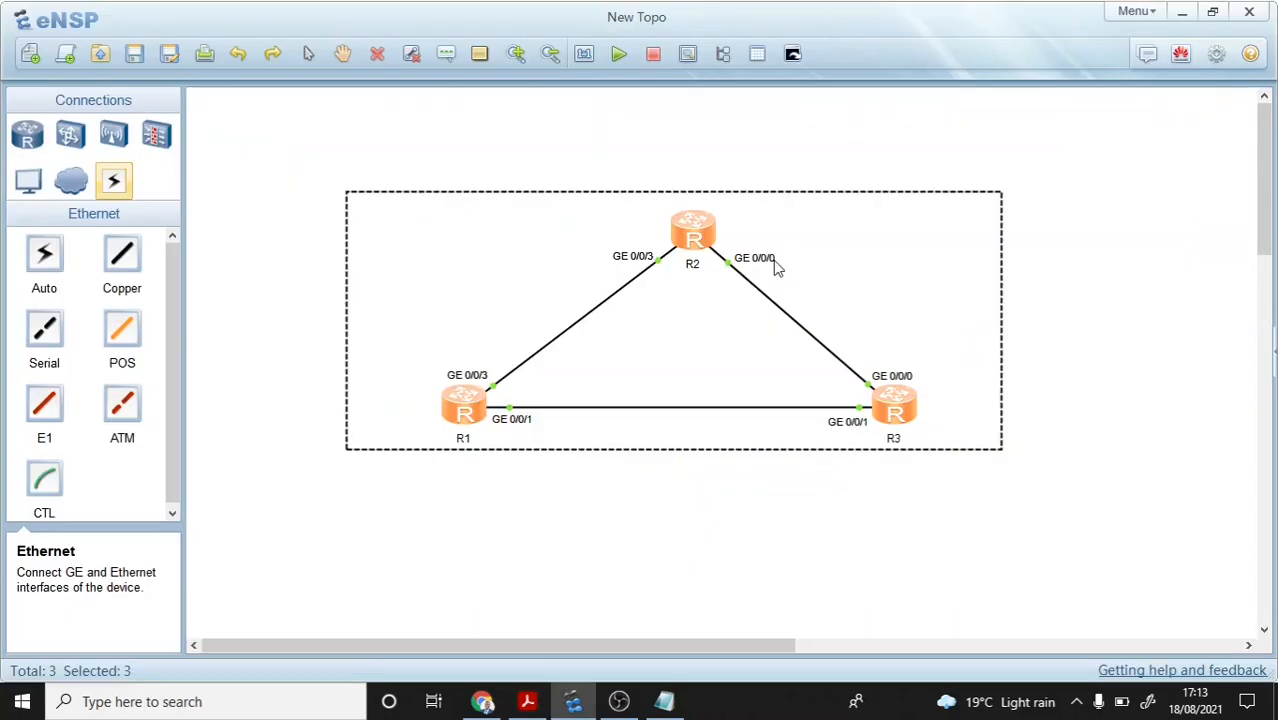
click(447, 56)
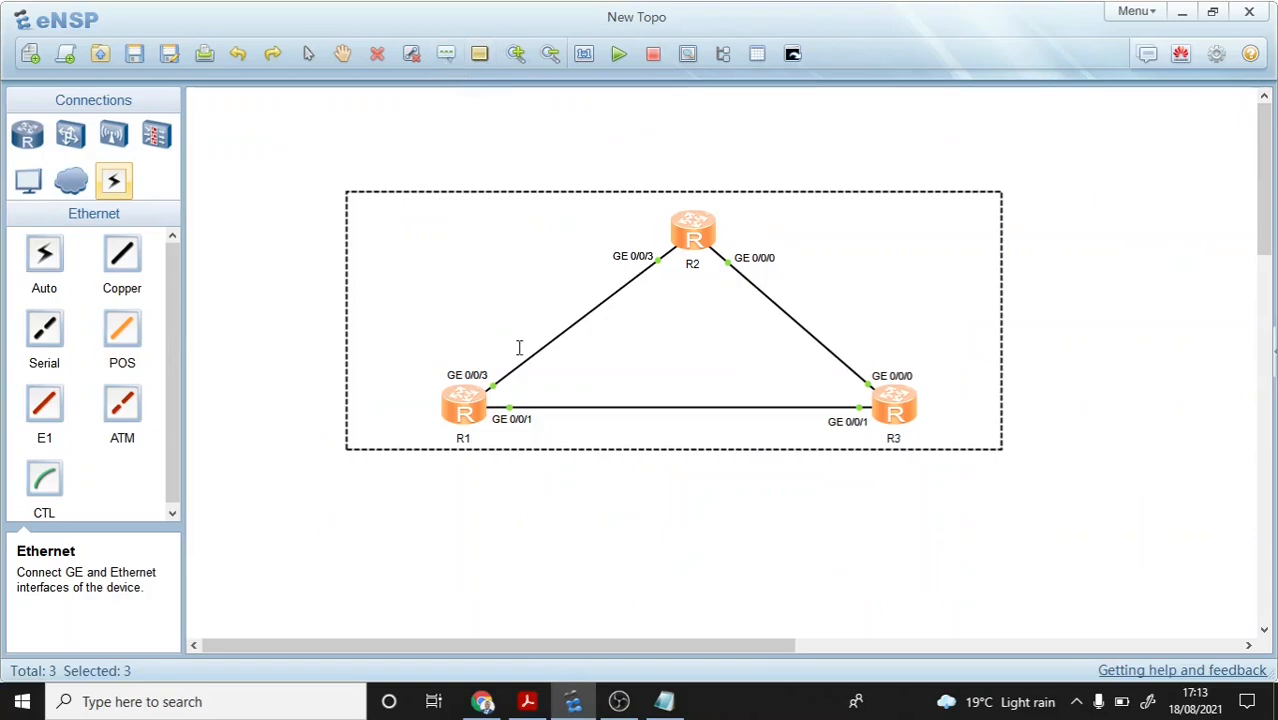
click(461, 360)
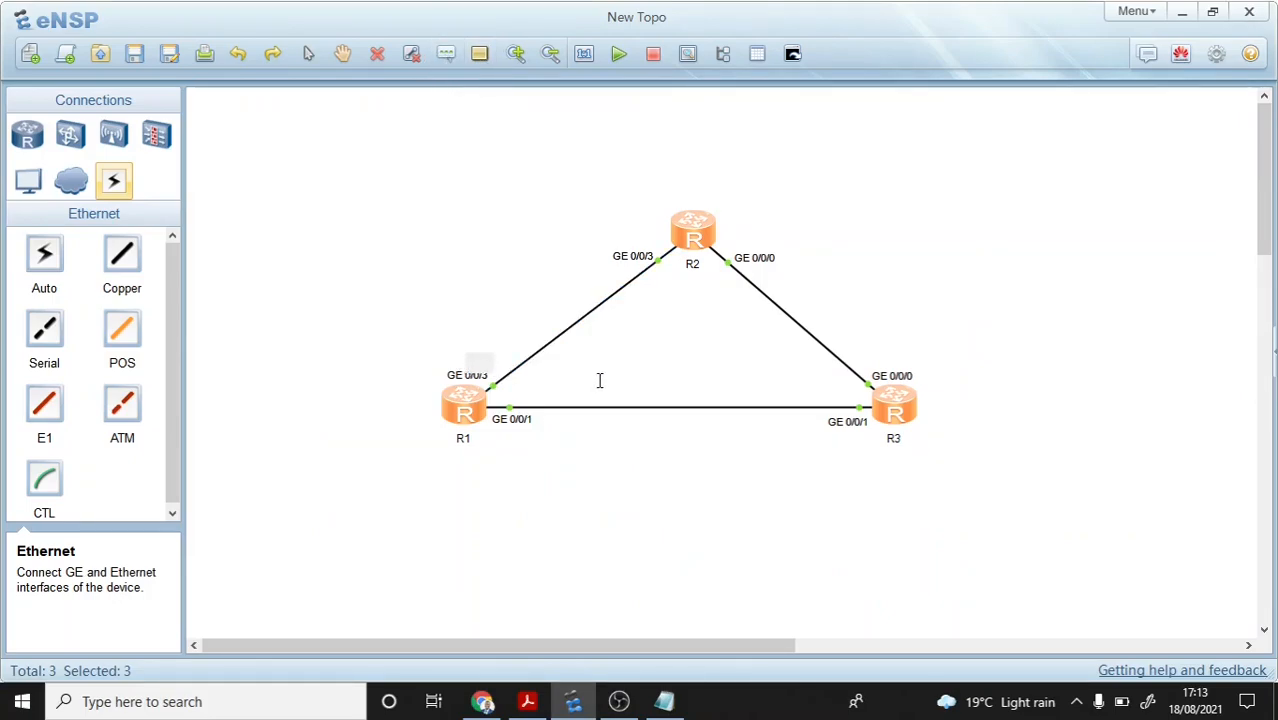
text(.1)
click(543, 530)
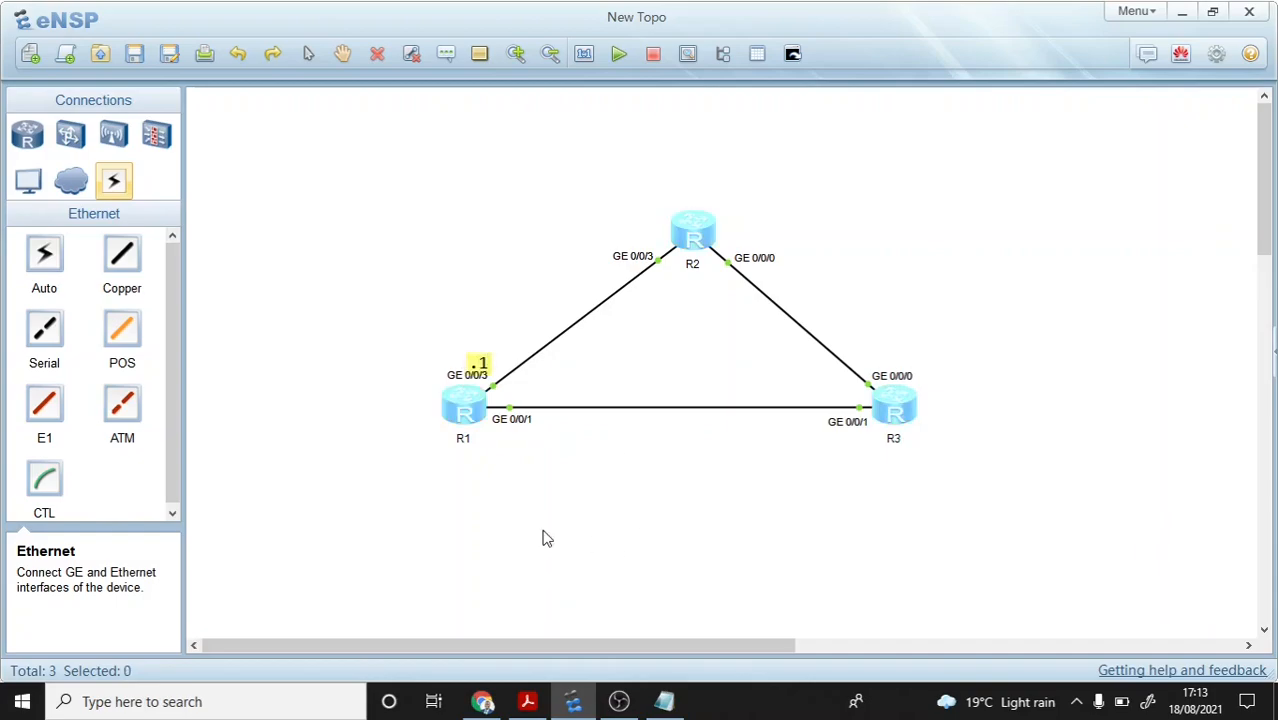
click(449, 58)
click(494, 428)
text(.1)
click(933, 290)
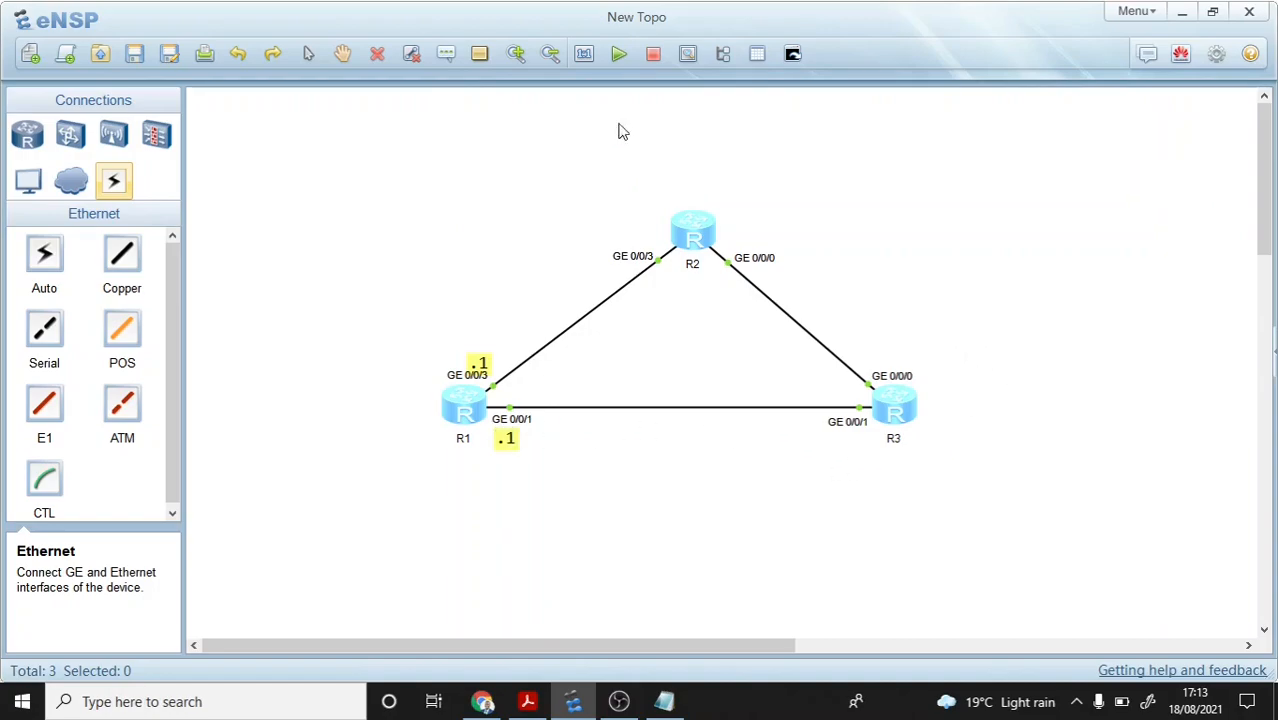
Step: Add a ".2" text label beside R2's GE 0/0/3 and another beside its GE 0/0/0
click(447, 53)
click(620, 240)
text(.2)
click(913, 244)
click(733, 241)
text(.2)
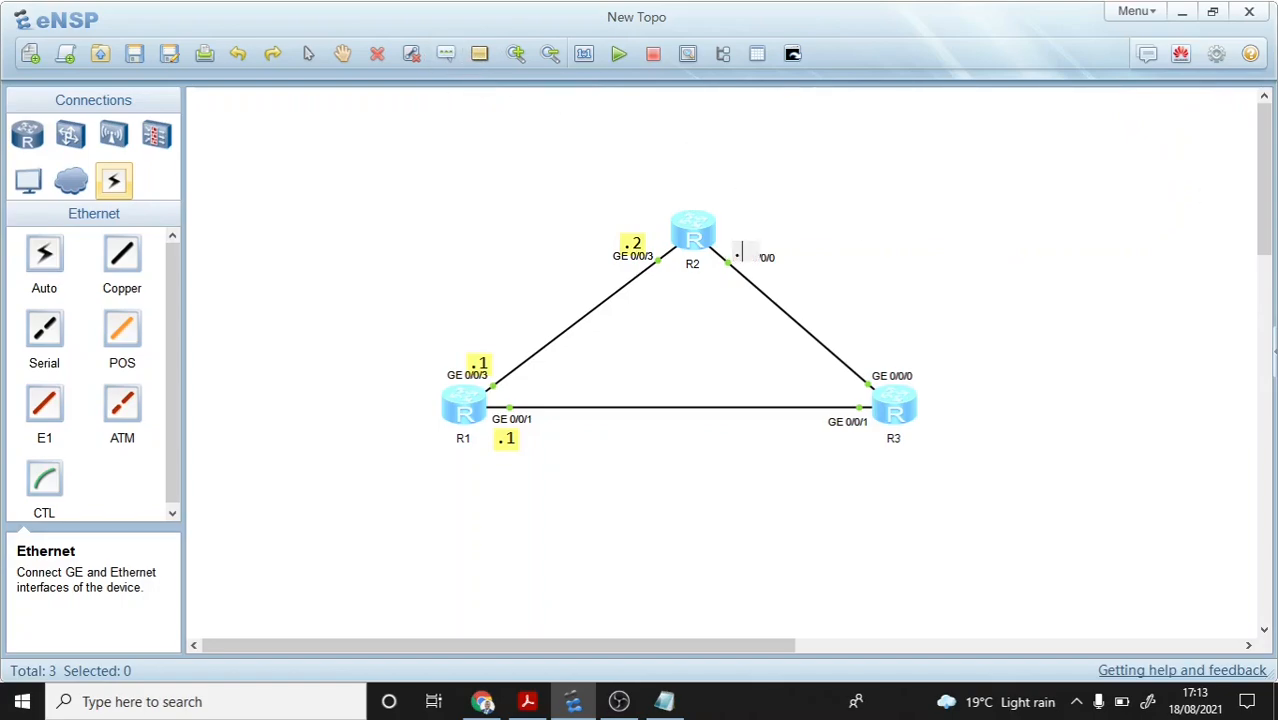
click(1180, 271)
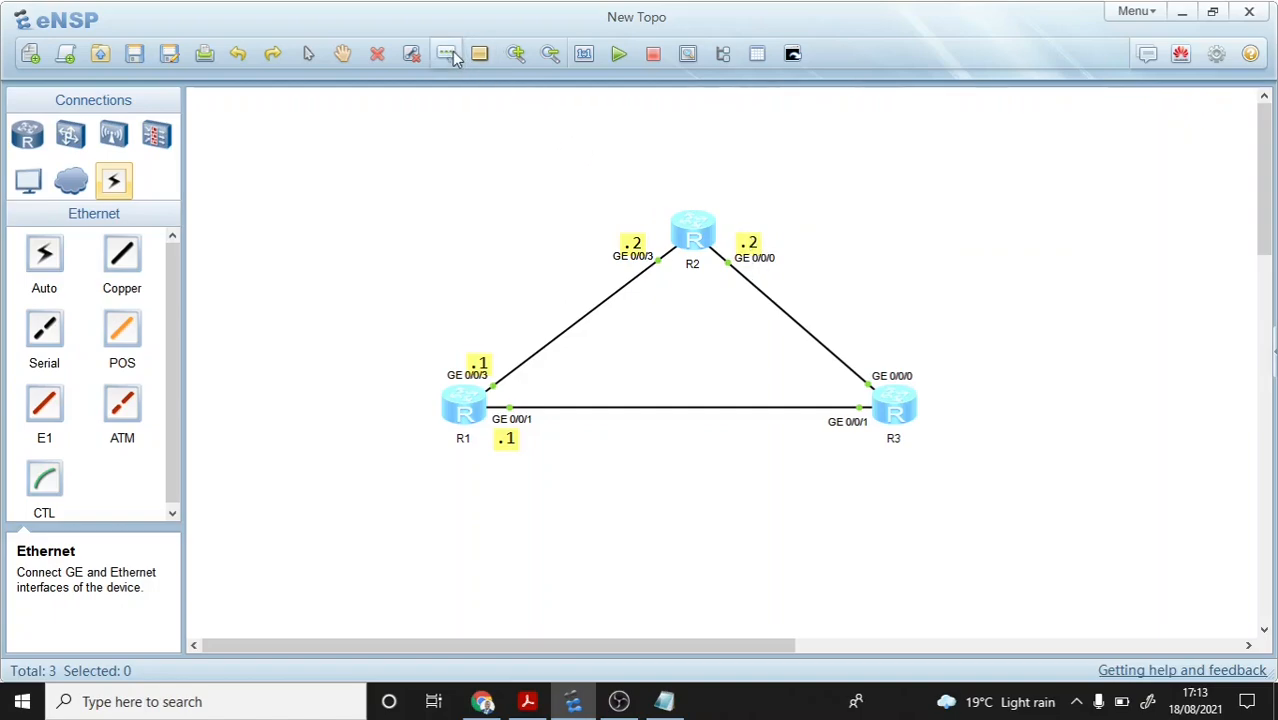
Step: Add ".3" text labels beside R3's GE 0/0/0 and GE 0/0/1, placing the latter close under its interface name
click(872, 354)
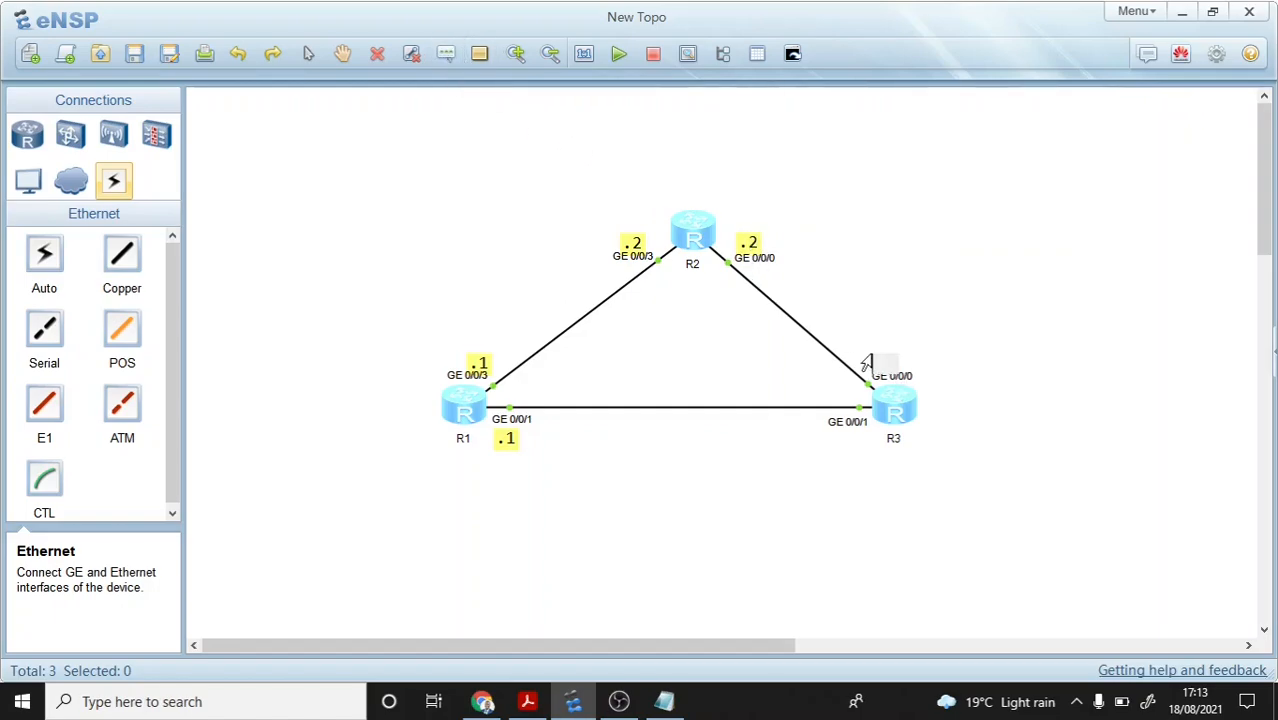
text(.3)
click(953, 337)
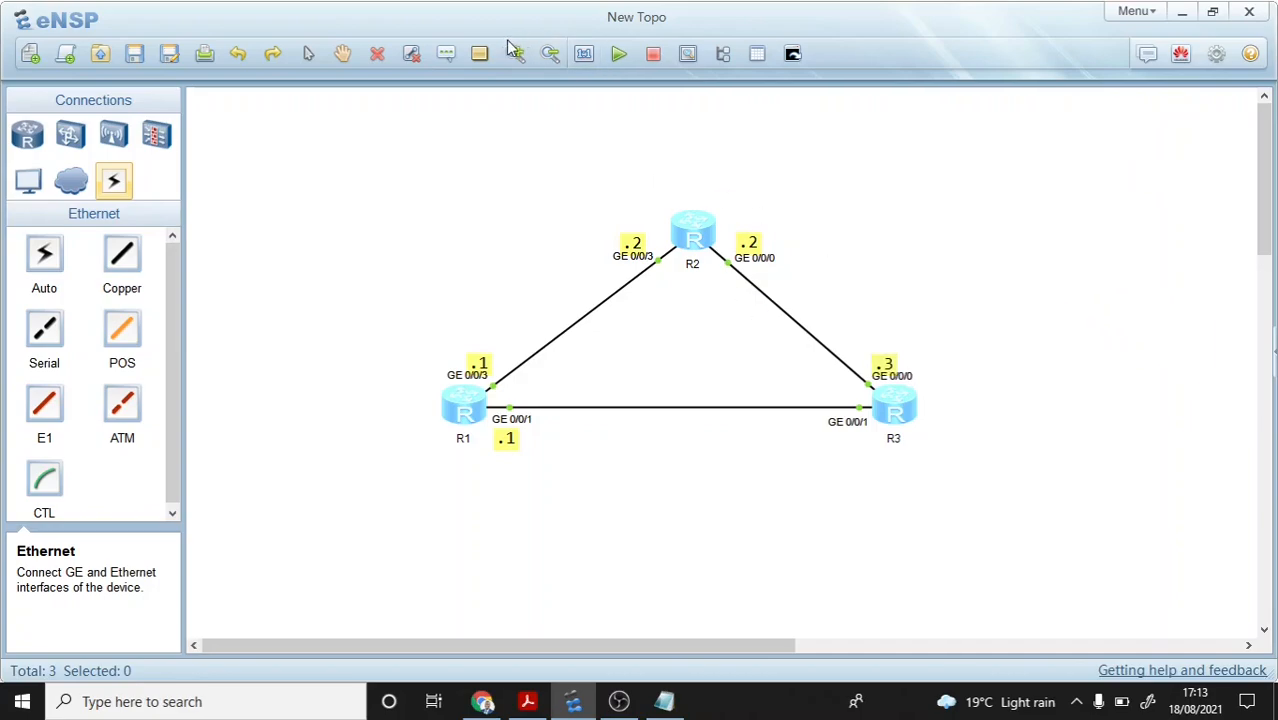
click(446, 54)
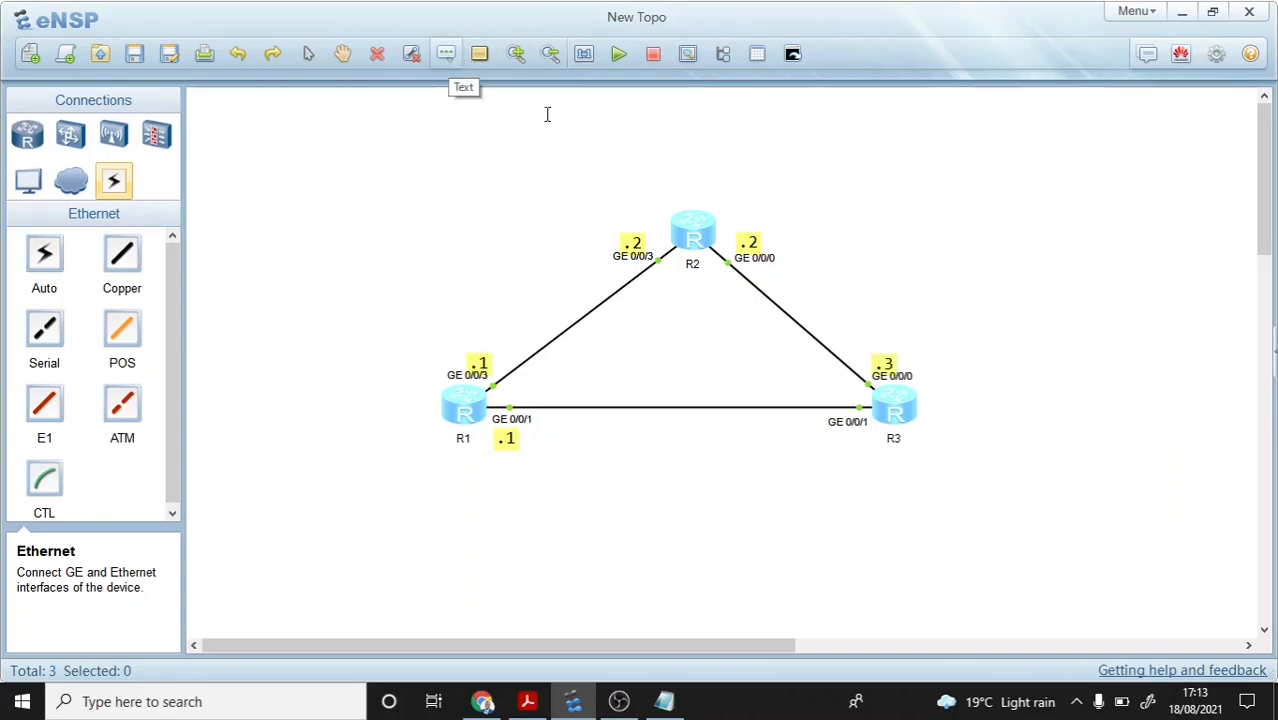
click(841, 438)
text(.3)
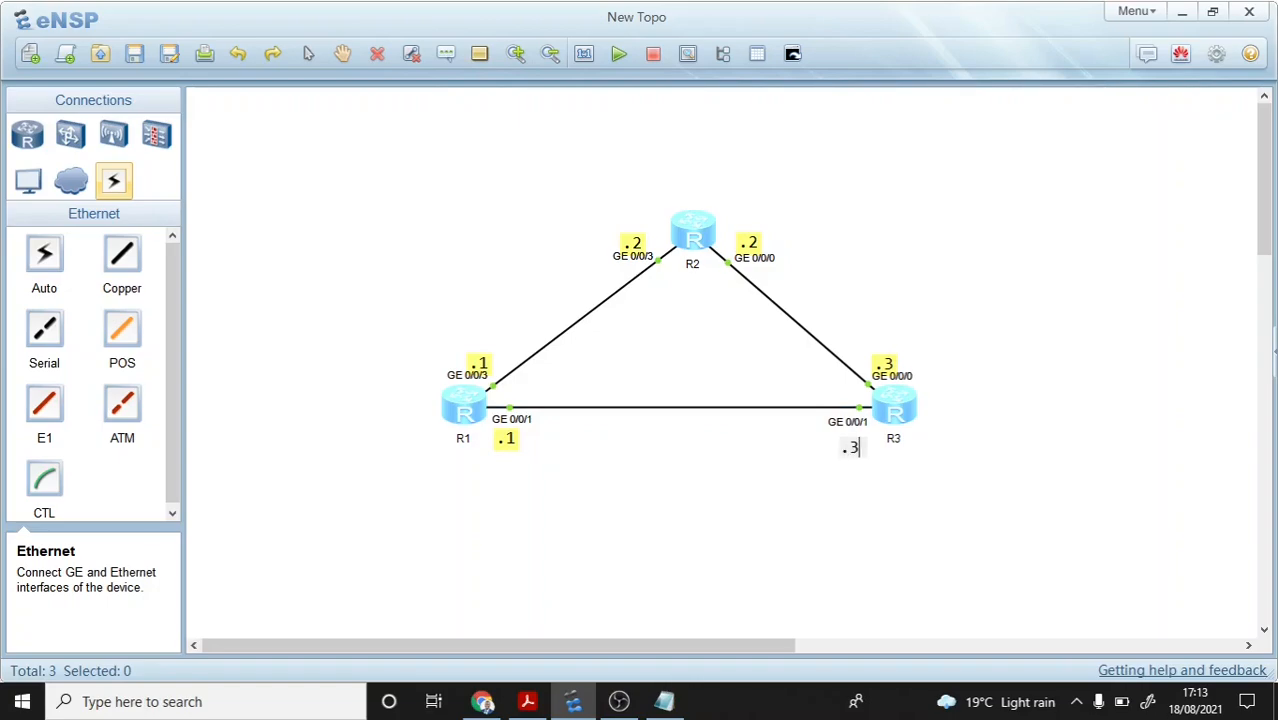
click(1224, 584)
drag(855, 449, 857, 437)
Step: Add the network text label "10.0.12.0/24" beside the R1–R2 link
click(446, 53)
click(440, 304)
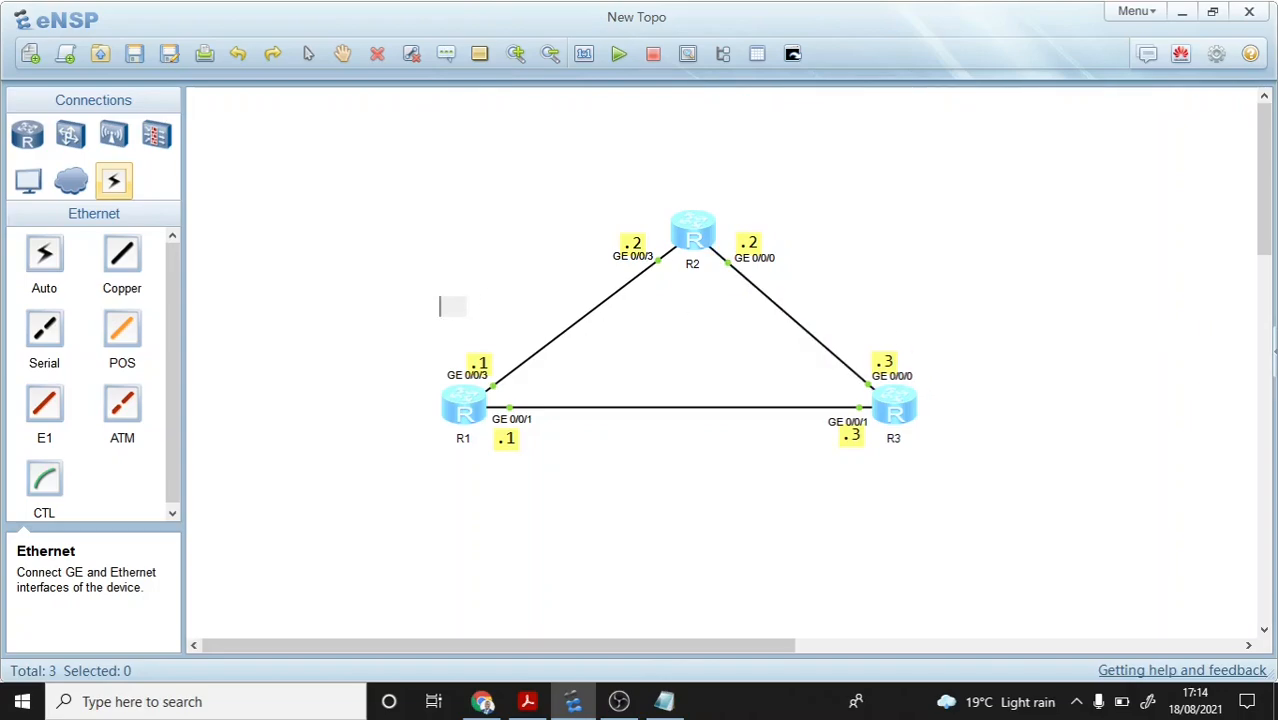
text(10.0.12.0/)
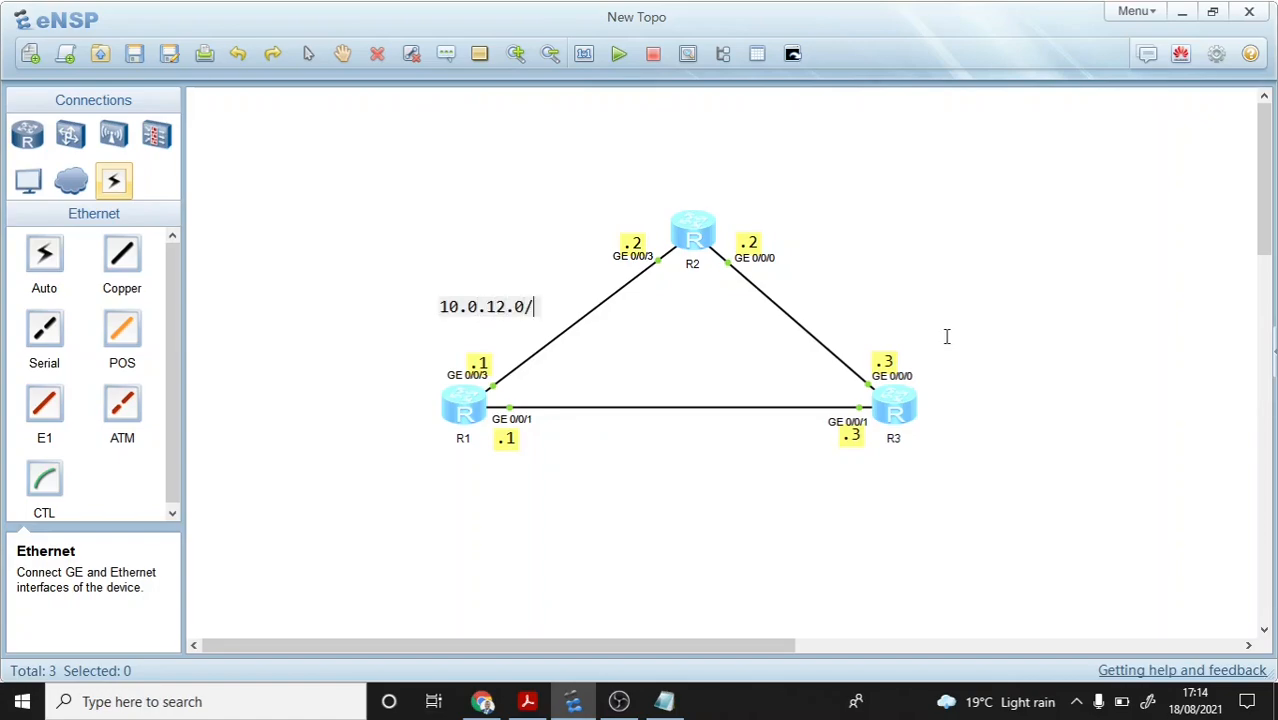
text(24)
click(914, 266)
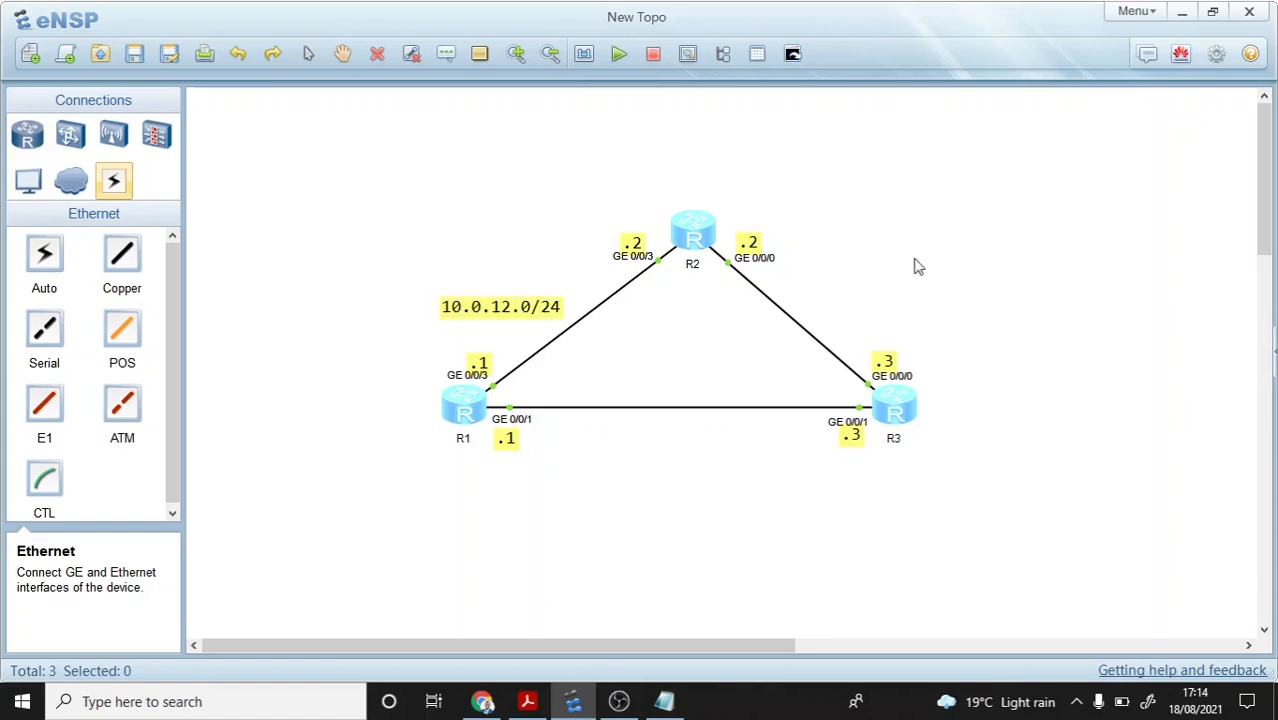
Step: Add the network text label "10.0.23.0/24" beside the R2–R3 link
click(790, 296)
text(10.0.)
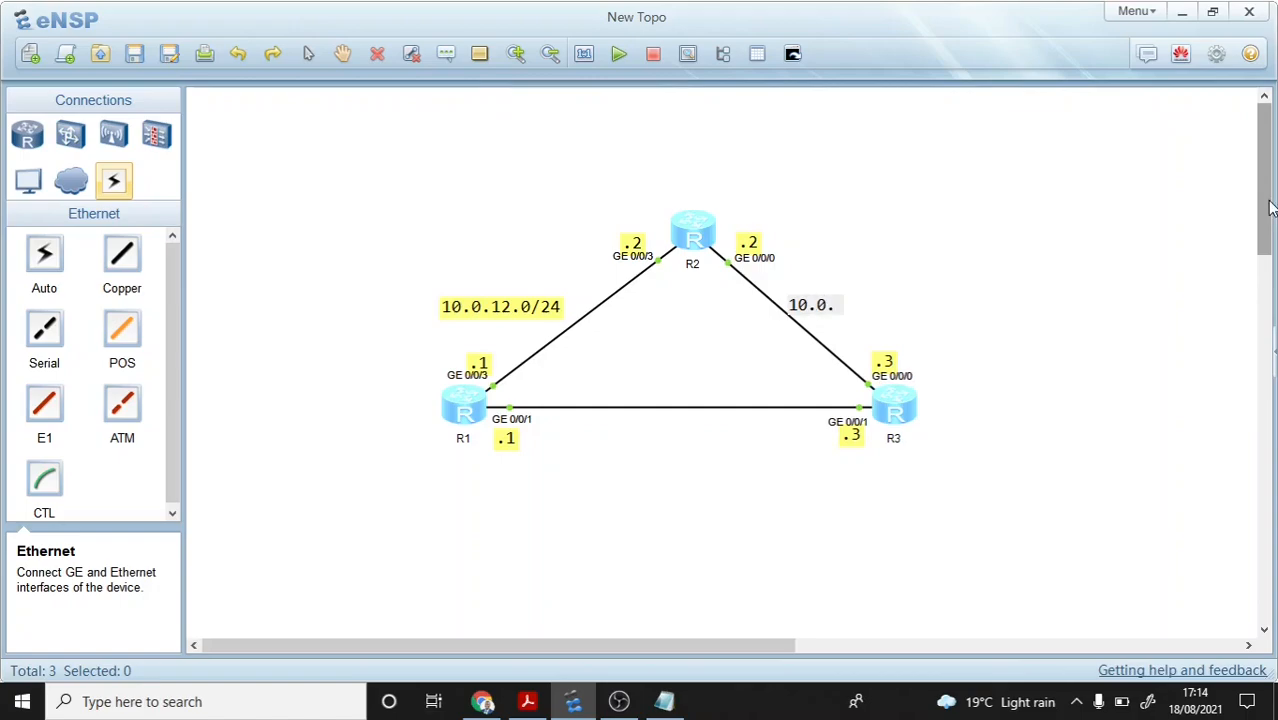
text(23.0/)
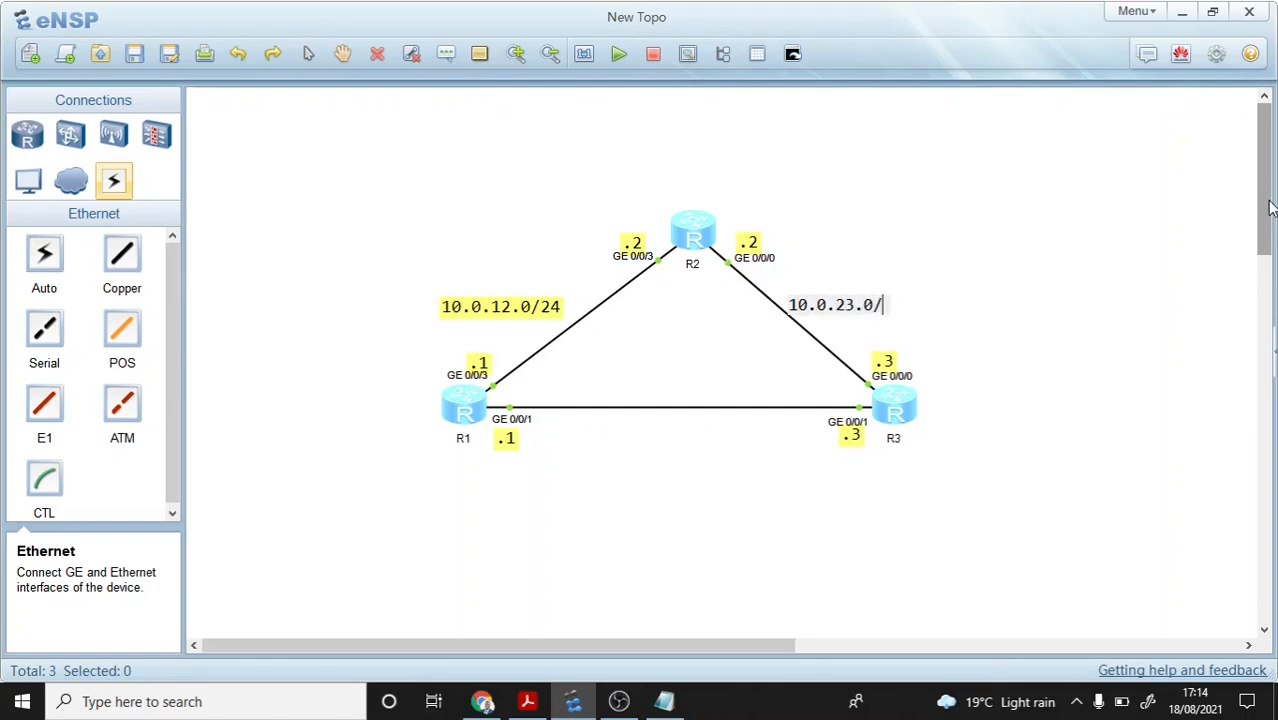
text(24)
click(1033, 242)
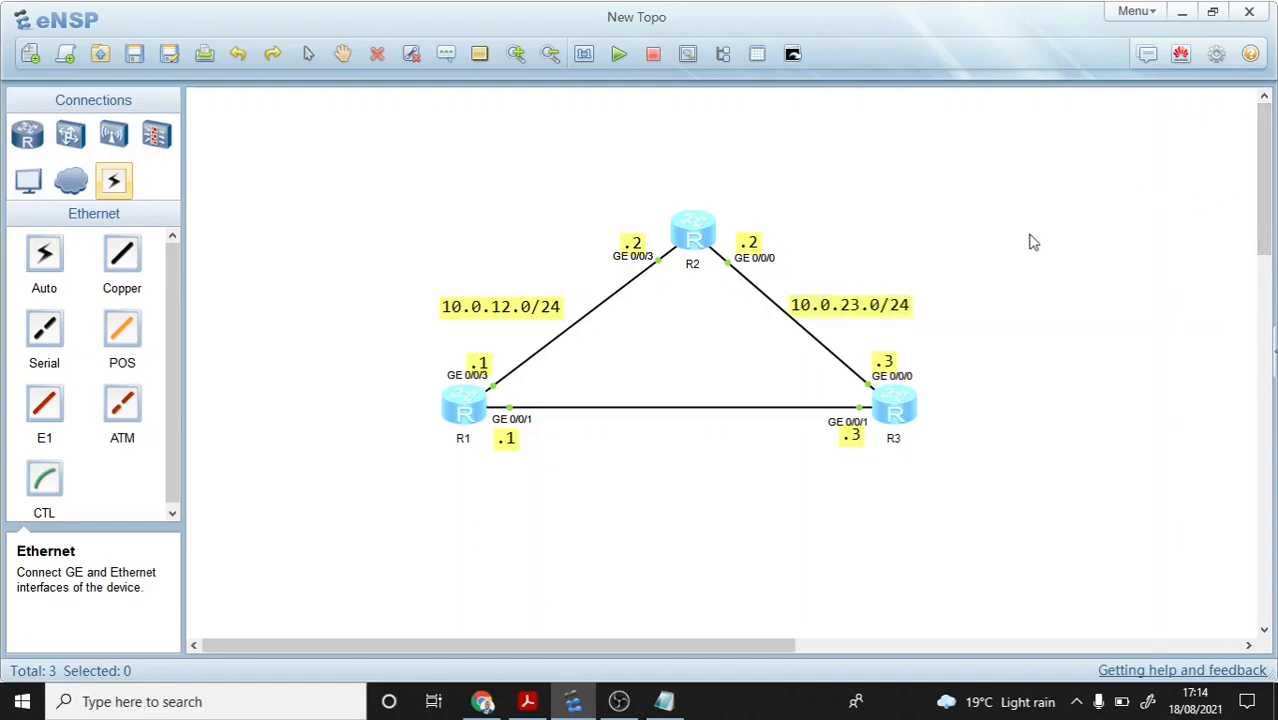
Step: Add the network text label "10.0.13.0/24" just below the middle of the R1–R3 link
click(446, 60)
click(609, 424)
text(10.)
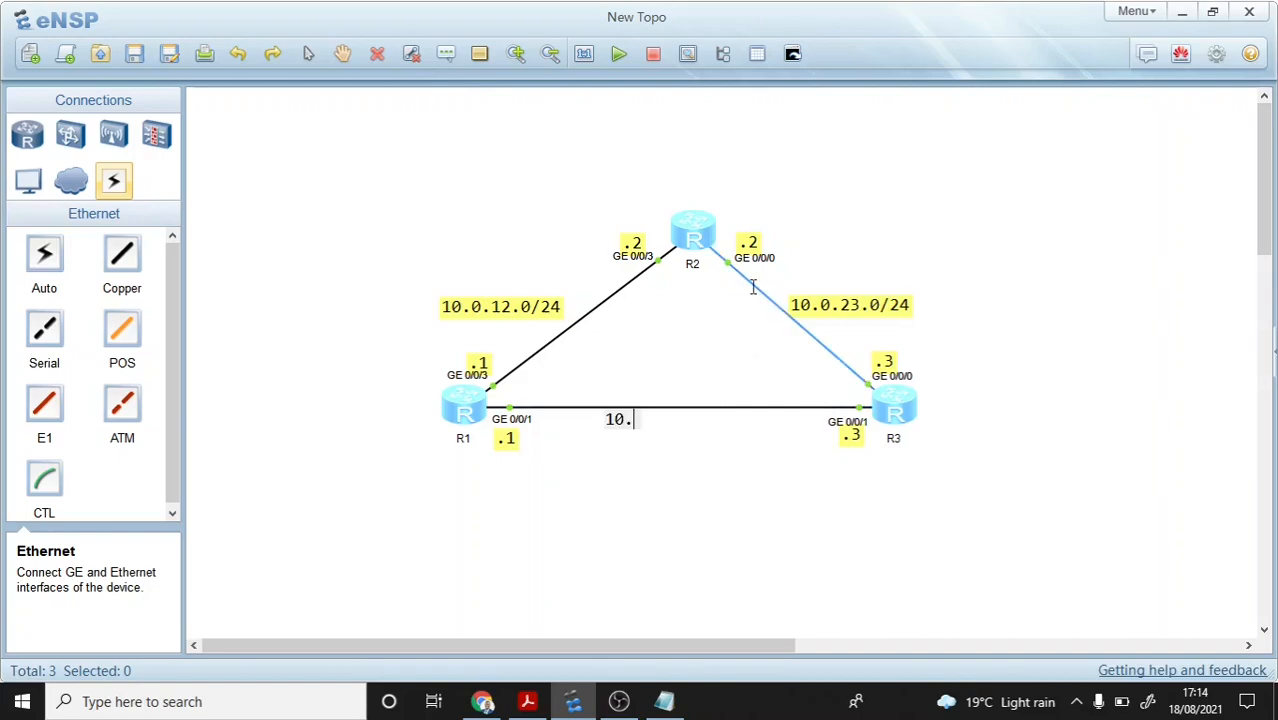
text(0.13.0/24)
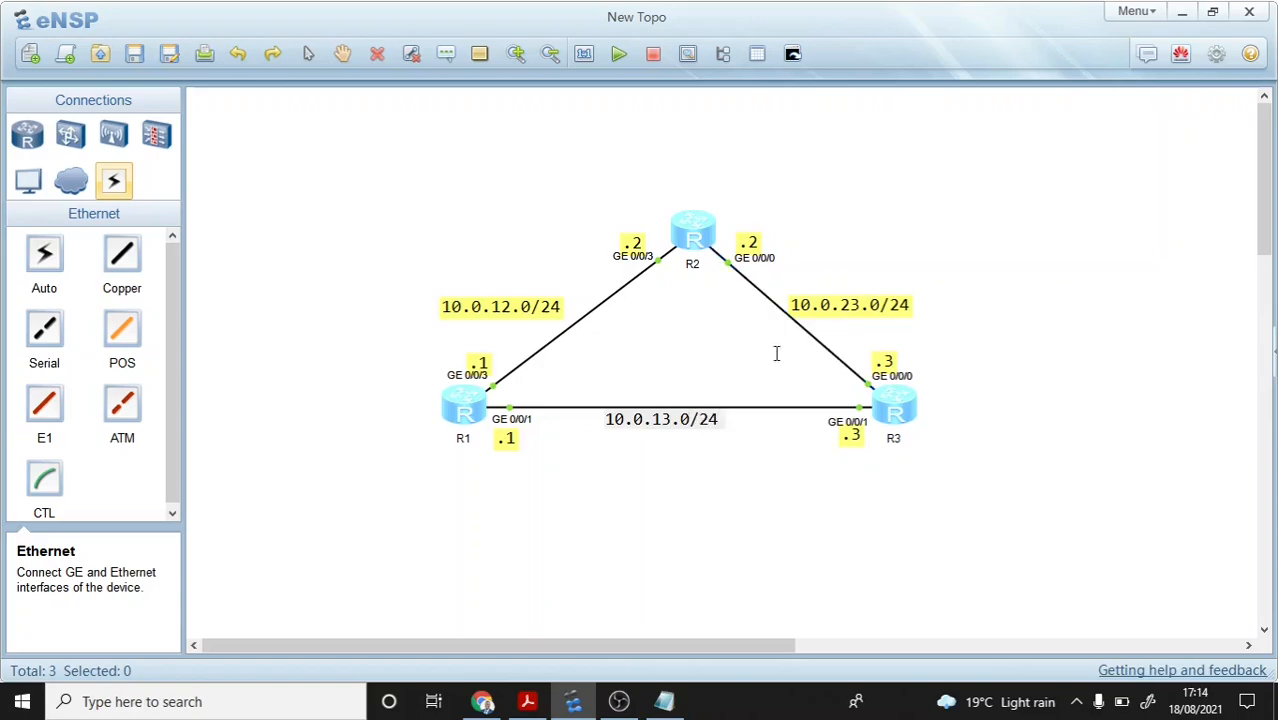
Step: Tidy the topology by lowering the 10.0.13.0/24 label, shifting R2 and both its .2 labels, and raising the .1 label above R1's GE 0/0/3
click(717, 354)
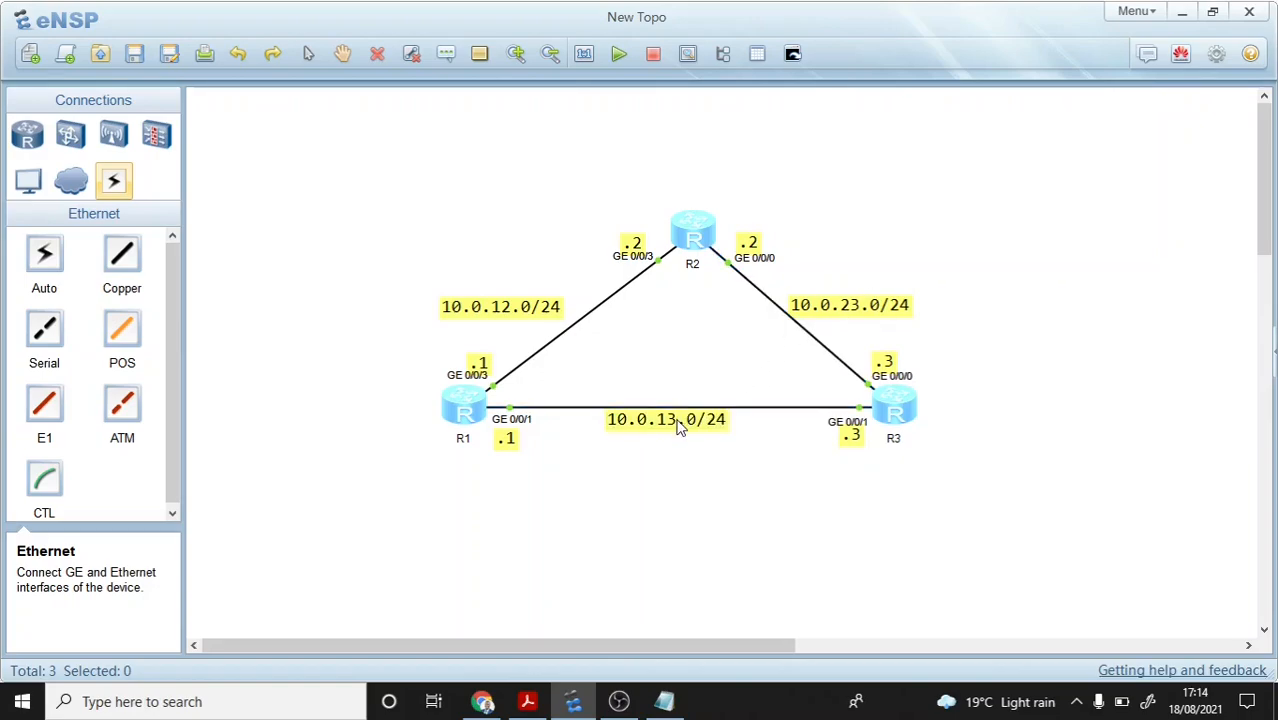
drag(676, 422, 689, 432)
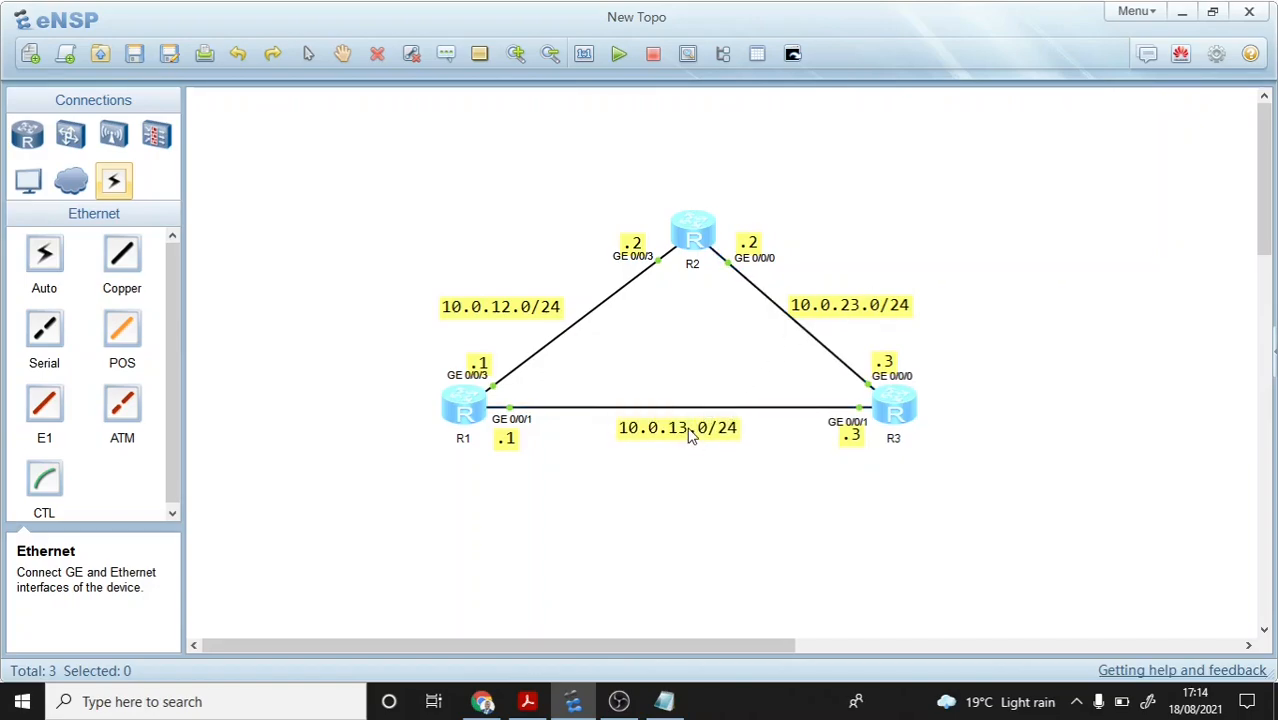
click(686, 238)
drag(686, 238, 621, 240)
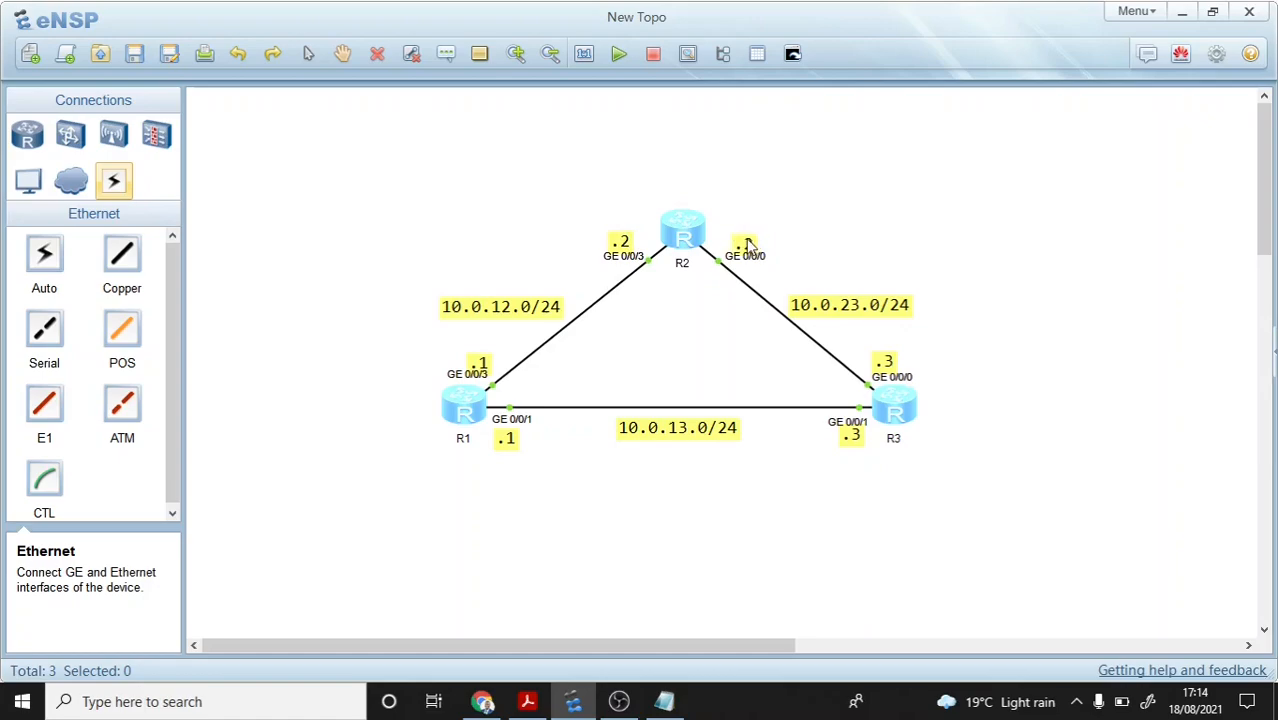
drag(750, 241, 738, 240)
drag(481, 365, 474, 358)
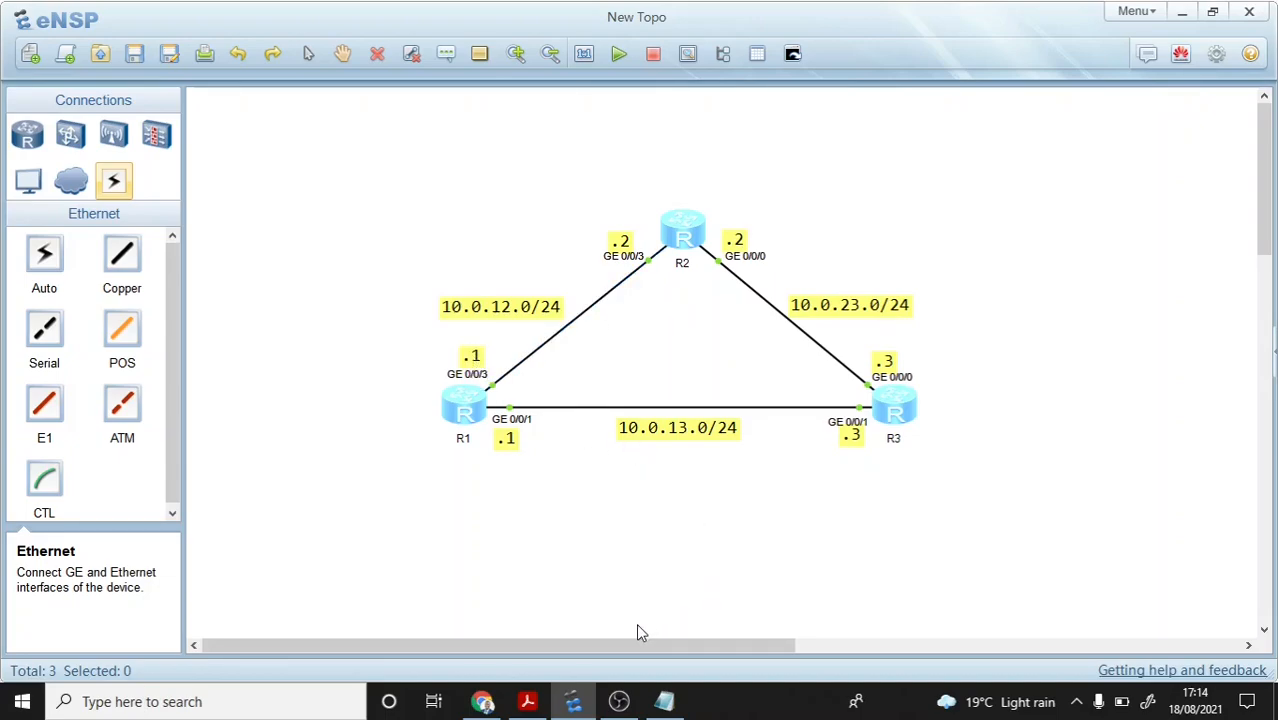
Step: Switch to the lab guide in Acrobat Reader to examine Step 1 and Step 2, and return to the eNSP topology
click(527, 701)
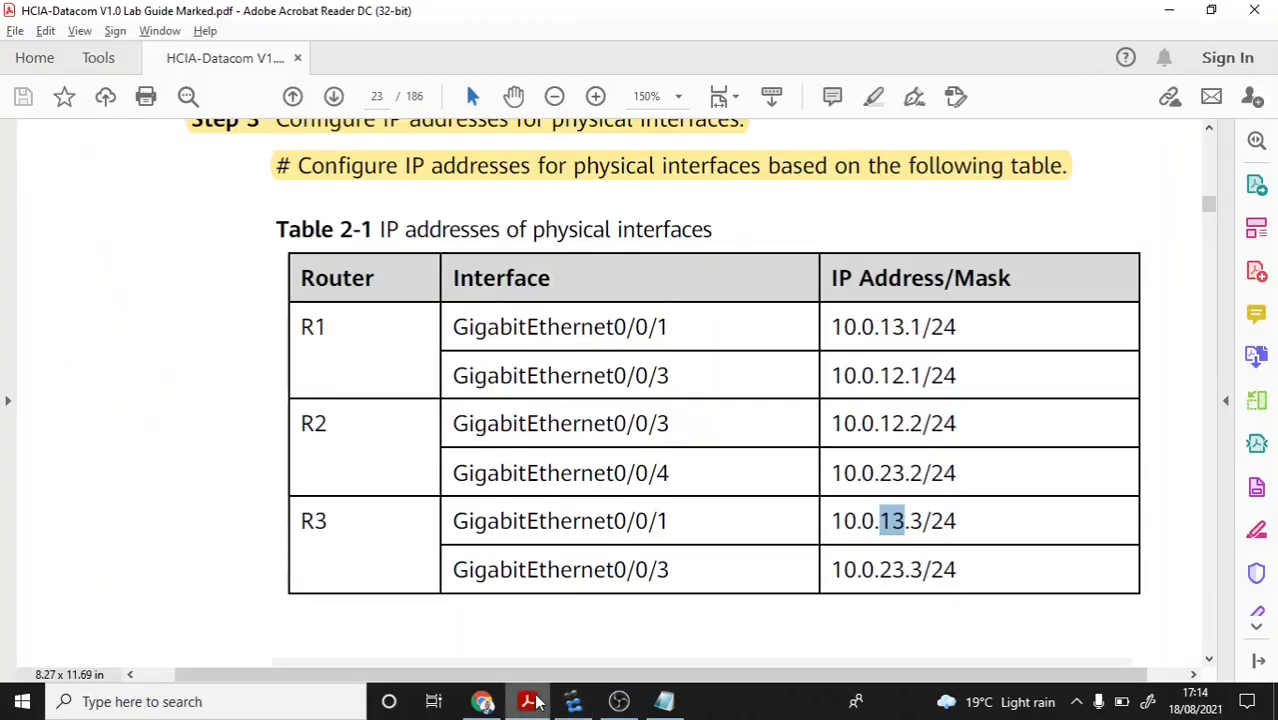
scroll(525, 343, up, 15)
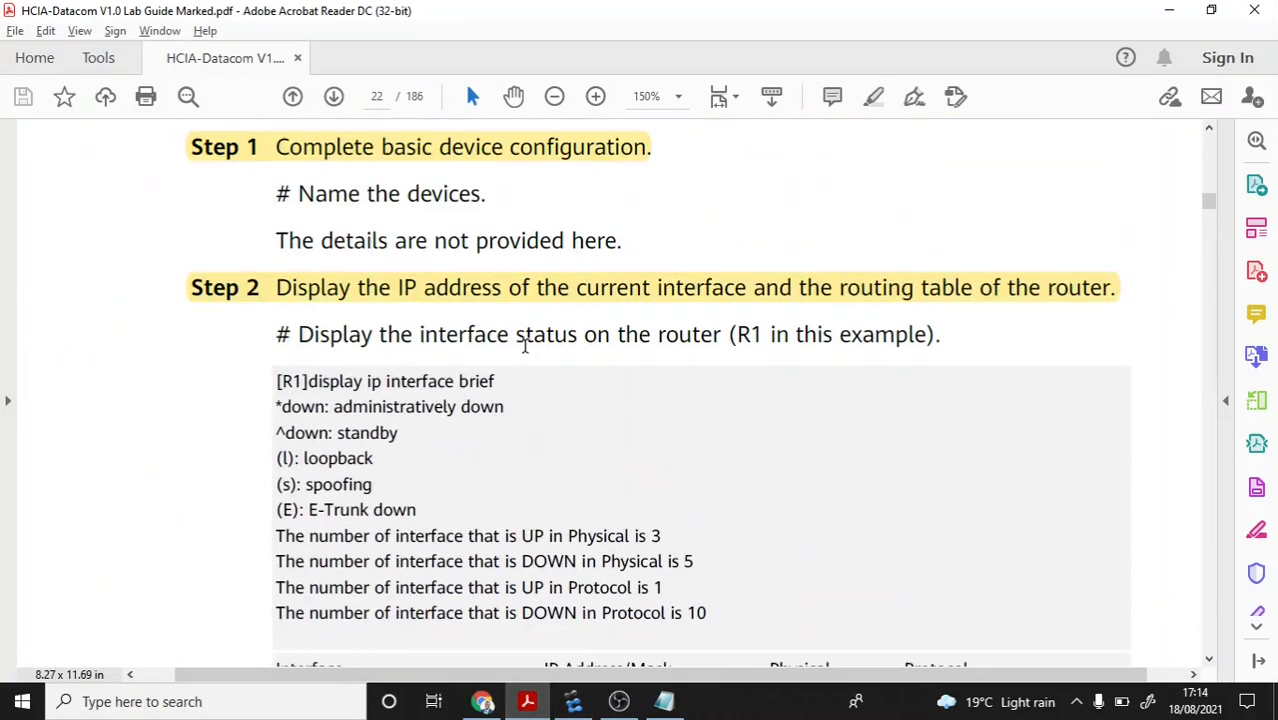
scroll(524, 345, down, 8)
scroll(523, 352, down, 2)
key(alt+Tab)
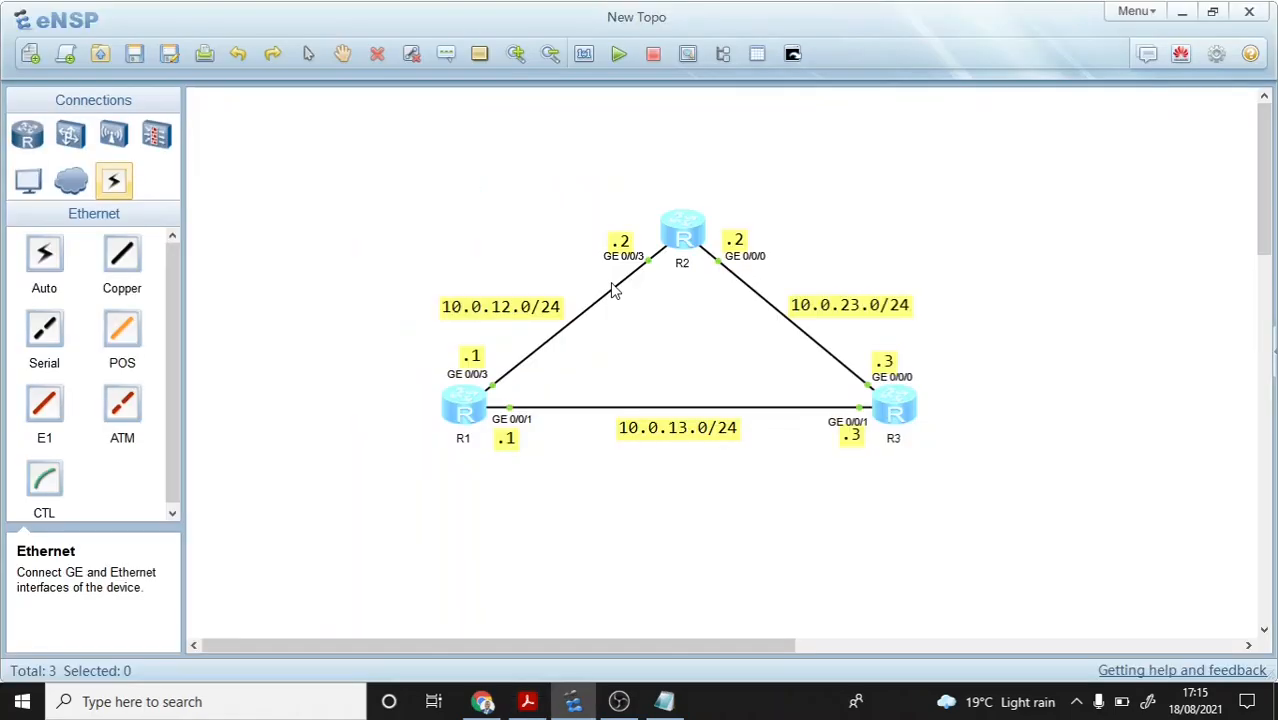
Step: Open the command-line consoles of R1, R2 and R3 and maximize the shared console window
double_click(463, 408)
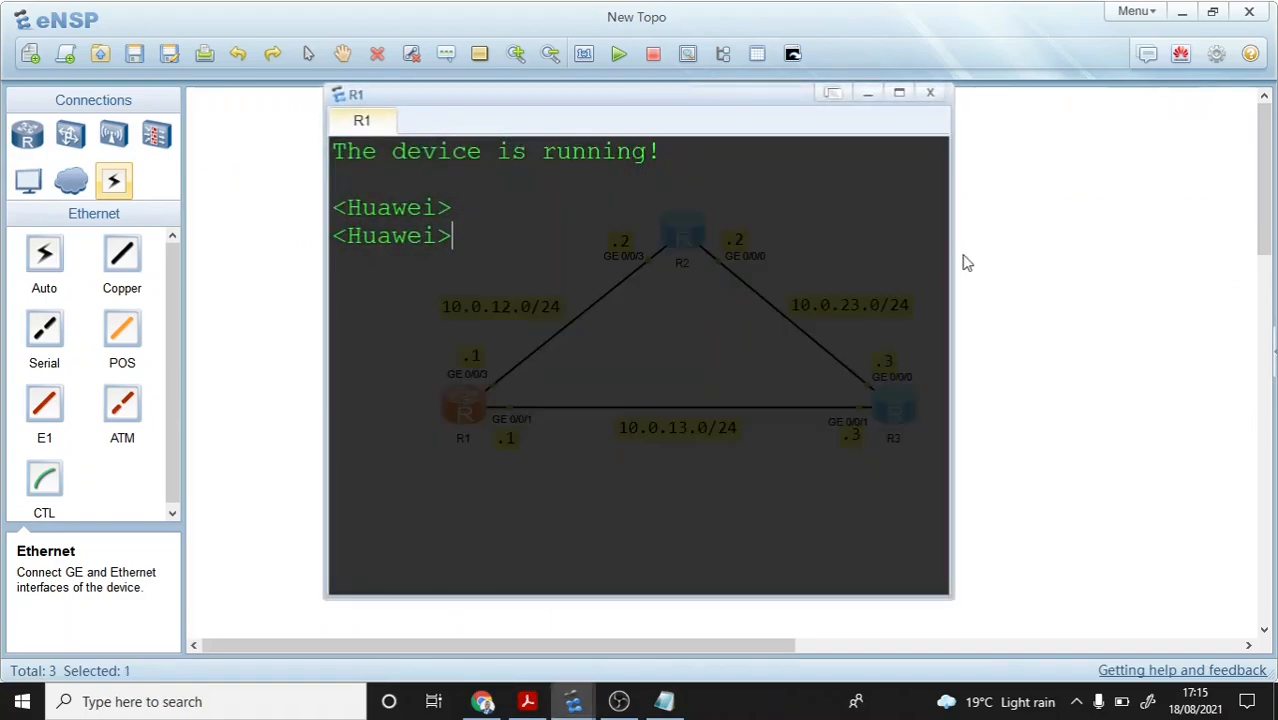
click(1036, 256)
click(697, 244)
double_click(697, 244)
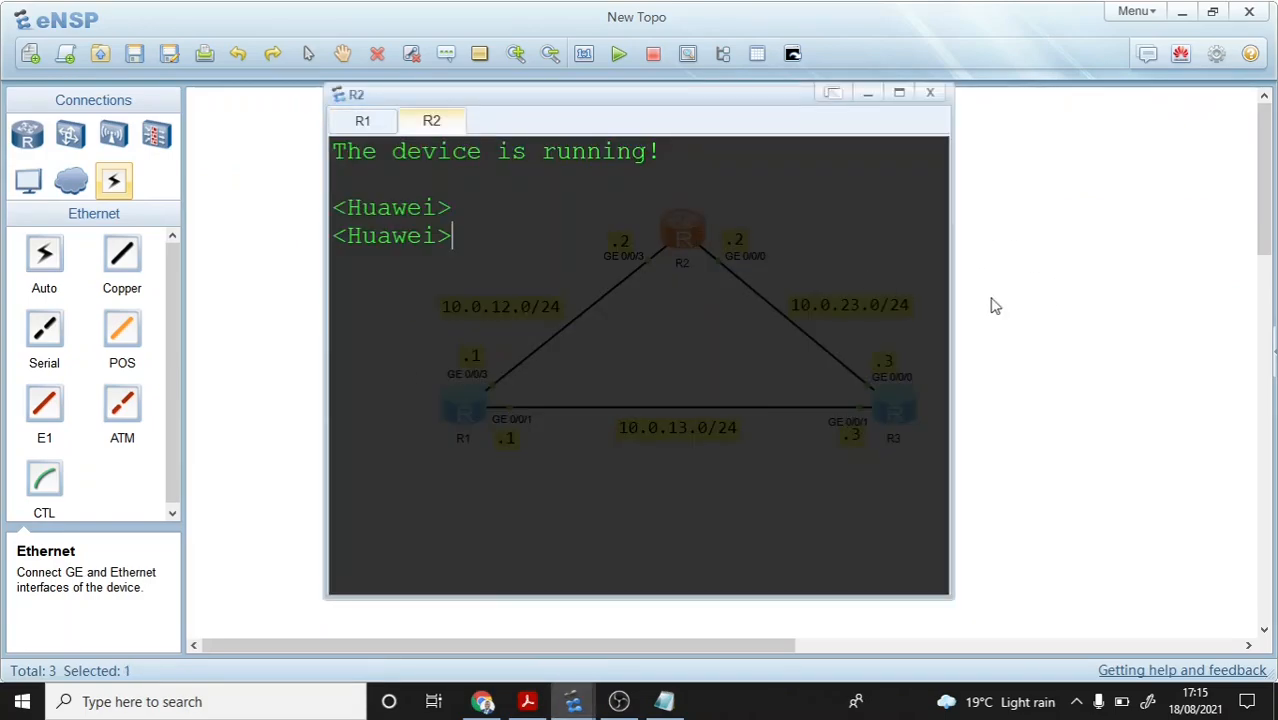
click(993, 305)
double_click(887, 408)
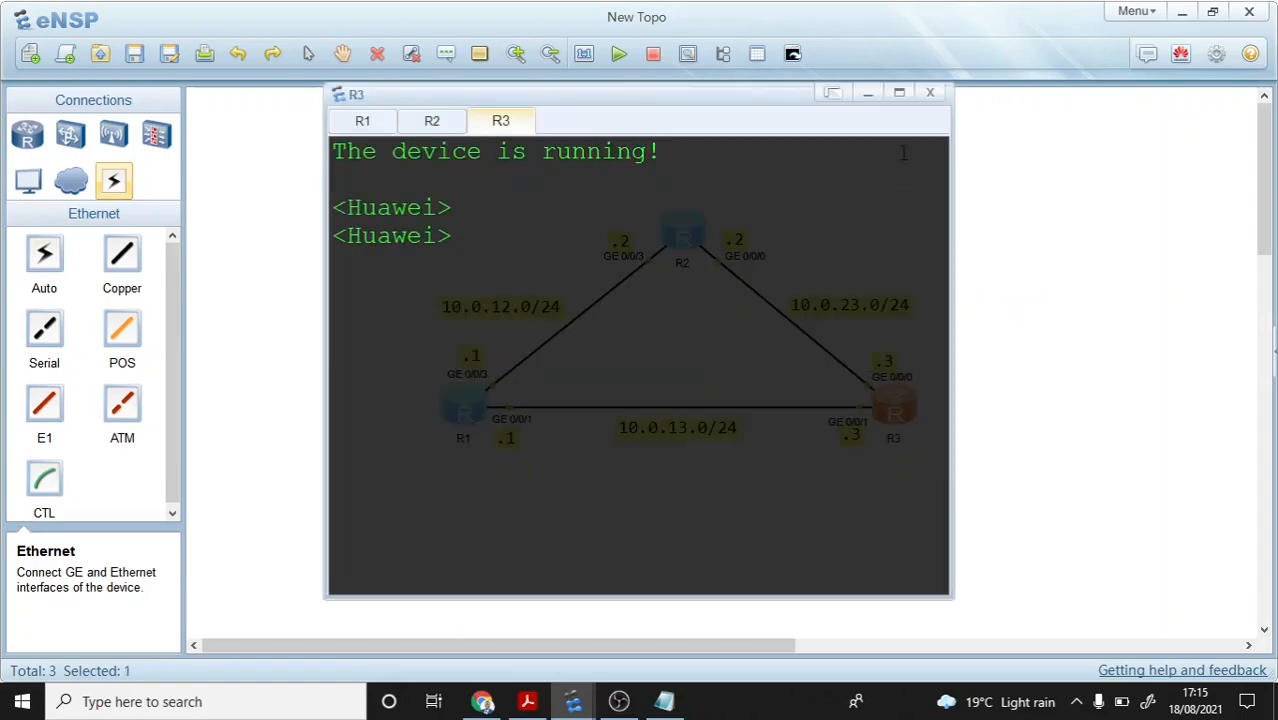
click(899, 92)
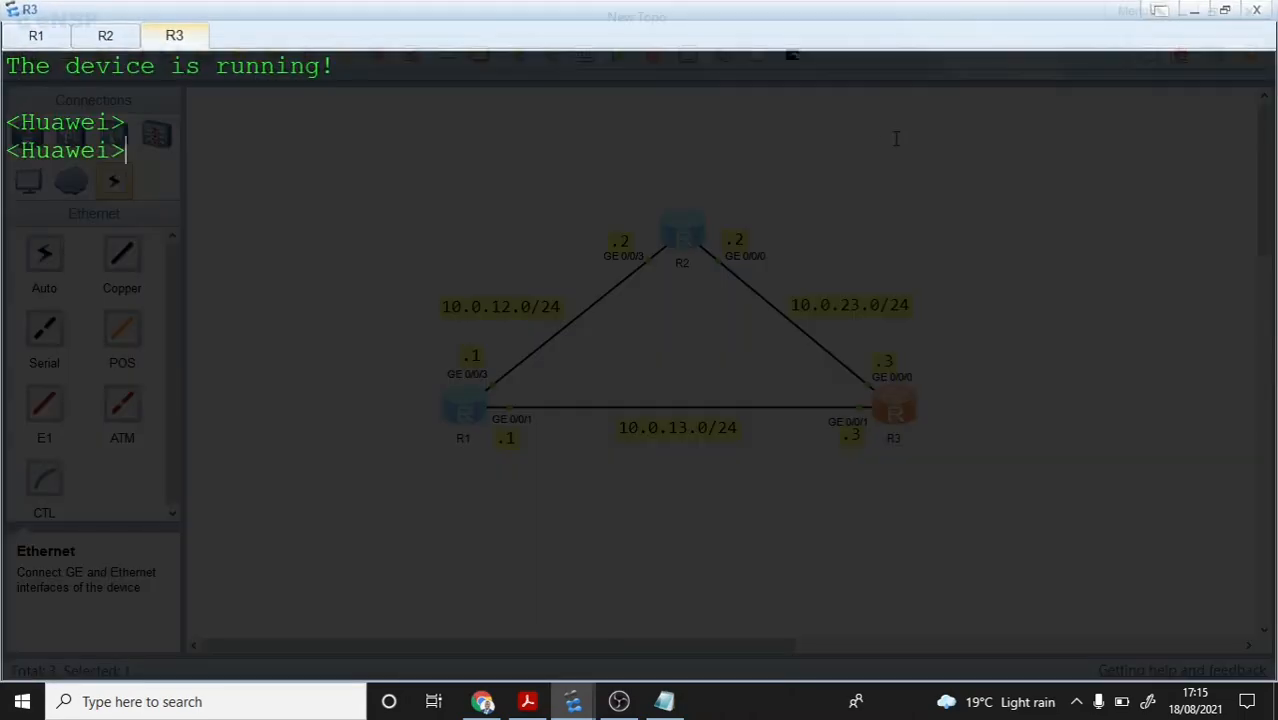
Step: In R1's console, enter system view and set the device name to R1 with sysname
click(50, 35)
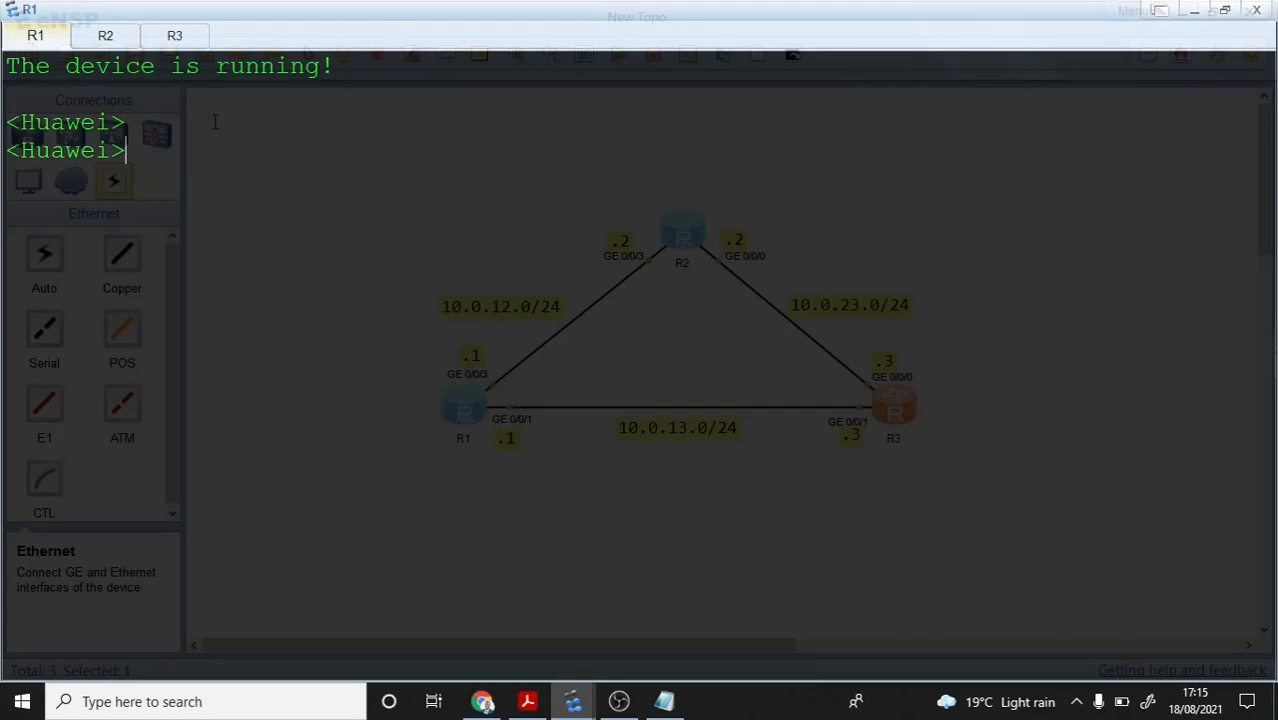
text(sys)
key(Return)
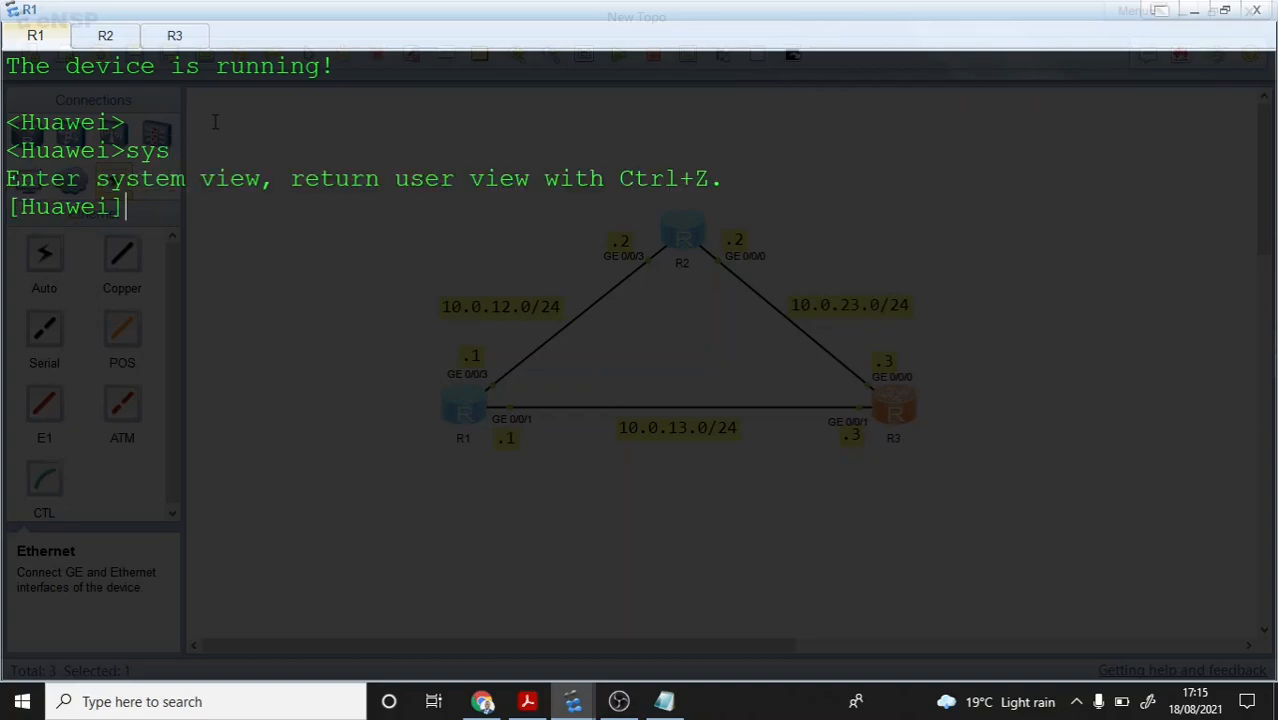
text(sys)
key(BackSpace)
key(BackSpace)
key(BackSpace)
text(sys)
key(Tab)
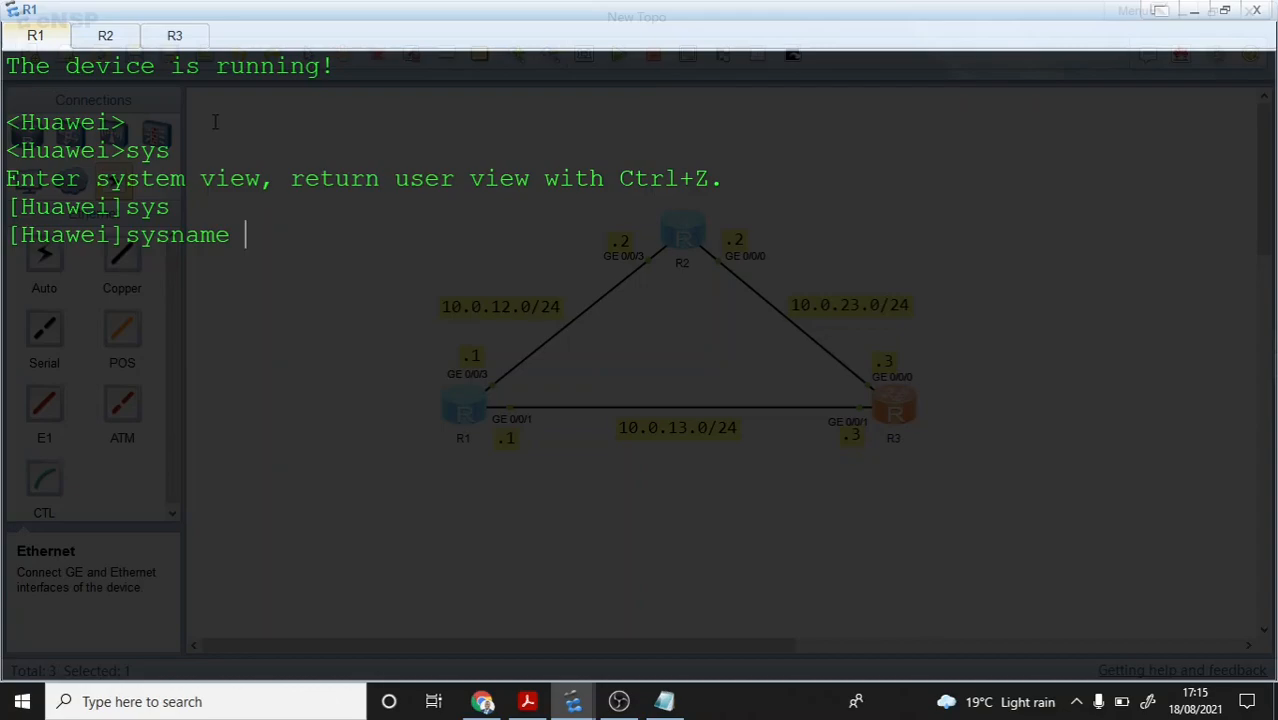
text(R1)
key(Return)
Step: In R2's console, enter system-view and set the device name with sysname R2
key(ctrl+Tab)
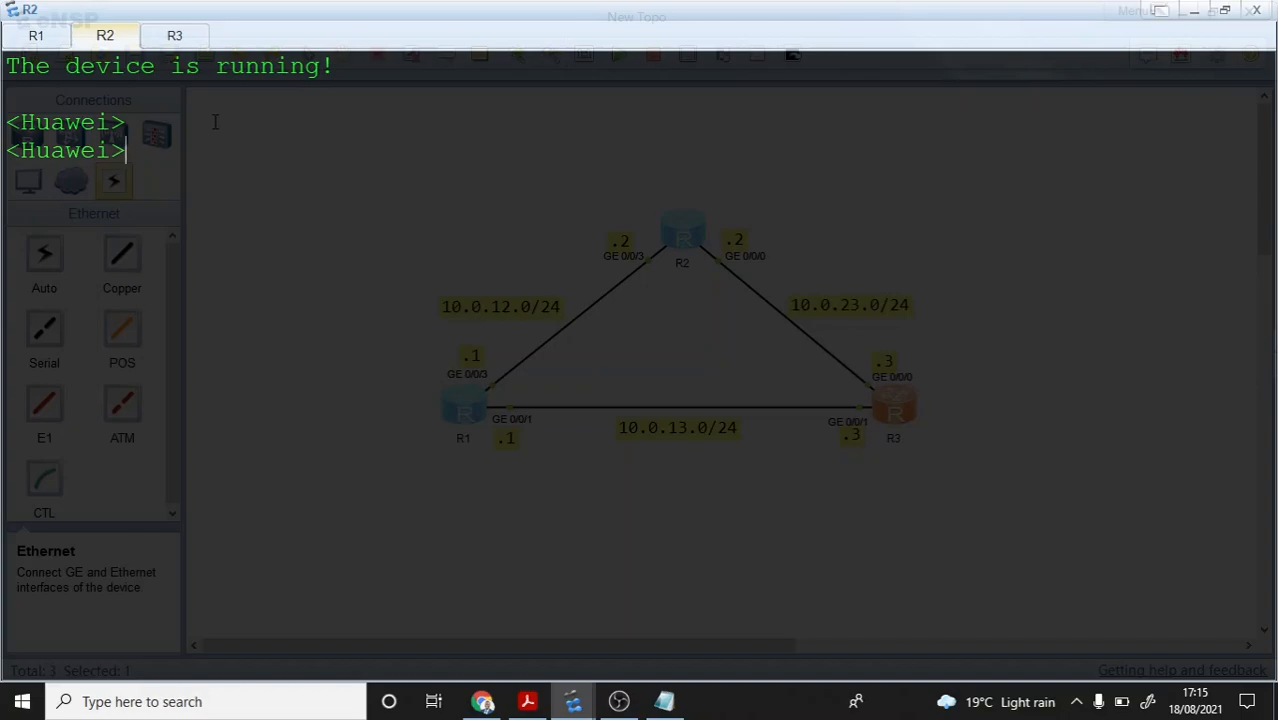
text(sys)
key(Tab)
key(Return)
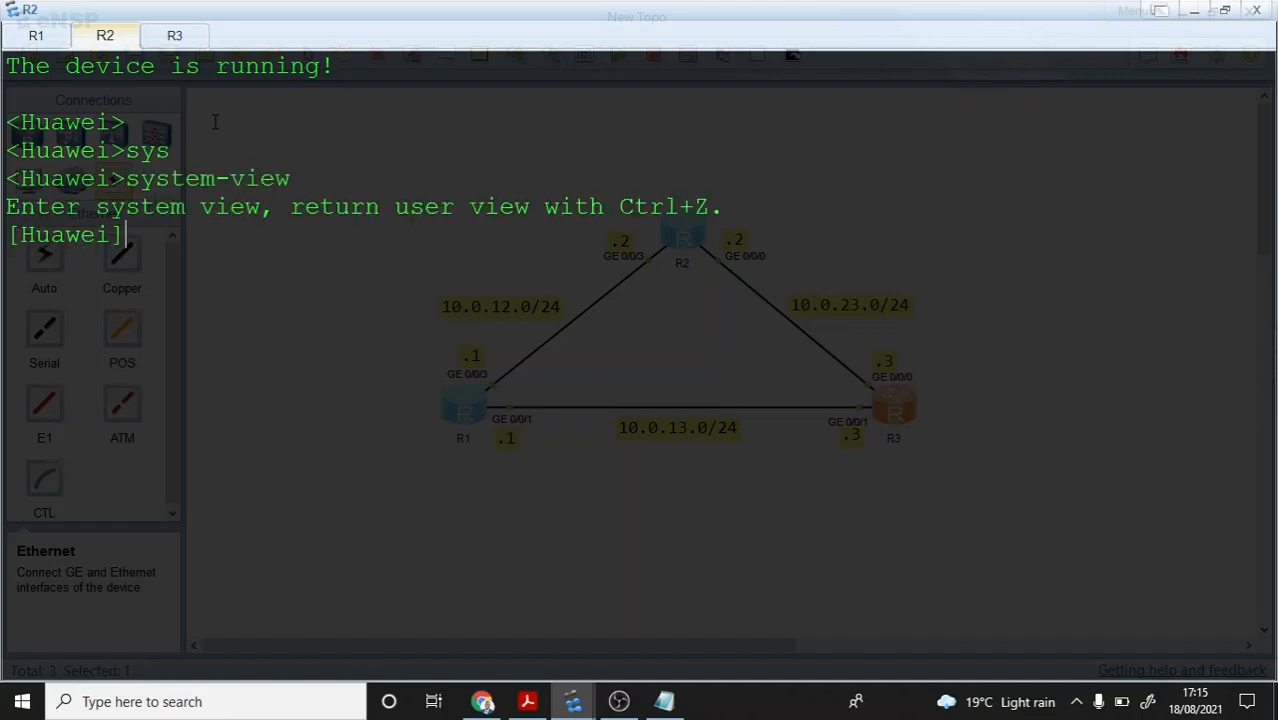
text(sysname R2)
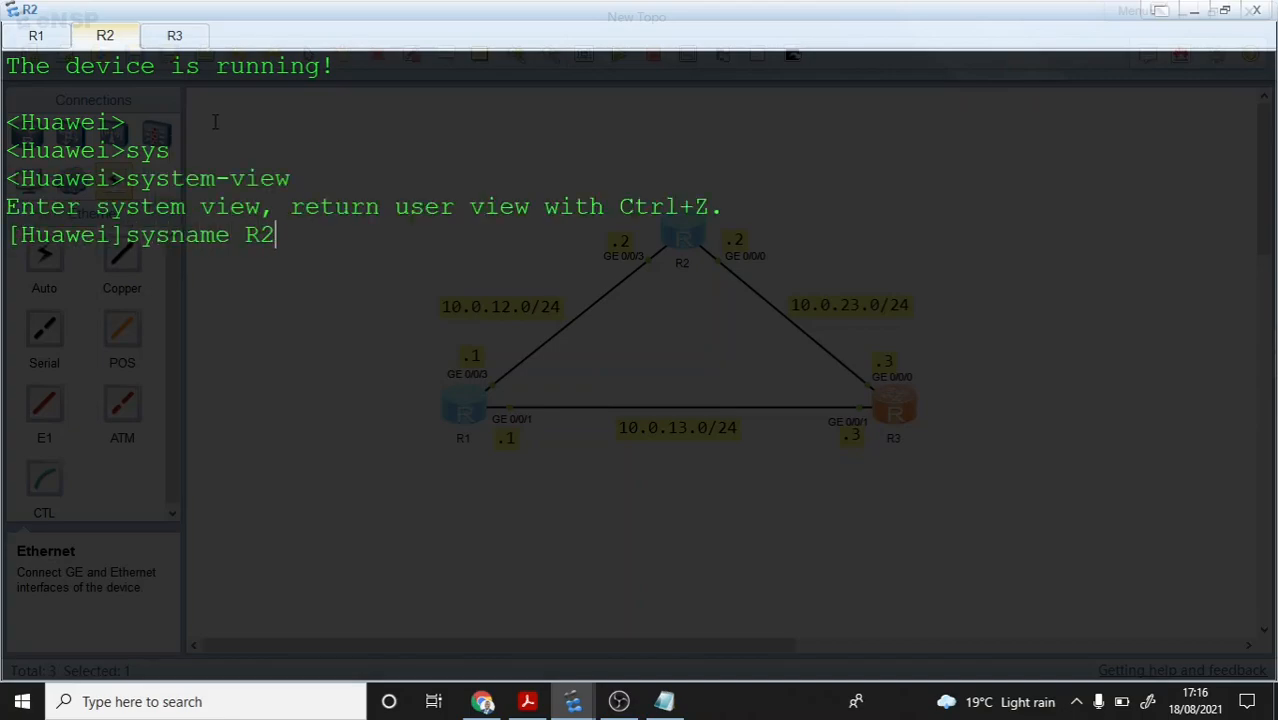
key(Return)
Step: In R3's console, enter system view, set the device name with sysname R3, and bring back a clean prompt
key(ctrl+Tab)
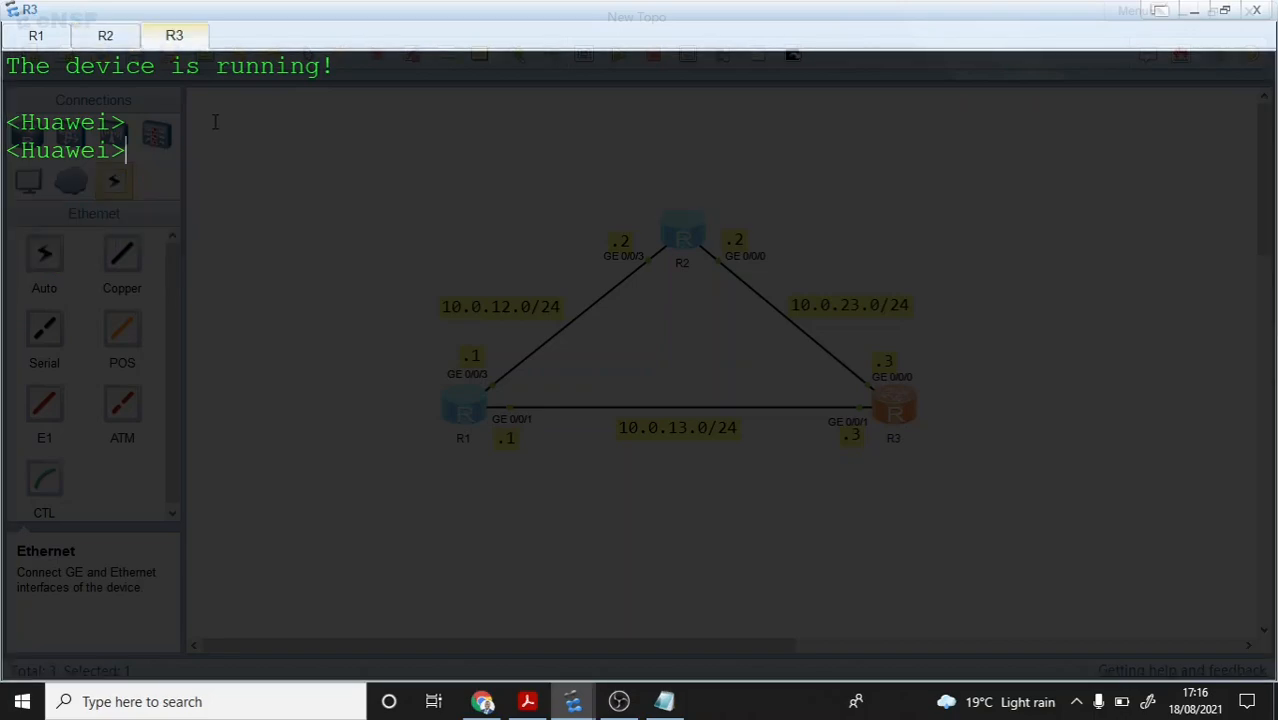
text(sys)
key(Return)
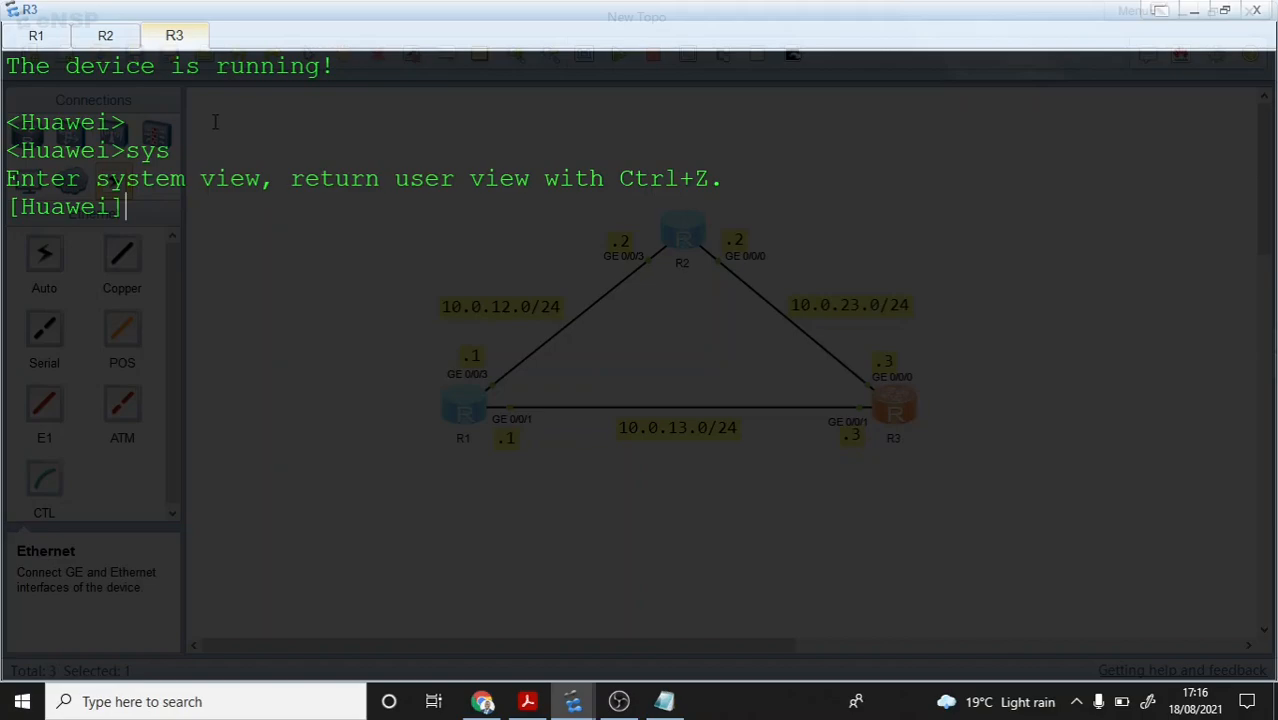
text(sysname R2)
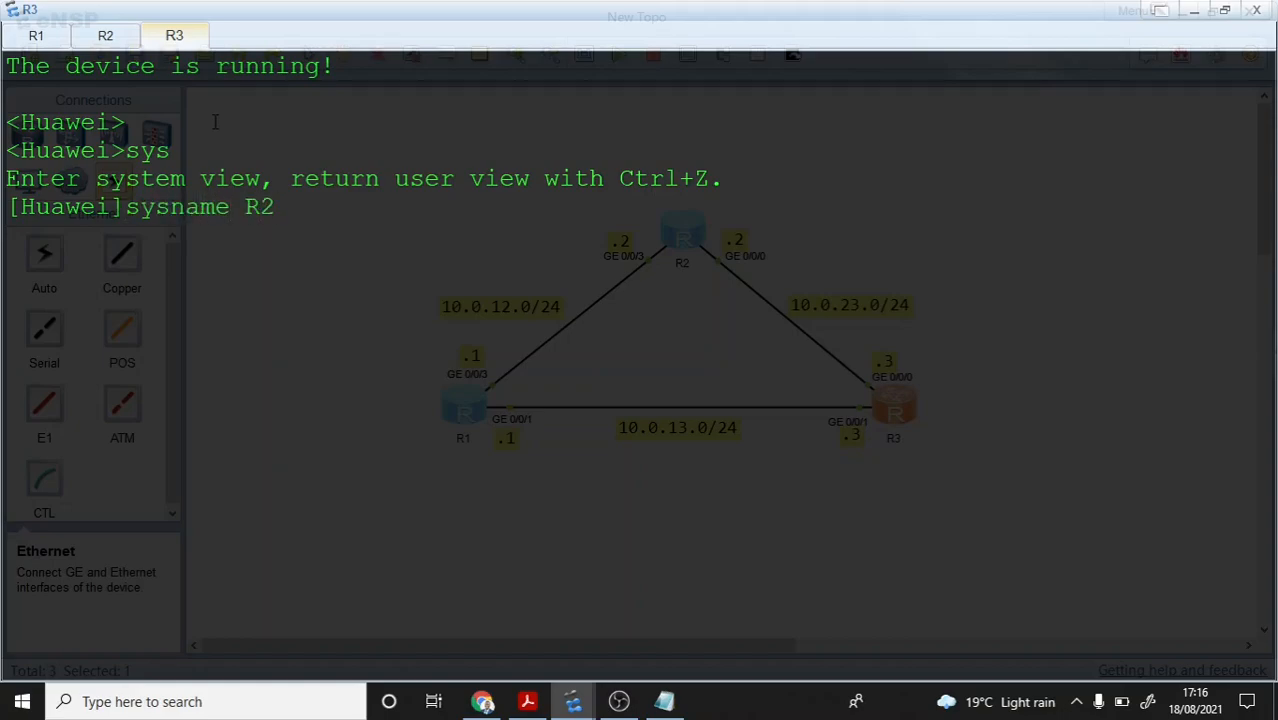
key(BackSpace)
text(3)
key(Return)
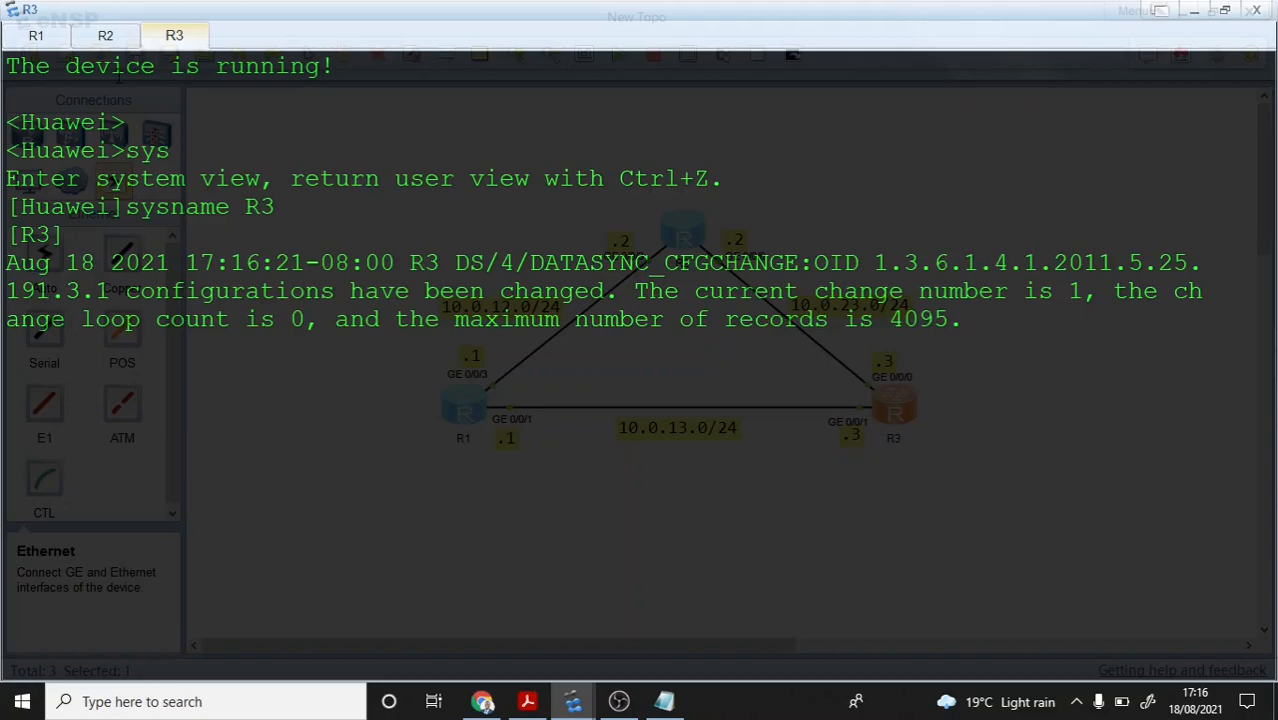
key(Return)
key(Return)
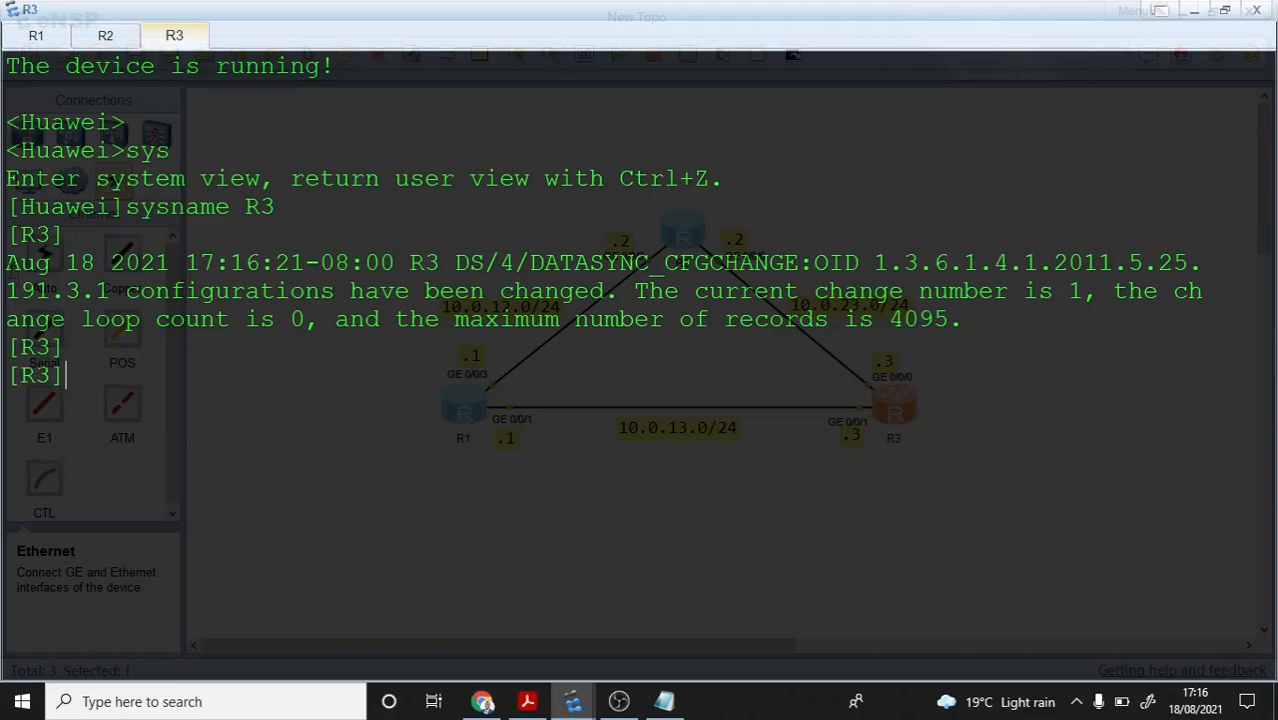
drag(62, 377, 2, 377)
click(167, 362)
Step: Switch to the lab guide in Acrobat Reader, read Step 2, and select its "display ip interface brief" command
key(alt+Tab)
key(alt+Tab)
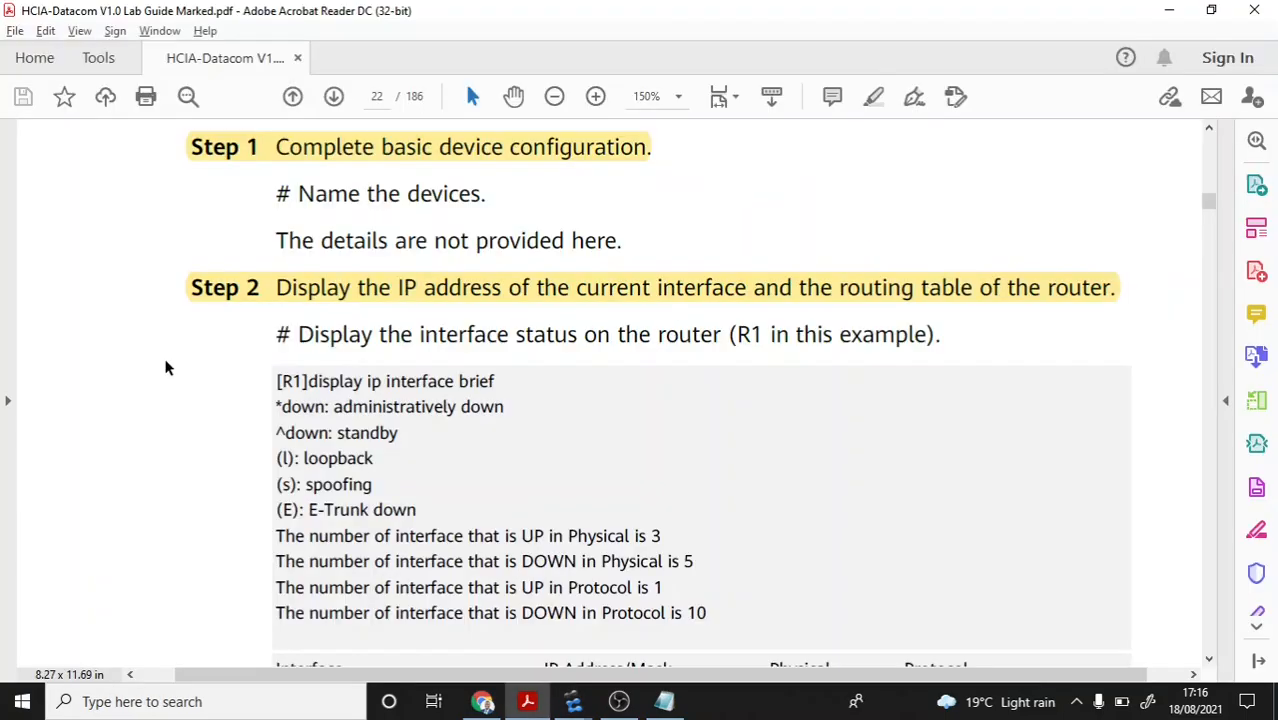
scroll(167, 368, down, 2)
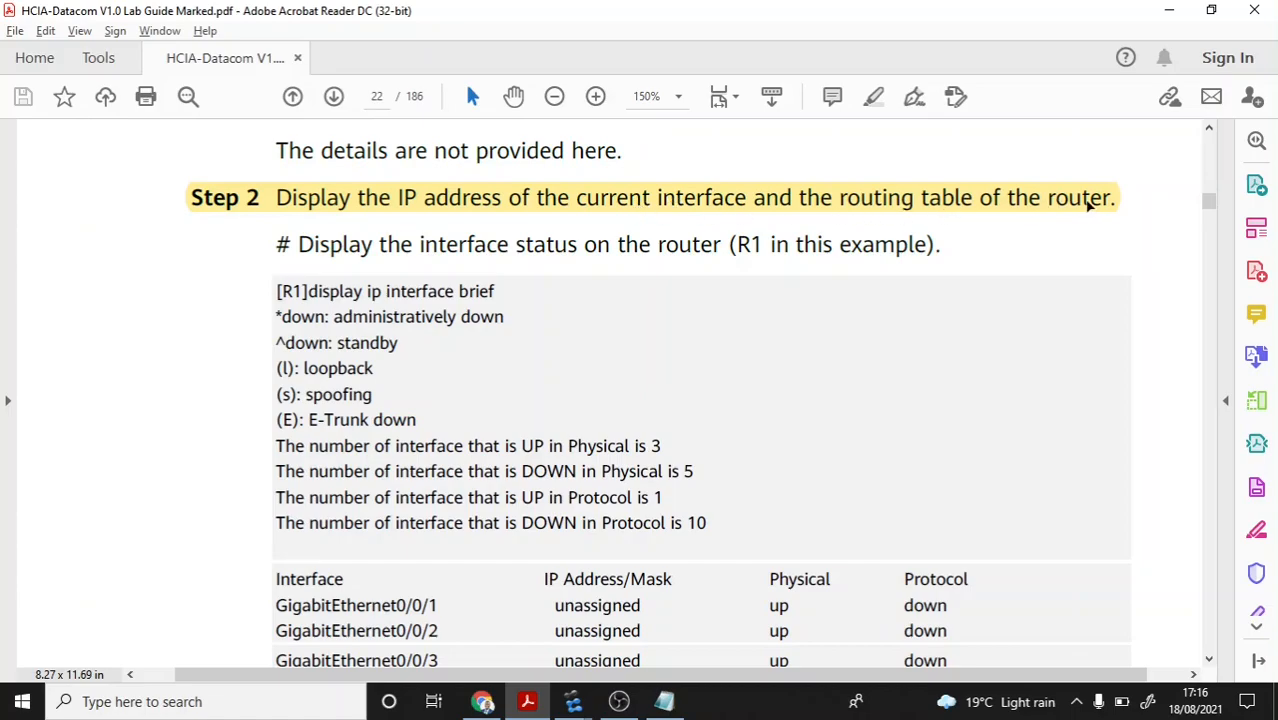
scroll(607, 226, down, 3)
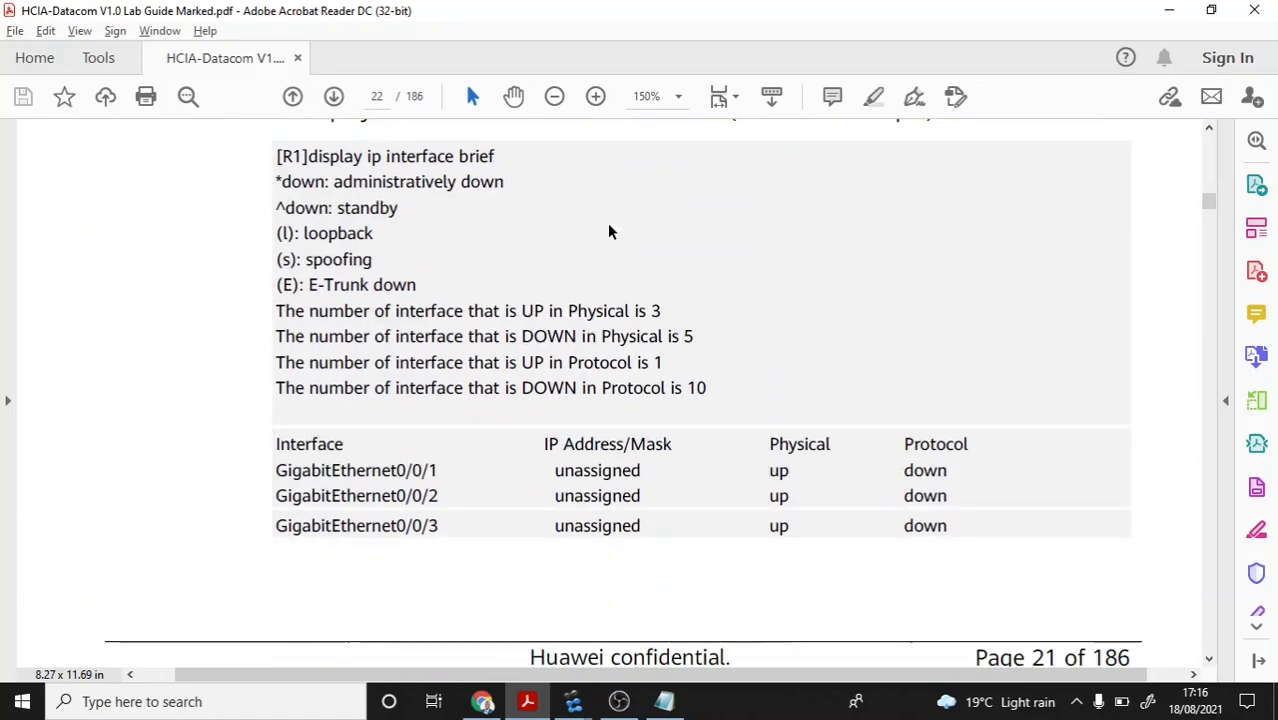
scroll(603, 224, up, 2)
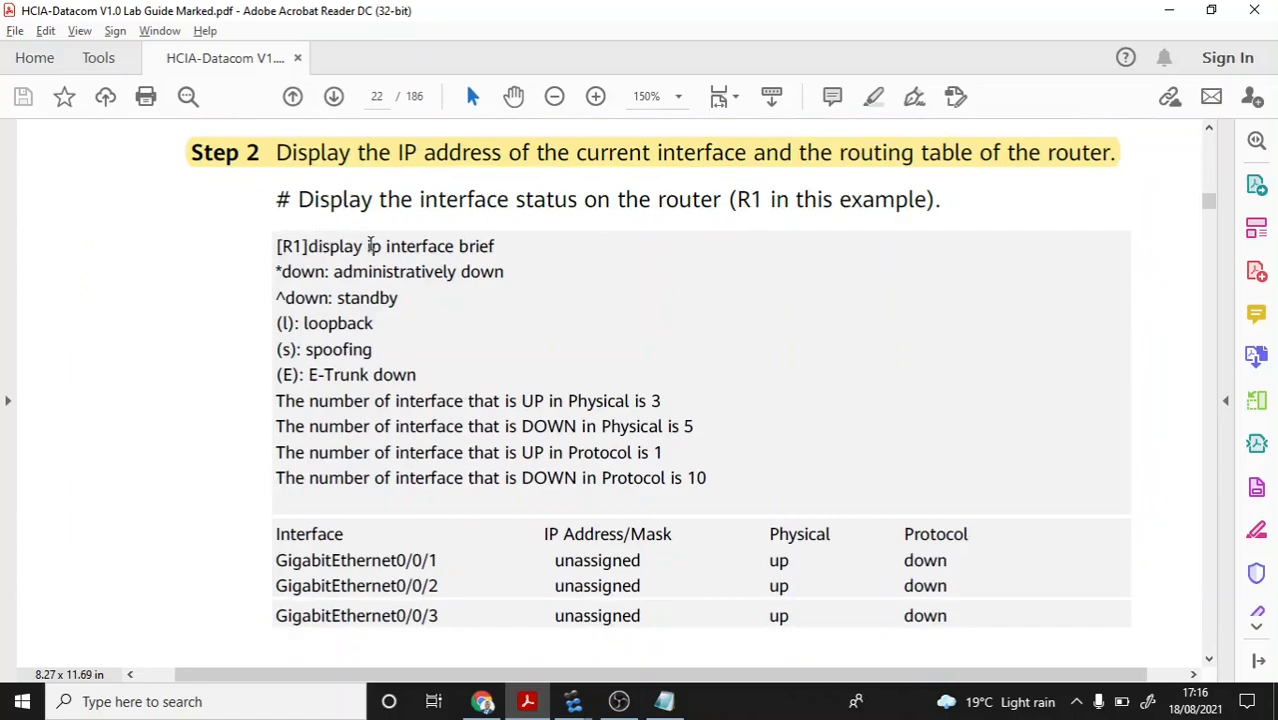
drag(310, 245, 500, 246)
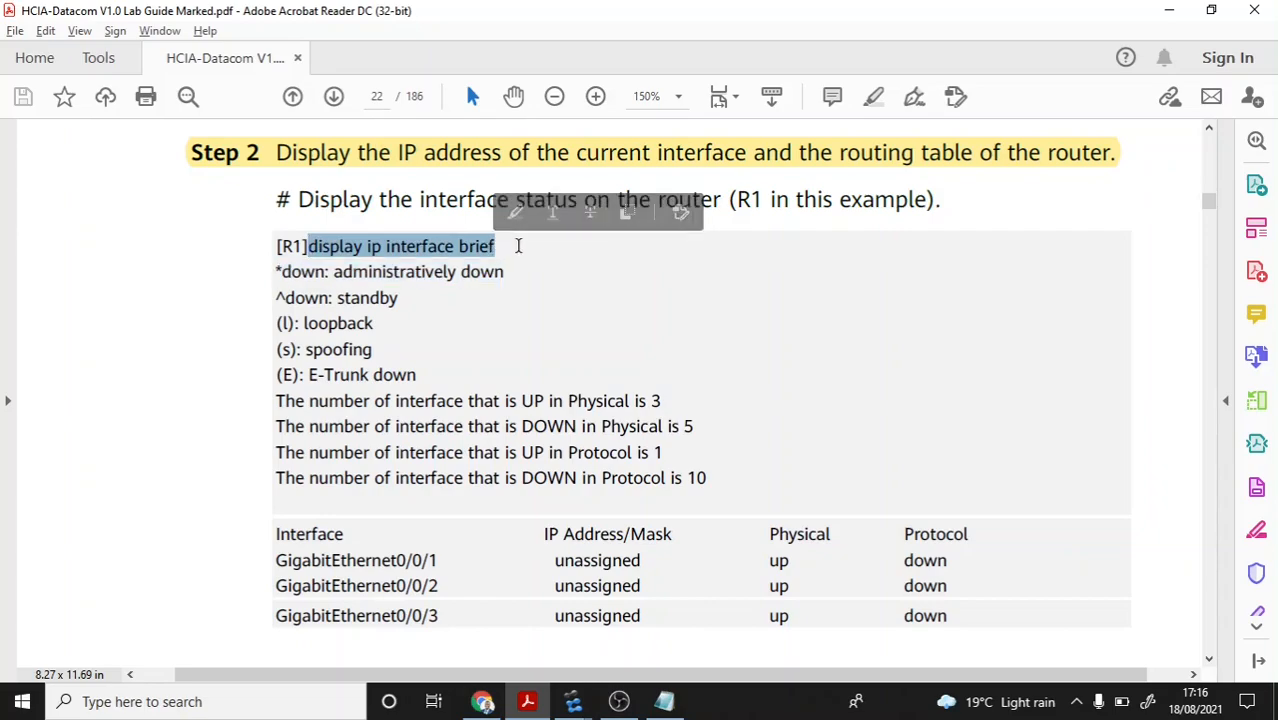
Step: Switch to R1's eNSP console and display the interface status with the abbreviated command "disp ip int br"
mouse_move(573, 701)
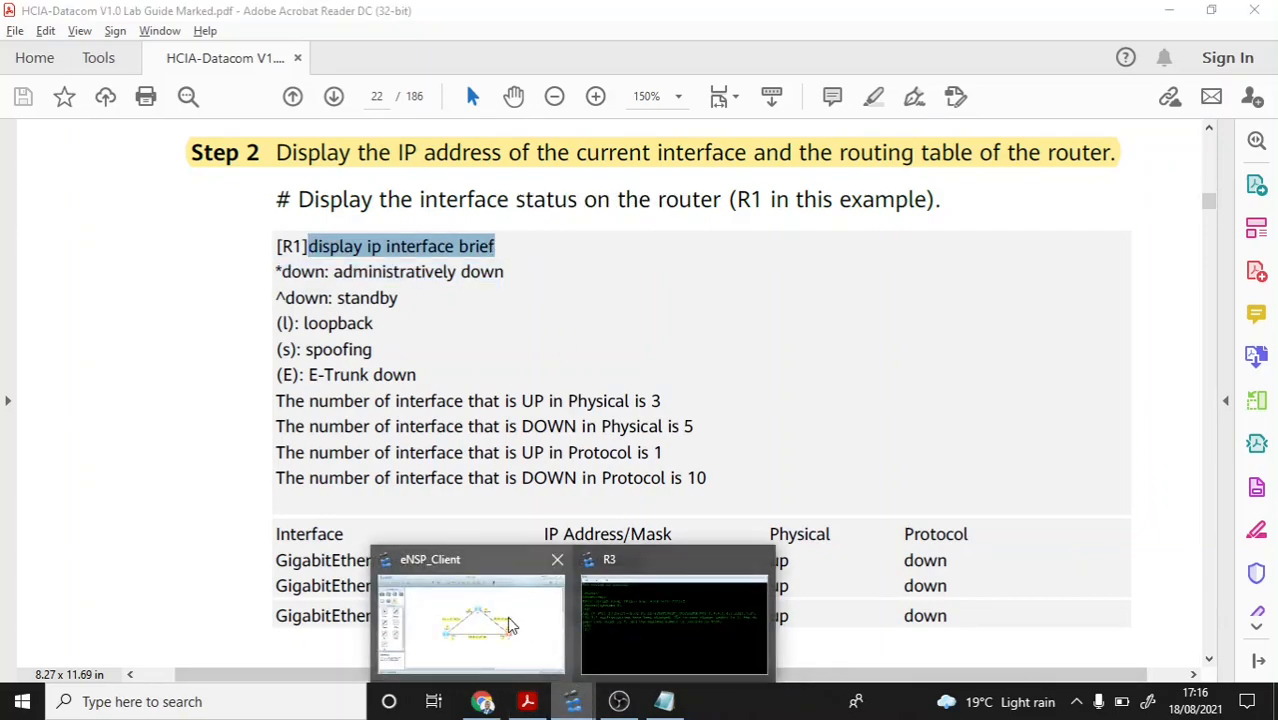
click(598, 600)
click(35, 35)
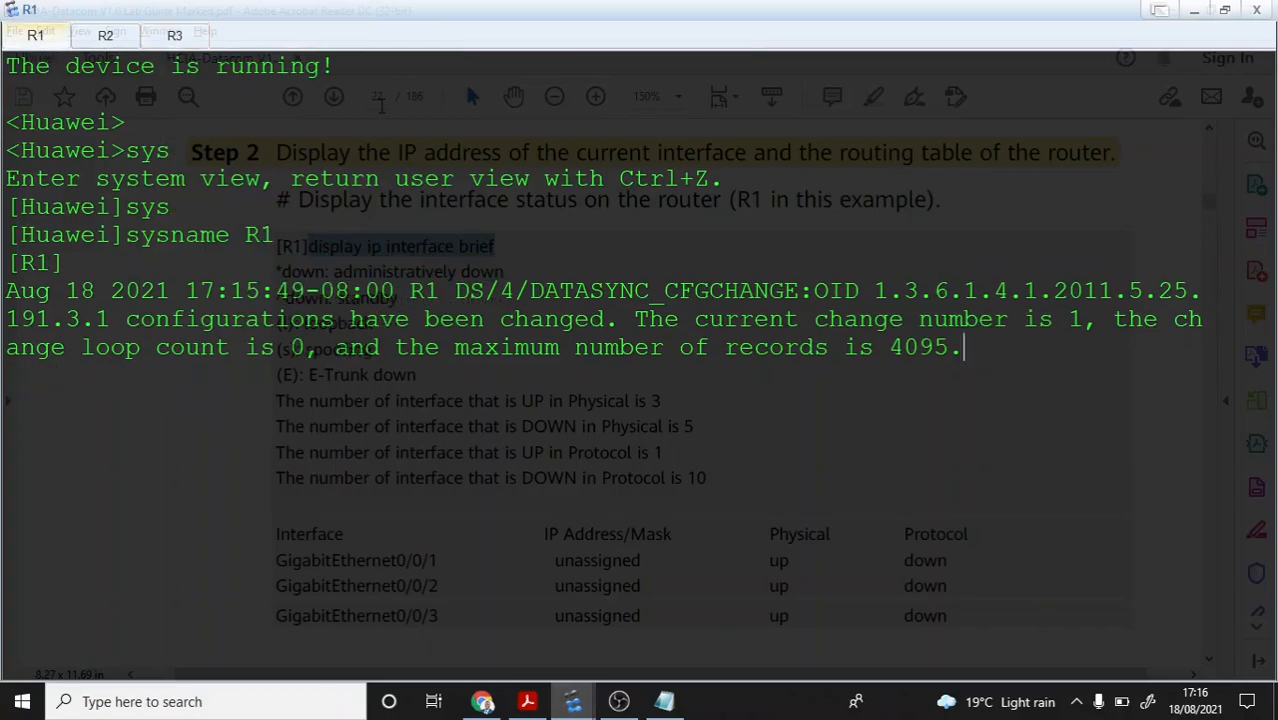
key(Return)
key(Return)
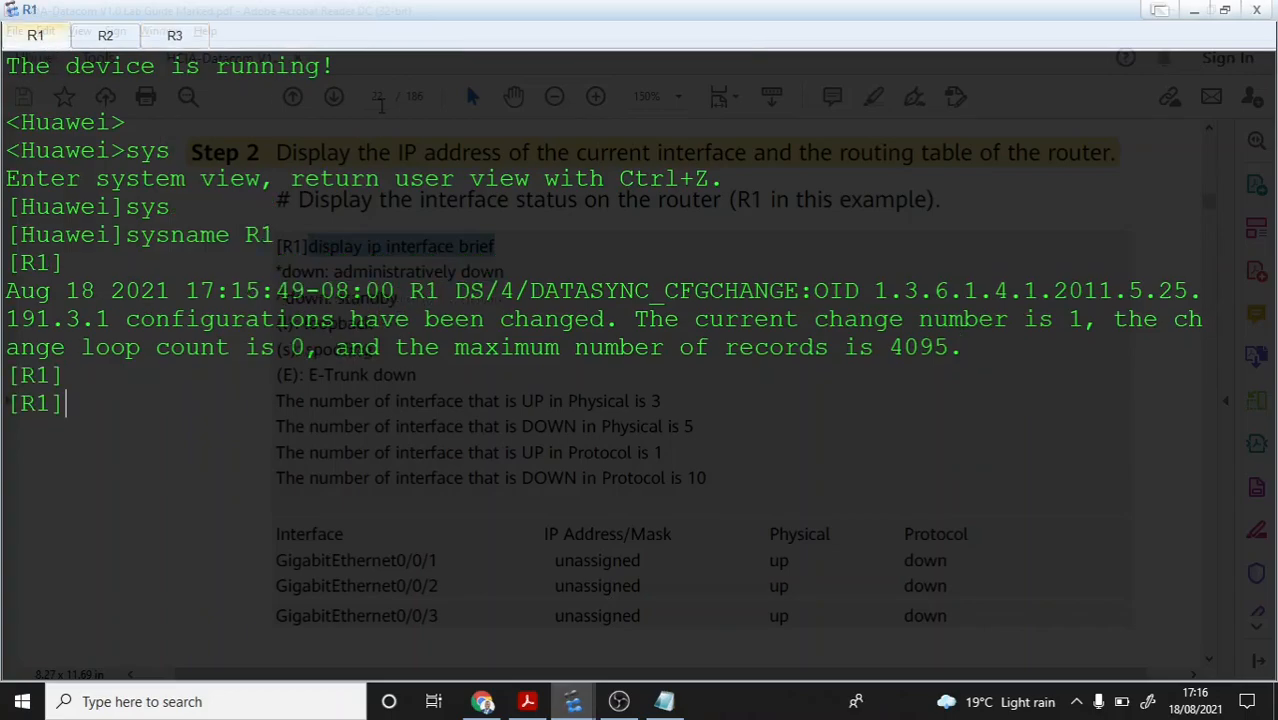
text(ip)
key(BackSpace)
key(BackSpace)
key(BackSpace)
text(disp ip )
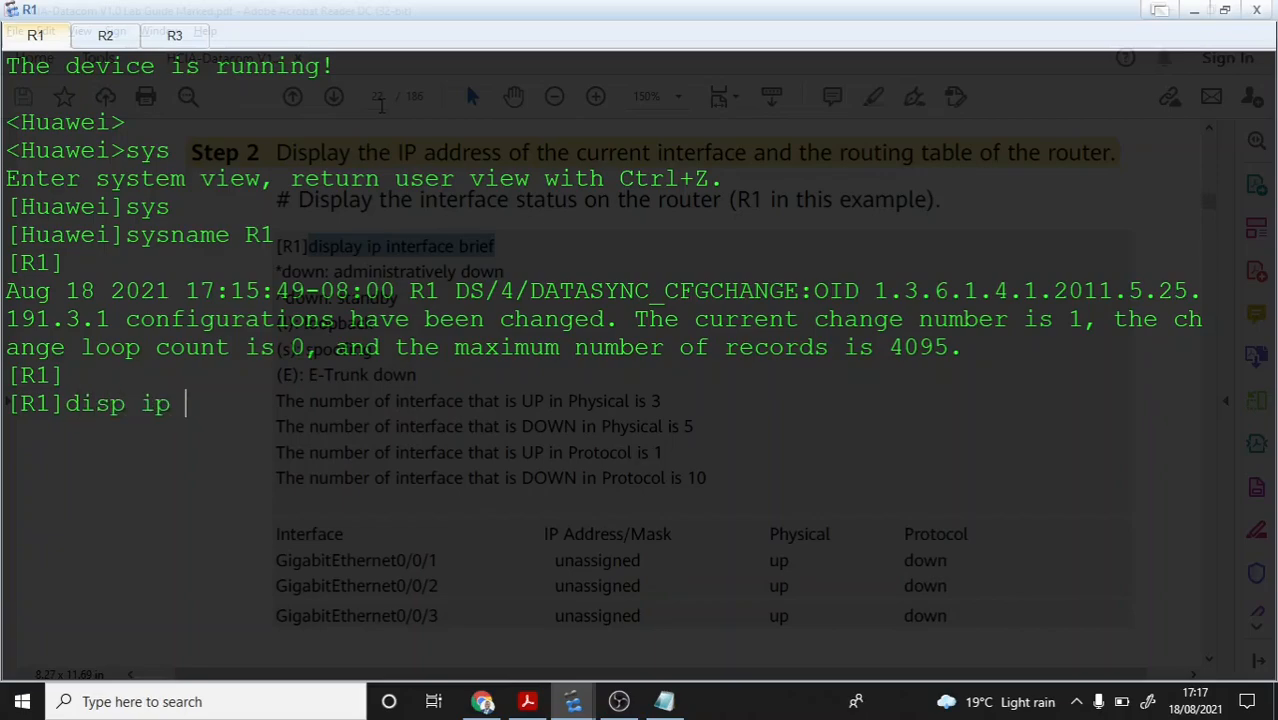
text(int br)
key(Return)
key(Return)
key(Return)
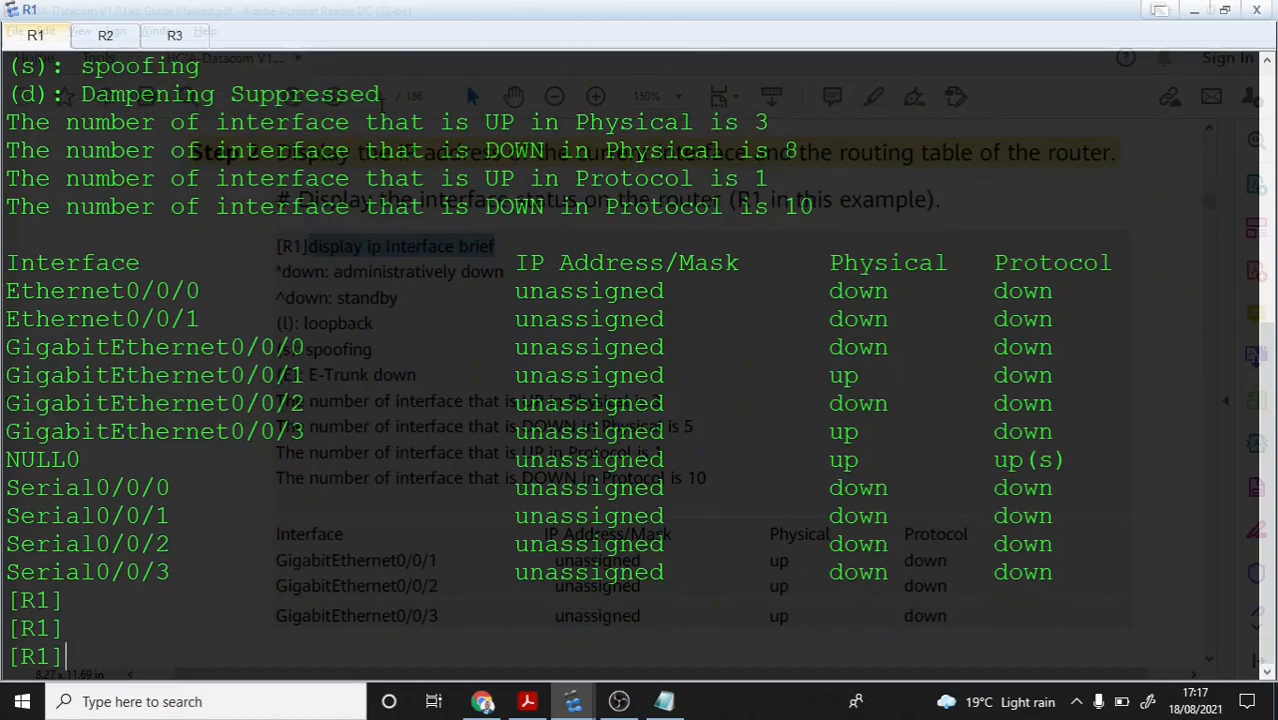
Step: Clear R1's console and display the interface status with the full command "display ip interface brief"
right_click(303, 467)
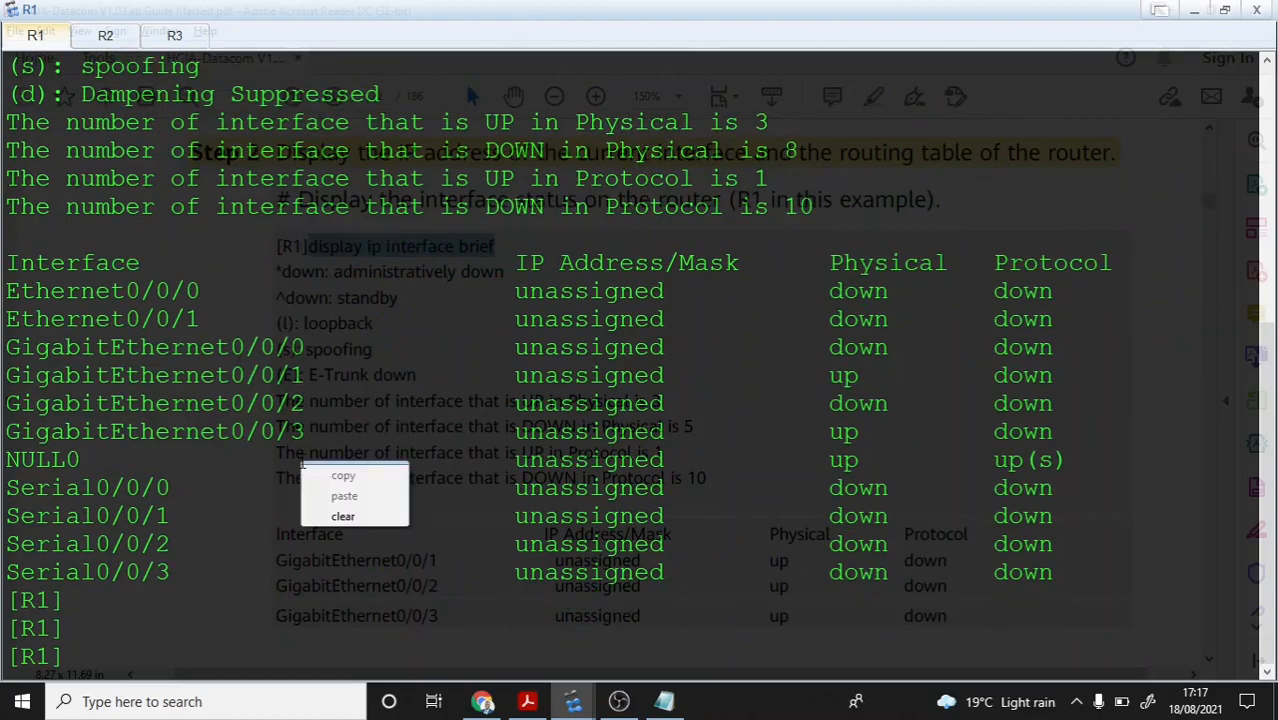
click(342, 516)
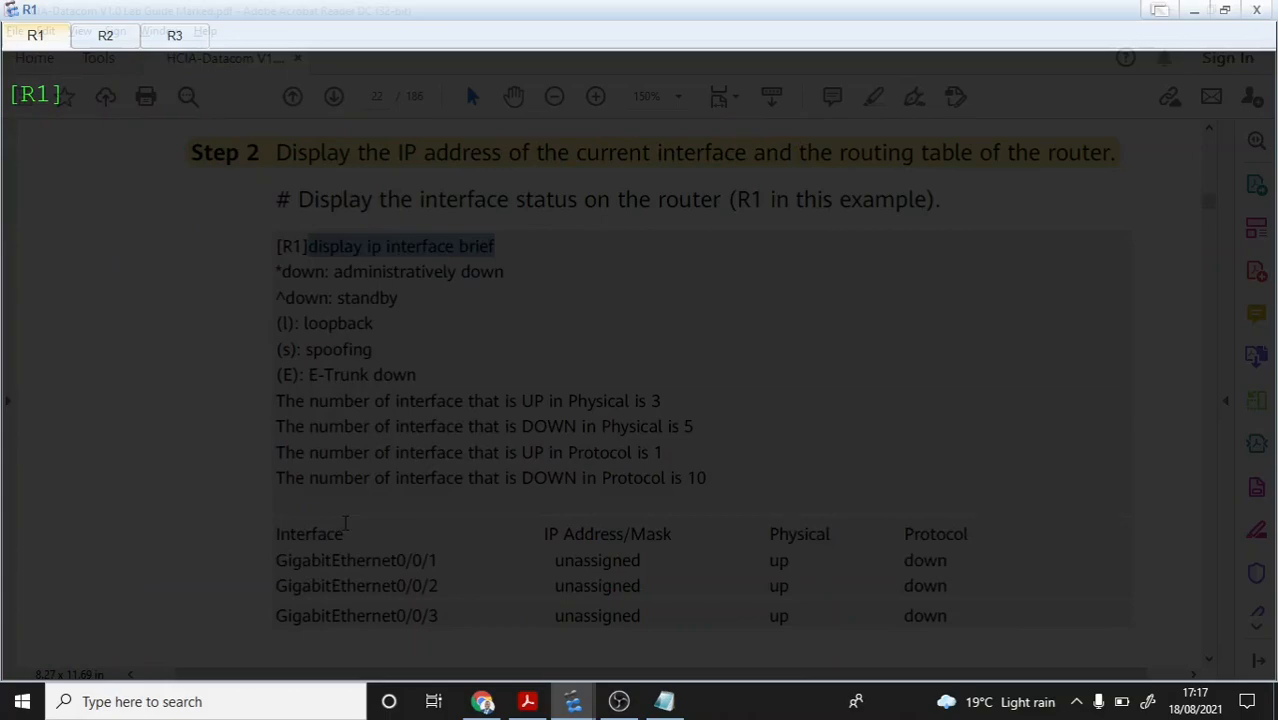
text(display ip interfac)
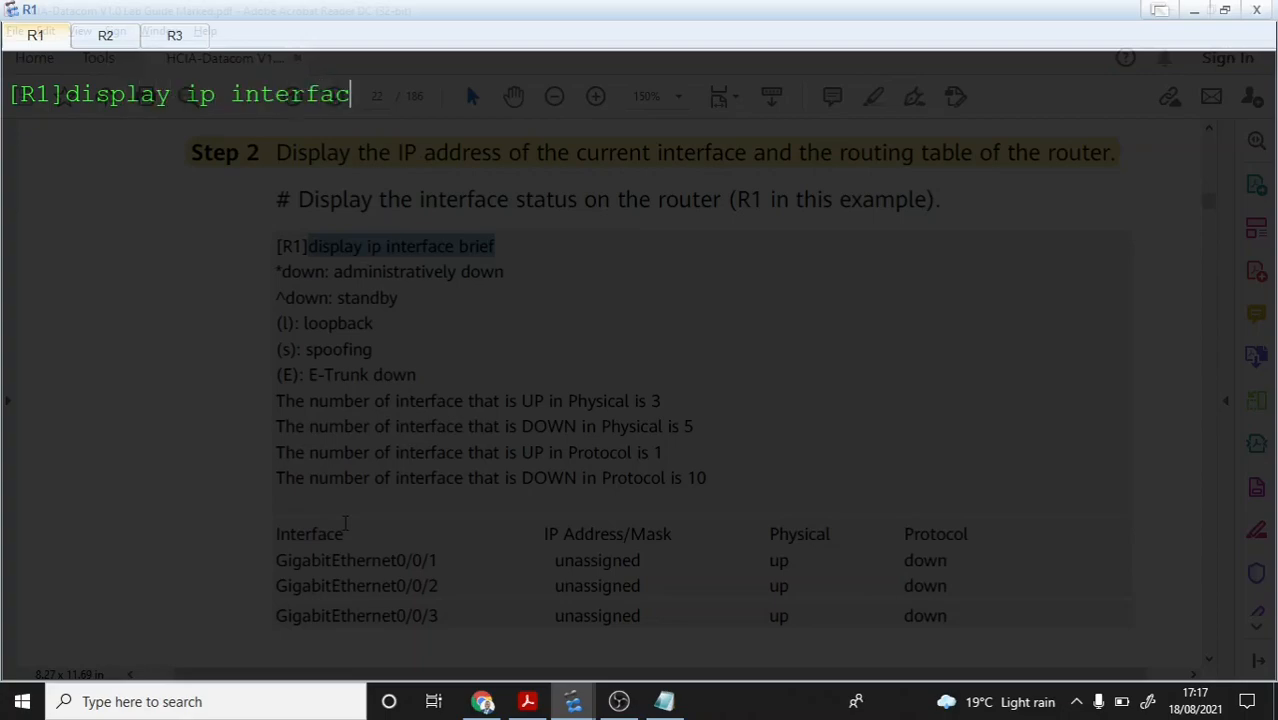
text(e brie)
key(BackSpace)
text(ief)
key(Return)
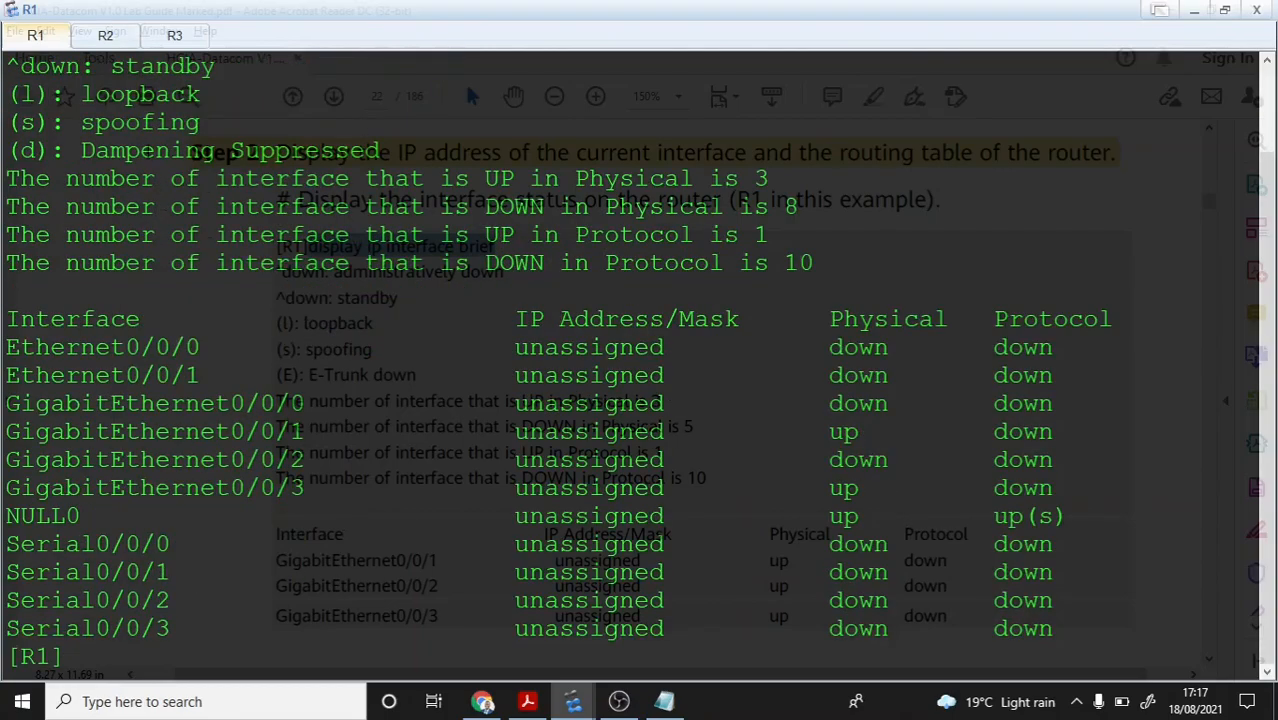
Step: Examine the interface summary on R1, comparing the IP Address/Mask, Physical and Protocol columns for GigabitEthernet0/0/1, GigabitEthernet0/0/3 and NULL0
scroll(465, 81, up, 2)
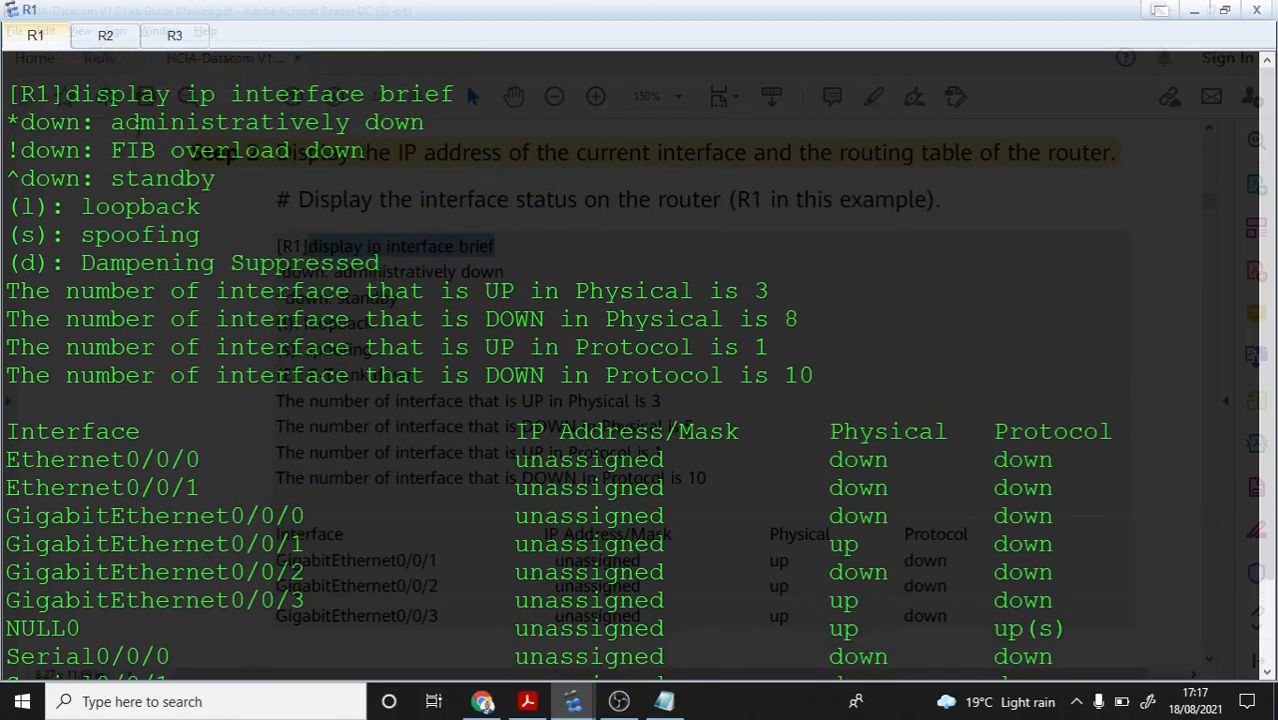
scroll(185, 178, down, 2)
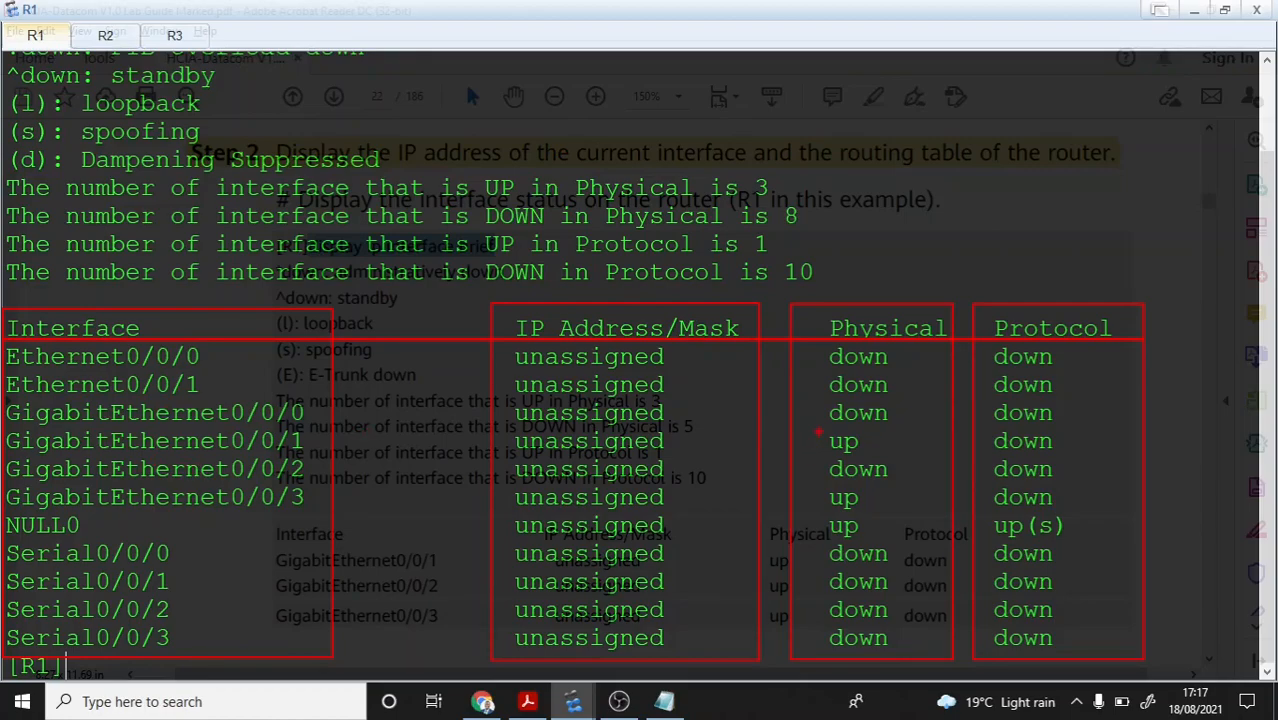
drag(818, 428, 876, 458)
drag(820, 480, 875, 514)
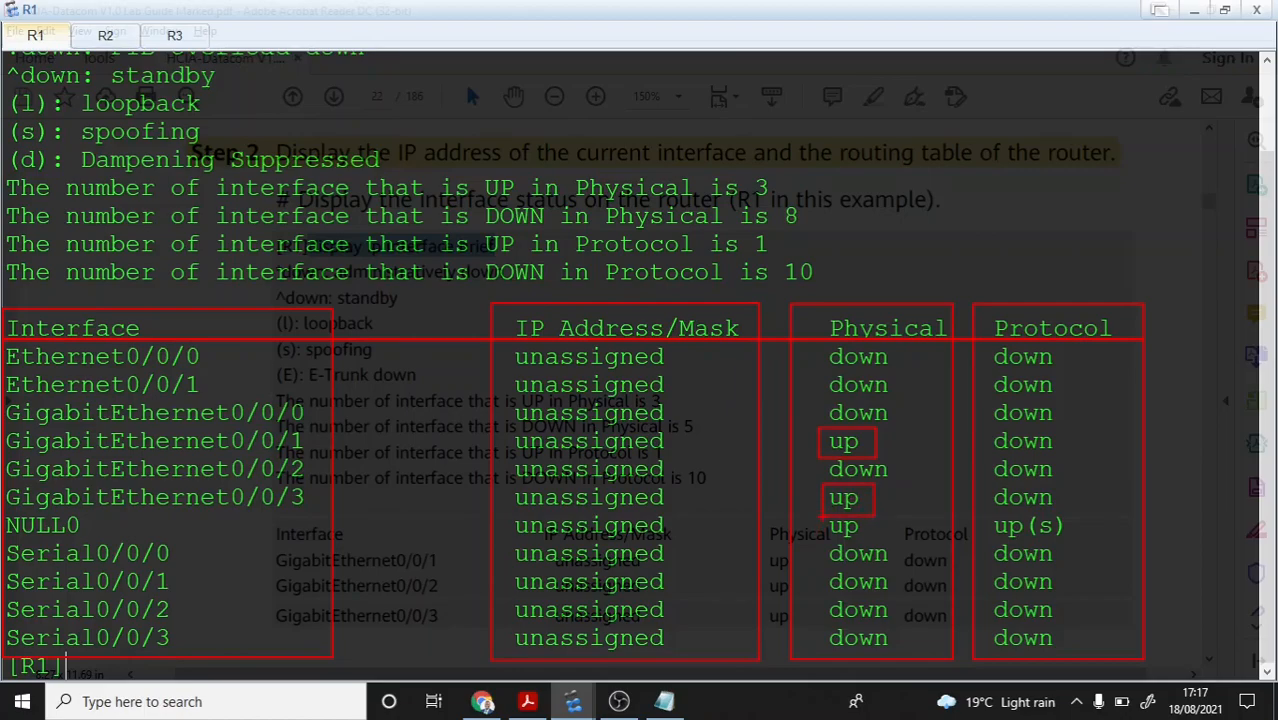
mouse_move(820, 514)
mouse_down()
mouse_move(860, 538)
mouse_move(1096, 540)
mouse_up()
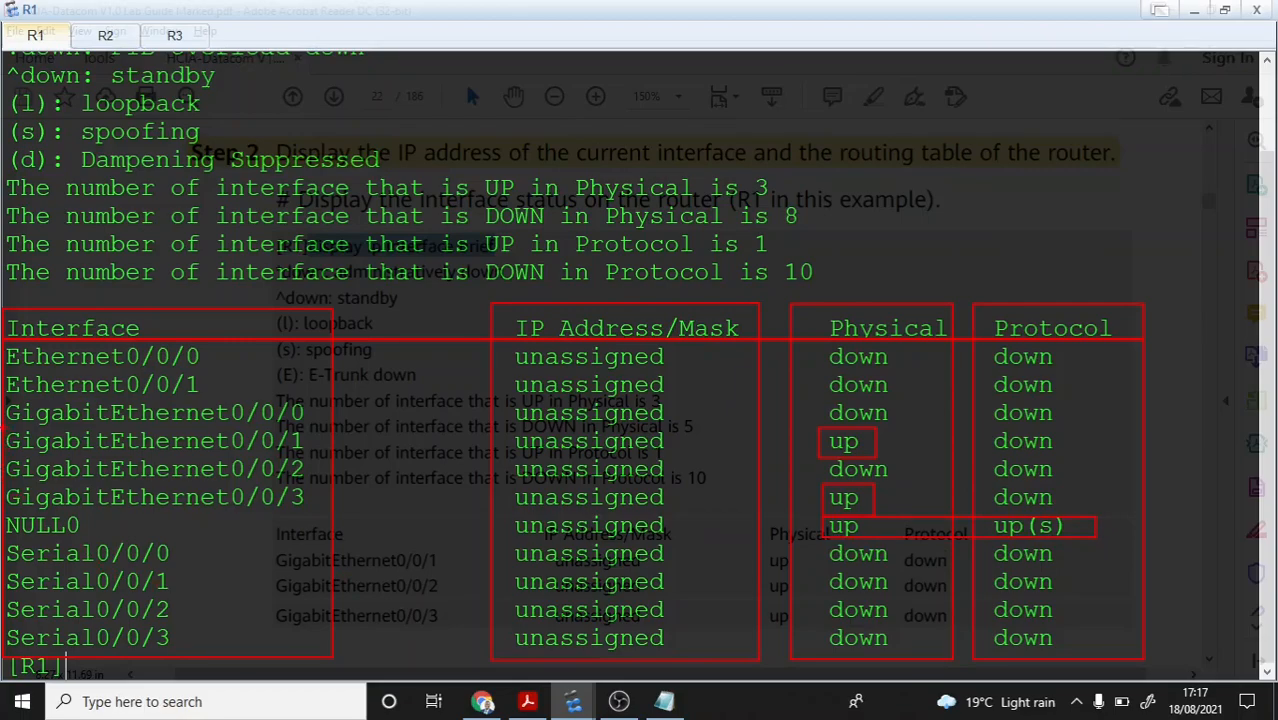
mouse_move(3, 430)
mouse_down()
mouse_move(285, 460)
mouse_move(644, 462)
mouse_up()
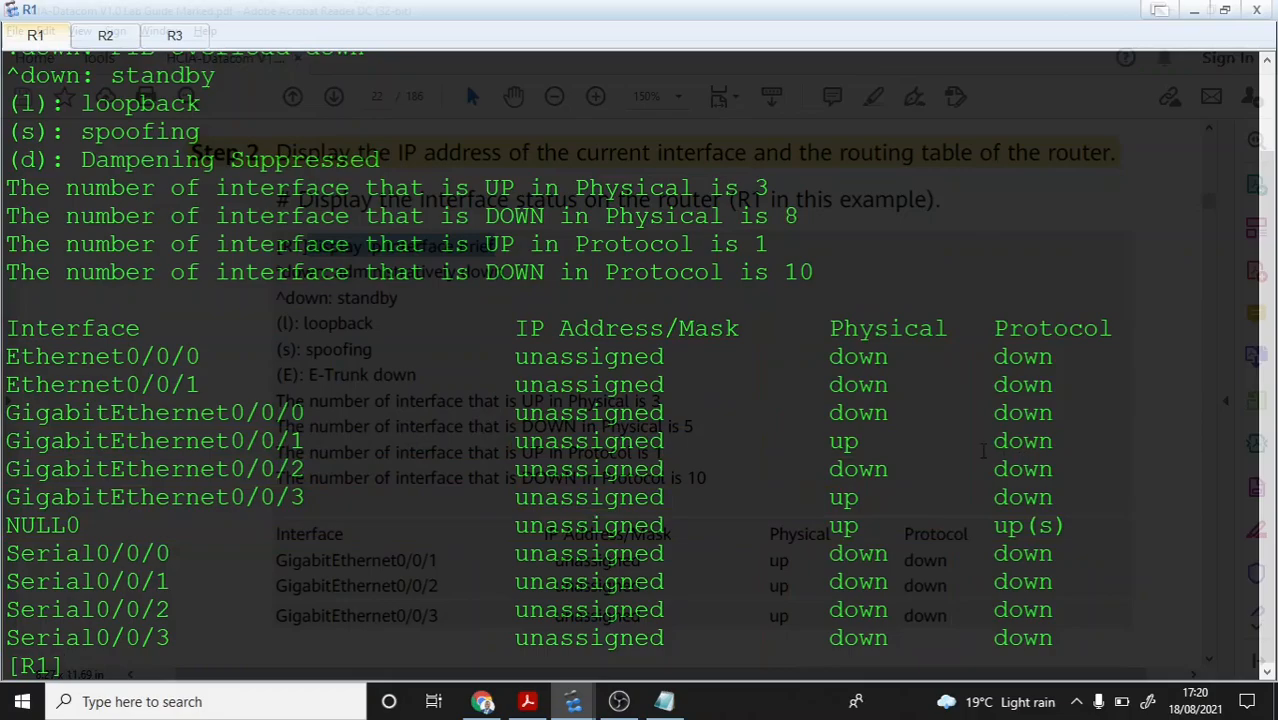
scroll(360, 220, up, 3)
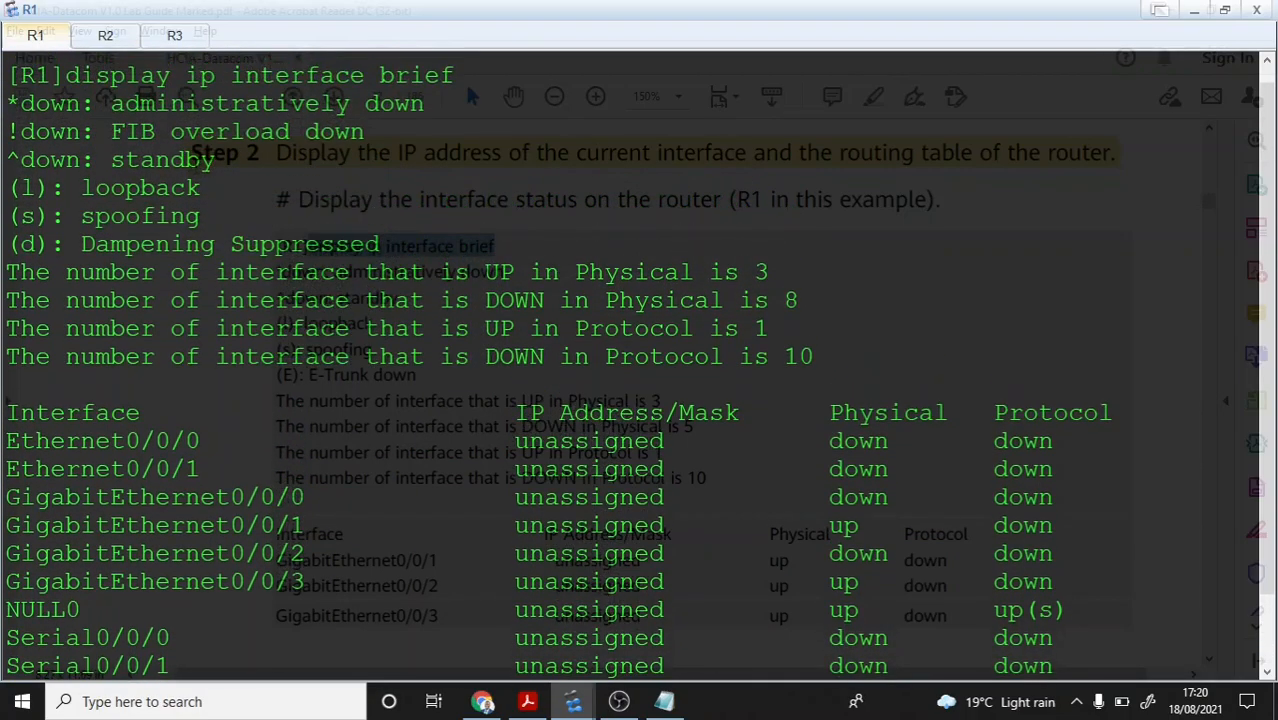
scroll(640, 368, up, 1)
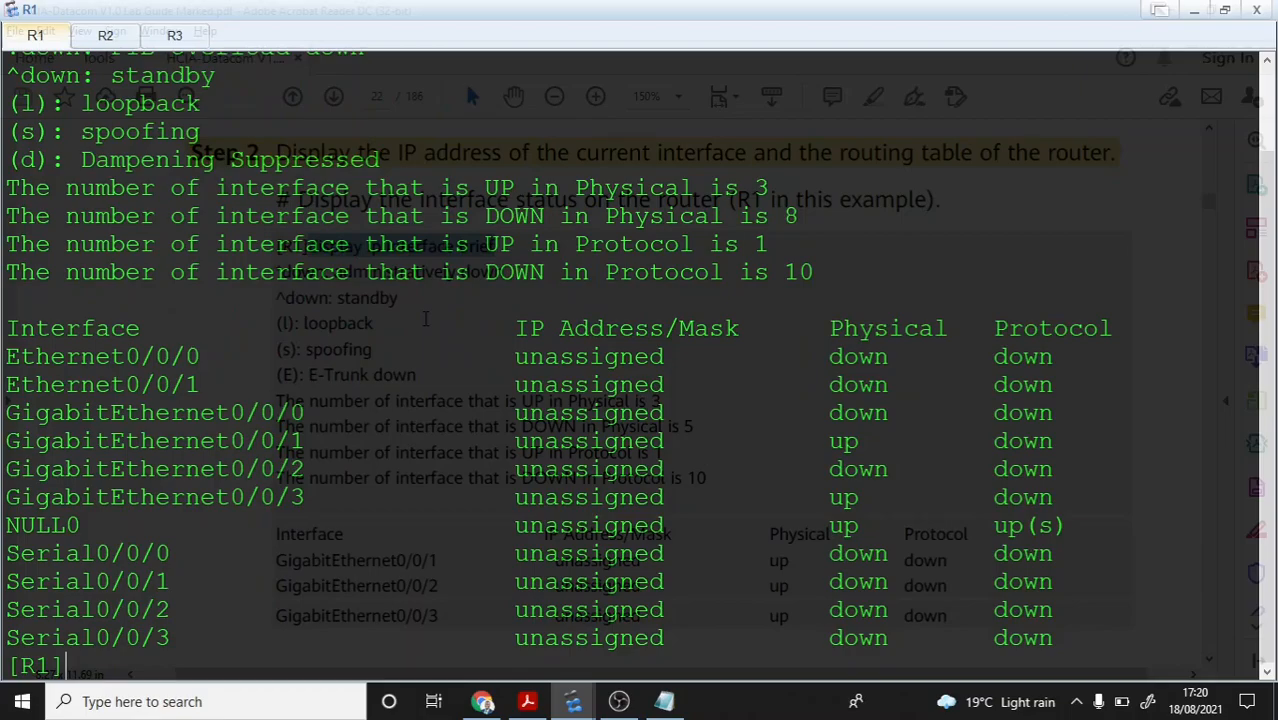
Step: Switch to the lab guide in Acrobat Reader and read the interface status explanation and the instruction for displaying R1's routing table
key(alt+Tab)
scroll(457, 330, down, 10)
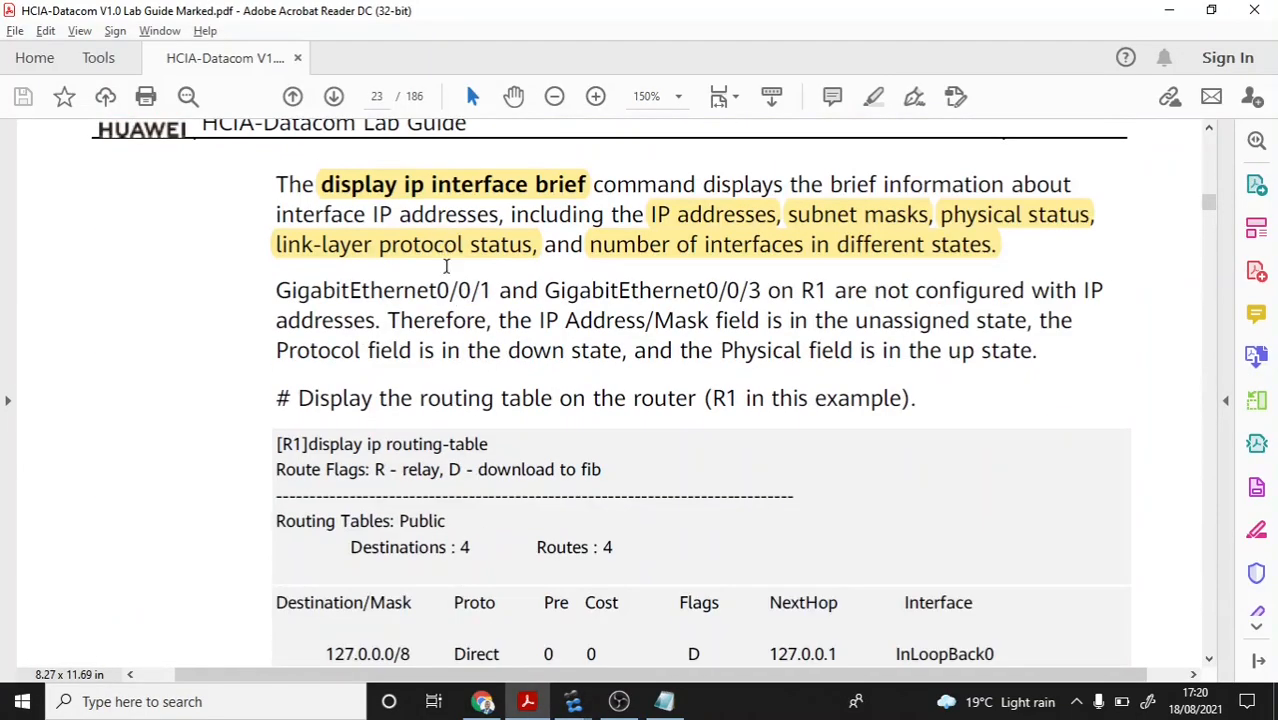
scroll(446, 262, down, 3)
scroll(446, 270, down, 2)
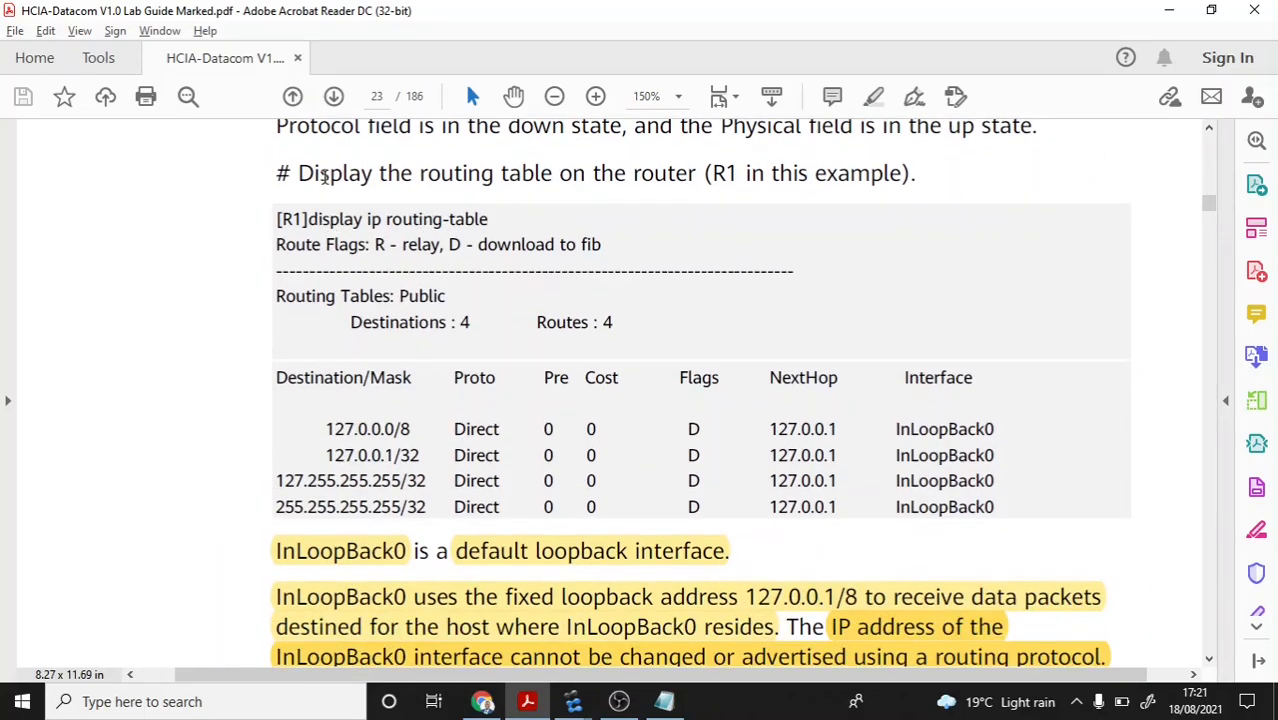
drag(277, 176, 966, 180)
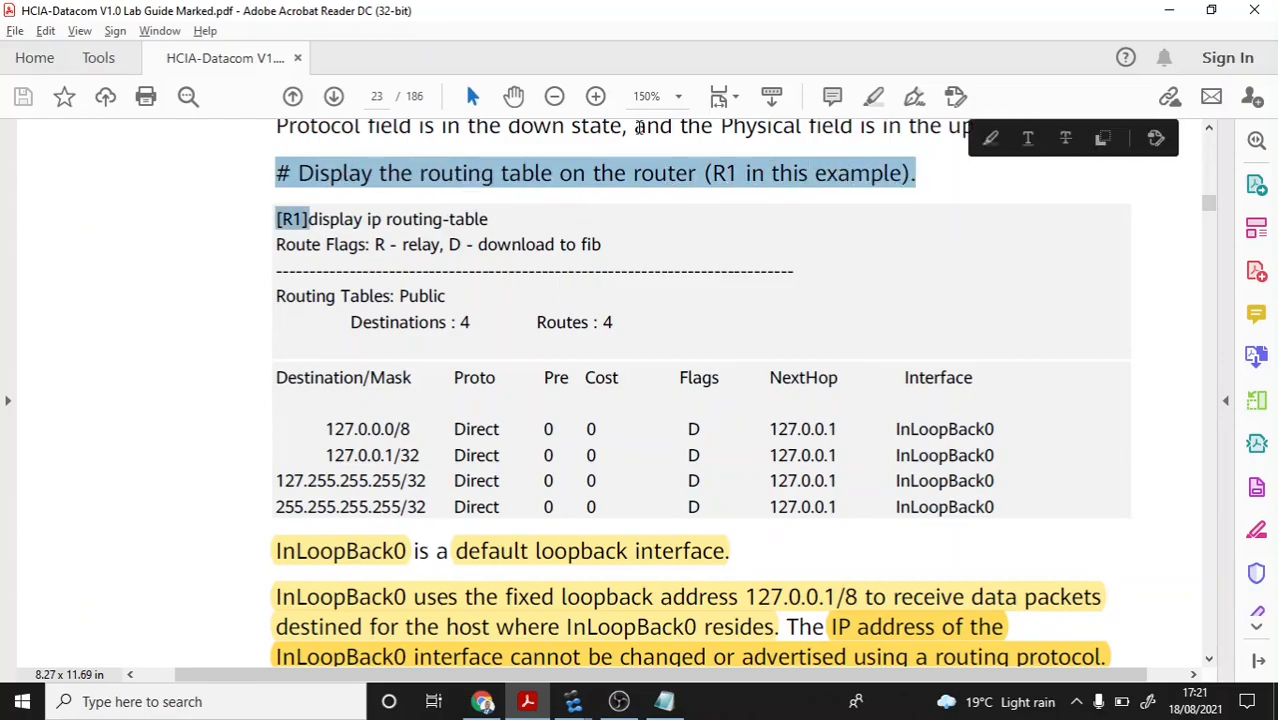
scroll(758, 244, down, 3)
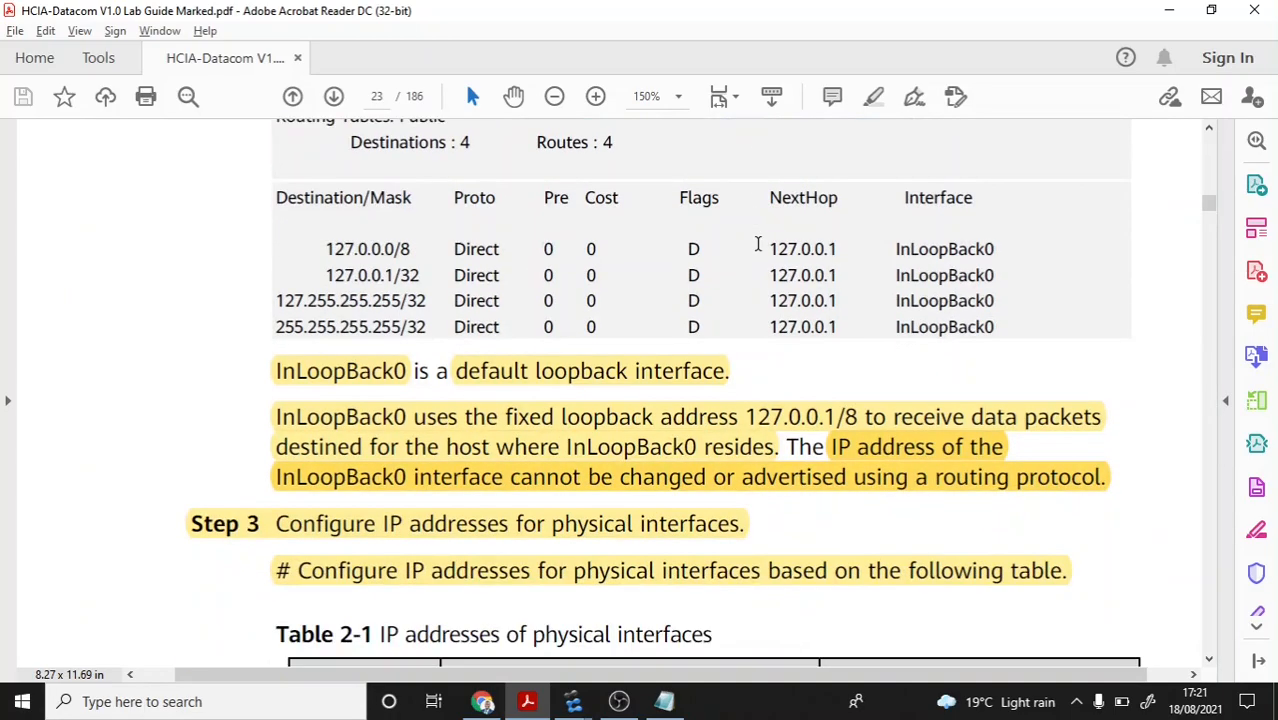
scroll(758, 244, down, 2)
Step: Switch back to R1's eNSP console, clear it, and display the routing table with "display ip routing-table"
key(alt+Tab)
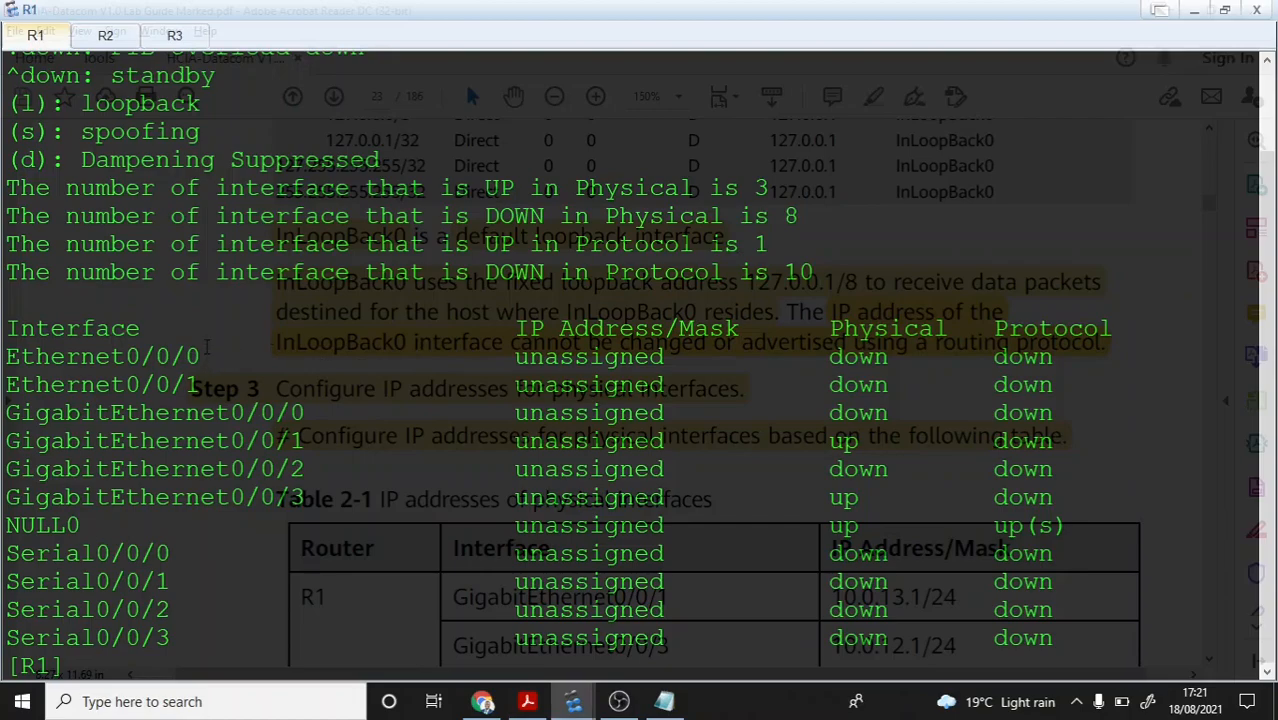
right_click(272, 322)
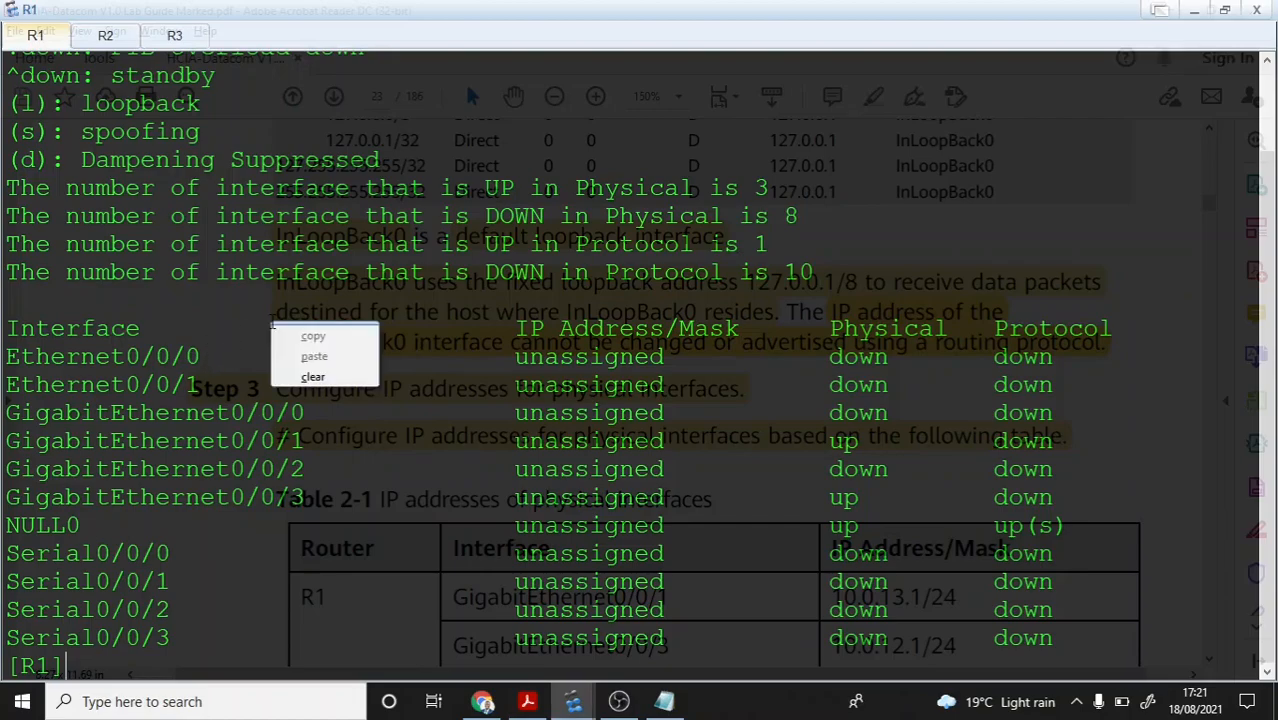
click(312, 376)
key(Return)
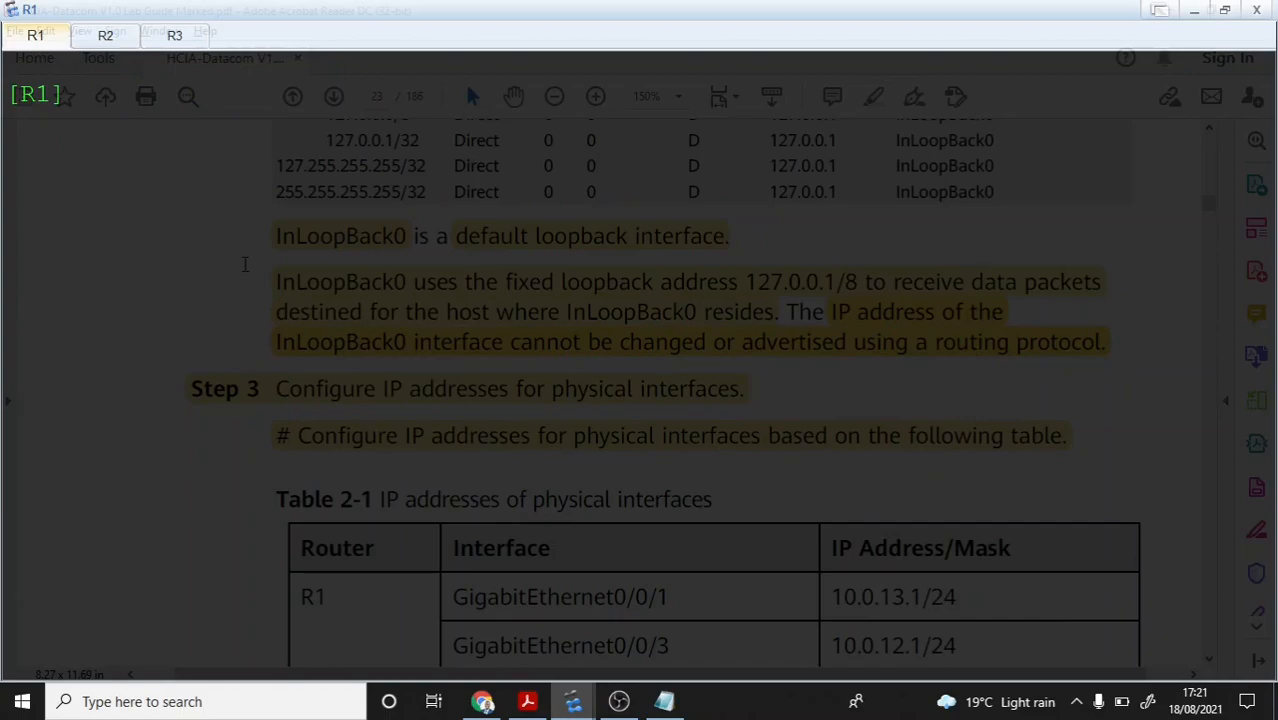
text(disp)
key(Tab)
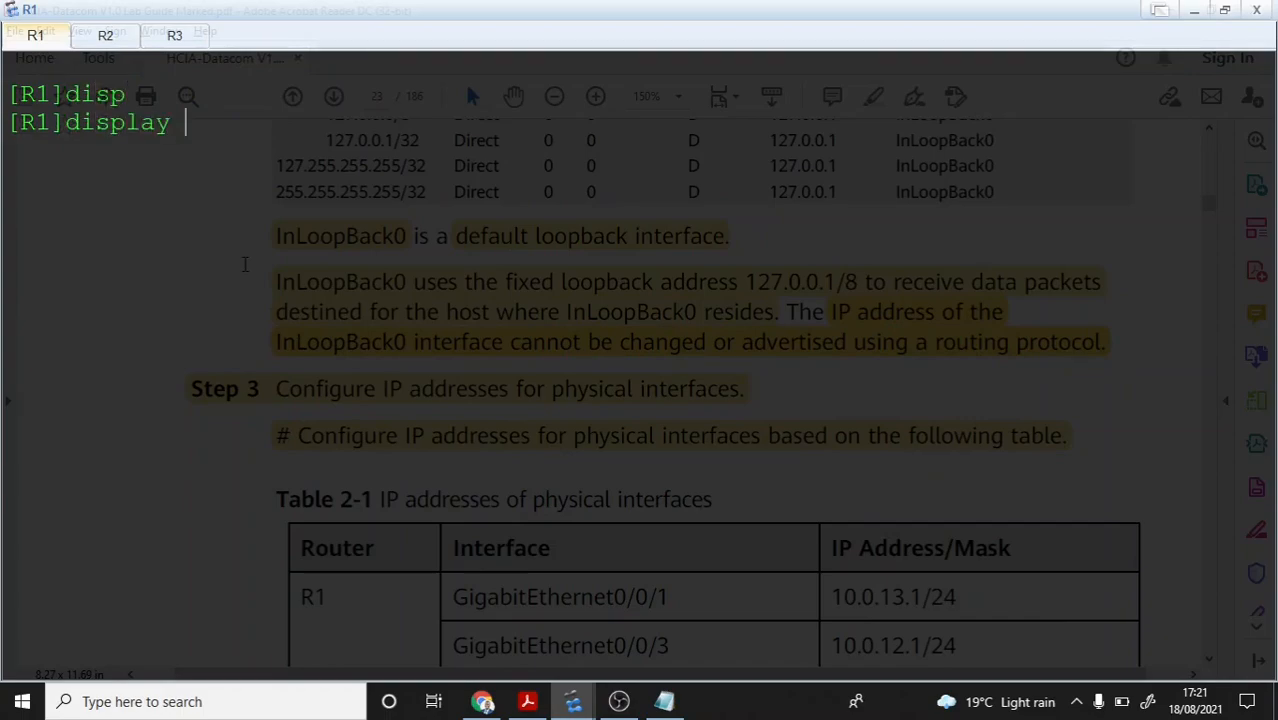
text(ip rou)
key(Tab)
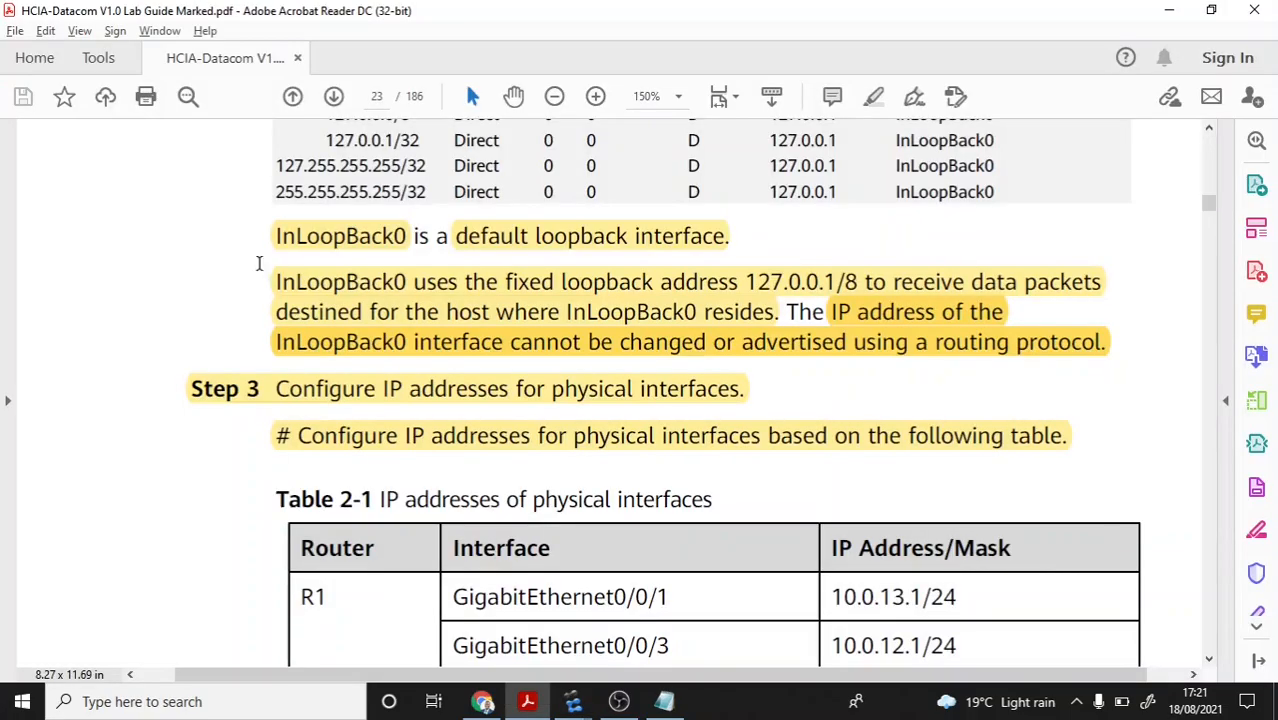
scroll(266, 262, up, 5)
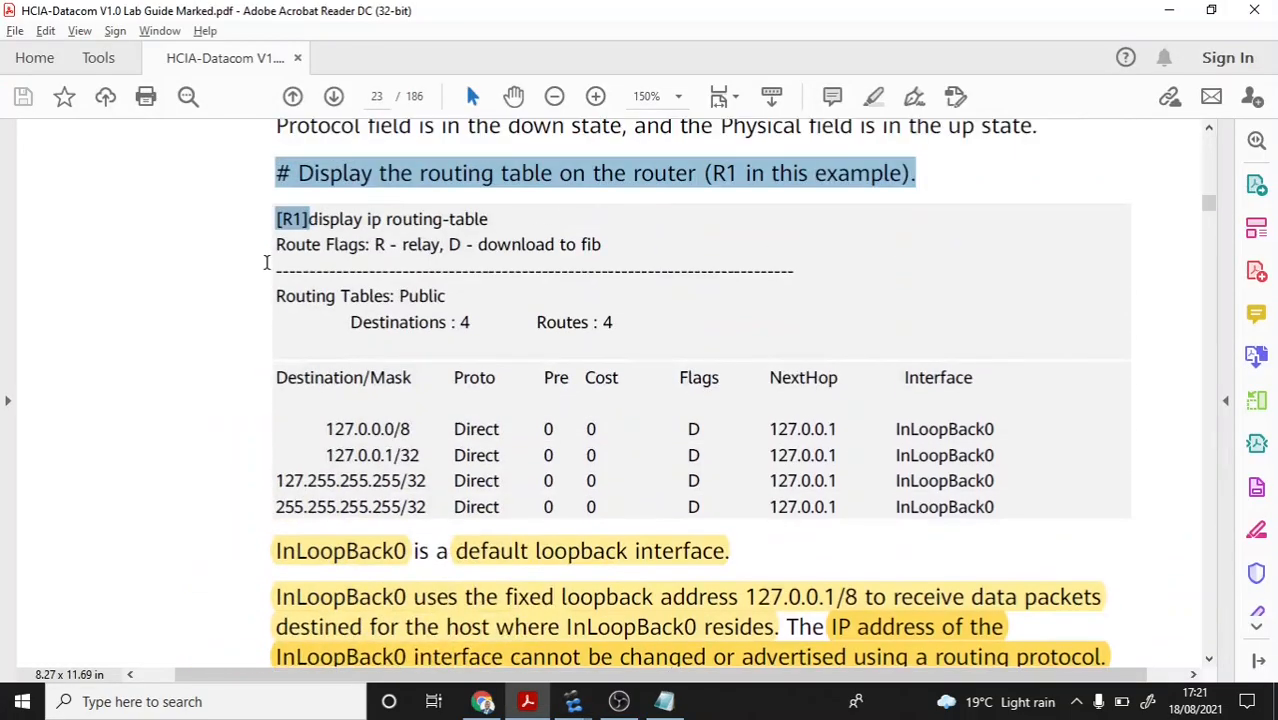
scroll(266, 262, down, 4)
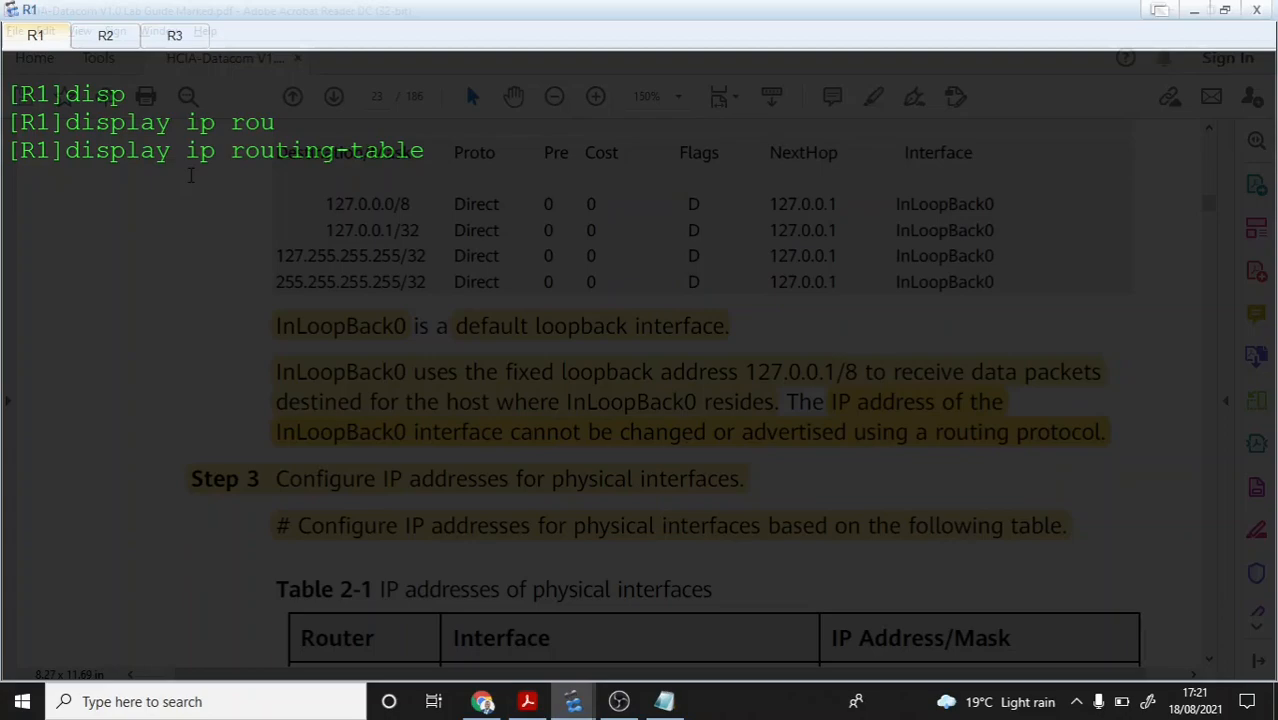
key(Return)
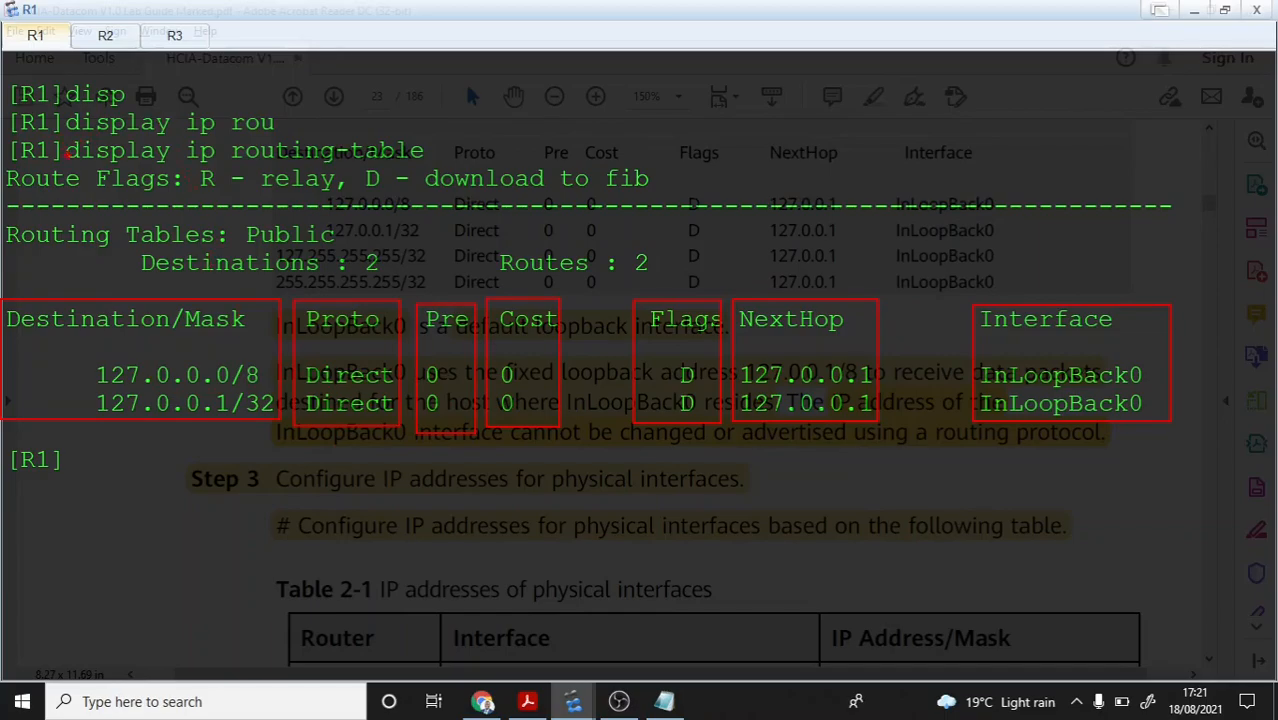
Step: Examine the 127.0.0.0/8 and 127.0.0.1/32 entries of R1's routing table and their NextHop values
mouse_move(70, 160)
mouse_down()
mouse_move(412, 160)
mouse_move(370, 172)
mouse_up()
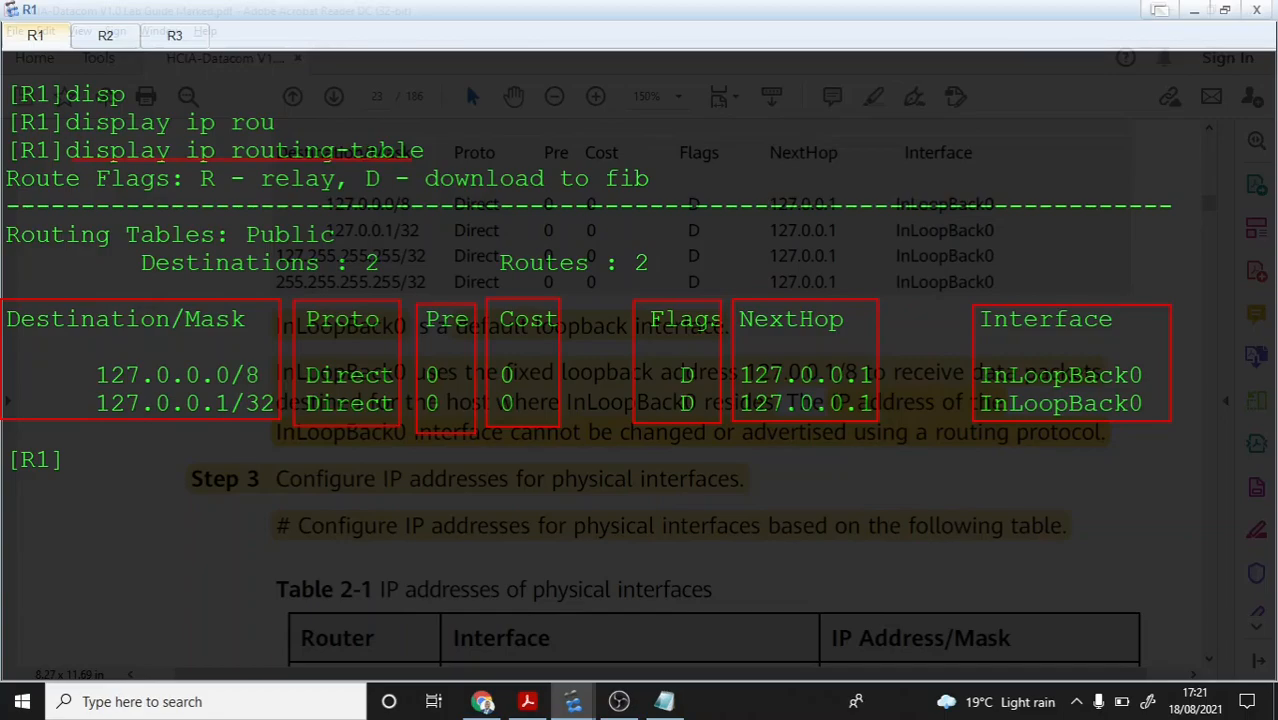
drag(75, 374, 102, 375)
drag(78, 403, 92, 403)
drag(92, 386, 237, 414)
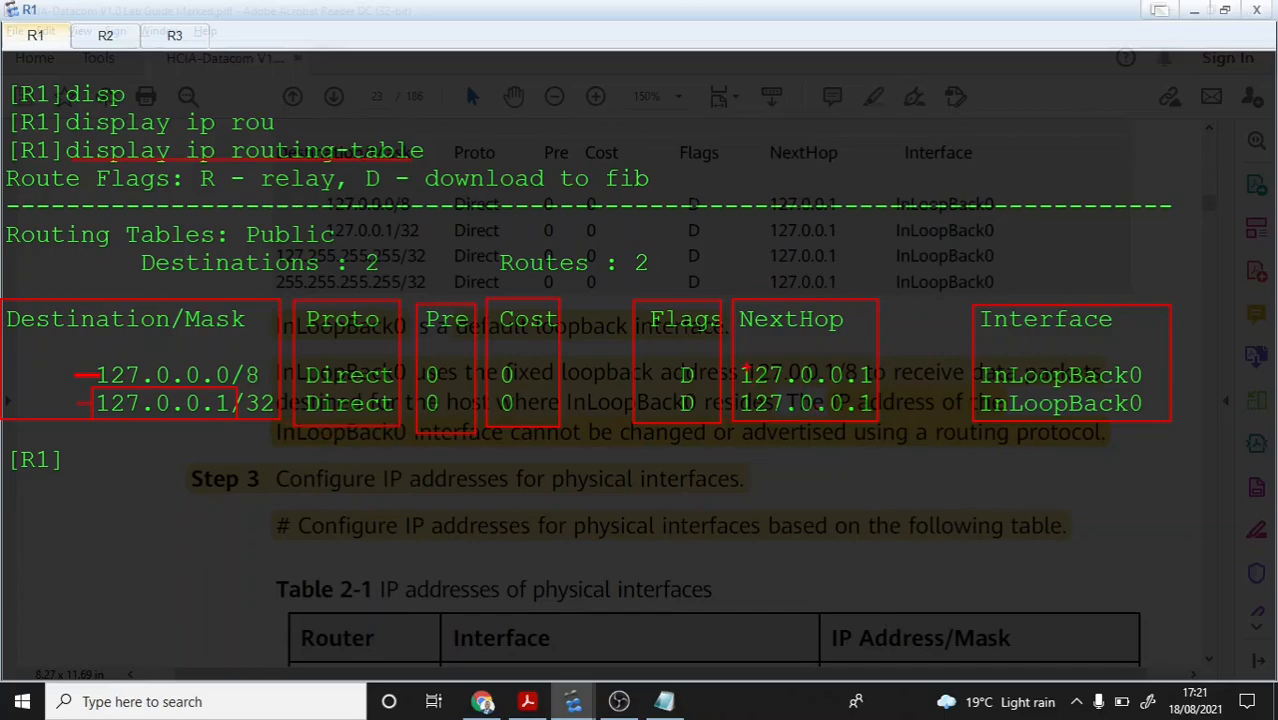
mouse_move(733, 354)
mouse_down()
mouse_move(824, 414)
mouse_move(877, 421)
mouse_up()
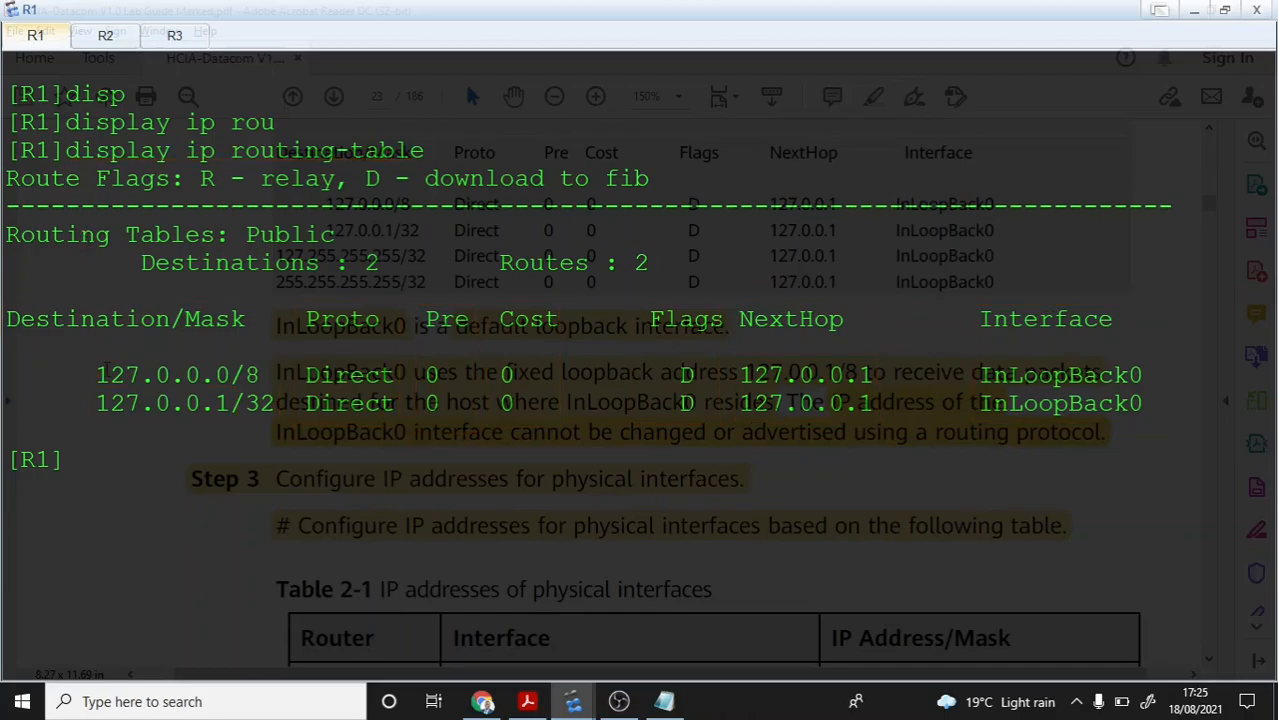
Step: Ping the loopback address 127.0.0.1 from R1 and check which address the replies come from
text(p)
key(BackSpace)
text(ping 127.0.)
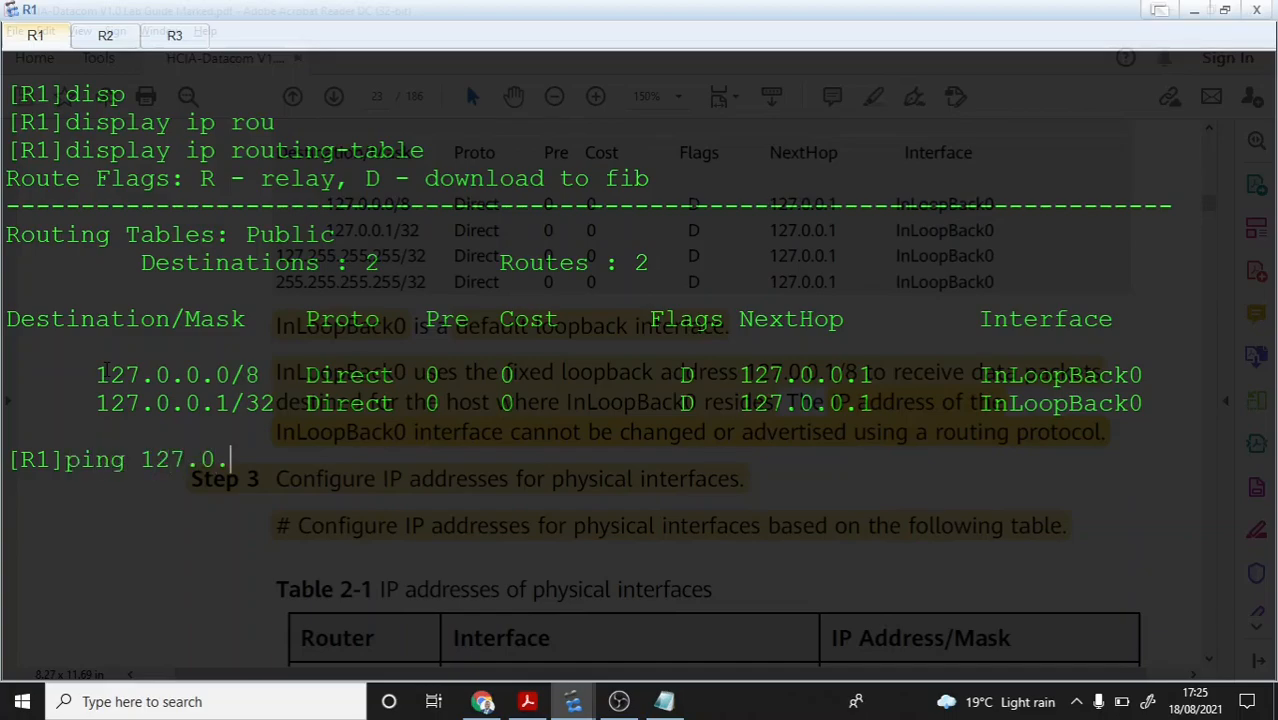
text(0.1)
key(Return)
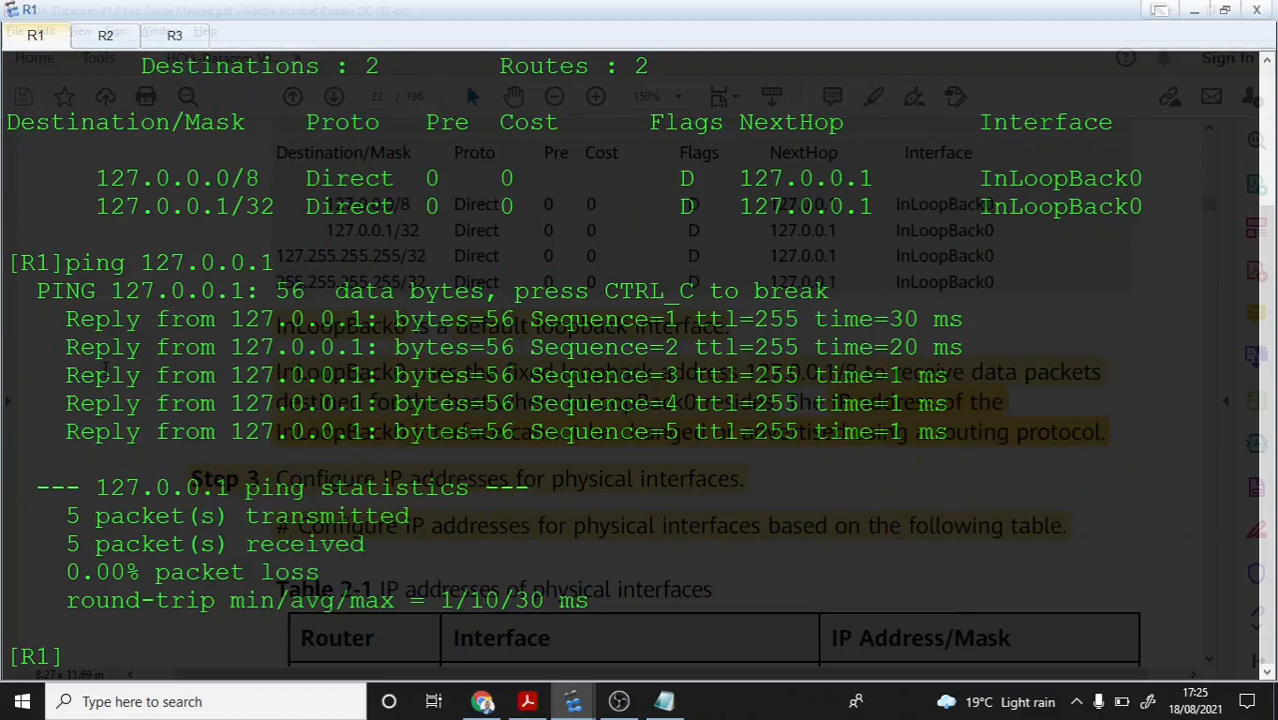
drag(230, 320, 366, 320)
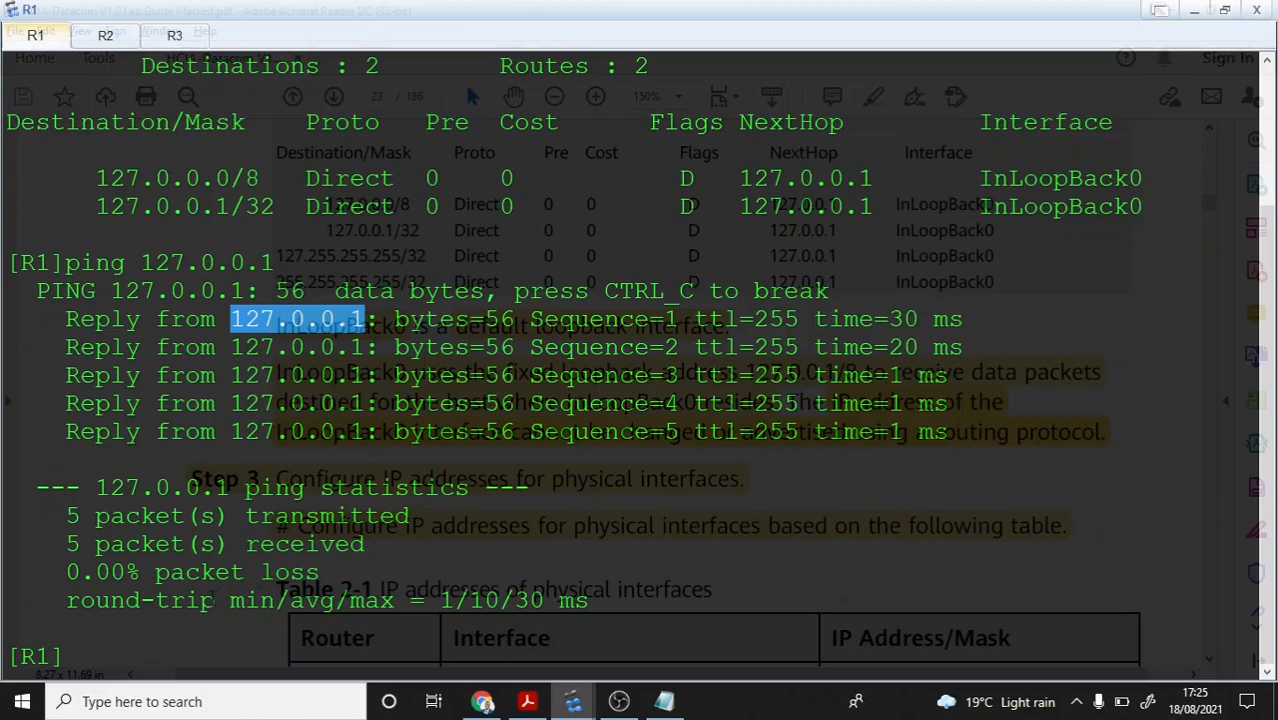
click(115, 645)
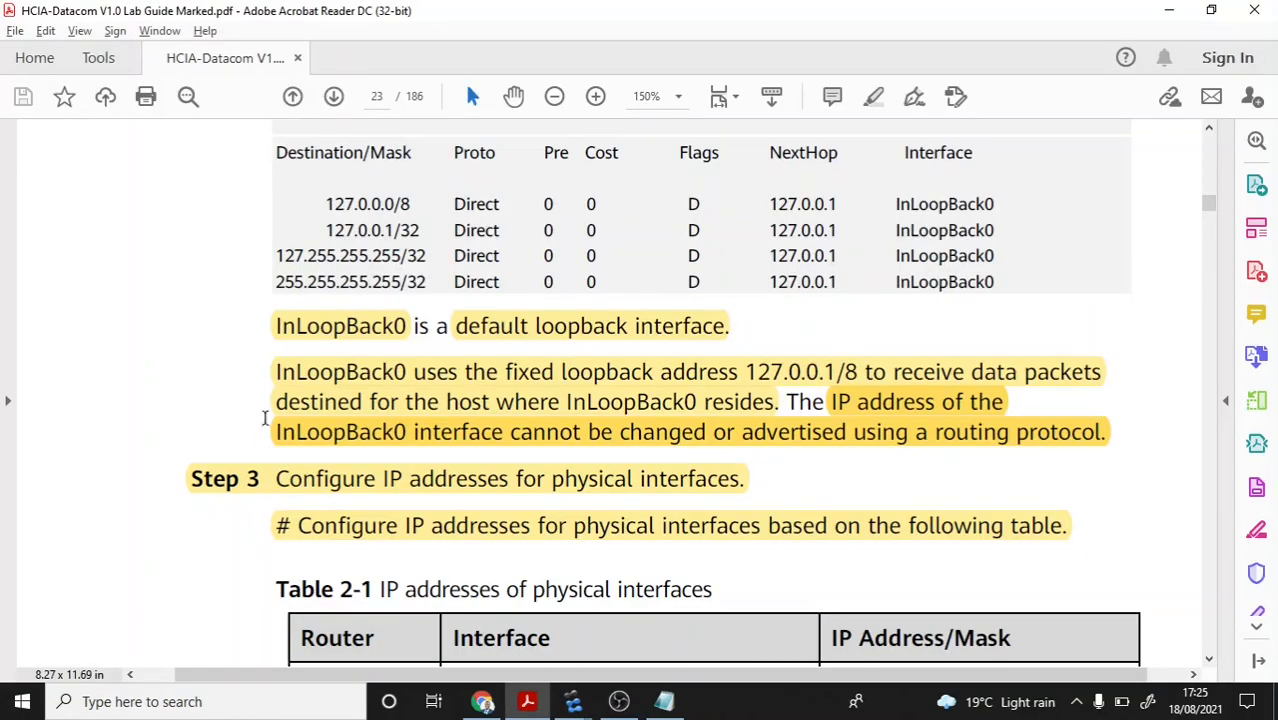
Step: Read the lab guide's notes on InLoopBack0 in Acrobat Reader and compare them with the Interface column of R1's routing table in eNSP
scroll(250, 355, down, 3)
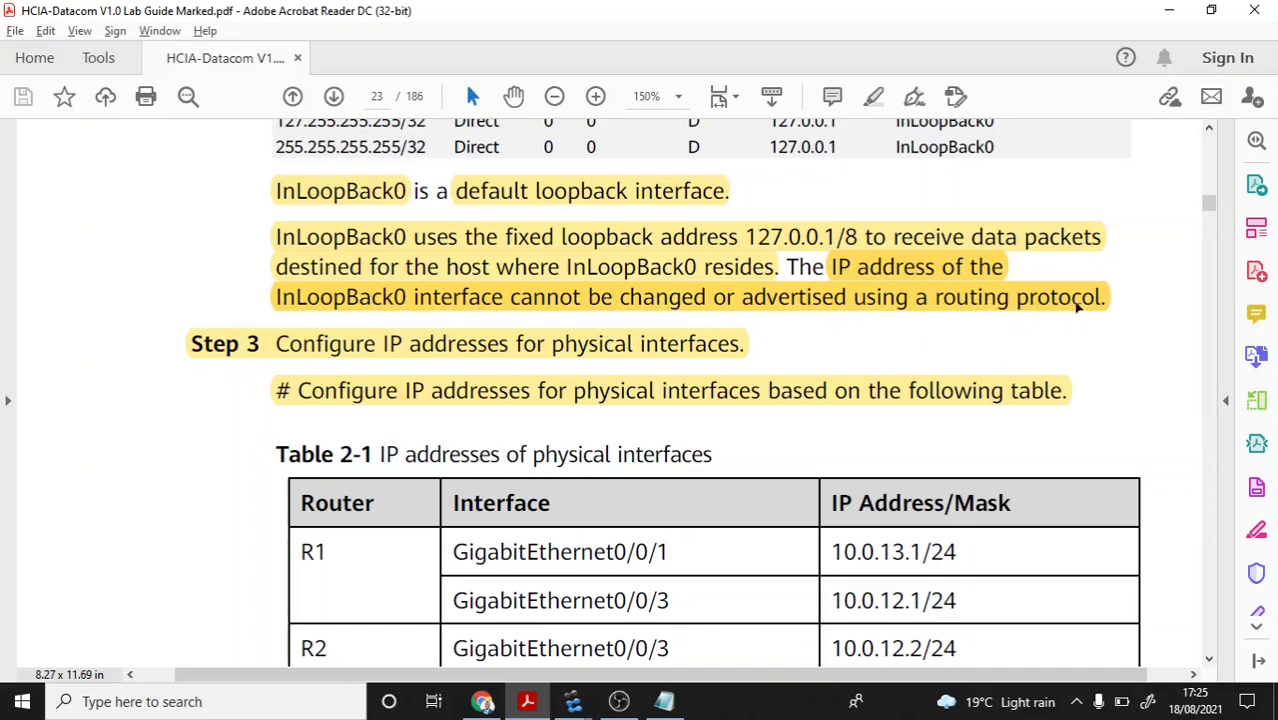
click(787, 260)
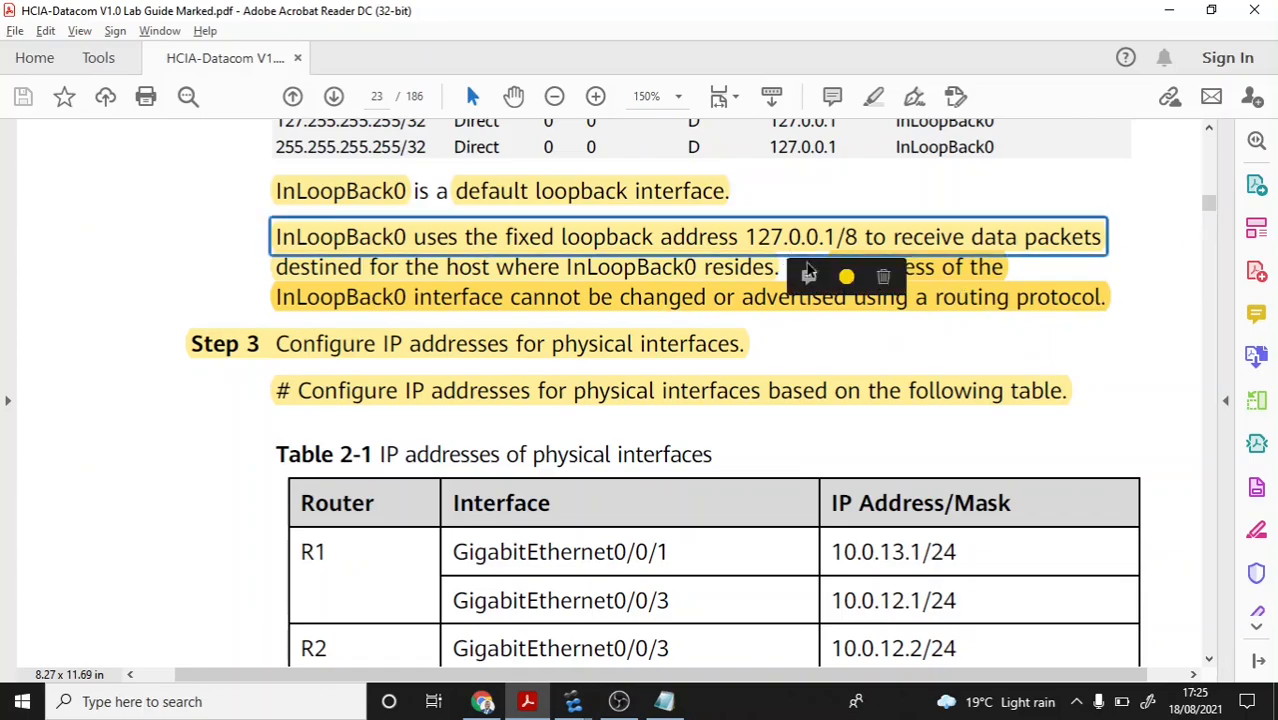
click(846, 274)
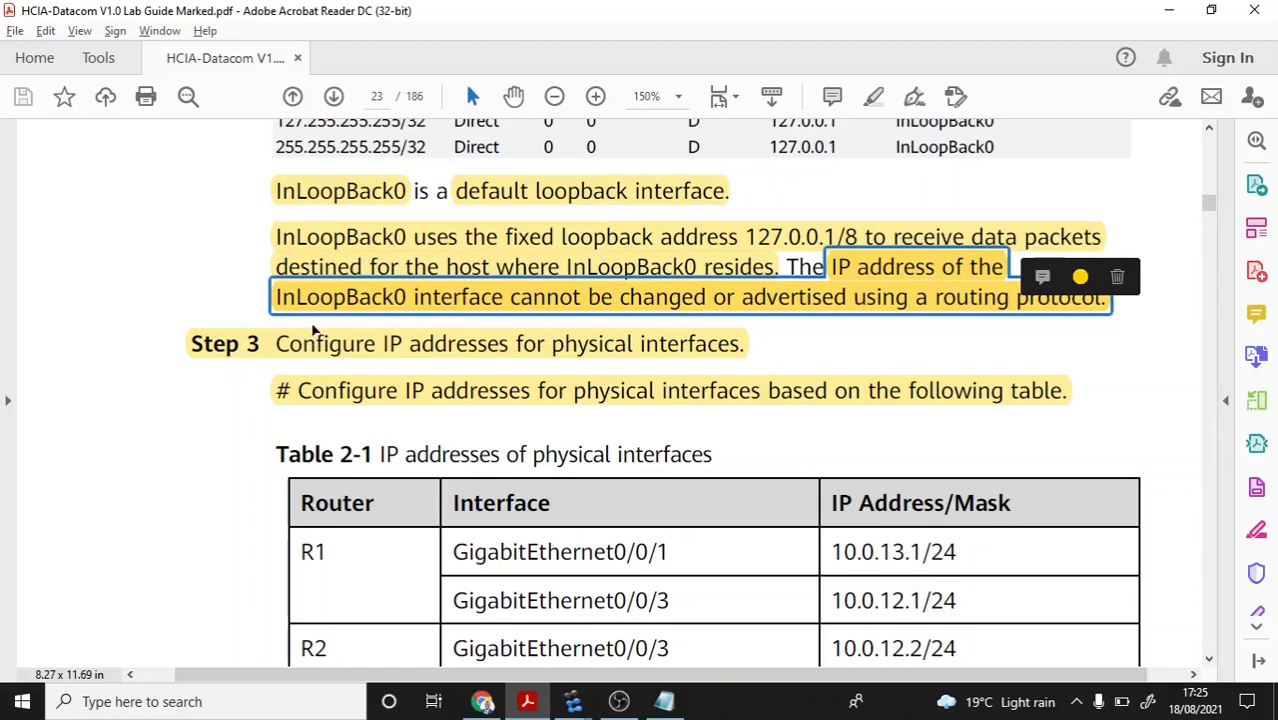
key(alt+Tab)
scroll(338, 318, up, 1)
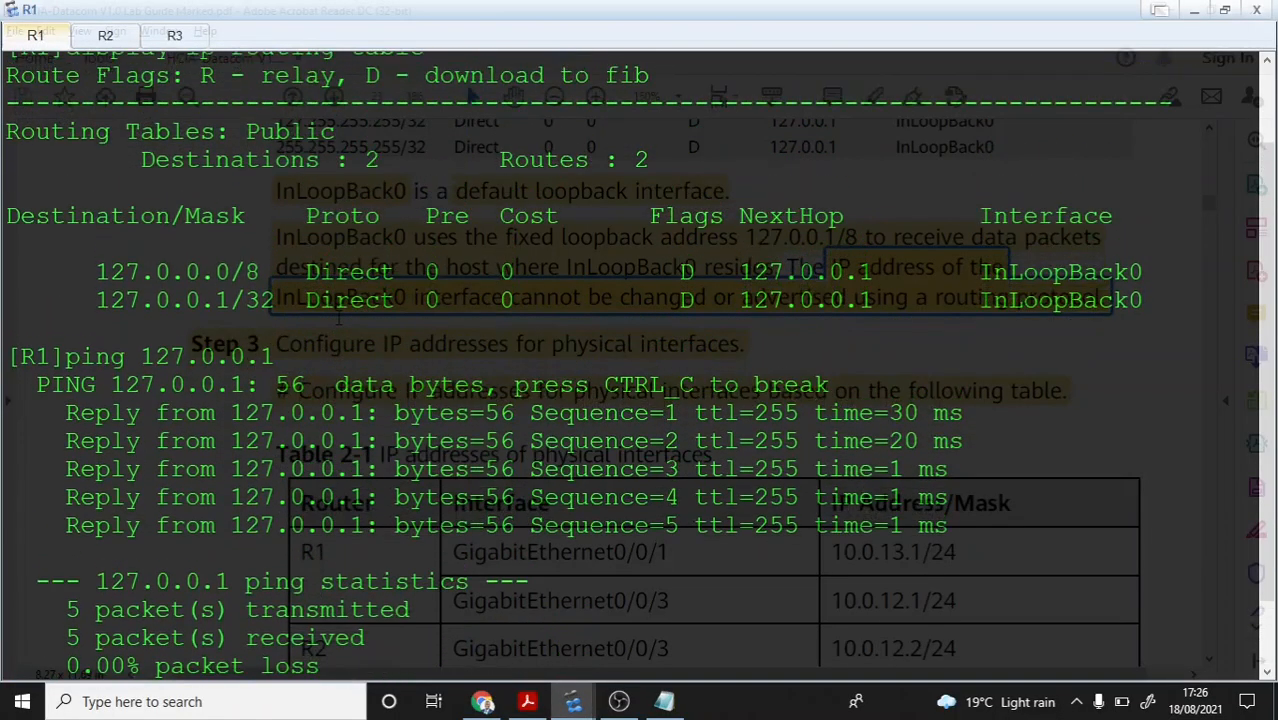
scroll(338, 318, up, 1)
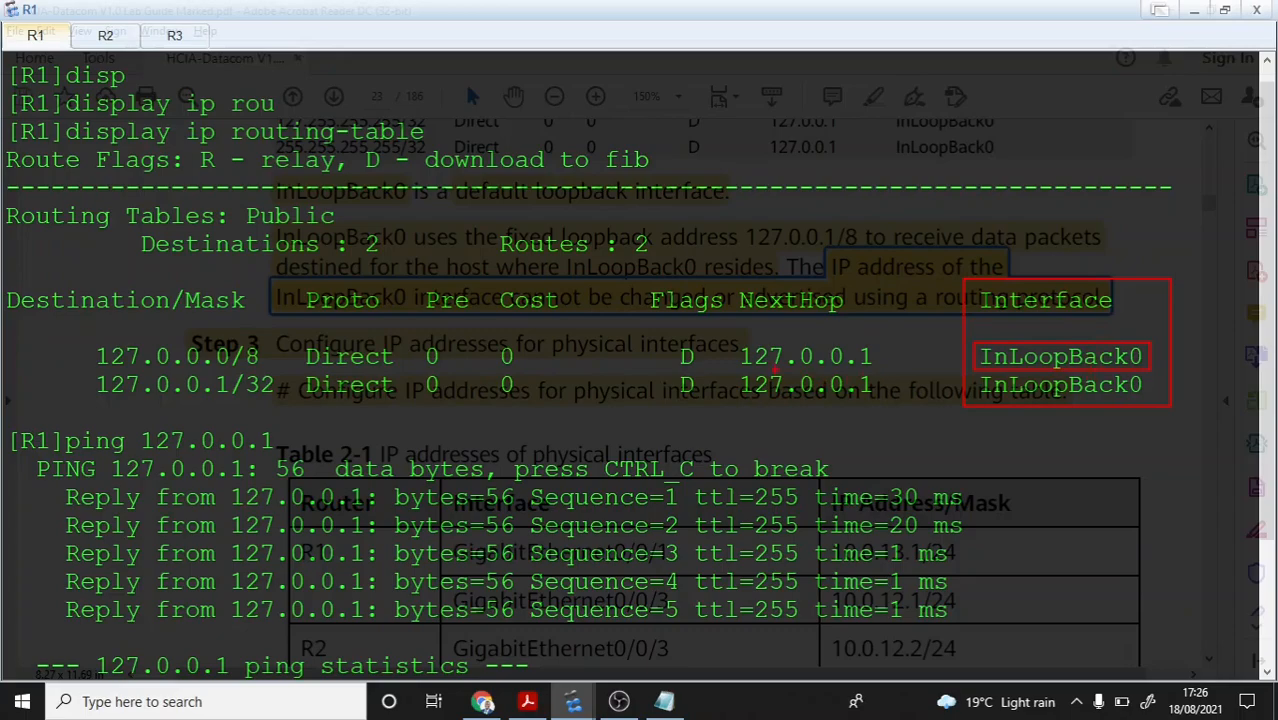
Step: Mark the 127.0.0.1 NextHop entry and review Step 3 and Table 2-1 of physical interface addresses in Acrobat Reader's lab guide
drag(732, 345, 878, 369)
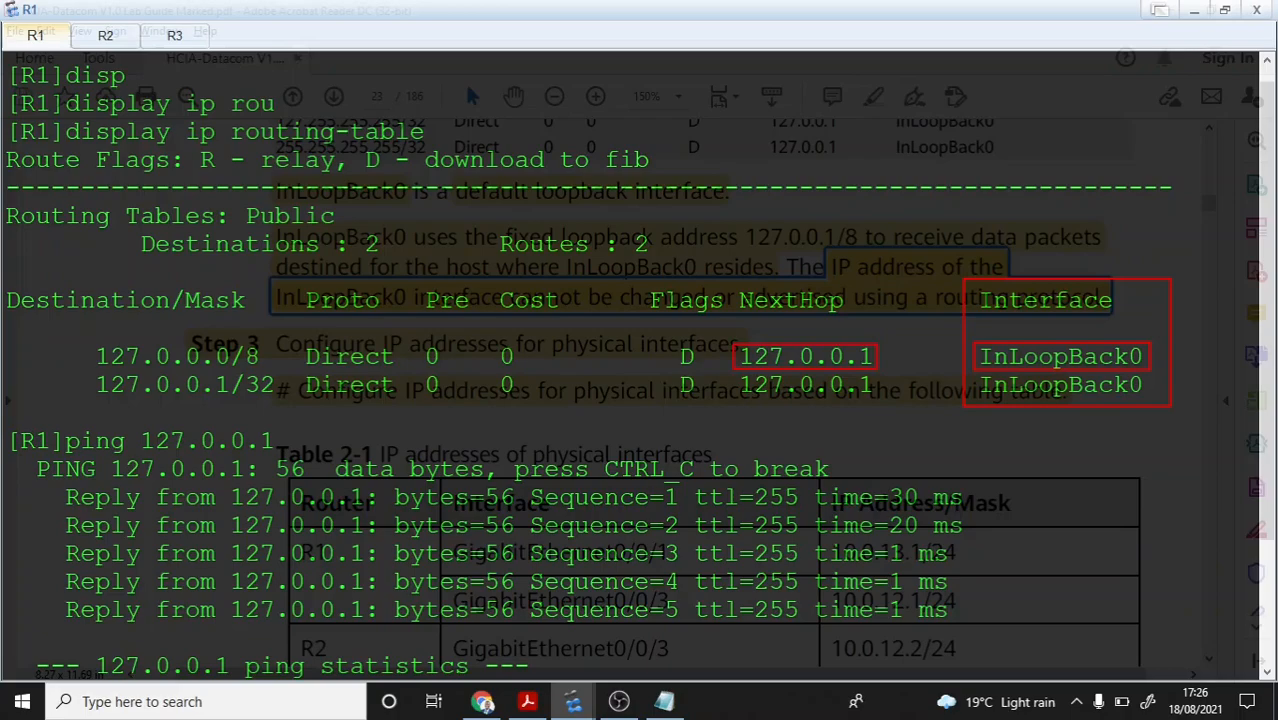
key(Escape)
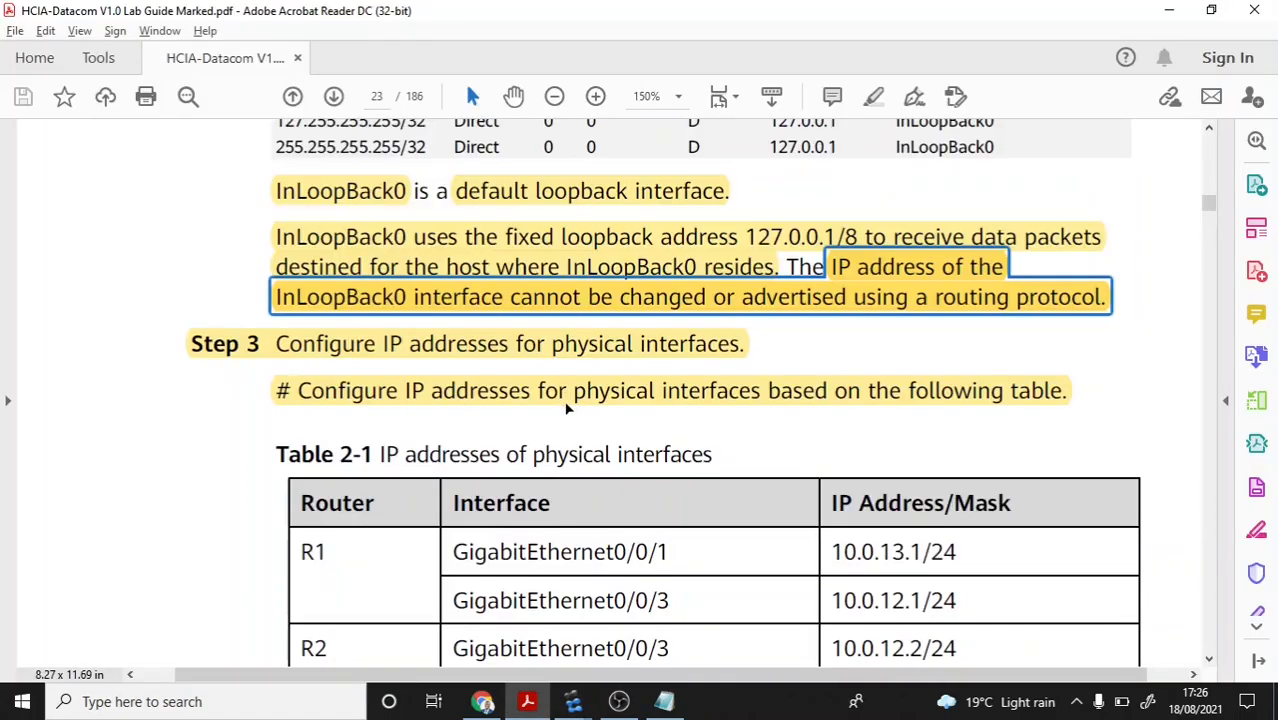
scroll(326, 248, down, 4)
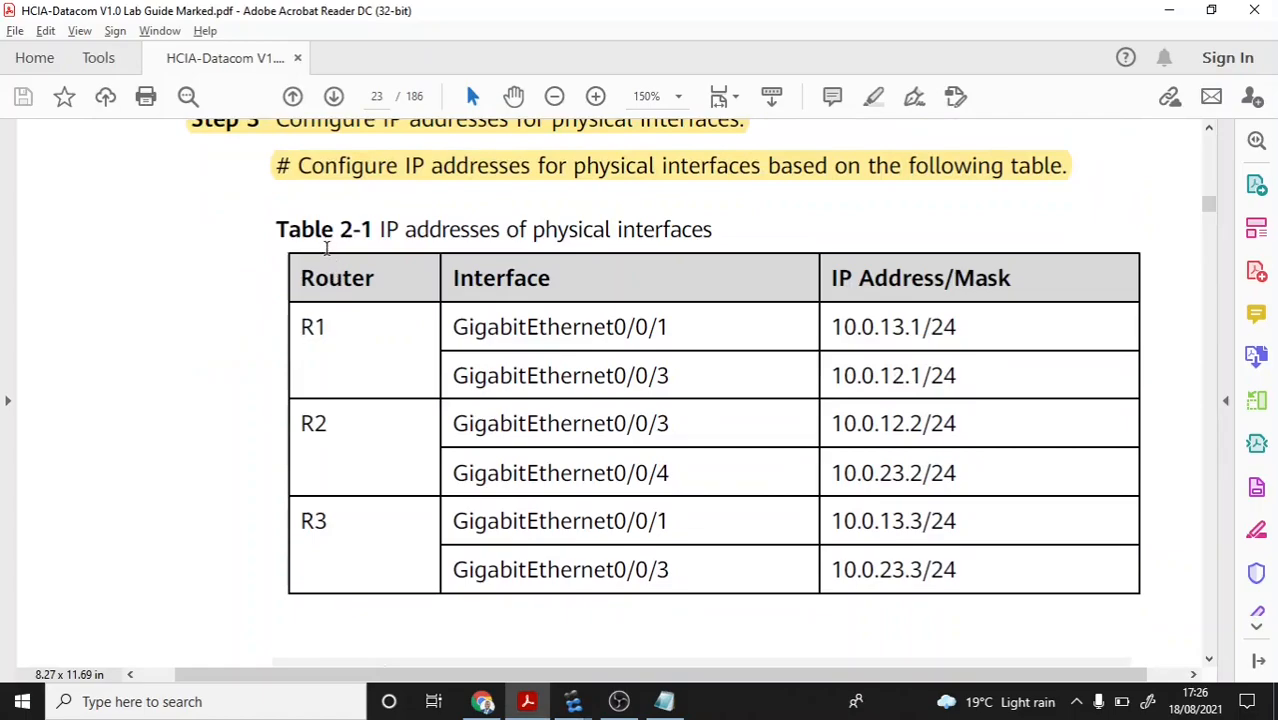
scroll(326, 248, up, 1)
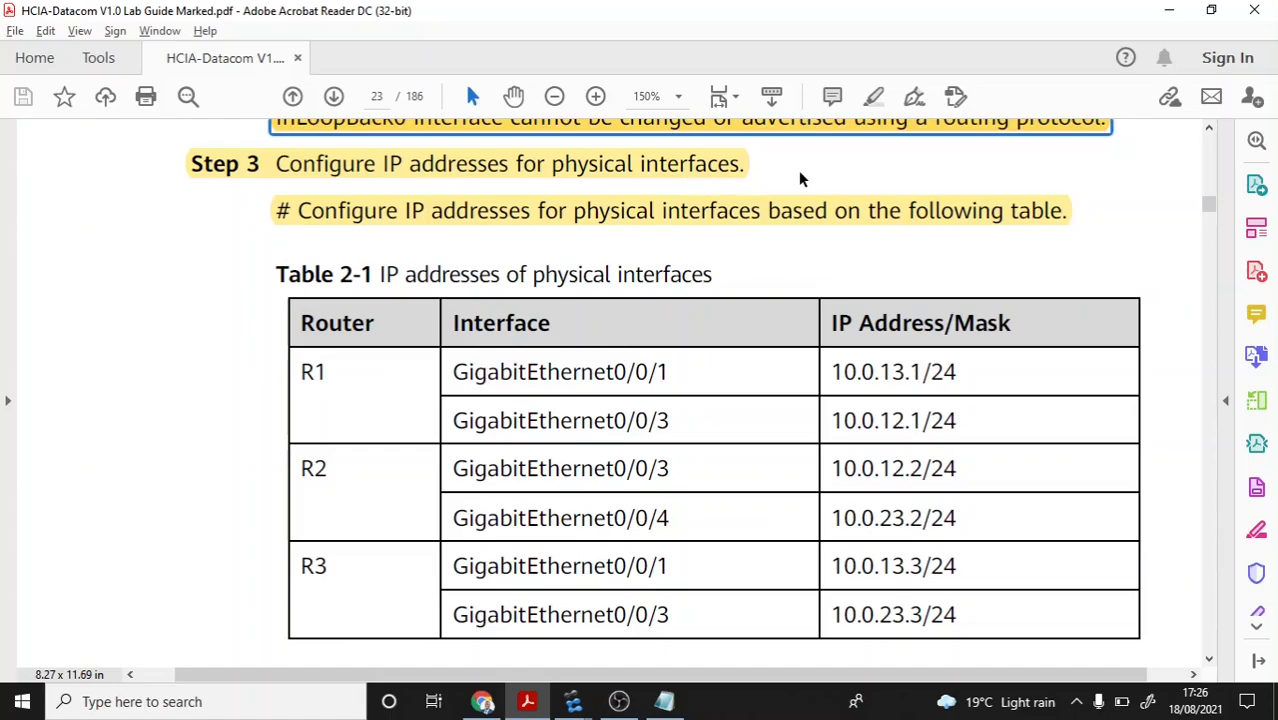
scroll(745, 230, down, 2)
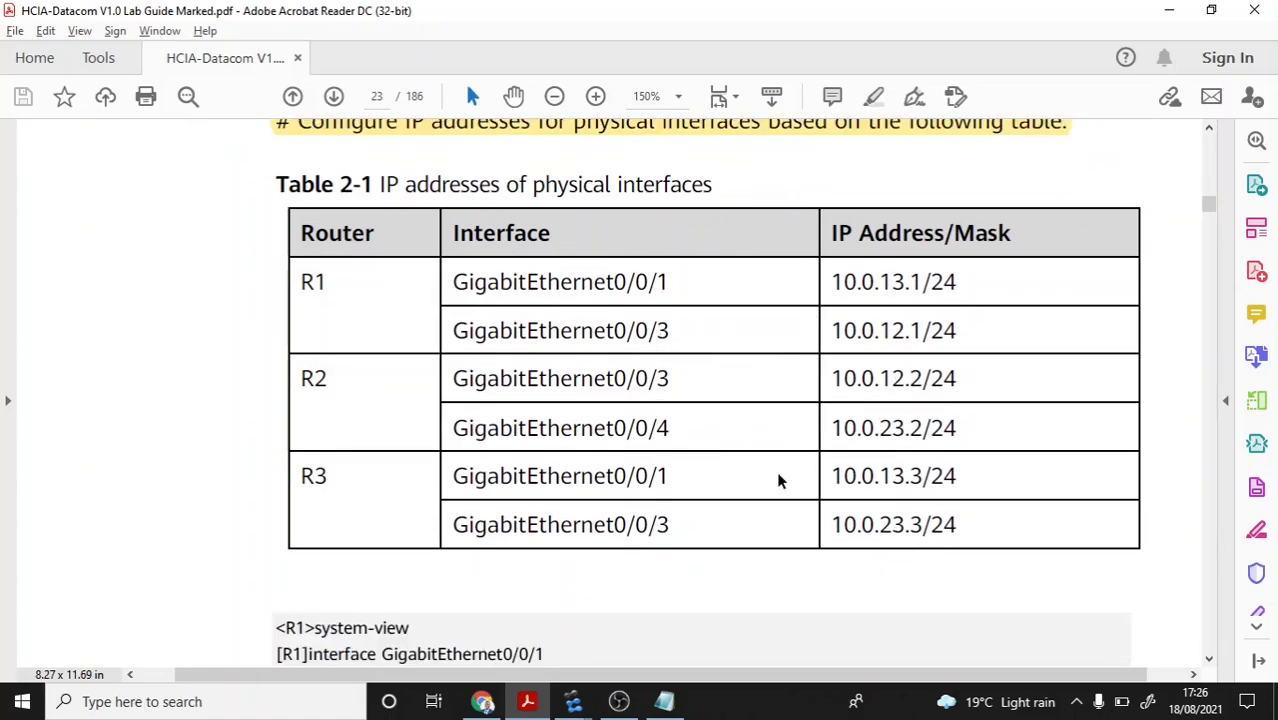
Step: Switch to eNSP to check the topology's interface labels, and reopen R1's console with its screen cleared
click(574, 704)
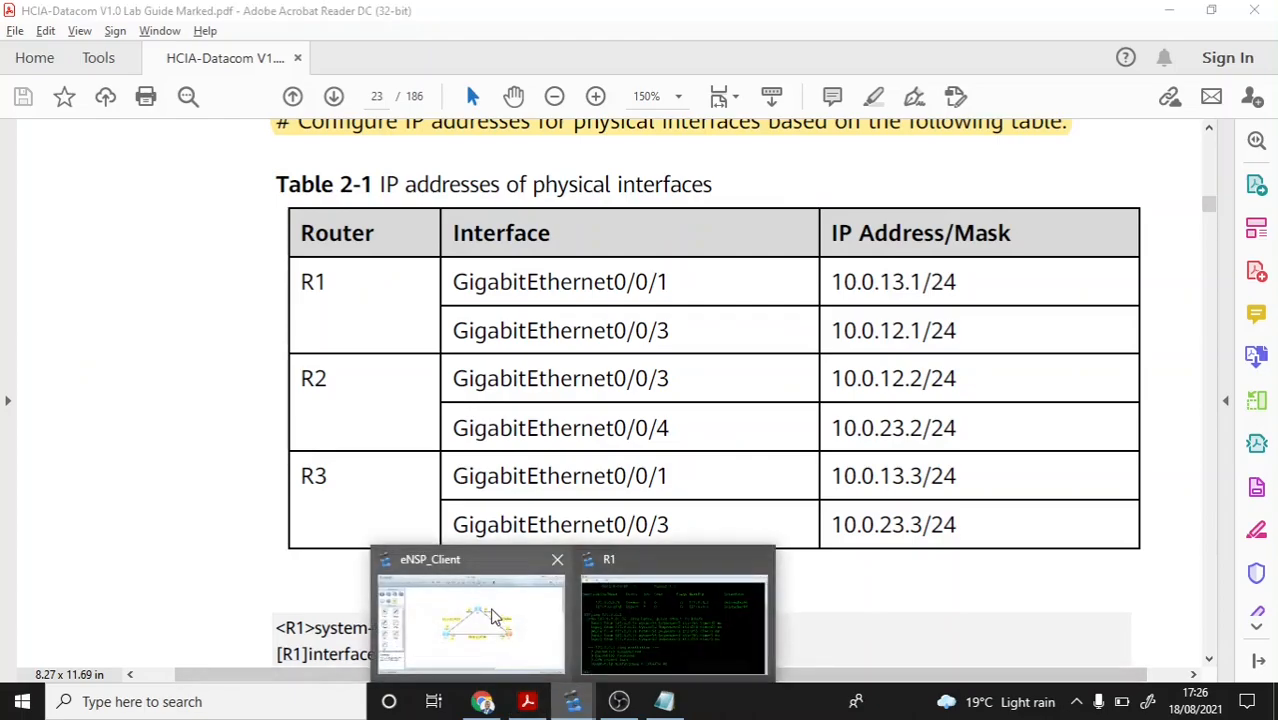
click(491, 612)
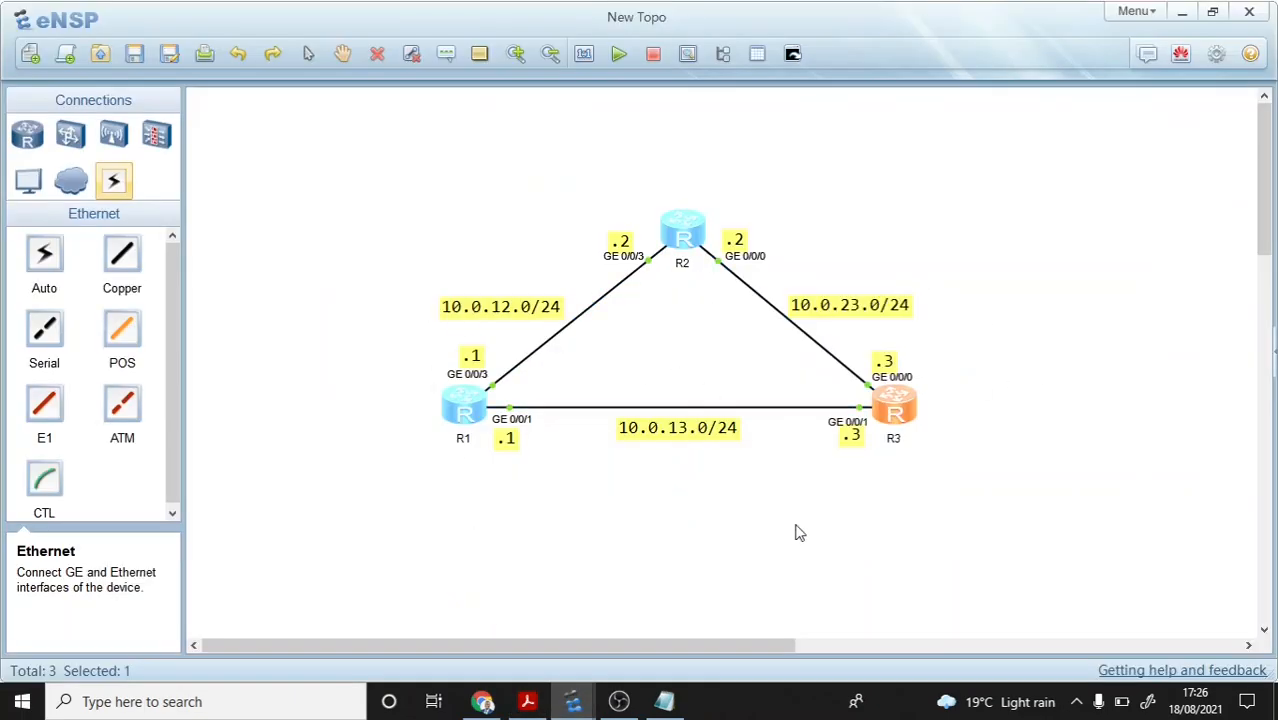
mouse_move(611, 688)
click(665, 628)
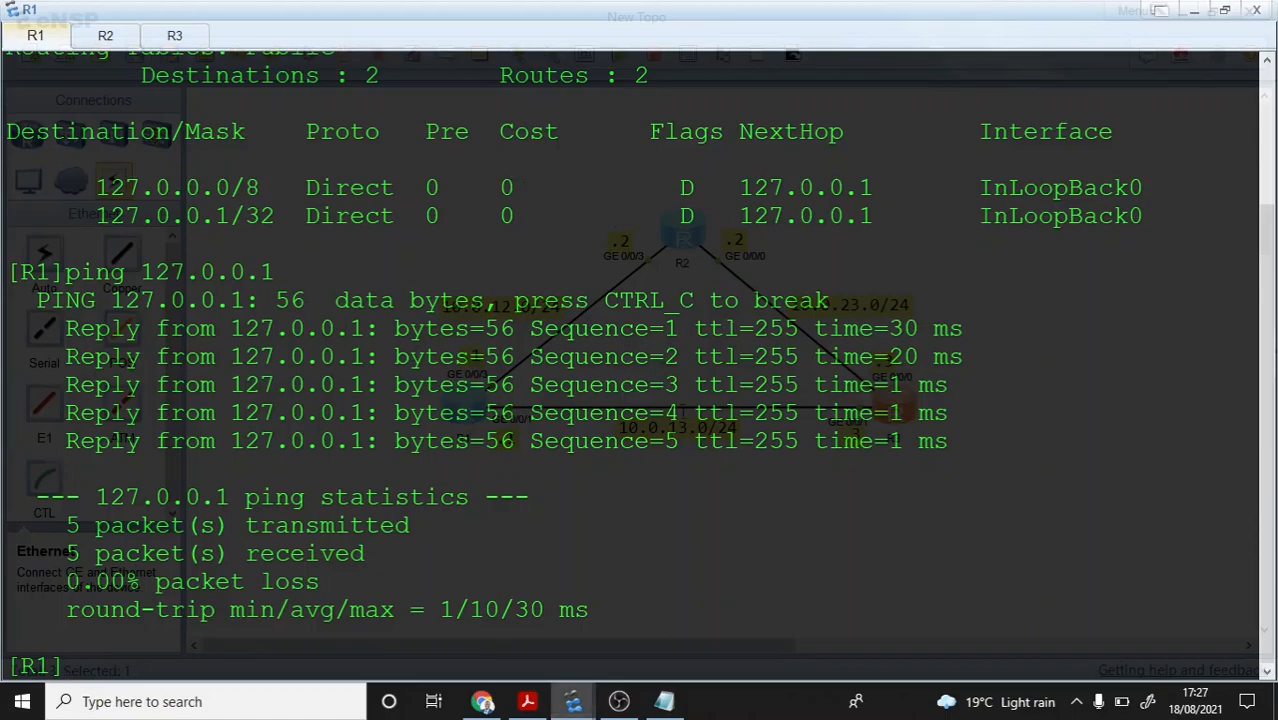
right_click(416, 206)
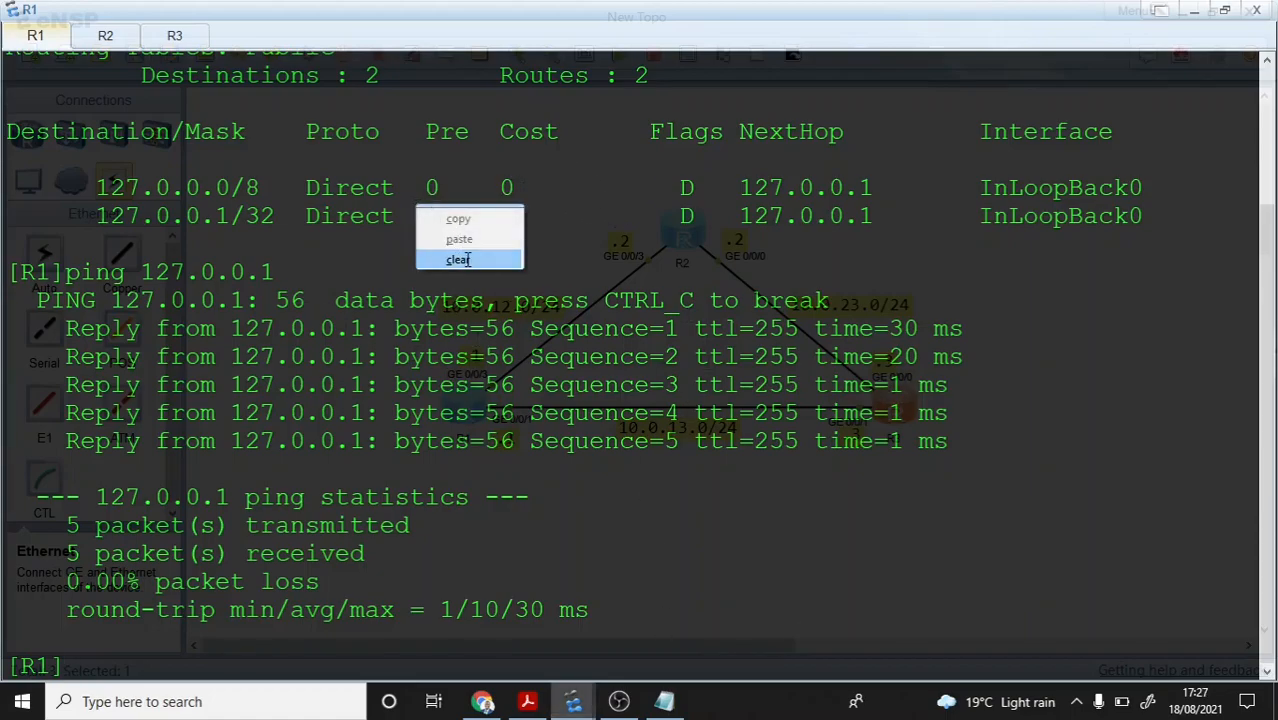
click(458, 259)
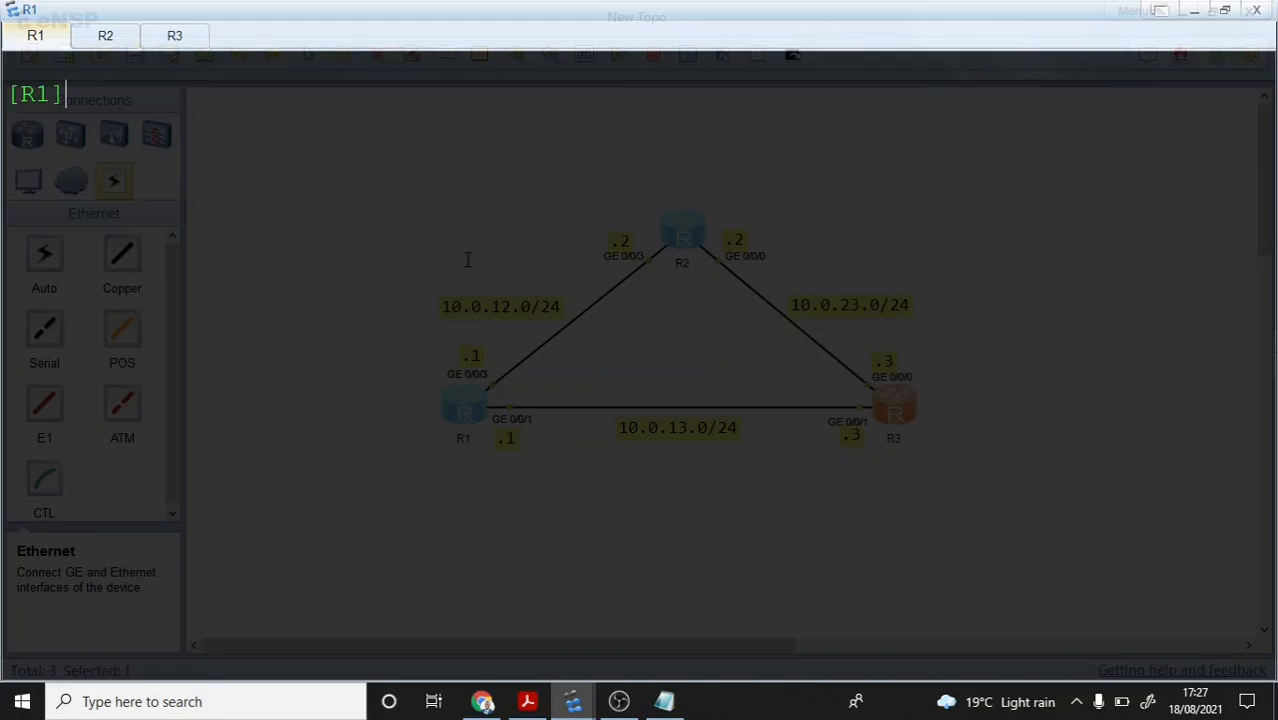
Step: Enter interface g 0/0/3 on R1 and assign it the IP address 10.0.12.1 with mask length 24
text(interfa)
key(BackSpace)
text(face g 0)
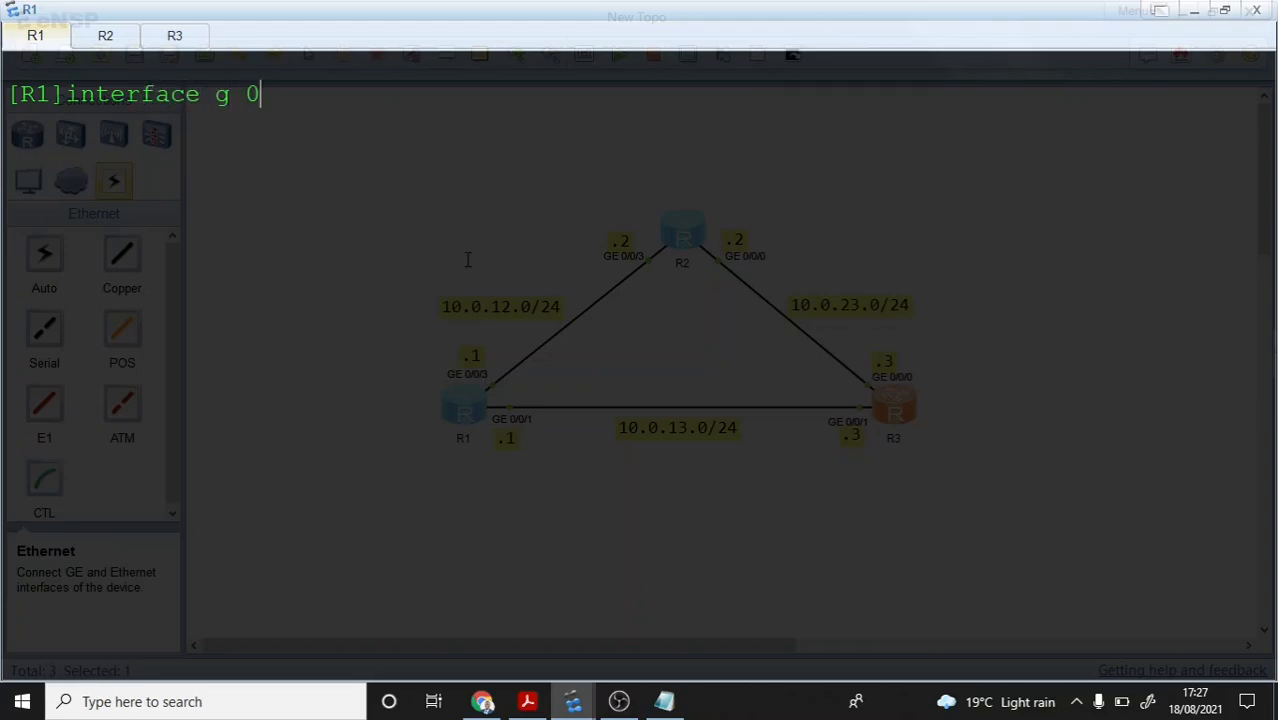
text(/0/3)
key(Return)
text(ip)
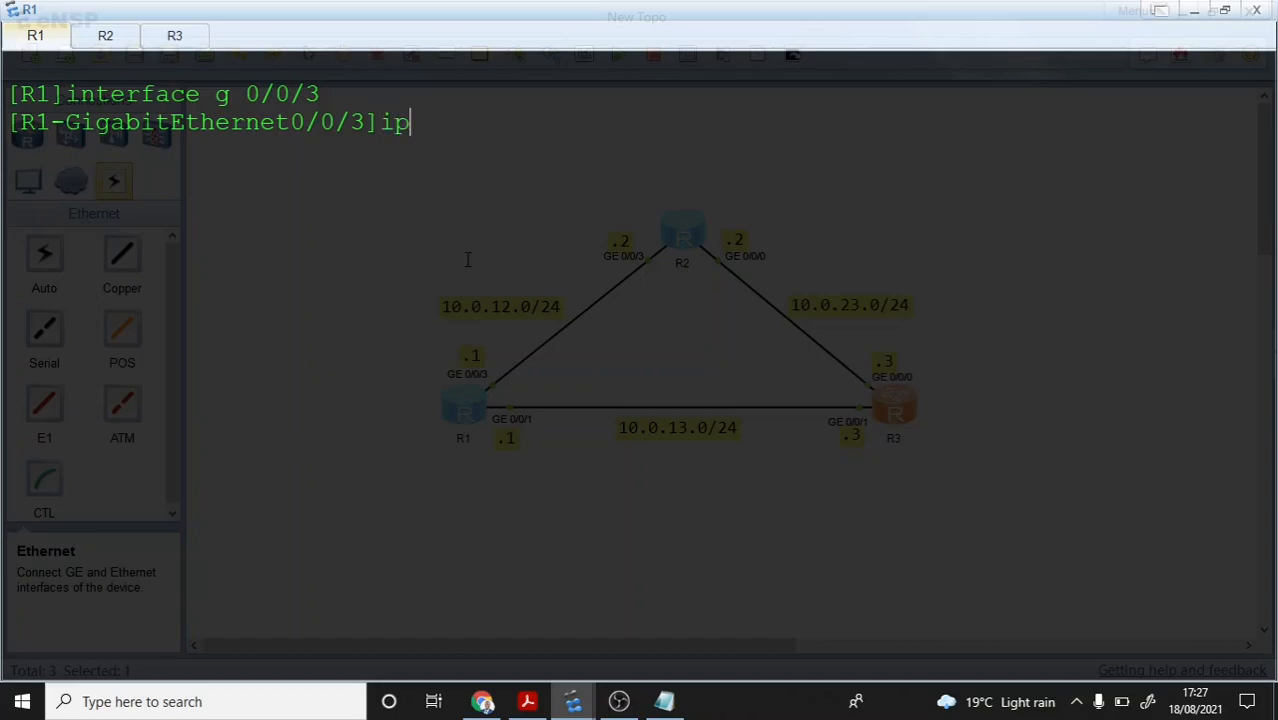
text( add)
key(Tab)
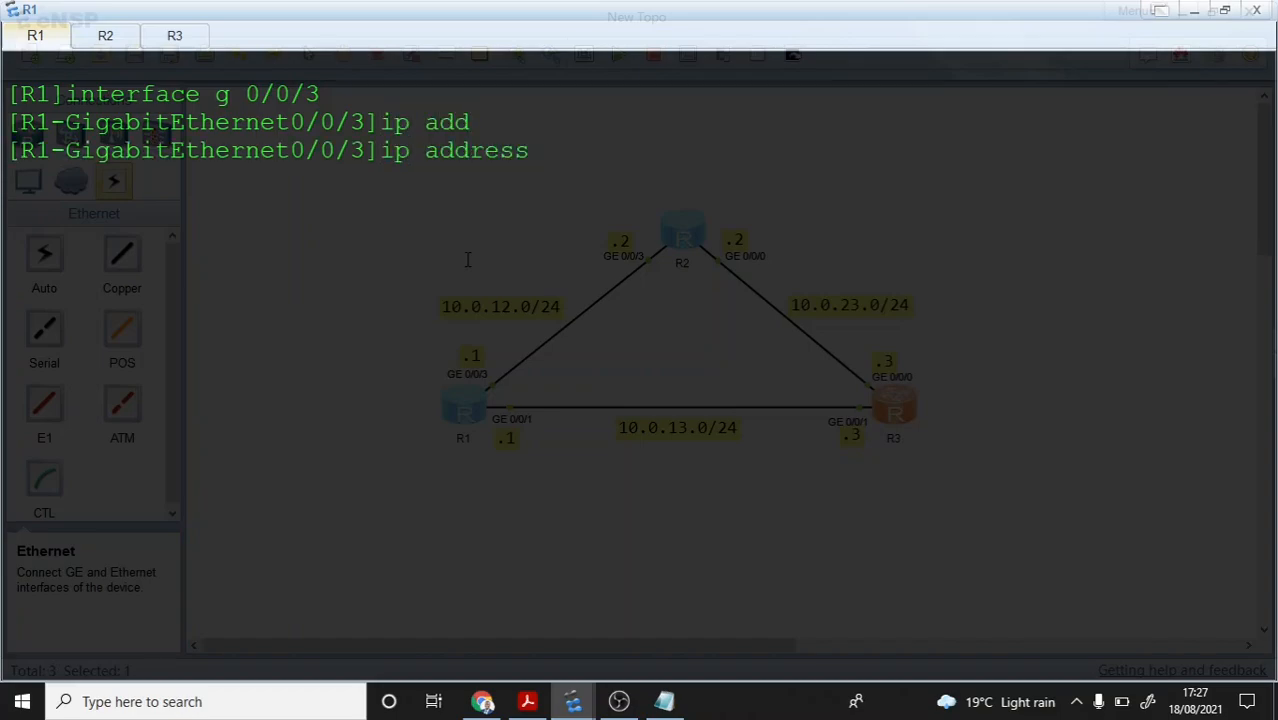
text(10.0.12.1 24)
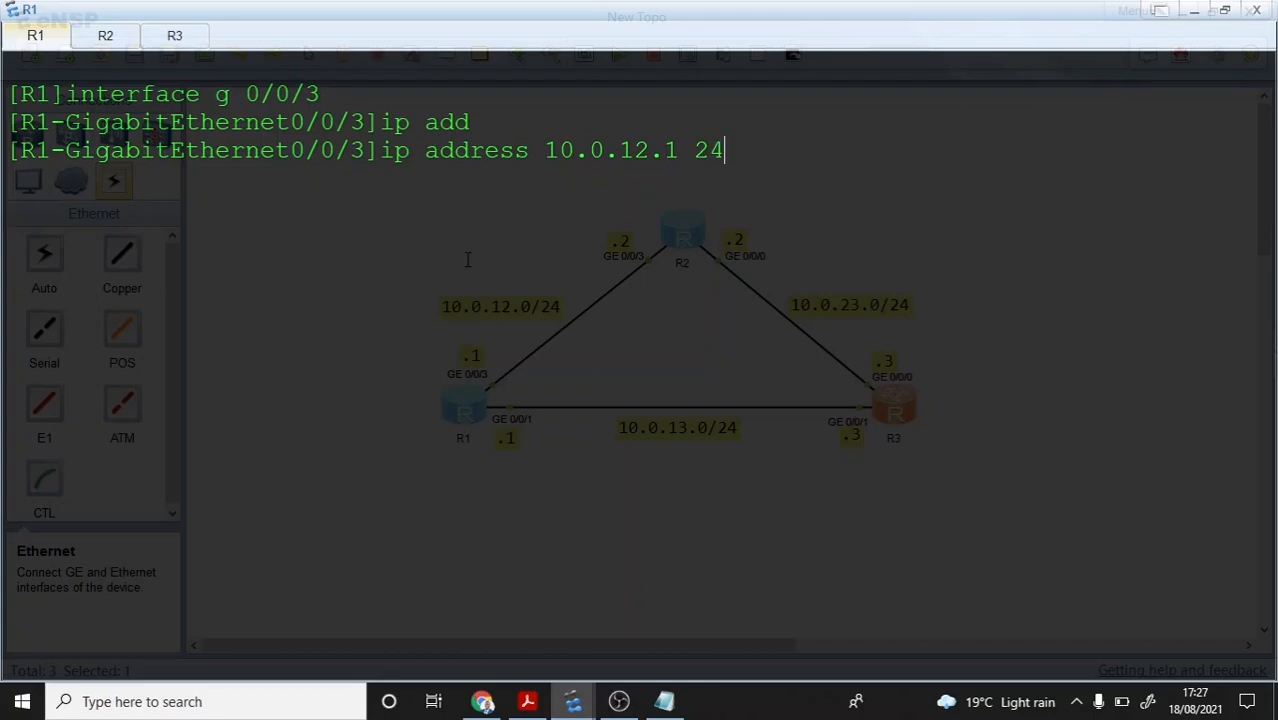
key(Return)
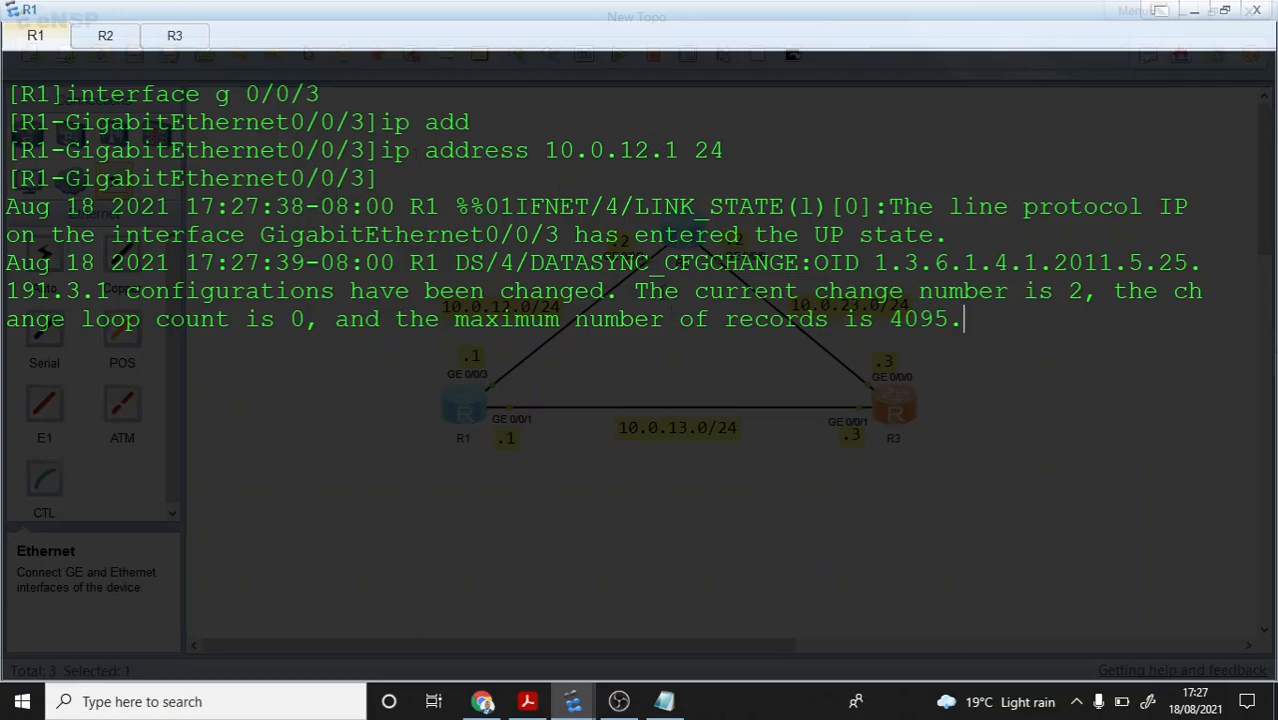
Step: Examine the log messages on R1 about the configuration change and the line protocol state of GigabitEthernet0/0/3
drag(636, 290, 1010, 291)
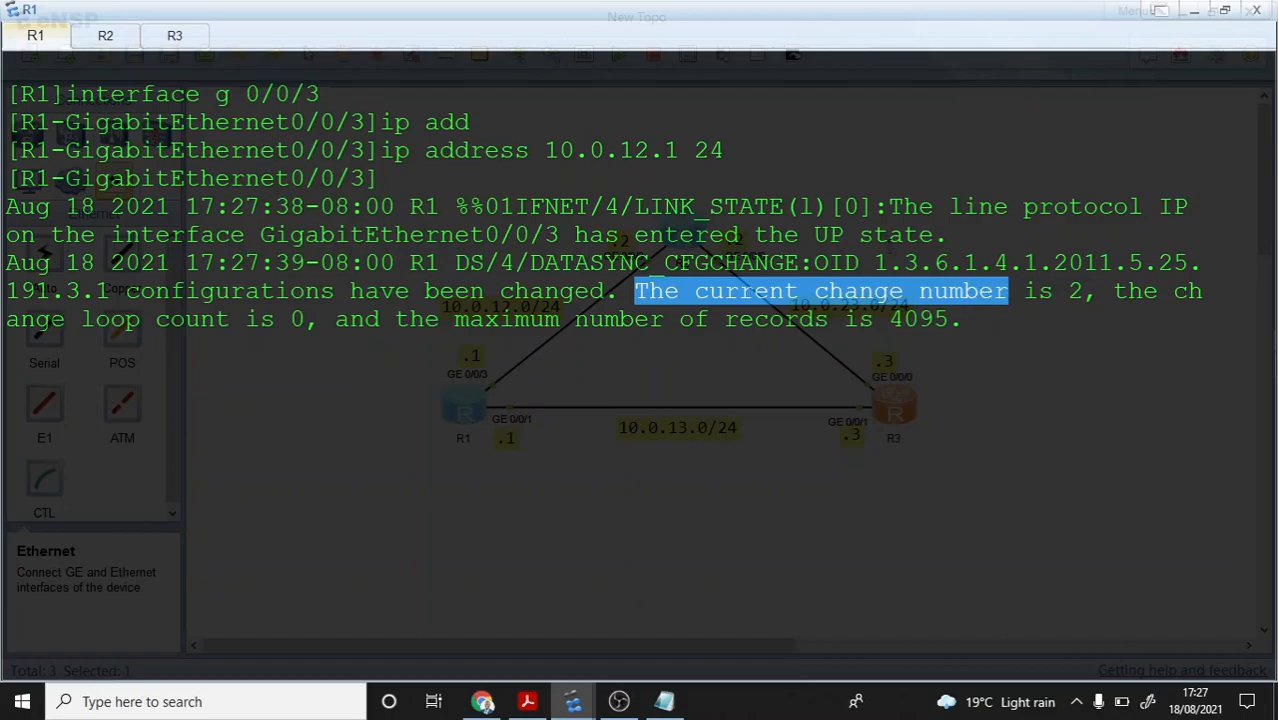
click(887, 235)
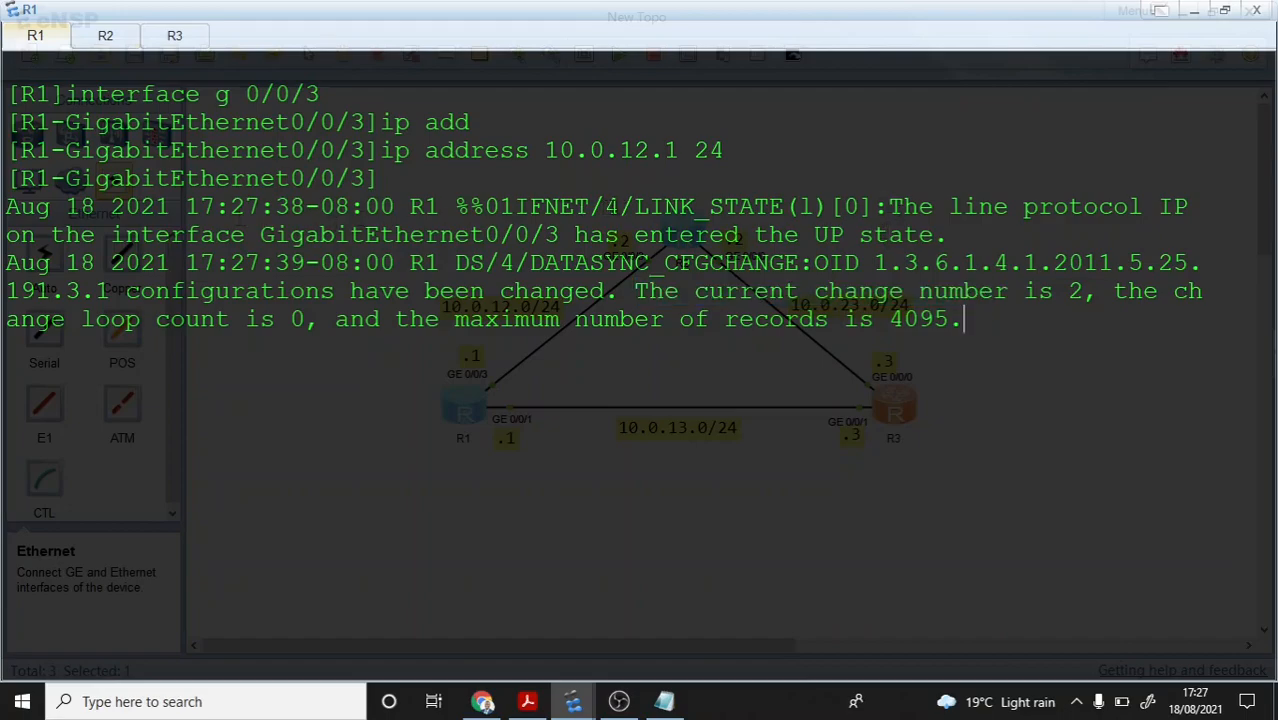
drag(606, 208, 1205, 207)
drag(12, 236, 934, 236)
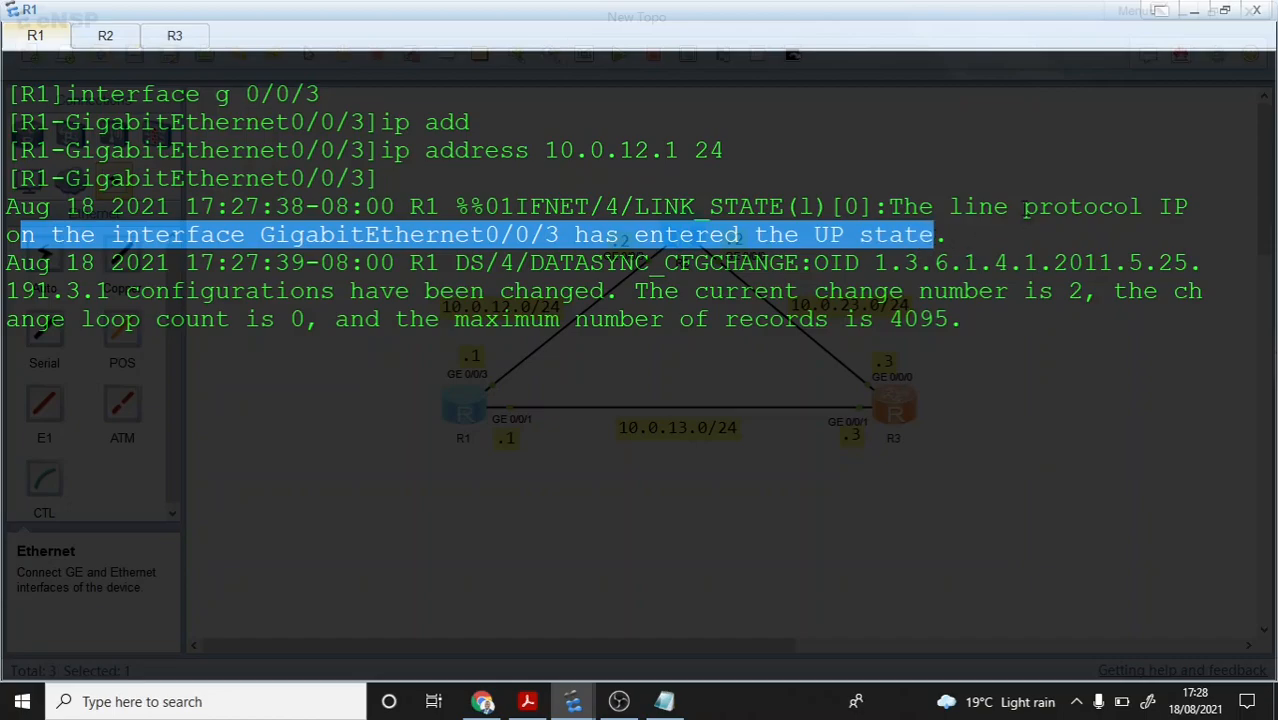
drag(1024, 207, 1172, 207)
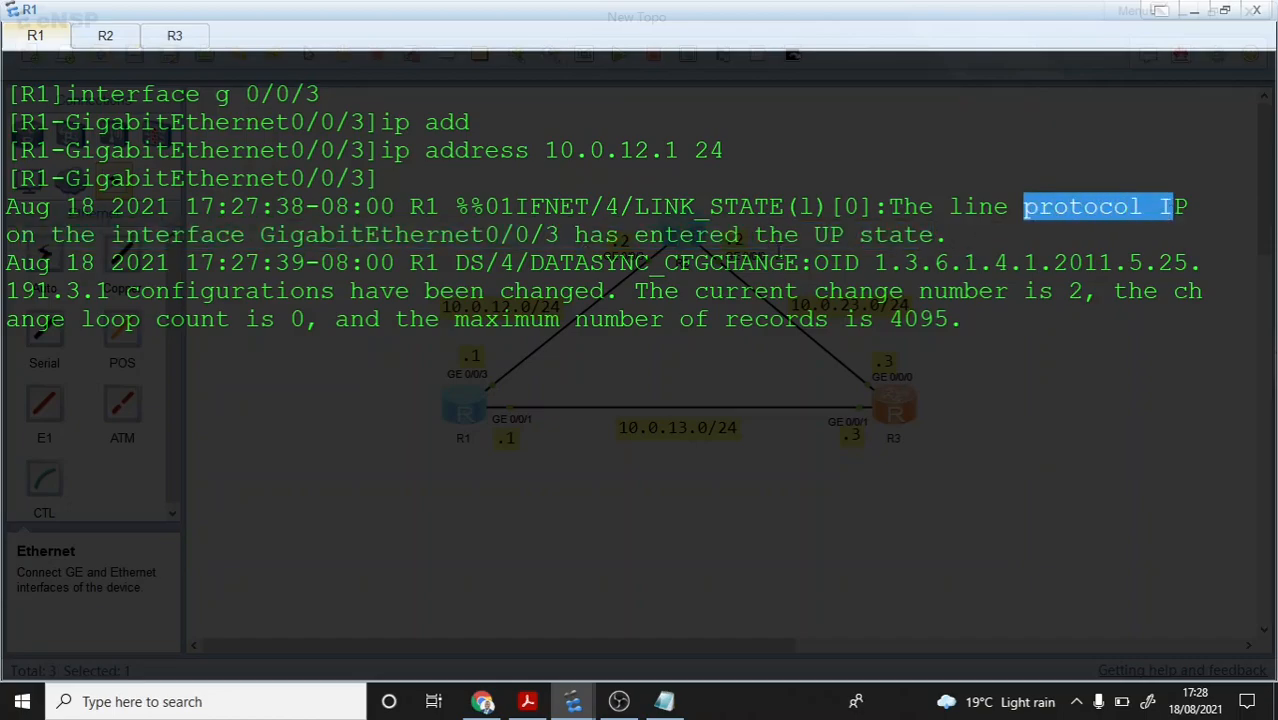
drag(814, 234, 934, 234)
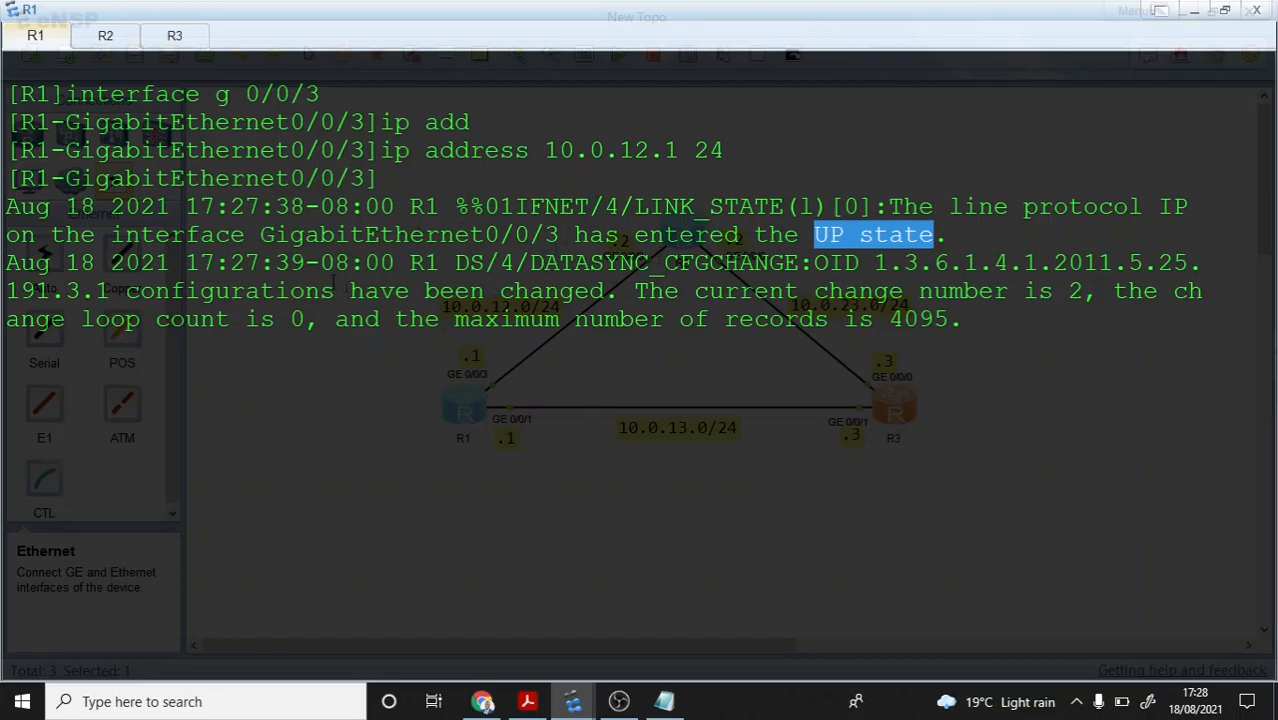
click(982, 322)
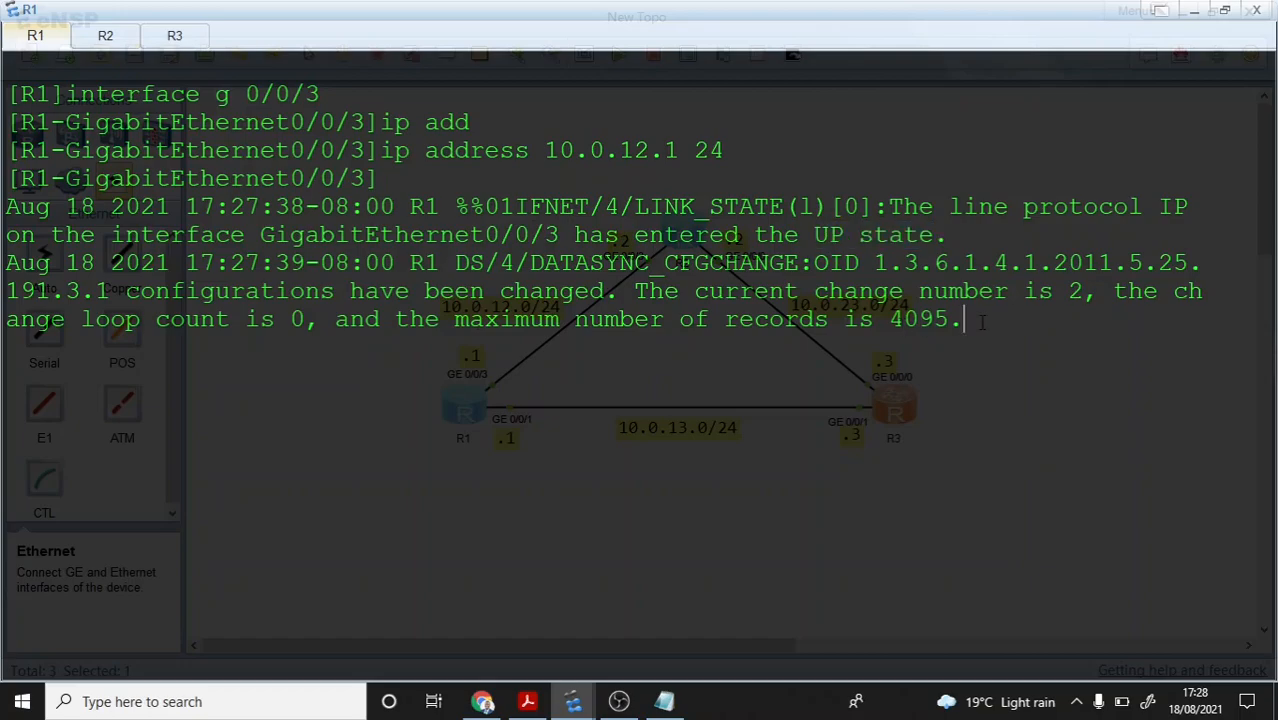
Step: Display the configuration of R1's GigabitEthernet0/0/3 with "display this" and examine its IP address line
key(Return)
key(Return)
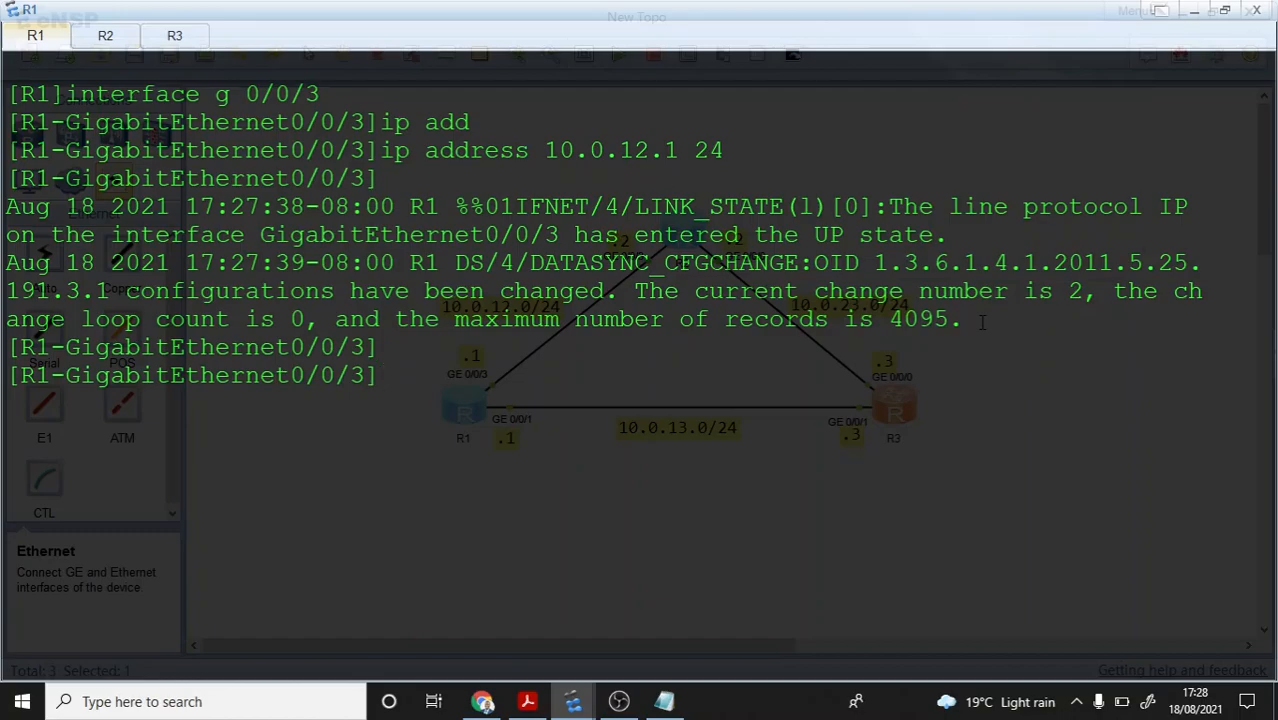
key(Return)
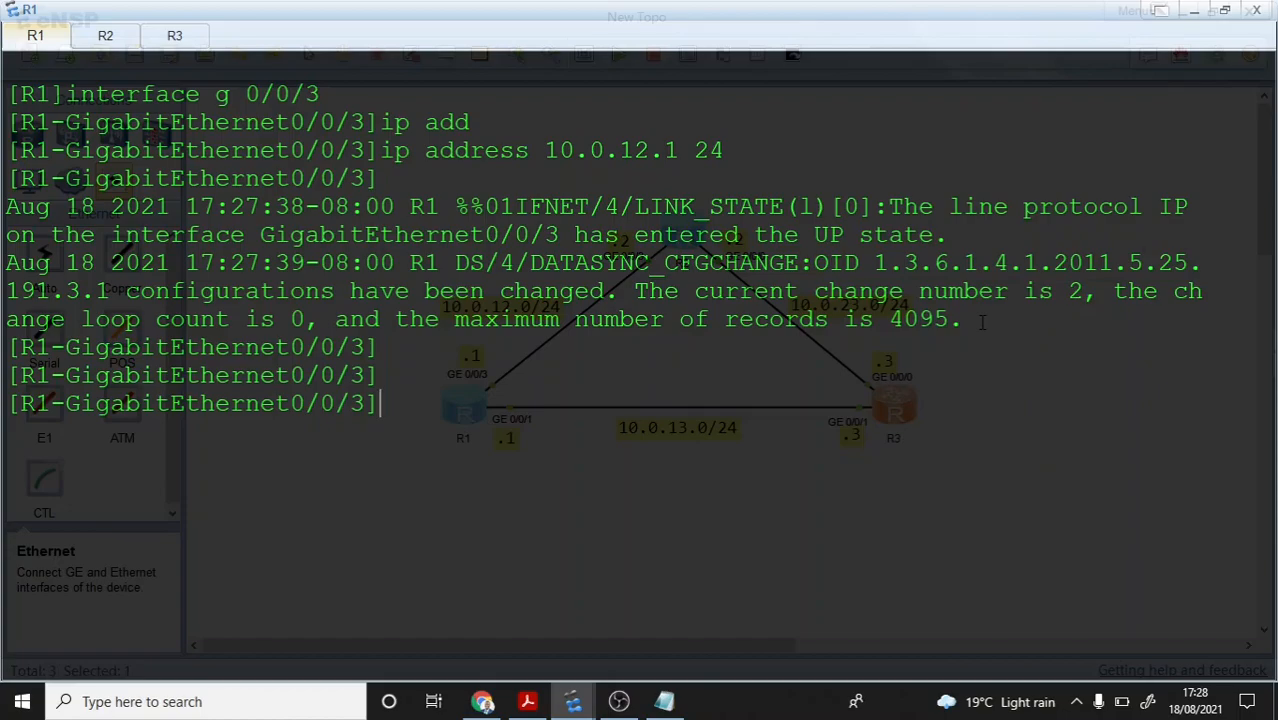
text(display )
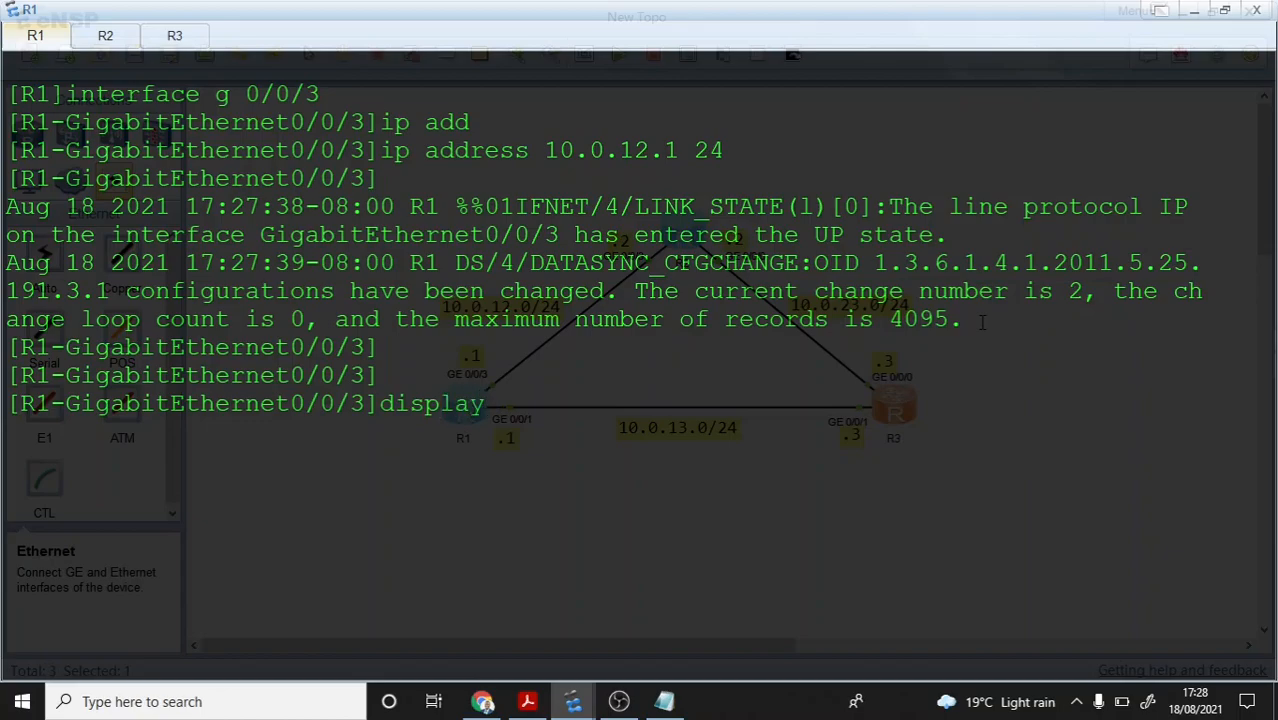
text(this)
key(Return)
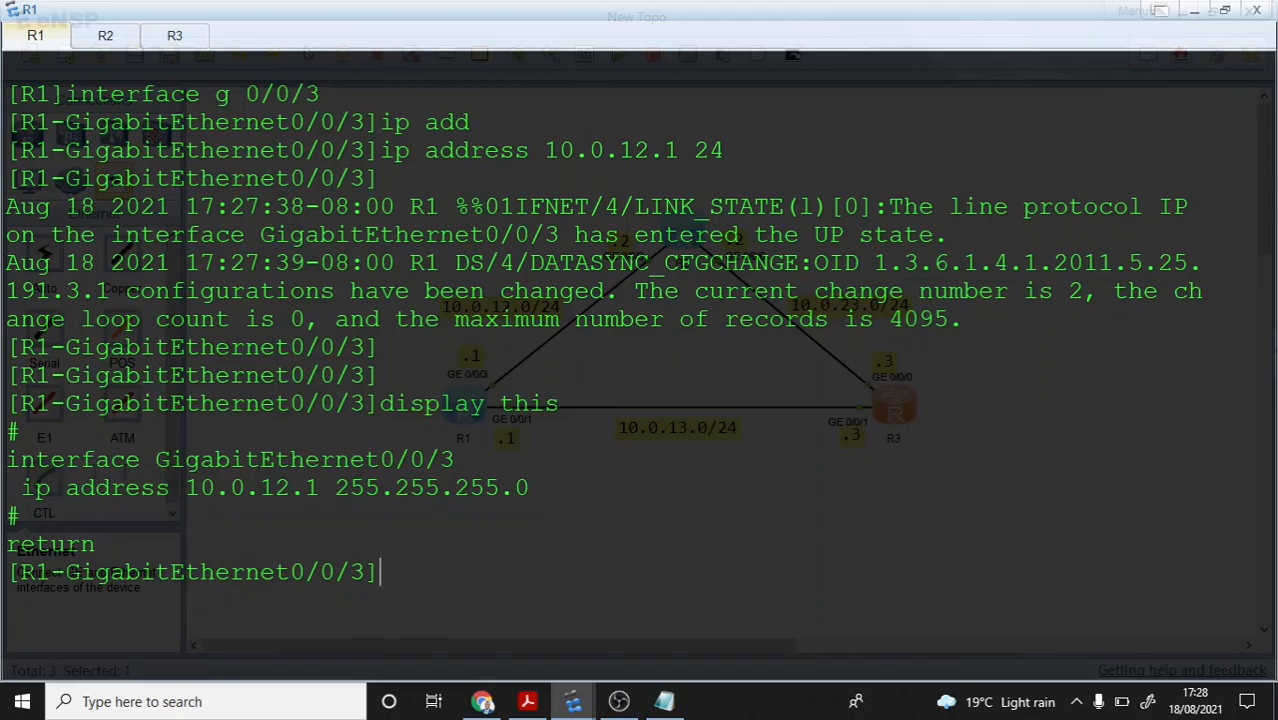
drag(20, 487, 546, 480)
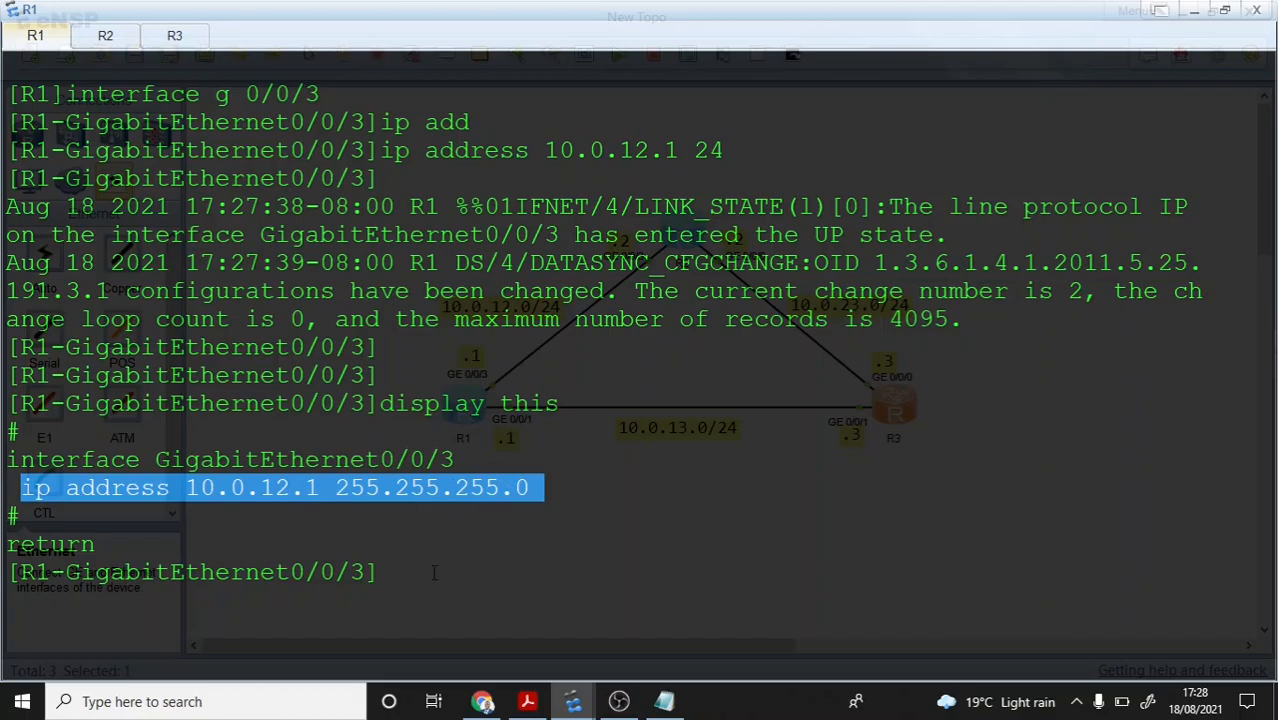
click(421, 568)
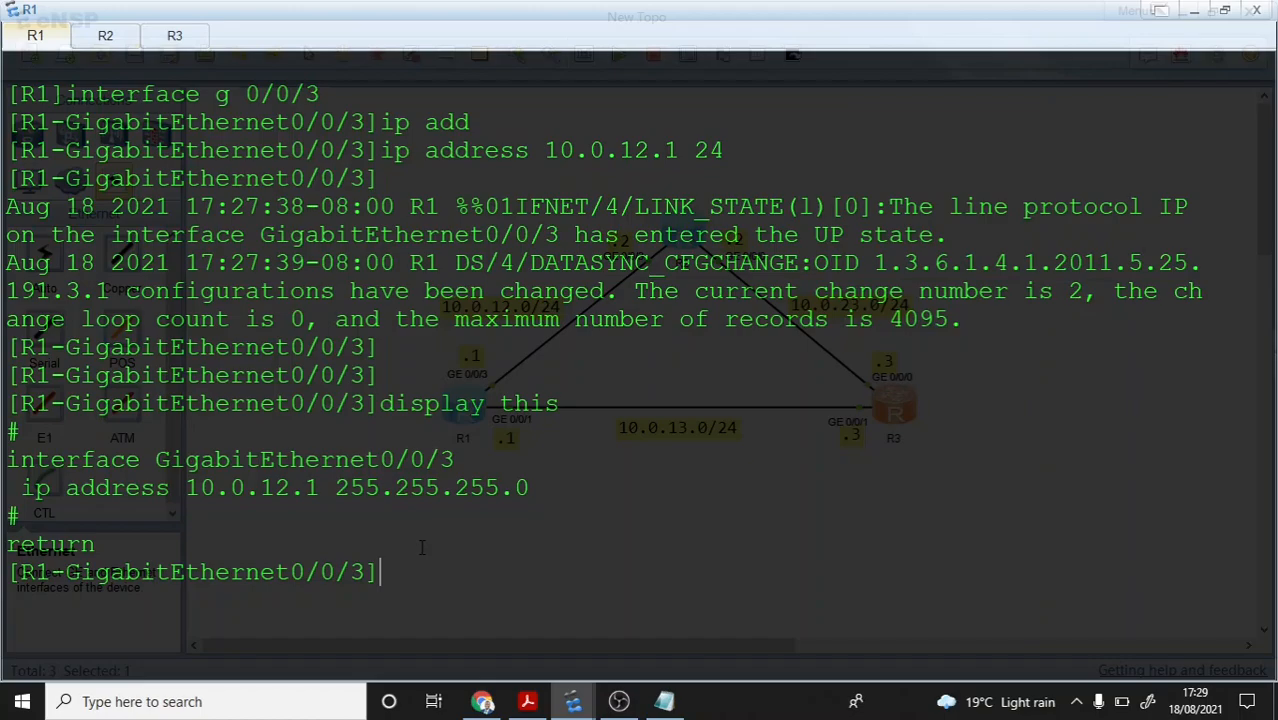
Step: Quit the interface view back to R1's system view and clear the console screen
text(quit)
key(Return)
right_click(388, 368)
click(428, 424)
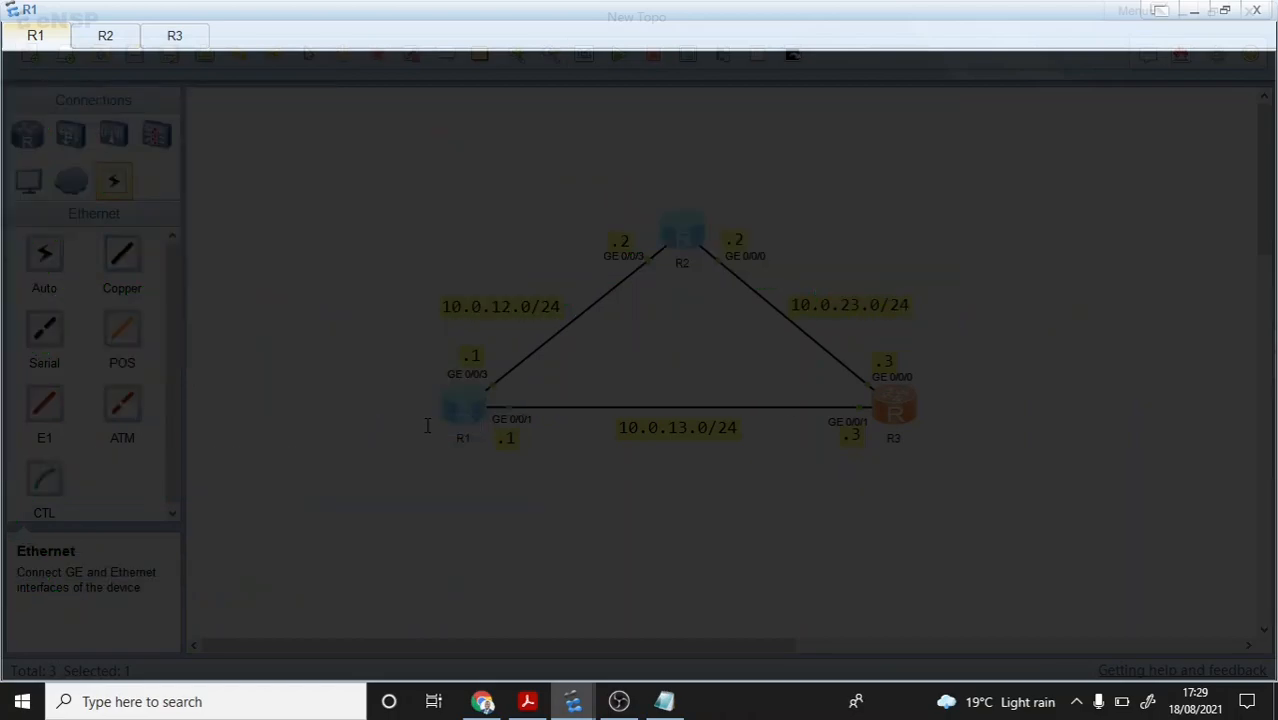
key(Return)
Step: Enter interface g 0/0/1 on R1 and switch from it directly to interface g 0/0/3 without quitting
text(int g 0/0/)
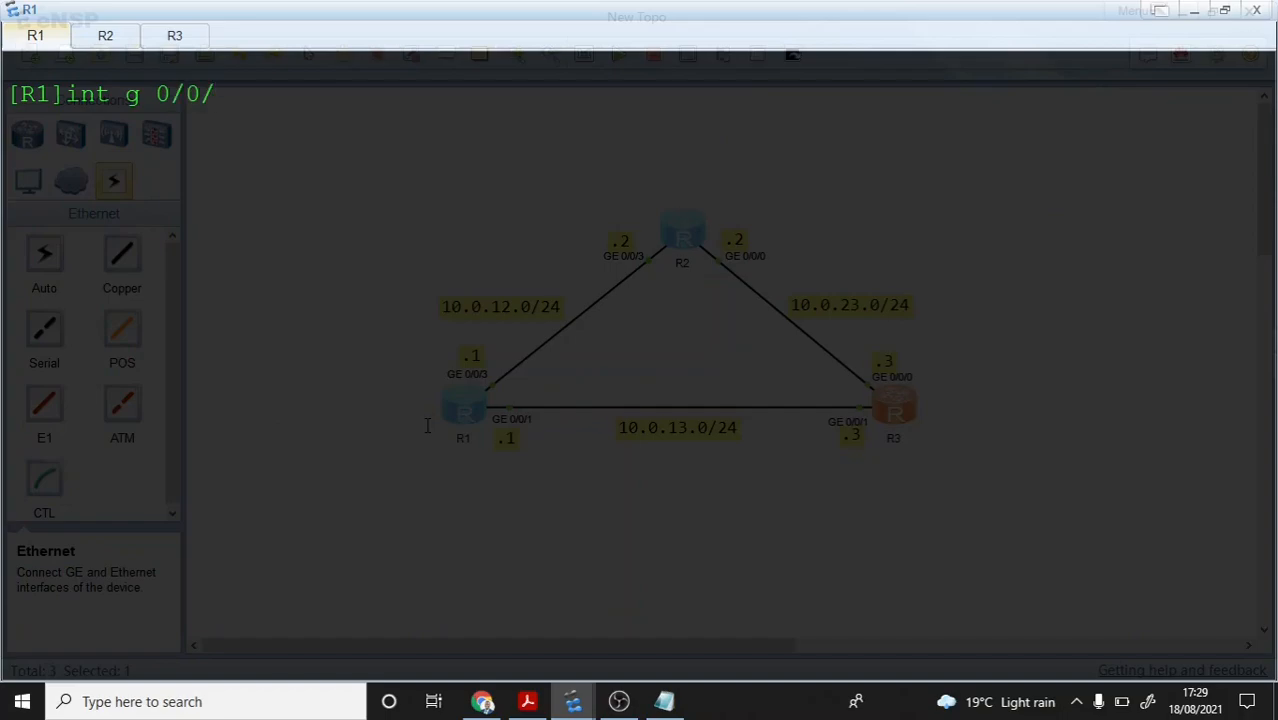
text(1)
key(Return)
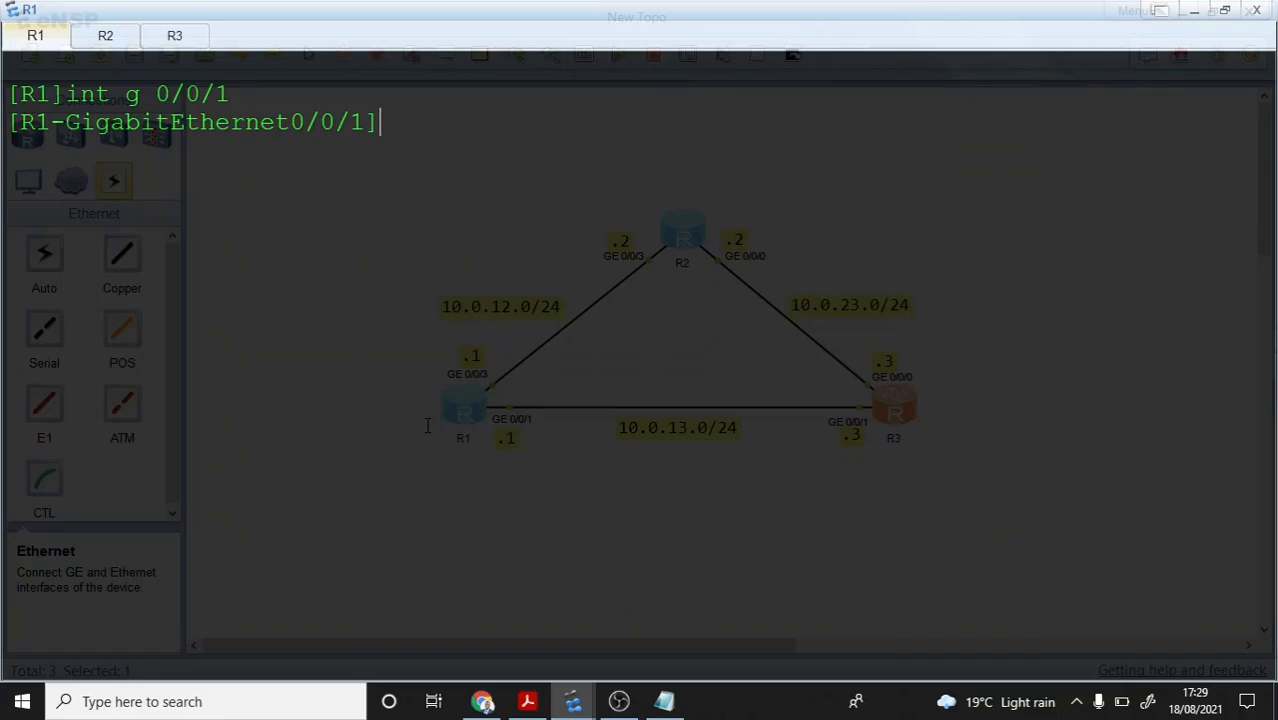
text(int g 0/0/)
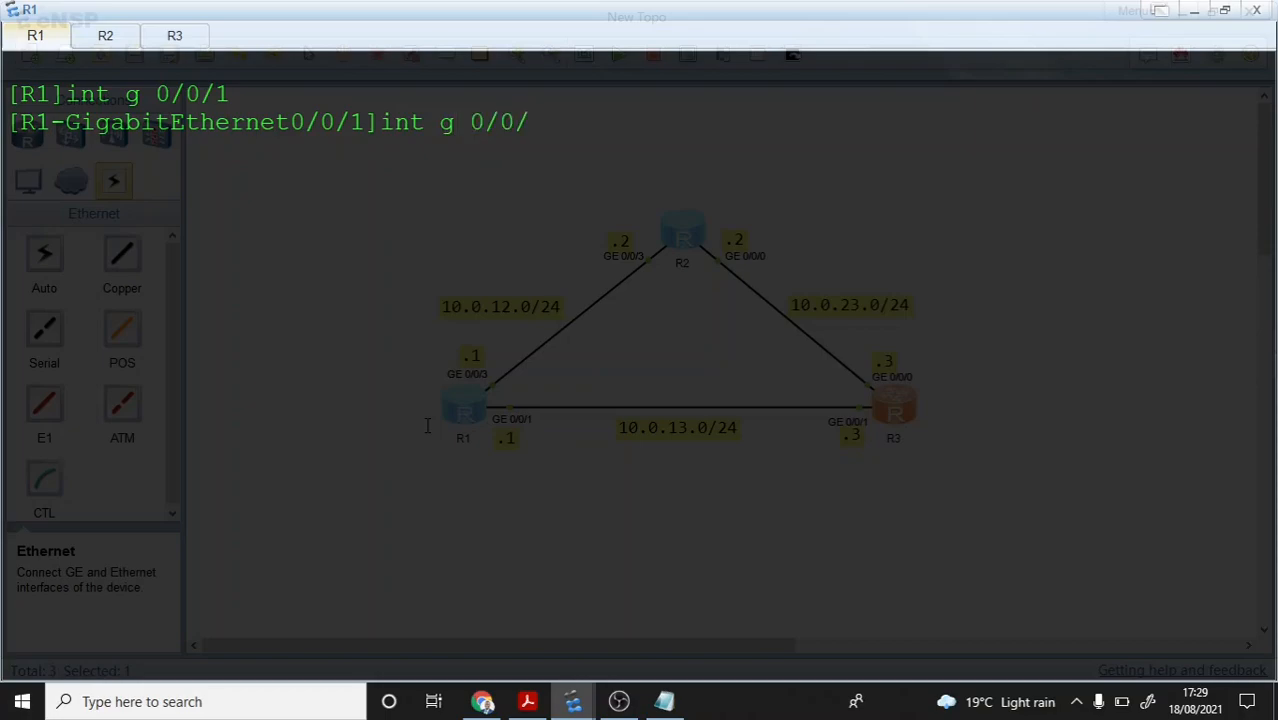
text(3)
key(Return)
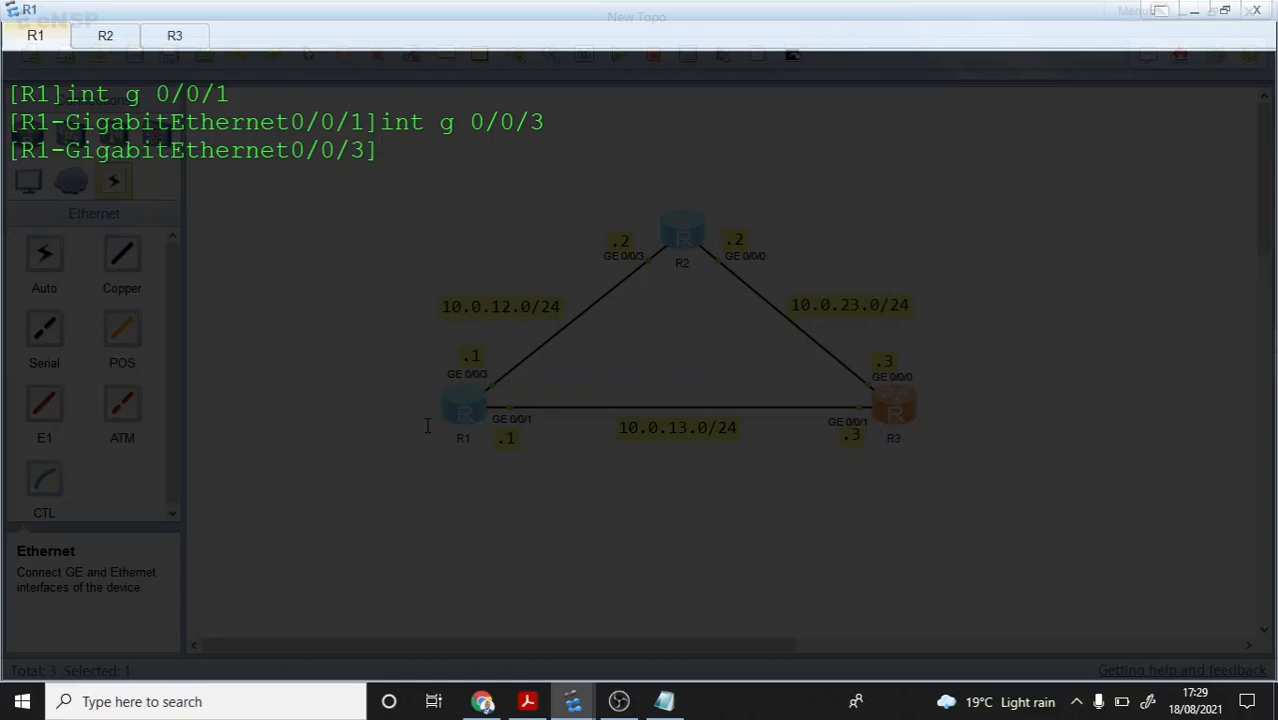
Step: Assign IP address 10.0.13.1 with mask 255.255.255.0 to interface g 0/0/1 on R1
text(int g 0/0/)
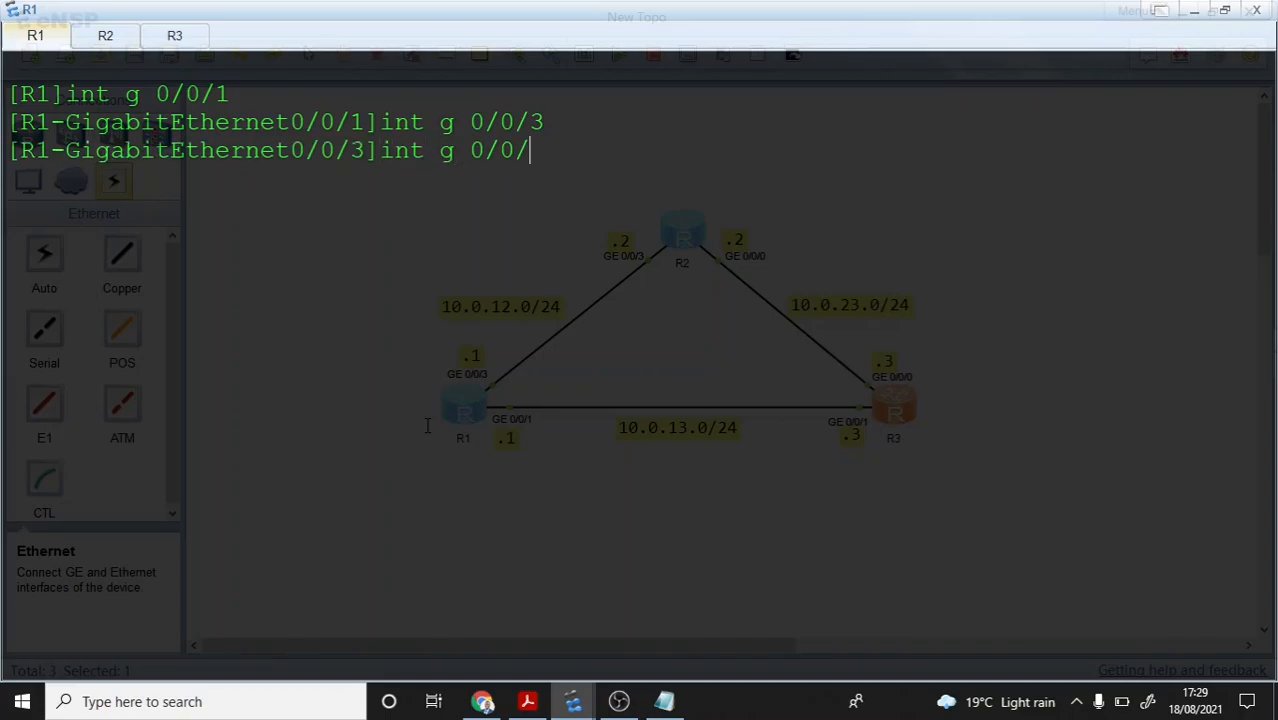
text(1)
key(Return)
text(ip add )
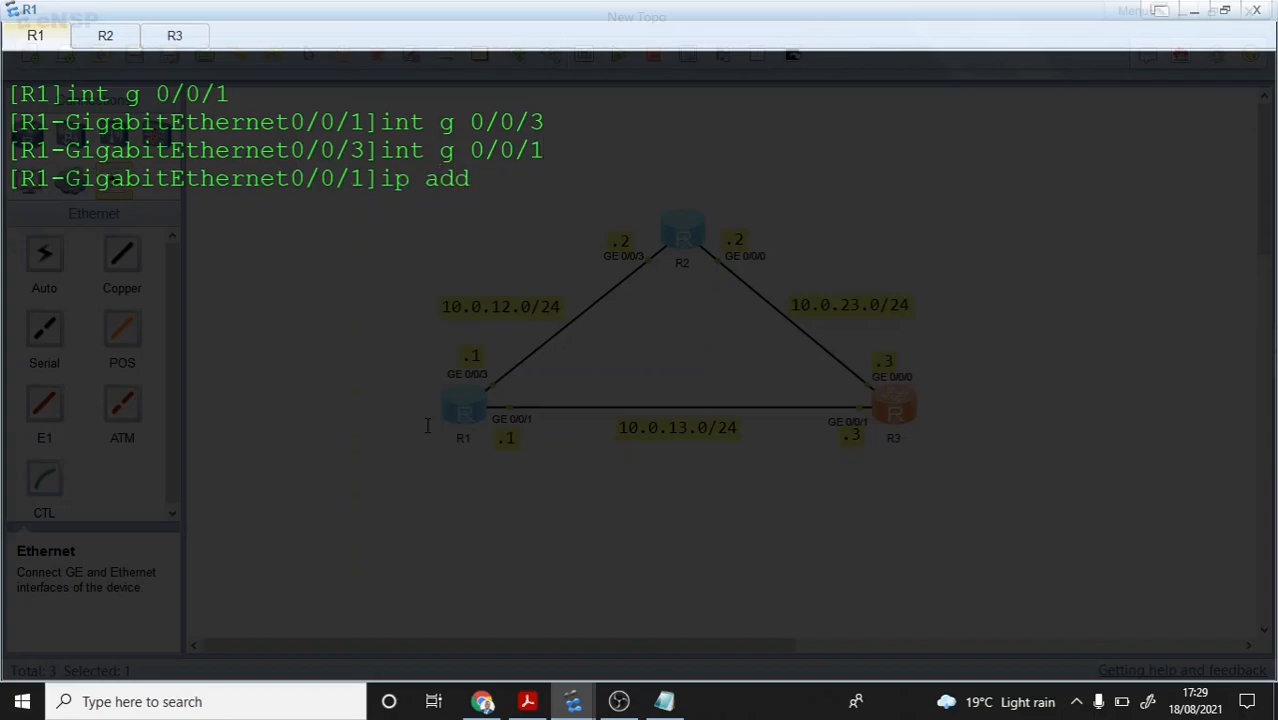
text(10.0.13.1 255)
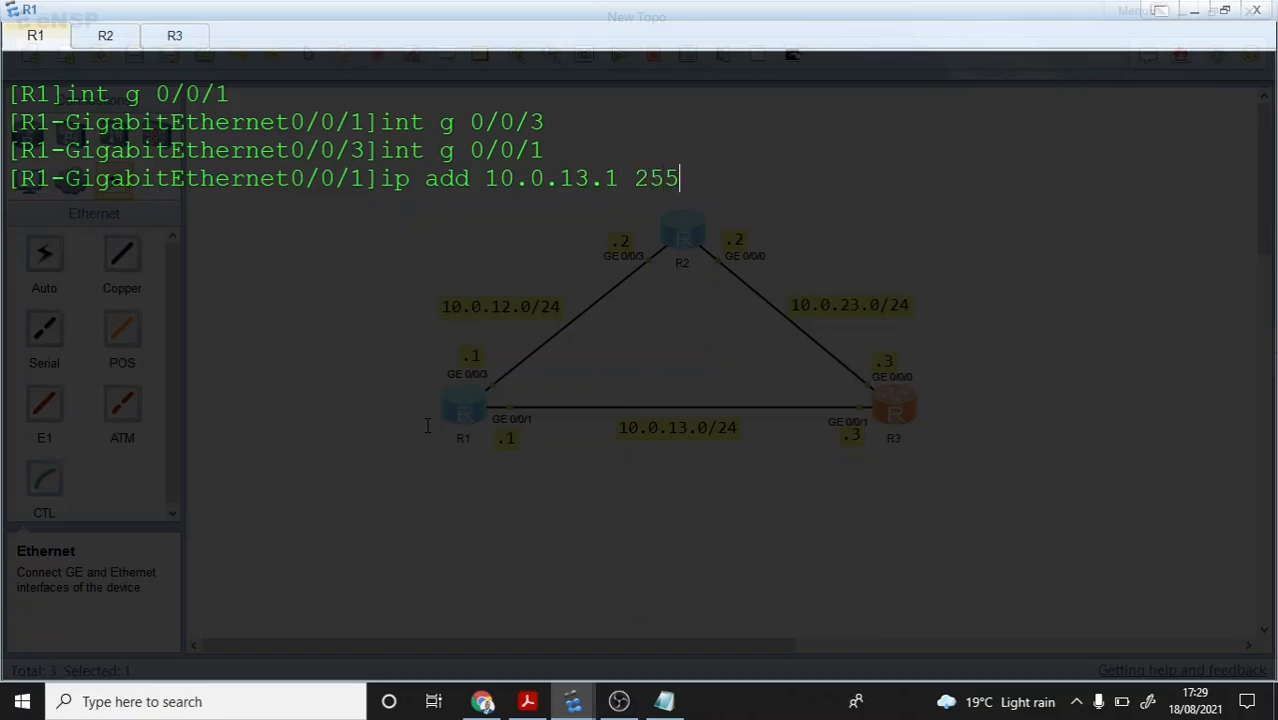
text(.255.255.0)
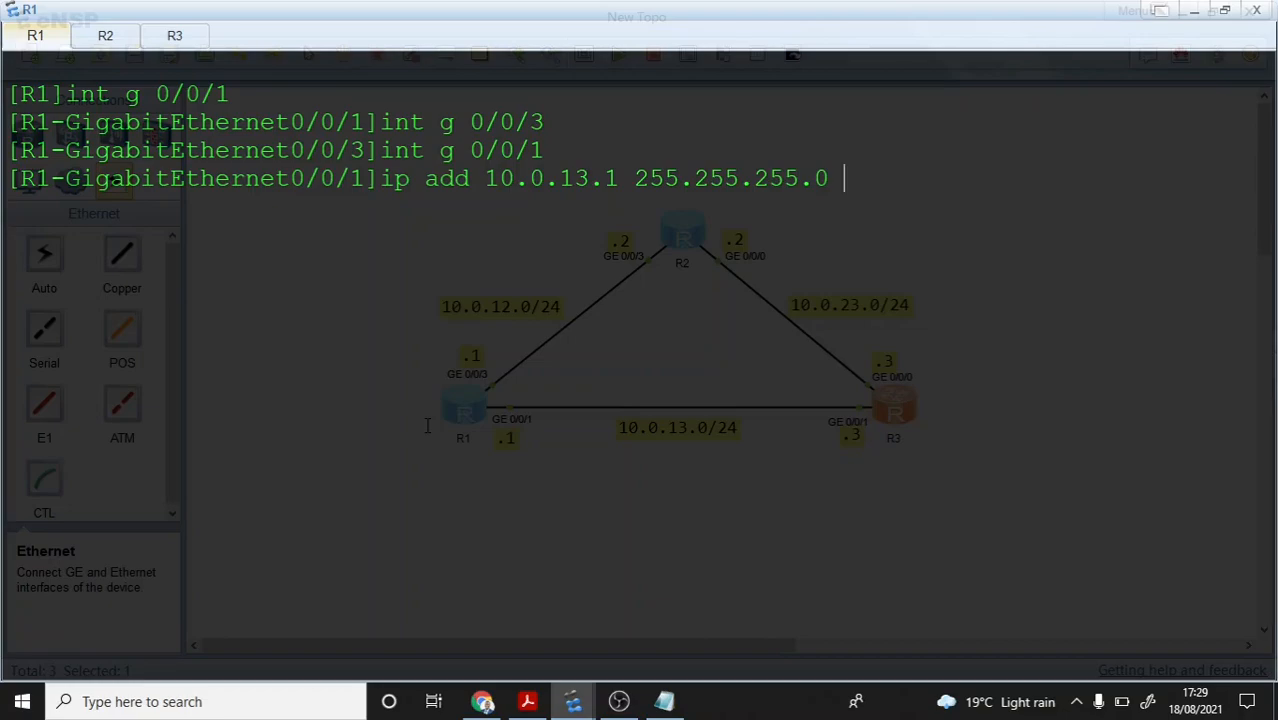
key(Return)
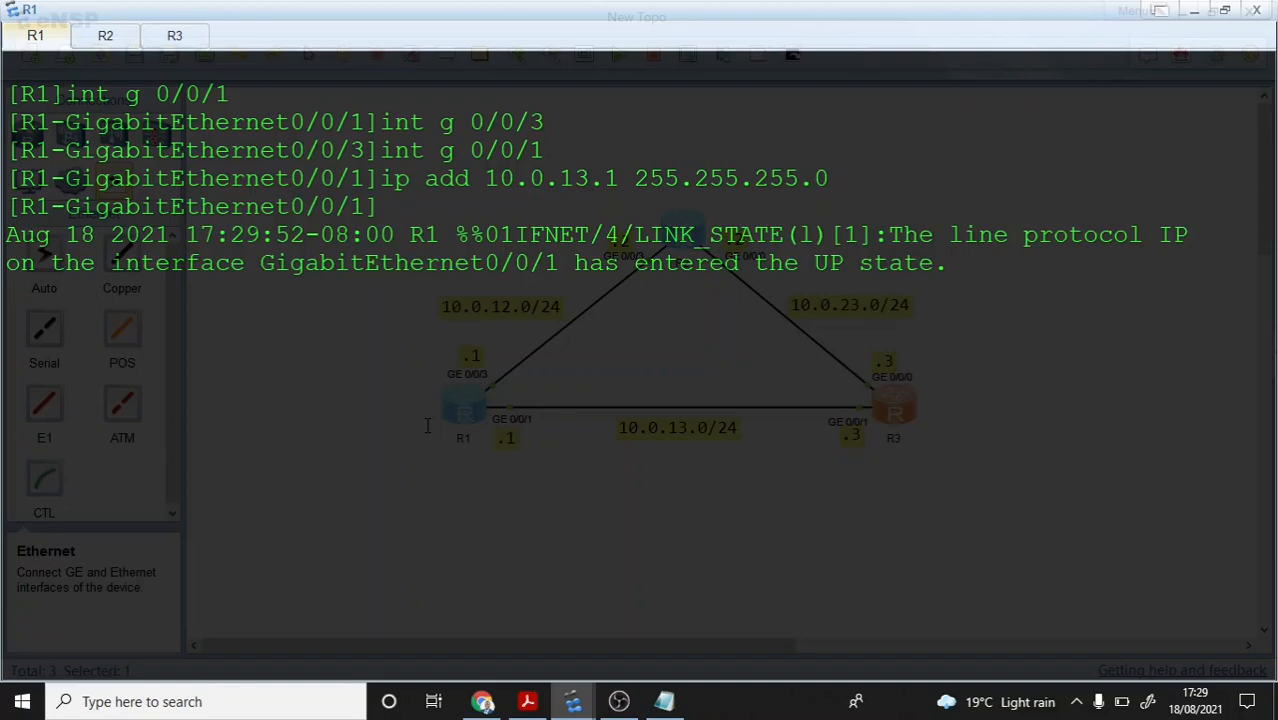
key(Return)
key(Return)
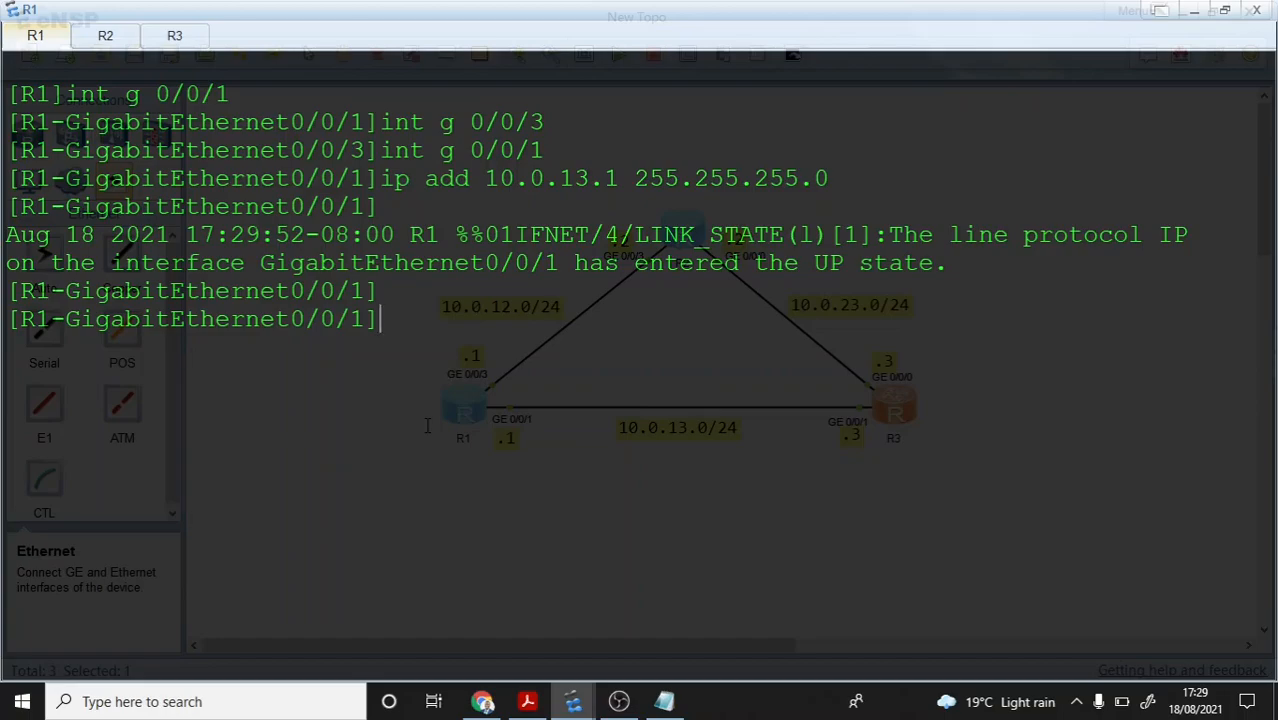
key(Return)
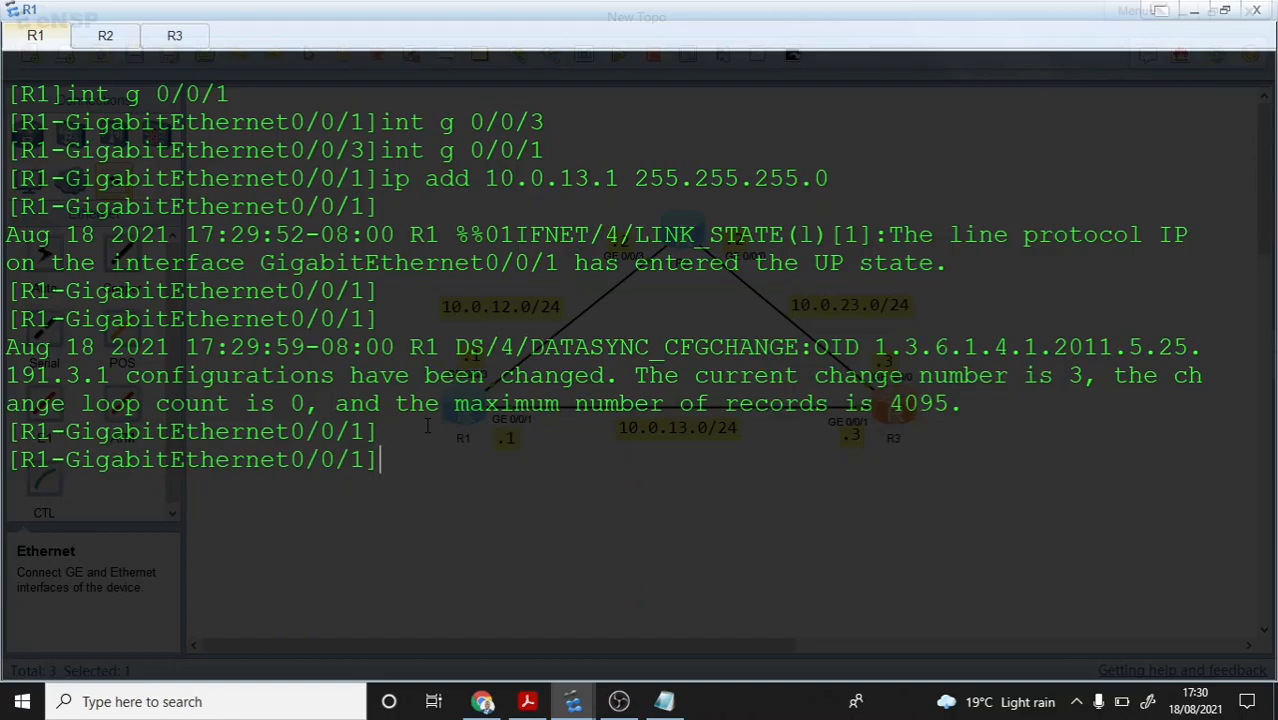
Step: Switch to R2's console, clear its screen and enter system view with "sys"
click(105, 35)
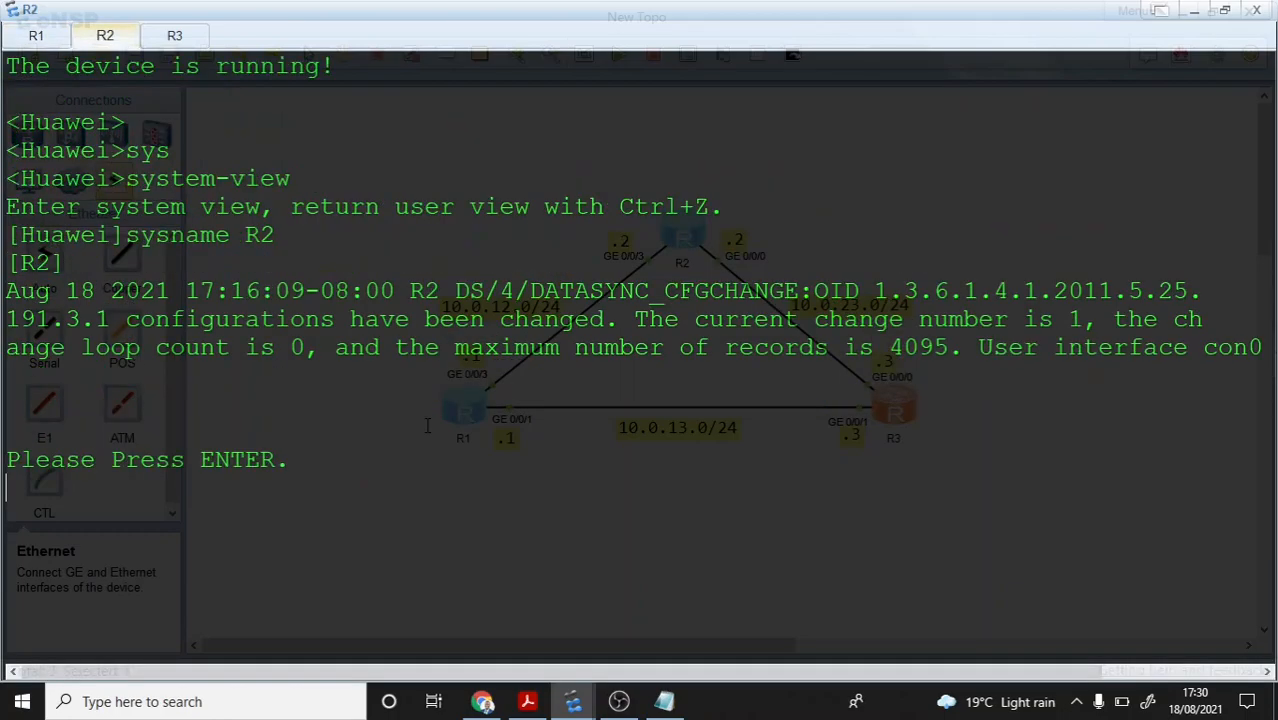
right_click(347, 366)
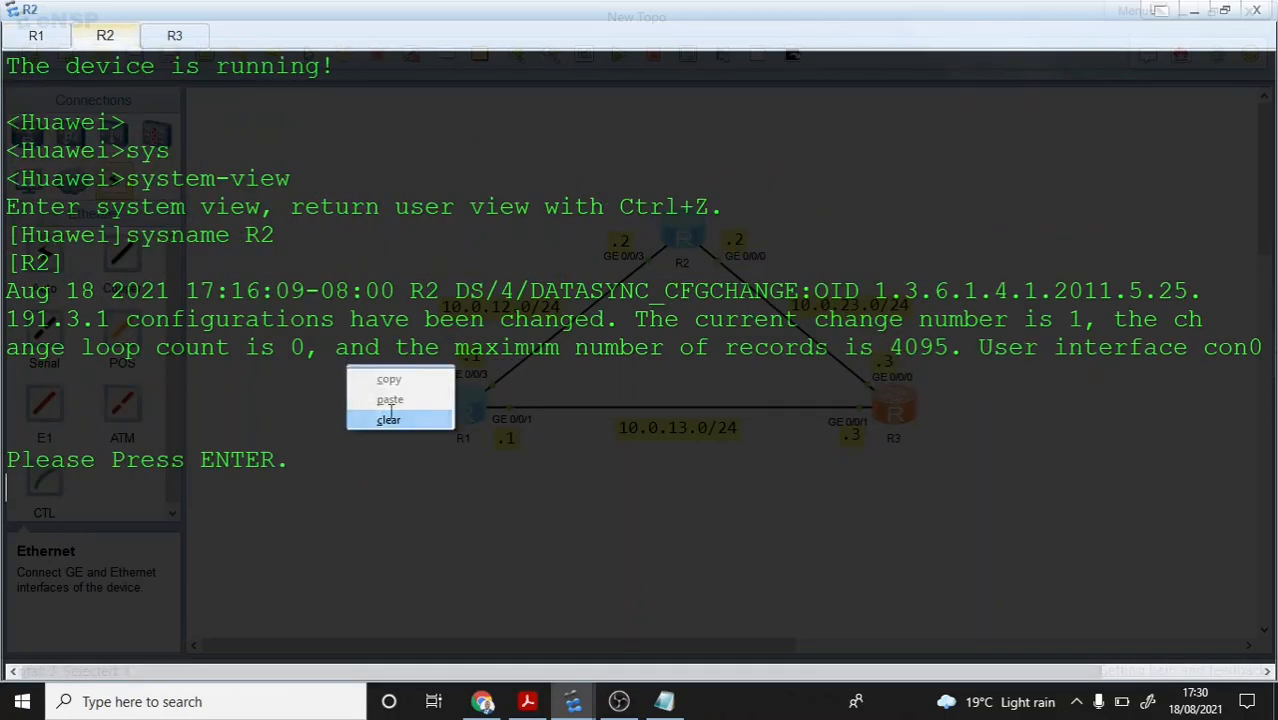
click(389, 420)
key(Return)
text(sys)
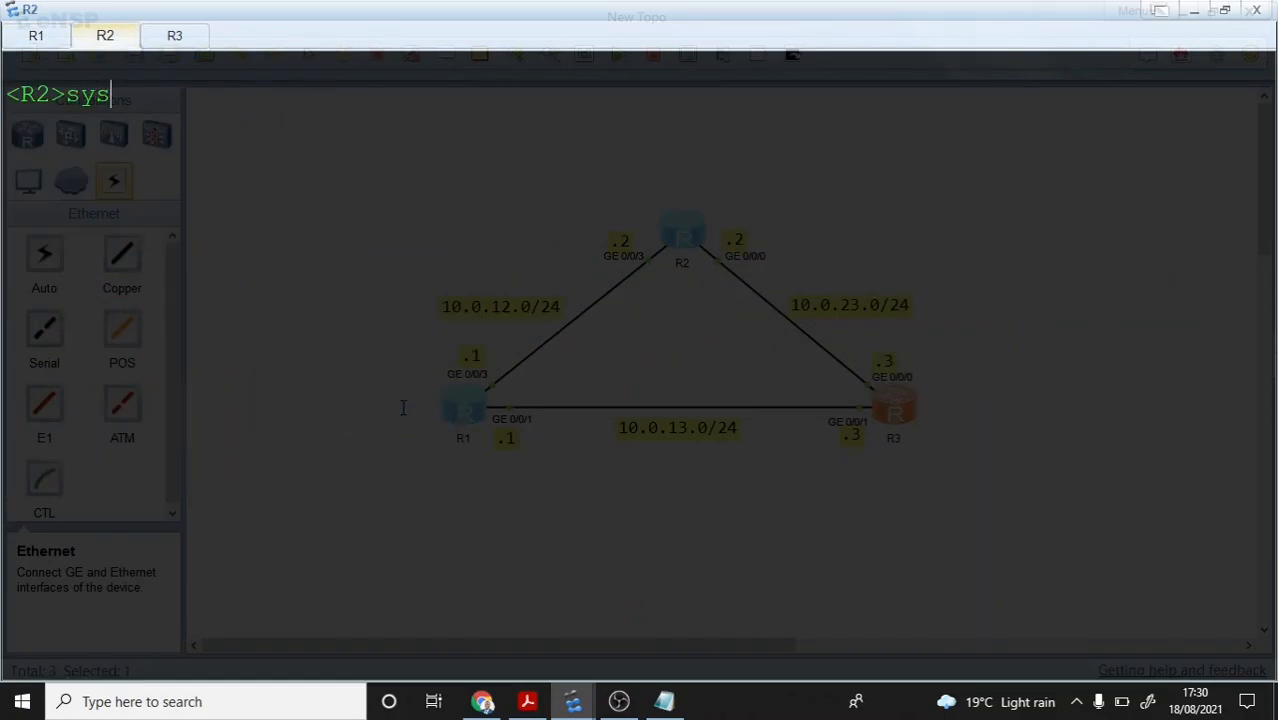
key(Return)
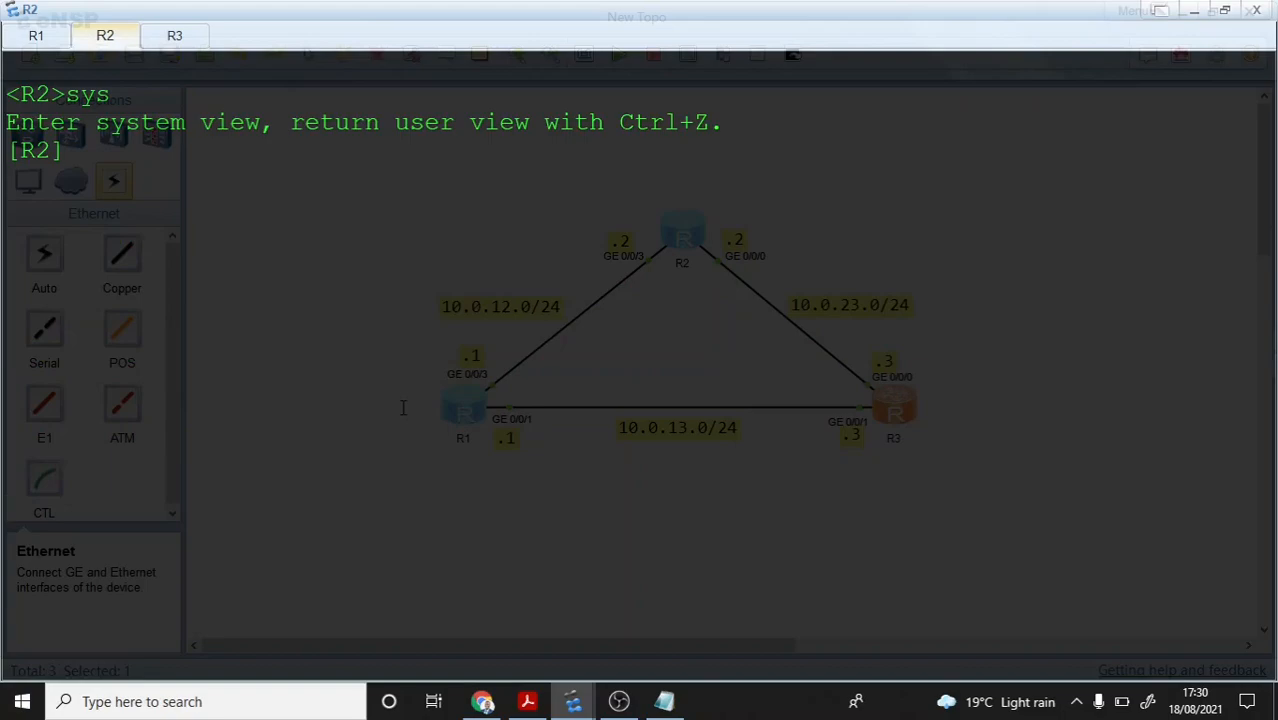
Step: Assign IP address 10.0.12.2 with mask length 24 to interface g 0/0/3 on R2
text(int g 0/0/3)
key(Return)
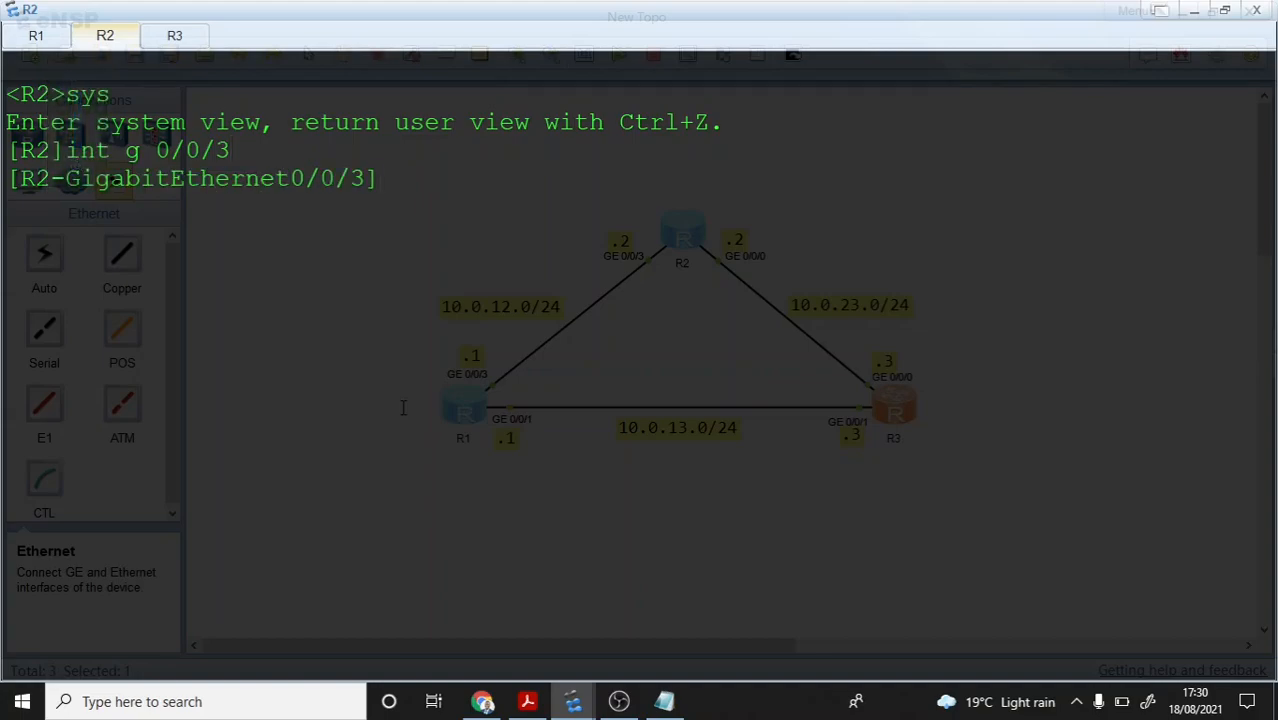
text(ip add 10)
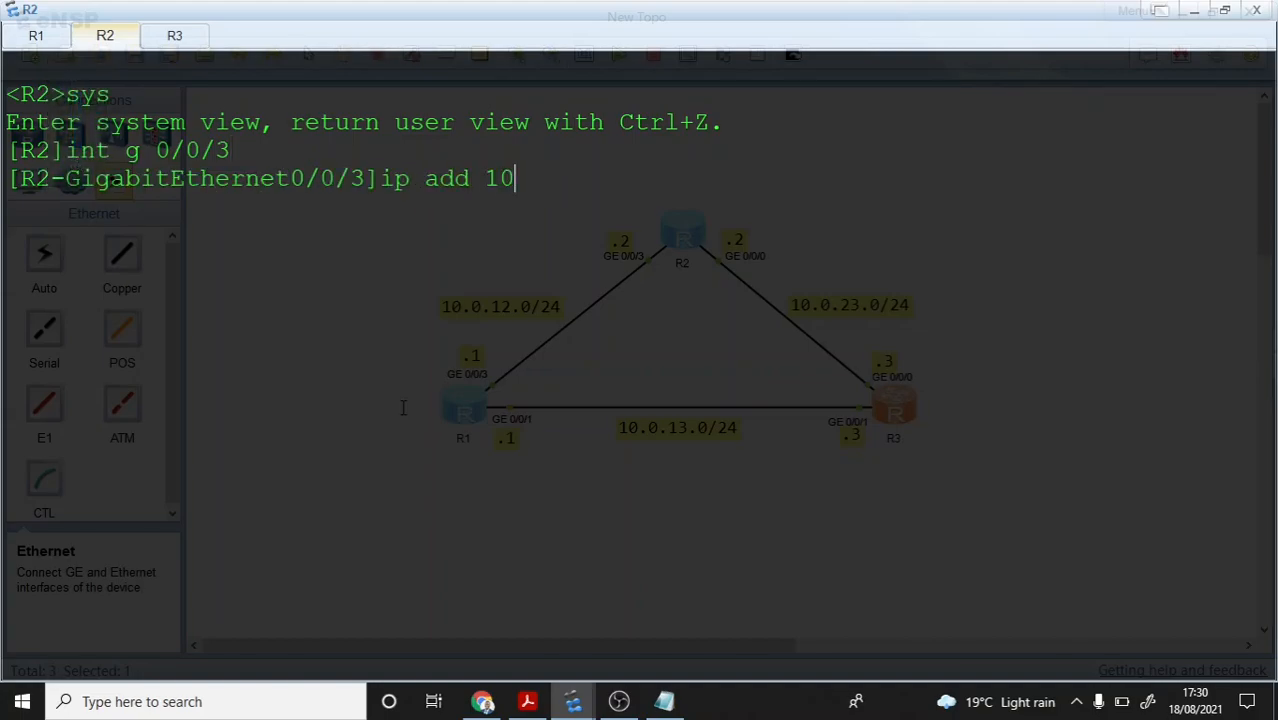
text(.0.12.2 245)
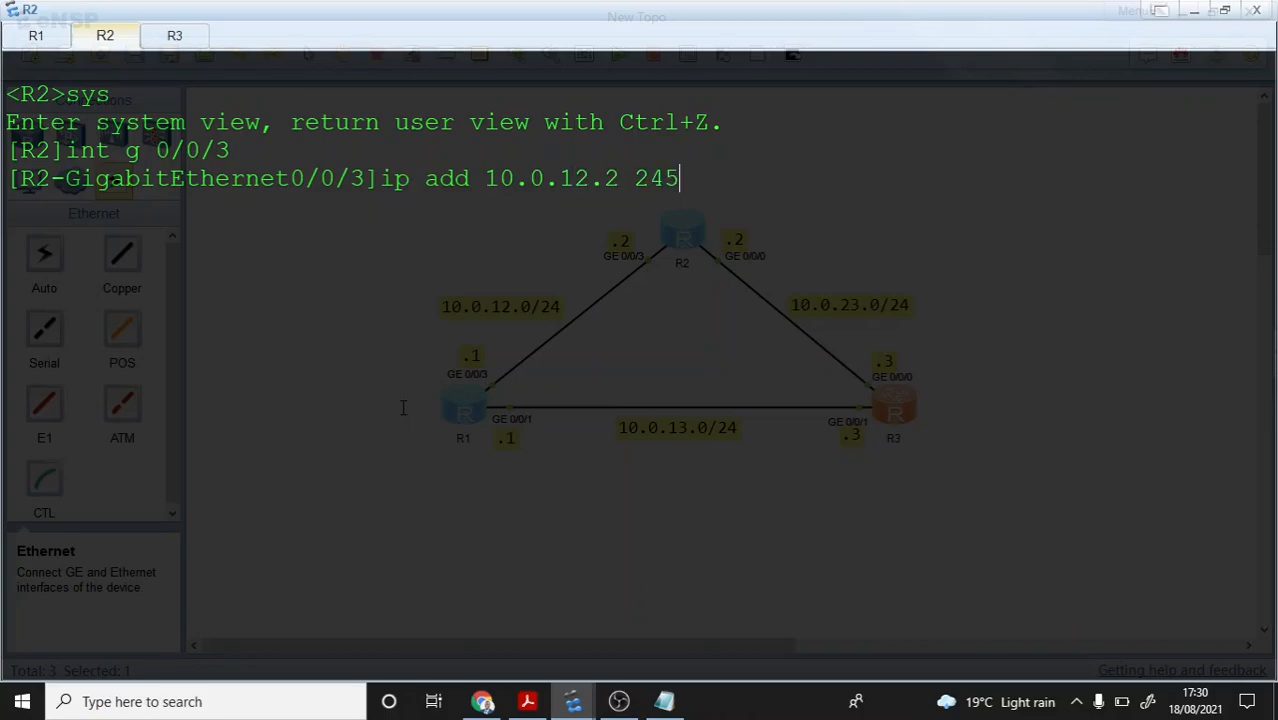
key(BackSpace)
key(Return)
key(Return)
key(Return)
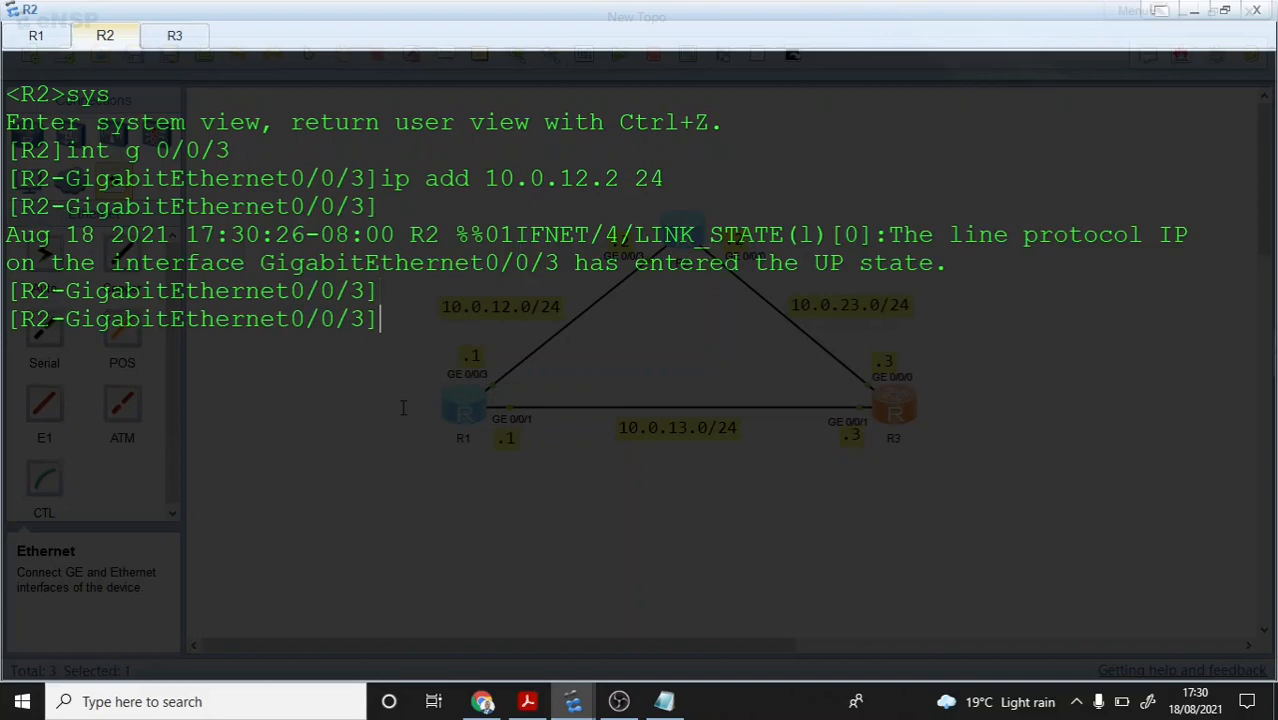
Step: Assign IP address 10.0.23.2 with mask length 24 to interface g 0/0/0 on R2
text(int g0/0/0)
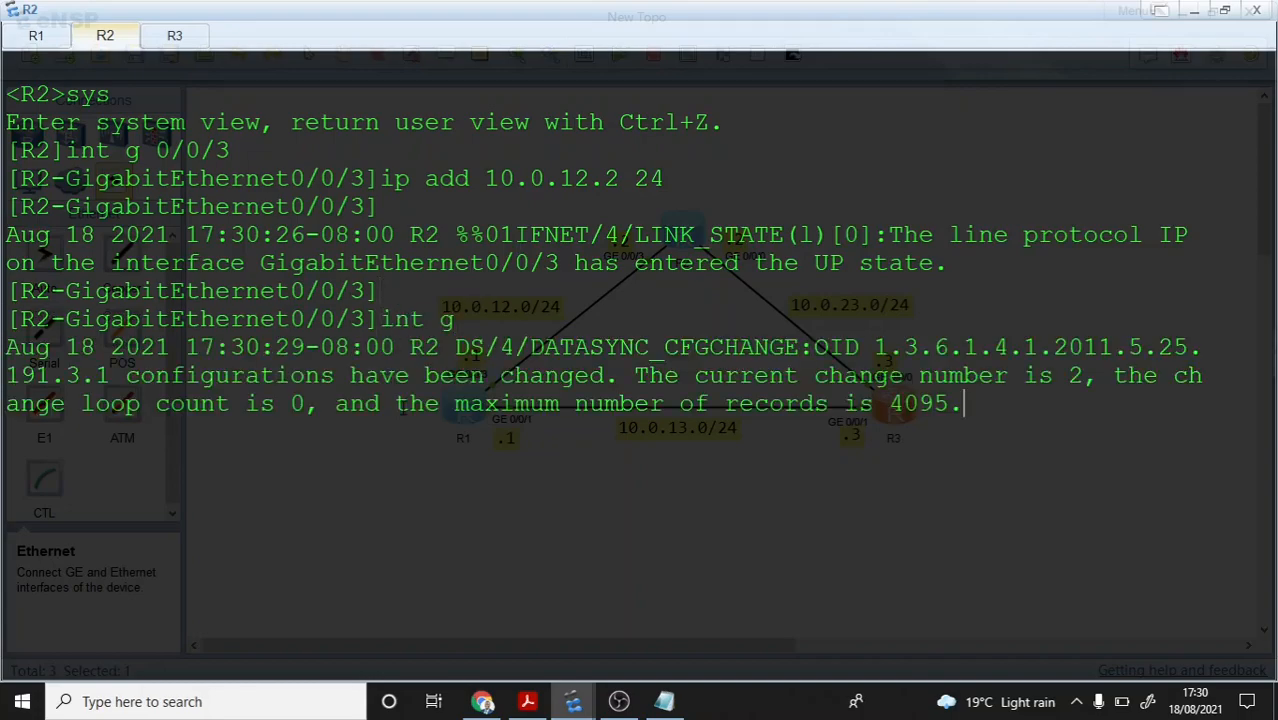
key(Return)
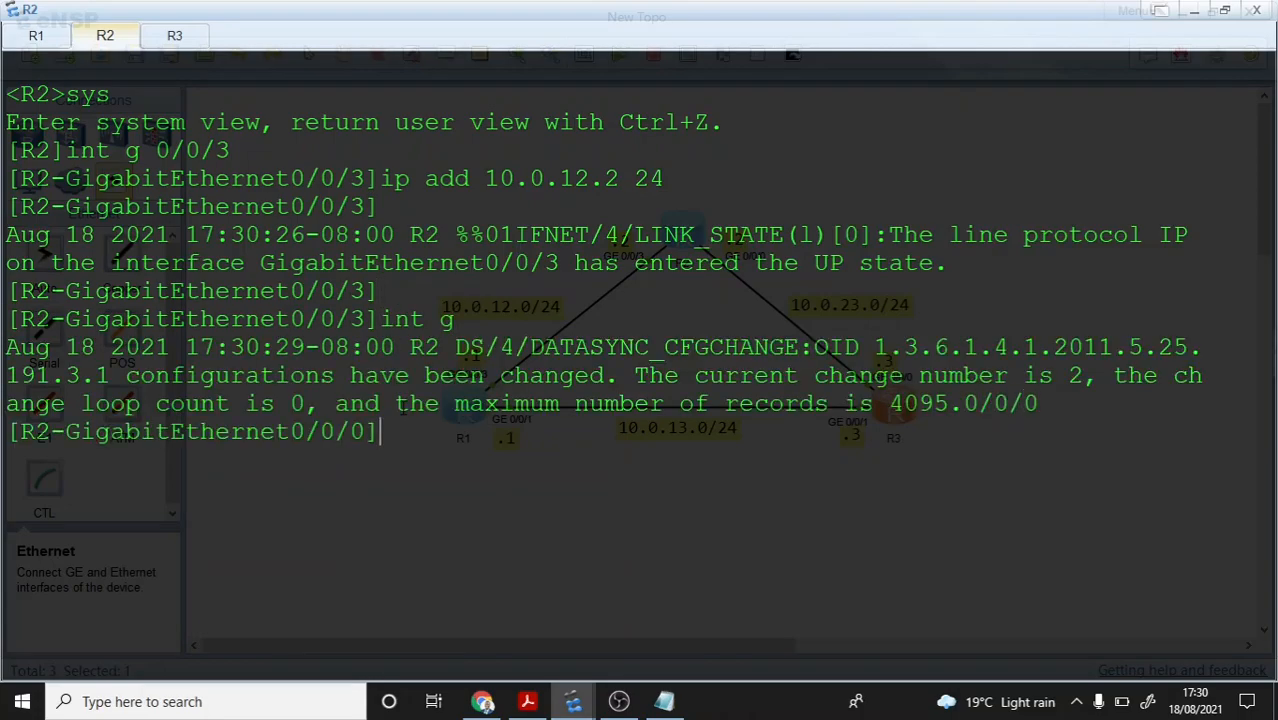
text(ip addre 10.0.)
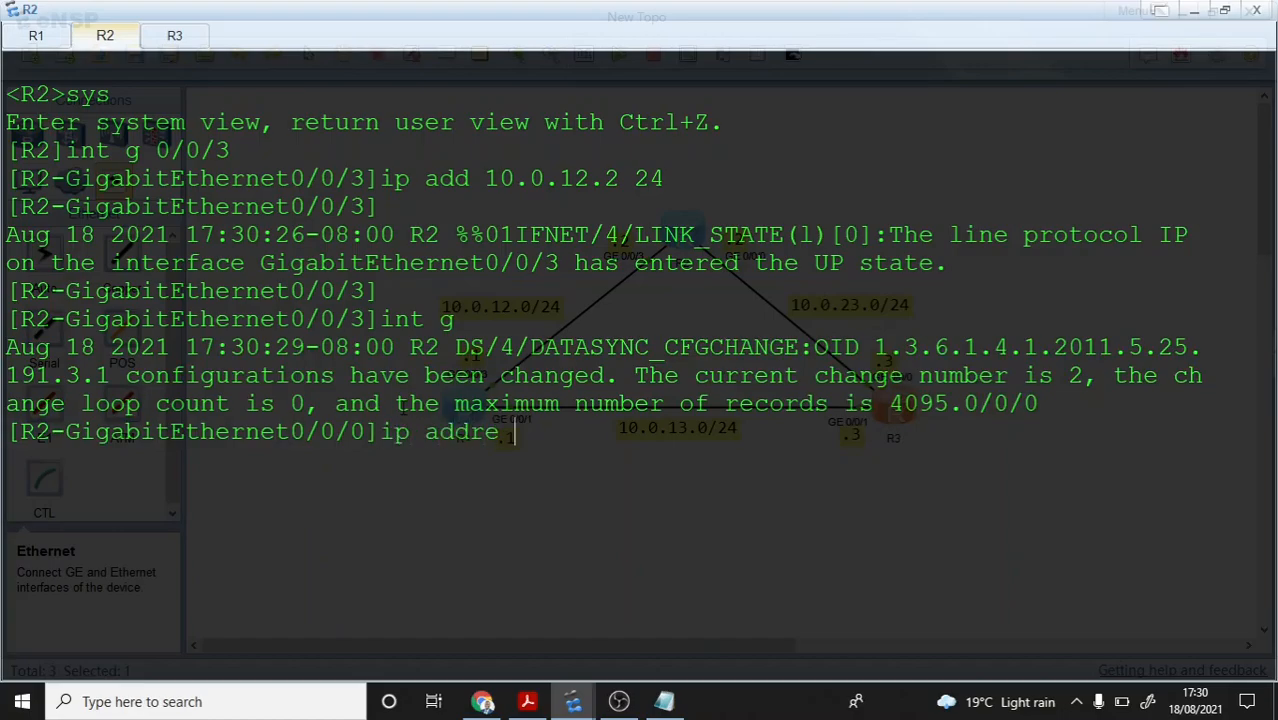
text(23.2 24)
key(Return)
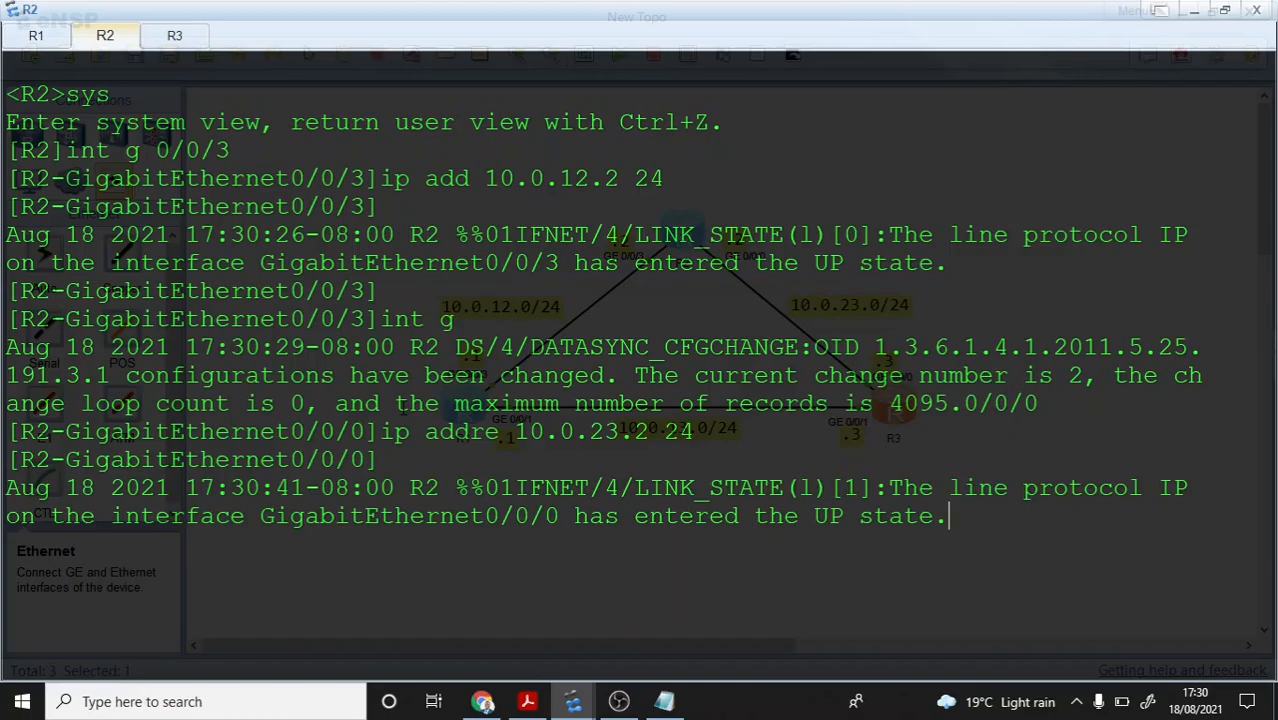
Step: Switch to R3's console, clear its screen and enter system view with "sys"
click(174, 35)
right_click(403, 408)
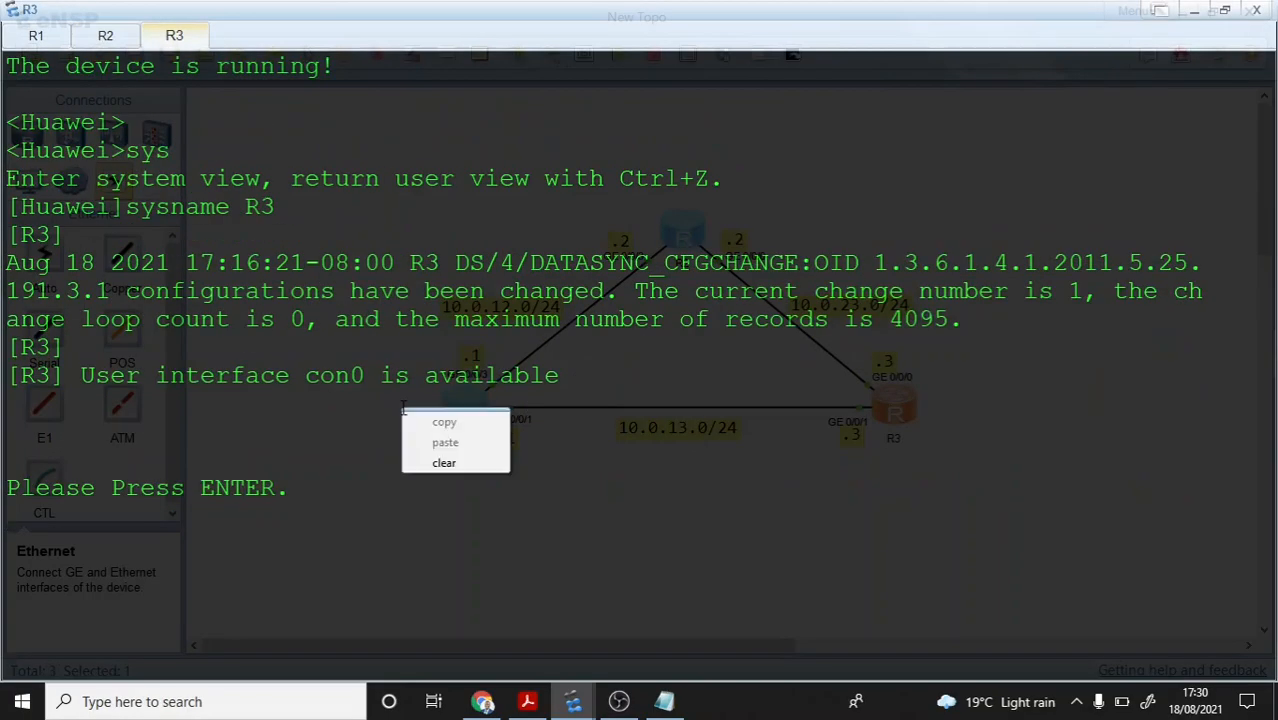
click(442, 460)
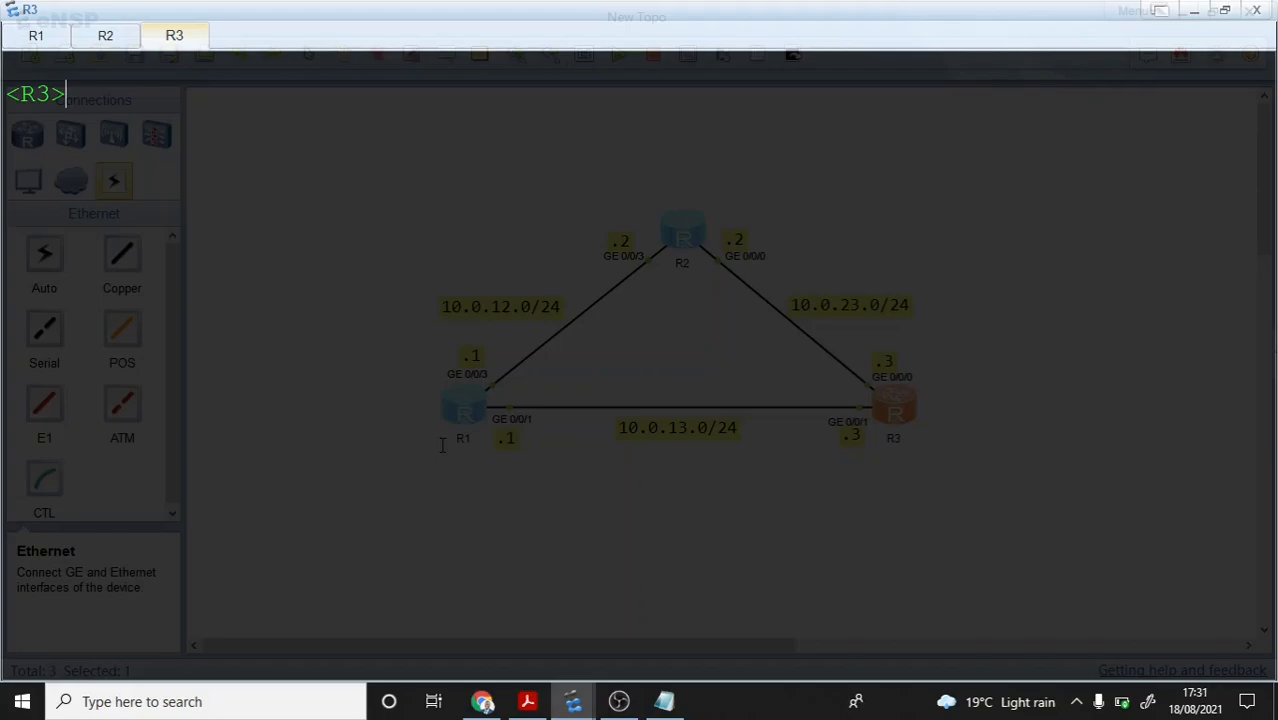
text(sys)
key(Return)
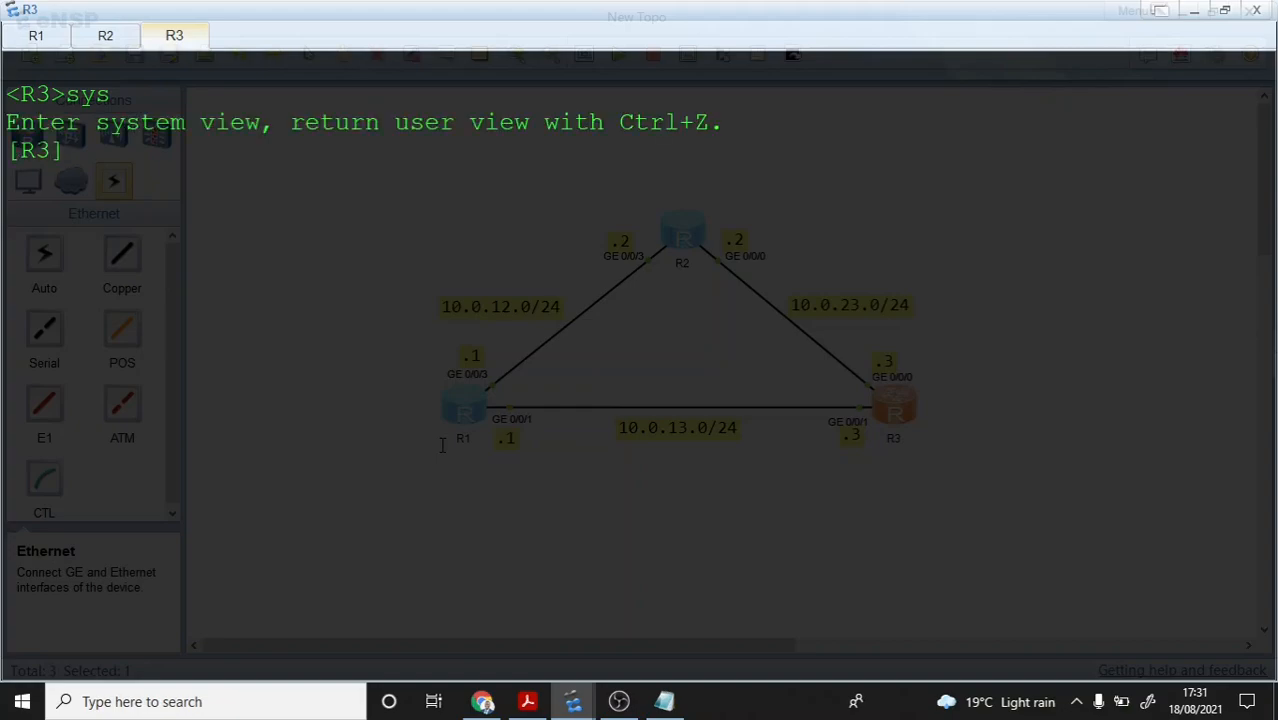
Step: Assign IP address 10.0.23.3 with mask length 24 to interface g0/0/0 on R3
text(int g0/0/0)
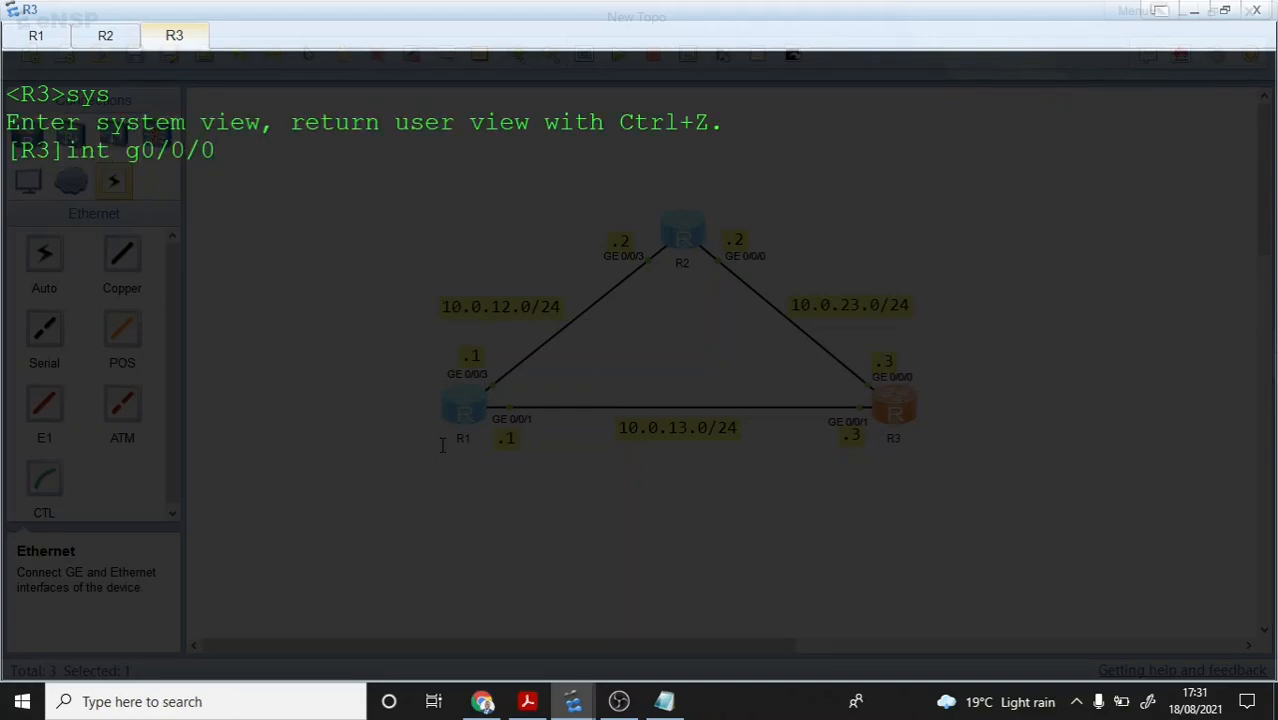
key(Return)
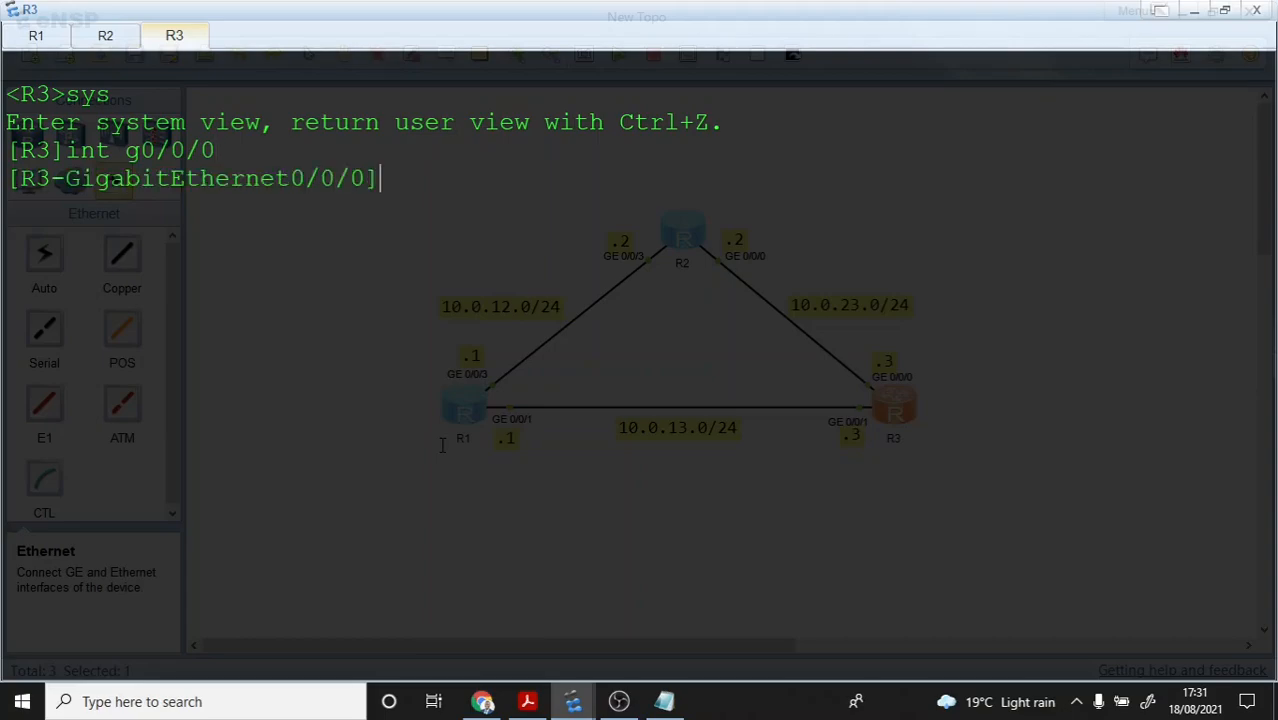
text(ip add )
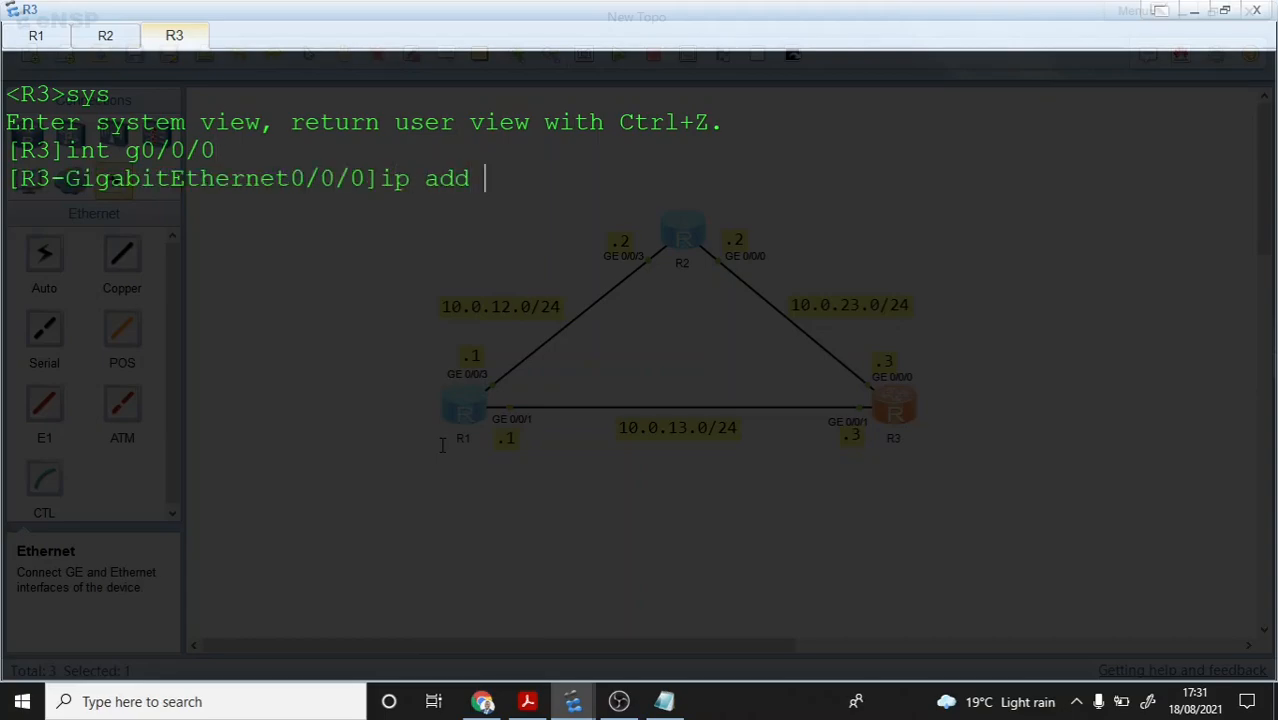
text(10.0.23.3 24)
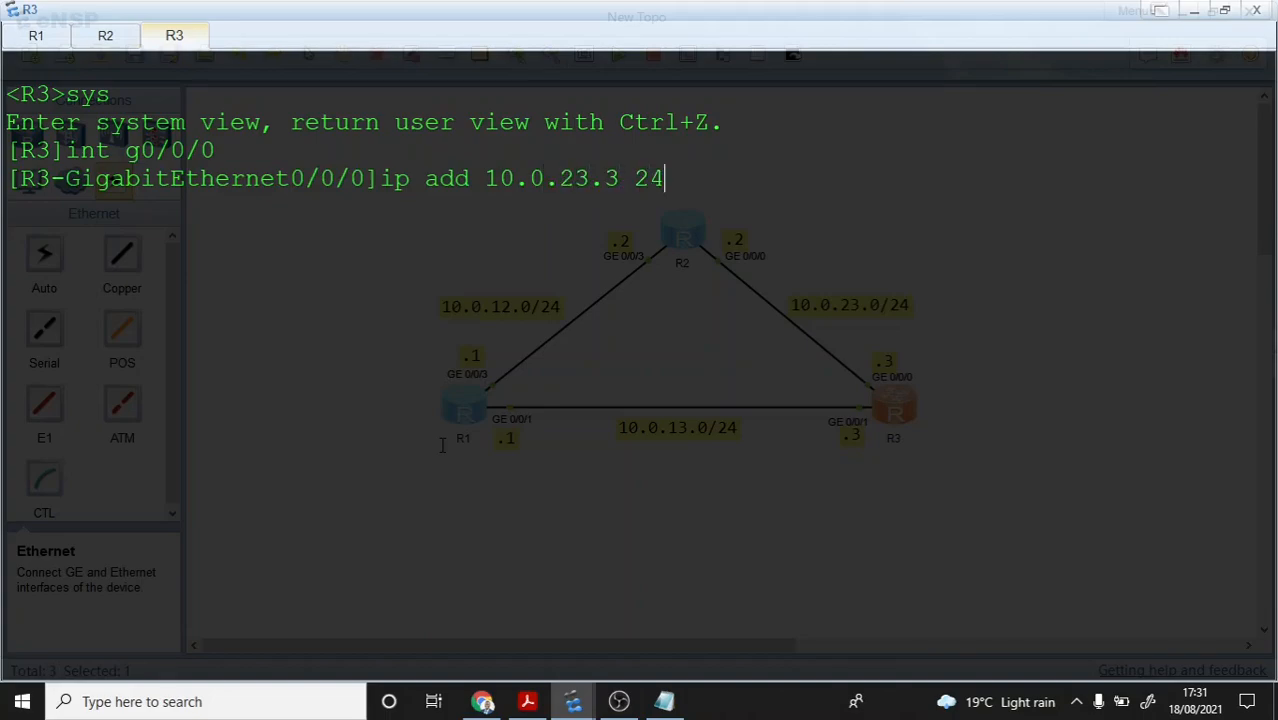
key(Return)
key(Return)
key(Return)
text(int)
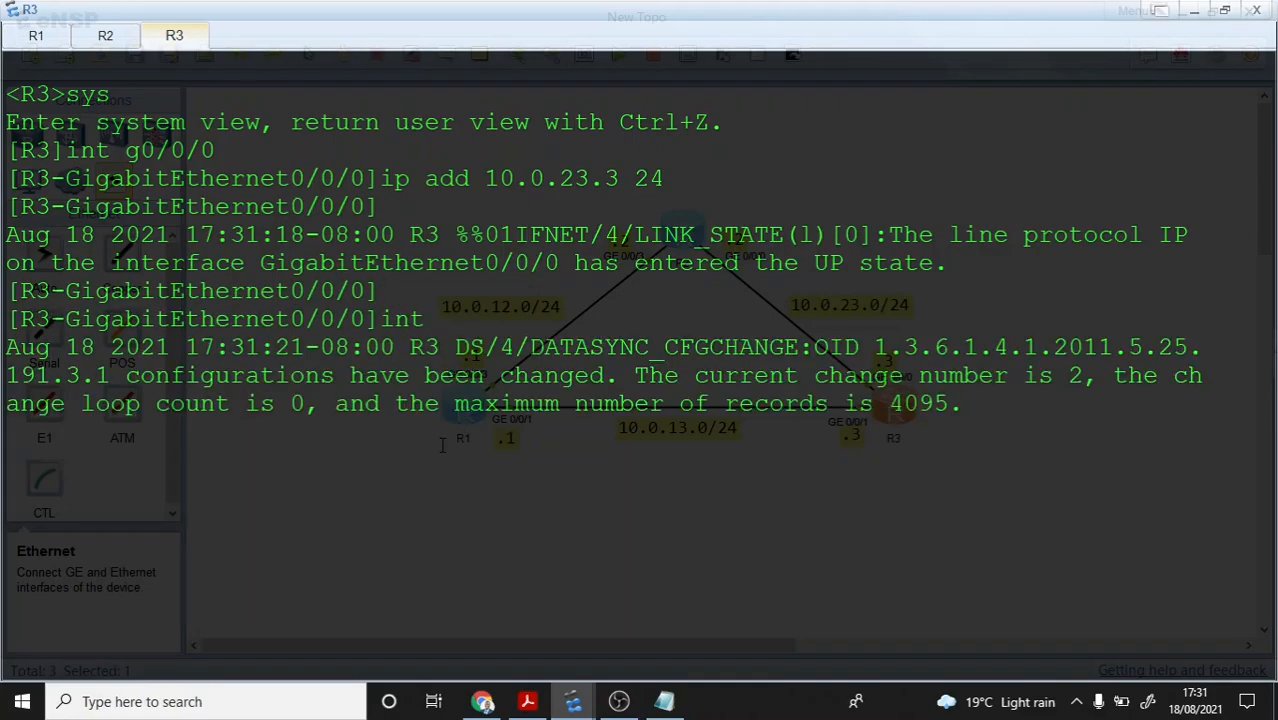
key(Return)
key(Return)
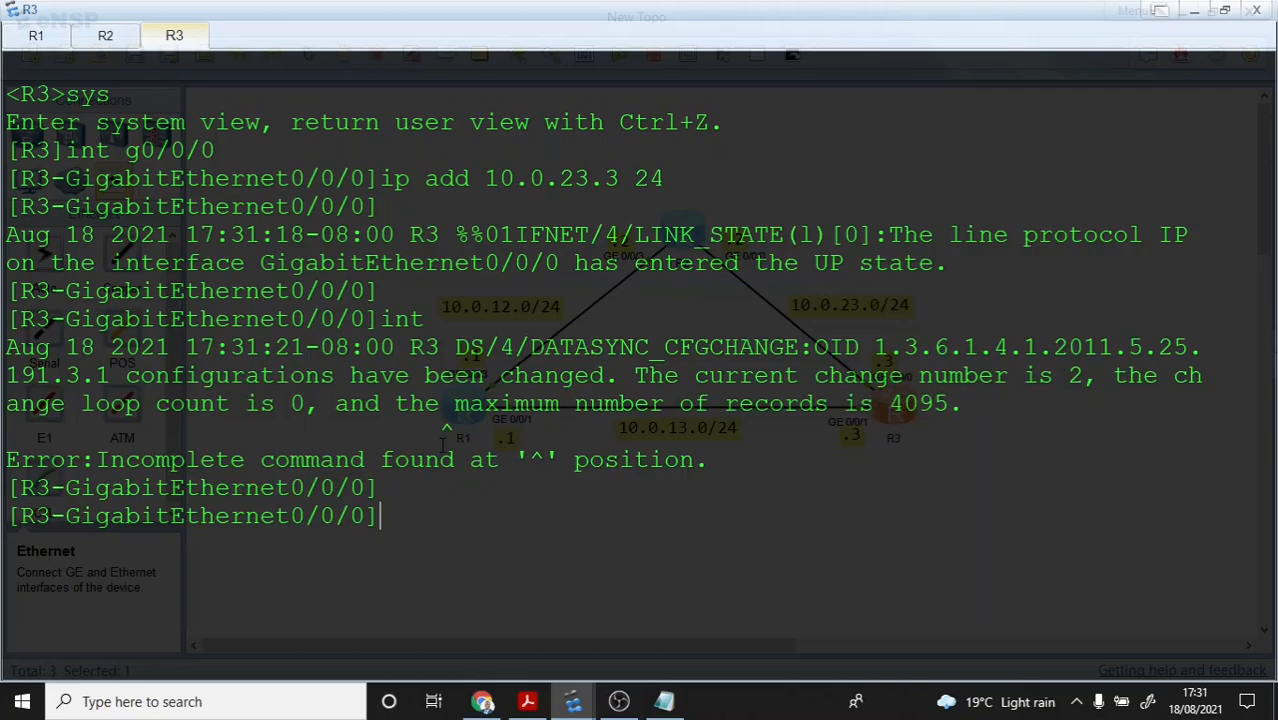
key(Return)
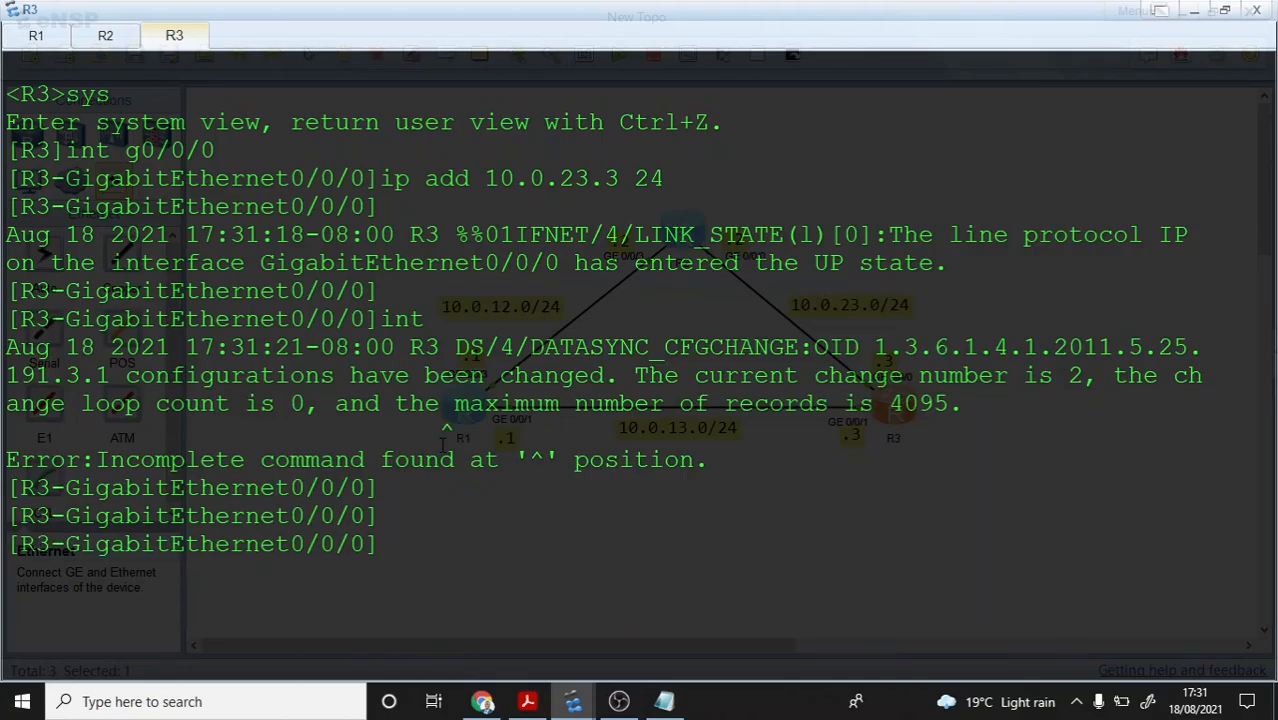
Step: Enter interface g0/0/1 on R3, clearing the console screen, and assign it IP address 10.0.13.3 with mask length 24
text(int g0/0/1)
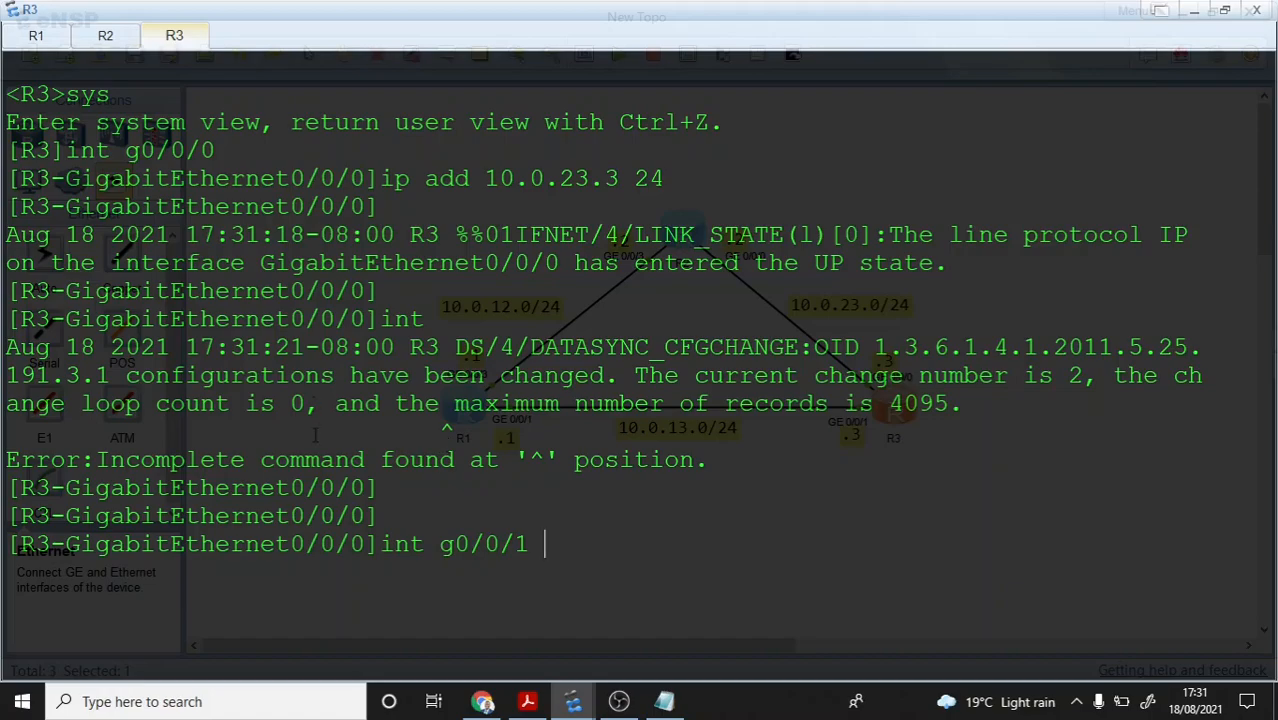
right_click(612, 460)
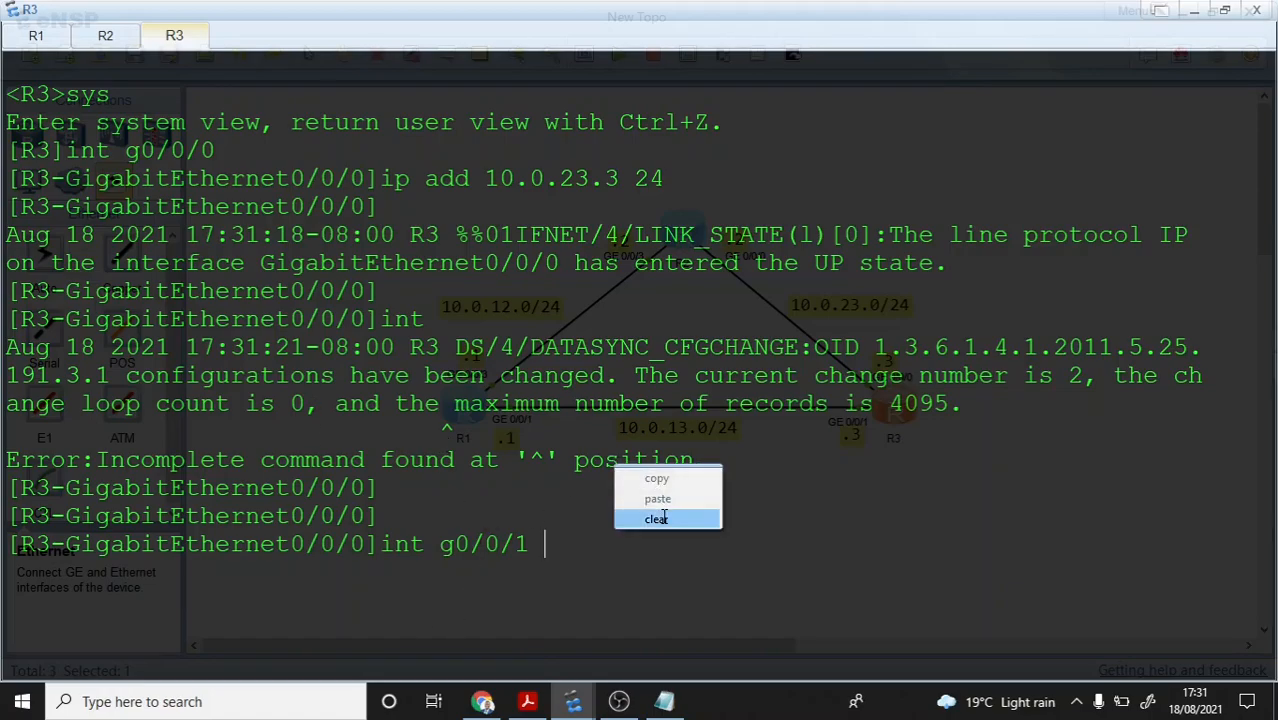
click(662, 514)
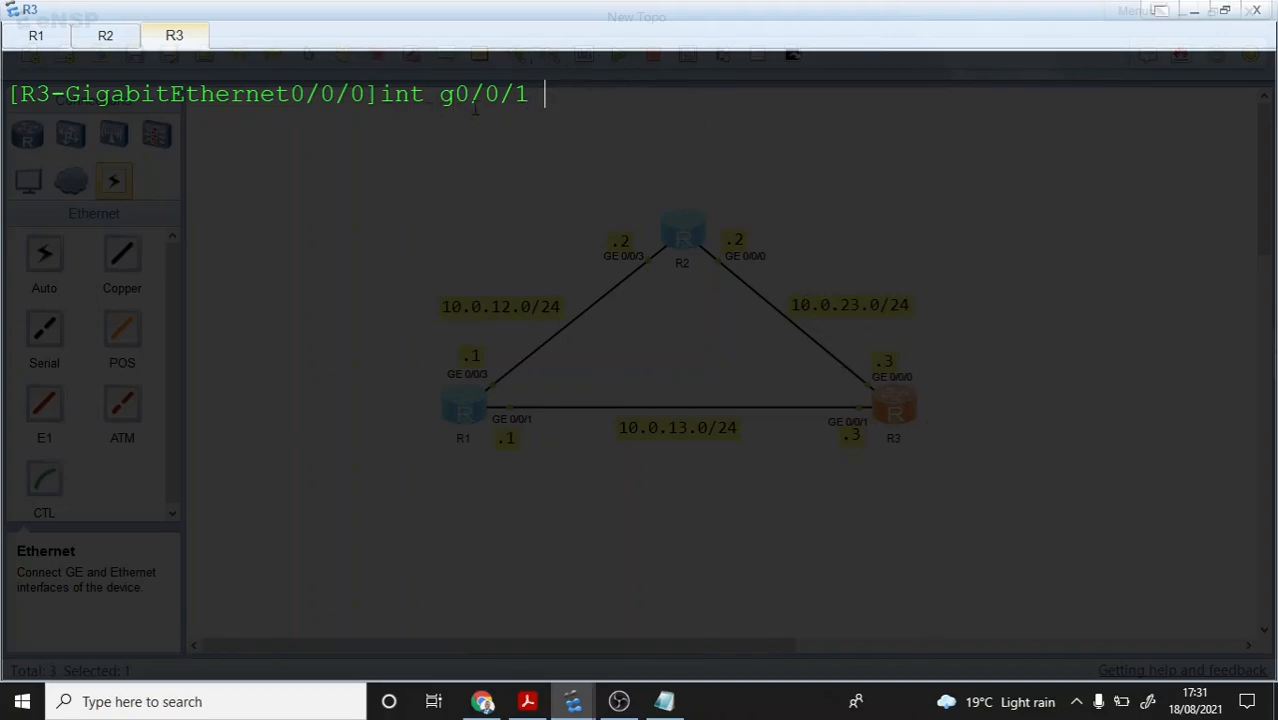
key(Return)
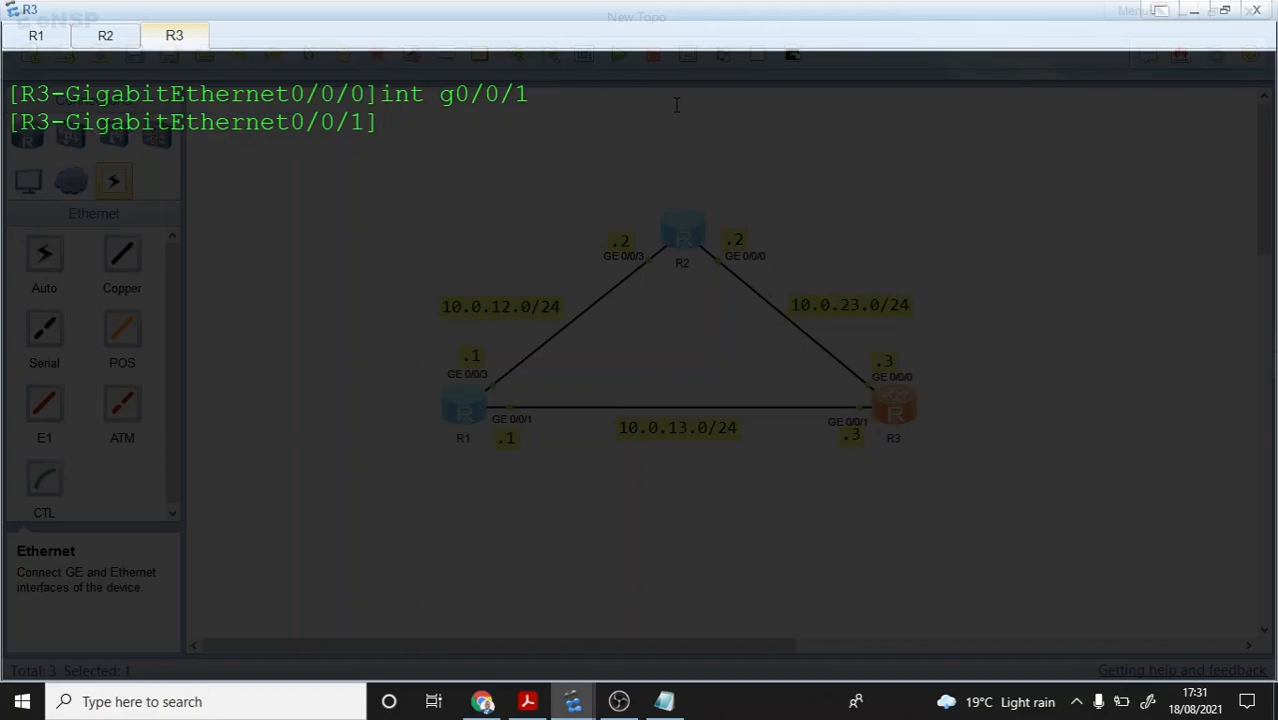
text(ip add 10.0)
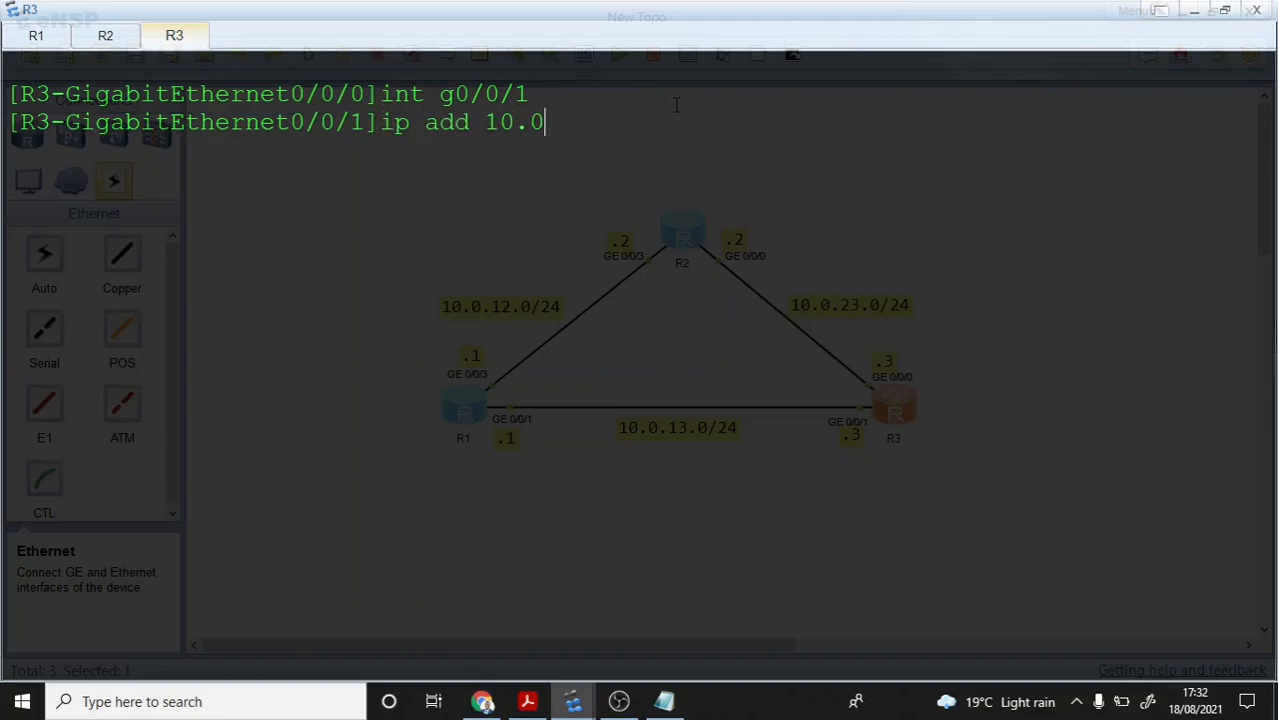
text(.13.3 24)
key(Return)
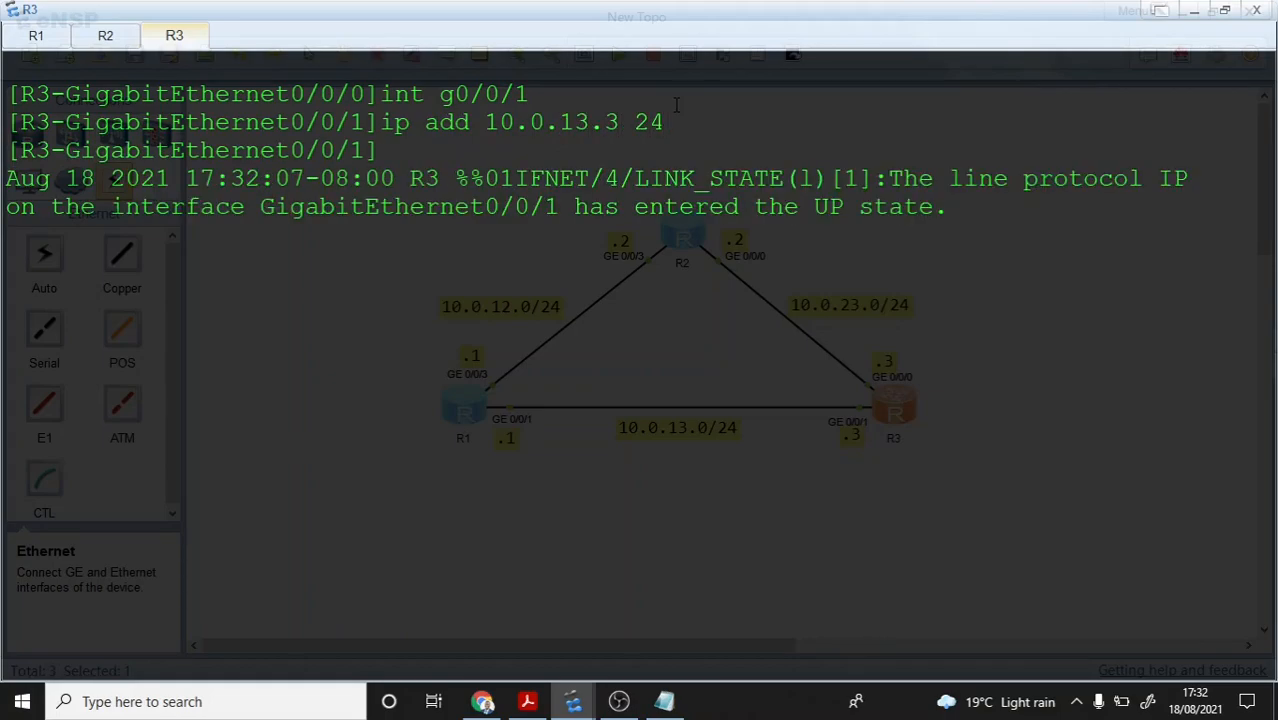
Step: Leave the g0/0/1 interface view on R3 with "q" and clear the console screen
key(Return)
key(Return)
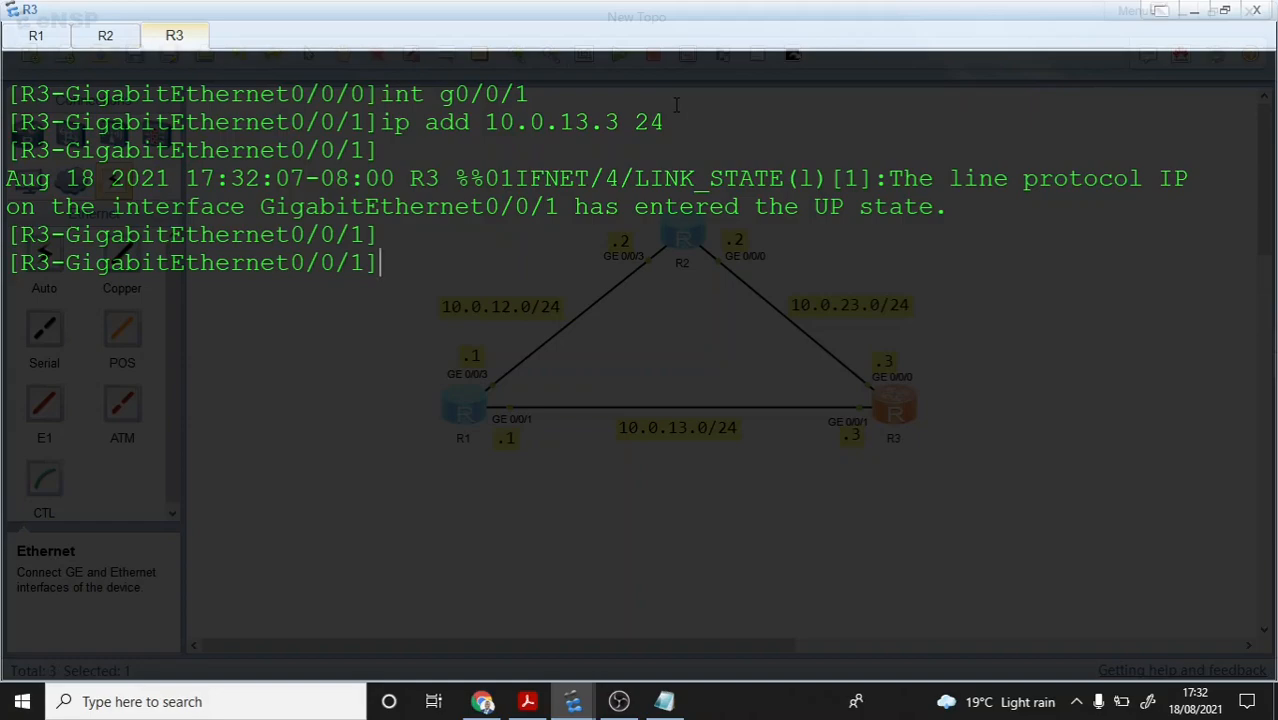
text(q)
key(Return)
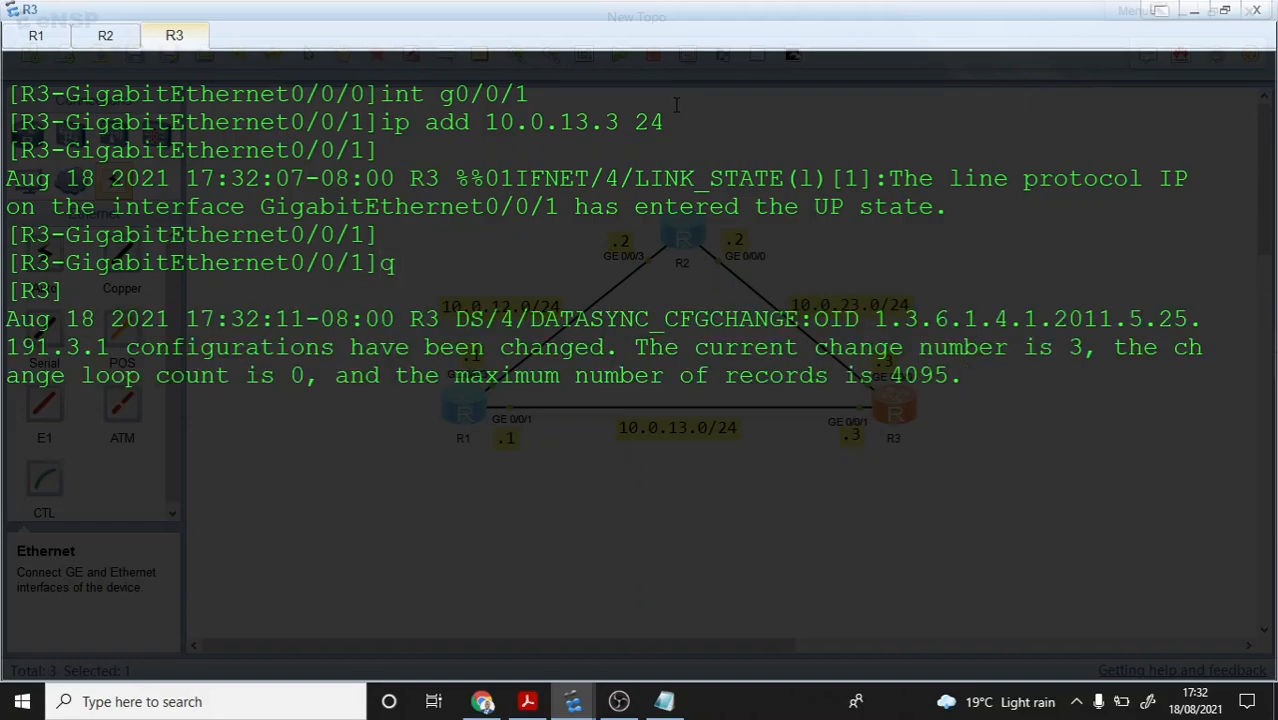
key(Return)
key(Return)
key(Return)
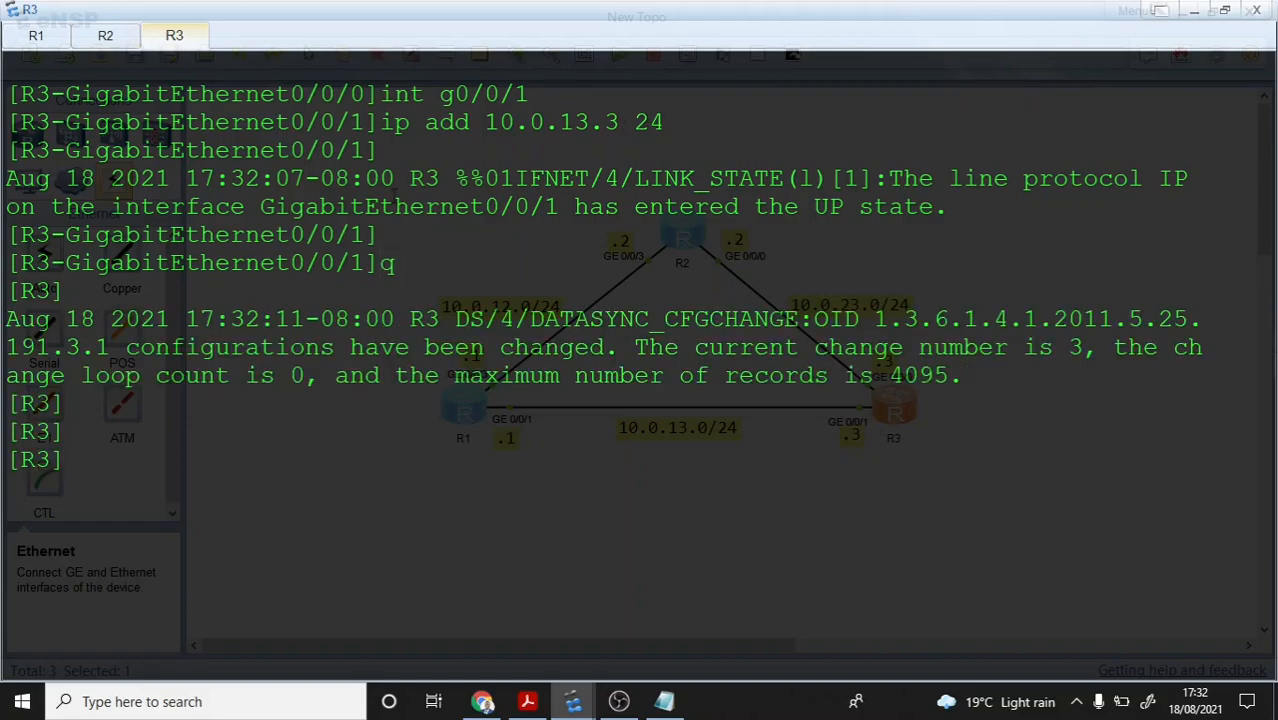
right_click(251, 292)
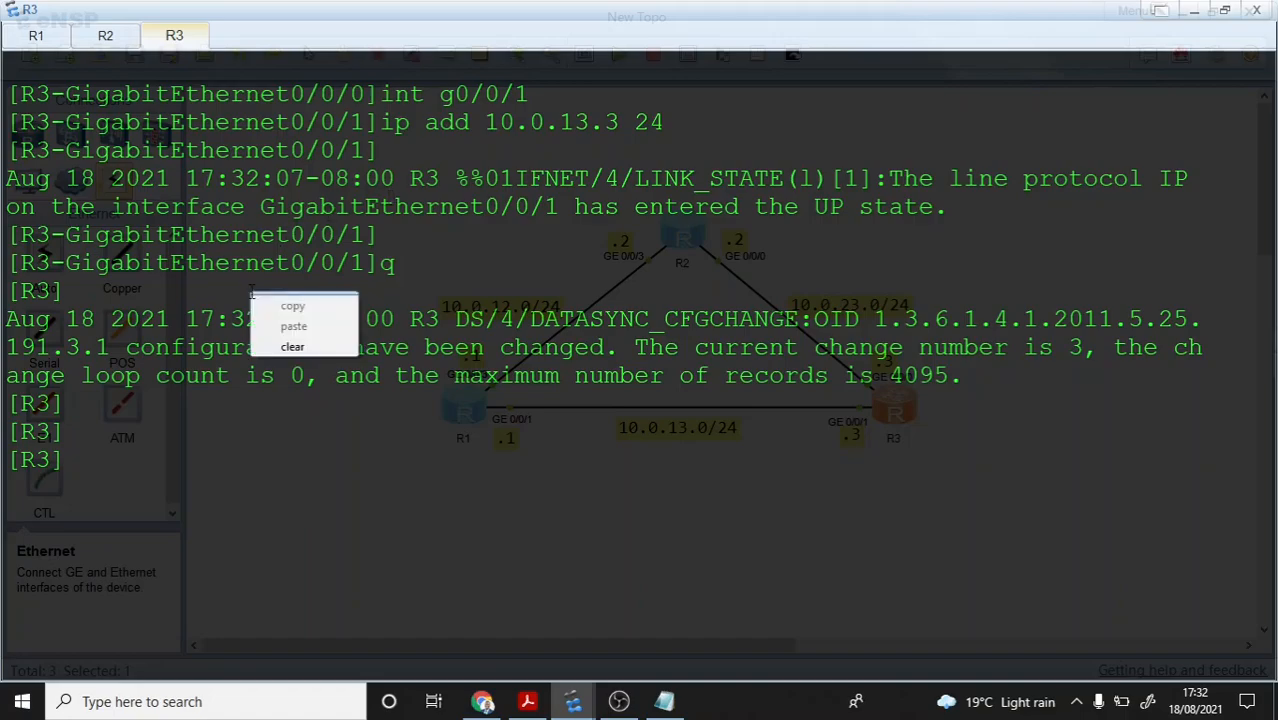
click(314, 342)
key(Return)
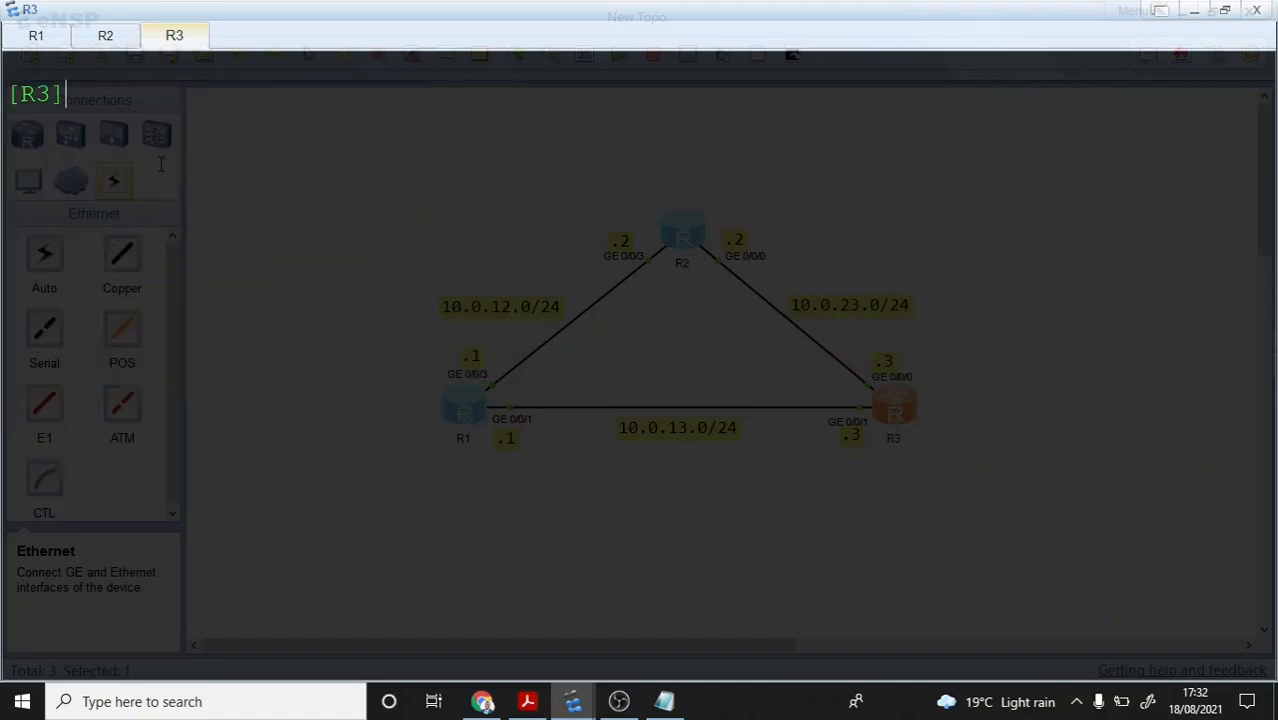
Step: Display the detailed IP interface information on R3 with "disp ip interface", paging through to the end of the output
text(i)
key(BackSpace)
text(disp ip in)
text(ter)
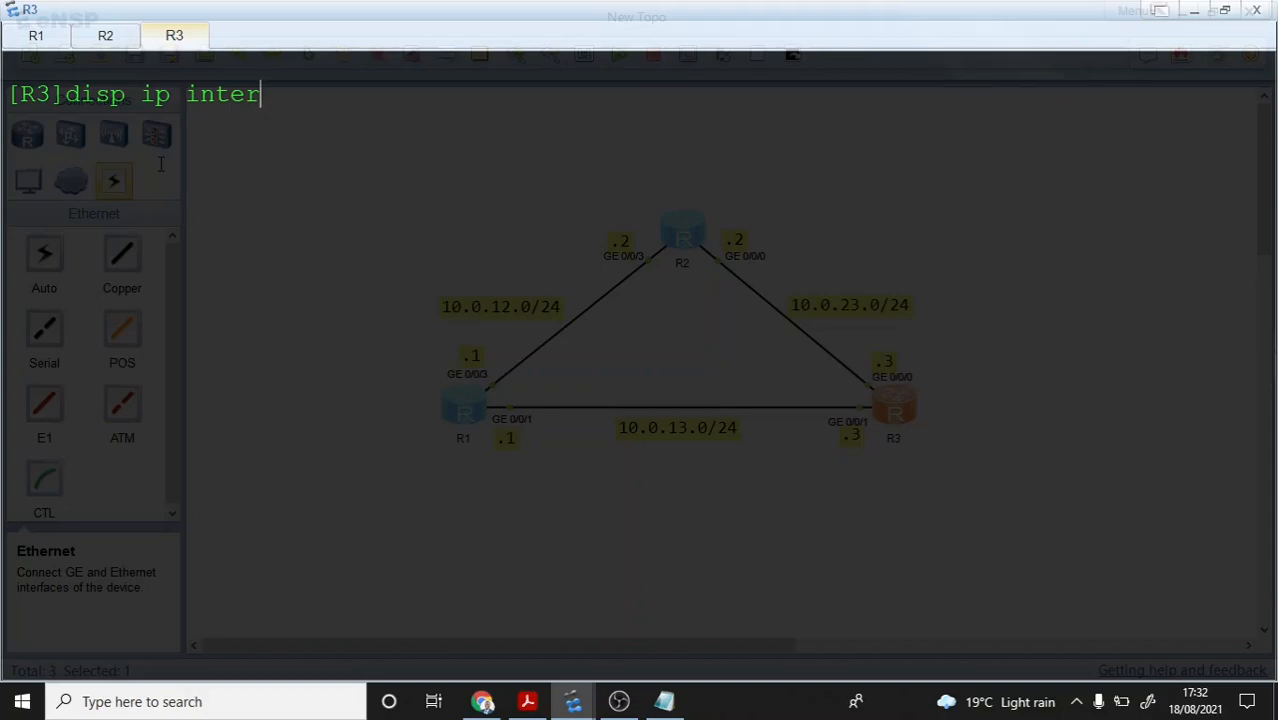
key(Tab)
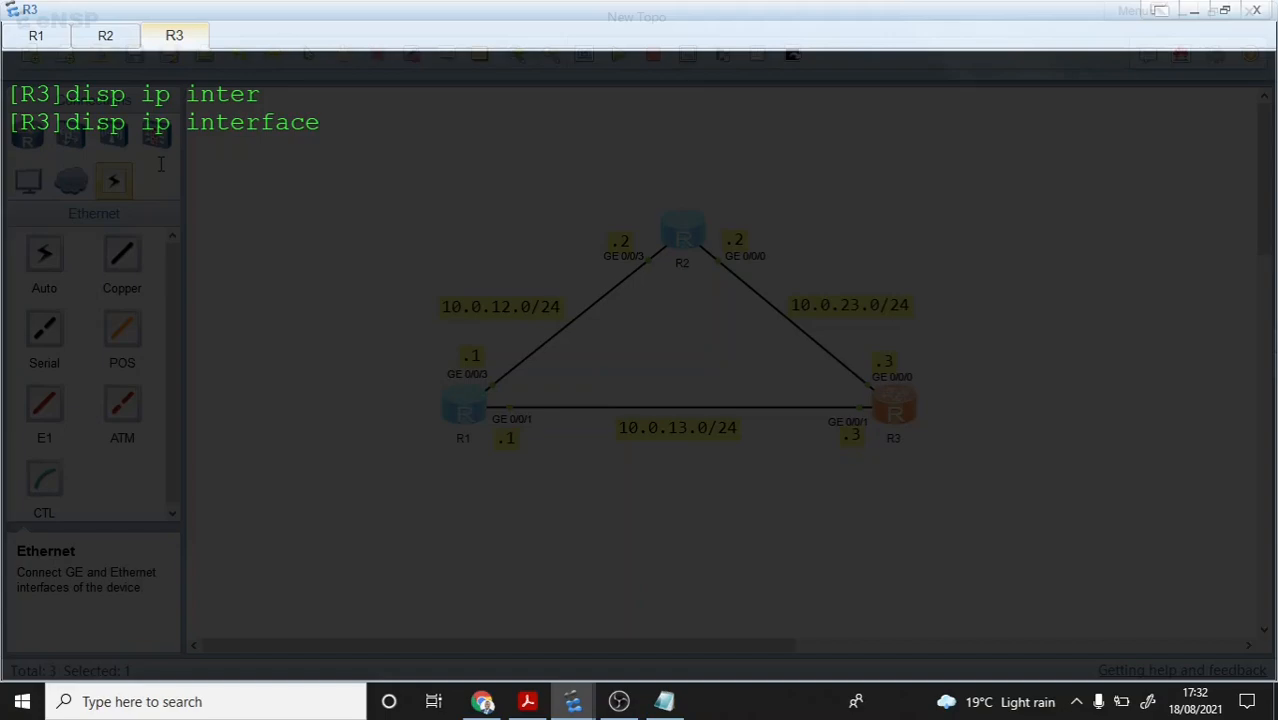
key(Return)
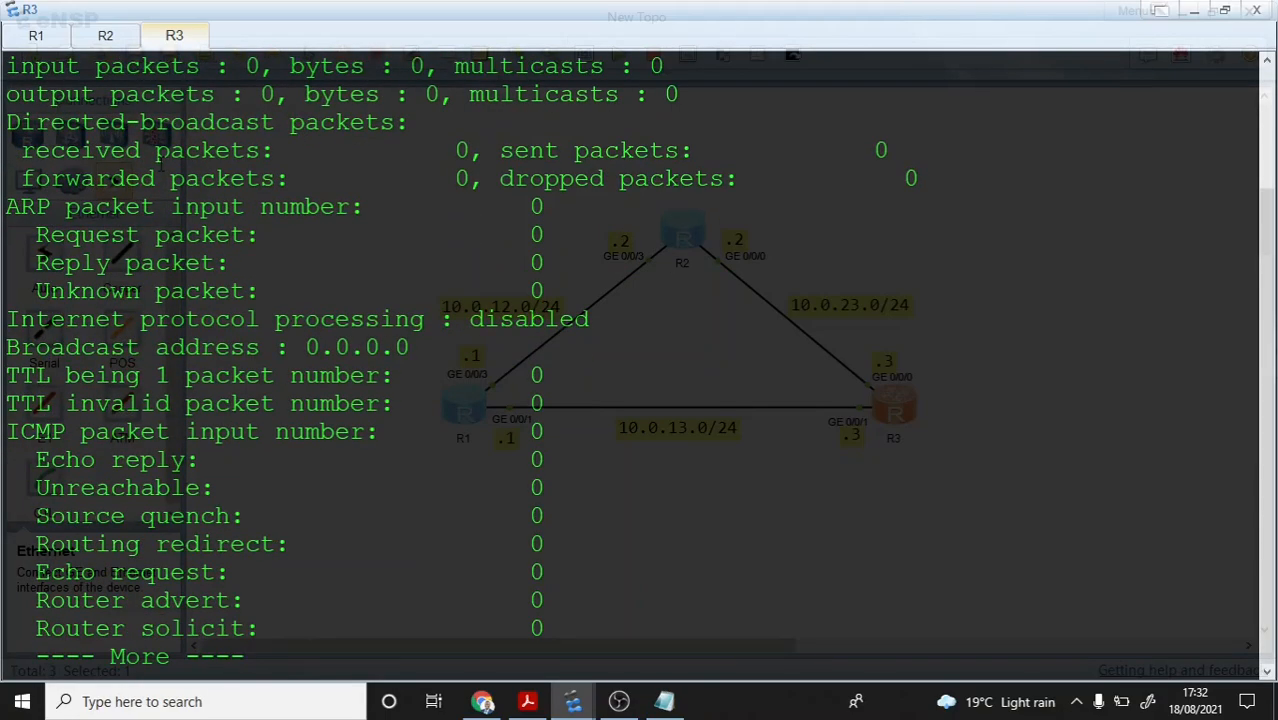
key(space)
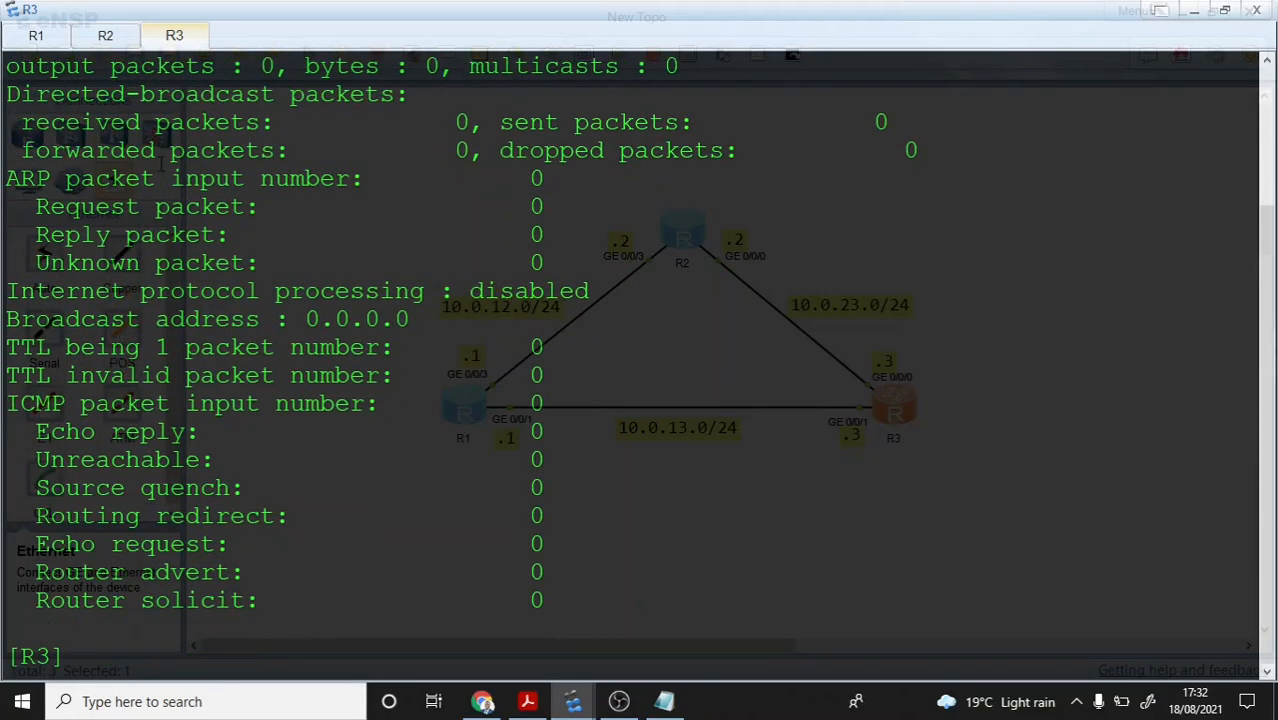
Step: Display the IP interface summary on R3 with "disp ip interface brief"
key(Up)
text(brief)
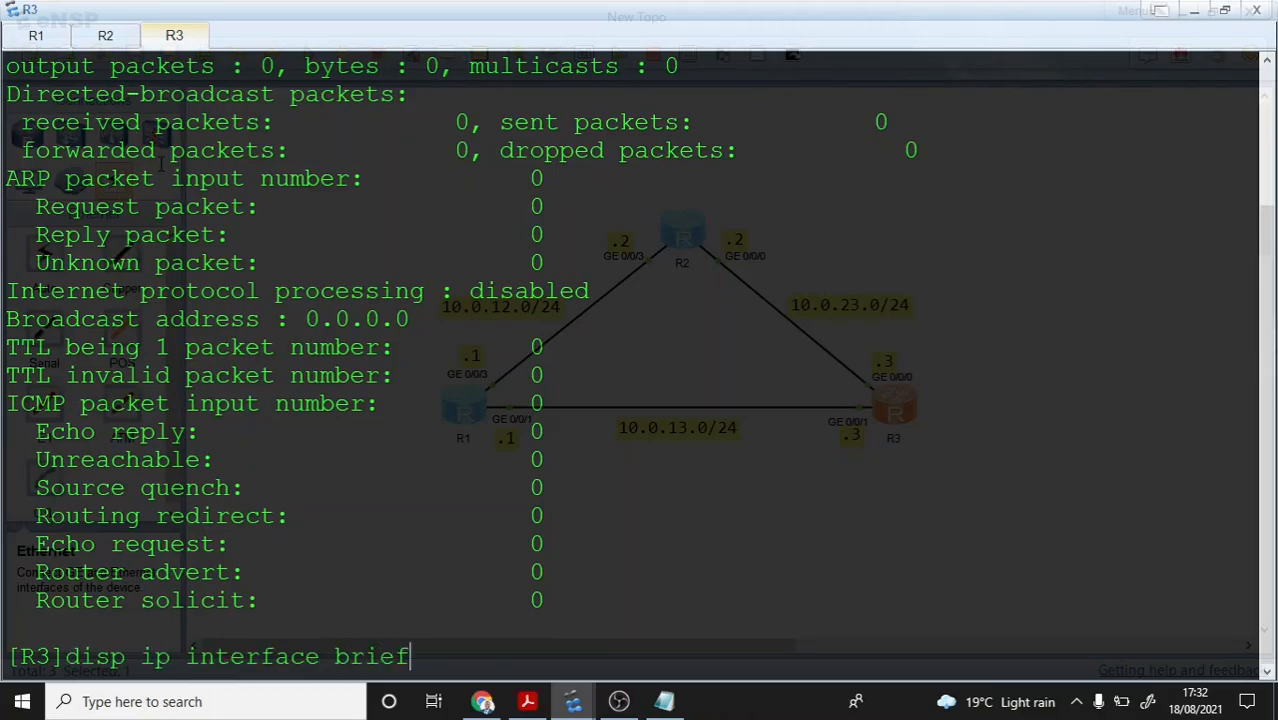
key(Return)
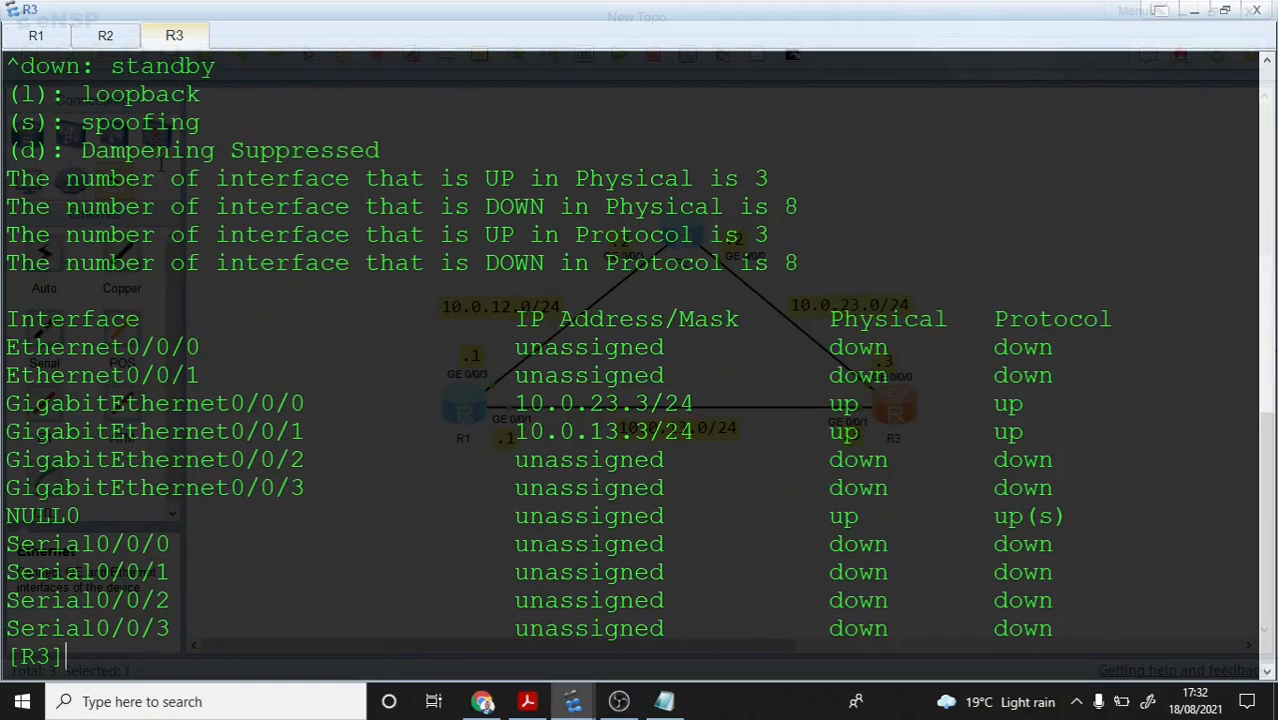
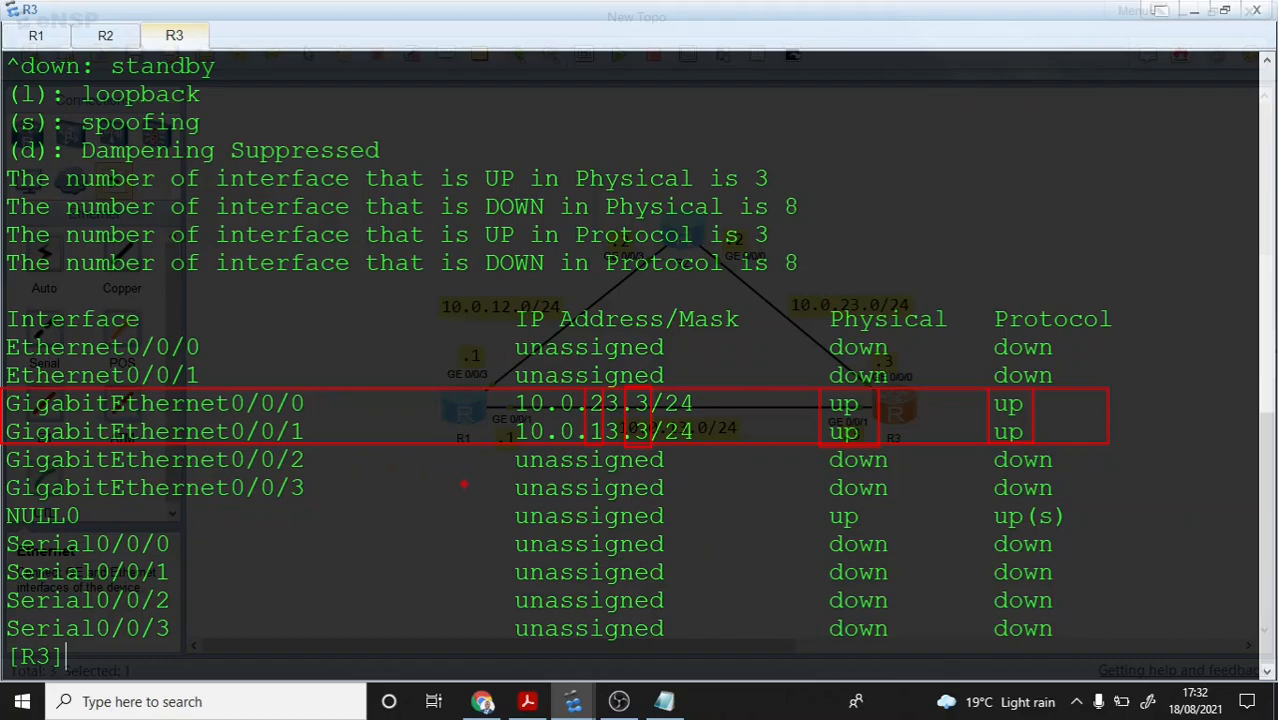
Step: Return R1 to system view and run "disp ip int br", checking the address and status of GigabitEthernet0/0/1 and 0/0/3
click(35, 37)
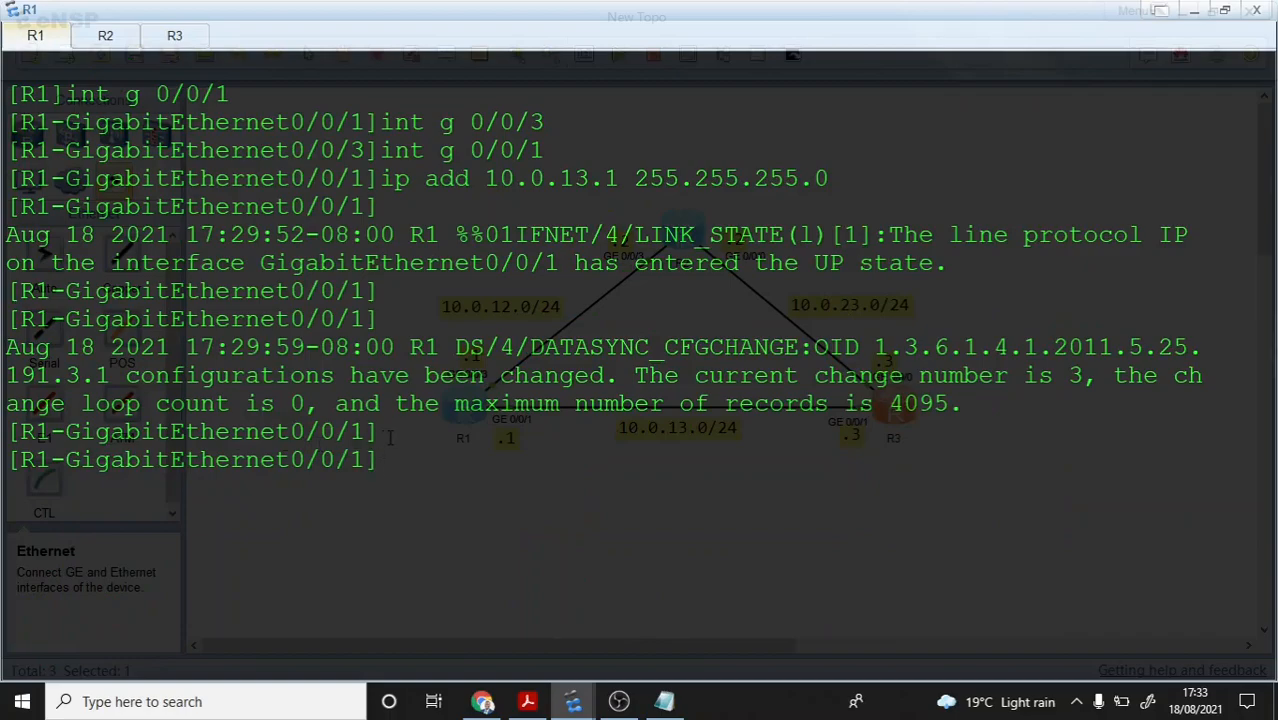
text(q)
key(Return)
text(disp ip i)
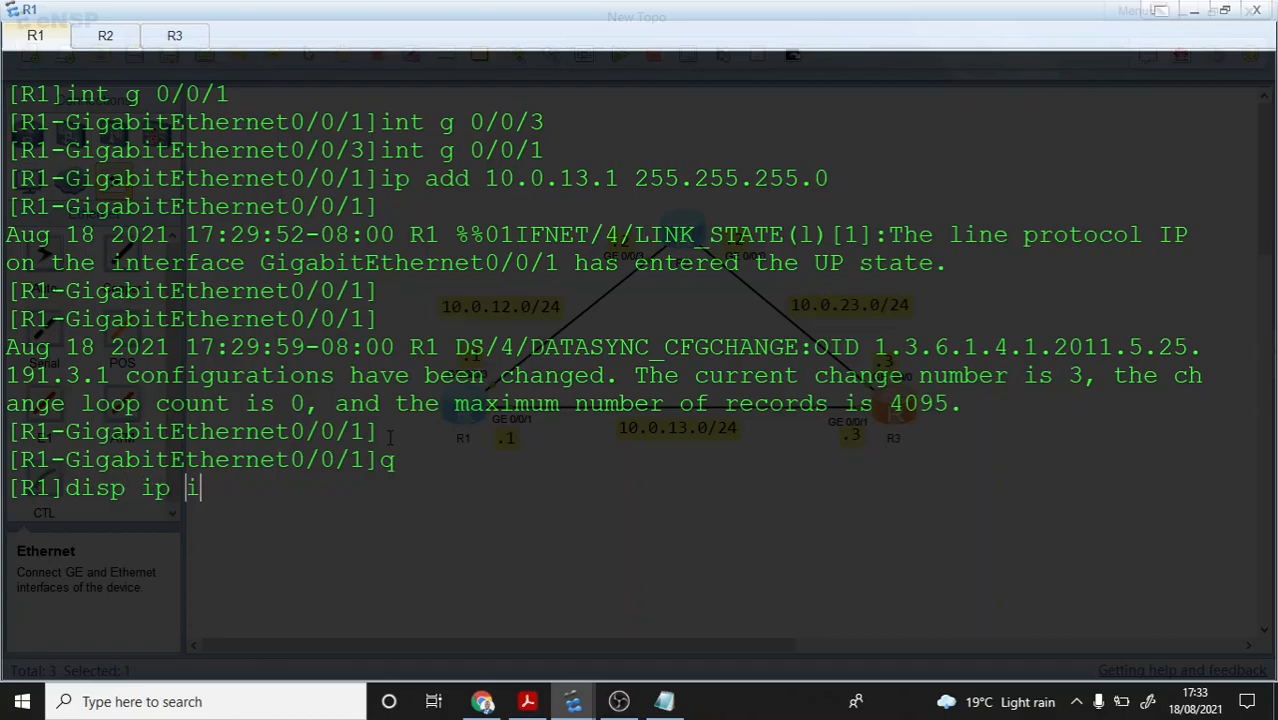
text(n t br)
key(Return)
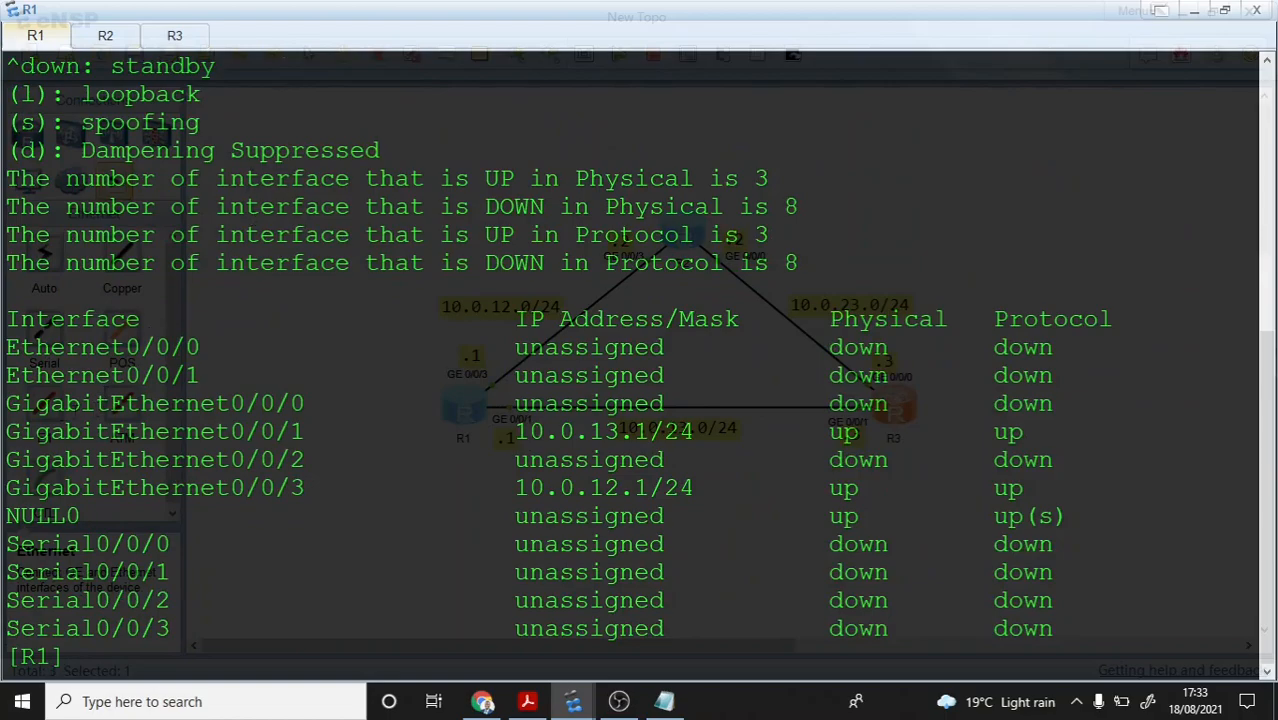
drag(8, 431, 1045, 431)
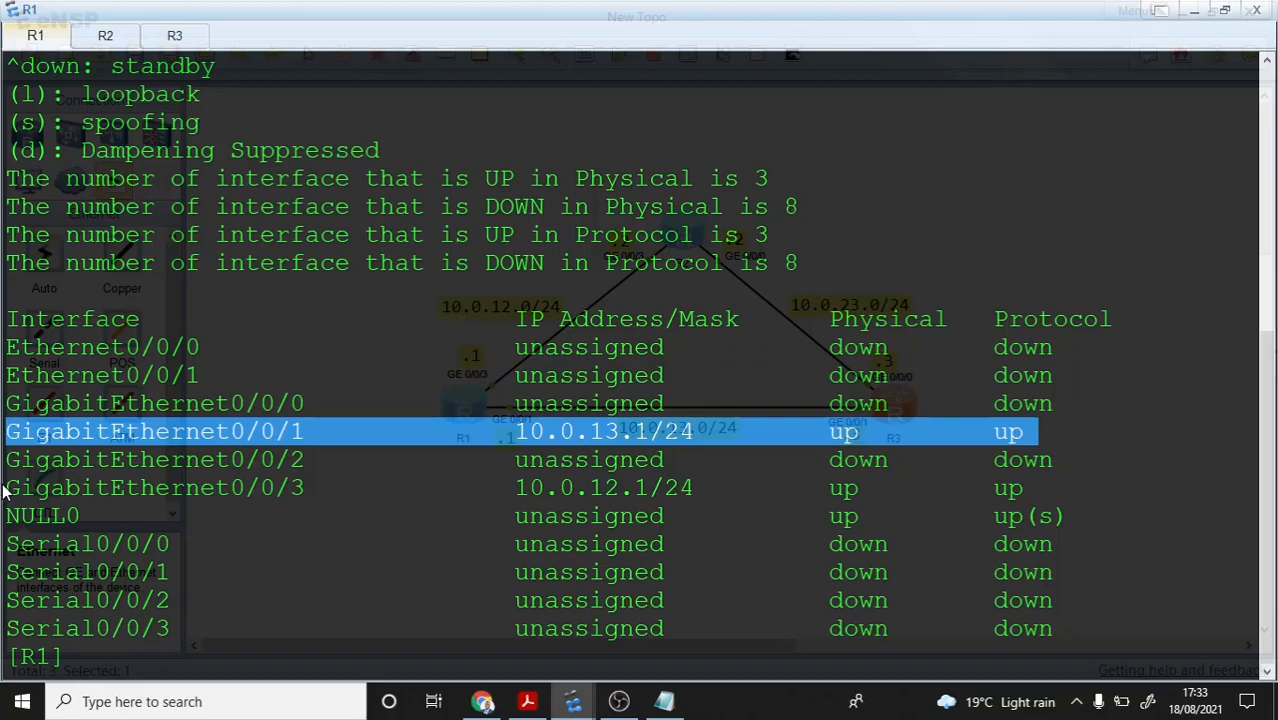
drag(6, 489, 1058, 484)
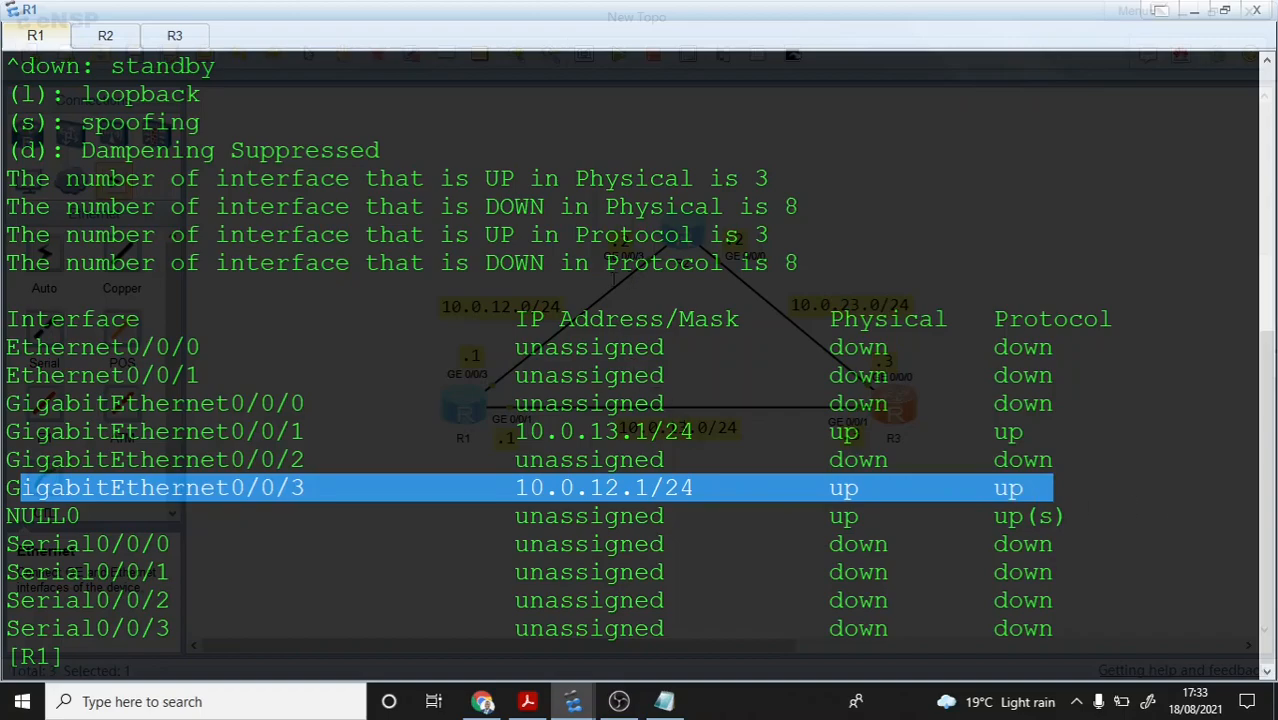
Step: Switch to R2's console, clear its screen and leave the g0/0/0 interface view with "qui"
click(106, 36)
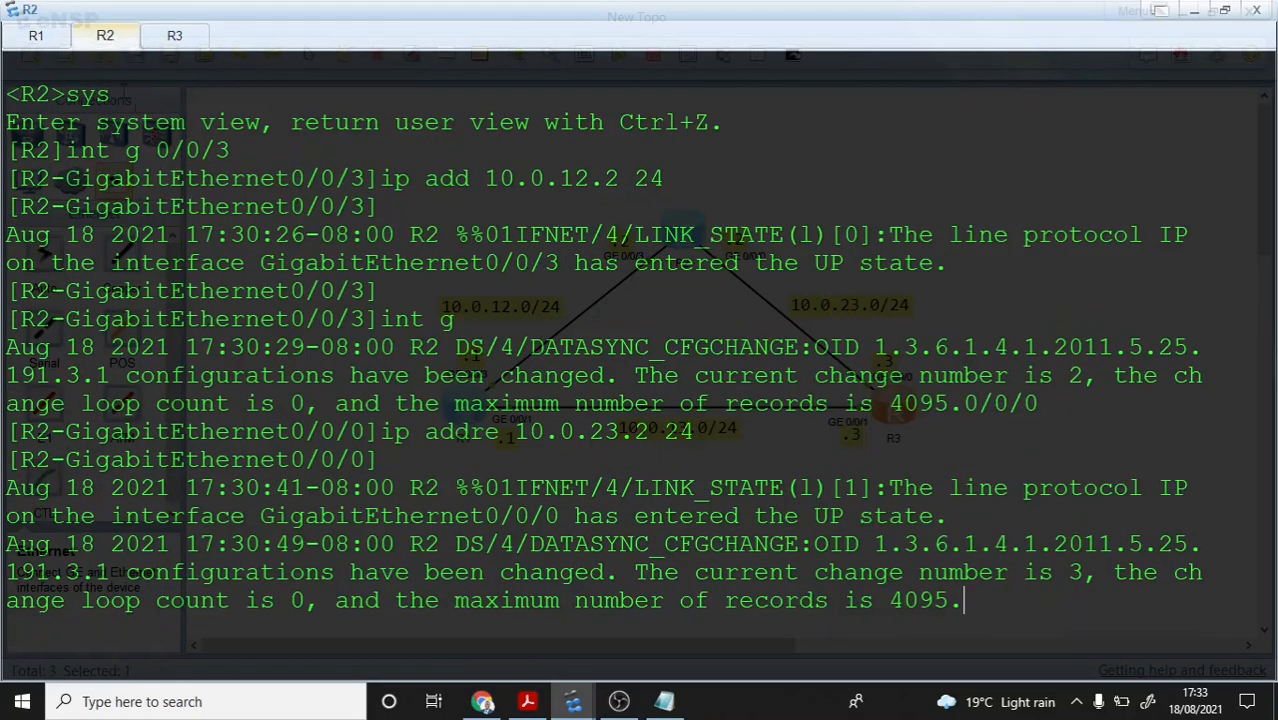
key(Return)
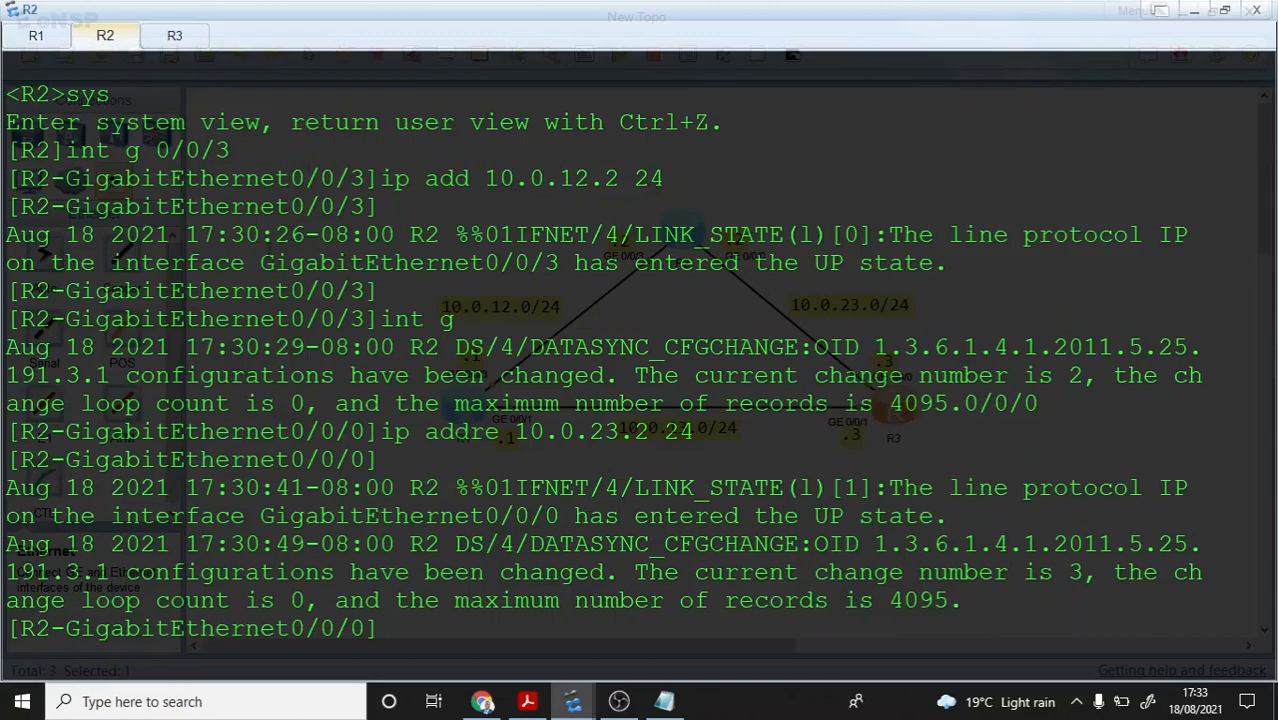
right_click(253, 281)
click(297, 331)
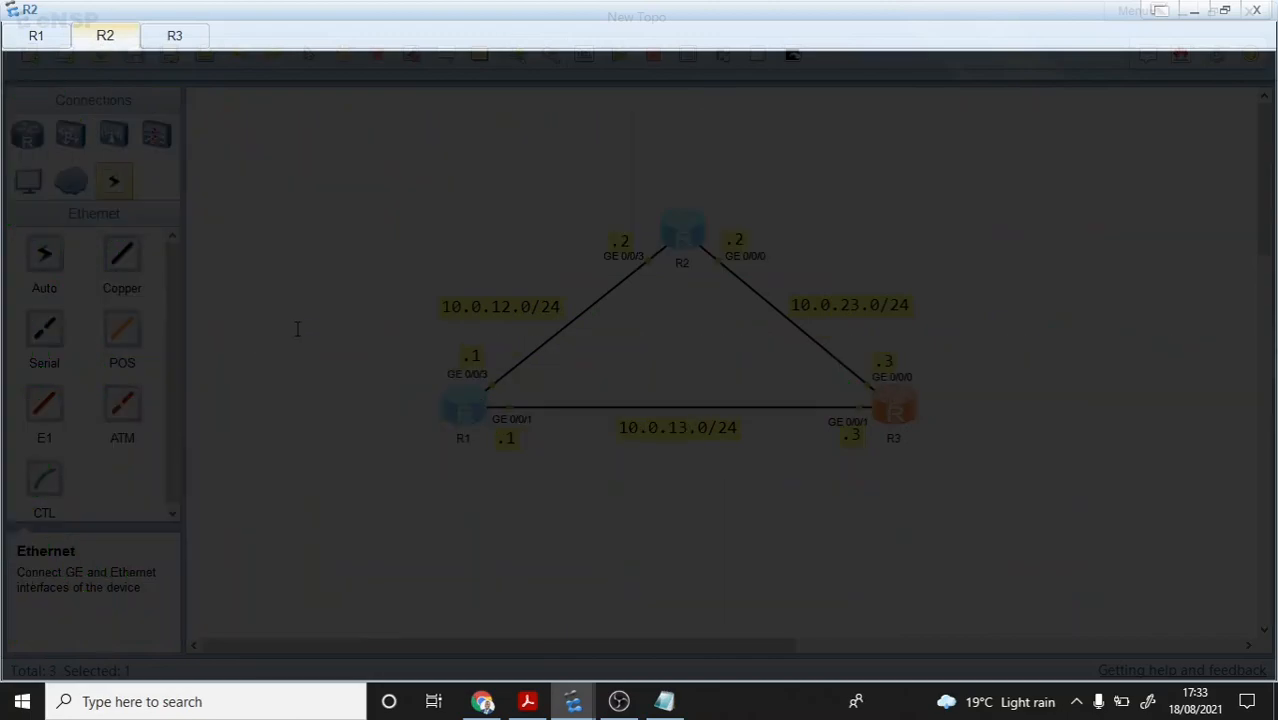
key(Return)
text(qui)
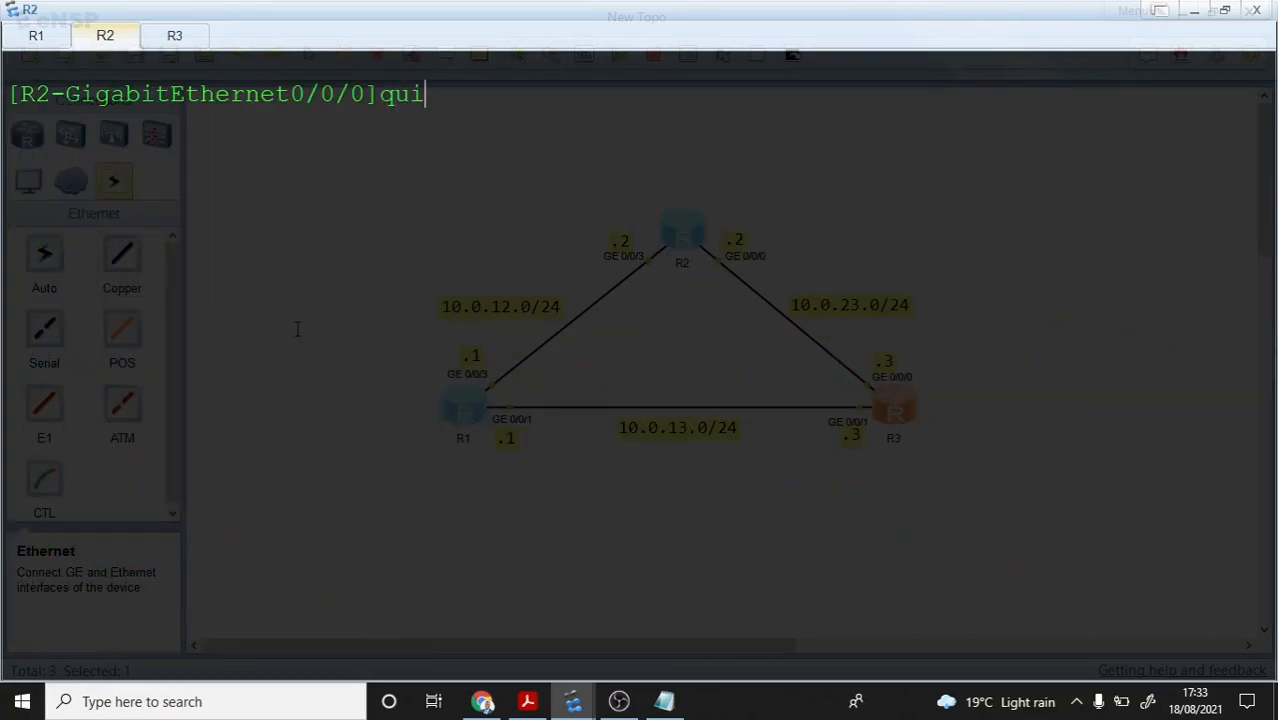
key(Return)
Step: Run "disp ip int br" on R2 and check the address and status of GigabitEthernet0/0/0 and 0/0/3
text(disp )
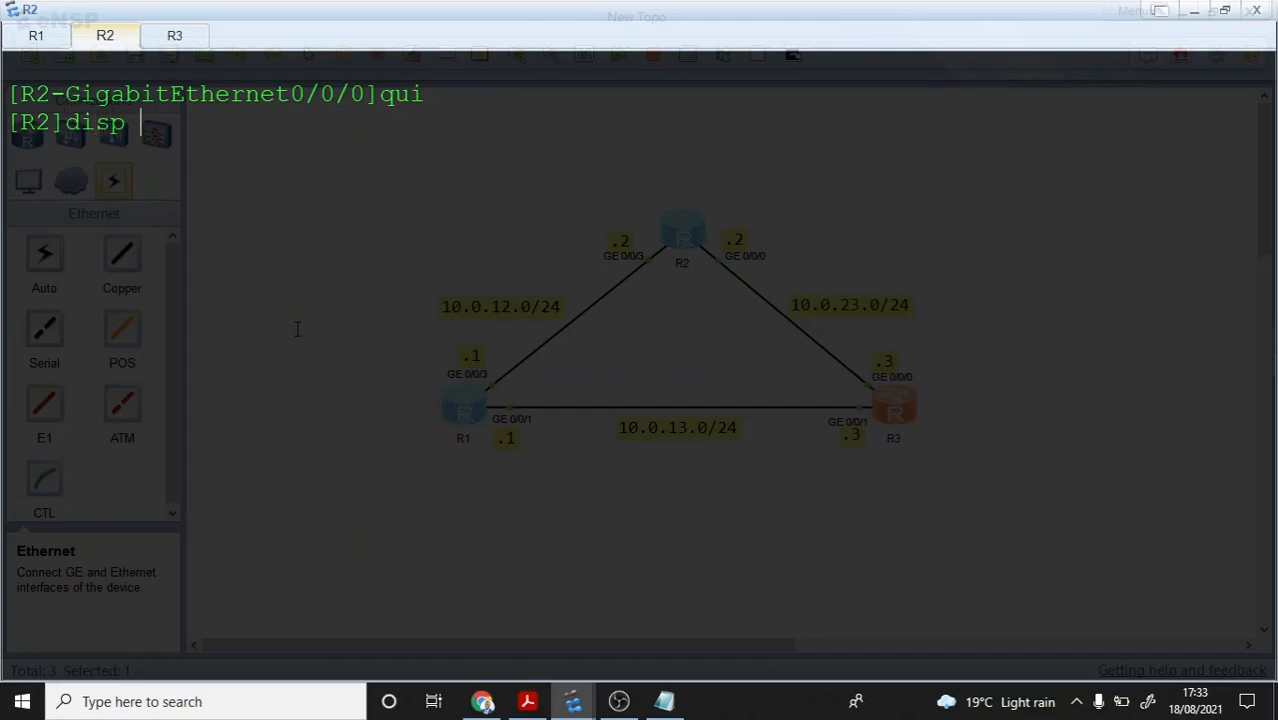
text(ip in t br)
key(Return)
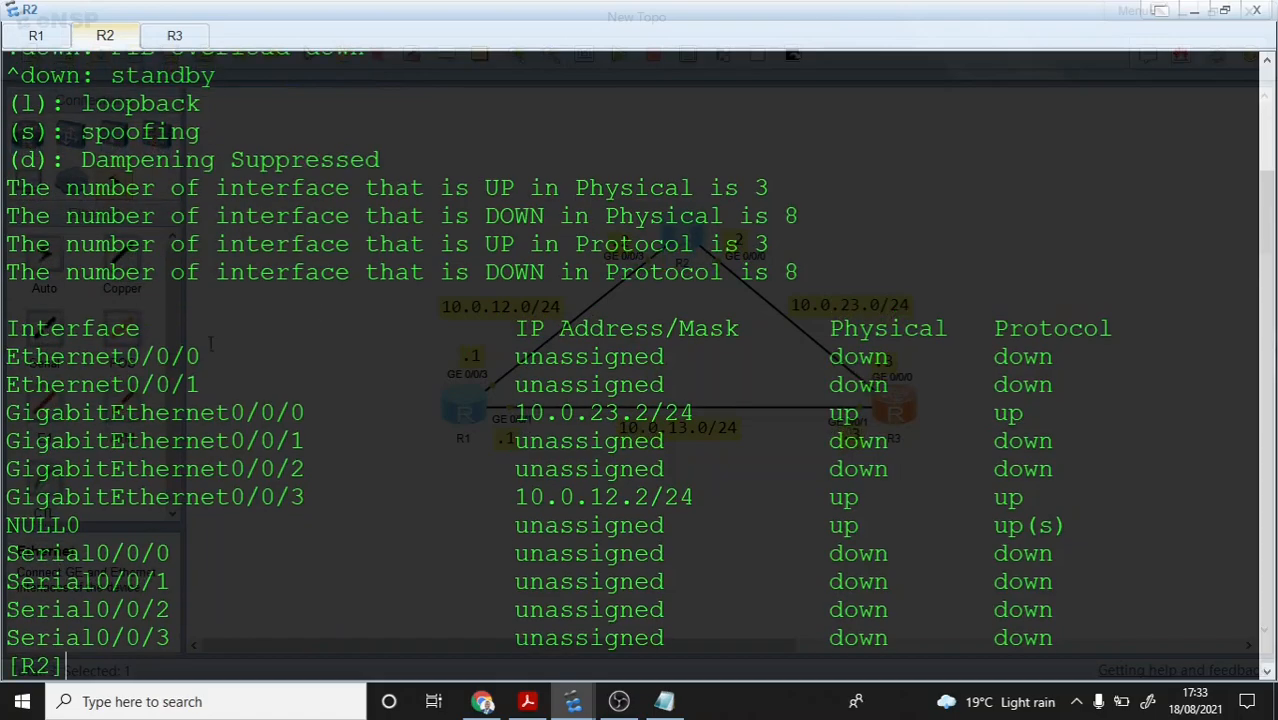
drag(6, 412, 1082, 413)
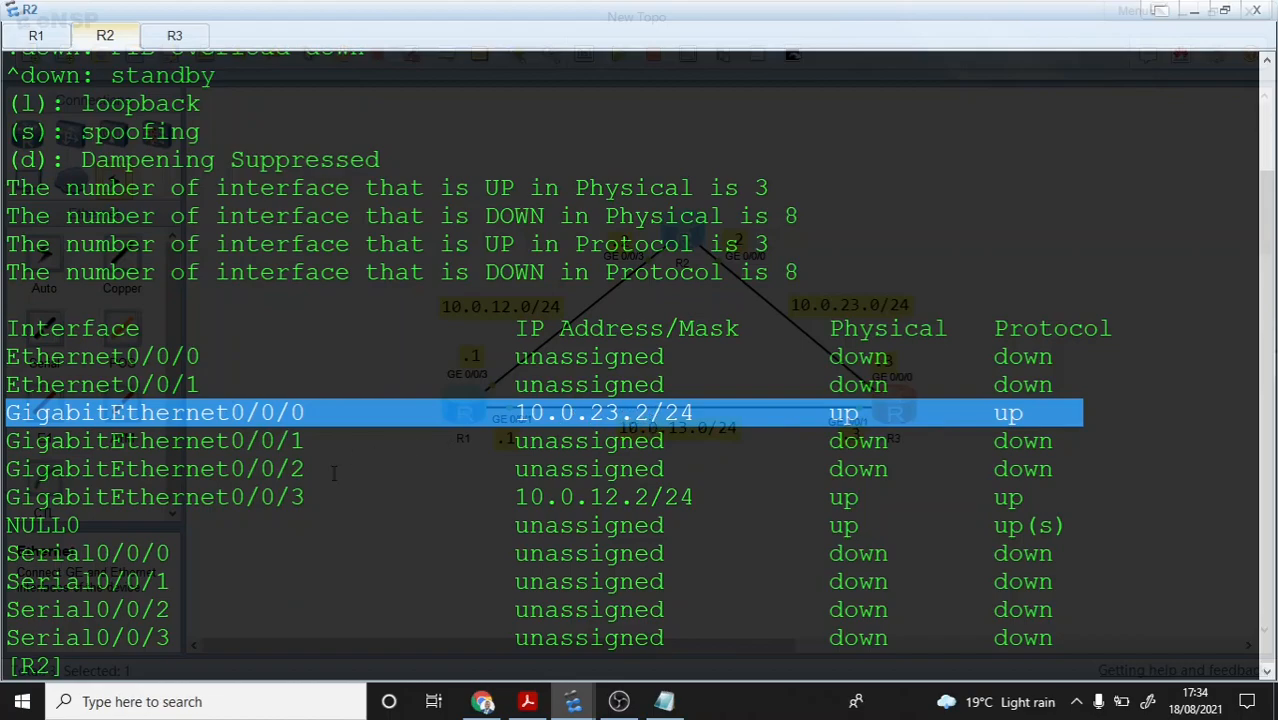
drag(6, 497, 1010, 515)
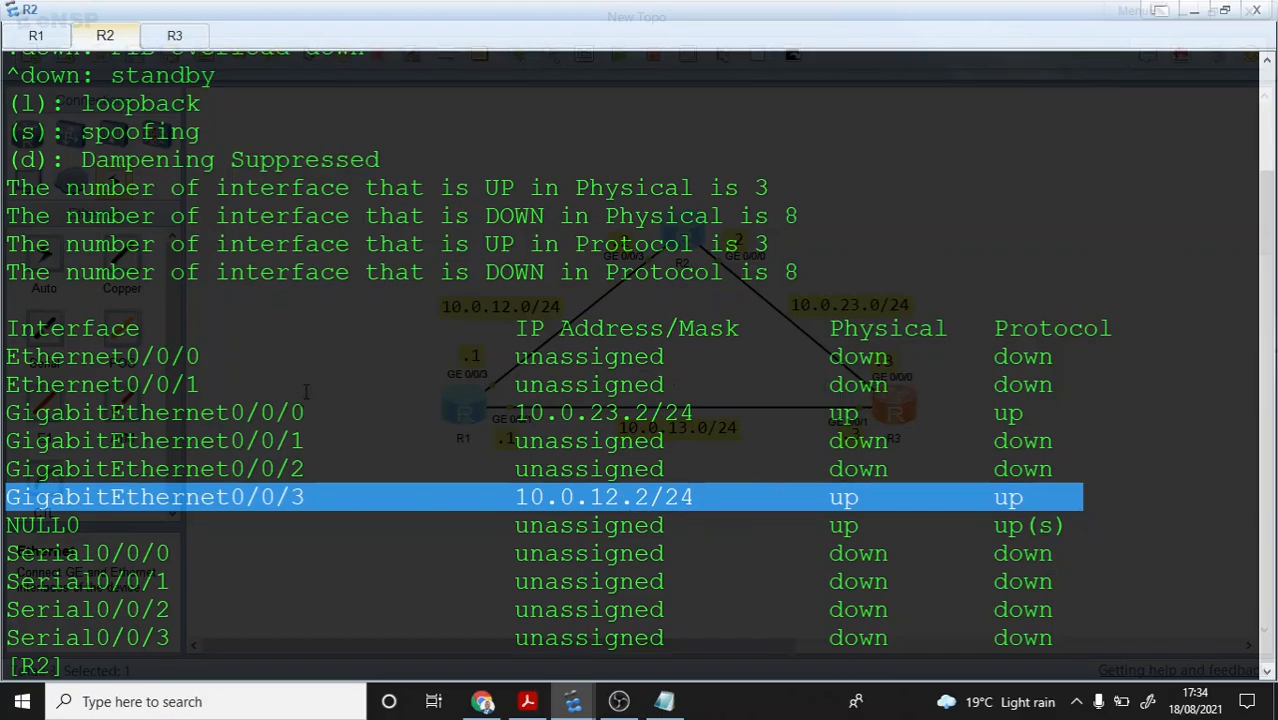
Step: Switch to the lab guide PDF in Acrobat Reader and find the ping command for testing connectivity from R1
key(alt+Tab)
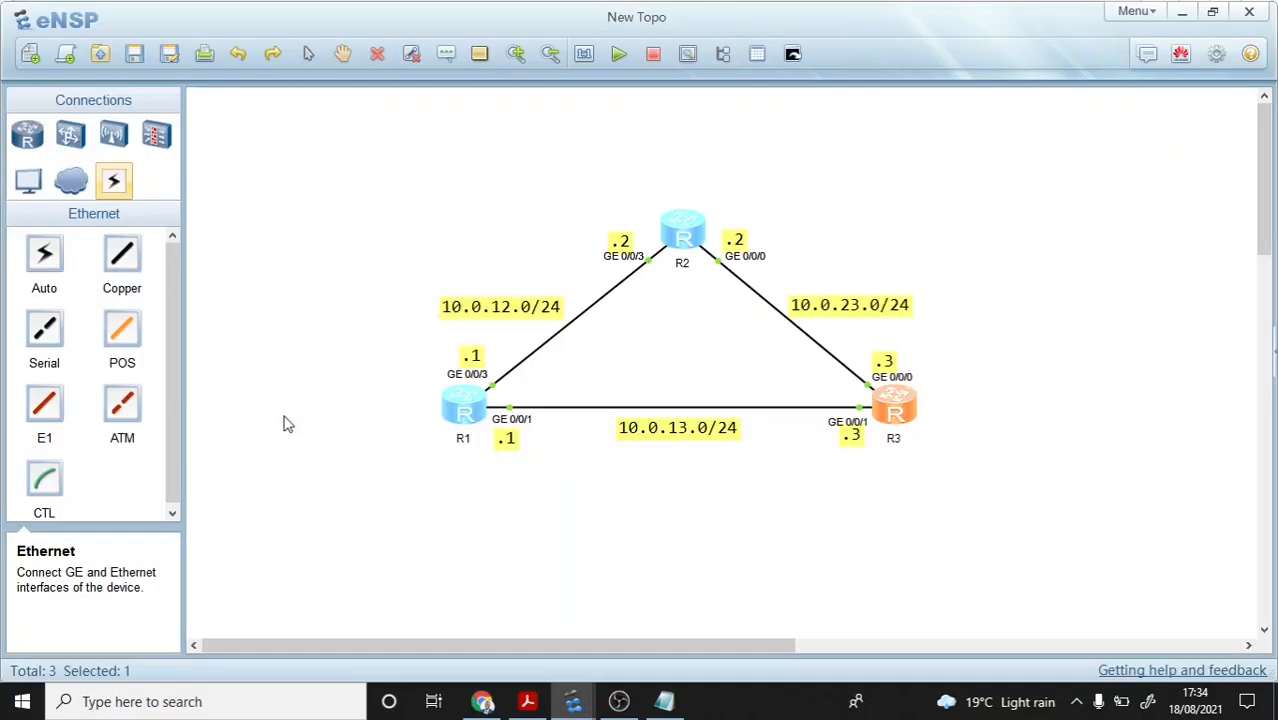
key(alt+Tab)
scroll(517, 316, down, 10)
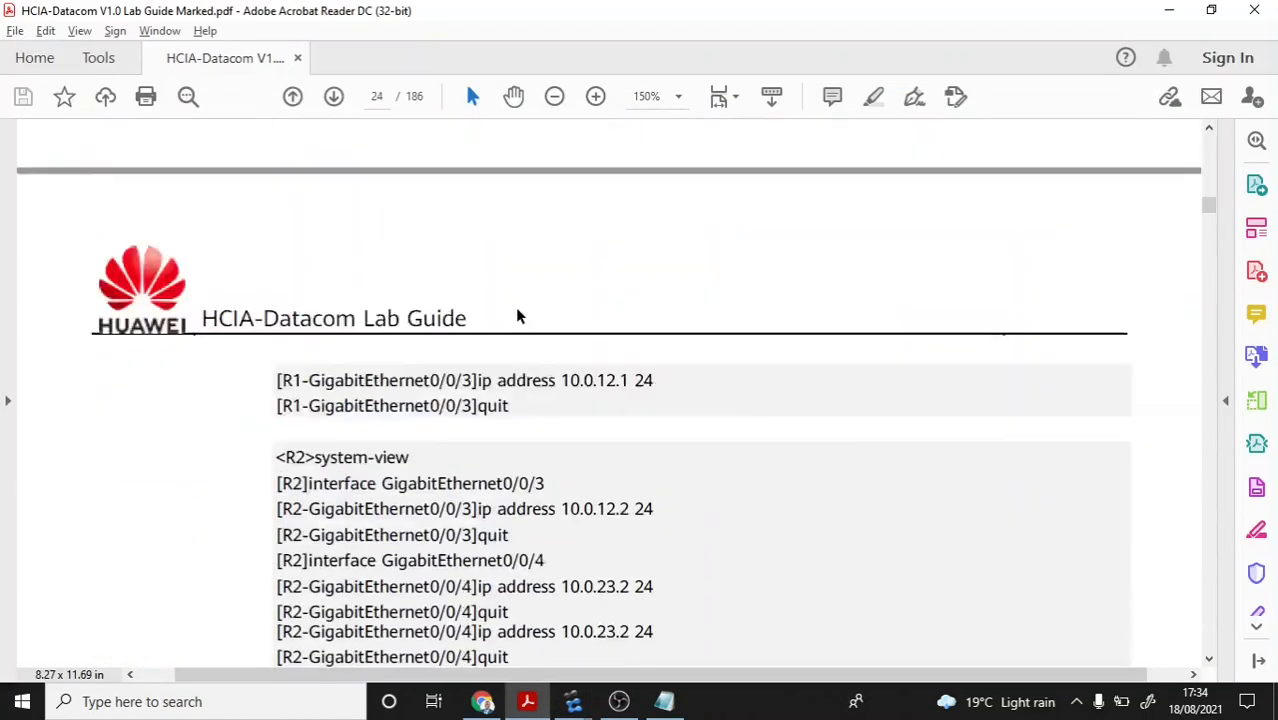
scroll(517, 316, down, 10)
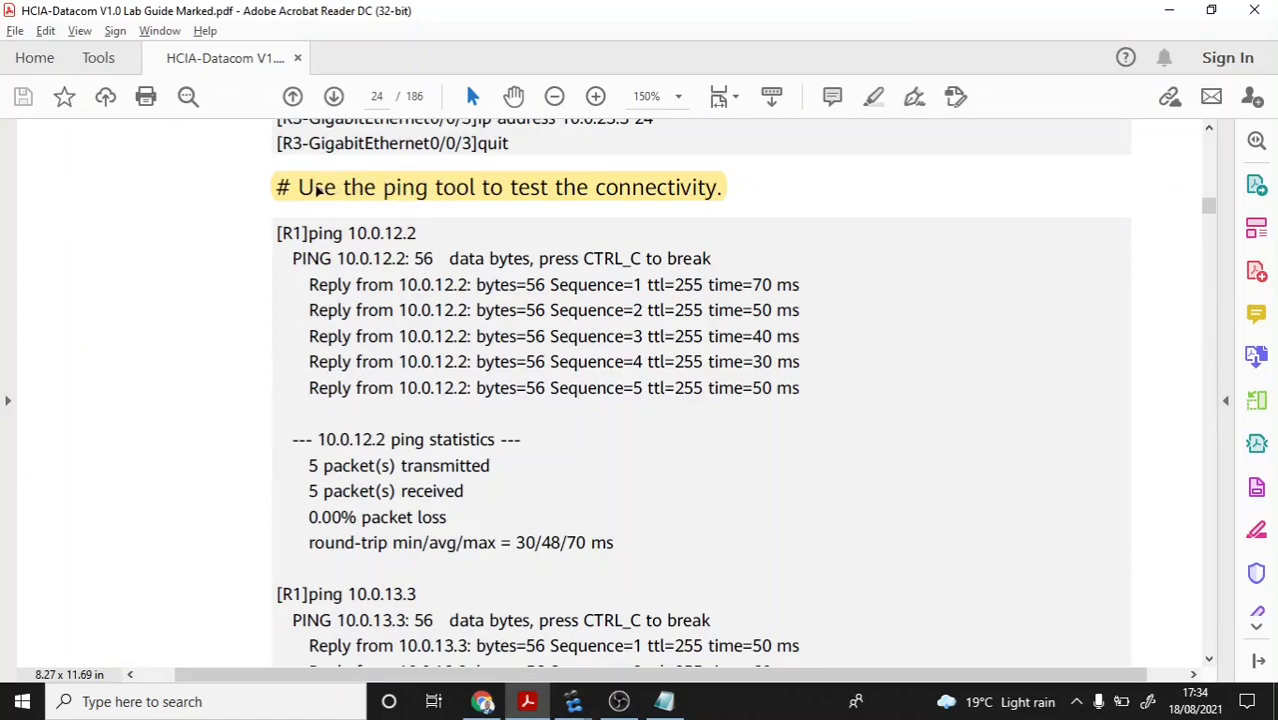
mouse_move(416, 234)
mouse_down()
mouse_move(302, 254)
mouse_move(308, 234)
mouse_up()
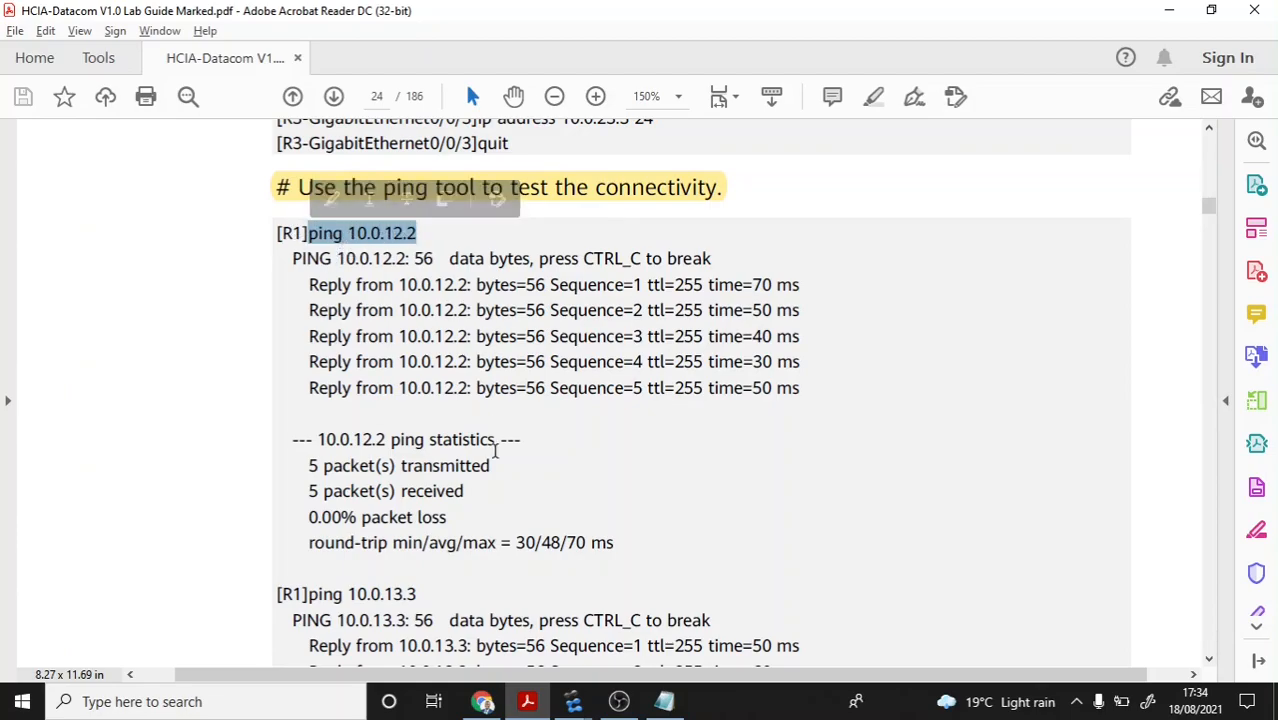
Step: Switch back to eNSP, bring up R1's console and clear its screen
key(alt+Tab)
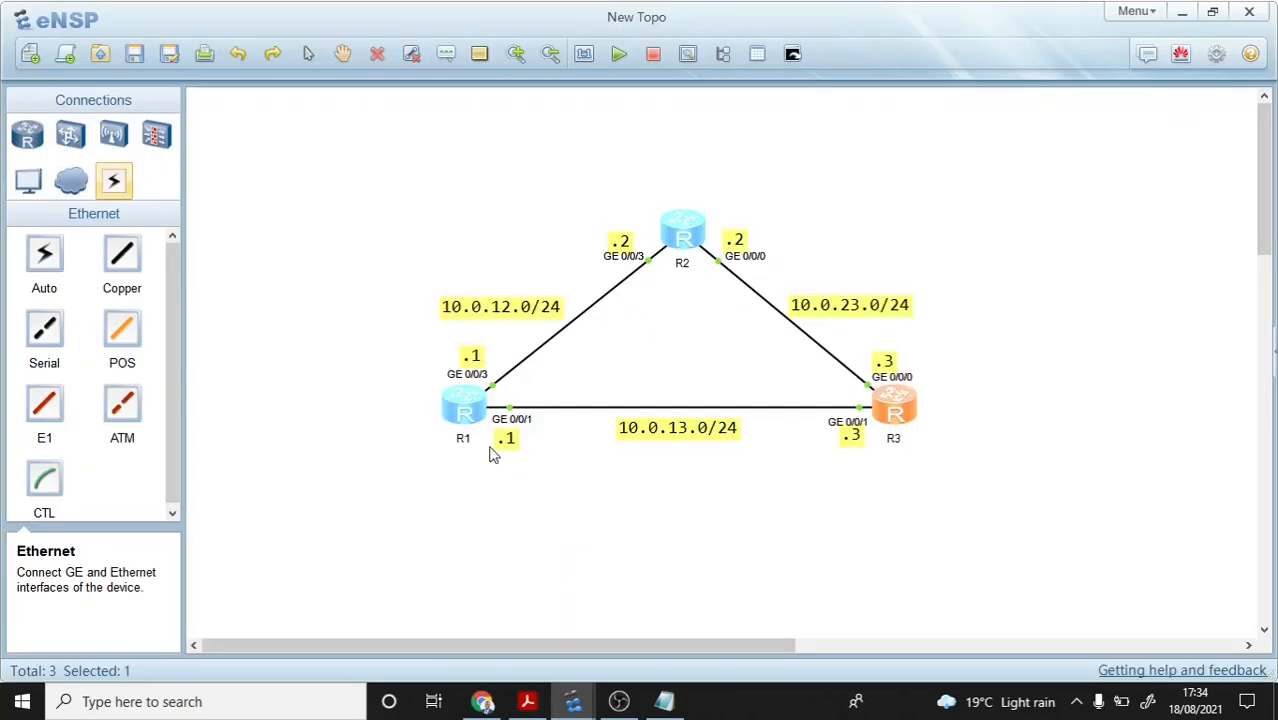
mouse_move(575, 699)
click(656, 603)
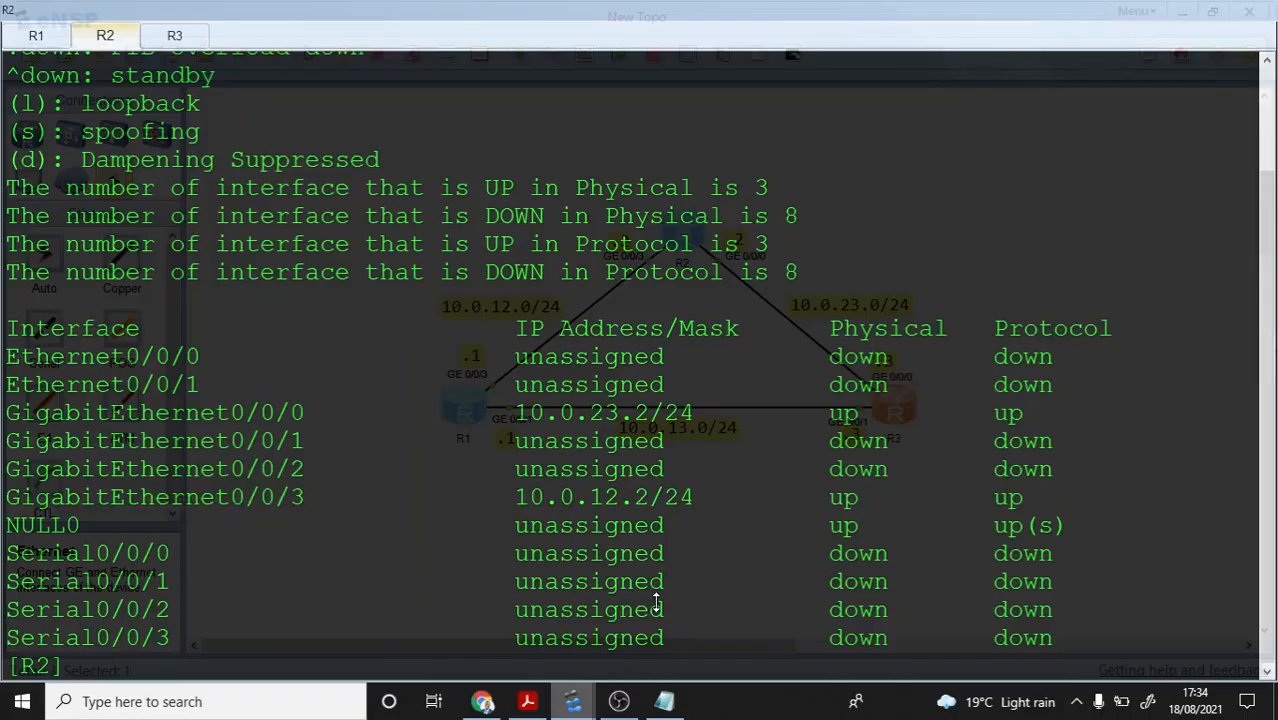
click(35, 35)
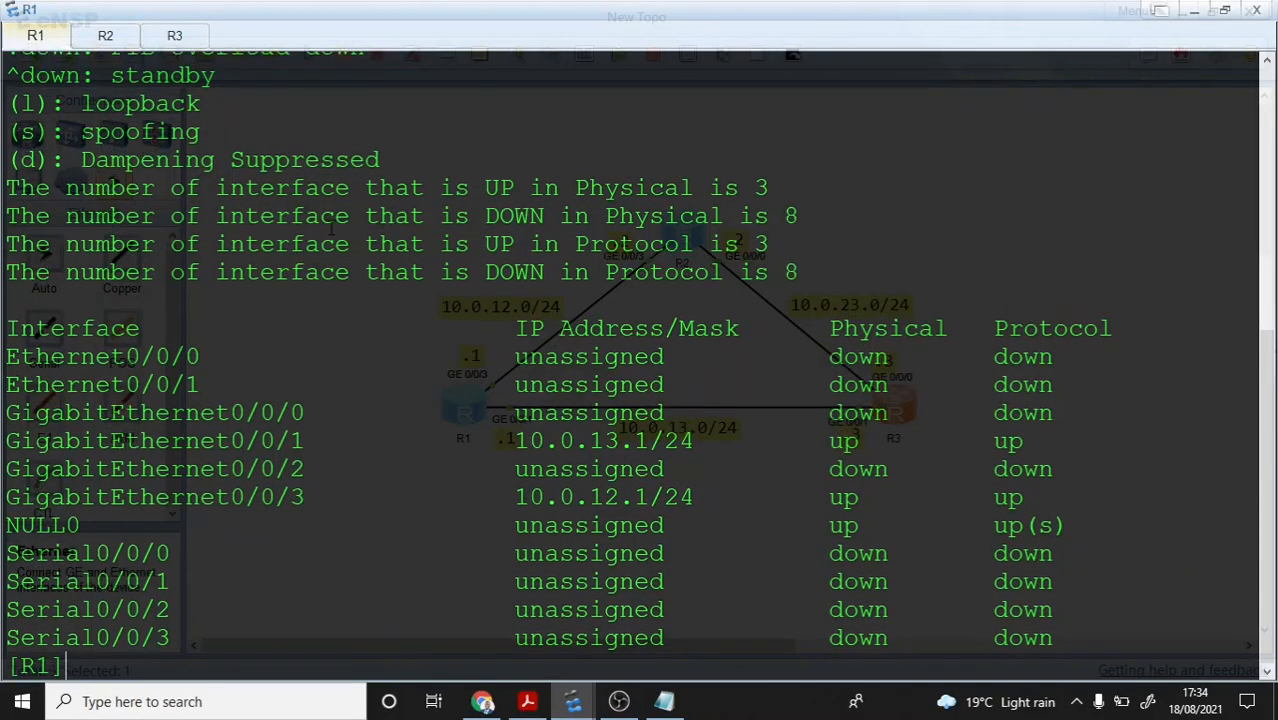
right_click(220, 327)
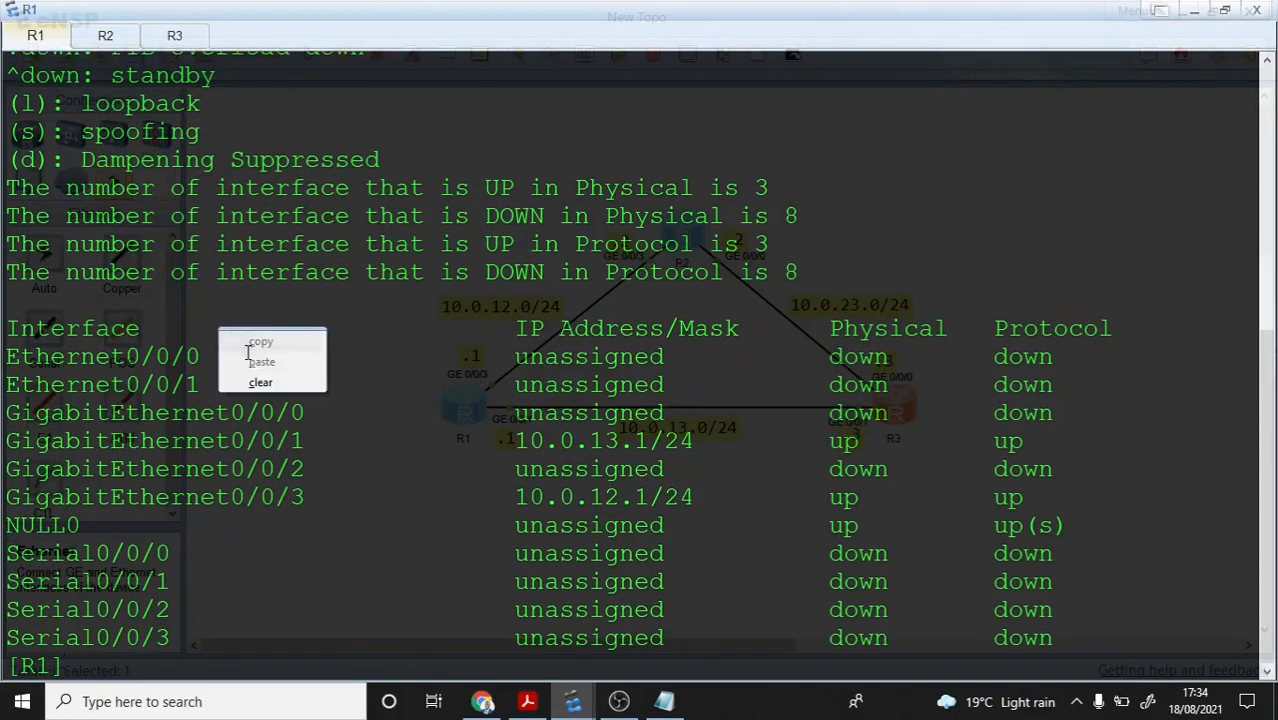
click(262, 382)
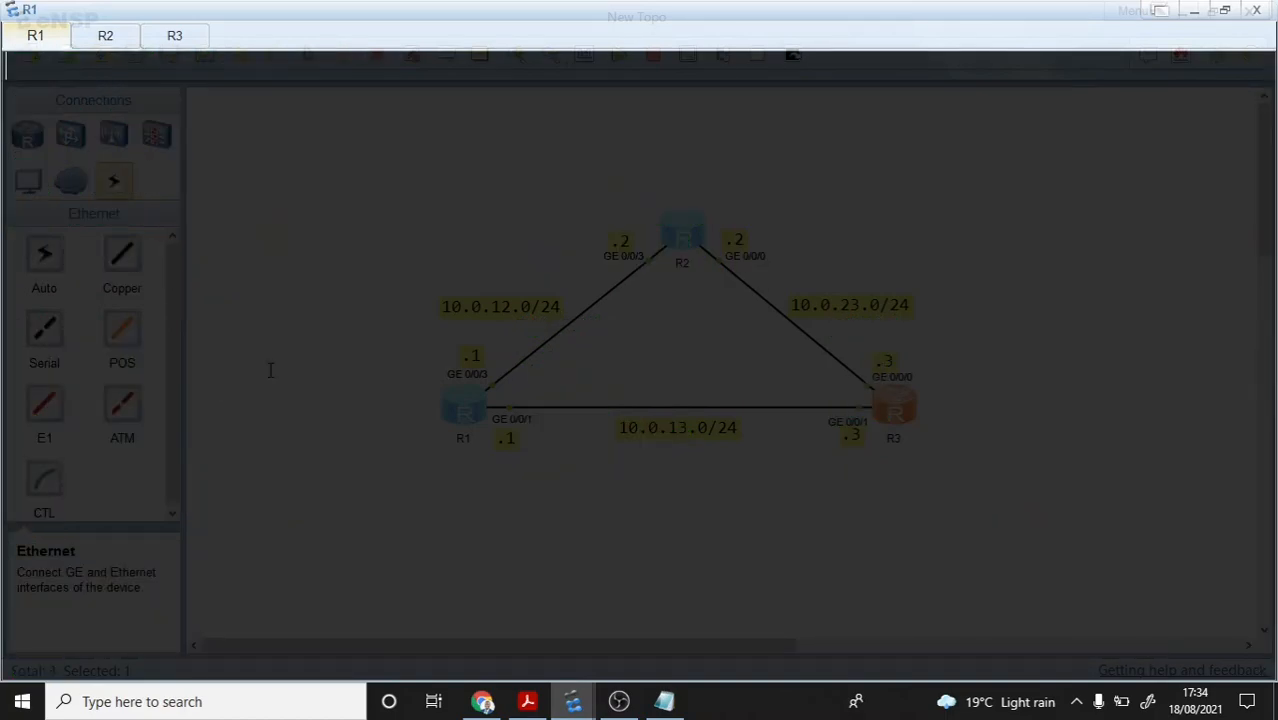
Step: Test the connectivity from R1 to R2 by pinging 10.0.12.2
key(Return)
text(ping 1)
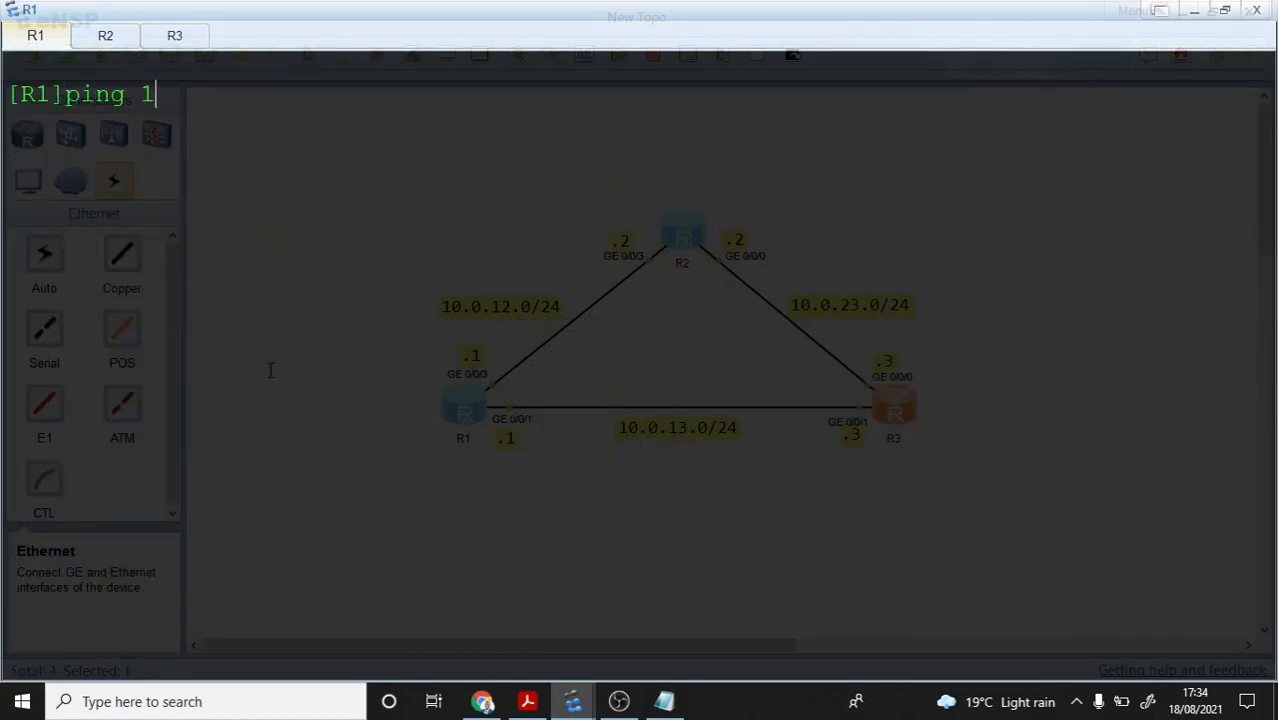
text(0.0.12.2)
key(Return)
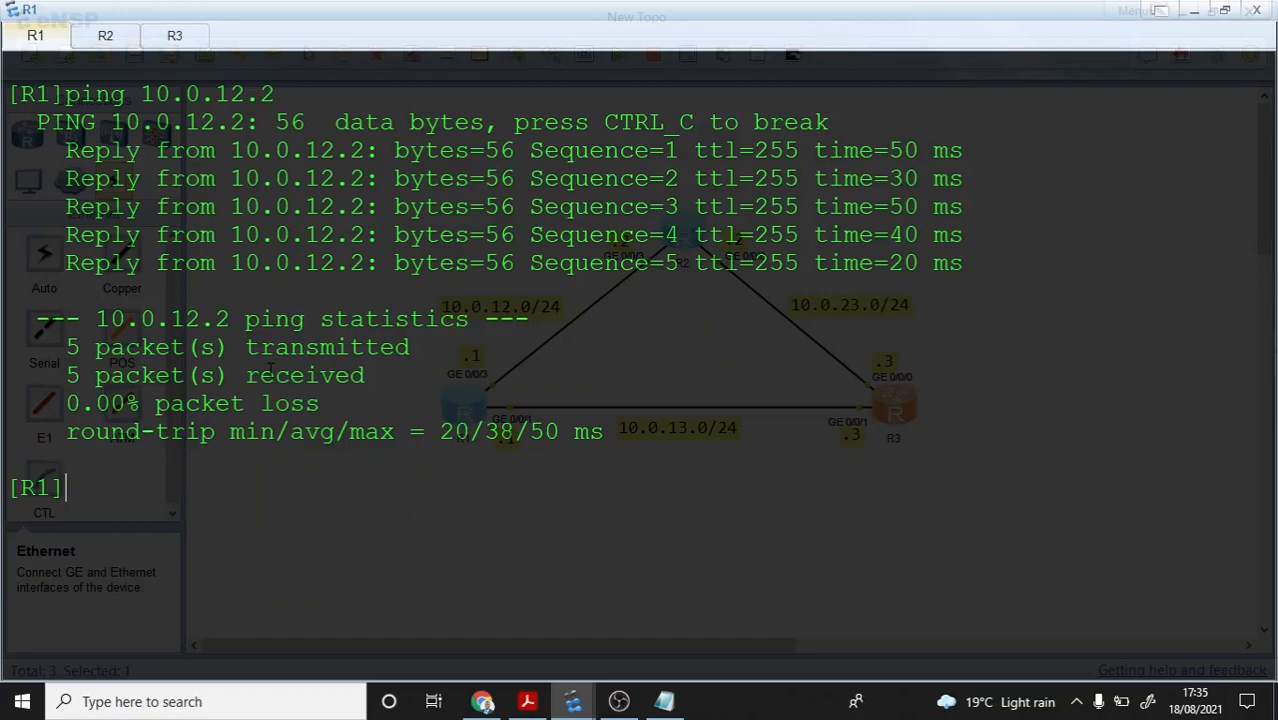
Step: Test the connectivity from R1 to R3 by pinging 10.0.13.3
text(ping 10.0.12)
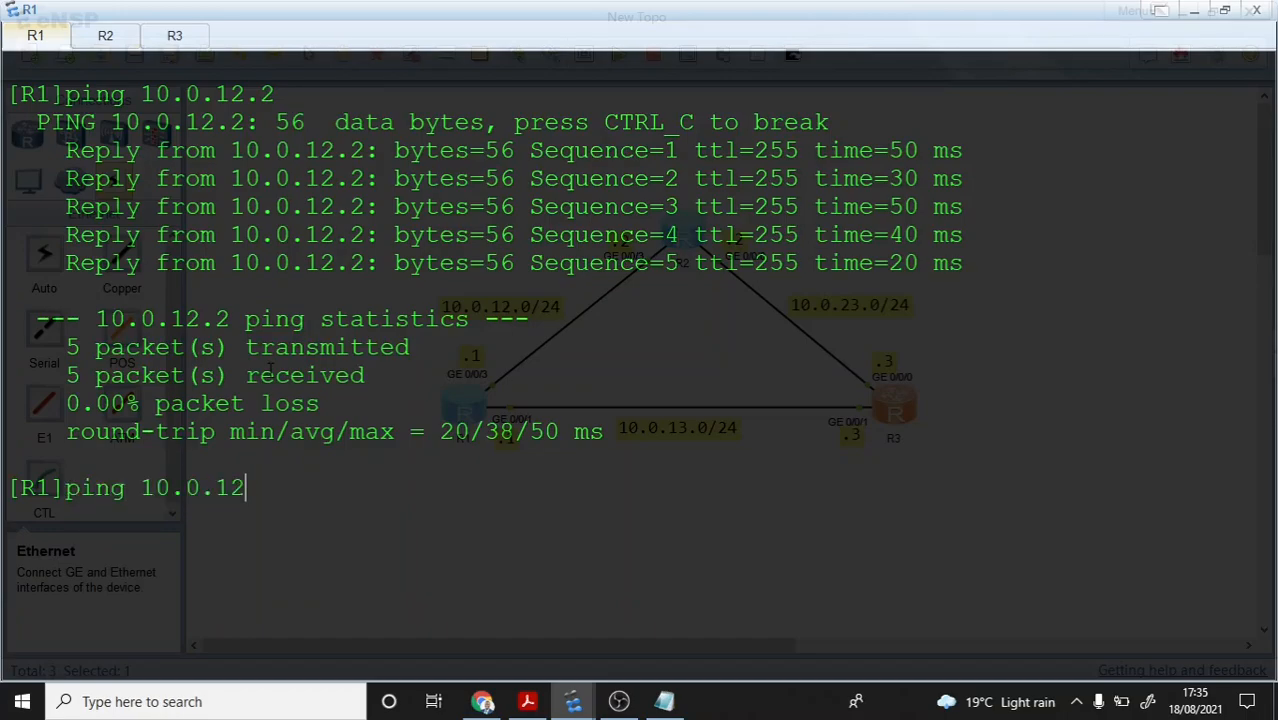
key(BackSpace)
text(3.3)
key(Return)
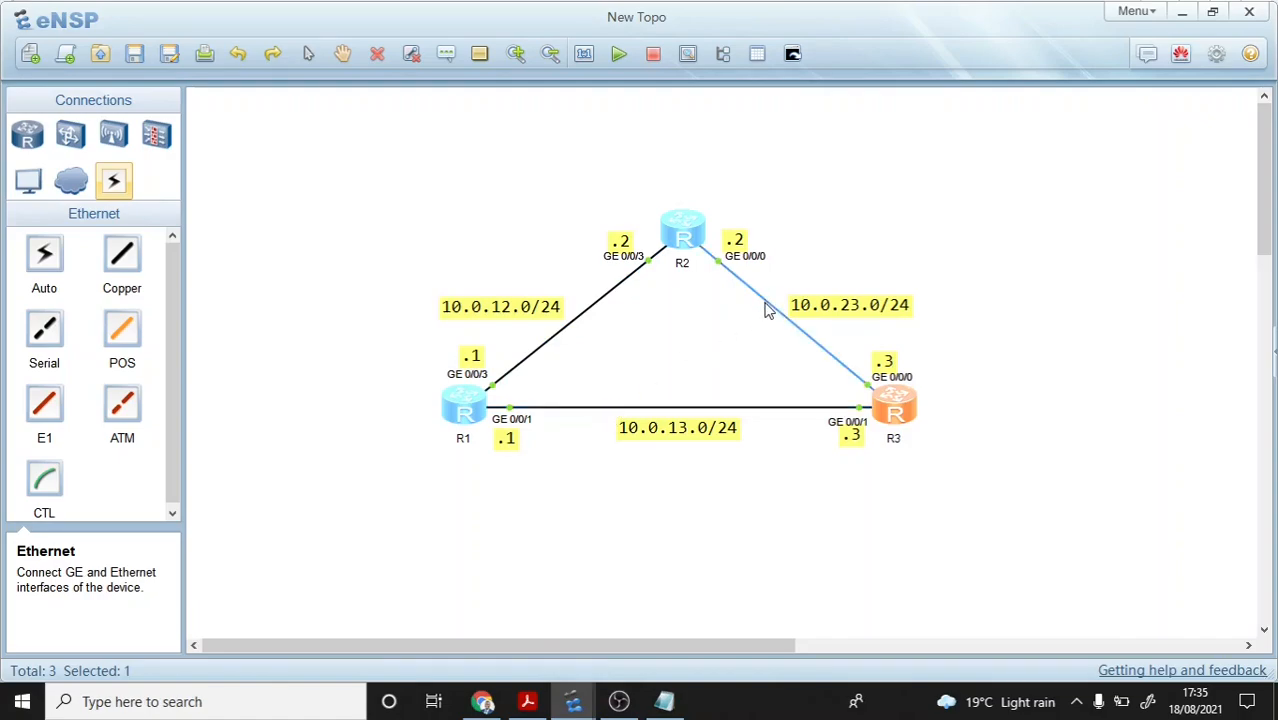
Step: Check the R2–R3 link in the topology, switch to R2's console and clear its screen
key(alt+Tab)
click(110, 38)
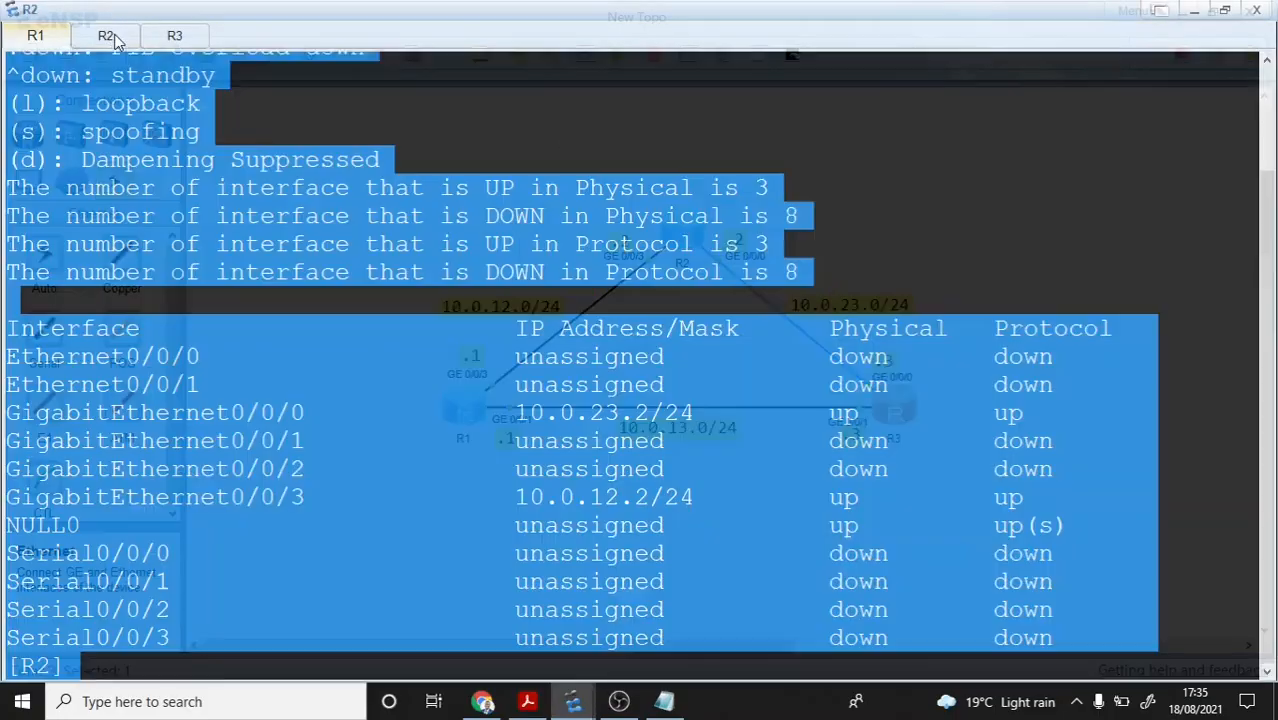
key(Return)
key(Return)
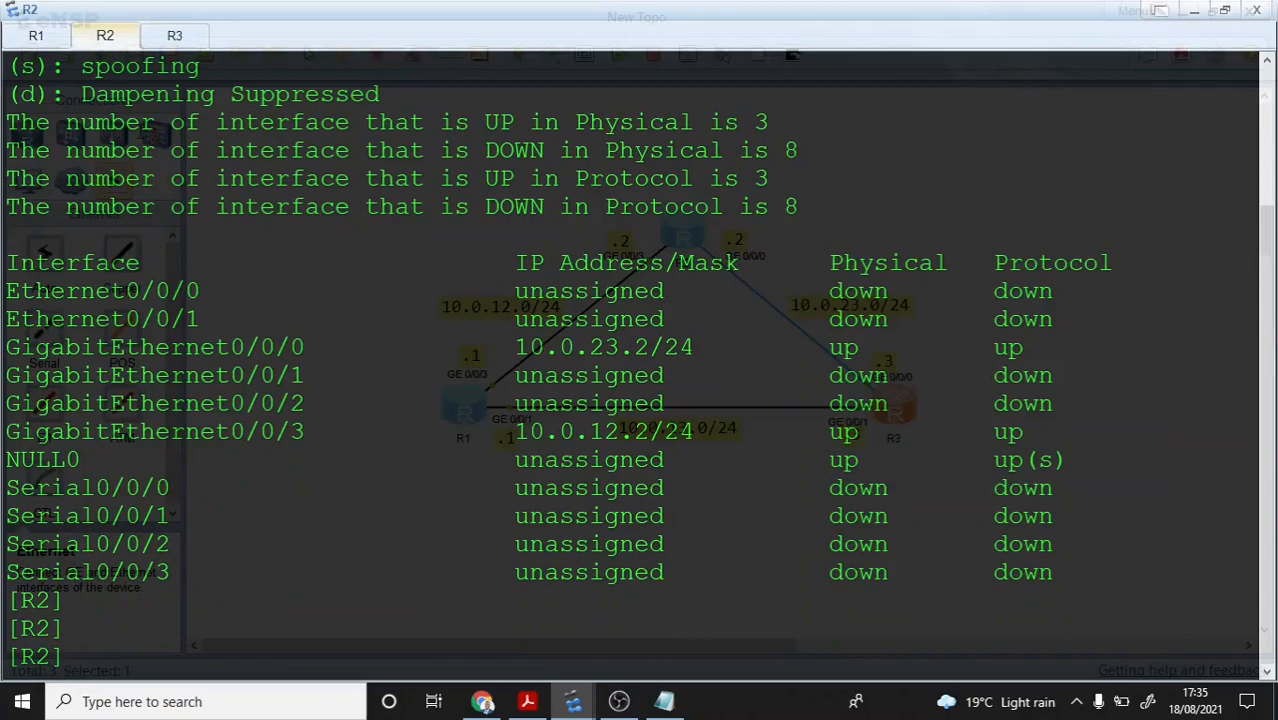
right_click(100, 220)
click(159, 266)
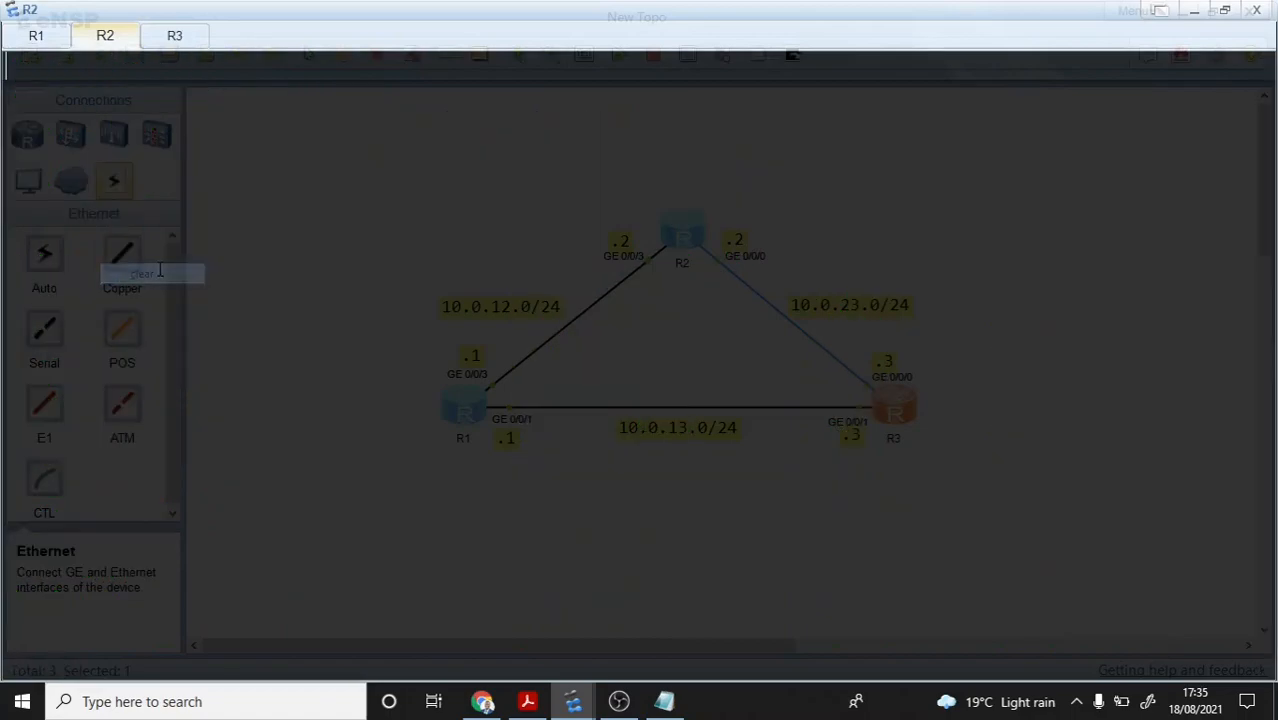
Step: Ping 10.0.23.3 from R2 and check the transmitted and received packets in the ping statistics
text(o)
key(BackSpace)
text(ping 10.)
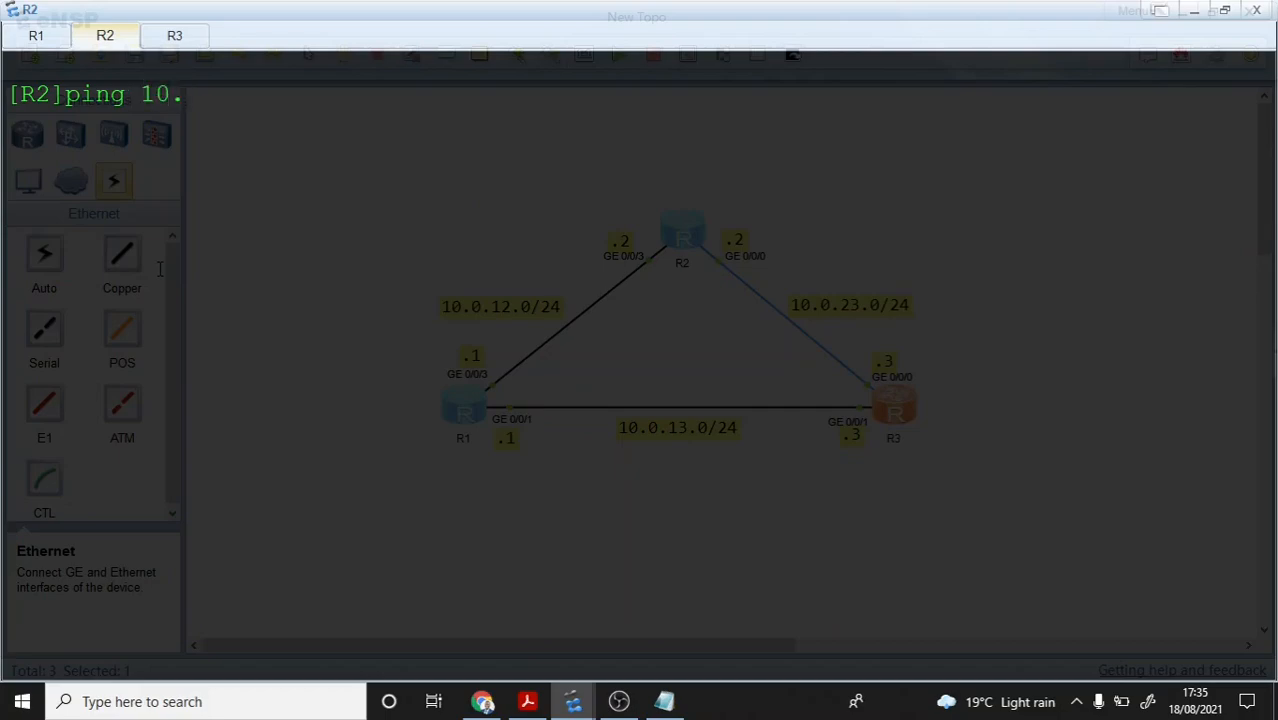
text(0.23.3)
key(Return)
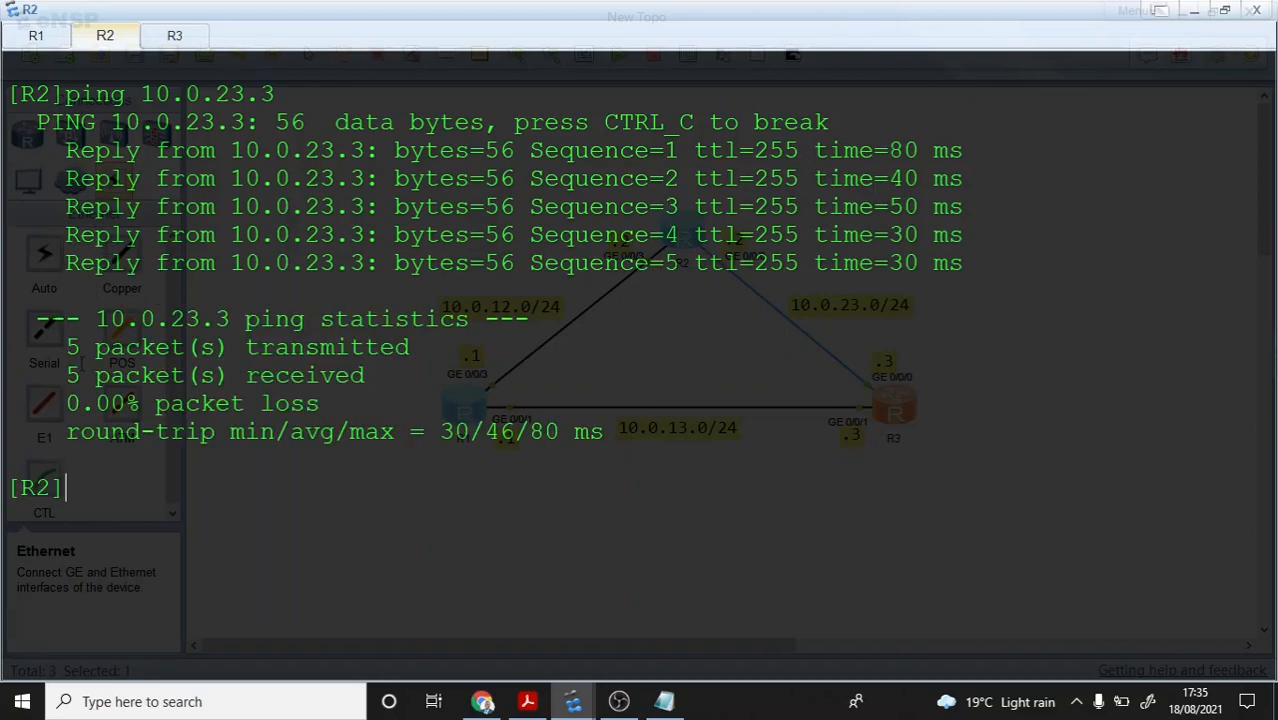
drag(64, 346, 481, 346)
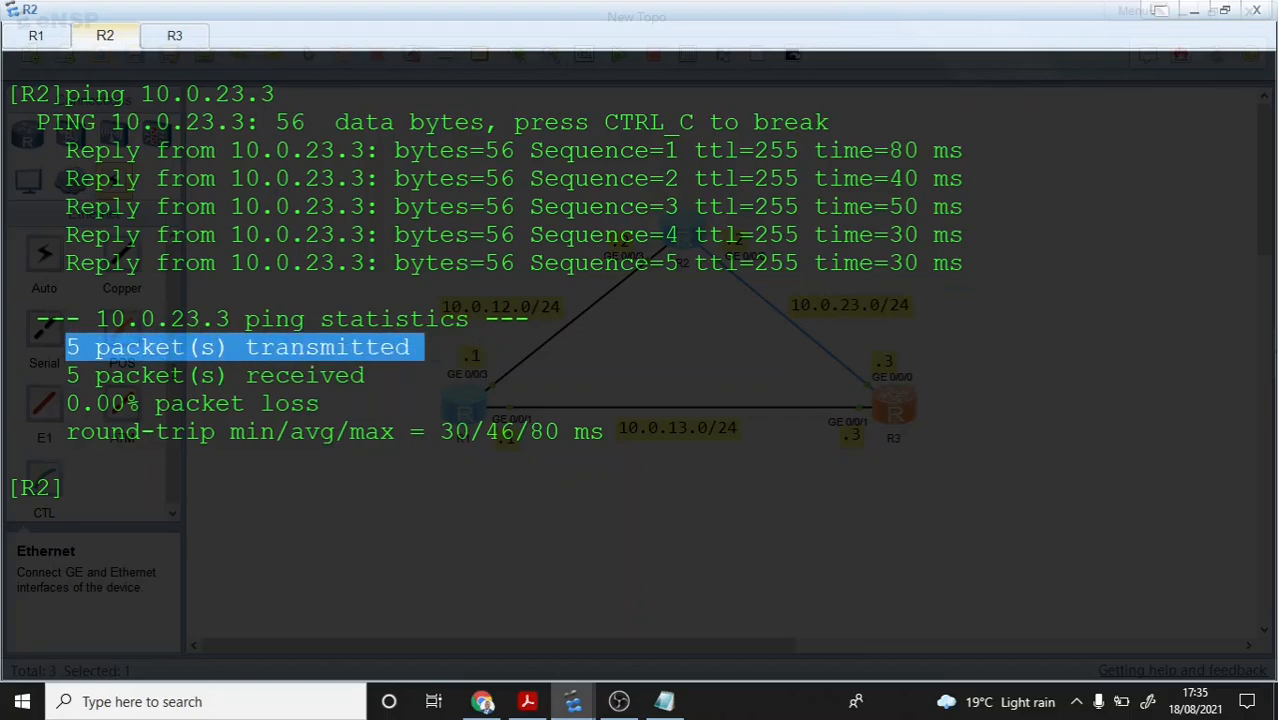
drag(62, 377, 377, 377)
click(115, 490)
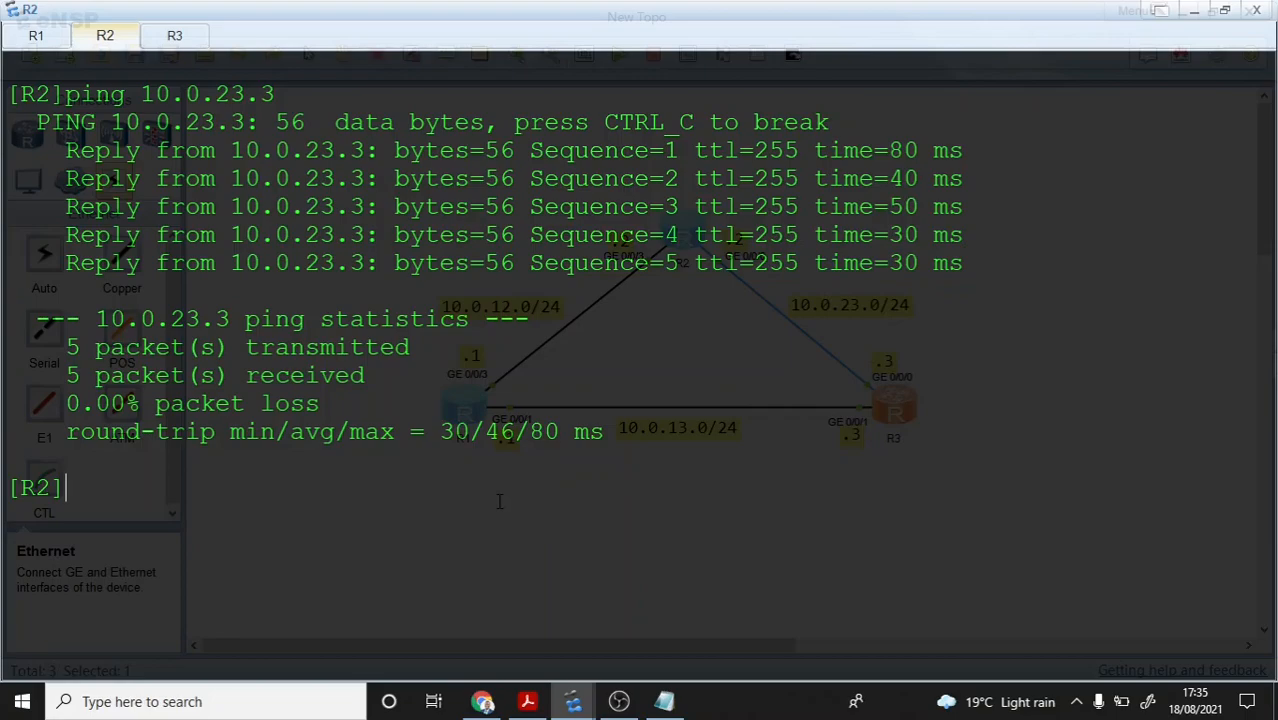
Step: Switch to the lab guide PDF in Acrobat Reader and find the command for displaying R1's routing table
key(alt+Tab)
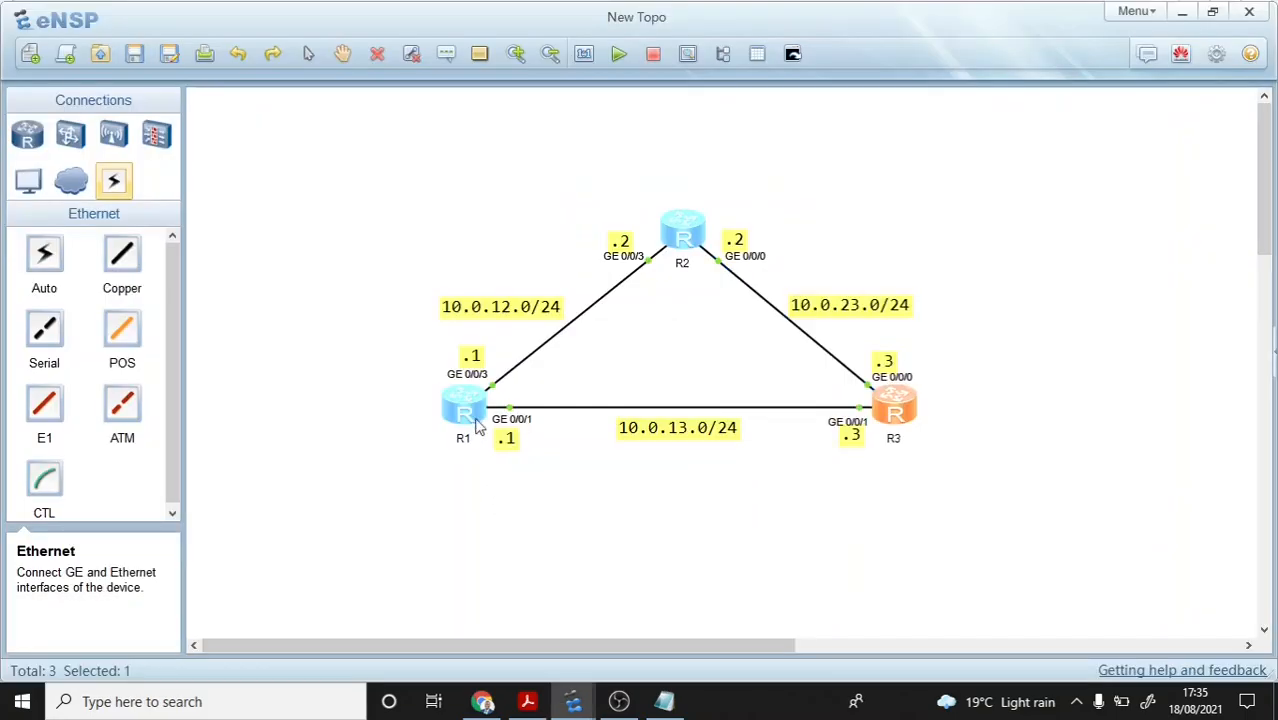
key(alt+Tab)
key(alt+Tab)
key(Tab)
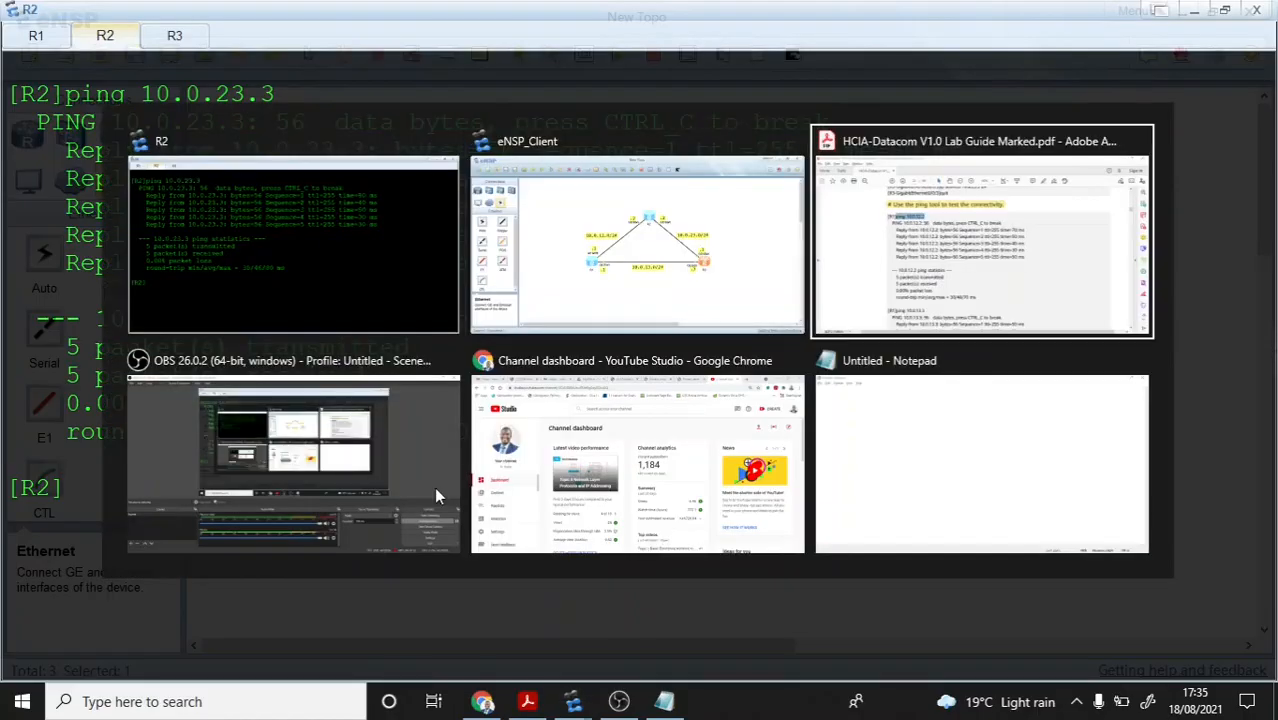
scroll(437, 384, down, 3)
scroll(437, 384, down, 5)
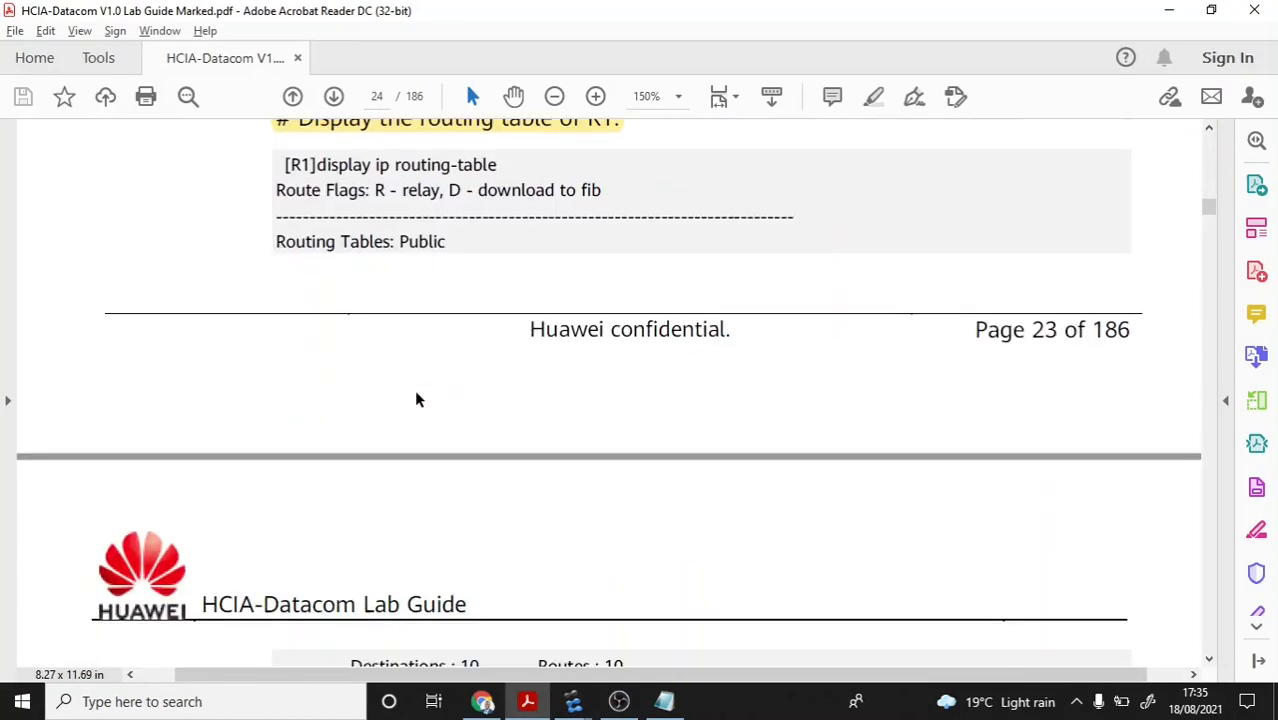
scroll(416, 396, up, 1)
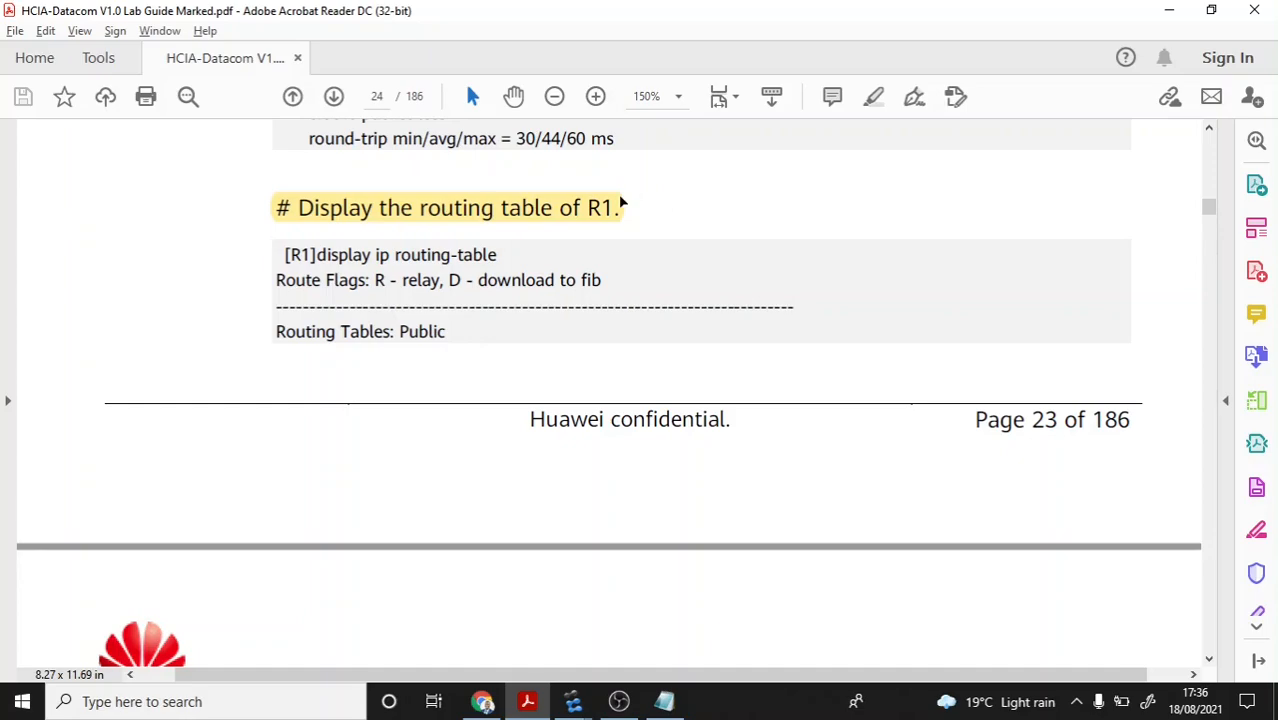
scroll(513, 221, down, 3)
scroll(512, 218, up, 4)
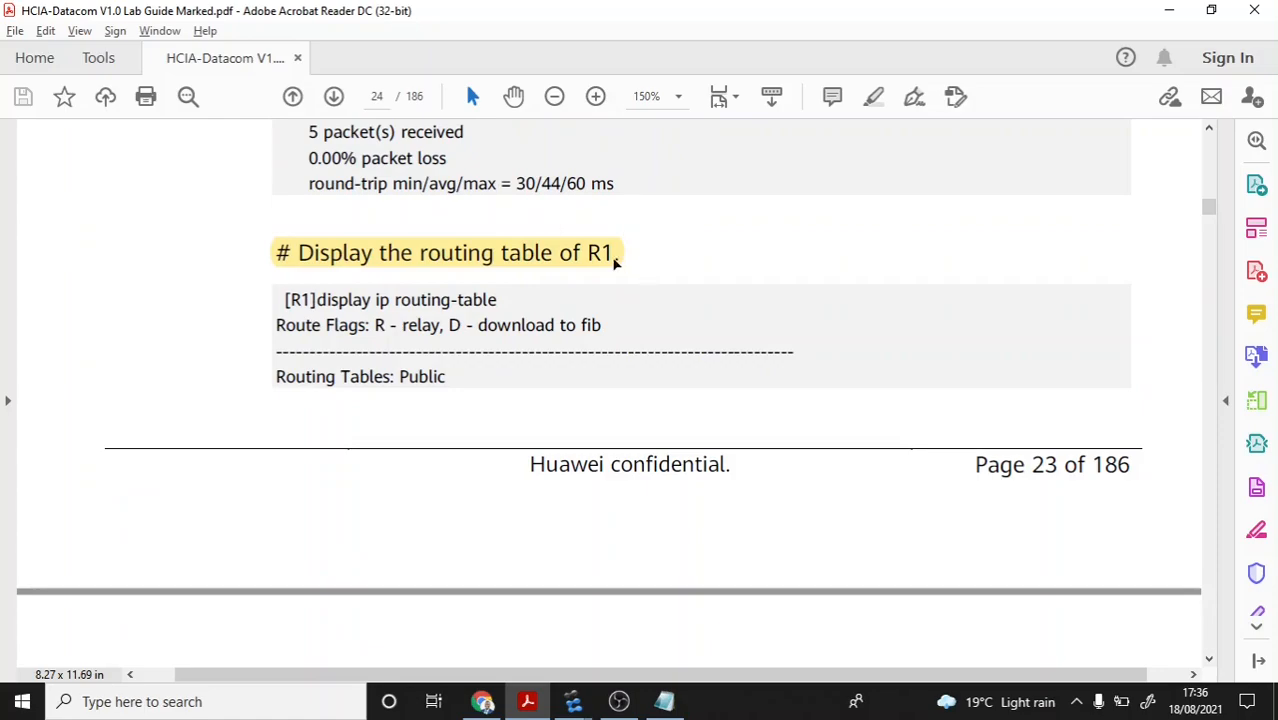
Step: Switch to R1's console in eNSP and clear the ping output from its screen
key(alt+Tab)
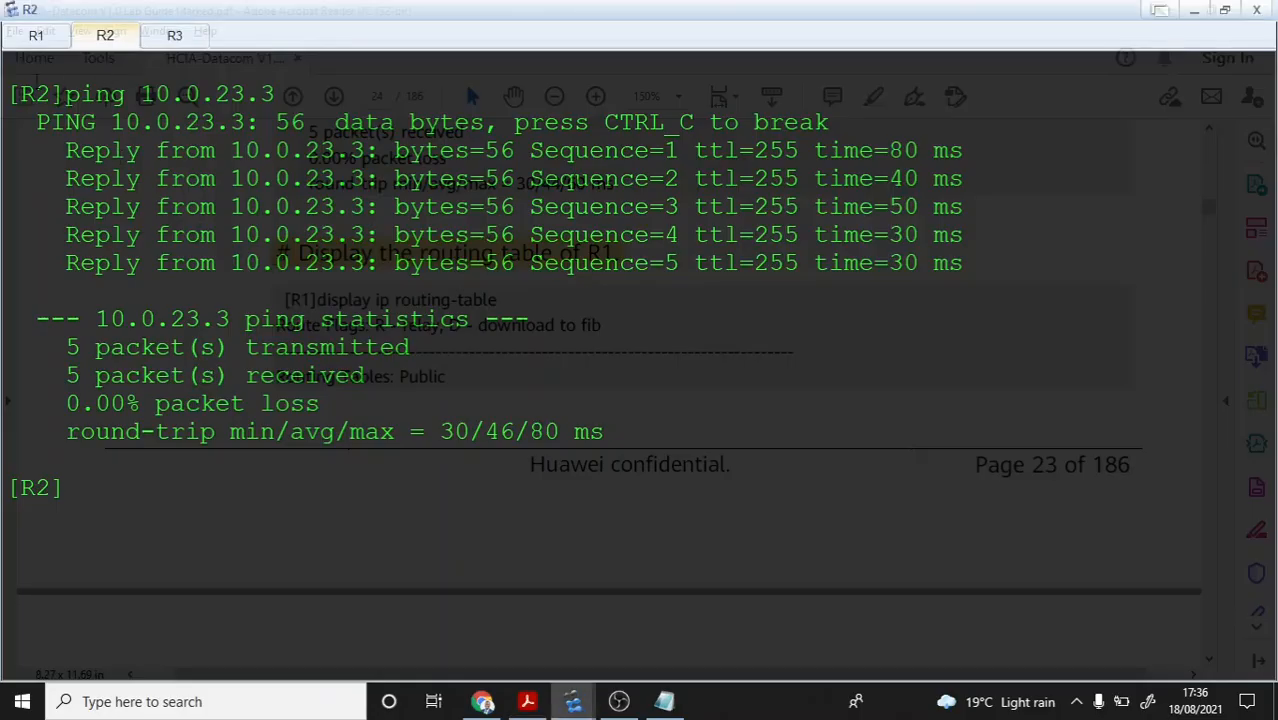
click(31, 46)
click(209, 296)
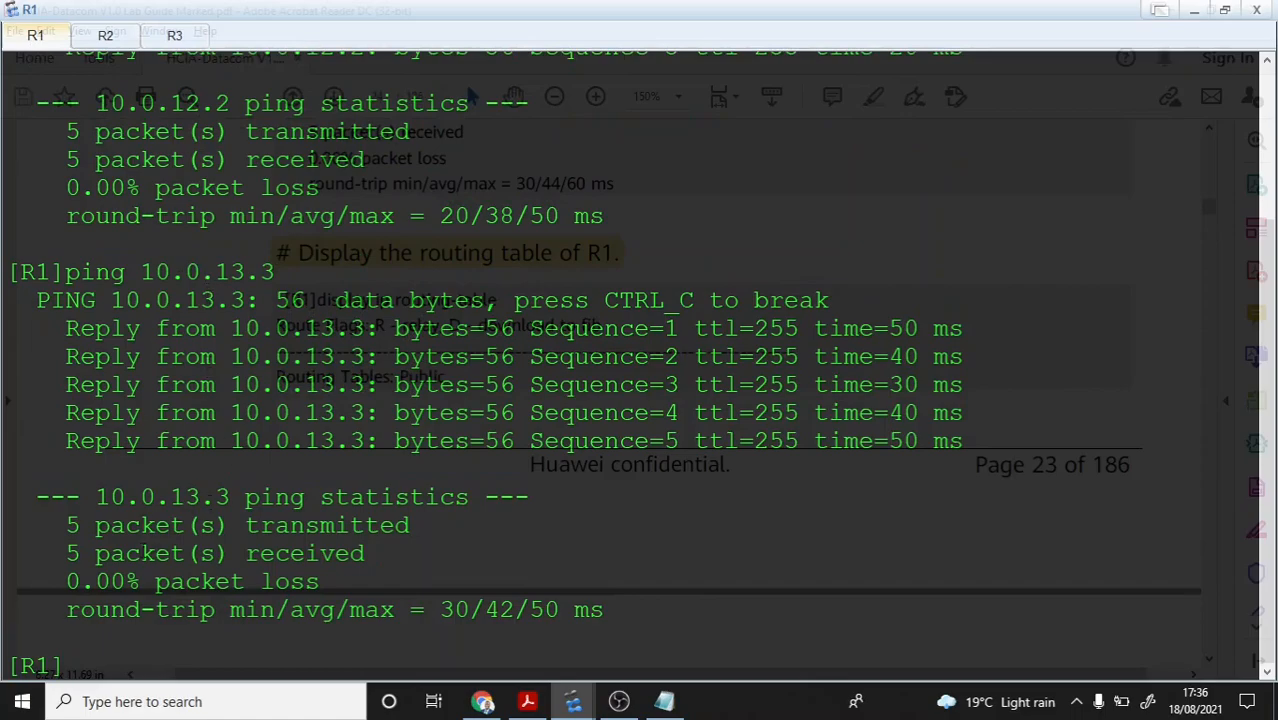
right_click(82, 652)
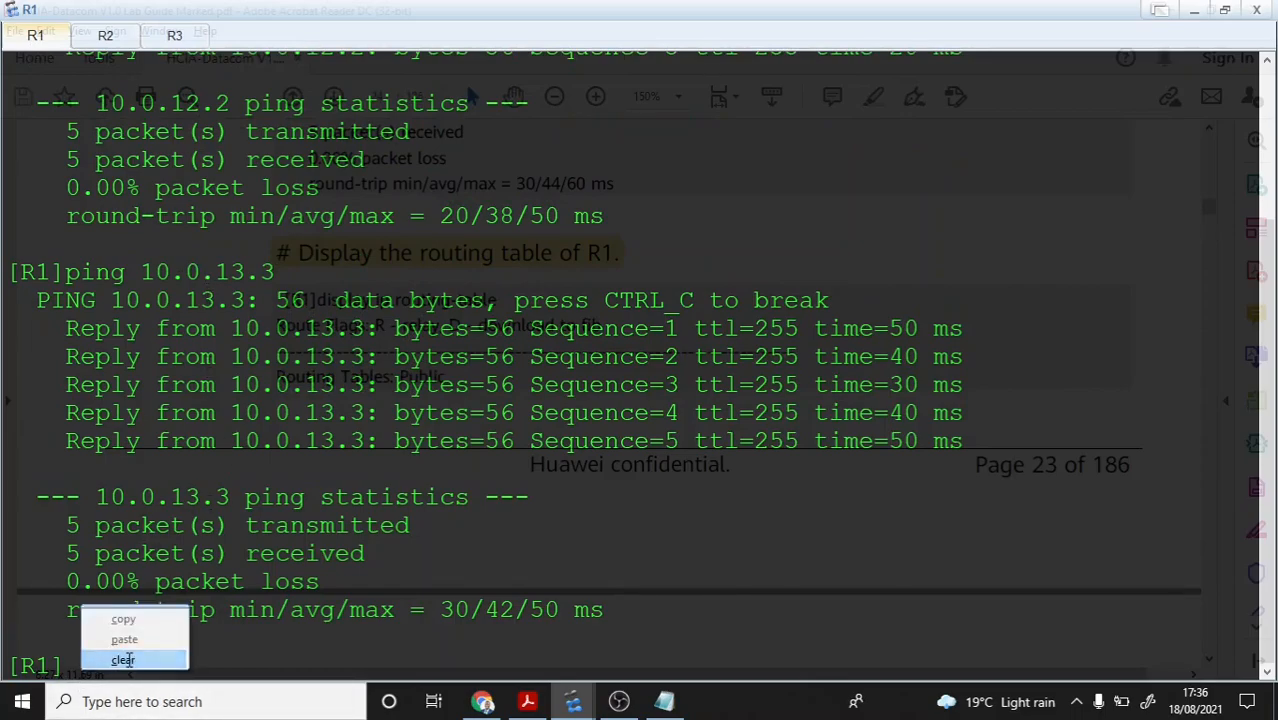
click(123, 659)
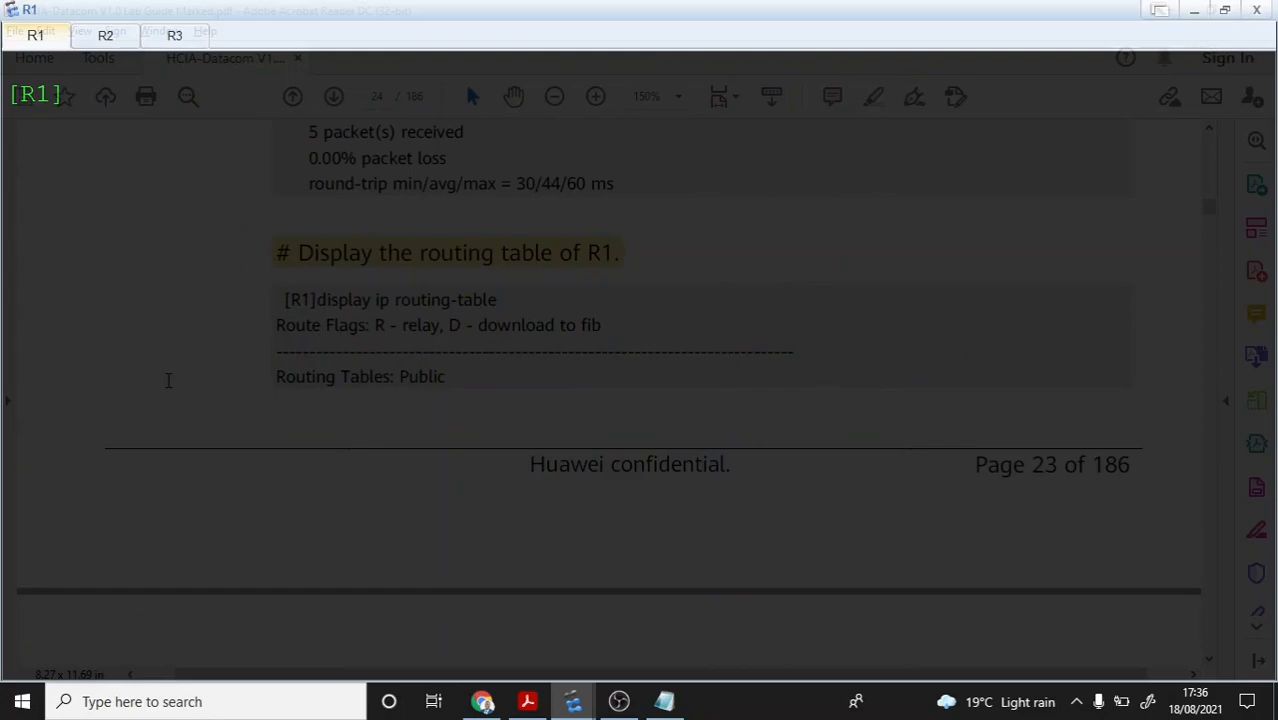
Step: Display R1's routing table with "disp ip routing-table"
text(disp ip t)
text(oo)
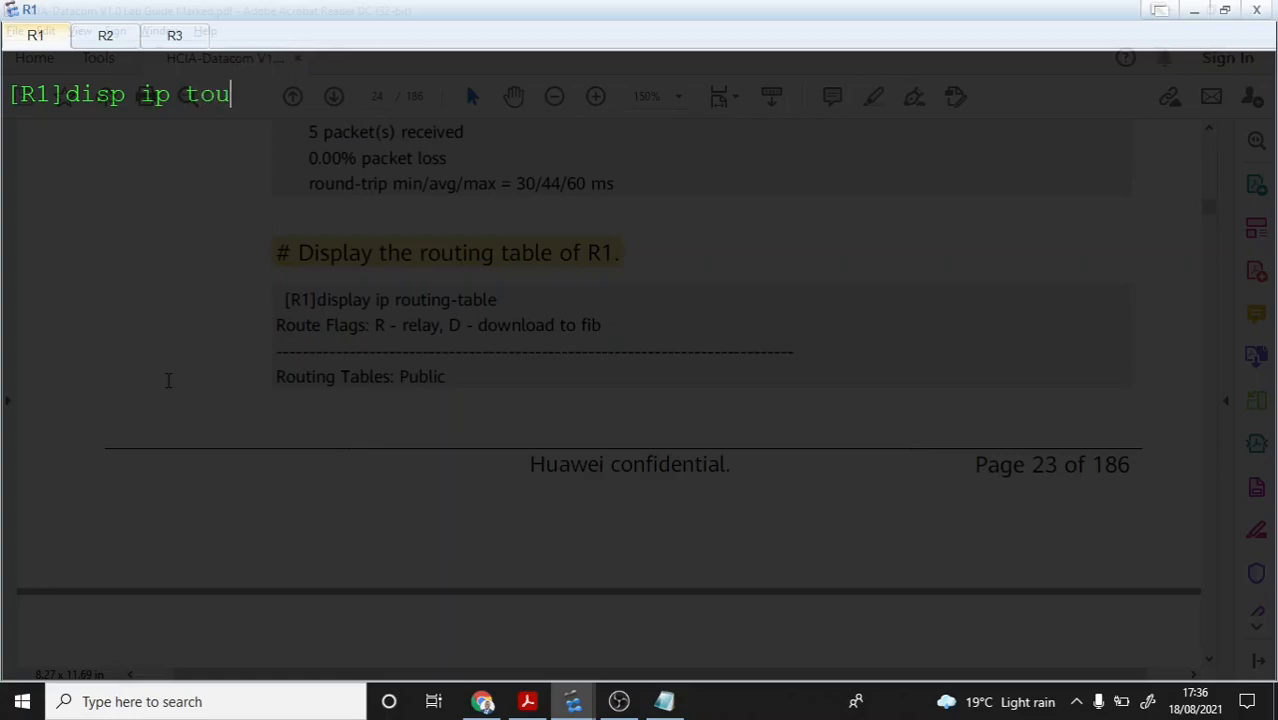
key(BackSpace)
key(BackSpace)
key(BackSpace)
text(routing)
key(Tab)
key(Return)
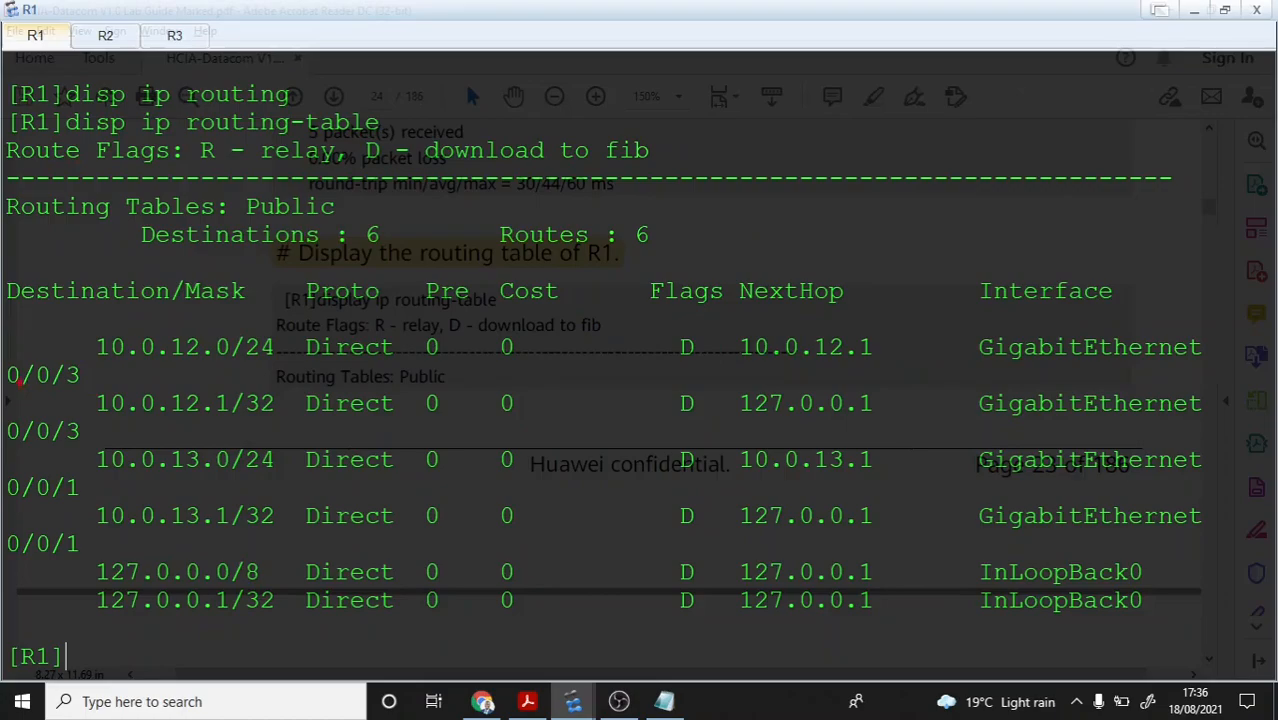
Step: Examine the 10.0.12.x and 10.0.13.x routes in R1's routing table, matching destinations to their protocol, next hop and outgoing interface
mouse_move(3, 365)
mouse_down()
mouse_move(56, 418)
mouse_move(79, 568)
mouse_move(89, 556)
mouse_up()
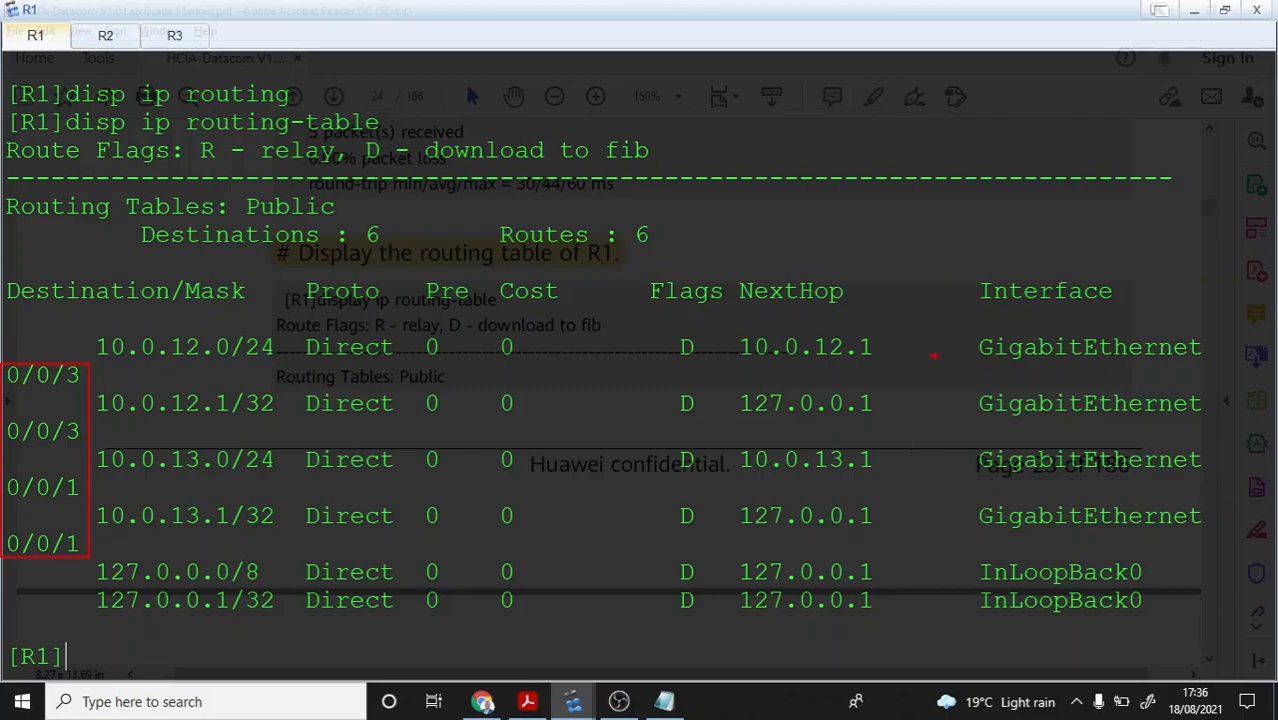
drag(980, 323, 1250, 618)
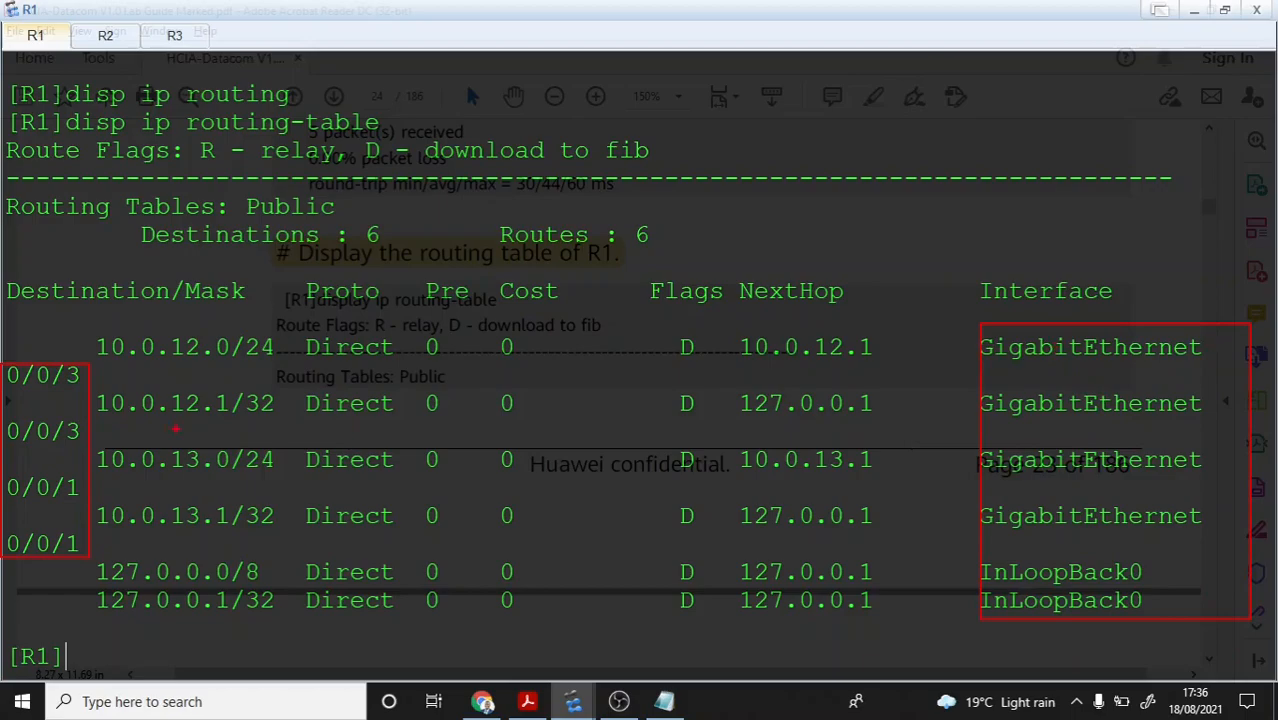
drag(3, 362, 88, 394)
drag(1207, 335, 1258, 356)
mouse_move(93, 327)
mouse_down()
mouse_move(256, 494)
mouse_move(282, 548)
mouse_up()
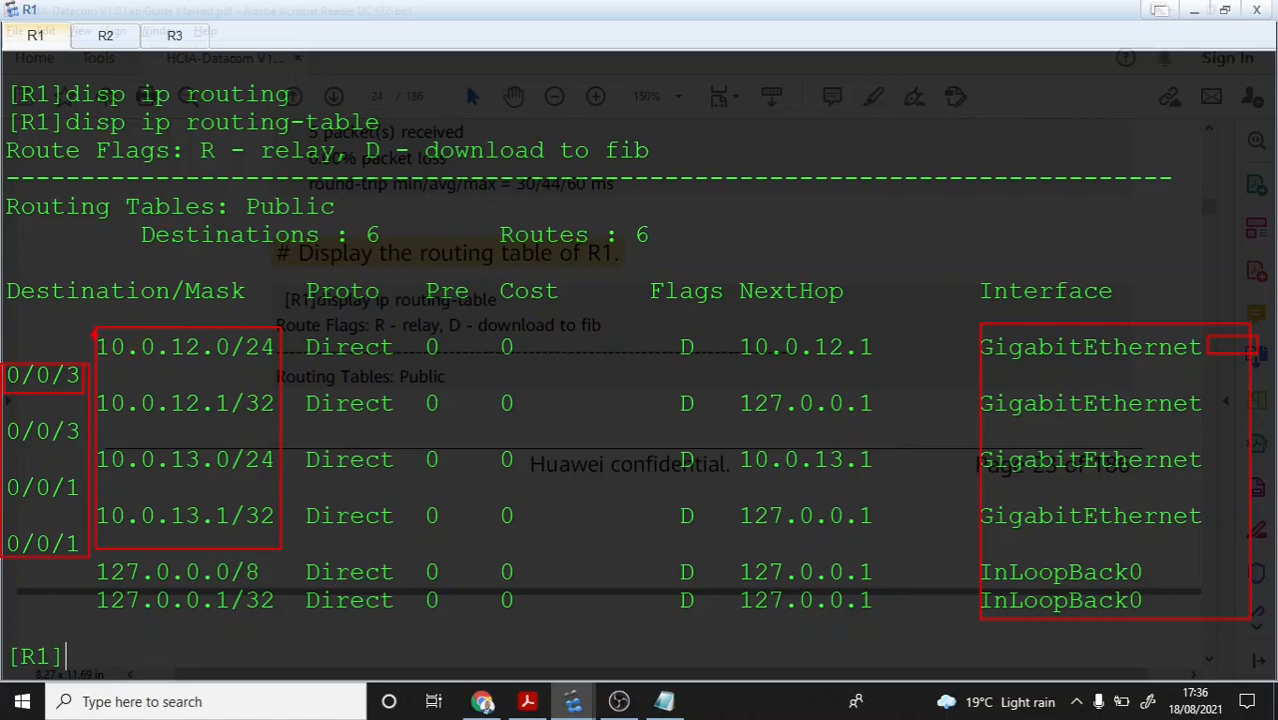
mouse_move(94, 333)
mouse_down()
mouse_move(150, 358)
mouse_move(280, 361)
mouse_up()
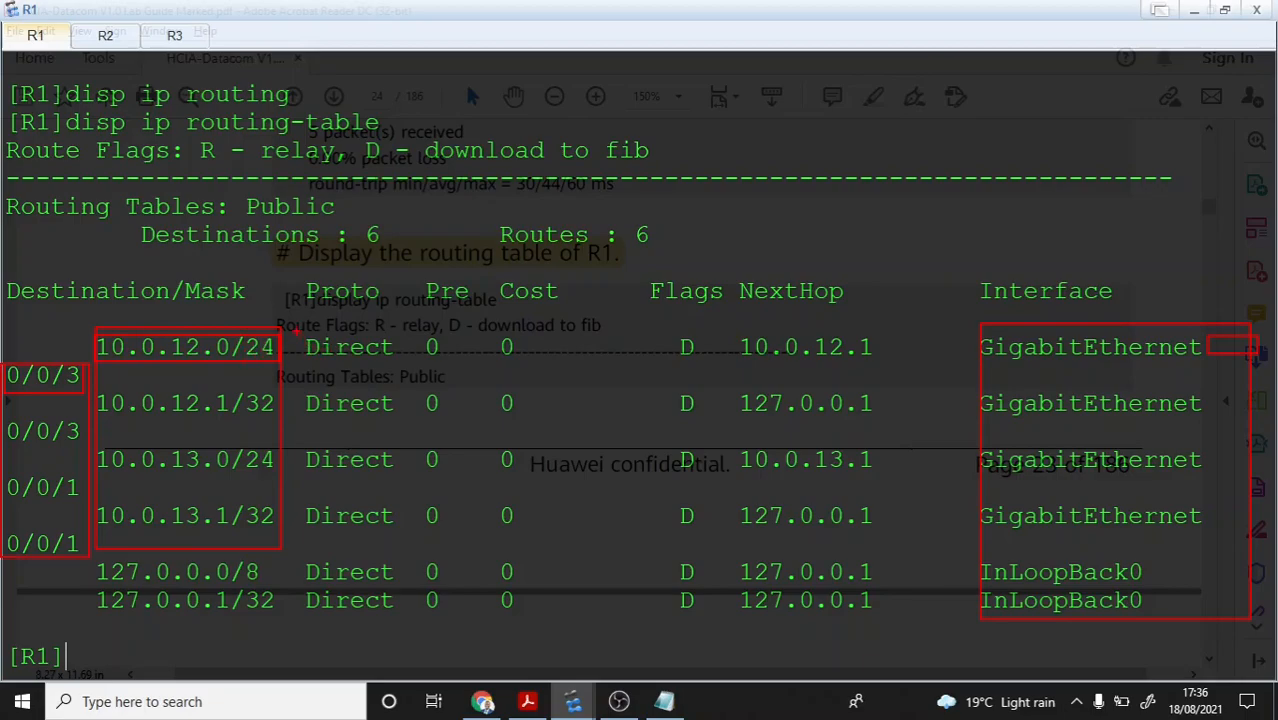
mouse_move(295, 336)
mouse_down()
mouse_move(378, 344)
mouse_move(402, 360)
mouse_up()
drag(738, 333, 884, 360)
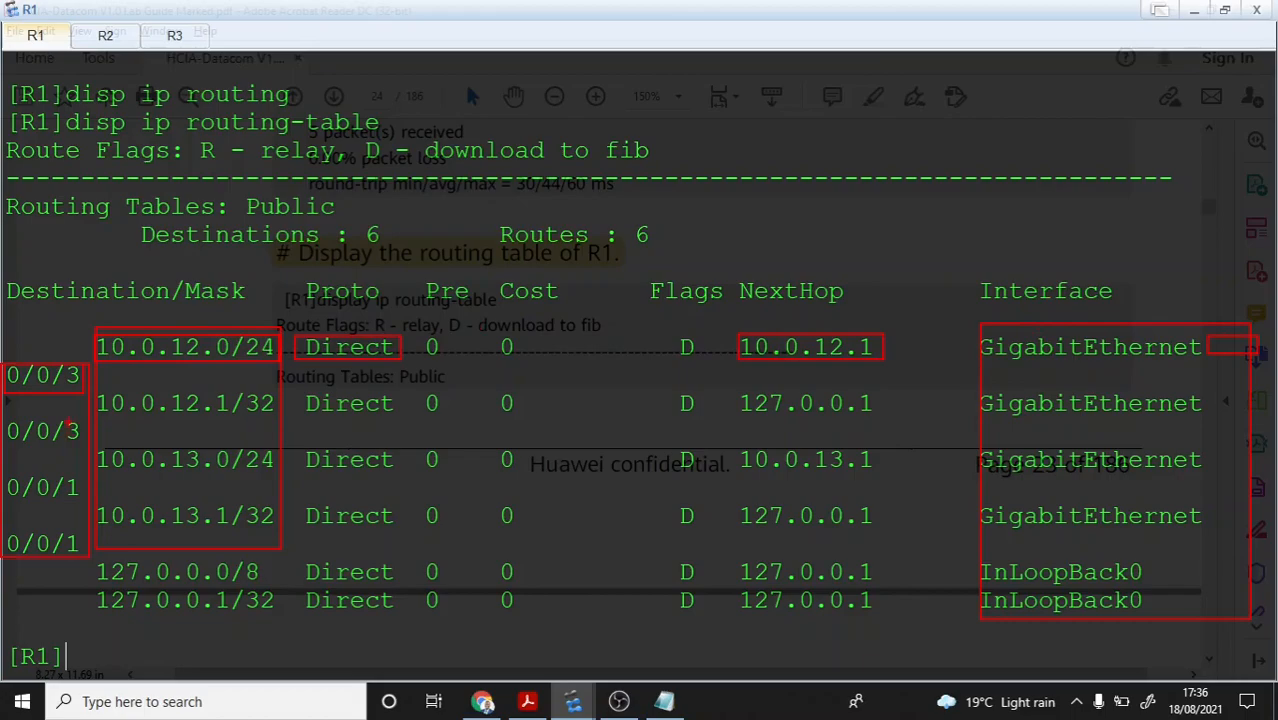
drag(97, 392, 281, 421)
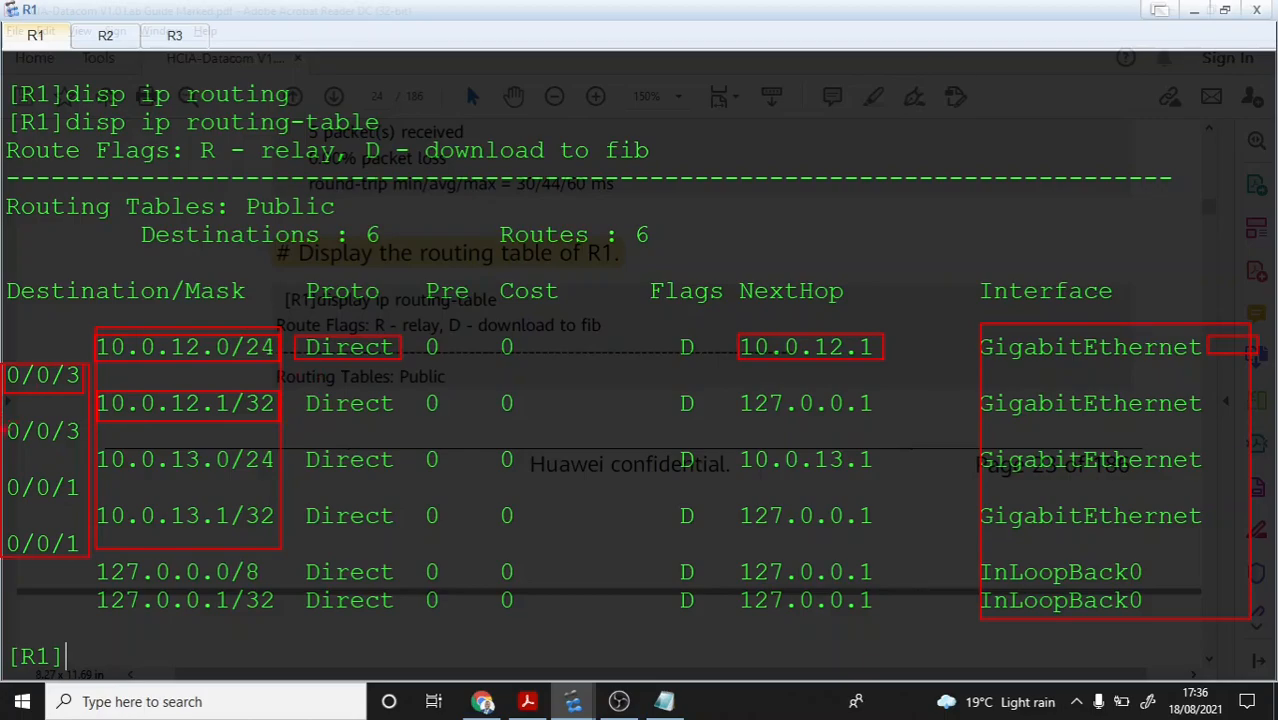
drag(13, 439, 82, 440)
mouse_move(98, 444)
mouse_down()
mouse_move(104, 468)
mouse_move(281, 547)
mouse_up()
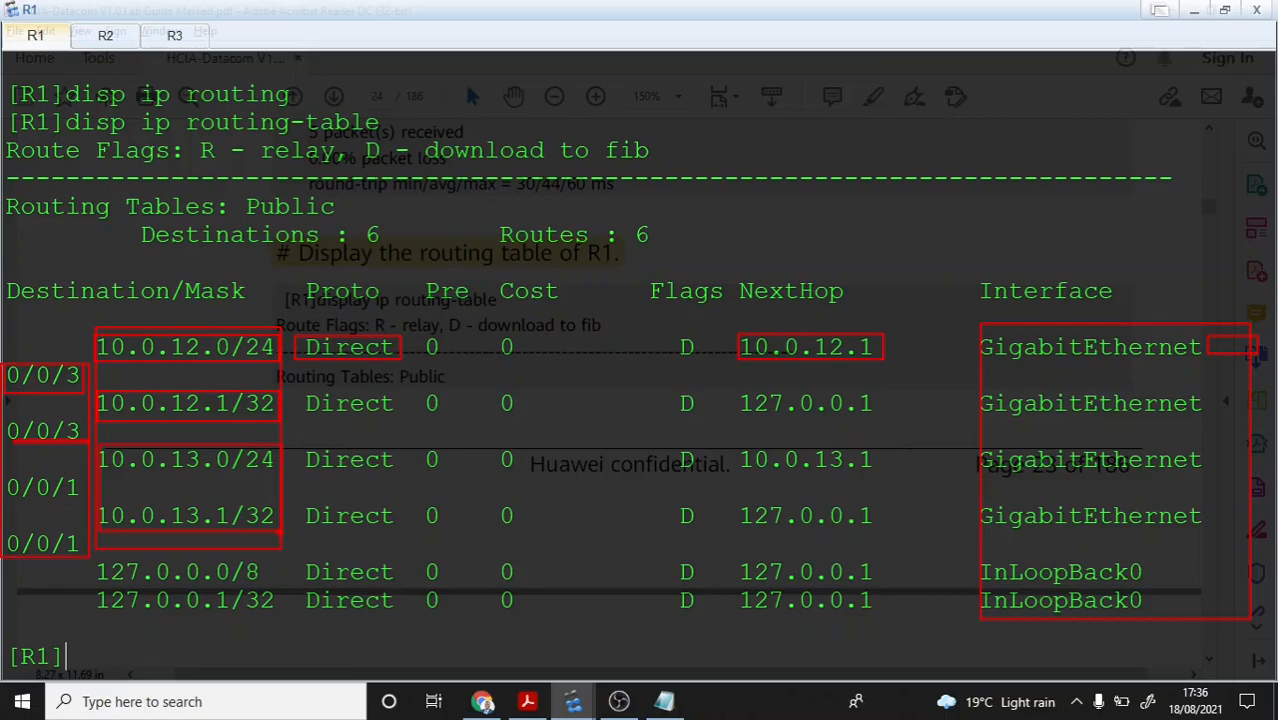
Step: Switch to the lab guide PDF and review its sample R1 routing table and the explanation of the direct routes generated per interface
key(alt+Tab)
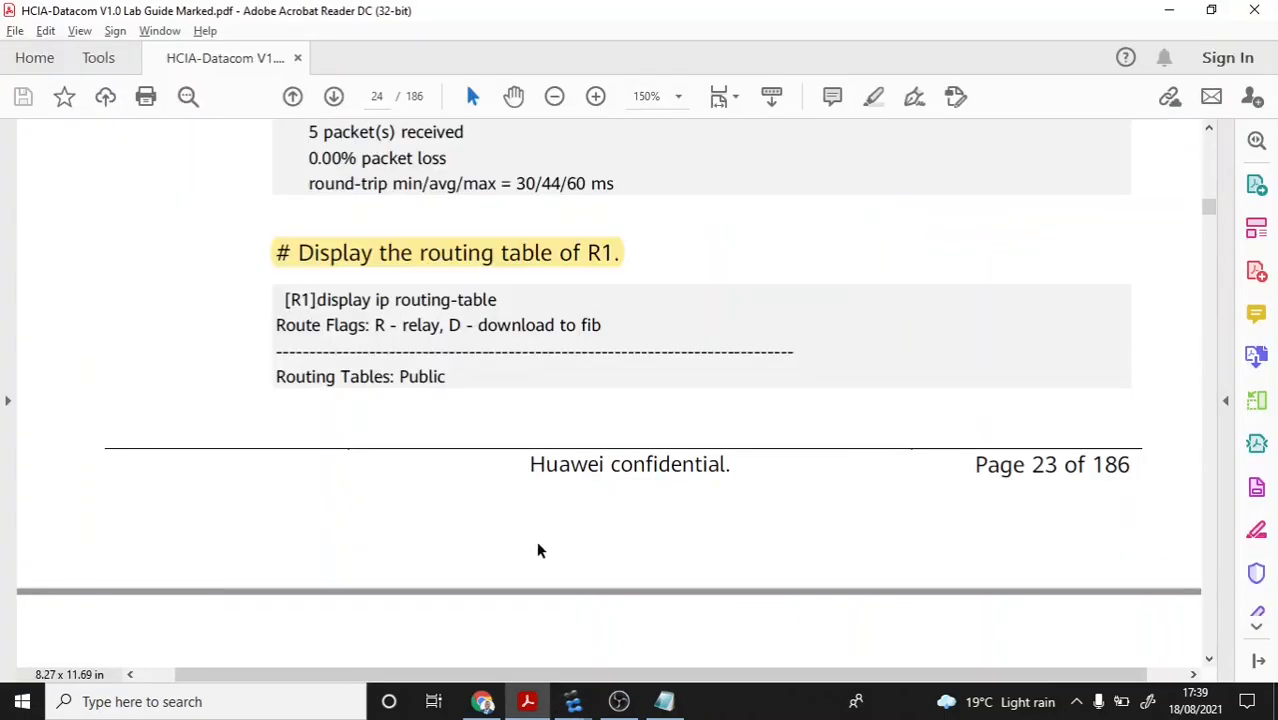
scroll(538, 550, down, 10)
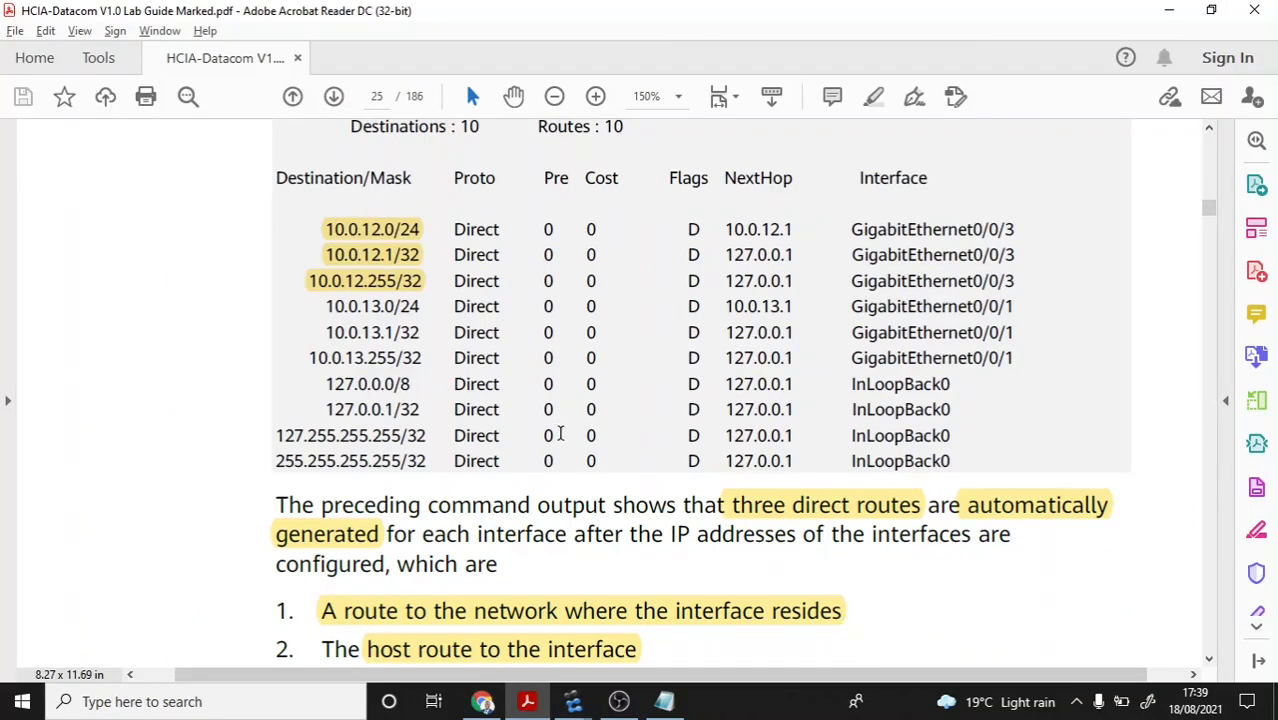
scroll(525, 414, down, 5)
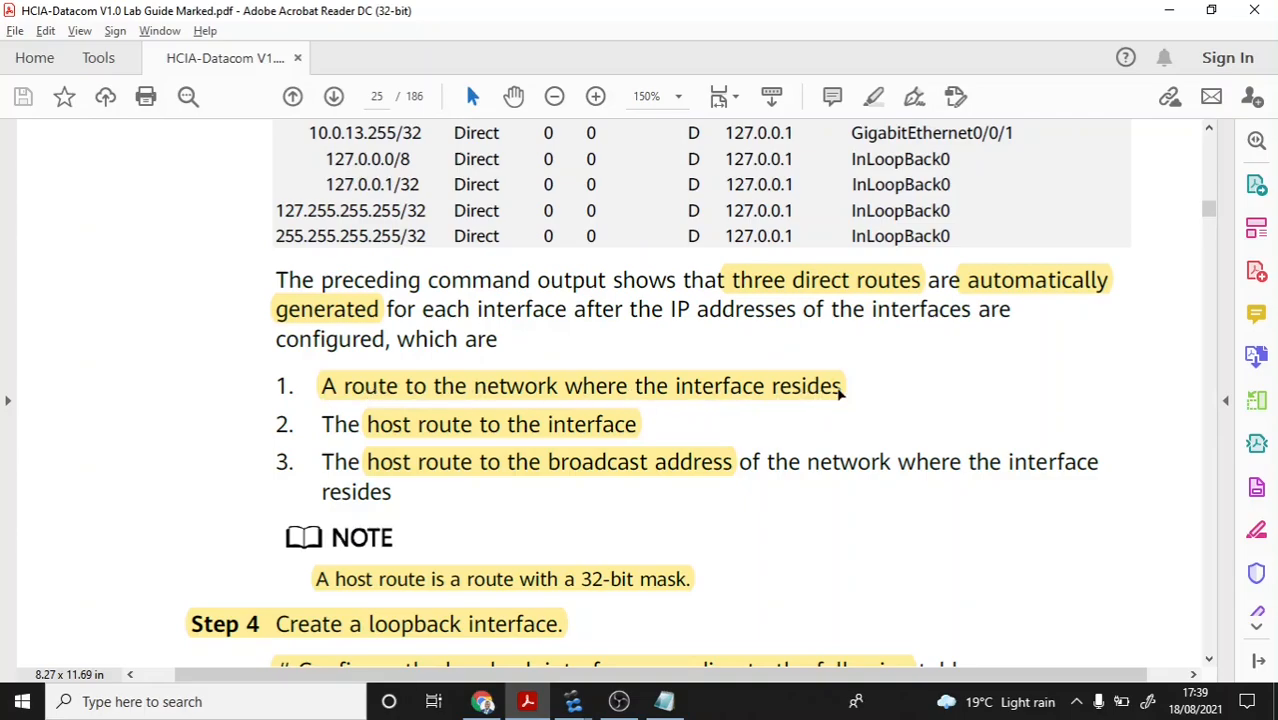
scroll(841, 392, up, 4)
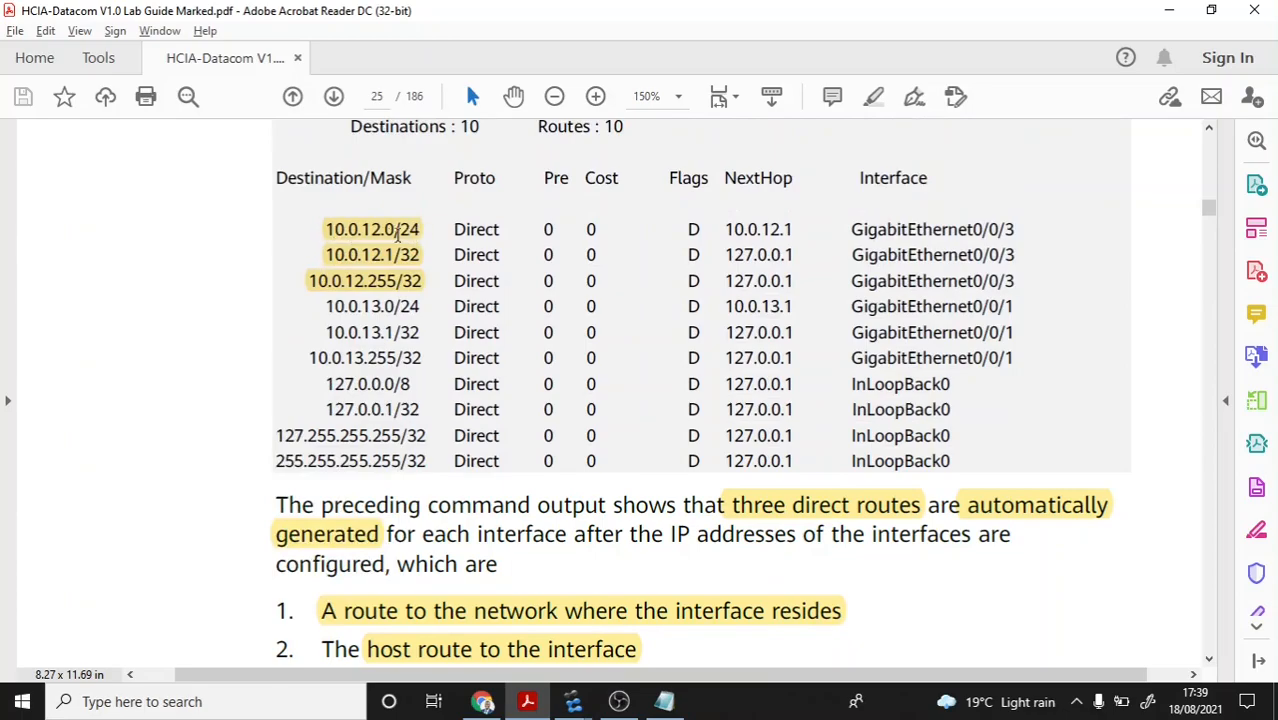
Step: Examine the highlighted 10.0.12.x routes in the routing table and compare them with the three direct route types and the host route note
scroll(516, 265, down, 3)
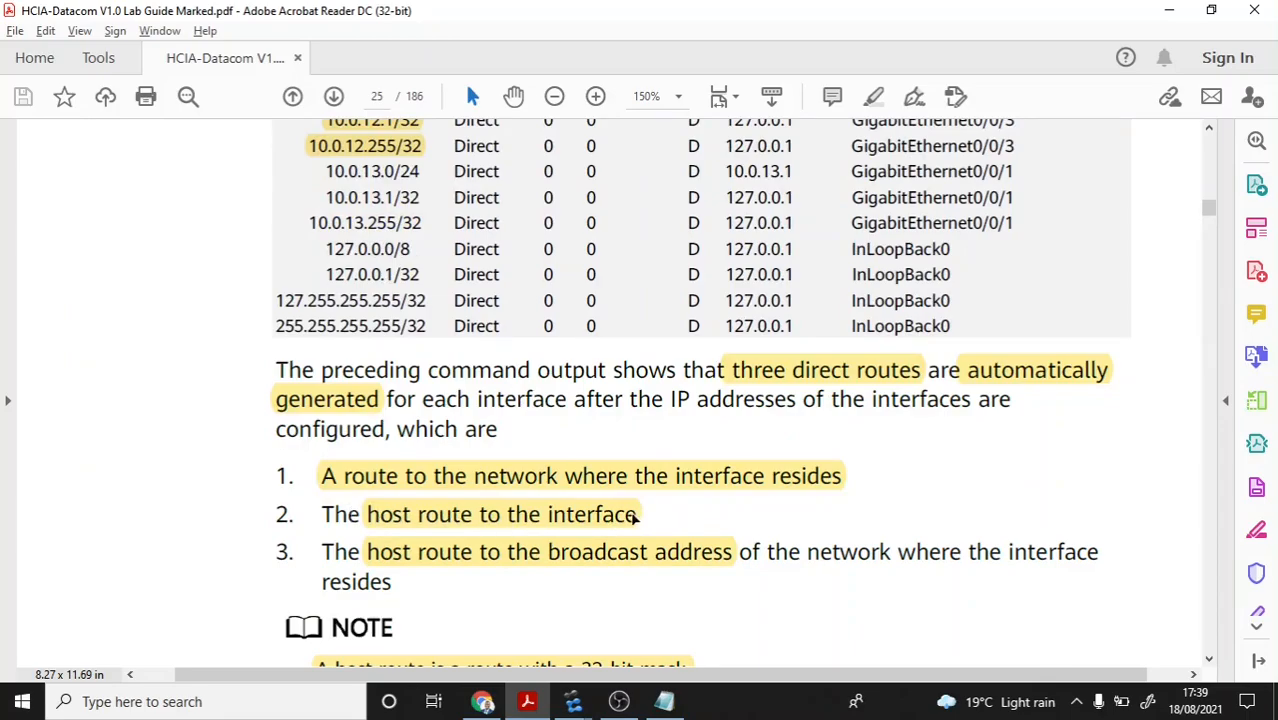
scroll(580, 490, up, 3)
click(330, 257)
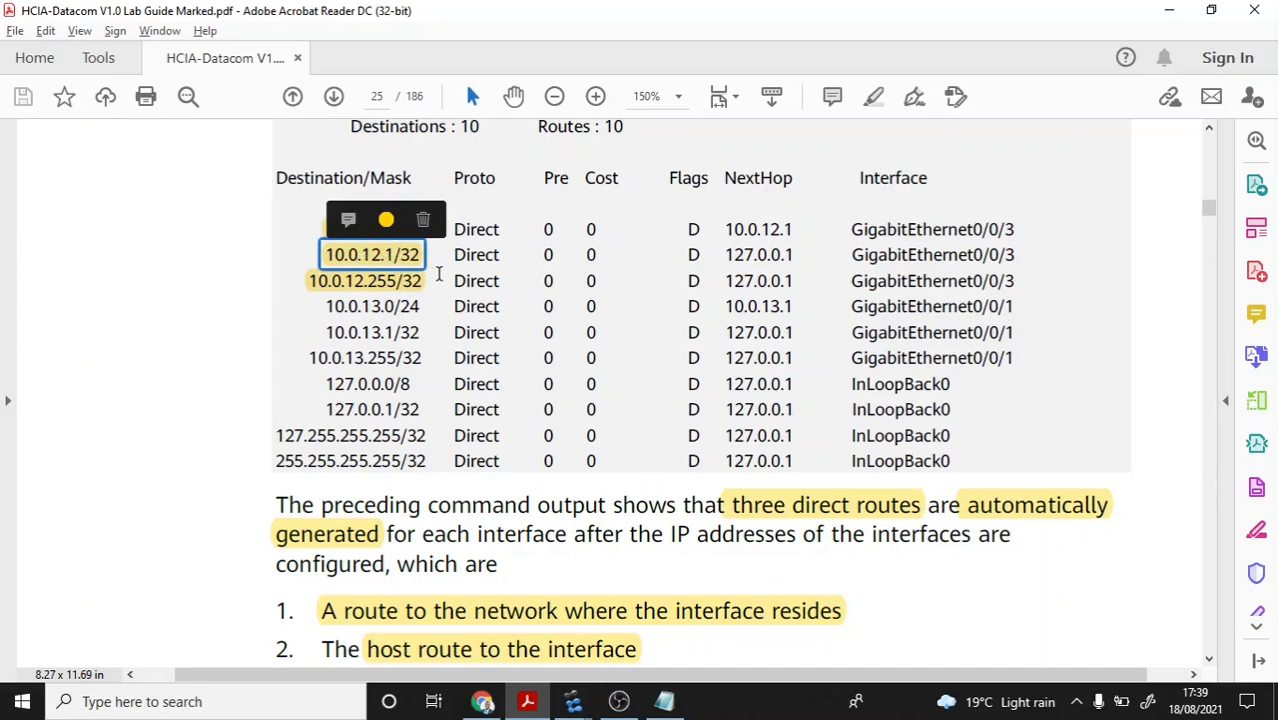
scroll(551, 371, down, 4)
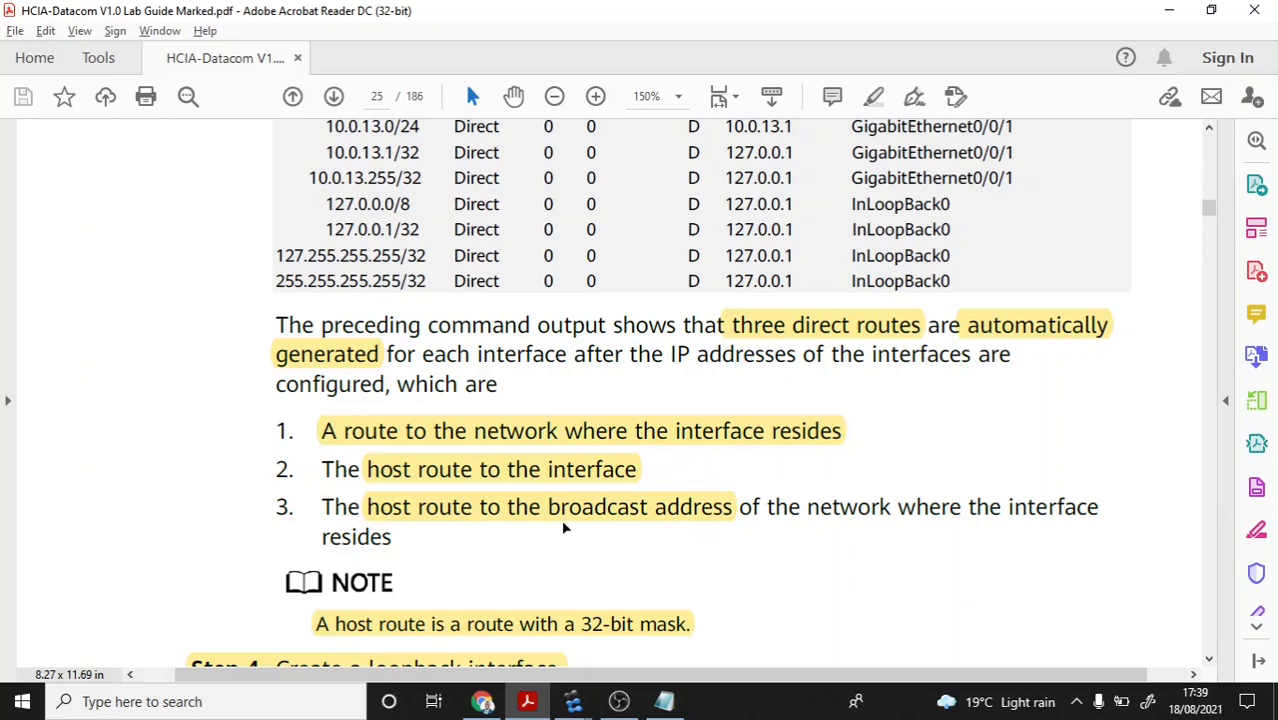
scroll(563, 512, up, 4)
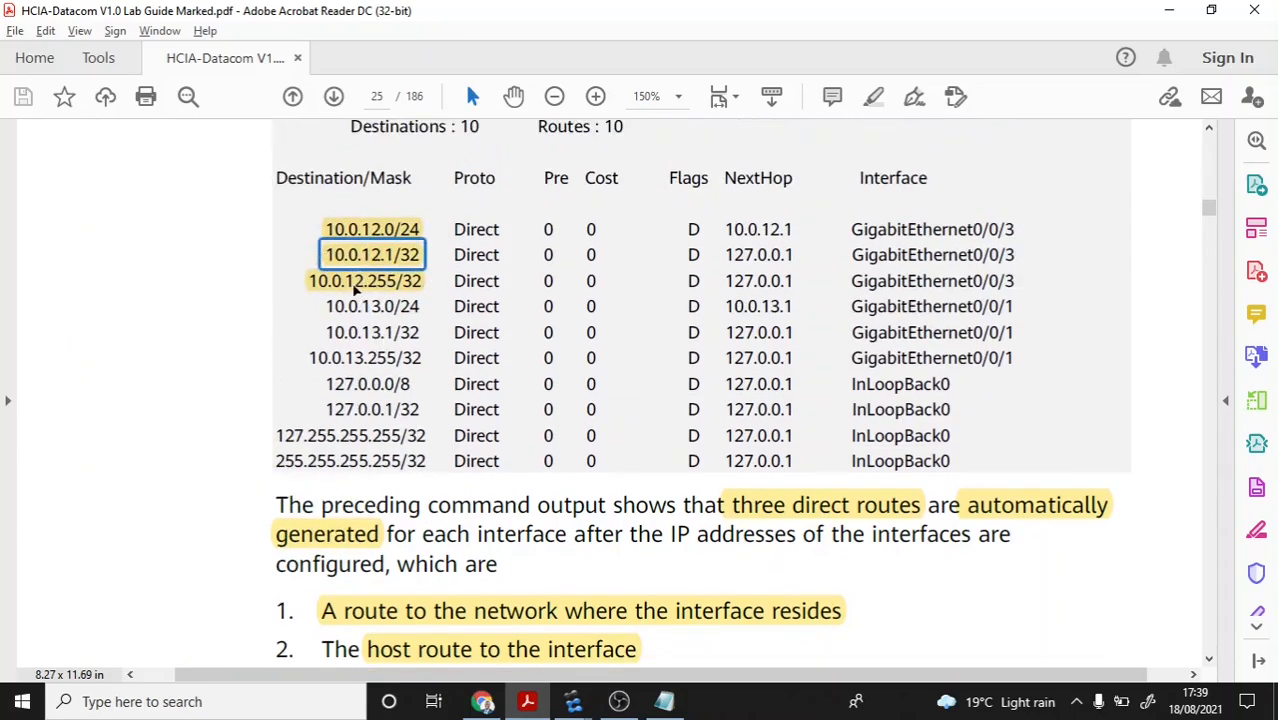
click(354, 288)
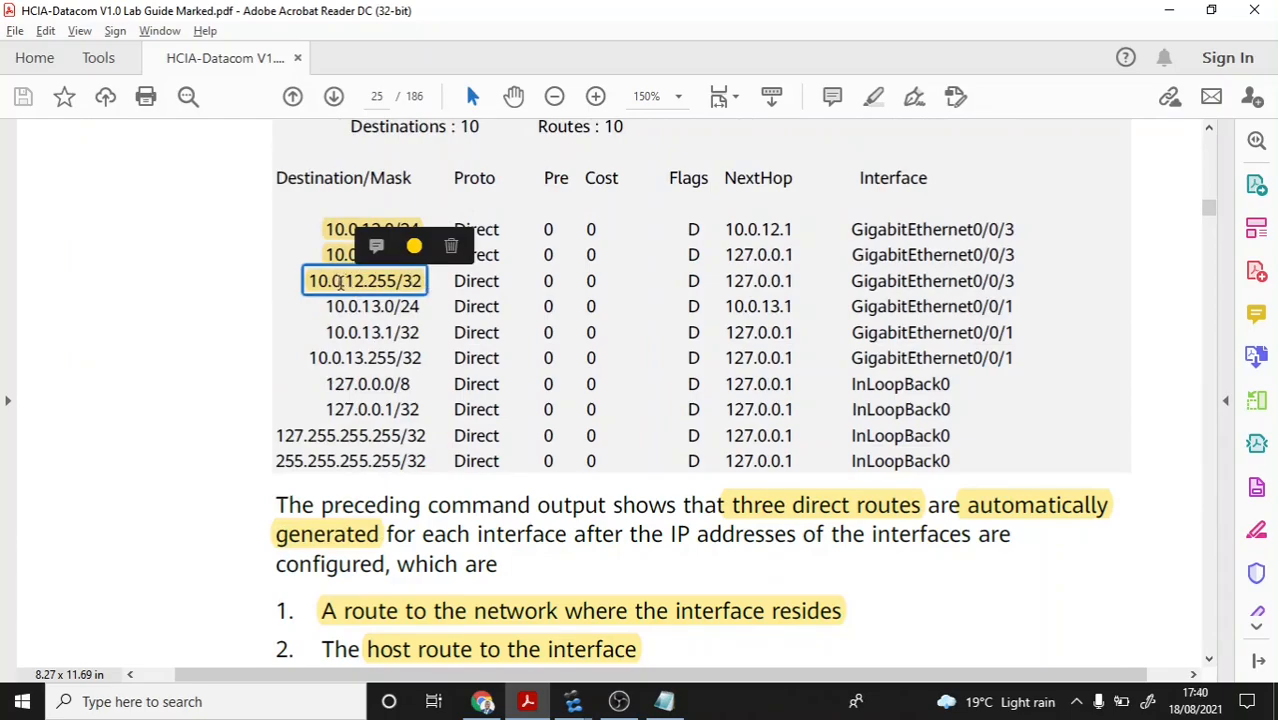
click(343, 232)
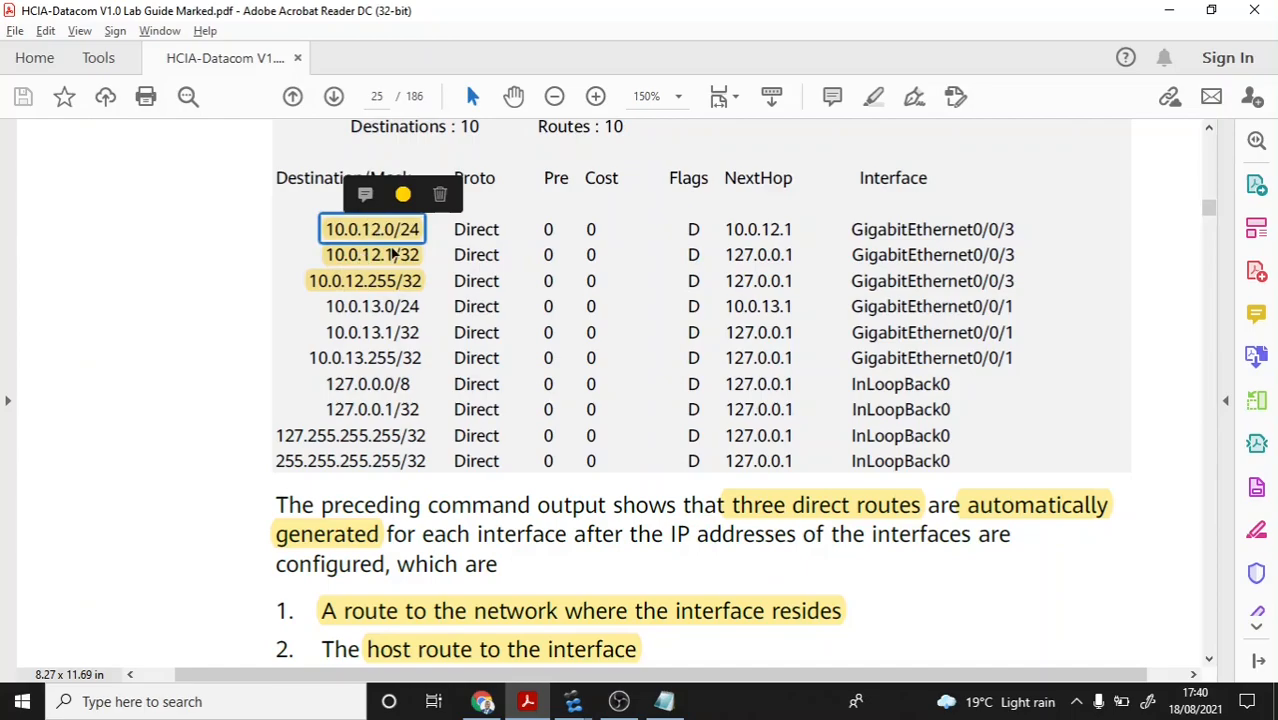
scroll(436, 310, down, 3)
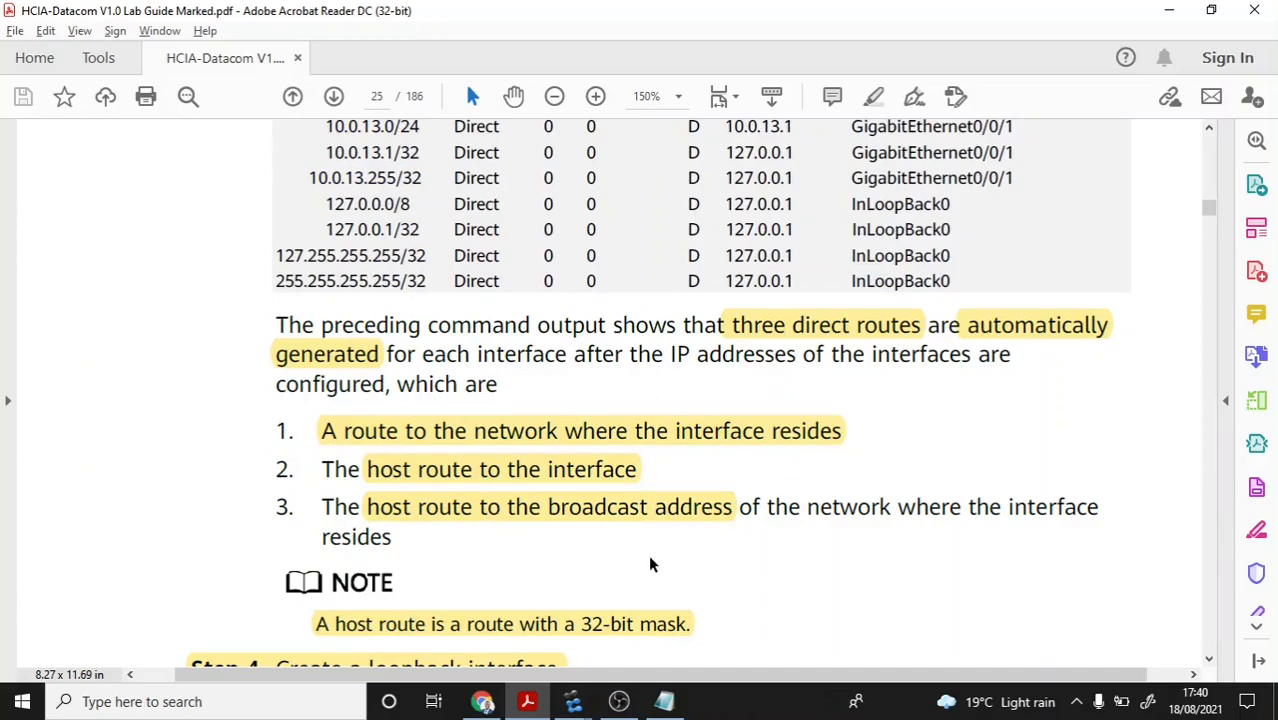
scroll(665, 433, down, 2)
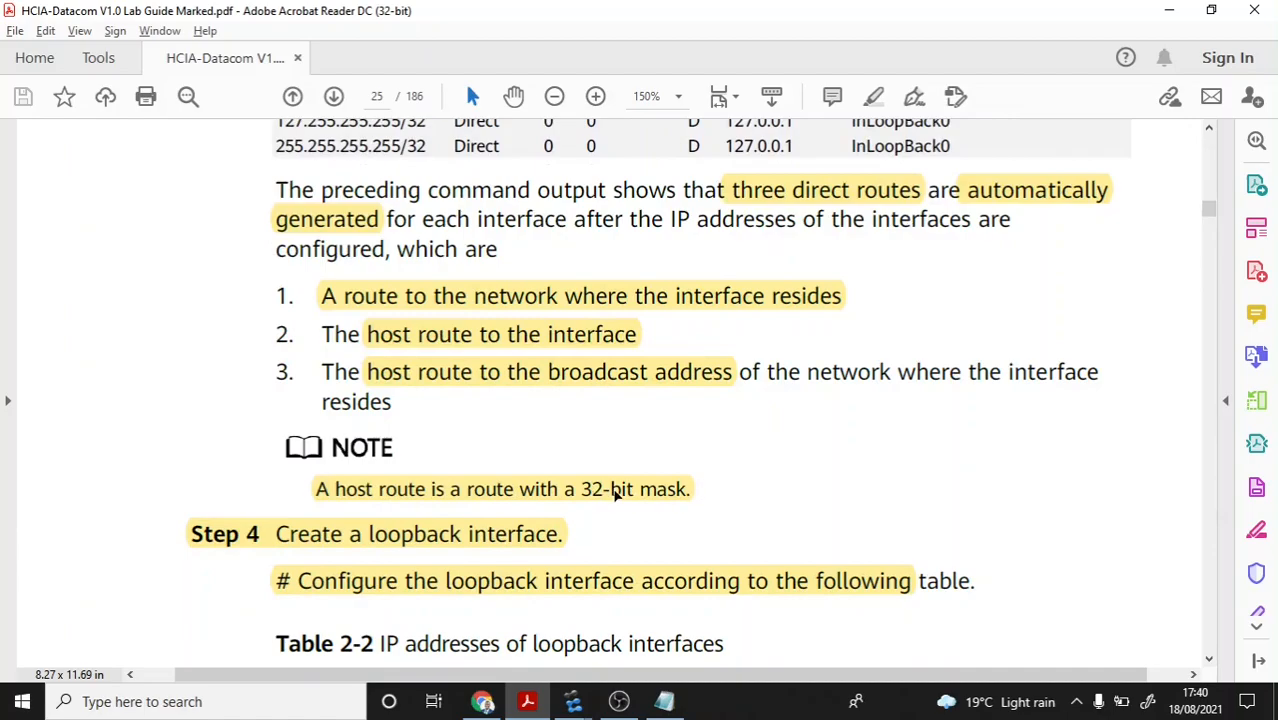
scroll(610, 497, up, 5)
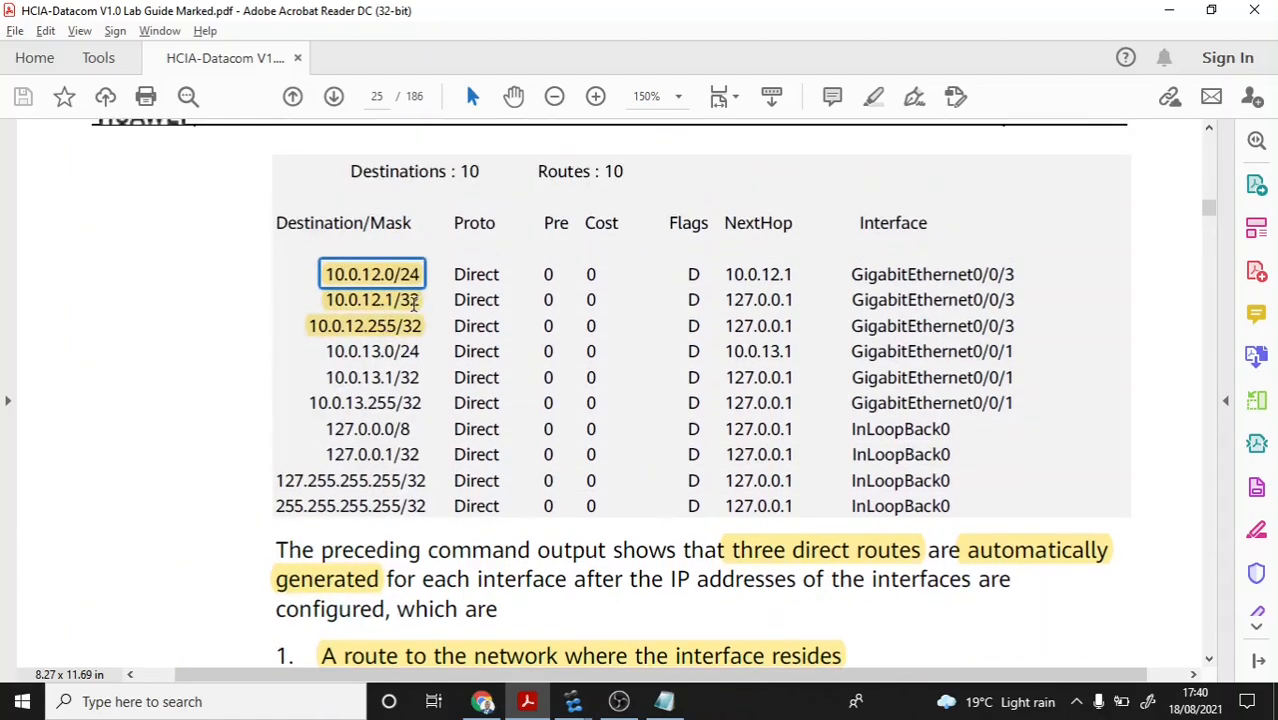
click(411, 304)
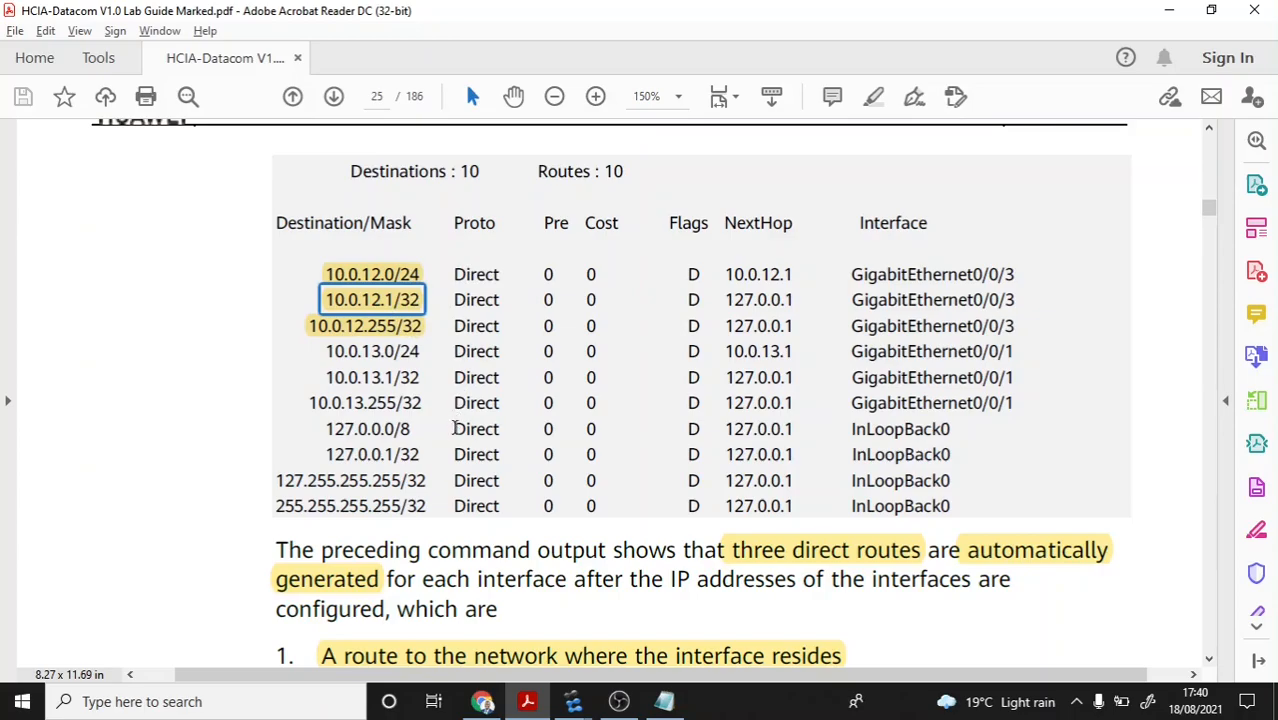
scroll(455, 428, down, 2)
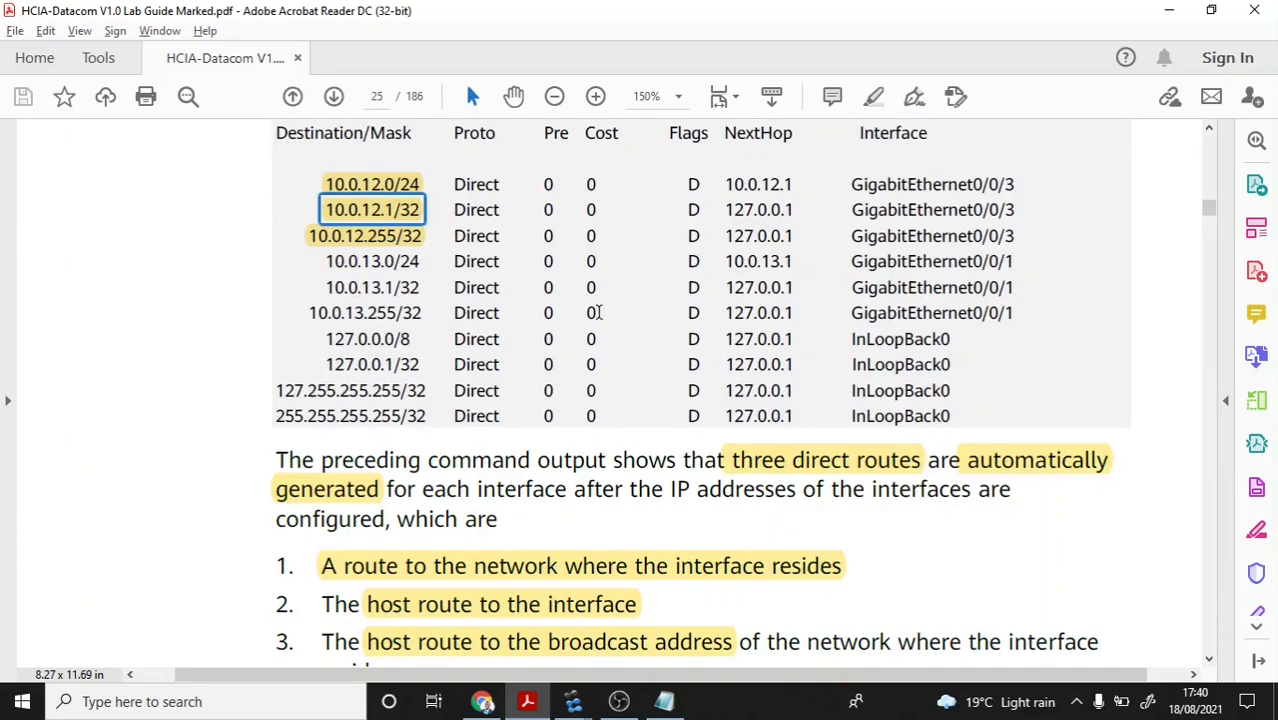
Step: Review Step 4 of the lab guide, covering the loopback interface address table and the description of loopback interfaces
scroll(600, 320, down, 10)
scroll(606, 335, down, 4)
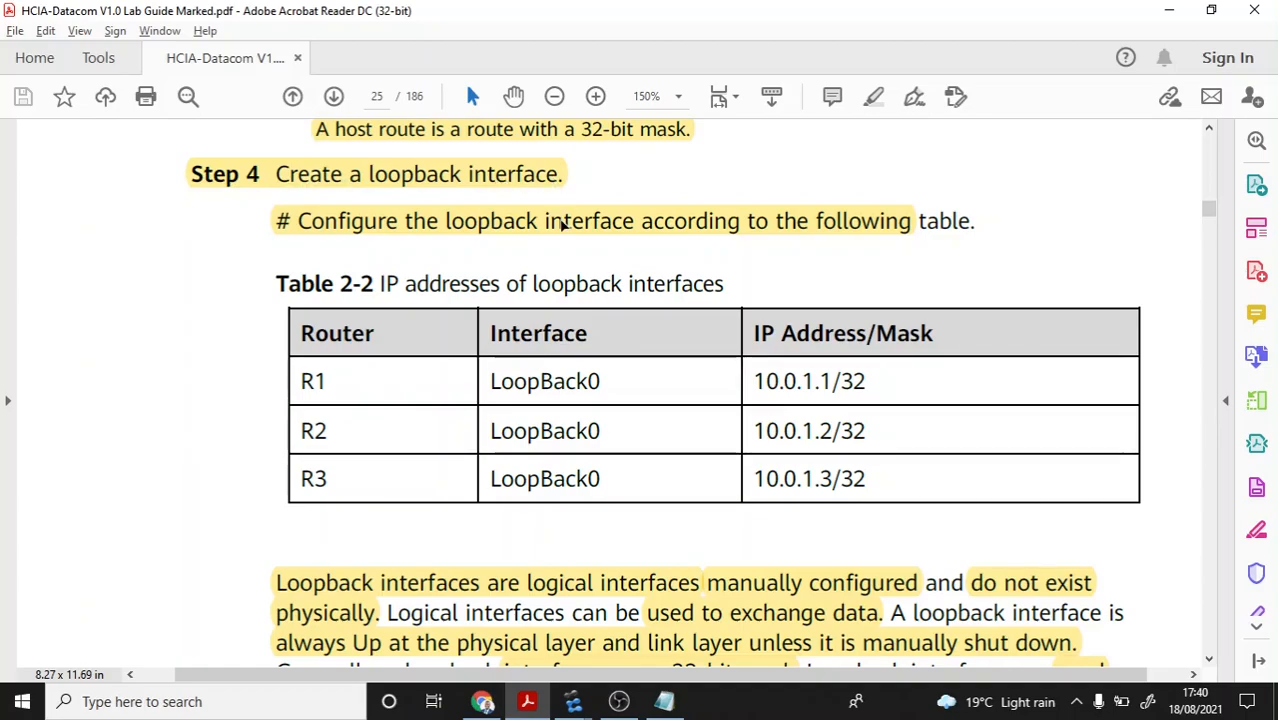
scroll(562, 225, down, 1)
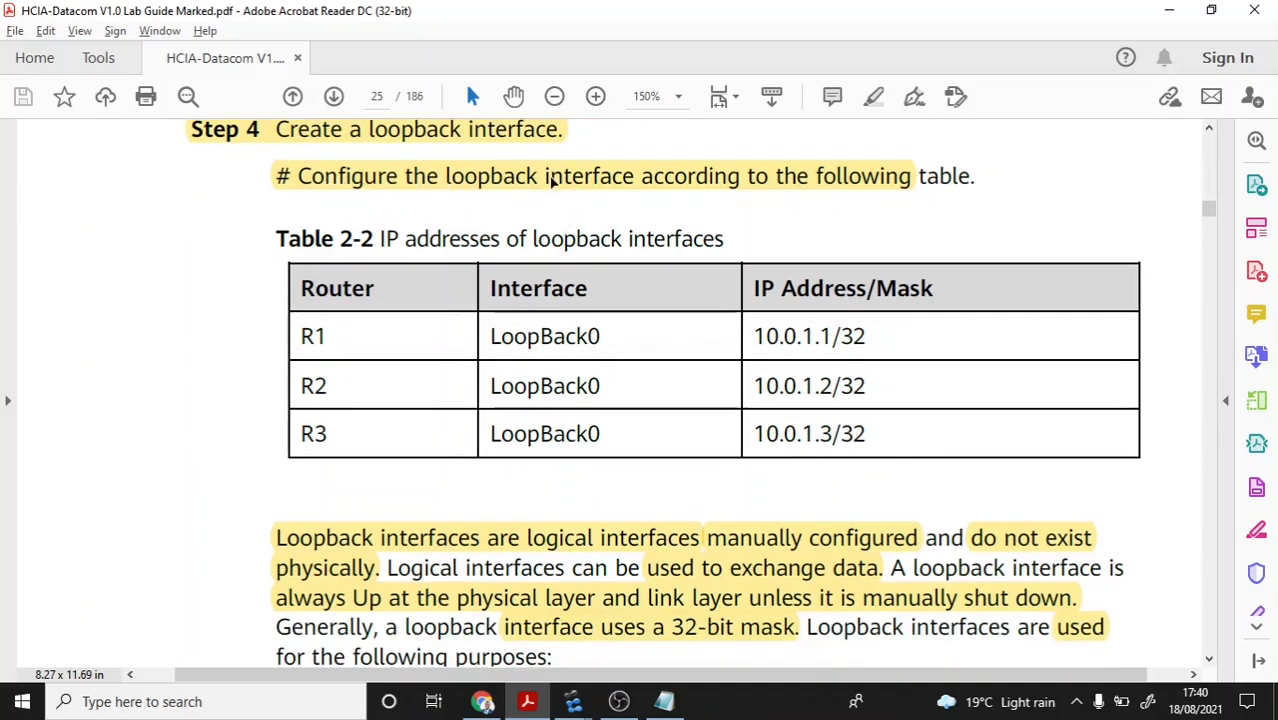
scroll(973, 177, down, 2)
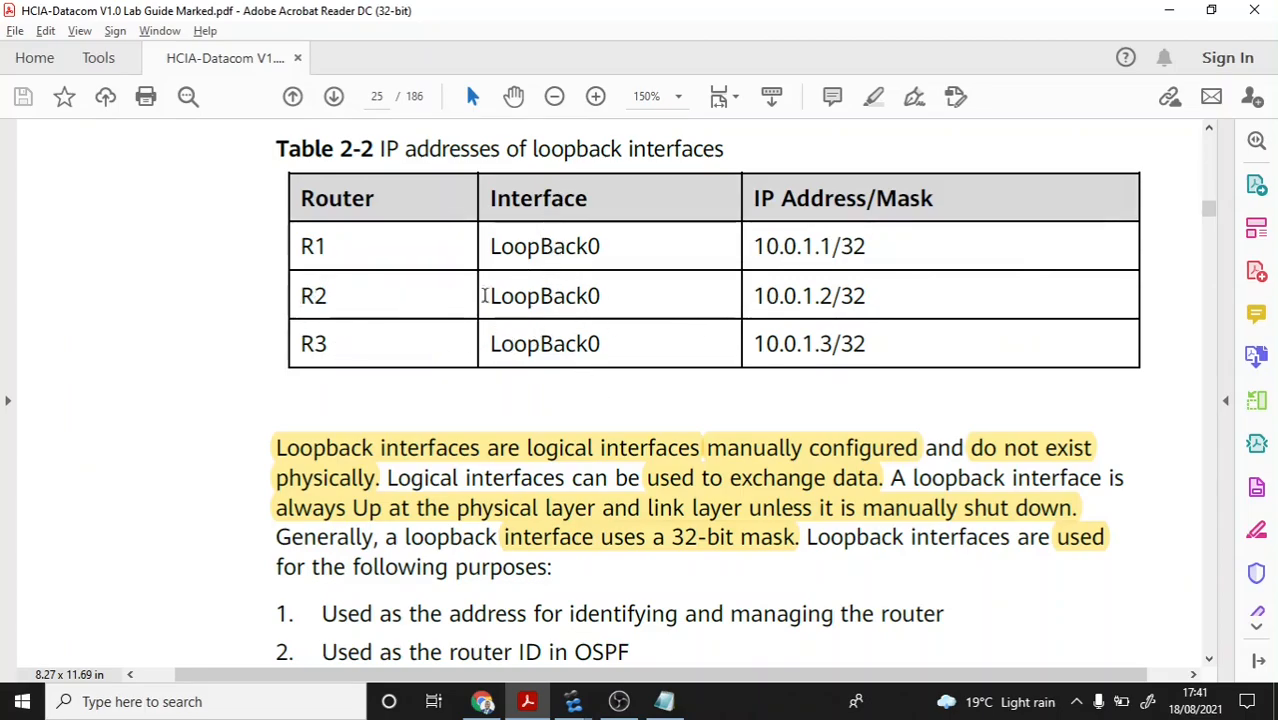
Step: Switch to the eNSP topology and add a text label below R1 reading "Loopback0: 10.0.1.1/32"
key(alt+Tab)
key(alt+Tab)
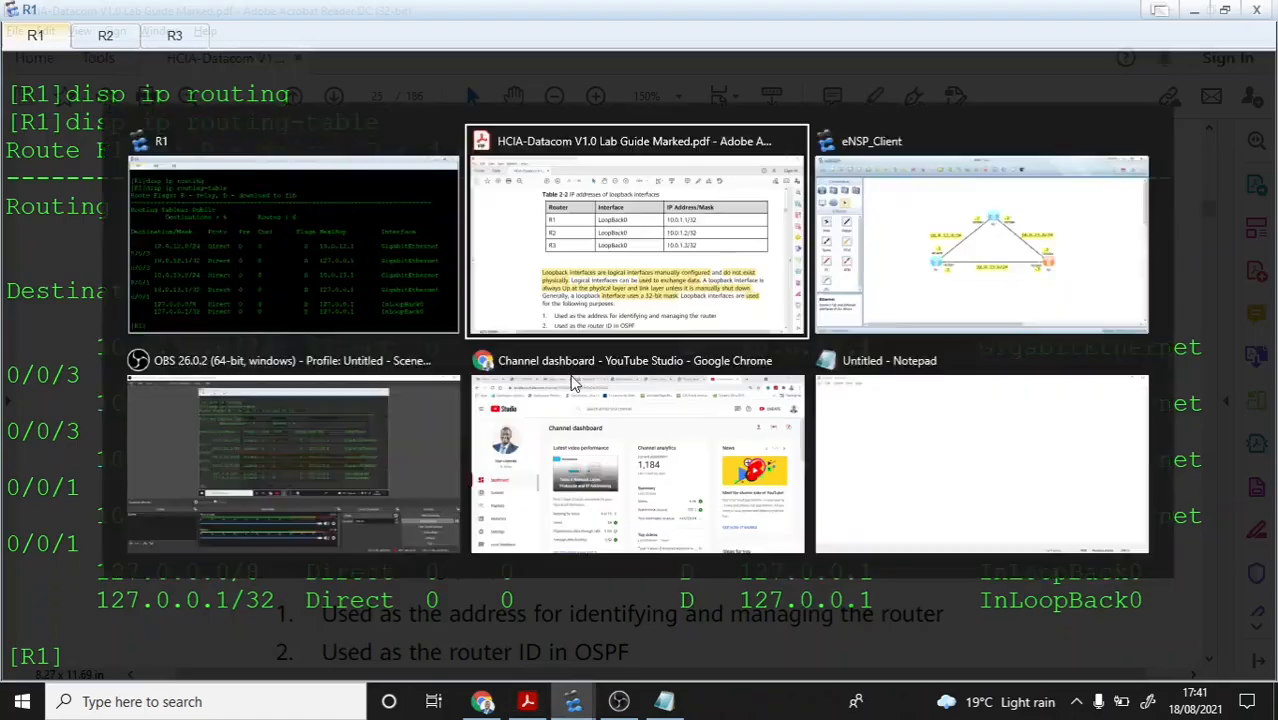
key(alt+Tab)
key(alt+Tab)
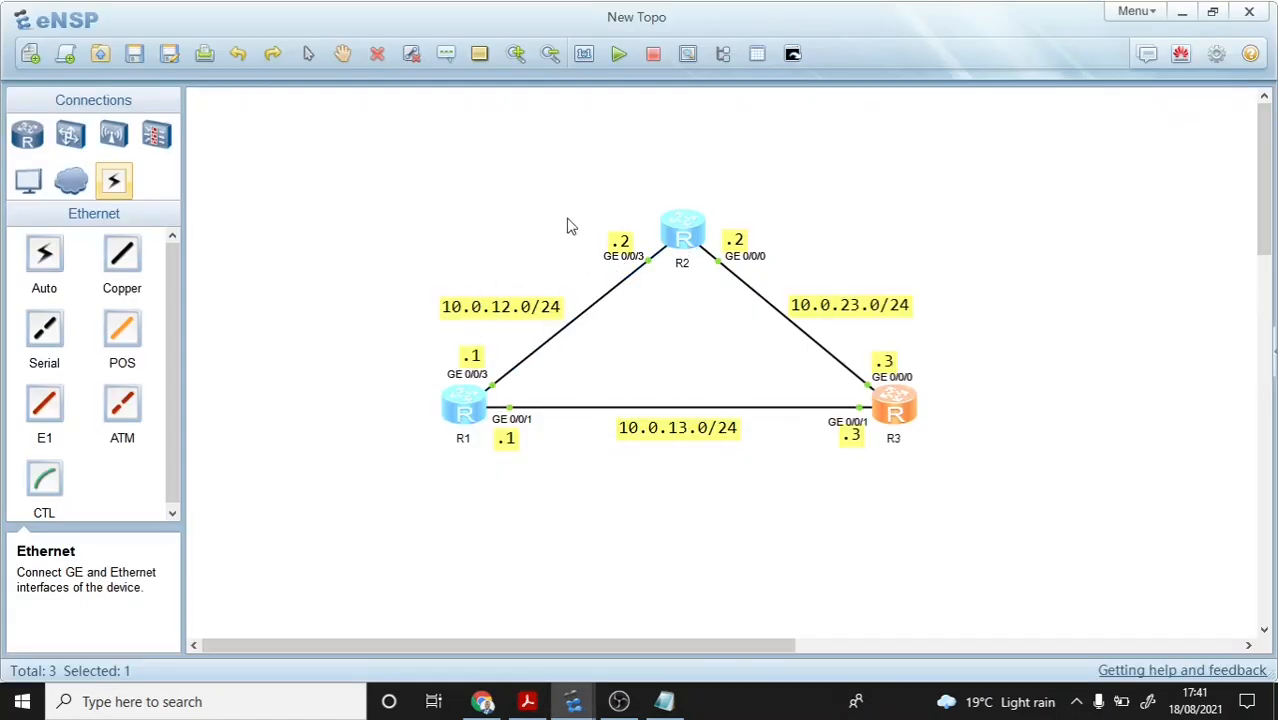
click(445, 56)
text(Loop)
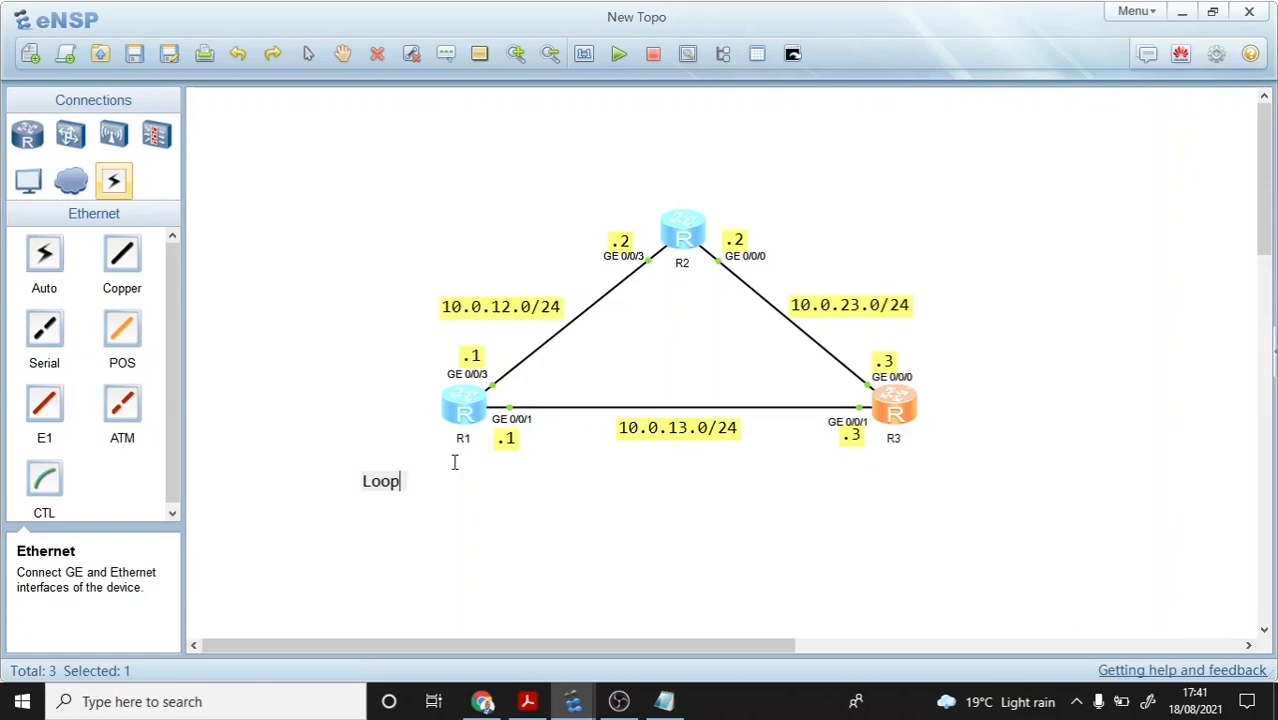
text(0)
text(back)
text(0)
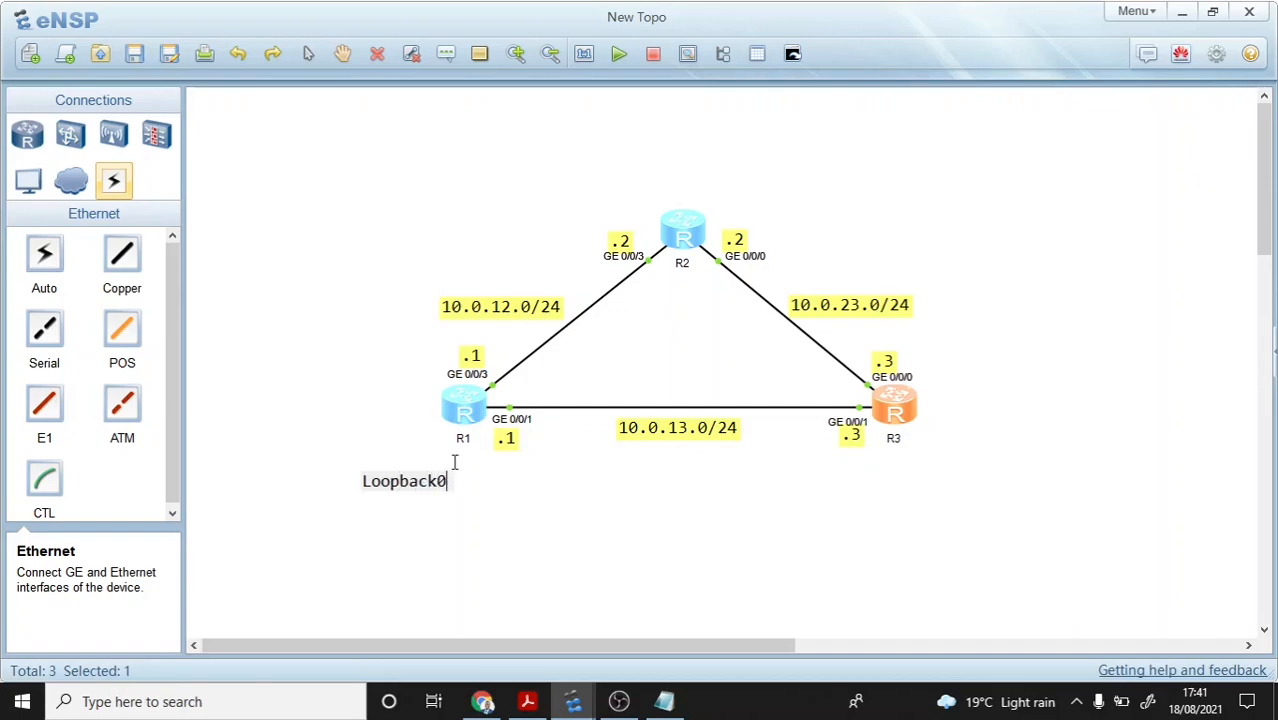
text(: 10.0.1.1)
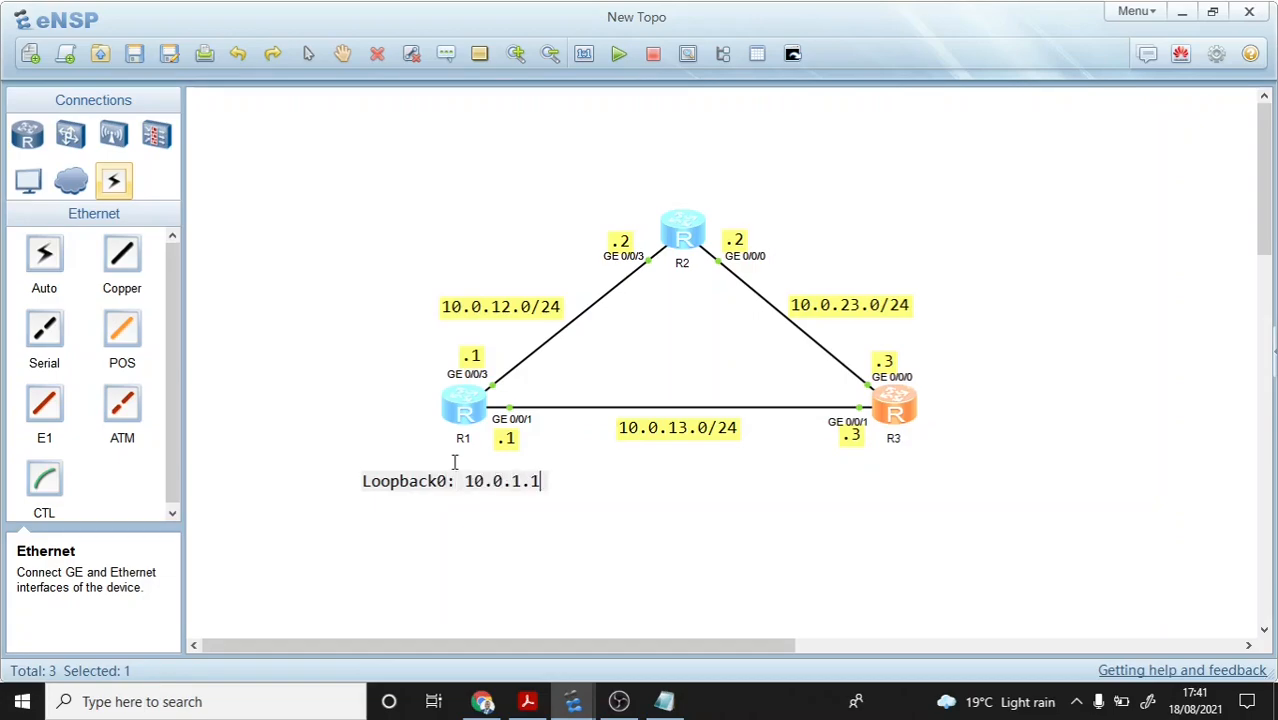
text(/32)
Step: Copy R1's loopback label text and reuse it for a label above R2 reading "Loopback0: 10.0.1.2/32"
key(ctrl+a)
key(ctrl+c)
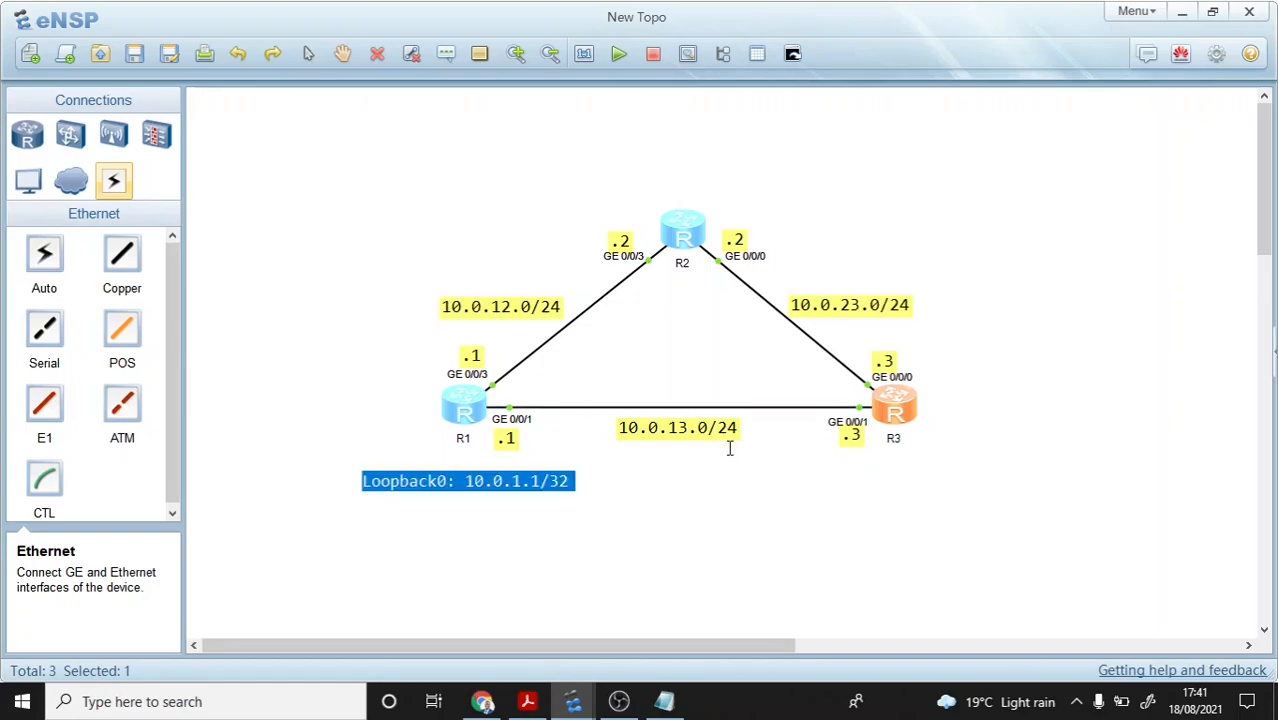
key(alt+Tab)
key(alt+Tab)
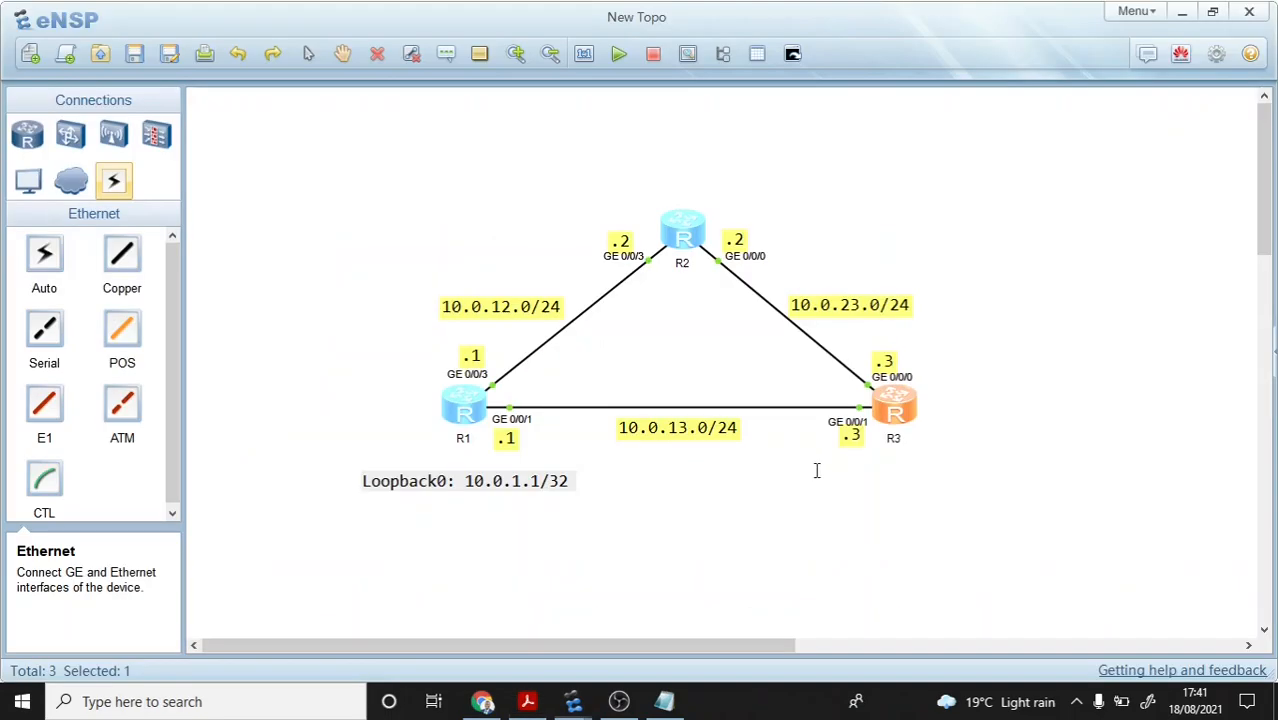
click(845, 463)
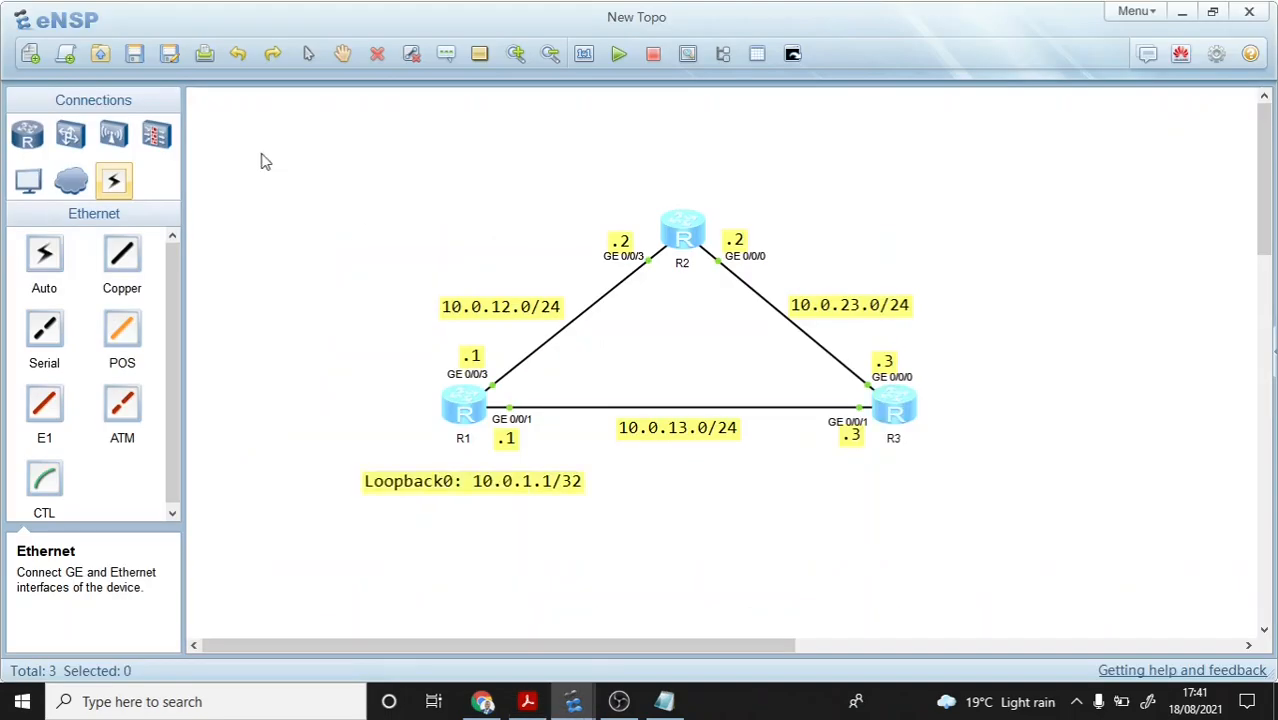
click(445, 53)
click(580, 192)
key(ctrl+v)
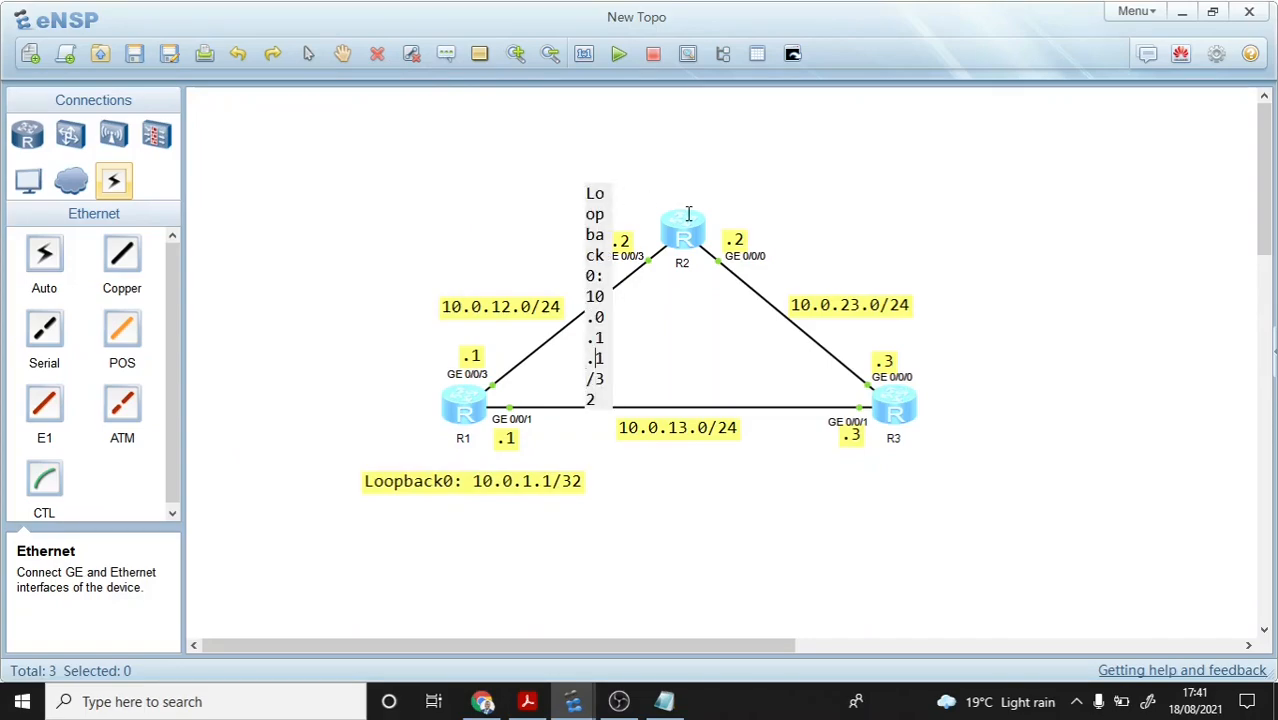
key(BackSpace)
text(2)
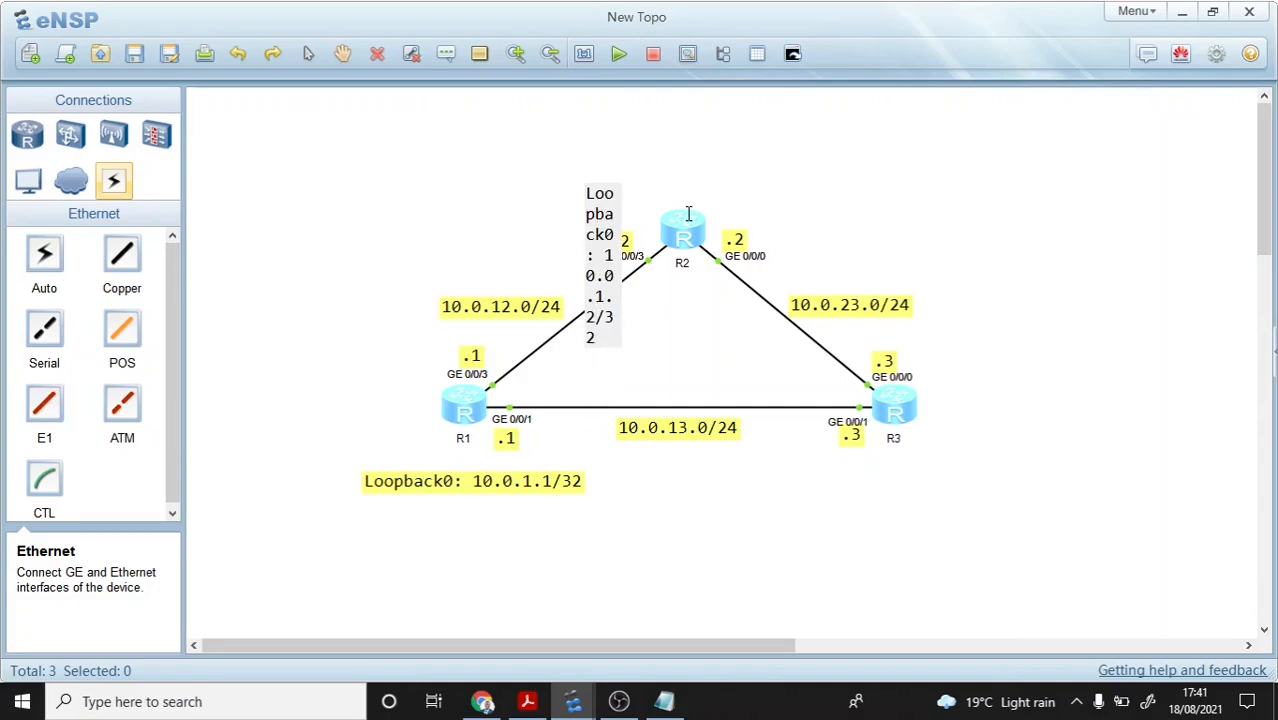
click(787, 151)
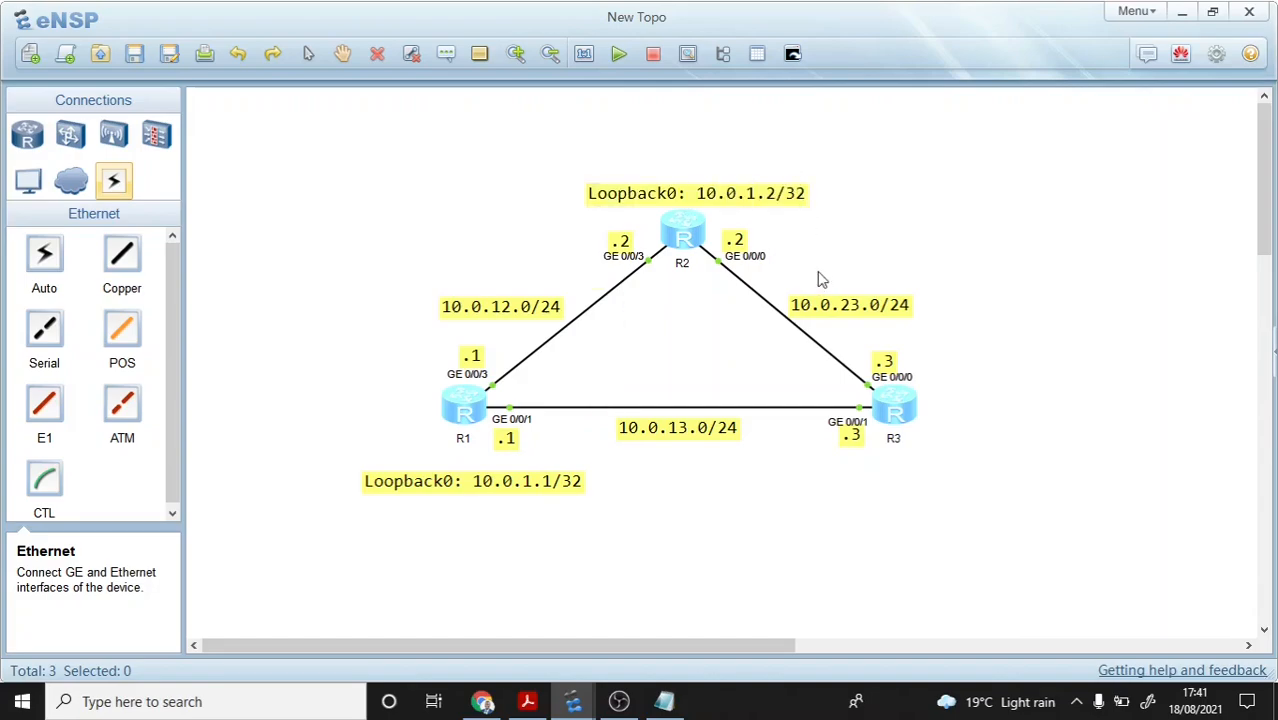
Step: Add a text label below R3 from the copied text and make it read "Loopback0: 10.0.1.3/32"
click(447, 56)
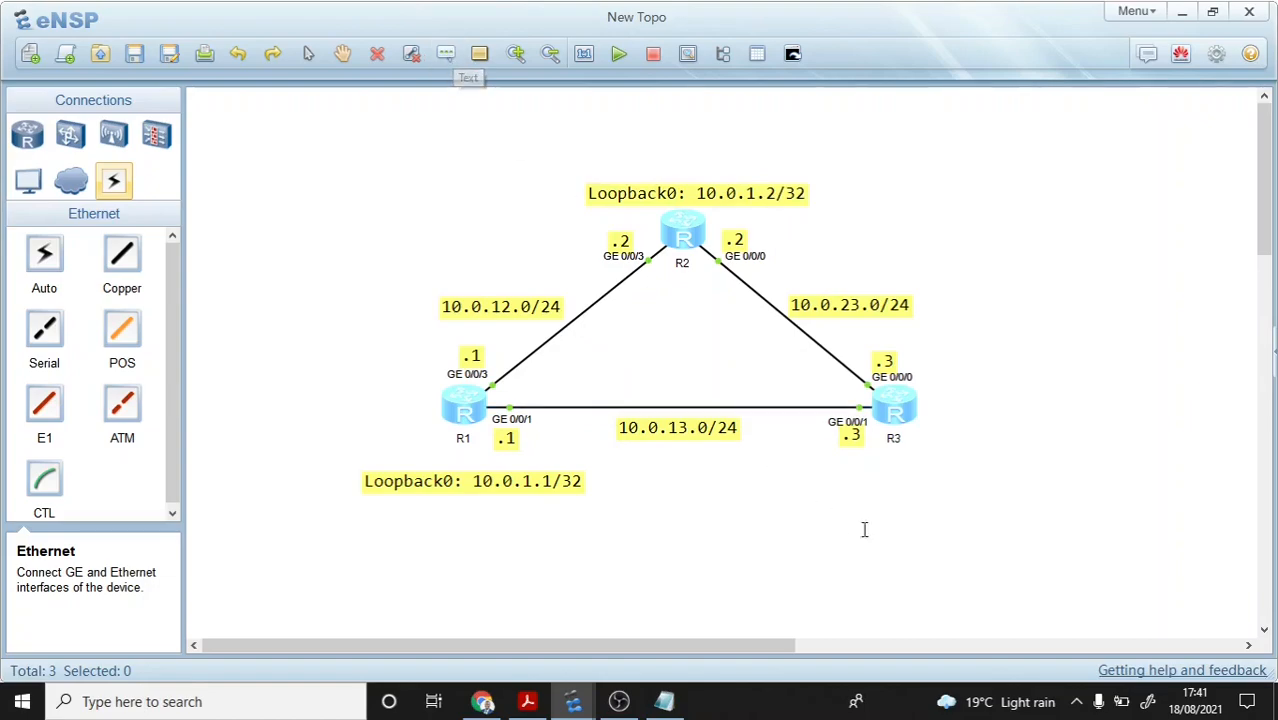
click(833, 469)
text(Loopback0: 10.0.1)
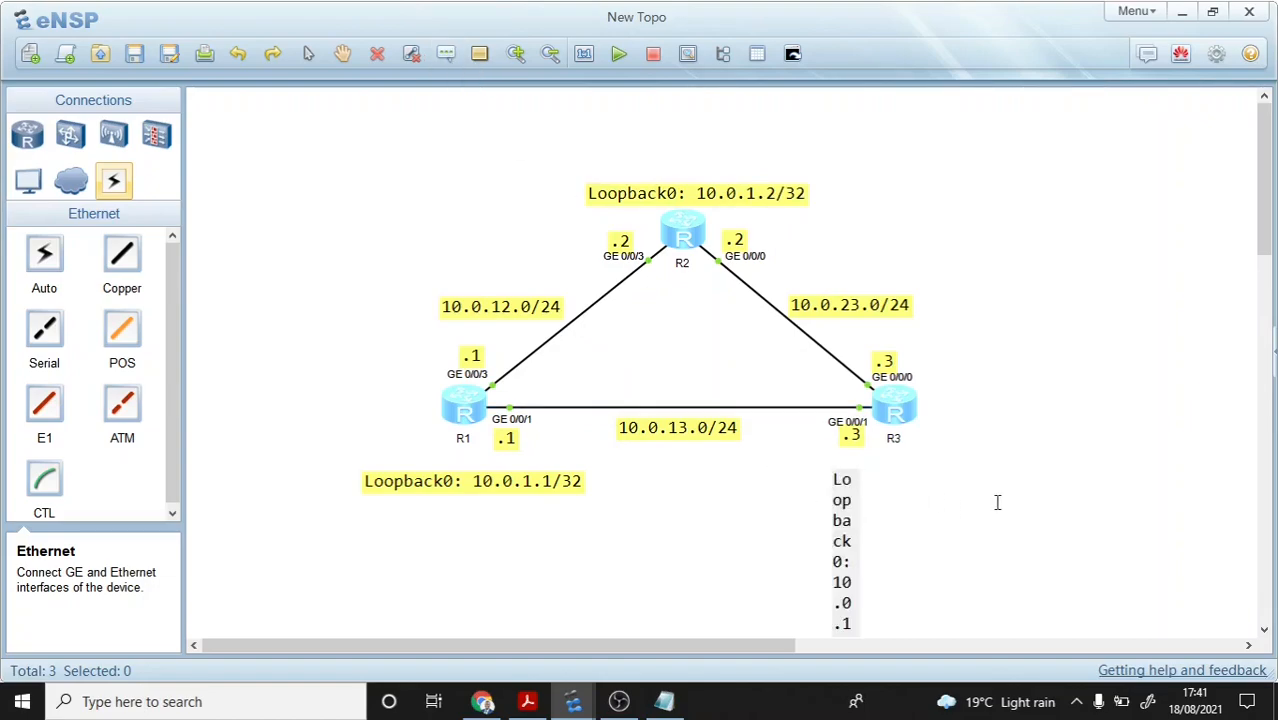
click(997, 502)
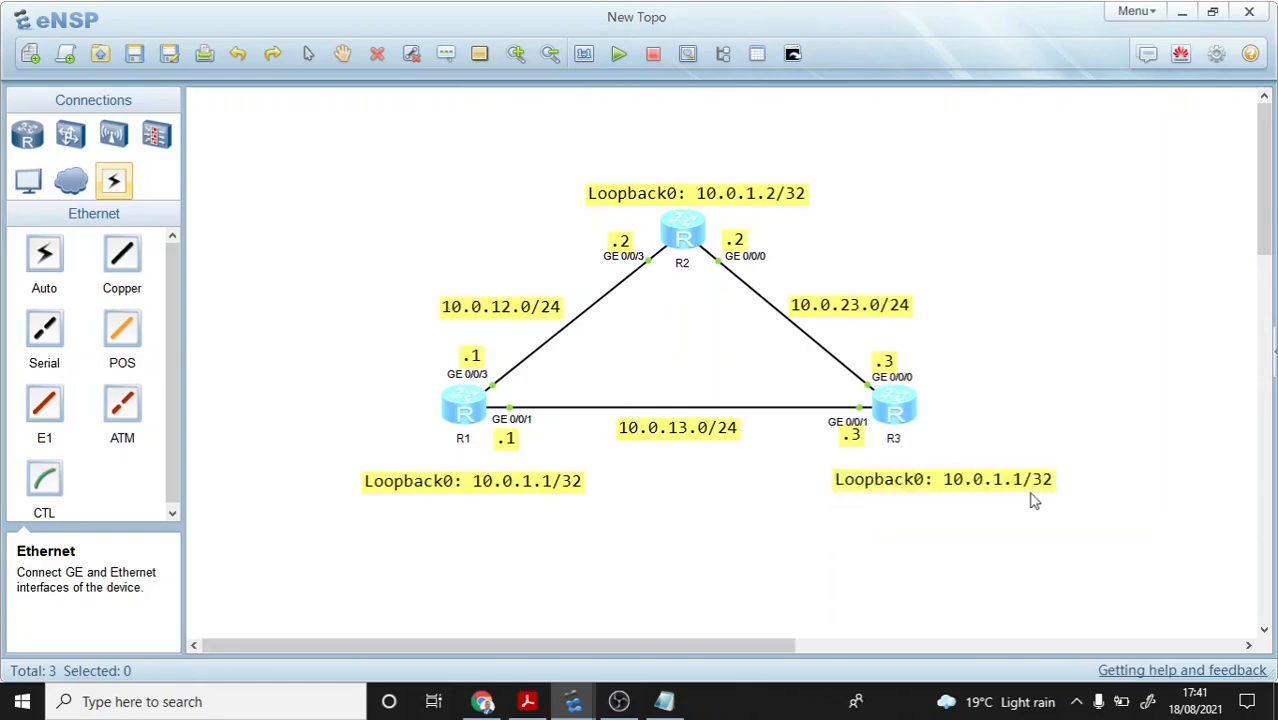
double_click(1018, 479)
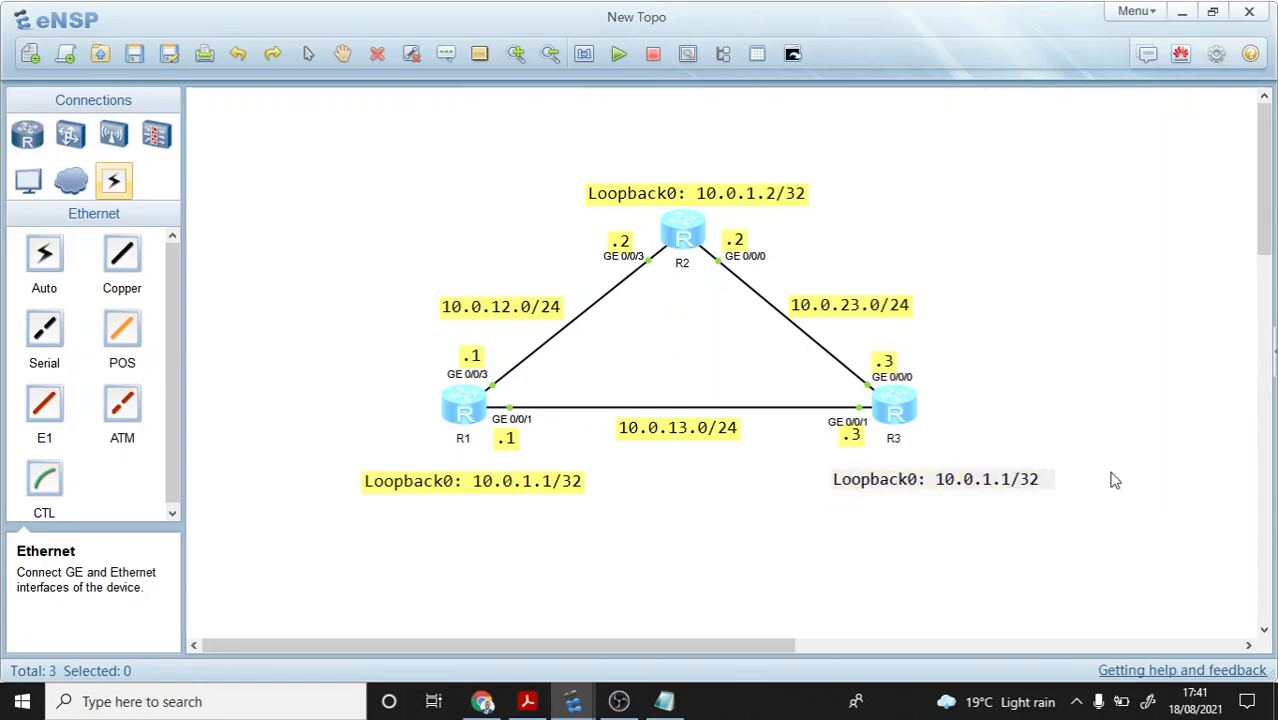
key(BackSpace)
text(3)
click(1047, 454)
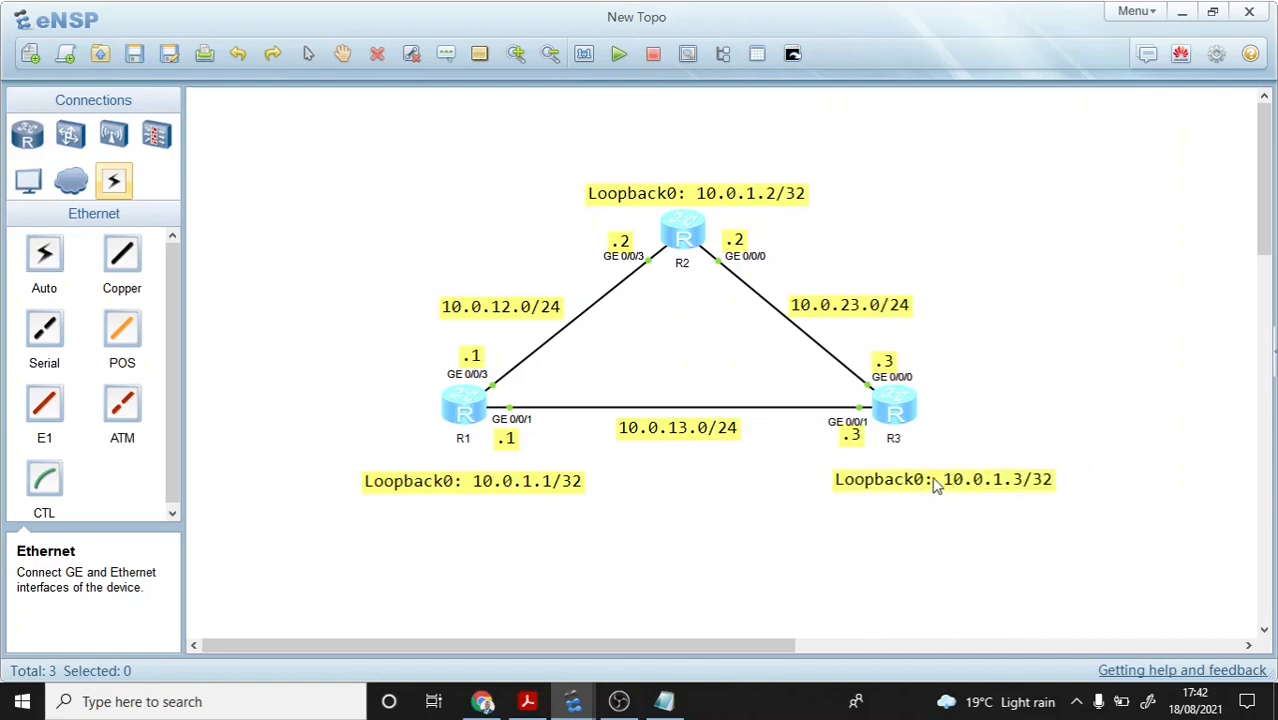
Step: Move the R1 and R3 loopback labels slightly up toward their routers, and center the R2 label above R2
drag(933, 479, 929, 463)
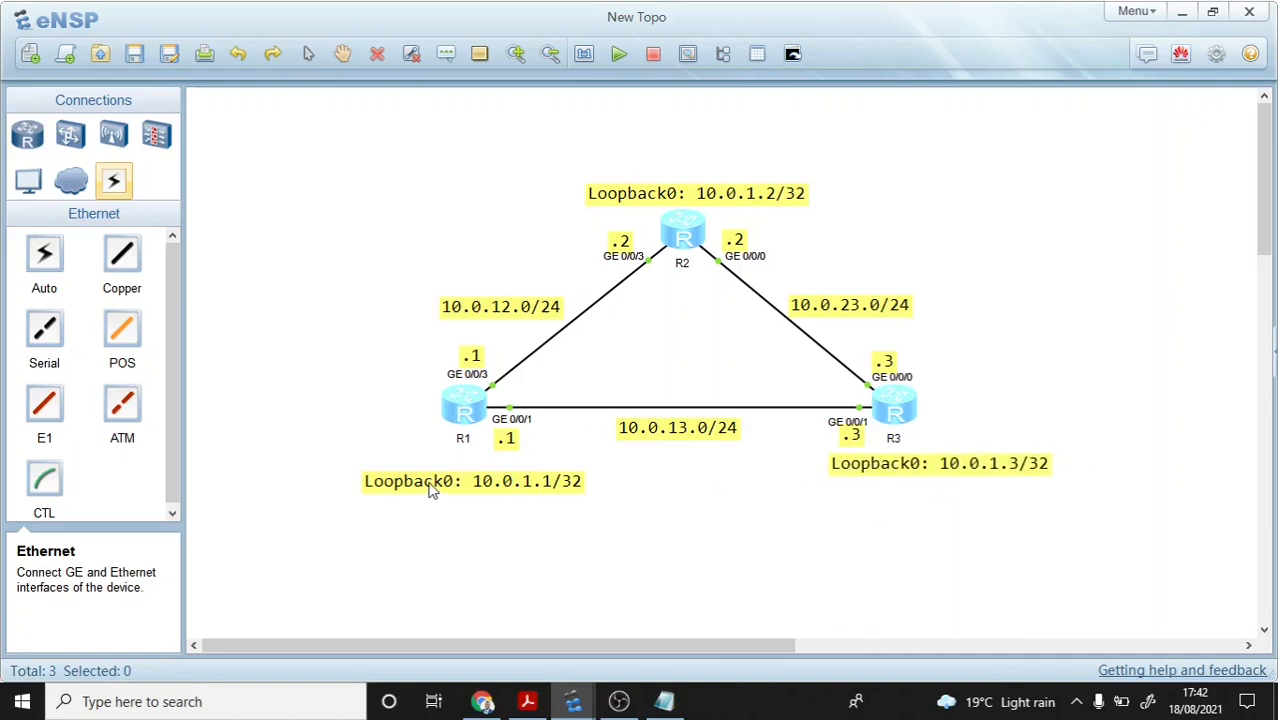
drag(429, 490, 430, 474)
drag(700, 197, 680, 193)
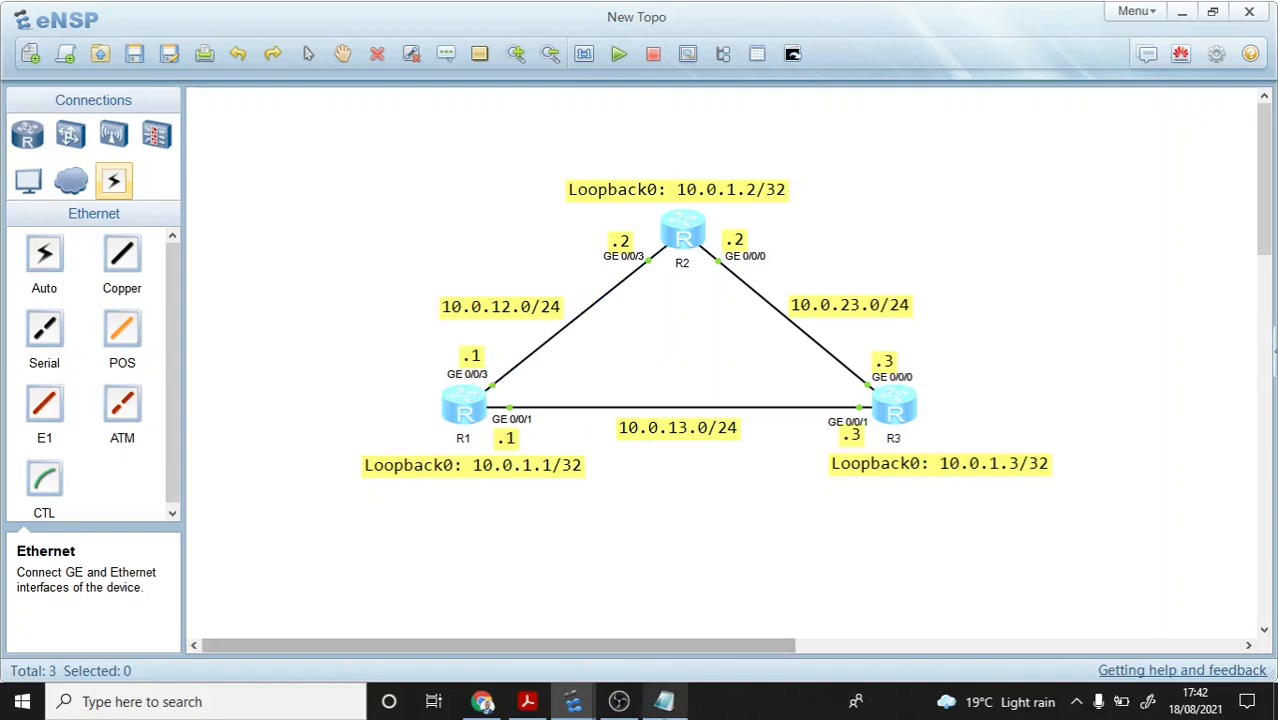
Step: Switch to Notepad and write the note "1. Manually Configured"
click(664, 701)
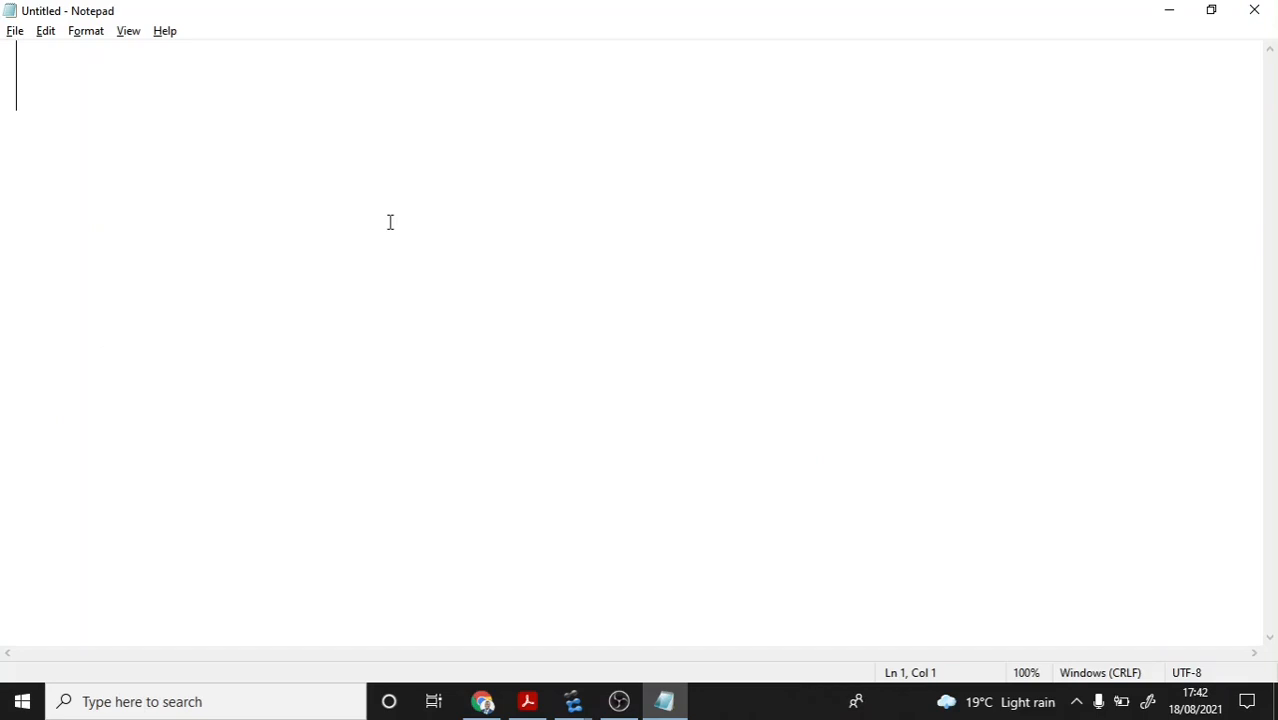
text(1. Manuu)
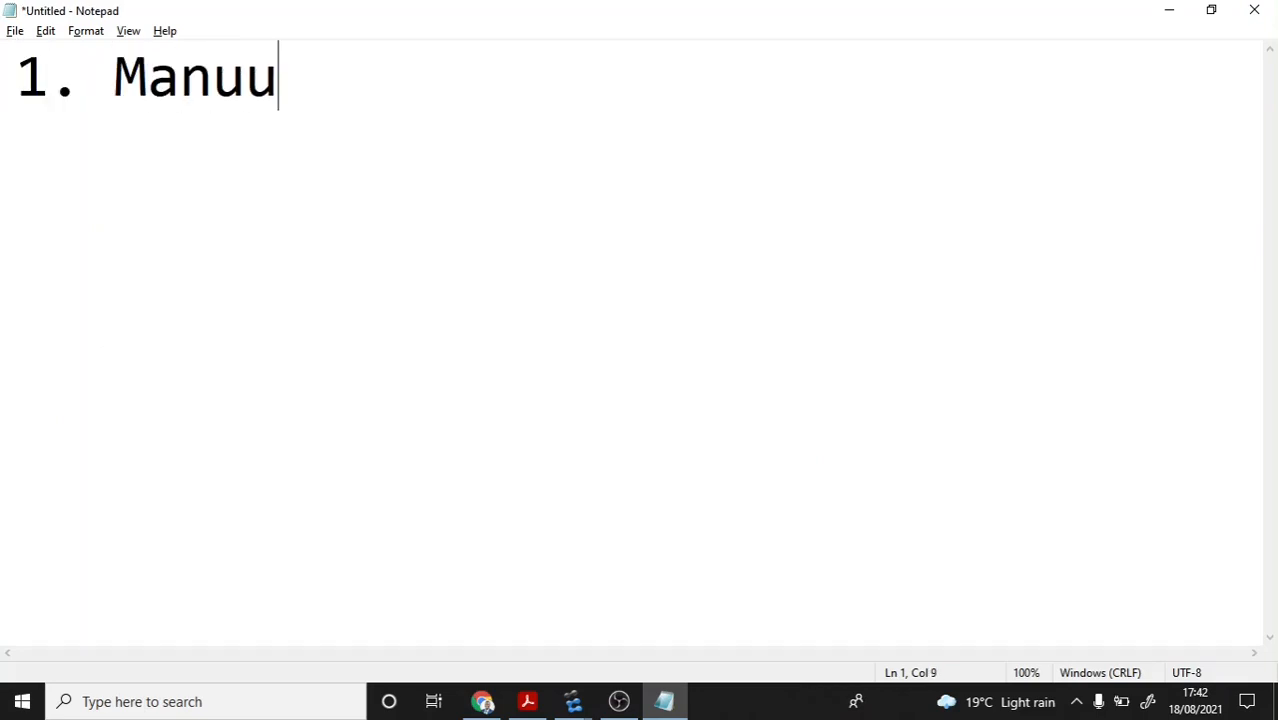
key(BackSpace)
text(ally )
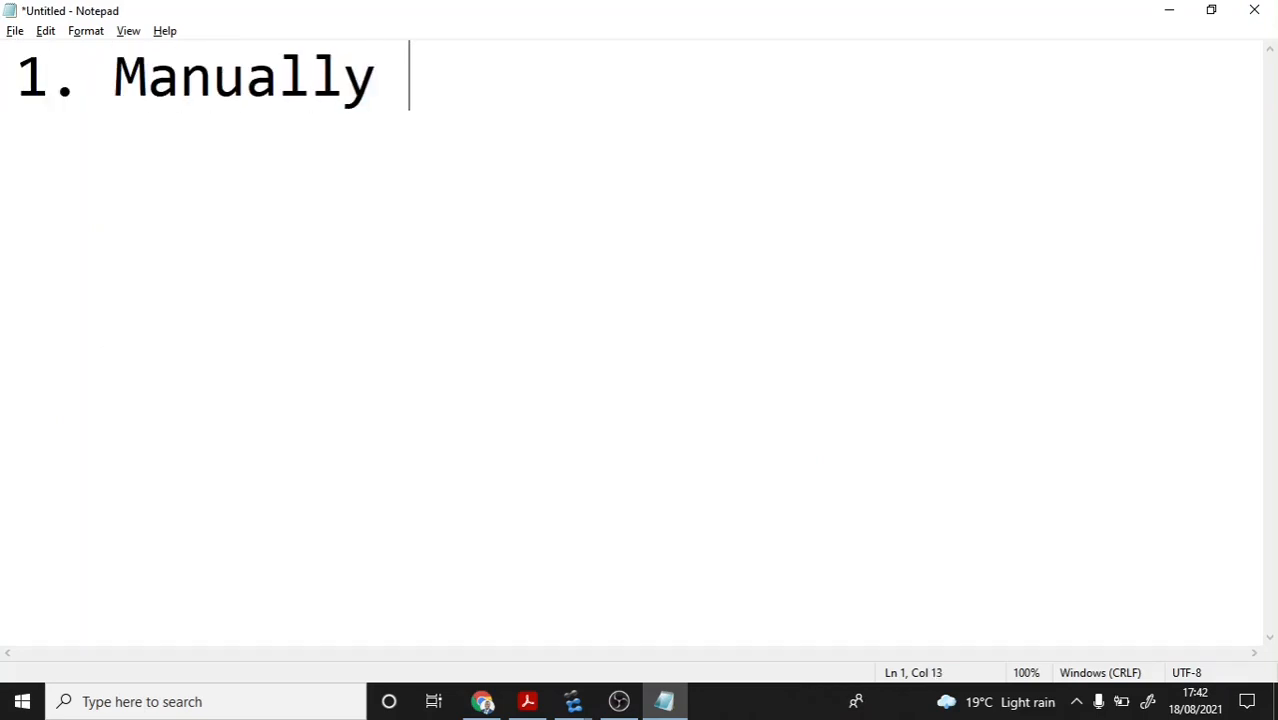
text(Config)
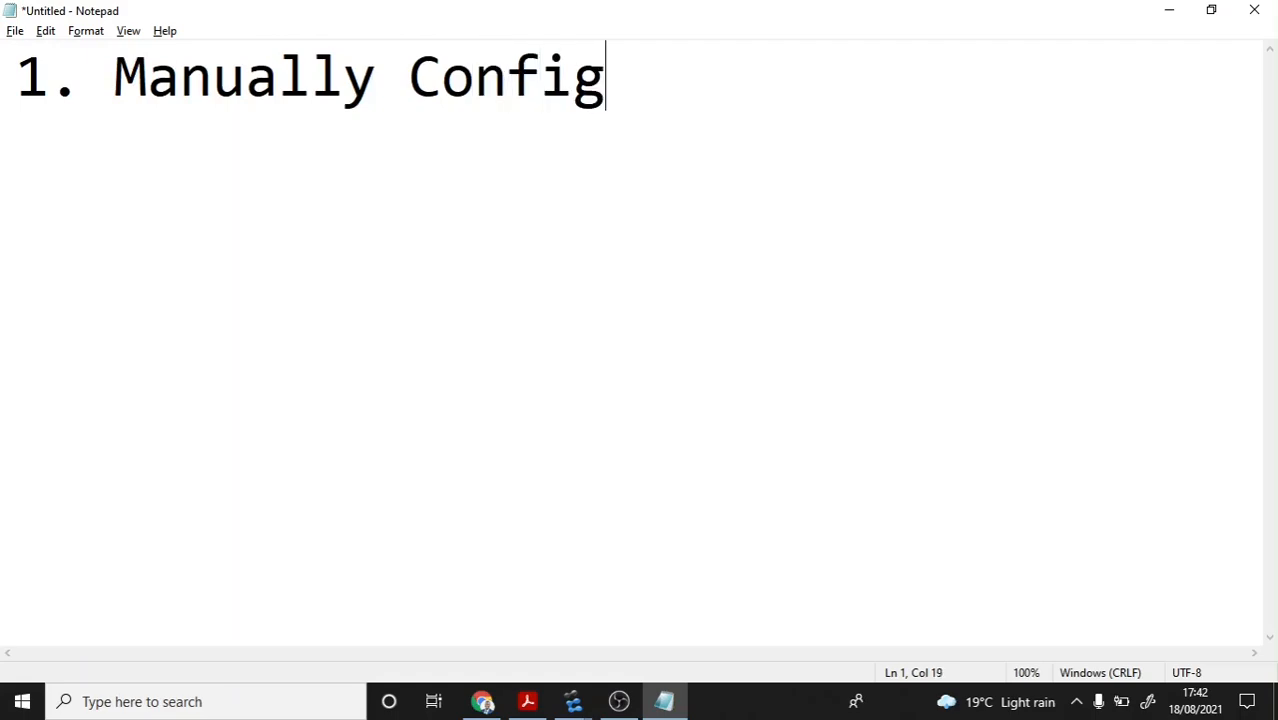
text(ured)
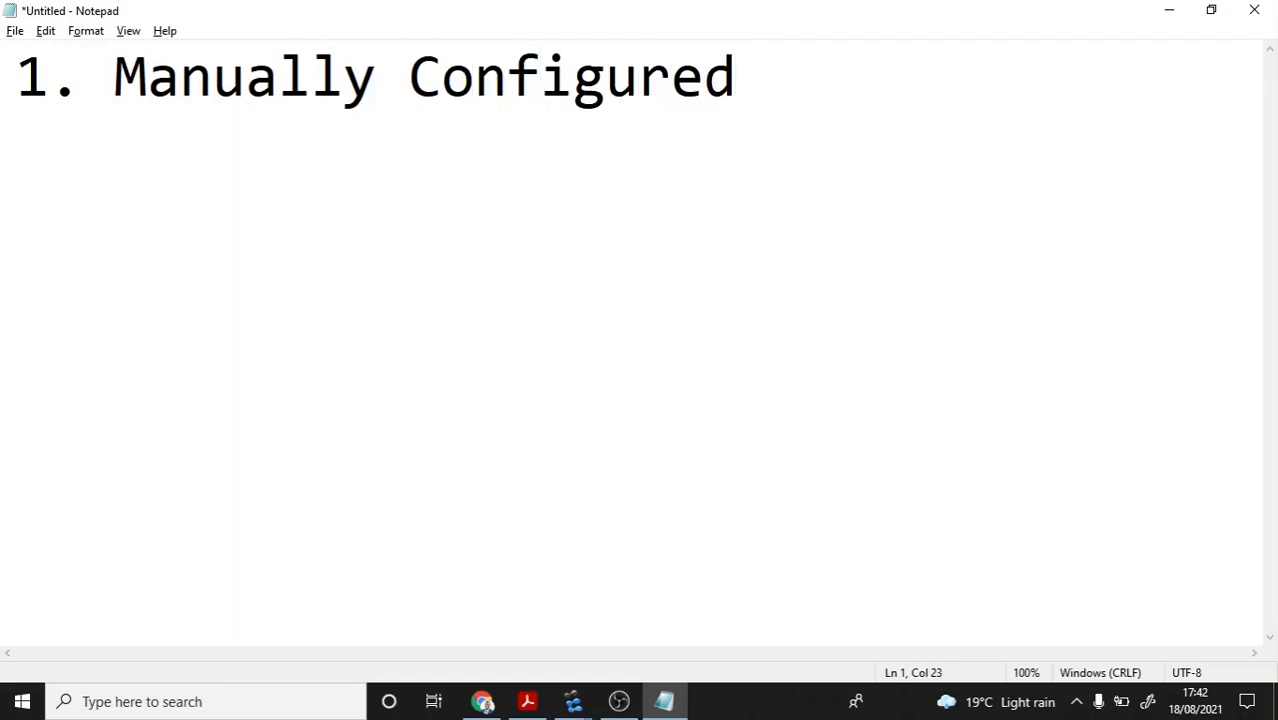
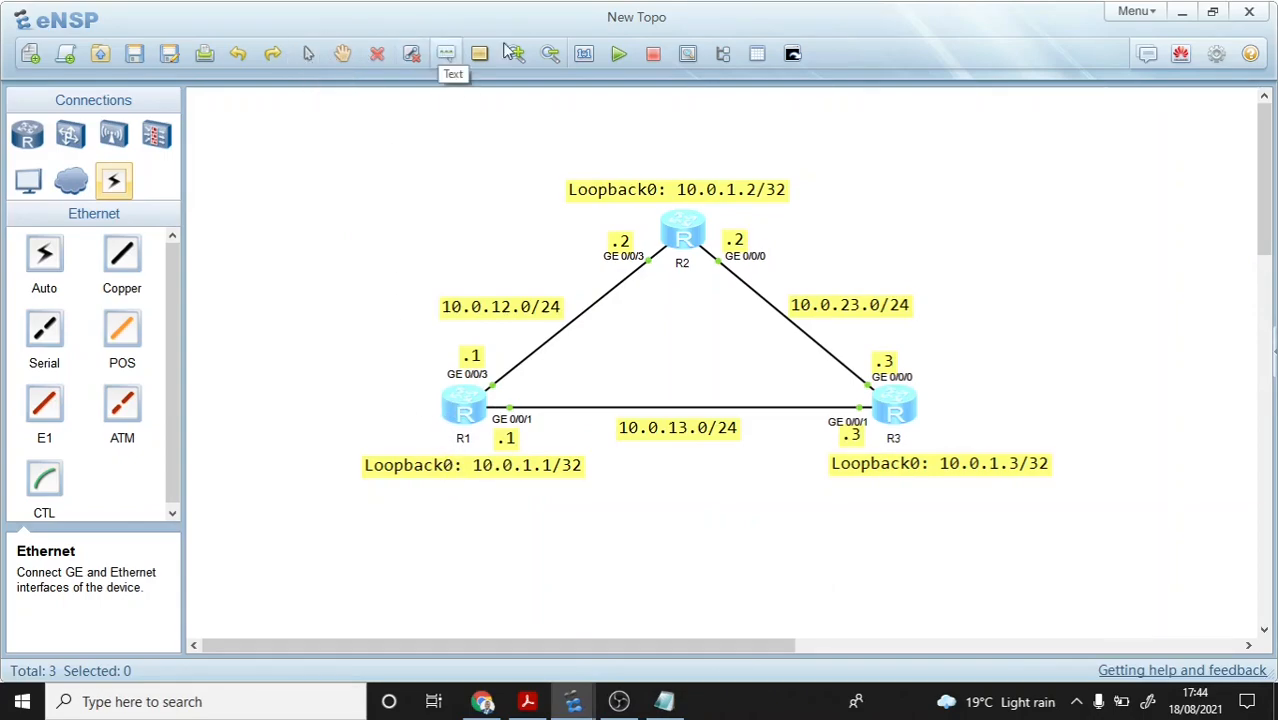
Step: Set up the drawing palette's line tool with black as the color, and move the palette clear of the topology
click(479, 54)
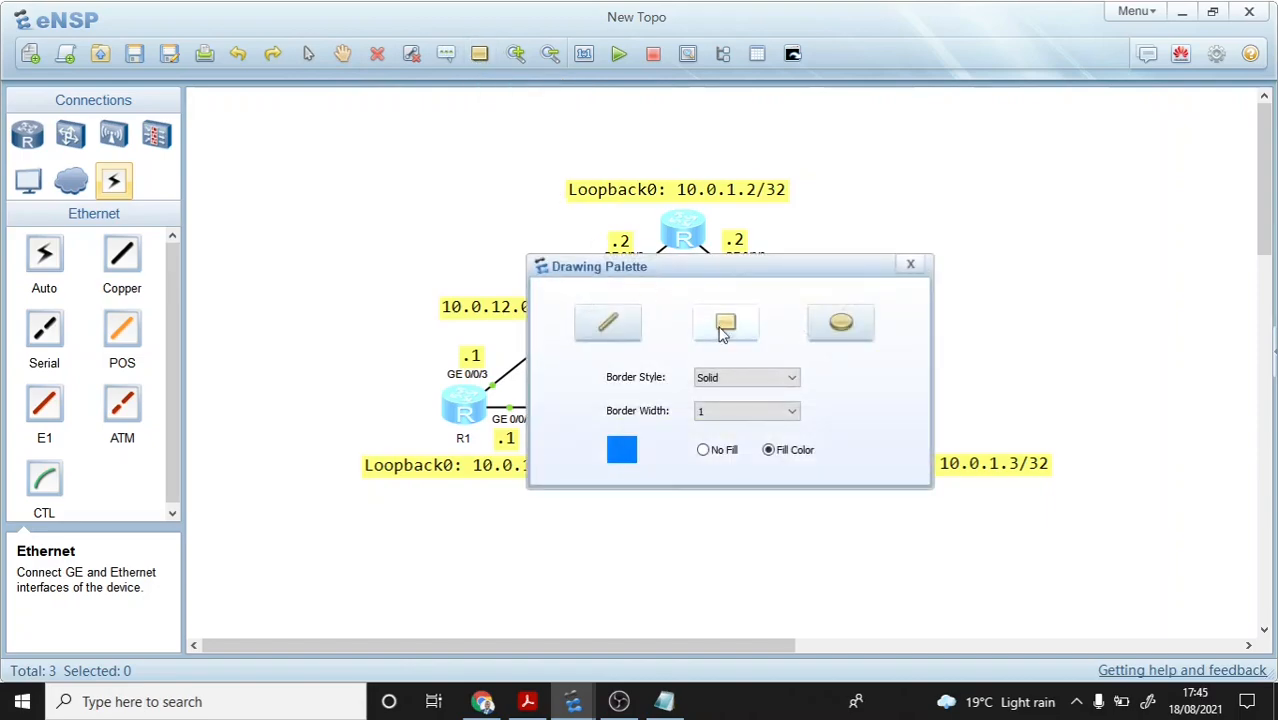
click(608, 322)
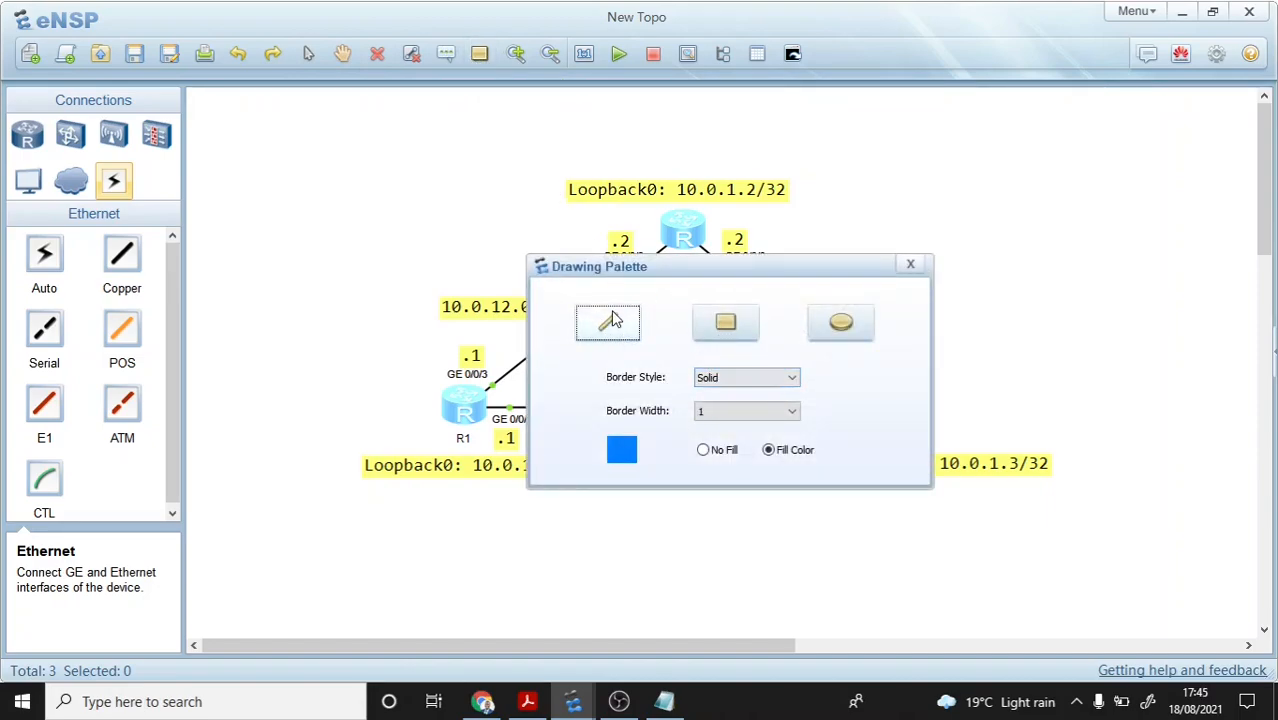
click(622, 450)
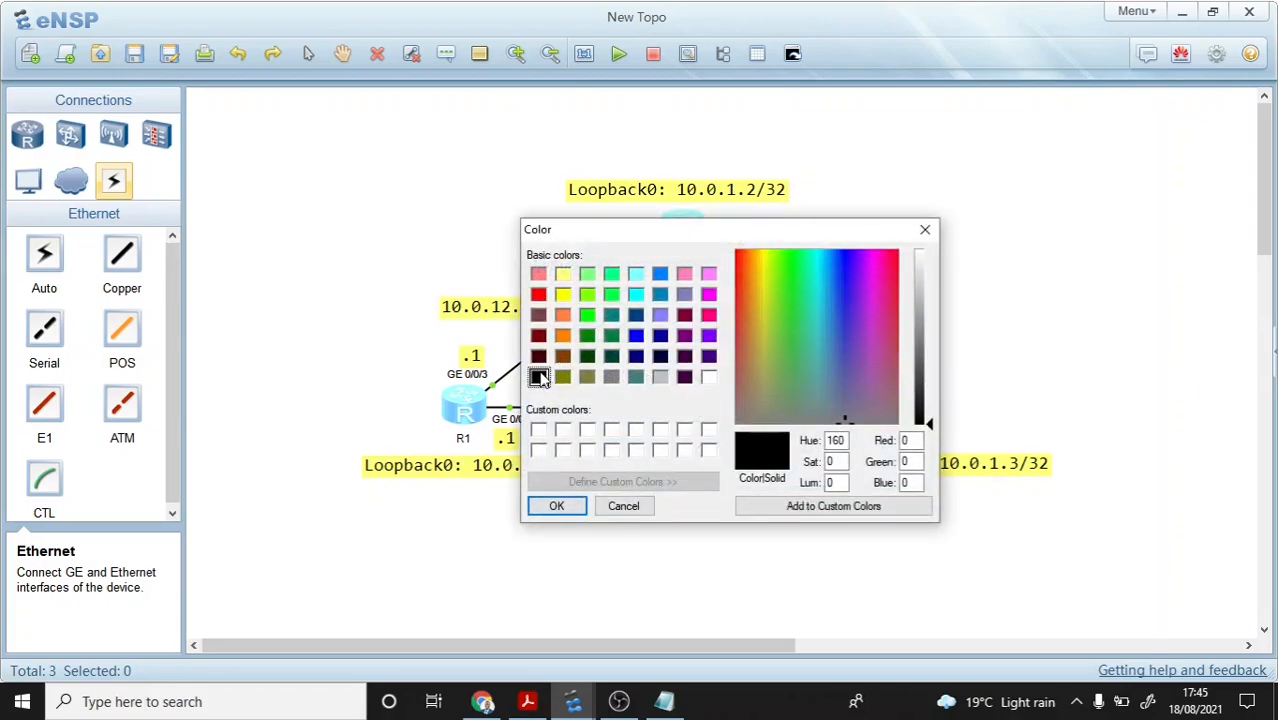
click(557, 505)
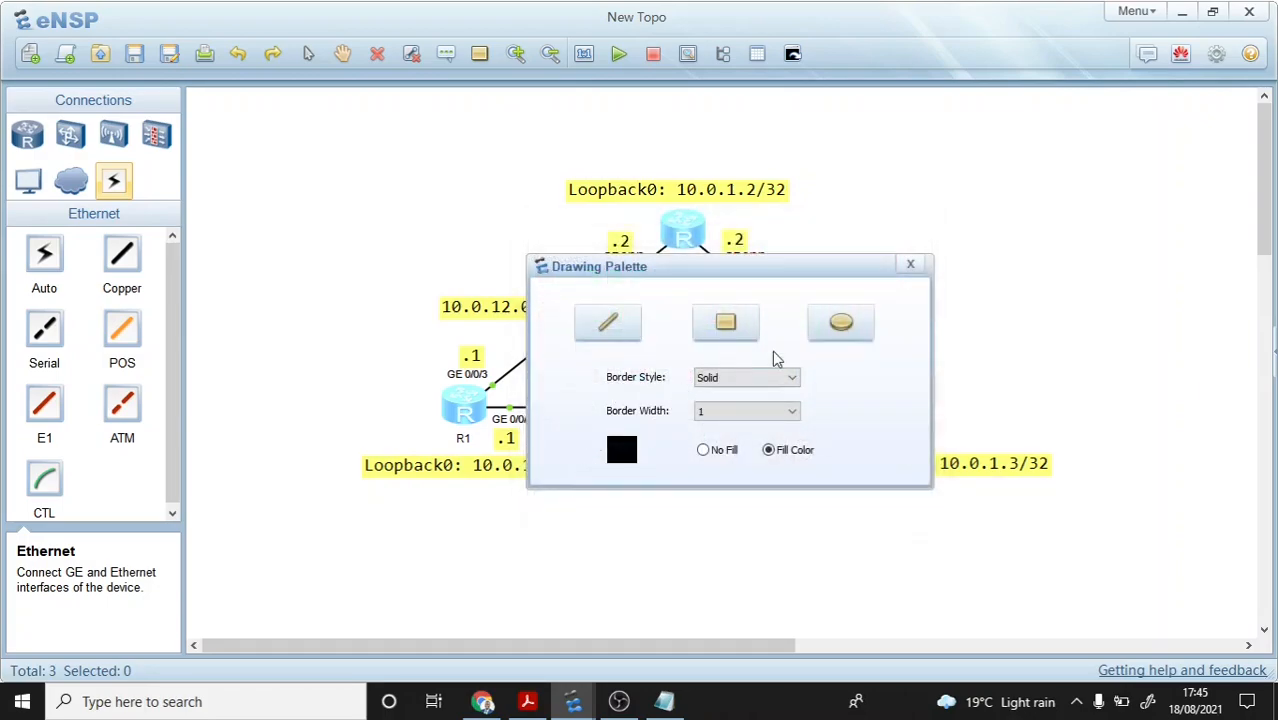
click(605, 320)
drag(618, 270, 1043, 184)
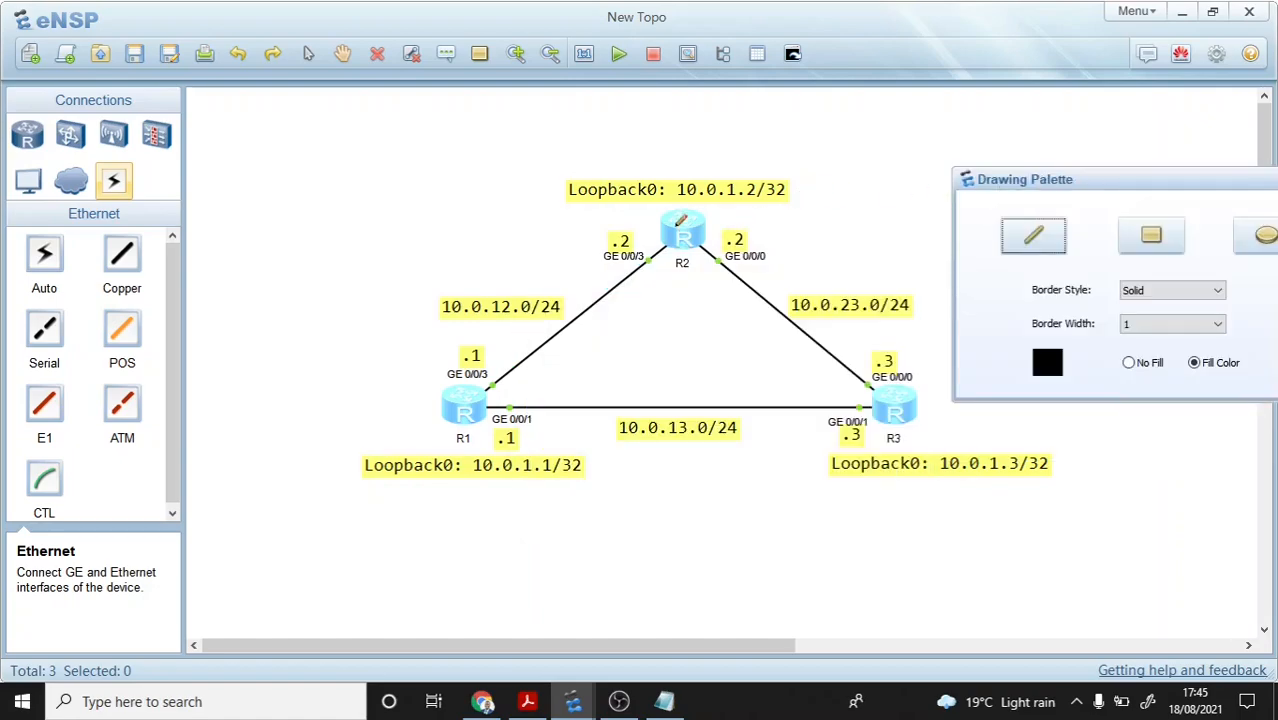
Step: Draw short lines connecting R2, R1 and R3 to their loopback labels, and close the drawing palette
drag(688, 211, 688, 200)
drag(455, 414, 421, 456)
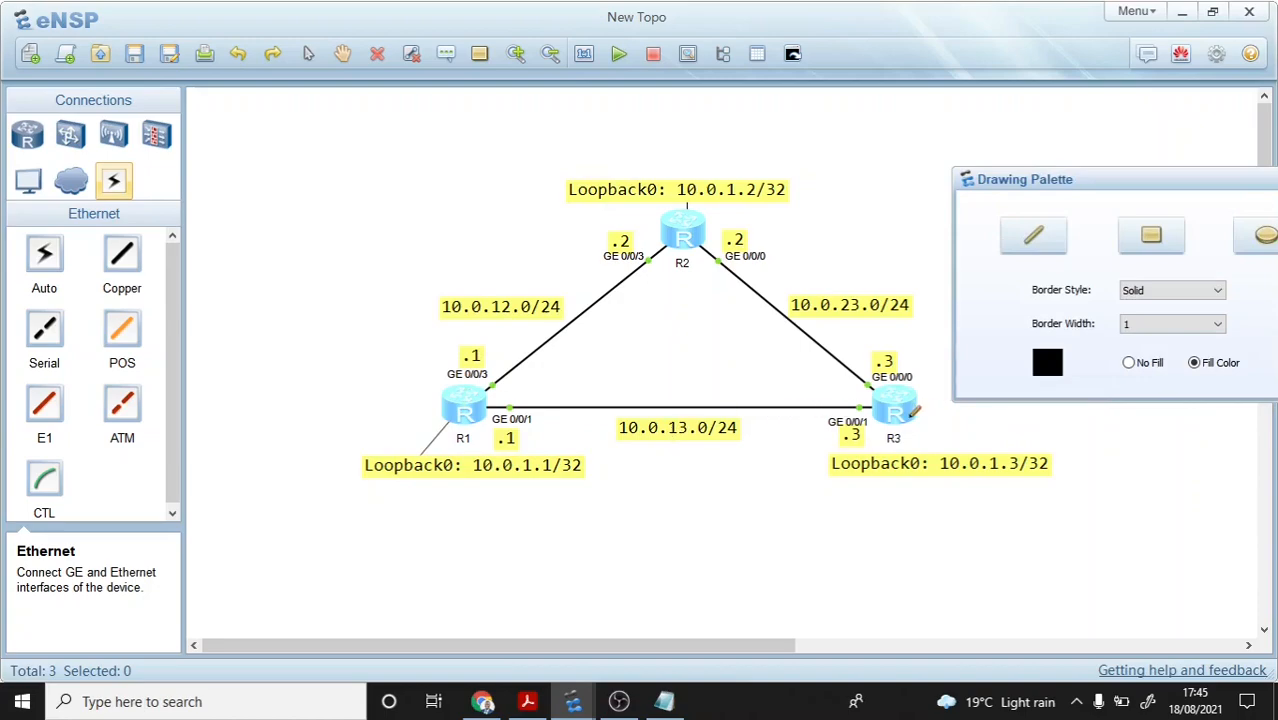
drag(909, 419, 918, 455)
drag(1097, 184, 928, 185)
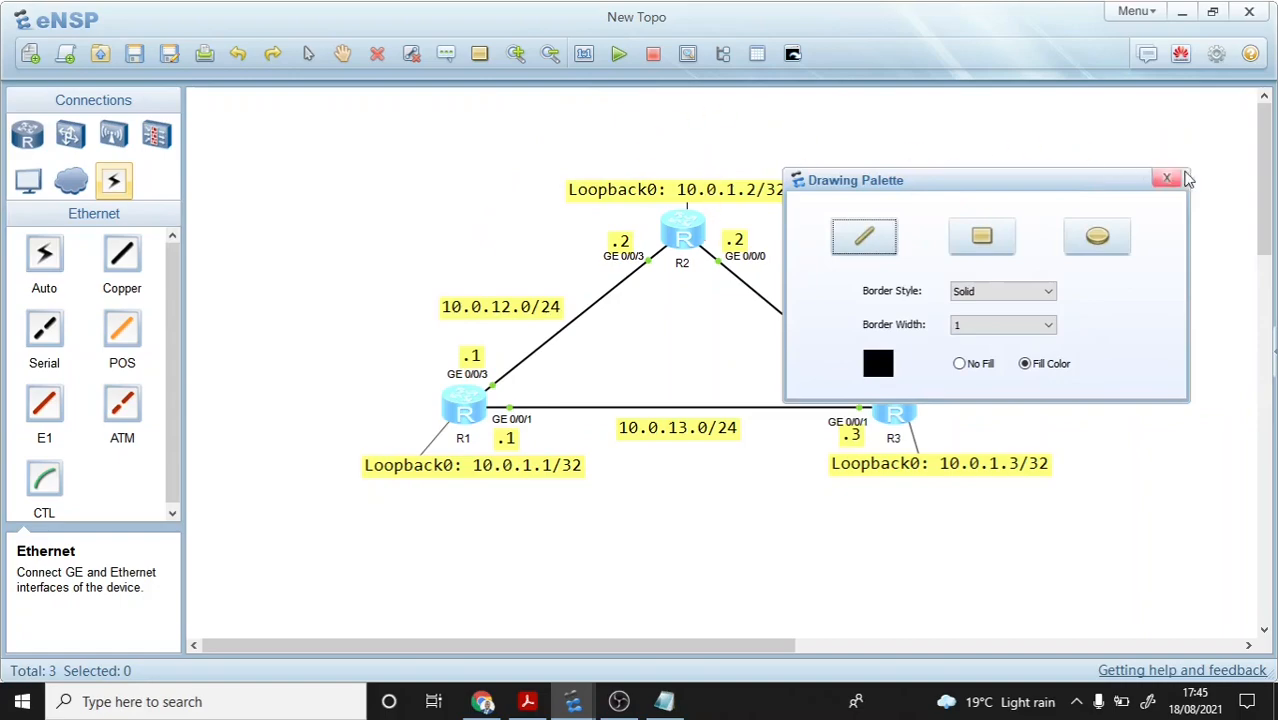
click(1166, 178)
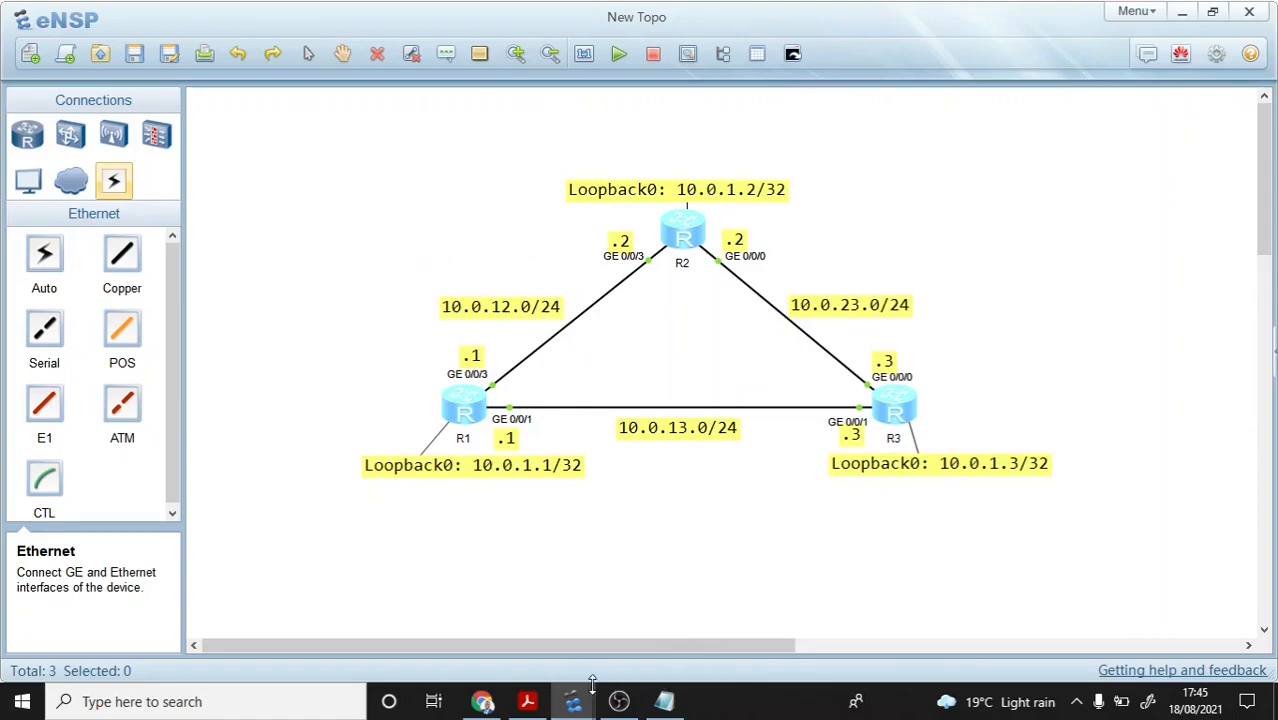
Step: Switch to the R1 console and clear its previous output to get a fresh prompt
mouse_move(589, 710)
click(612, 632)
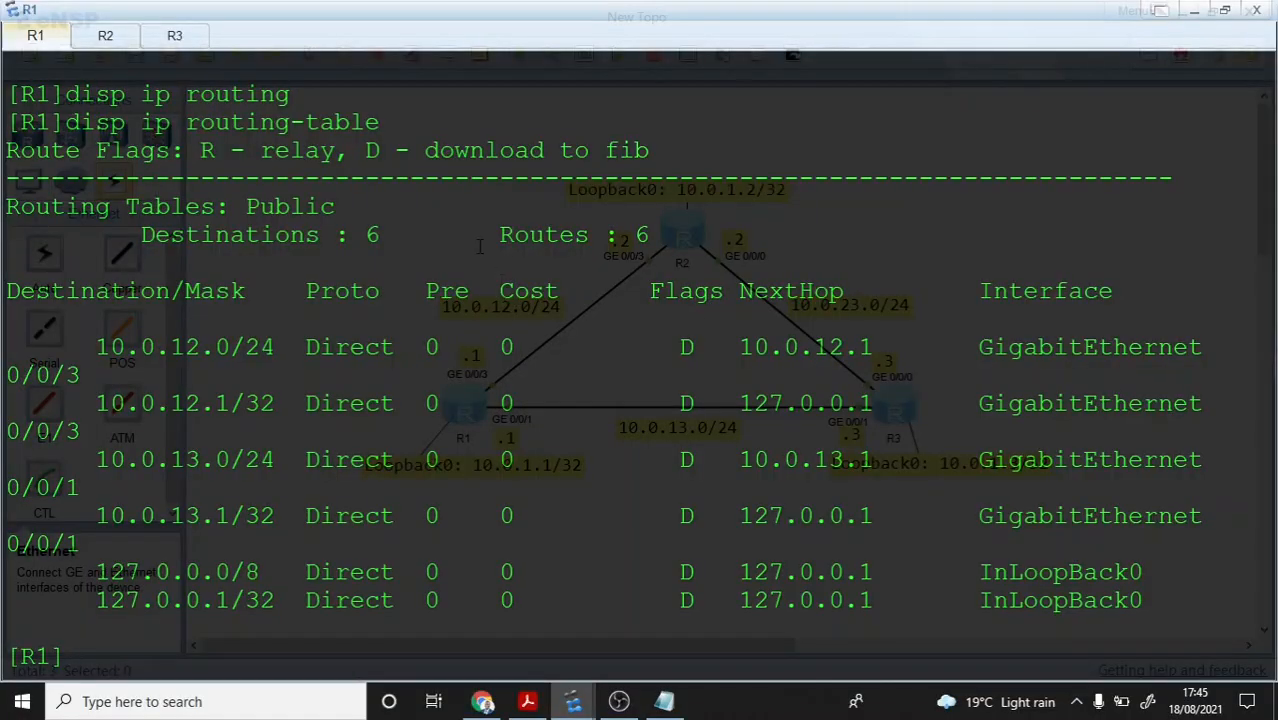
key(Return)
key(Return)
key(Return)
key(Return)
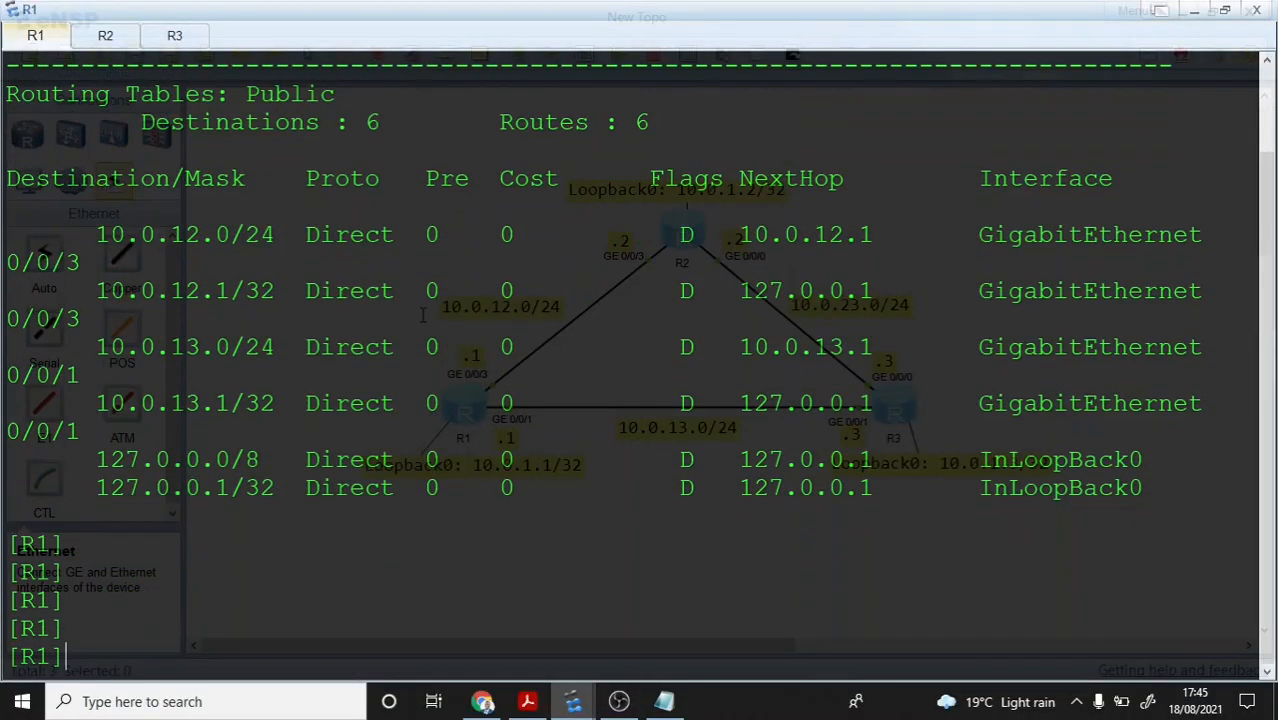
right_click(209, 207)
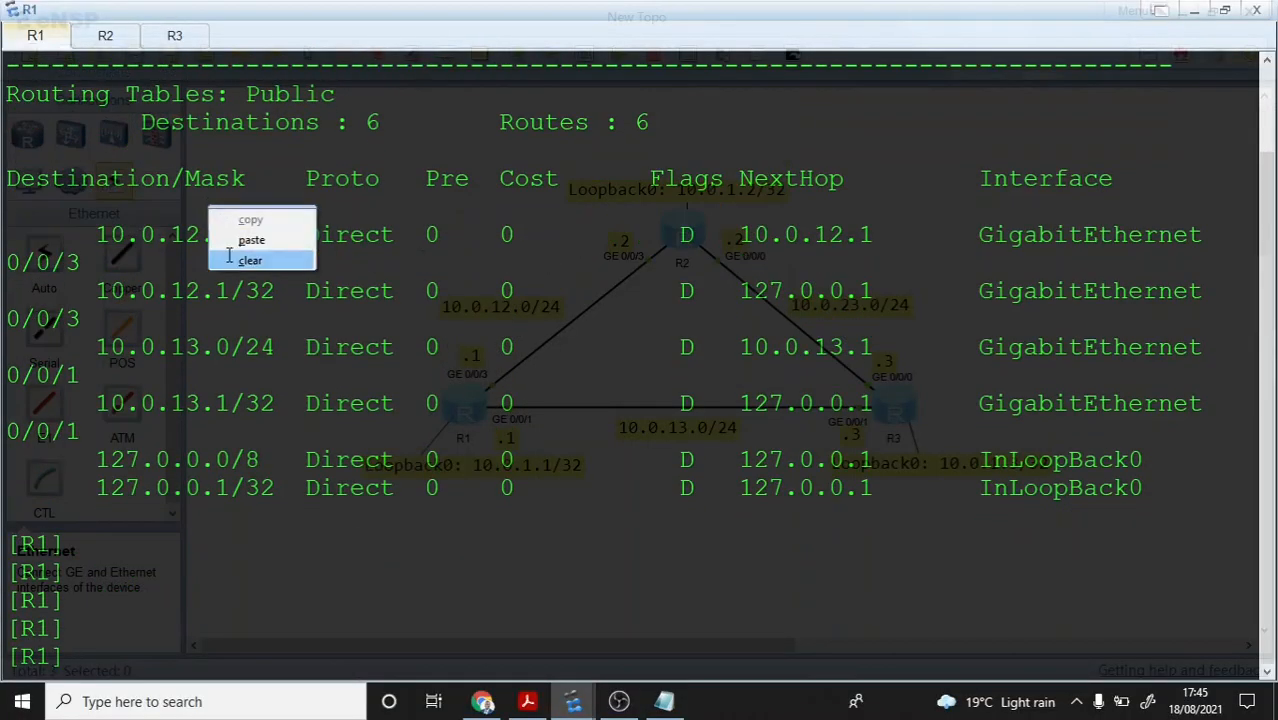
click(231, 259)
key(Return)
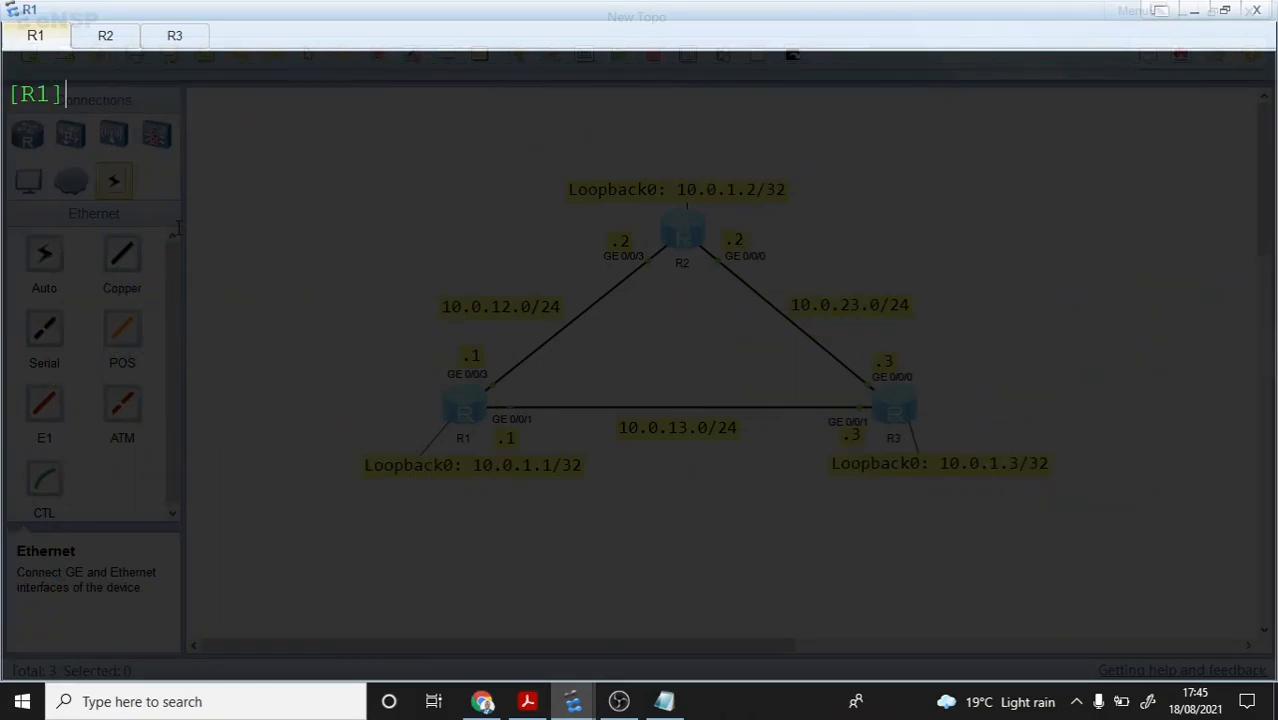
Step: Check the allowed loopback interface numbers on R1 with the command help, and enter the interface view with "interface loopback 0"
text(int erface loopab)
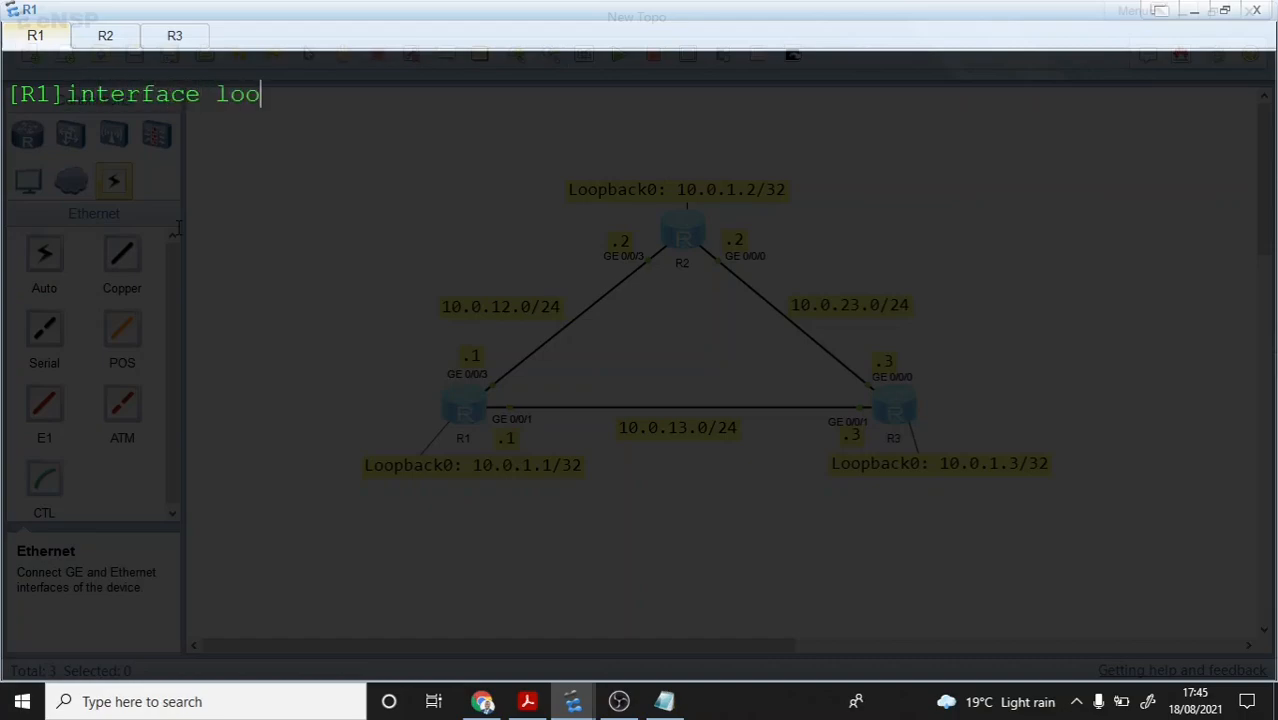
key(BackSpace)
key(BackSpace)
text(back 0)
key(BackSpace)
text(?)
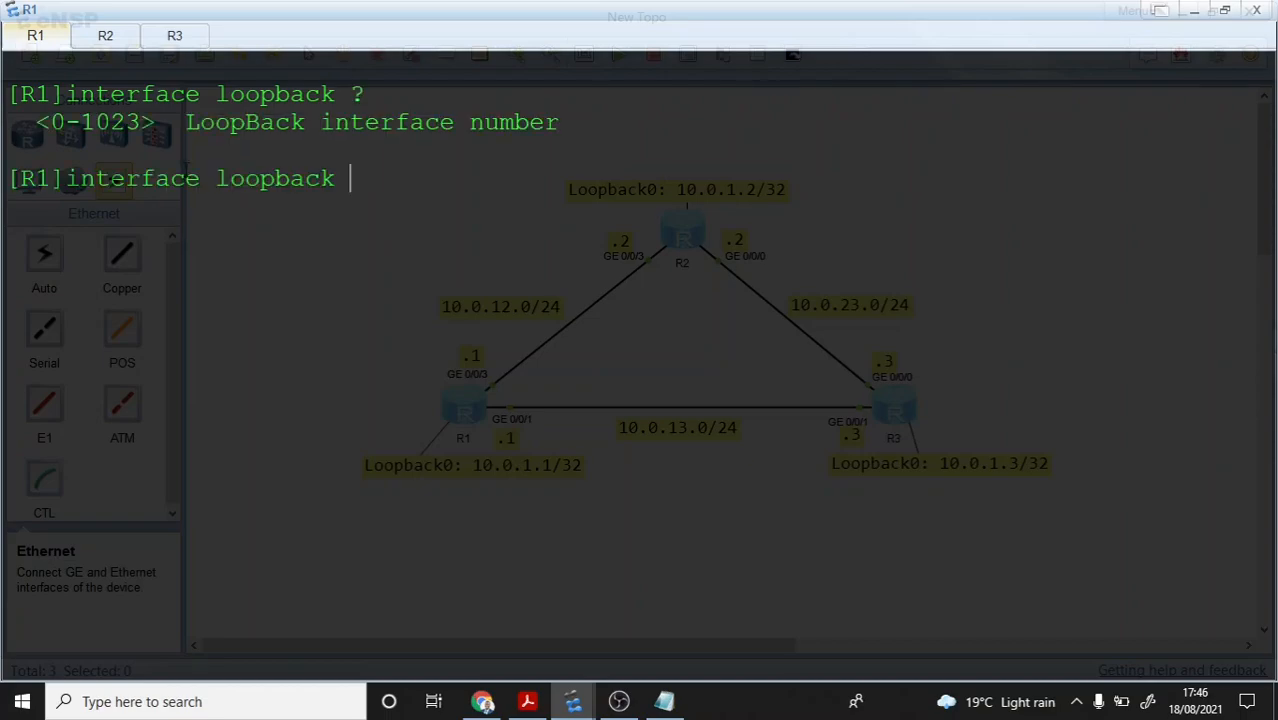
drag(52, 122, 141, 122)
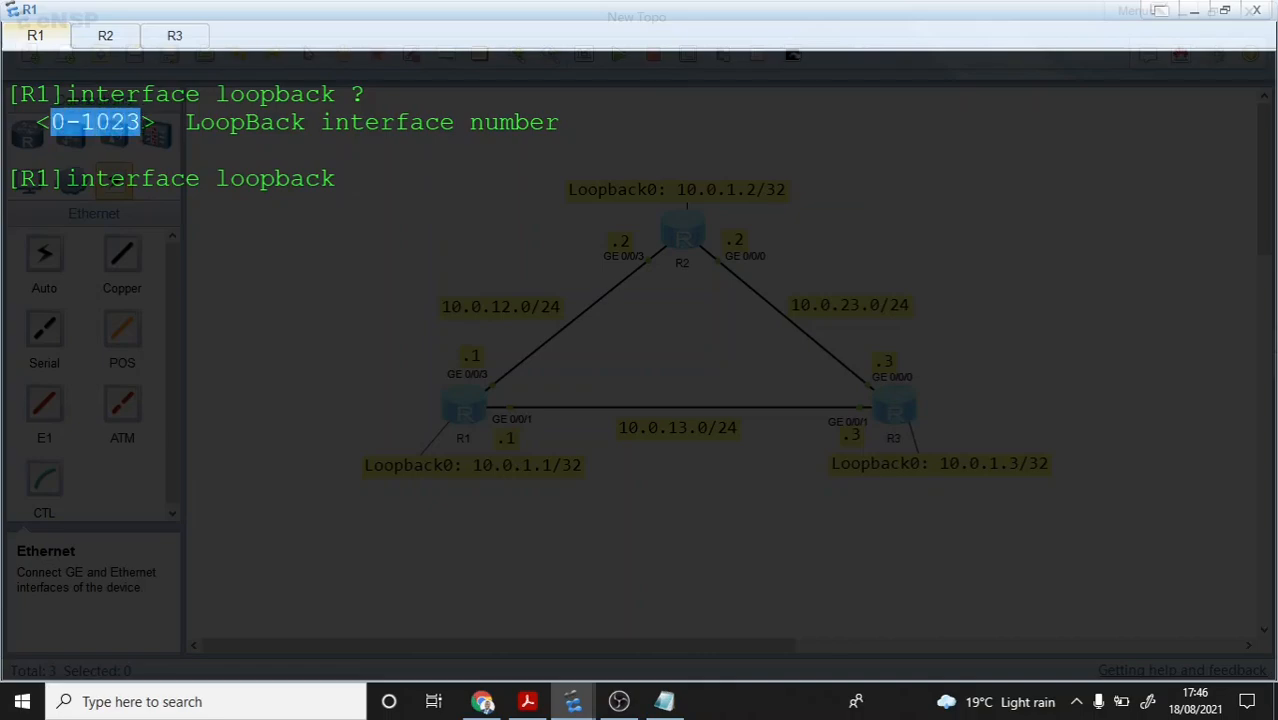
click(374, 178)
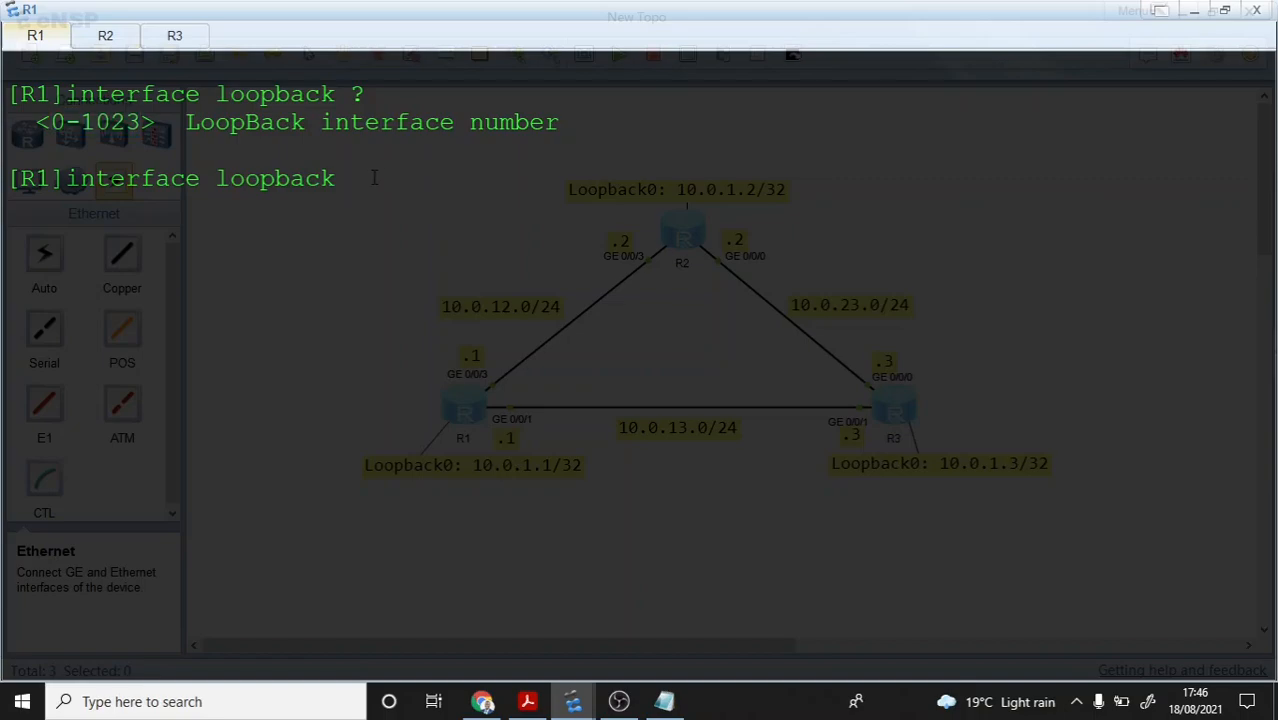
text(0)
key(Return)
Step: Assign the address 10.0.1.1 with mask length 32 to R1's LoopBack0 using "ip address 10.0.1.1 32"
text(ip add)
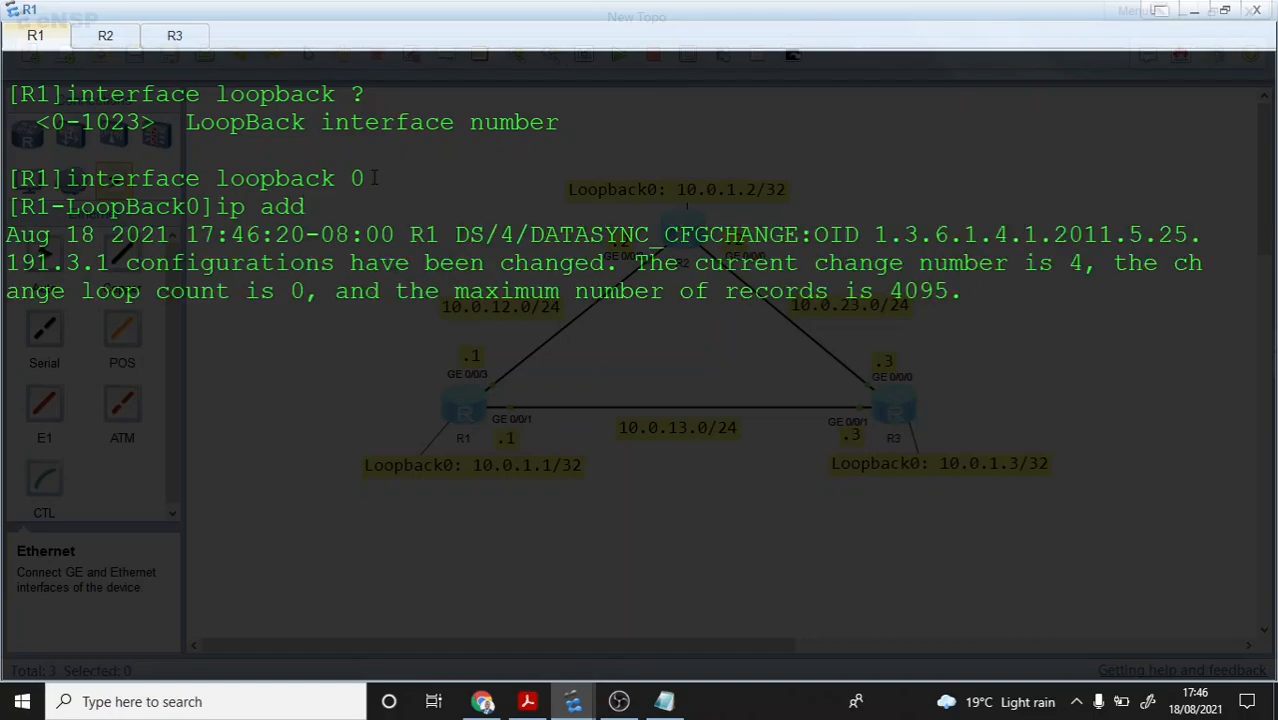
key(Tab)
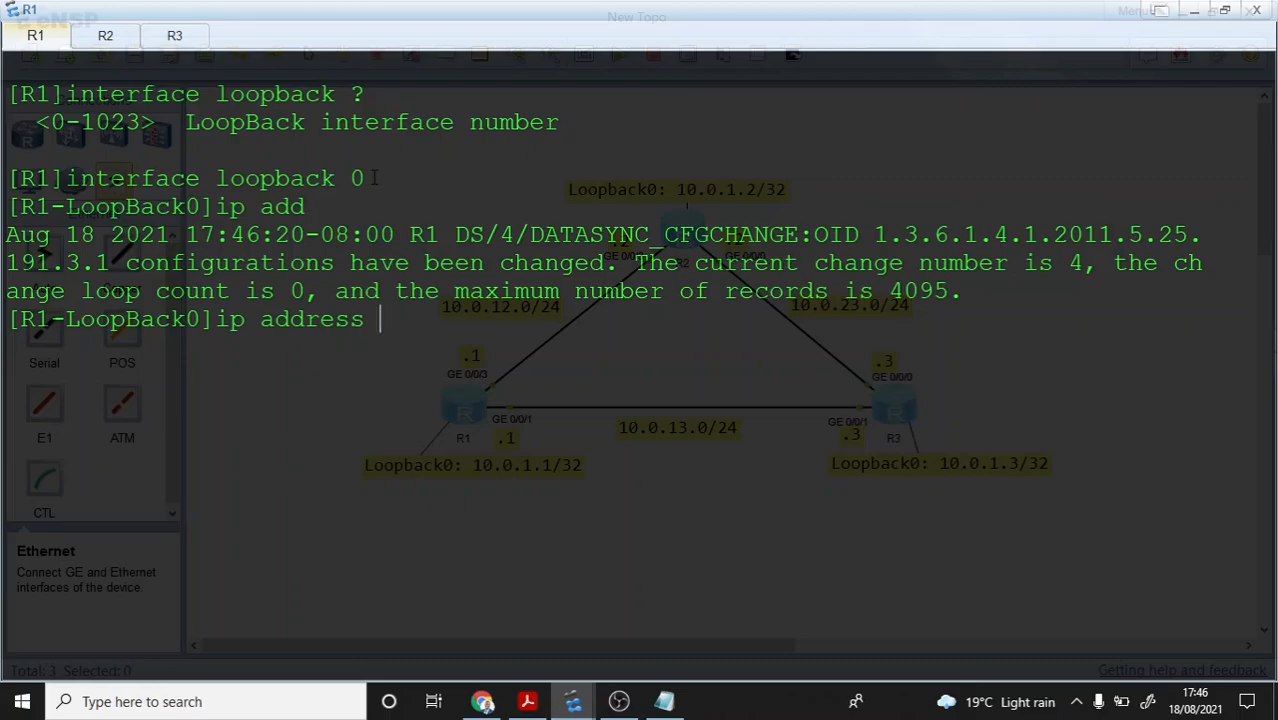
text(10.0.1.1 32)
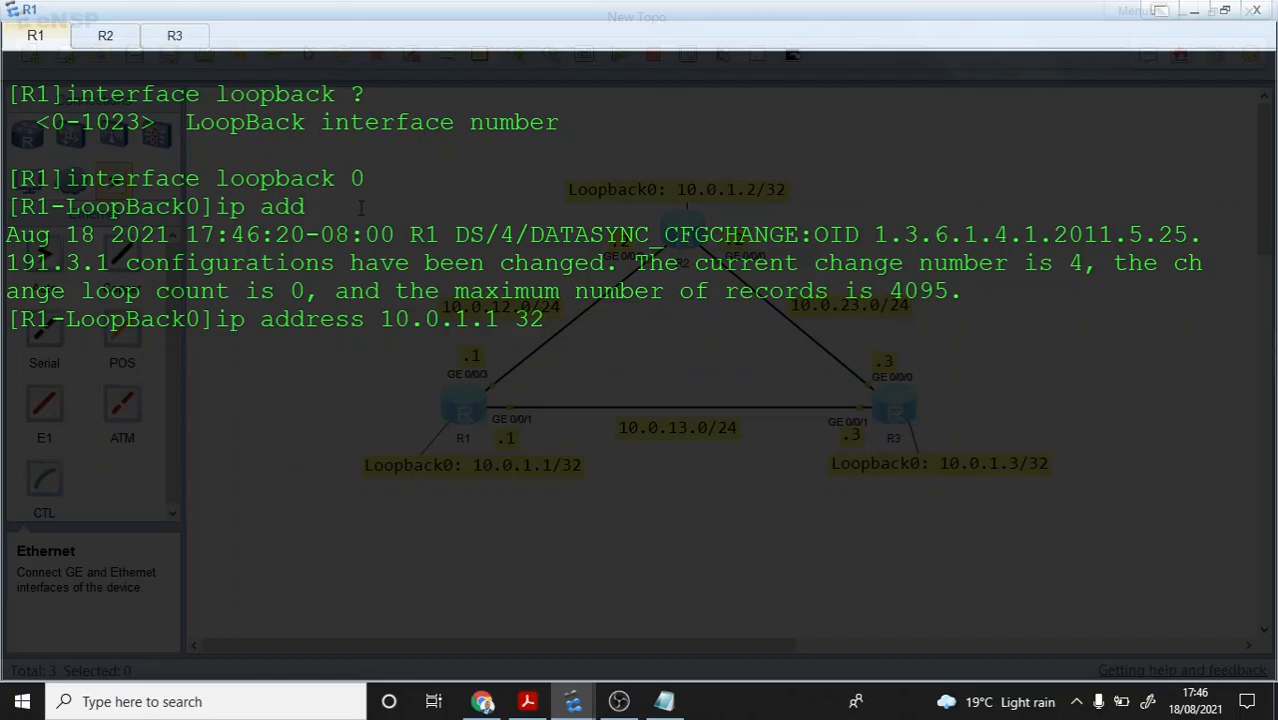
drag(545, 325, 514, 322)
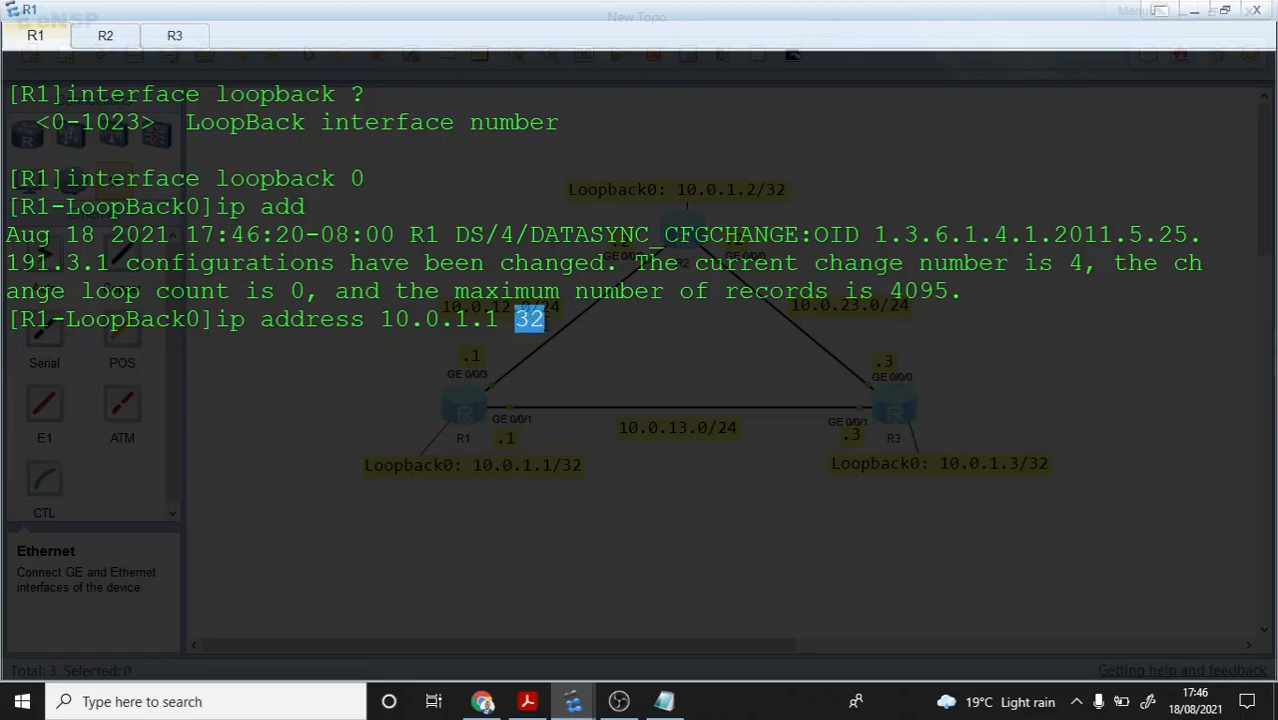
click(545, 325)
drag(545, 320, 380, 320)
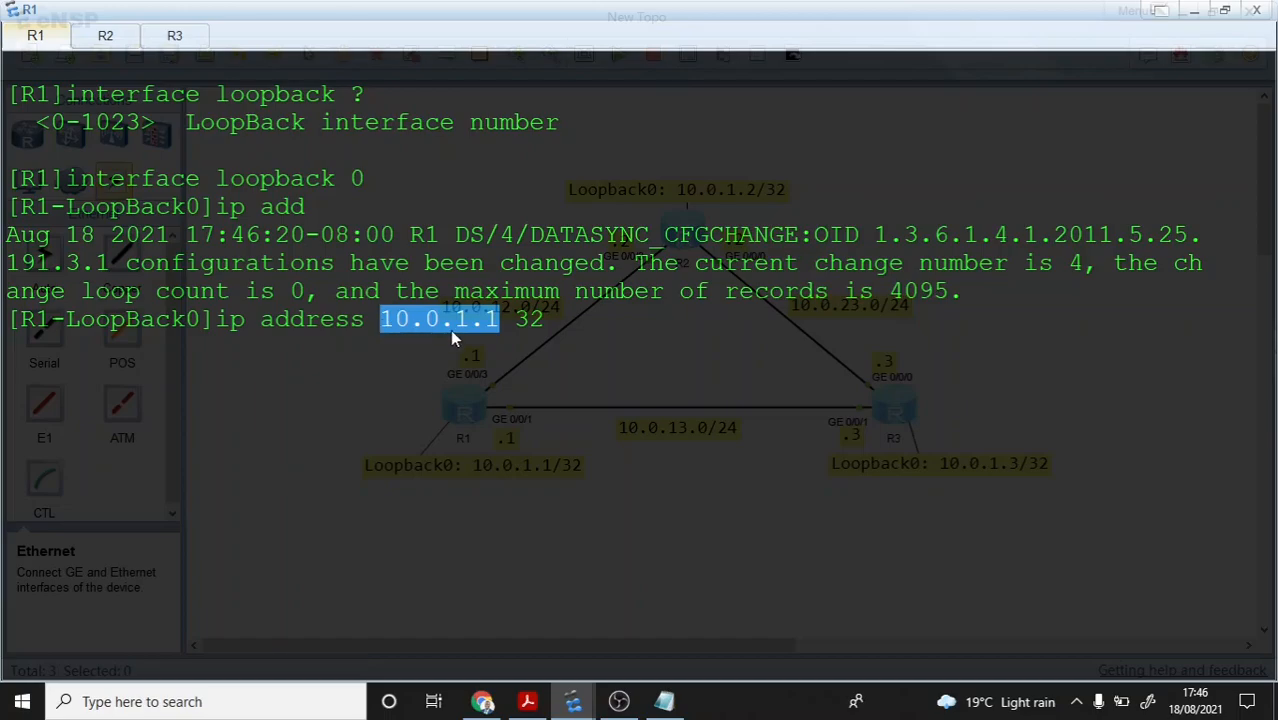
click(484, 331)
drag(499, 322, 385, 332)
drag(546, 322, 516, 320)
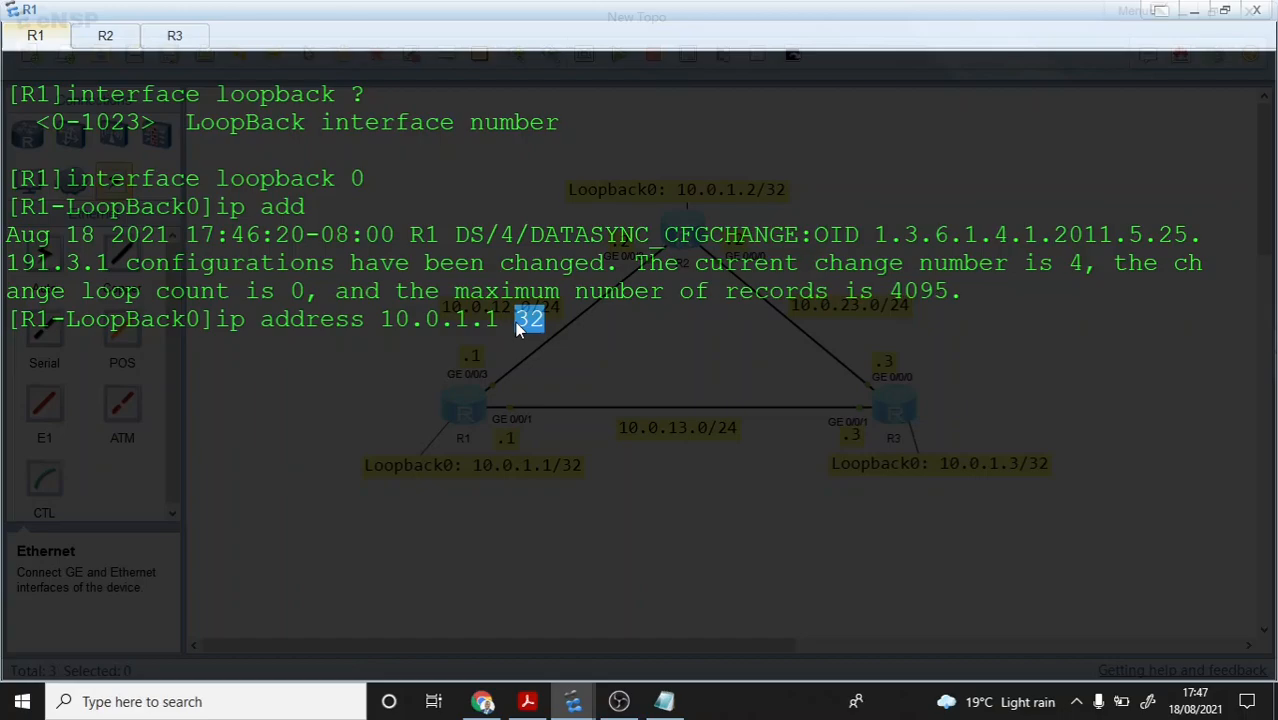
drag(545, 319, 390, 324)
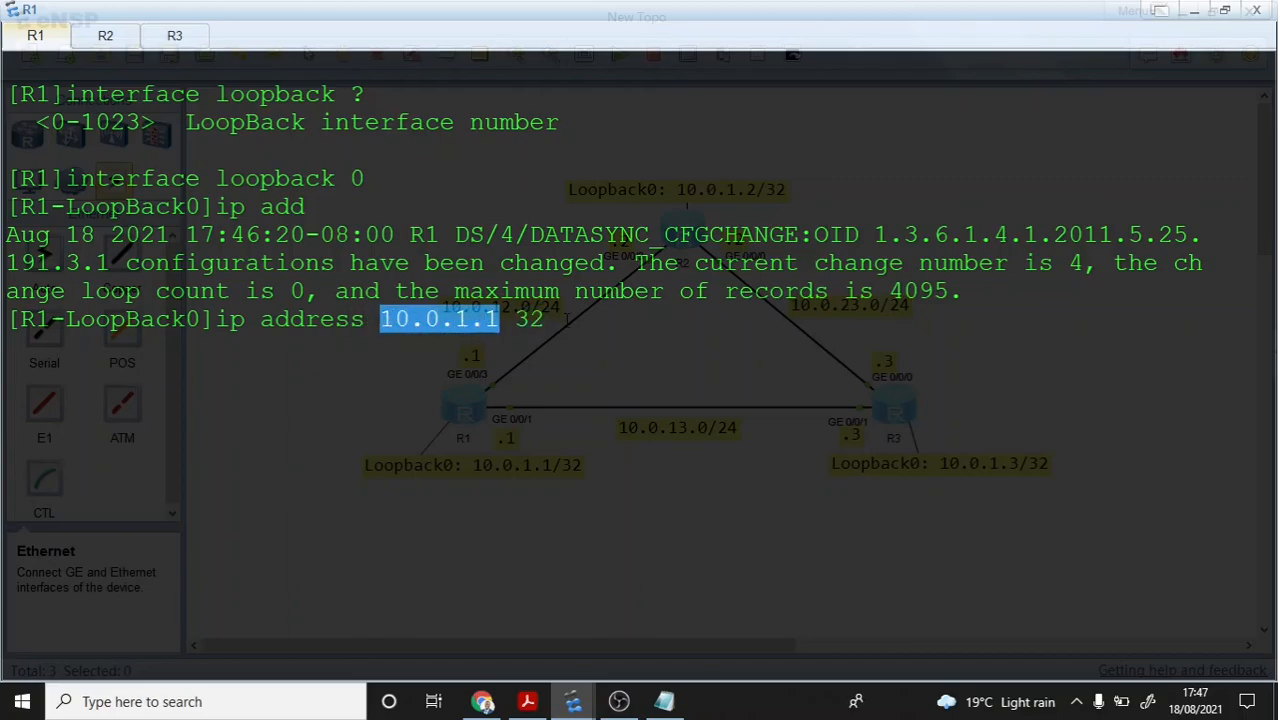
click(564, 320)
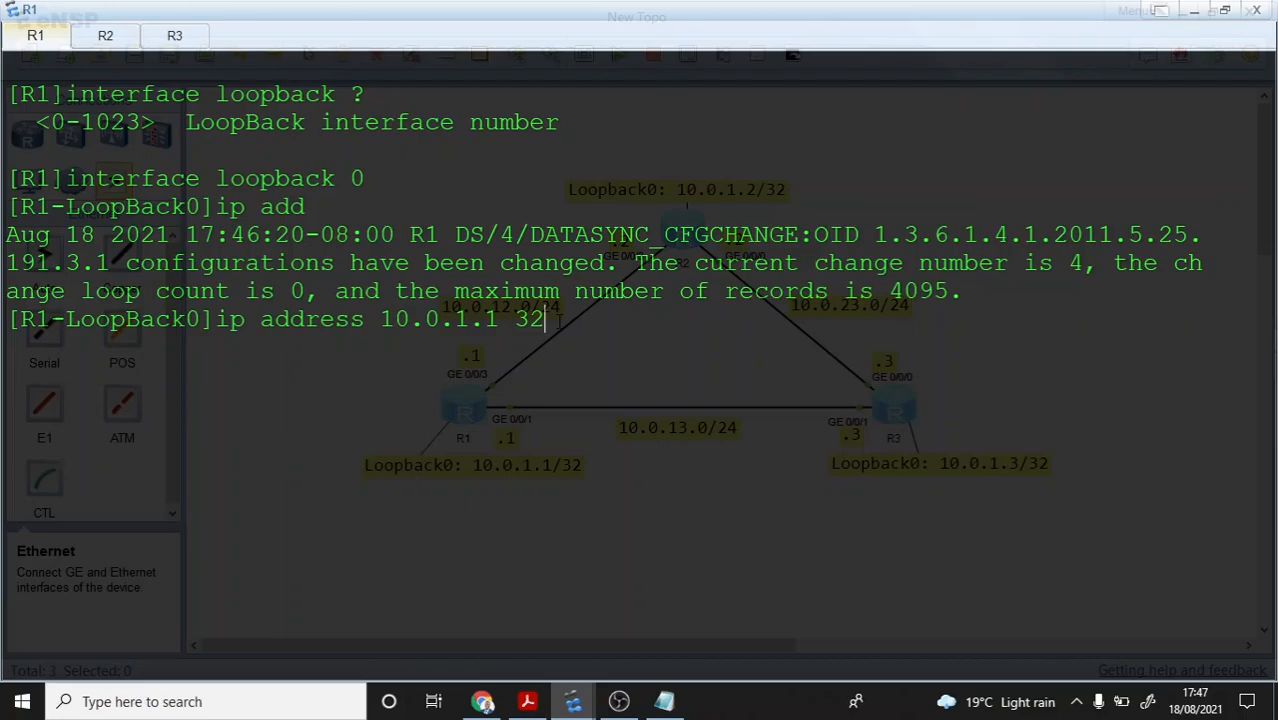
key(Return)
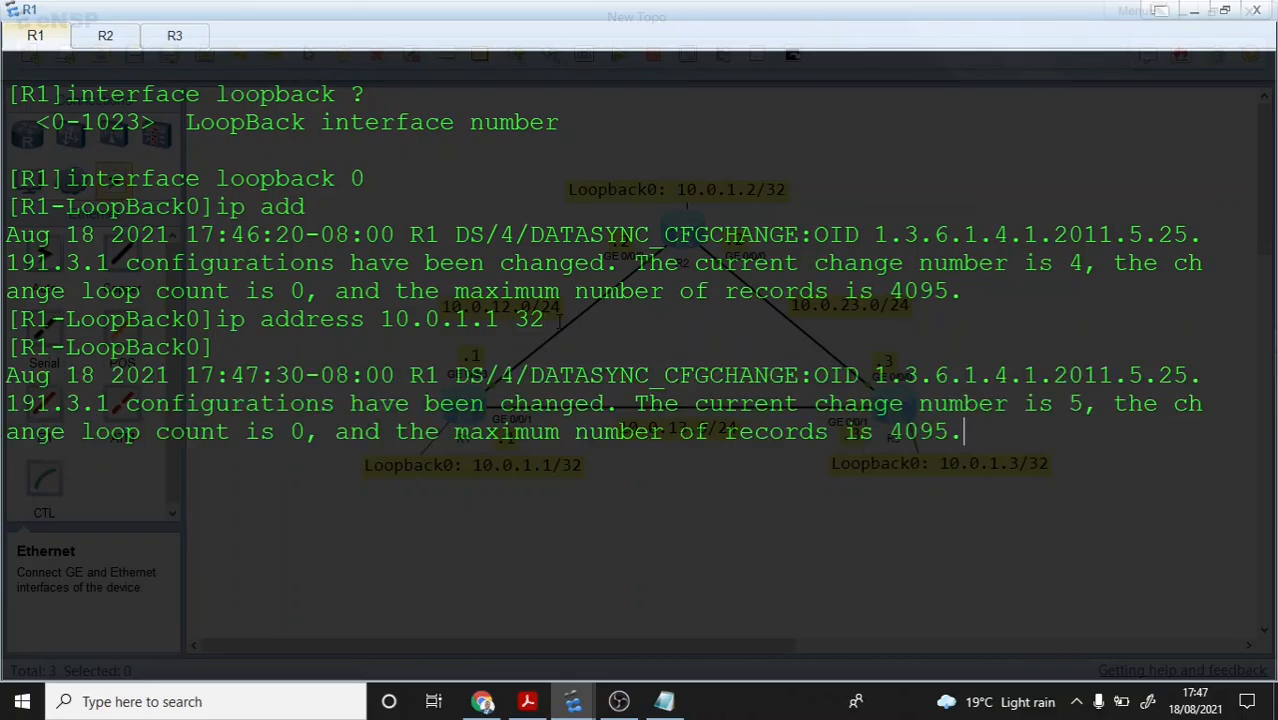
Step: Display R1's LoopBack0 configuration with "disp this" and examine the subnet mask of its address
key(Return)
key(Return)
text(disp this)
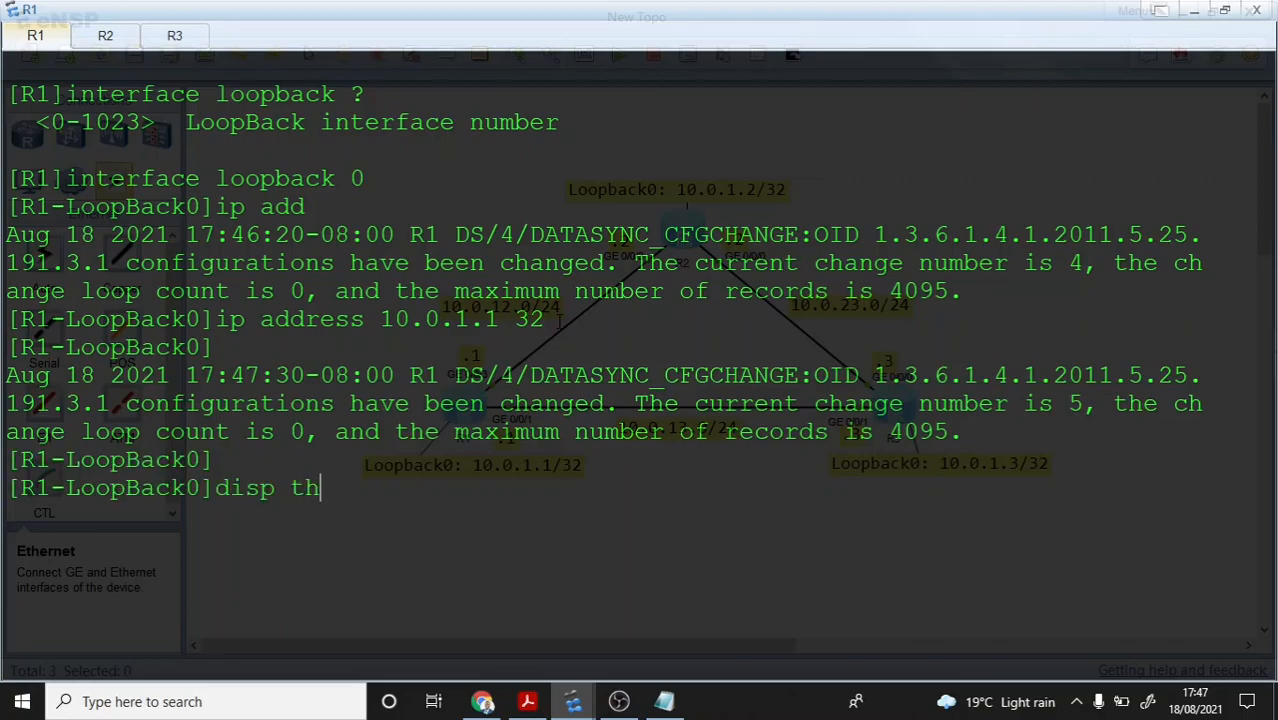
key(Return)
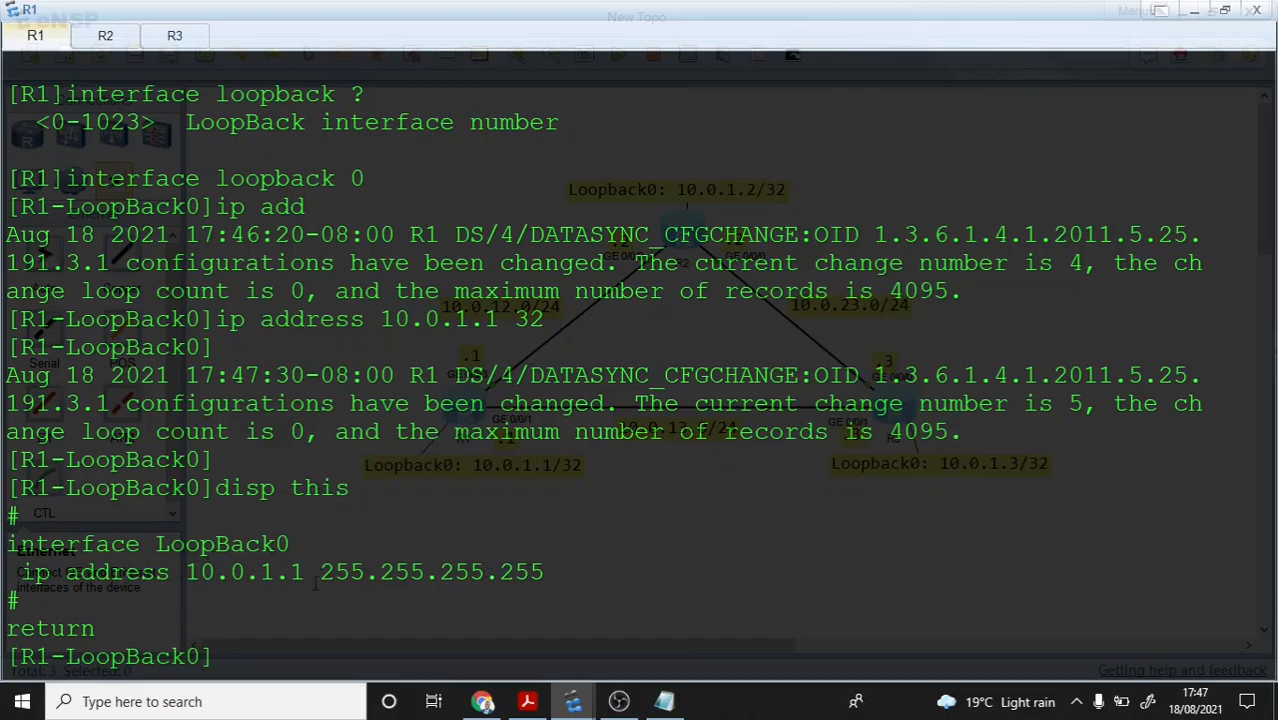
drag(530, 574, 321, 588)
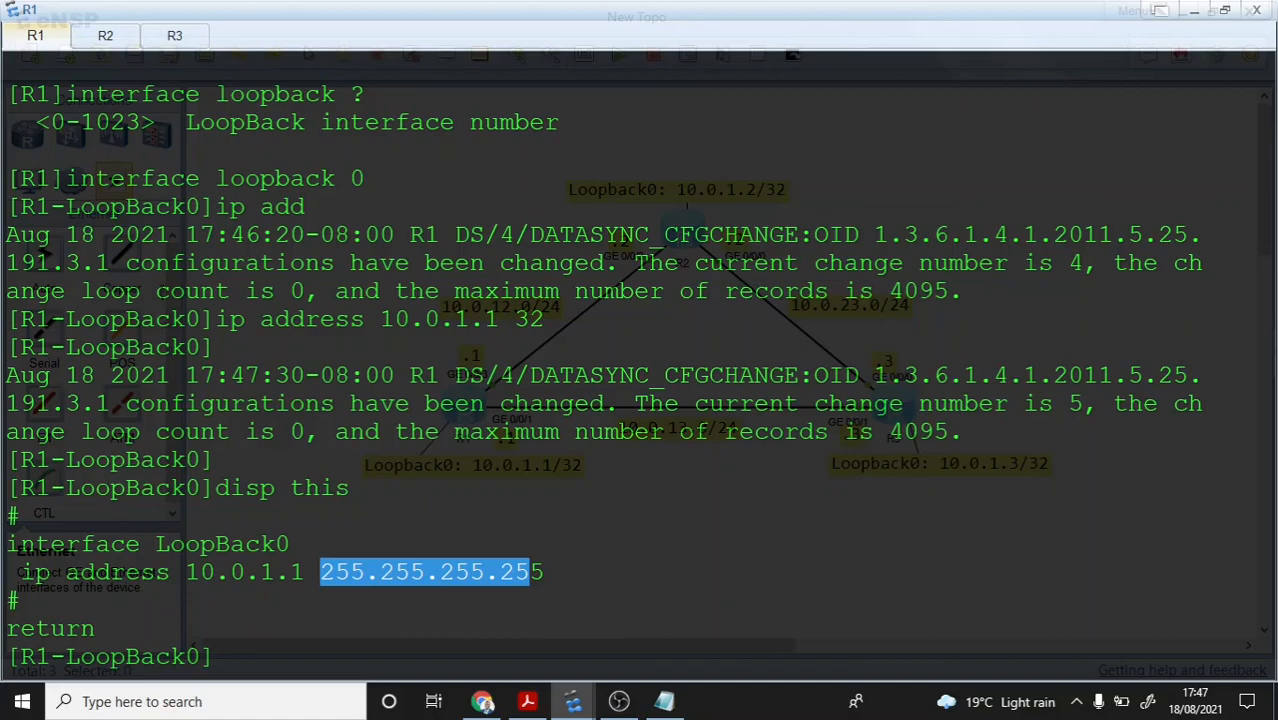
Step: Switch to the R2 console and clear its previous output to get a fresh prompt
click(105, 35)
right_click(183, 206)
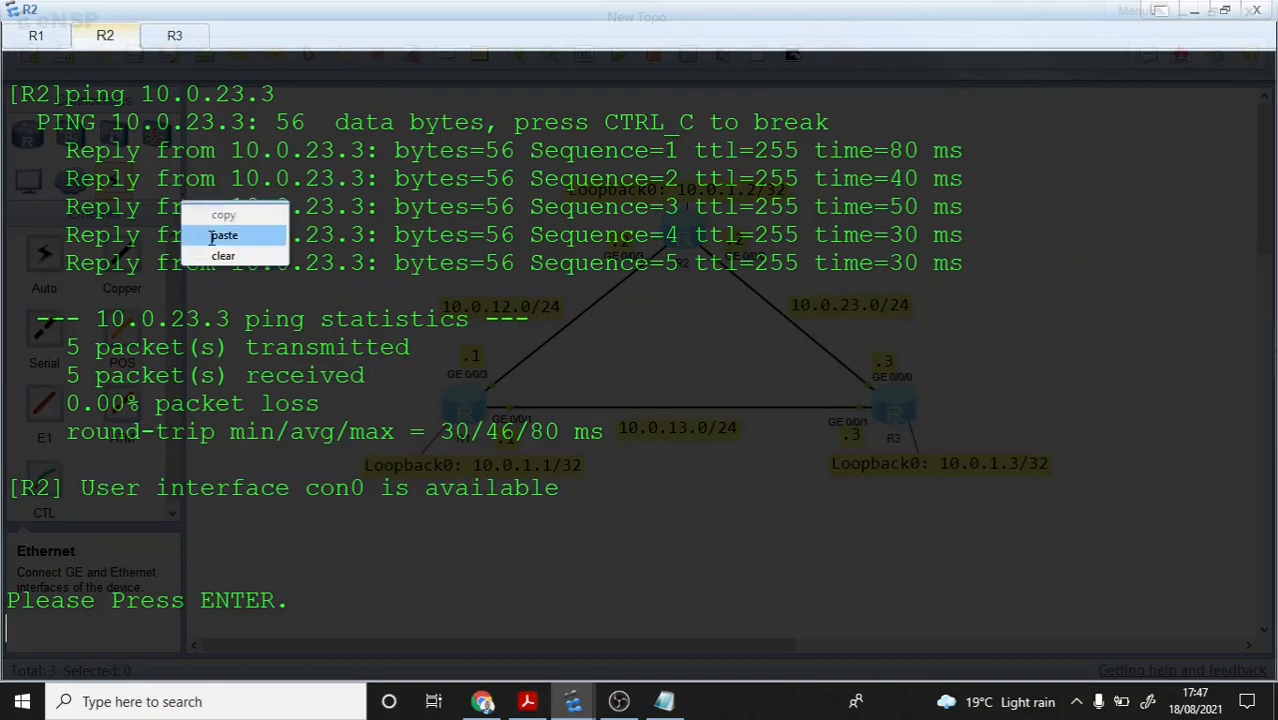
click(213, 252)
key(Return)
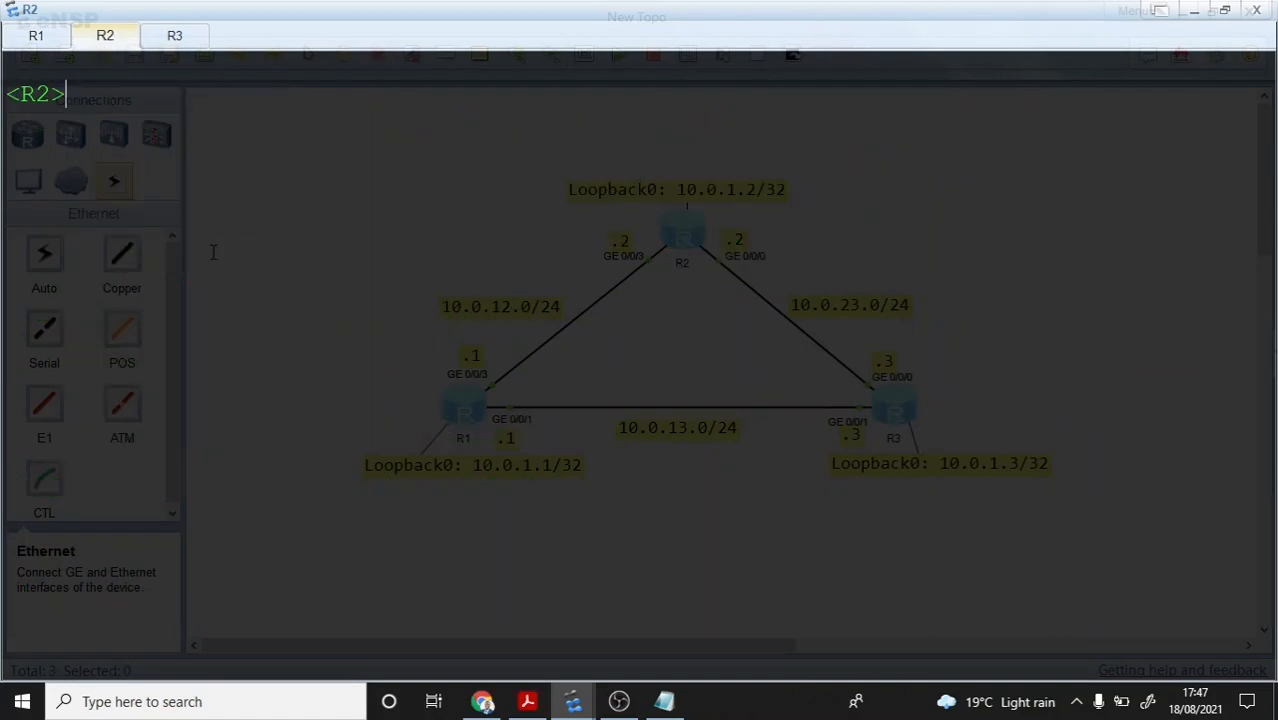
Step: Enter R2's system view with "sys" and create its loopback interface with "int loop 0"
text(sys)
key(Return)
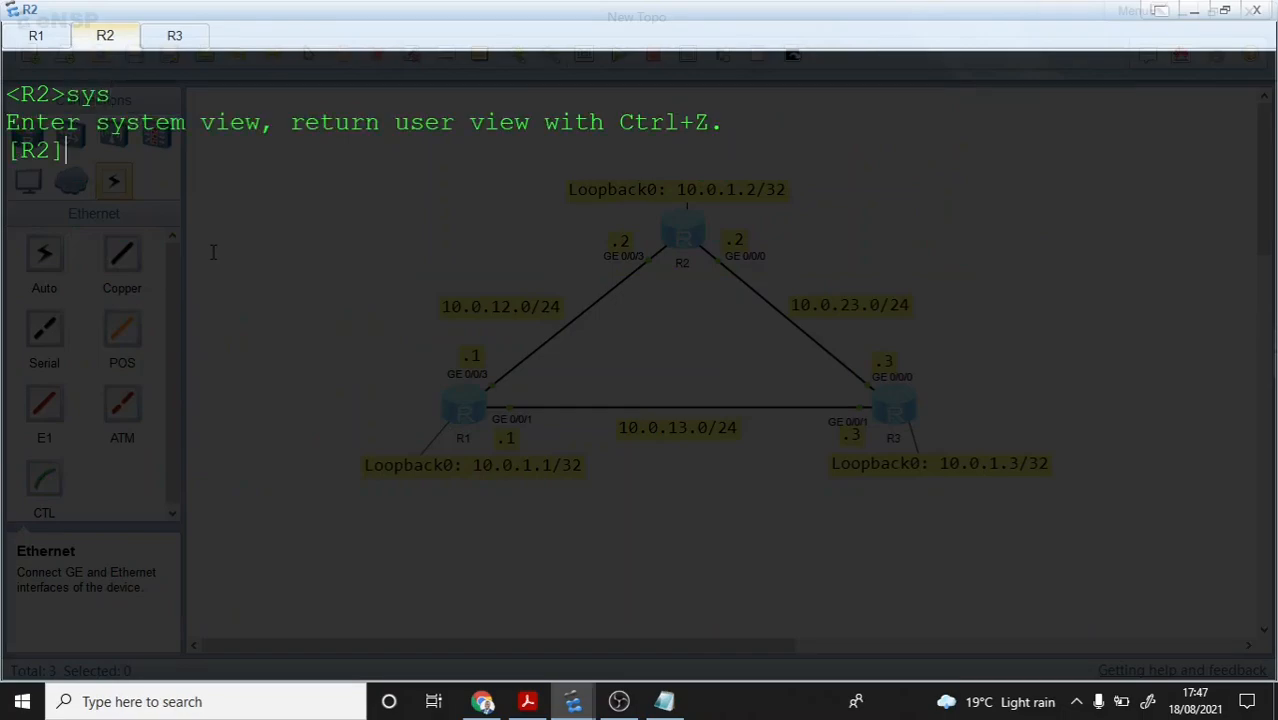
text(int loop 0)
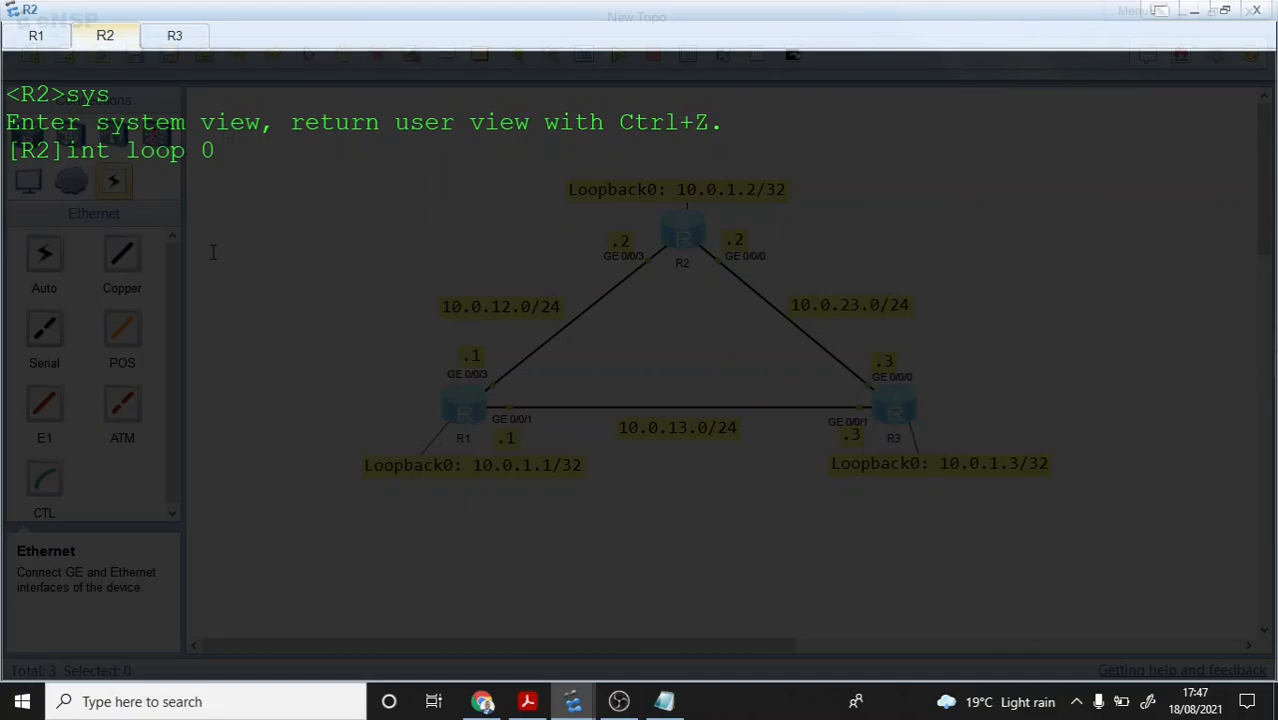
key(Return)
text(ip )
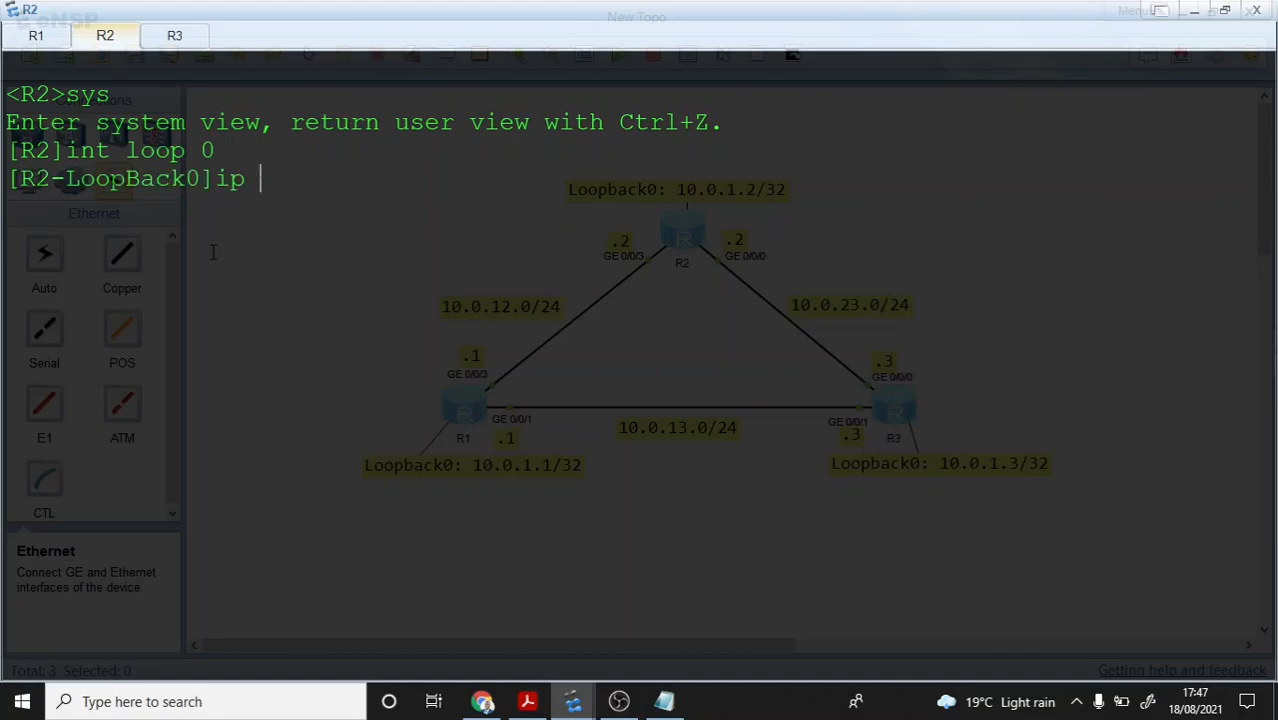
text(add 10.0.)
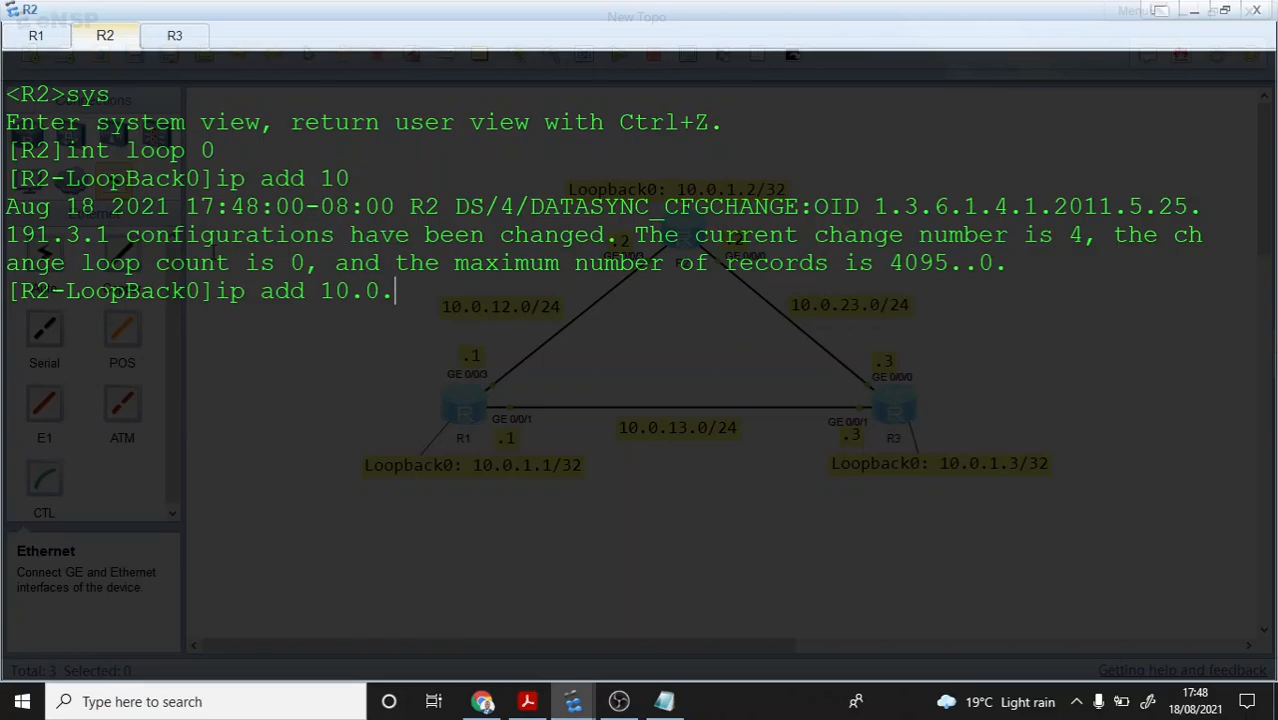
key(BackSpace)
key(BackSpace)
key(BackSpace)
key(BackSpace)
key(BackSpace)
key(BackSpace)
key(BackSpace)
key(BackSpace)
key(BackSpace)
key(BackSpace)
key(BackSpace)
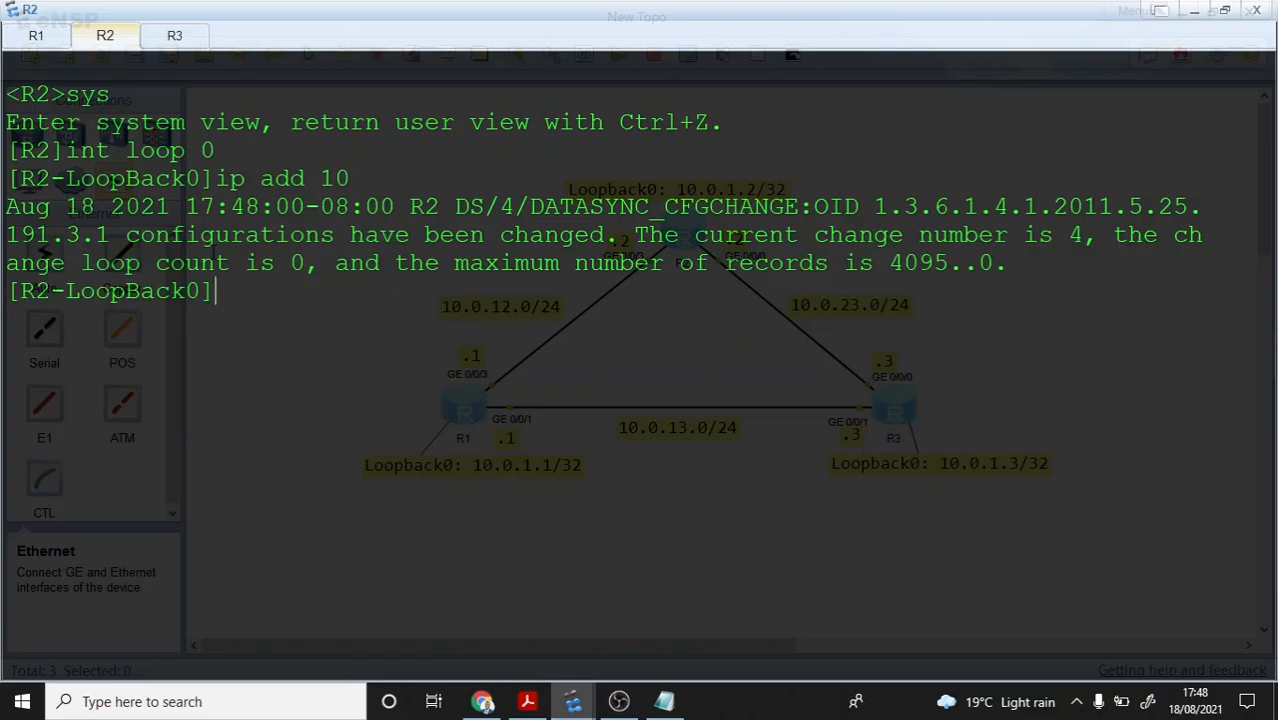
Step: Quit R2's LoopBack0 and system views with "q" to return to the user view
text(q)
key(Return)
key(Return)
text(q)
key(Return)
key(Return)
Step: List the "undo terminal" options on R2 with the command help and examine the debugging, logging and trapping entries
text(undo te)
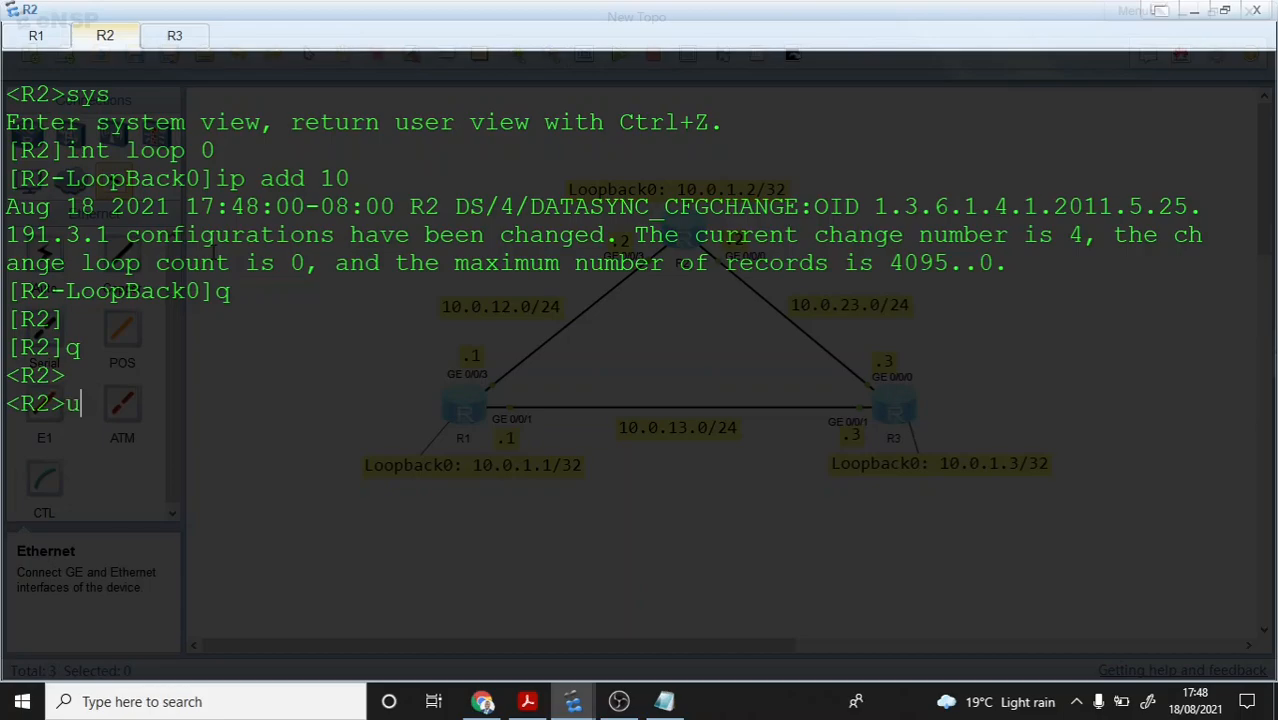
text(a)
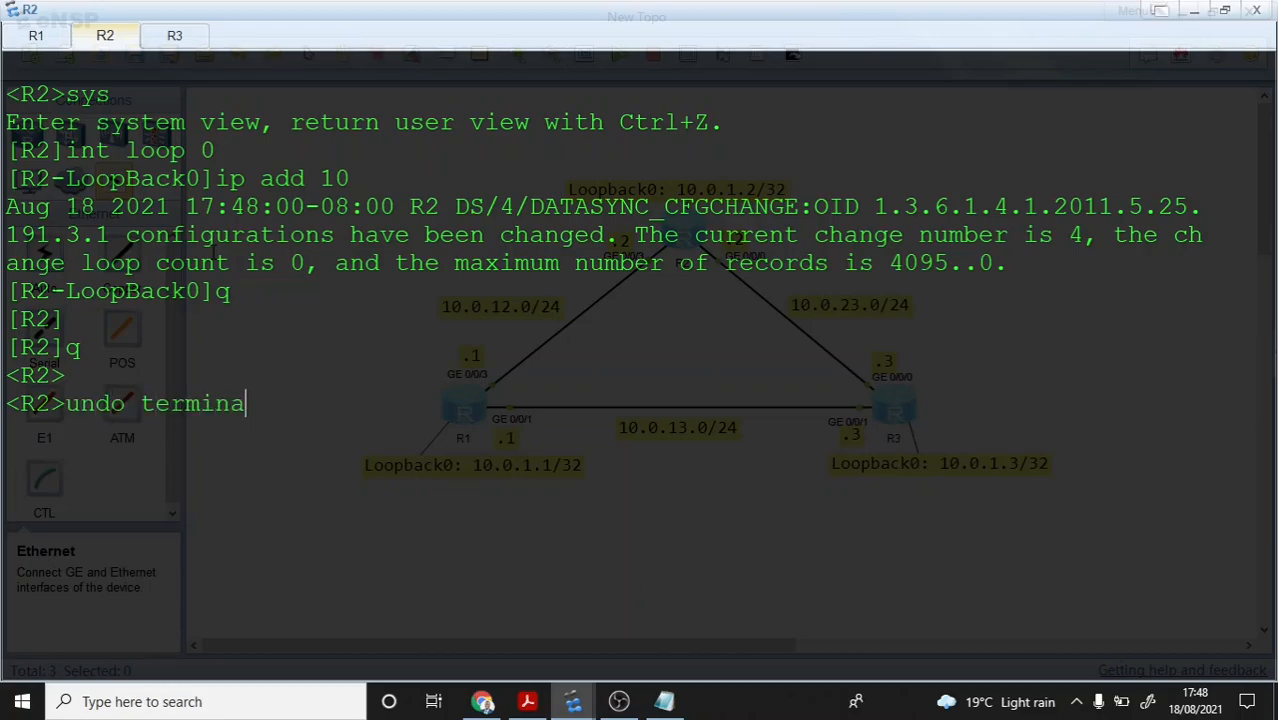
text(l monitor)
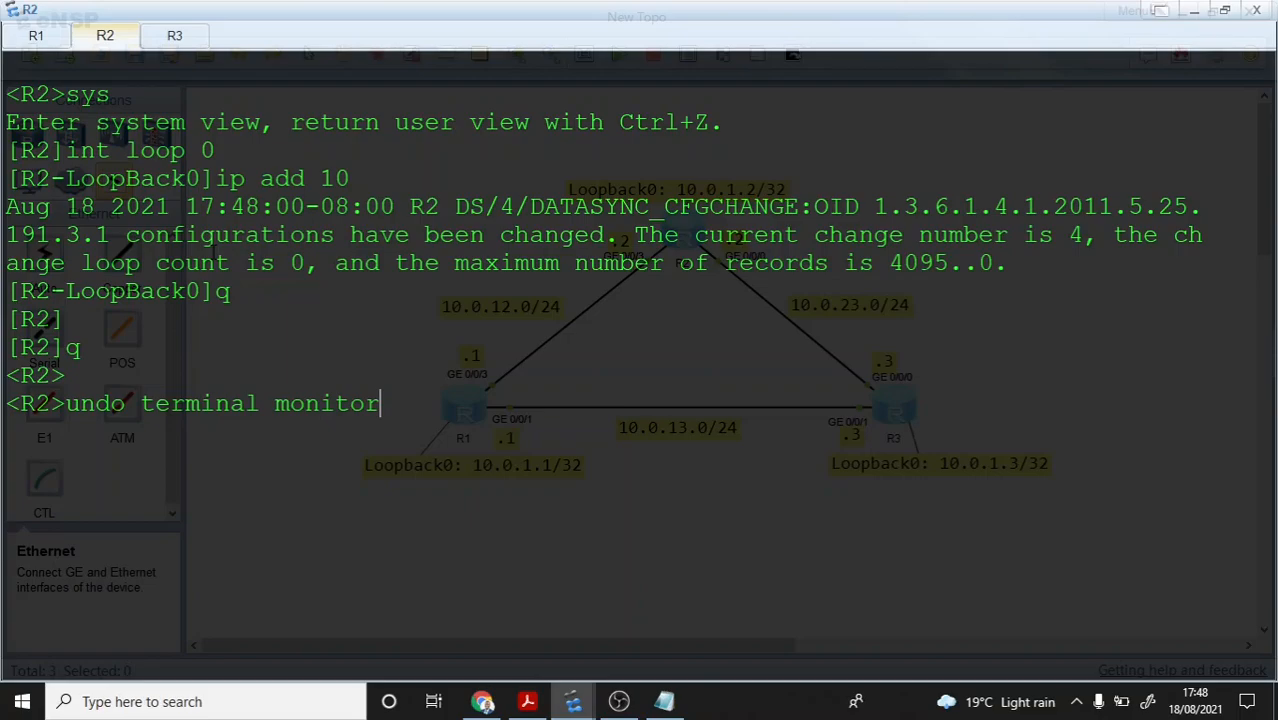
key(BackSpace)
key(BackSpace)
key(BackSpace)
key(BackSpace)
key(BackSpace)
key(BackSpace)
key(BackSpace)
text(?)
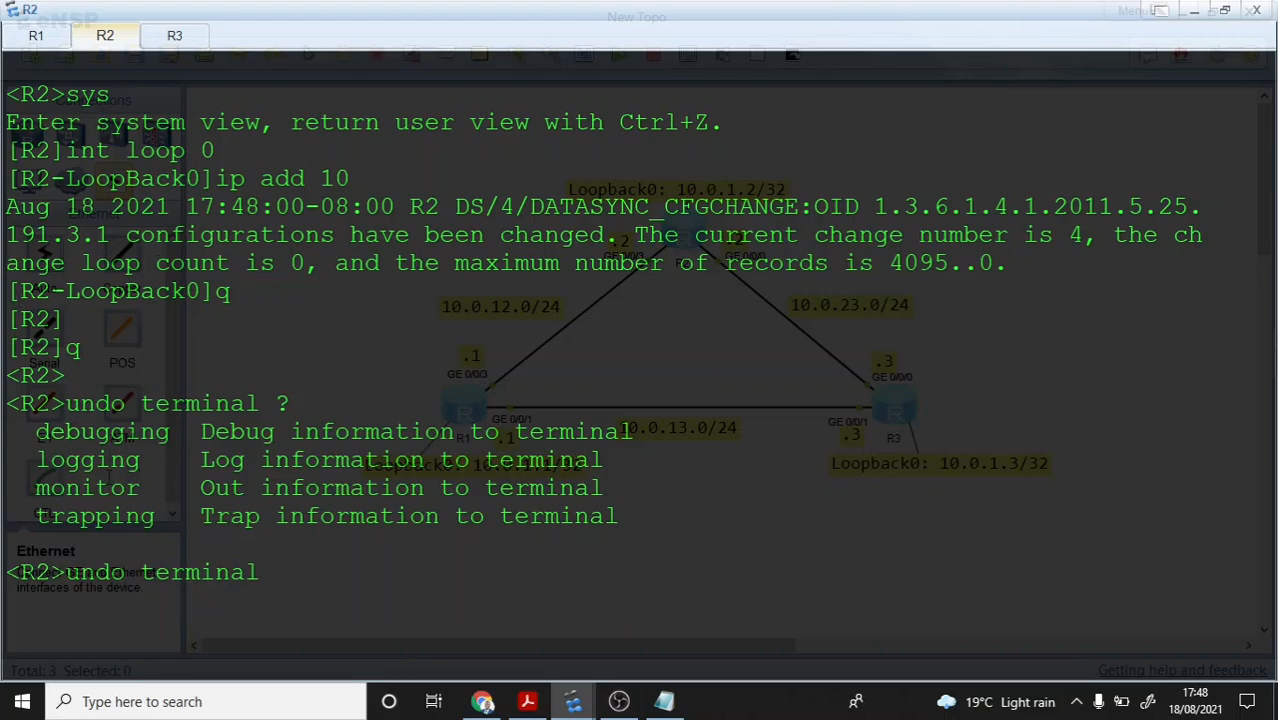
drag(36, 431, 650, 432)
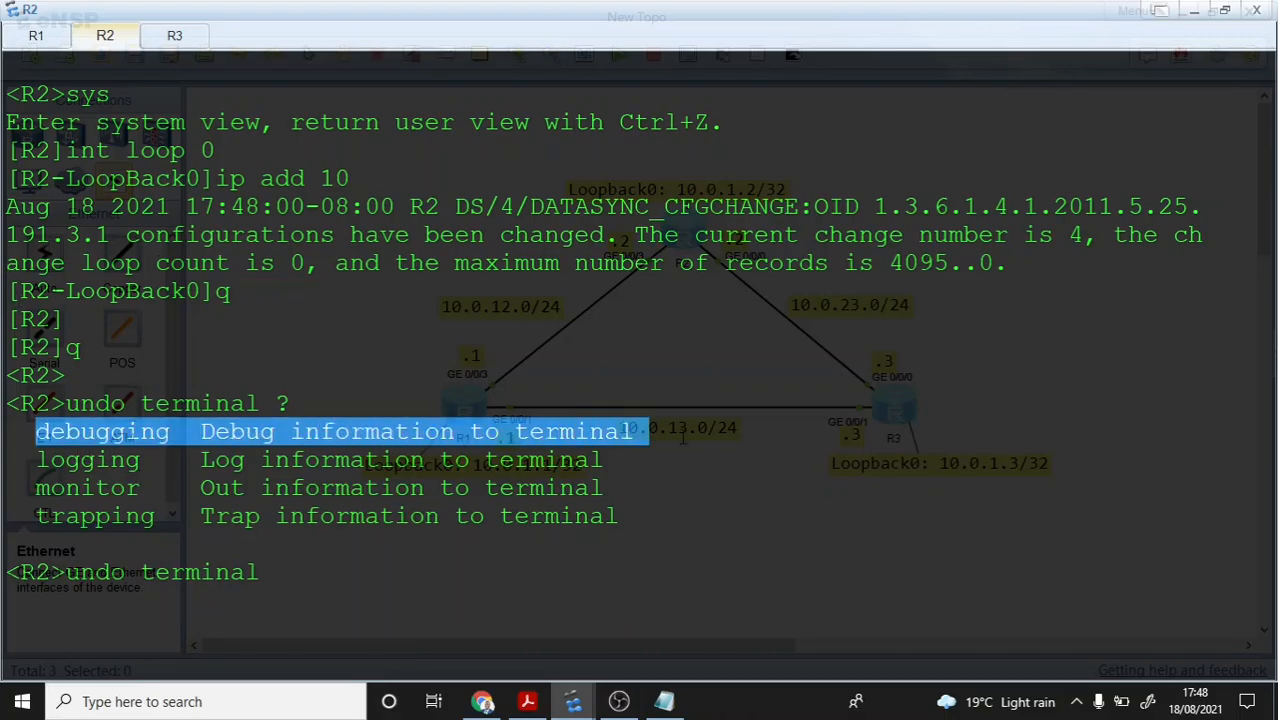
drag(36, 459, 618, 459)
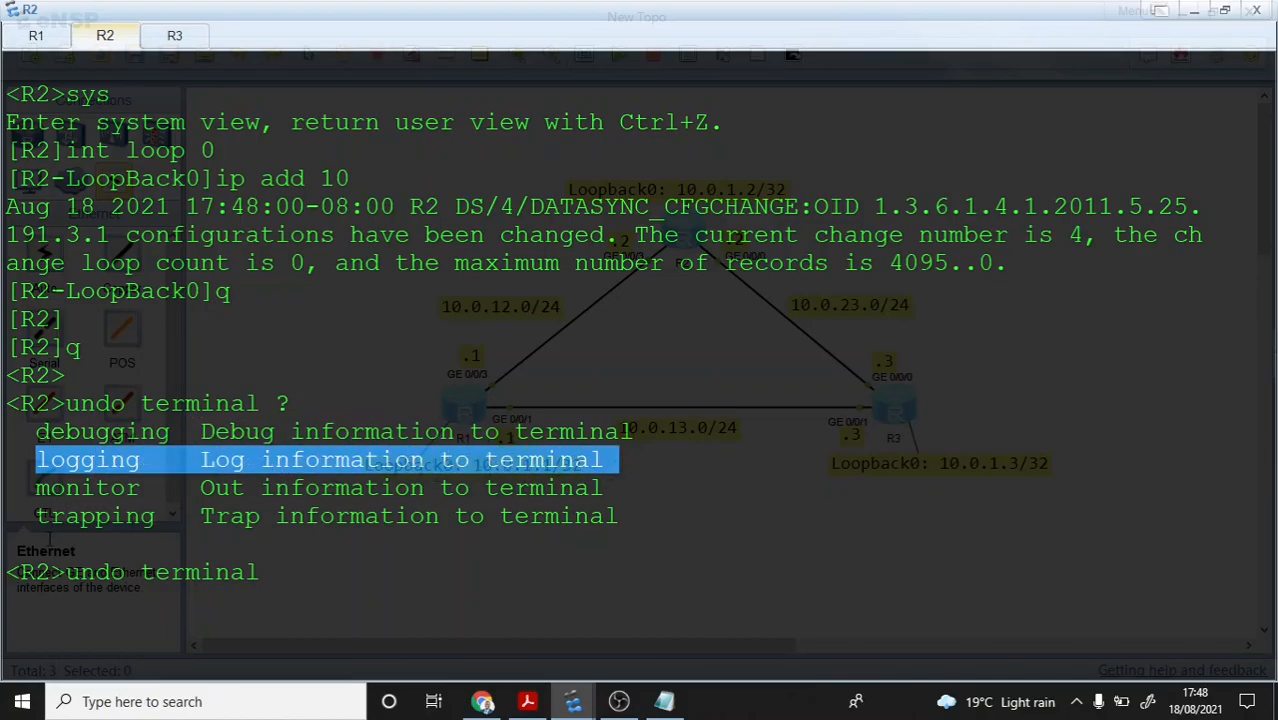
drag(36, 515, 653, 515)
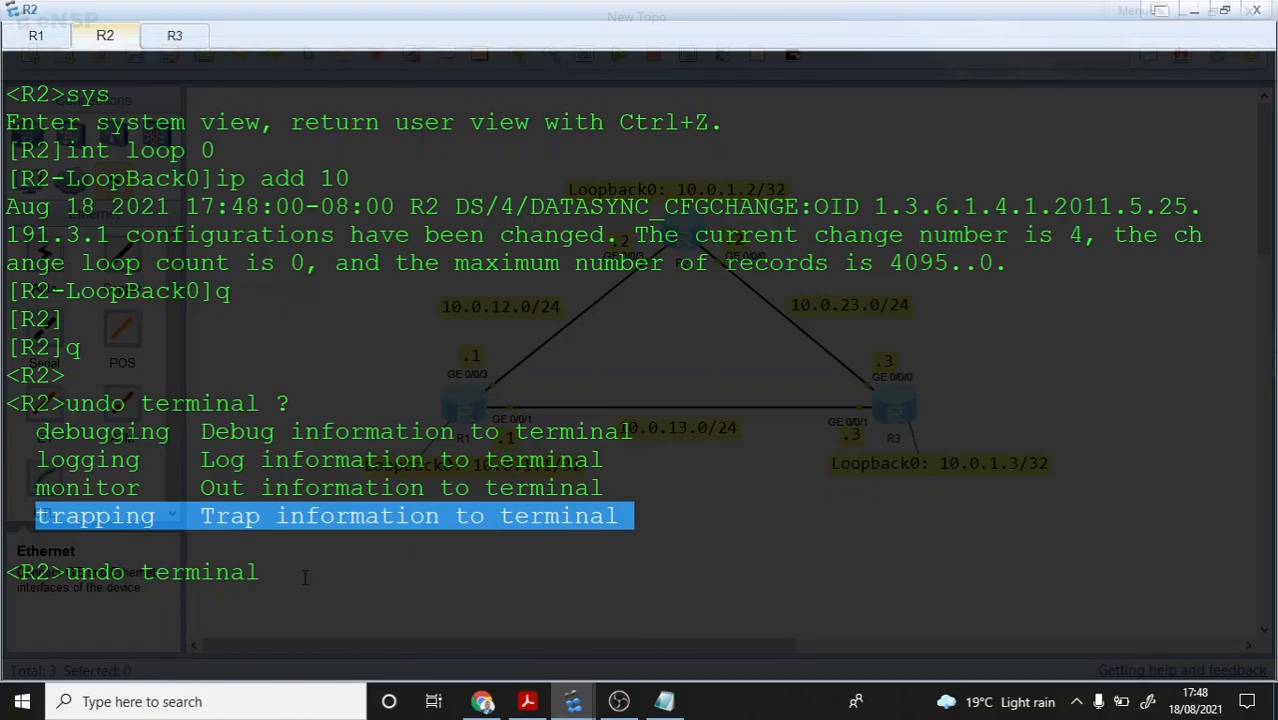
click(305, 578)
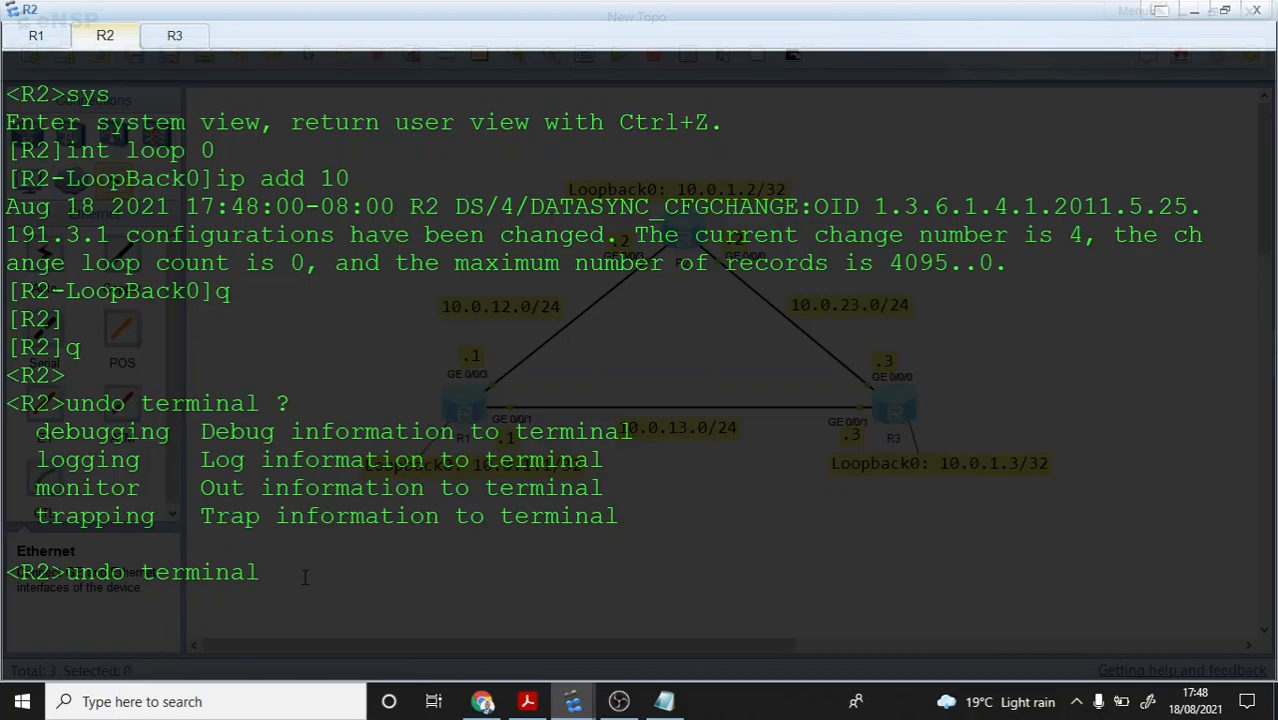
Step: Turn off console information output on R2 with "undo terminal monitor"
text(monito)
text(r)
text(u )
text(t m)
key(BackSpace)
key(BackSpace)
key(BackSpace)
key(BackSpace)
key(BackSpace)
key(BackSpace)
key(Return)
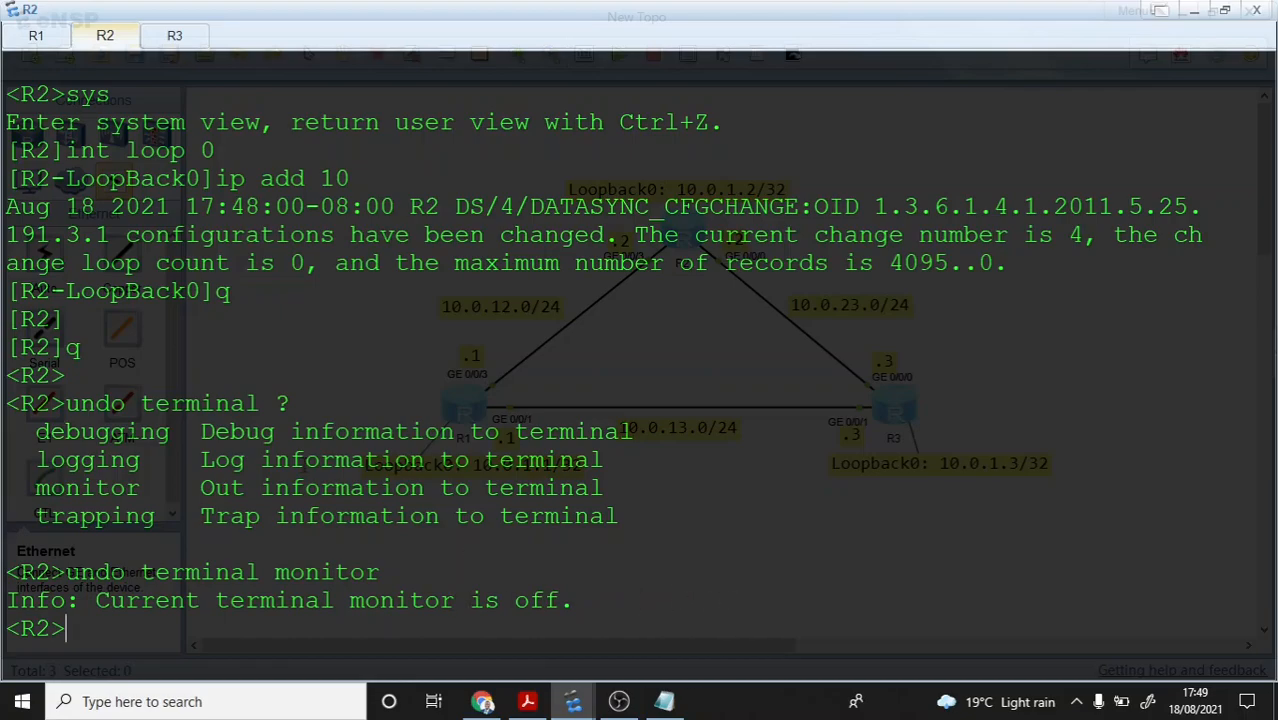
Step: Clear the R2 console and go back into the LoopBack0 interface view using "sys" and "int loop 0"
right_click(308, 466)
click(345, 520)
key(Return)
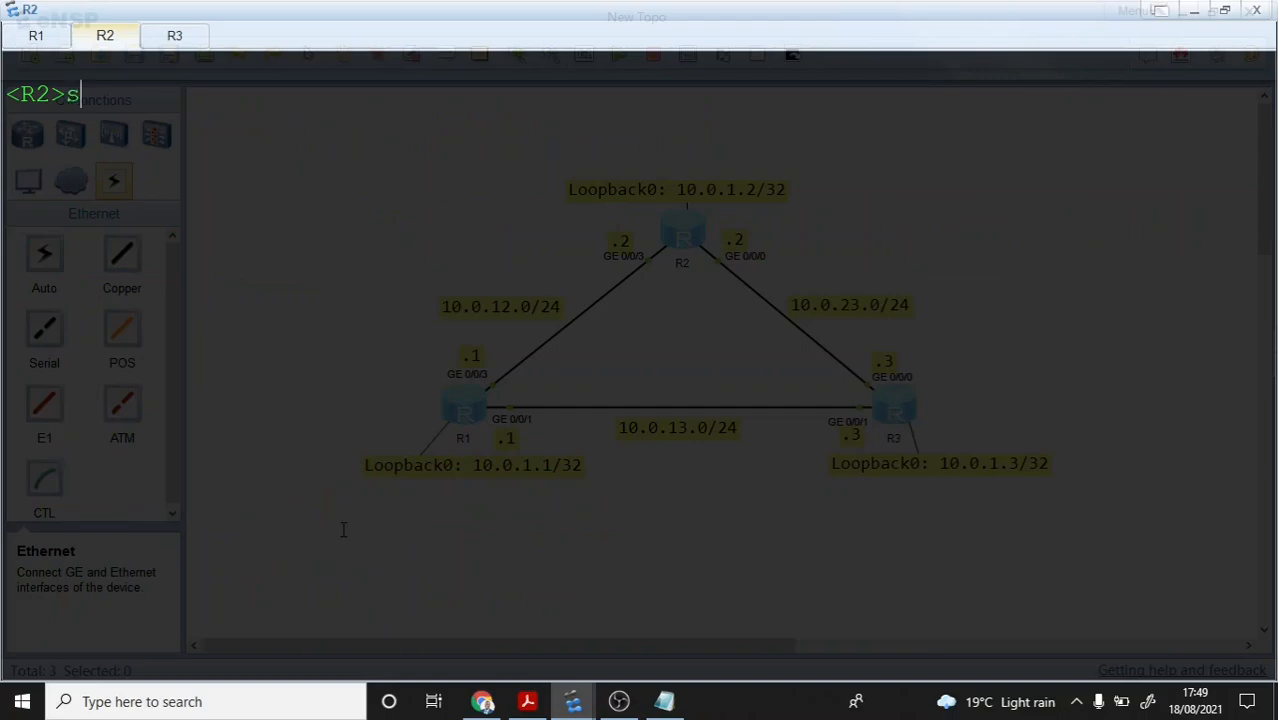
text(sys)
key(Return)
text(int loop -)
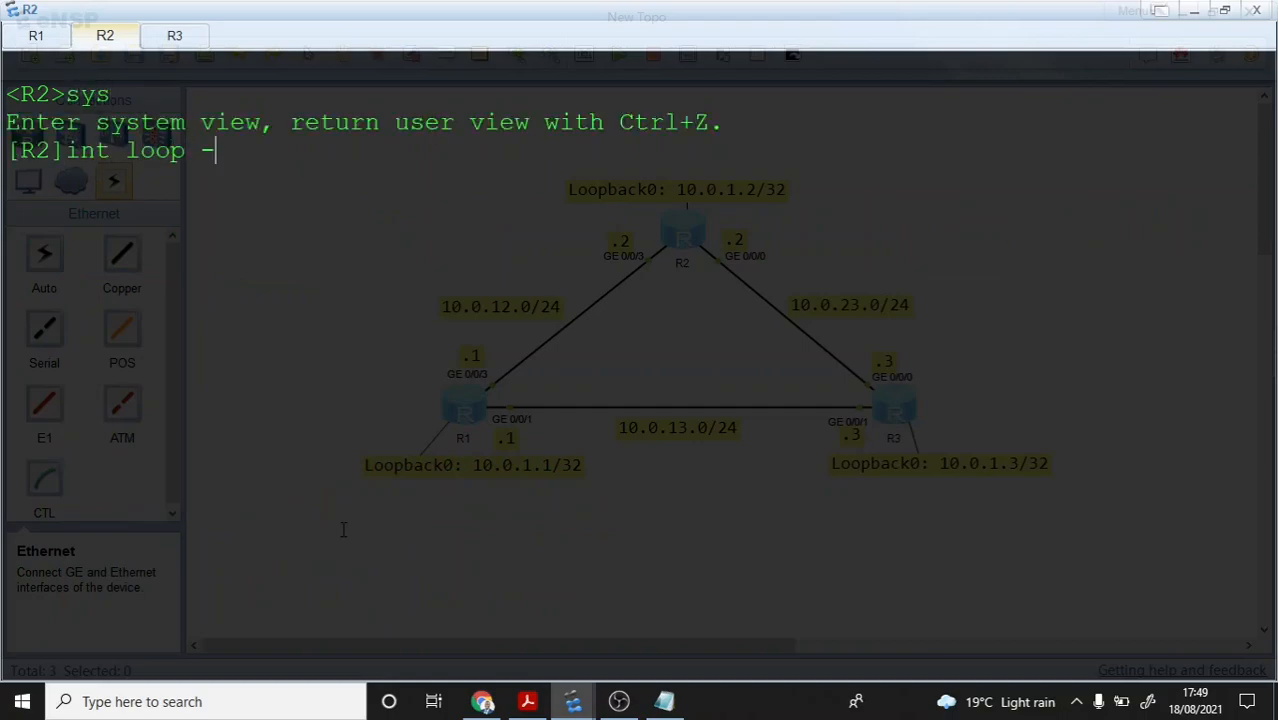
key(Return)
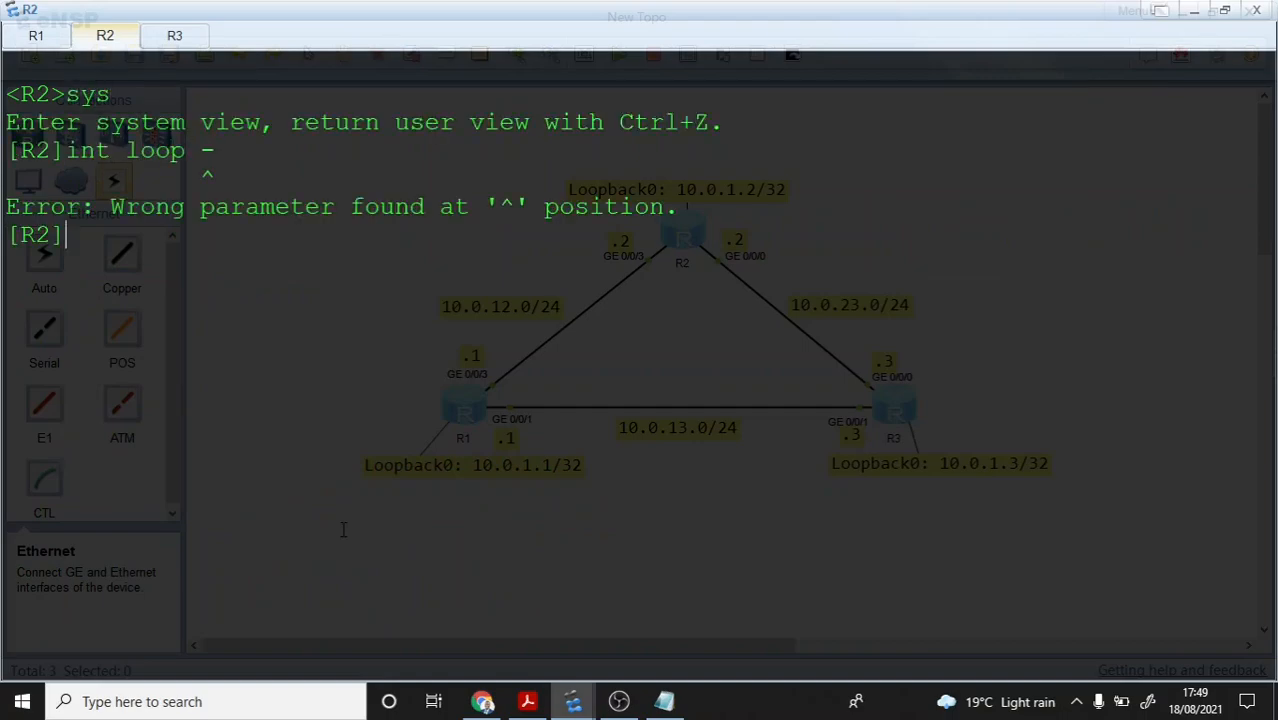
key(Up)
key(BackSpace)
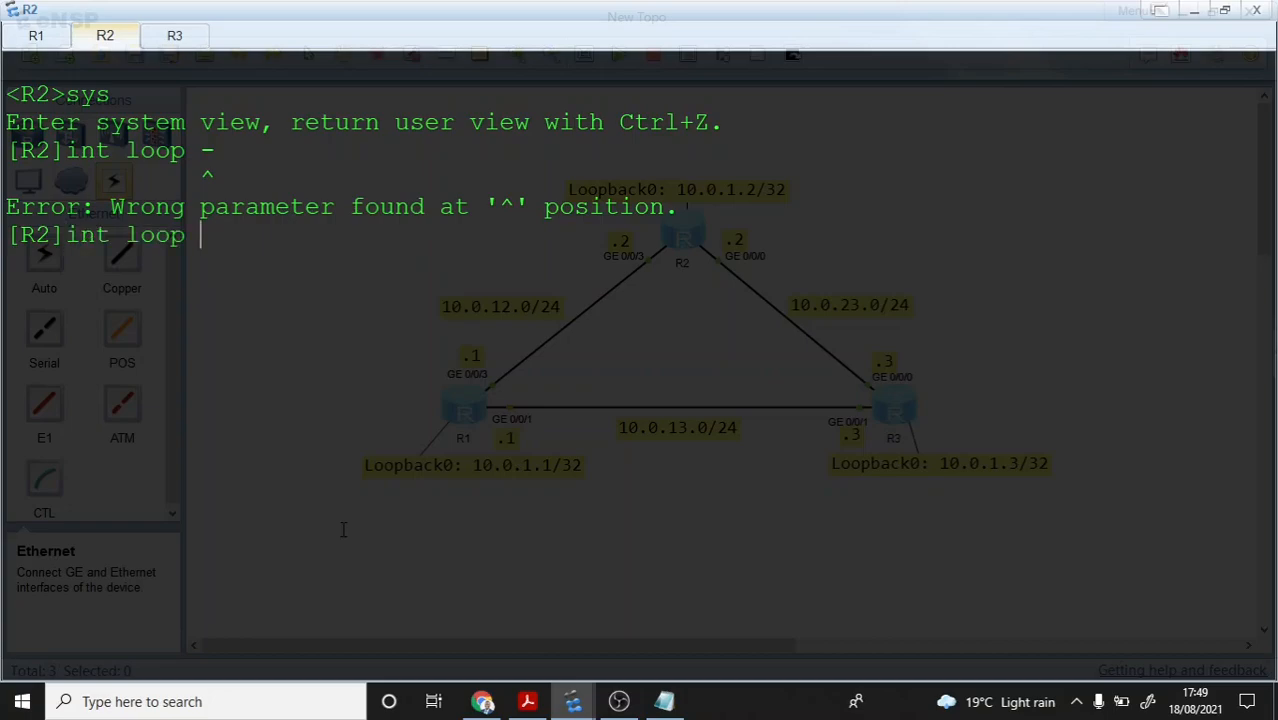
text(0)
key(Return)
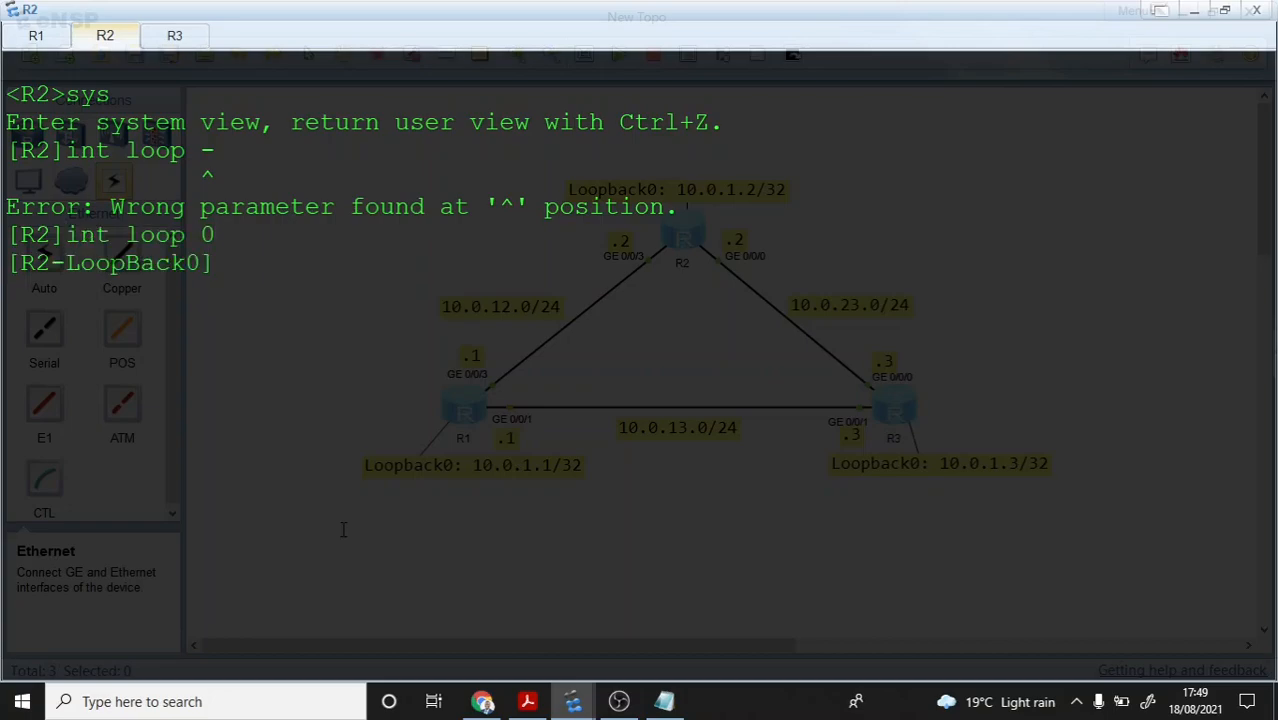
Step: Check R2's LoopBack0 configuration with "disp this" and assign its address using "ip add 10.0.1.2 32"
text(disp this)
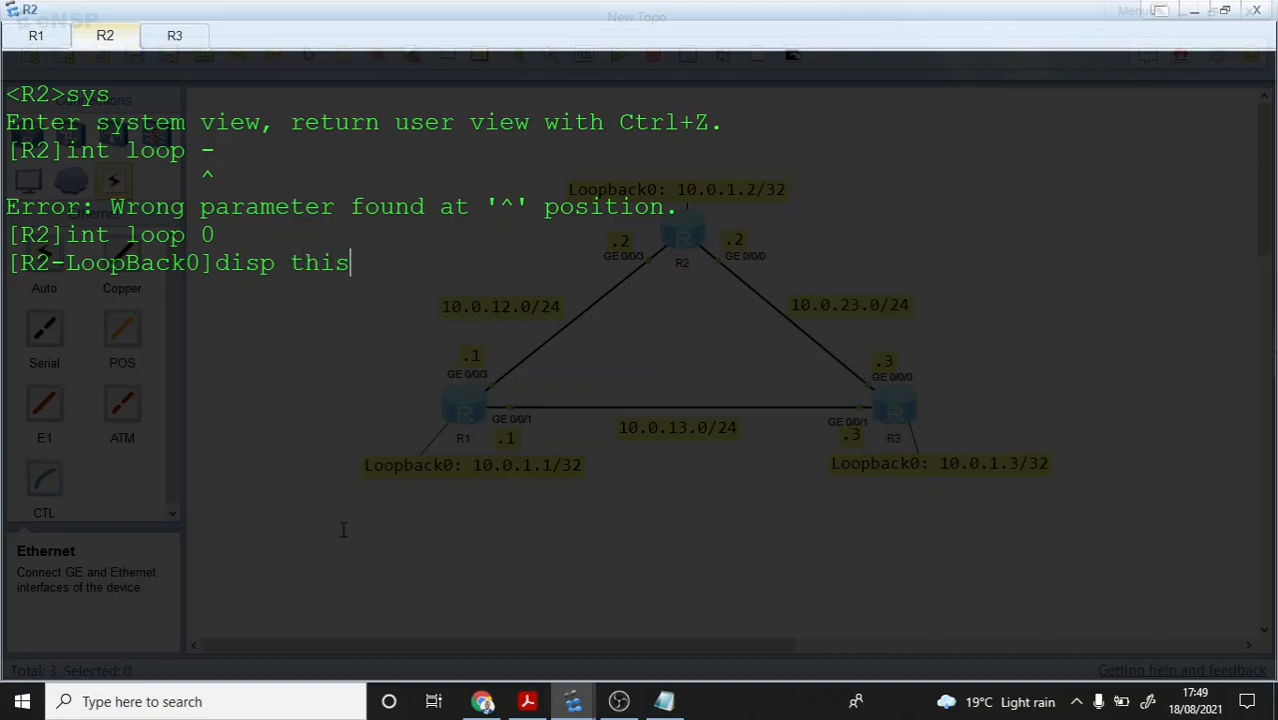
key(Return)
text(ip add)
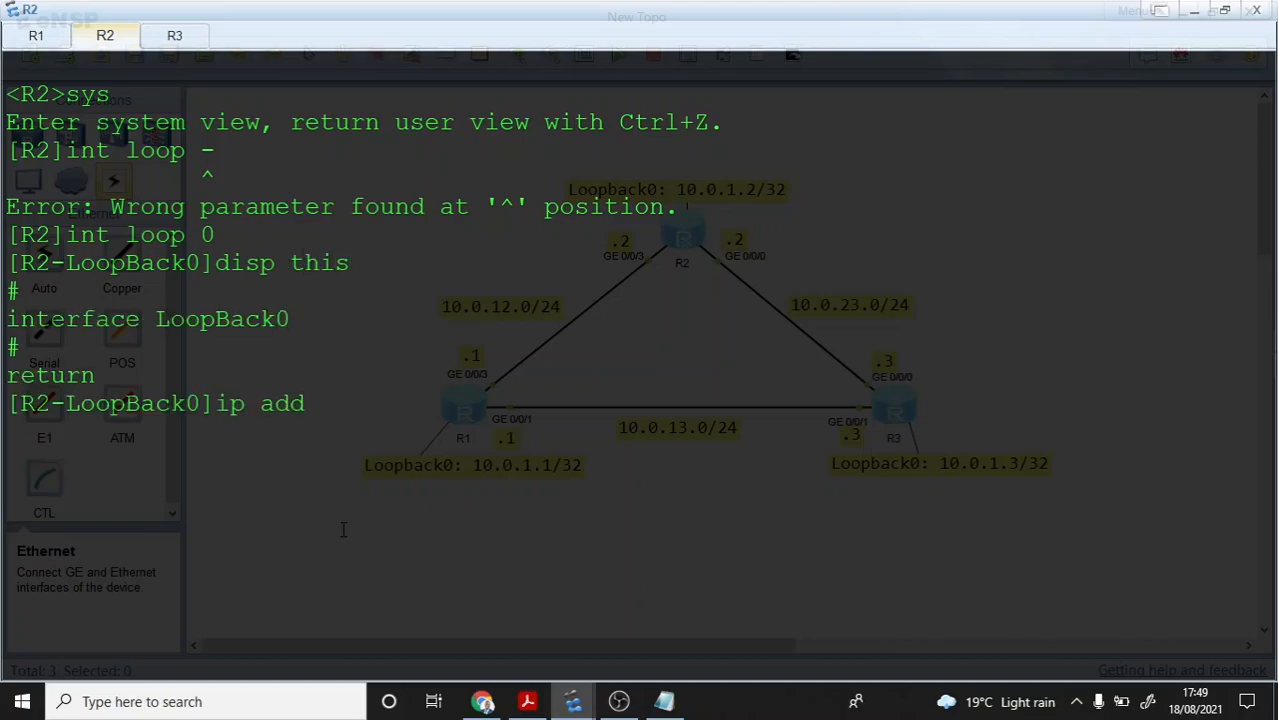
text( 10.0.1.2 32)
key(Return)
key(Return)
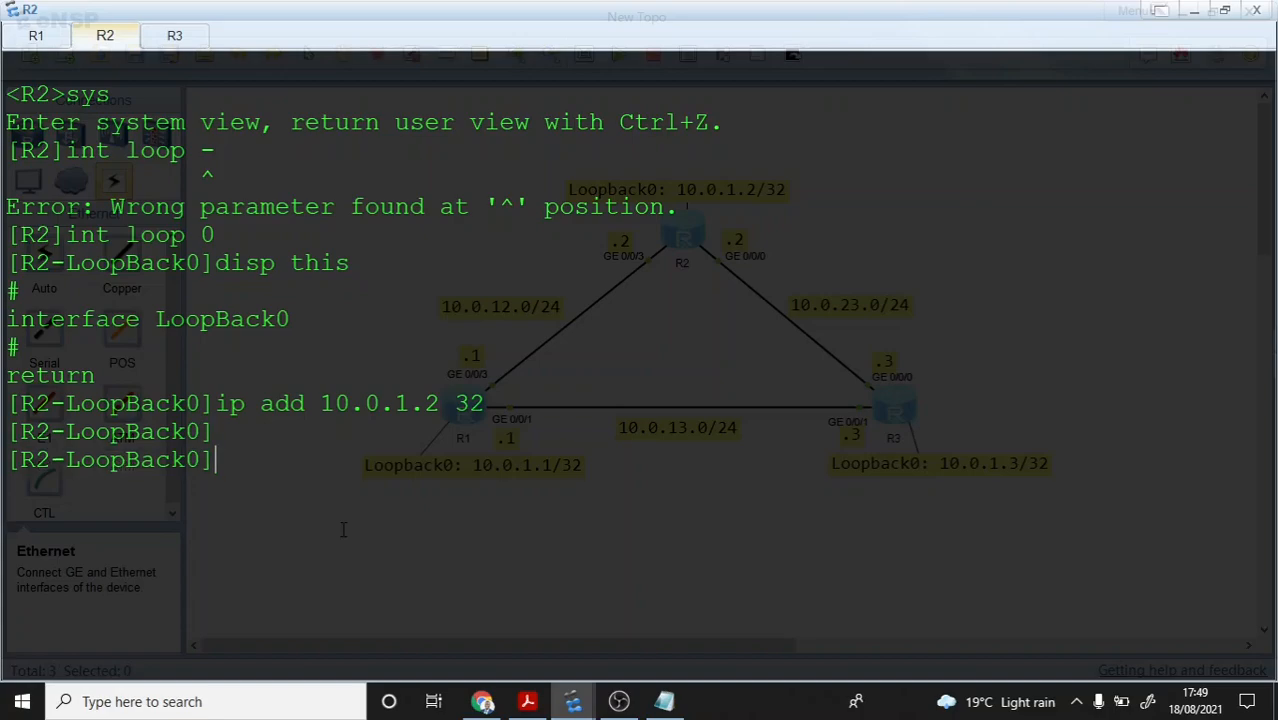
Step: Switch to the R3 console and clear its previous output to get a fresh prompt
key(ctrl+Tab)
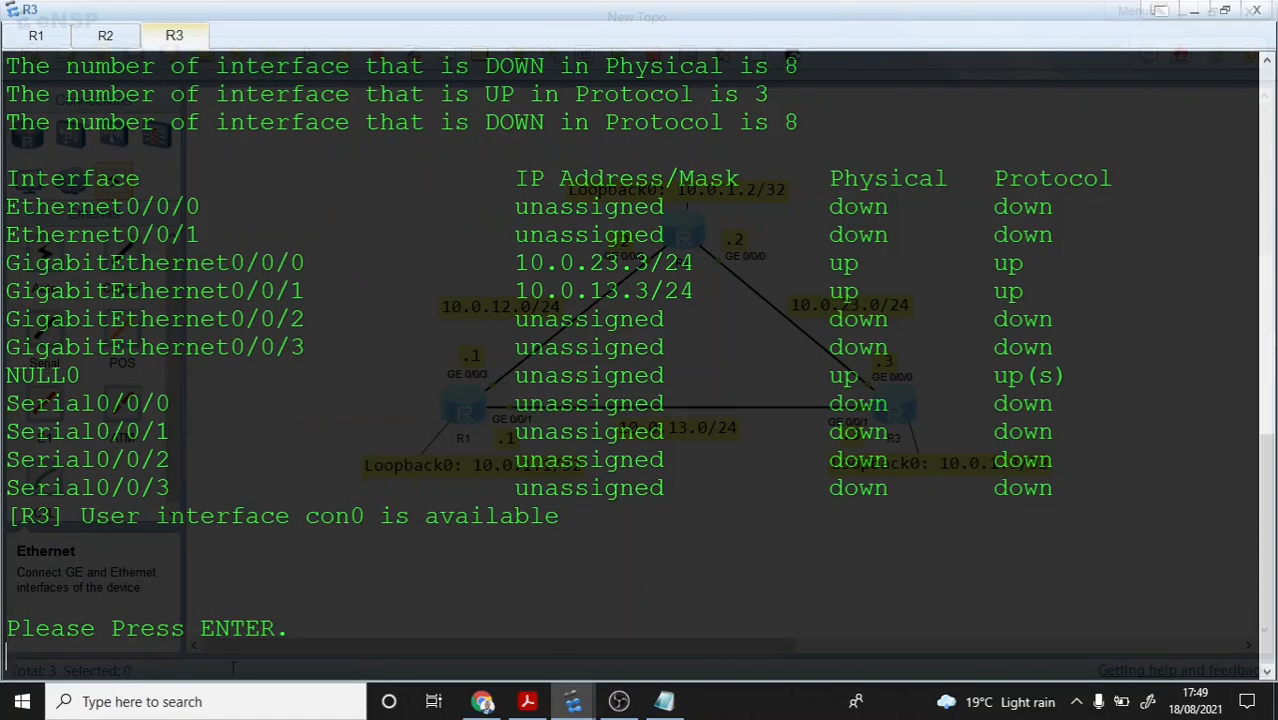
right_click(252, 486)
click(282, 542)
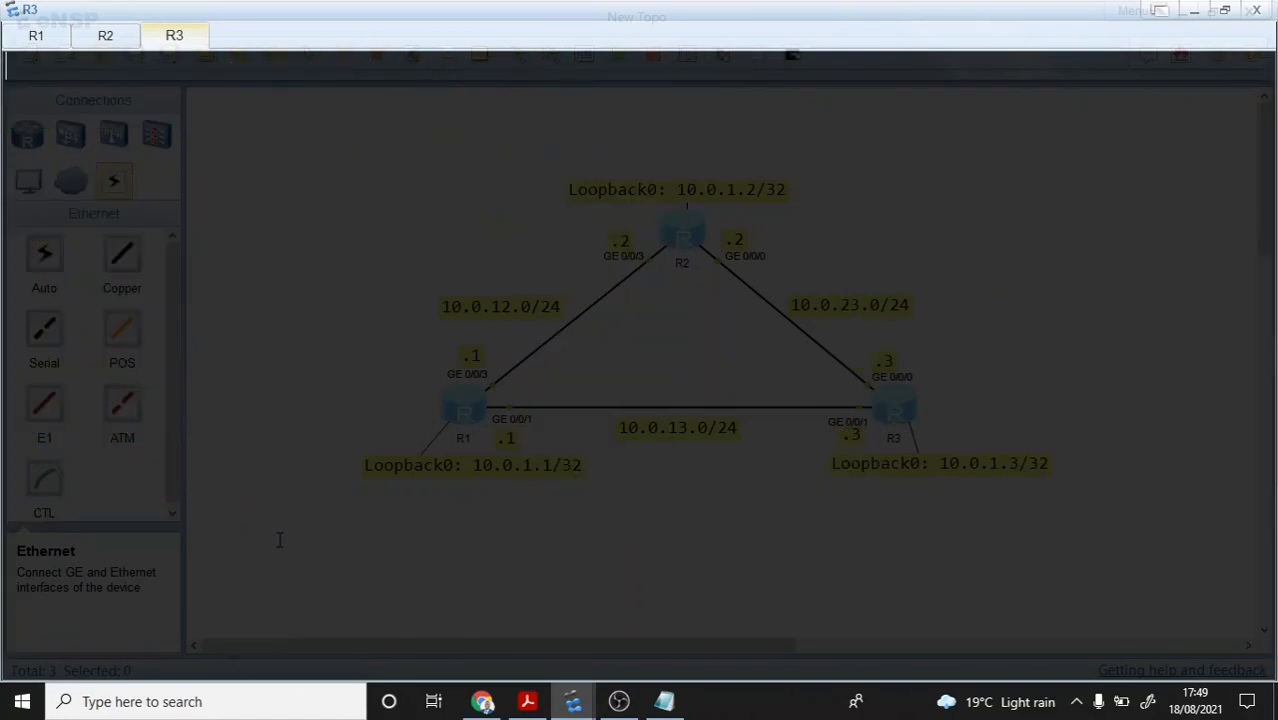
key(Return)
Step: Enter R3's system view with "sys" and create its loopback interface with "int loop 0"
text(sys)
key(Return)
text(int loop 0)
key(Return)
Step: Assign the address 10.0.1.3 with mask length 32 to R3's LoopBack0 using "ip add 10.0.1.3 32"
text(in)
key(BackSpace)
text(p add )
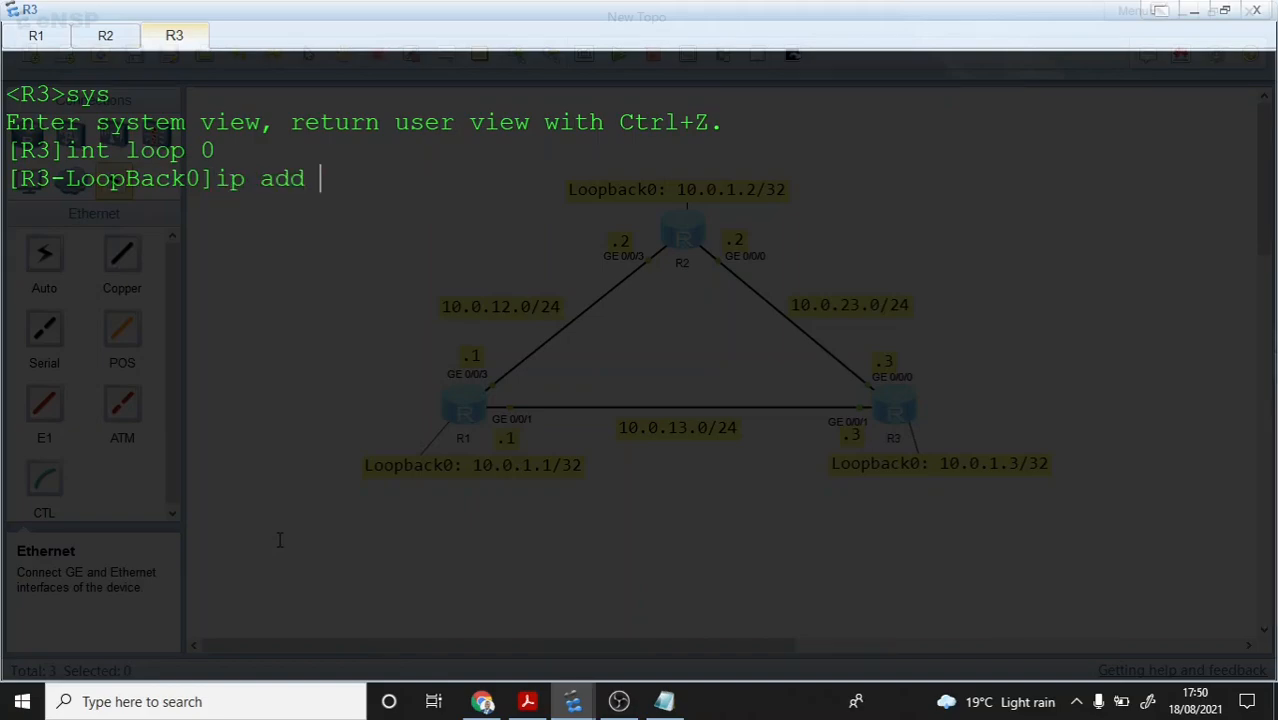
text(10.0.1.3 32)
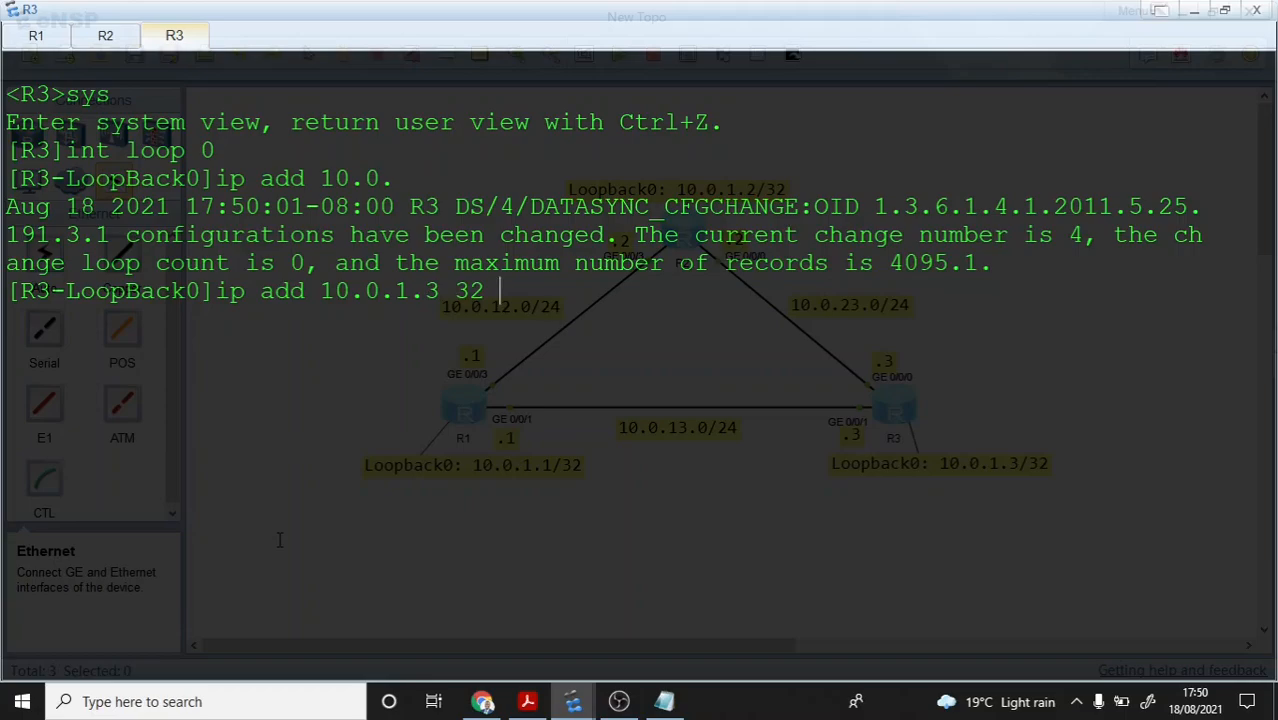
key(Return)
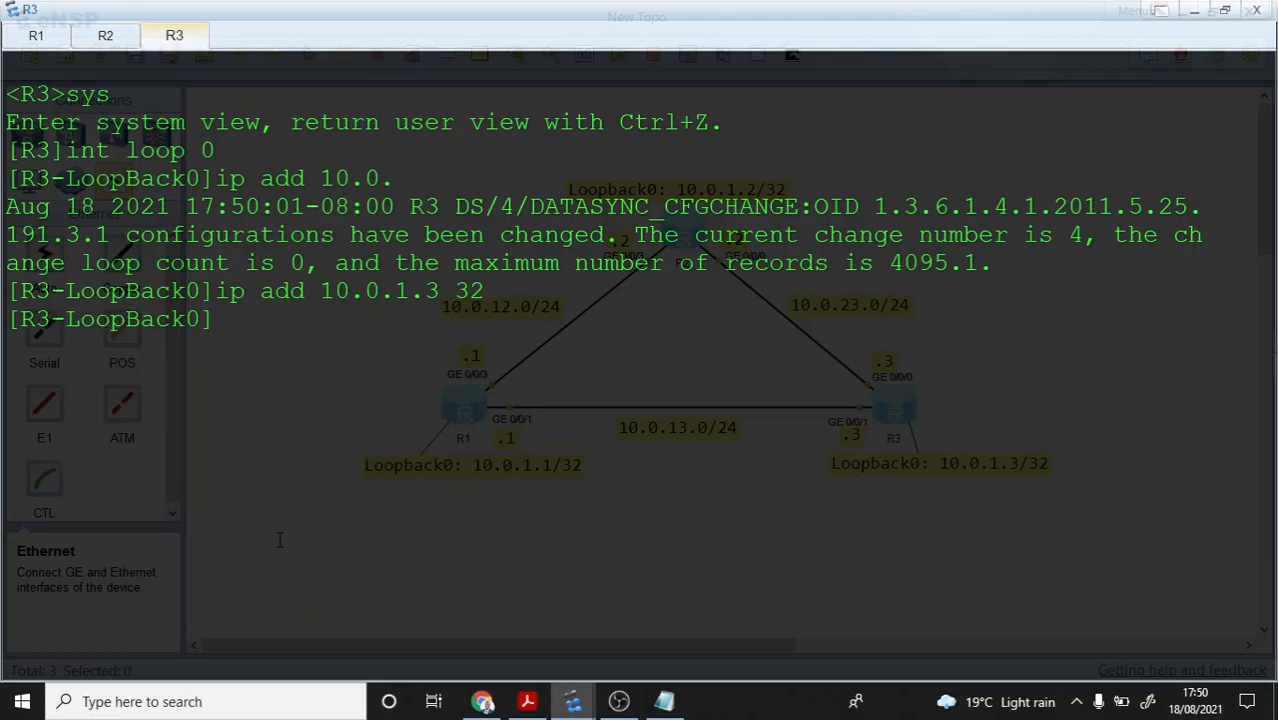
key(Return)
key(Return)
key(Return)
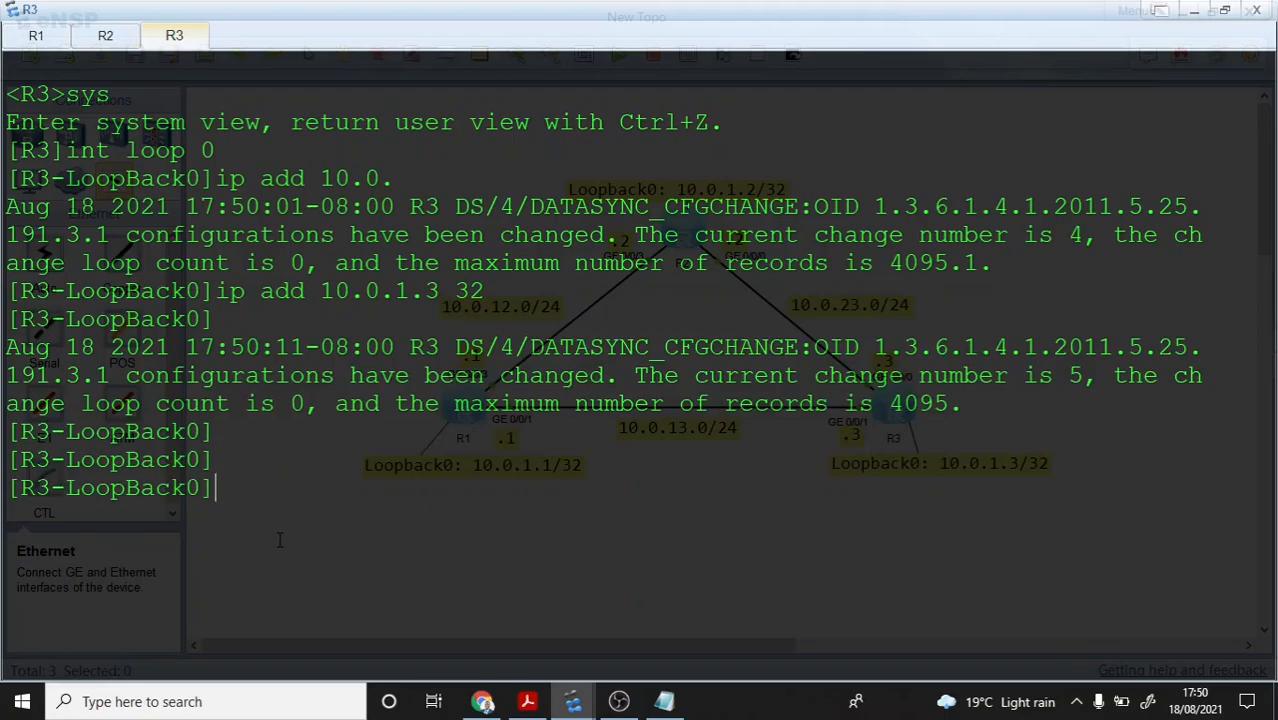
Step: Leave R3's LoopBack0 view with "q" and run the abbreviated command "u t m" in the system view
text(q)
key(Return)
text(u t m)
key(Return)
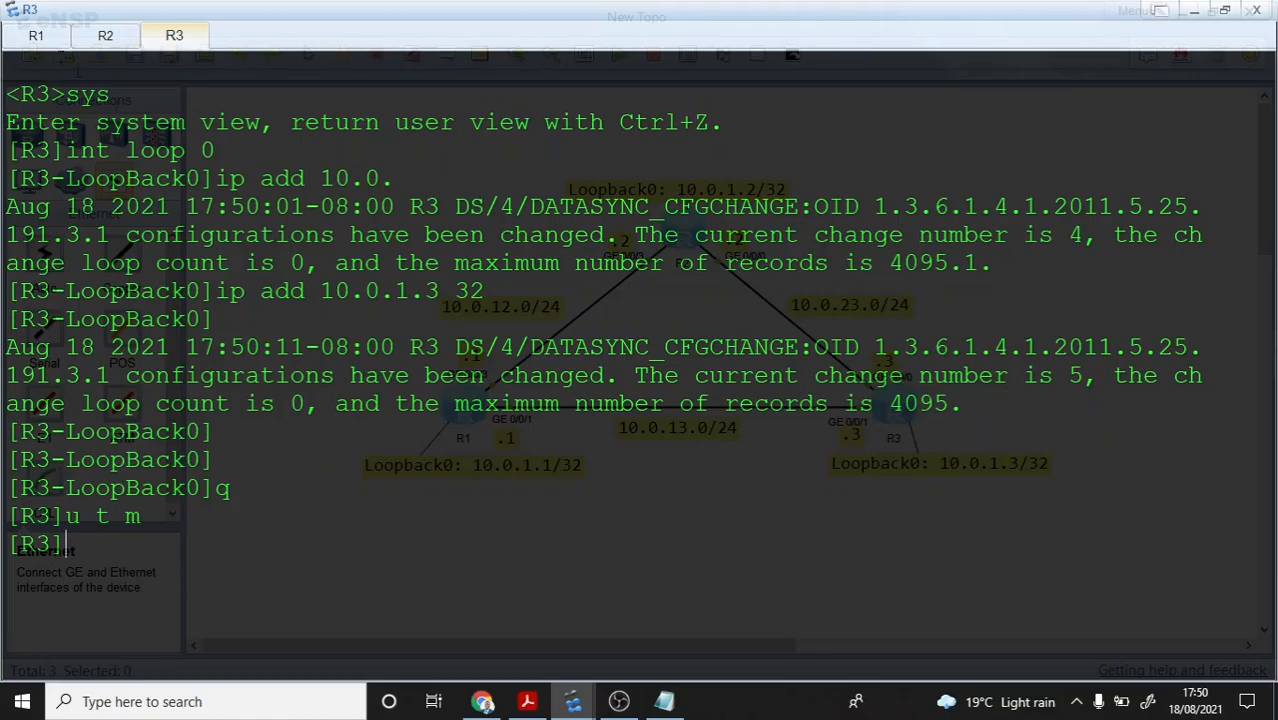
Step: Clear the R3 console, then list its interface addresses with "disp ip int br" and examine the LoopBack0 entry
right_click(160, 312)
click(204, 364)
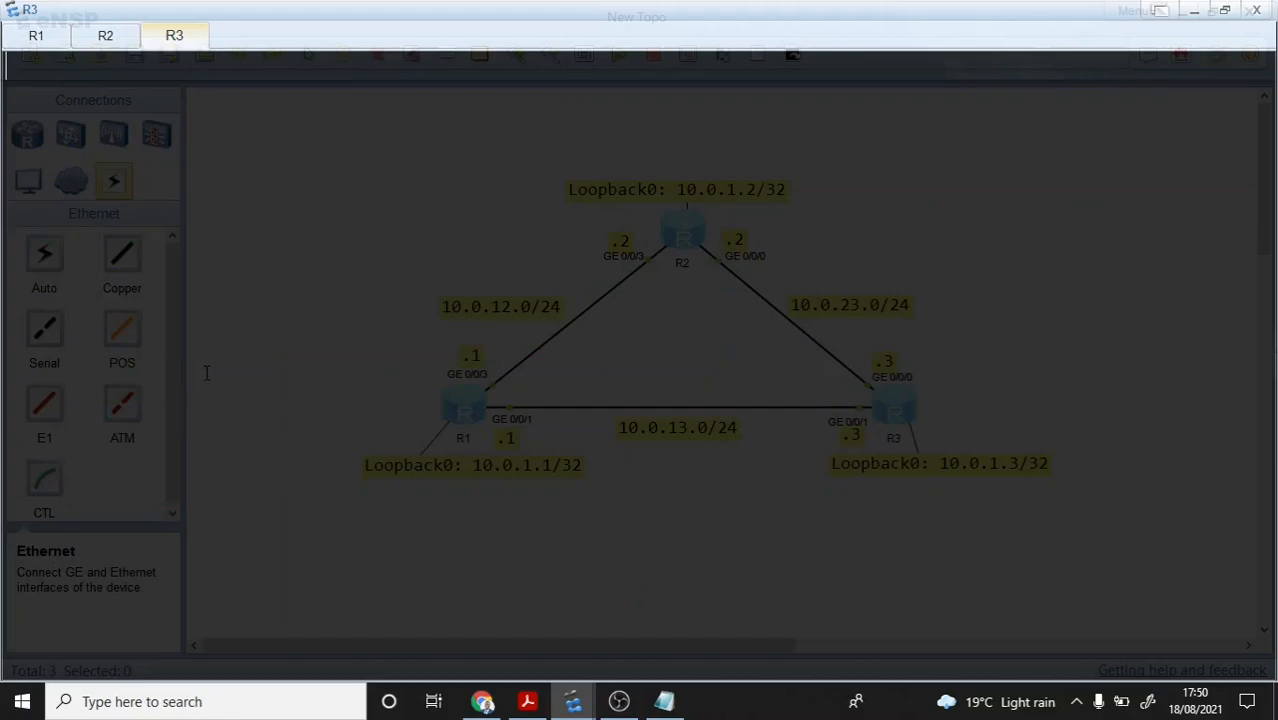
key(Return)
text(disp )
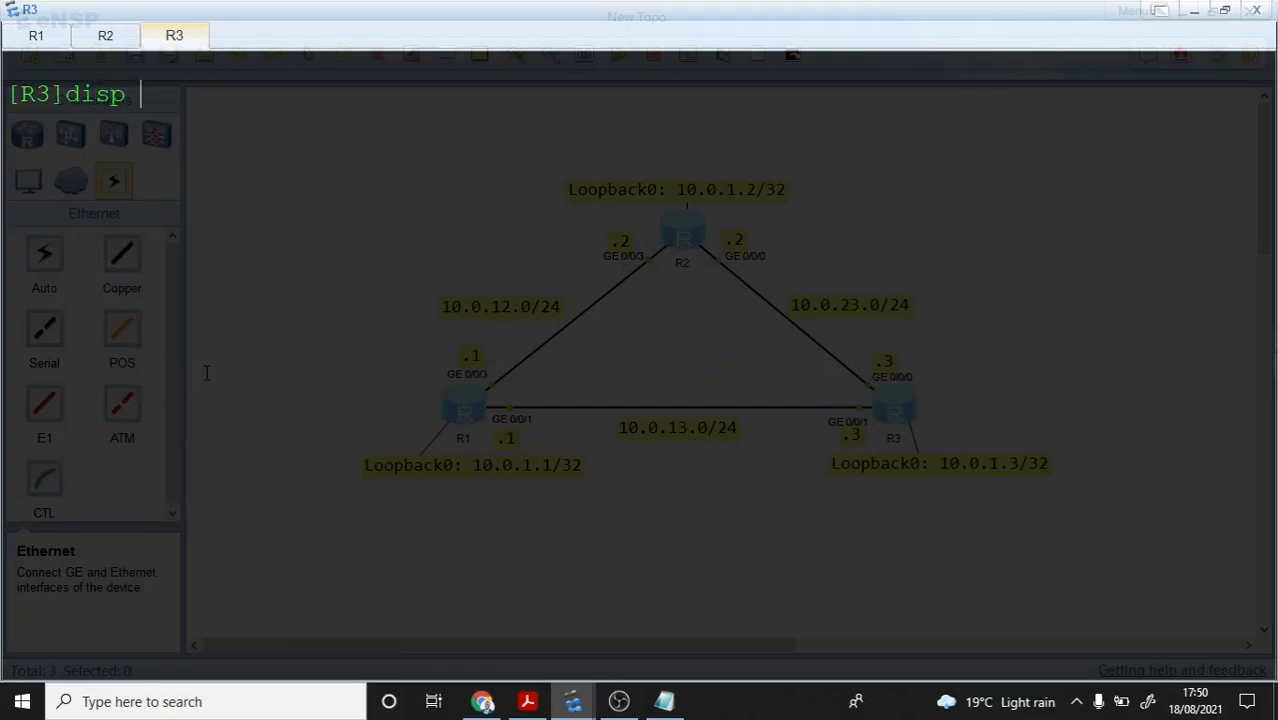
text(ip int br)
key(Return)
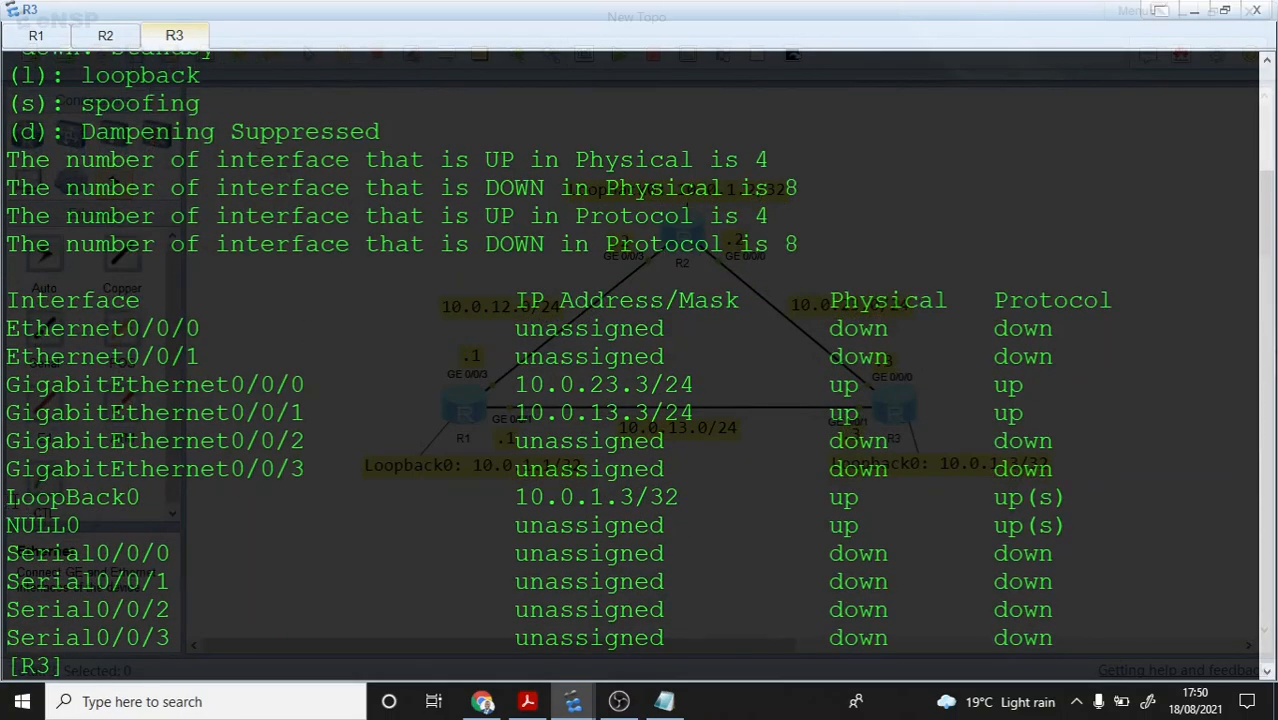
drag(5, 497, 1117, 497)
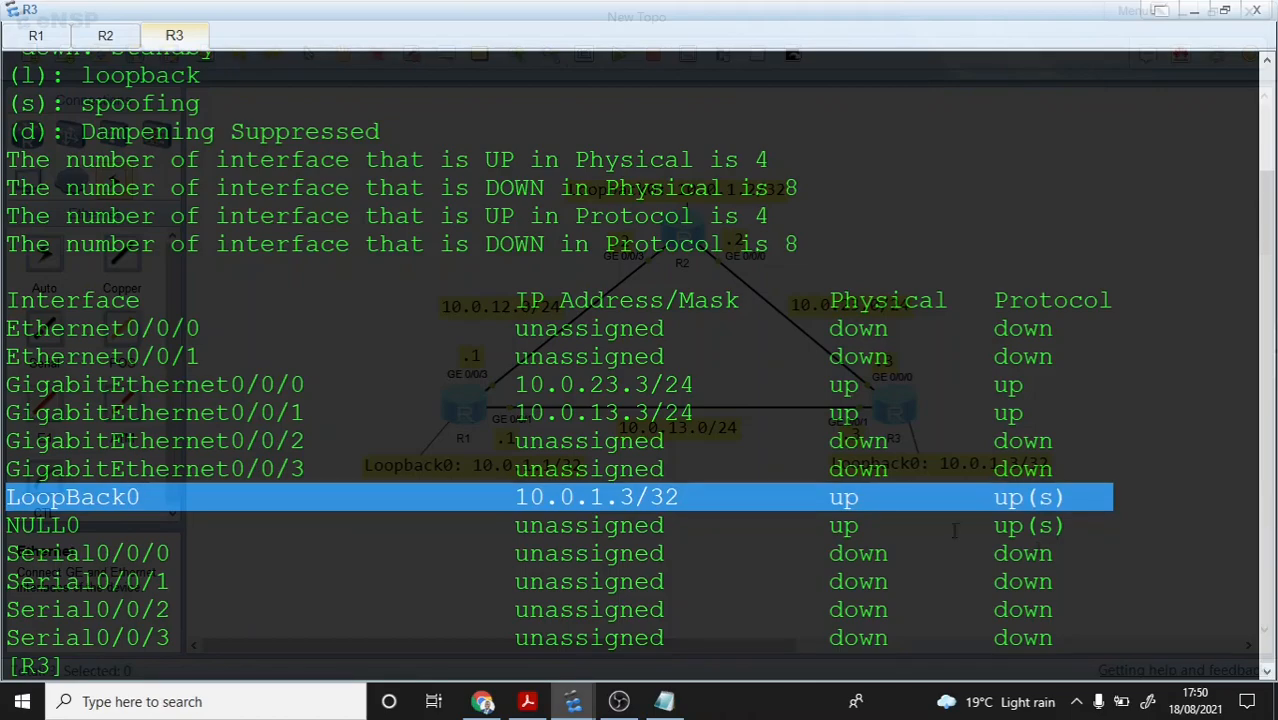
Step: Return to R2's console, leave its LoopBack0 view with "q" and clear the console output
click(105, 35)
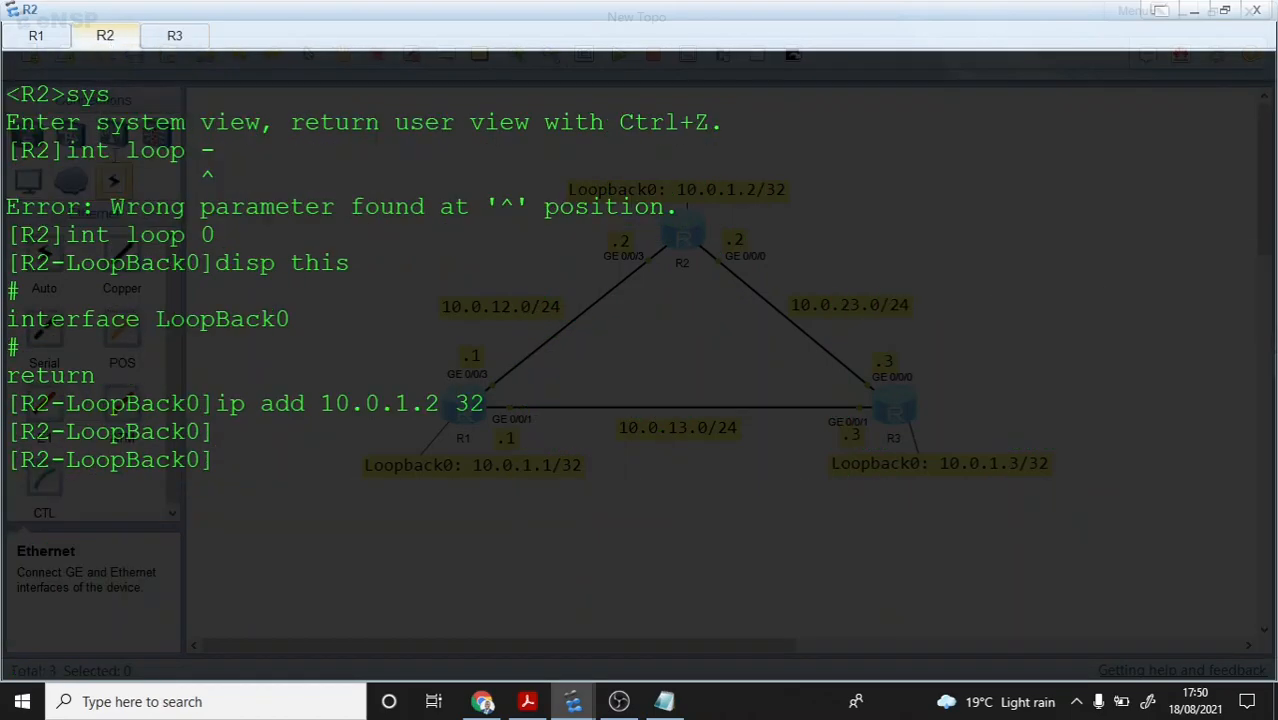
text(q)
key(Return)
right_click(219, 546)
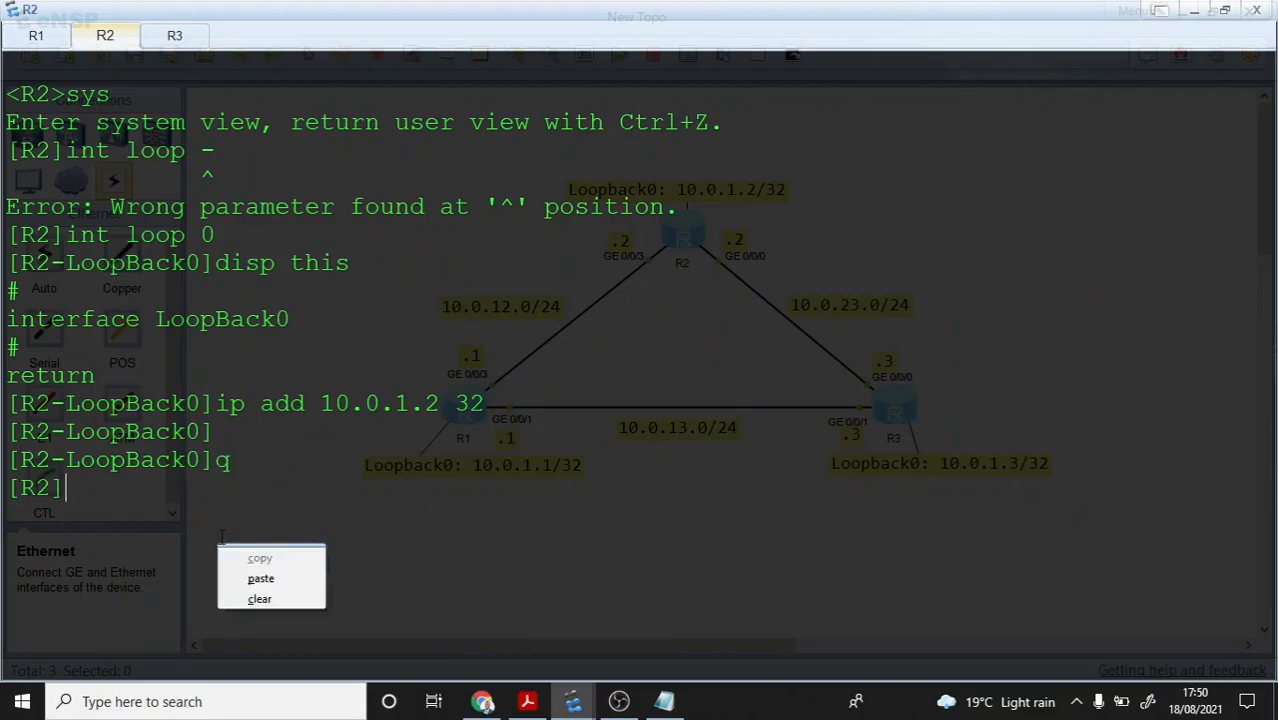
click(258, 599)
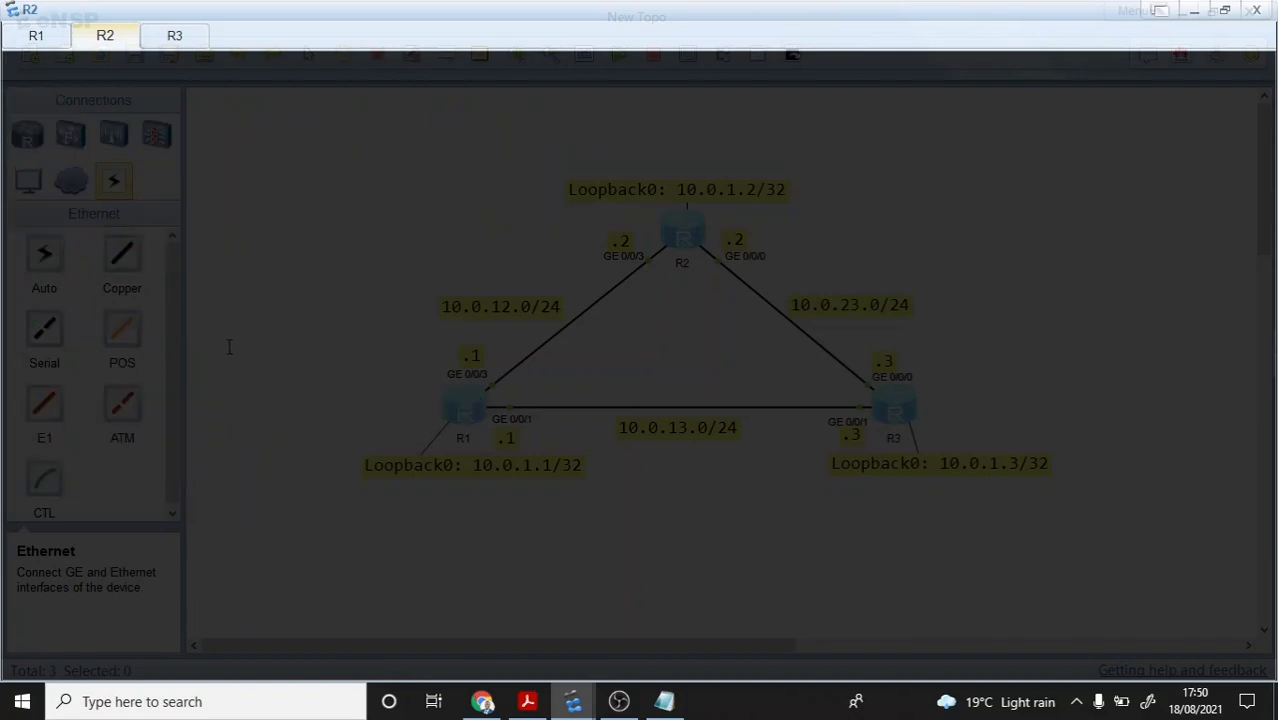
Step: Display the IP details of R2's loopback interface with "disp ip int loopback 0"
text(disp)
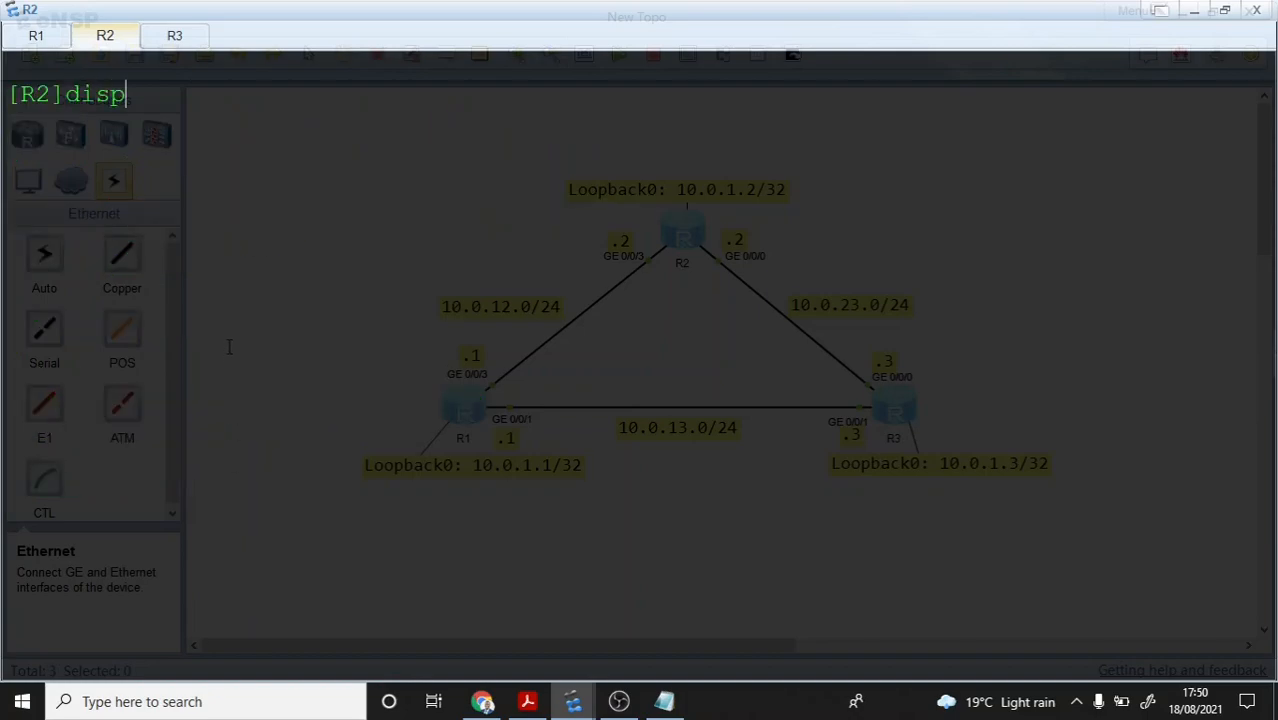
text( ip int loop0)
key(BackSpace)
key(BackSpace)
key(BackSpace)
text(p)
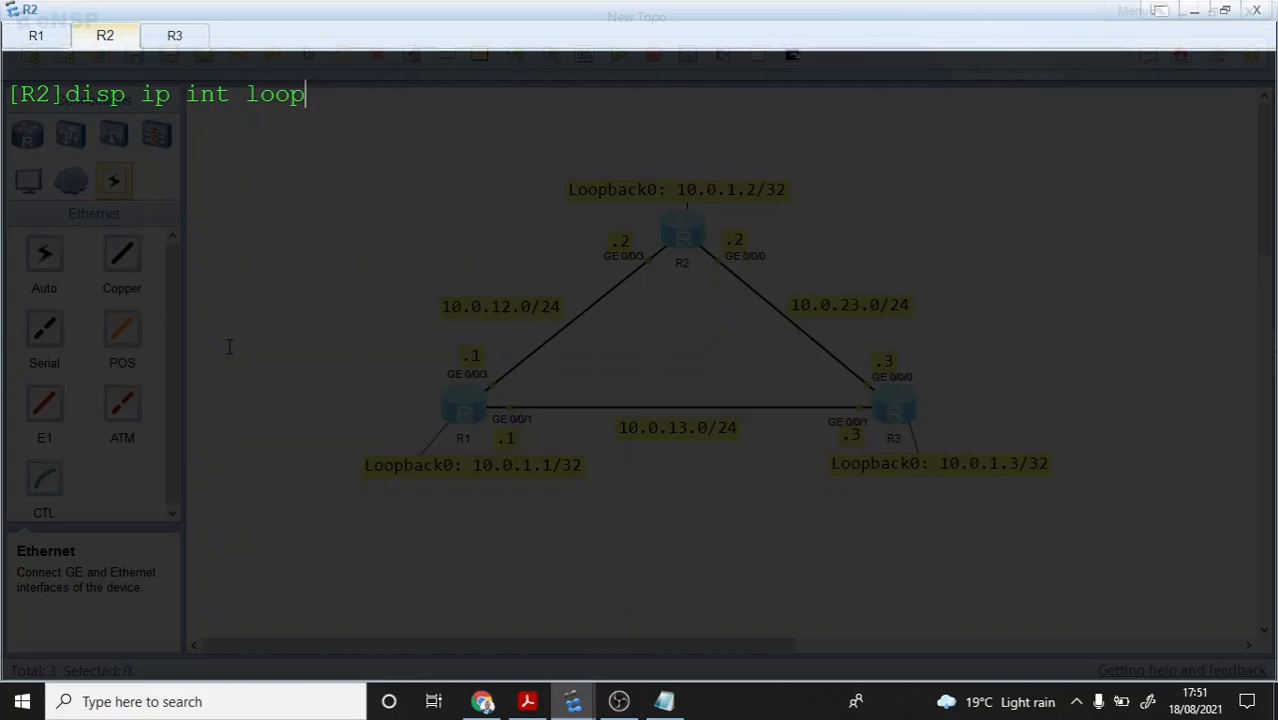
text(back 0)
key(Return)
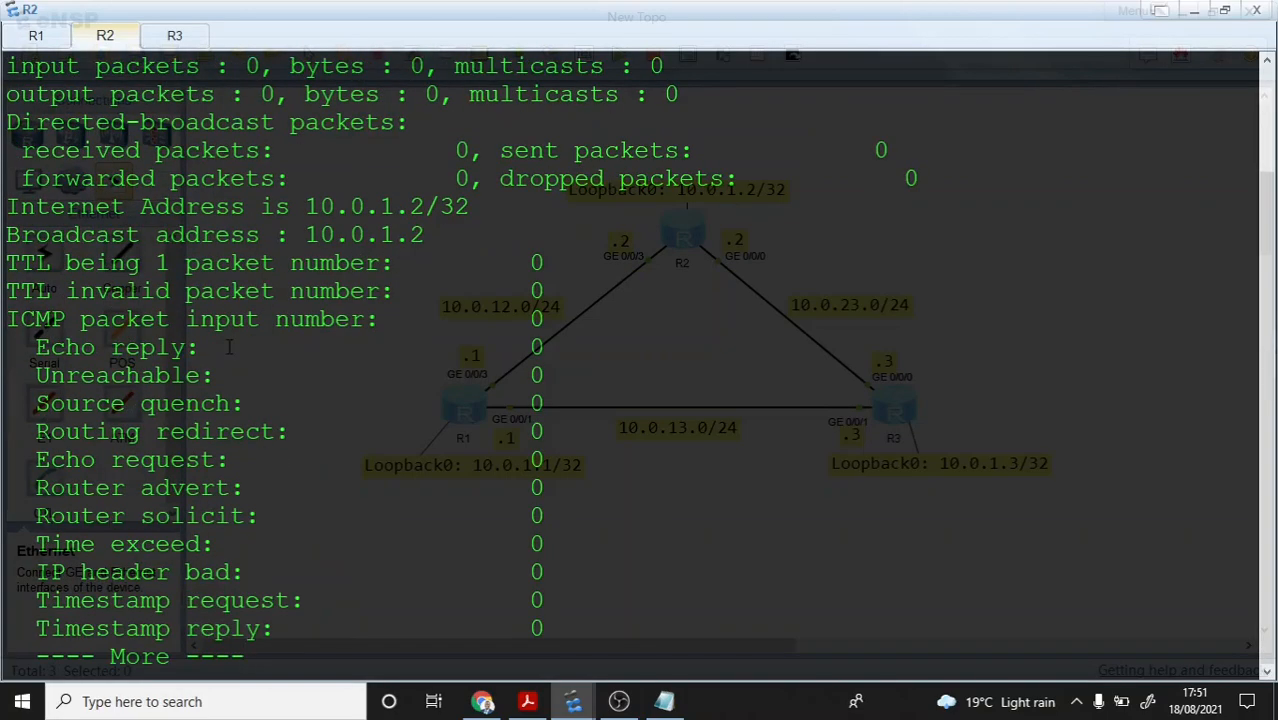
Step: Examine the current state, line protocol state and Internet address lines in R2's LoopBack0 output
scroll(229, 346, up, 2)
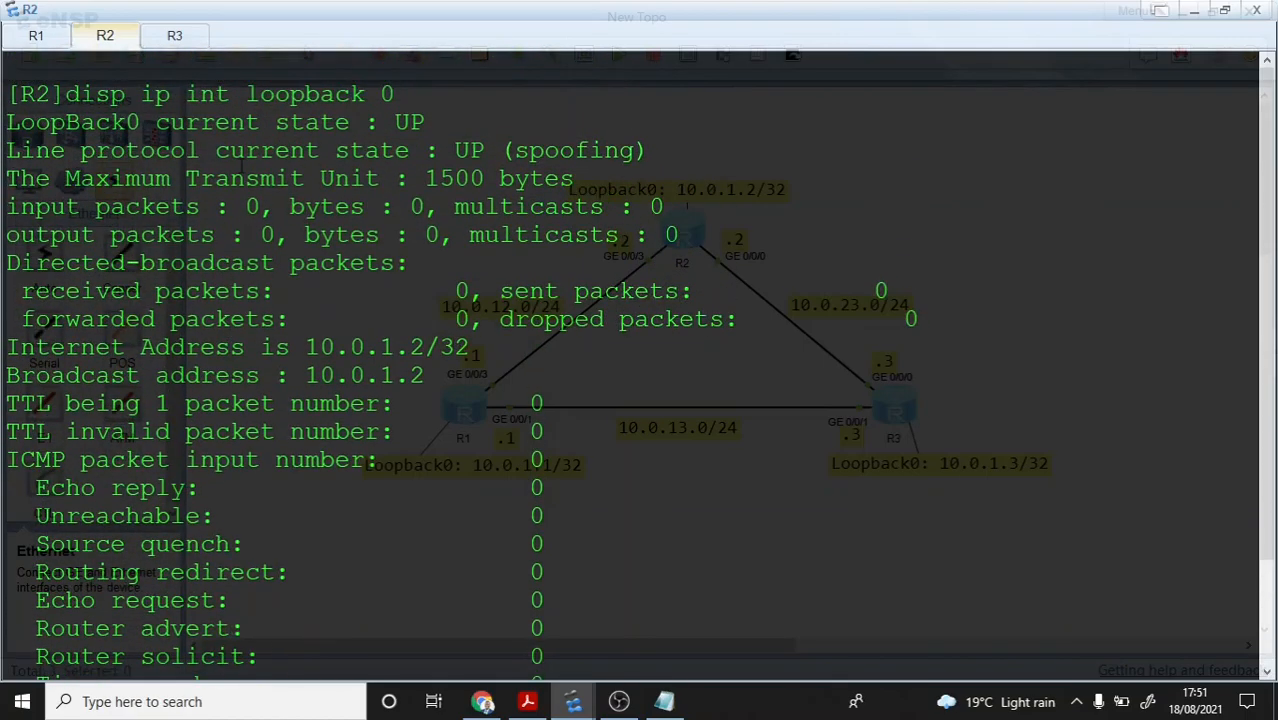
drag(155, 122, 426, 122)
drag(80, 150, 604, 150)
scroll(630, 360, down, 2)
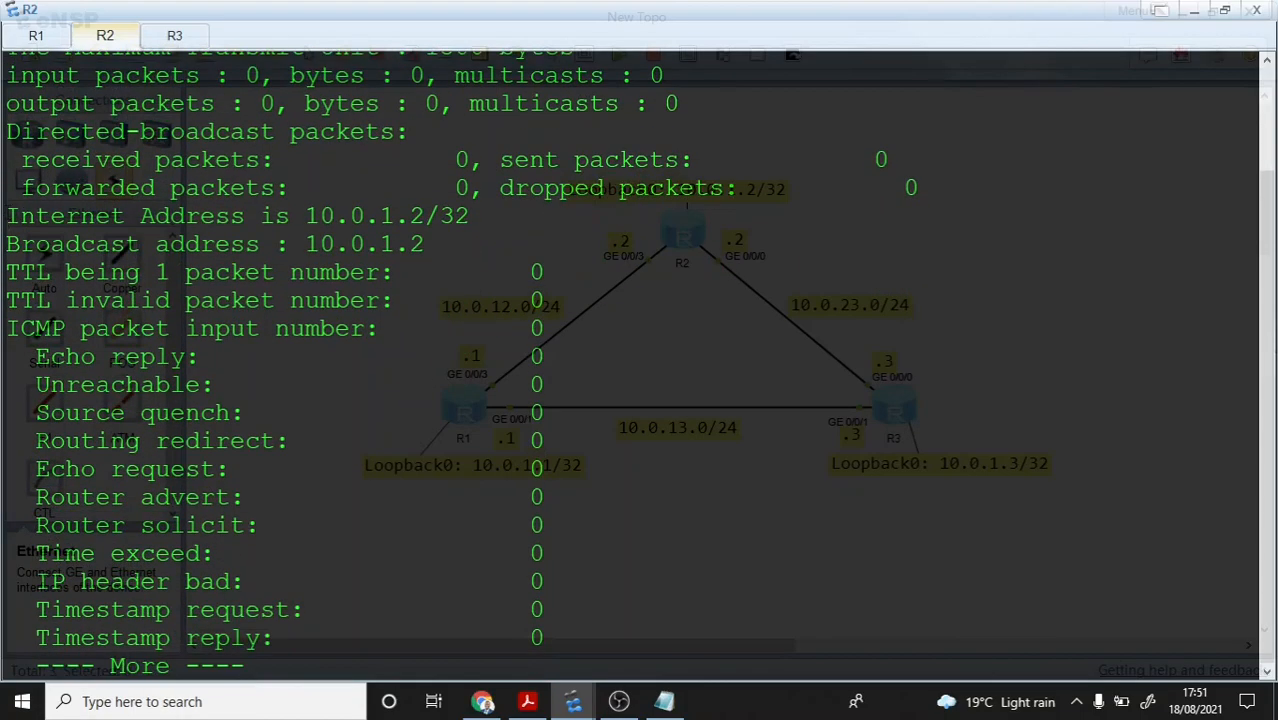
drag(8, 216, 497, 216)
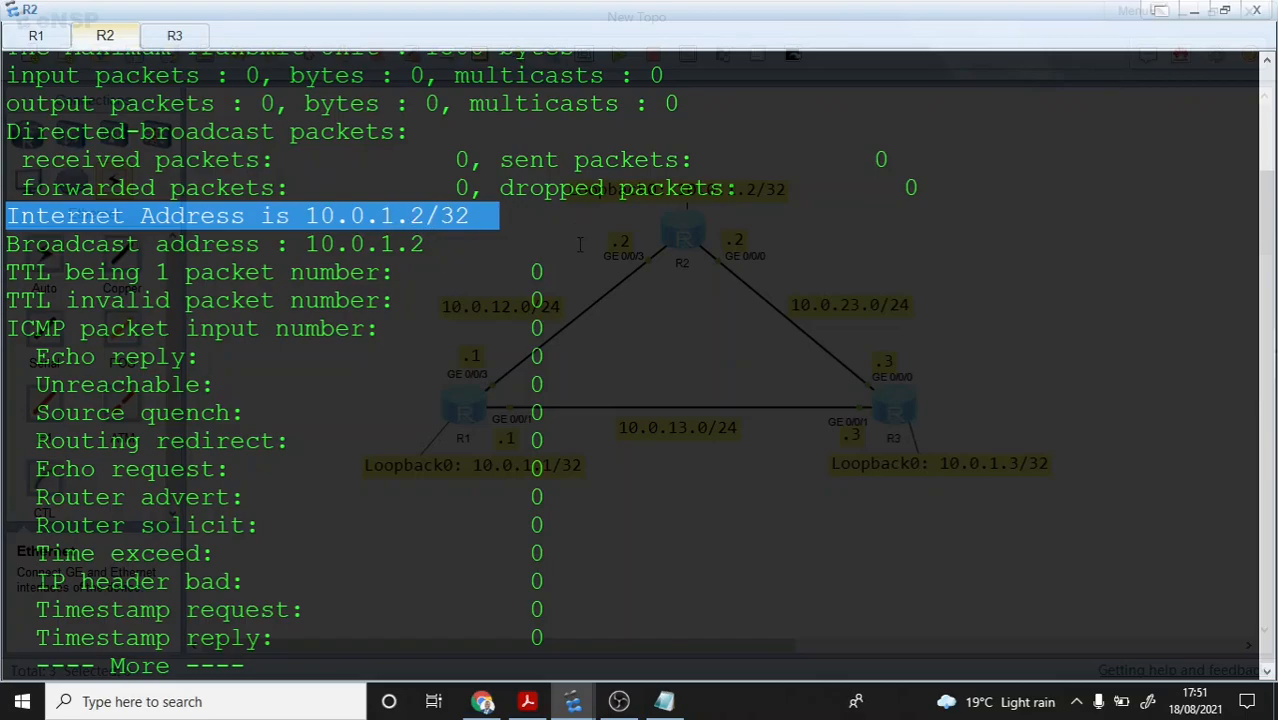
scroll(327, 400, up, 2)
scroll(327, 400, down, 2)
click(458, 440)
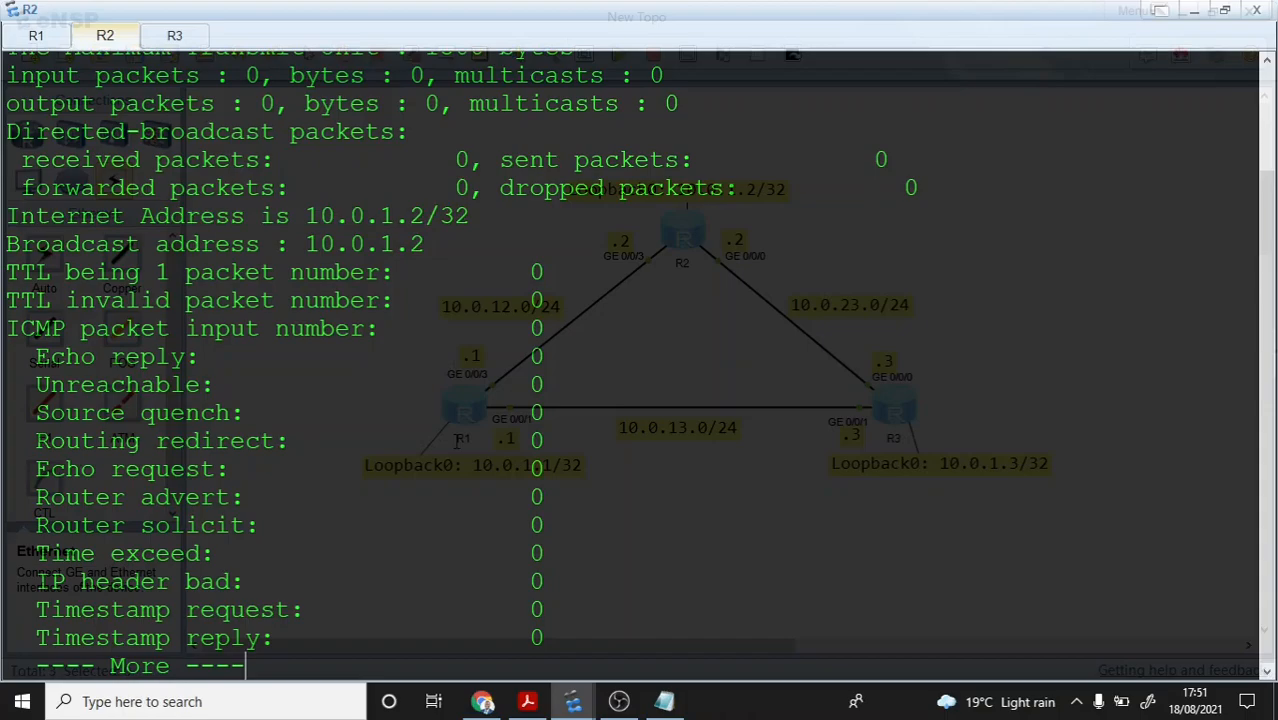
Step: Page through the rest of R2's LoopBack0 output until the system view prompt returns
key(Return)
key(Return)
key(Return)
key(Return)
key(Return)
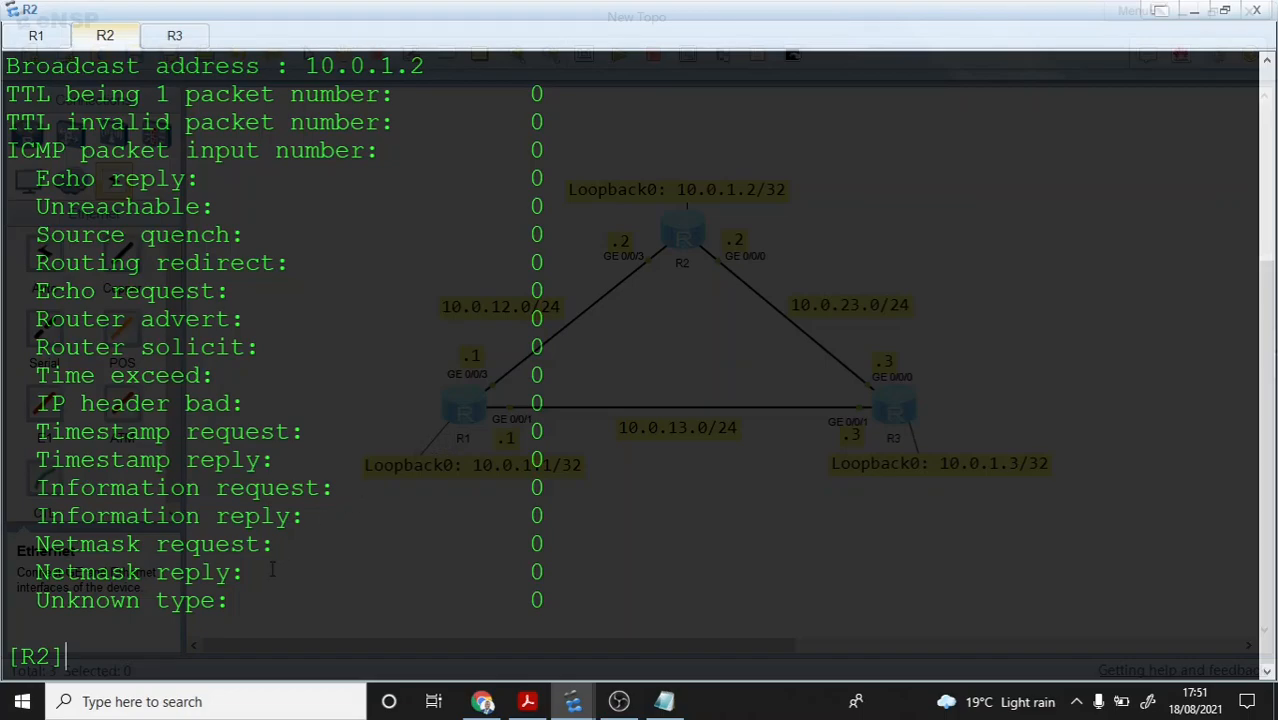
Step: Go to R1's console and leave its LoopBack0 view with "q"
click(36, 35)
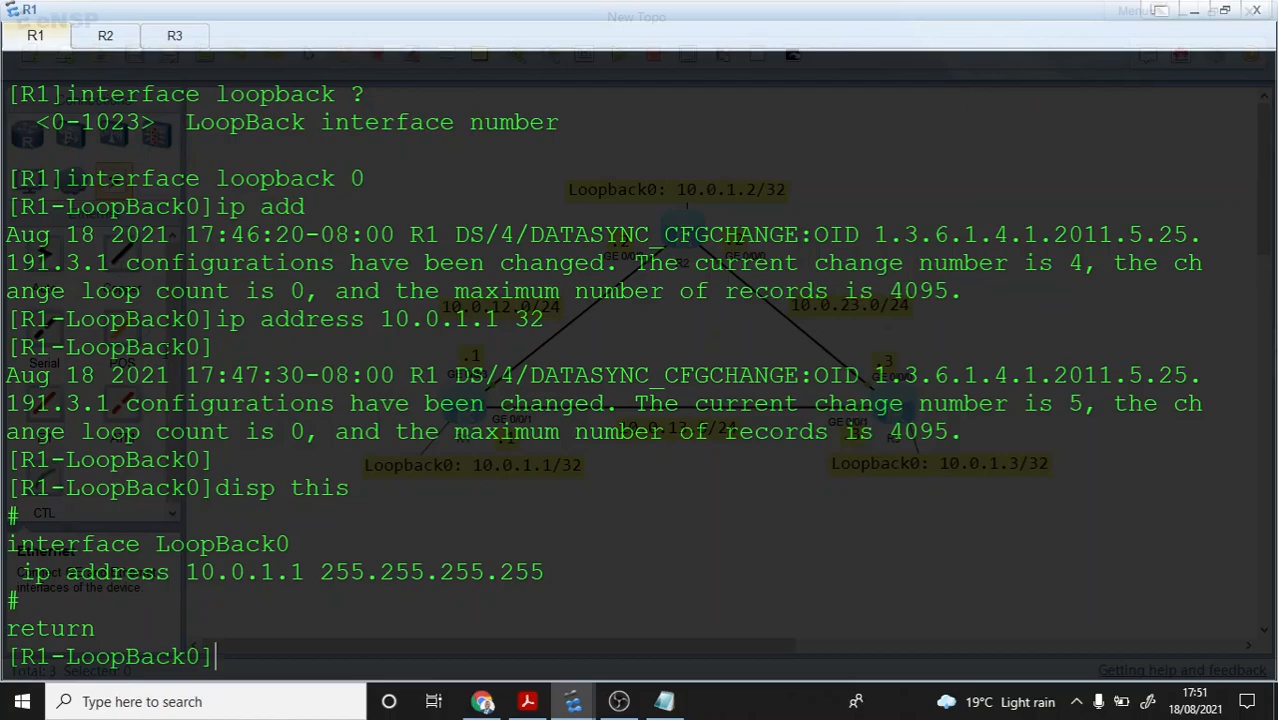
text(q)
key(Return)
Step: List R1's interface addresses in brief form and examine the LoopBack0 entry's address and states
text(disp ip in br)
key(Return)
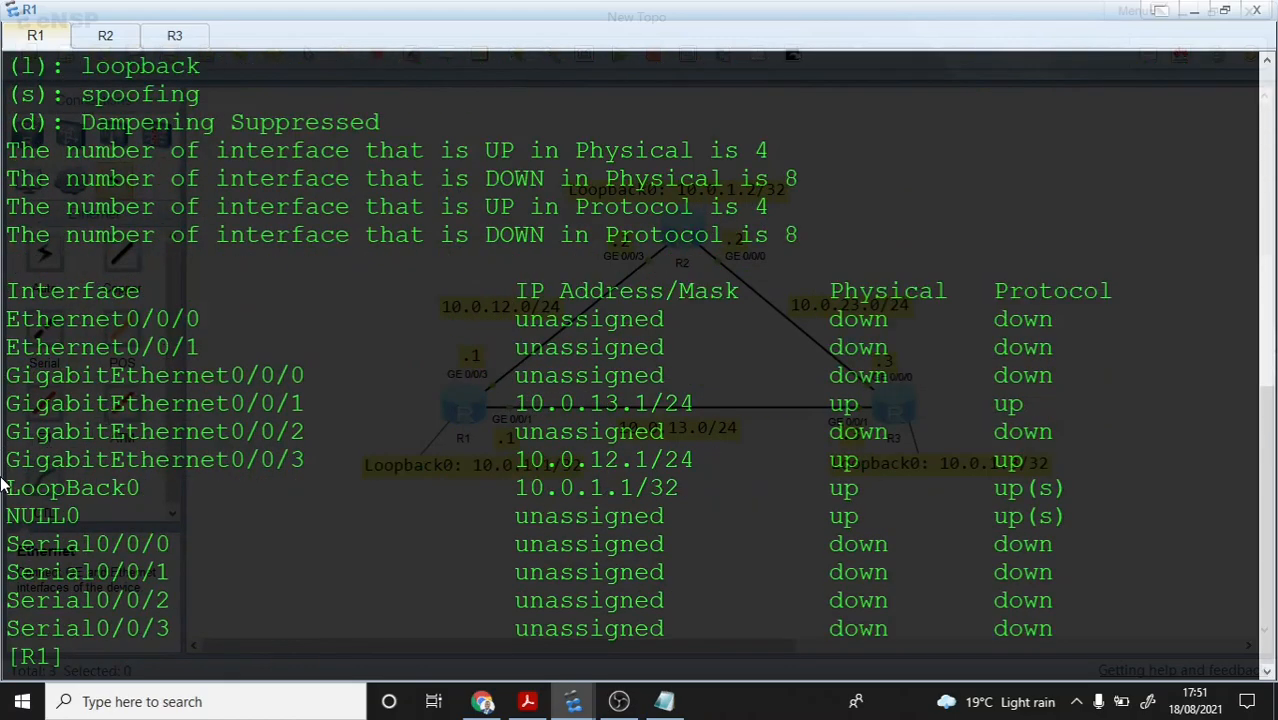
drag(8, 488, 1082, 488)
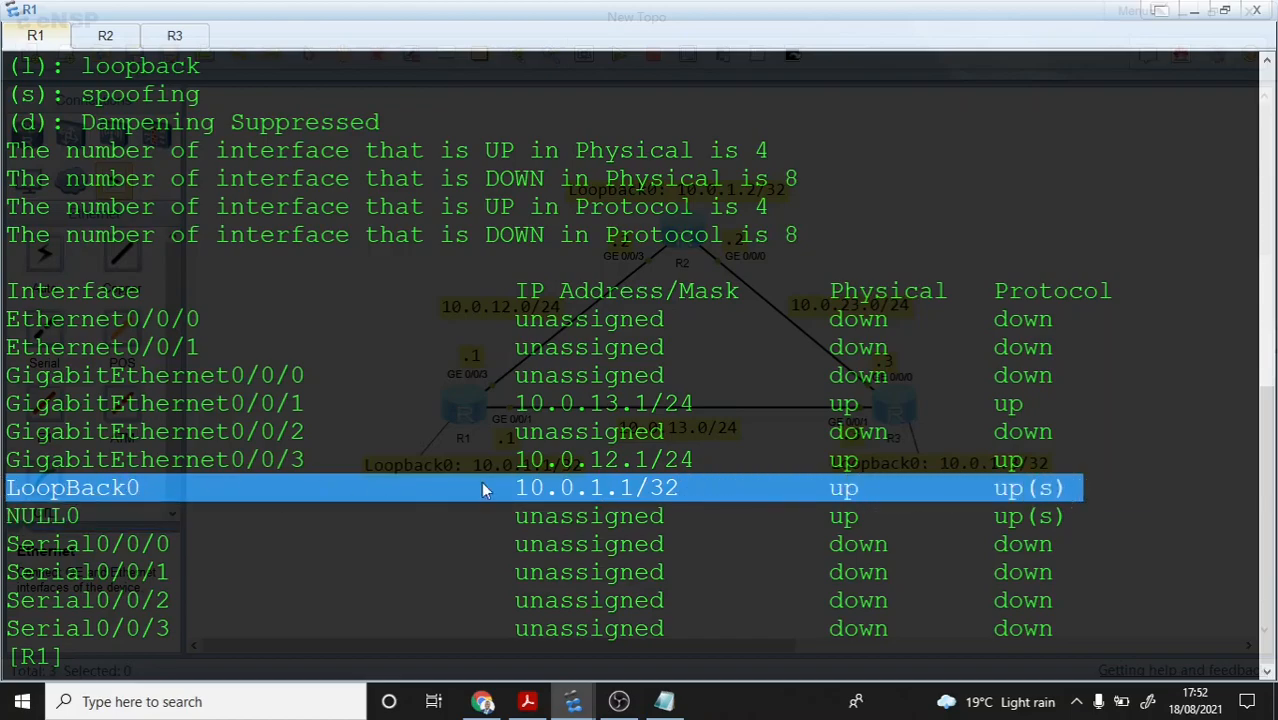
click(742, 464)
Step: Switch to the HCIA-Datacom lab guide in Adobe Acrobat Reader and find the instruction following the loopback address configuration
key(alt+Tab)
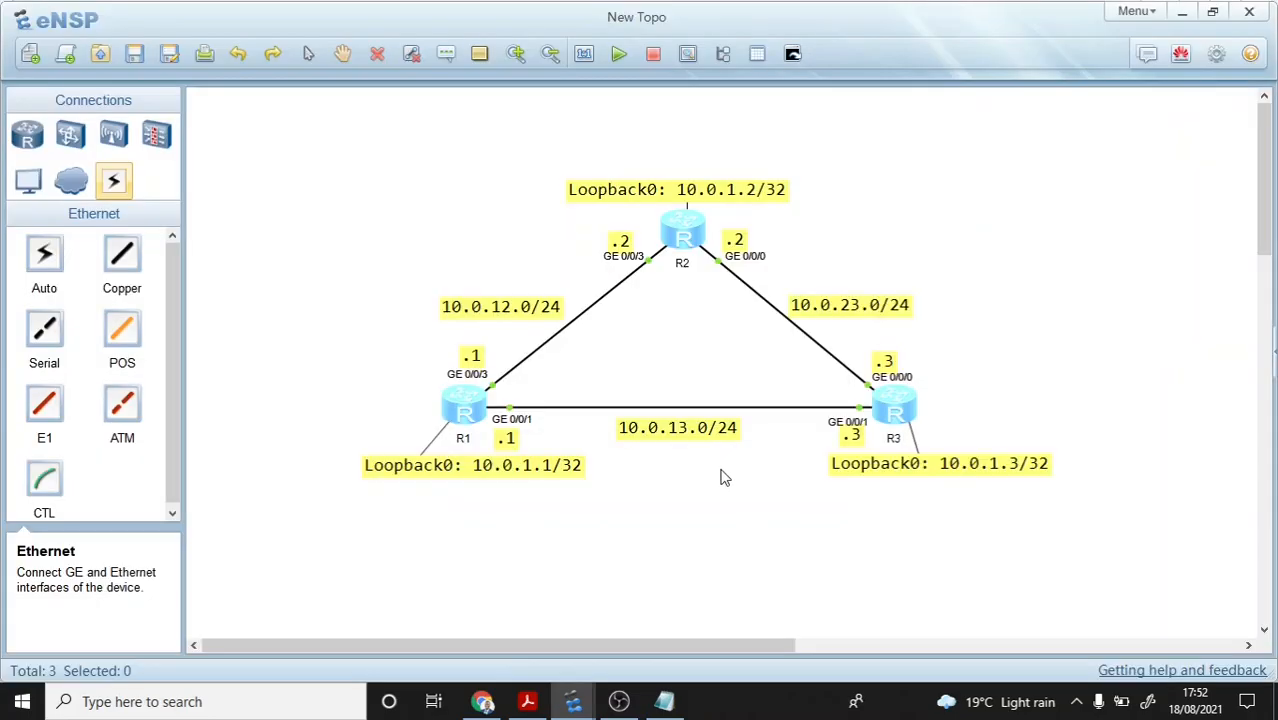
key(alt+Tab)
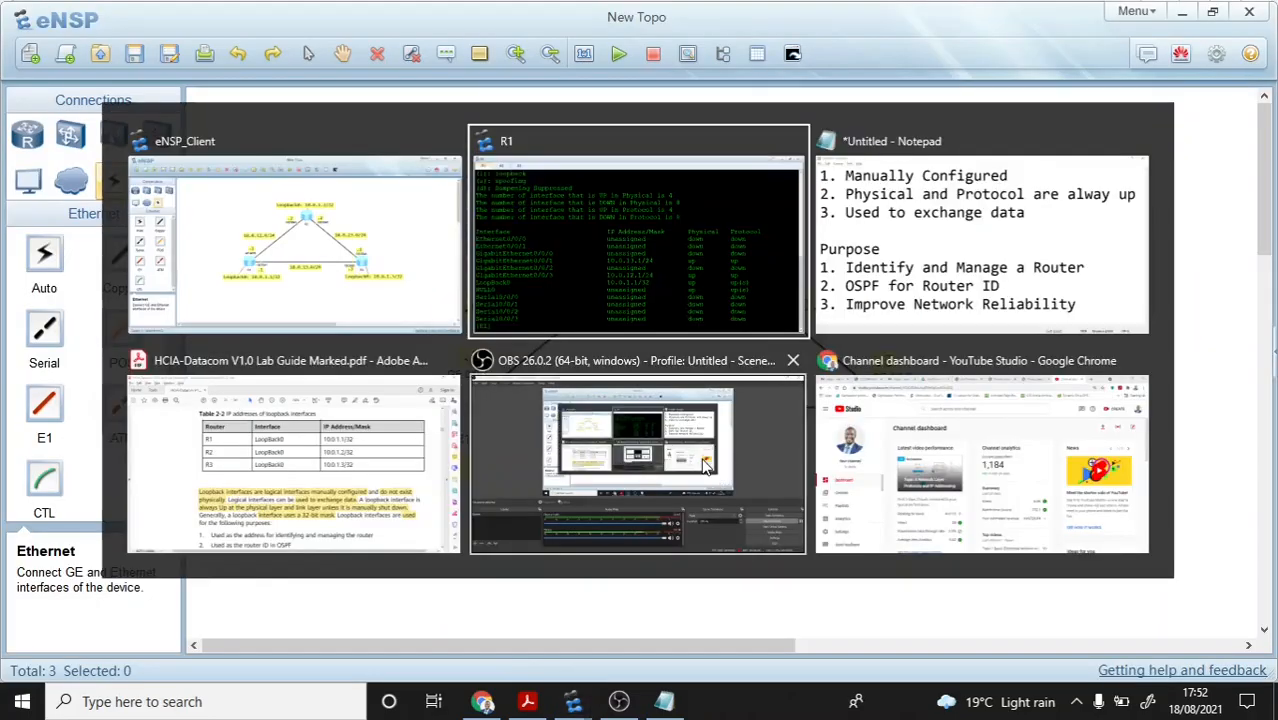
click(360, 452)
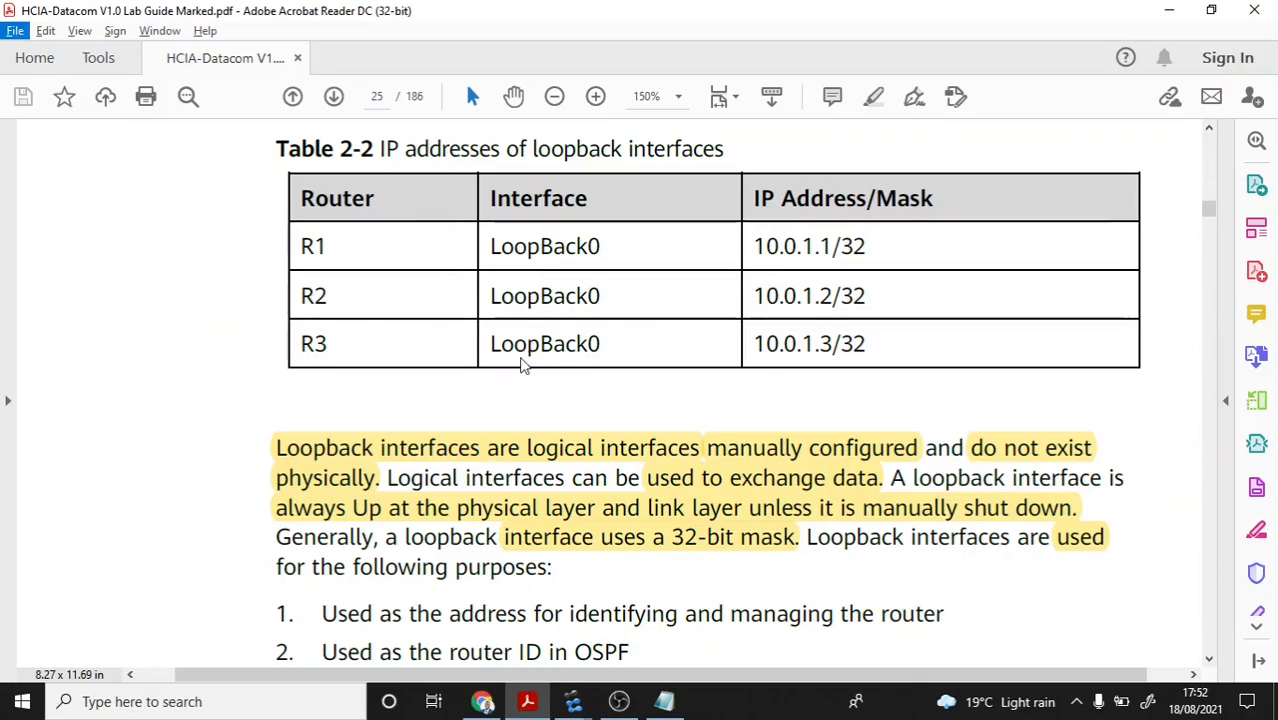
click(160, 392)
scroll(344, 384, down, 3)
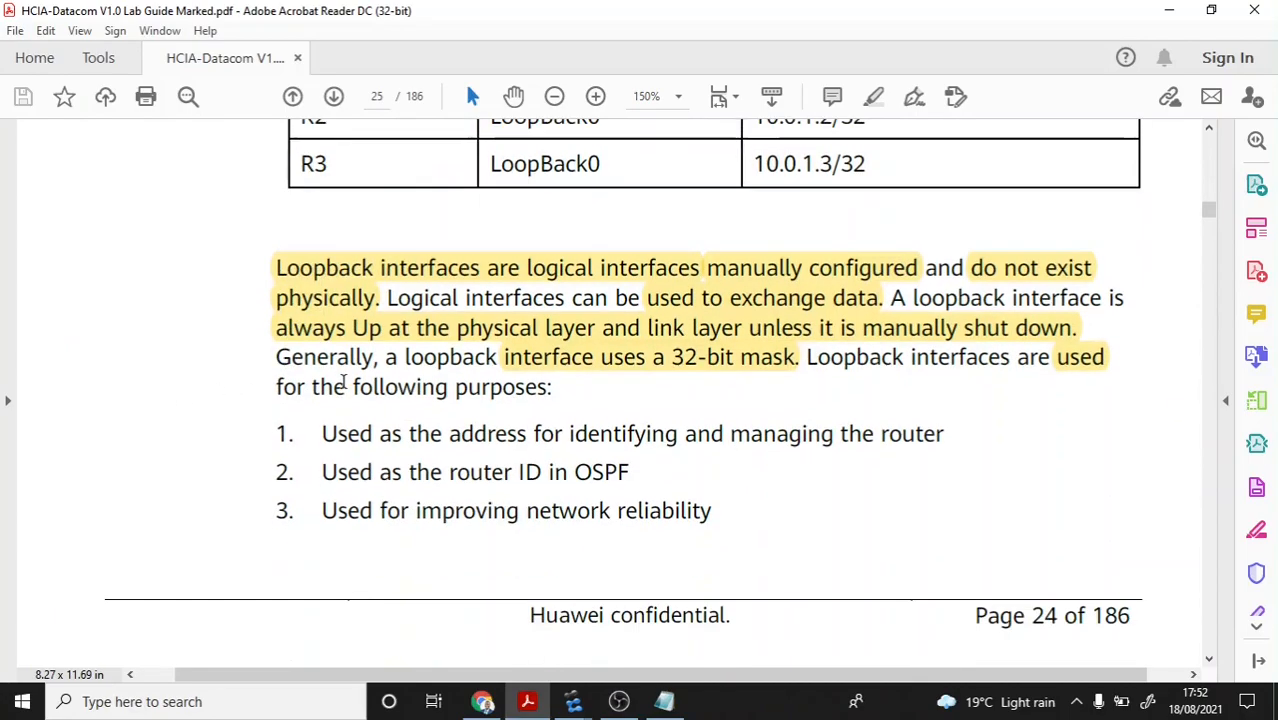
scroll(344, 384, down, 15)
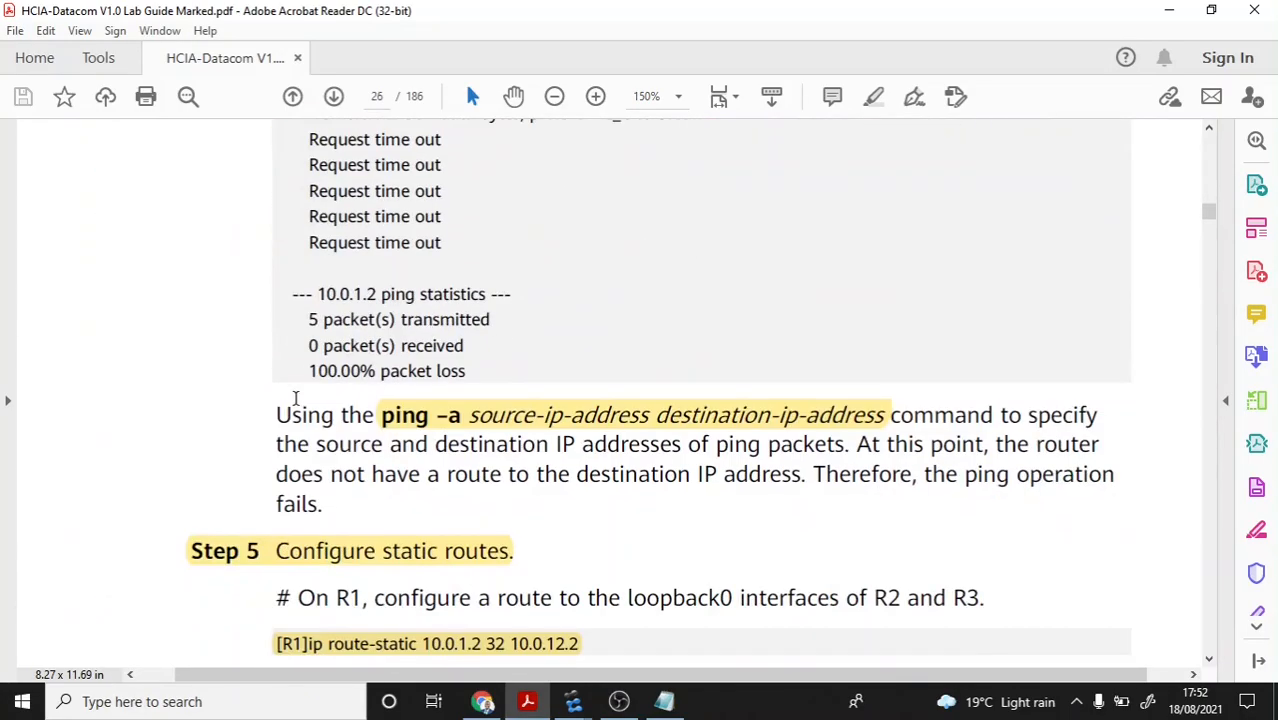
scroll(295, 398, down, 3)
scroll(295, 398, up, 15)
scroll(295, 405, up, 5)
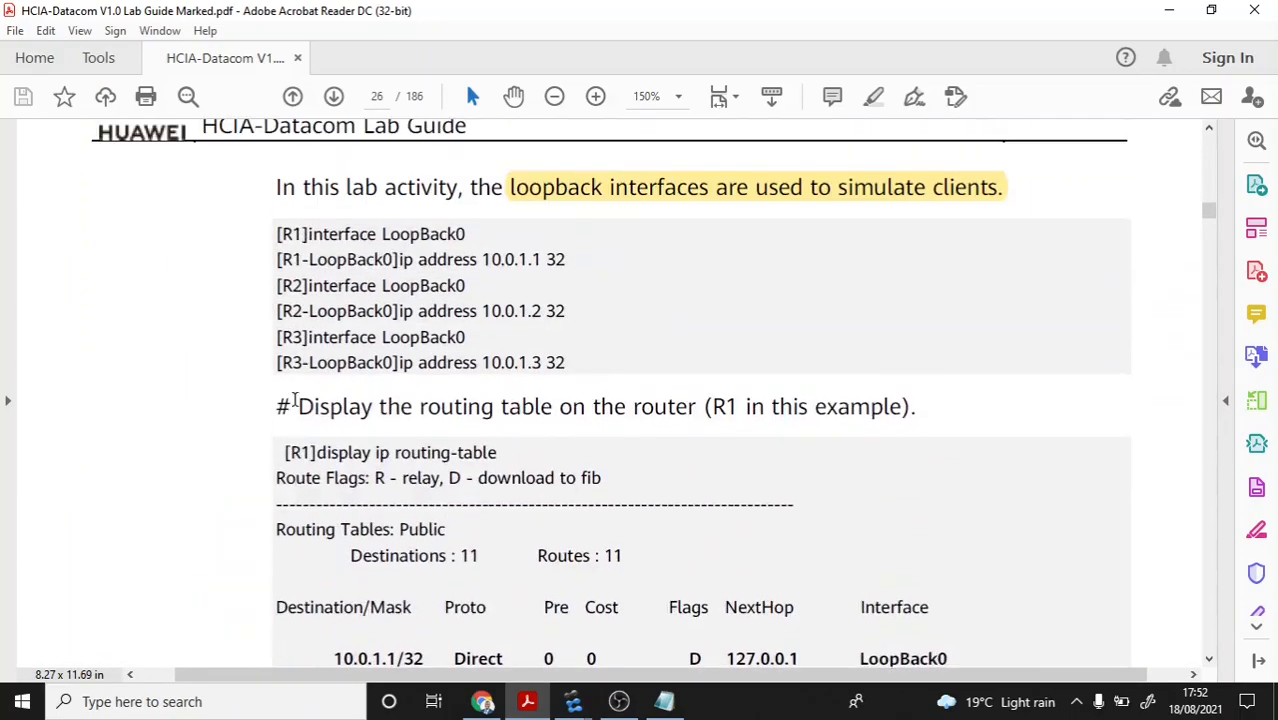
scroll(295, 400, up, 2)
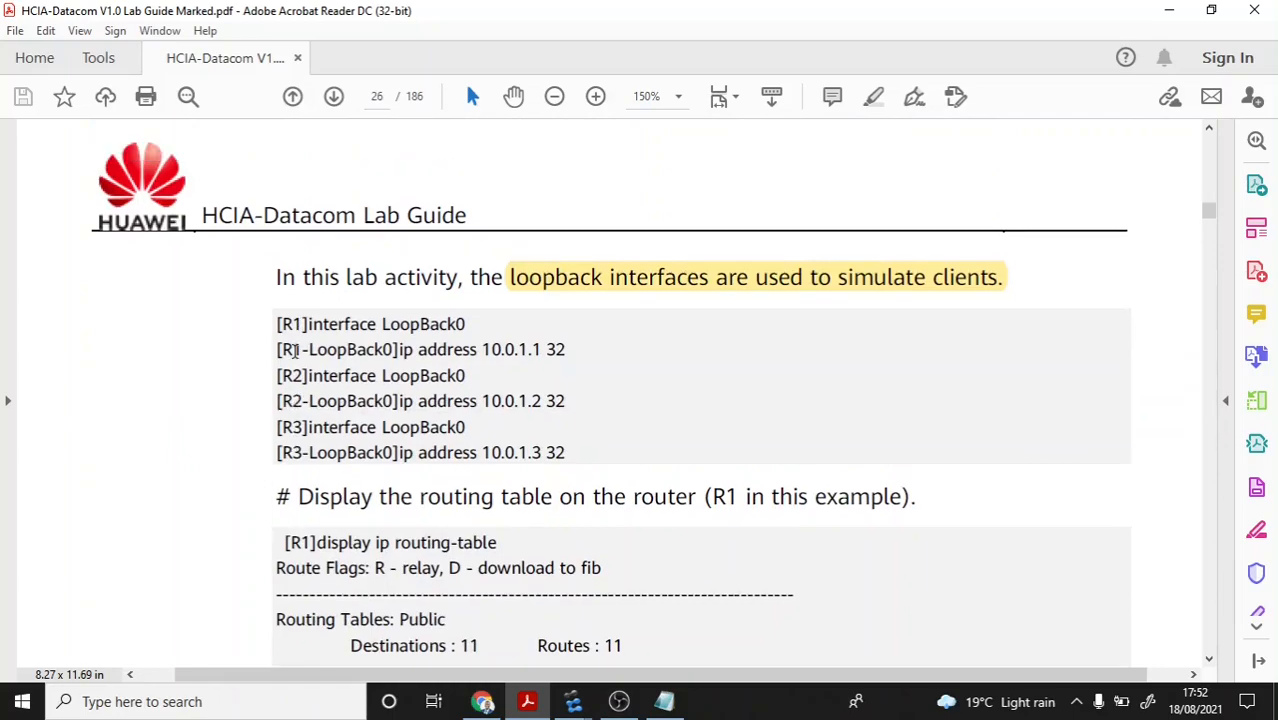
scroll(295, 350, down, 4)
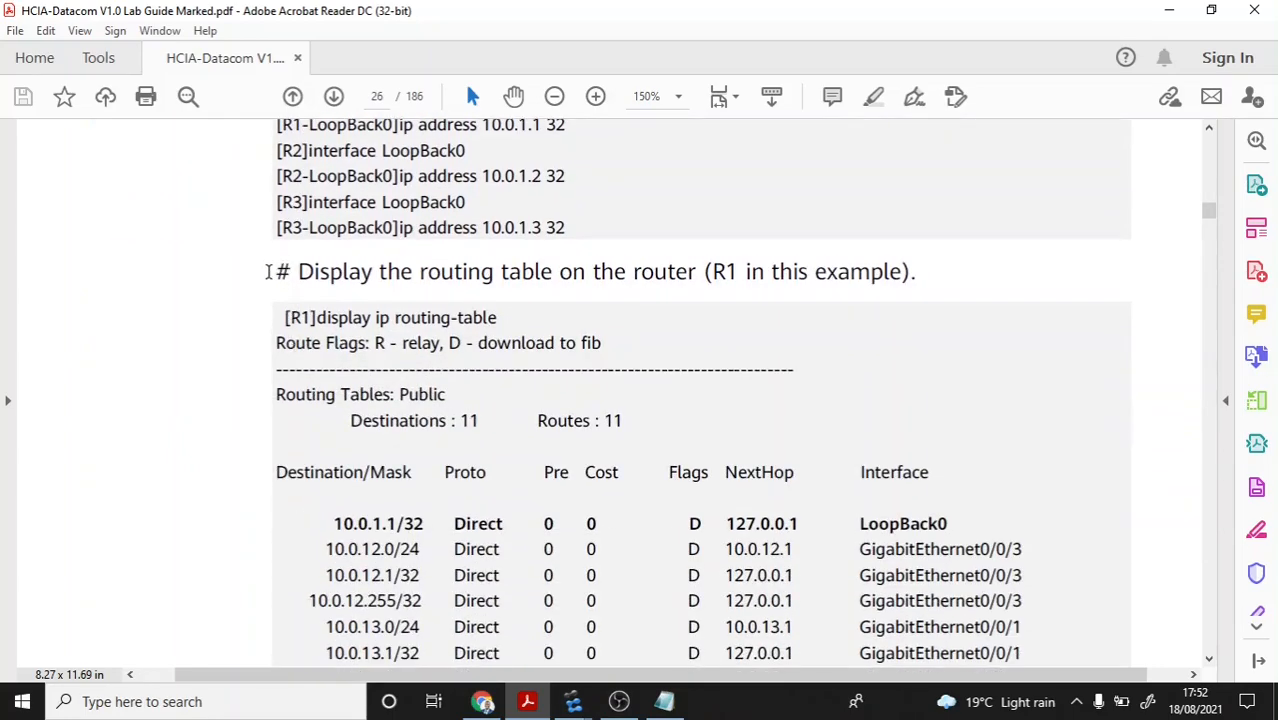
Step: Highlight the line "# Display the routing table on the router (R1 in this example)." in the lab guide
drag(268, 272, 927, 275)
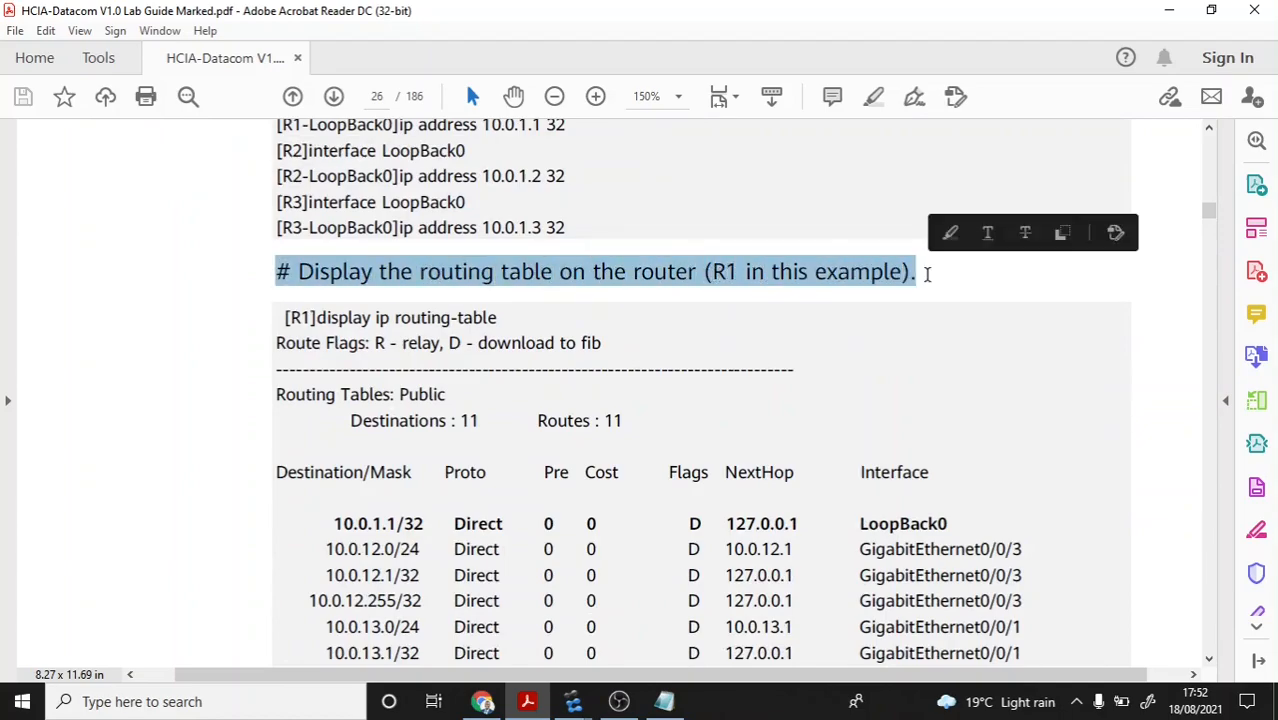
scroll(910, 300, down, 3)
scroll(600, 318, up, 3)
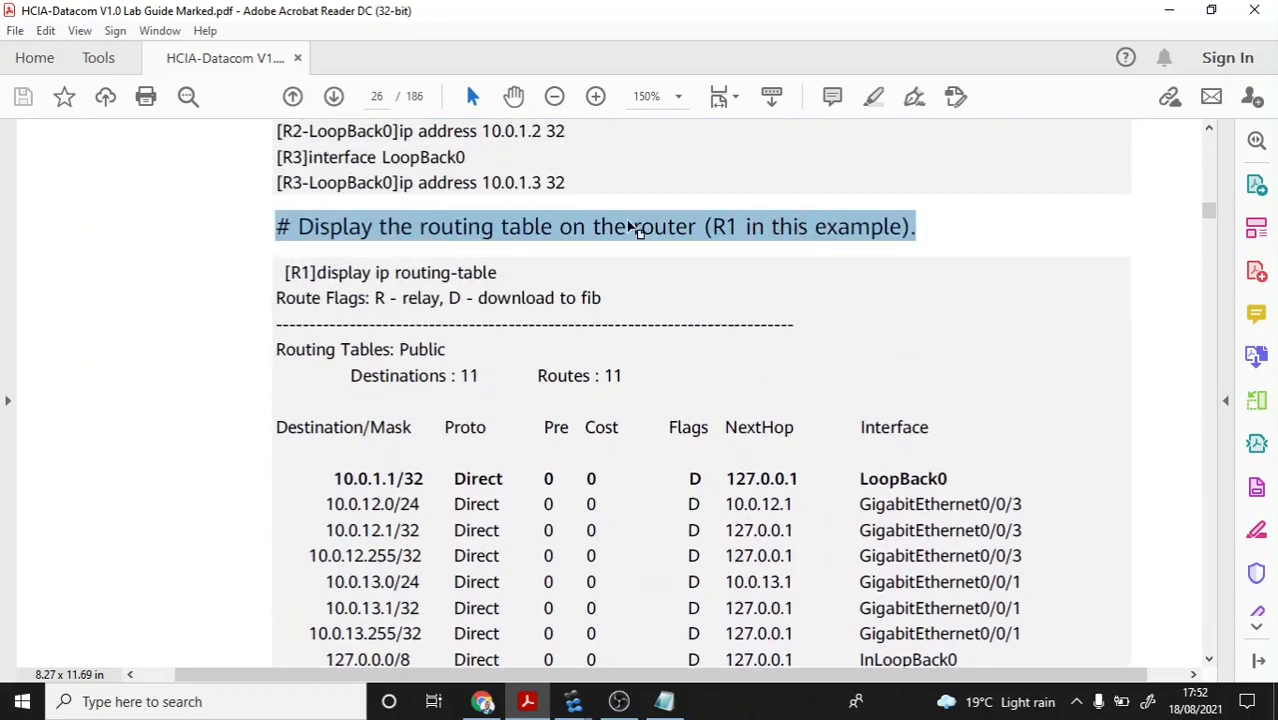
click(873, 96)
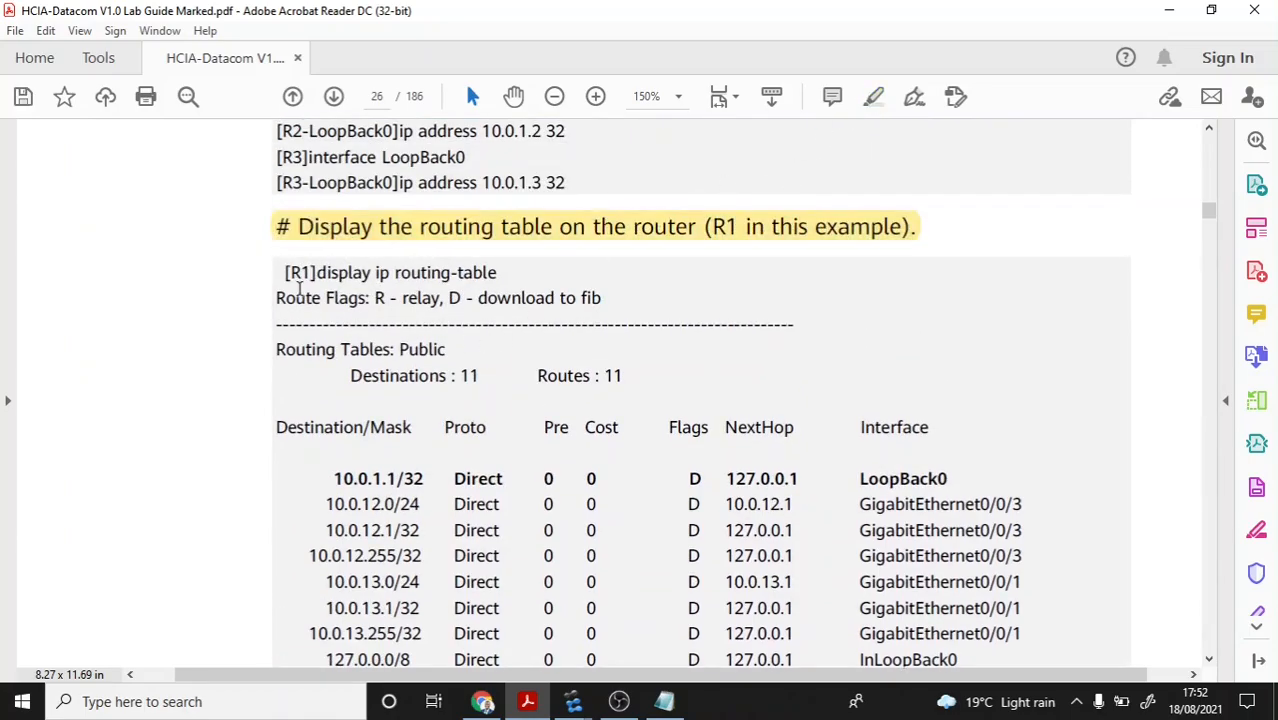
Step: Switch back to R1's console in eNSP and clear its output
key(alt+Tab)
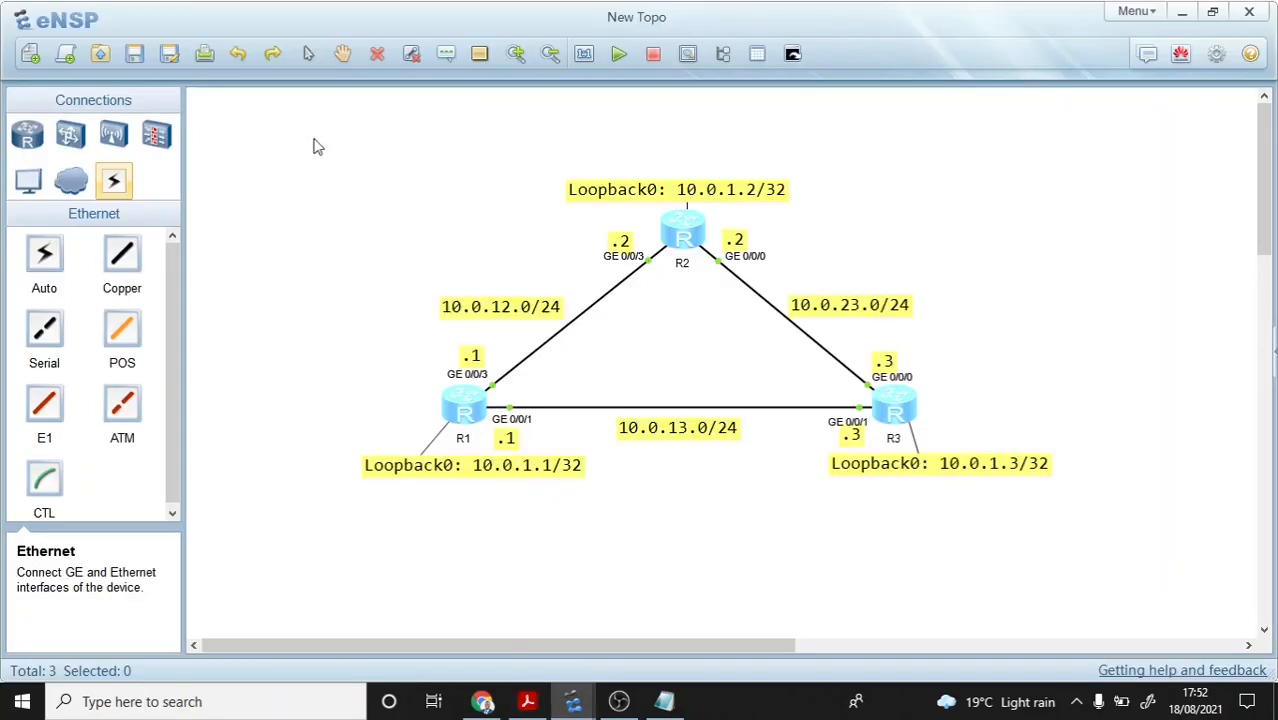
key(alt+Tab)
key(alt+Tab)
mouse_move(668, 700)
click(675, 612)
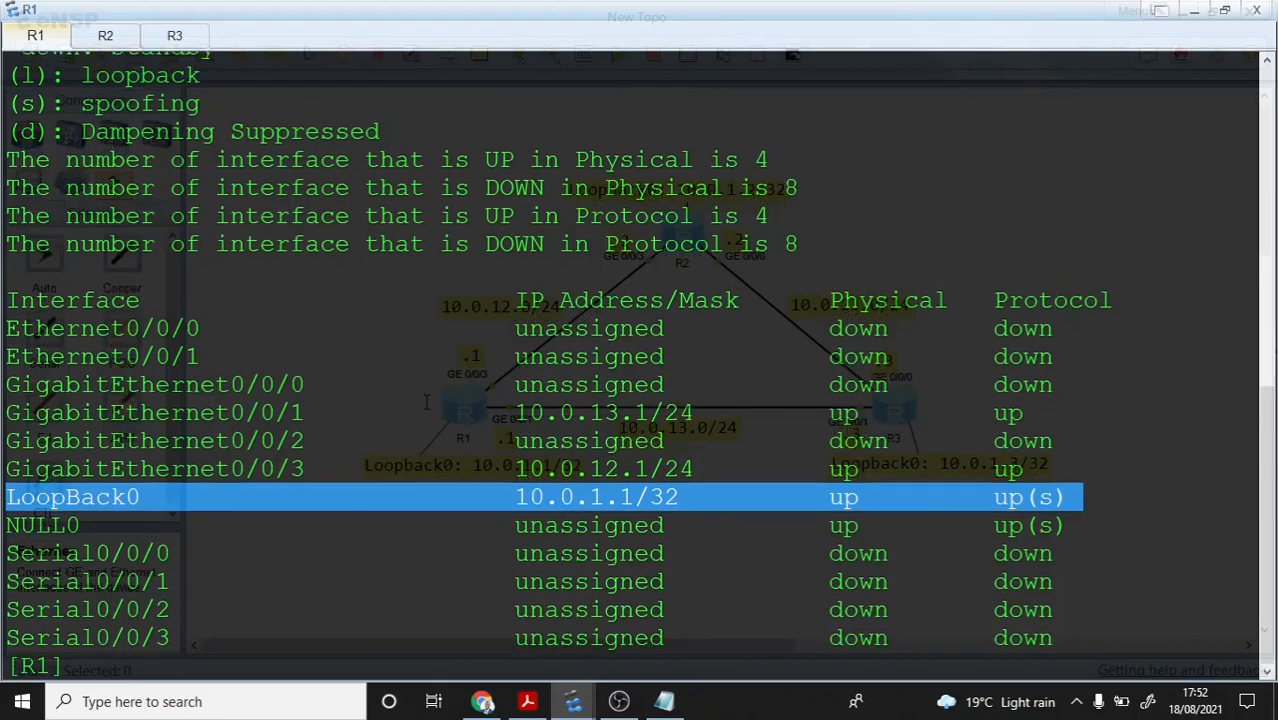
right_click(261, 395)
click(297, 455)
Step: Display R1's routing table with "disp ip routing-table"
text(d)
key(BackSpace)
key(Return)
text(dos)
key(BackSpace)
key(BackSpace)
text(isp ip)
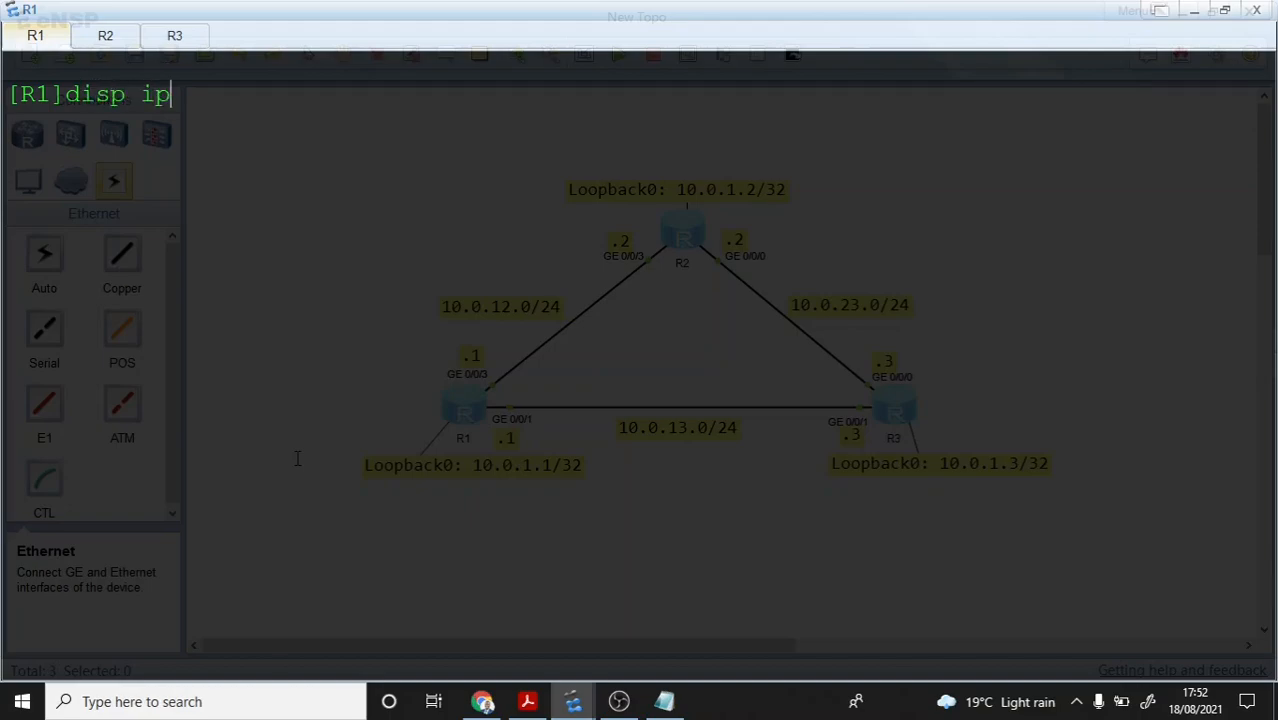
text( routing)
key(Tab)
key(Return)
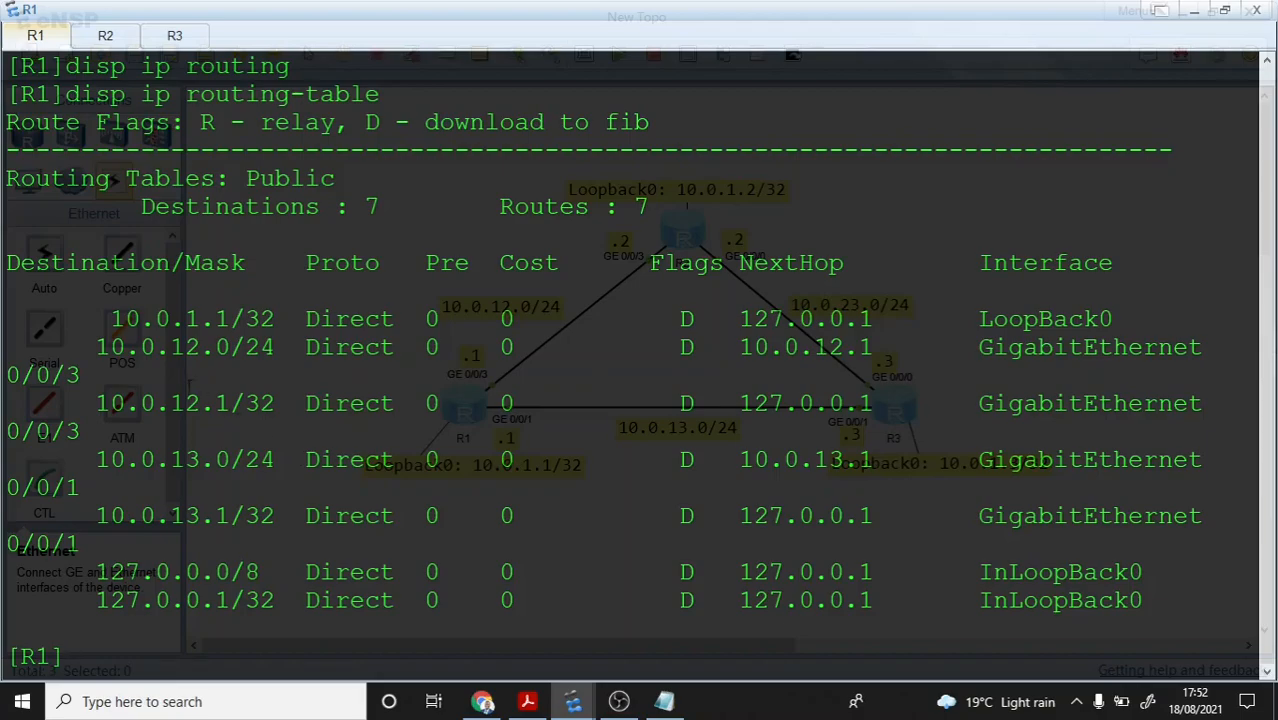
Step: Examine the LoopBack0 route for 10.0.1.1/32 in R1's routing table, including its next hop
drag(96, 318, 1132, 318)
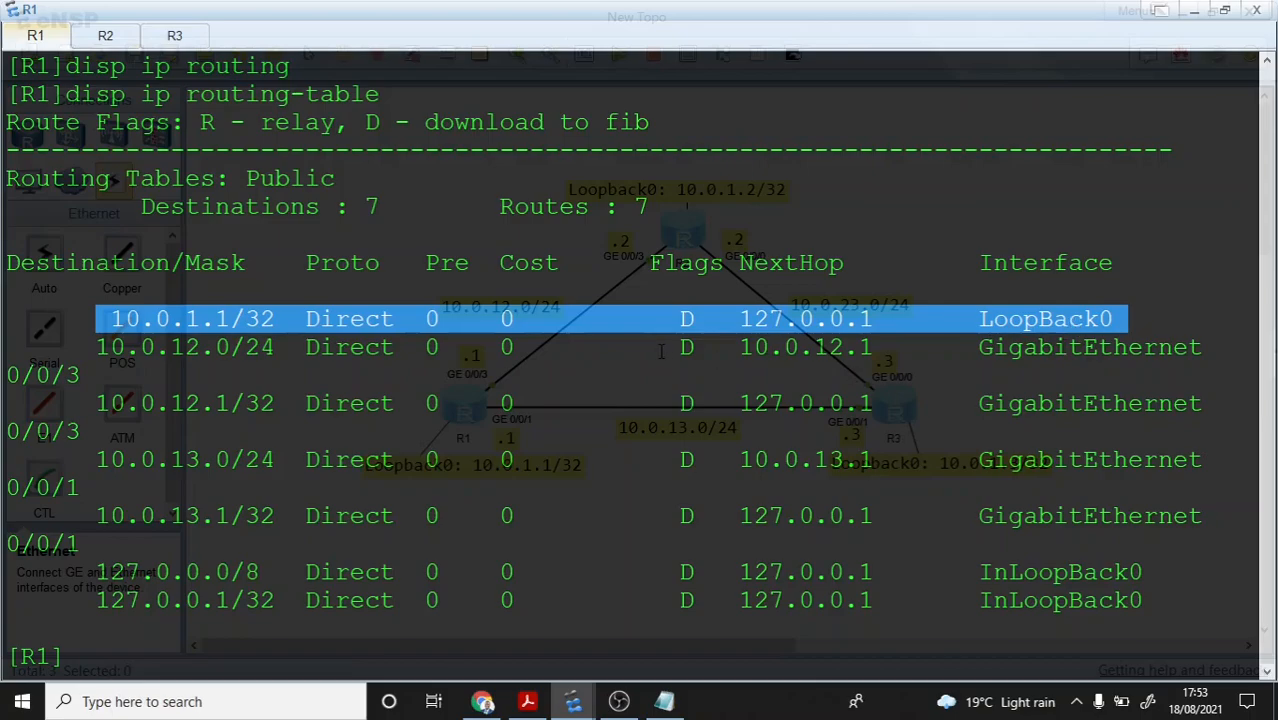
click(813, 319)
drag(738, 320, 859, 319)
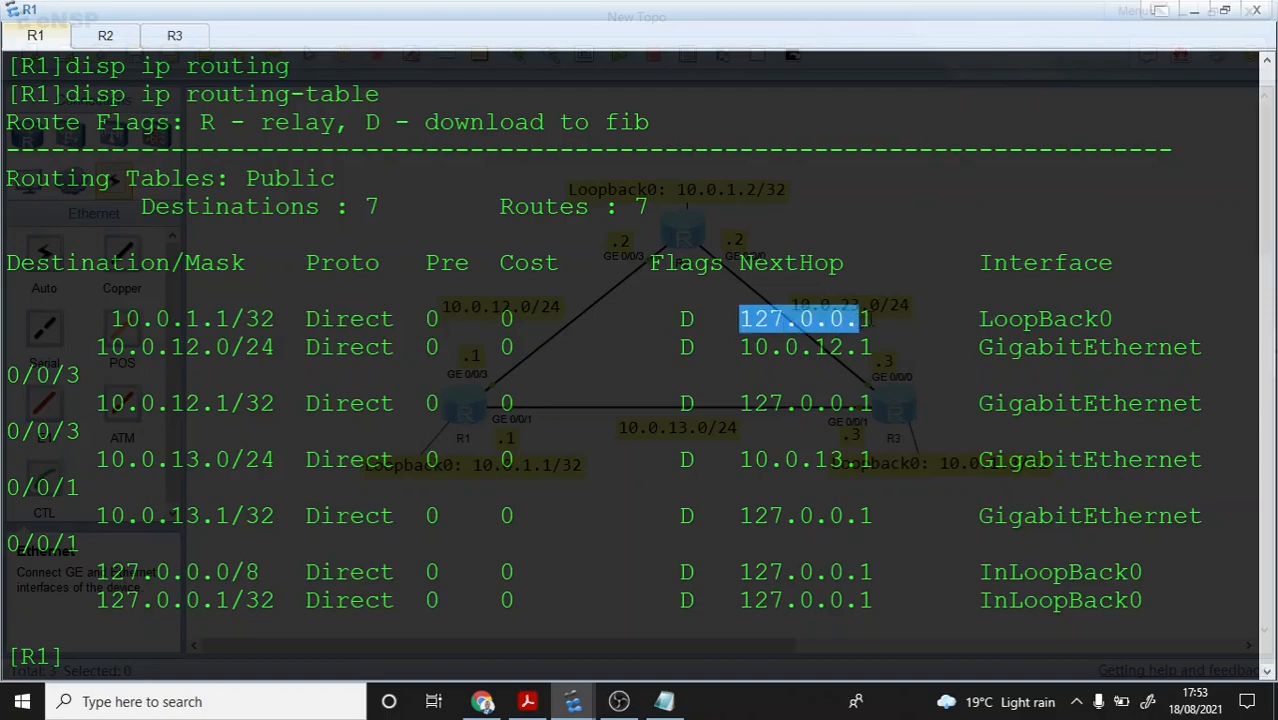
drag(738, 319, 932, 319)
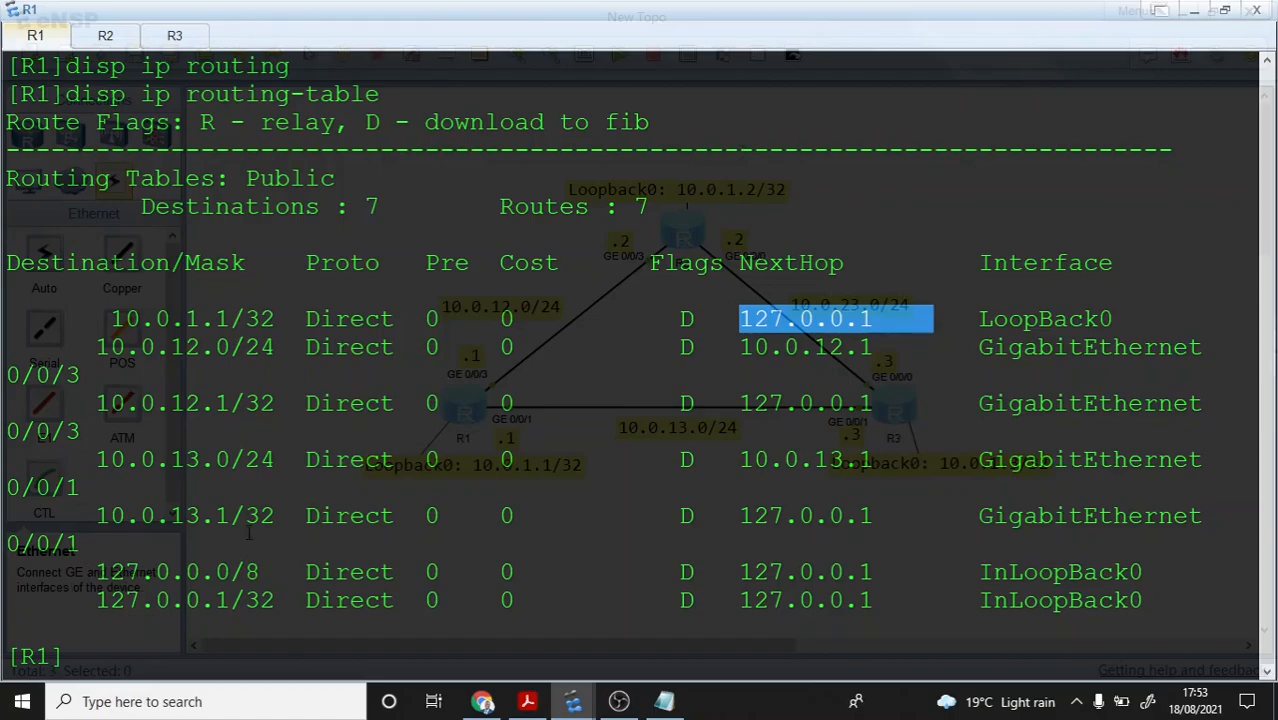
Step: Return to the lab guide in Adobe Acrobat Reader and read the connectivity test between the loopback interfaces
key(alt+Tab)
scroll(556, 390, down, 3)
scroll(556, 390, up, 3)
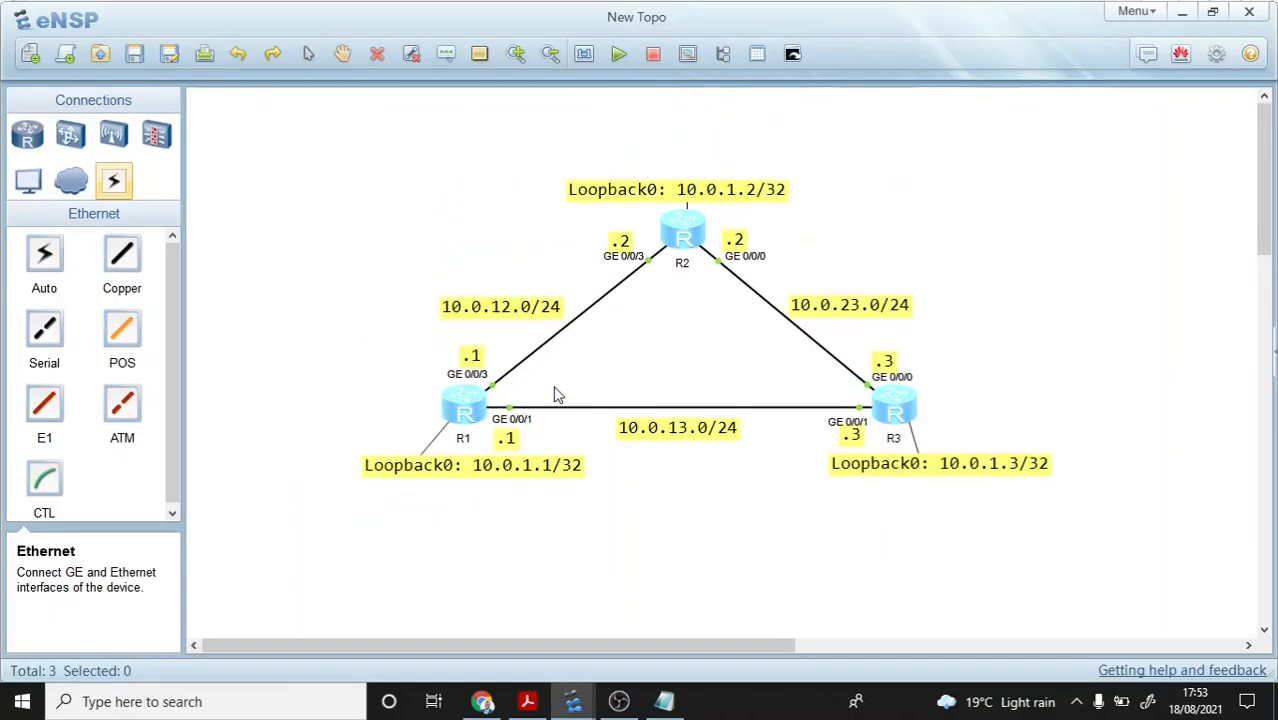
key(alt+Tab)
key(alt+Tab)
scroll(541, 392, down, 3)
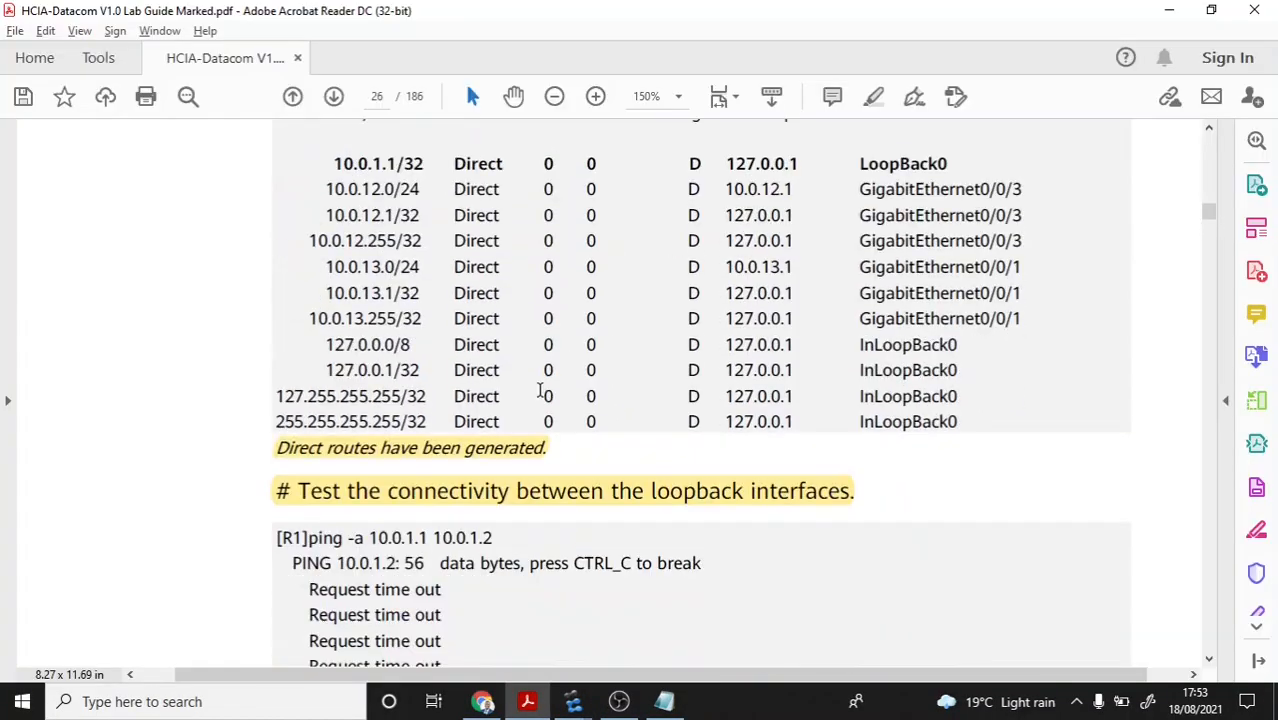
scroll(541, 392, down, 5)
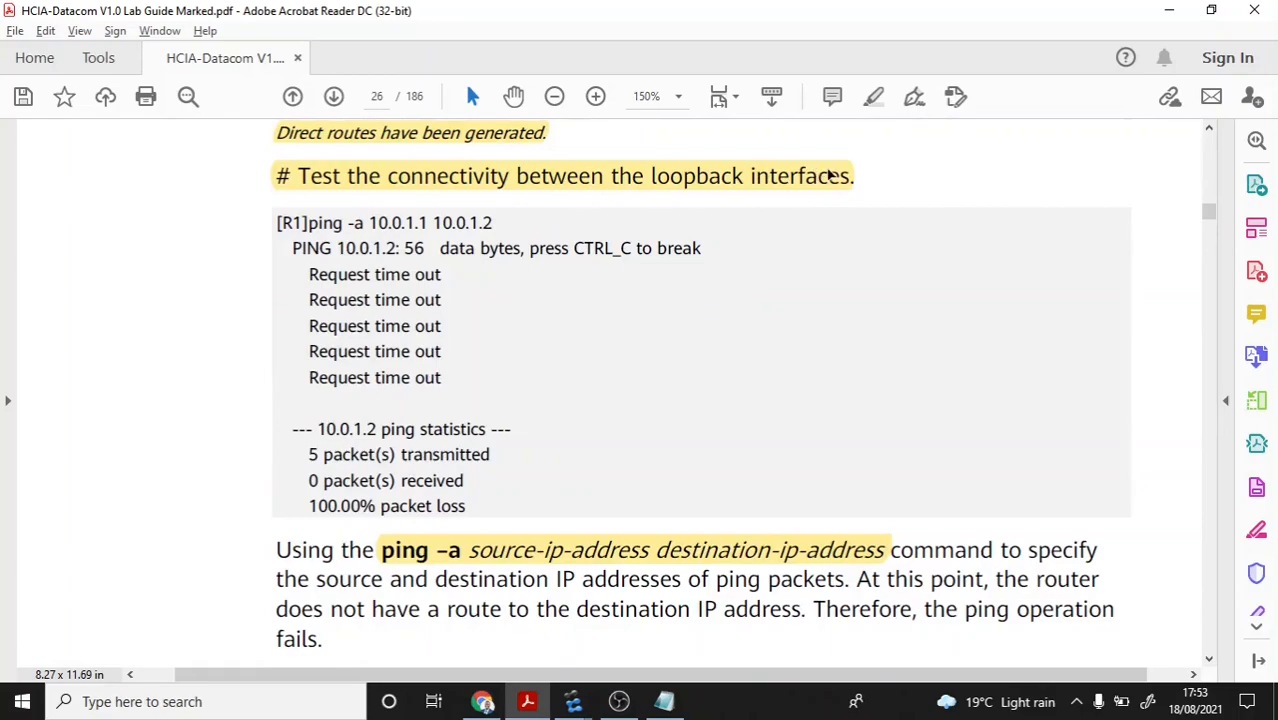
Step: Switch from the lab guide to R1's console in eNSP, clear its output and bring the topology up behind it
click(483, 180)
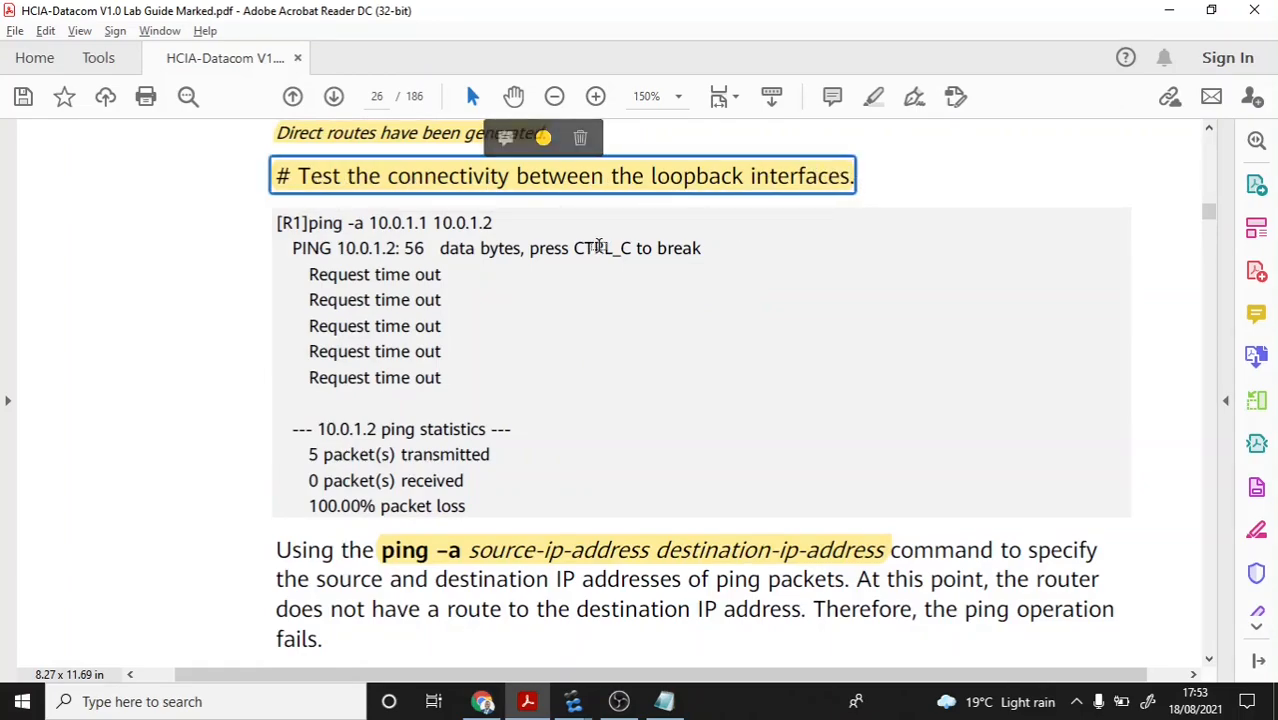
key(alt+Tab)
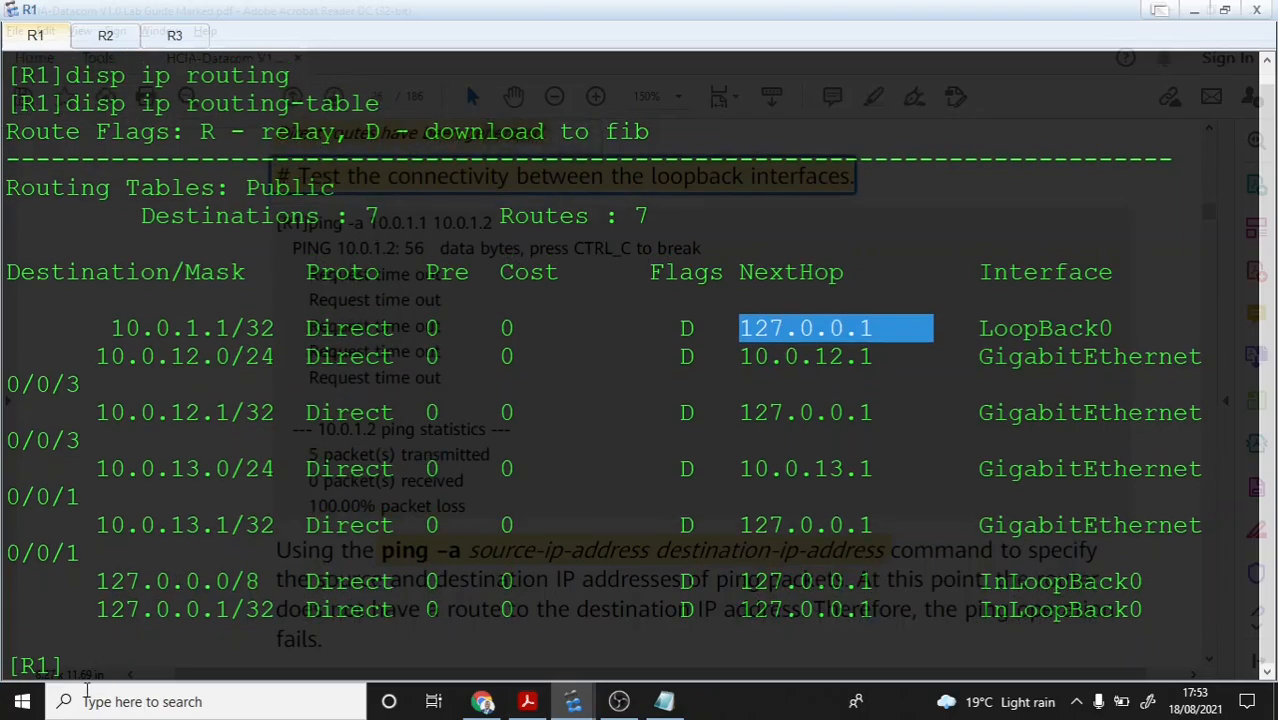
right_click(118, 628)
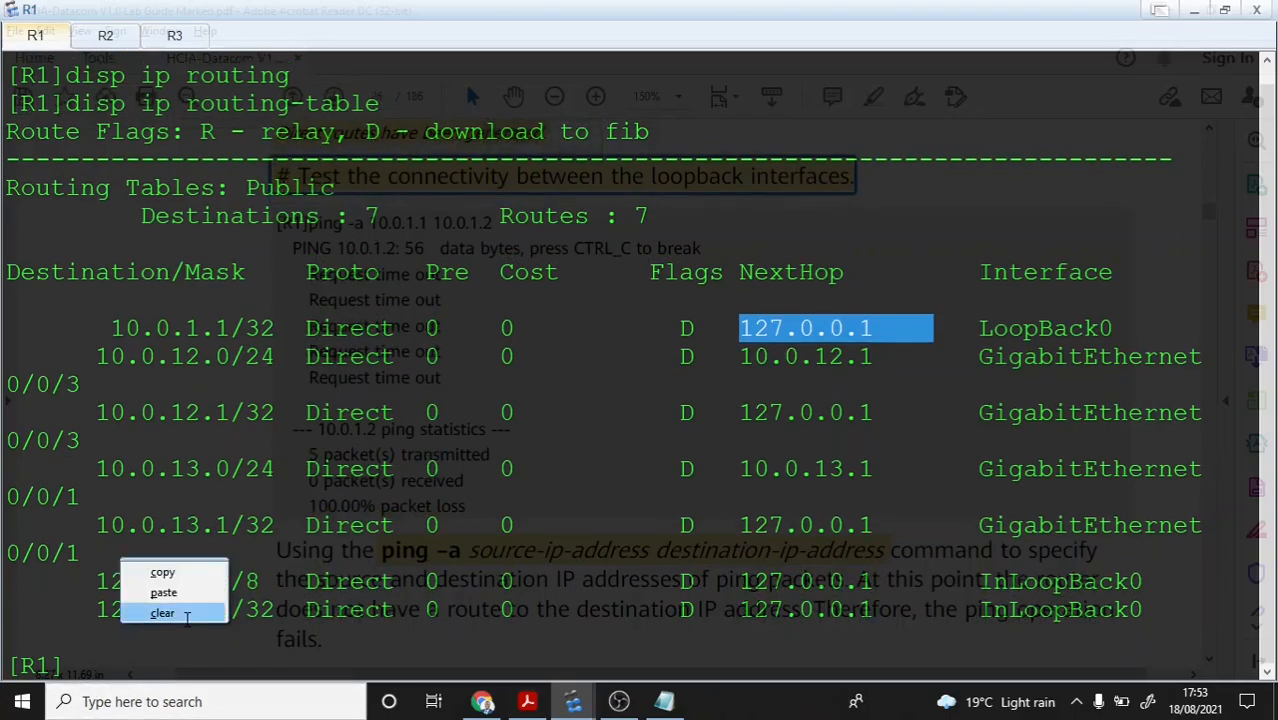
click(160, 614)
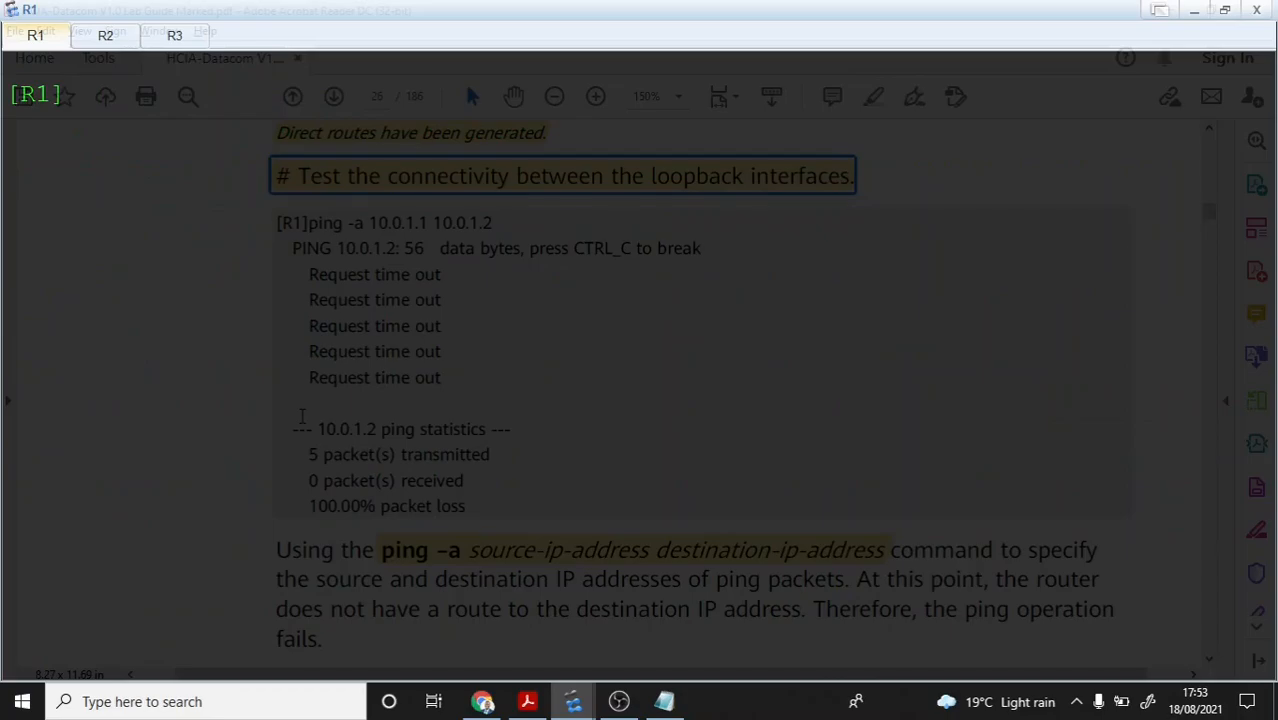
key(alt+Tab)
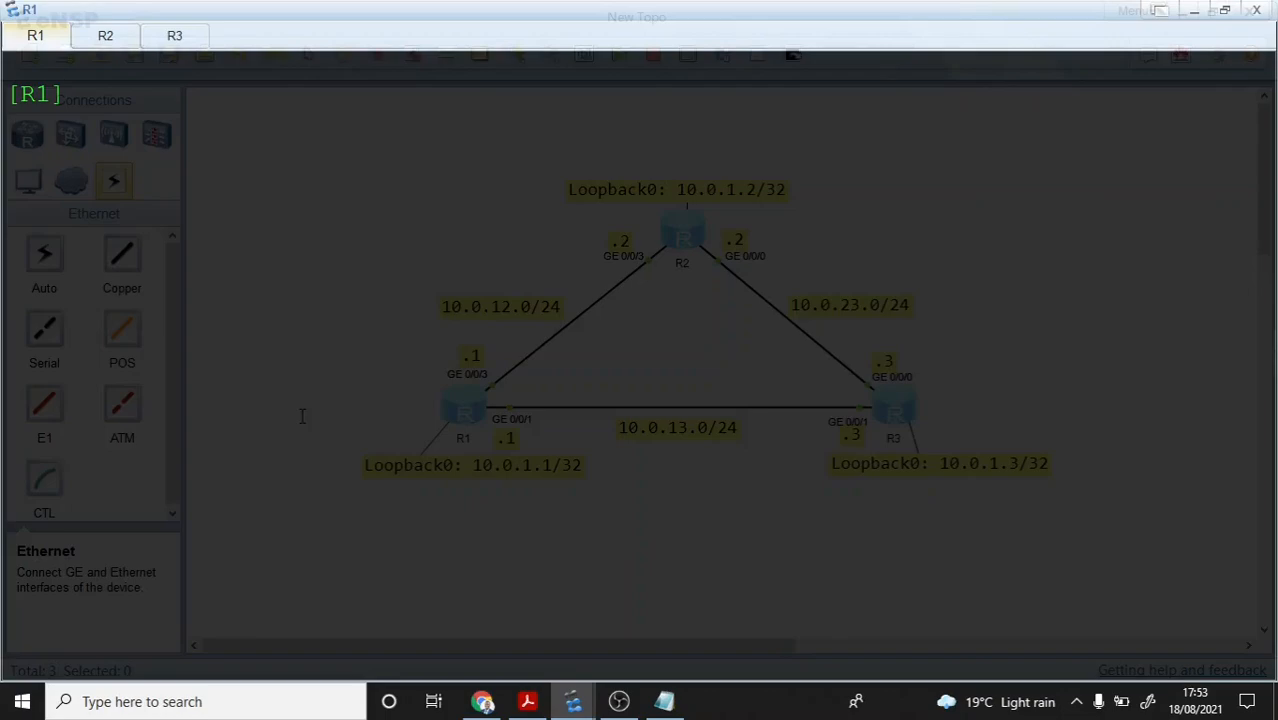
Step: Ping the loopback addresses of R2 and R3, 10.0.1.2 and 10.0.1.3, from R1
text(ping 10.0.1.2)
key(Return)
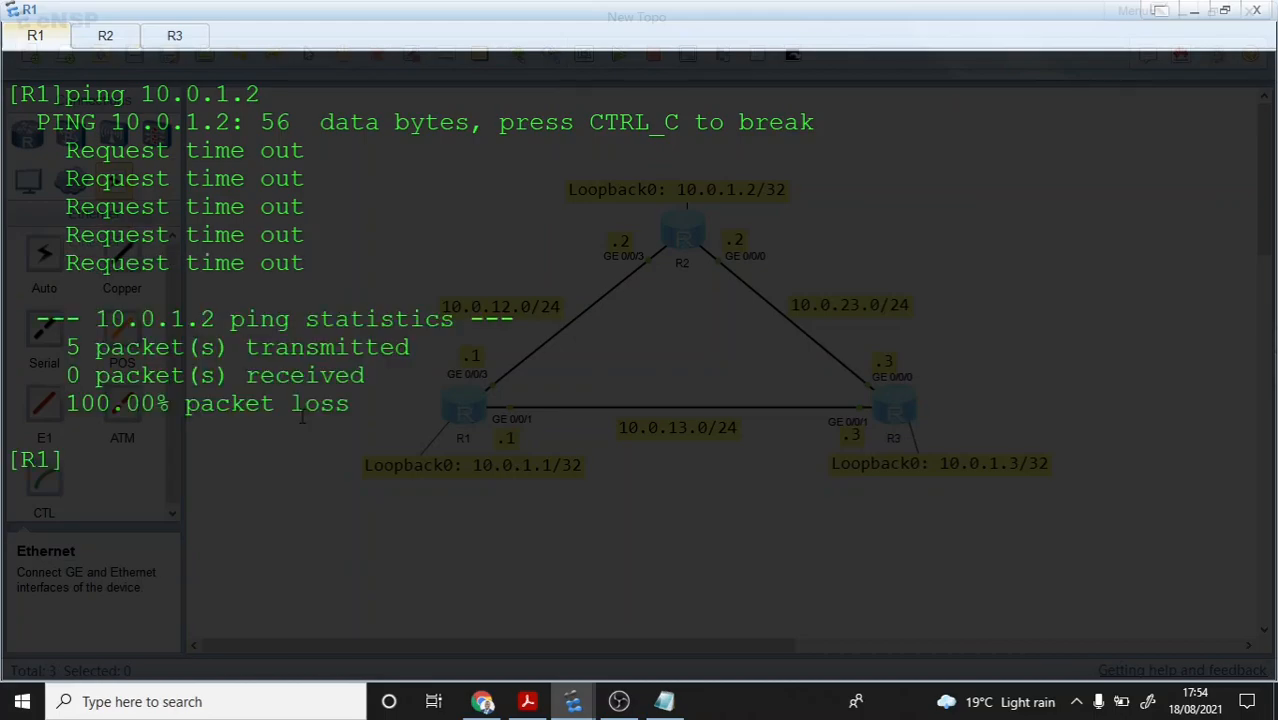
text(ping 10.0.)
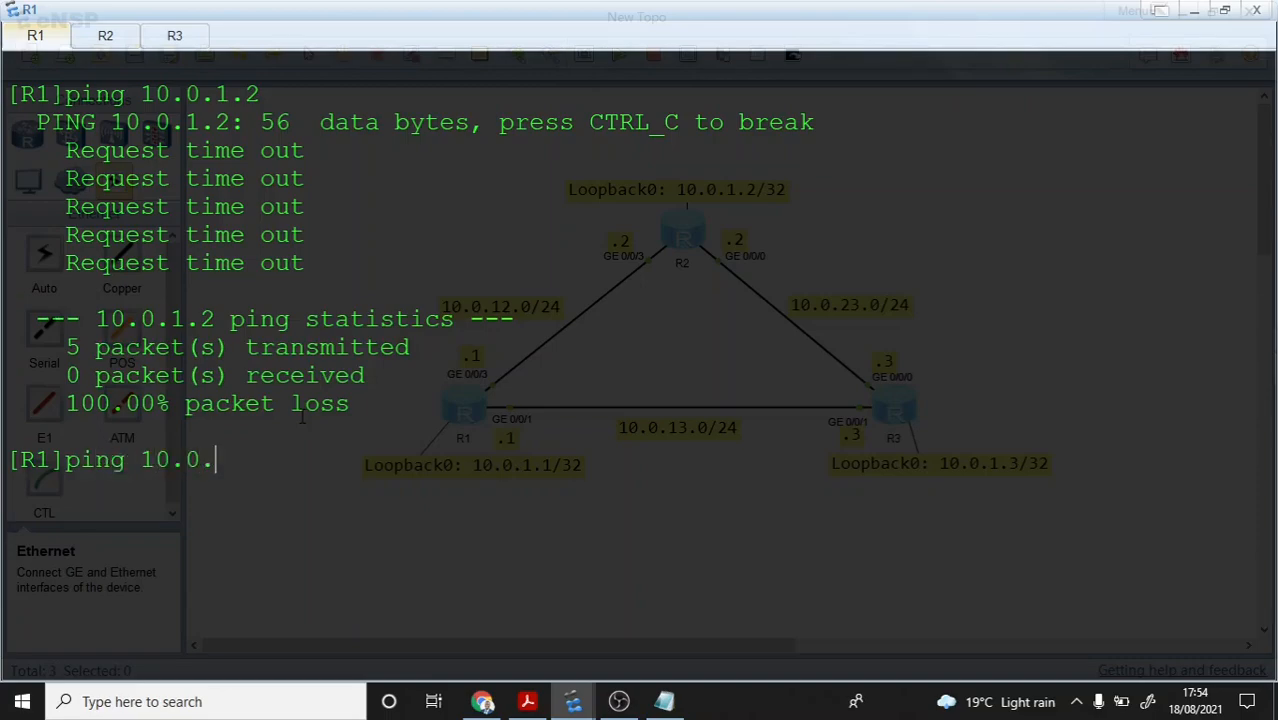
text(1.3)
key(Return)
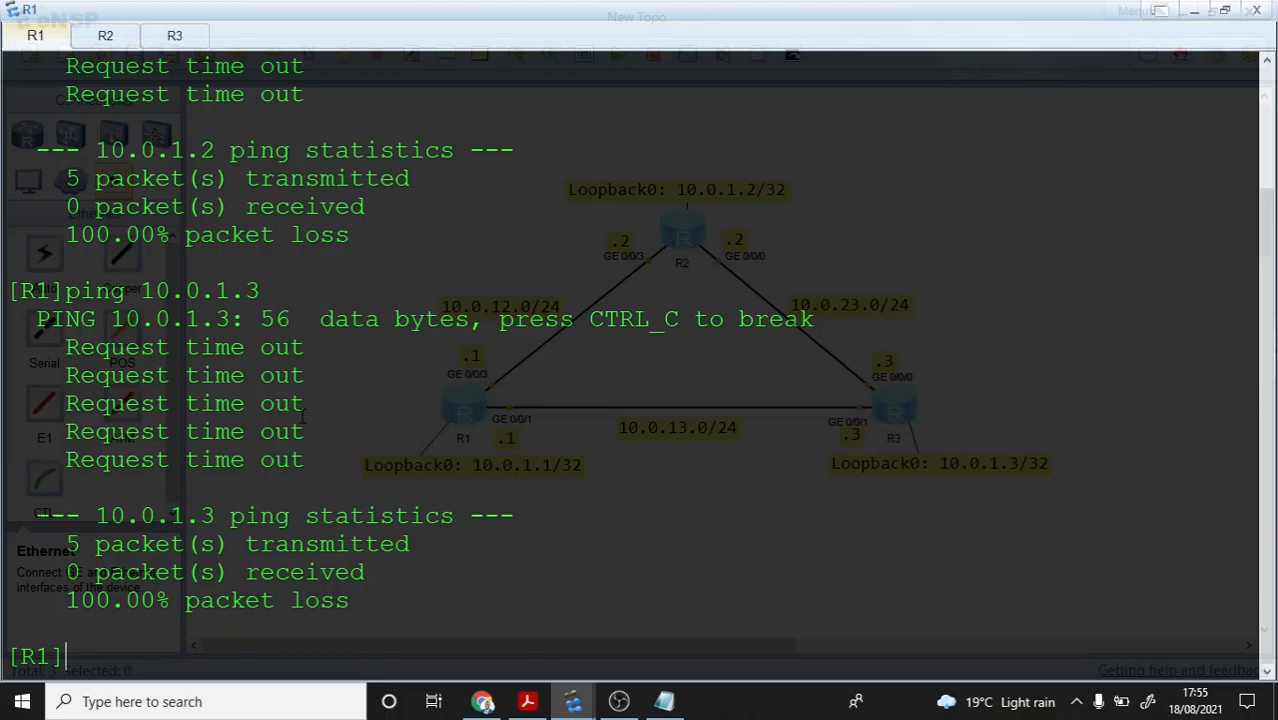
click(619, 701)
click(1264, 560)
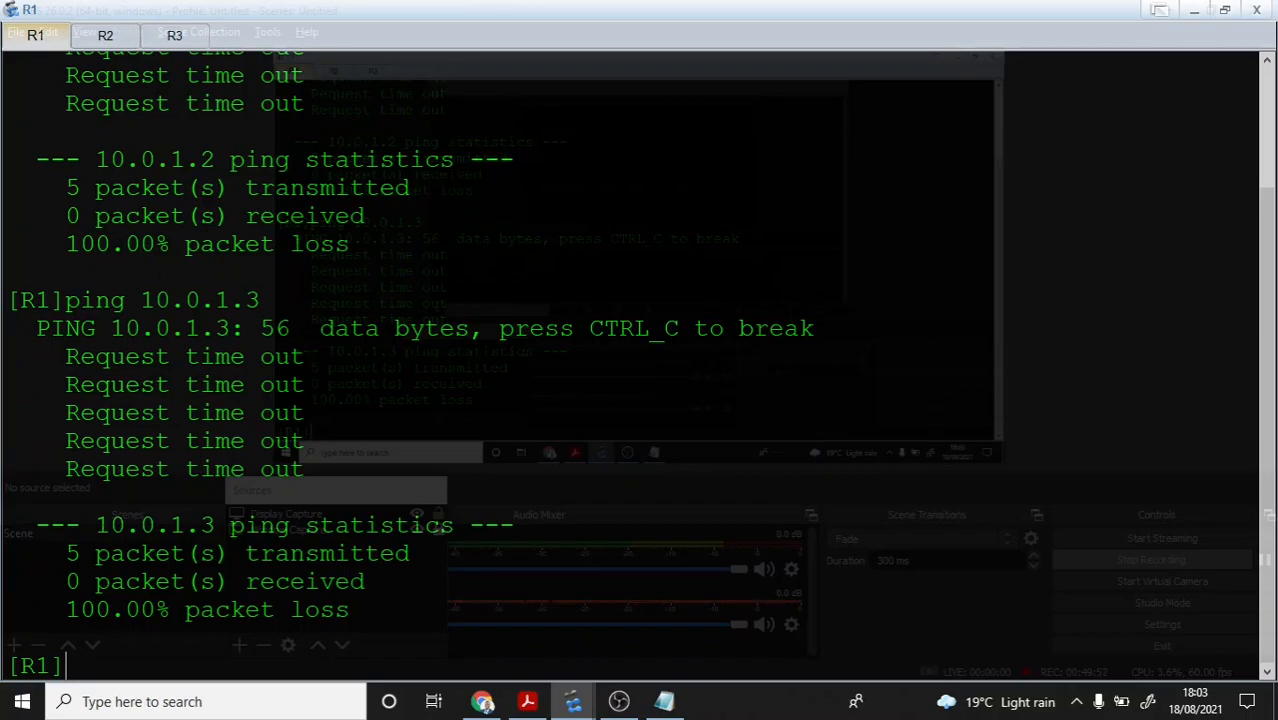
Step: Review the pings to 10.0.1.2 and 10.0.1.3 in R1's console and bring the topology up behind it
scroll(640, 360, up, 2)
drag(260, 94, 231, 94)
drag(260, 459, 231, 459)
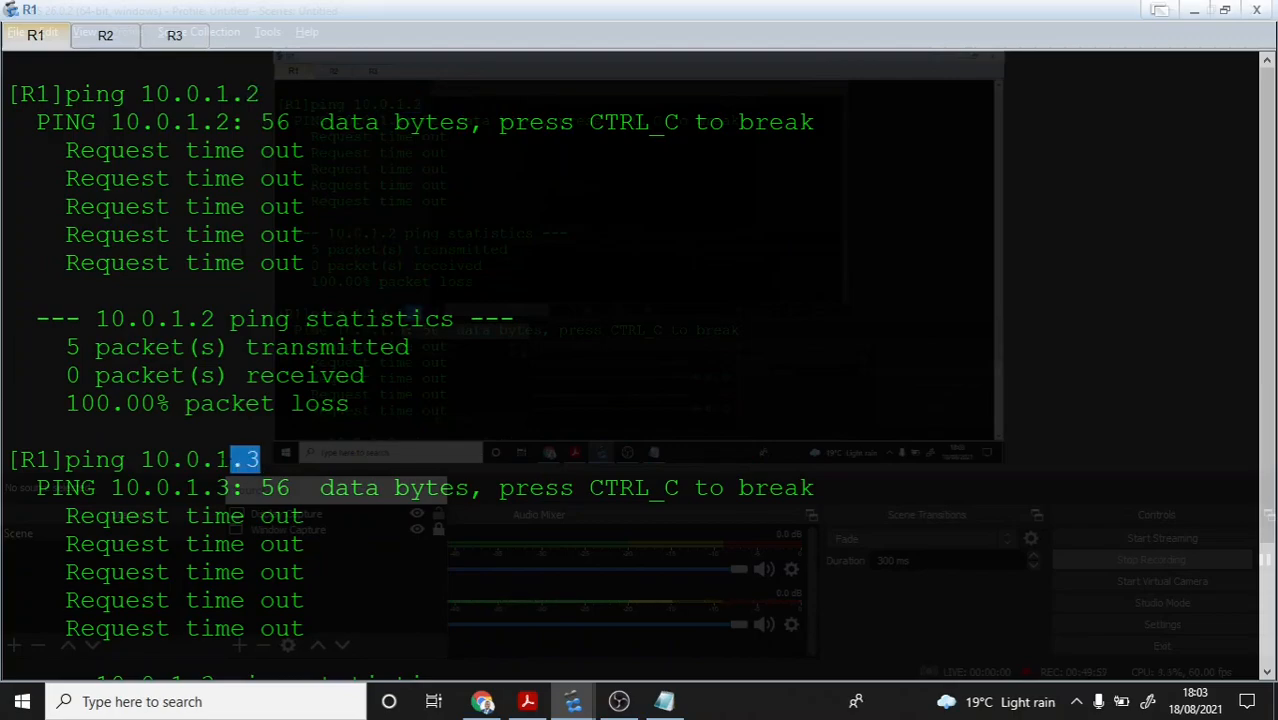
key(alt+Tab)
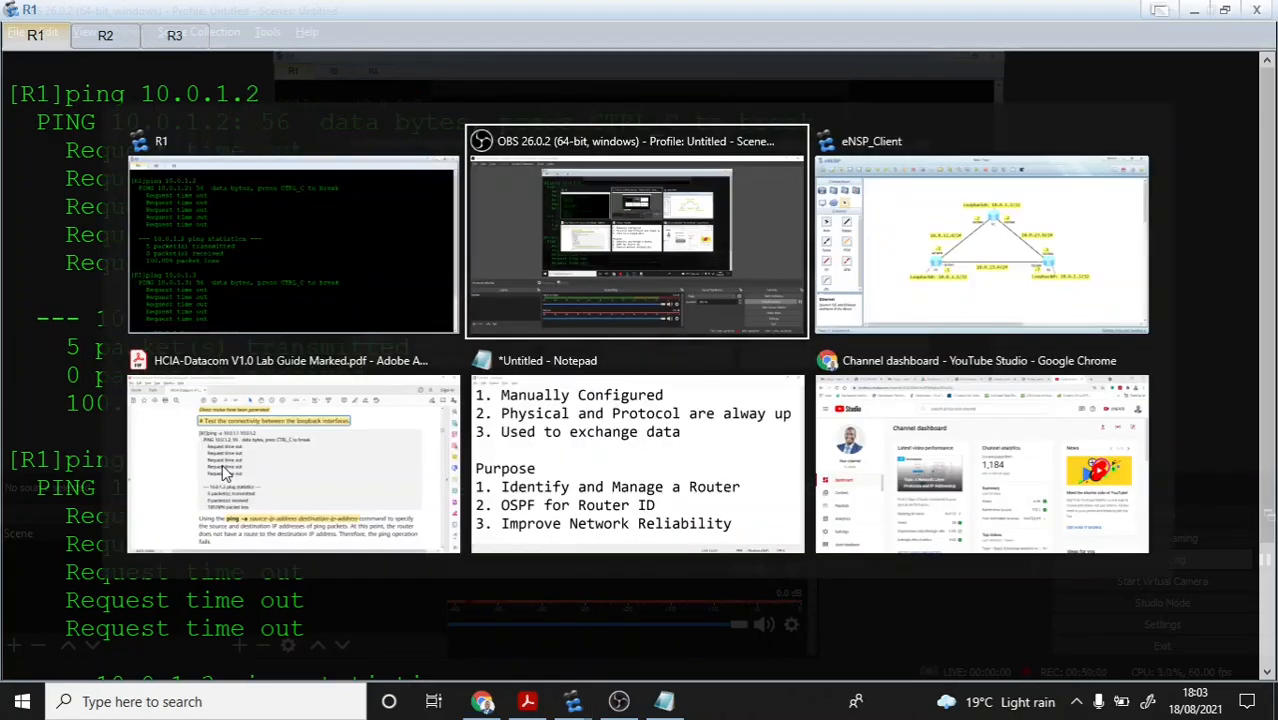
key(alt+Tab)
key(alt+Tab)
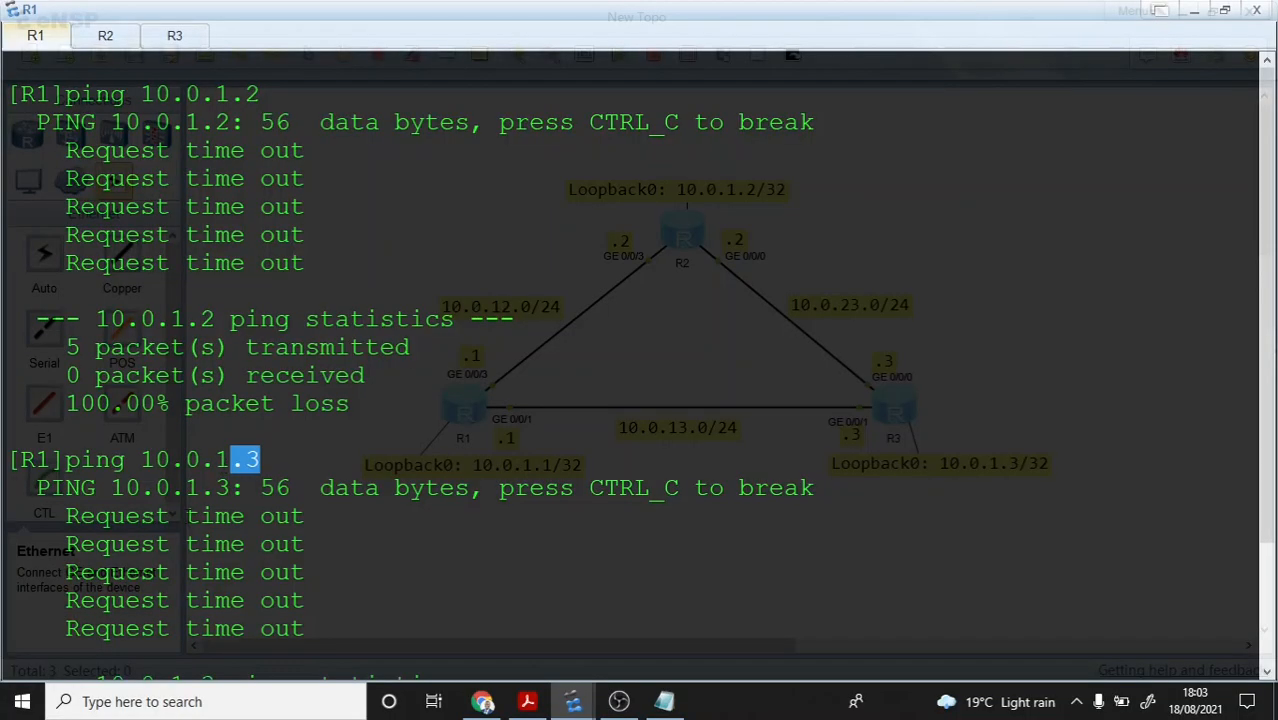
Step: Display R1's routing table with "disp ip routing-table" and examine its listed destinations
click(98, 654)
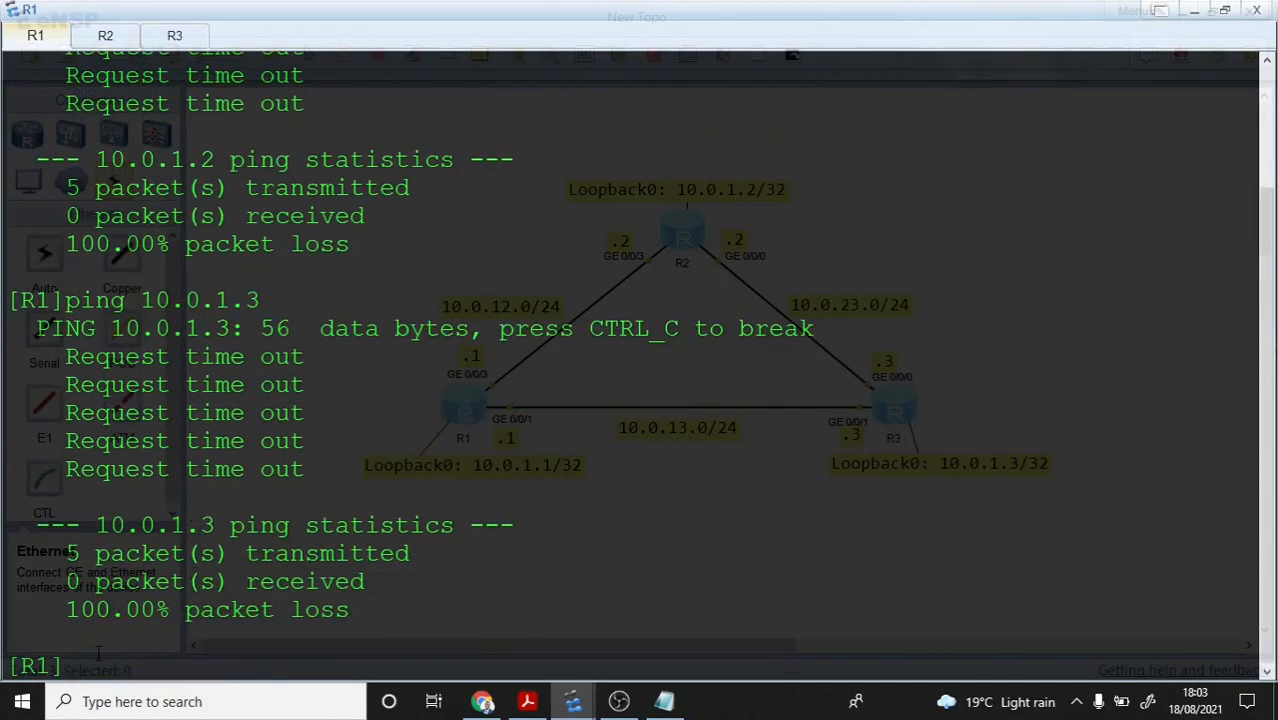
text(disp ip)
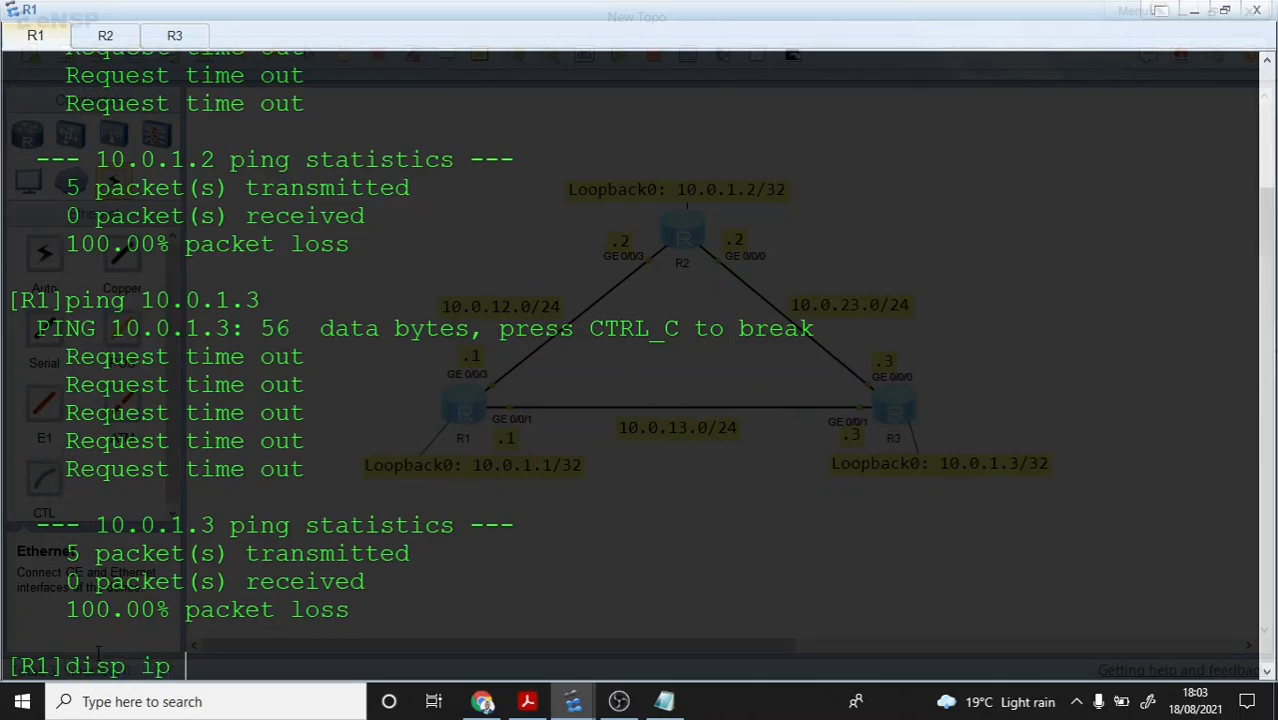
key(BackSpace)
text(p rout)
key(Tab)
key(Return)
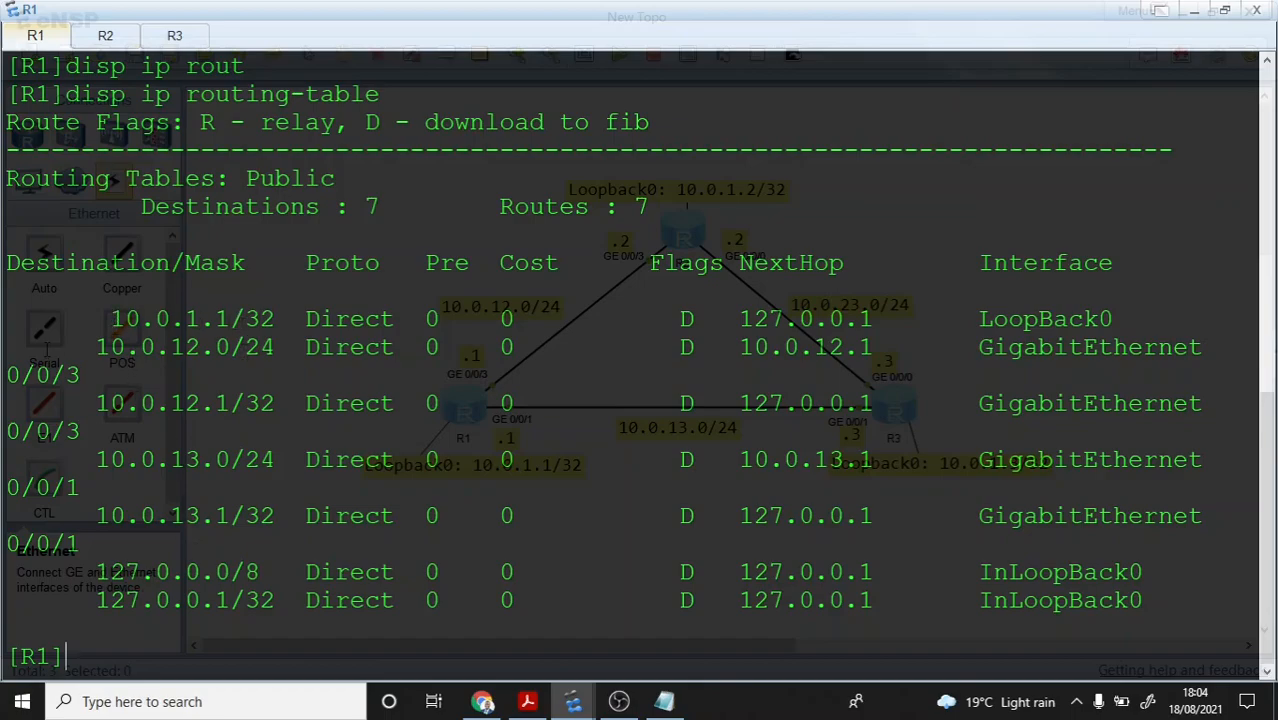
drag(100, 318, 262, 600)
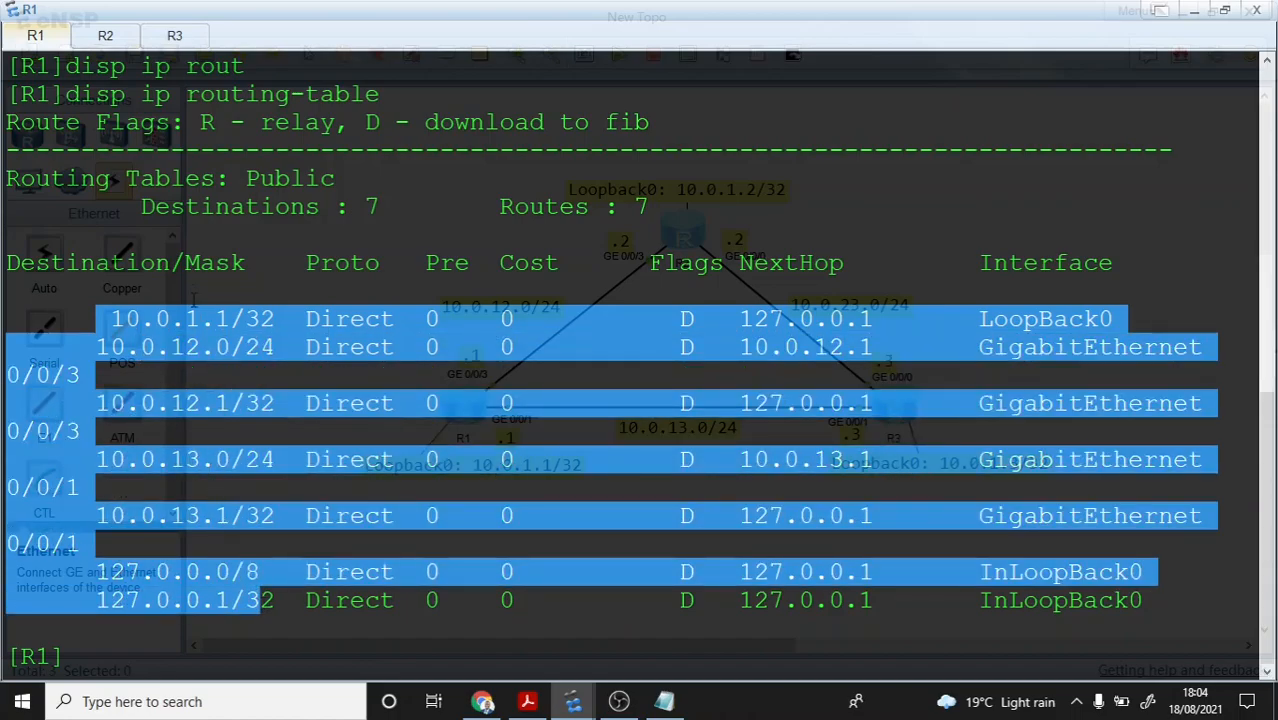
click(76, 658)
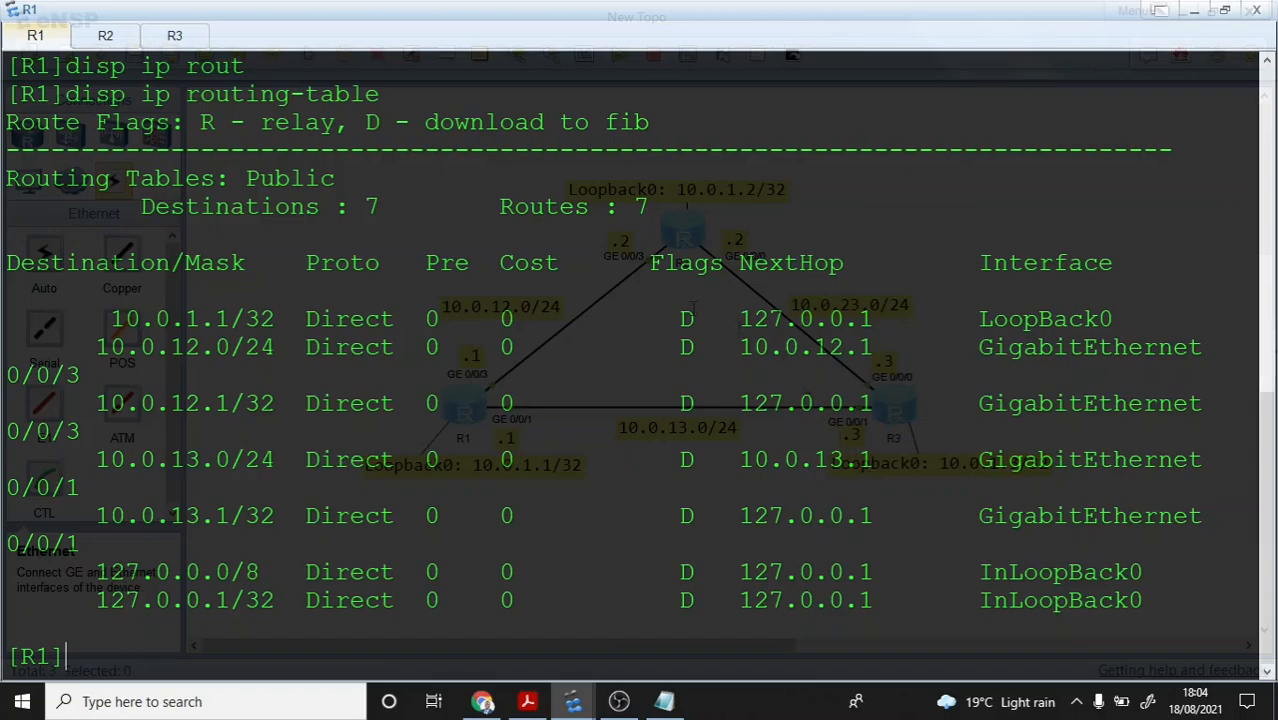
Step: Open the lab guide in Adobe Acrobat Reader at Step 5 and read the R1 static route instruction for R2's and R3's loopback0 interfaces
click(527, 701)
scroll(470, 230, down, 10)
scroll(470, 283, up, 3)
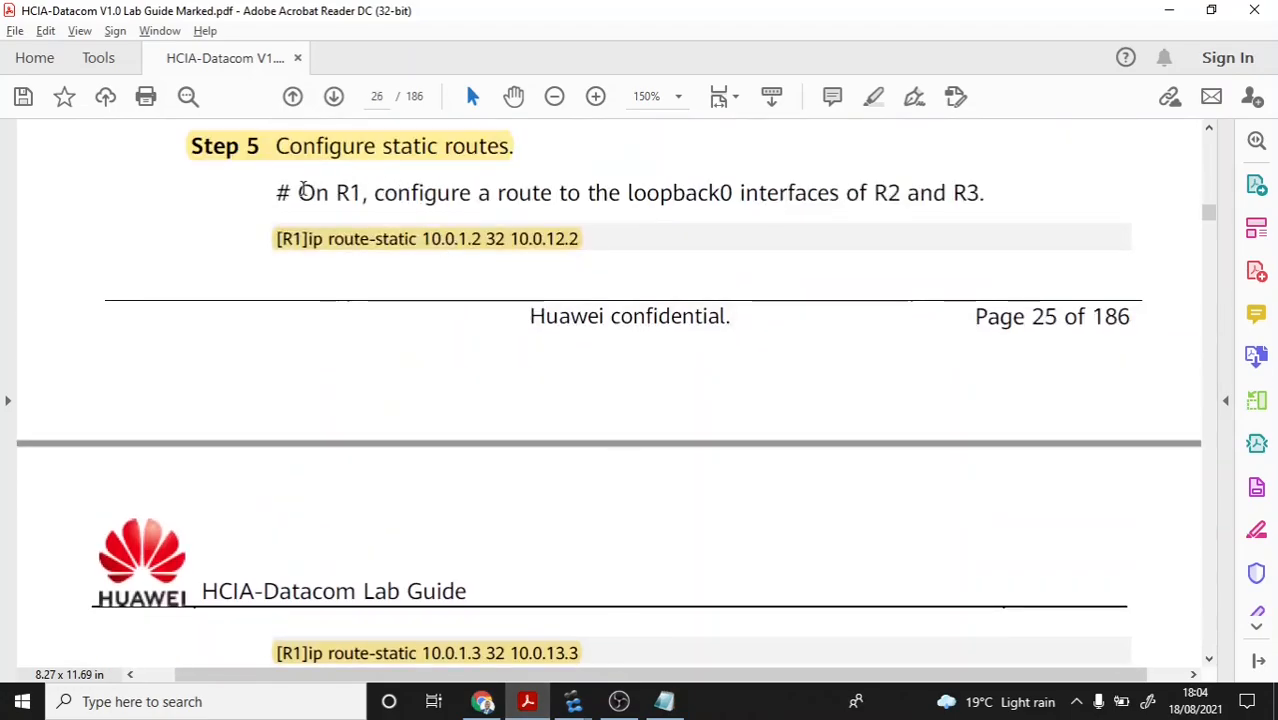
drag(277, 192, 1013, 203)
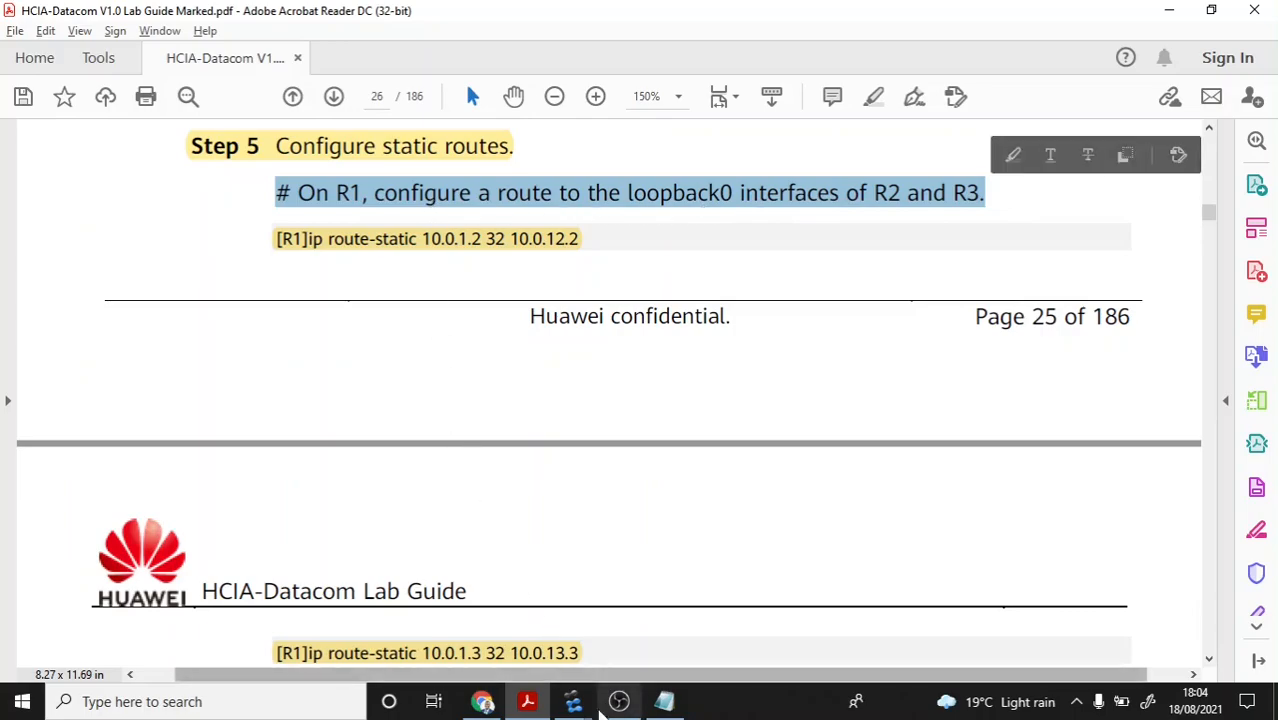
Step: Return to R1's console in eNSP with the topology behind it and clear its output
mouse_move(560, 706)
click(479, 616)
key(alt+Tab)
key(Tab)
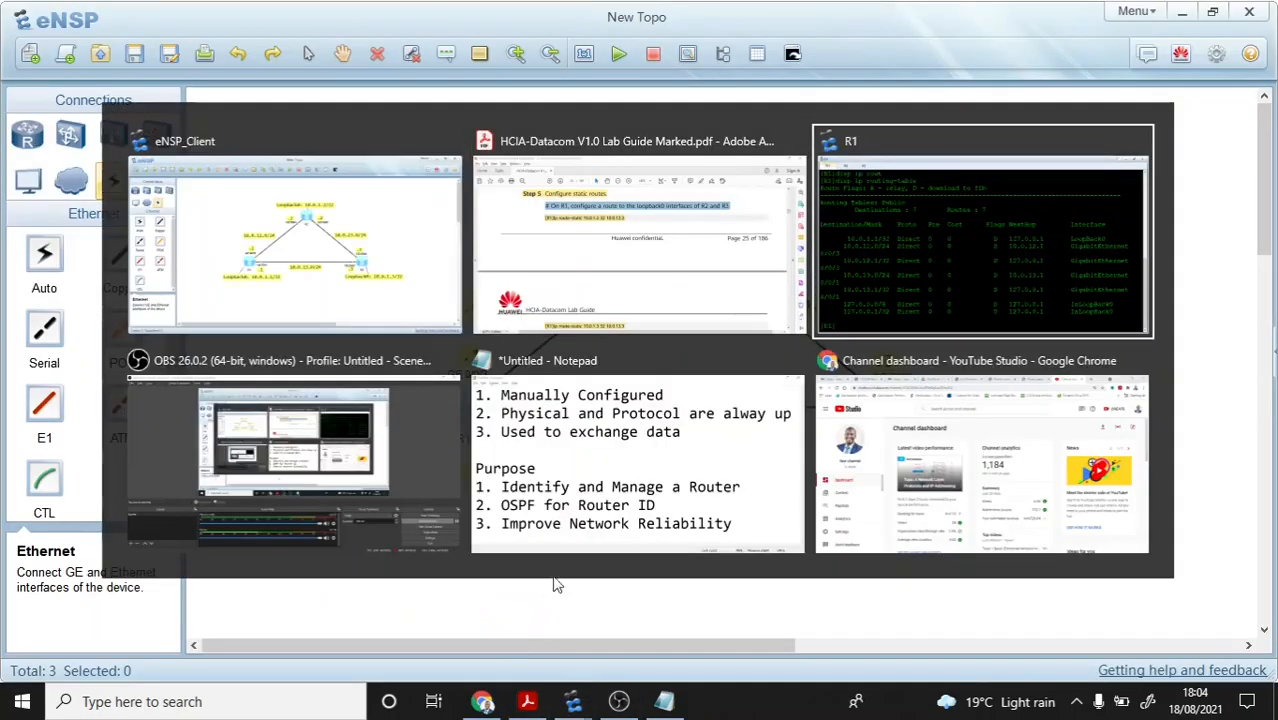
scroll(236, 462, up, 1)
right_click(201, 378)
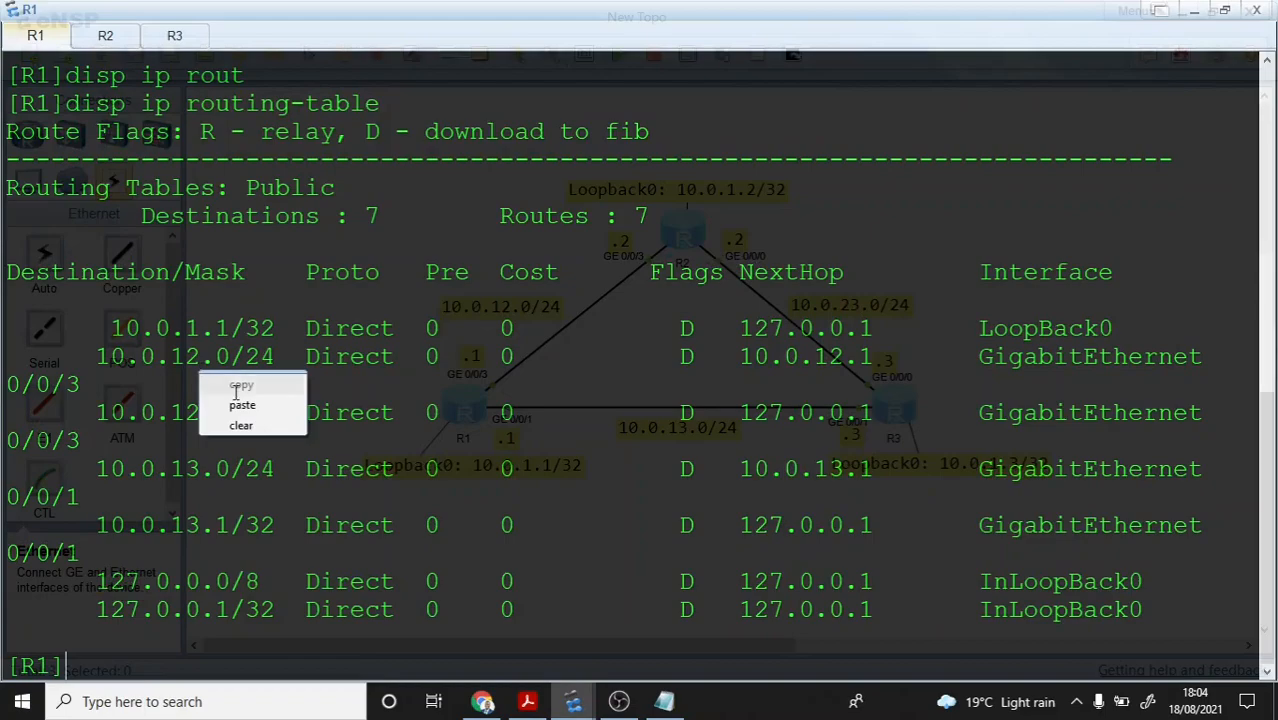
click(240, 425)
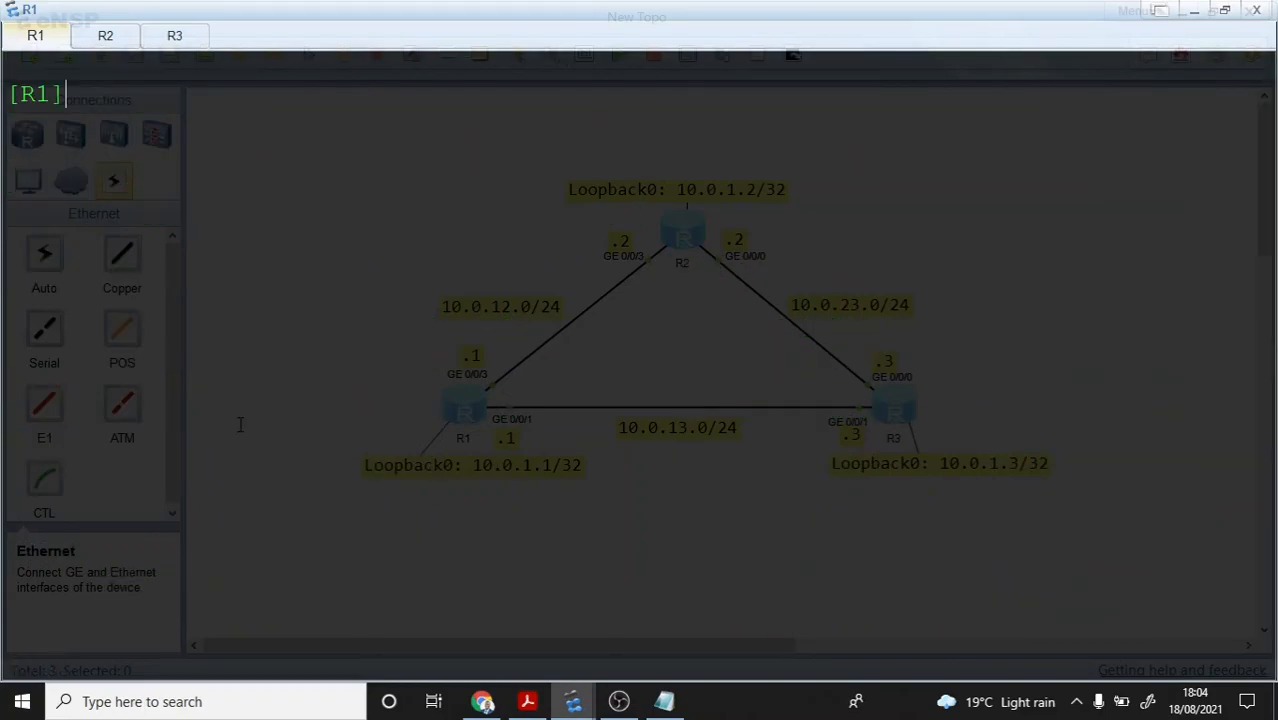
Step: Configure a static route on R1 to 10.0.1.2 with mask 32 and next hop 10.0.12.2, checking it against the topology
text(ip route)
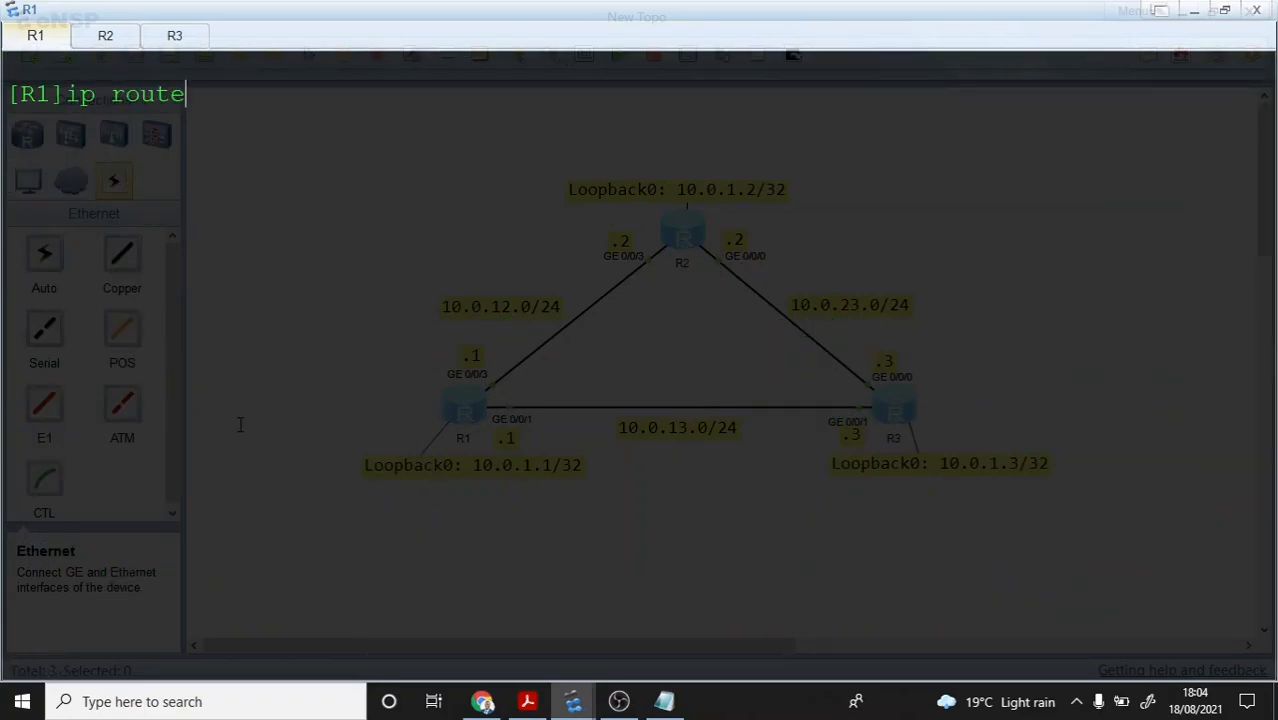
text(-static 10.0.1.2 32)
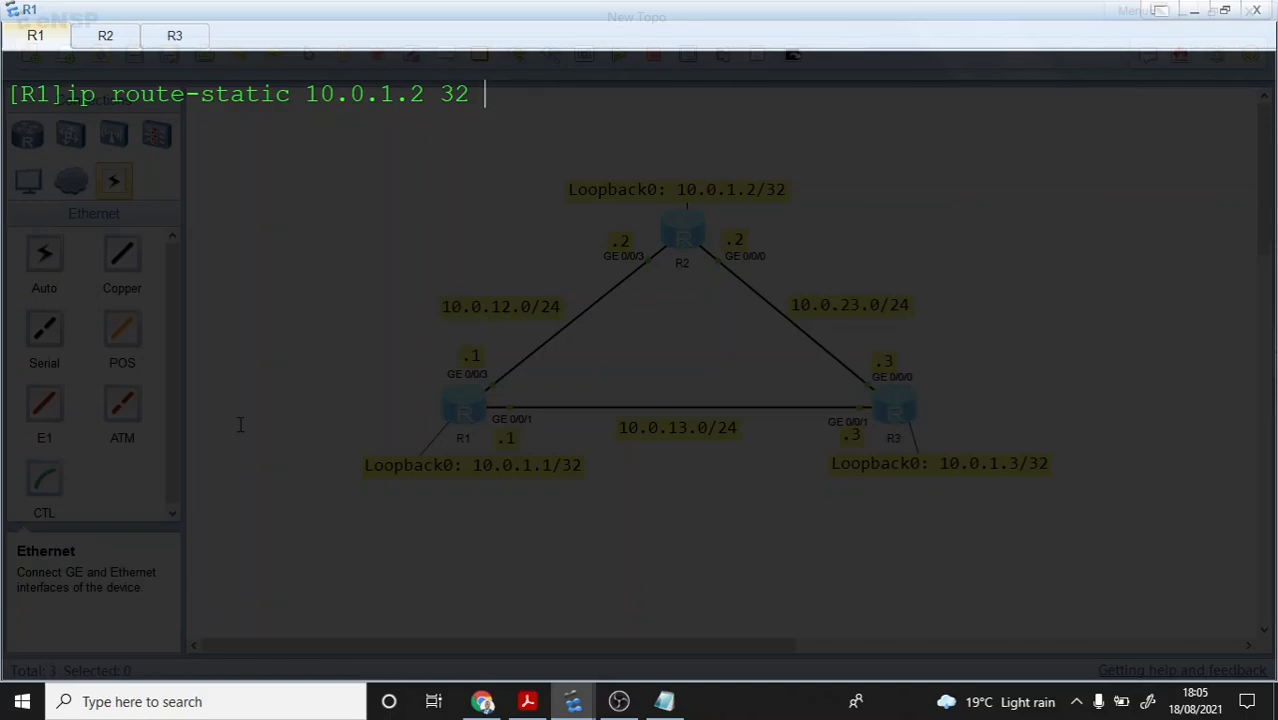
text( 10.0.12.2)
key(alt+Tab)
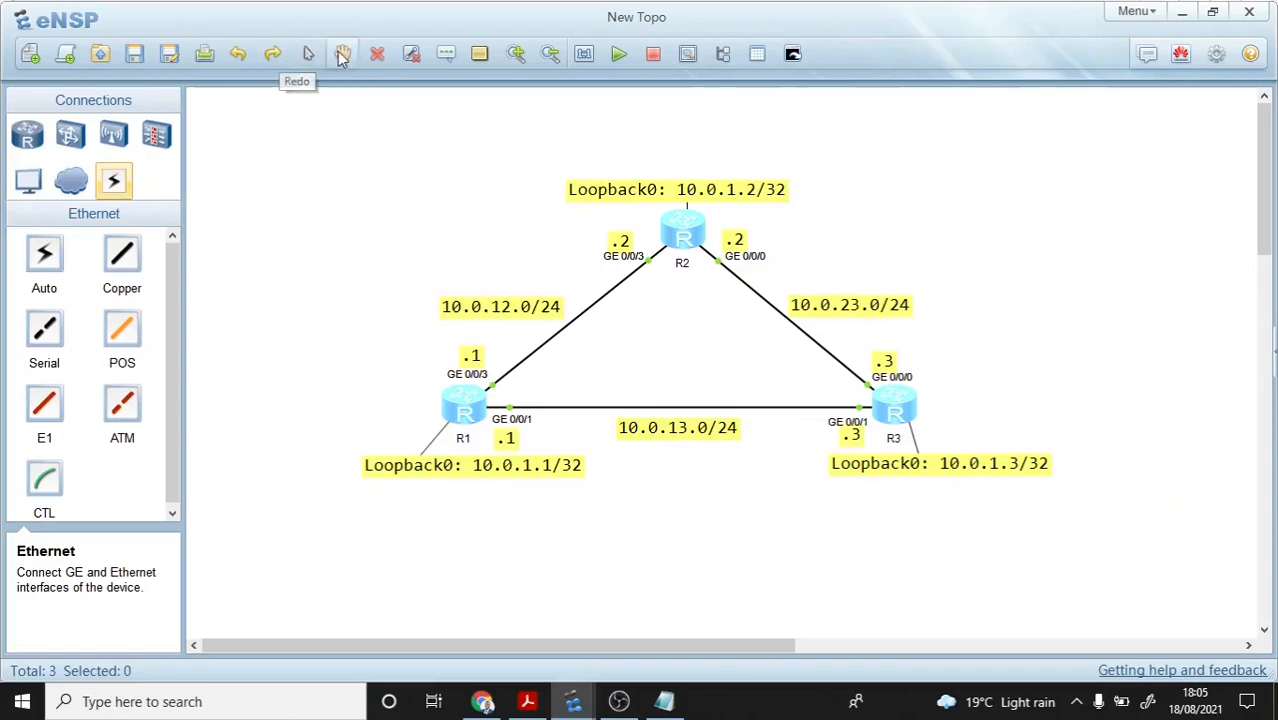
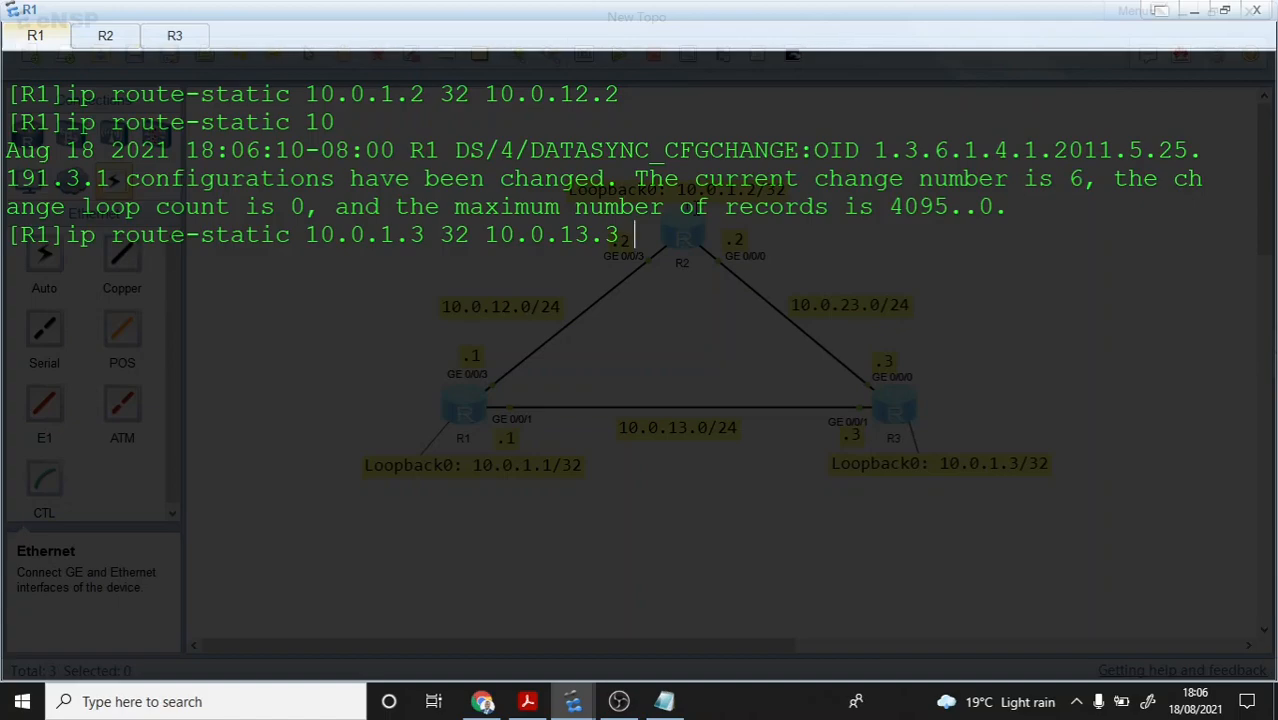
Step: Add a static route on R1 to 10.0.1.3 with mask 32 and next hop 10.0.13.3
key(Return)
key(Return)
key(Return)
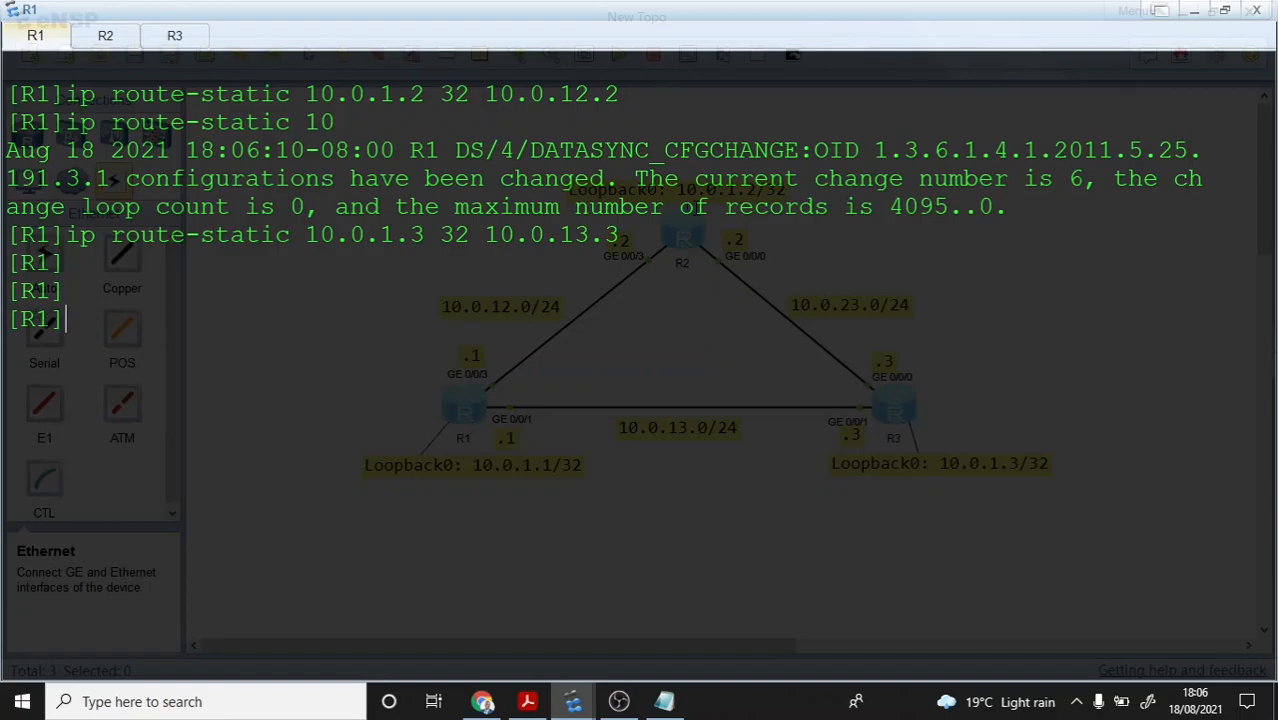
text(dos)
key(BackSpace)
key(BackSpace)
text(ispip)
key(Tab)
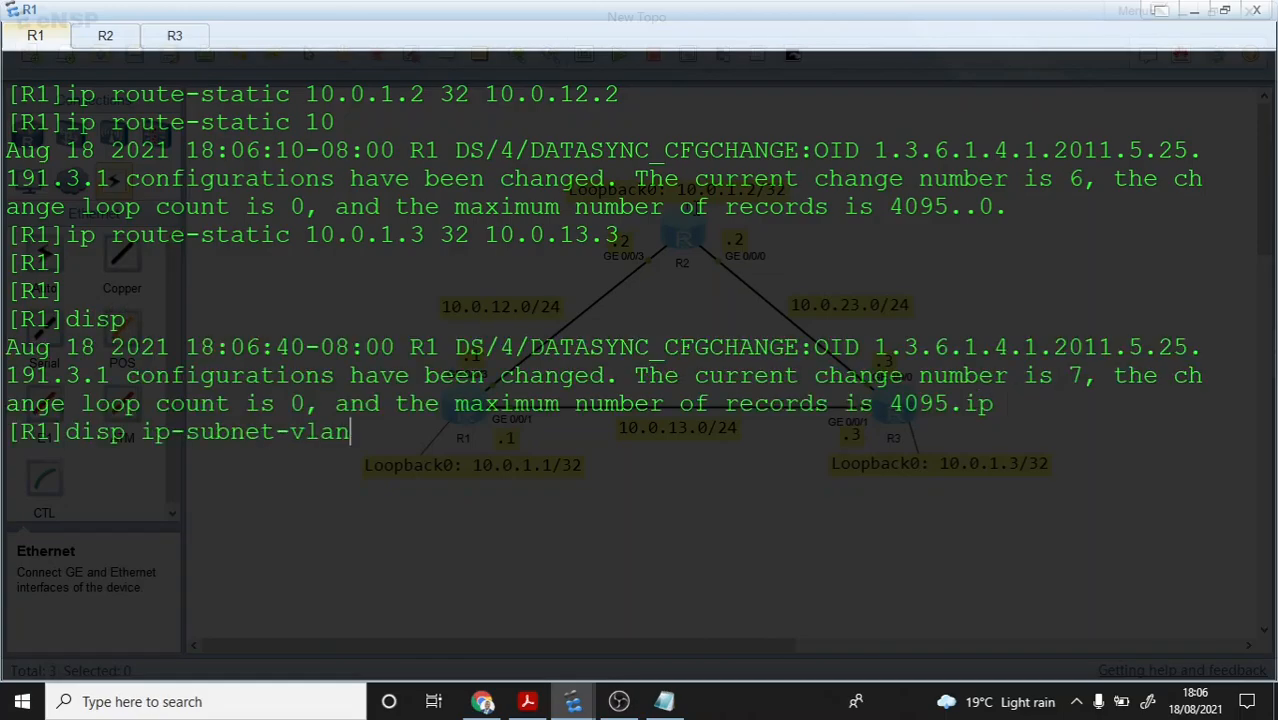
key(BackSpace)
key(BackSpace)
key(BackSpace)
key(BackSpace)
key(BackSpace)
key(BackSpace)
key(BackSpace)
key(BackSpace)
key(BackSpace)
key(BackSpace)
key(BackSpace)
key(BackSpace)
key(BackSpace)
key(BackSpace)
key(BackSpace)
key(BackSpace)
key(BackSpace)
key(BackSpace)
key(BackSpace)
Step: Turn off terminal monitoring on R1 with "u t m" and display the routing table with "disp ip routing-table"
text(u t m)
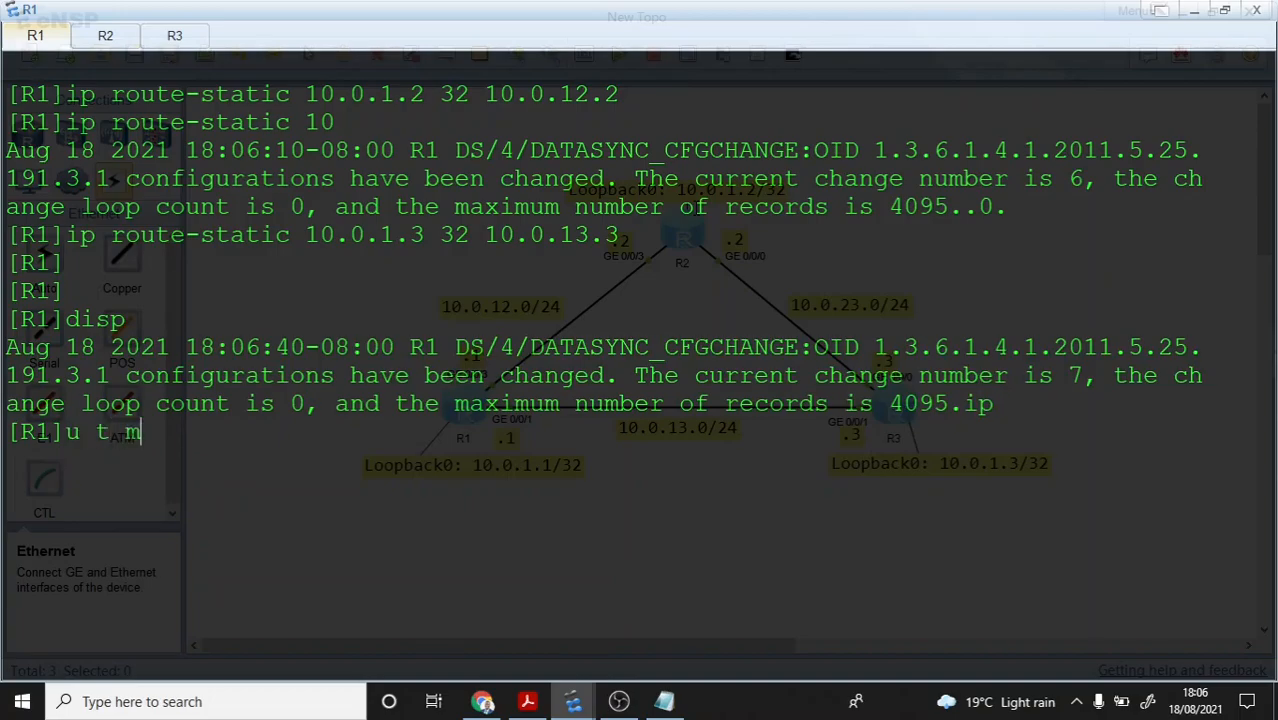
key(Return)
text(disp up)
key(BackSpace)
key(BackSpace)
text(ip )
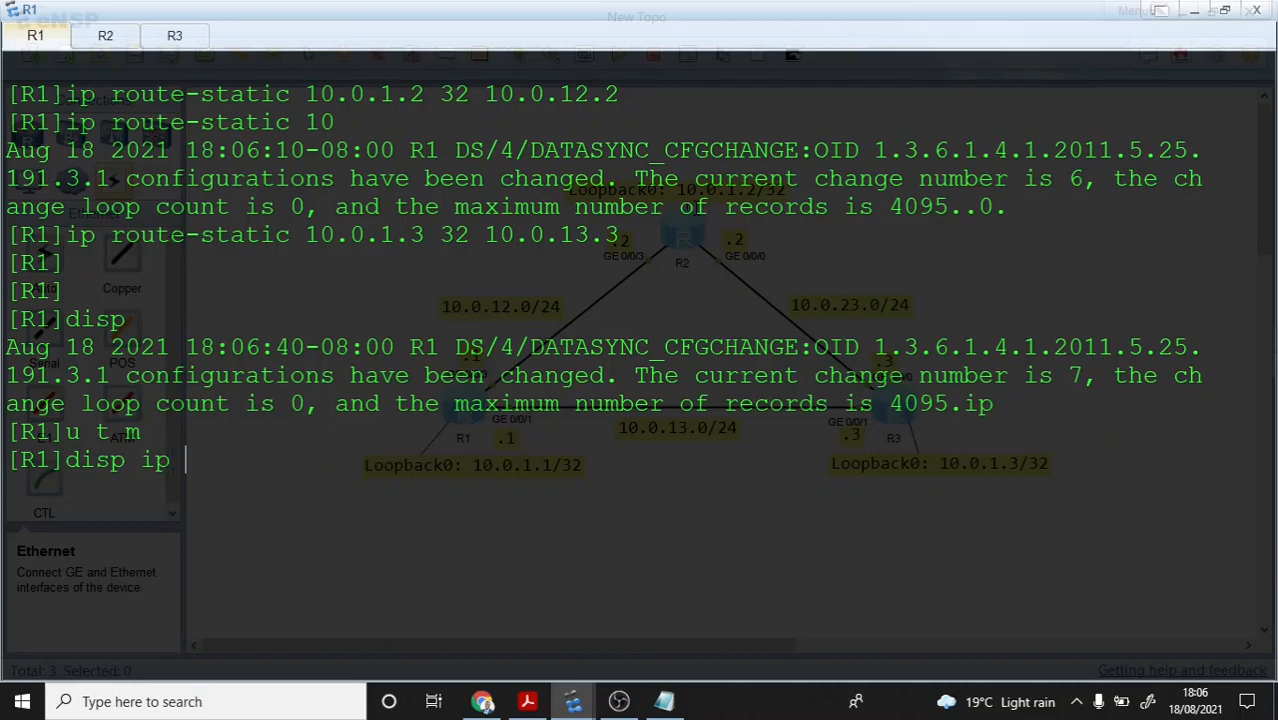
text(int)
key(BackSpace)
key(BackSpace)
key(BackSpace)
text(rou)
key(Tab)
key(Return)
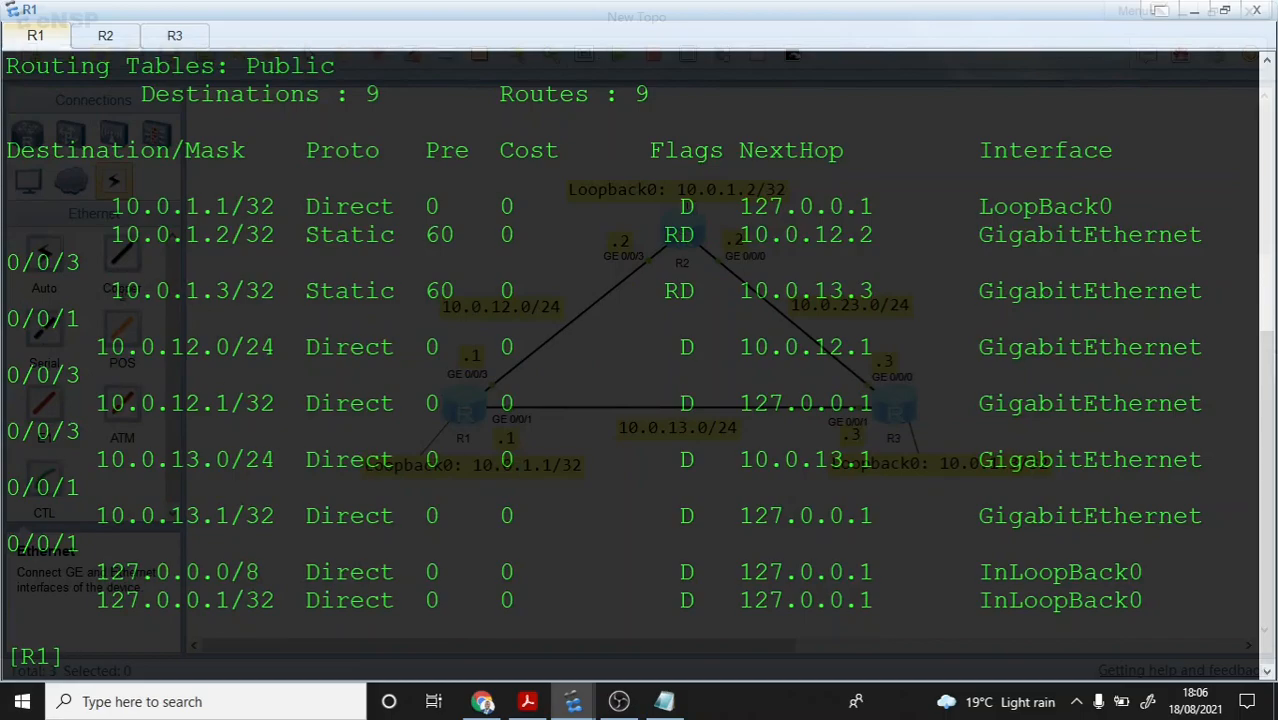
Step: Examine the static routes to 10.0.1.2/32 and 10.0.1.3/32 in R1's routing table, including their protocol type
drag(110, 290, 1222, 288)
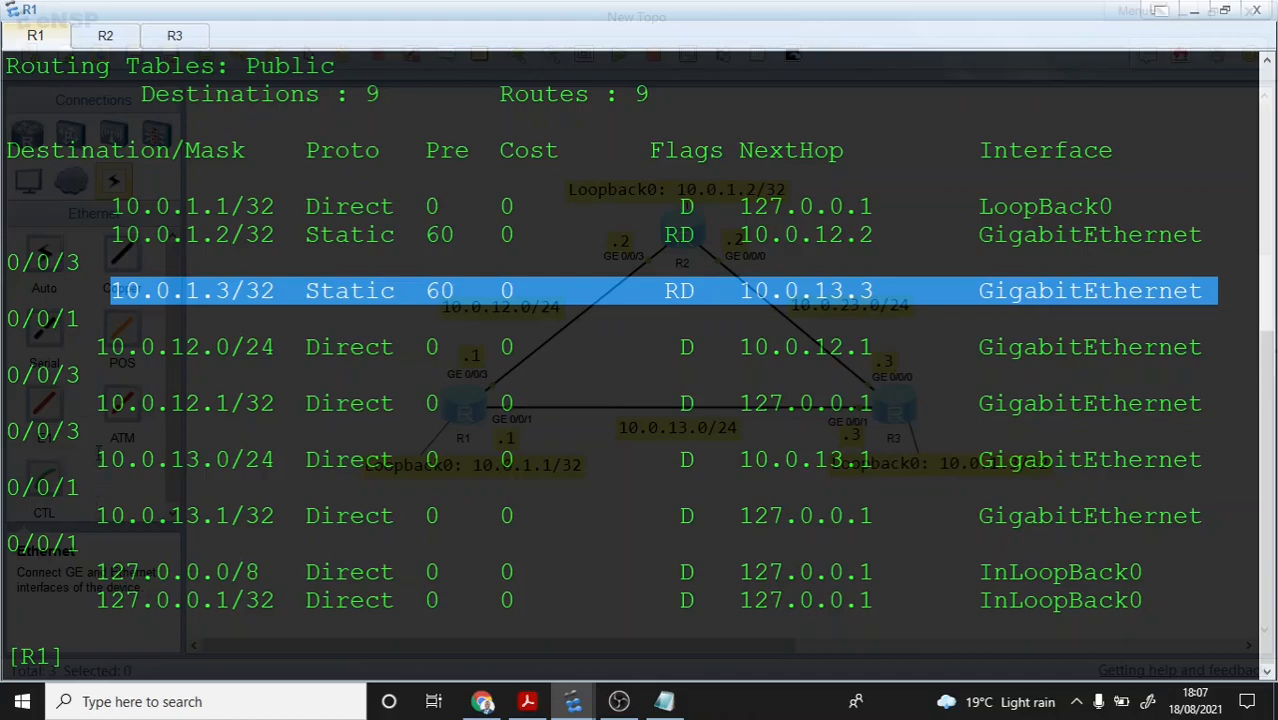
drag(110, 234, 1190, 234)
click(329, 254)
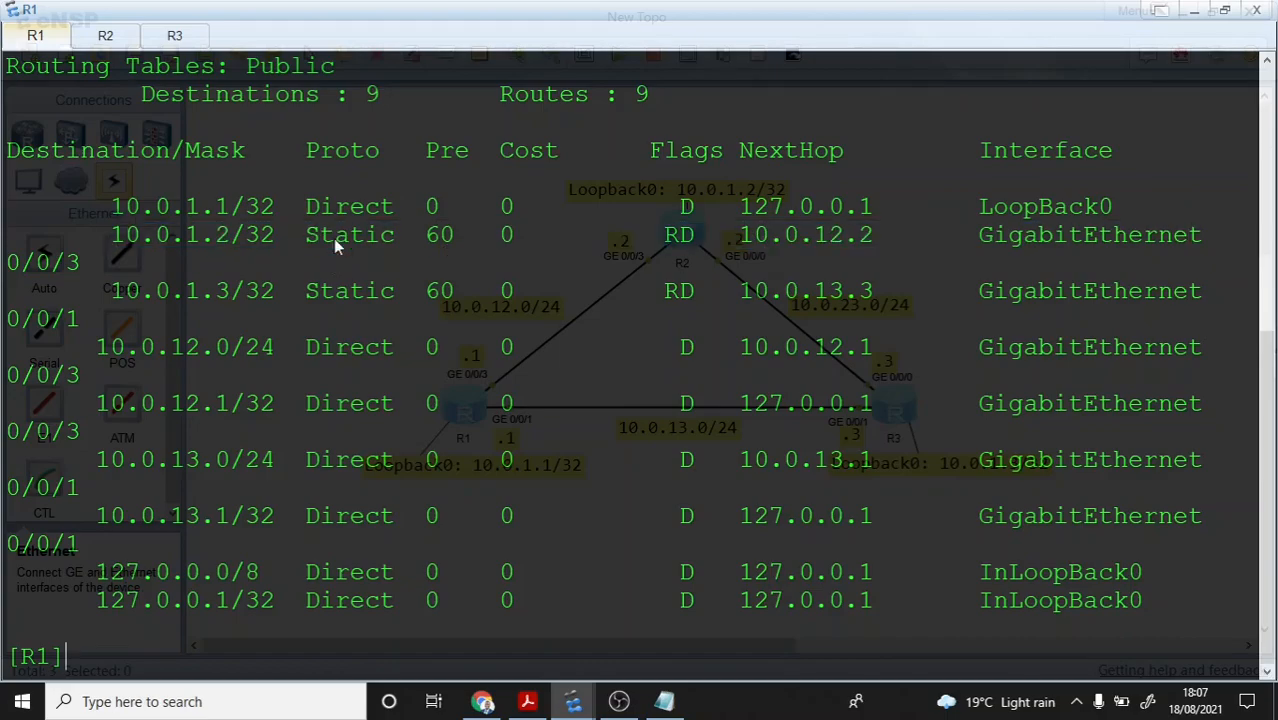
drag(306, 234, 398, 234)
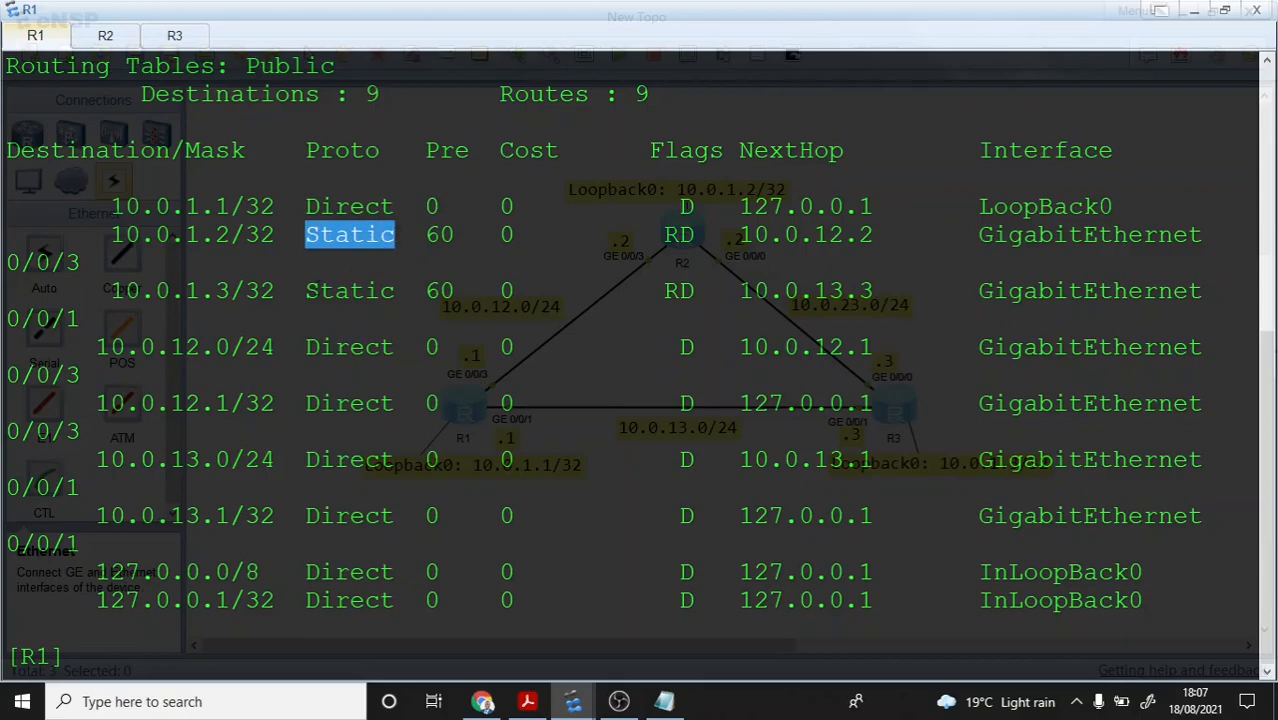
drag(296, 290, 398, 291)
click(398, 291)
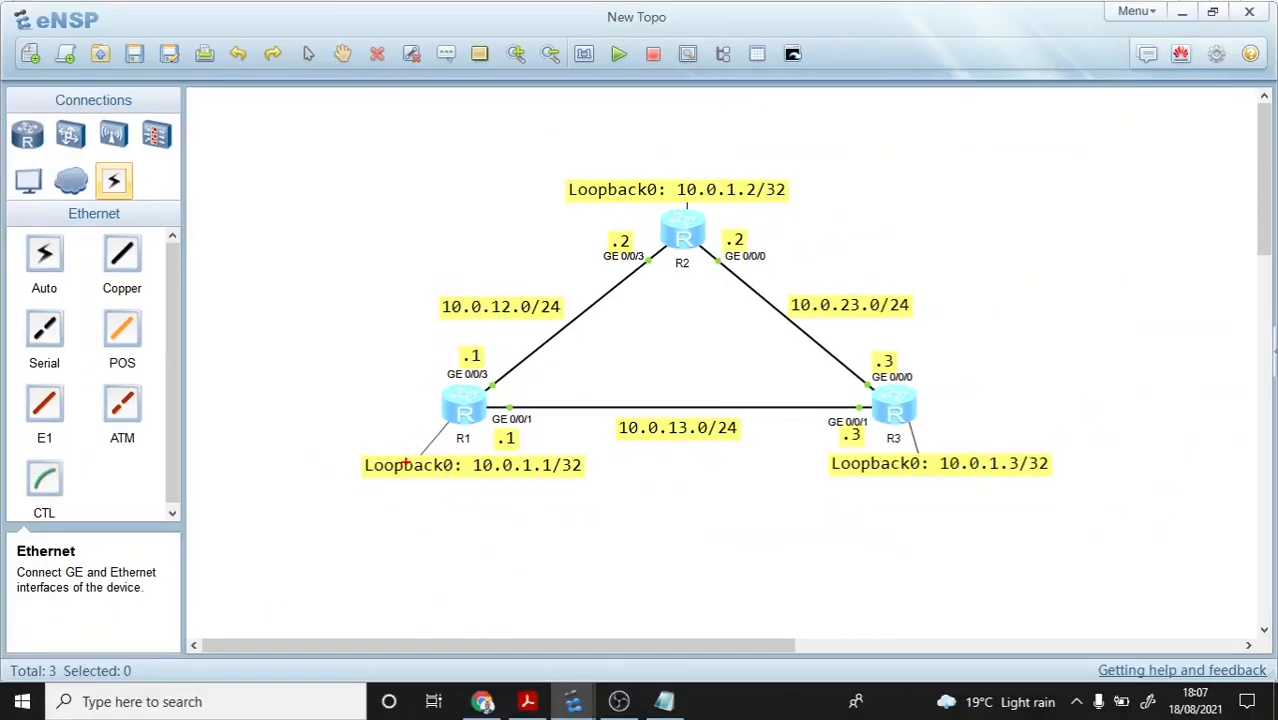
Step: Trace the forward and return paths between R1's Loopback0 and the Loopback0 addresses of R2 and R3 on the topology
drag(379, 461, 434, 399)
mouse_move(641, 193)
mouse_down()
mouse_move(466, 318)
mouse_move(386, 458)
mouse_up()
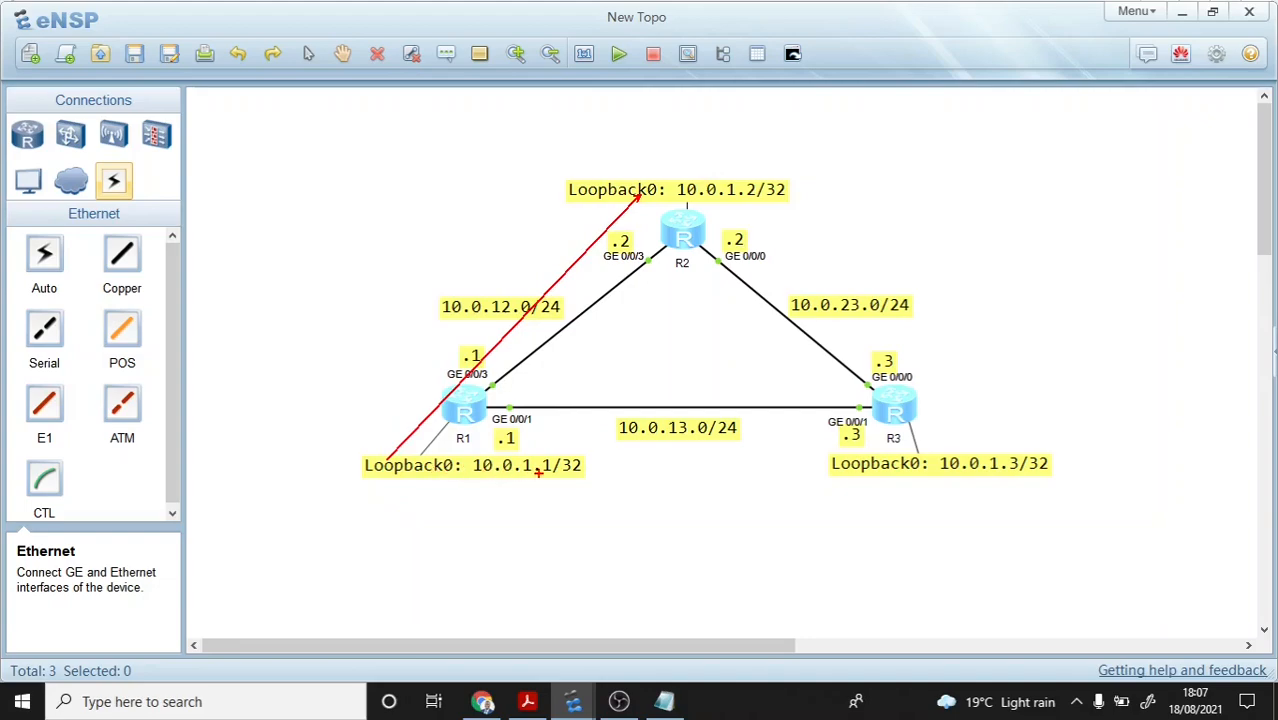
drag(580, 468, 751, 464)
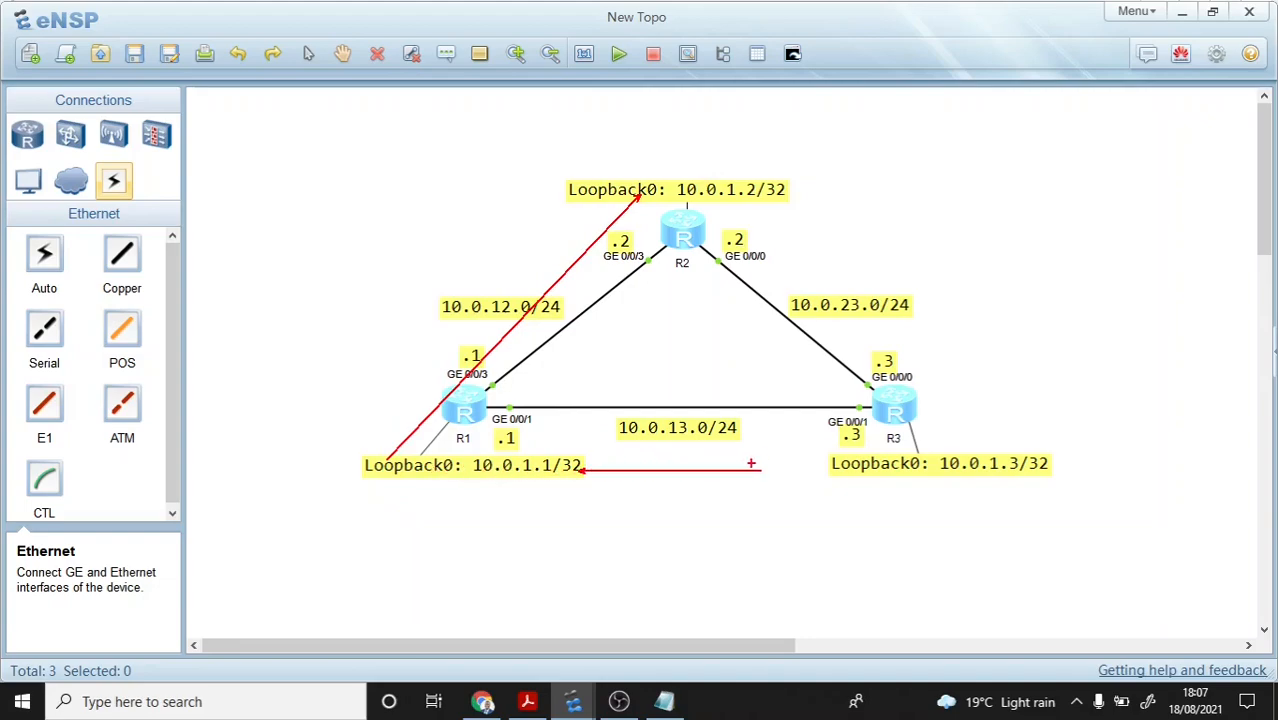
key(ctrl+z)
drag(842, 464, 582, 469)
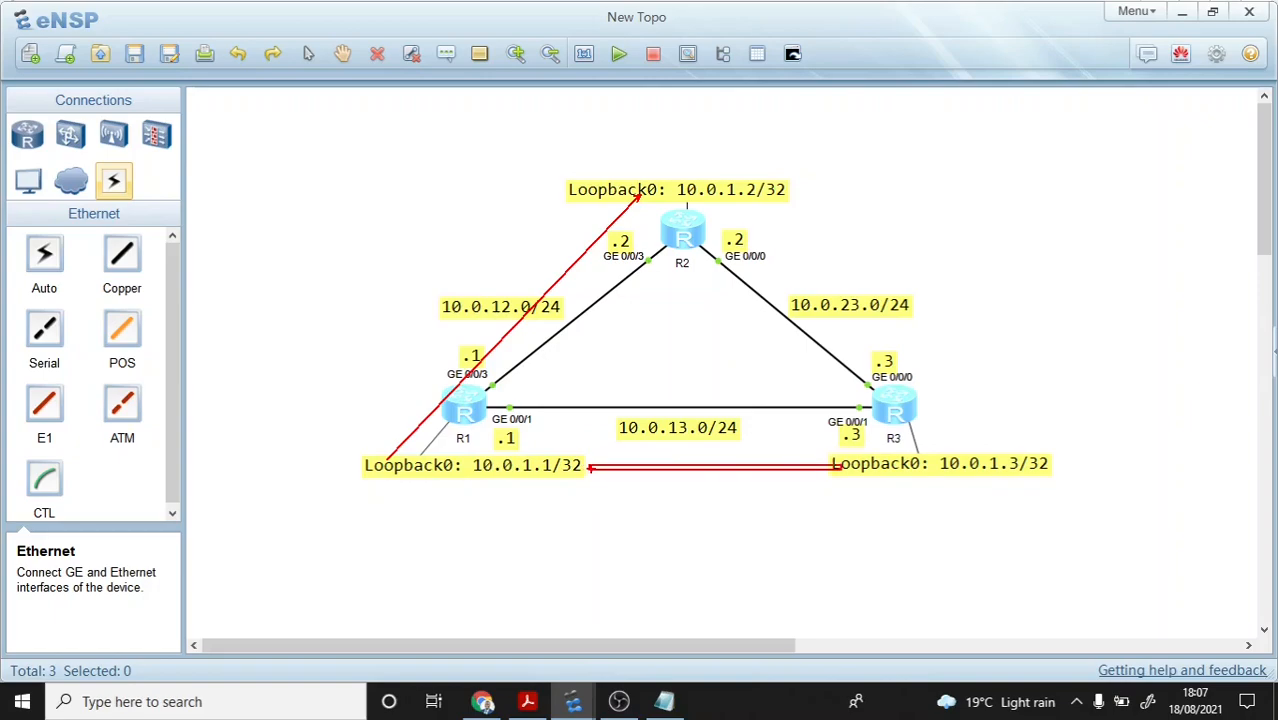
key(ctrl+z)
drag(830, 466, 585, 466)
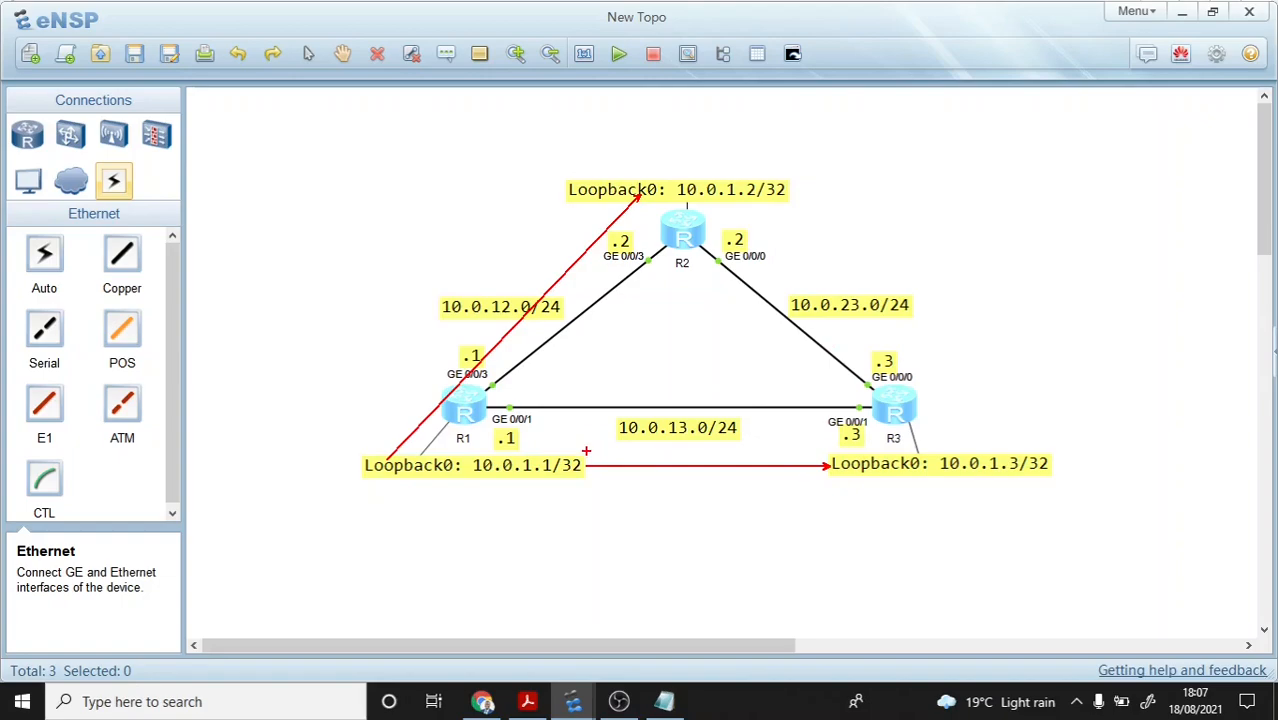
drag(586, 452, 834, 452)
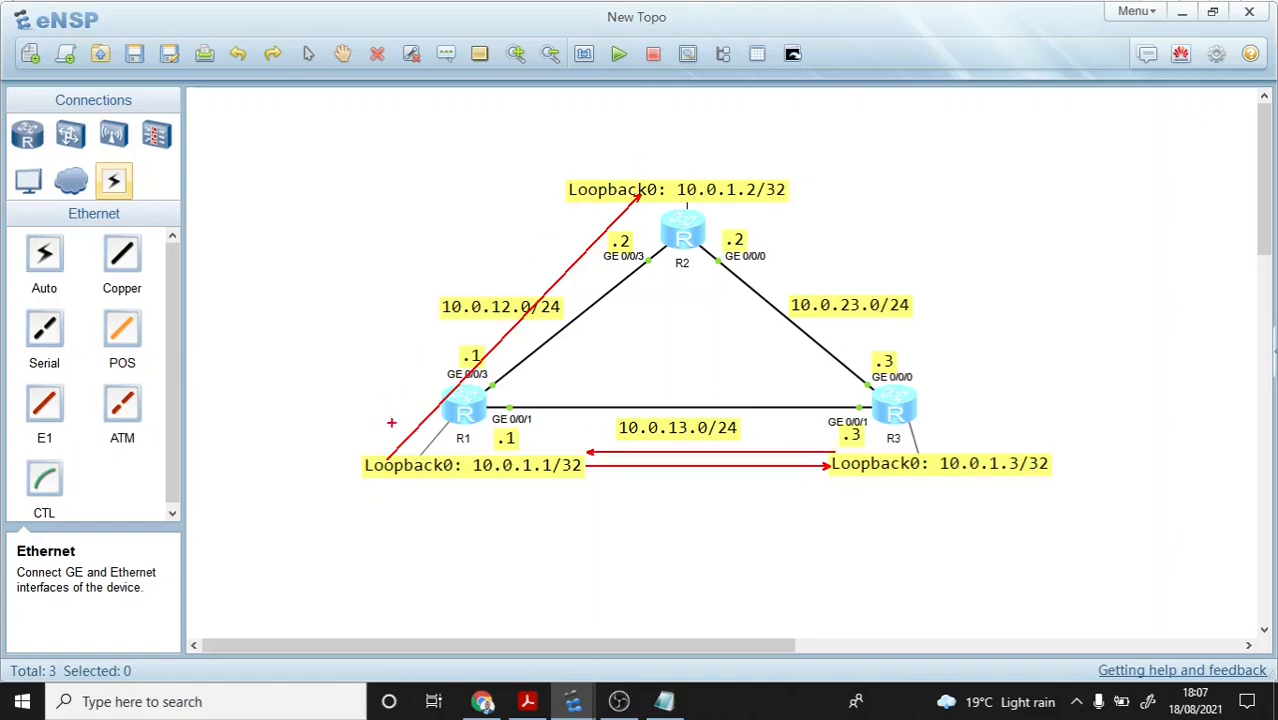
drag(358, 457, 600, 194)
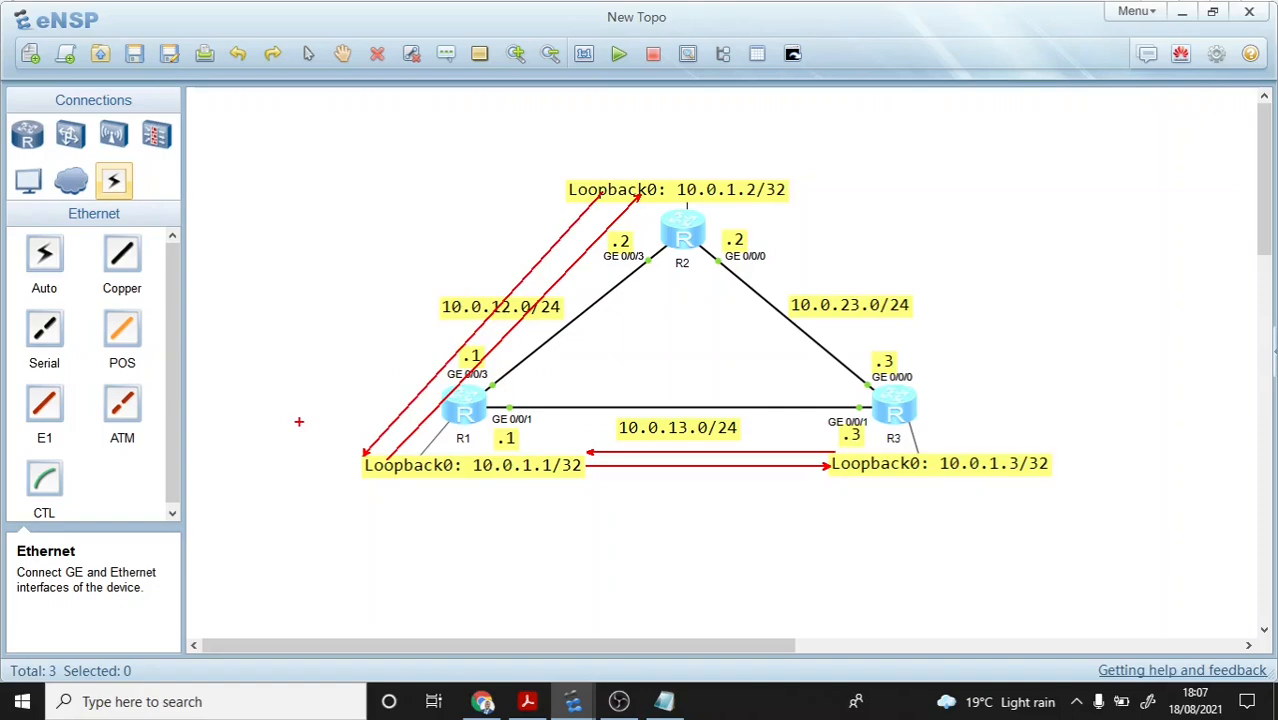
key(Escape)
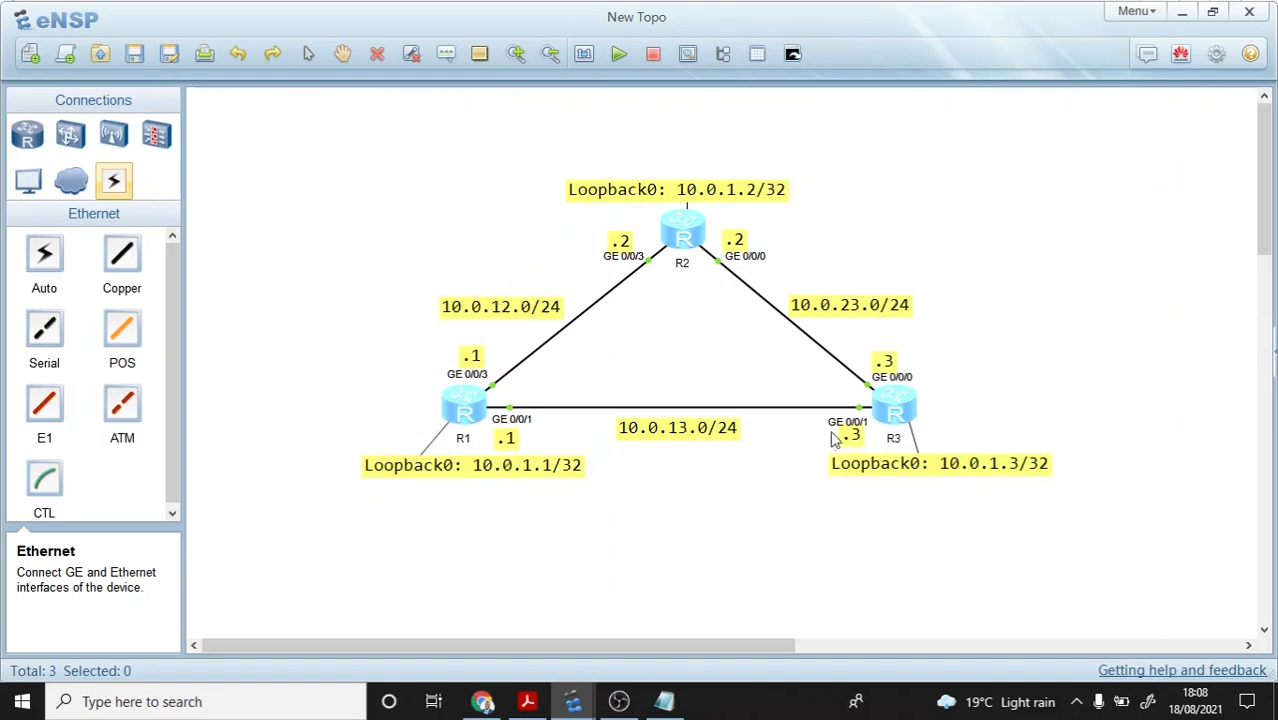
Step: Start a data capture on R2's GE 0/0/3 interface and place the R1 console beside the Wireshark window
right_click(647, 264)
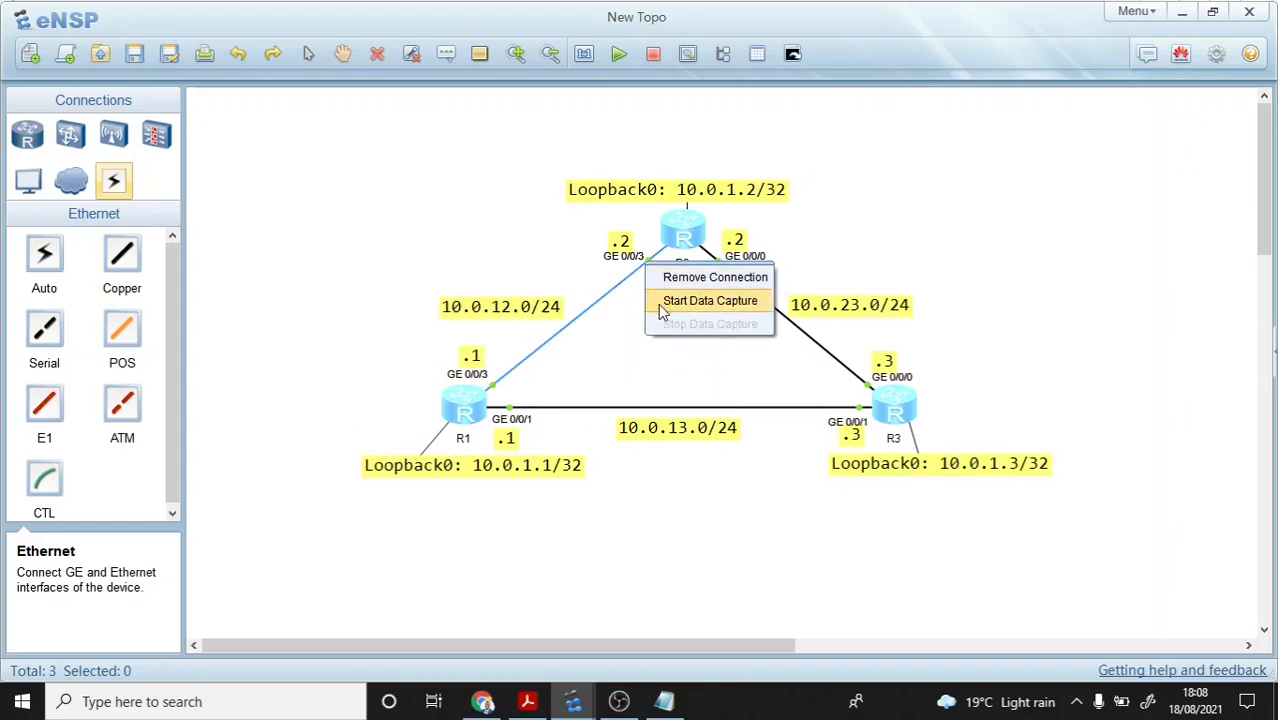
click(658, 304)
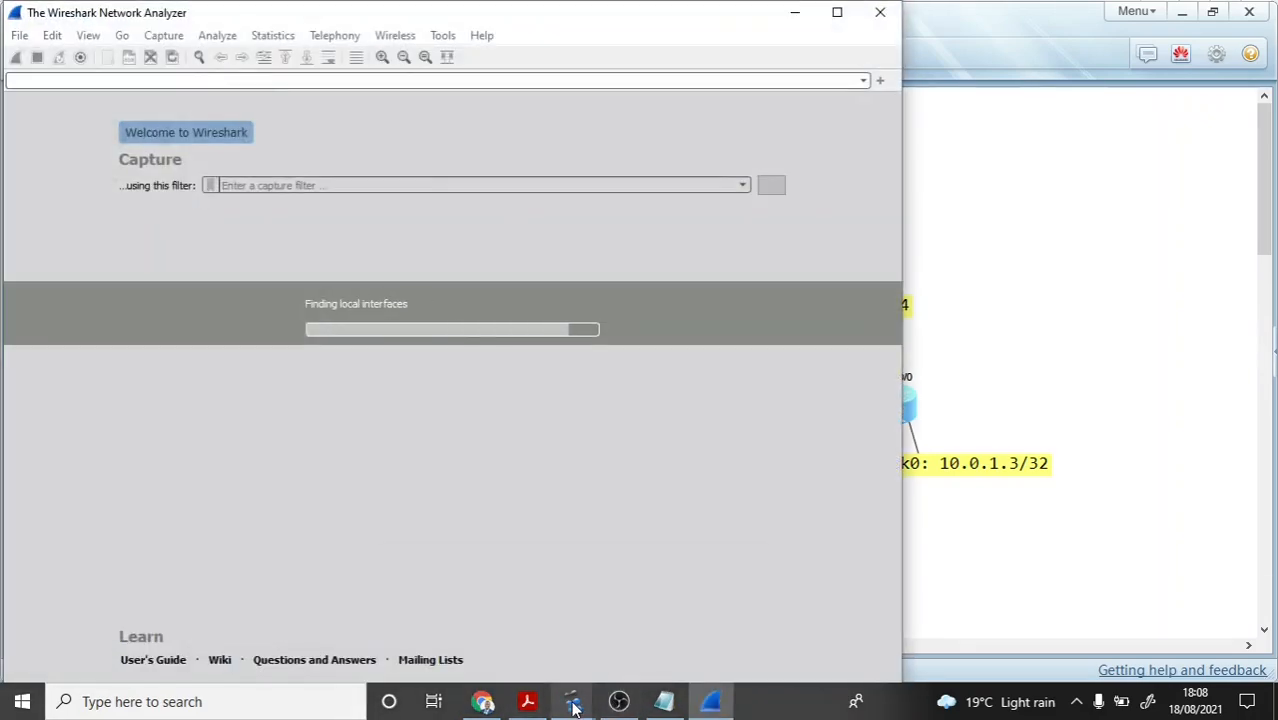
mouse_move(575, 683)
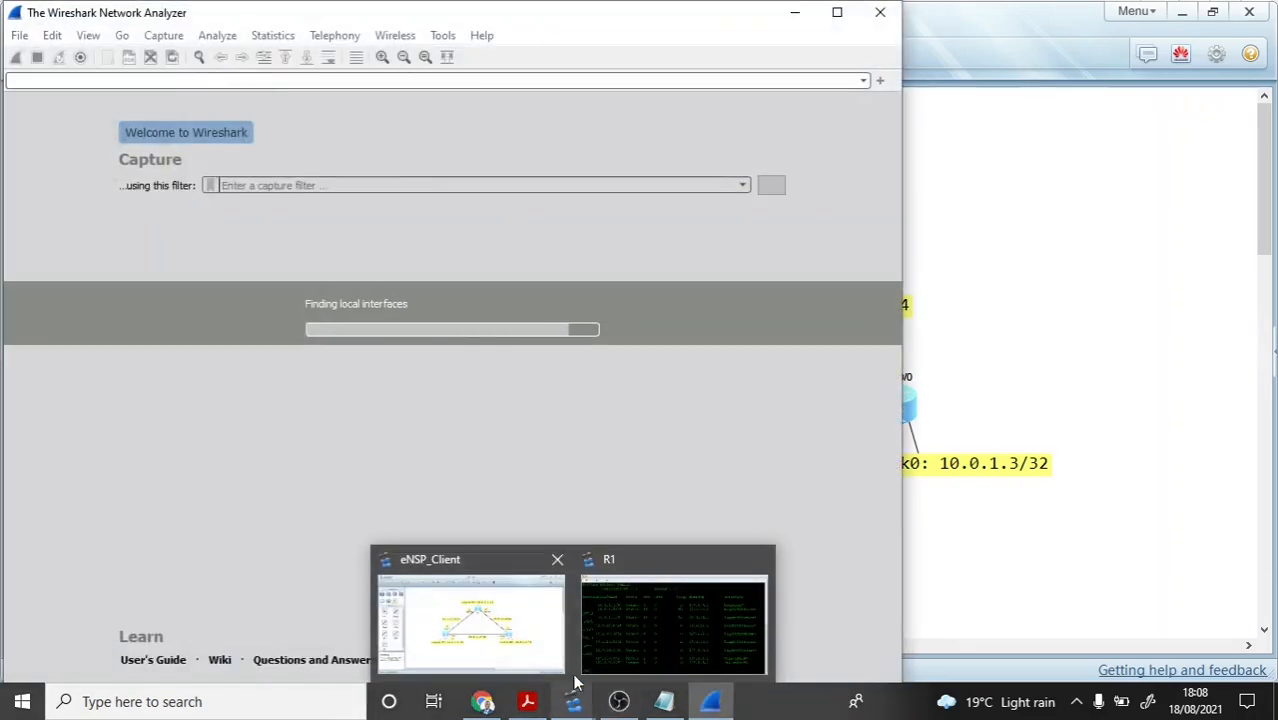
click(662, 612)
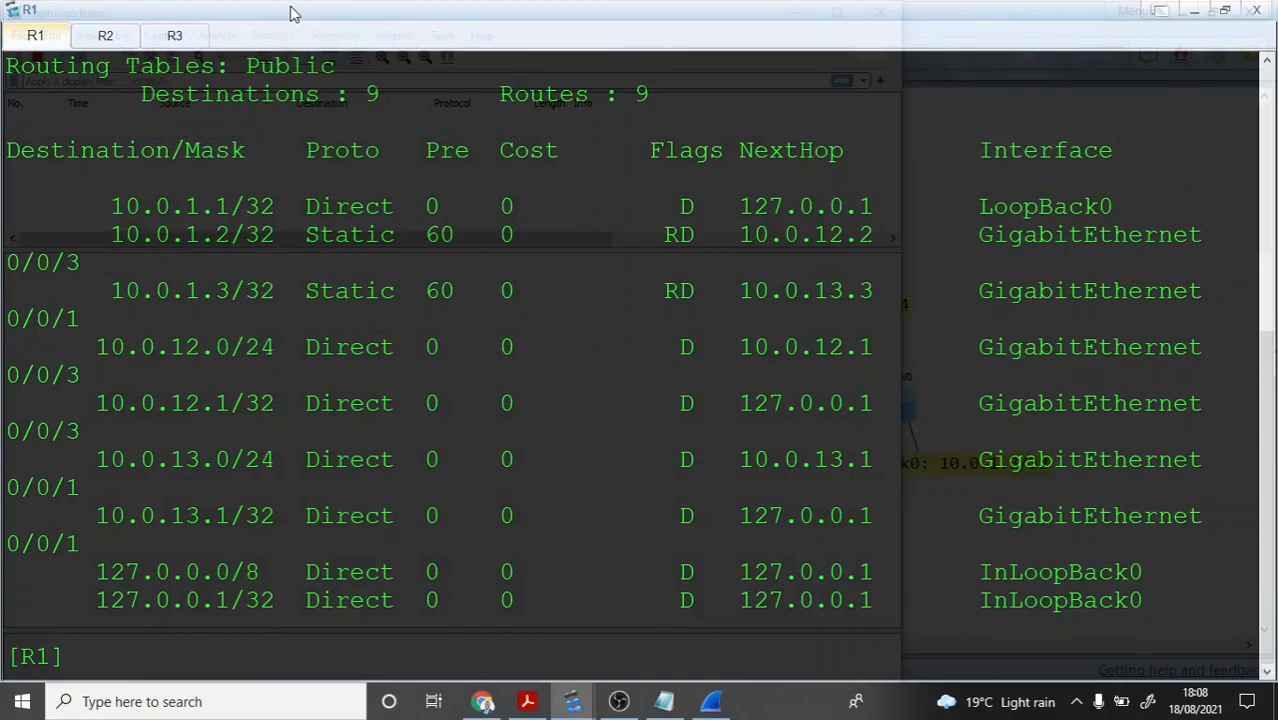
drag(290, 12, 927, 41)
scroll(806, 368, down, 2)
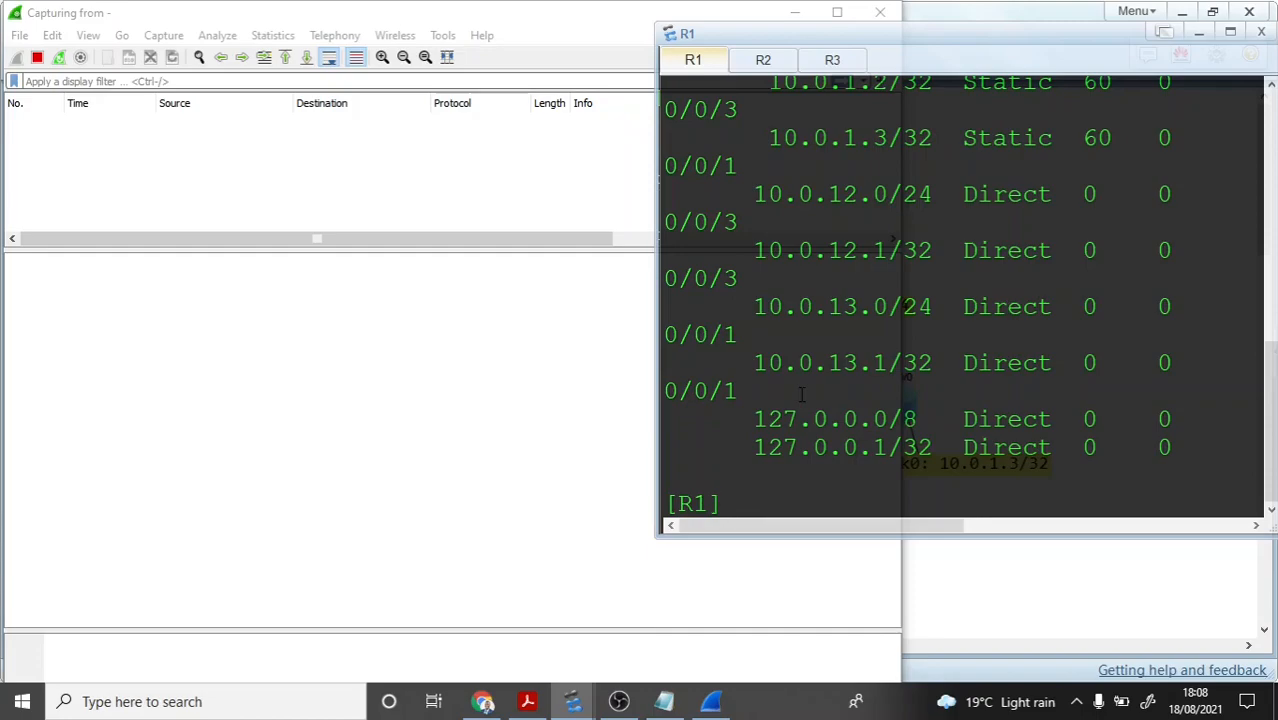
Step: Ping 10.0.1.2 from R1 and review the ICMP packets captured in Wireshark
text(ping 10.0.1.)
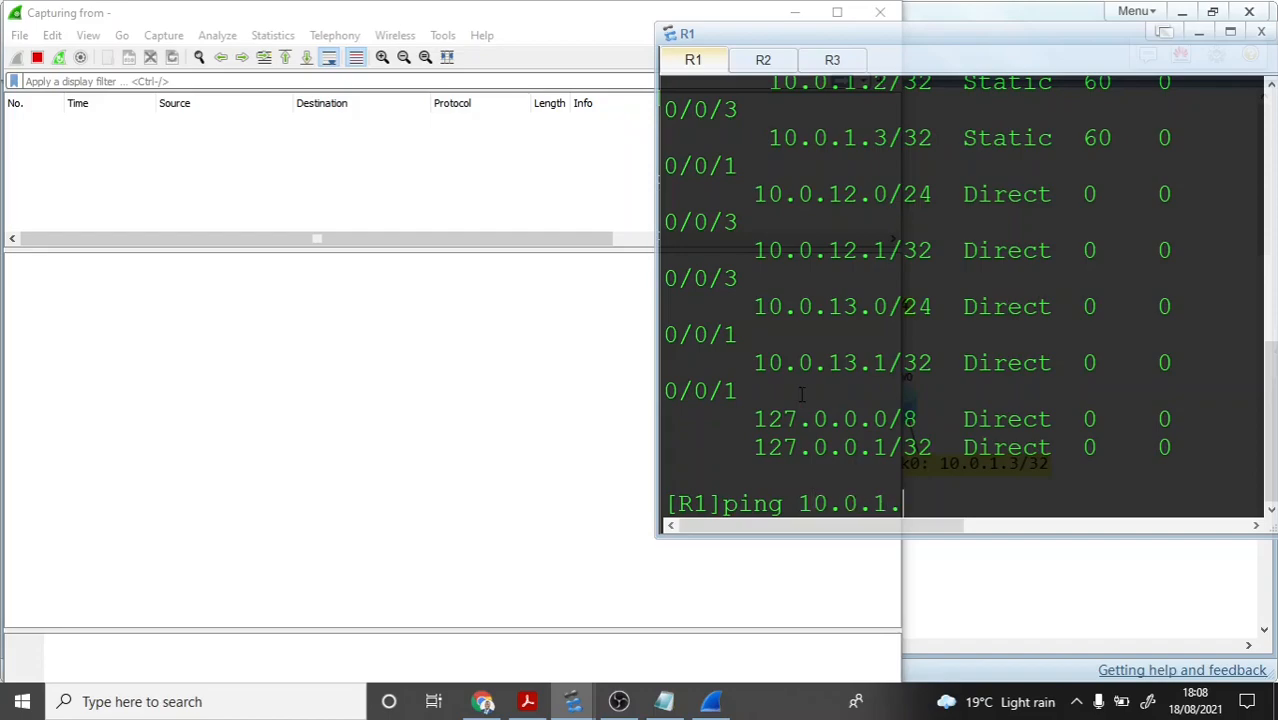
text(2)
key(Return)
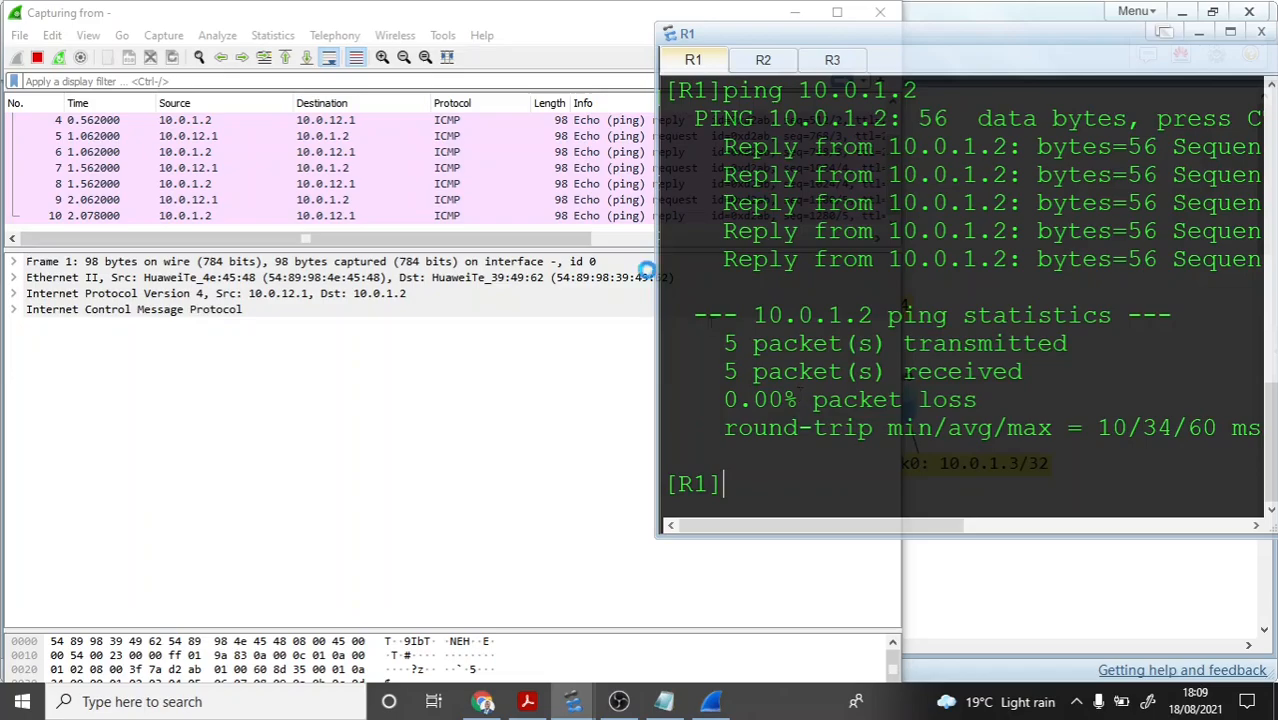
scroll(252, 166, up, 1)
scroll(194, 148, down, 1)
scroll(194, 152, up, 1)
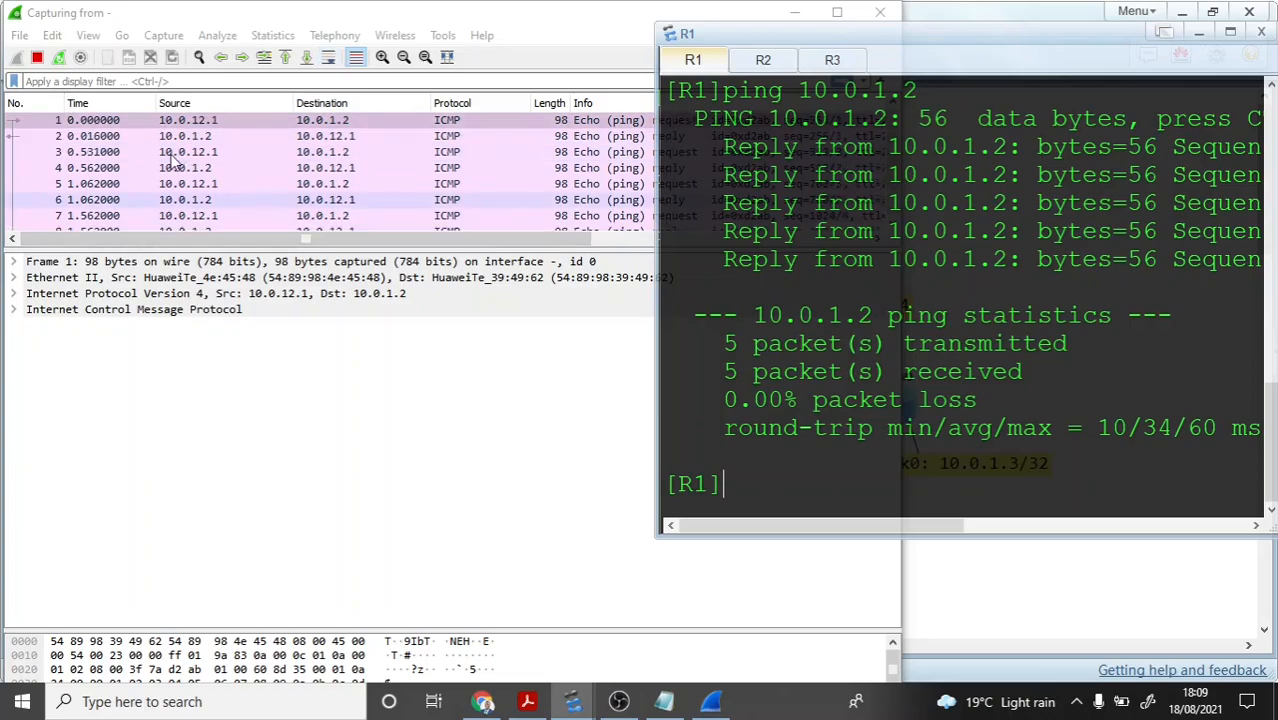
Step: Examine the echo replies from 10.0.1.2 in the enlarged R1 console and the address being pinged
drag(722, 146, 977, 262)
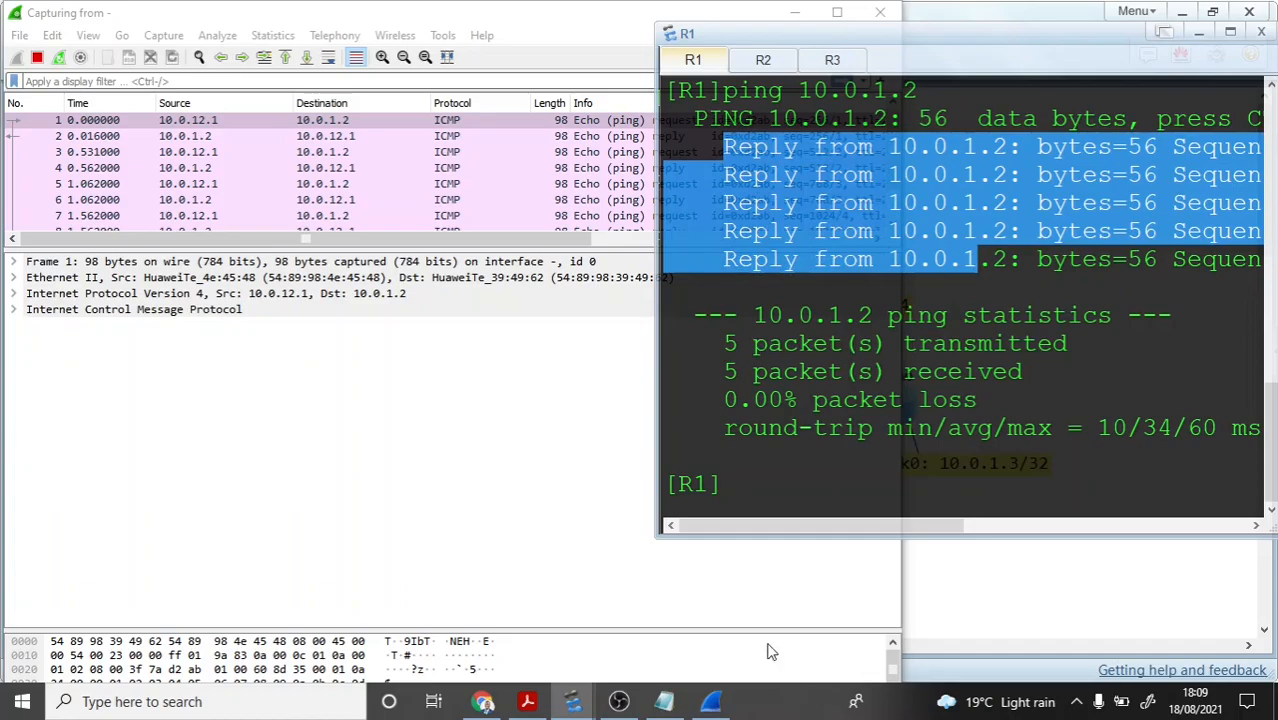
click(768, 478)
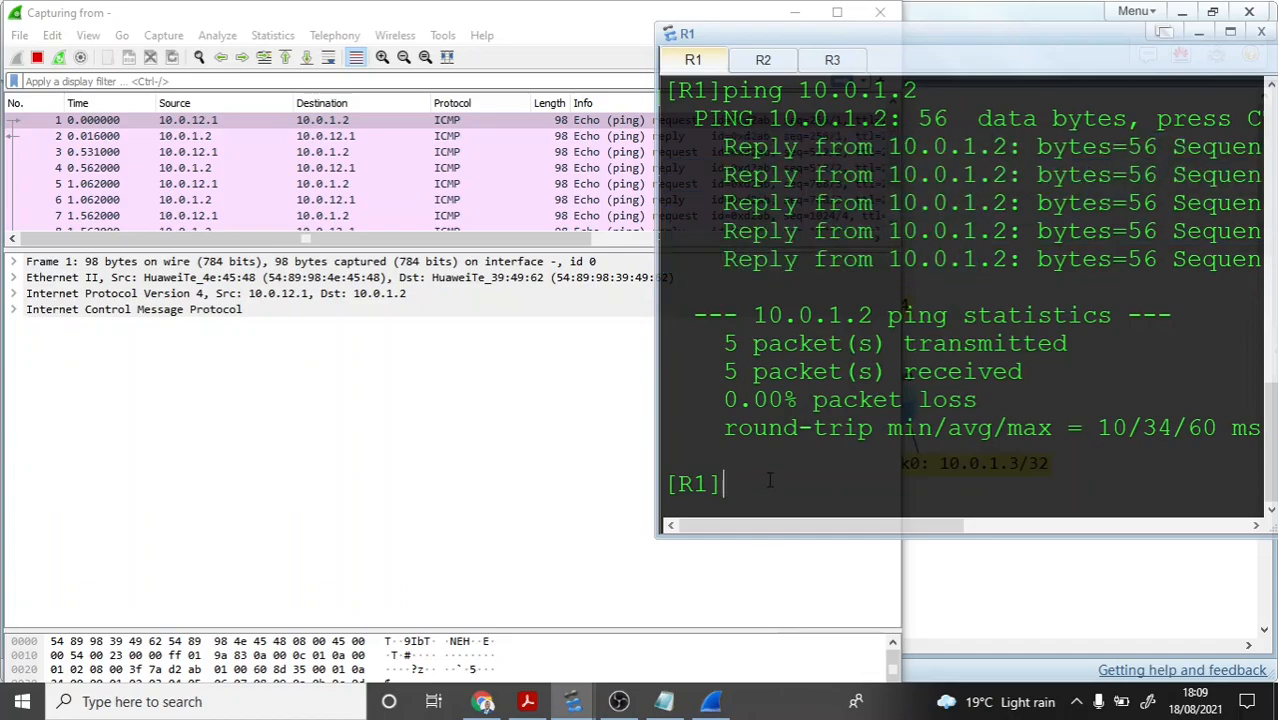
click(1231, 36)
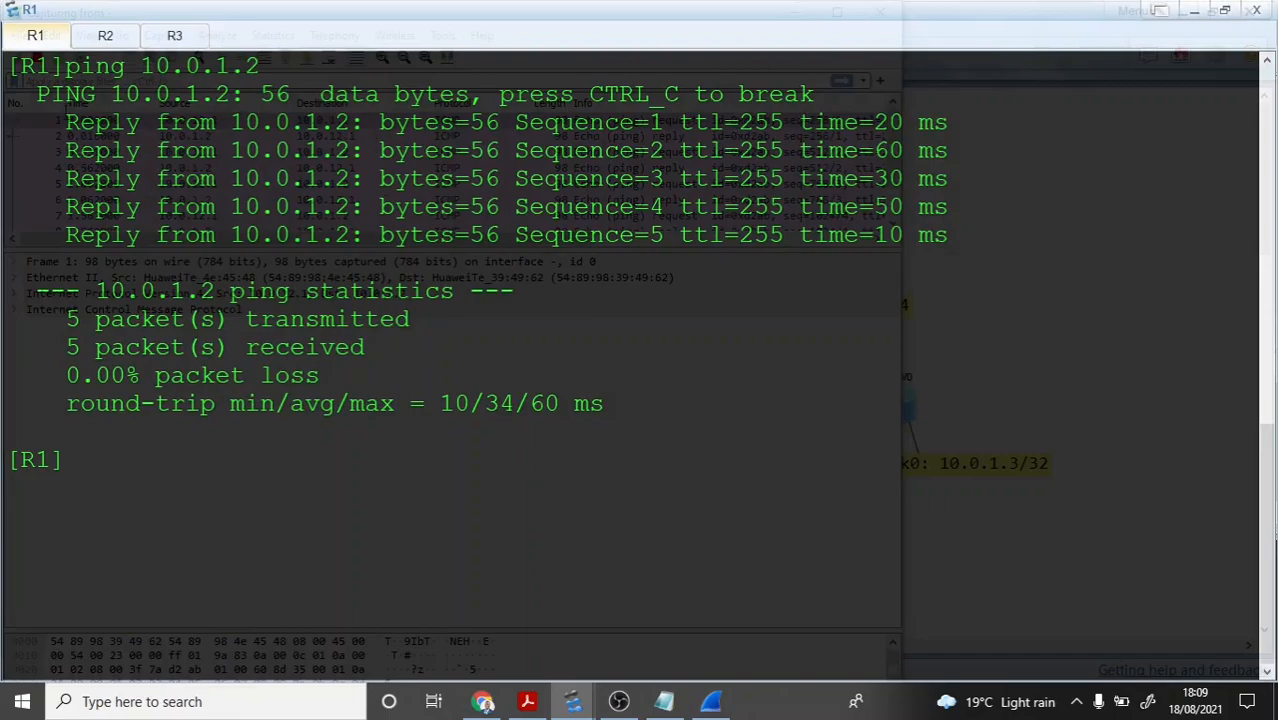
drag(66, 110, 955, 238)
scroll(284, 128, up, 3)
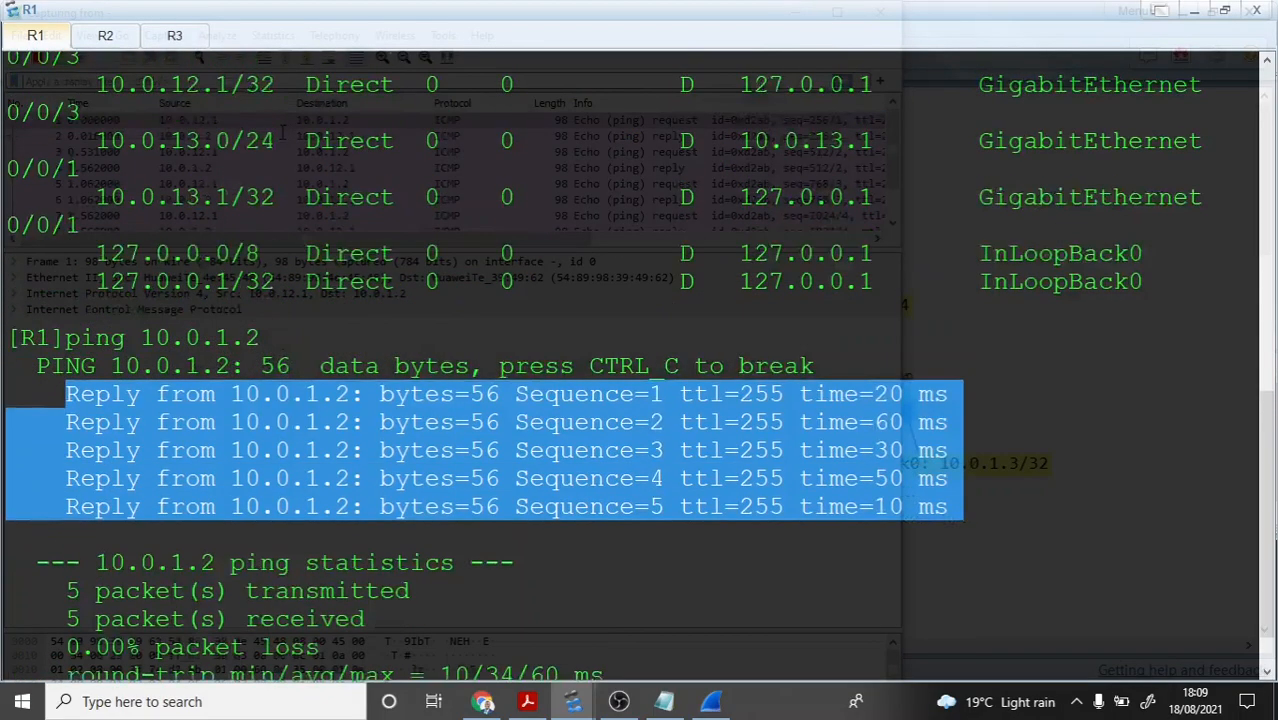
scroll(284, 130, up, 2)
scroll(251, 144, down, 3)
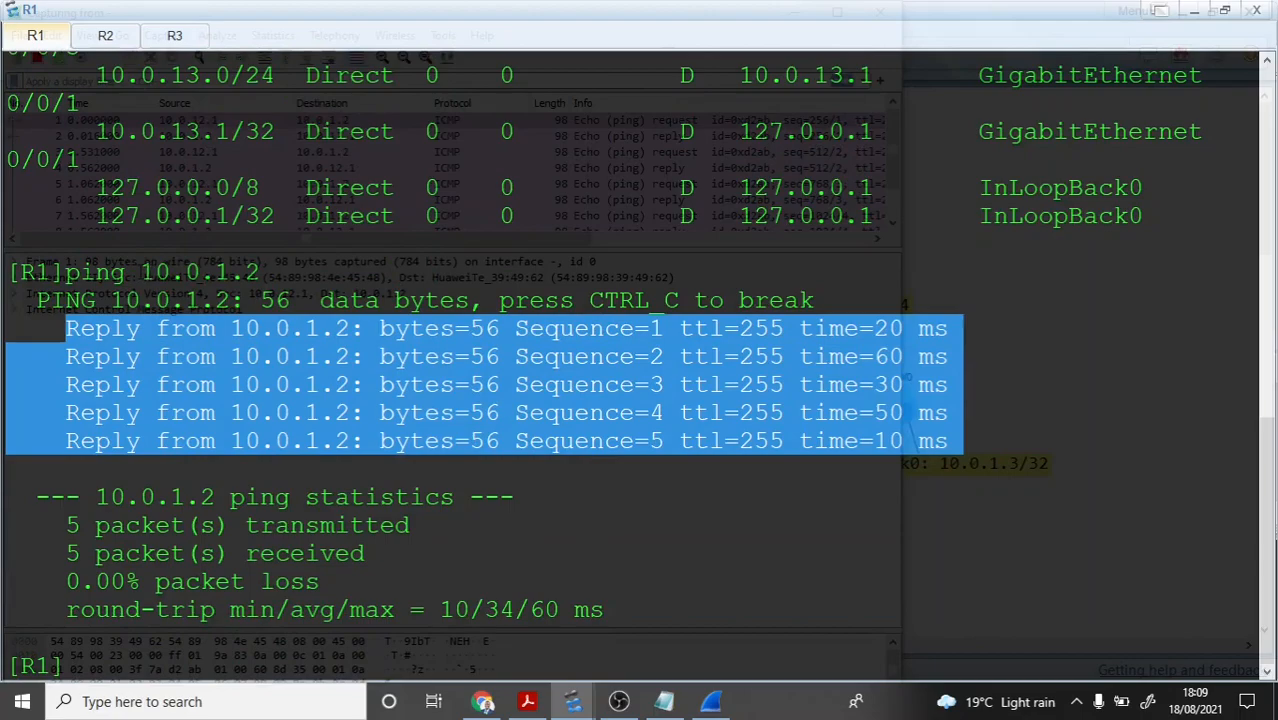
drag(141, 272, 260, 272)
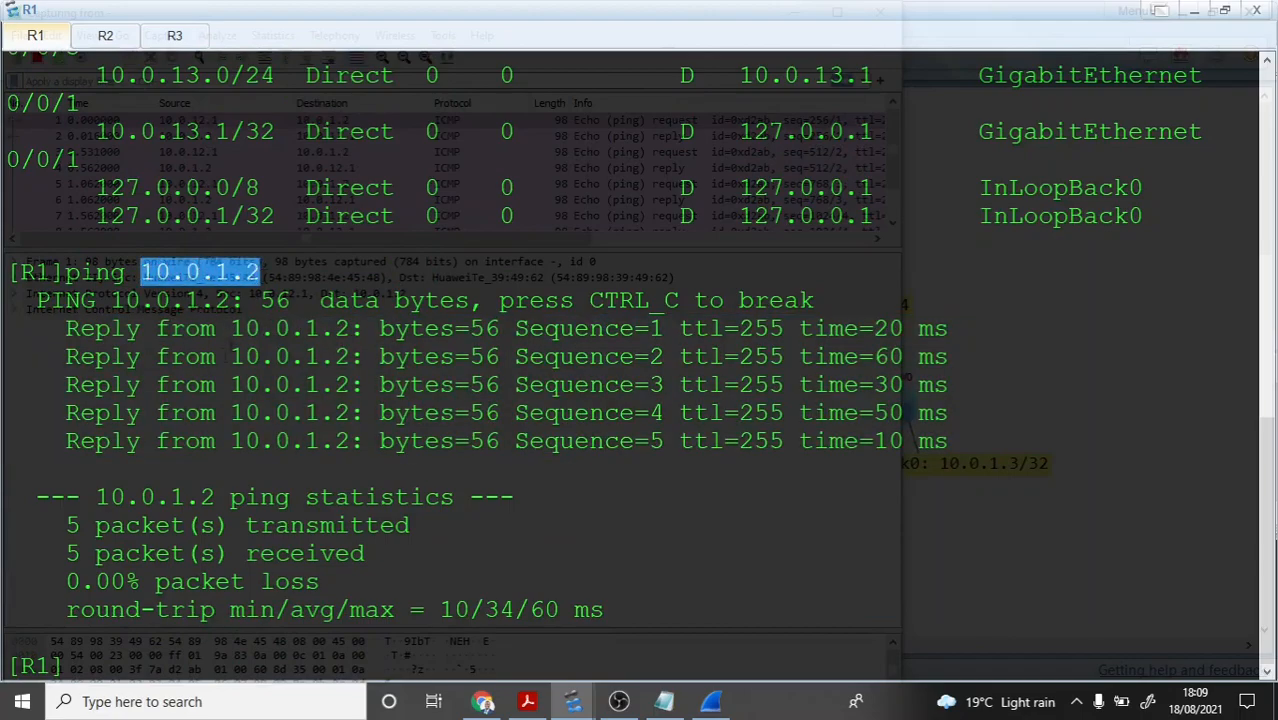
click(66, 665)
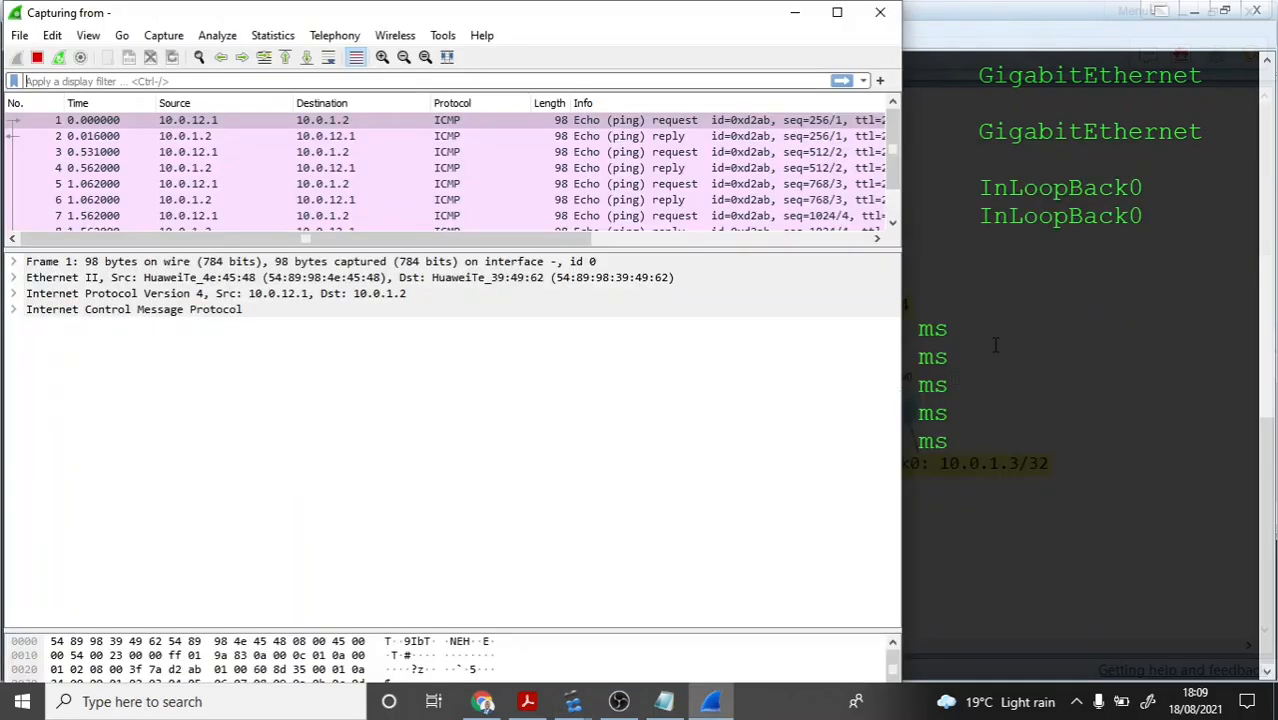
Step: Return to the topology and trace the ping's path from R1 to R2's Loopback0 address
key(alt+Tab)
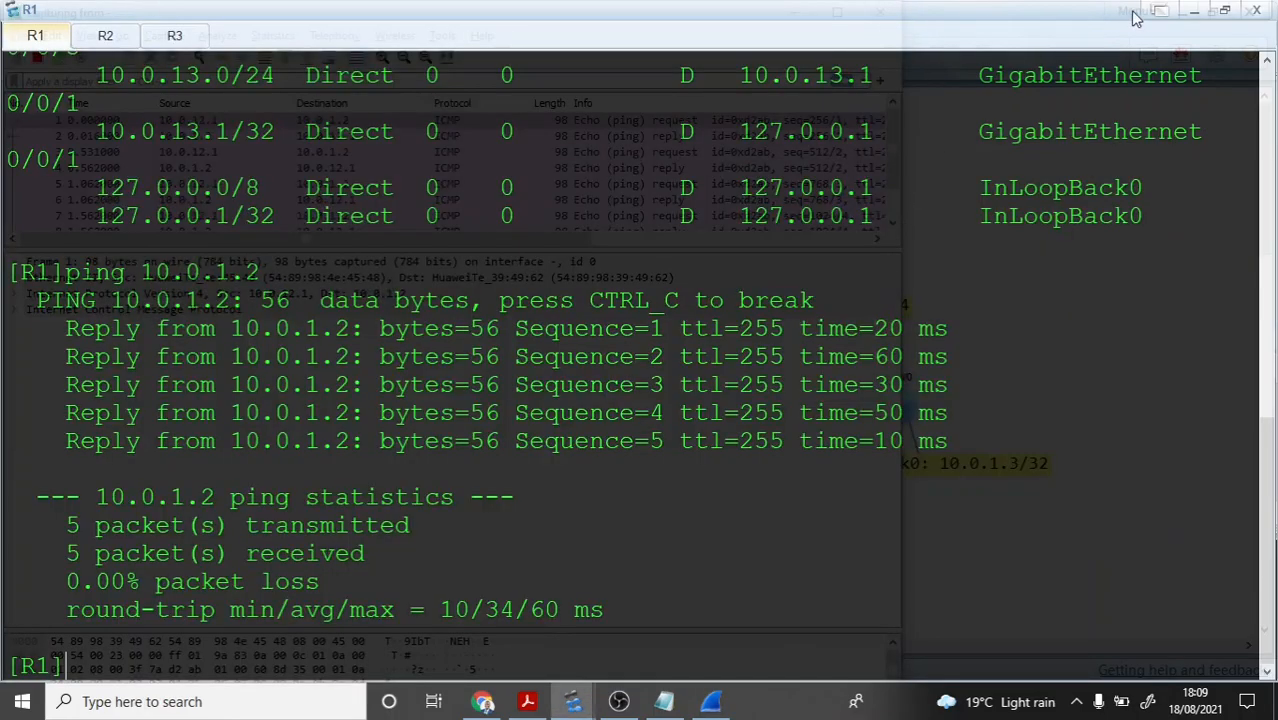
click(1193, 10)
click(1003, 258)
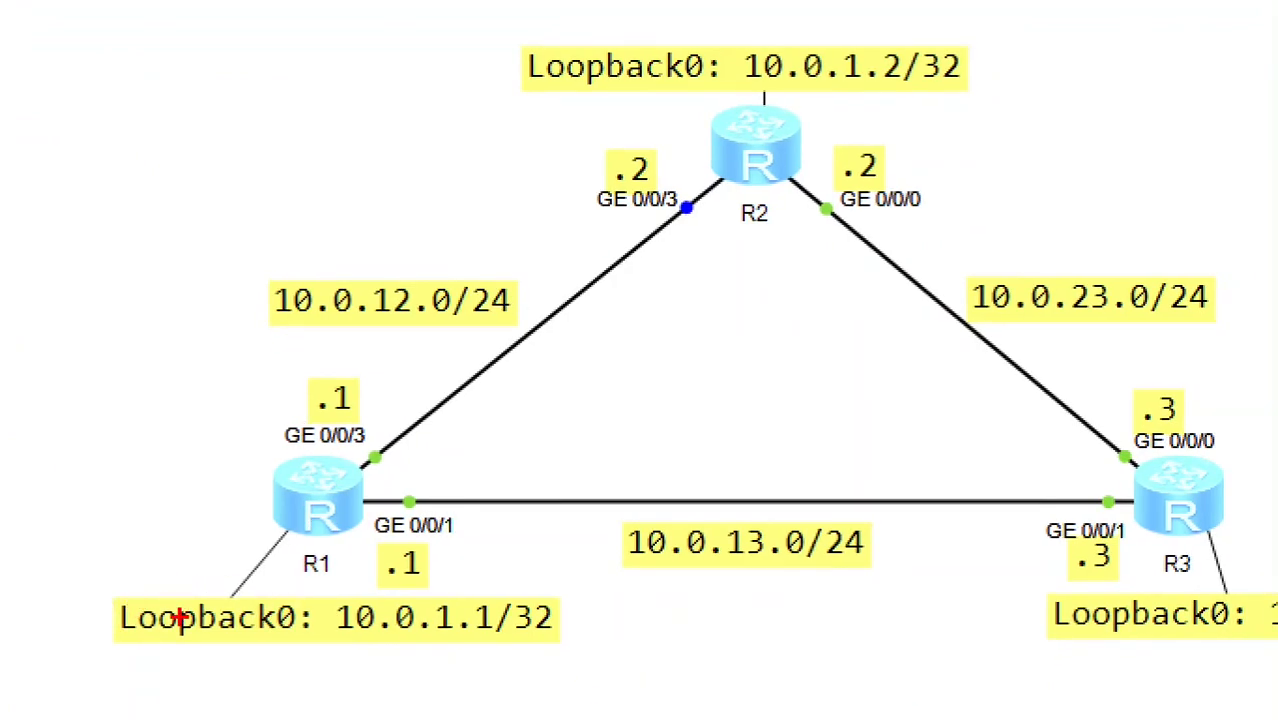
drag(286, 464, 512, 238)
mouse_move(698, 87)
mouse_down()
mouse_move(519, 214)
mouse_move(276, 490)
mouse_move(300, 470)
mouse_up()
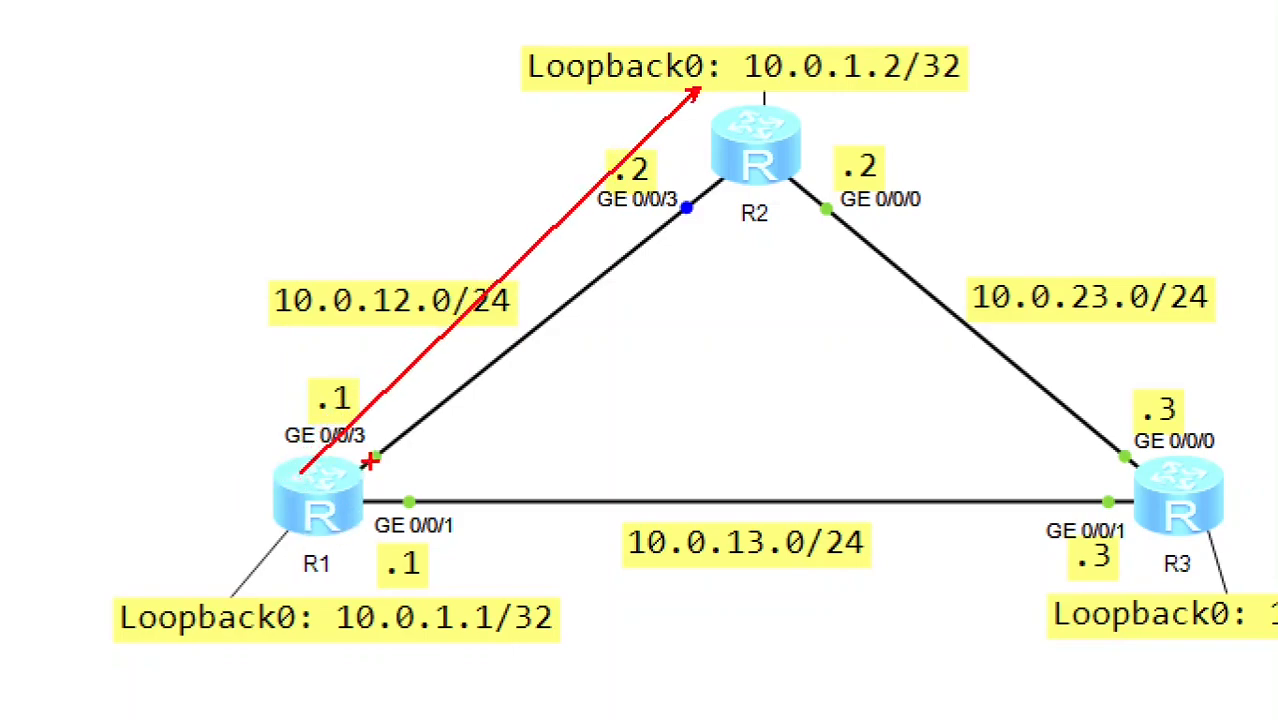
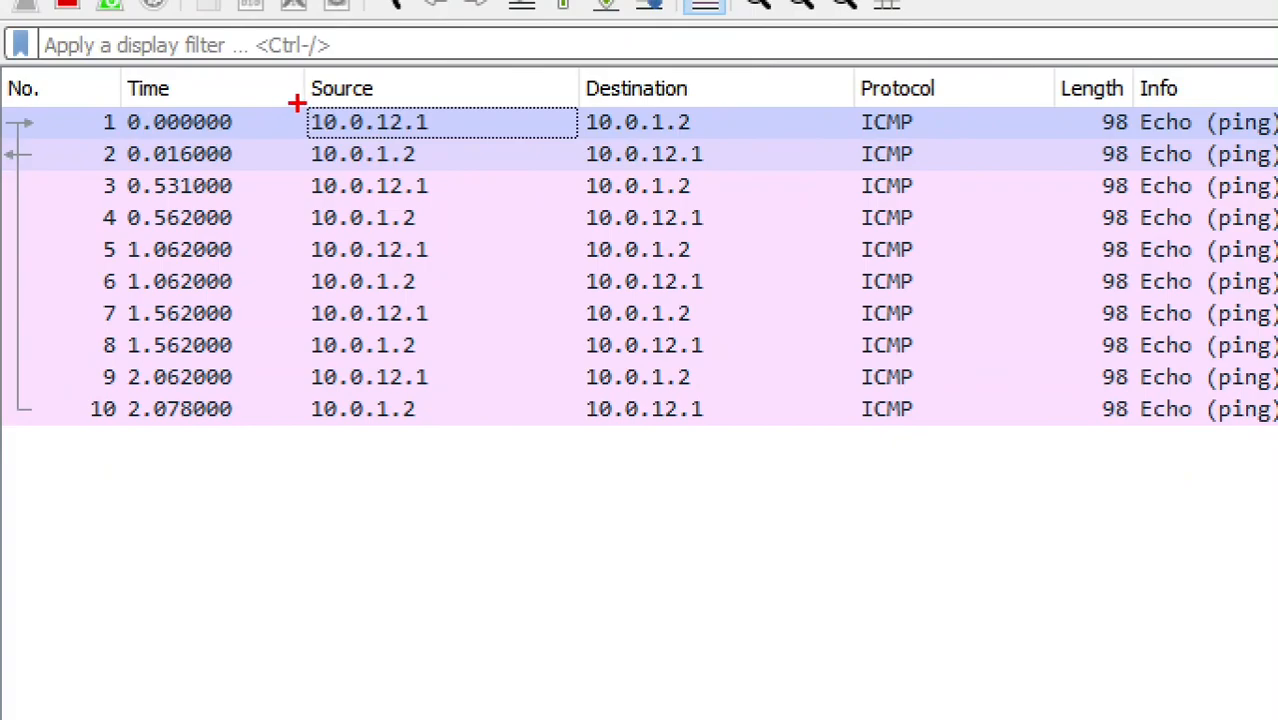
Step: Compare the source address of the captured echo requests with R1's GE 0/0/3 and Loopback0 addresses on the topology
mouse_move(304, 104)
mouse_down()
mouse_move(371, 148)
mouse_move(461, 145)
mouse_move(457, 134)
mouse_move(429, 140)
mouse_up()
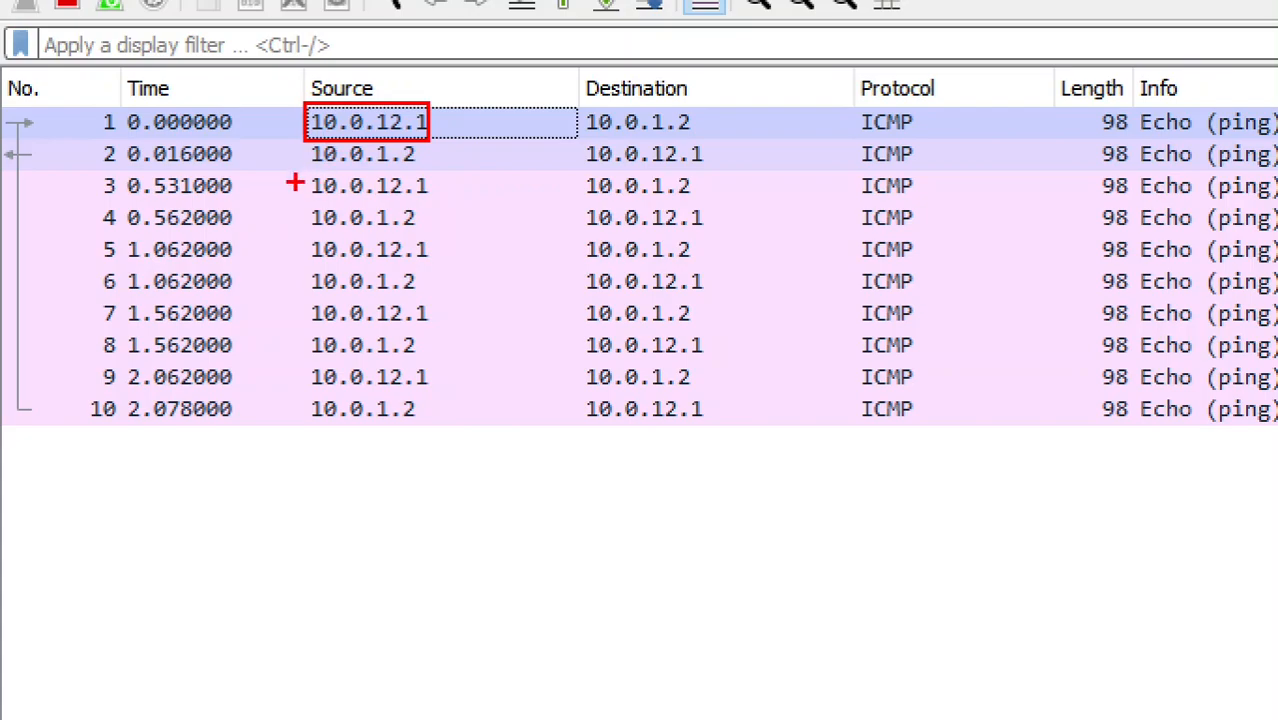
drag(301, 175, 459, 200)
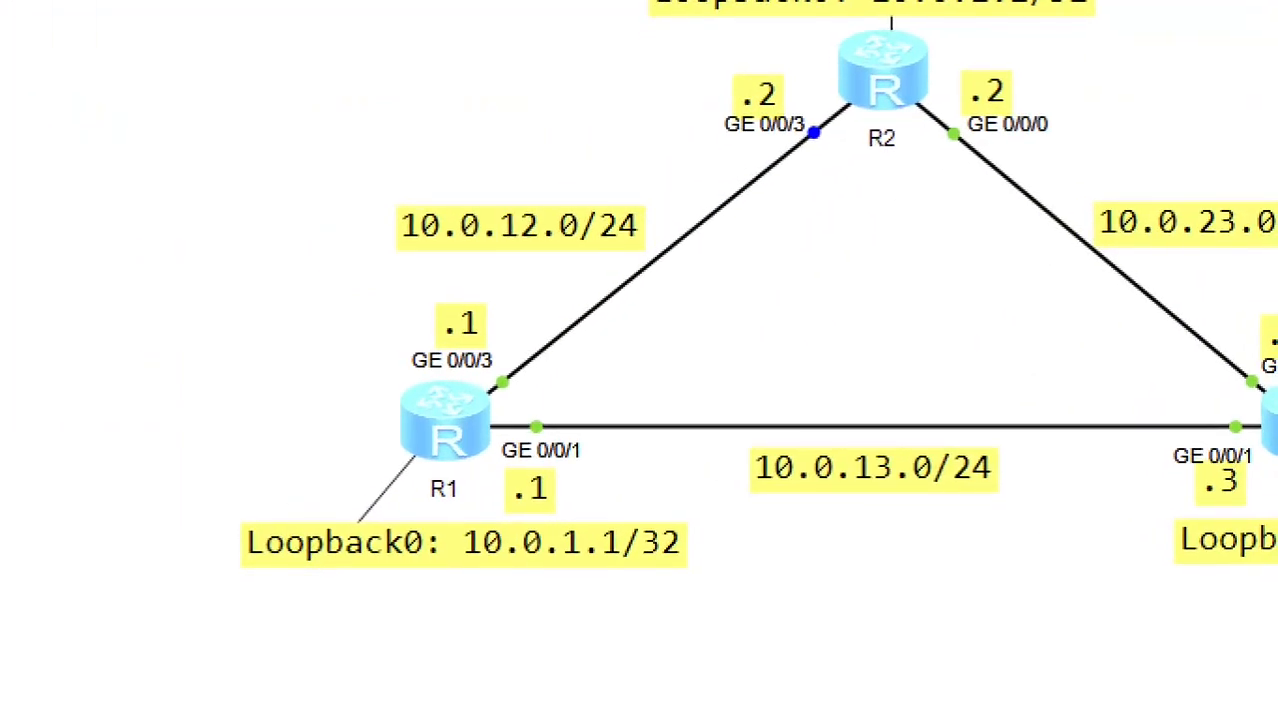
drag(470, 368, 515, 421)
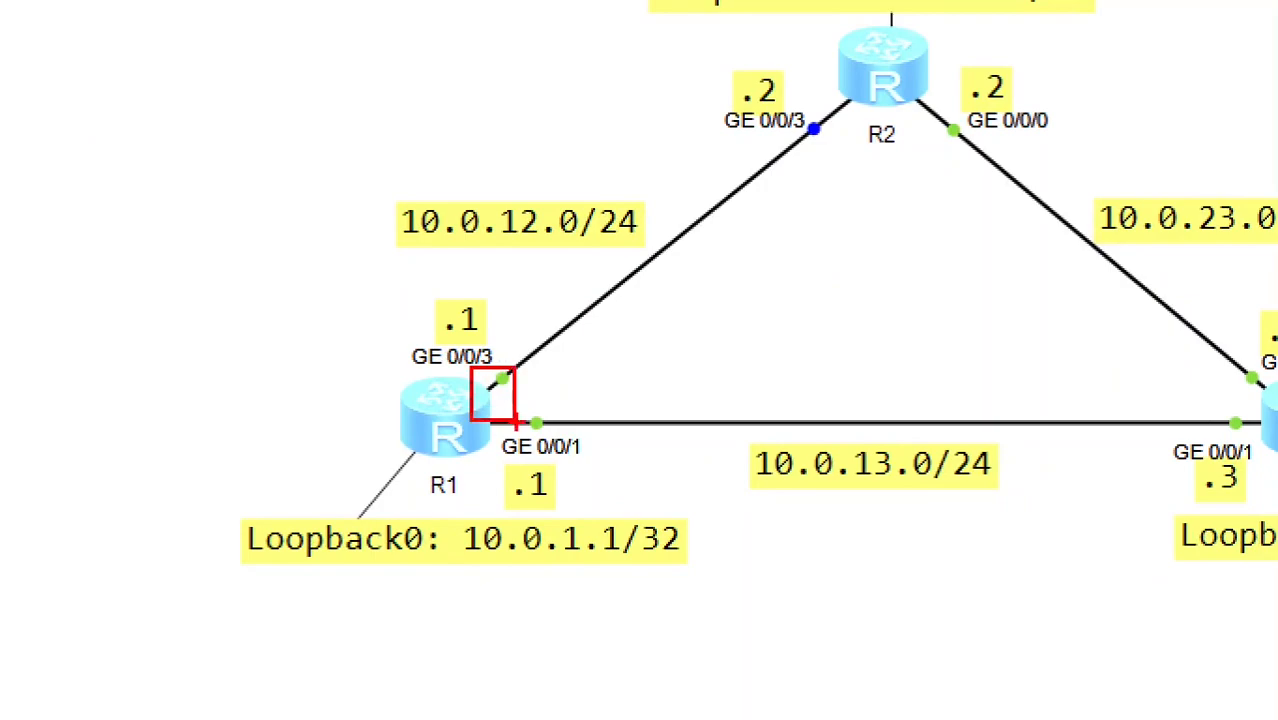
mouse_move(447, 517)
mouse_down()
mouse_move(790, 633)
mouse_move(765, 573)
mouse_move(727, 556)
mouse_move(704, 563)
mouse_up()
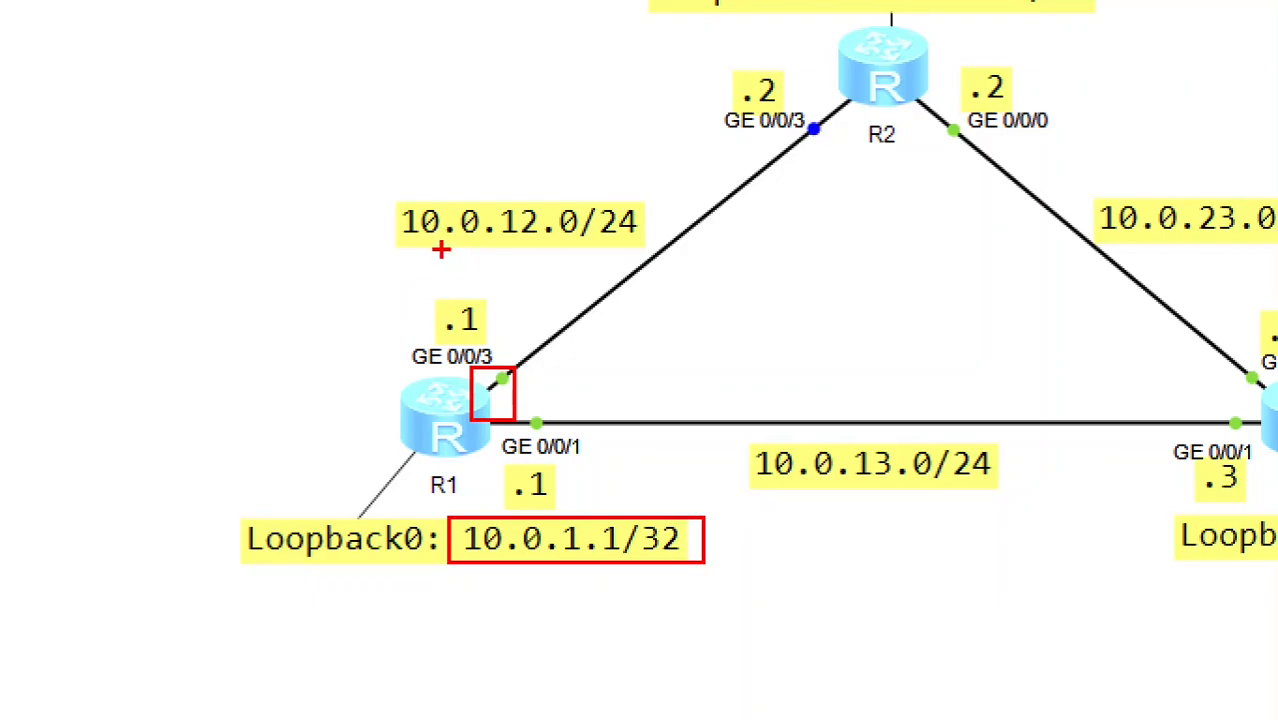
drag(426, 294, 505, 344)
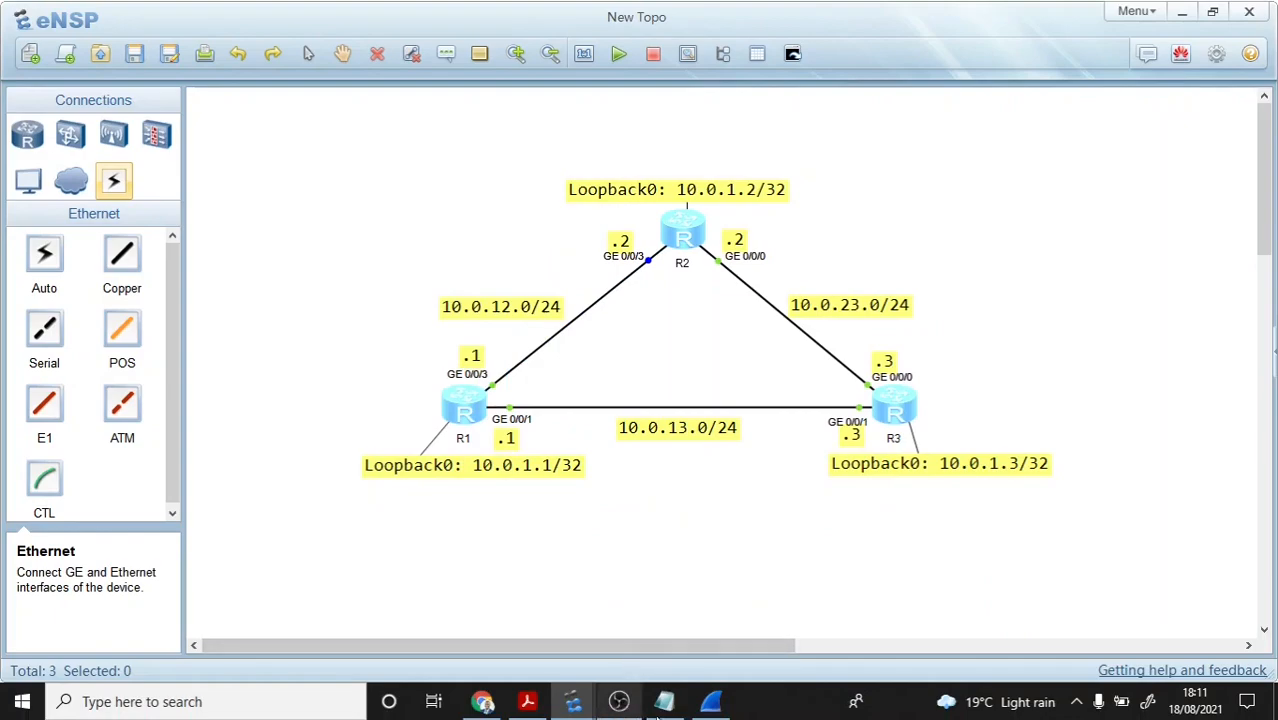
Step: Try to restart the running Wireshark capture, continuing without saving the captured packets
click(710, 703)
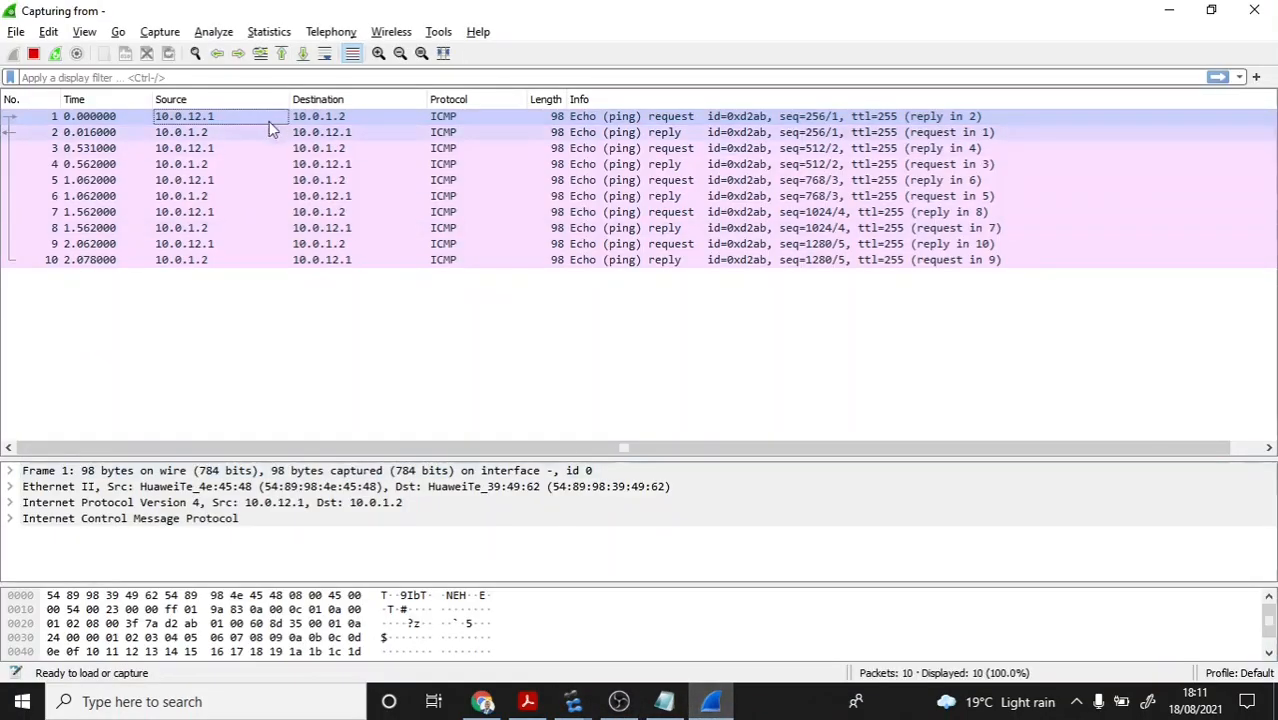
click(213, 35)
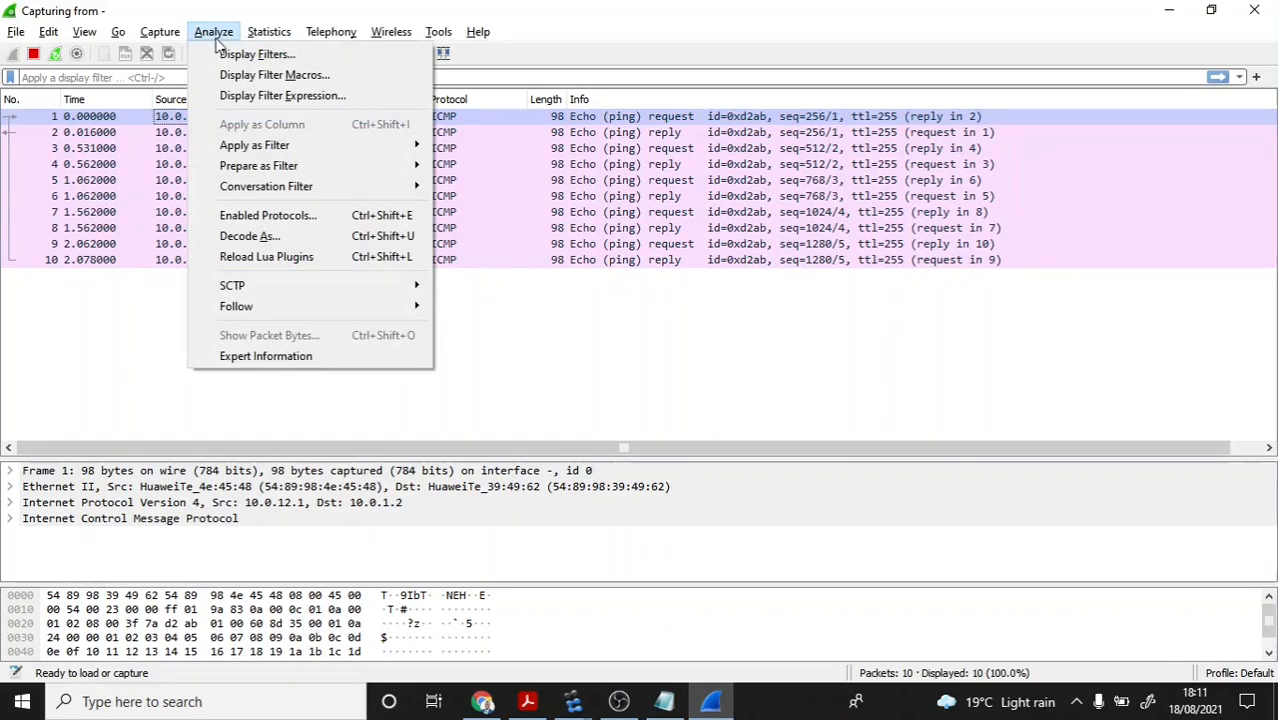
mouse_move(258, 38)
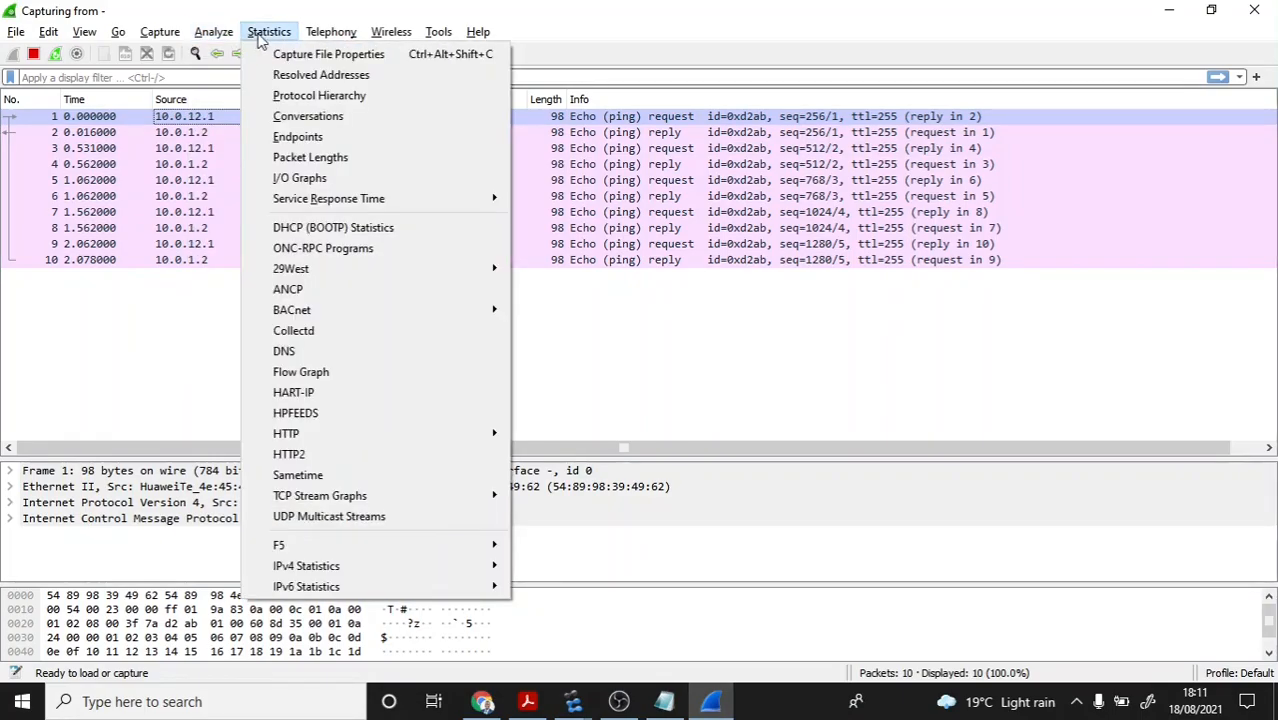
mouse_move(163, 35)
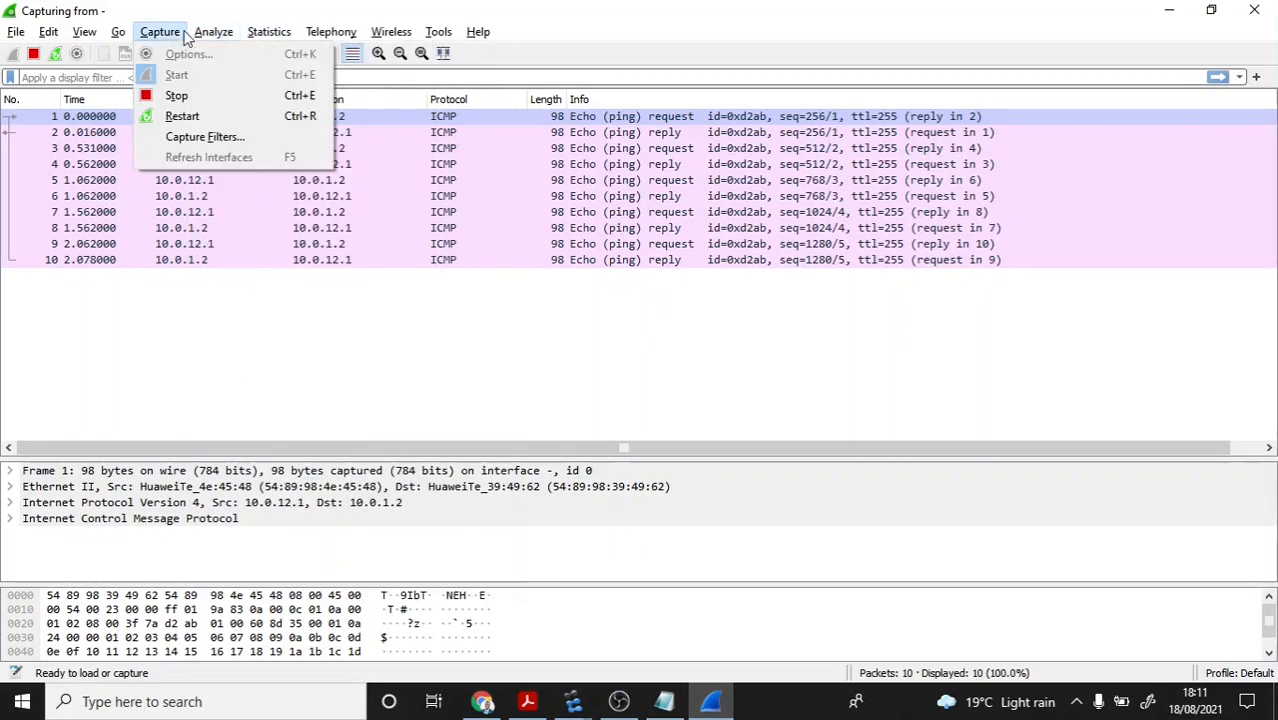
click(184, 120)
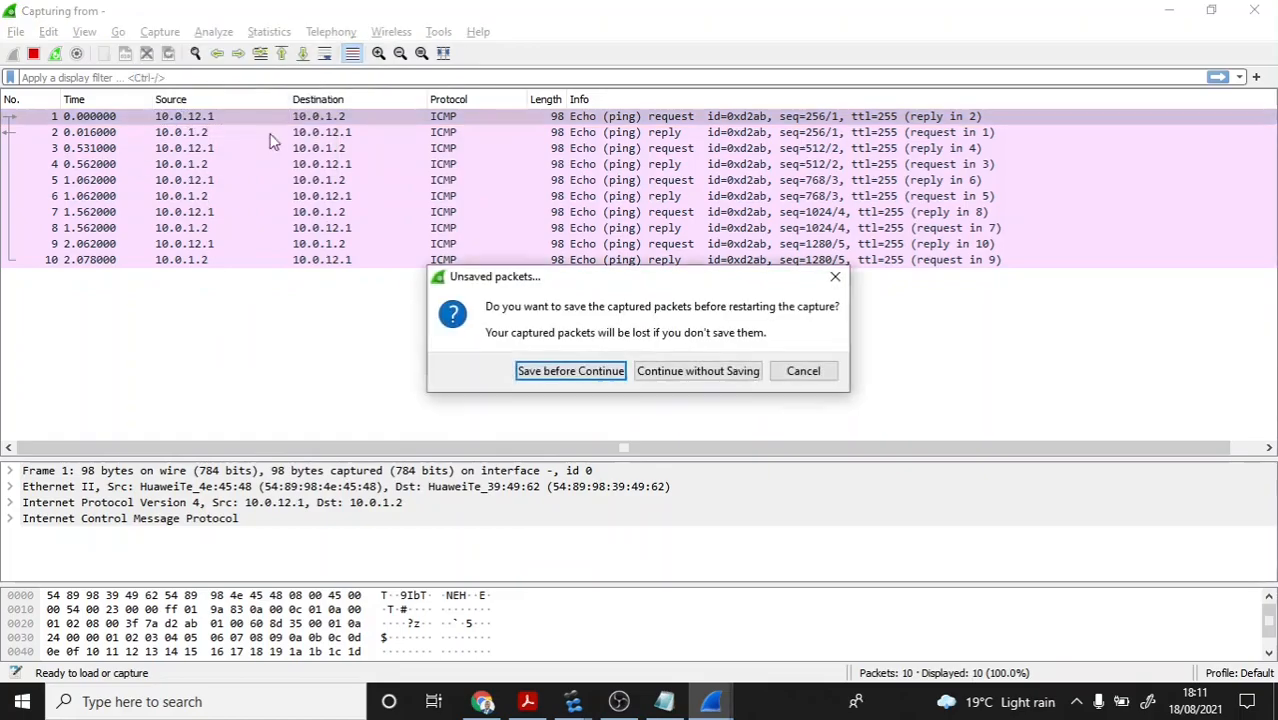
click(717, 372)
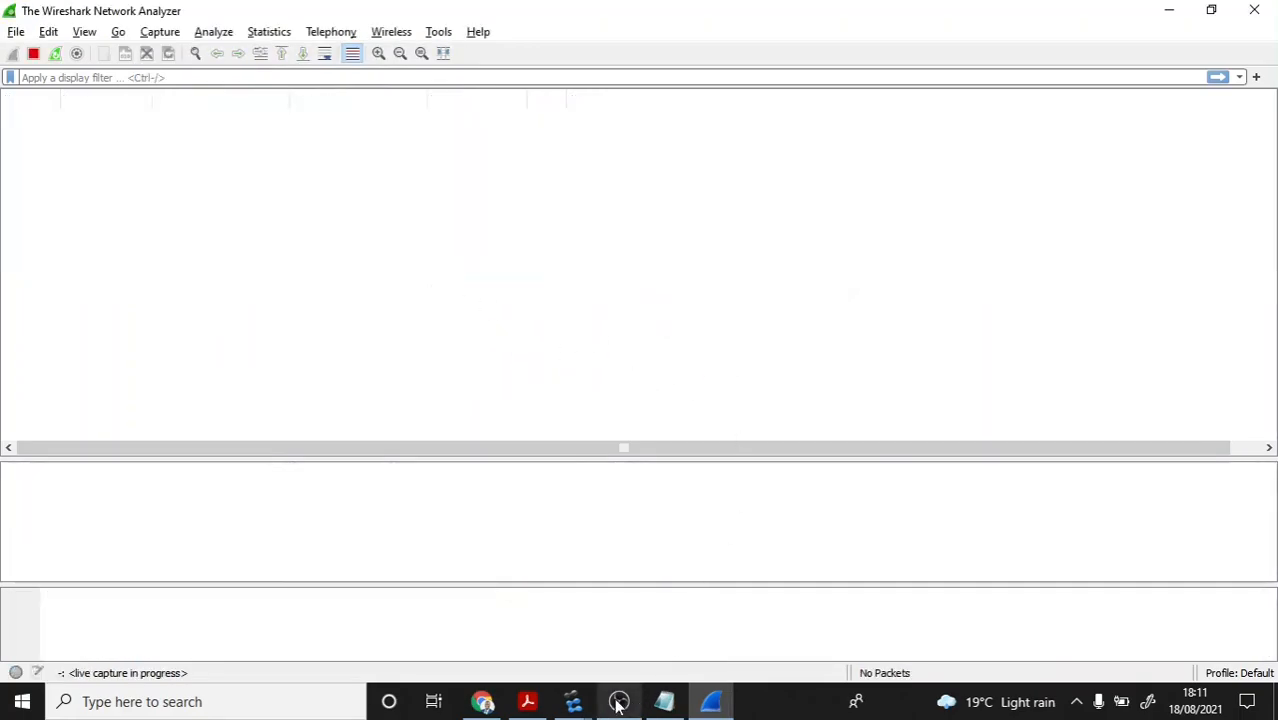
Step: Switch to the R1 console, restore it to a smaller window and clear its output
mouse_move(575, 700)
click(653, 645)
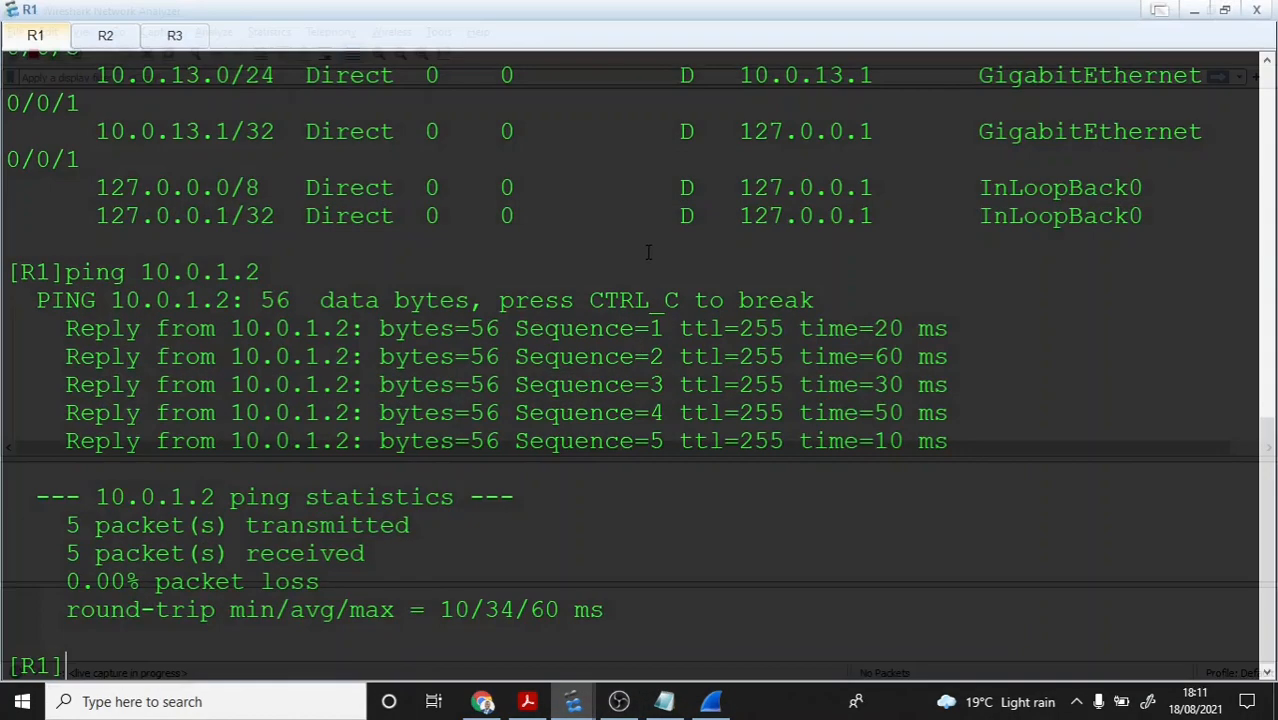
click(1226, 11)
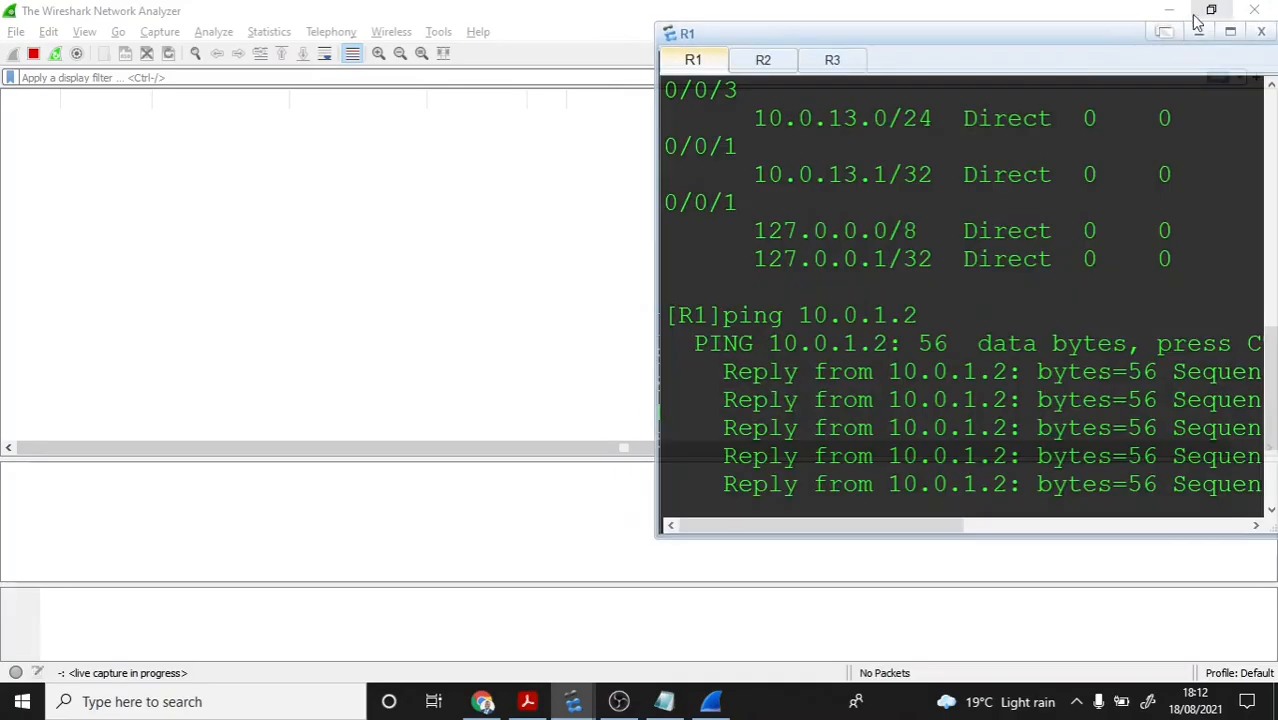
right_click(762, 275)
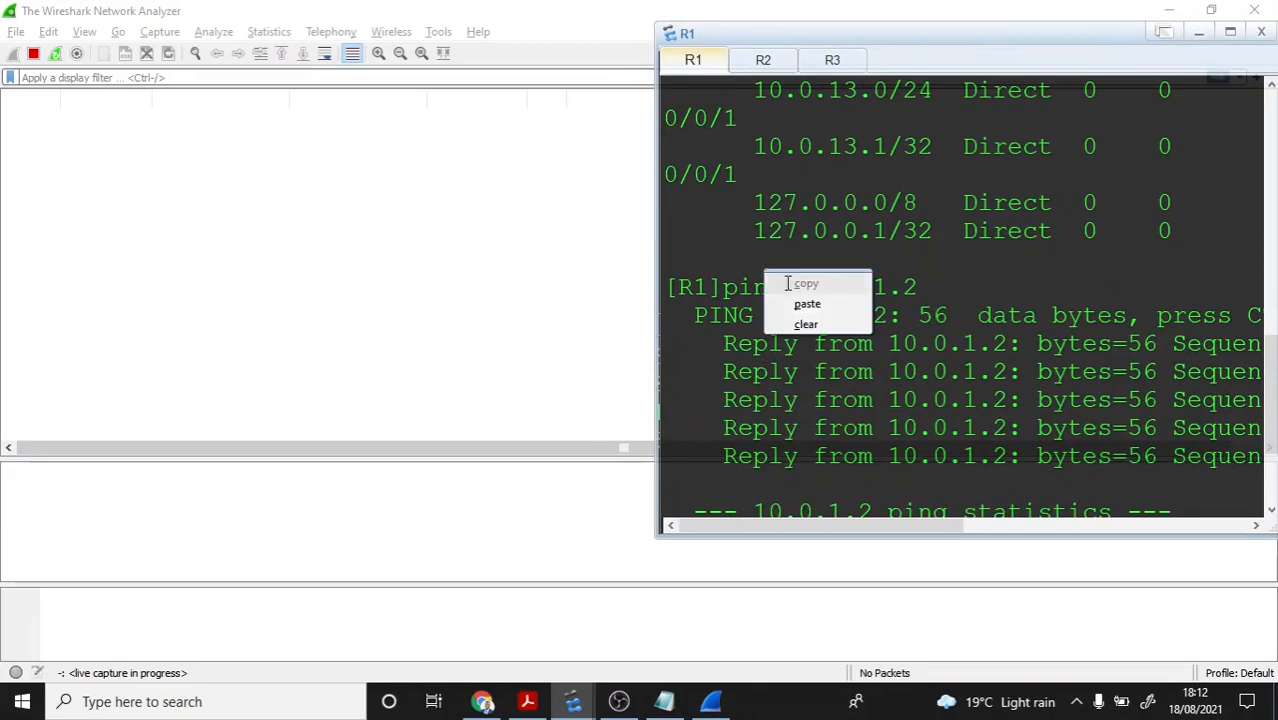
click(800, 324)
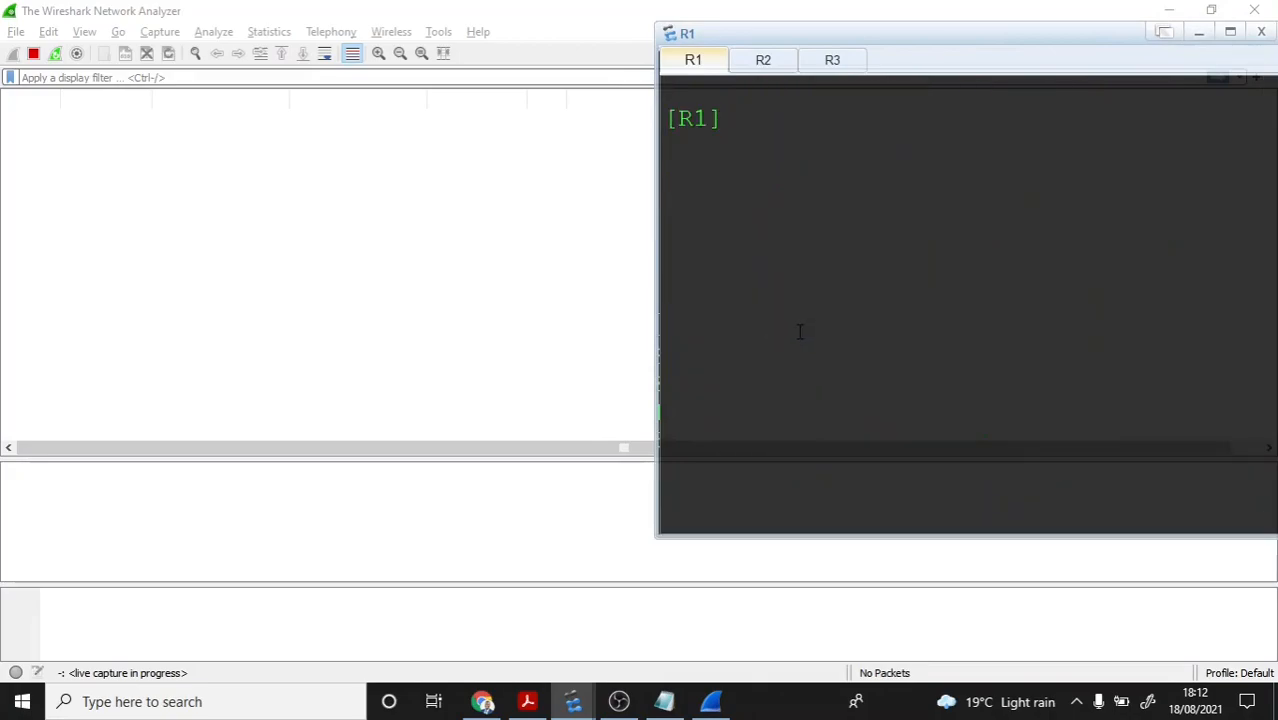
Step: List the ping command's options on R1 with "ping ?" and enlarge the console to read them from the start
text(ping ?)
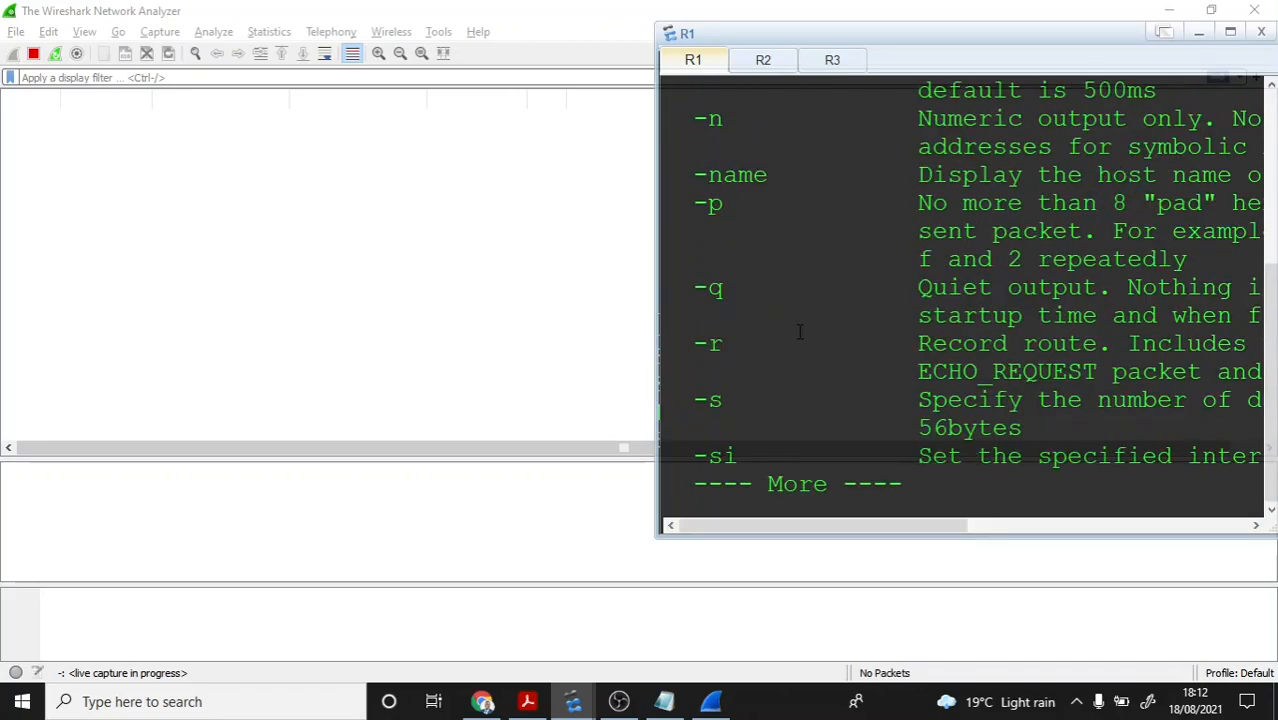
drag(651, 208, 309, 208)
scroll(830, 176, up, 4)
scroll(822, 186, down, 1)
scroll(478, 139, up, 1)
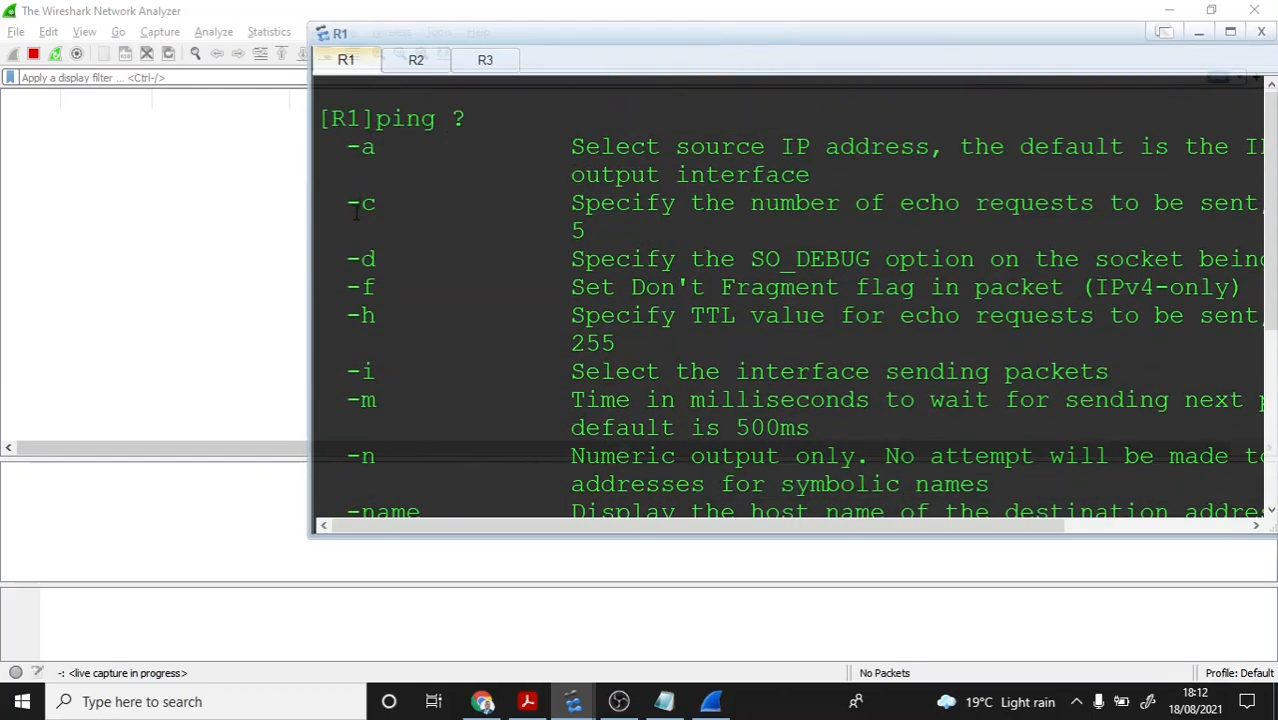
click(1230, 32)
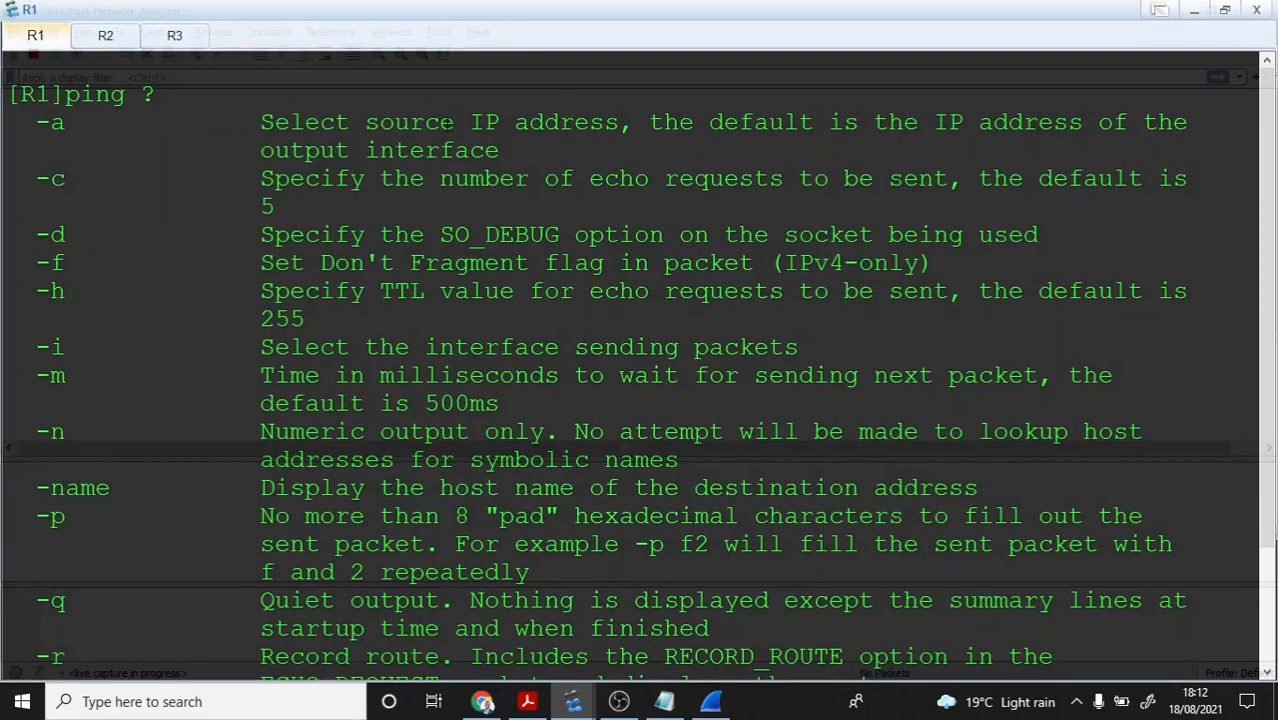
Step: Examine the description of ping's -a option and which source address is used by default
scroll(110, 300, down, 1)
scroll(73, 315, up, 1)
drag(36, 122, 65, 122)
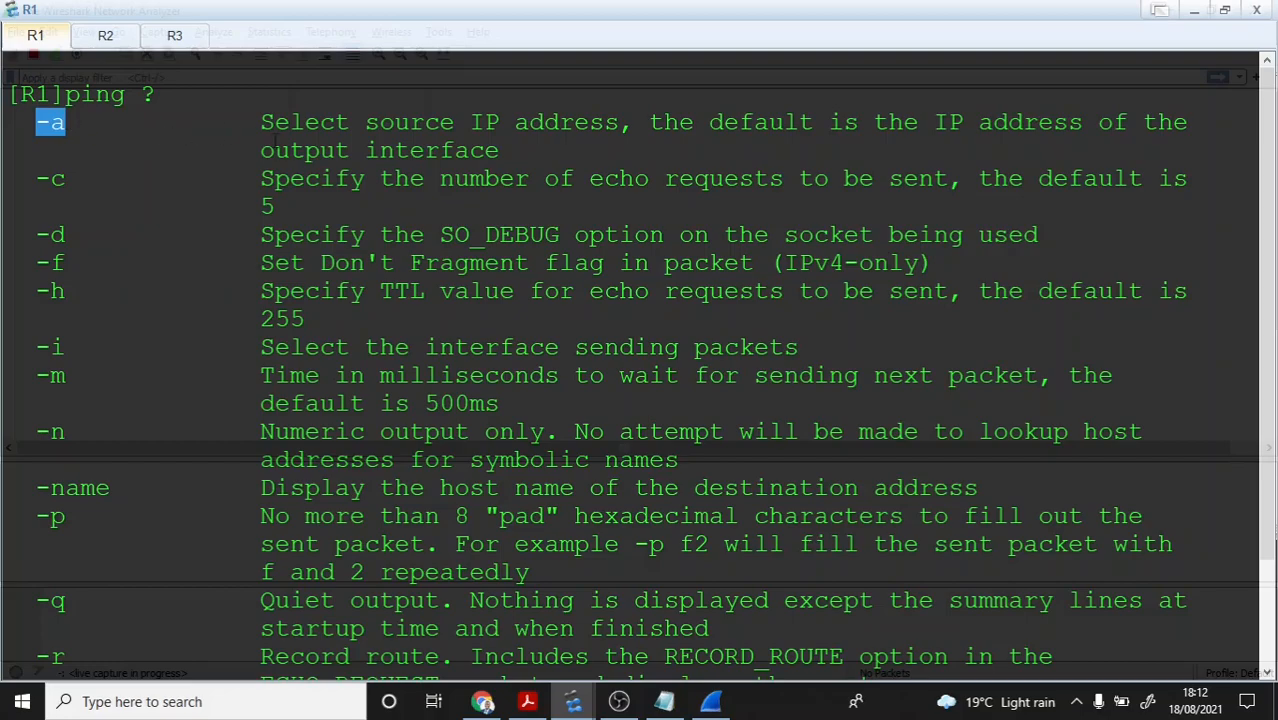
drag(260, 122, 527, 152)
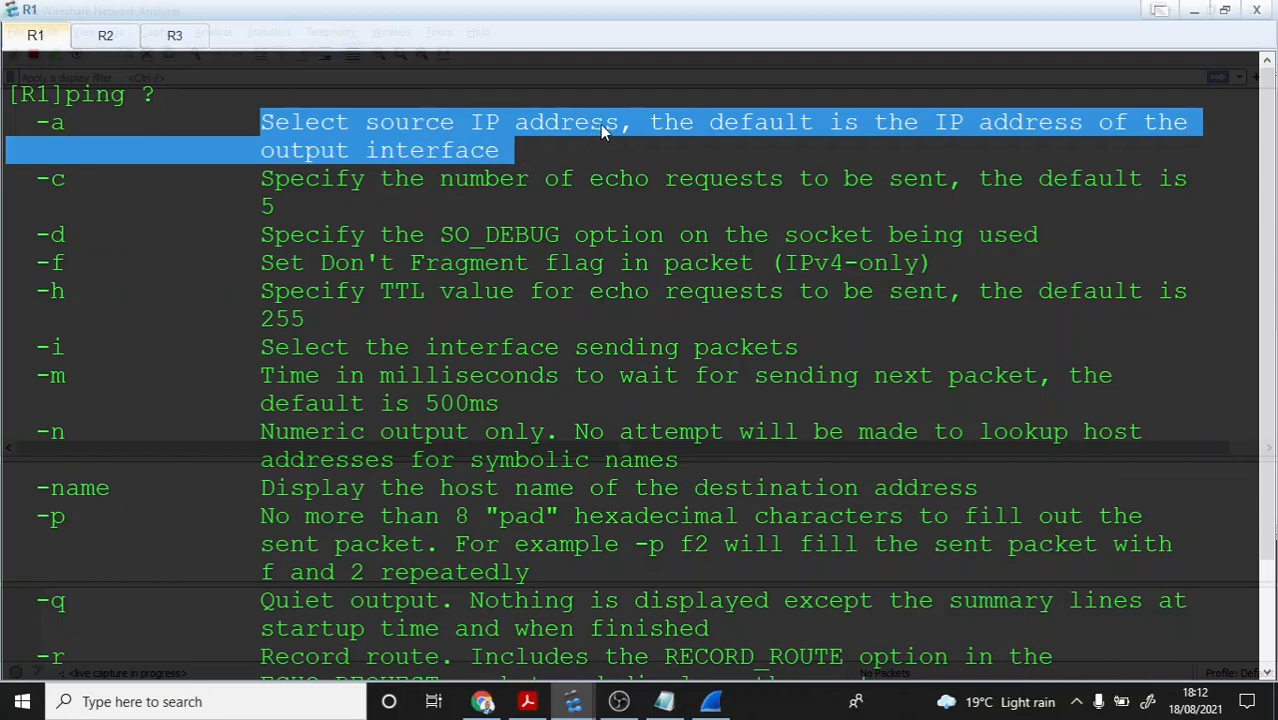
click(638, 158)
scroll(643, 166, up, 2)
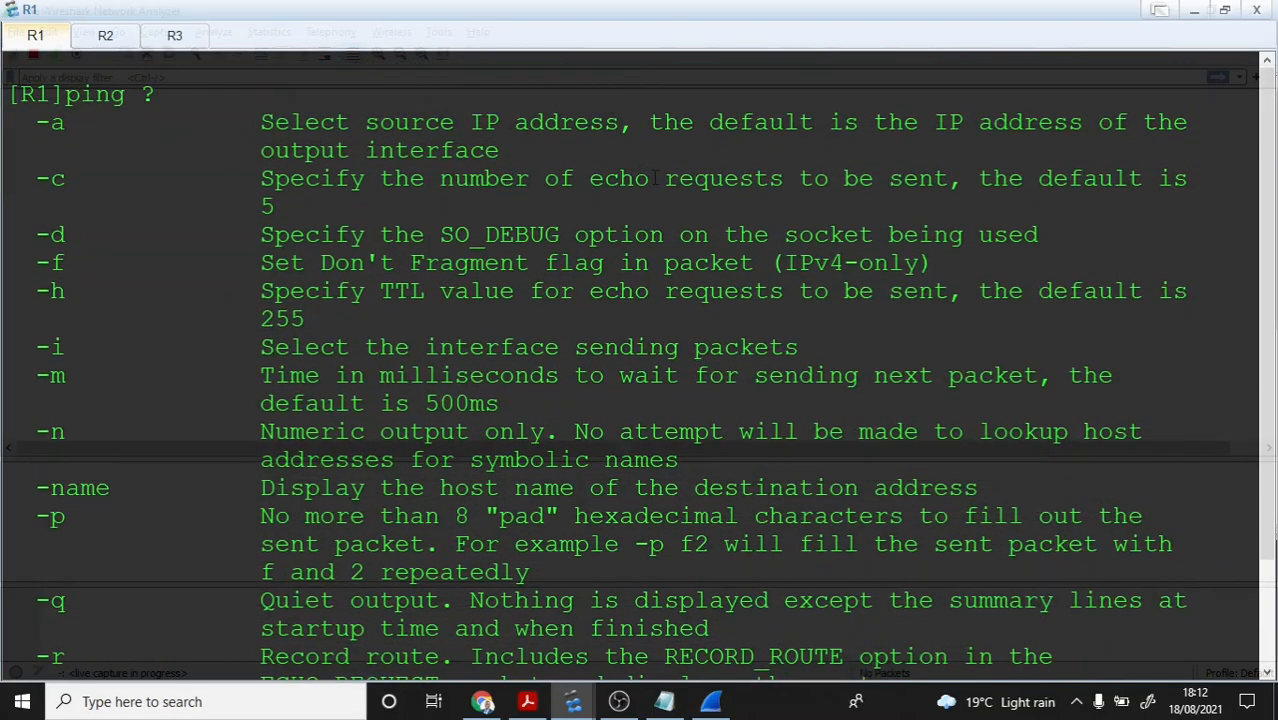
drag(710, 121, 1190, 124)
drag(260, 150, 514, 151)
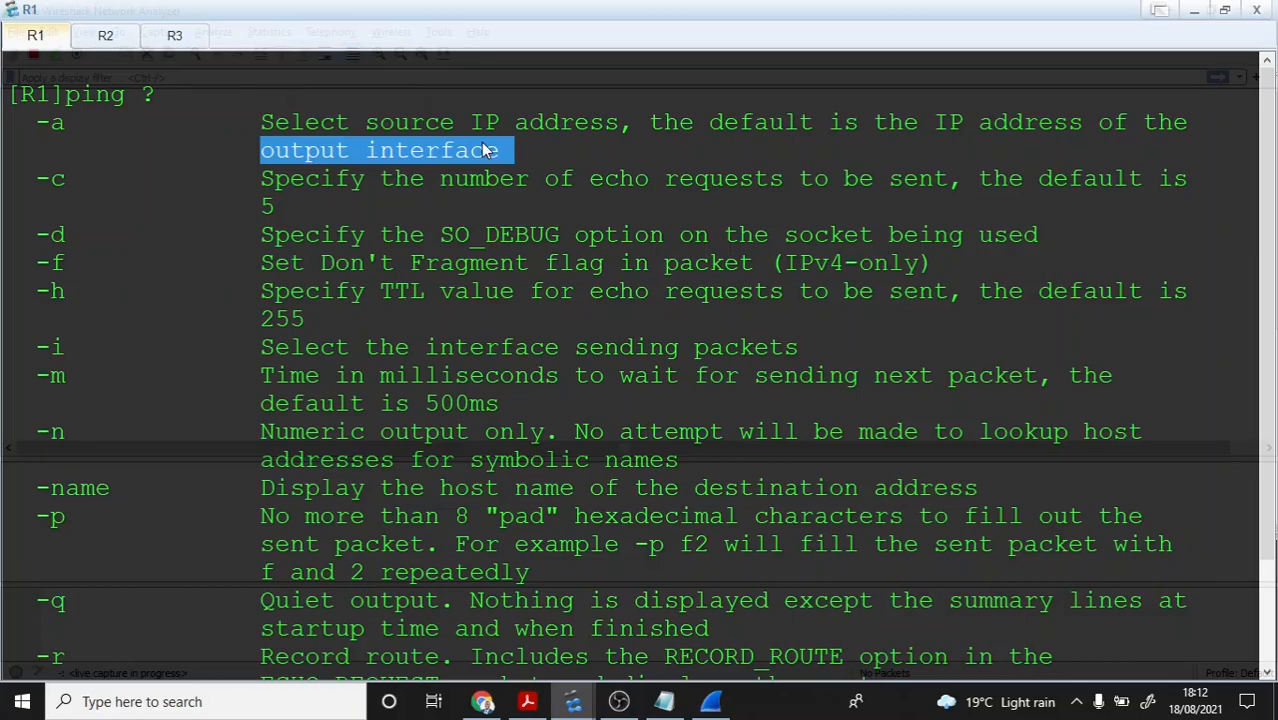
Step: Restore the R1 console to its smaller size and clear the help output to get a fresh prompt
click(1224, 10)
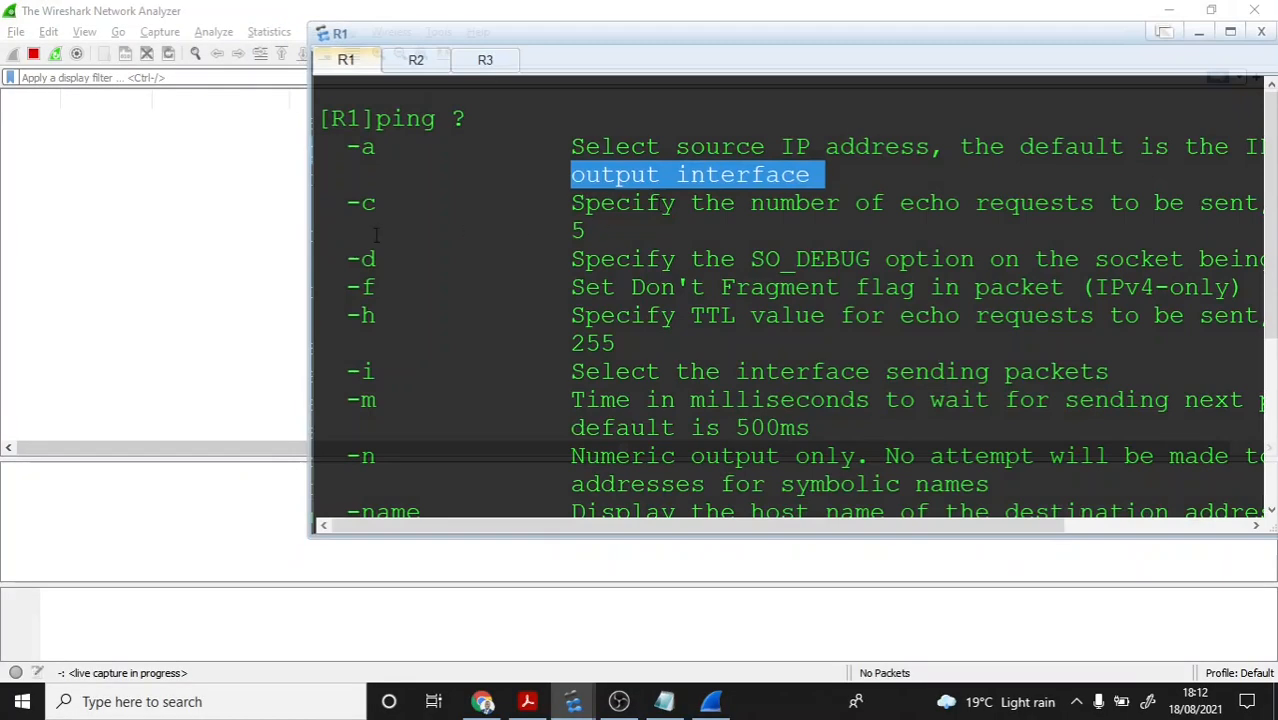
right_click(380, 199)
click(431, 254)
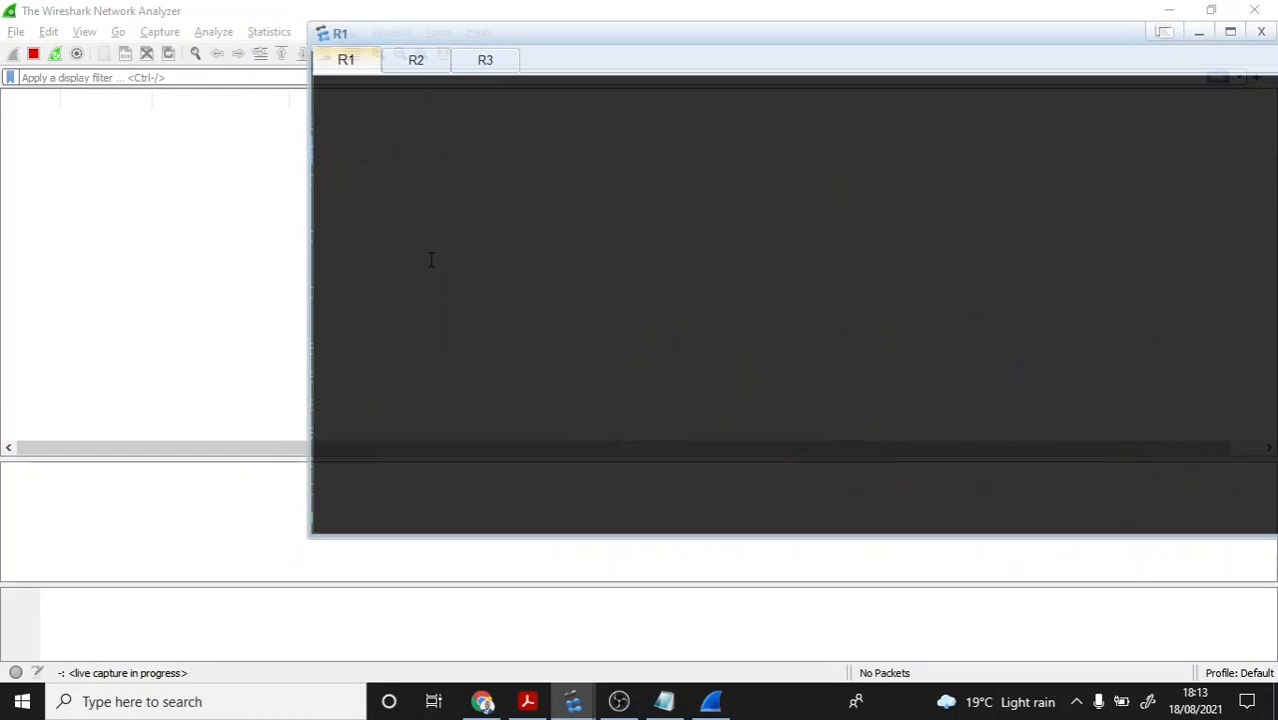
key(Return)
text(ping )
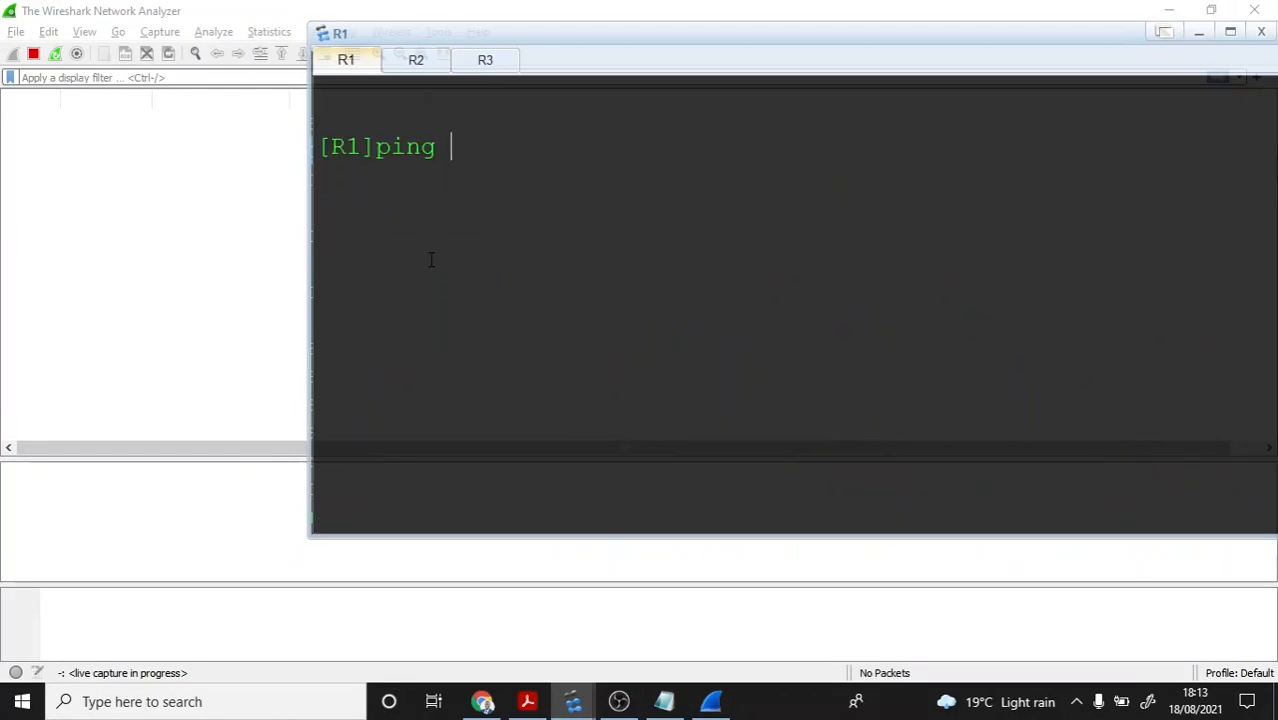
text(-a 10.0.0.)
key(BackSpace)
text(1.1 10.1)
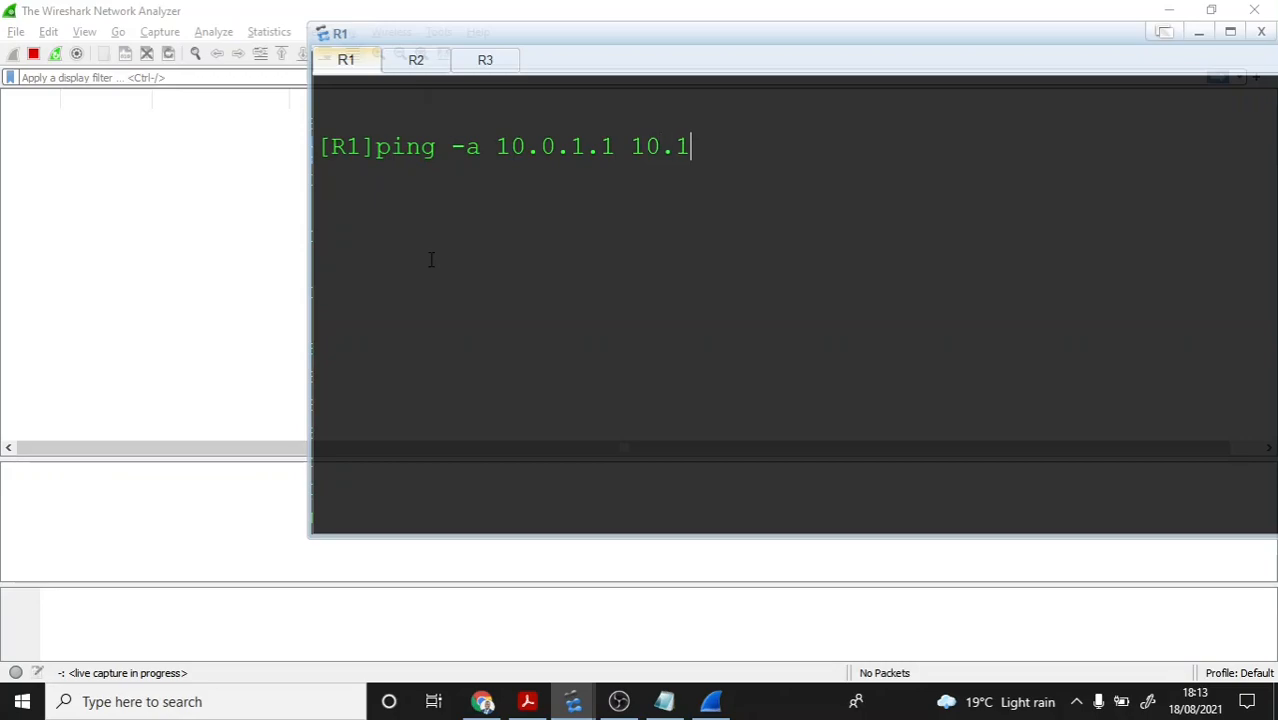
key(BackSpace)
text(0.1.2)
key(BackSpace)
key(BackSpace)
key(BackSpace)
key(BackSpace)
key(BackSpace)
key(BackSpace)
key(BackSpace)
key(BackSpace)
key(BackSpace)
key(BackSpace)
key(BackSpace)
key(BackSpace)
key(BackSpace)
key(BackSpace)
key(BackSpace)
key(BackSpace)
key(BackSpace)
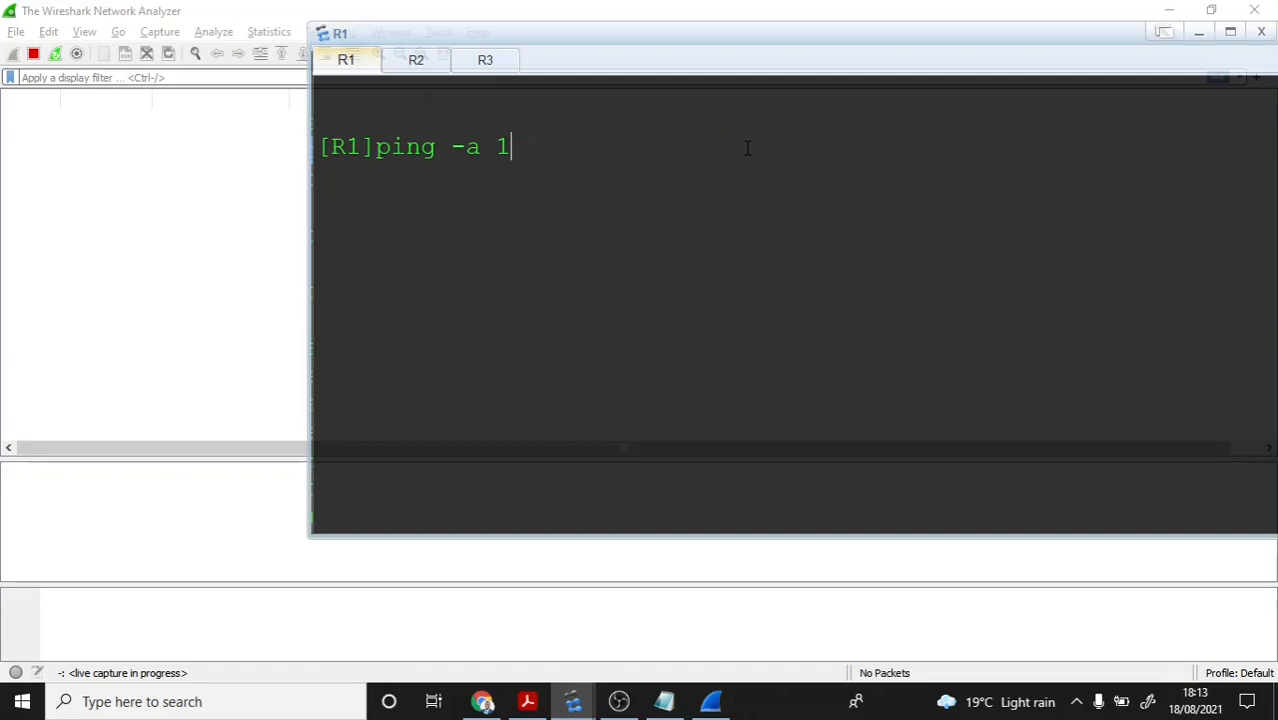
Step: Query the argument help for "ping -a", enter source address 10.0.1.1 and list the options that can follow it
text(?)
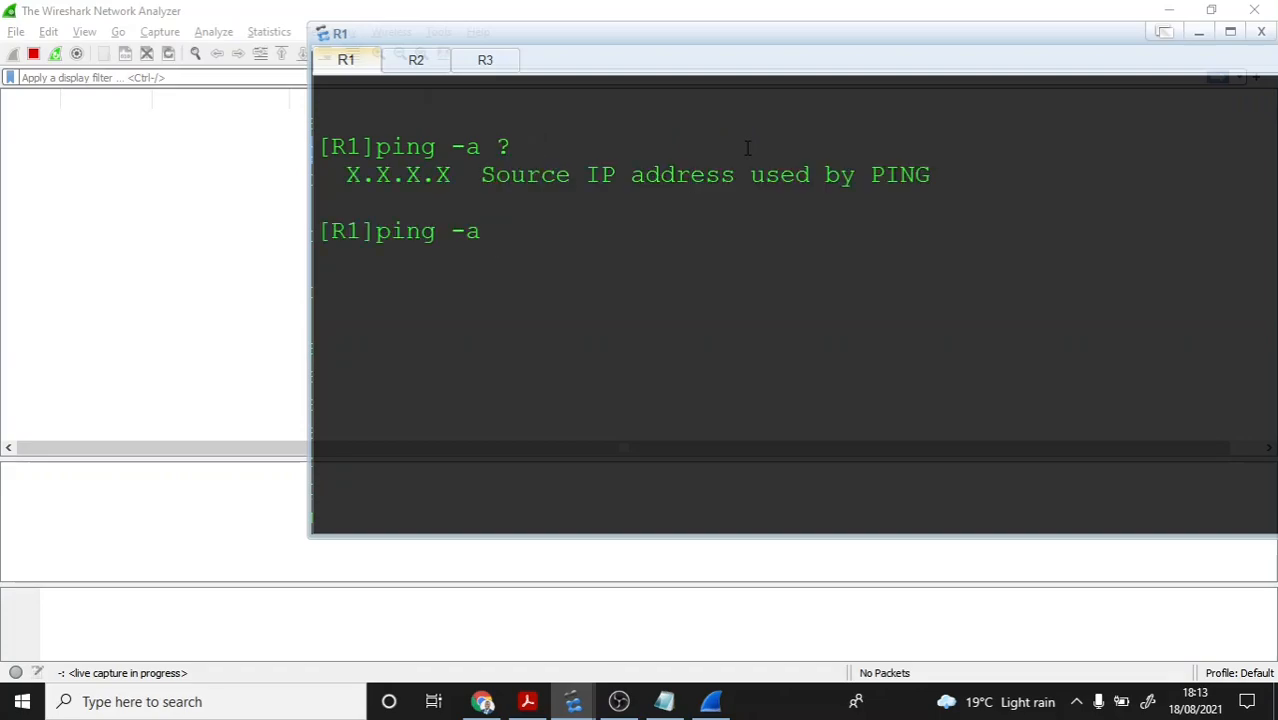
text(10.1)
key(BackSpace)
text(0.1.1 ?)
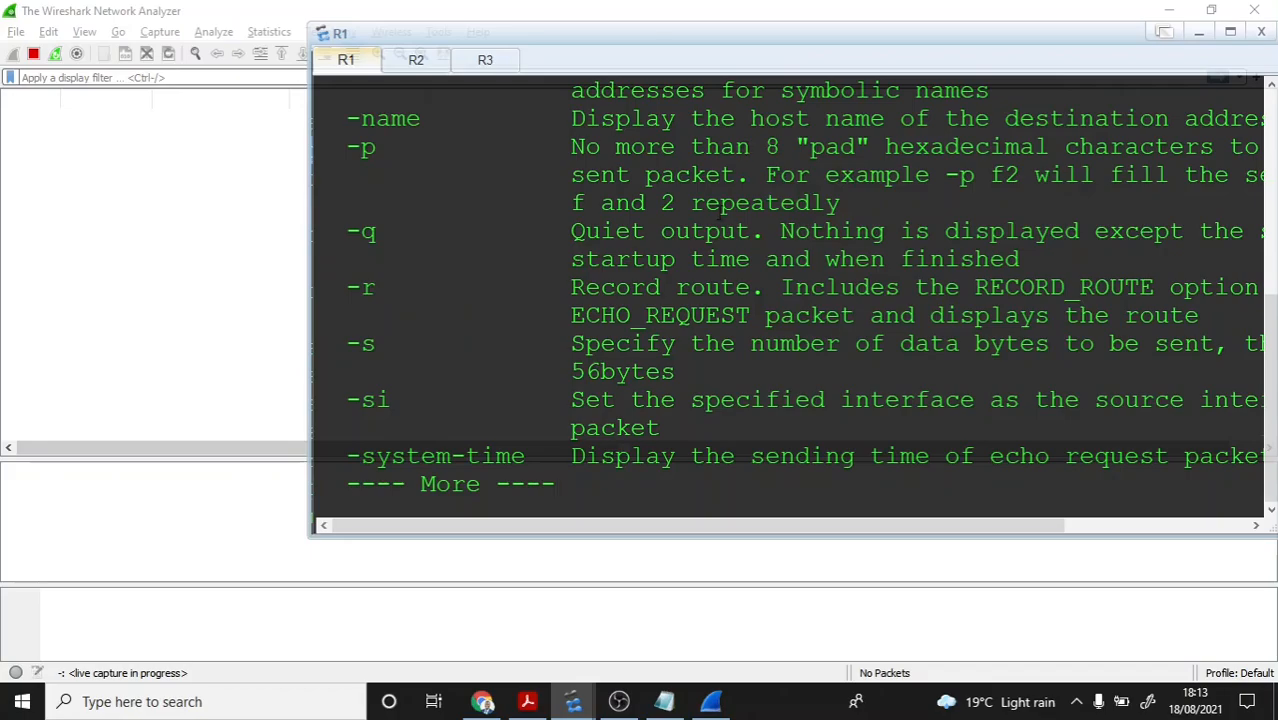
scroll(710, 205, up, 5)
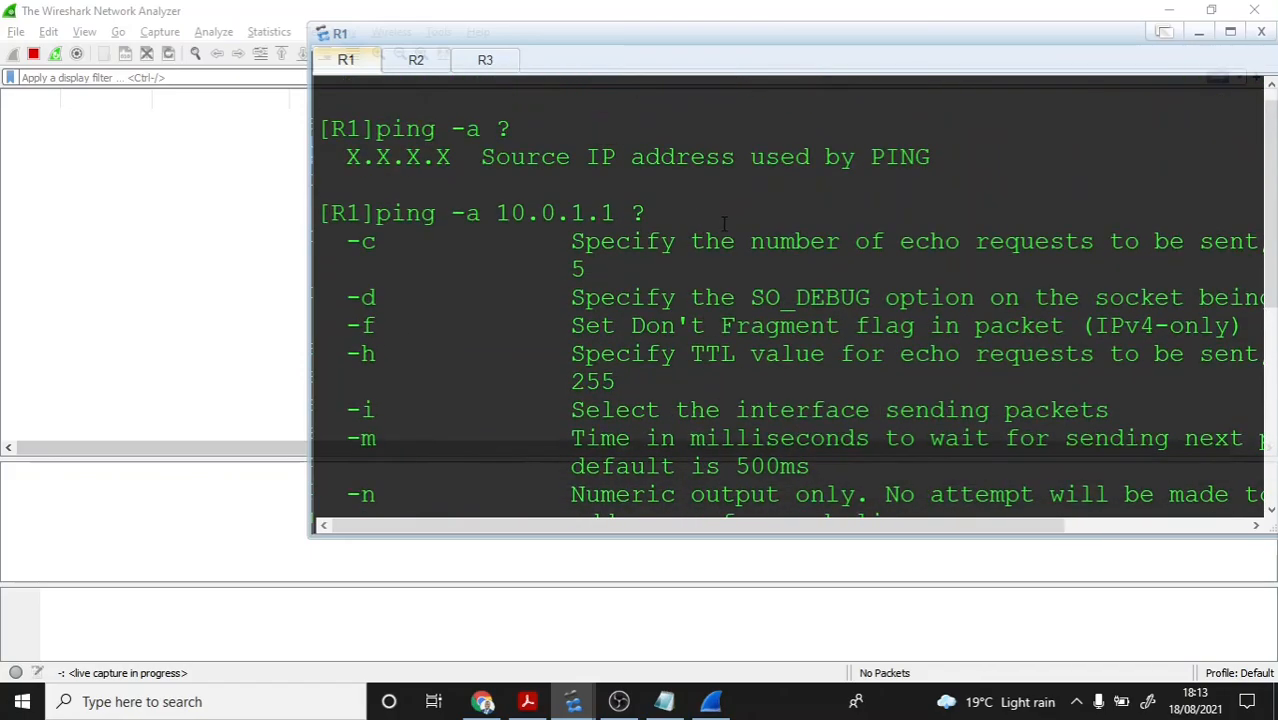
scroll(727, 228, down, 1)
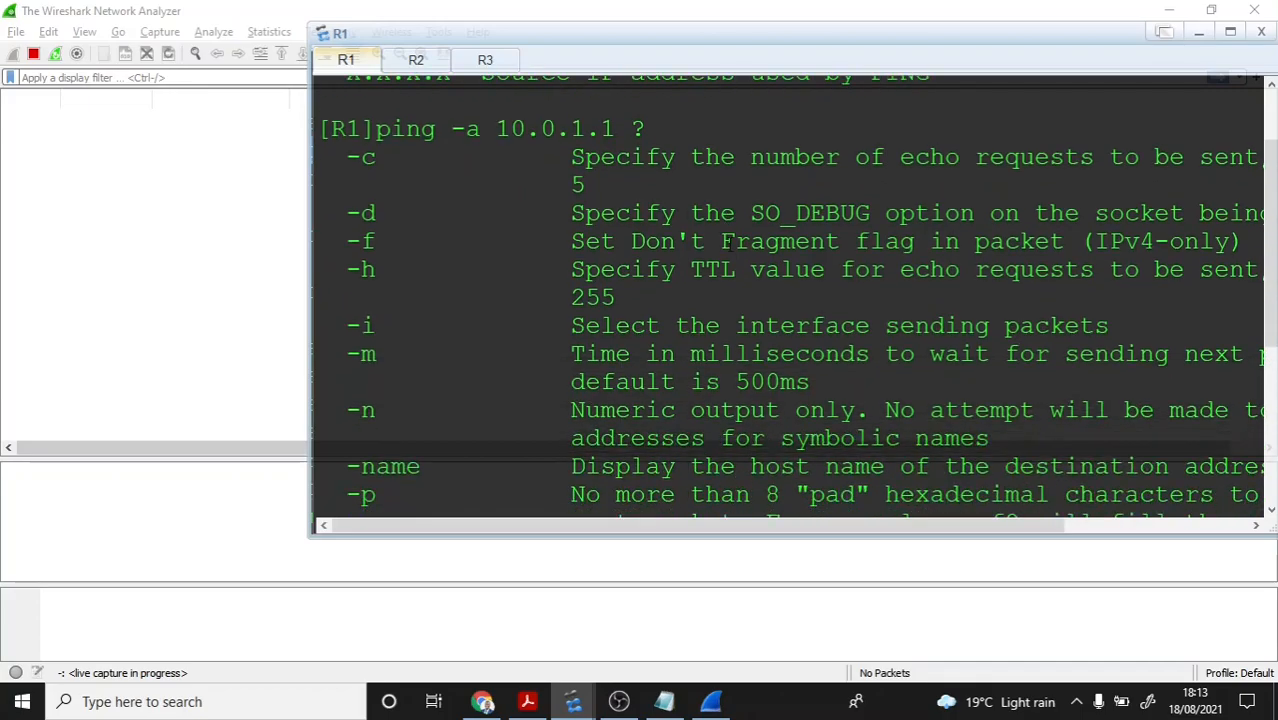
scroll(731, 244, down, 4)
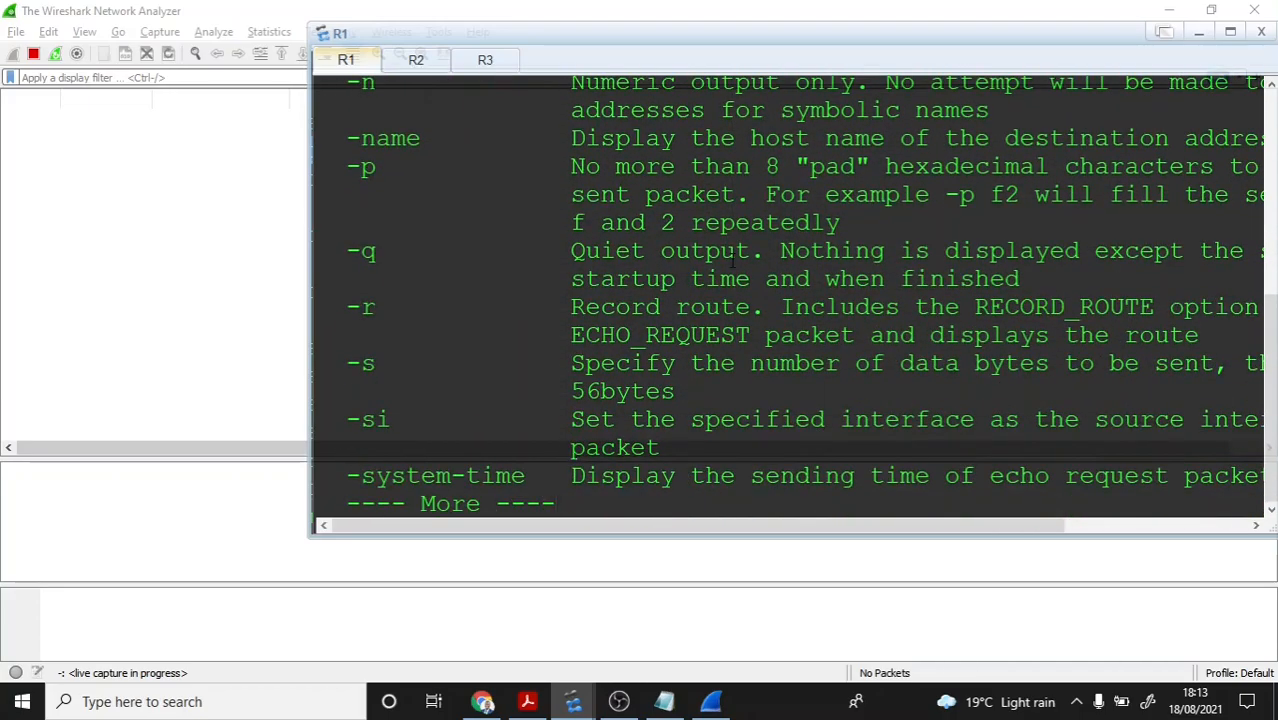
Step: Finish the help listing and ping 10.0.1.2 from R1 with source address 10.0.1.1
key(space)
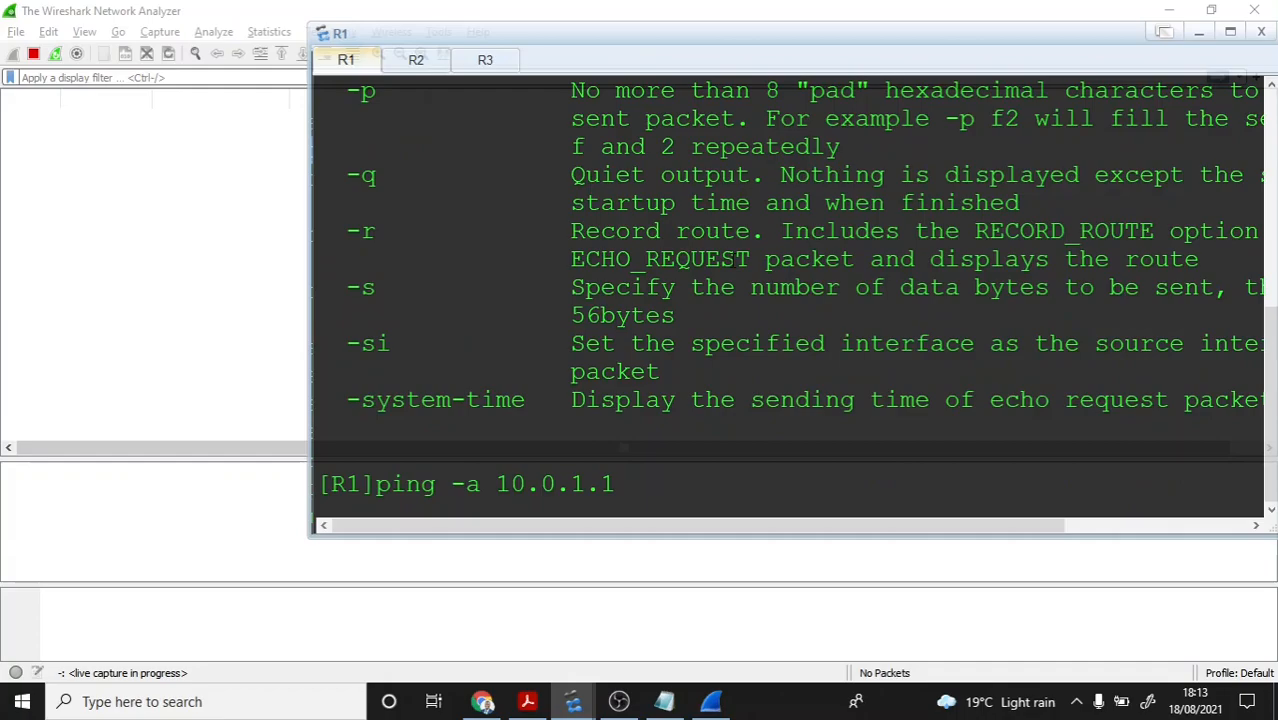
text(10.0.1.2)
key(Return)
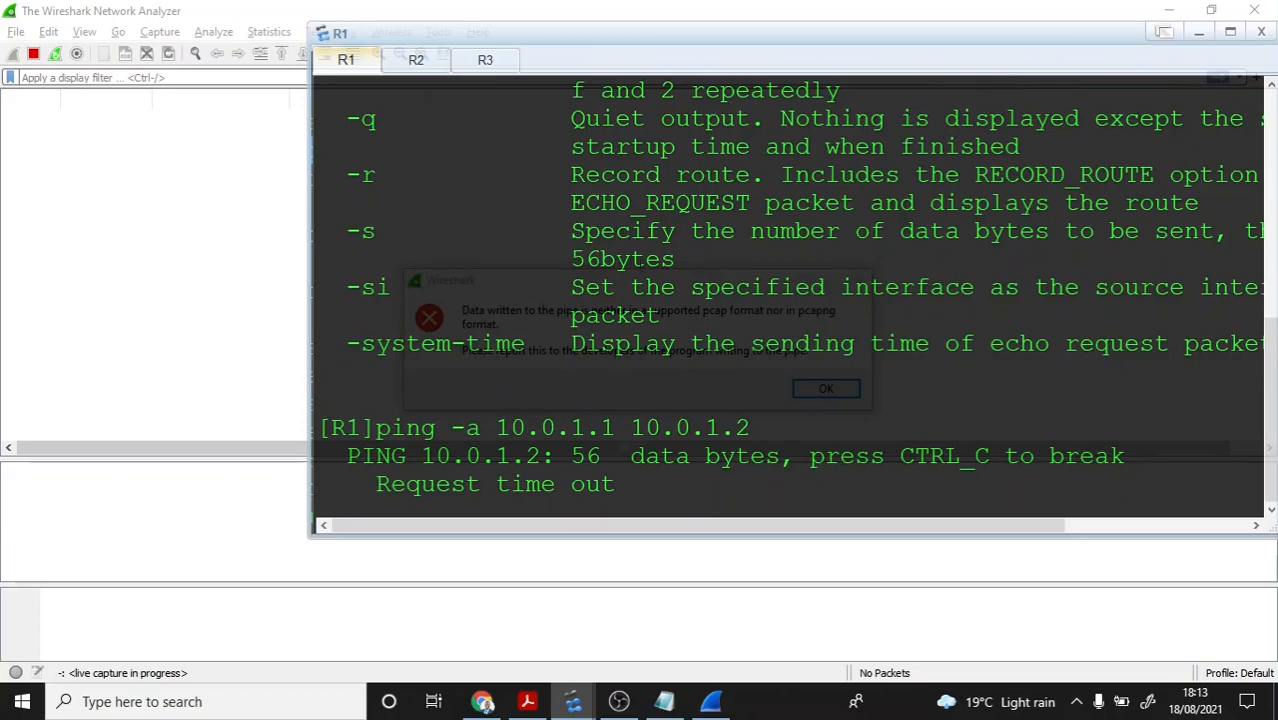
Step: Switch to Wireshark, dismiss the pipe format error and close the program
click(260, 274)
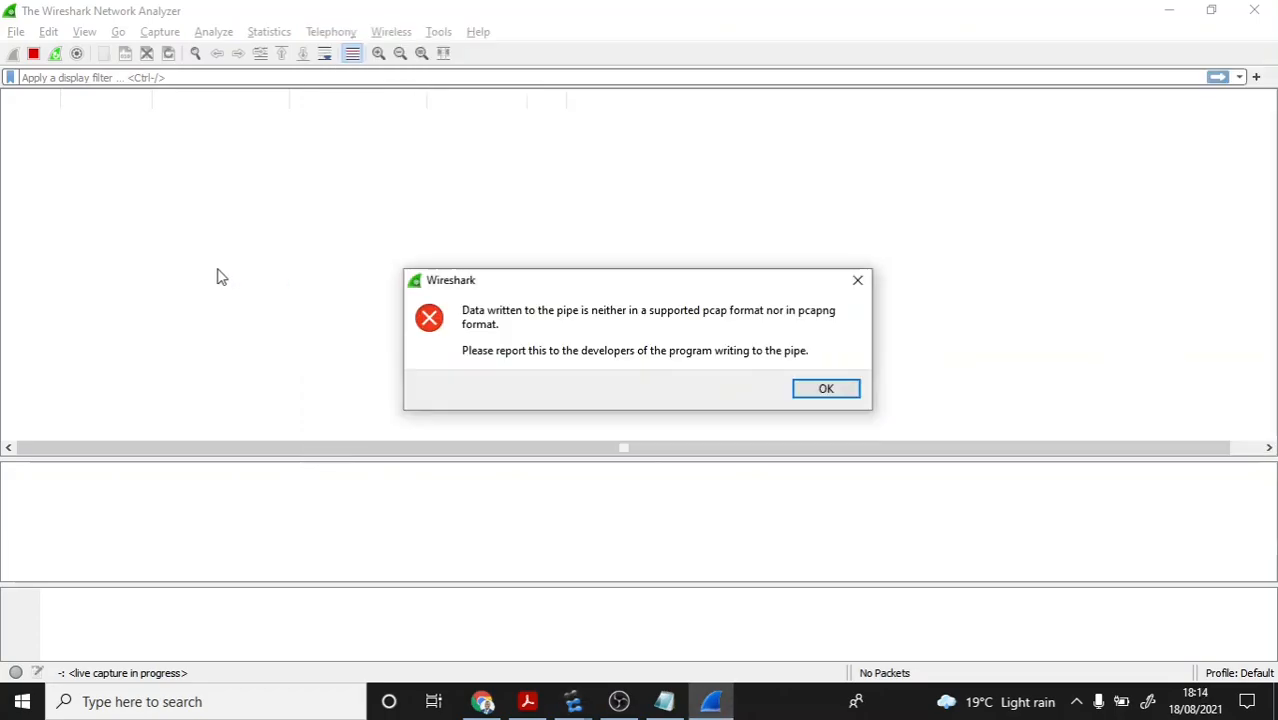
click(825, 389)
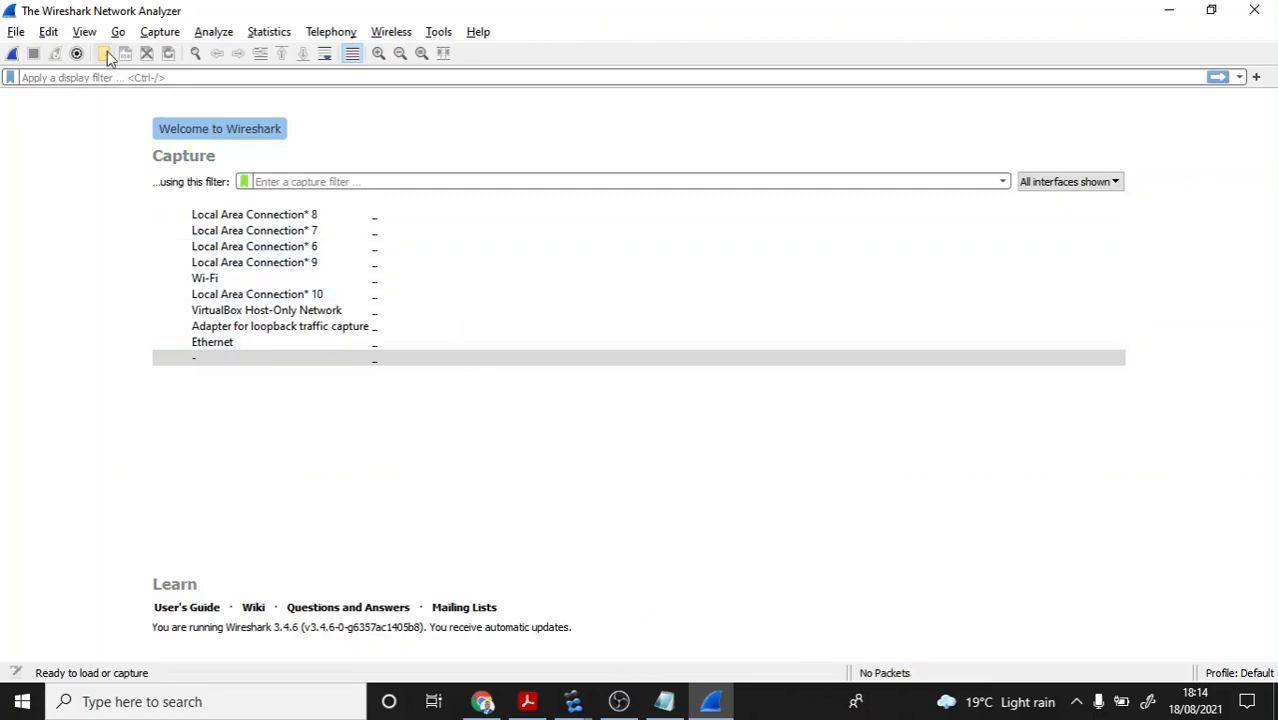
click(1268, 14)
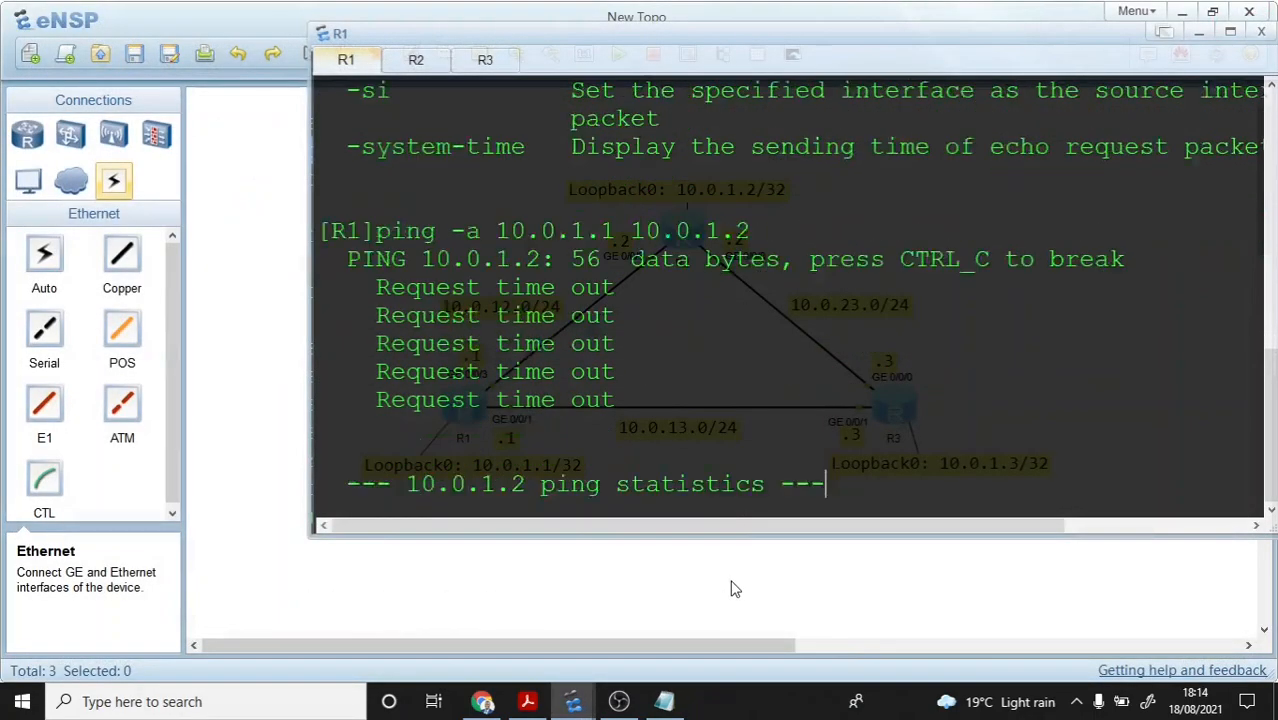
Step: Return to the eNSP topology and start a new data capture on R2's GE 0/0/3 interface
click(251, 251)
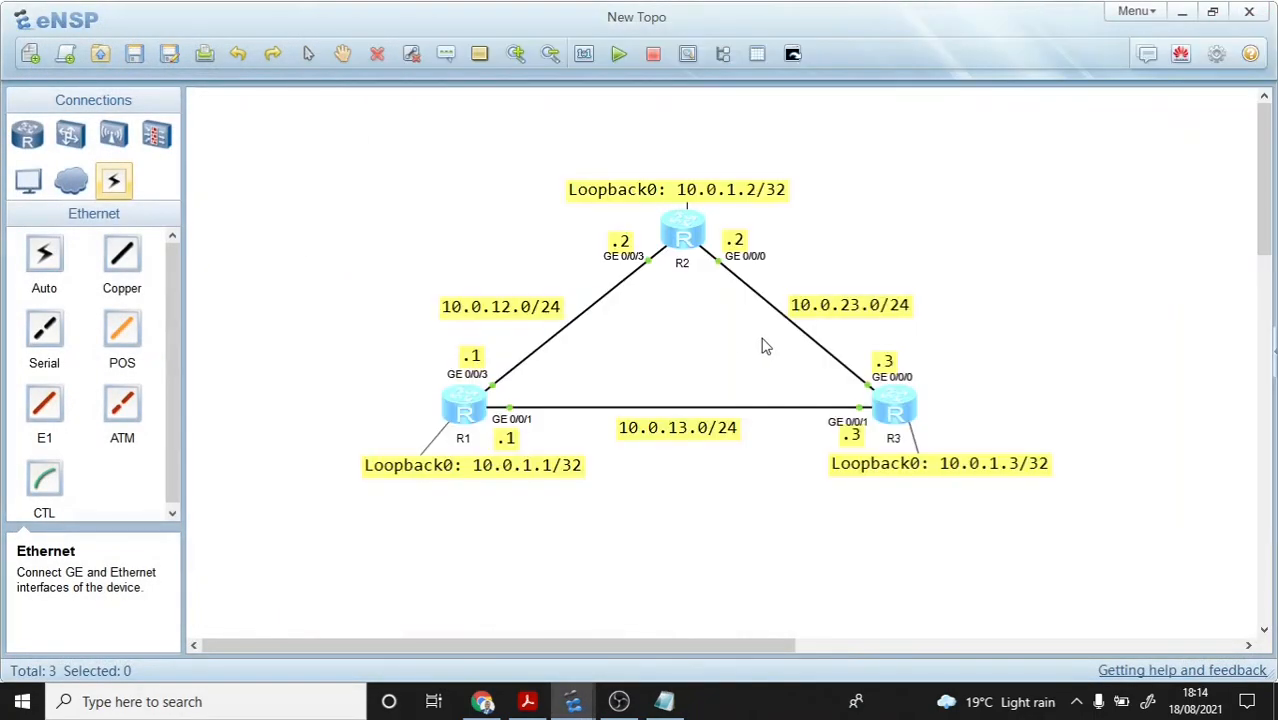
right_click(651, 268)
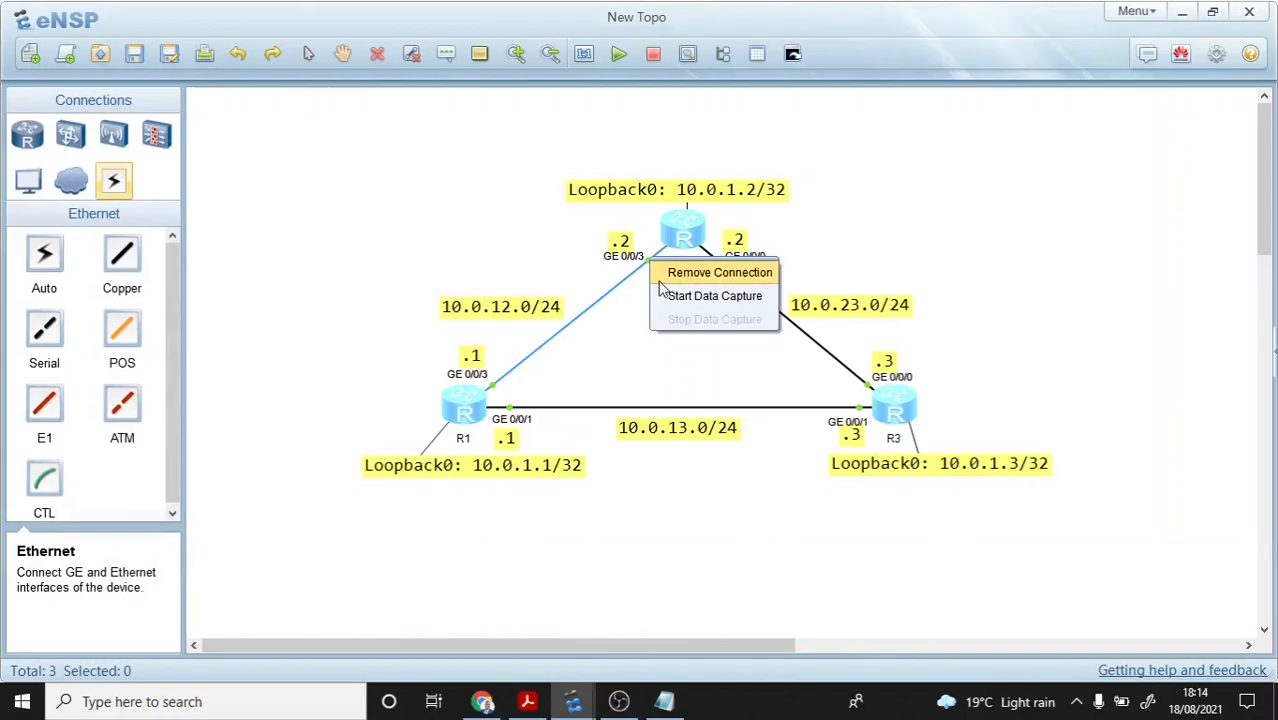
click(673, 297)
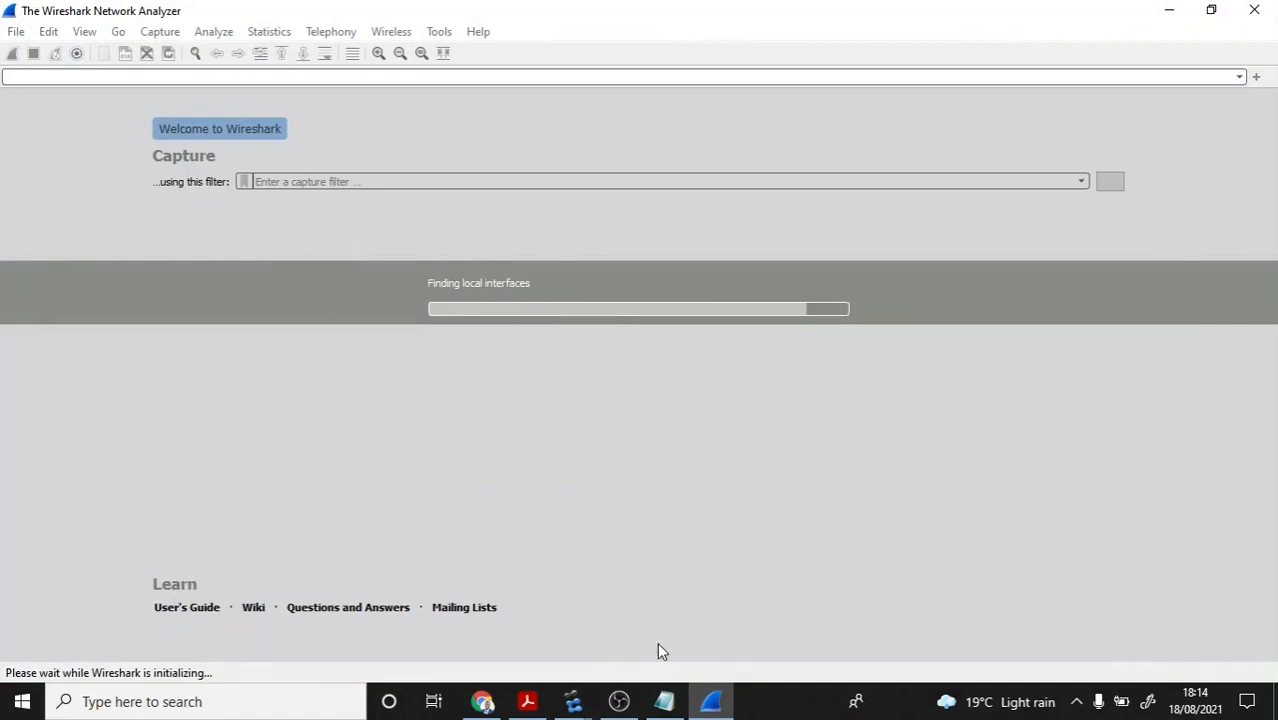
Step: Bring R1's console up beside the running Wireshark capture and repeat the ping to 10.0.1.2 with source address 10.0.1.1
key(alt+Tab)
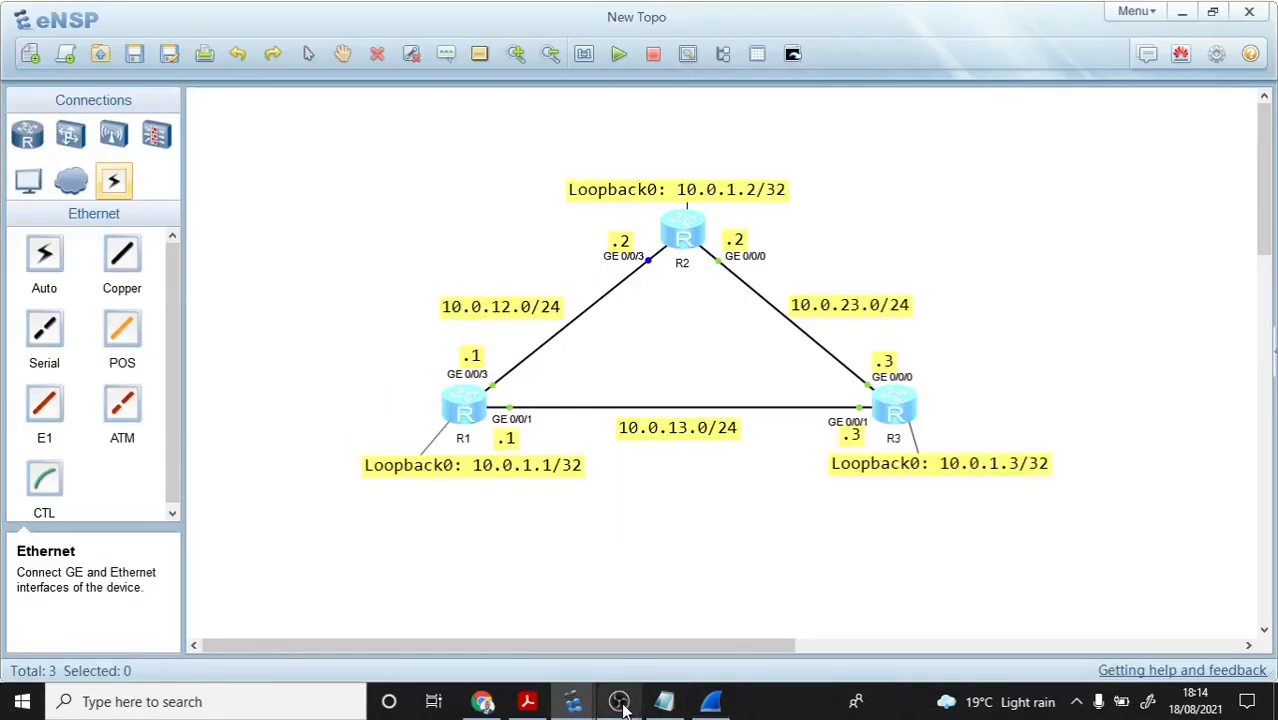
mouse_move(588, 708)
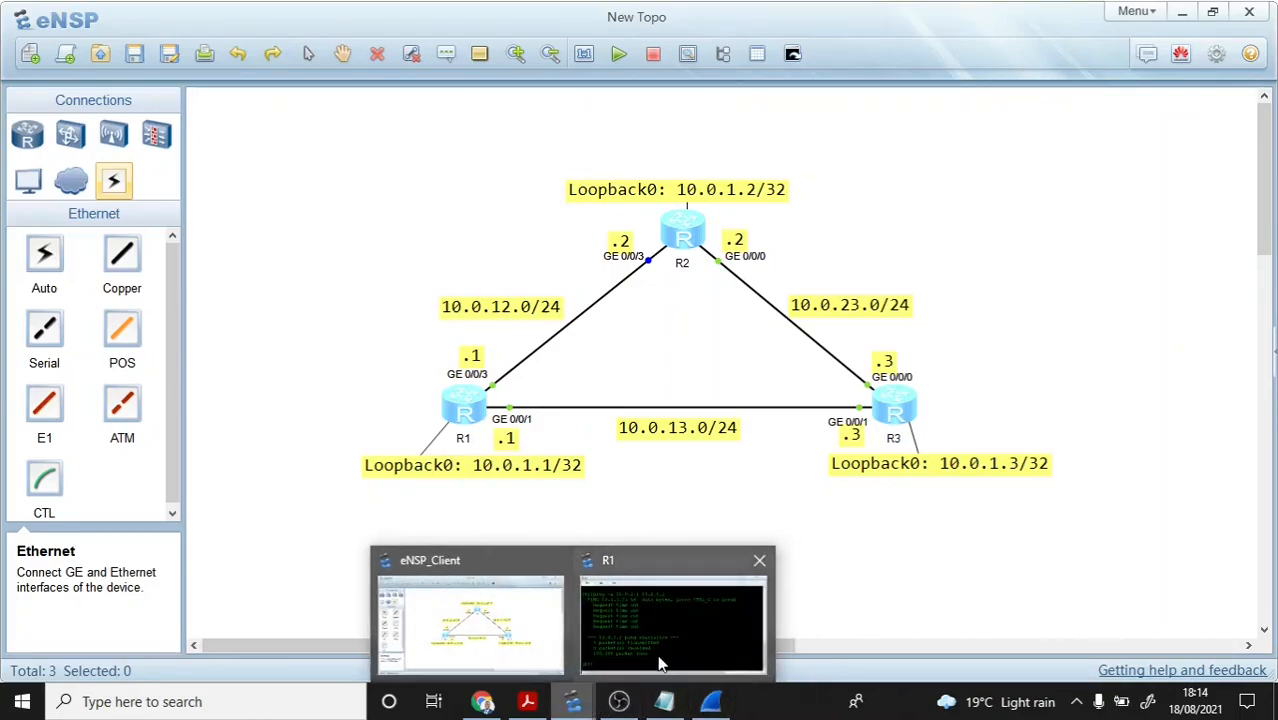
click(658, 640)
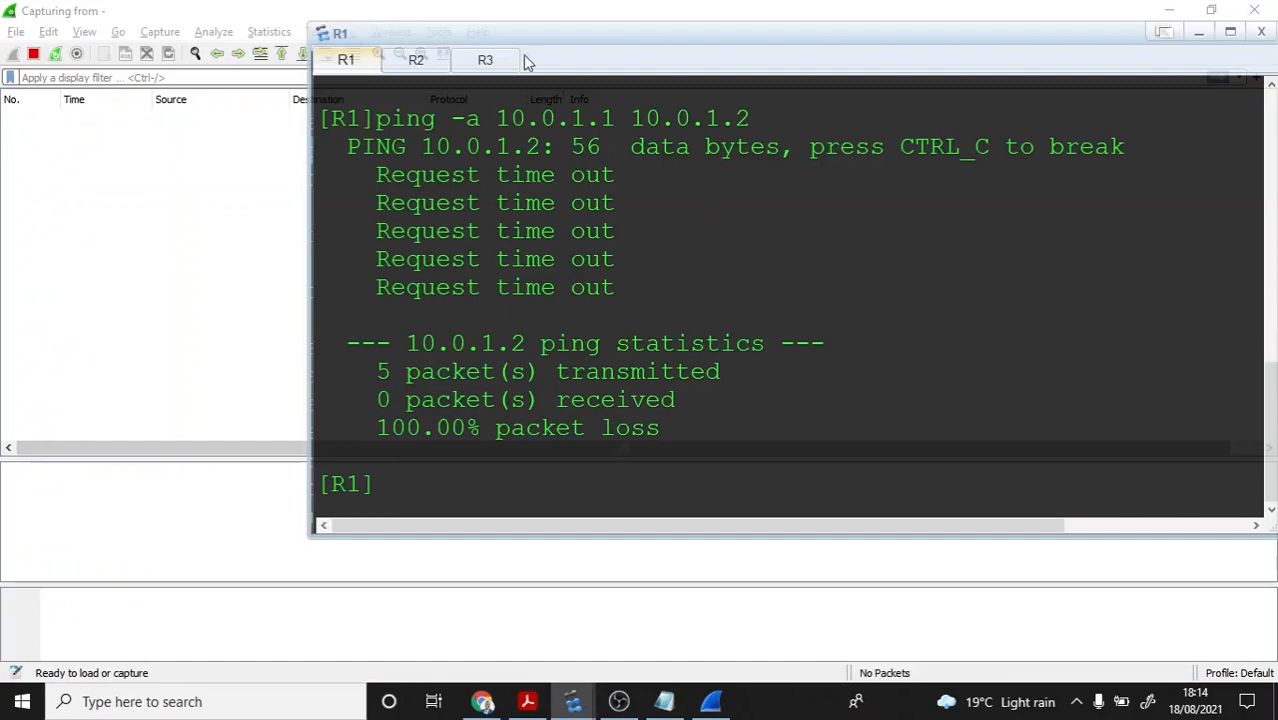
drag(531, 31, 976, 45)
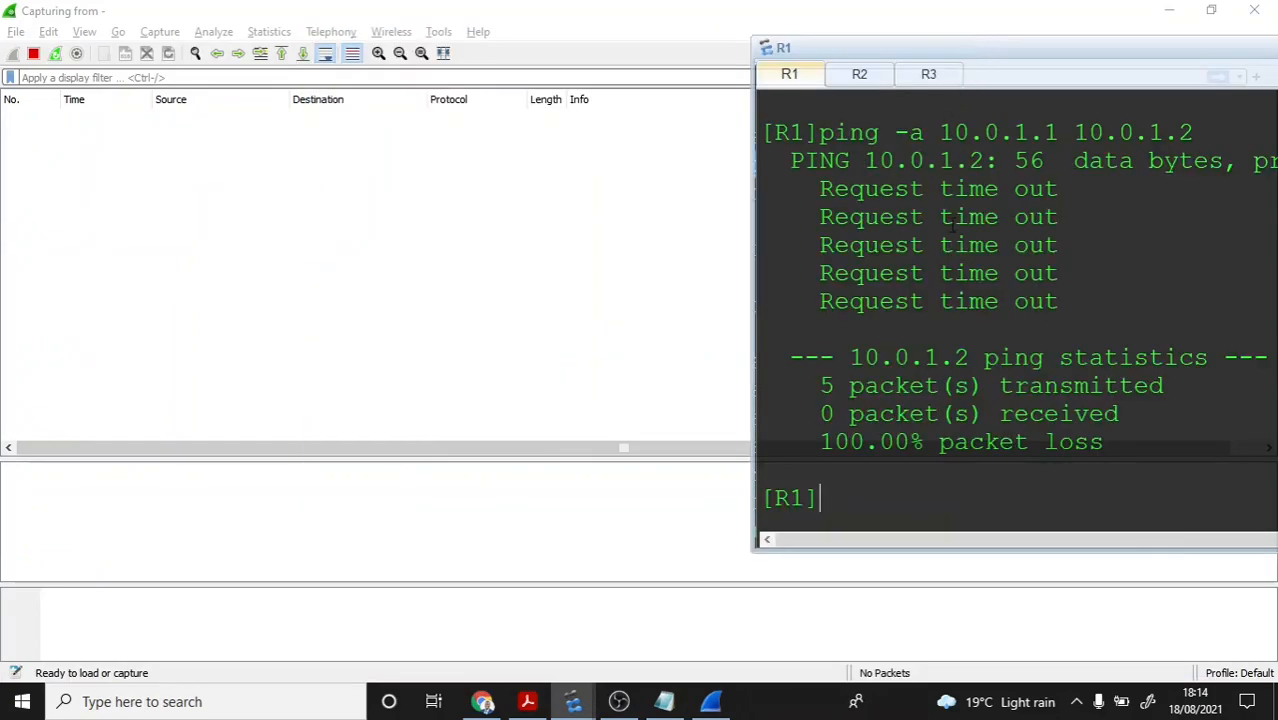
key(Up)
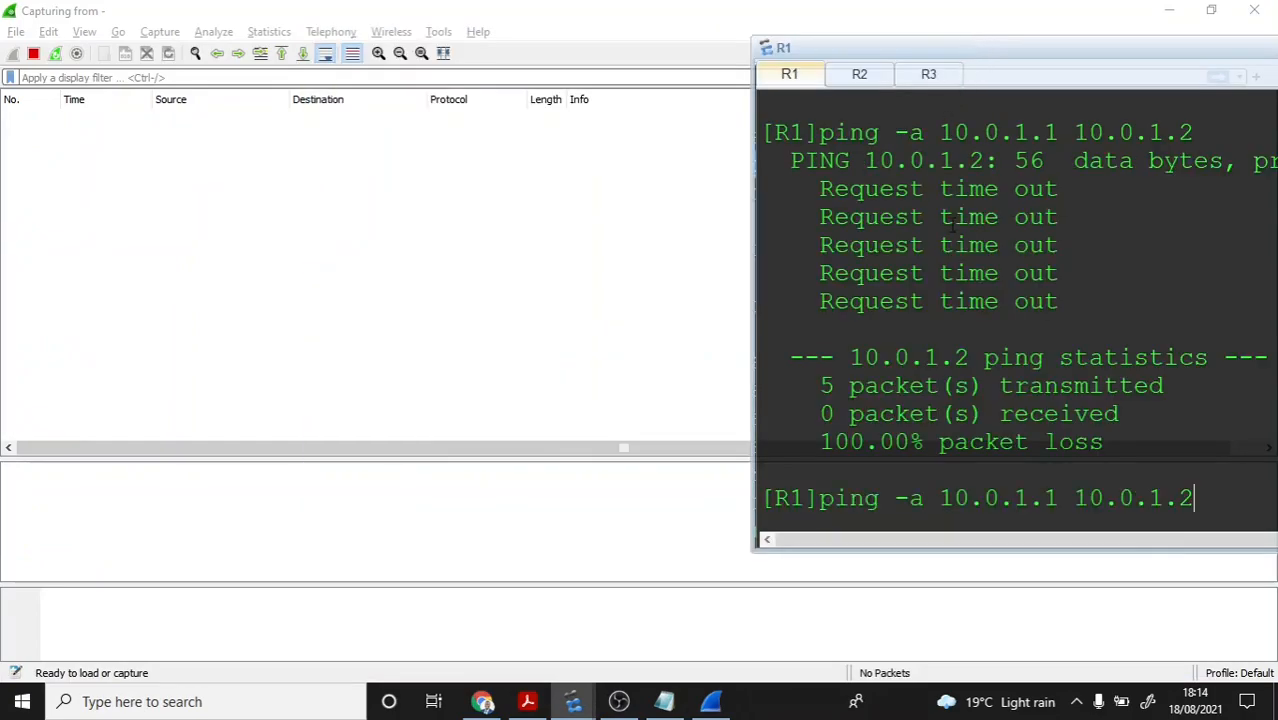
key(Return)
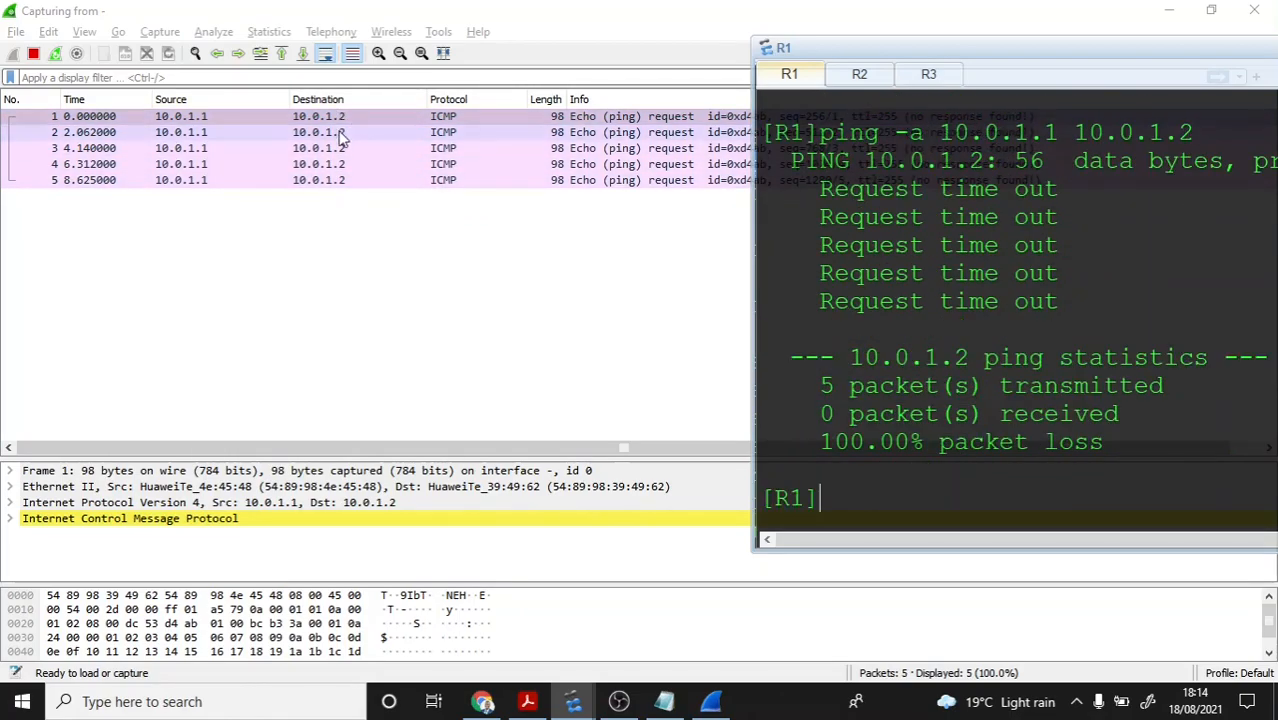
Step: Switch to the Wireshark capture and examine the destination and source addresses of the captured ping requests
click(330, 273)
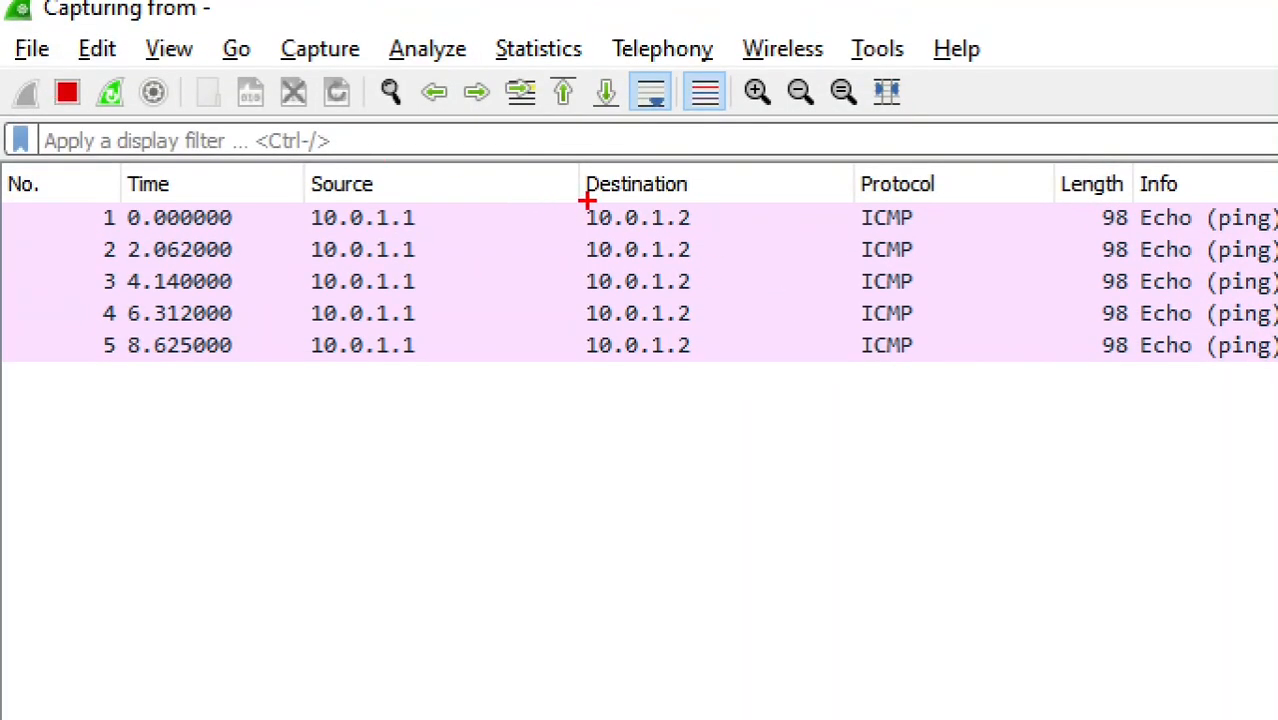
drag(582, 203, 745, 368)
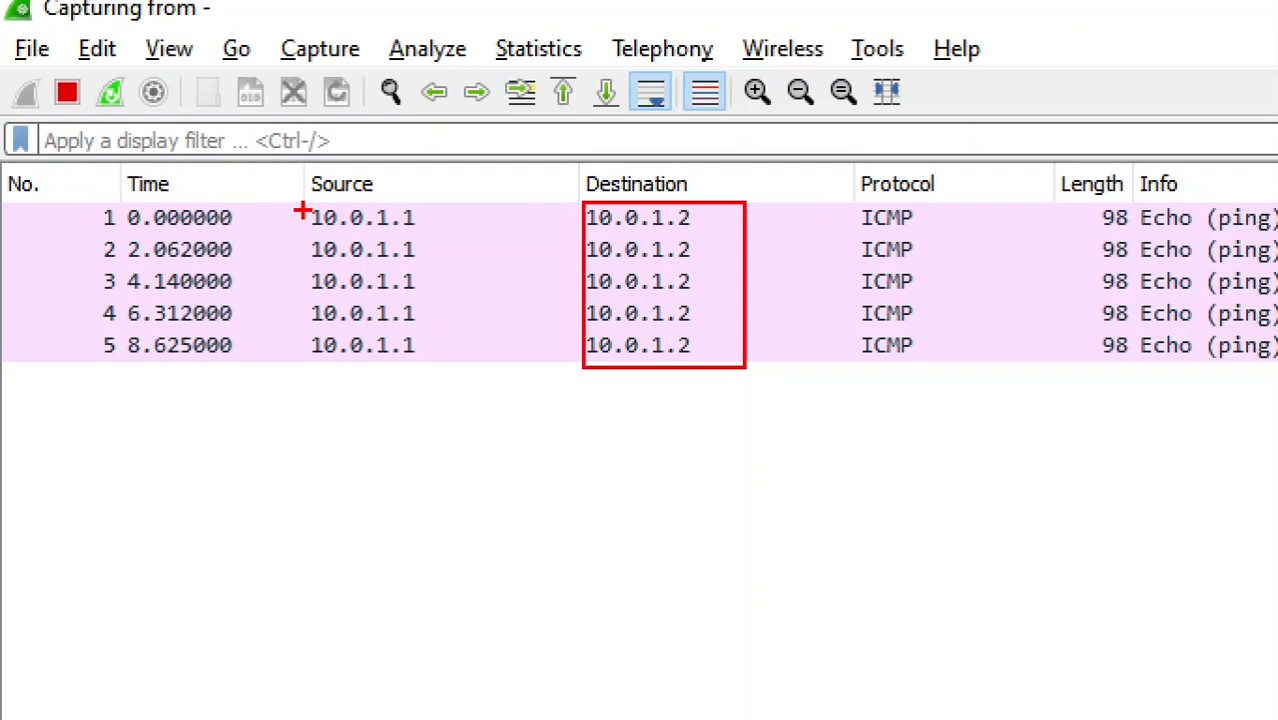
mouse_move(302, 203)
mouse_down()
mouse_move(385, 257)
mouse_move(464, 343)
mouse_move(462, 369)
mouse_move(451, 360)
mouse_up()
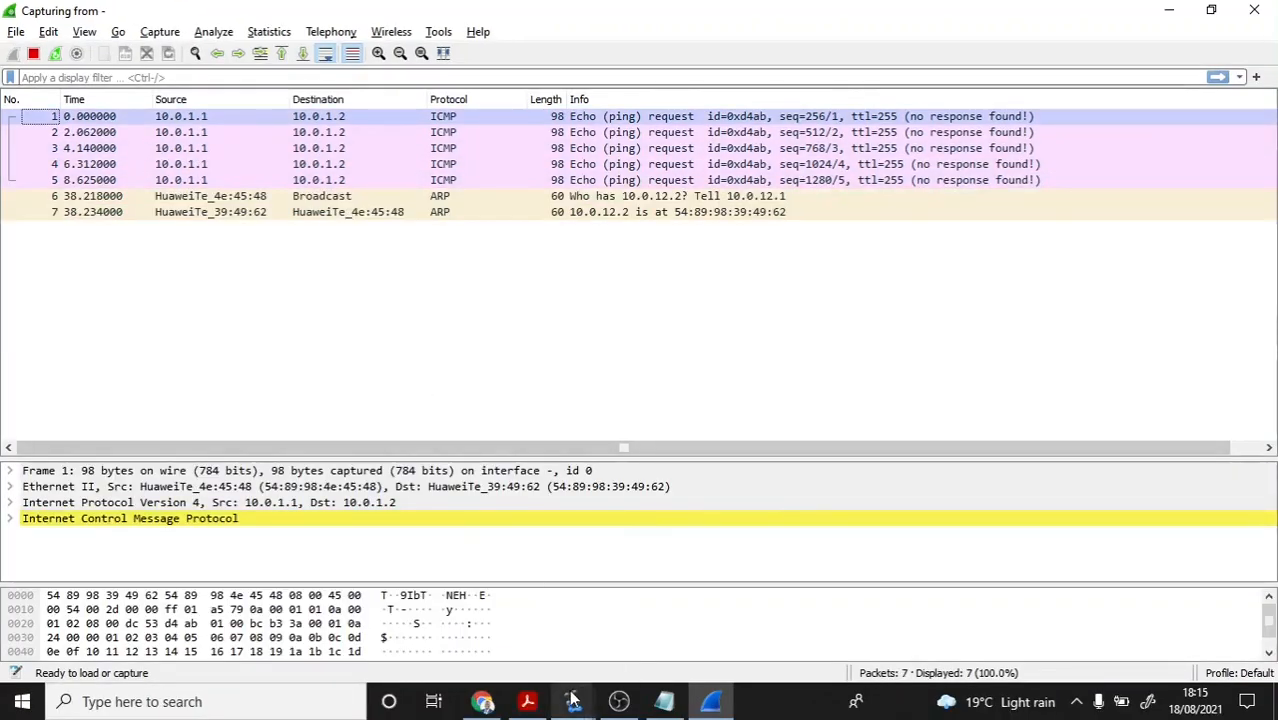
Step: Return to the eNSP topology and trace the request and reply path between R1 and R2, including R1's Loopback0 address
mouse_move(573, 700)
click(493, 624)
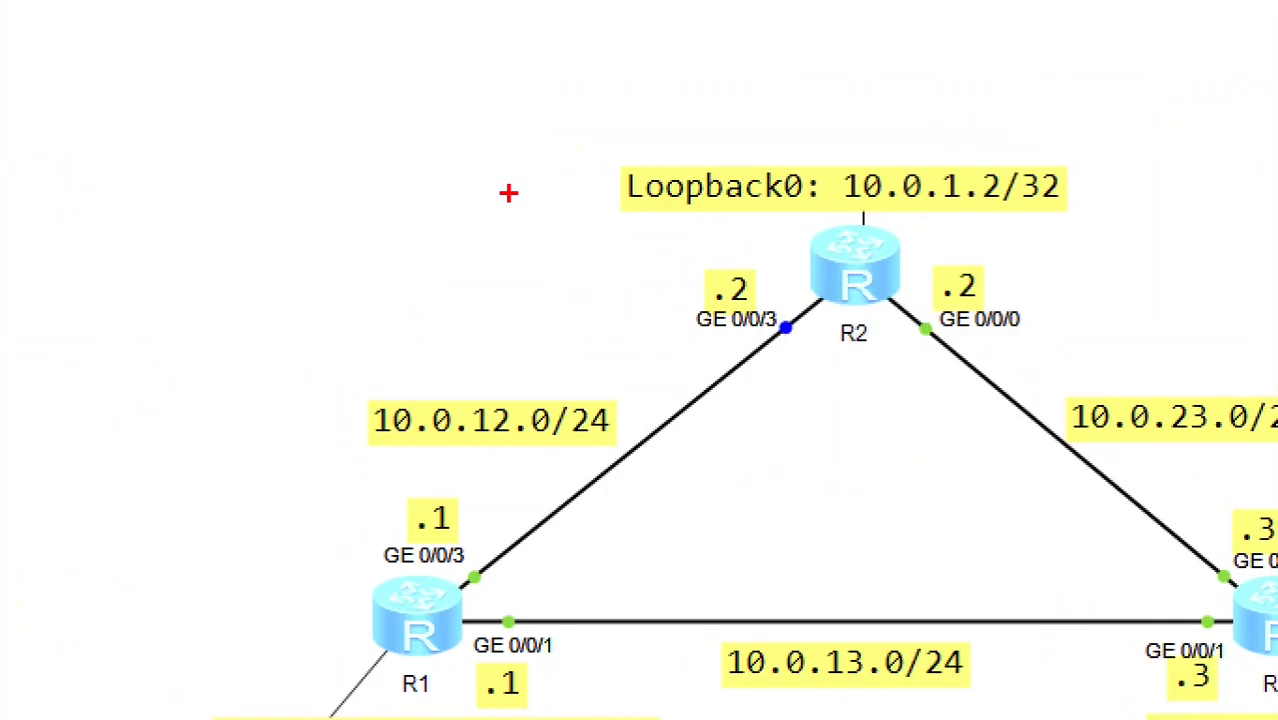
drag(807, 231, 553, 470)
key(e)
mouse_move(799, 246)
mouse_down()
mouse_move(424, 558)
mouse_move(408, 620)
mouse_up()
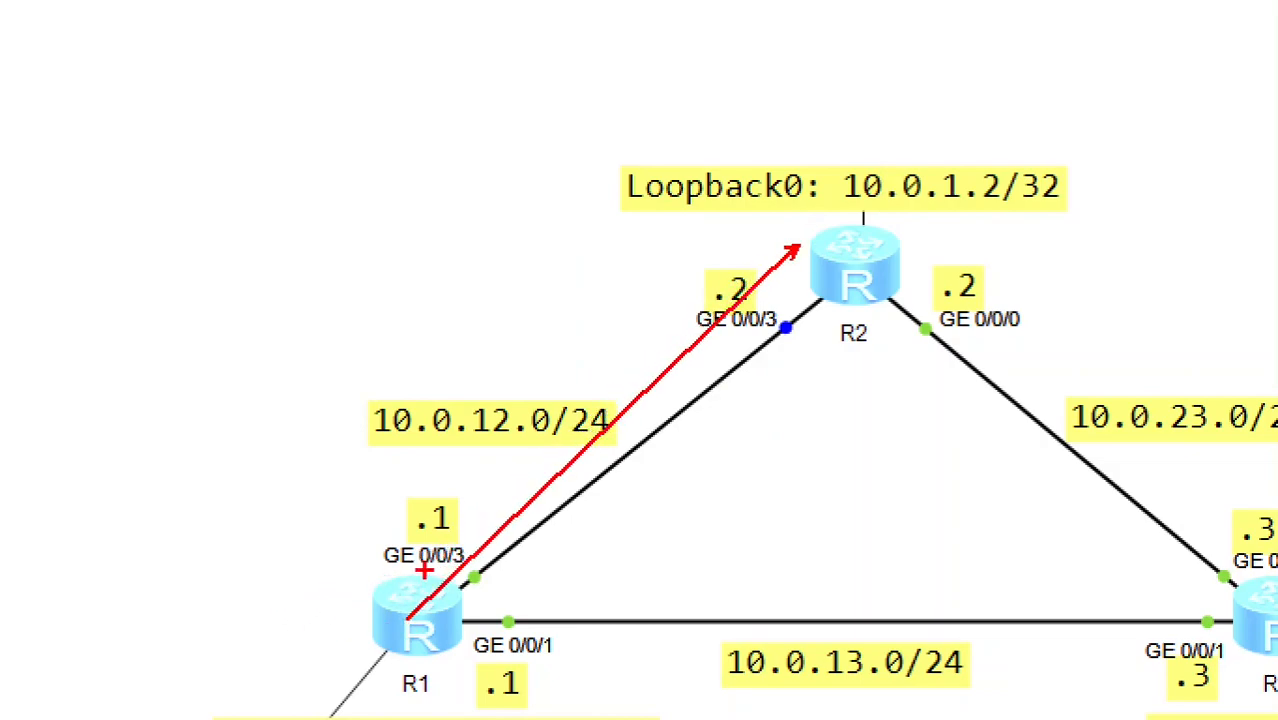
mouse_move(408, 568)
mouse_down()
mouse_move(747, 149)
mouse_move(785, 215)
mouse_up()
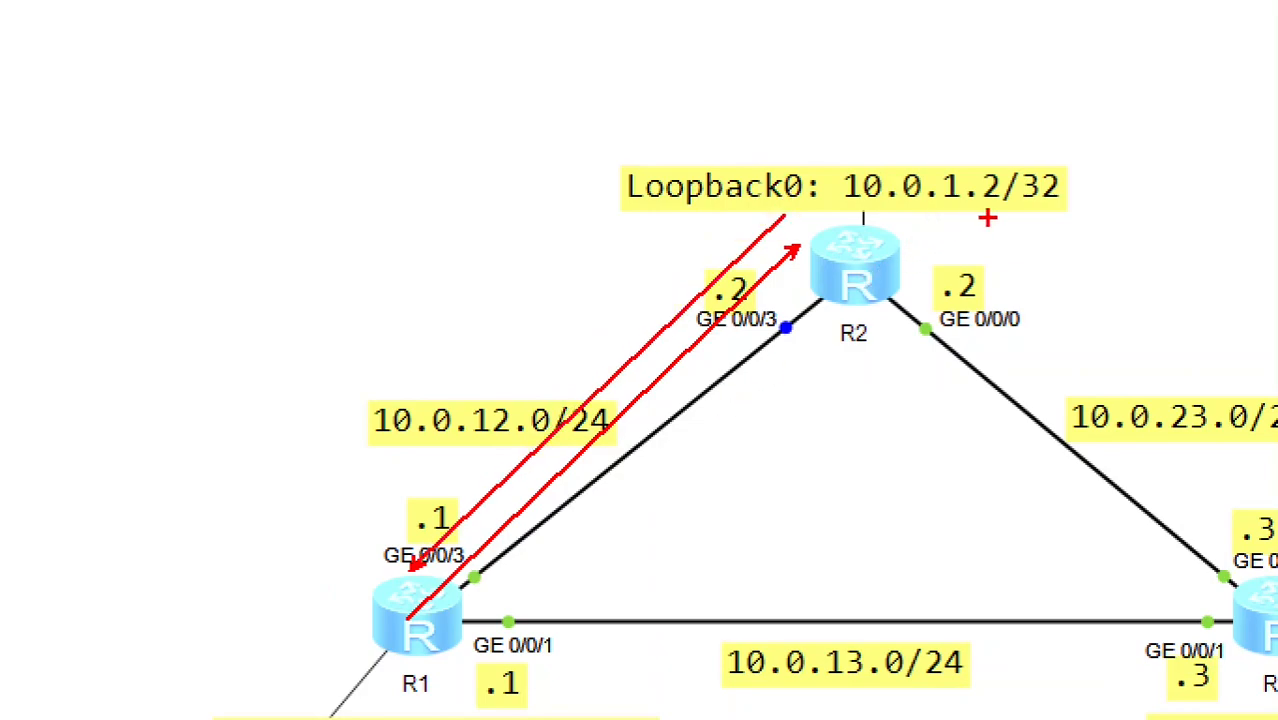
drag(895, 258, 997, 245)
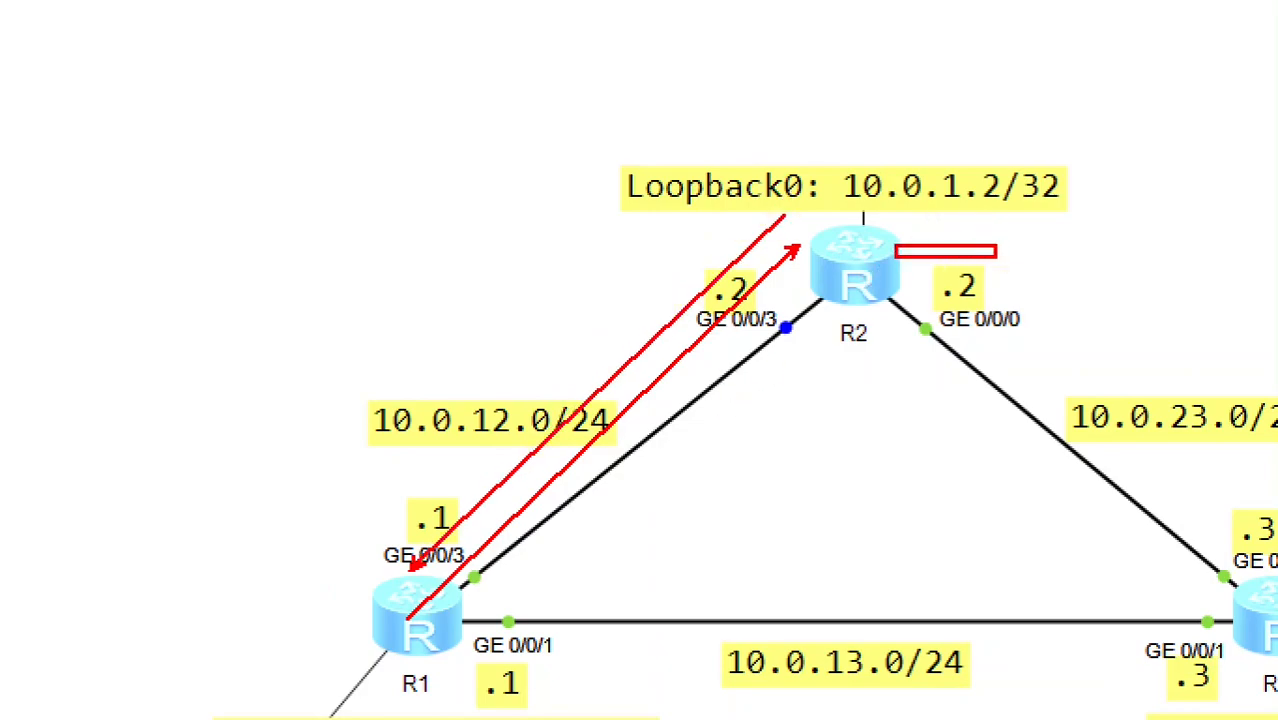
drag(867, 248, 1038, 247)
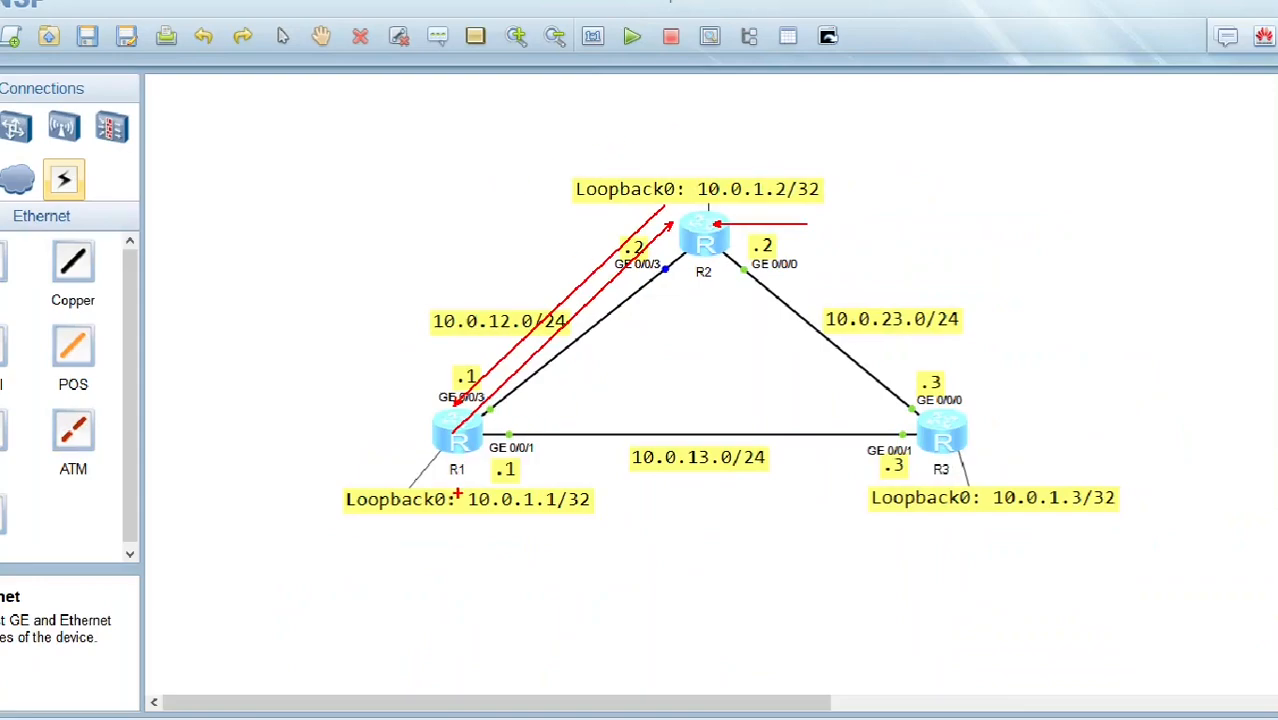
drag(497, 509, 588, 482)
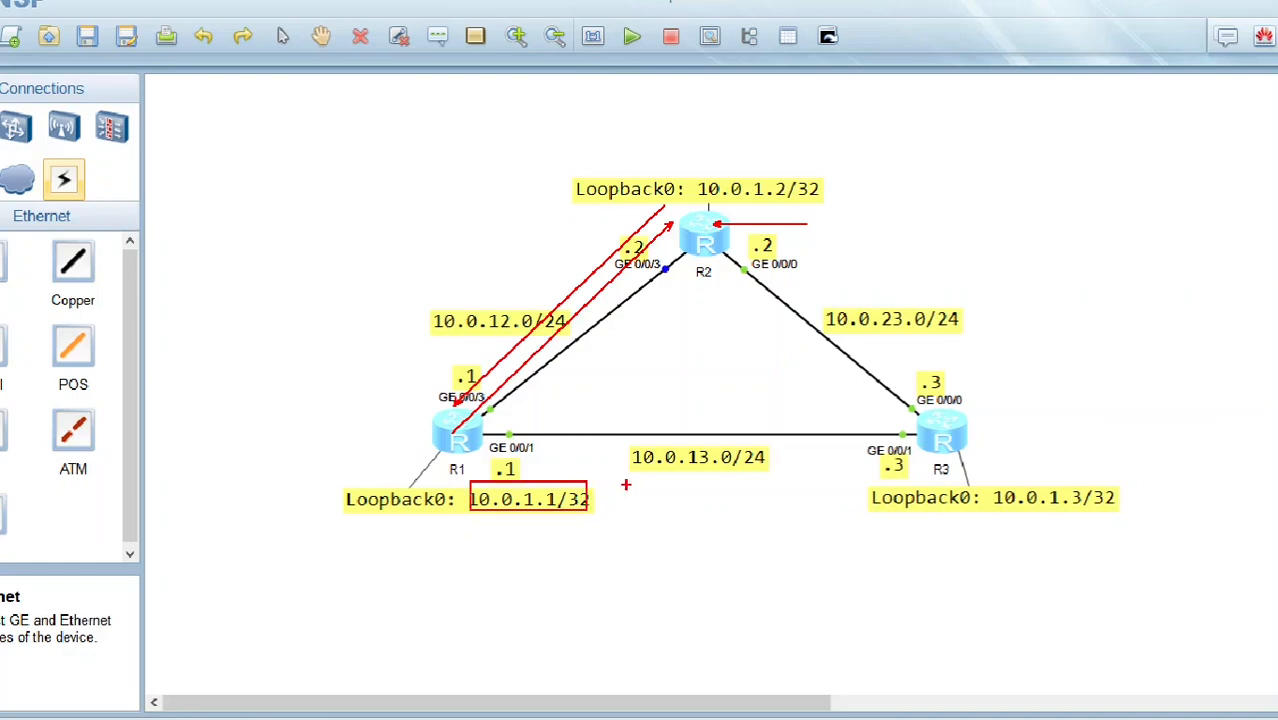
key(Escape)
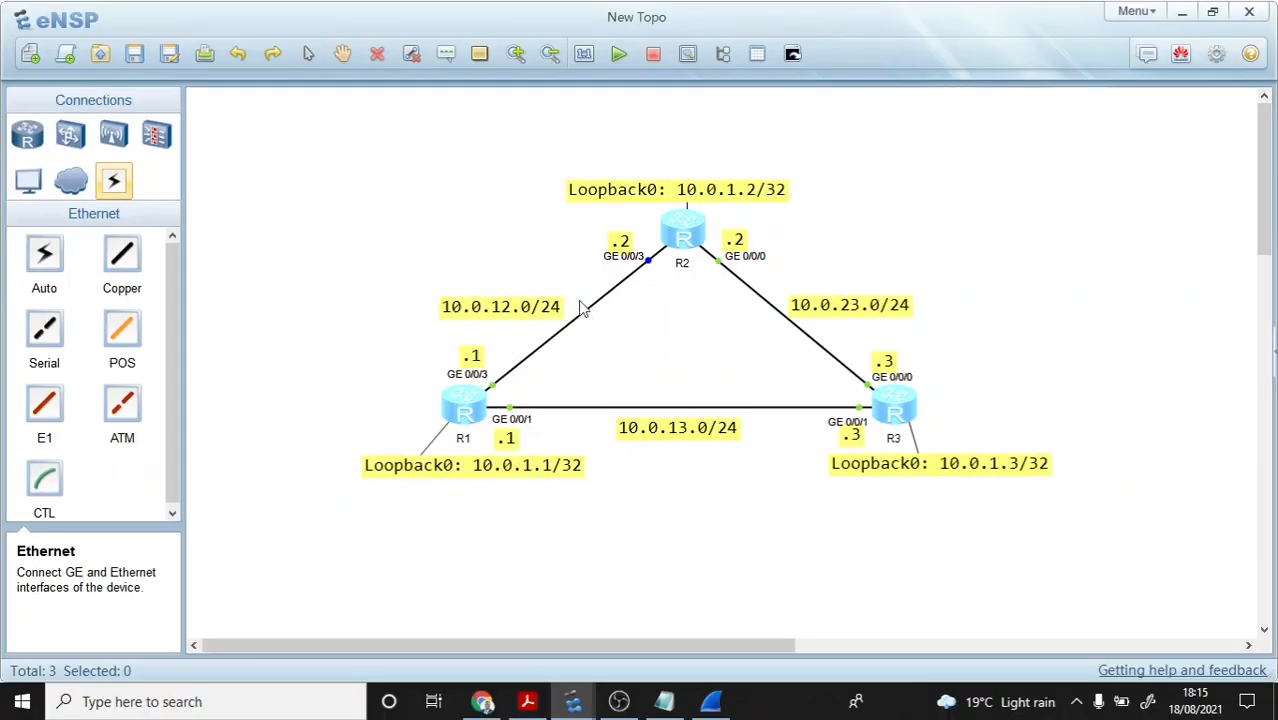
Step: Open R2's console from the topology, maximise its window and reactivate the command-line session
double_click(686, 240)
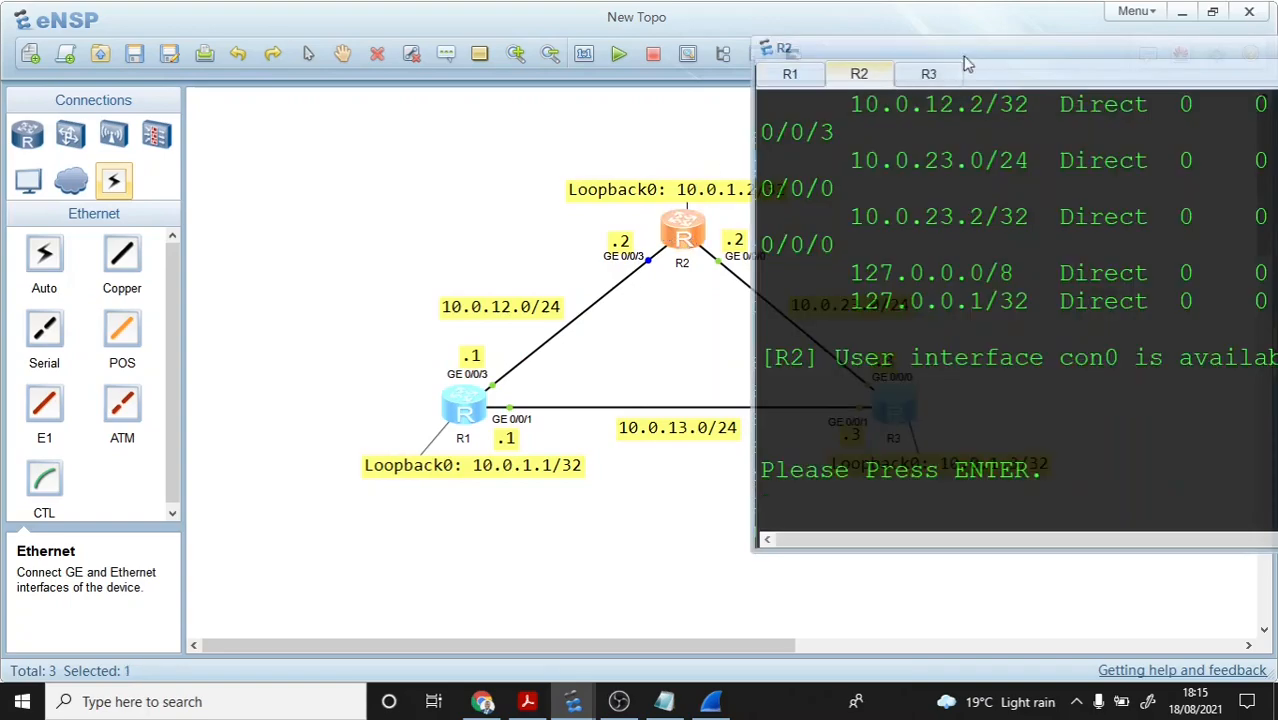
drag(1002, 49, 615, 64)
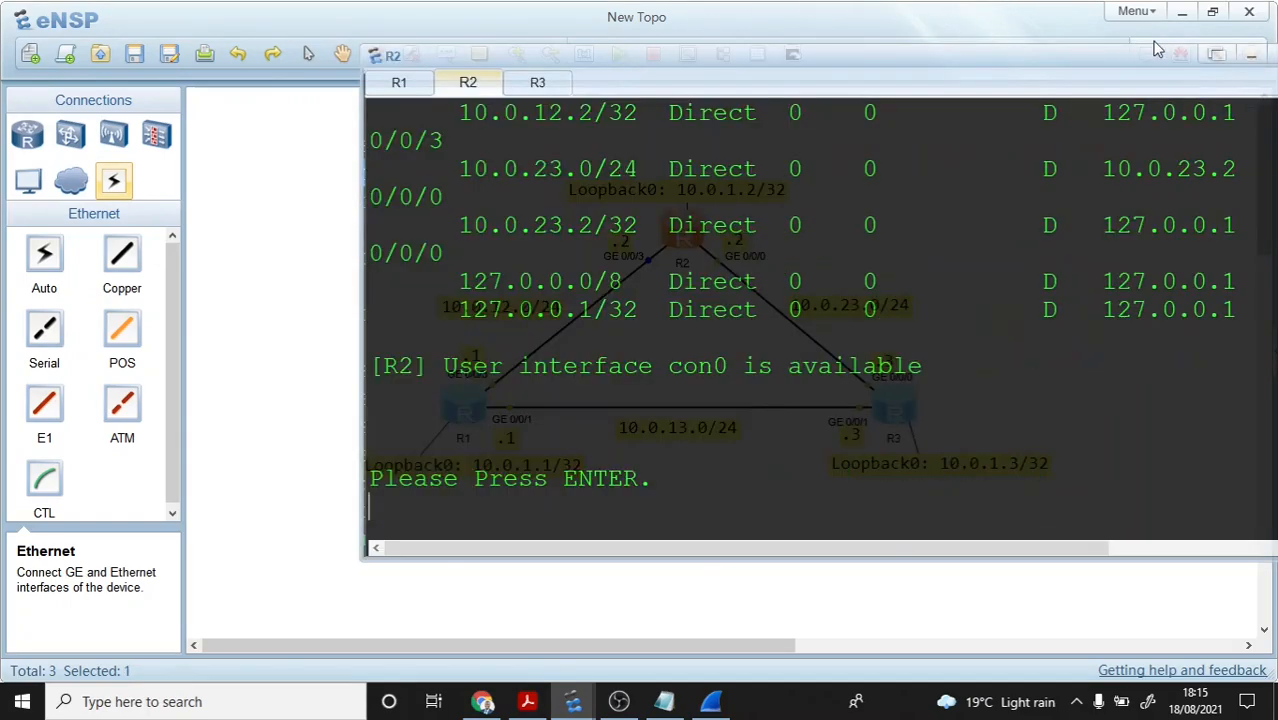
drag(1062, 54, 760, 45)
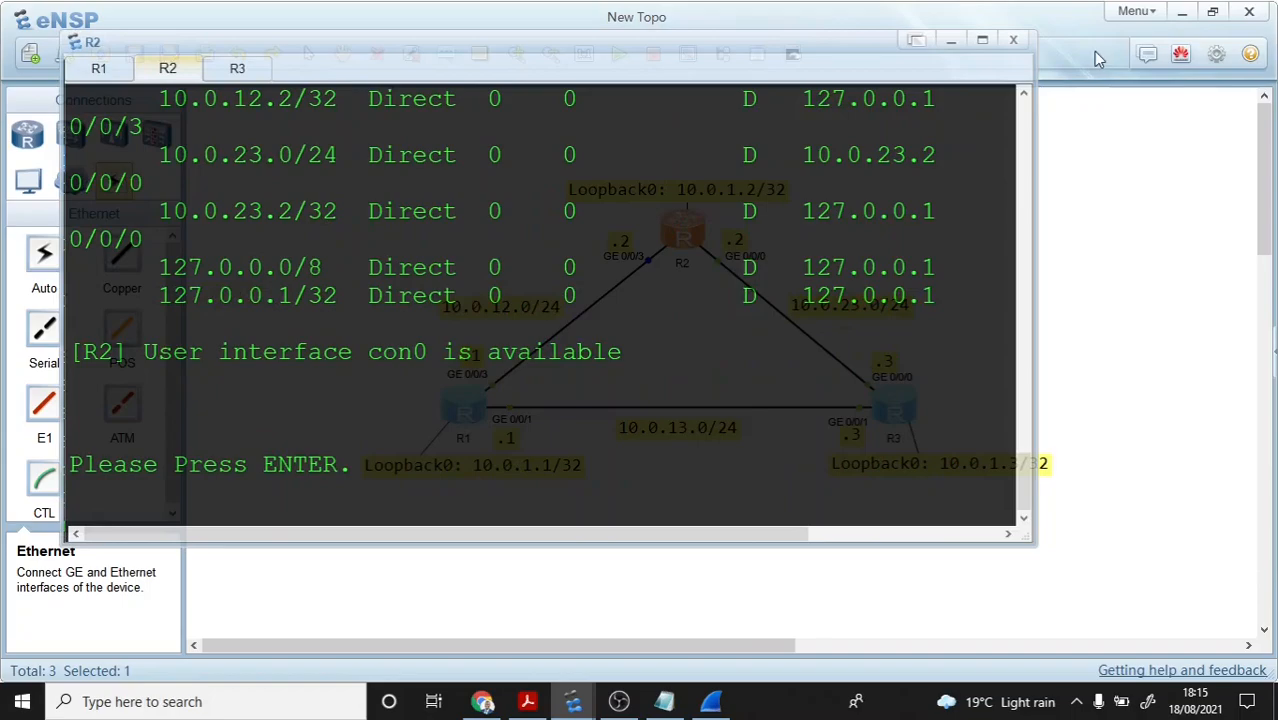
click(980, 43)
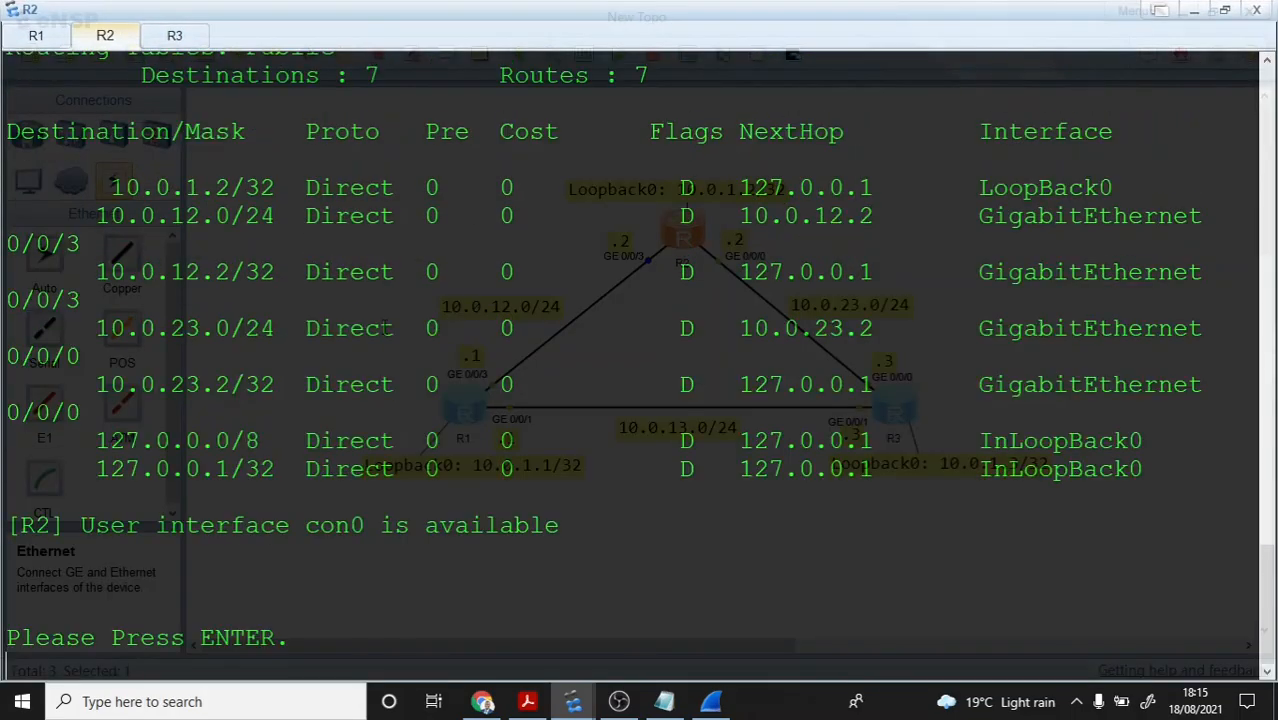
key(Return)
Step: Clear R2's console output and enter system view with "sys"
right_click(452, 446)
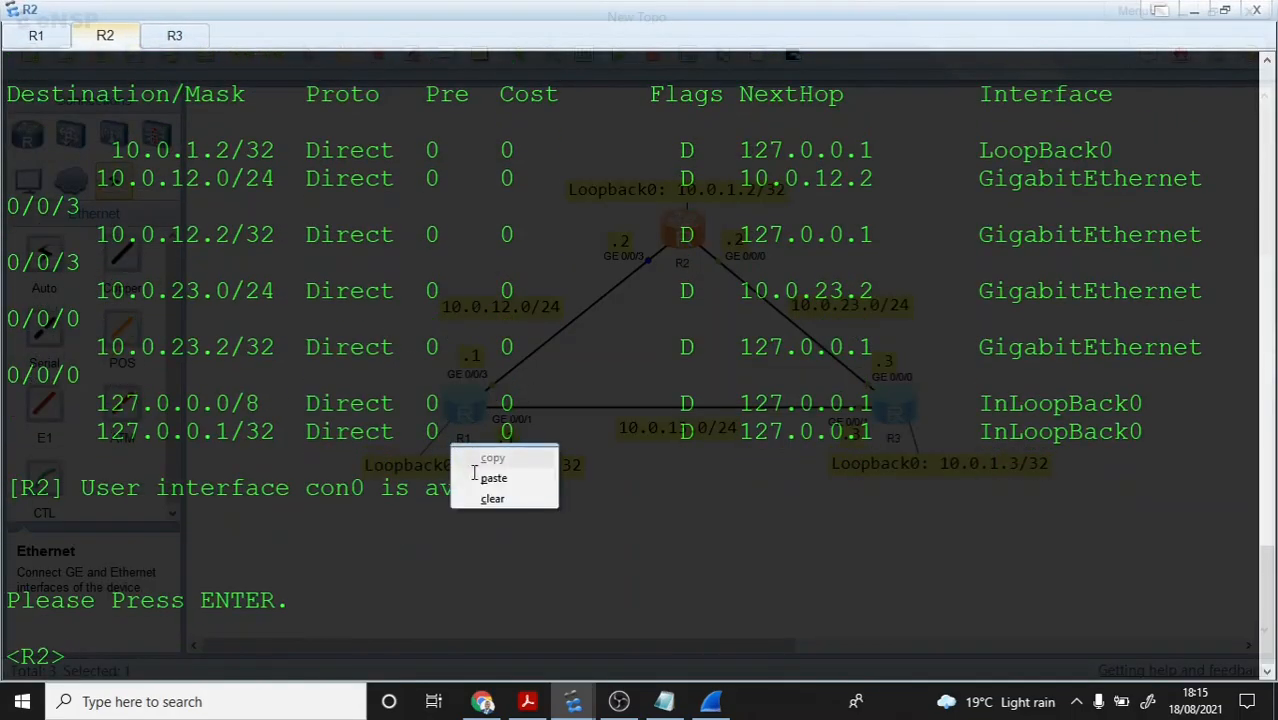
click(476, 497)
key(Return)
text(sys)
key(Return)
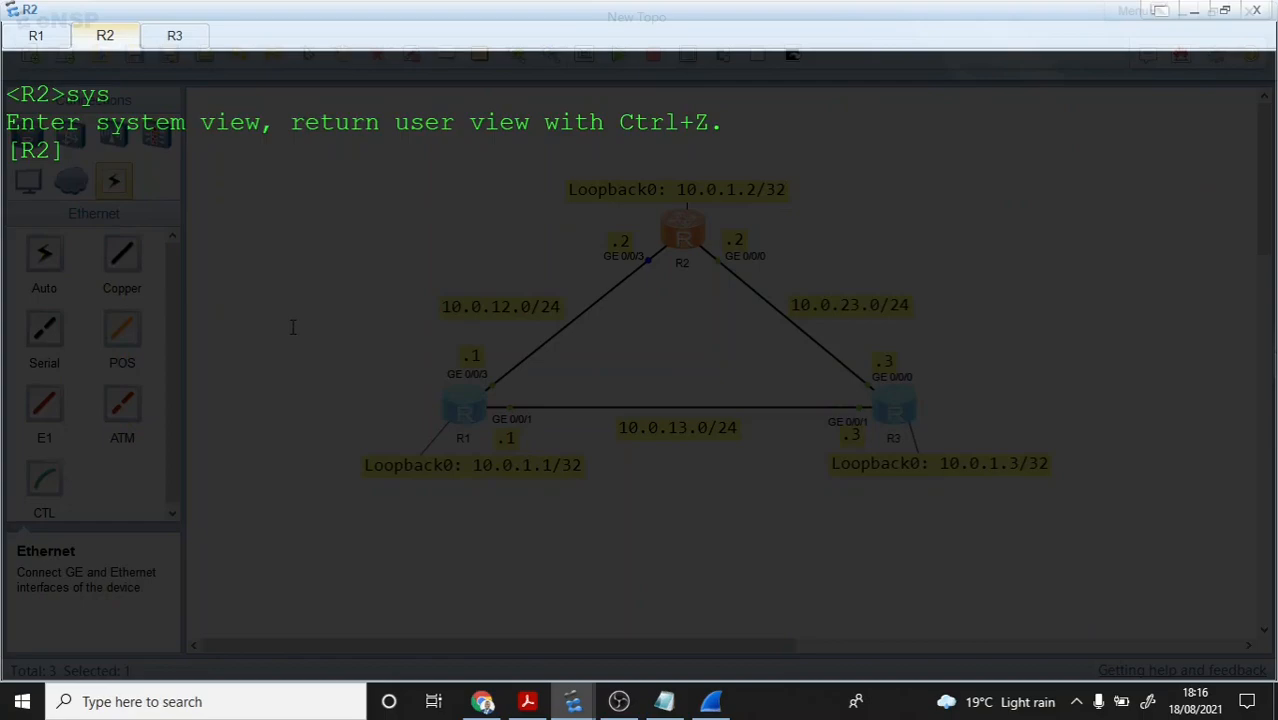
Step: Add a static route on R2 to 10.0.1.1 with mask length 32 and next hop 10.0.12.1
text(ip route)
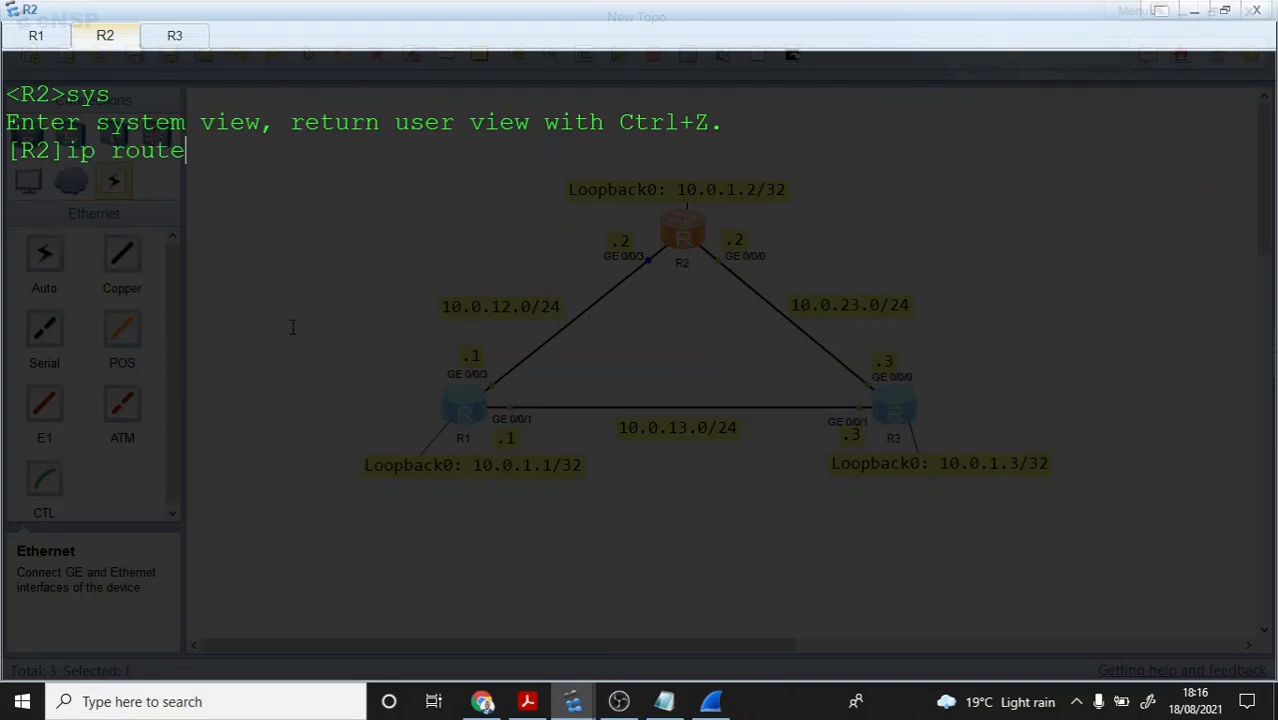
text(-static )
text(10)
text(.0.1)
key(BackSpace)
text(0.1.1)
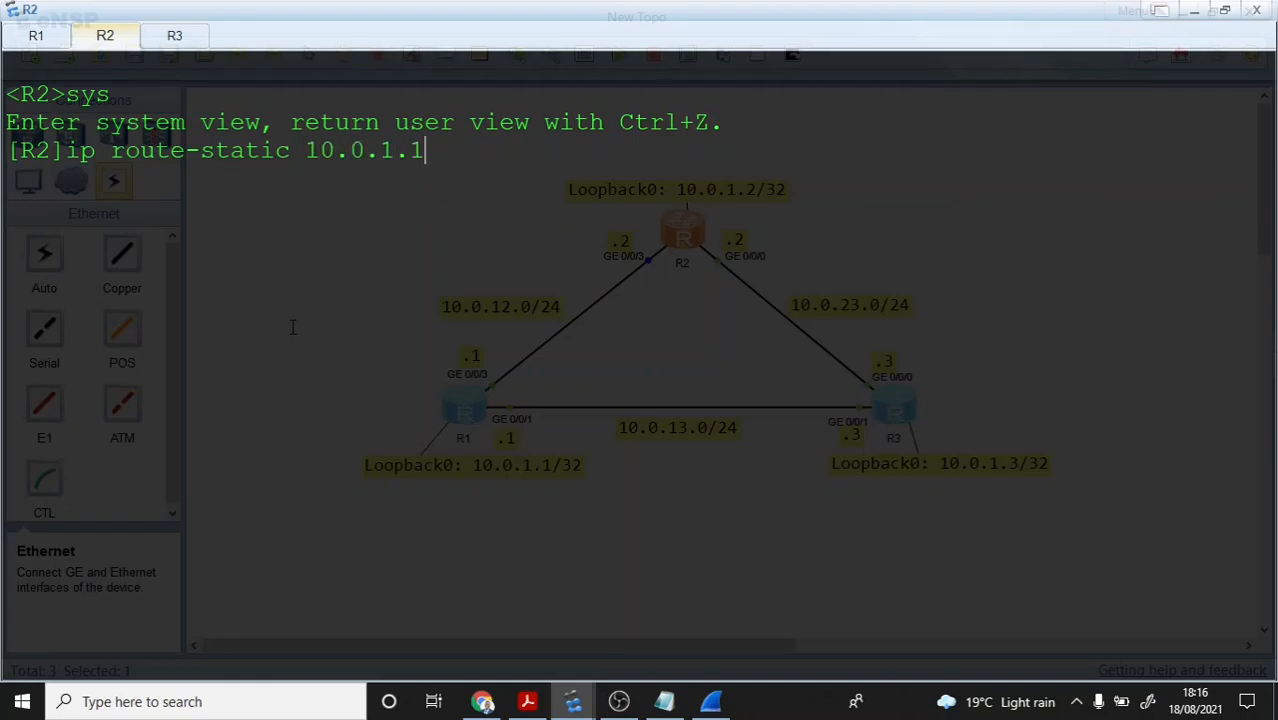
text( 32 10.0.12.1)
key(Return)
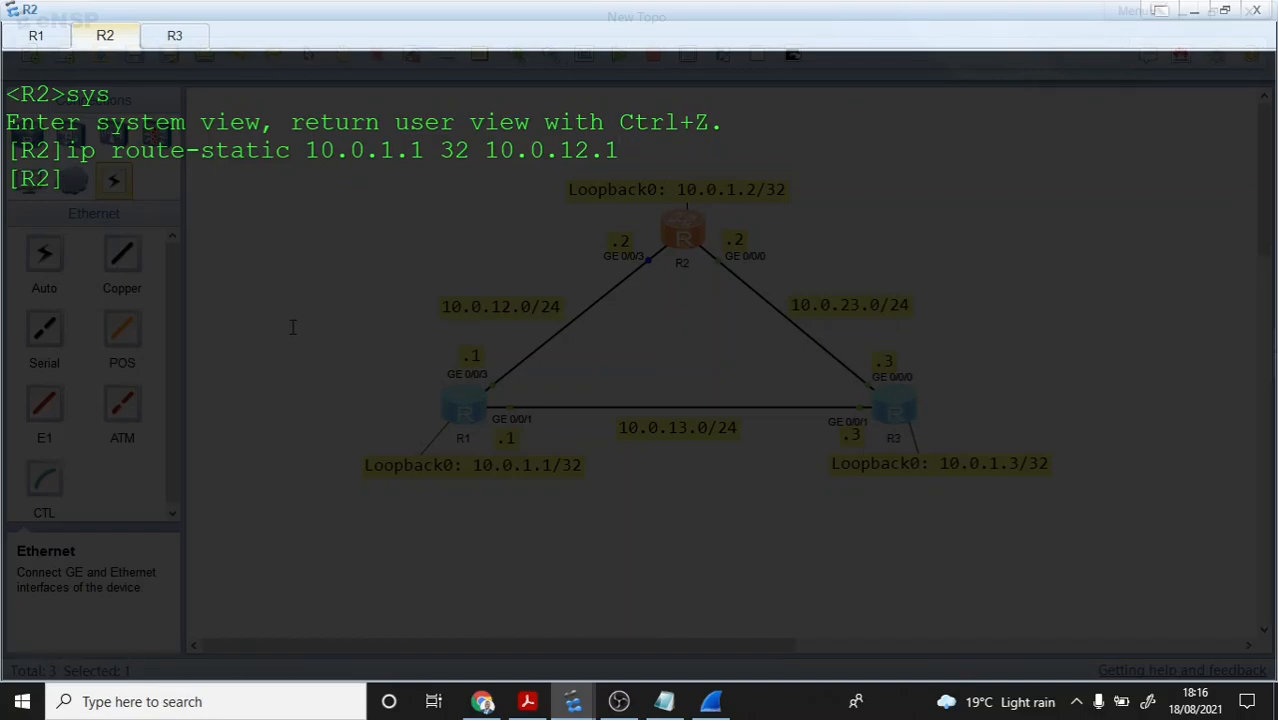
key(Return)
key(Return)
Step: Enter "u t m" on R2 to turn off terminal monitoring, and add a static route to 10.0.1.3 with mask length 32 via 10.0.23.3
text(u t m)
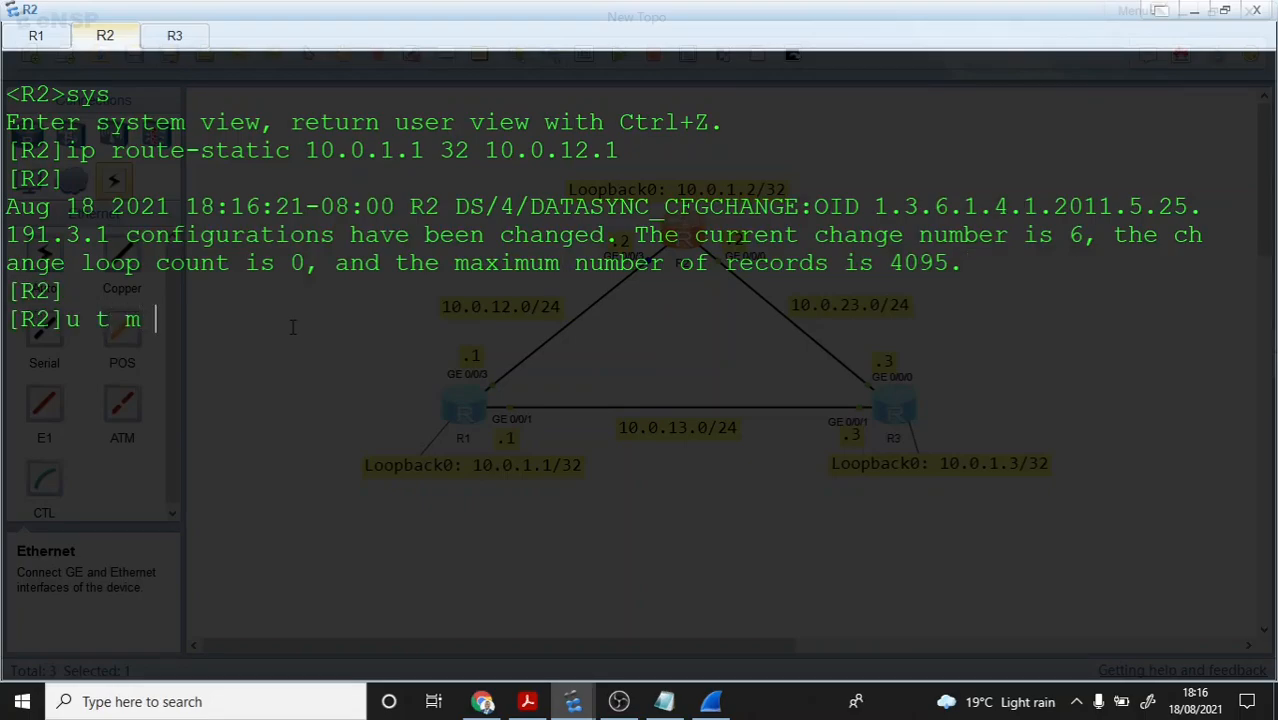
key(Return)
text(ip rou)
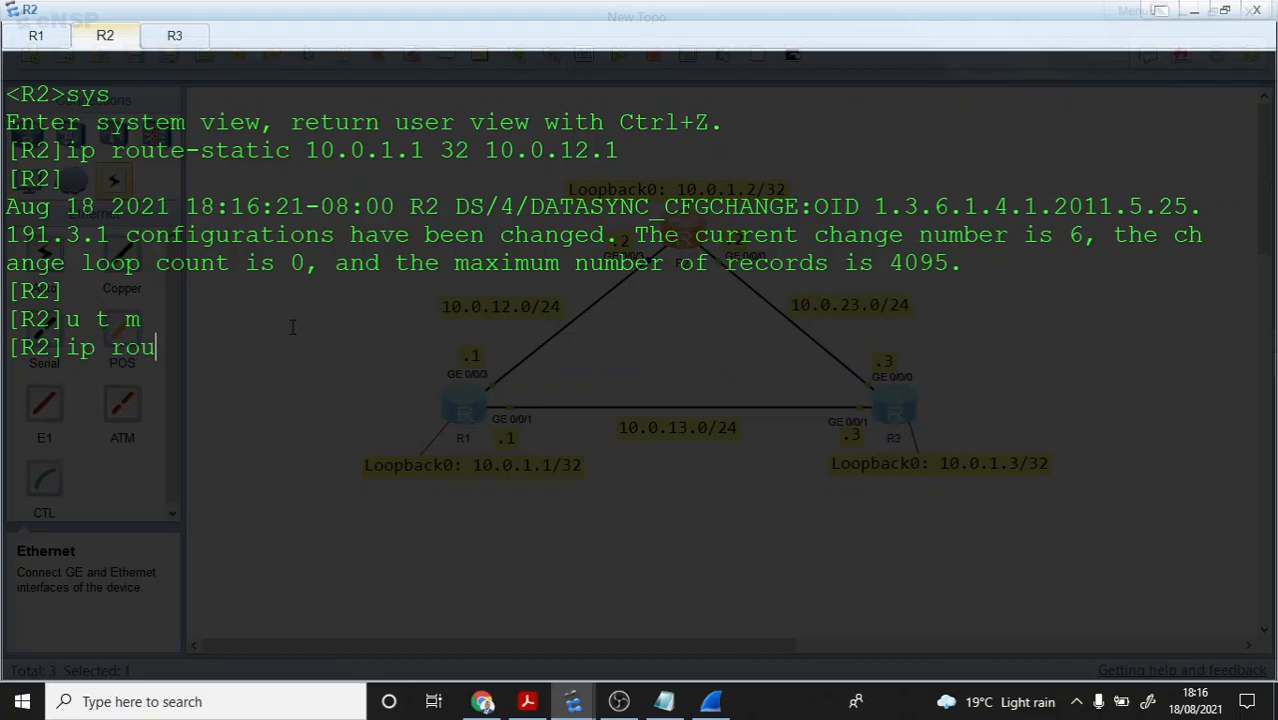
text(te-static 10.0.1.3 )
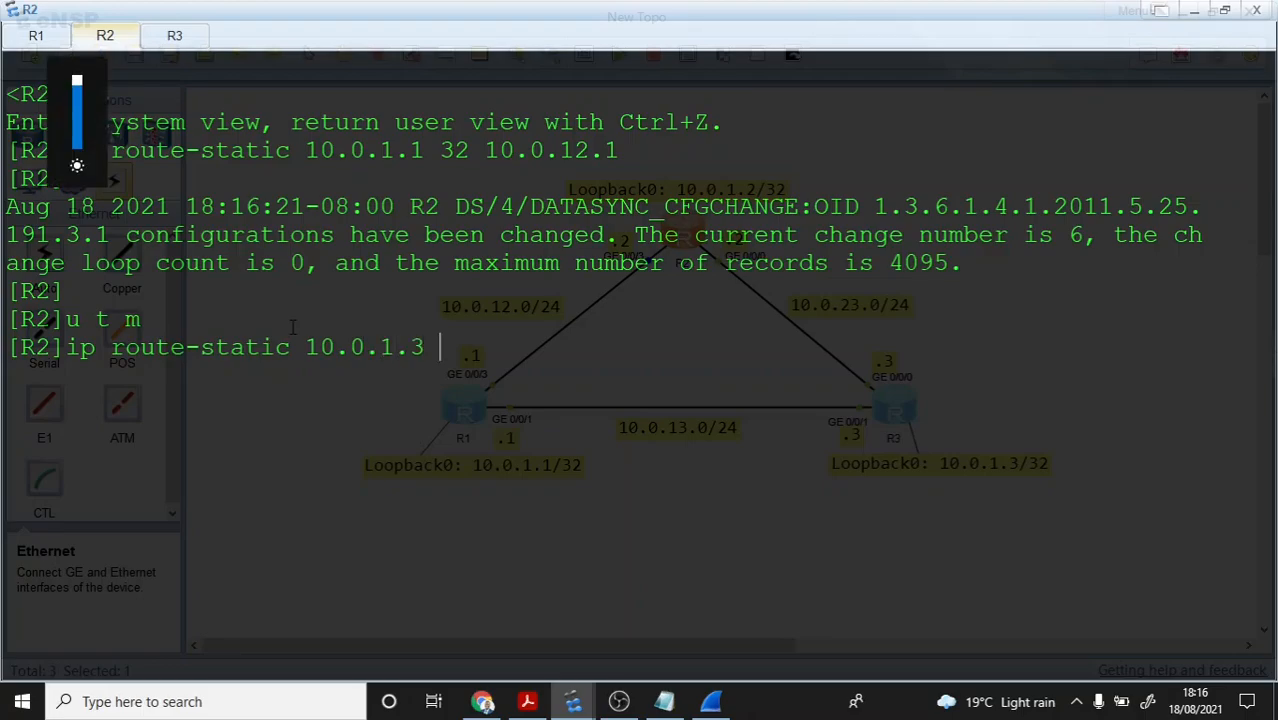
text(32 )
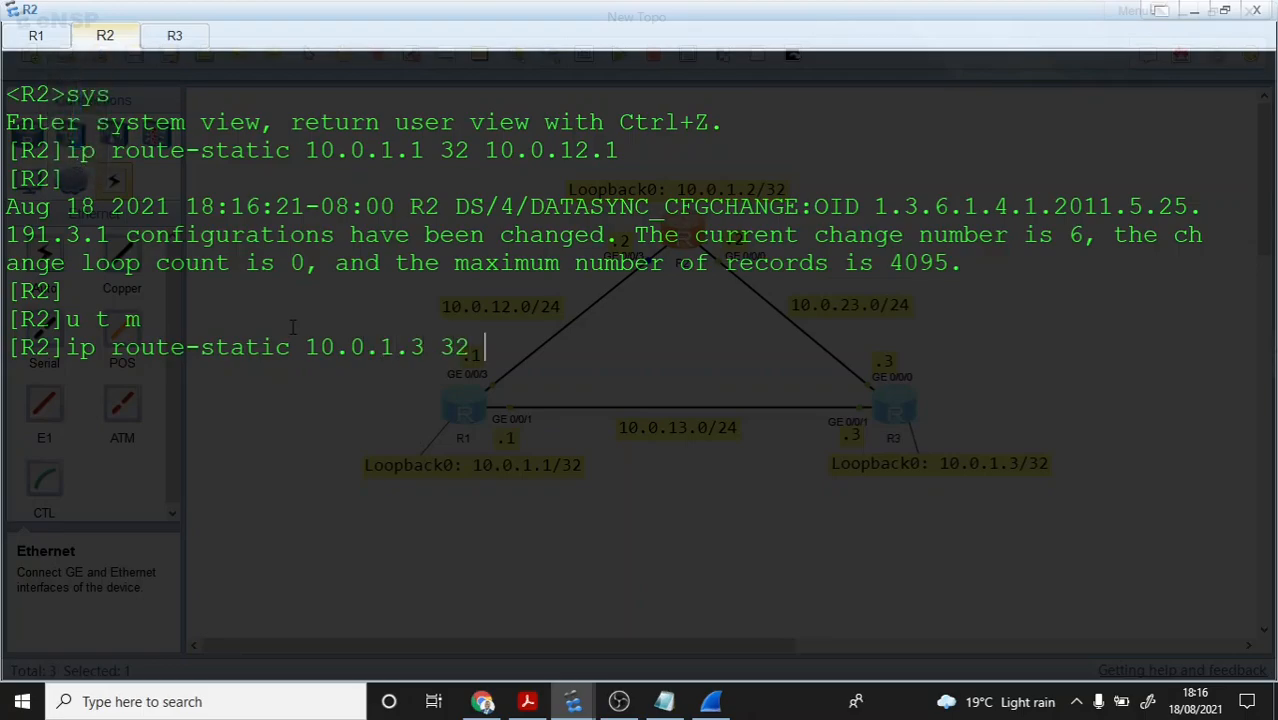
text(10.0.23.3)
key(Return)
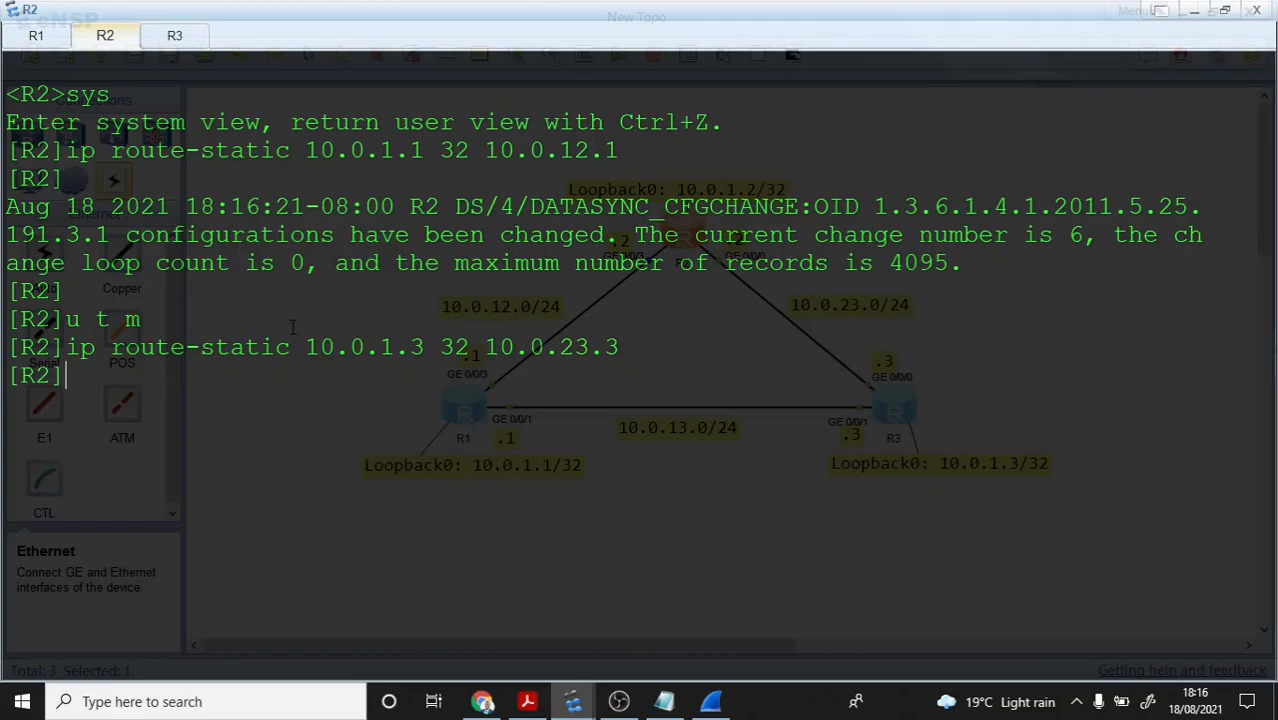
key(Return)
key(Return)
key(Return)
key(Return)
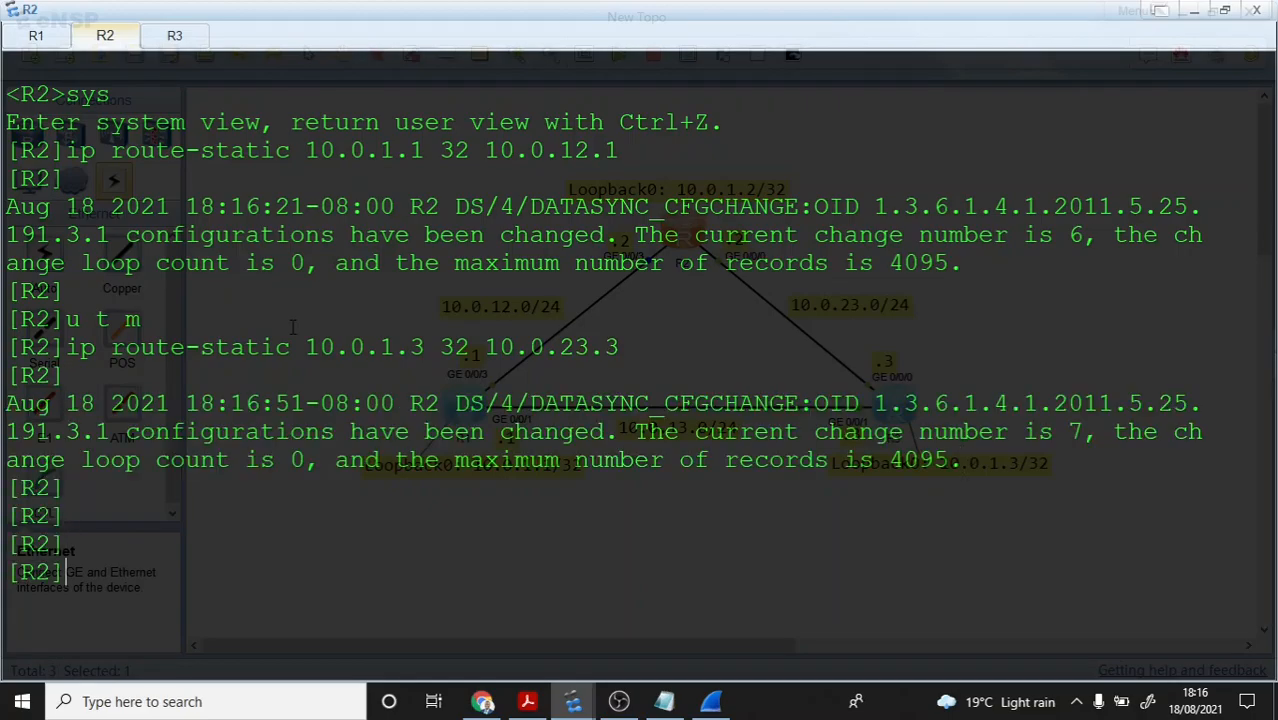
Step: Display R2's IP routing table and examine the static entries for 10.0.1.1/32 and 10.0.1.3/32
text(disp ip rout)
key(Tab)
key(Return)
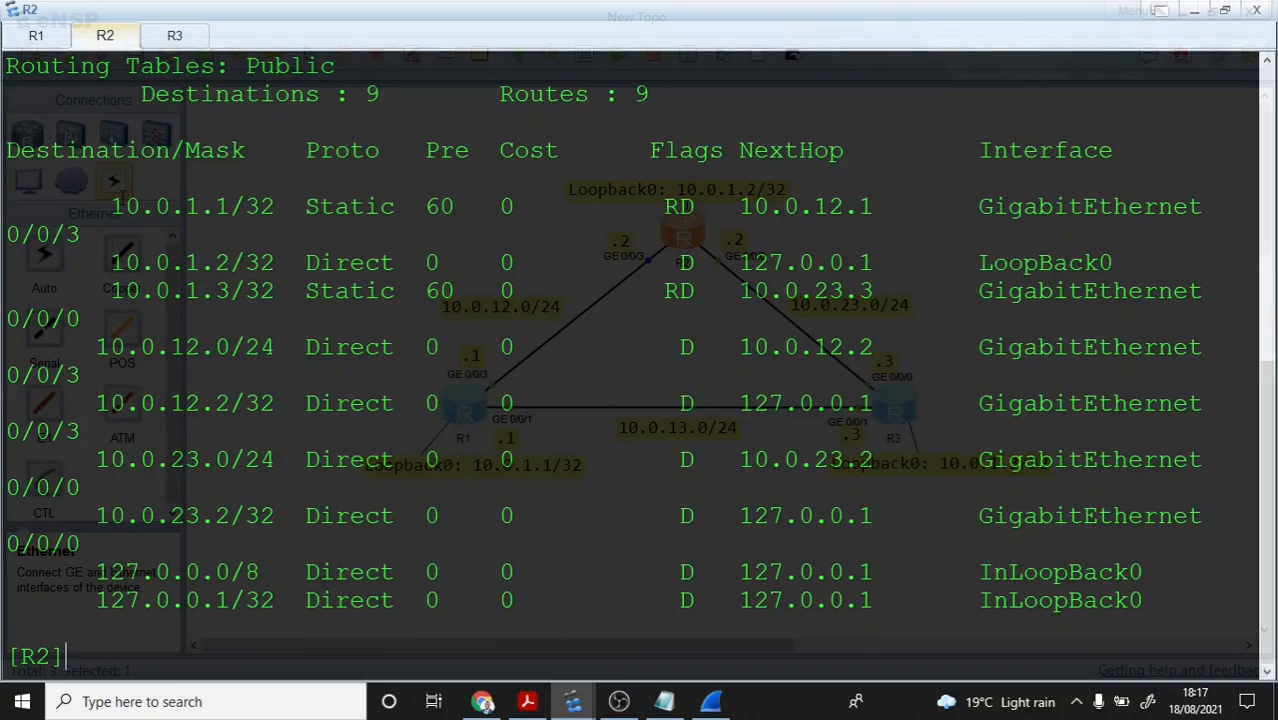
drag(111, 206, 407, 208)
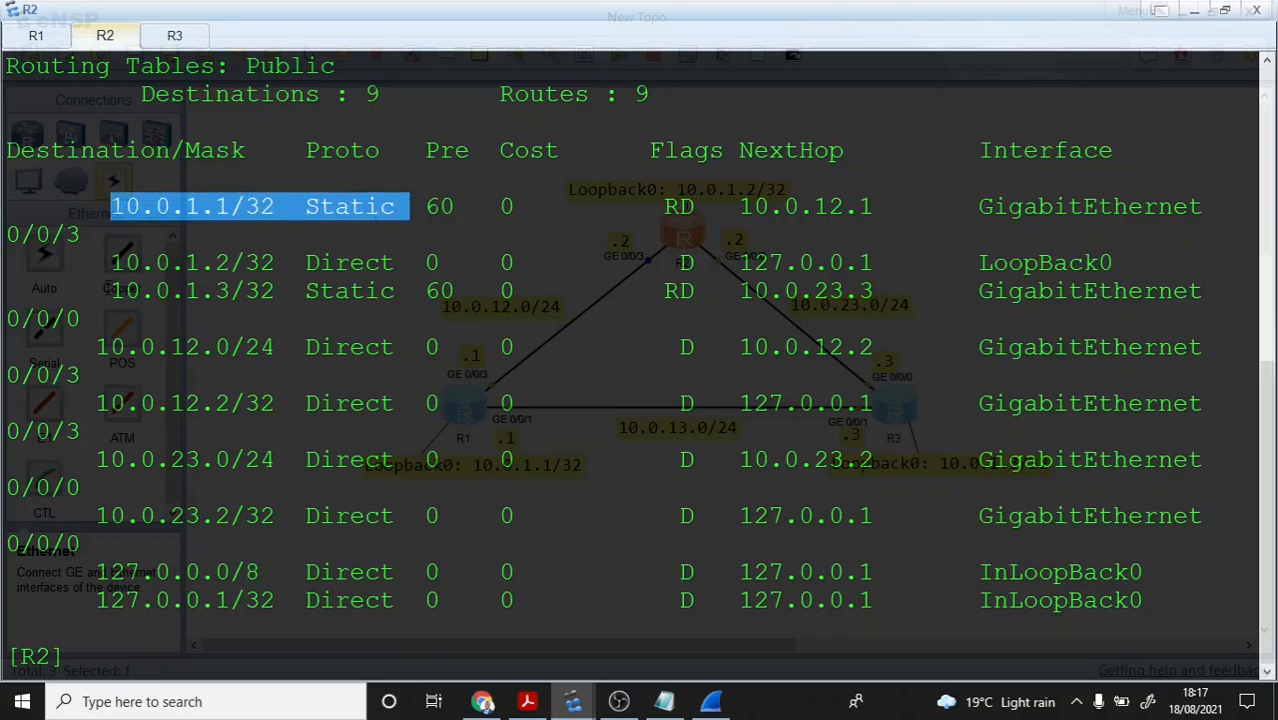
click(107, 291)
drag(110, 291, 410, 292)
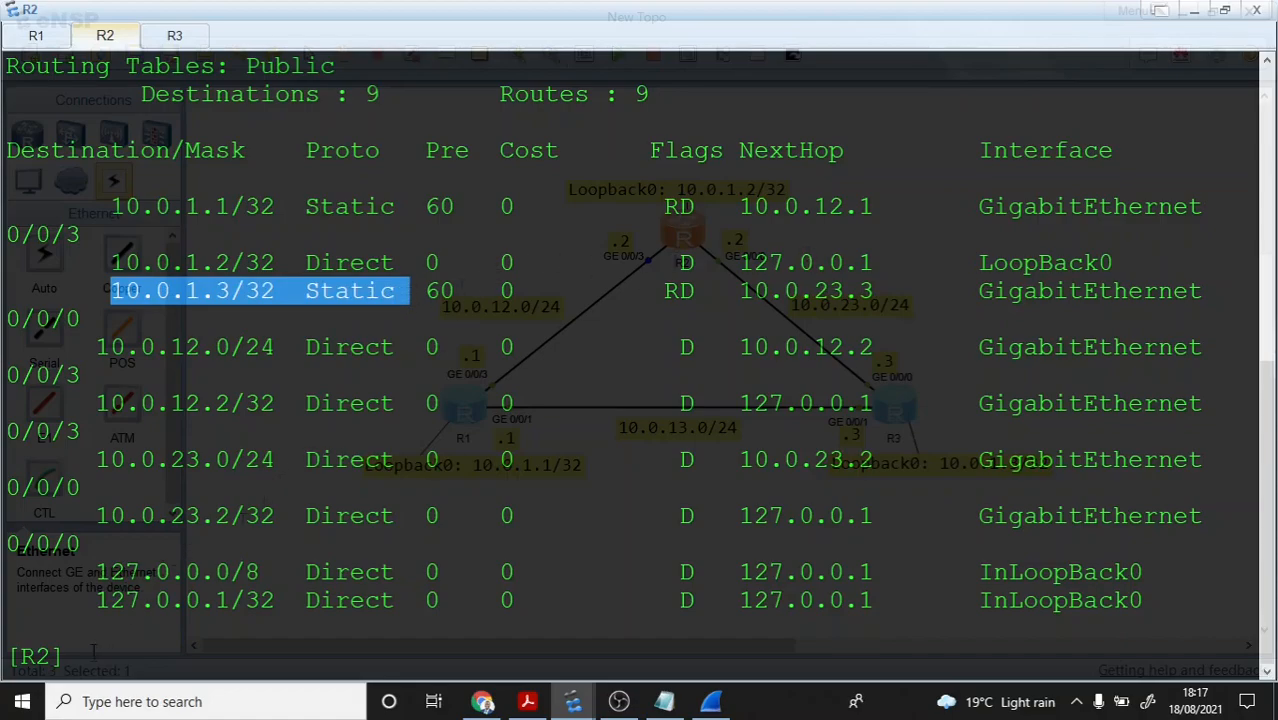
click(93, 650)
Step: On R1, clear the console and ping 10.0.1.2 using 10.0.1.1 as the source address
click(36, 36)
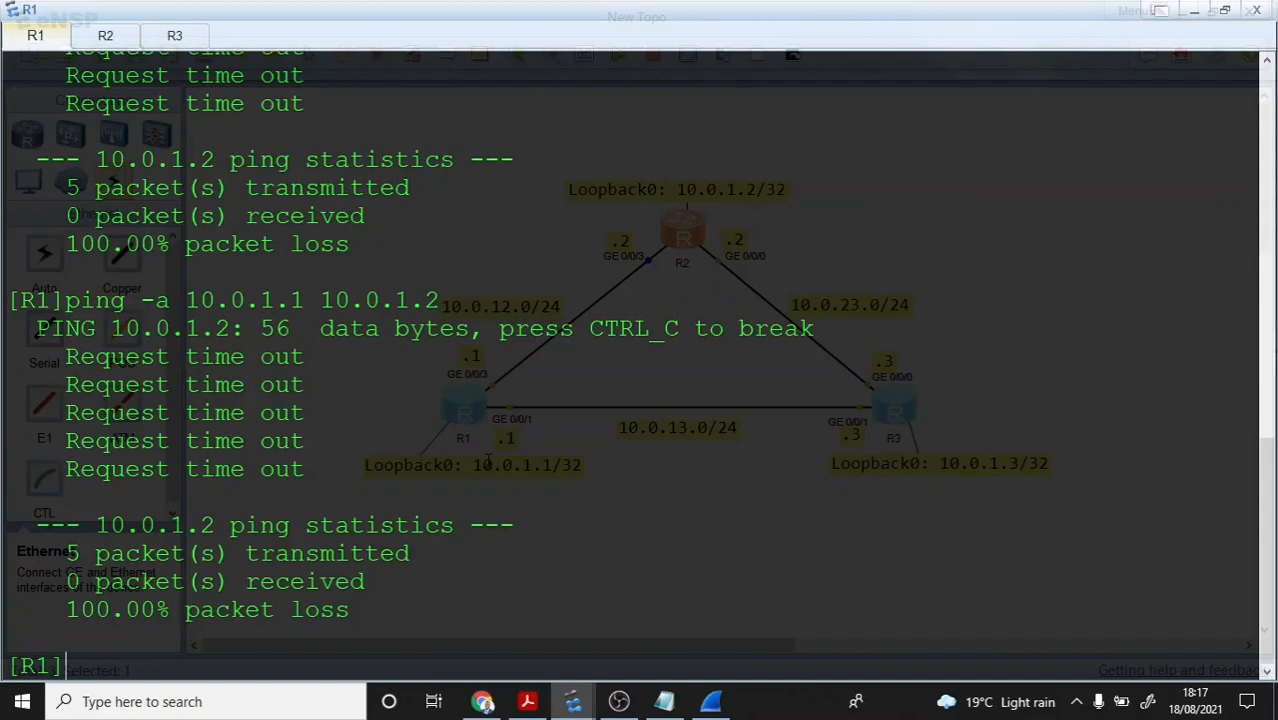
key(Up)
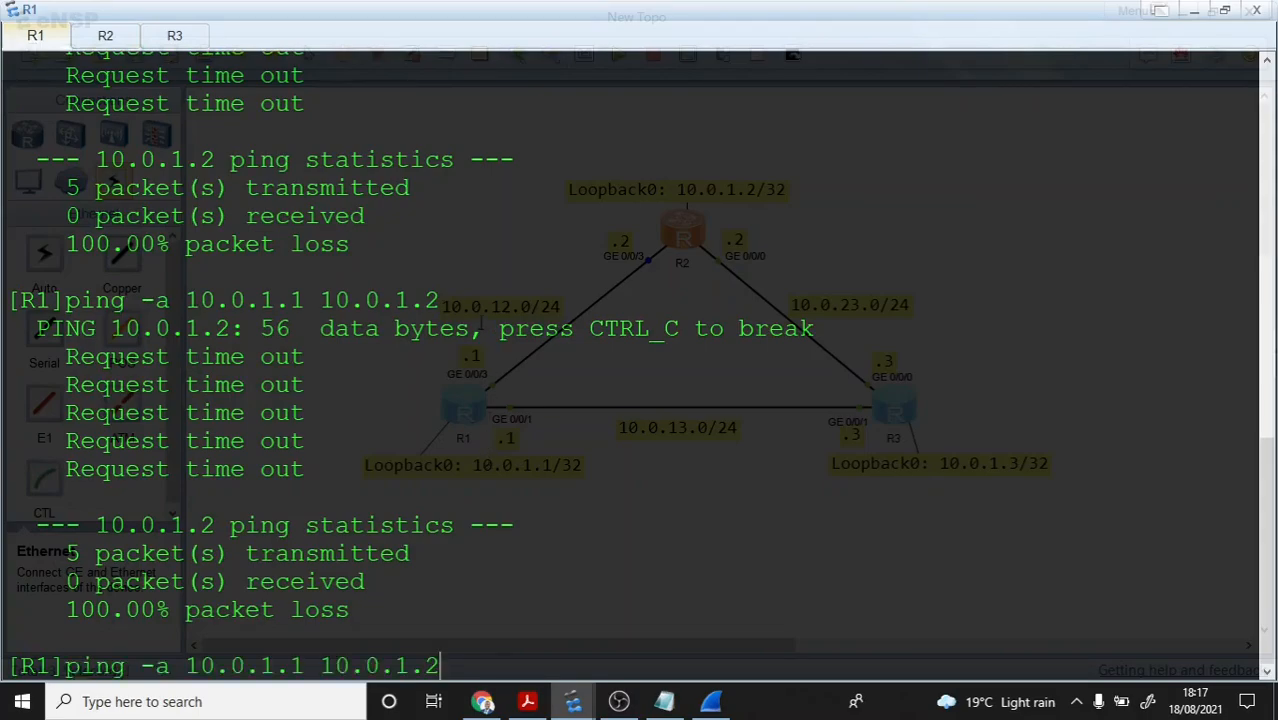
right_click(490, 304)
click(501, 357)
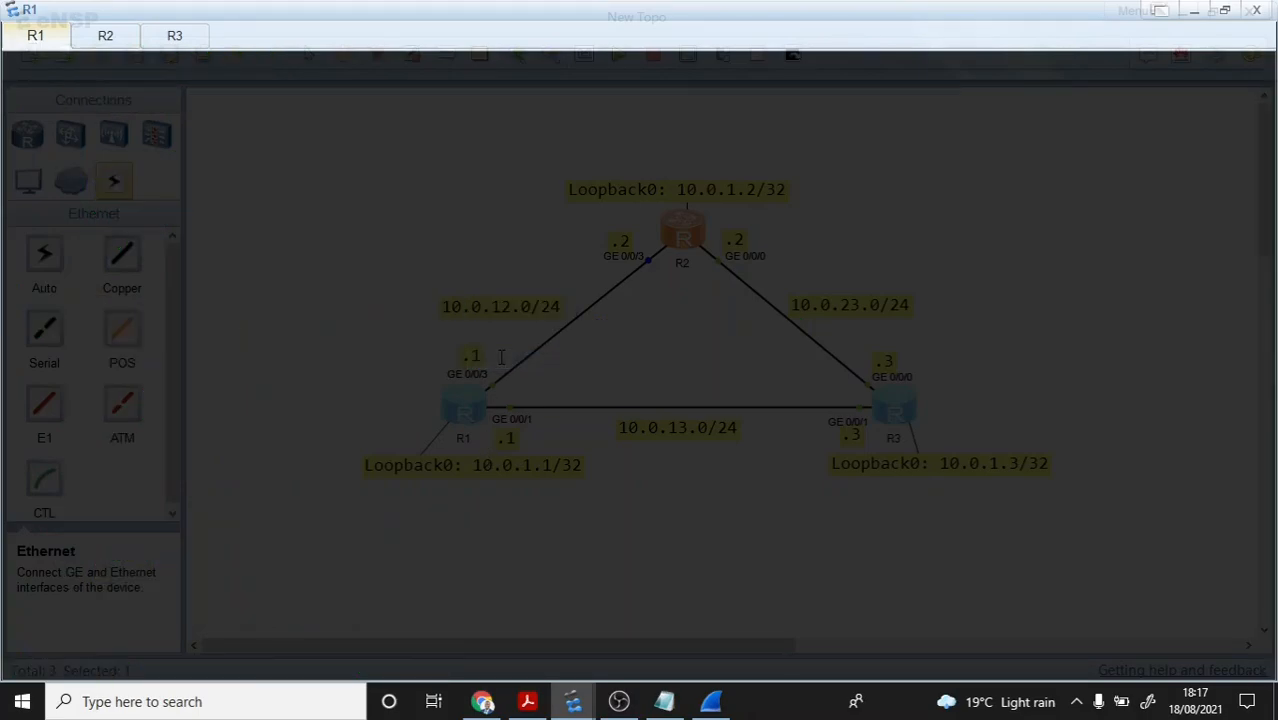
key(Tab)
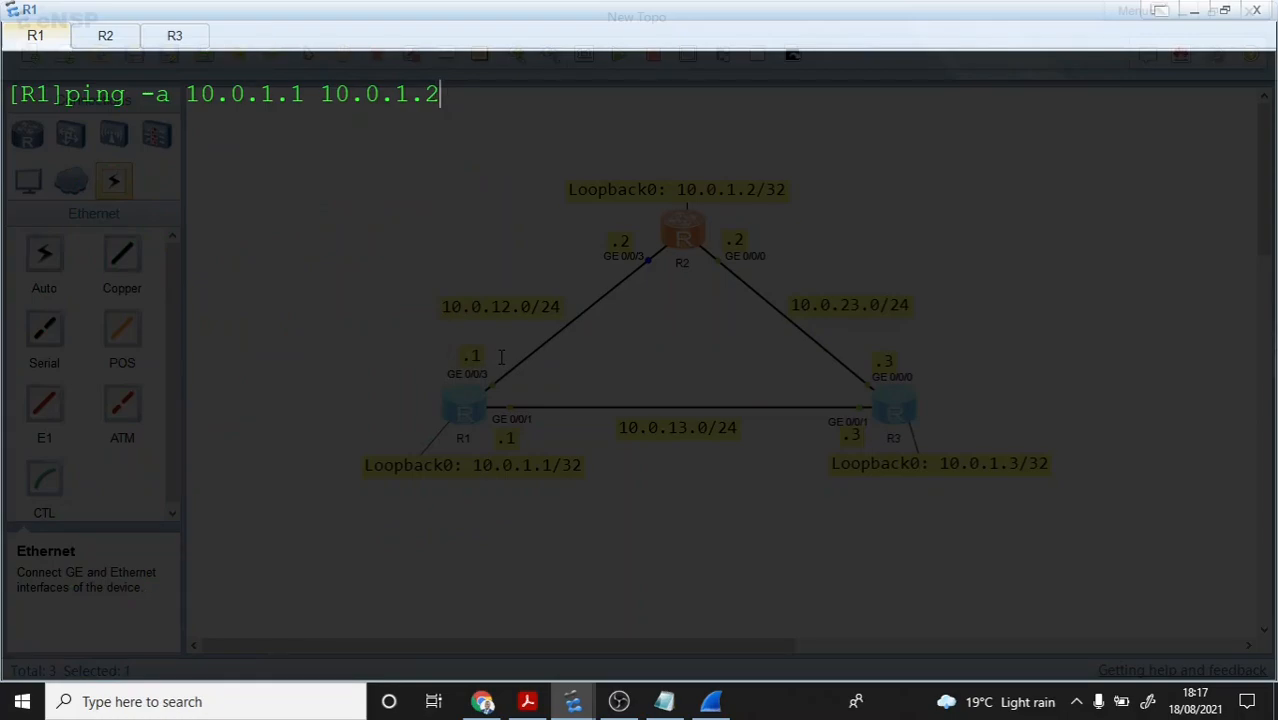
key(Up)
key(Down)
key(Up)
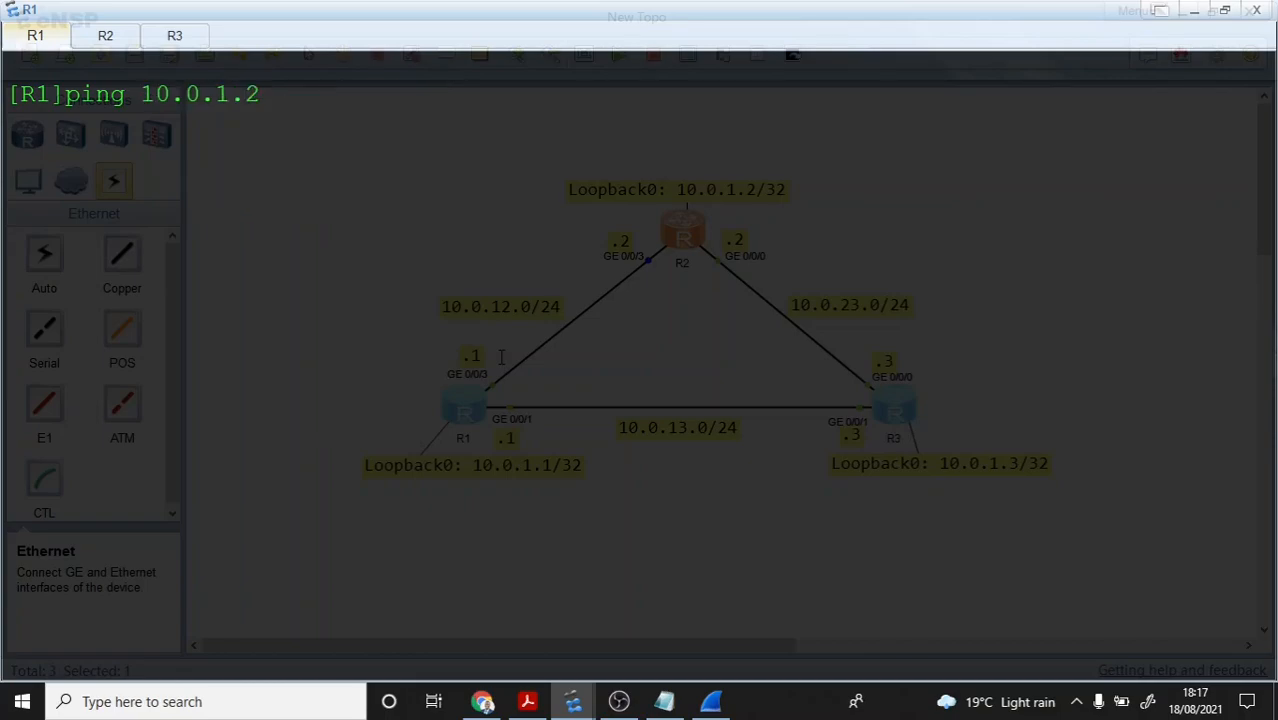
key(Up)
key(Down)
key(Down)
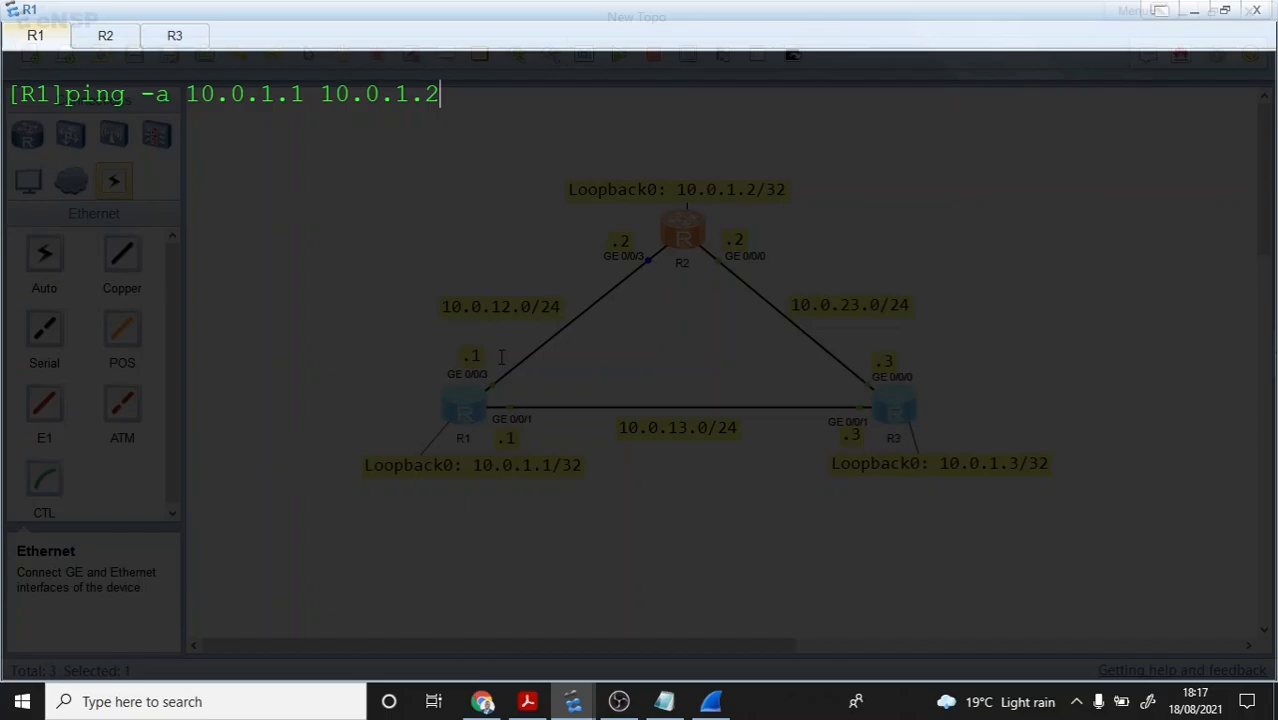
key(Return)
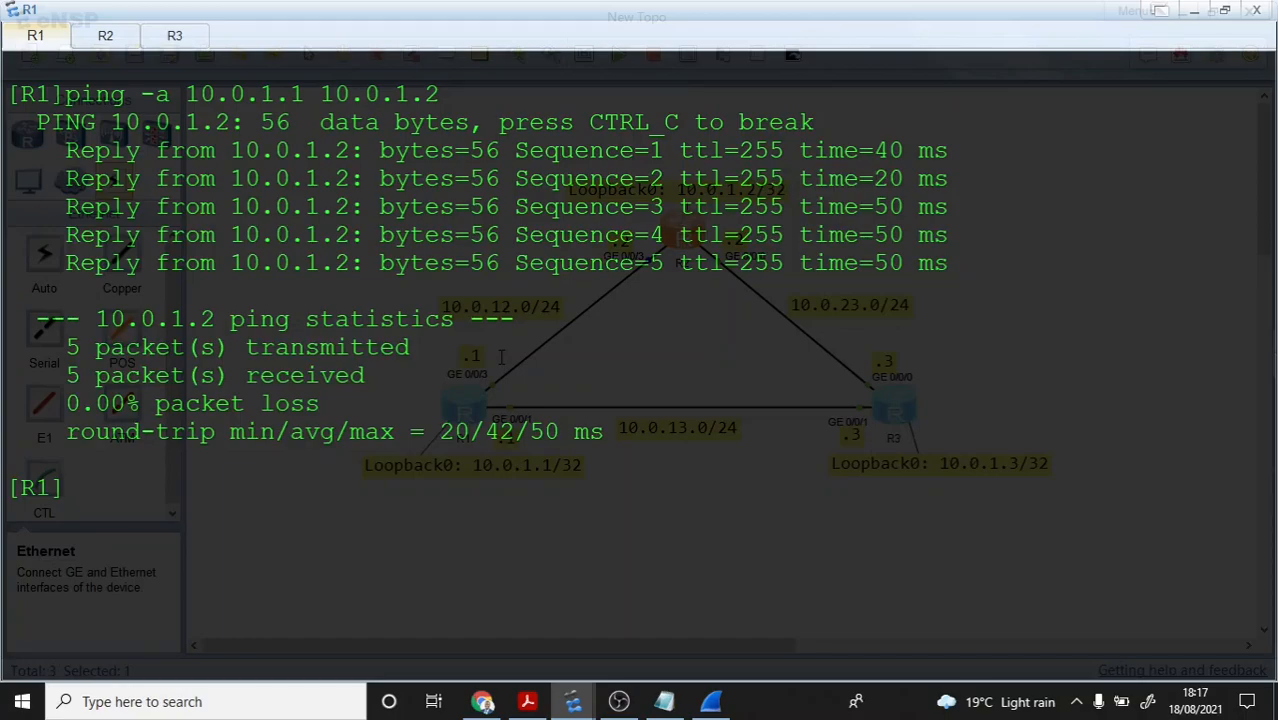
Step: Ping 10.0.1.3 from R1 with source address 10.0.1.1
text(ping)
key(BackSpace)
key(BackSpace)
key(BackSpace)
key(BackSpace)
key(BackSpace)
key(Up)
key(BackSpace)
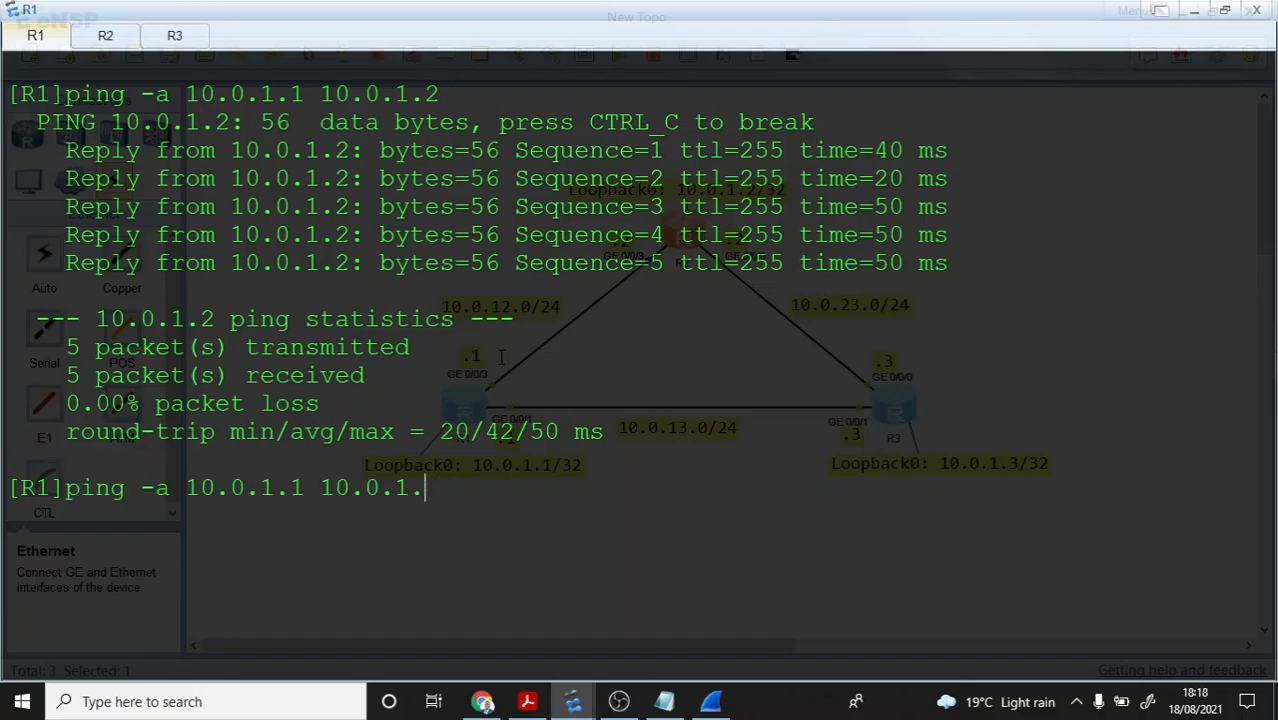
text(3)
key(Return)
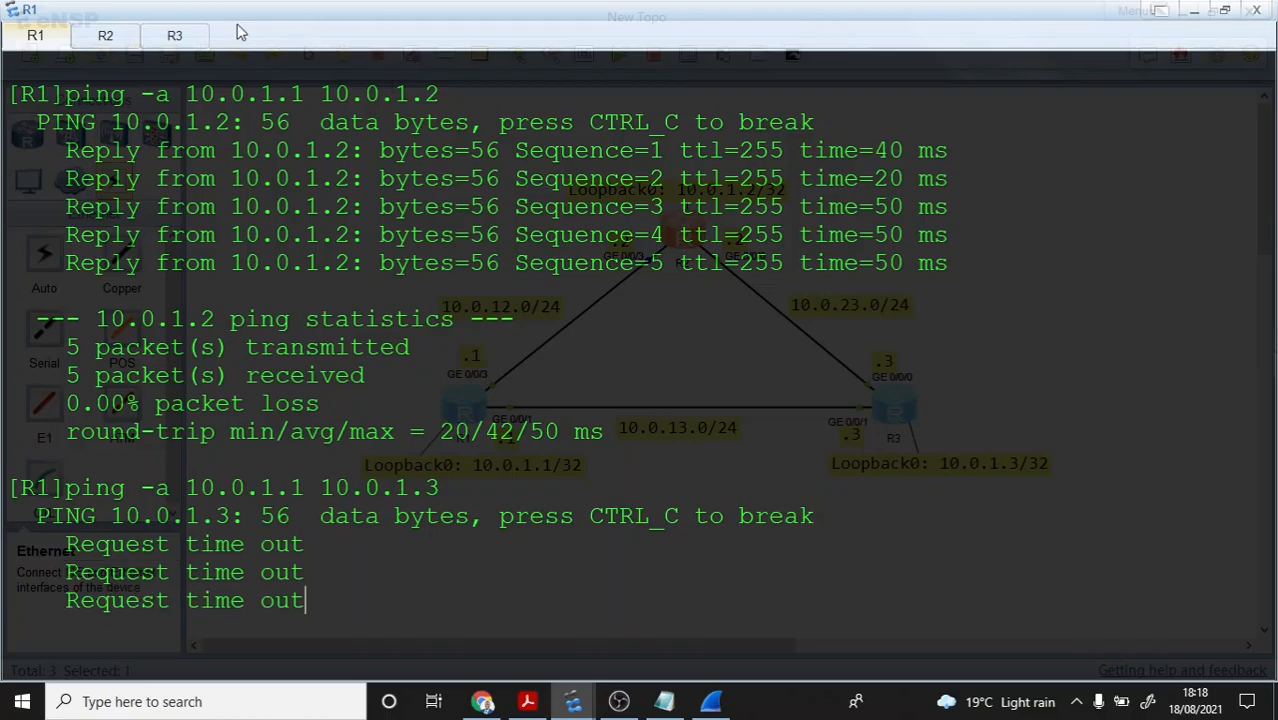
Step: Clear R3's console and enter system view on that router
click(180, 38)
right_click(249, 334)
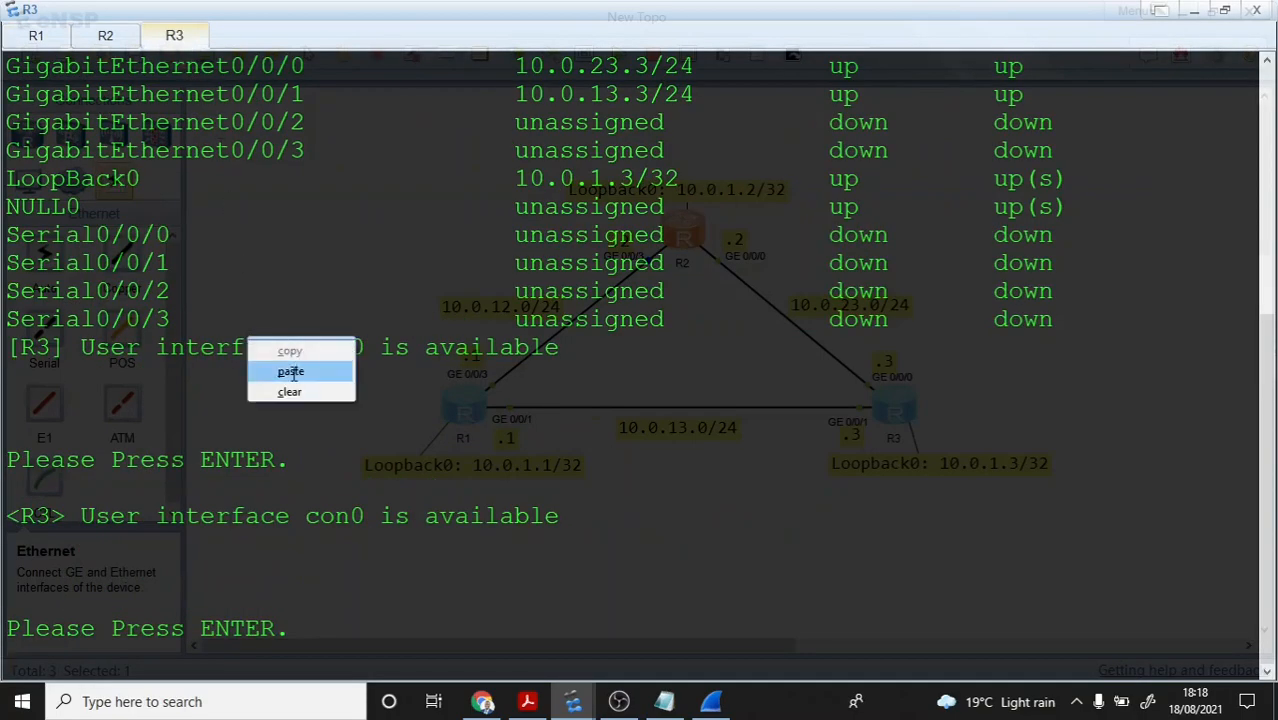
click(294, 390)
key(Return)
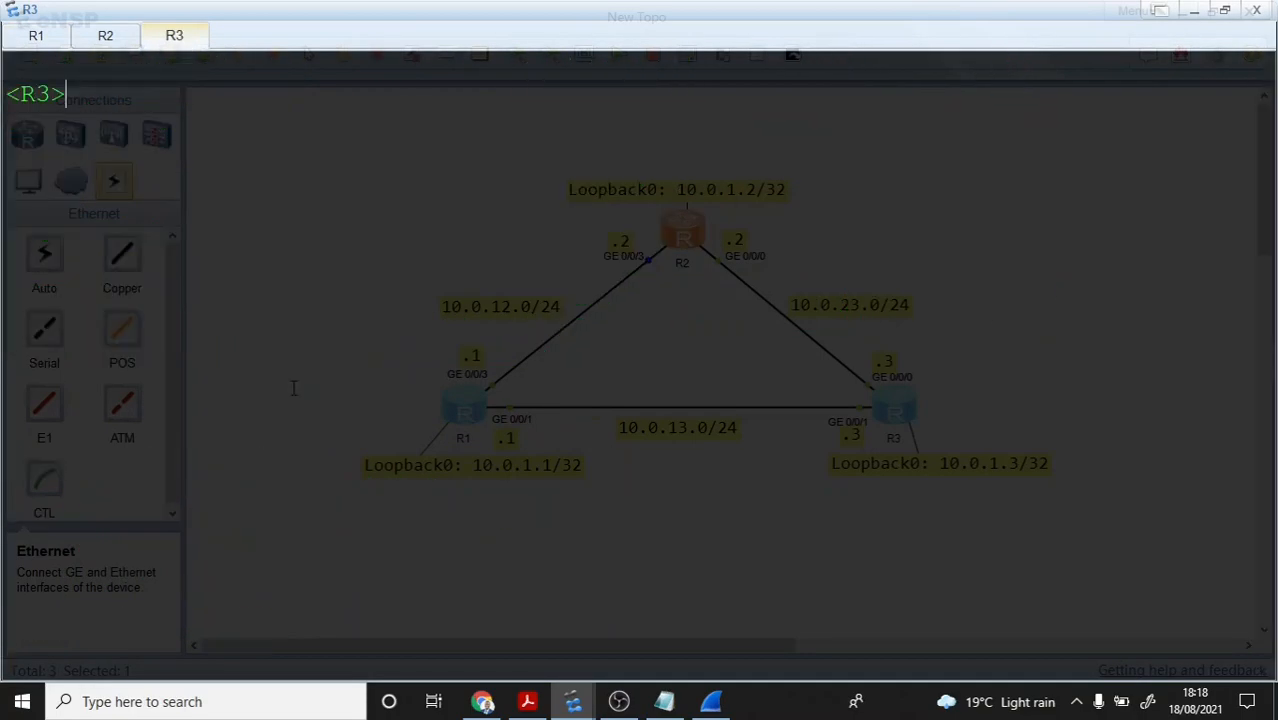
text(sys)
key(Return)
Step: Turn off terminal monitoring on R3 with the abbreviated command "u t m"
text(ip r)
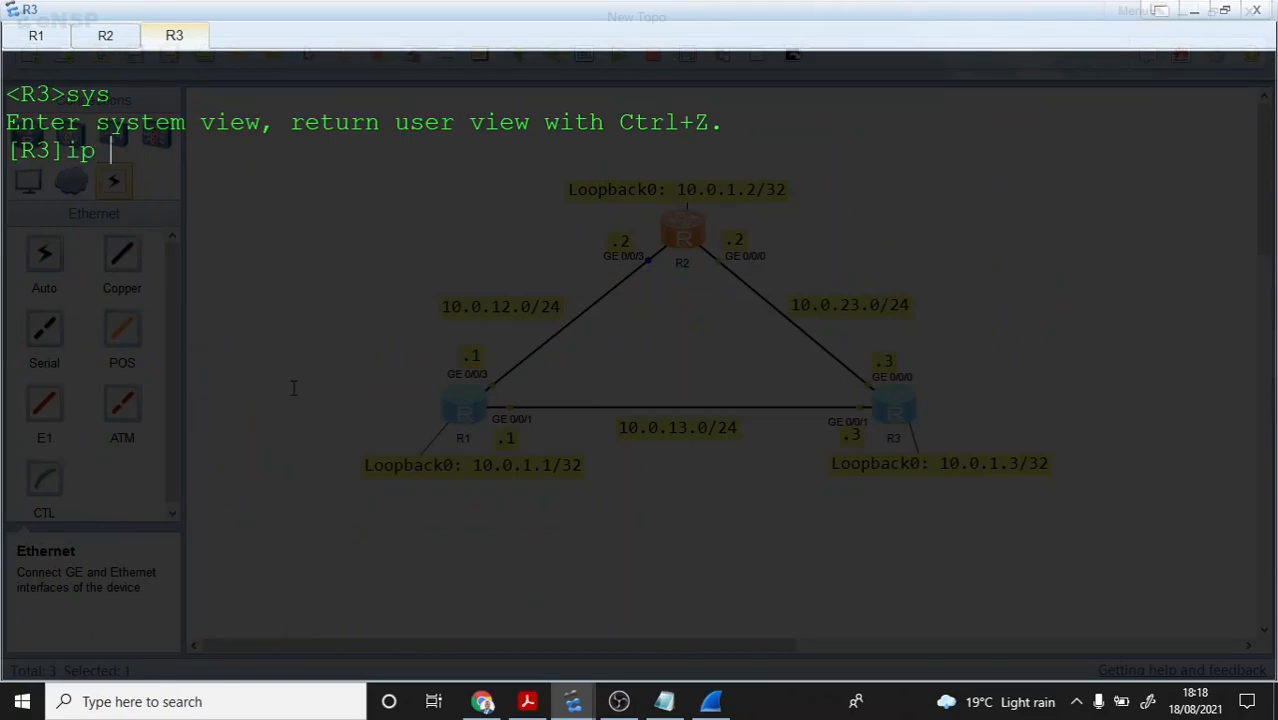
key(BackSpace)
key(BackSpace)
key(BackSpace)
key(BackSpace)
text(u t m)
key(Return)
Step: Add a static route on R3 to 10.0.1.1 with mask length 32 and next hop 10.0.13.1
text(ip route-s)
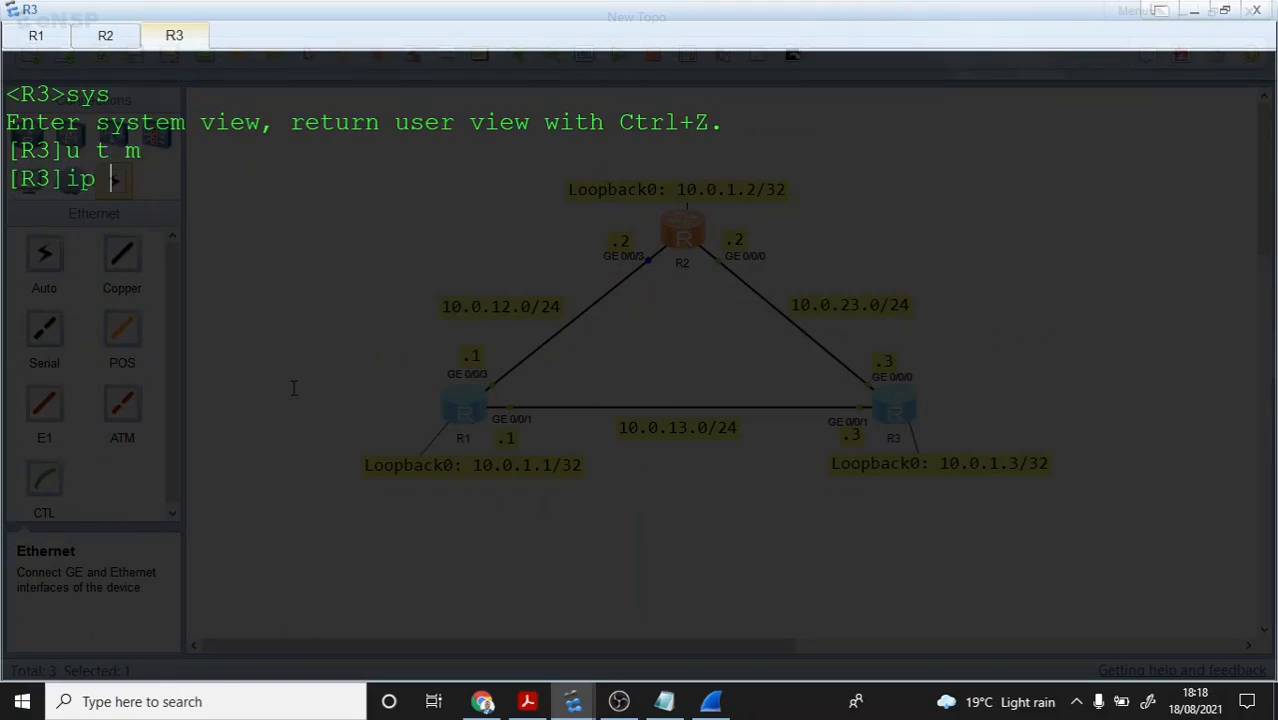
text(tatic )
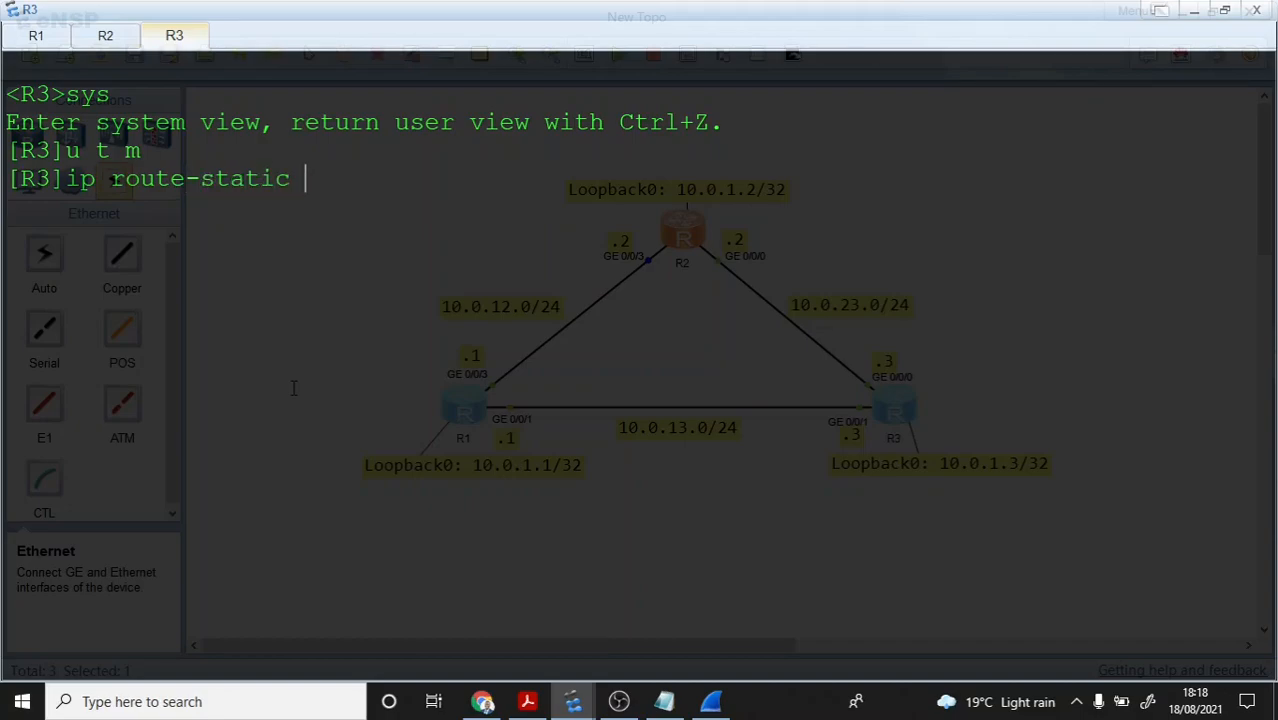
text(10.0.1.1 32)
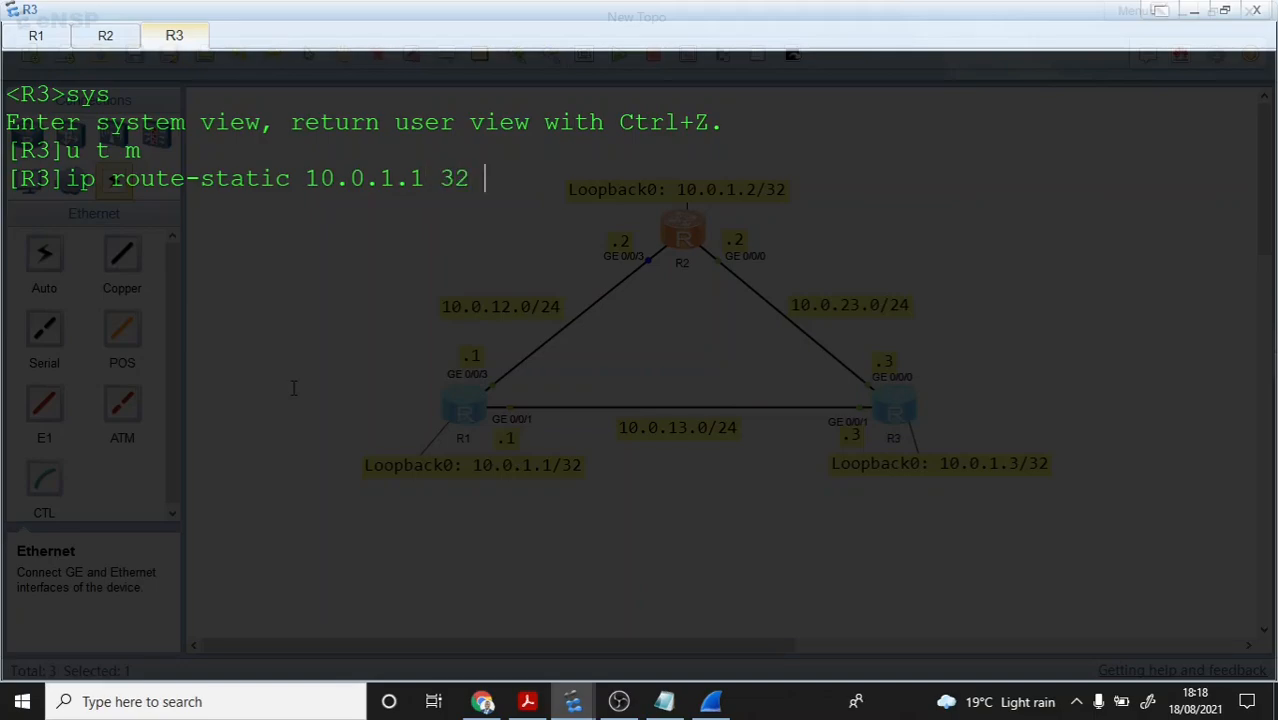
text( 10.0.13.1)
key(Return)
Step: Add a static route on R3 to 10.0.1.2 with mask length 32 and next hop 10.0.23.2
text(ip route)
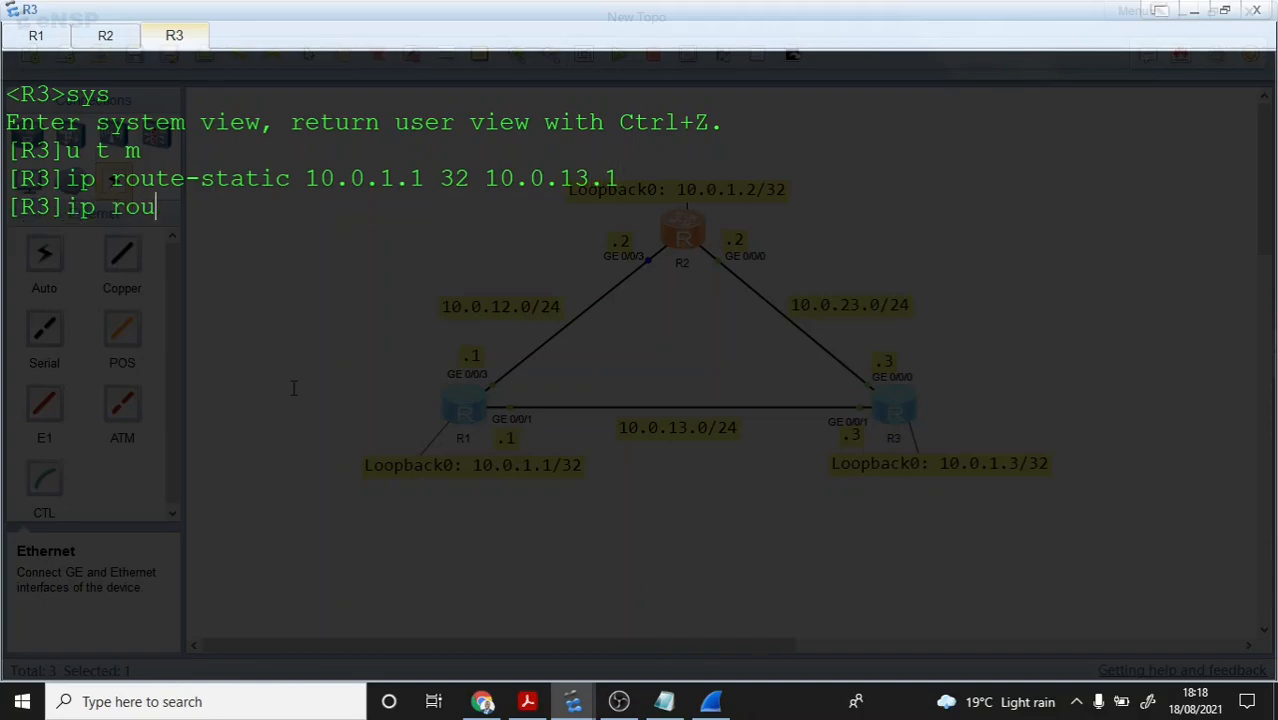
key(Tab)
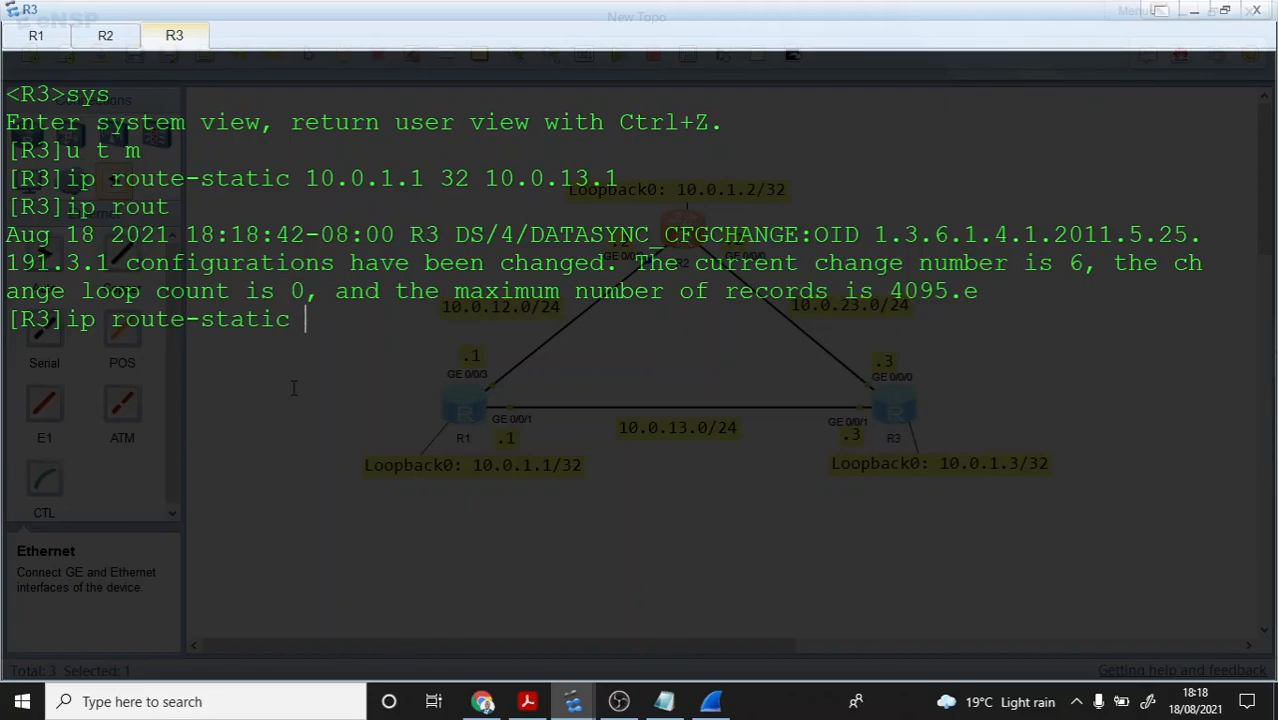
text(10.0.1.2 32 10.)
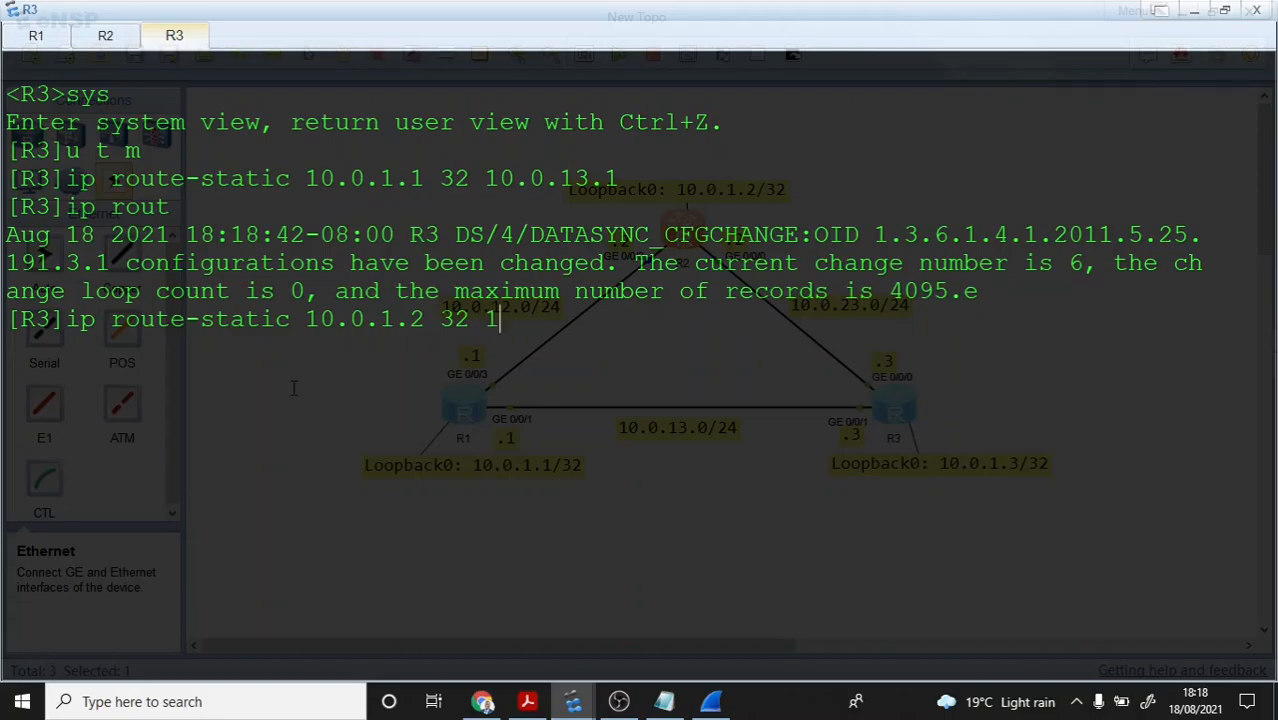
text(0.23.2)
key(Return)
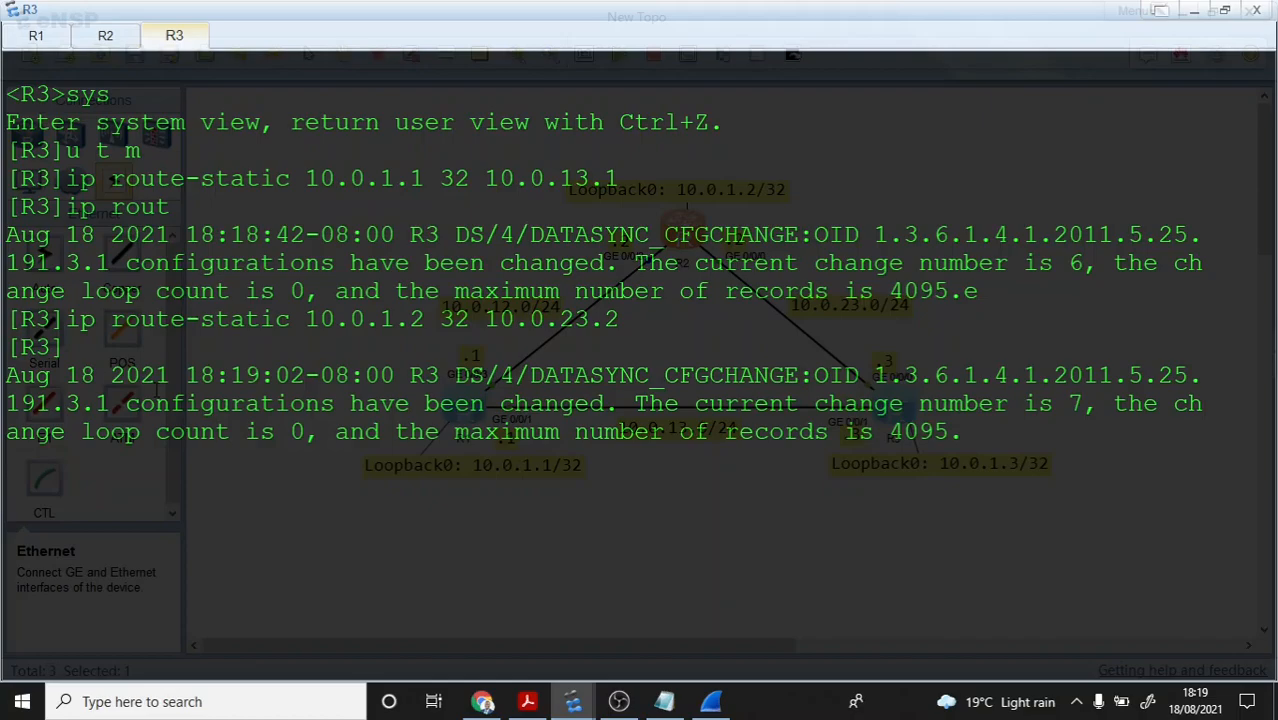
key(Return)
key(Return)
key(Return)
key(Return)
Step: Ping R1's loopback 10.0.1.1 from R3 using source address 10.0.1.3
text(ping -a 10.0.)
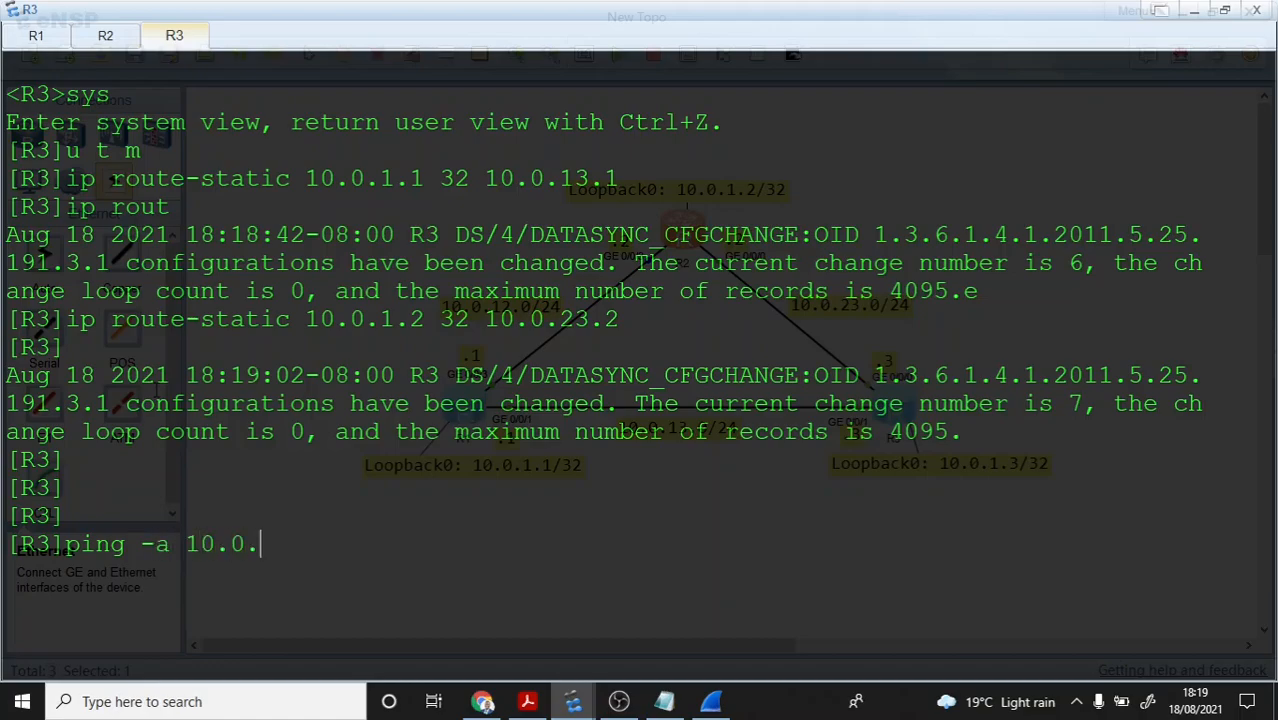
text(1.3 10.0.1.1)
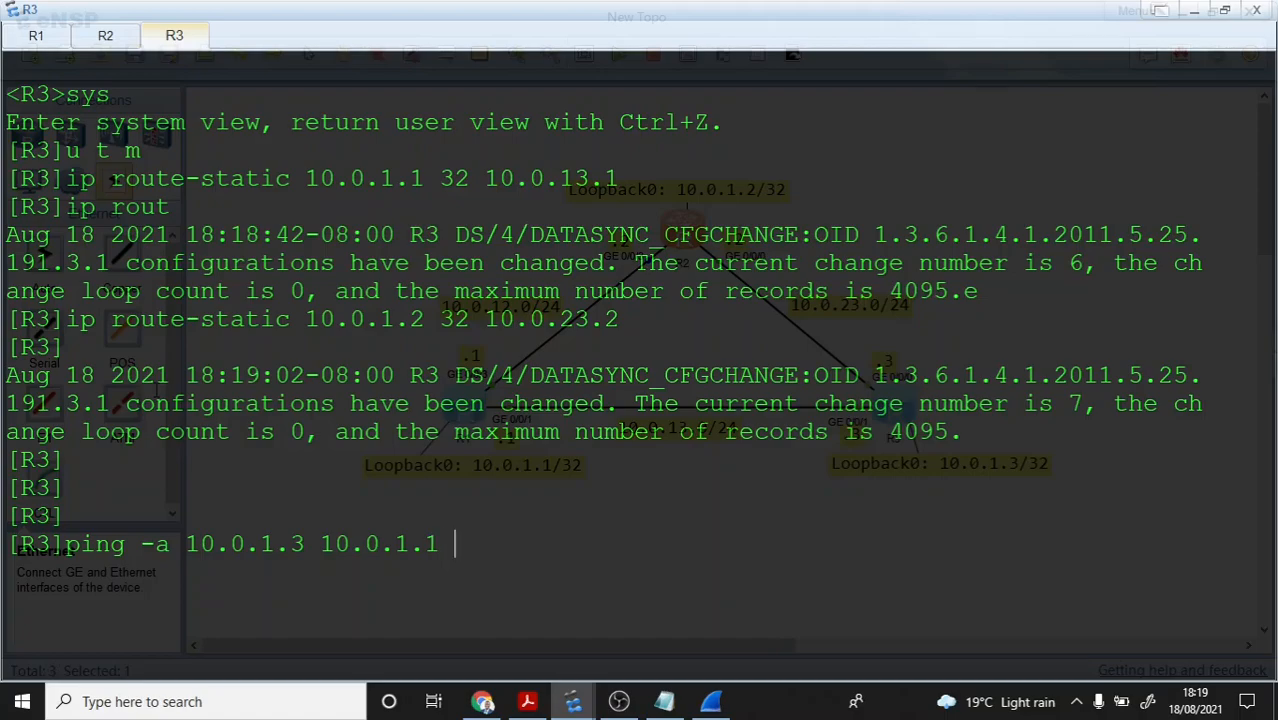
key(Return)
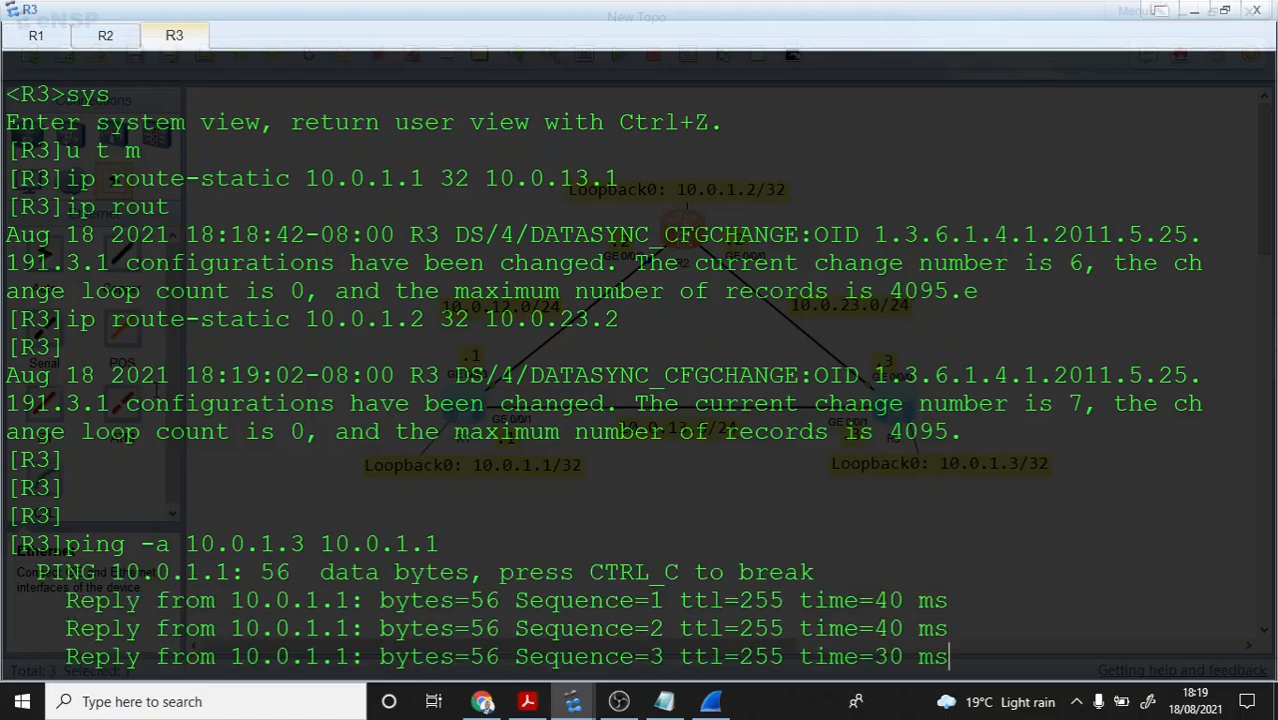
Step: Repeat the ping on R3 from source 10.0.1.3 with R2's loopback 10.0.1.2 as the destination
key(Up)
key(BackSpace)
text(2)
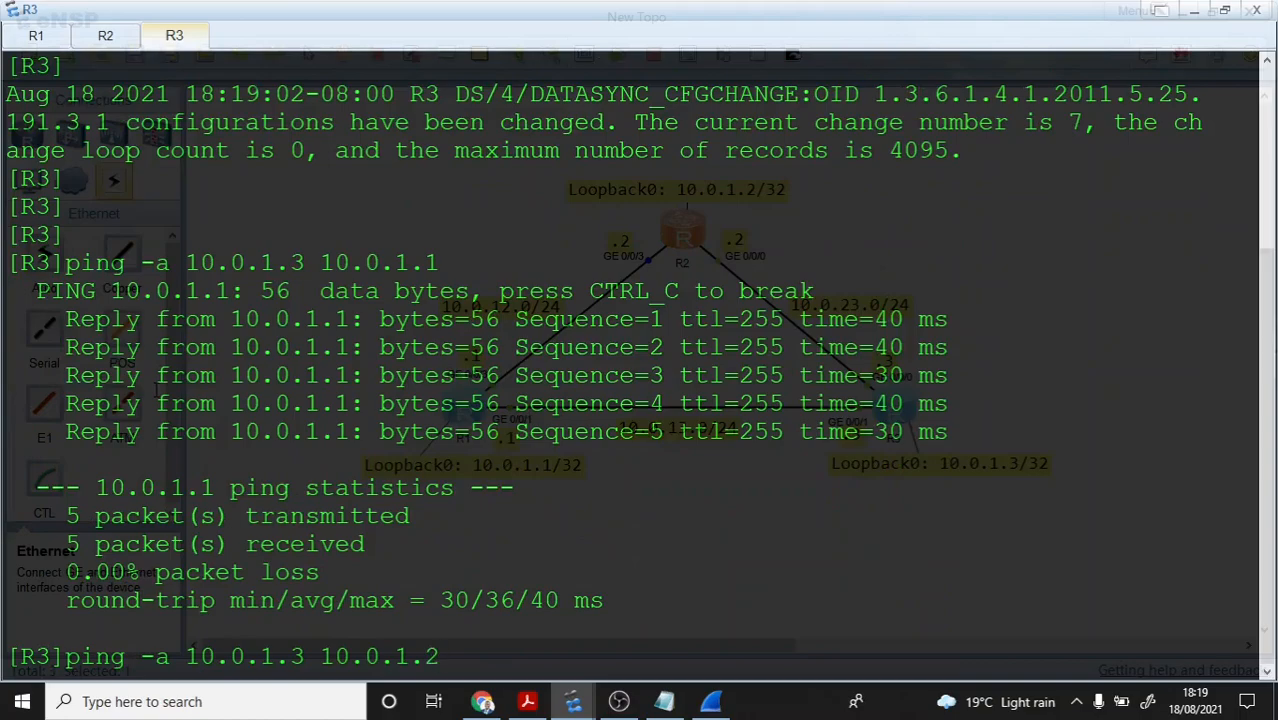
key(Return)
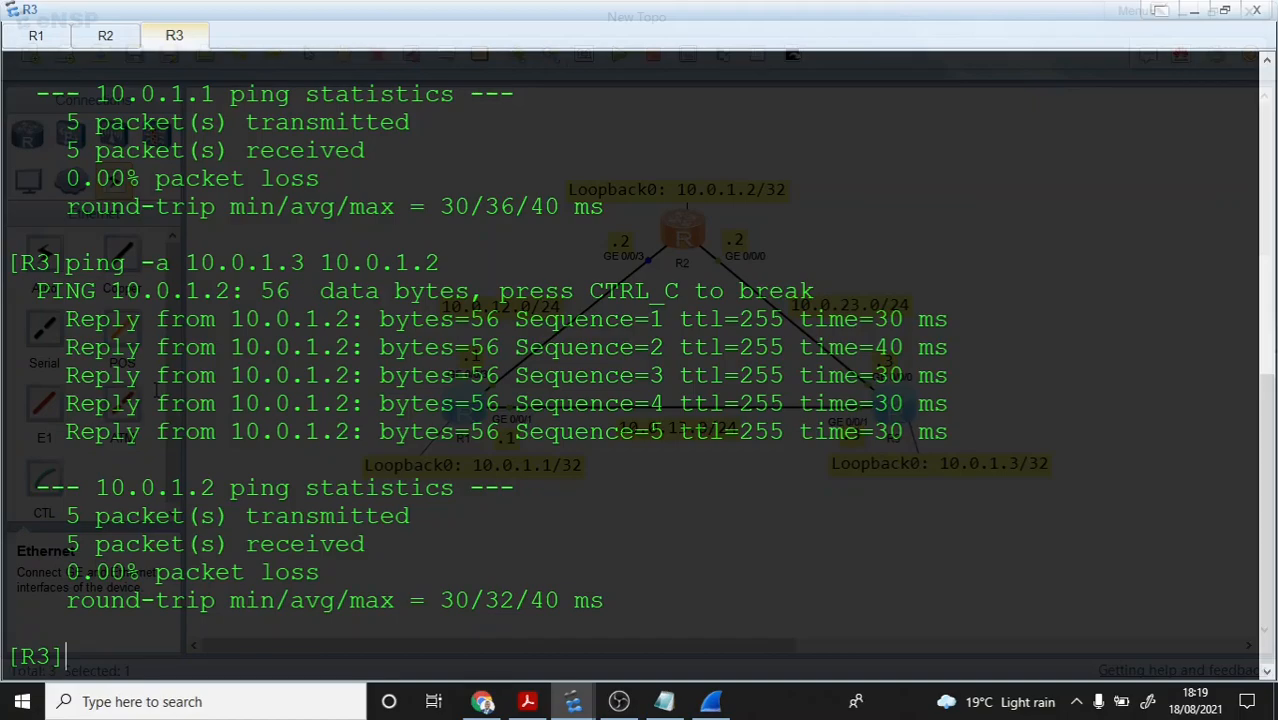
Step: Switch to the HCIA-Datacom lab guide in Adobe Acrobat Reader and read Step 6 on the backup path from R1 to R2 via R3
click(527, 701)
scroll(503, 357, down, 15)
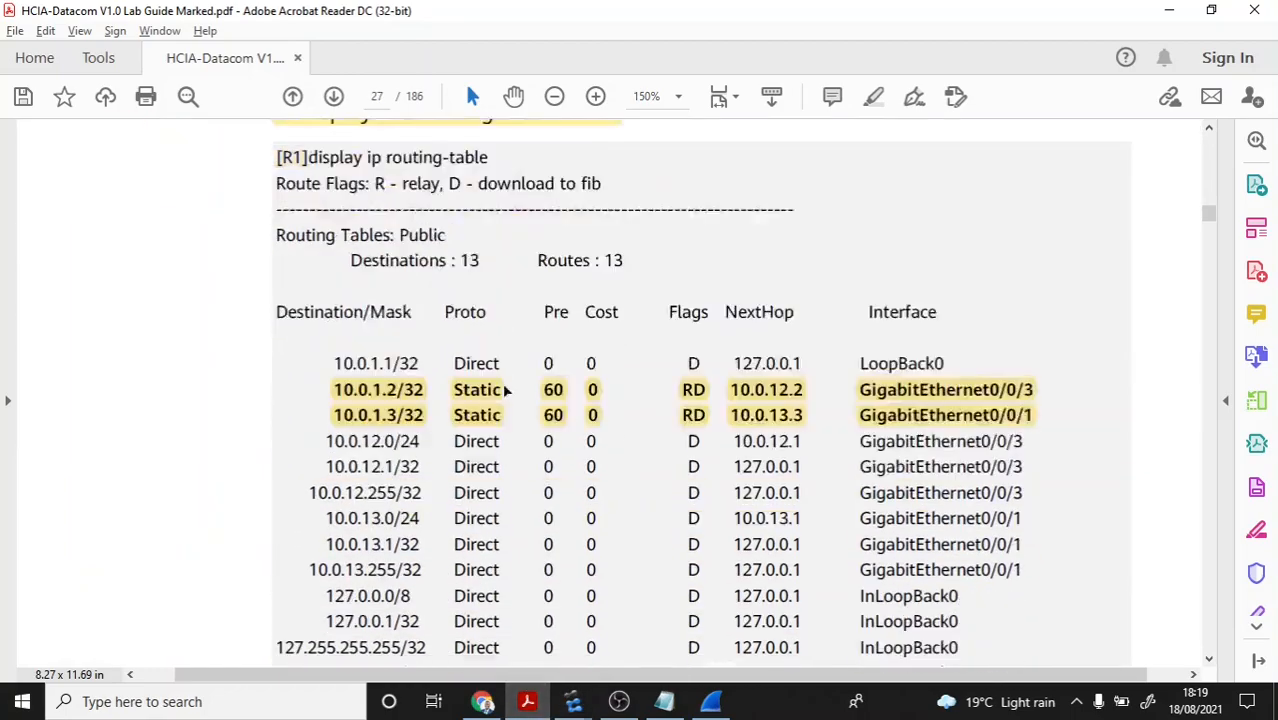
scroll(508, 436, down, 10)
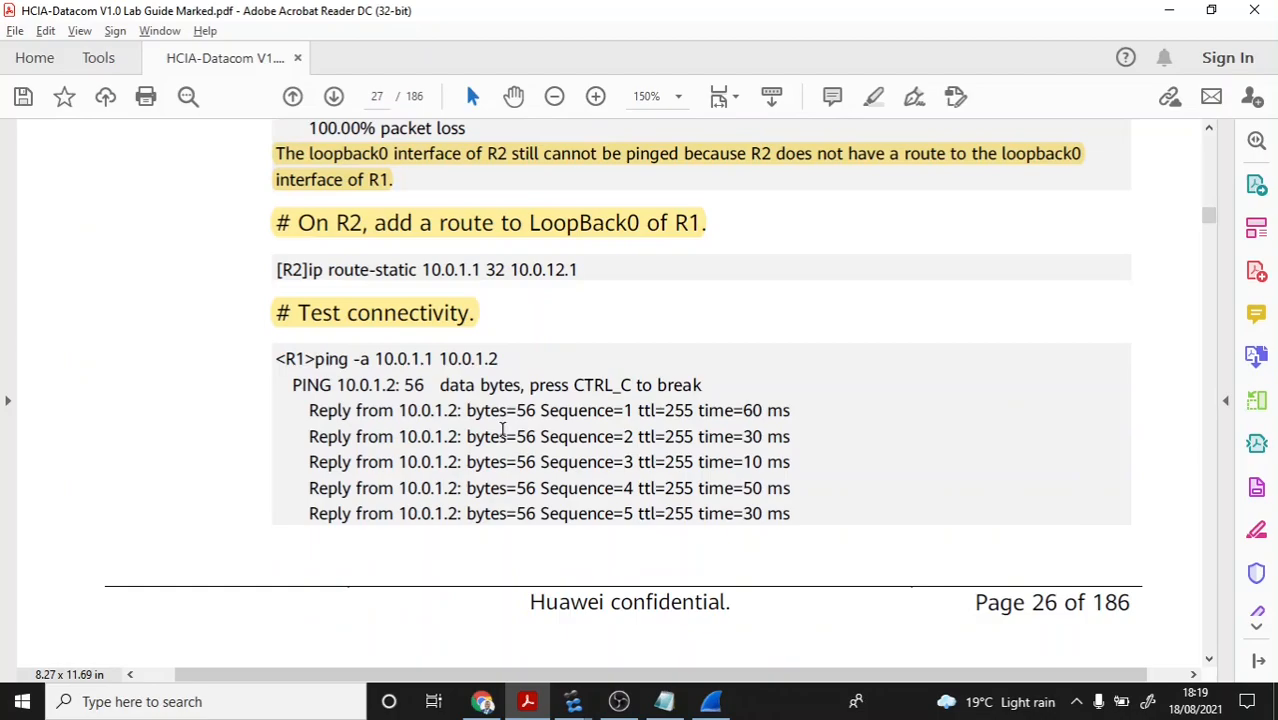
scroll(503, 430, down, 10)
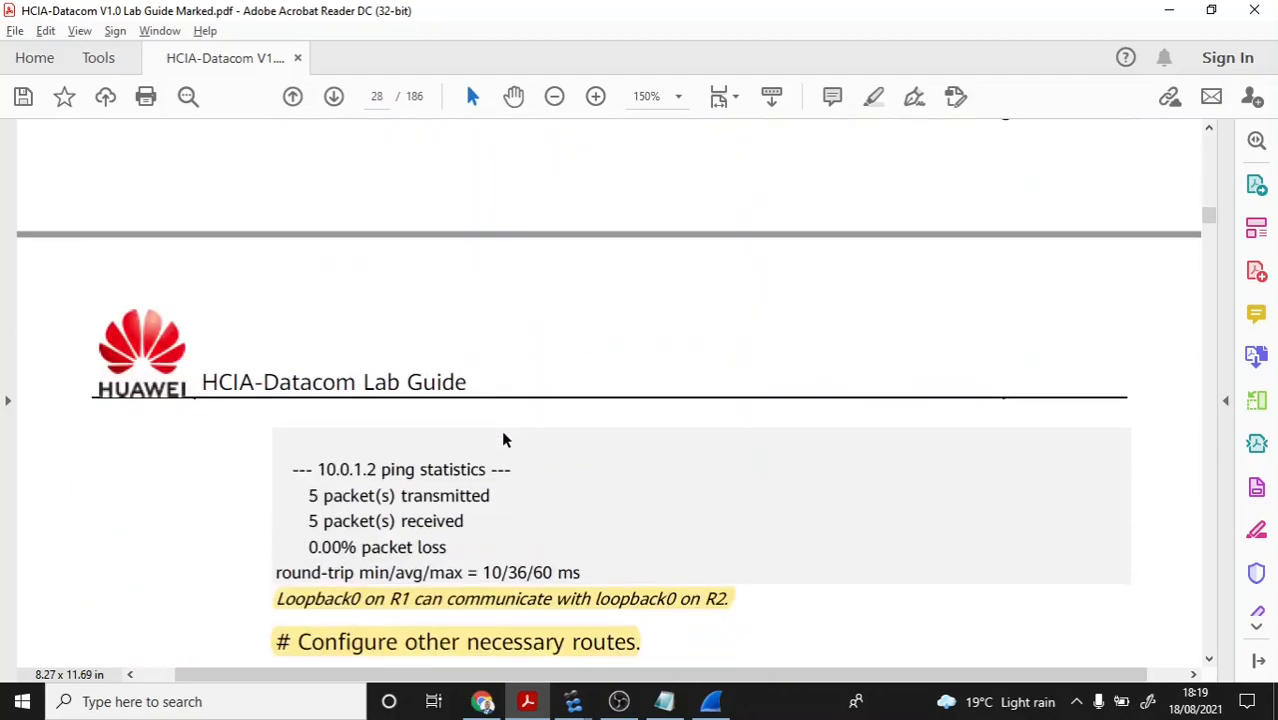
scroll(503, 431, down, 5)
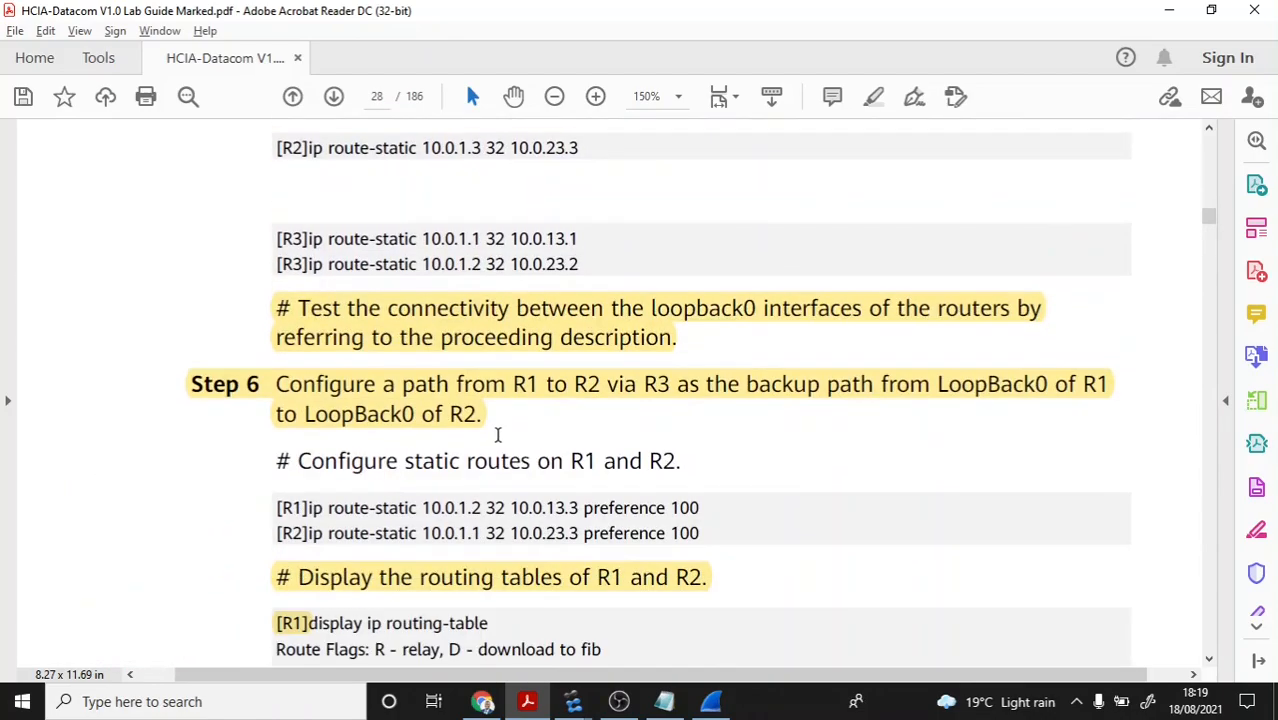
scroll(497, 435, down, 7)
scroll(497, 441, up, 3)
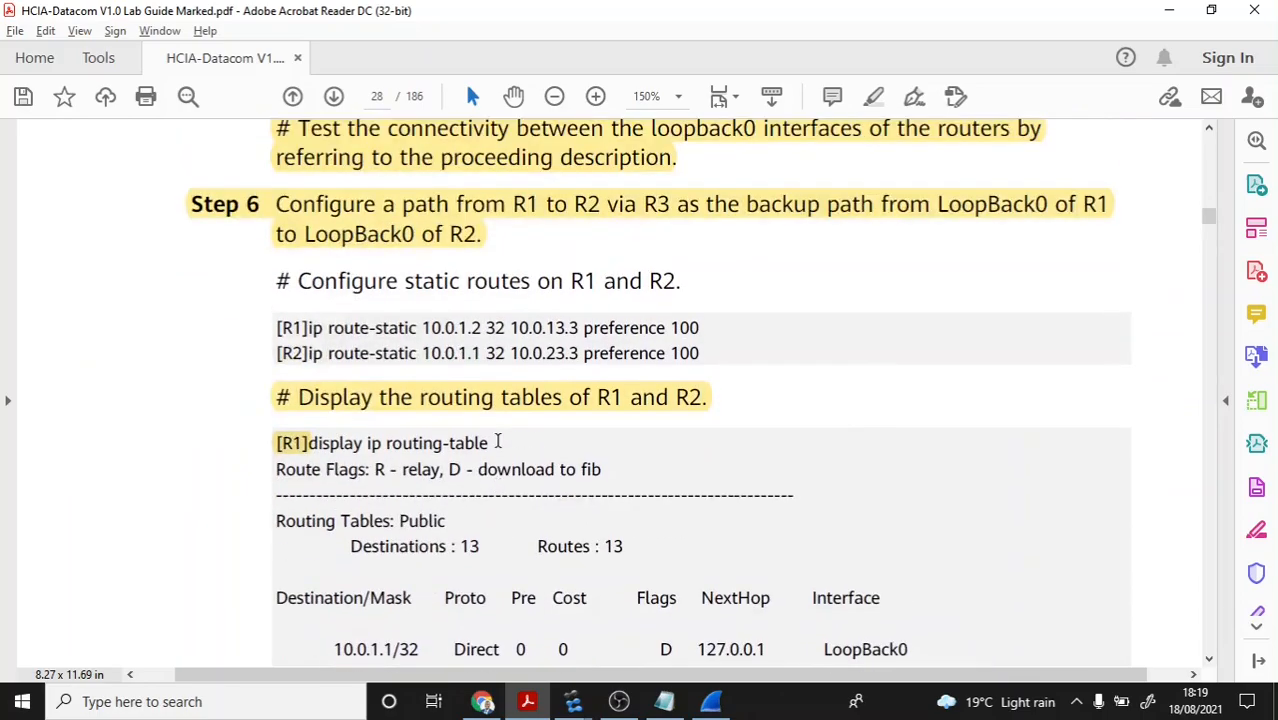
click(336, 218)
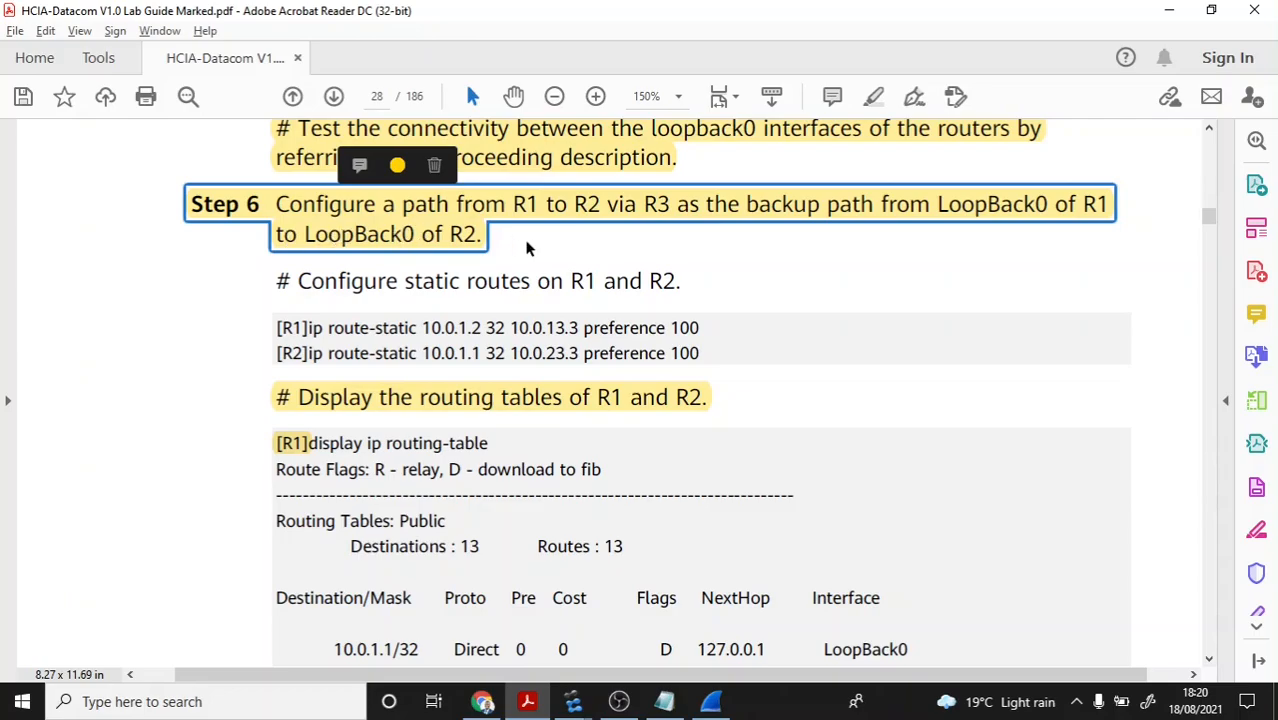
Step: Switch back to eNSP and examine the topology of R1, R2 and R3
key(alt+Tab)
key(alt+Tab)
key(alt+Tab)
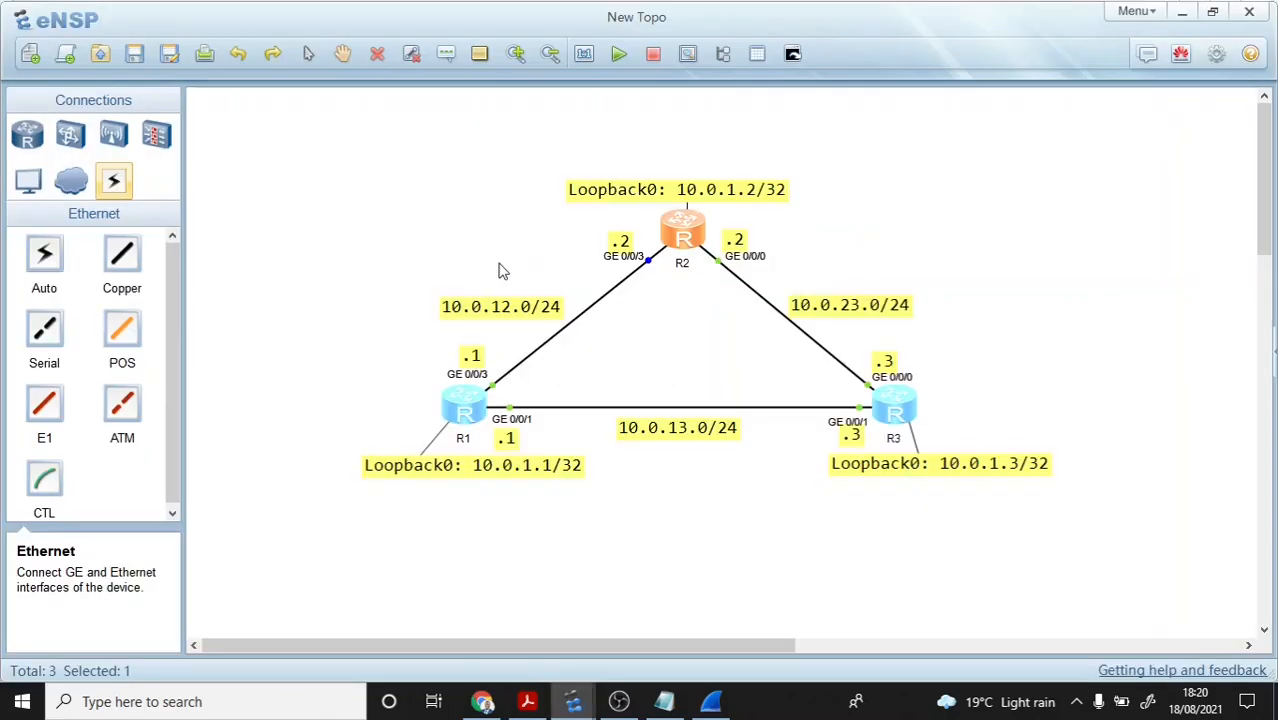
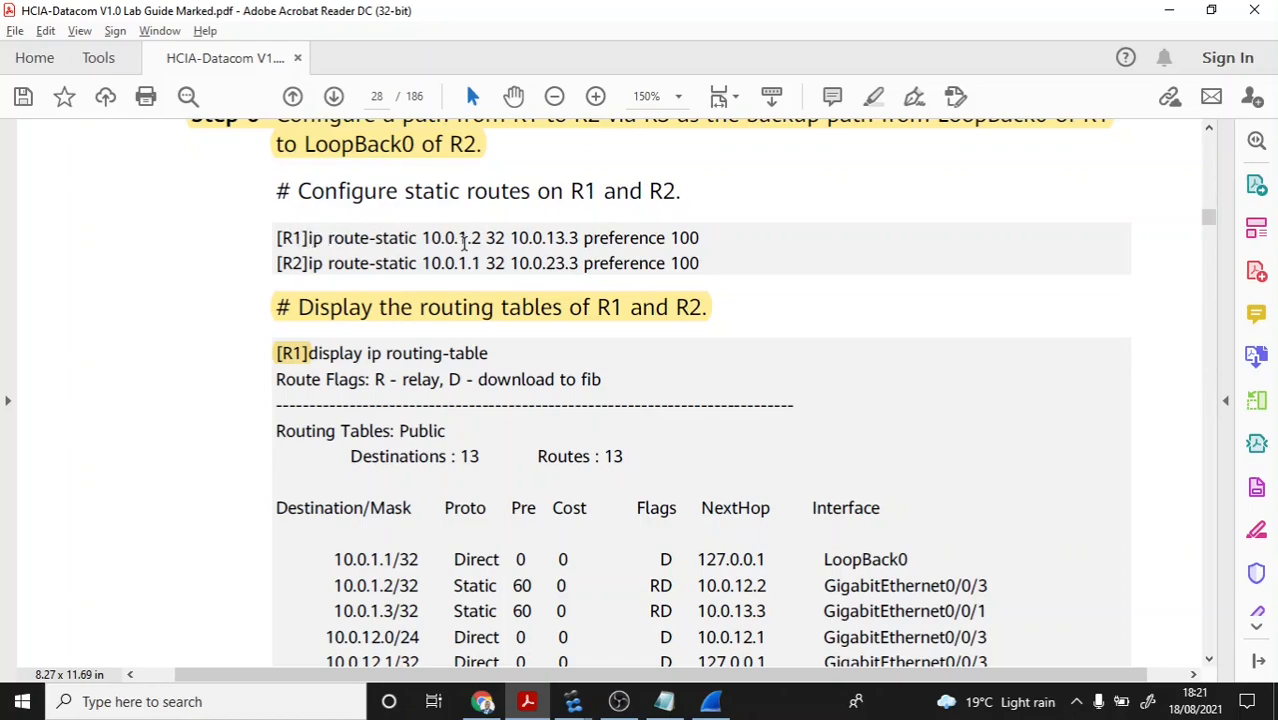
Step: Read the Step 6 static route commands for R1 and R2, examining their next hops and the preference value
drag(578, 238, 567, 238)
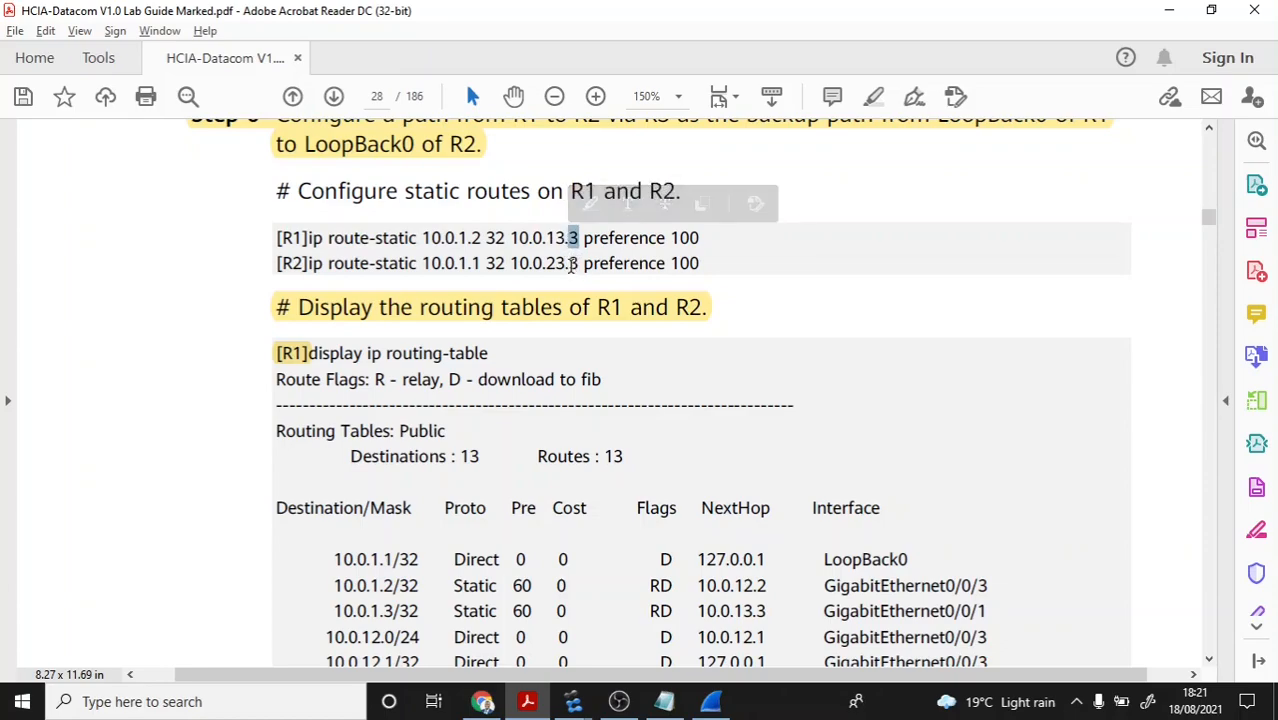
double_click(578, 264)
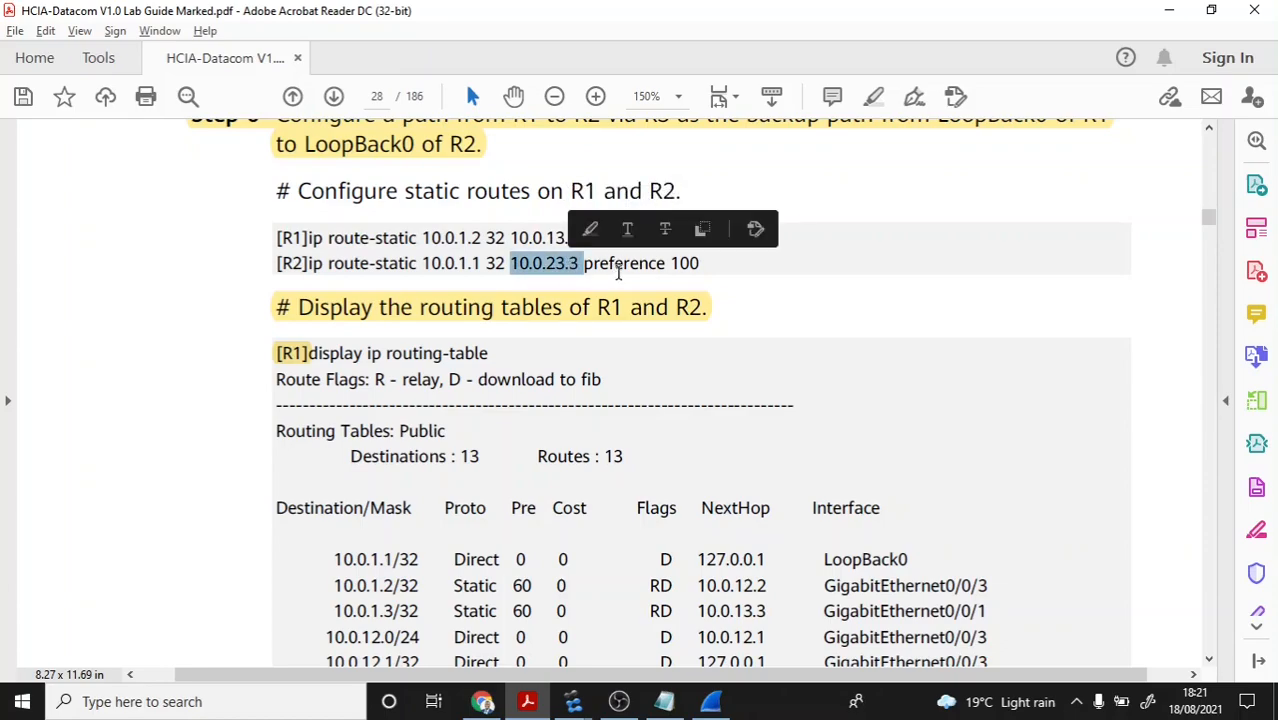
click(610, 277)
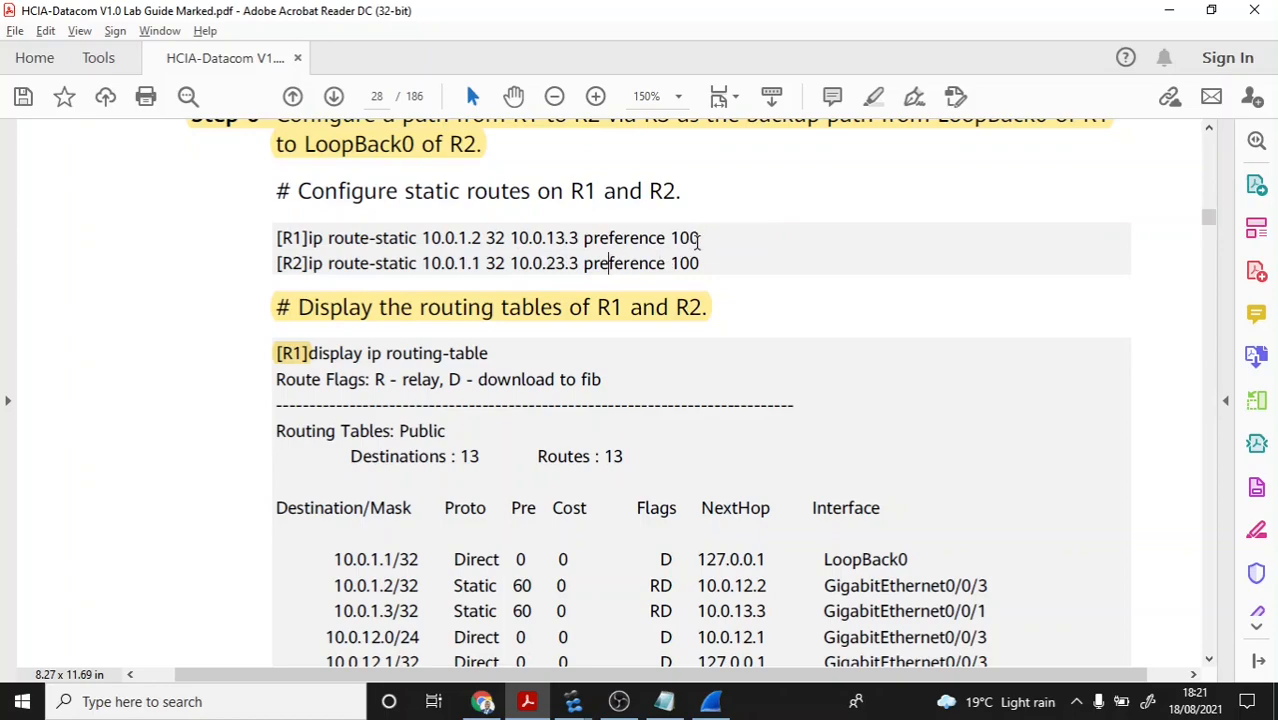
drag(700, 238, 583, 239)
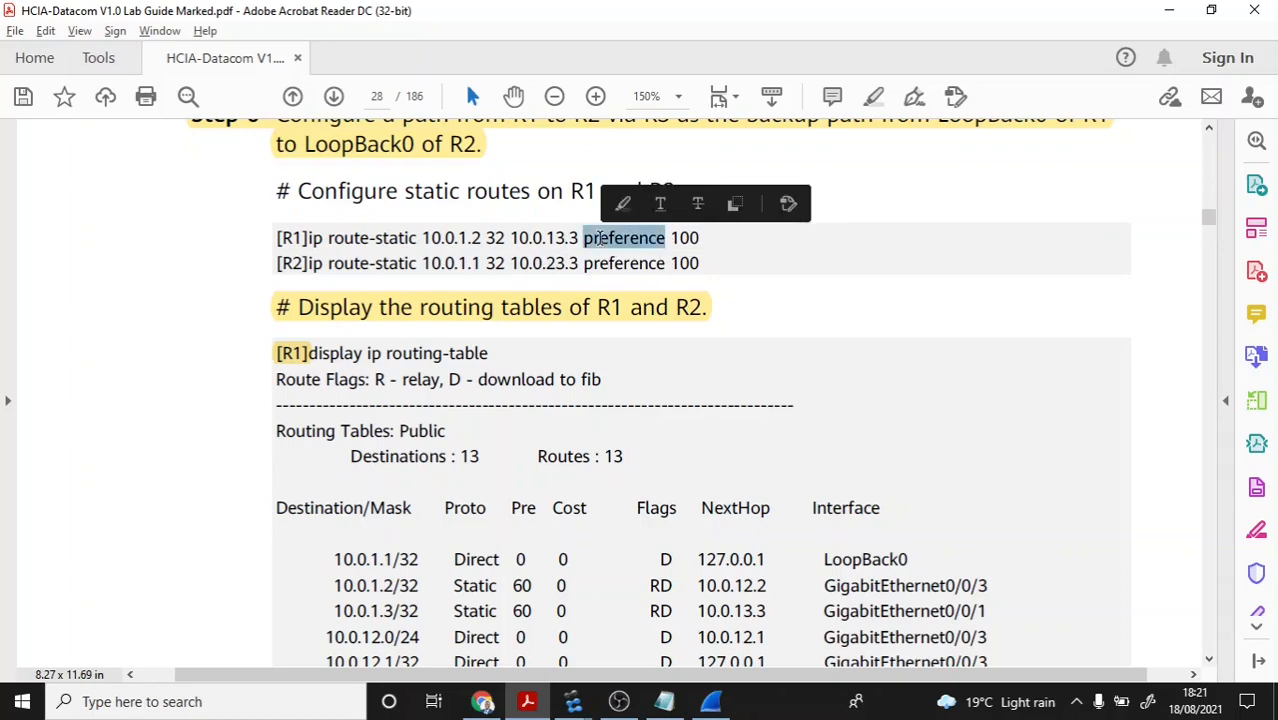
double_click(688, 240)
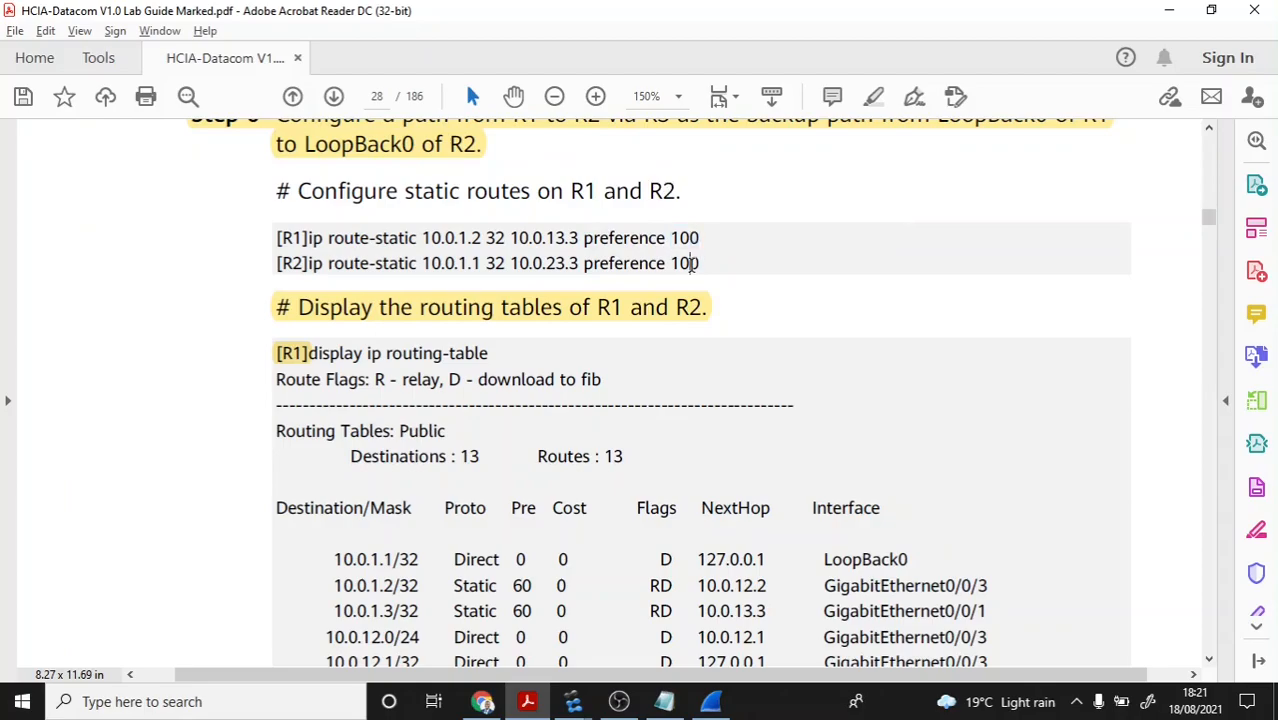
double_click(688, 263)
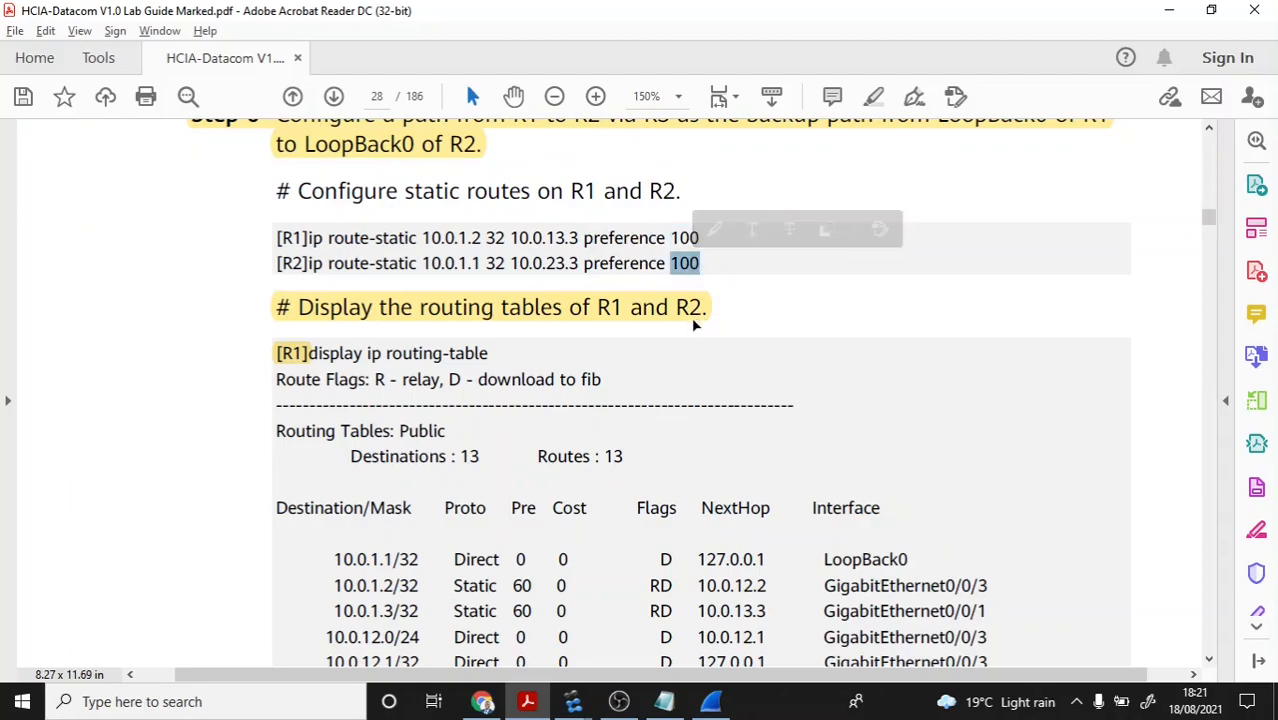
scroll(694, 322, down, 2)
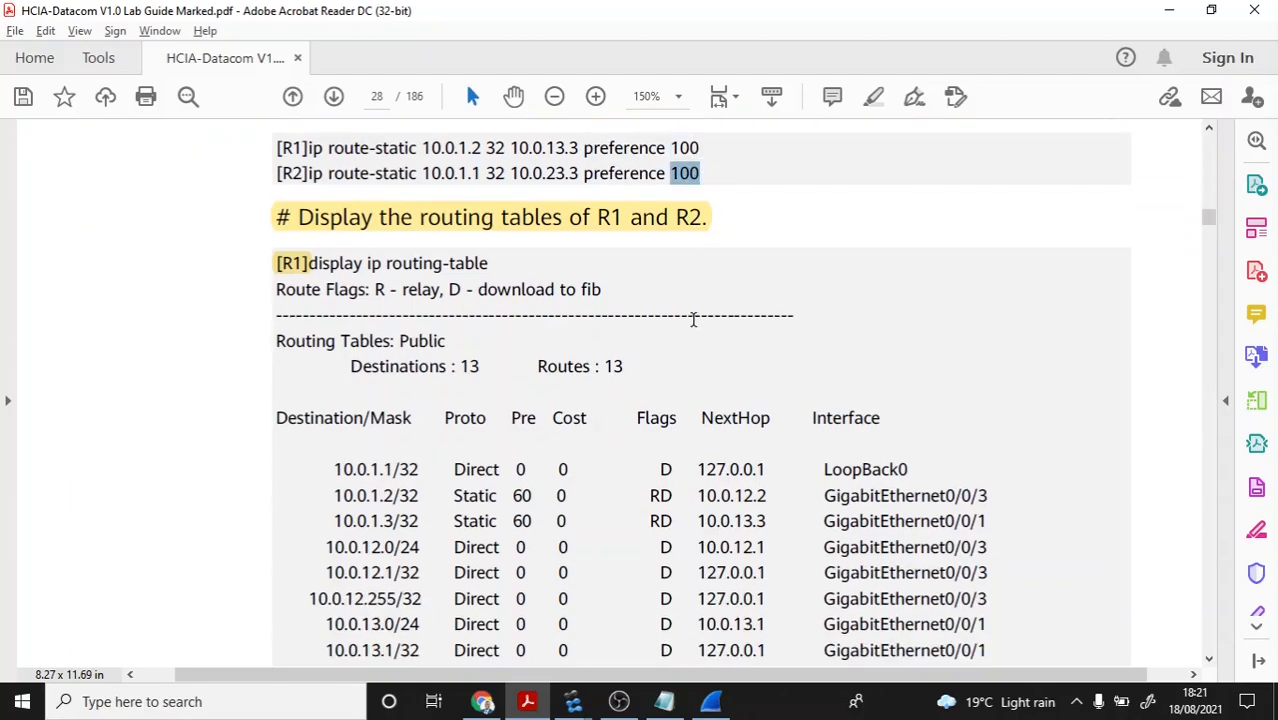
scroll(690, 320, up, 2)
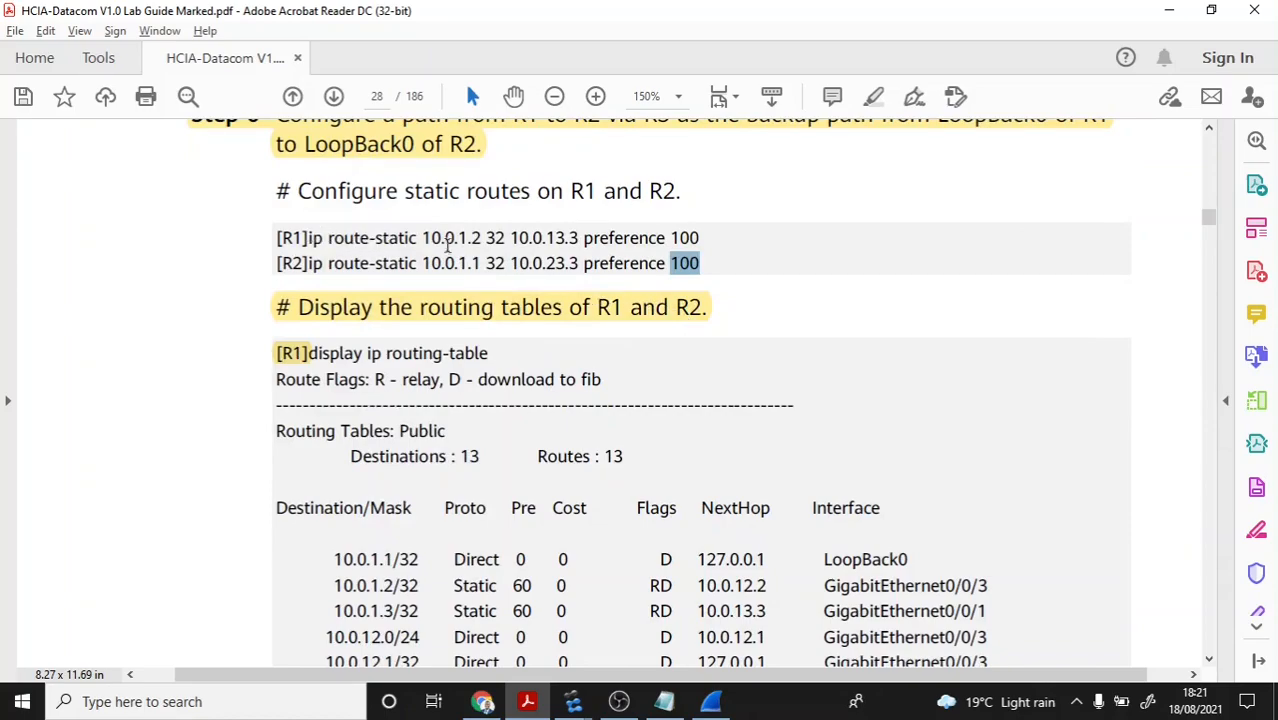
Step: Switch to eNSP, bring the R1 console up over the topology and clear its screen
key(alt+Tab)
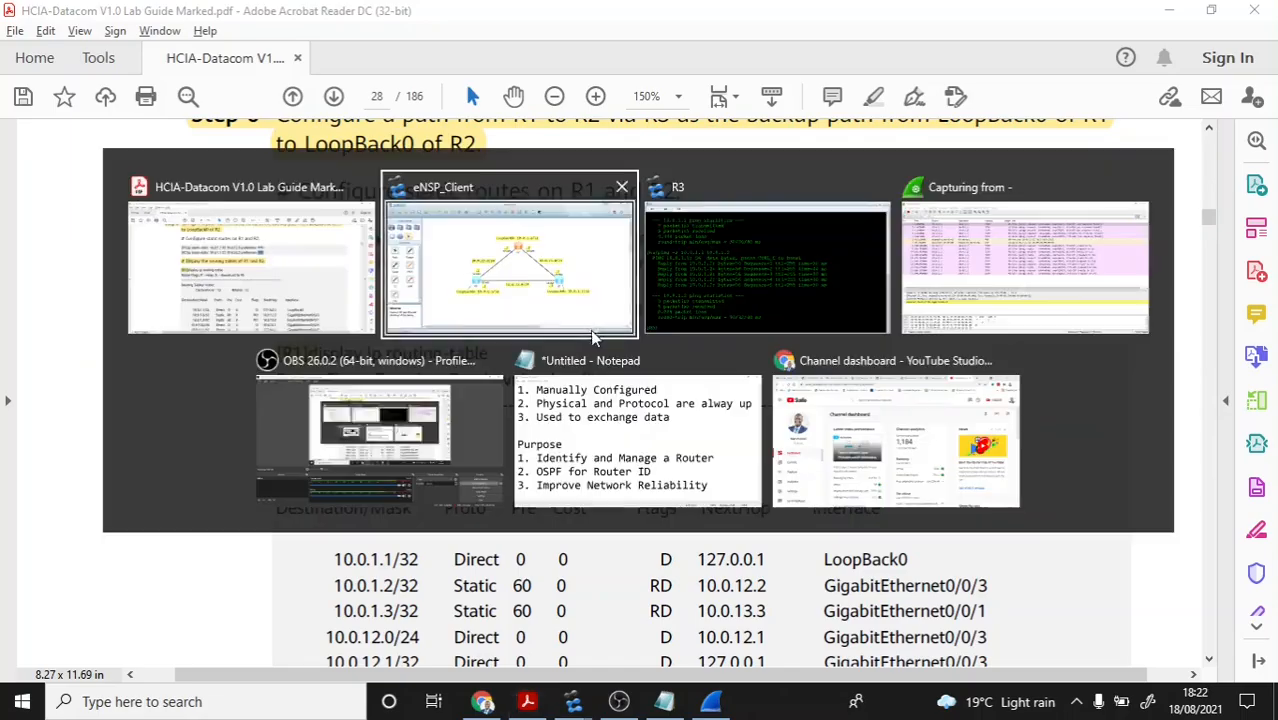
key(alt+Tab)
key(alt+Tab)
key(alt+Tab)
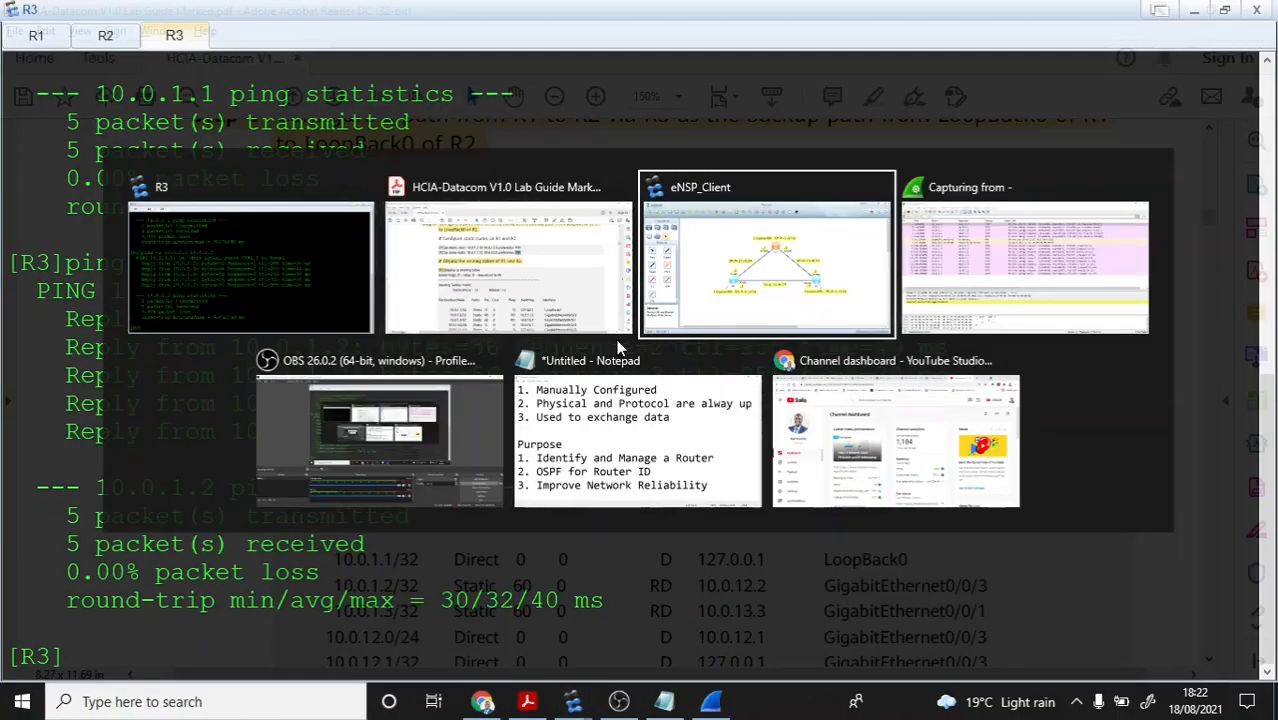
key(alt+Tab)
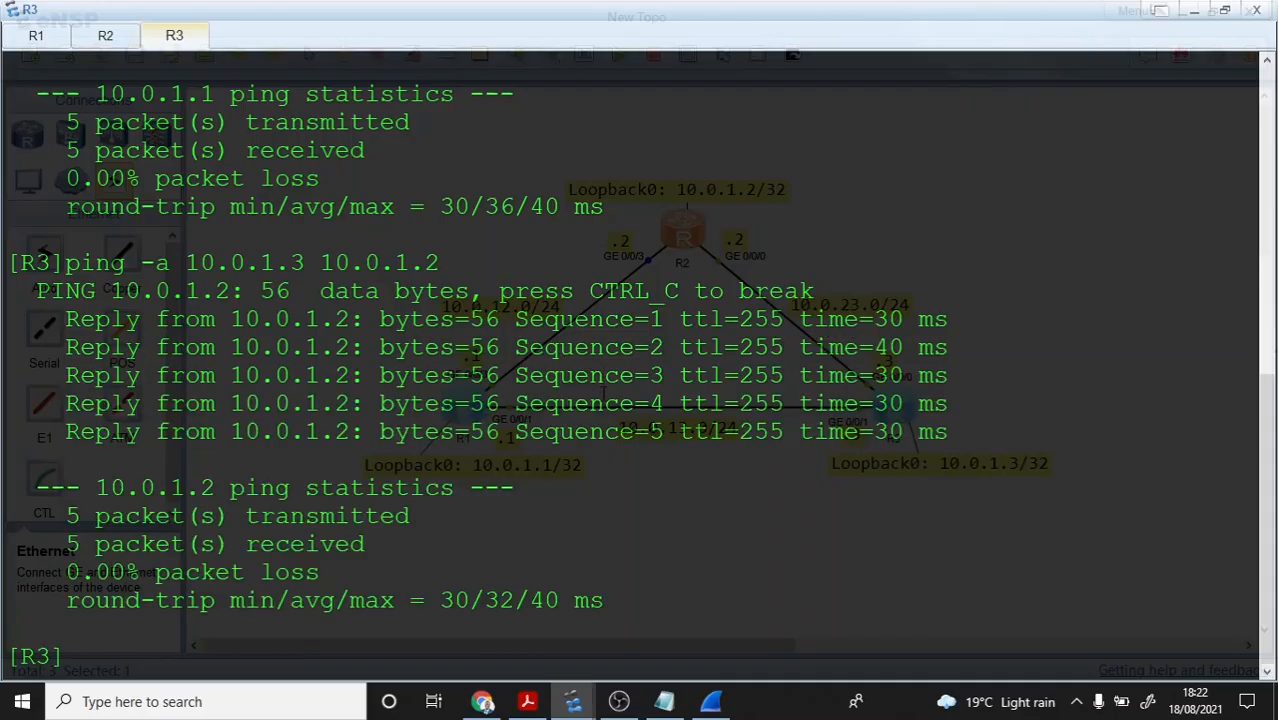
click(30, 36)
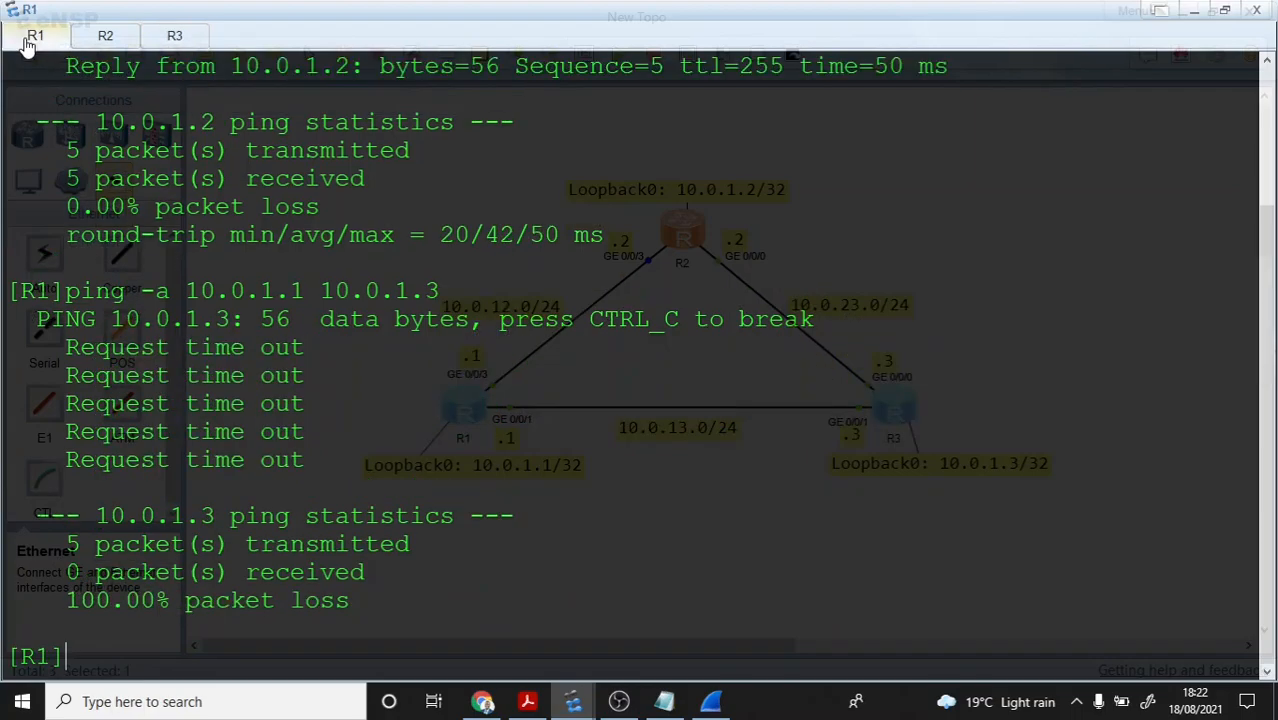
right_click(203, 141)
click(245, 190)
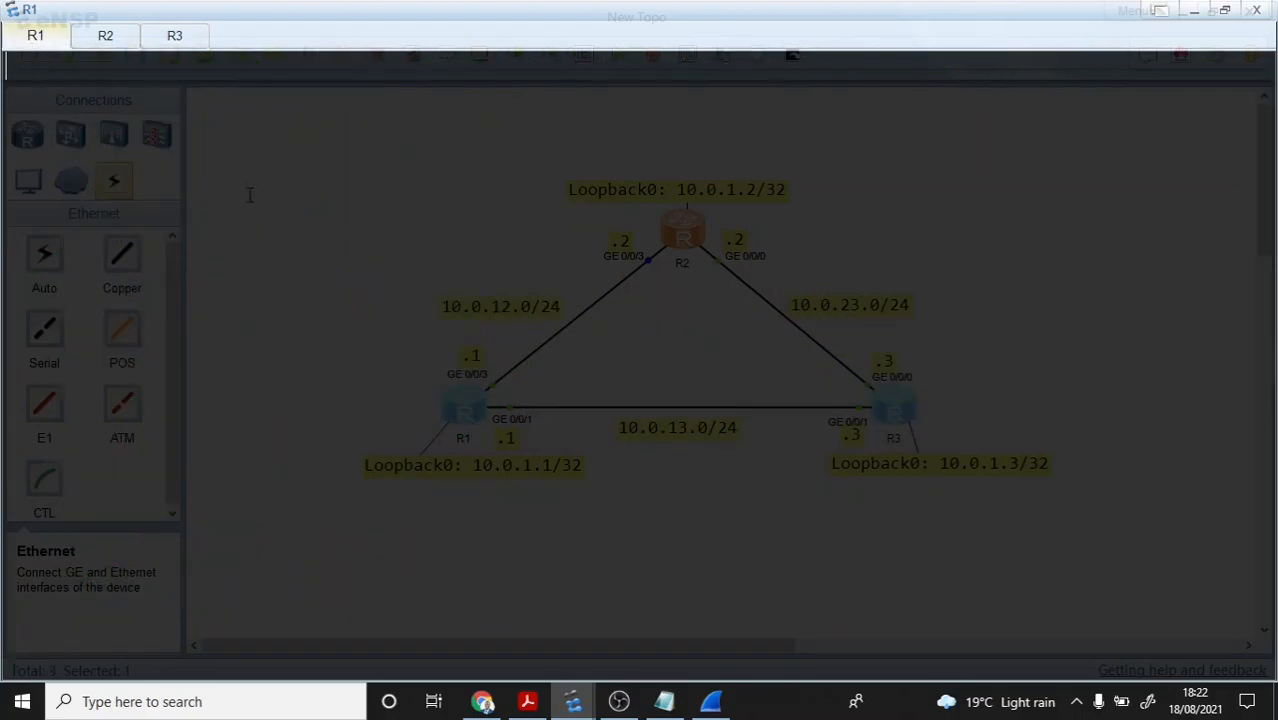
key(Return)
Step: Add a backup static route on R1 to 10.0.1.2 with mask 32, next hop 10.0.13.3 and preference 100
text(ip route)
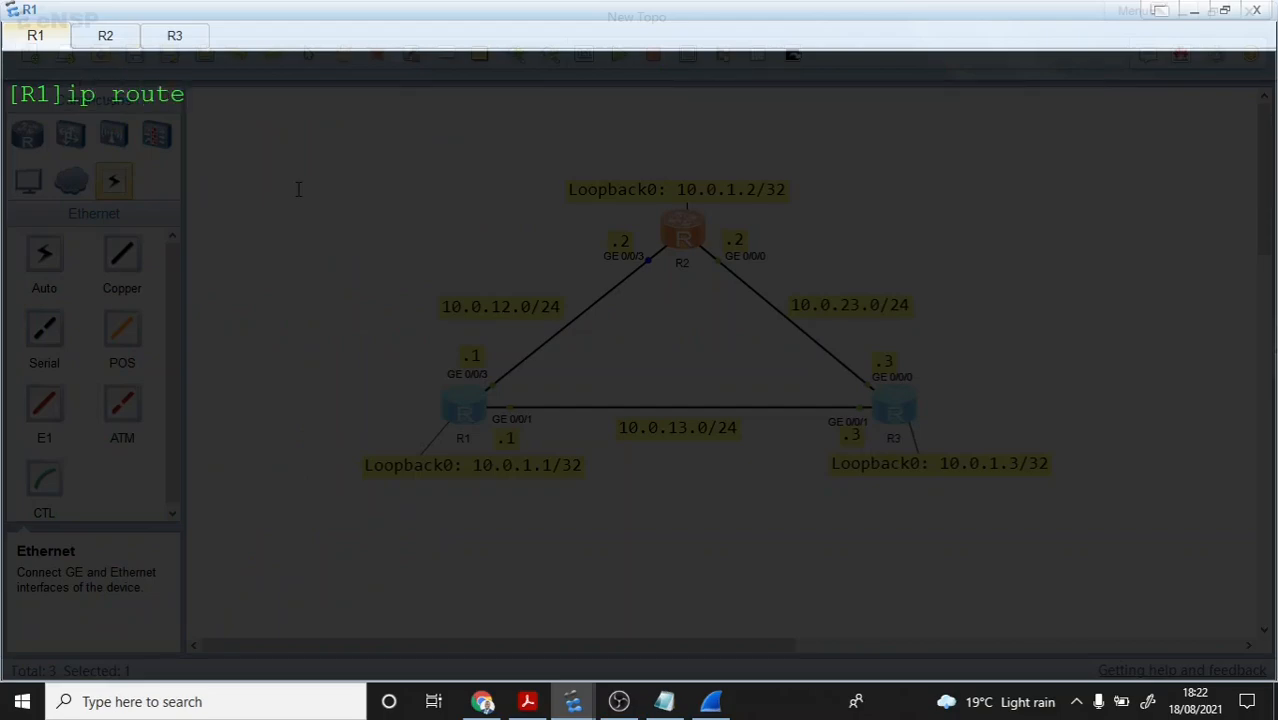
text(-static 10.0.1.3)
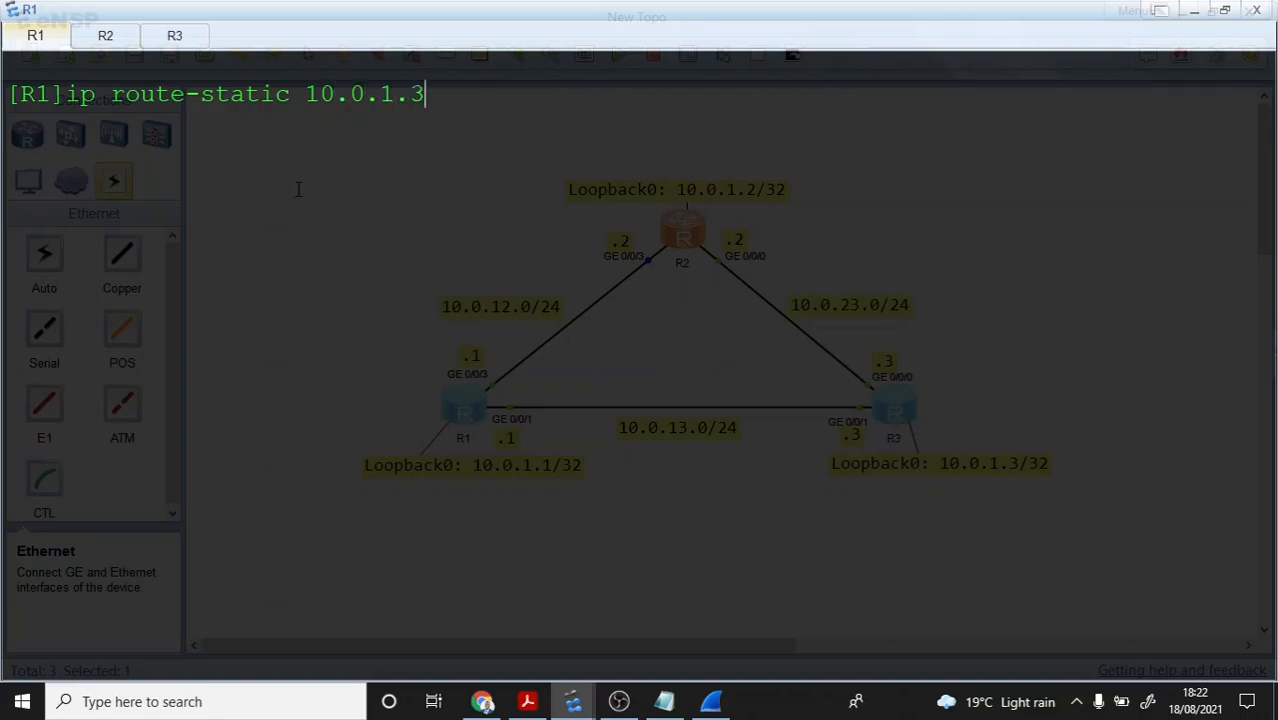
key(BackSpace)
text(2 32 10.0.12)
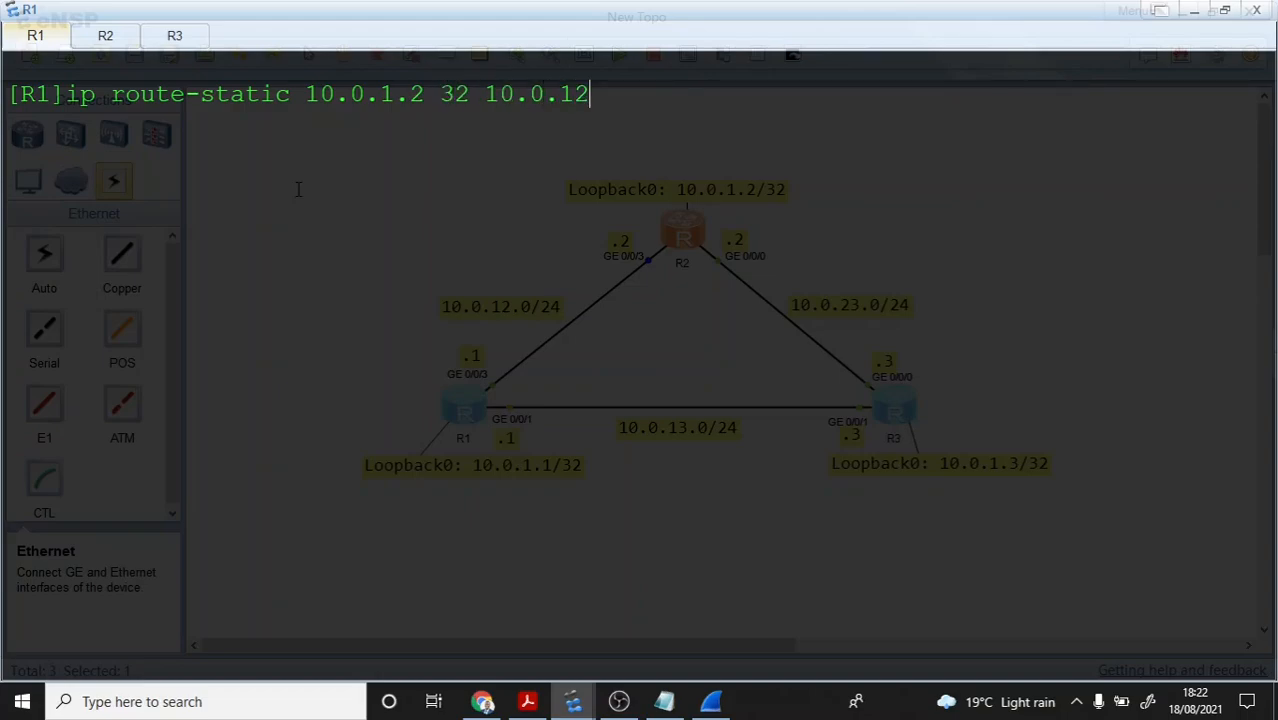
key(BackSpace)
text(3.3 prefer)
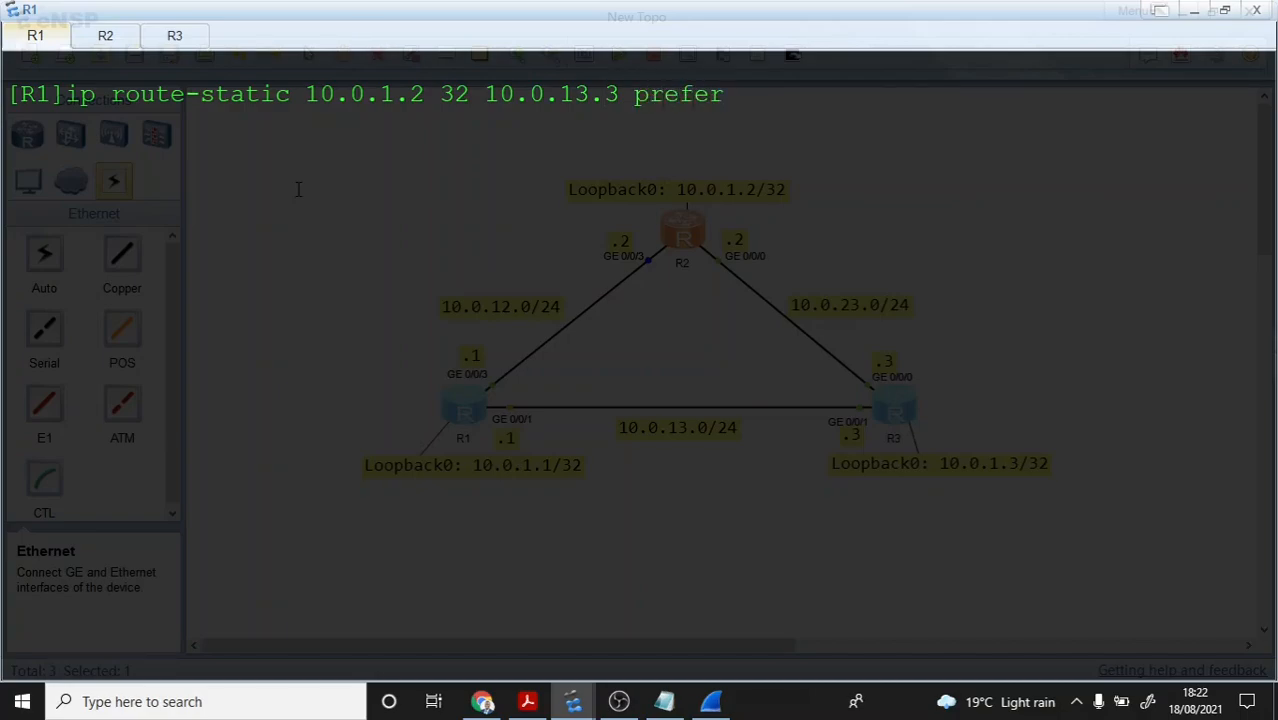
text(ence 100)
key(Return)
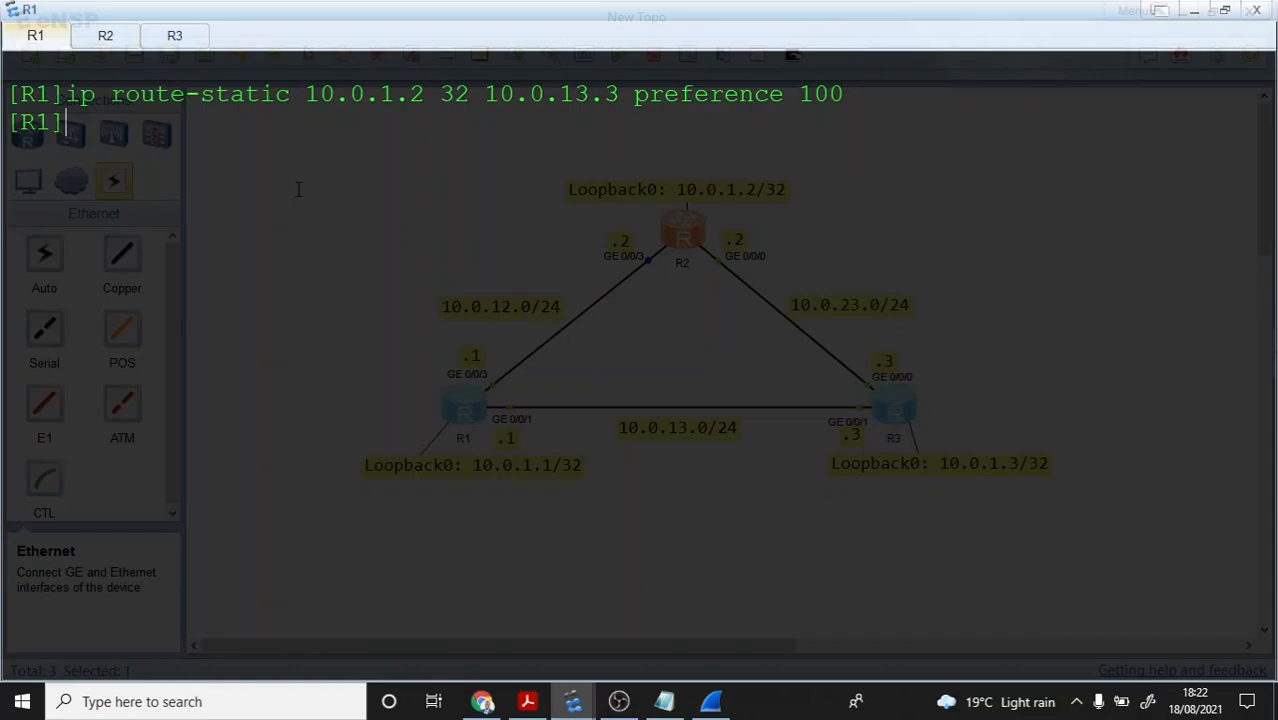
Step: Display the IP routing table on R1
text(disp ip r)
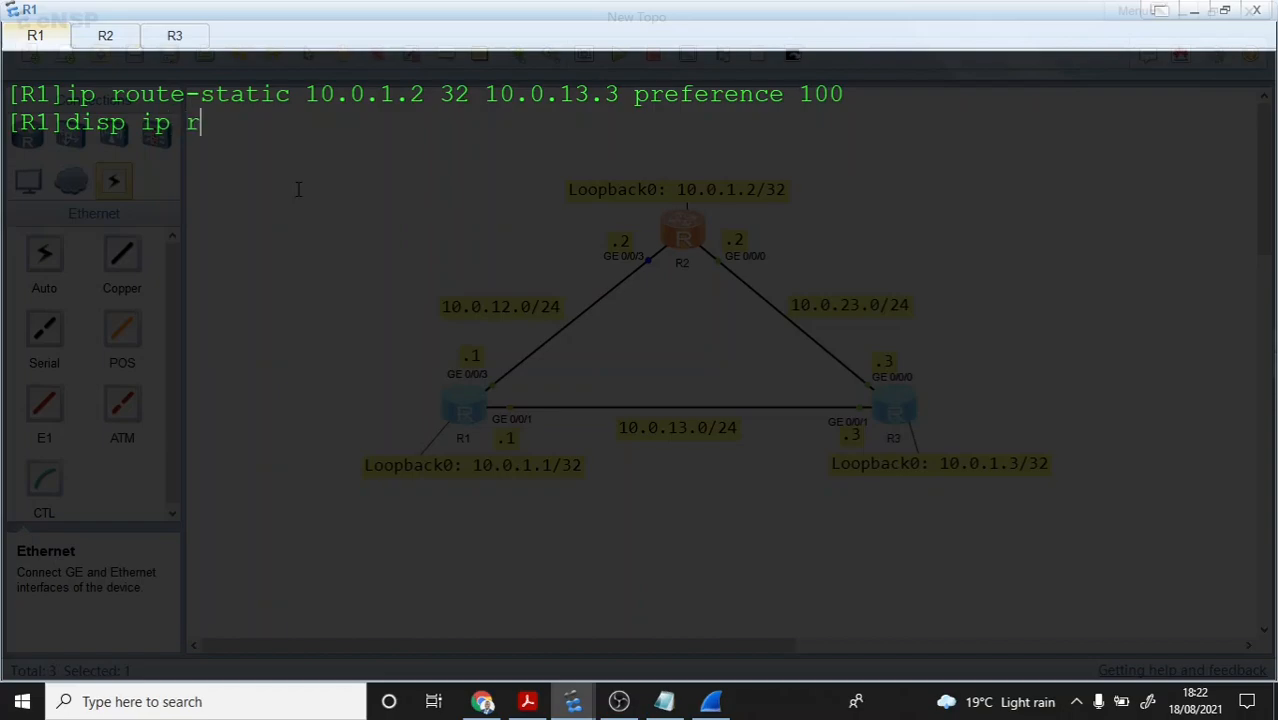
text(oute)
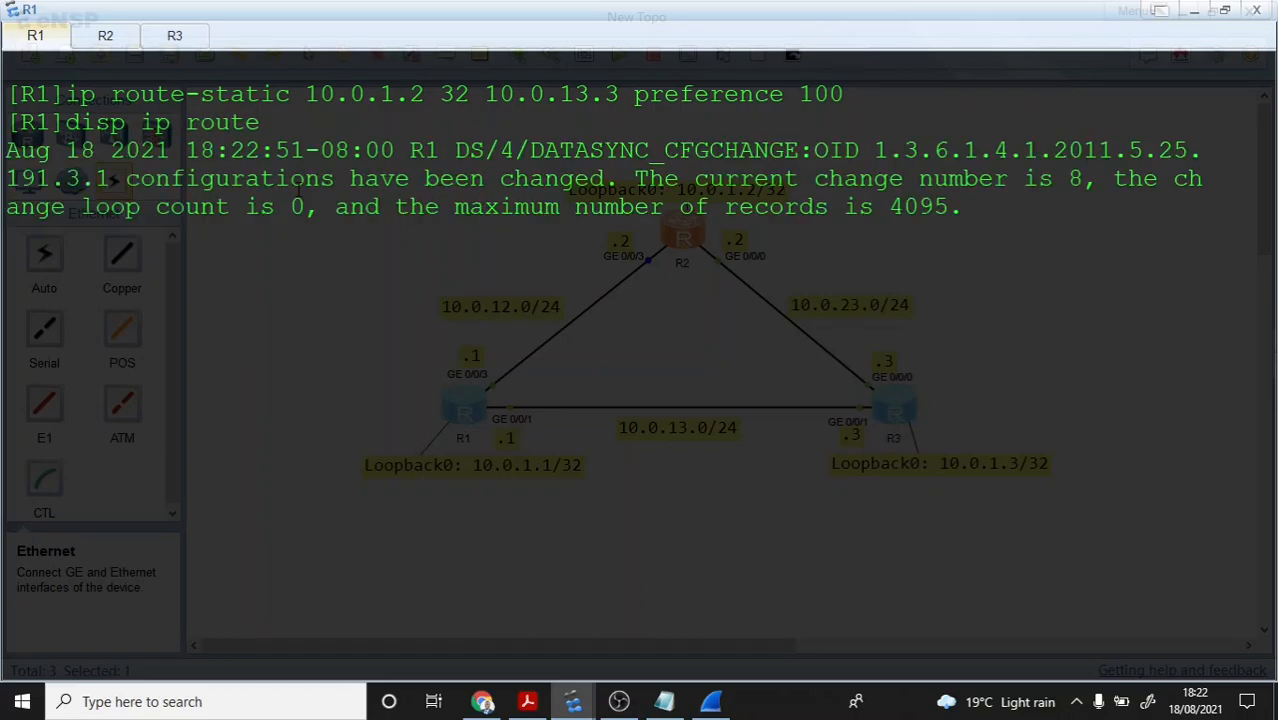
key(Tab)
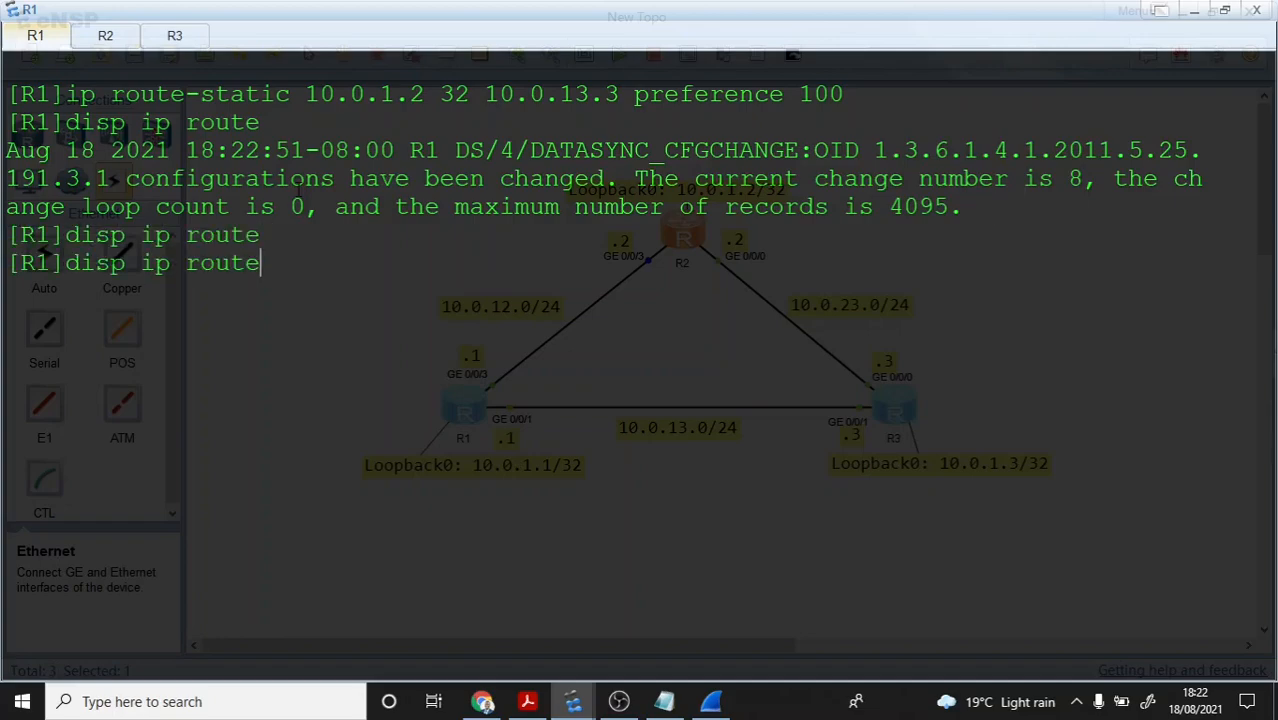
key(BackSpace)
key(BackSpace)
key(BackSpace)
key(BackSpace)
key(BackSpace)
text(rout)
key(Tab)
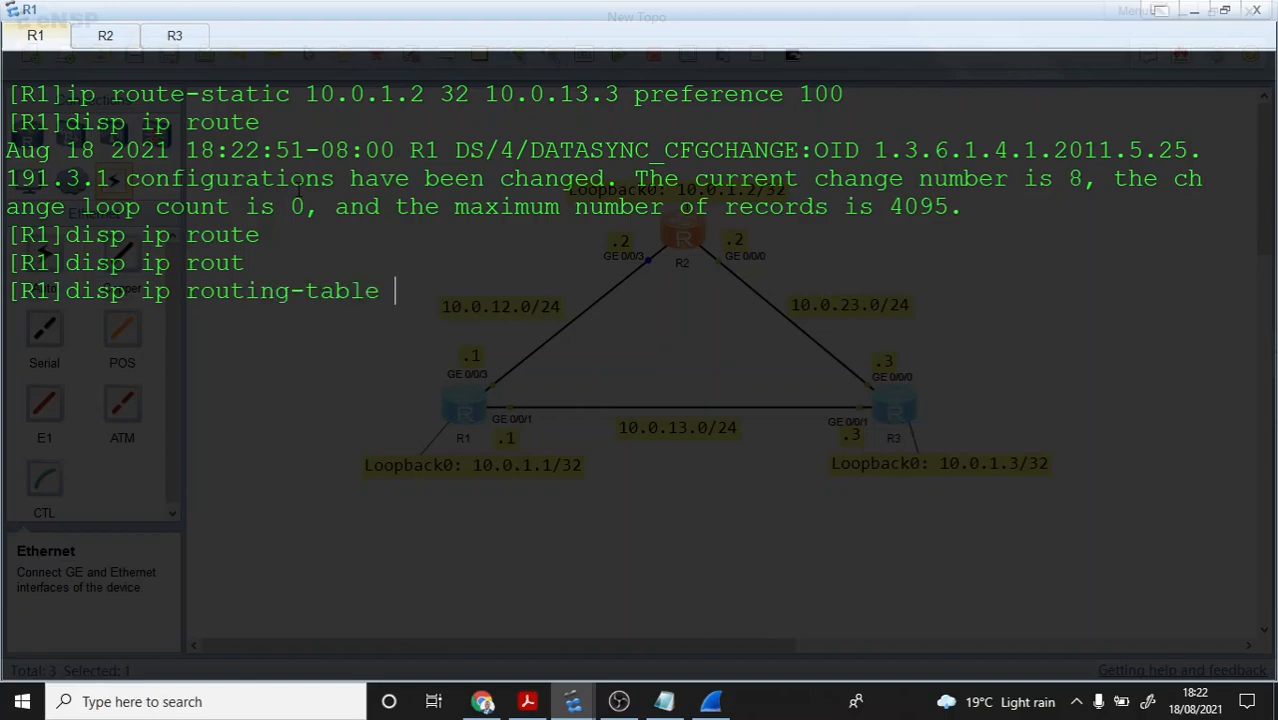
key(Return)
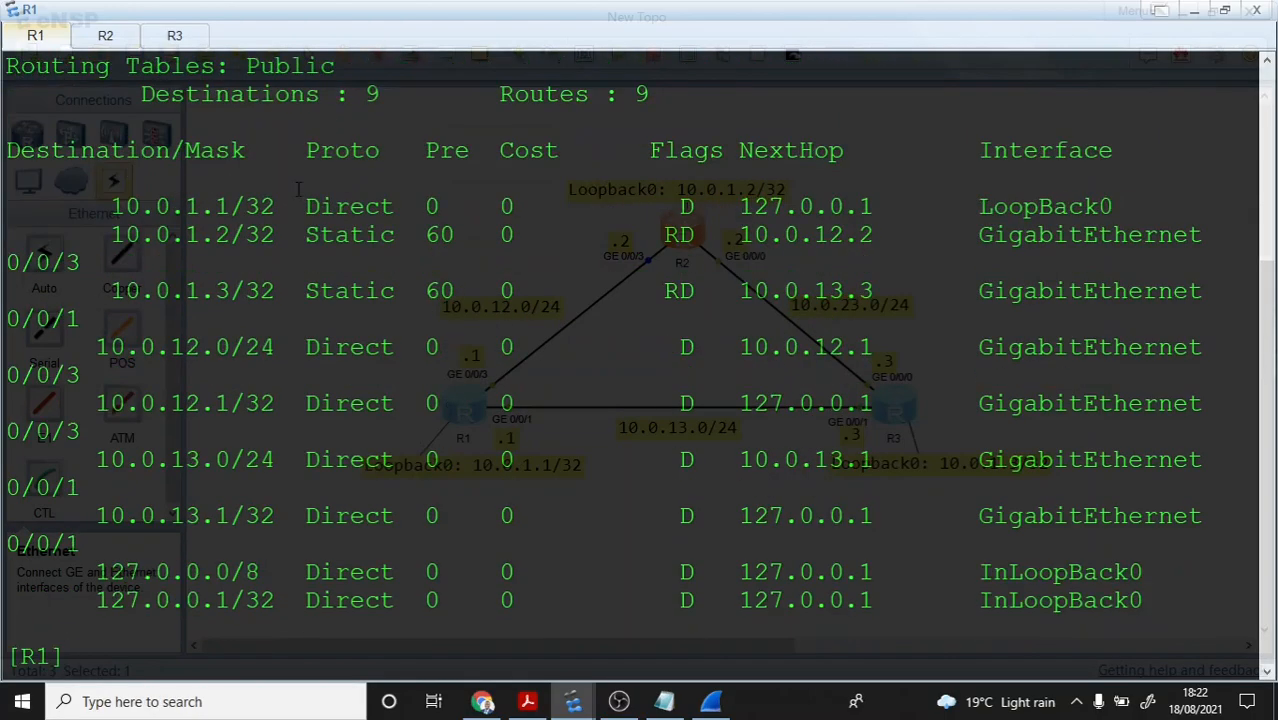
Step: Compare R1's new static route command with the 10.0.1.2/32 entry in the routing table, checking next hop and preference
scroll(298, 190, up, 4)
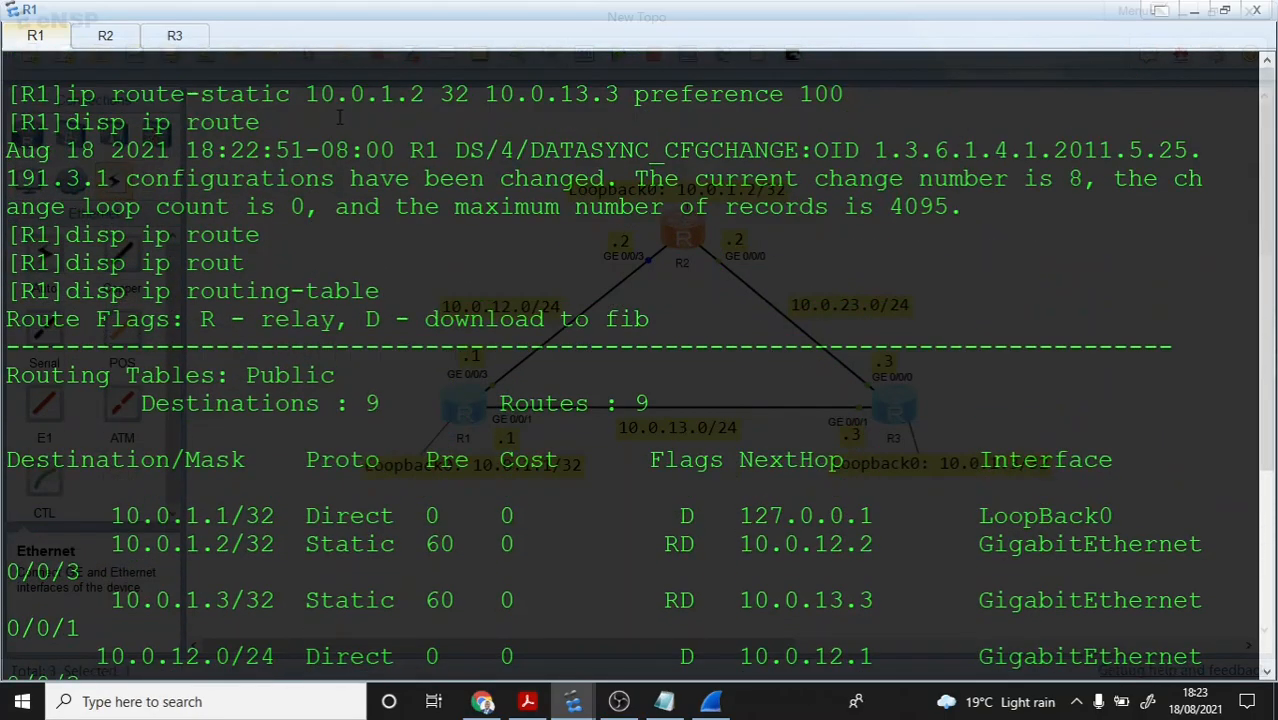
drag(305, 94, 633, 94)
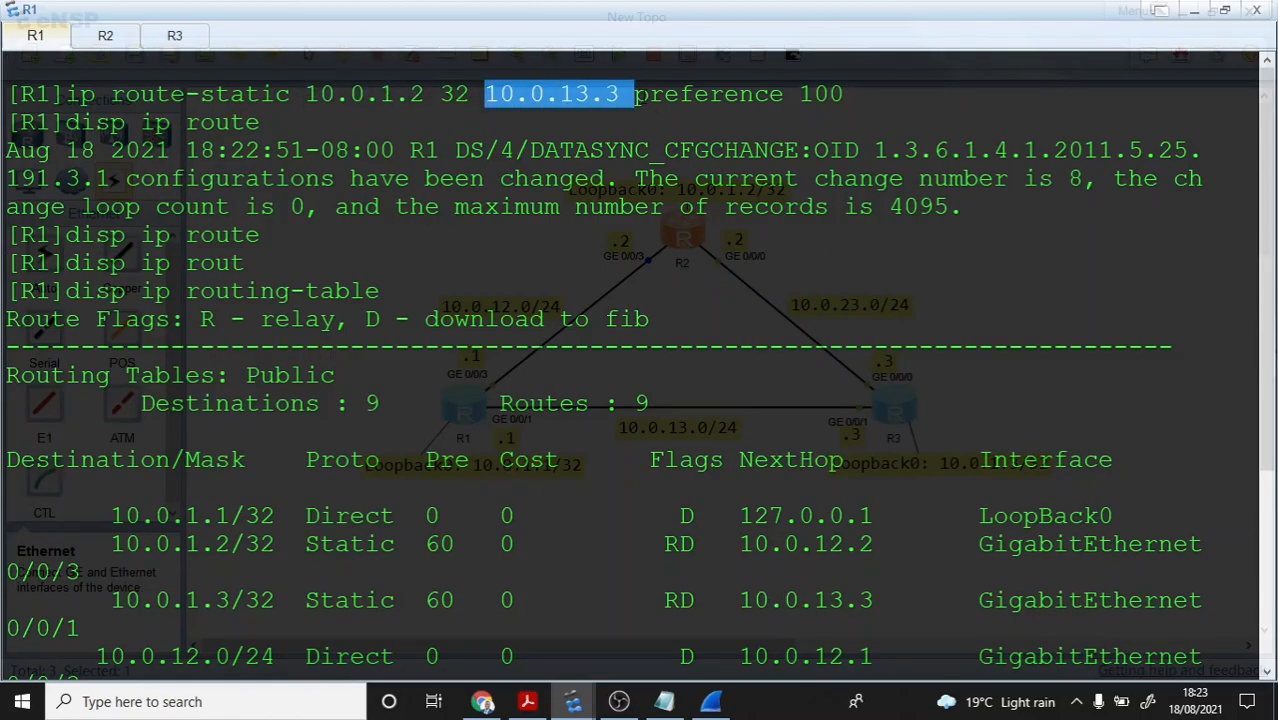
scroll(638, 374, down, 2)
scroll(263, 290, down, 2)
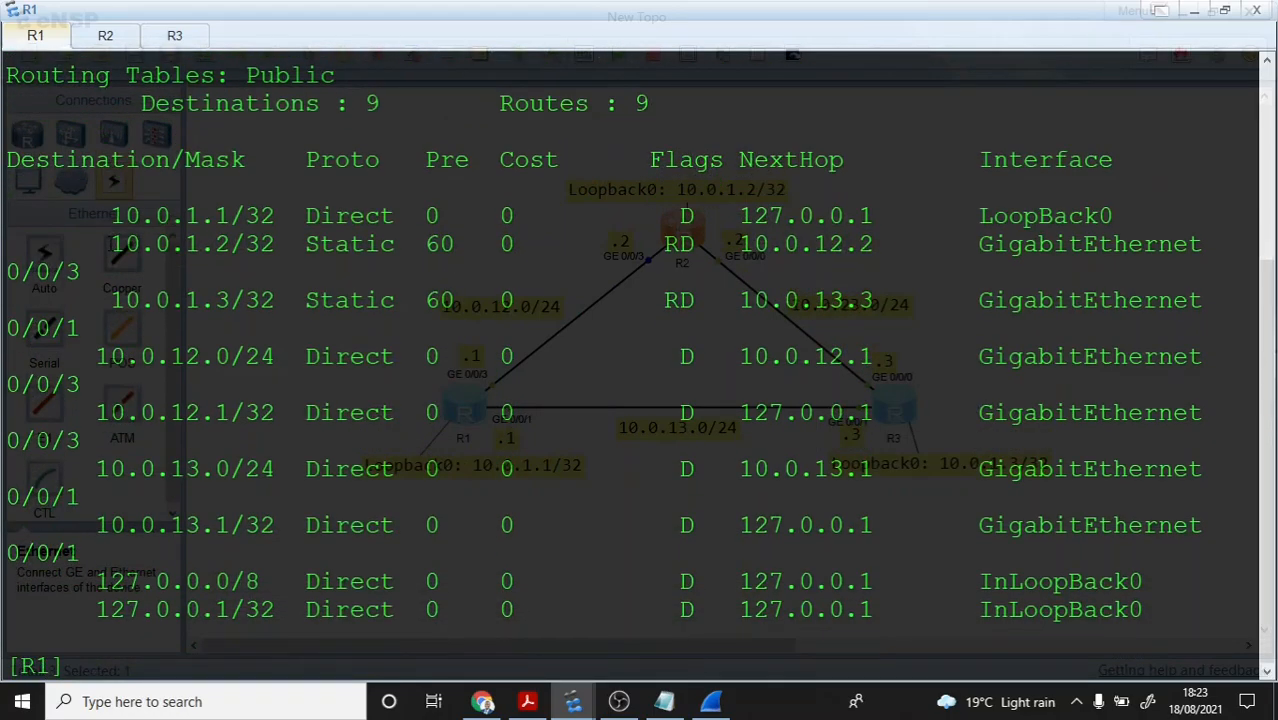
drag(110, 244, 455, 244)
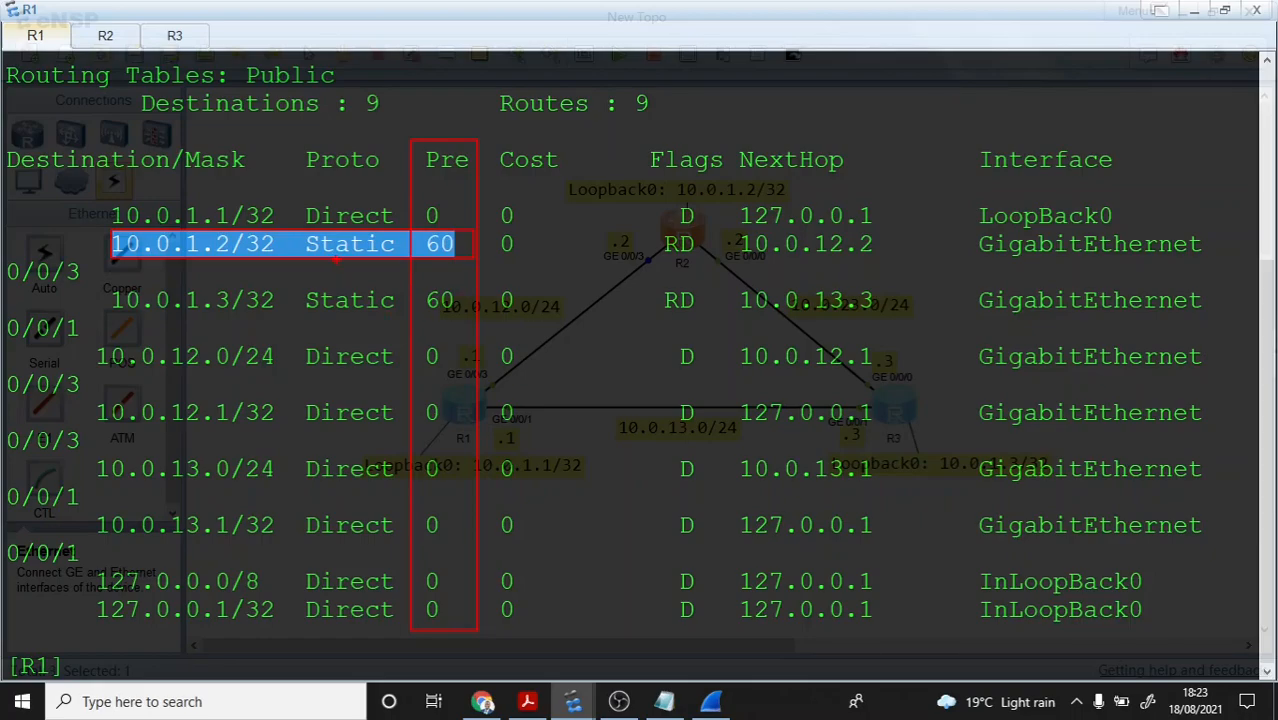
Step: Clear the R2 console and add a backup static route to 10.0.1.1 with mask 32, next hop 10.0.23.3 and preference 100
click(106, 38)
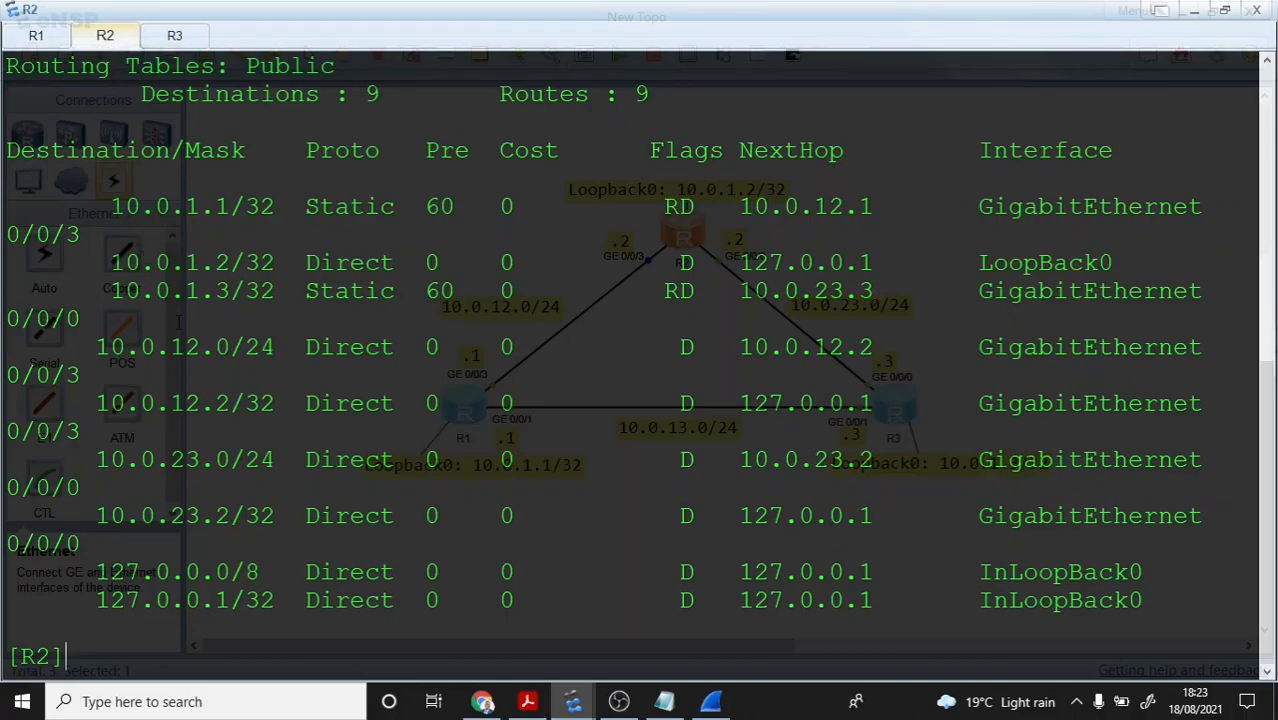
right_click(228, 338)
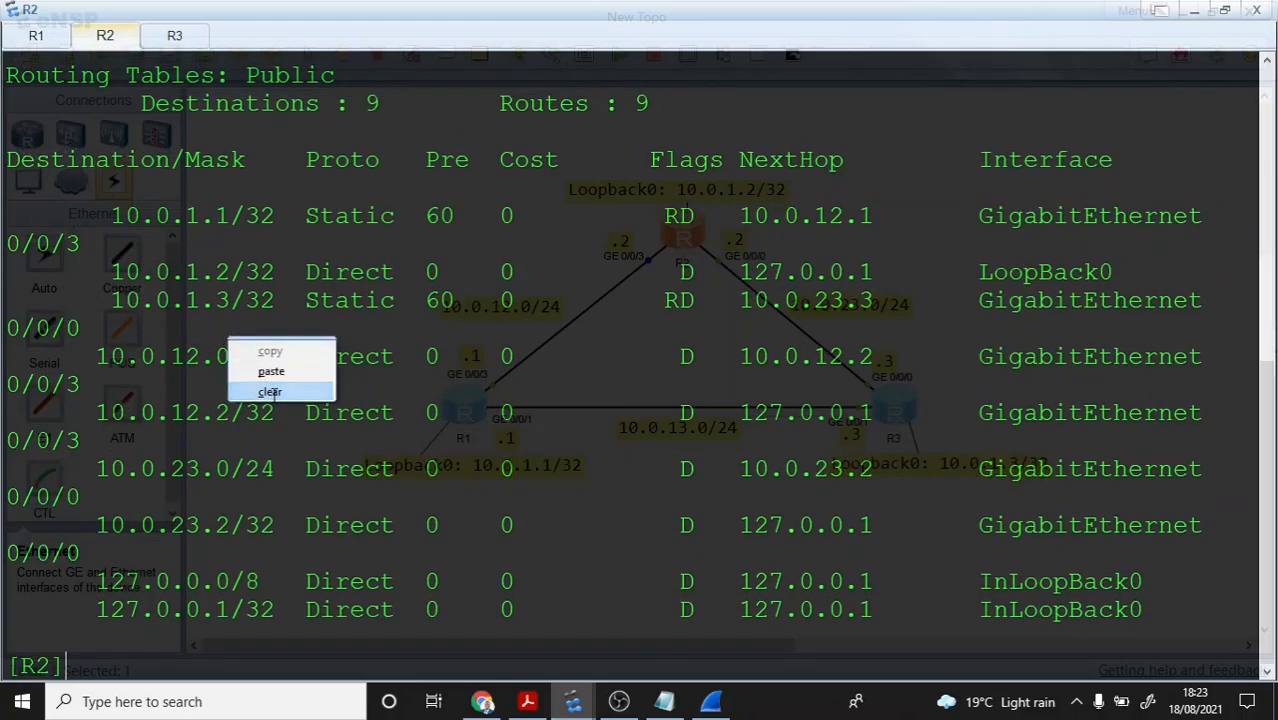
click(276, 390)
key(Return)
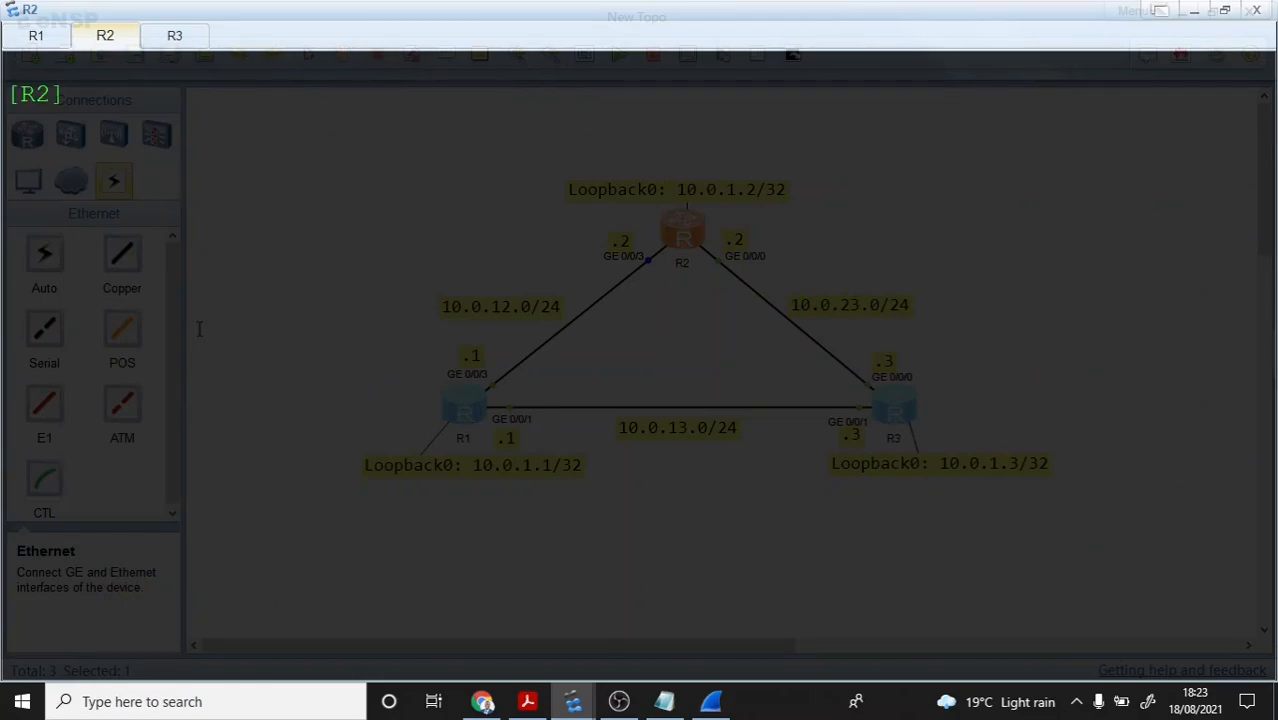
text(ip route-stat)
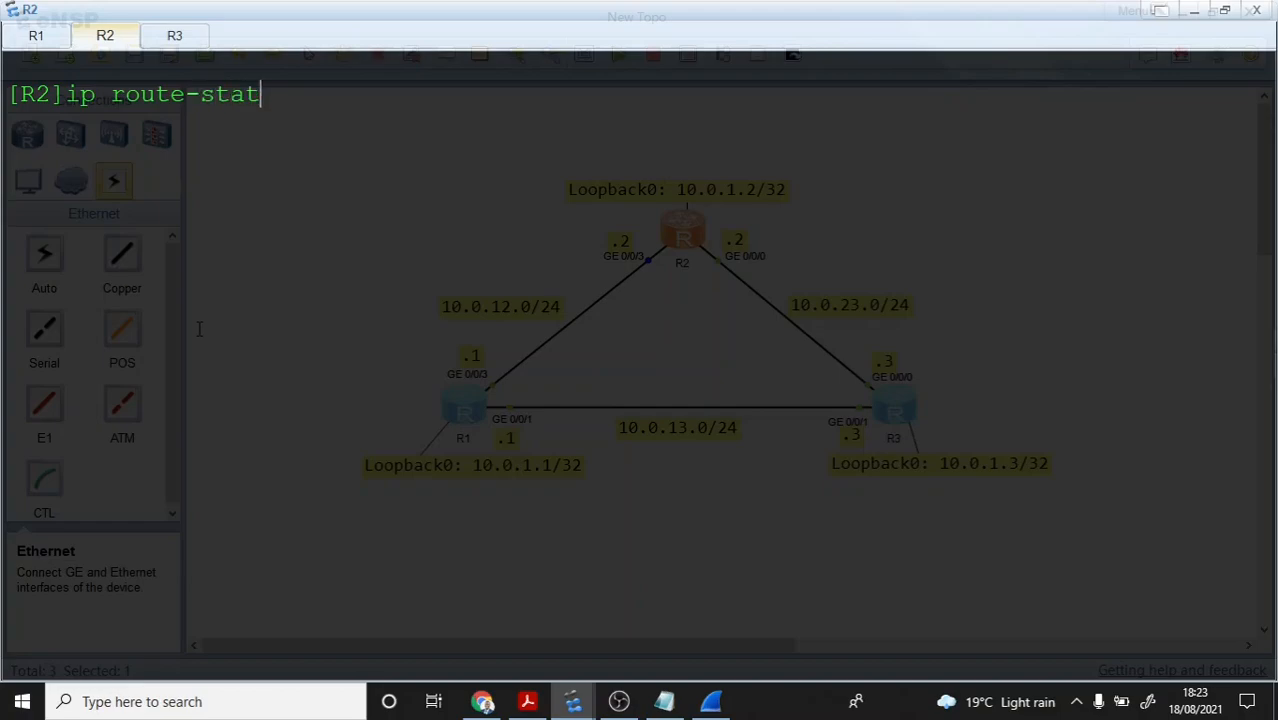
text(ic 10.0.1.1 32 )
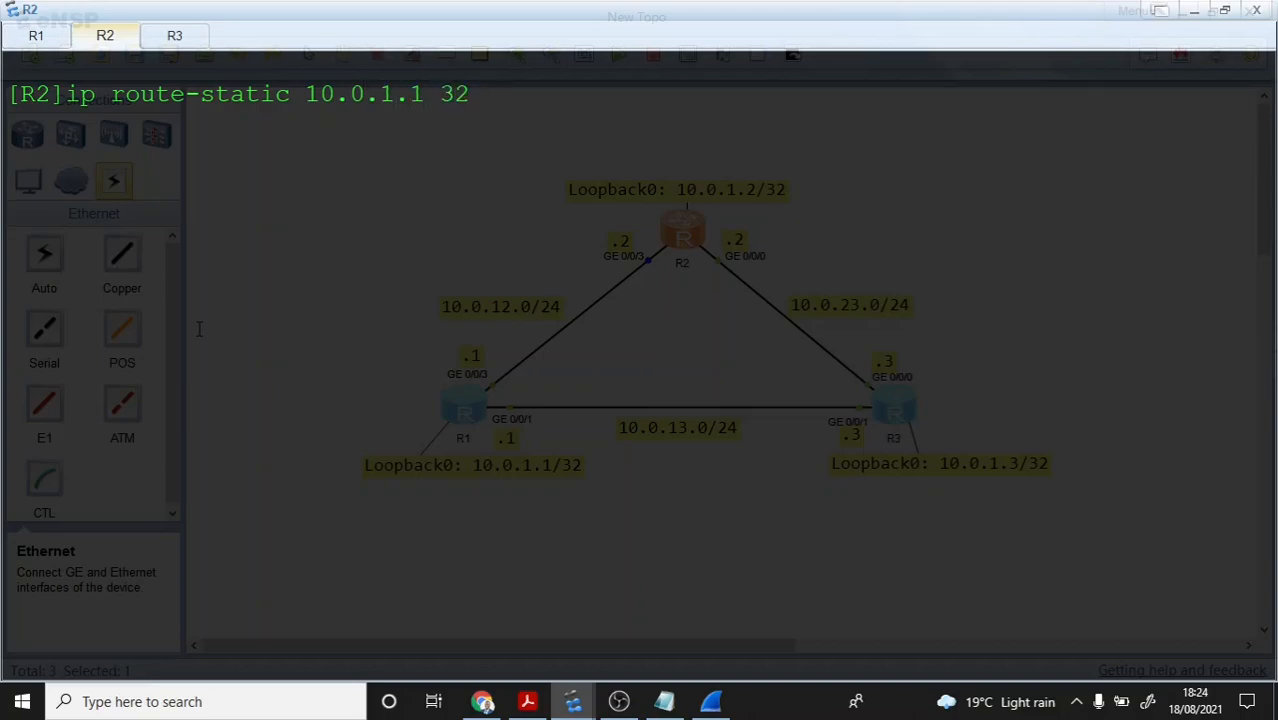
text(10.0.23.3 pre 100)
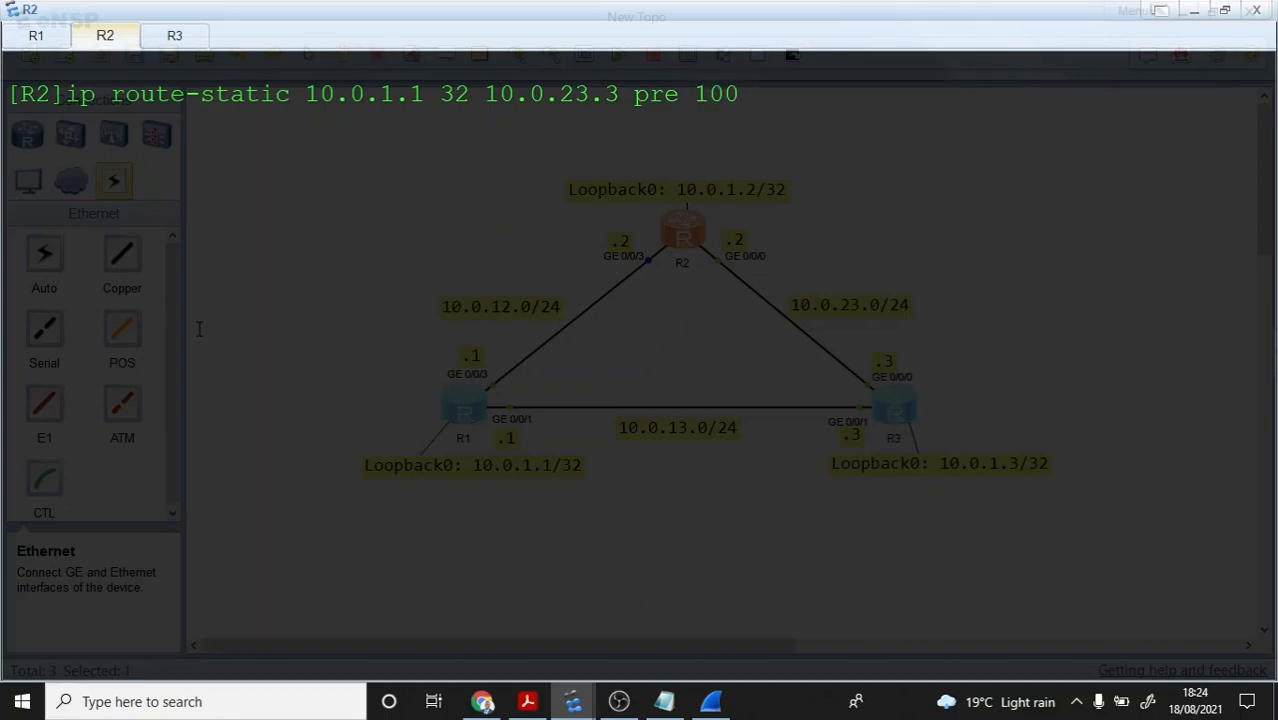
key(Return)
Step: Display the IP routing table on R2
text(disp ip rou)
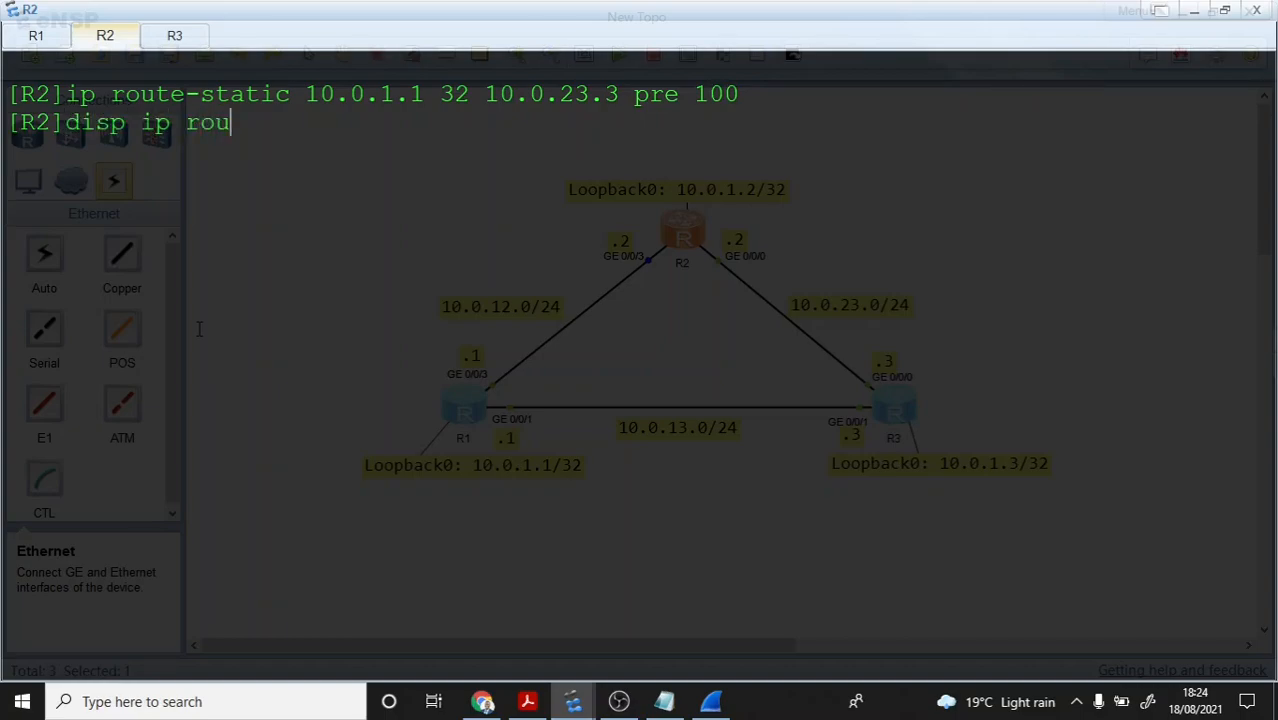
key(Tab)
key(Return)
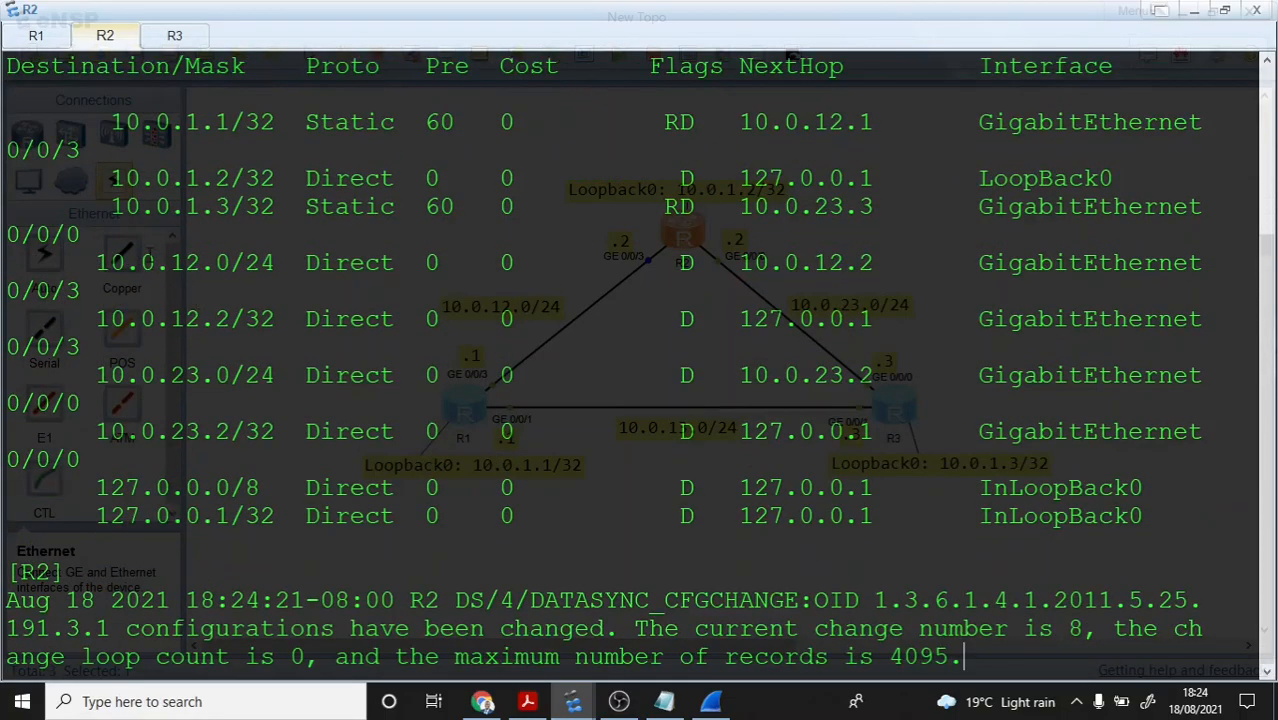
Step: Examine the 10.0.1.1/32 entry in R2's routing table, checking its protocol and preference
drag(111, 121, 456, 121)
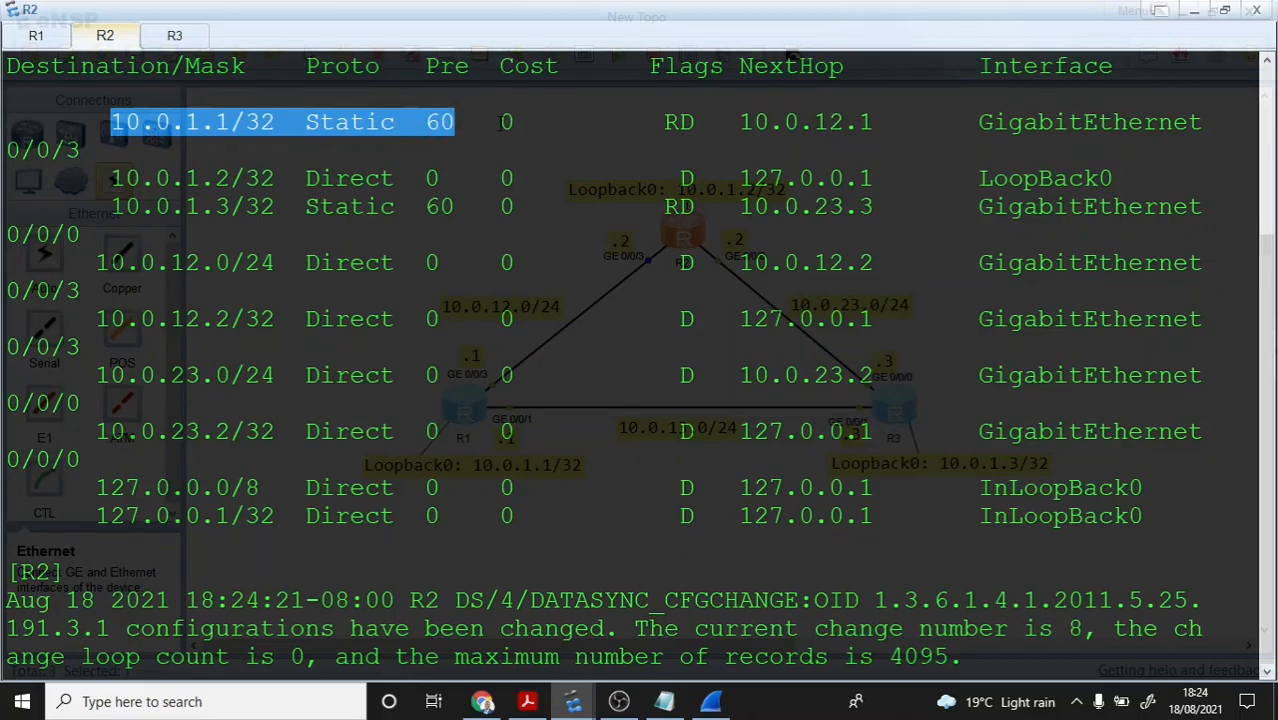
scroll(550, 515, up, 1)
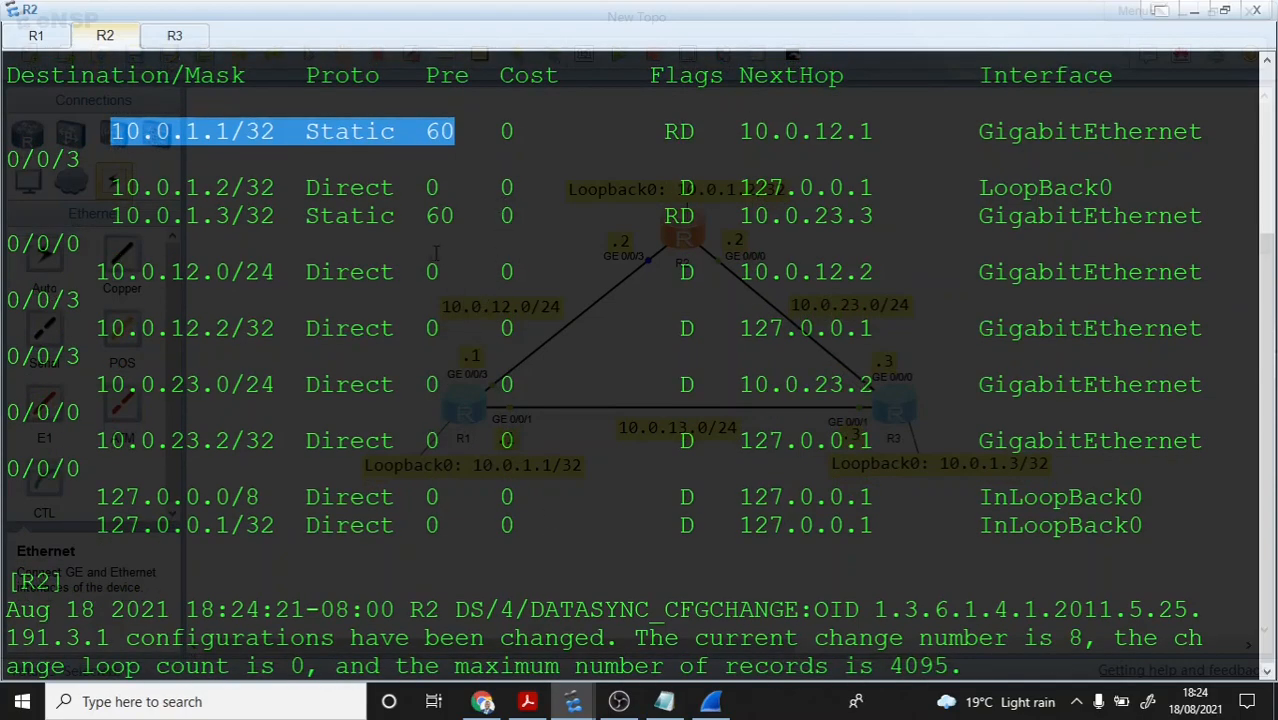
scroll(436, 254, up, 3)
scroll(436, 254, down, 3)
Step: Clear the R1 console
click(37, 36)
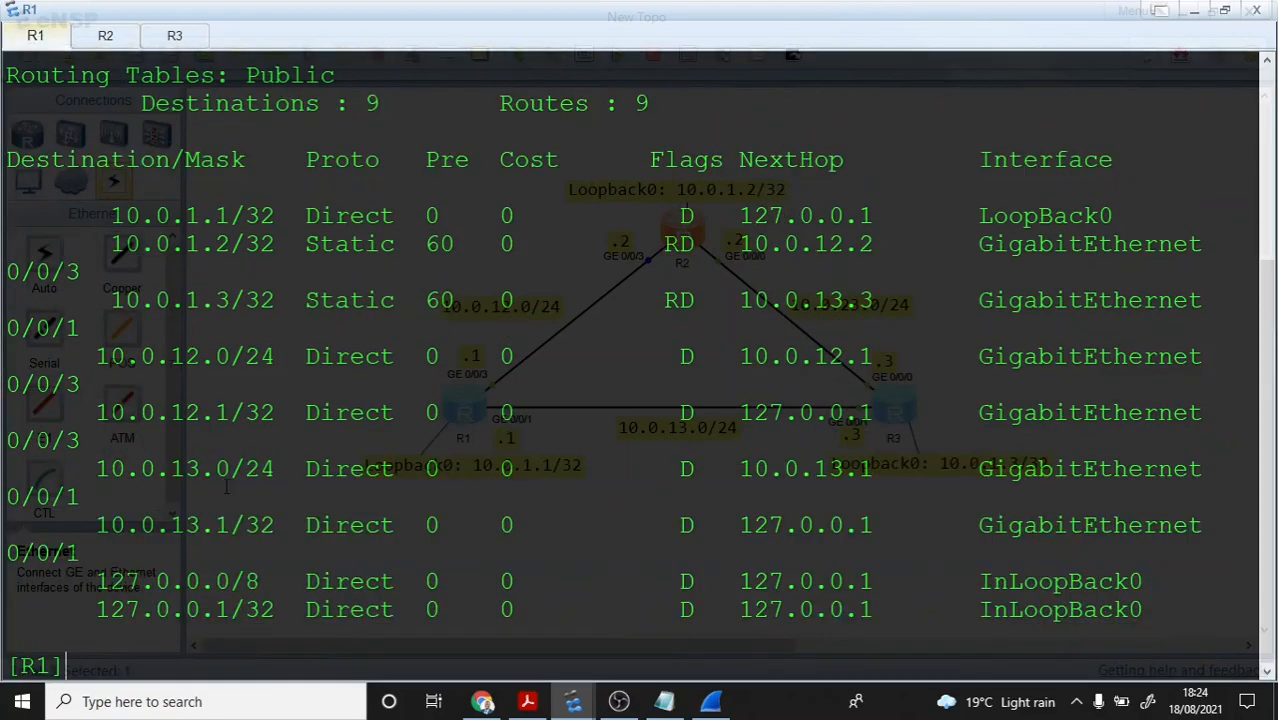
right_click(226, 487)
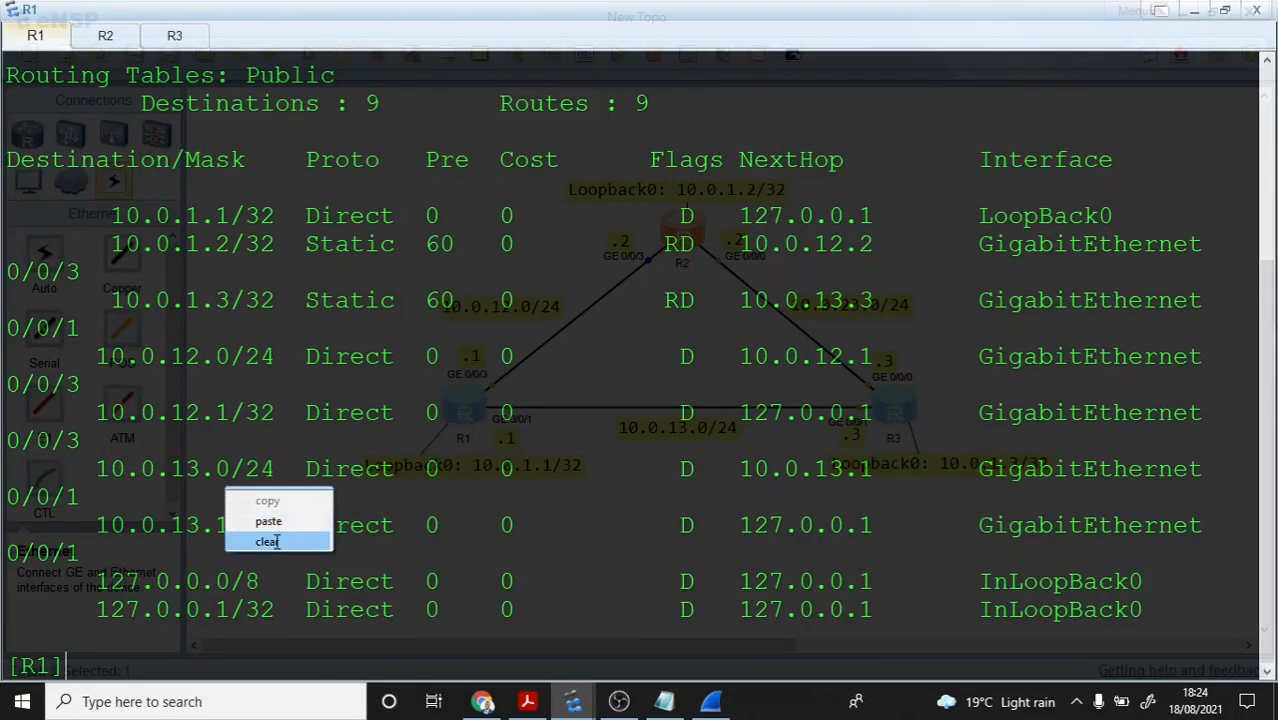
click(270, 541)
key(Up)
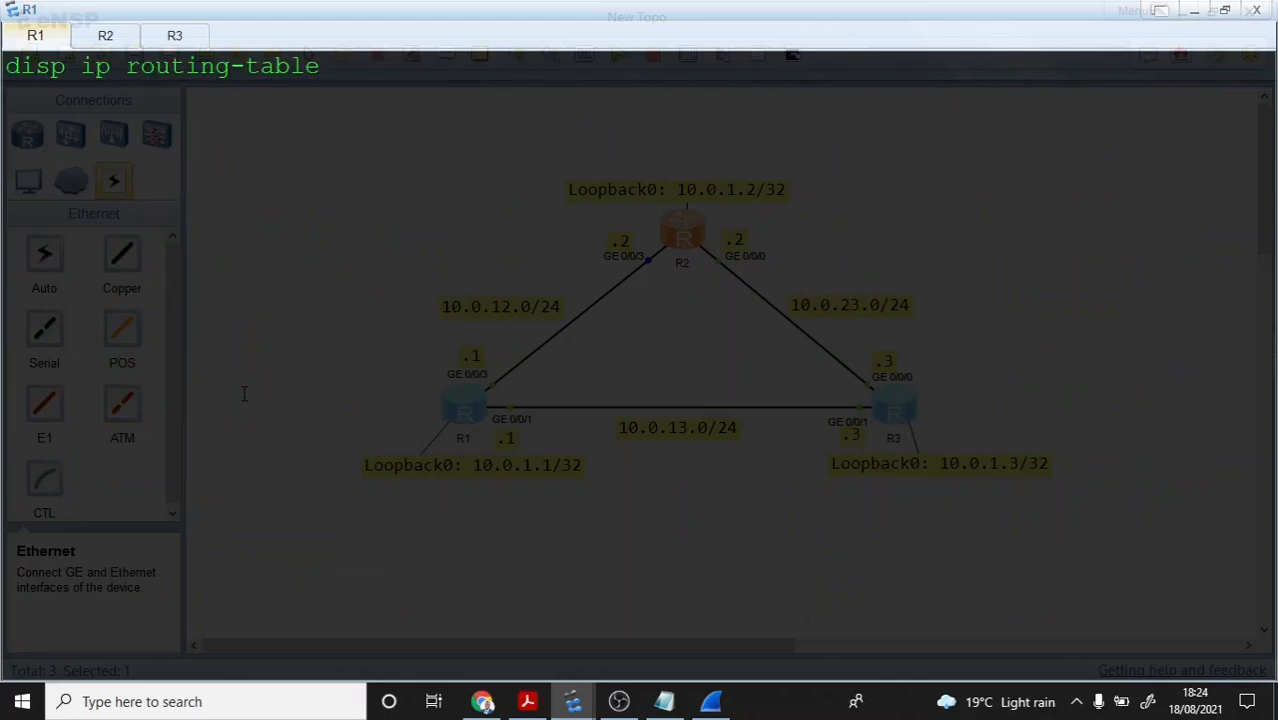
key(Up)
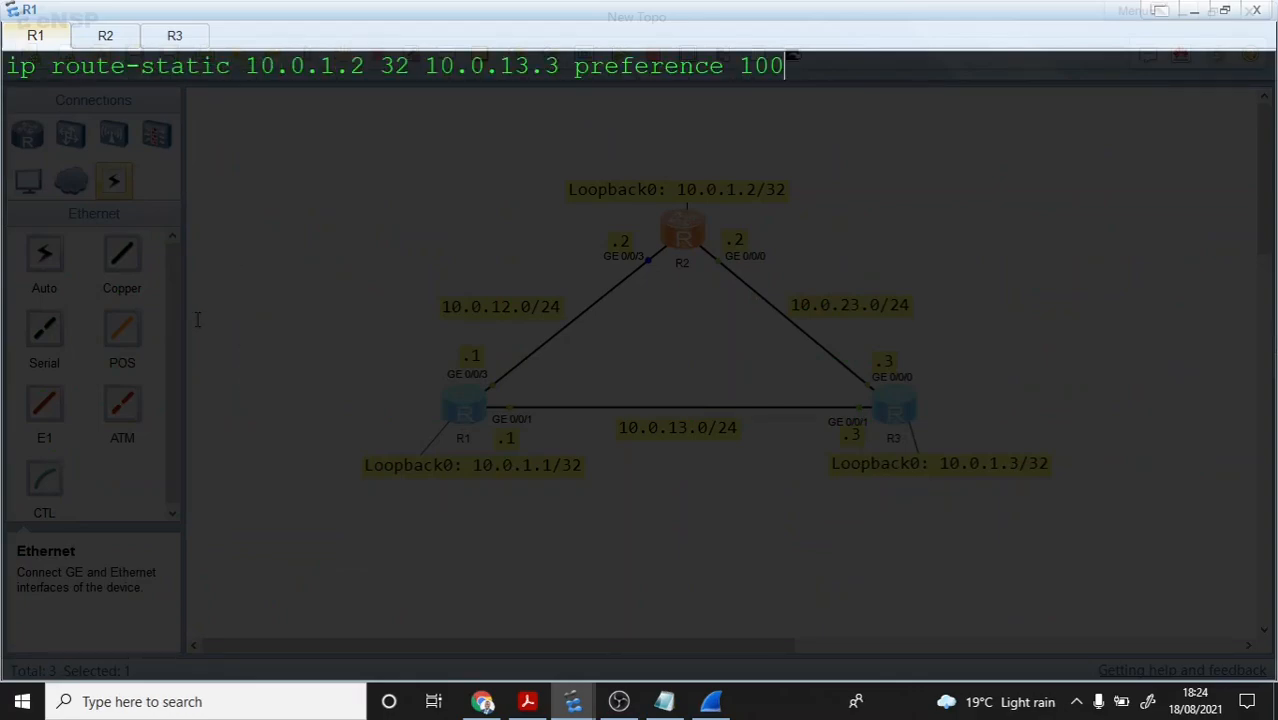
key(Up)
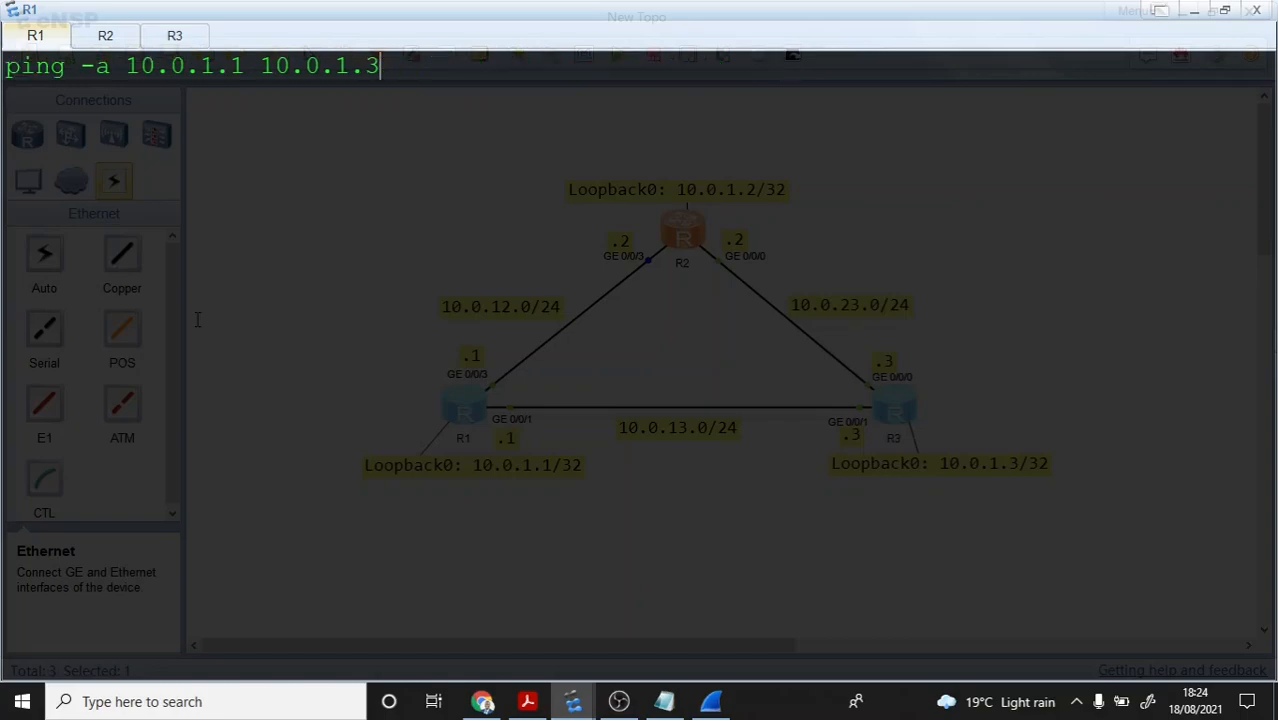
key(BackSpace)
key(BackSpace)
key(BackSpace)
key(BackSpace)
key(BackSpace)
key(BackSpace)
key(BackSpace)
key(BackSpace)
key(BackSpace)
key(BackSpace)
key(BackSpace)
key(BackSpace)
key(BackSpace)
key(BackSpace)
key(BackSpace)
key(BackSpace)
key(BackSpace)
key(BackSpace)
key(BackSpace)
key(BackSpace)
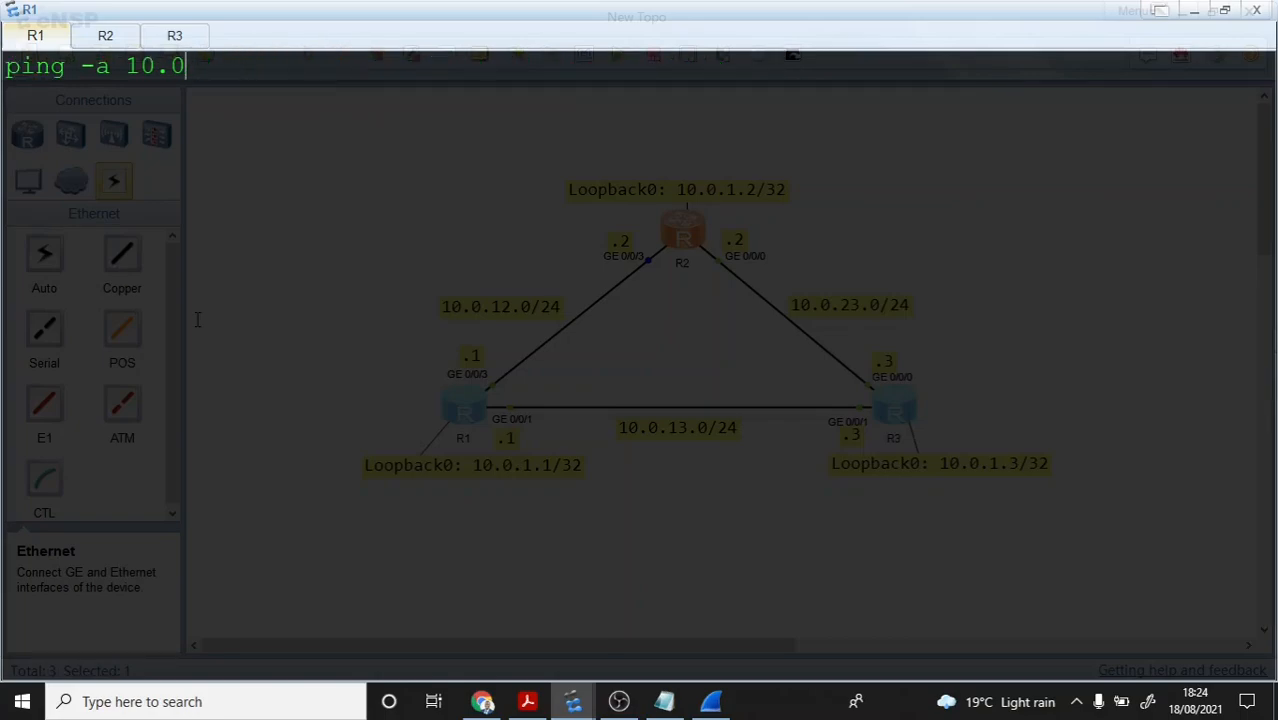
text(ping 10.0.1.2)
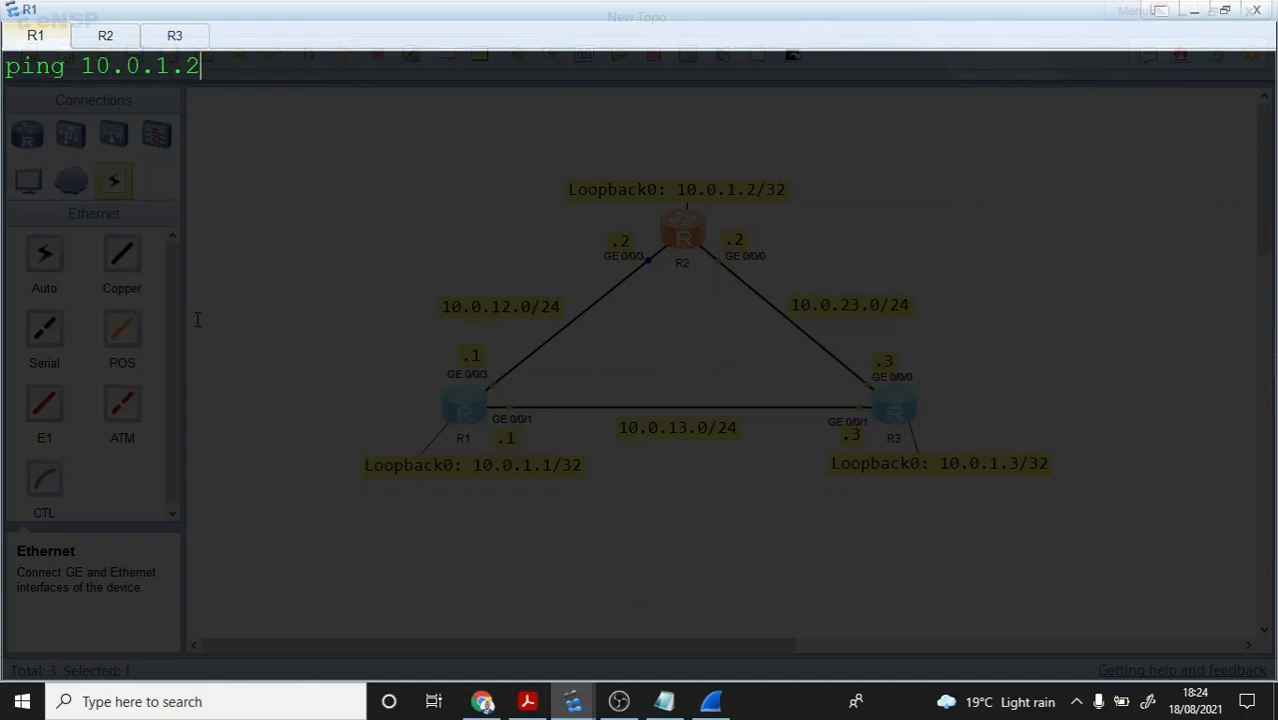
key(Up)
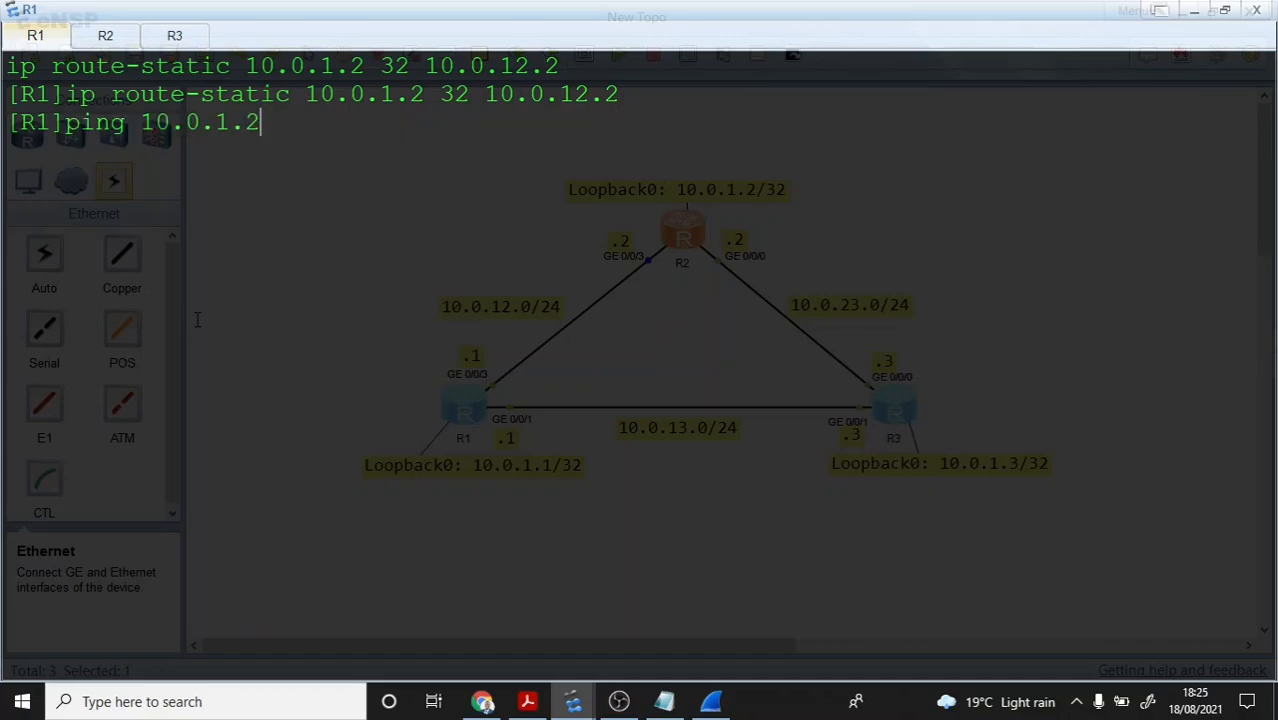
Step: Run tracert on R1 from source 10.0.1.1 to 10.0.1.2 and inspect the hop address
key(Up)
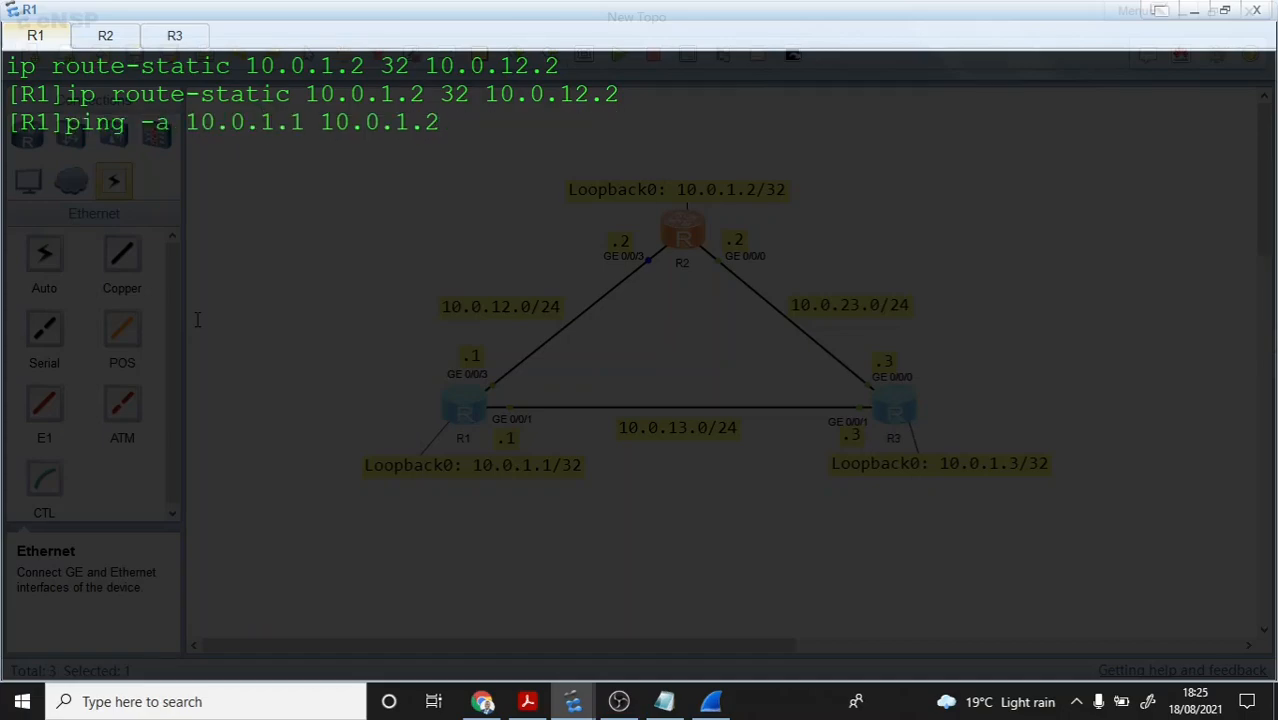
key(Left)
key(Left)
key(Left)
key(Left)
key(Left)
key(Left)
key(Left)
key(Left)
key(Left)
key(Left)
key(Left)
key(Left)
key(Left)
key(Left)
key(Left)
key(Left)
key(BackSpace)
key(BackSpace)
key(BackSpace)
key(BackSpace)
text(tra)
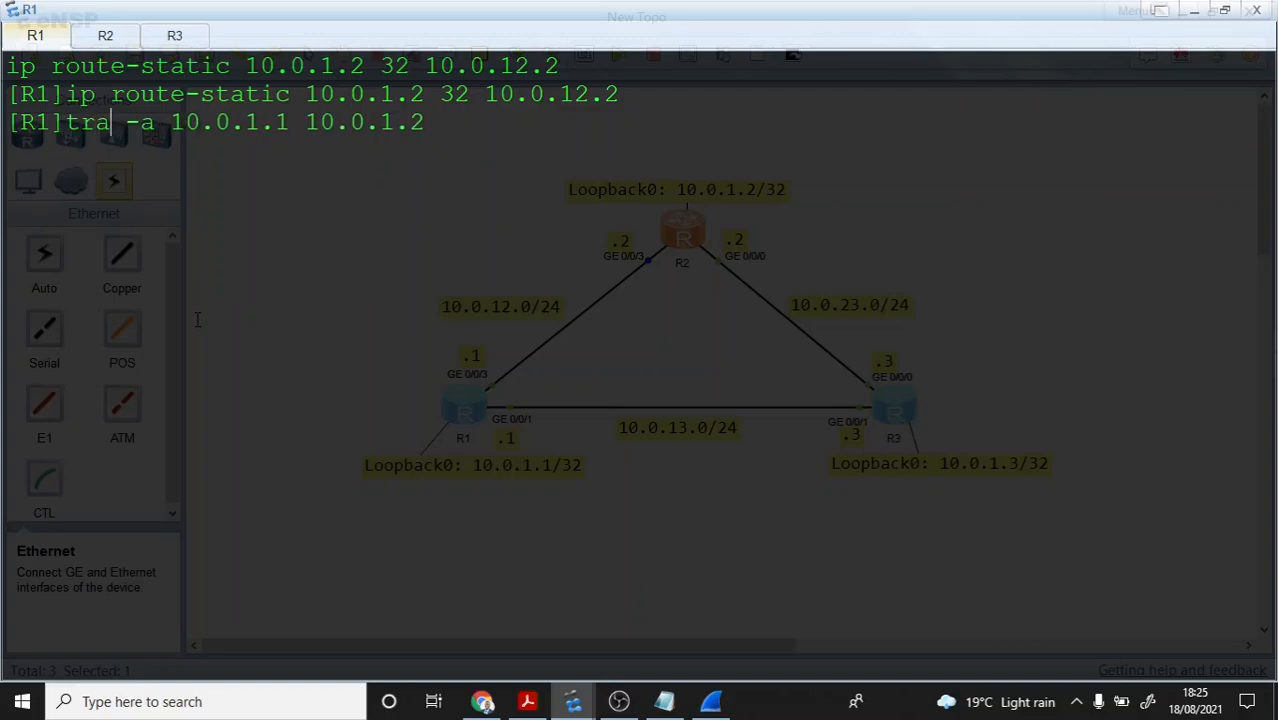
text(cert)
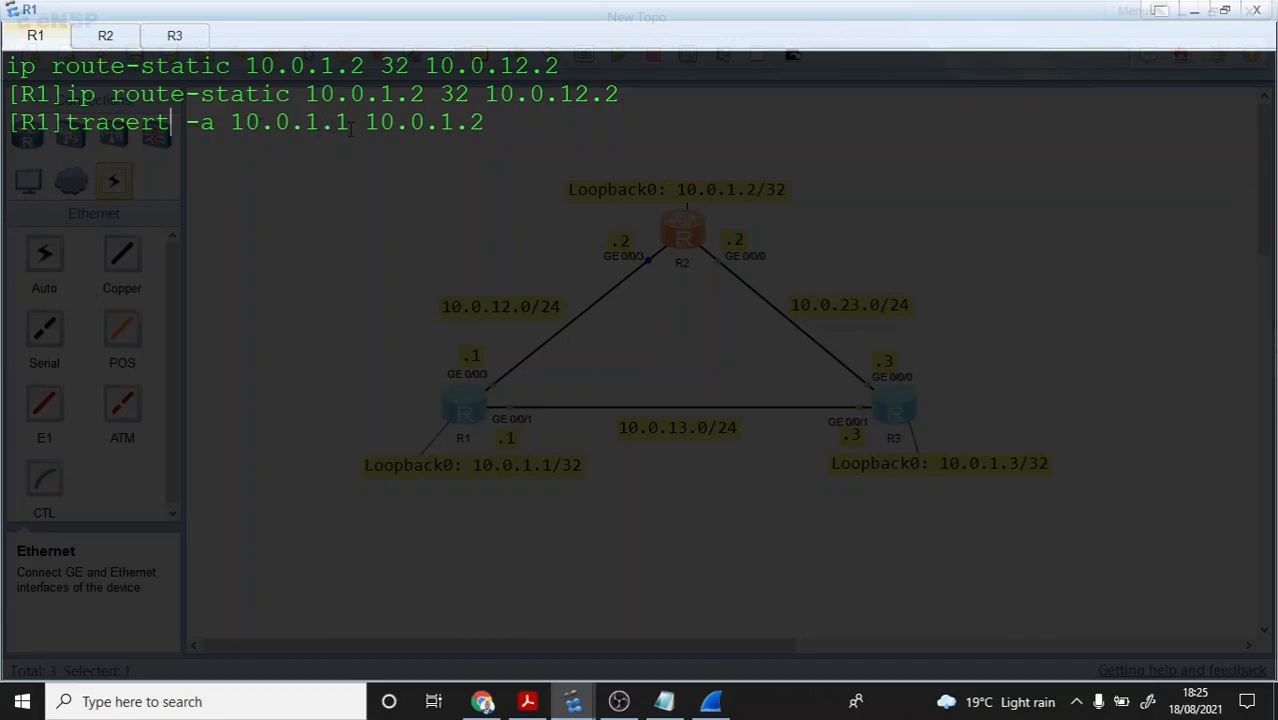
drag(350, 122, 240, 123)
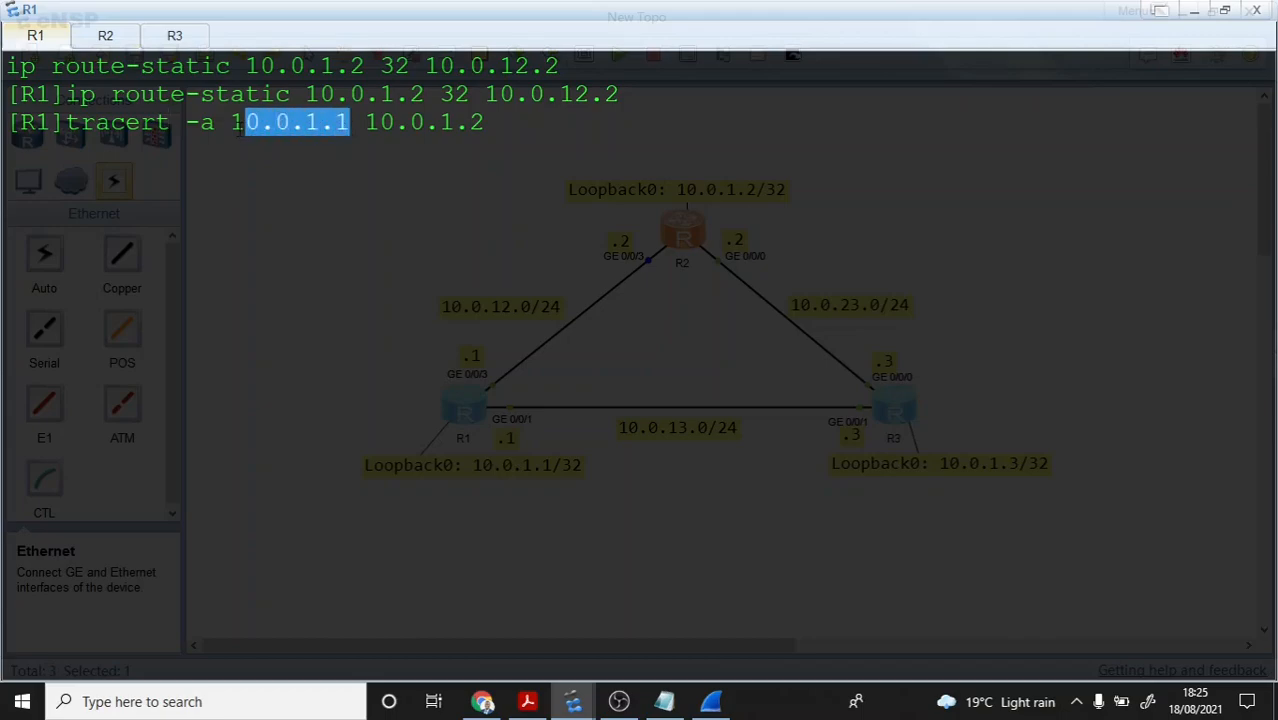
drag(485, 122, 367, 122)
click(505, 122)
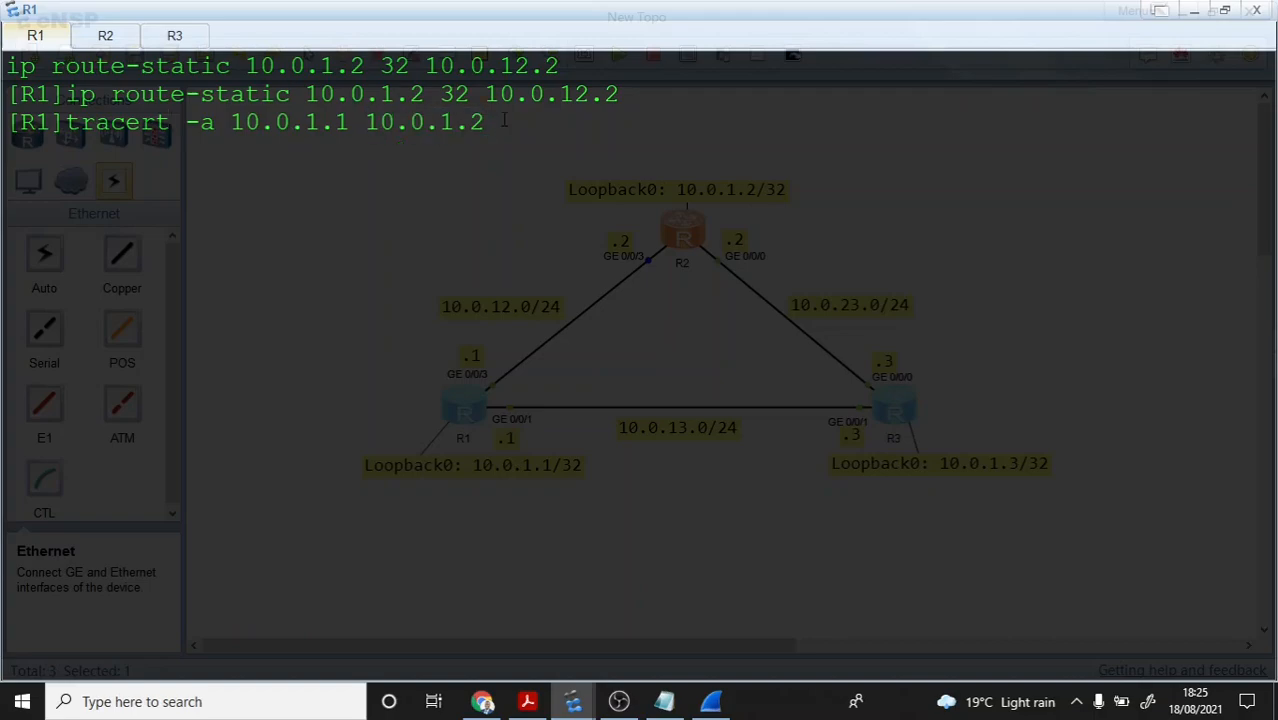
key(Return)
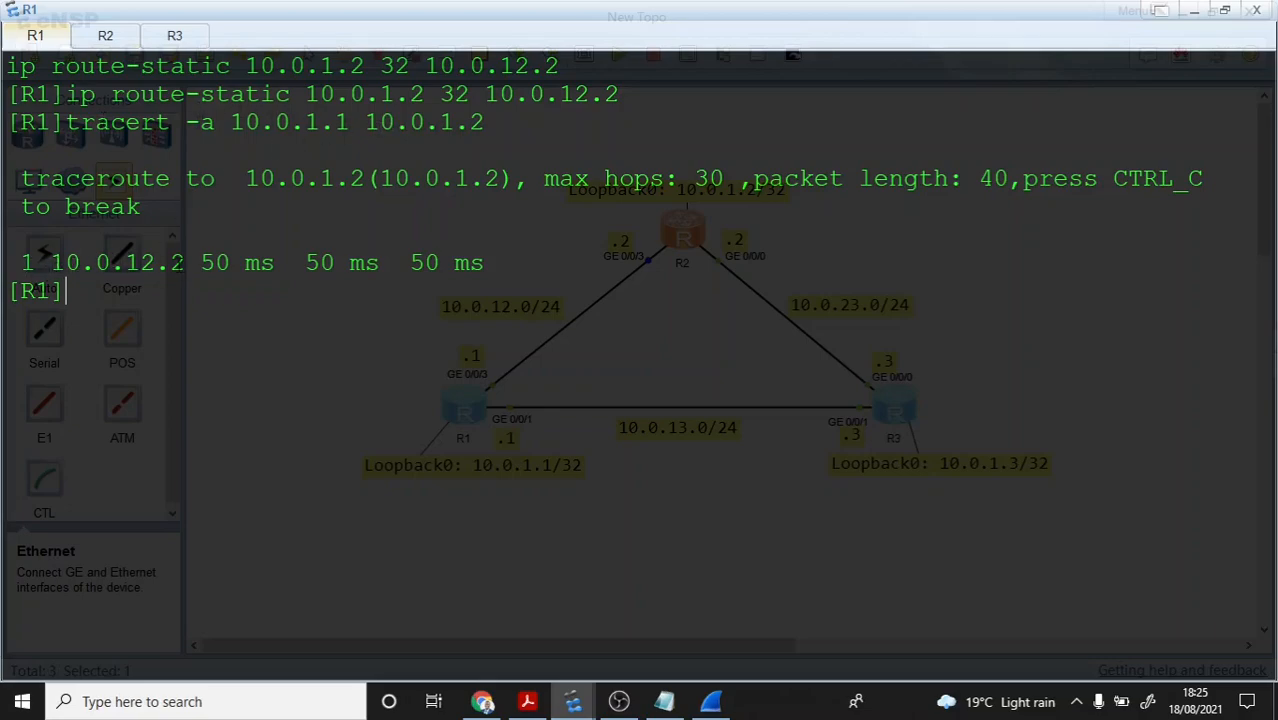
drag(155, 262, 187, 262)
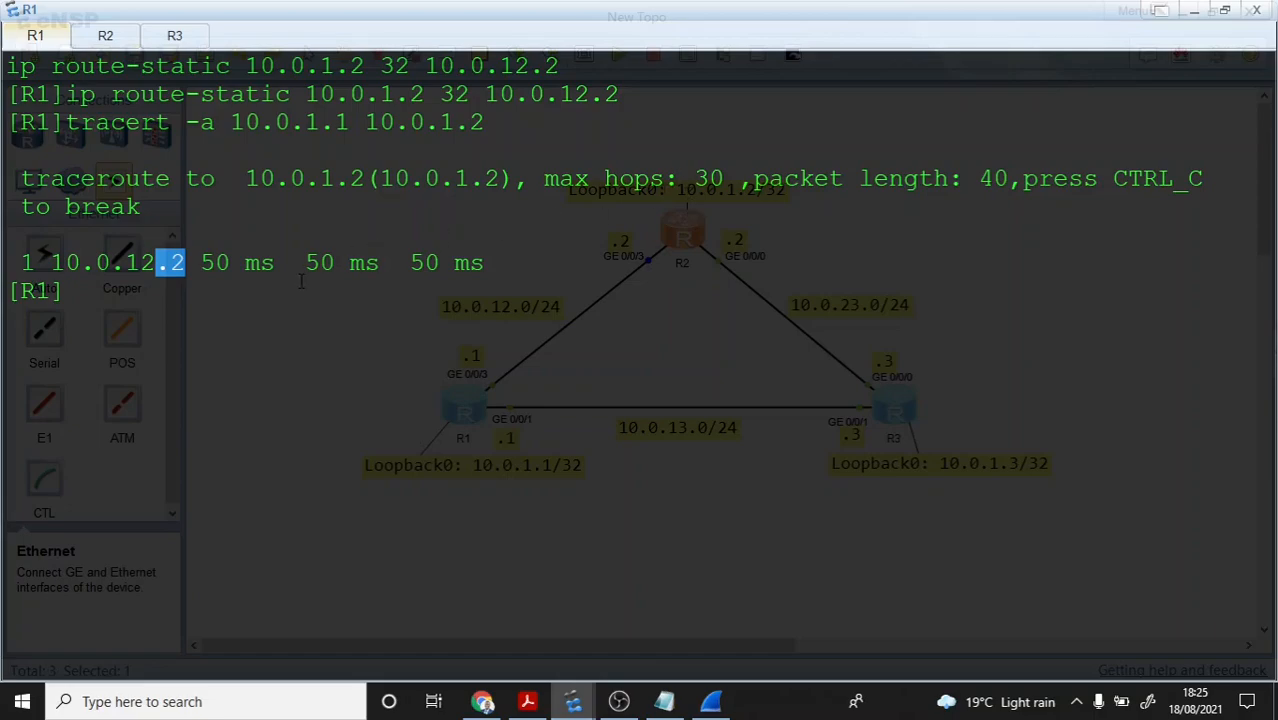
click(88, 303)
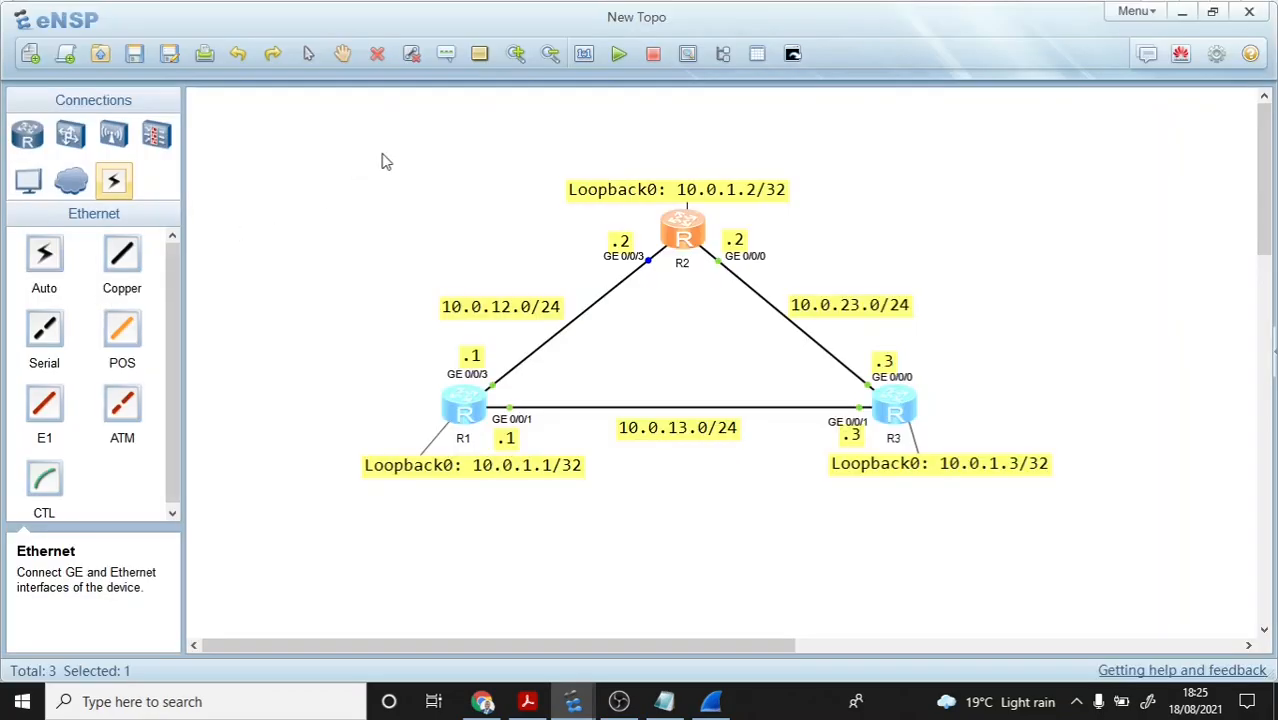
click(376, 57)
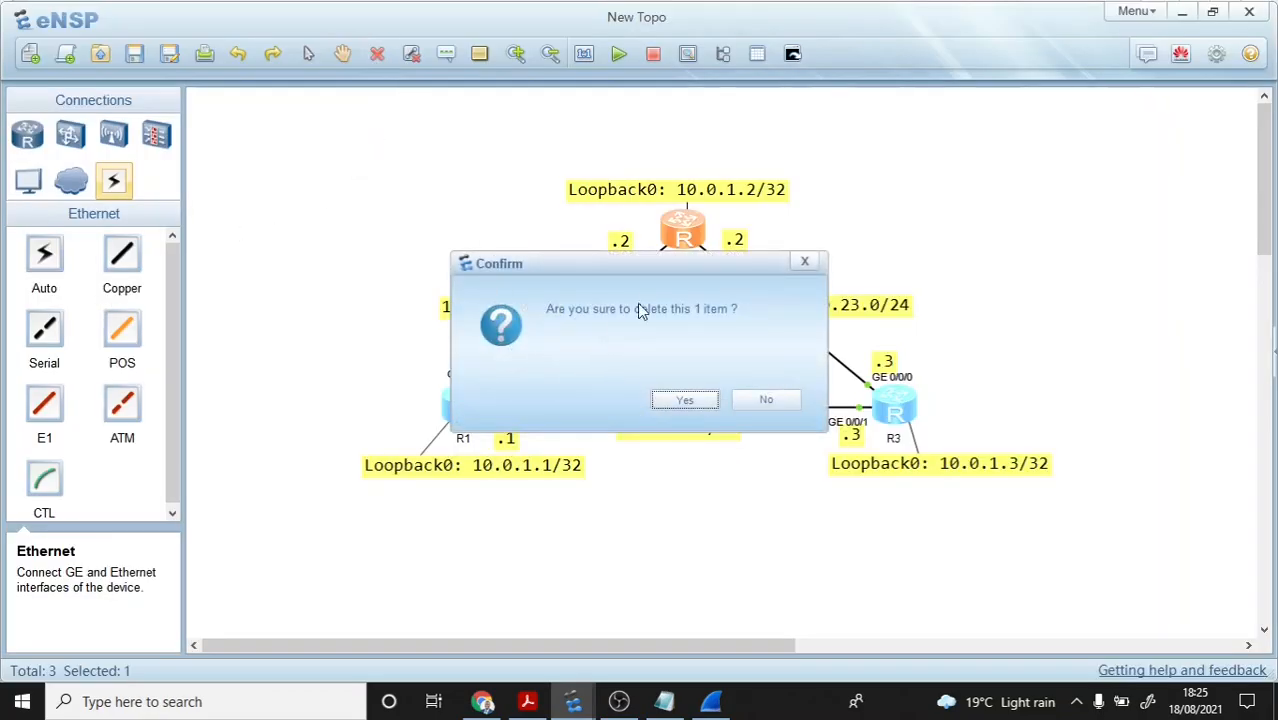
click(804, 262)
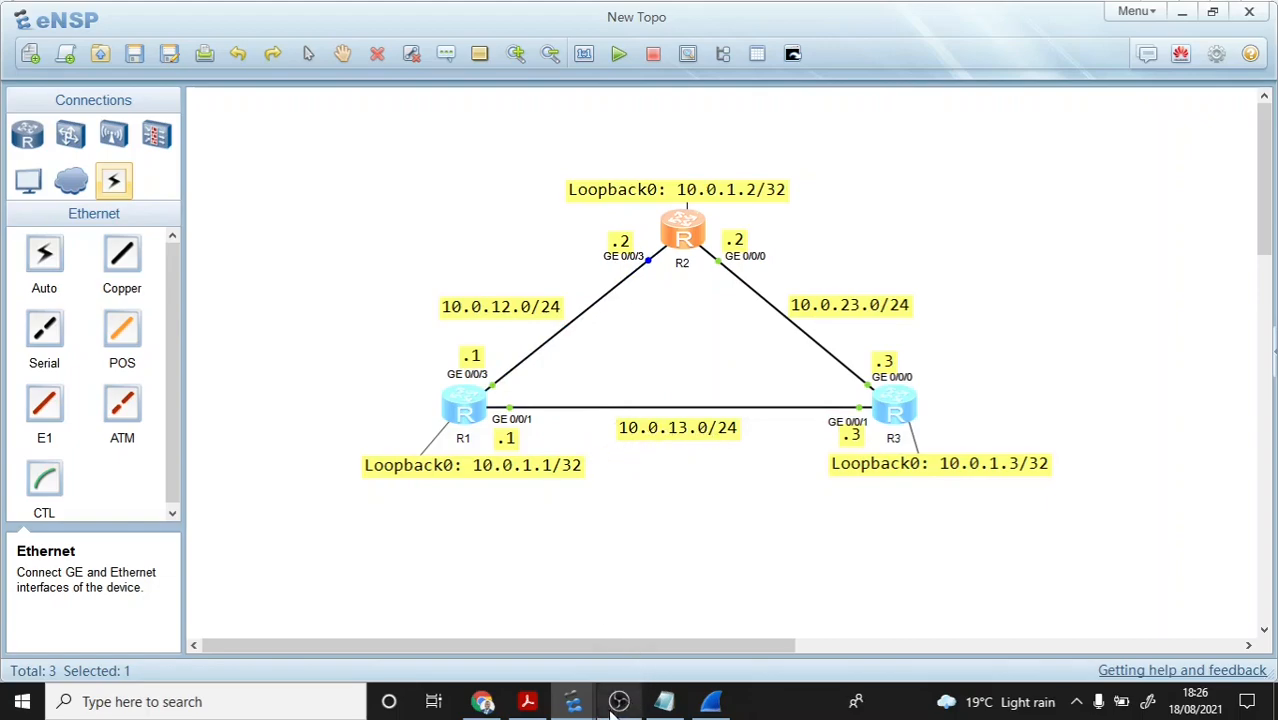
click(468, 168)
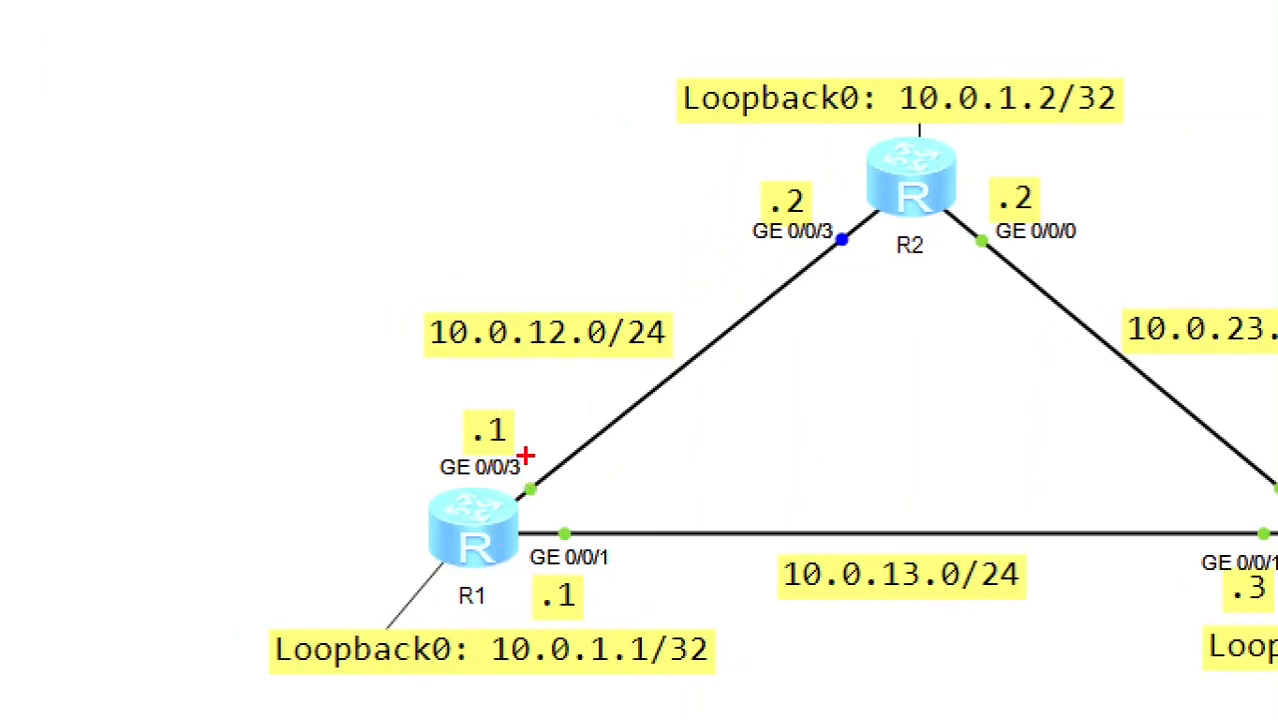
Step: Mark R1's GE 0/0/3 link as cut and draw the backup path through R3 over the topology
drag(526, 458, 545, 518)
drag(563, 446, 517, 511)
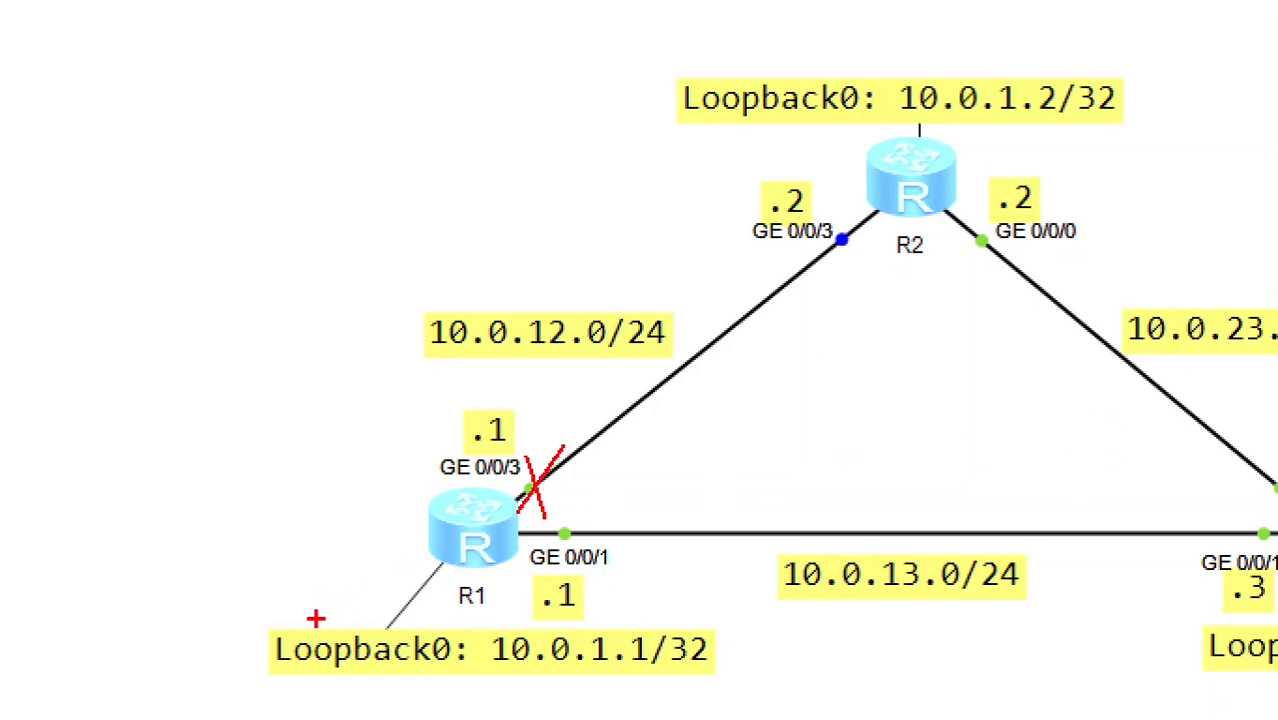
drag(1245, 558, 670, 570)
key(ctrl+z)
drag(1264, 560, 484, 560)
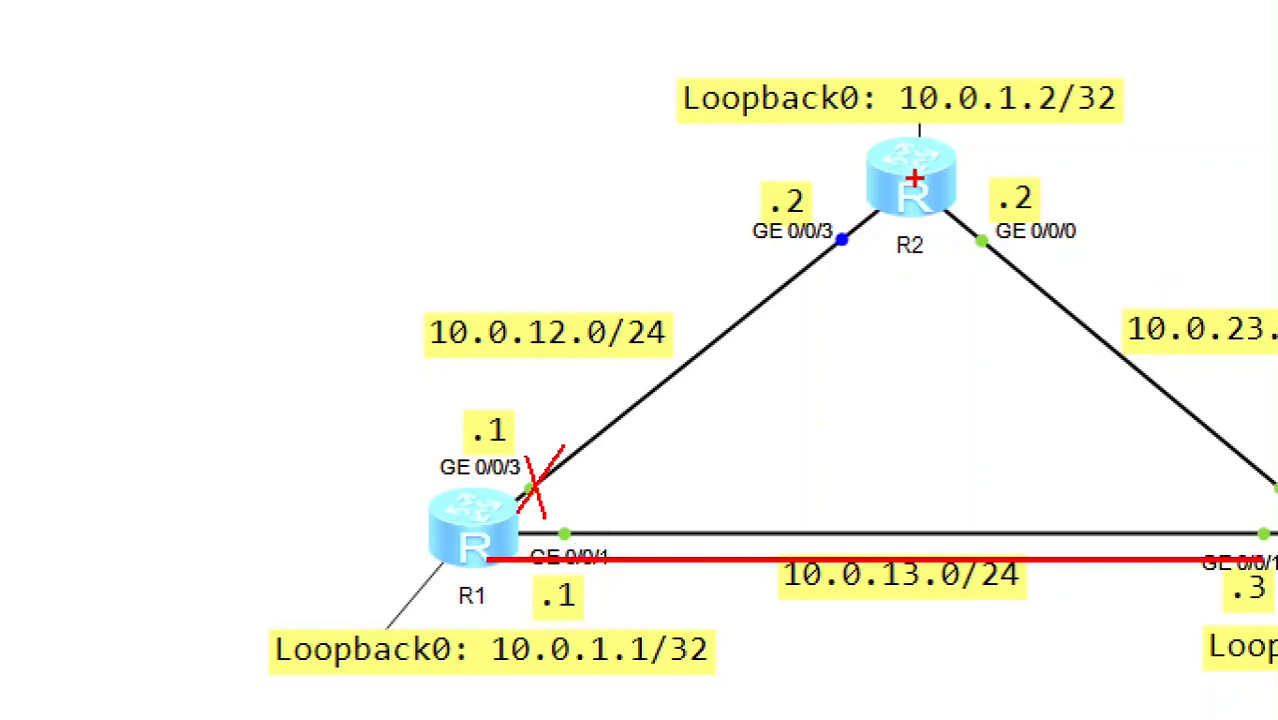
mouse_move(947, 184)
mouse_down()
mouse_move(1184, 342)
mouse_move(1270, 447)
mouse_up()
key(Escape)
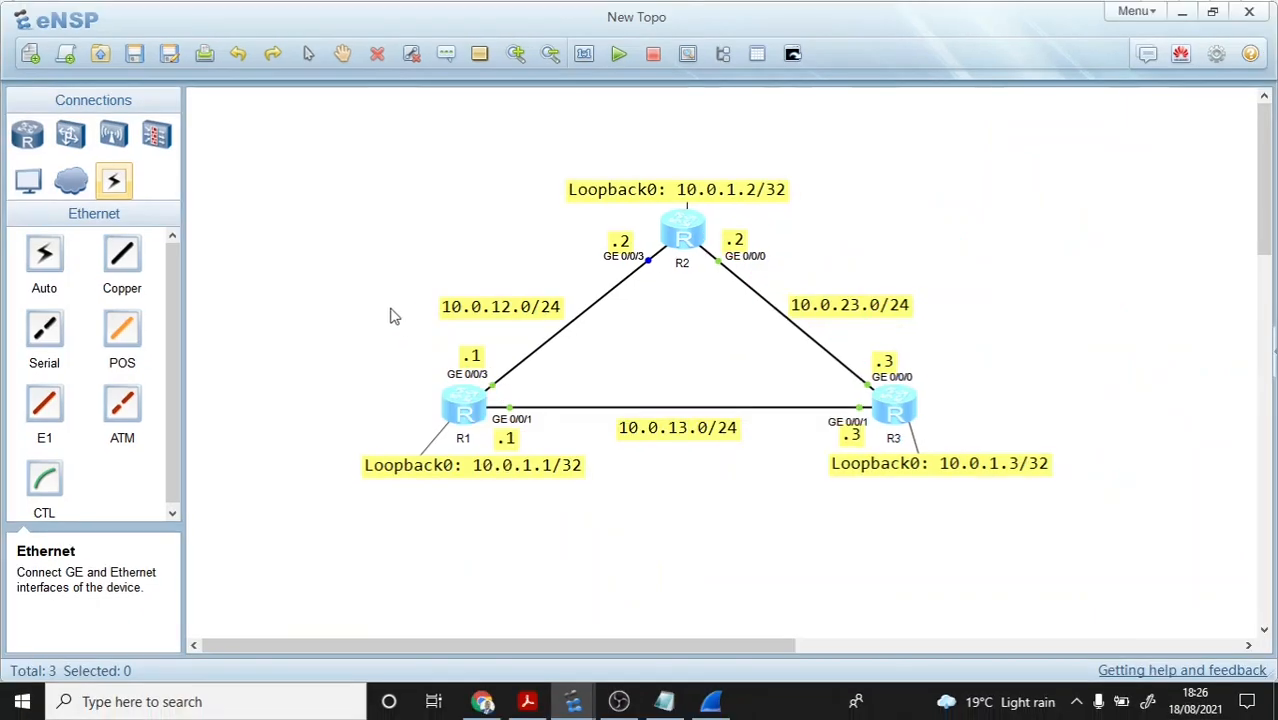
Step: Return to the R1 console and enter the view of interface GigabitEthernet 0/0/3
mouse_move(575, 700)
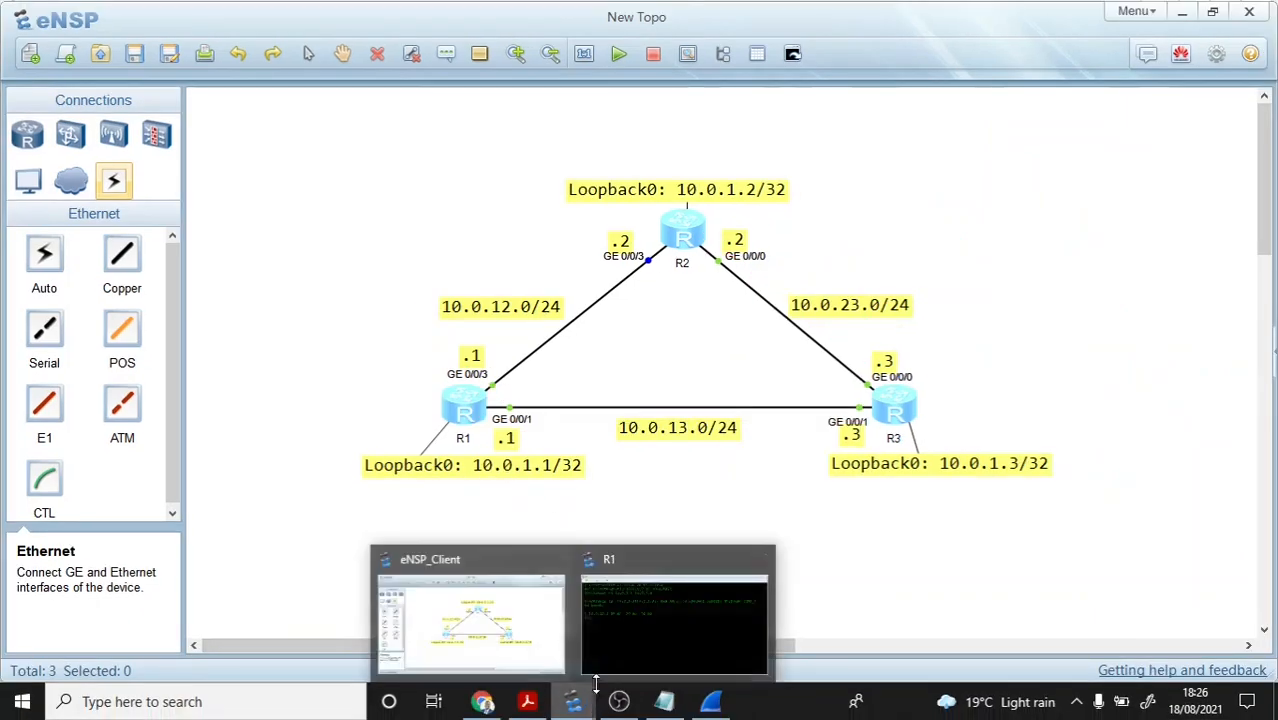
click(641, 613)
key(Return)
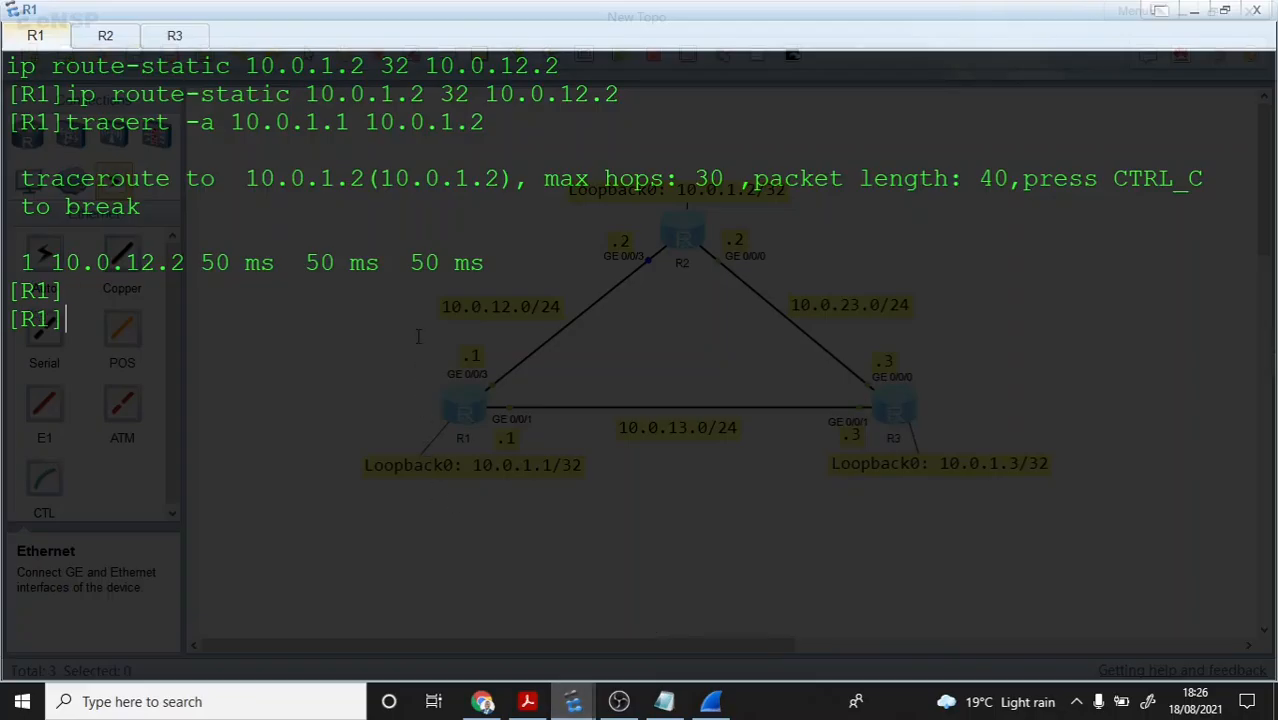
text(i)
text(p)
key(BackSpace)
key(BackSpace)
text(ing g 0/0/3)
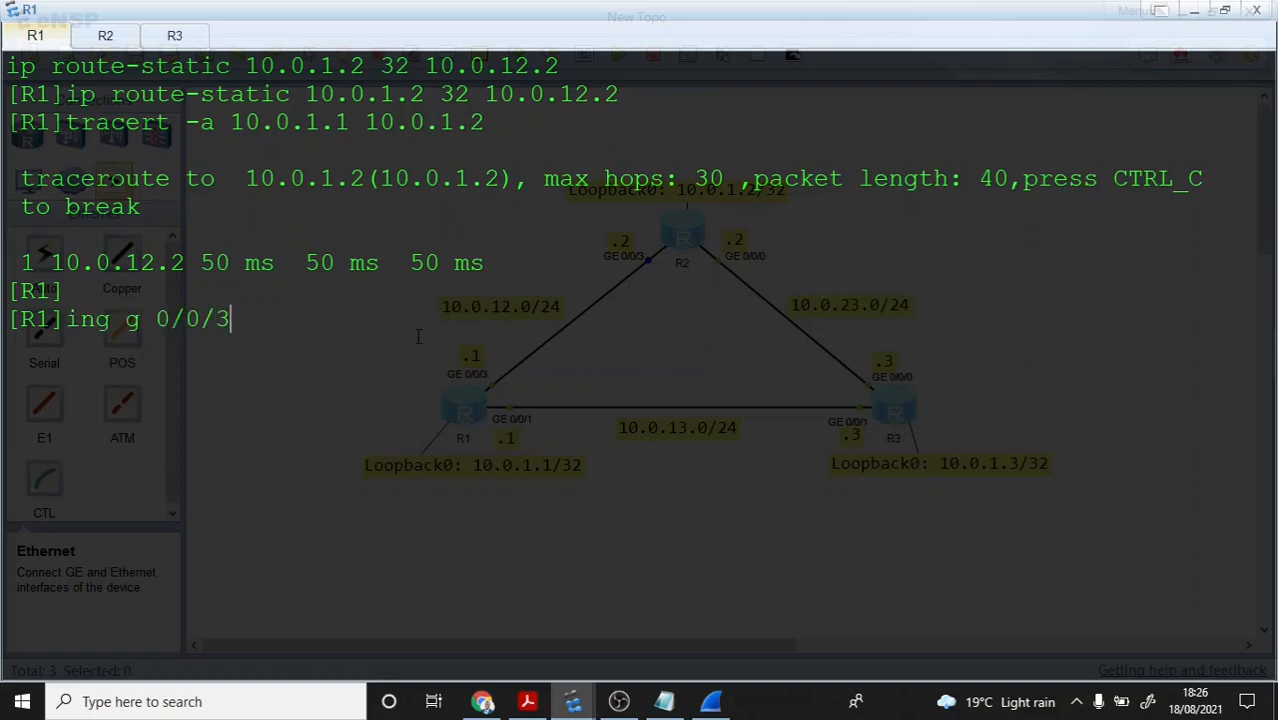
key(Return)
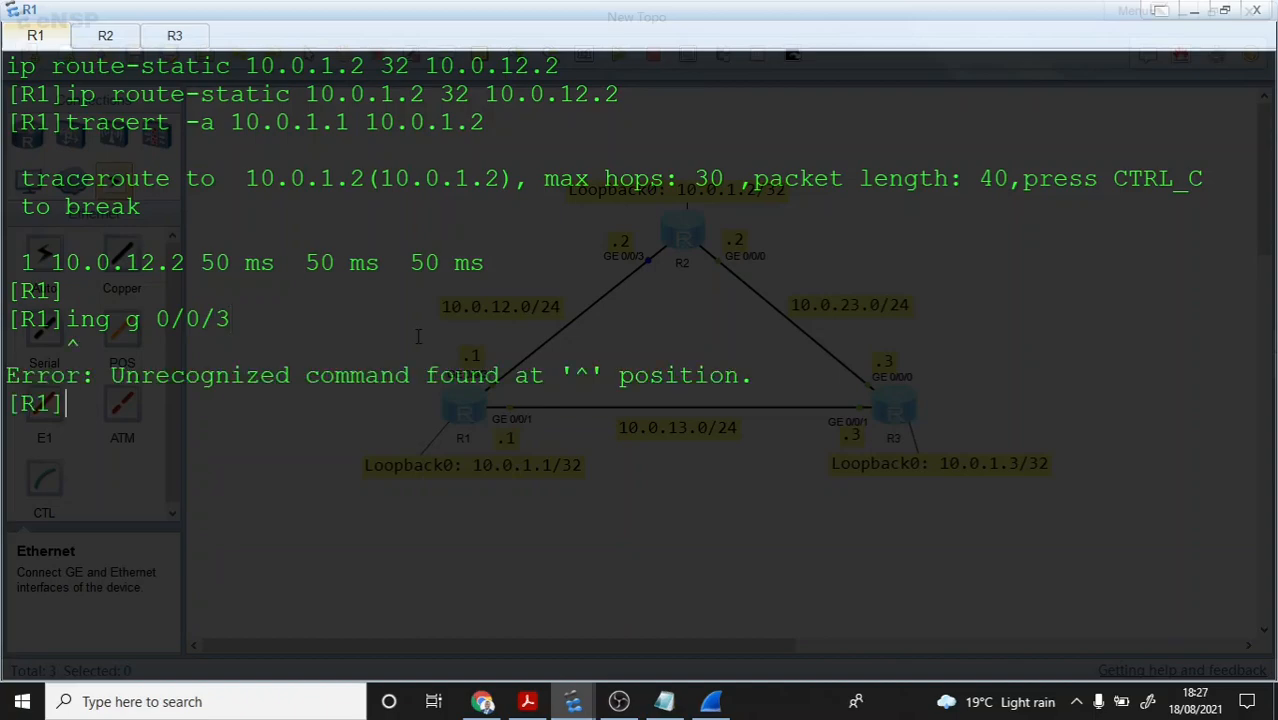
text(int g 0/0/3)
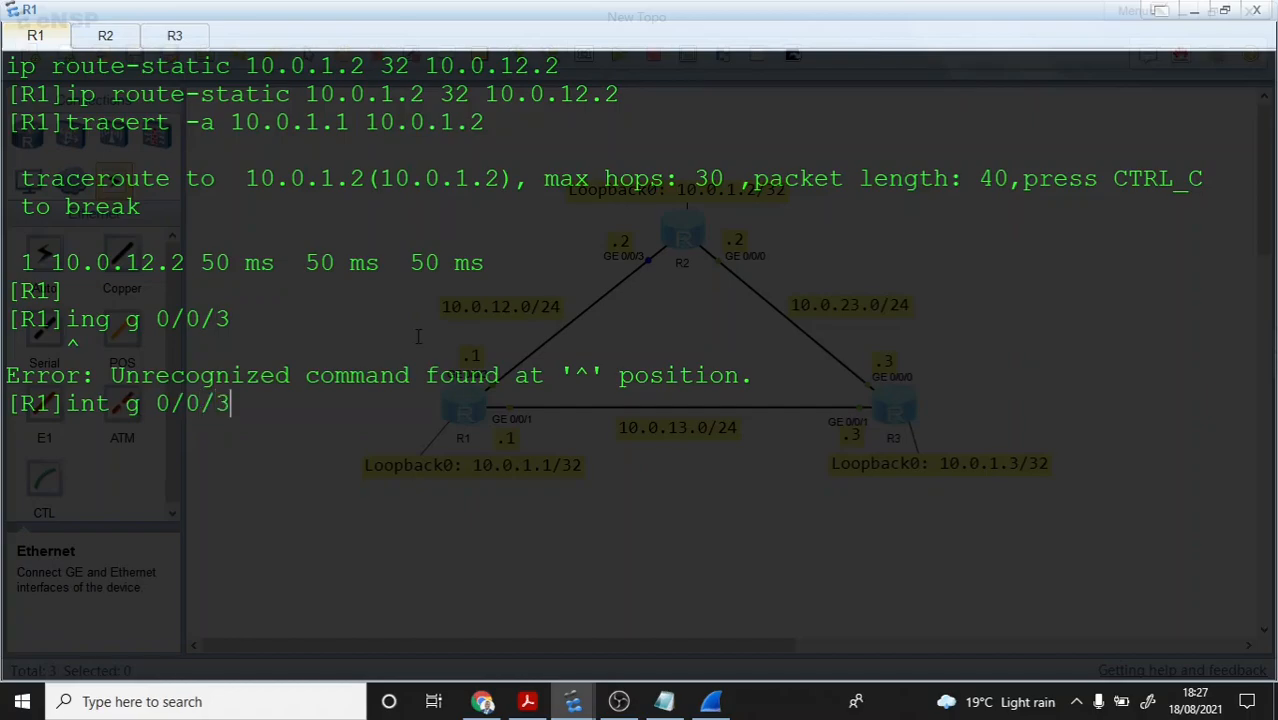
key(Return)
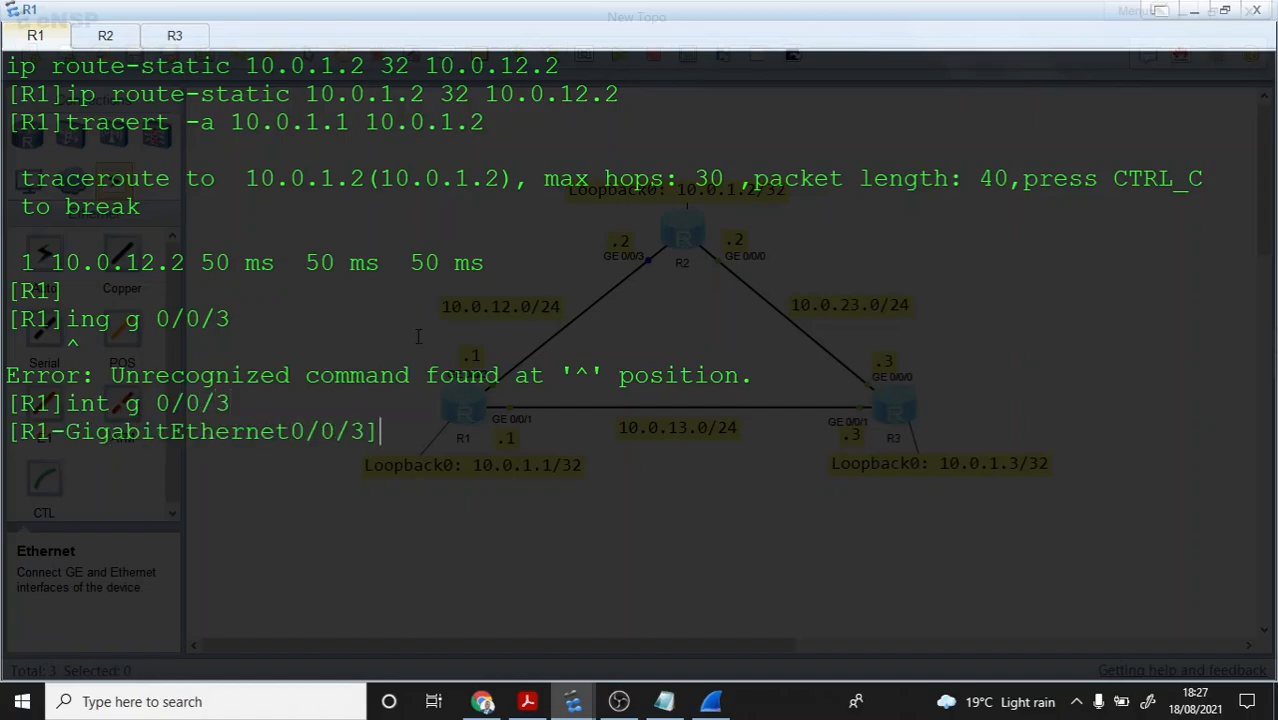
Step: Shut down R1's GigabitEthernet 0/0/3 interface
text(su)
key(BackSpace)
text(hutdo)
key(Tab)
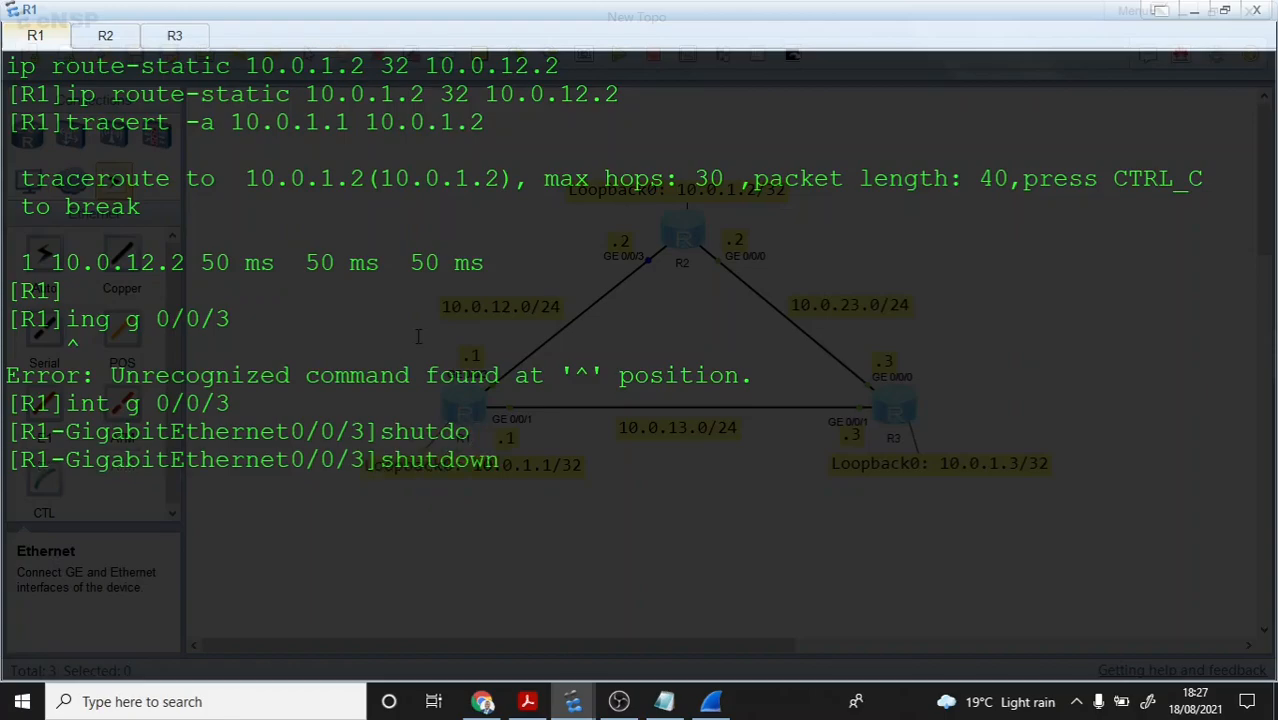
key(Return)
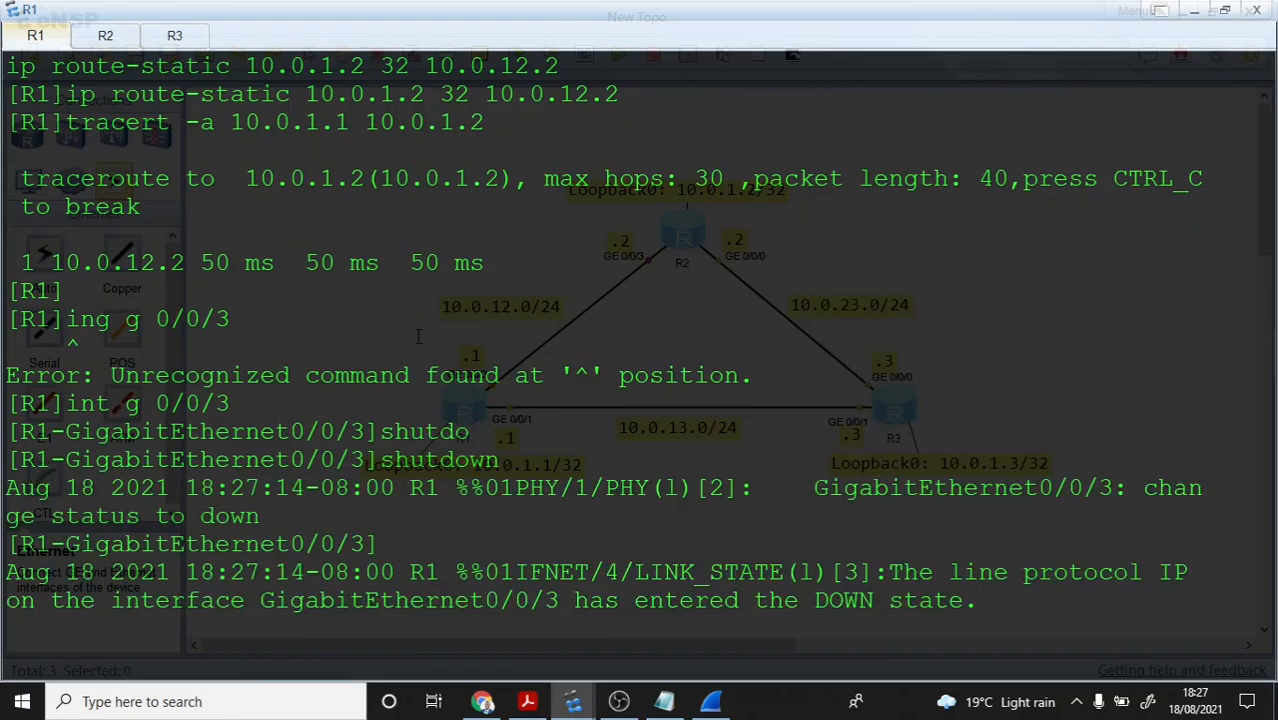
key(Return)
key(Return)
key(Return)
key(Return)
key(Return)
key(Return)
key(Return)
key(Return)
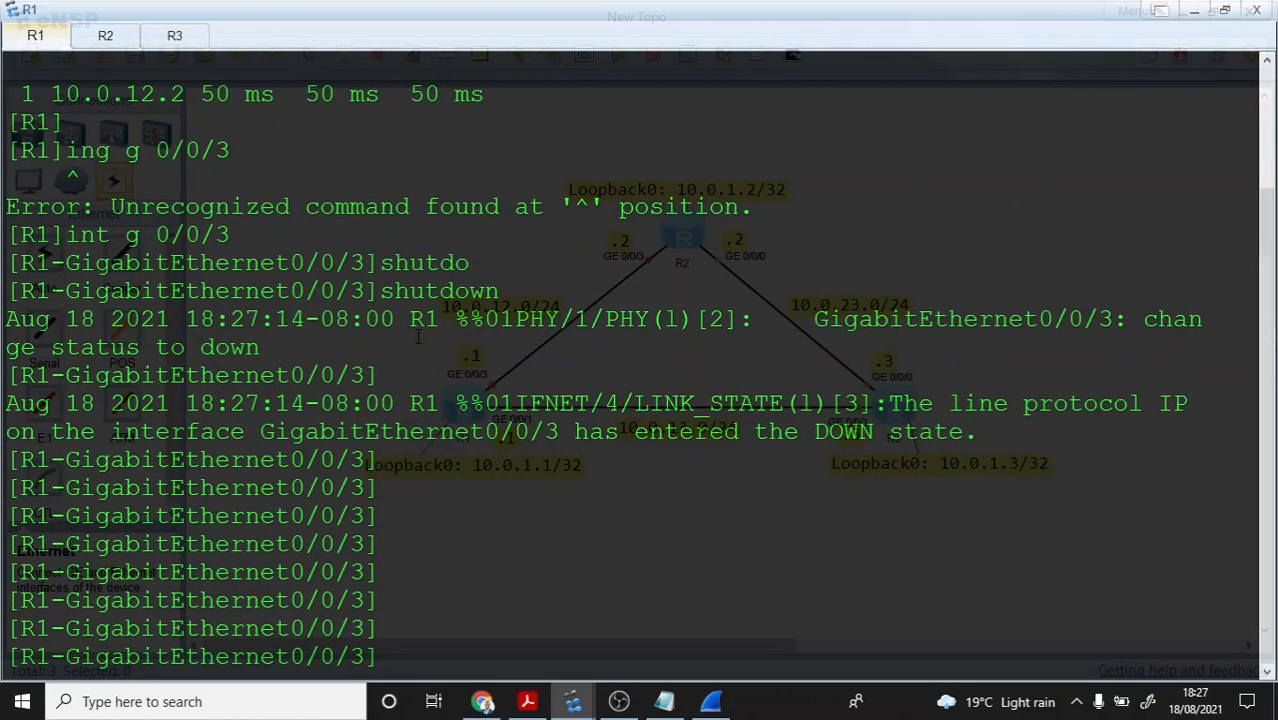
Step: Quit the interface view on R1 and return to the system view
text(q)
key(Return)
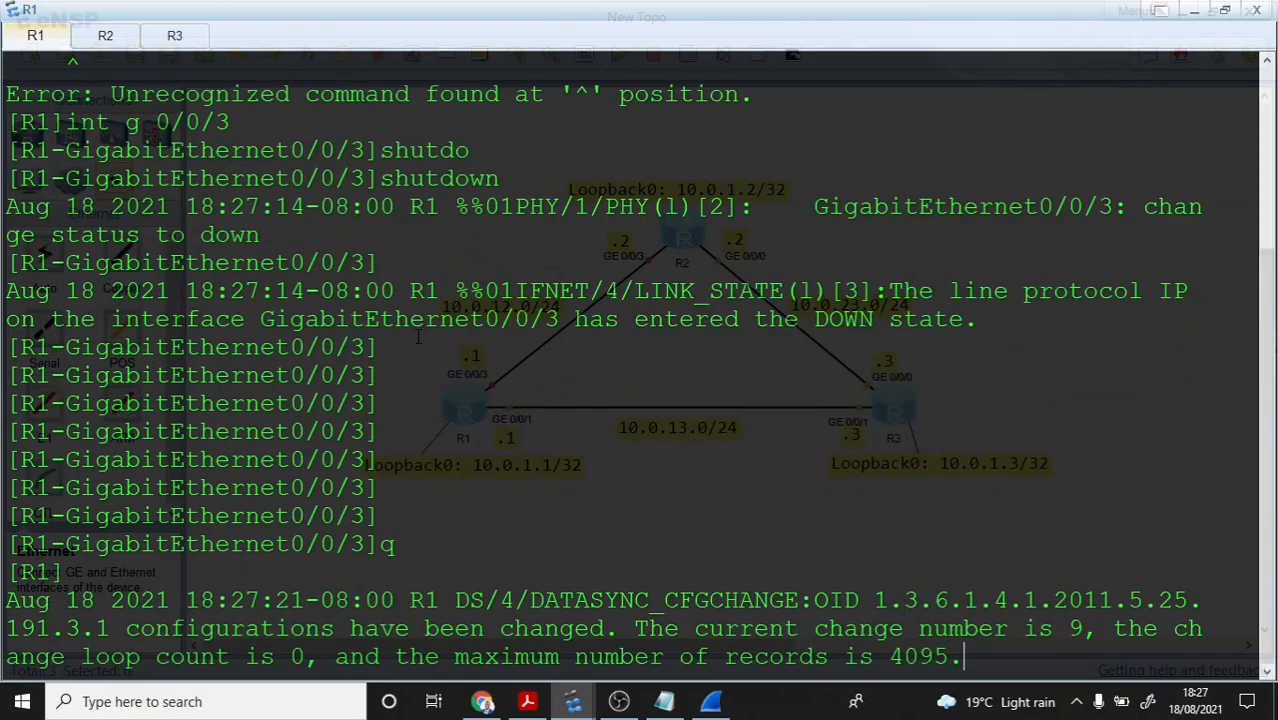
key(Return)
key(Return)
key(Return)
key(Return)
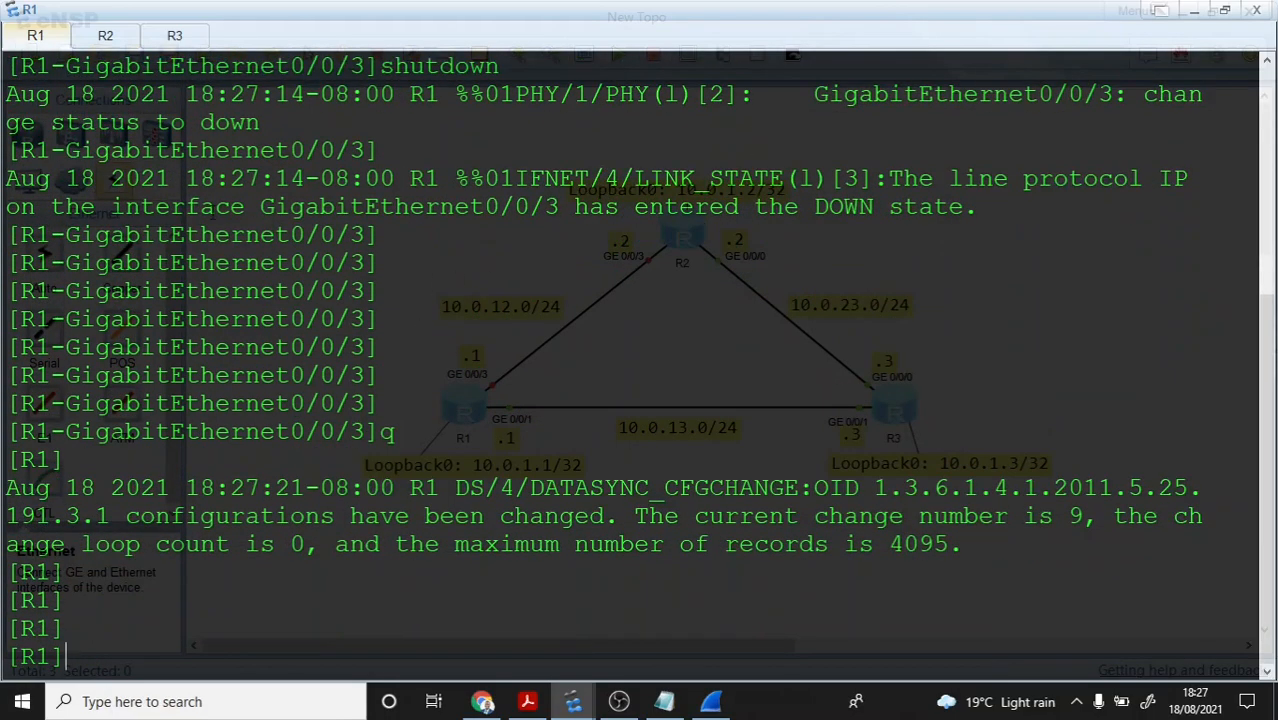
Step: Highlight the message about GigabitEthernet0/0/3 entering the DOWN state and clear R1's console output
drag(260, 206, 1030, 204)
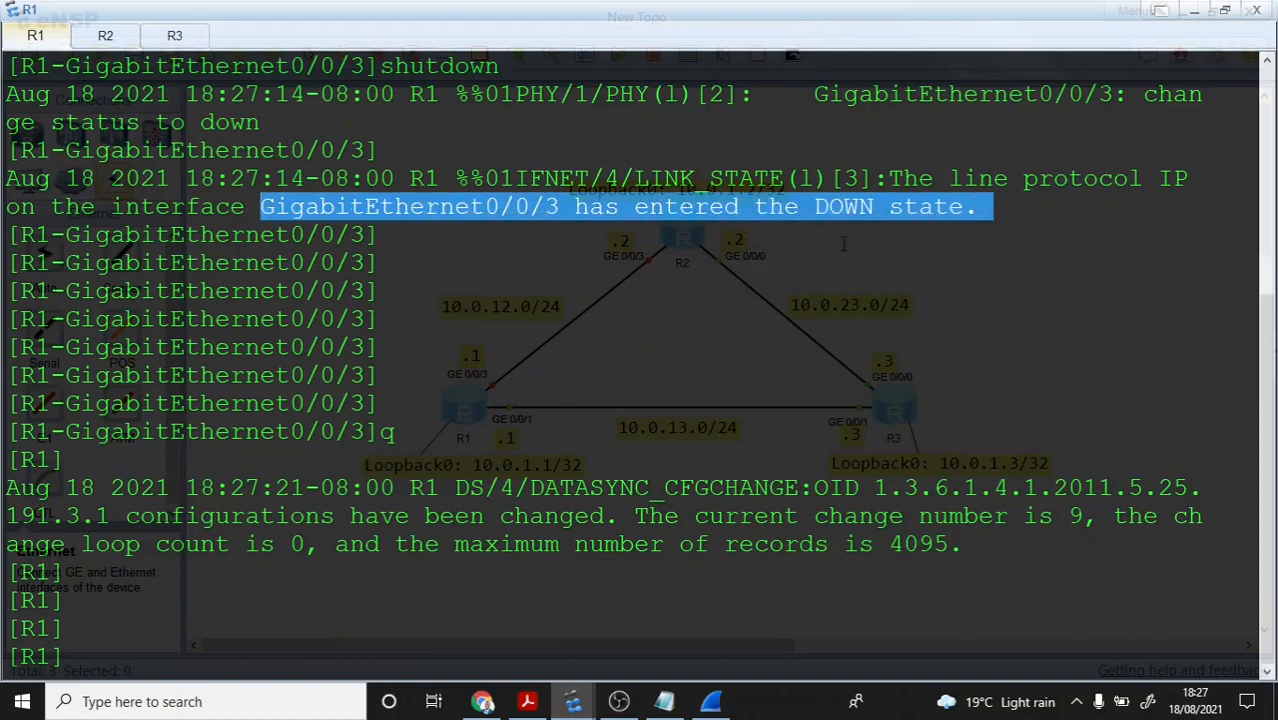
scroll(552, 318, up, 1)
right_click(126, 566)
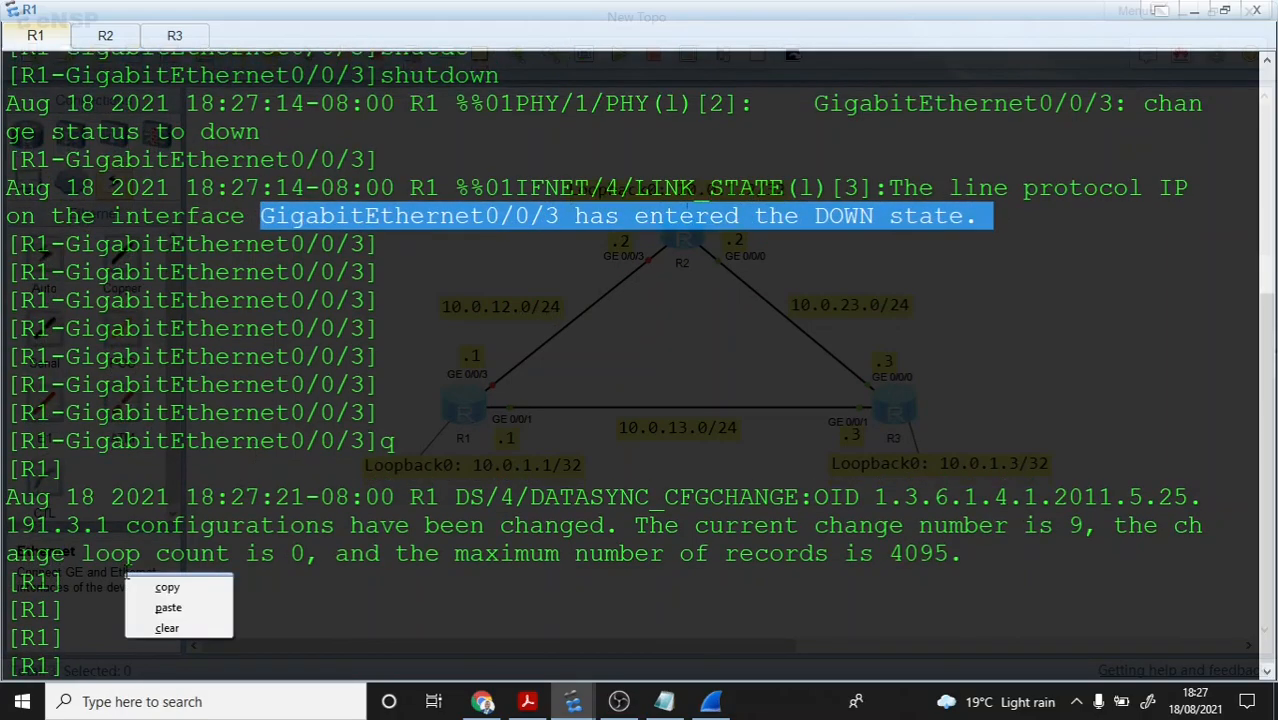
click(140, 578)
right_click(186, 606)
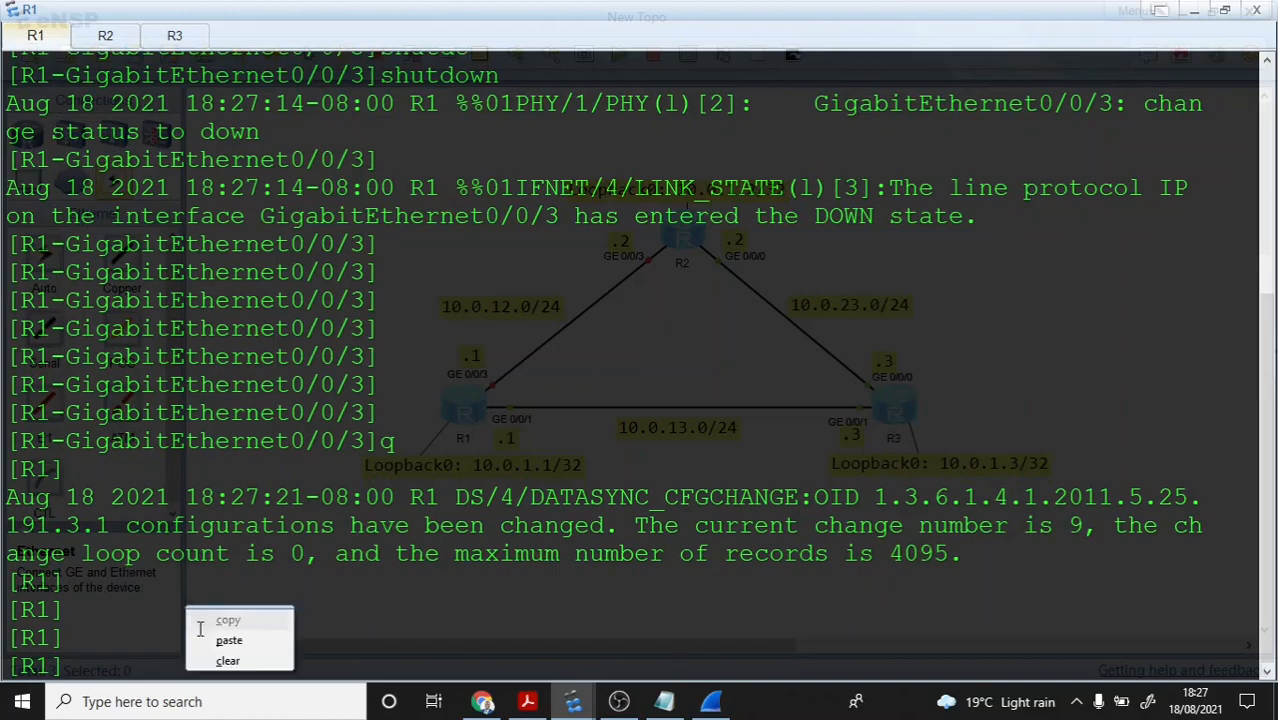
click(194, 661)
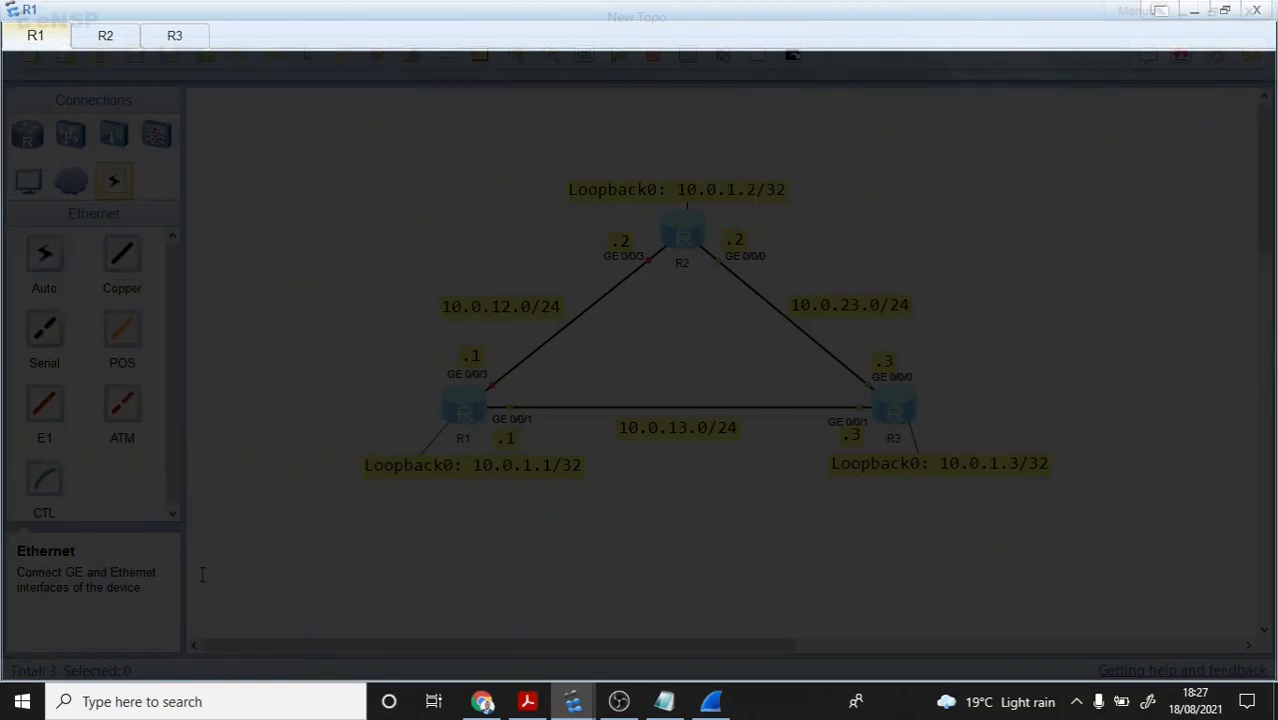
Step: Display the IP routing table on R1 and highlight the 10.0.1.2/32 static route's preference and next hop
key(Return)
text(disp ip rou)
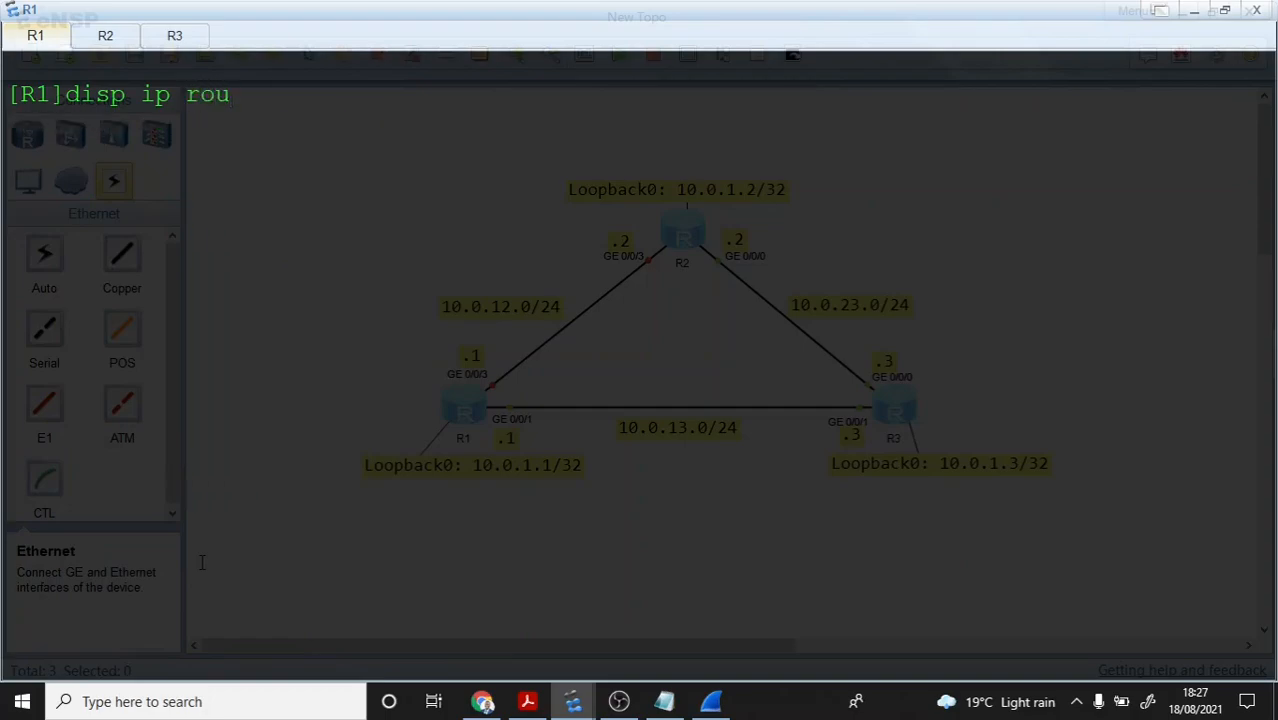
key(Tab)
key(Return)
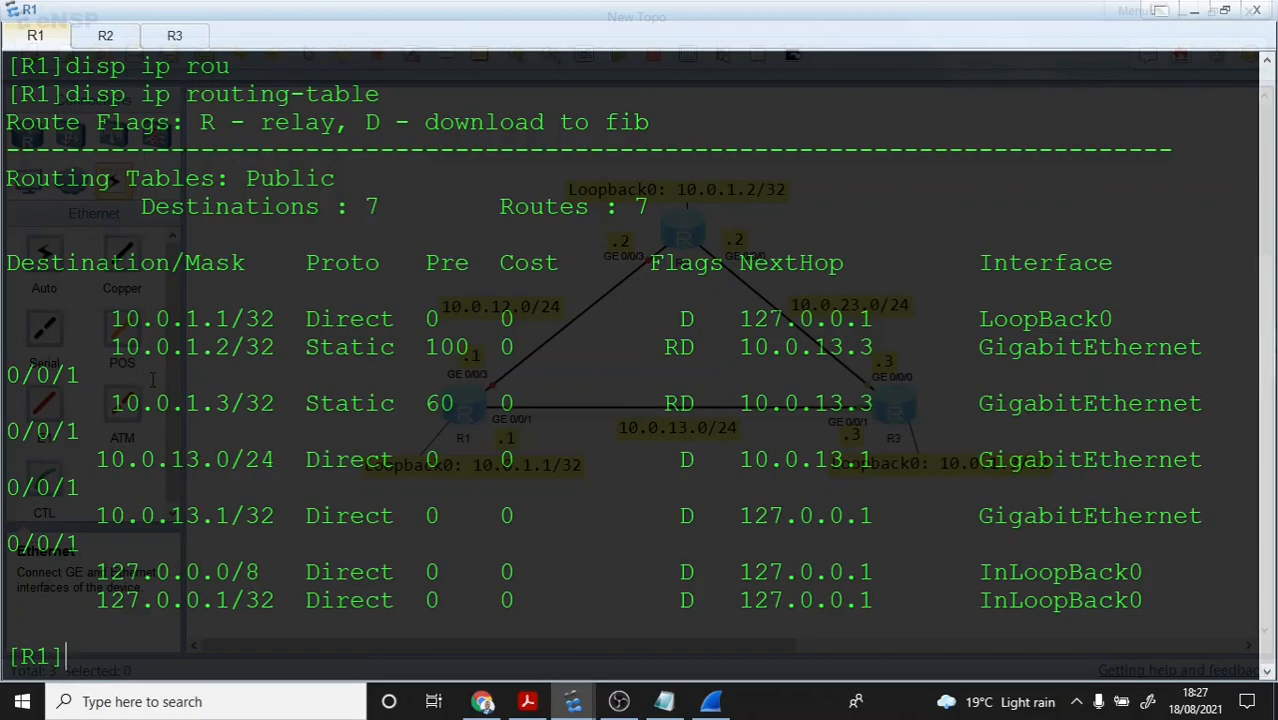
drag(109, 346, 471, 348)
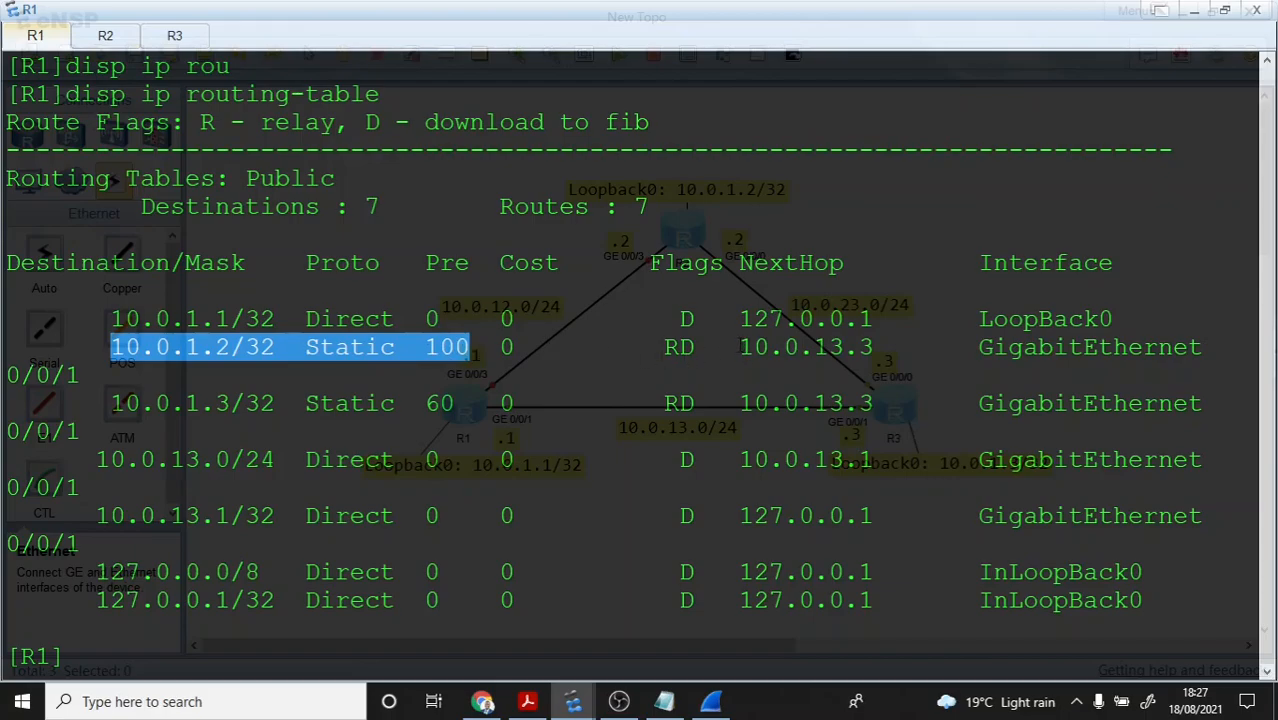
drag(740, 346, 888, 346)
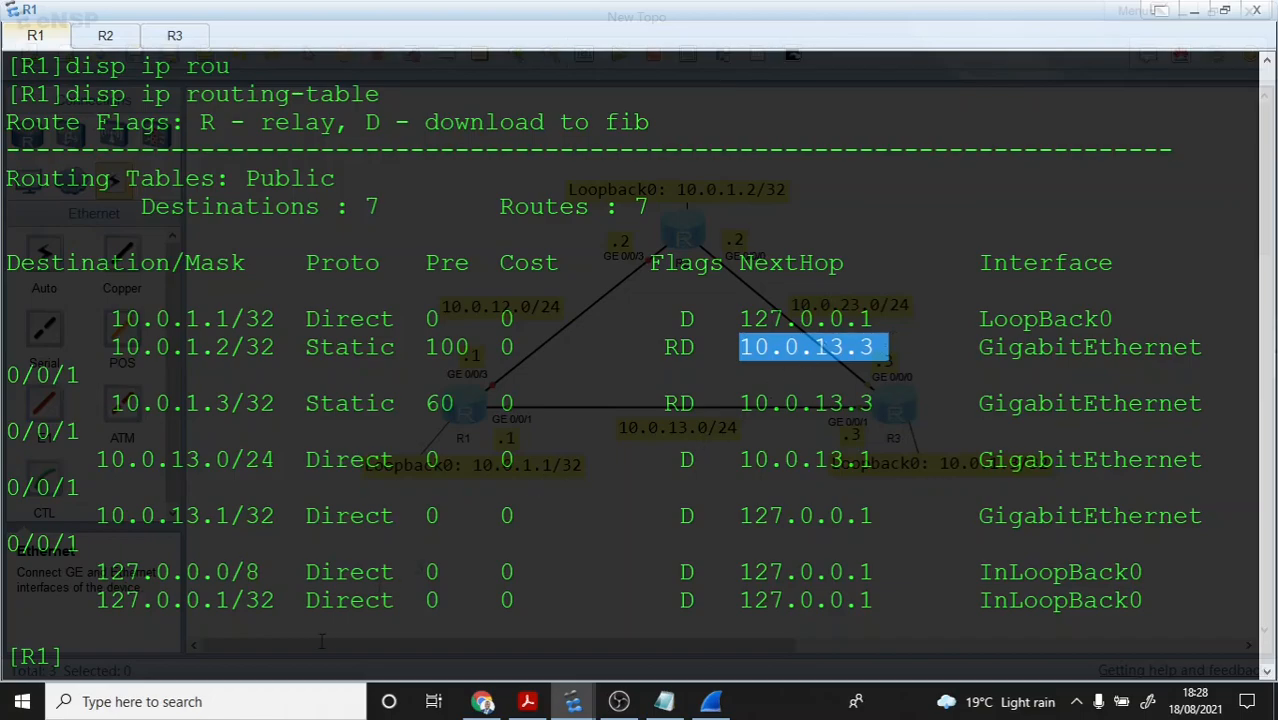
Step: Clear R1's console and ping R2's loopback 10.0.1.2 from source address 10.0.1.1
right_click(191, 573)
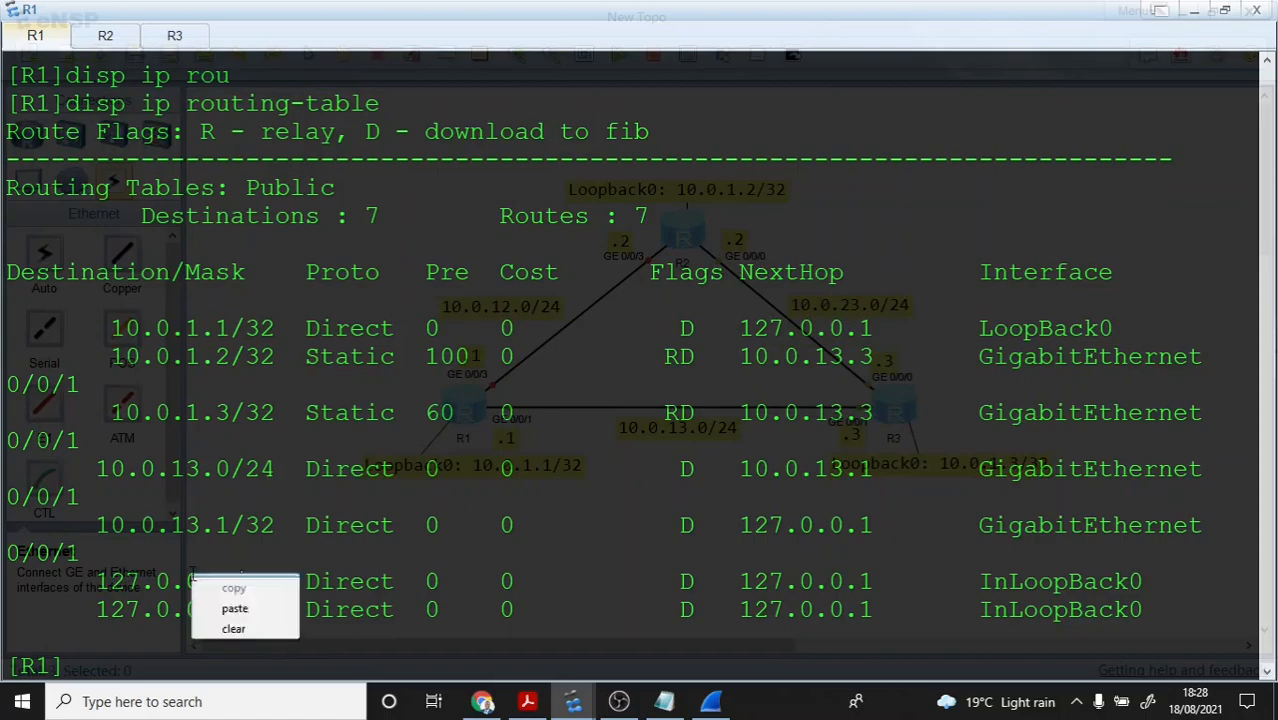
click(237, 627)
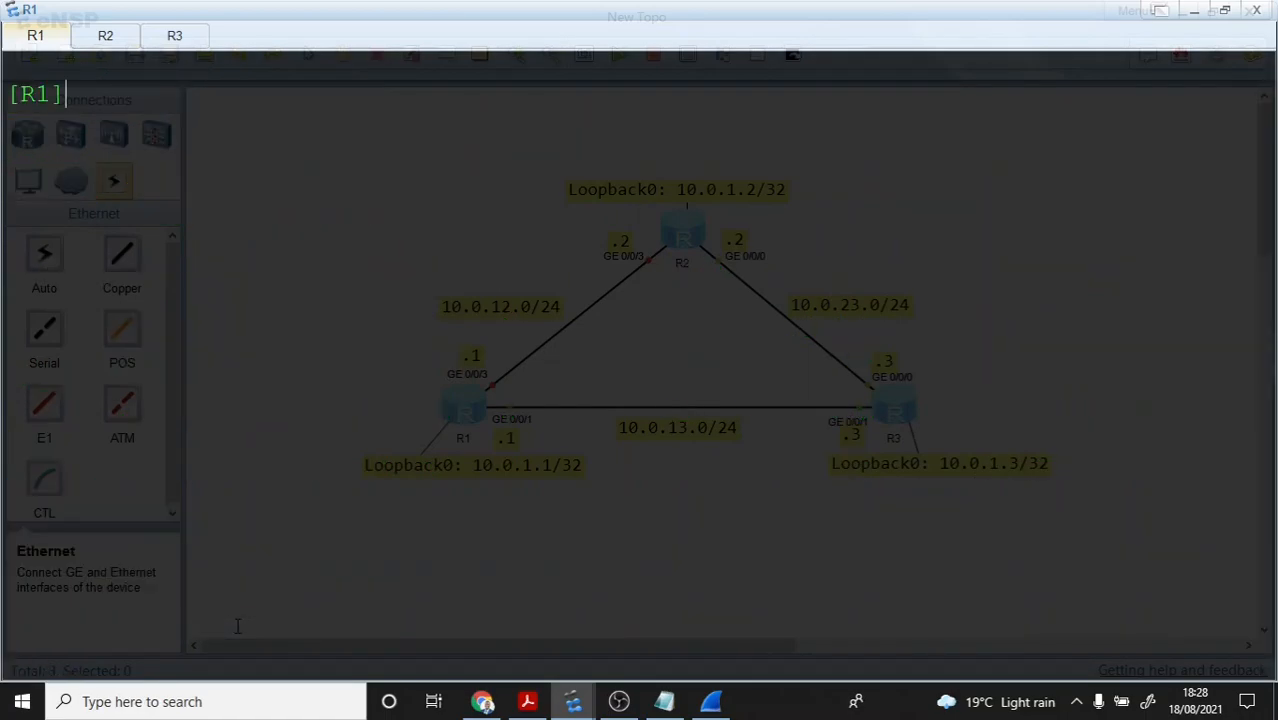
text(shutdown)
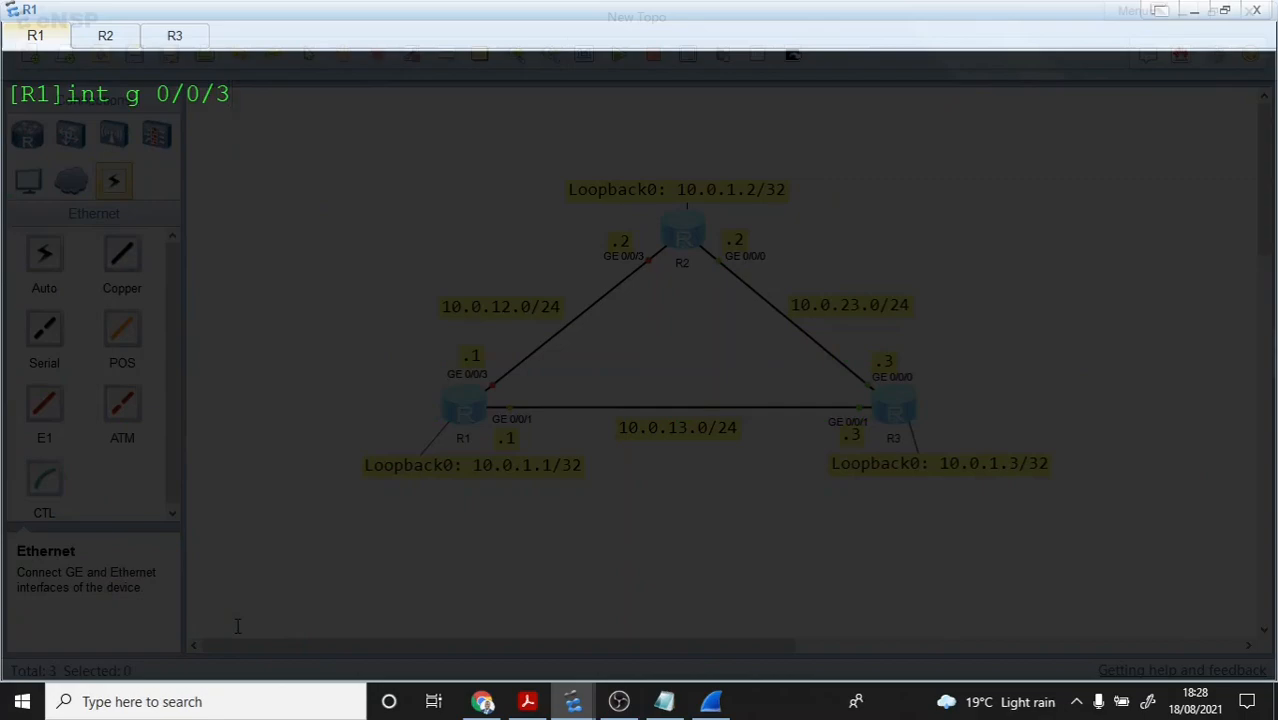
key(Up)
key(Up)
key(Up)
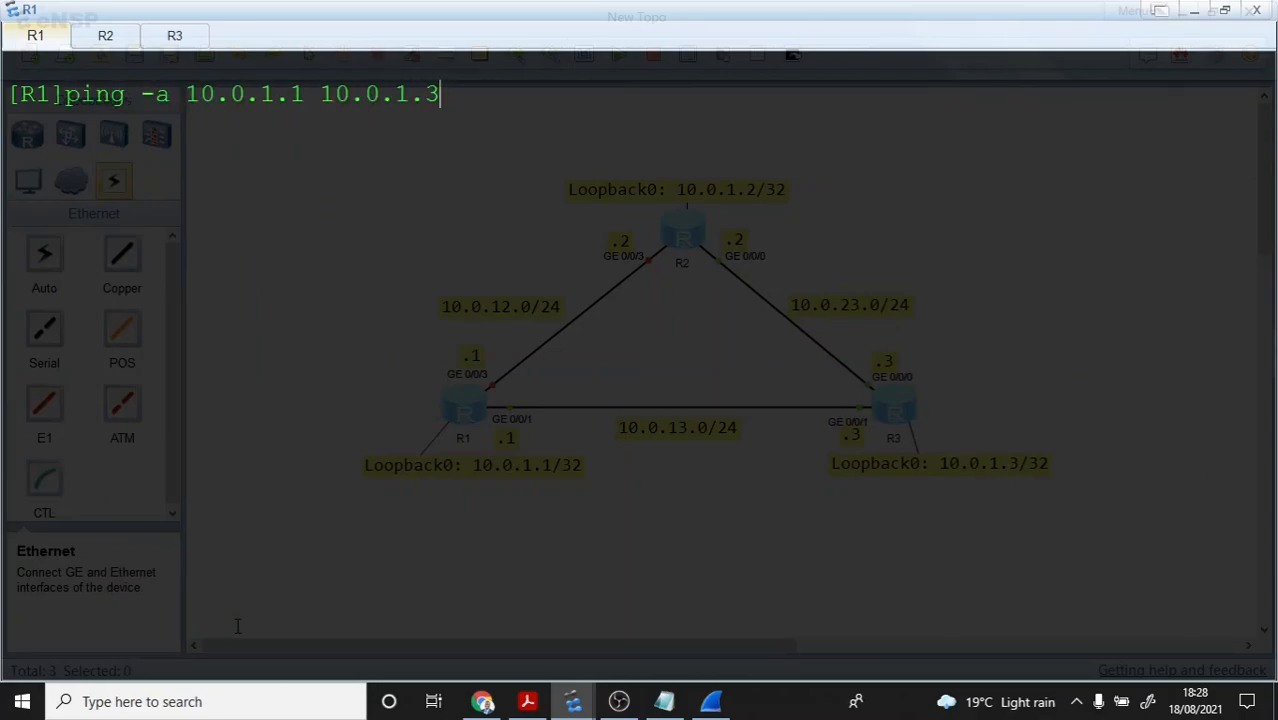
key(BackSpace)
text(2)
key(Return)
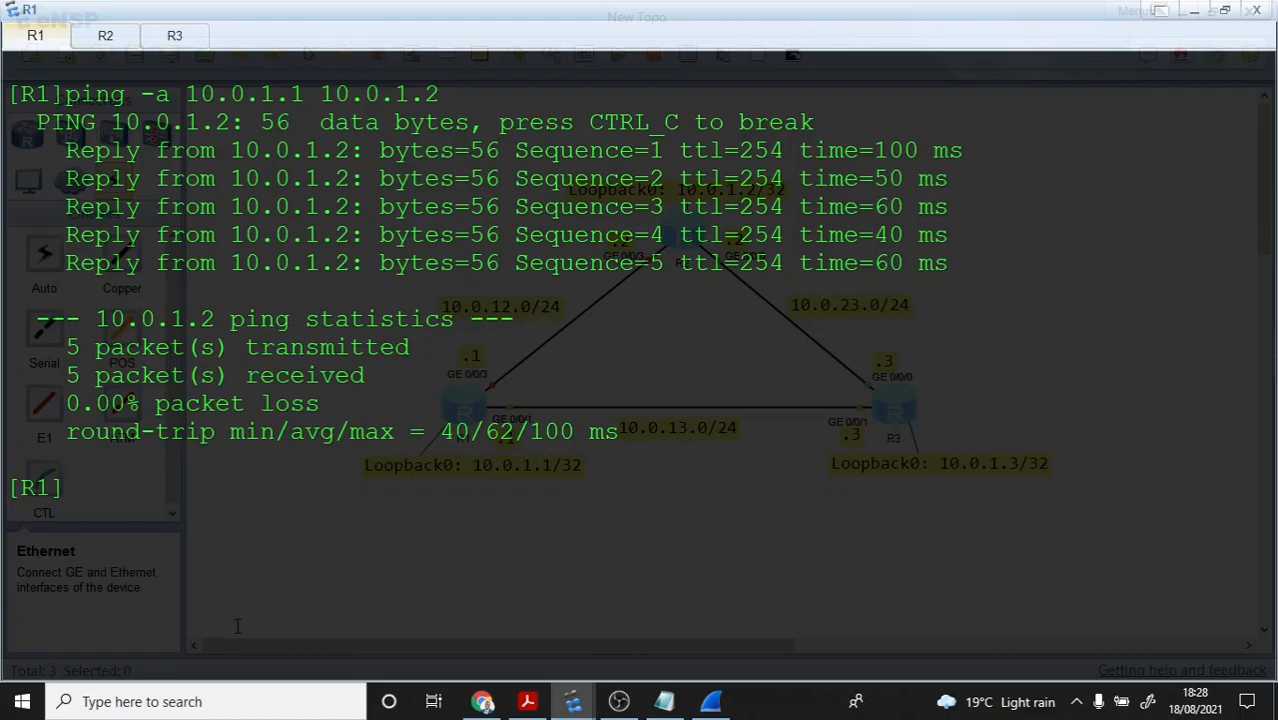
Step: Trace the path from source 10.0.1.1 to 10.0.1.2 on R1 with tracert -a
key(Up)
key(Up)
key(Up)
key(Up)
key(Up)
key(Up)
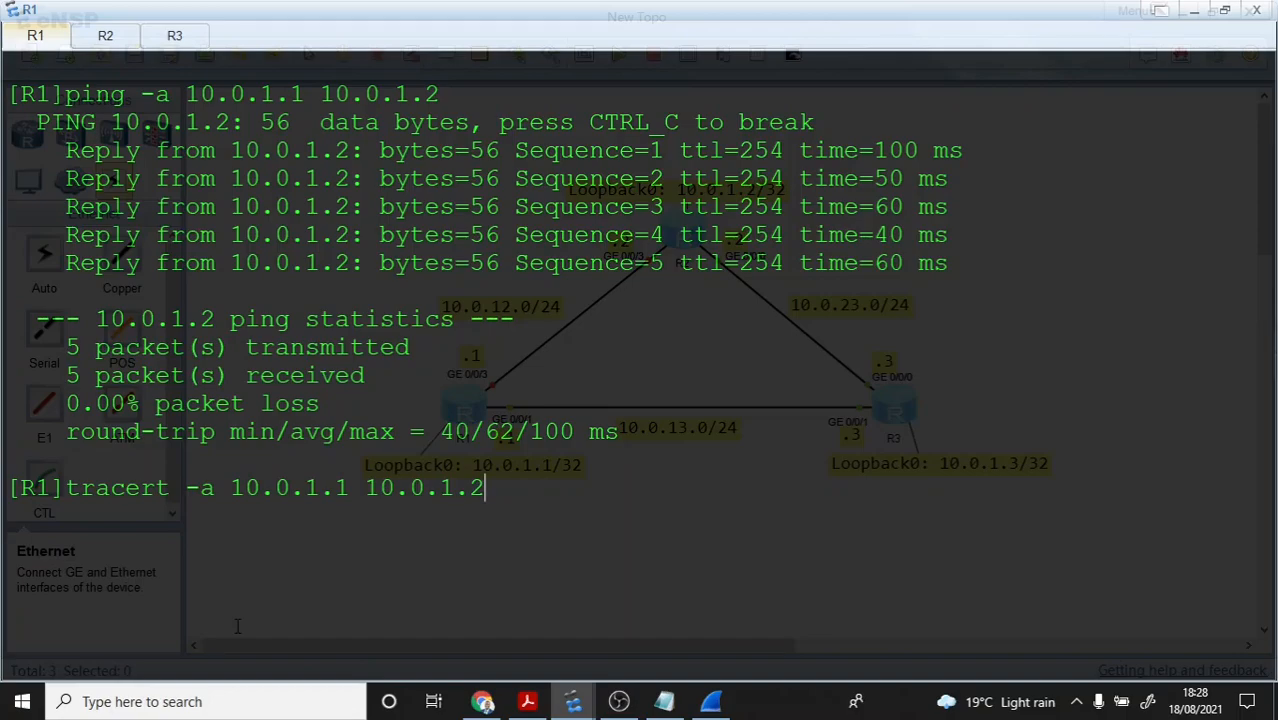
key(Return)
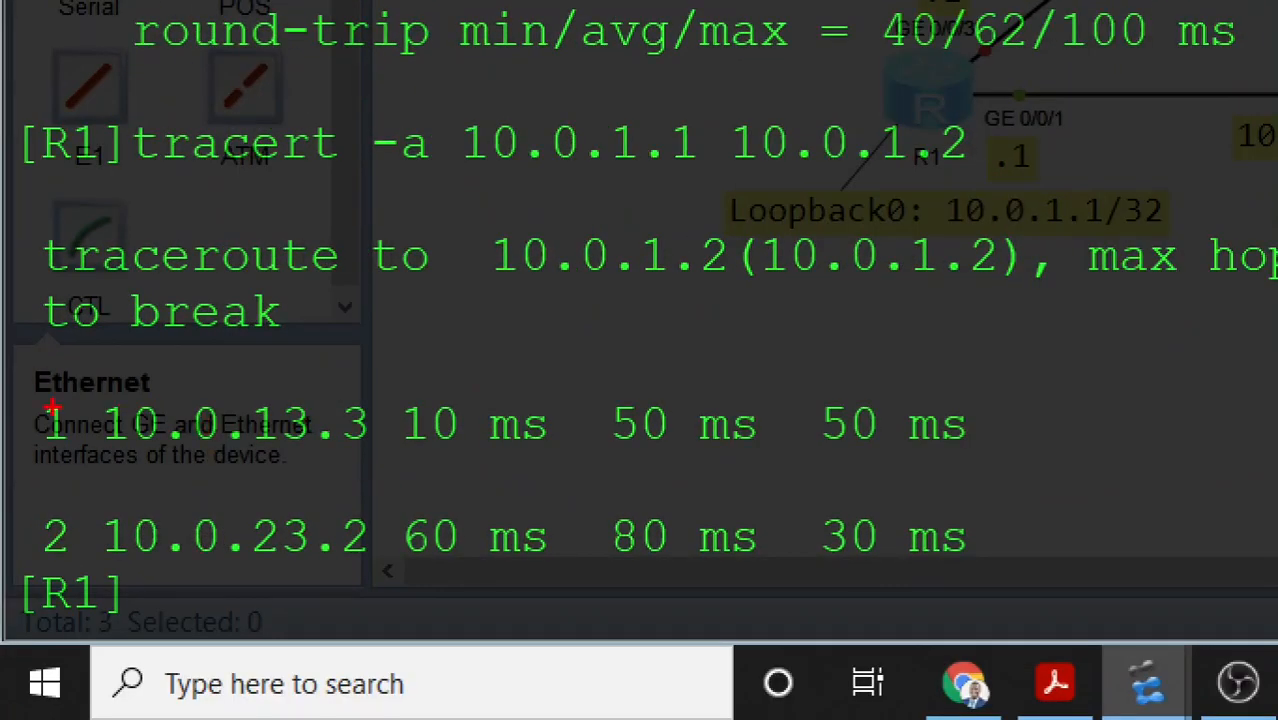
Step: Box the two hop addresses in the magnified tracert output and leave the magnified view
mouse_move(92, 398)
mouse_down()
mouse_move(480, 490)
mouse_move(388, 440)
mouse_move(376, 456)
mouse_up()
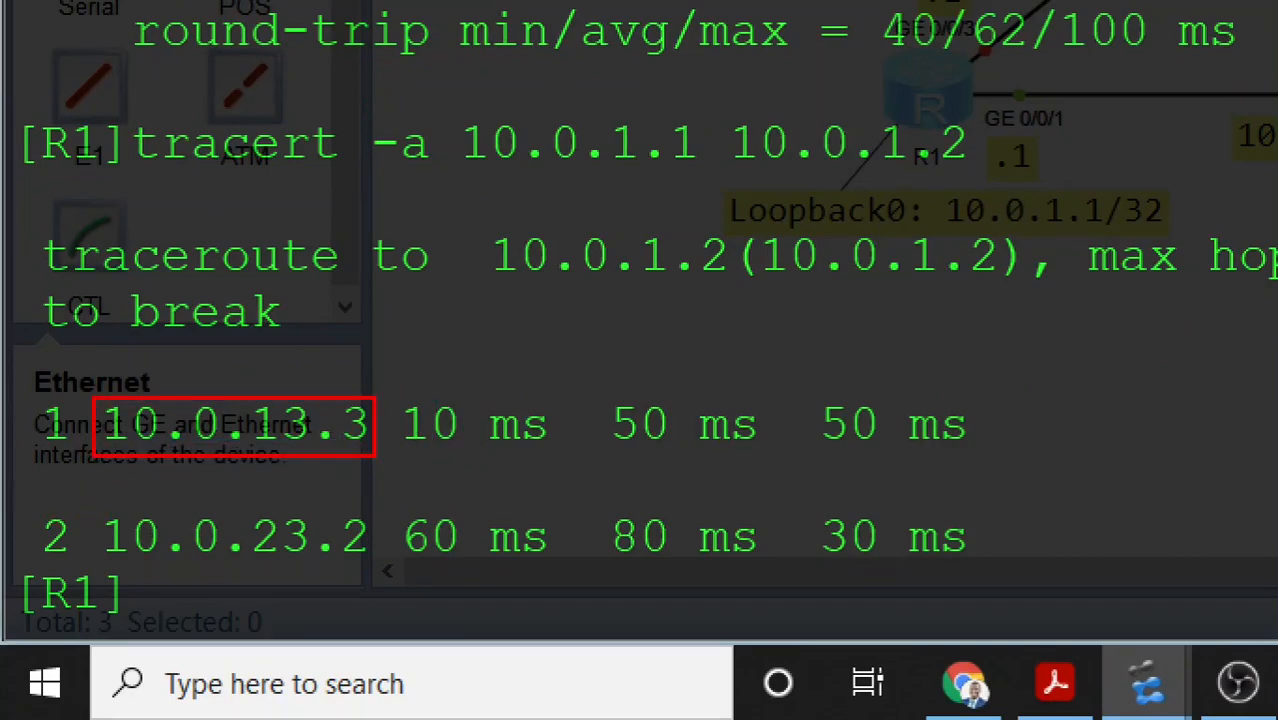
mouse_move(88, 489)
mouse_down()
mouse_move(408, 599)
mouse_move(394, 572)
mouse_up()
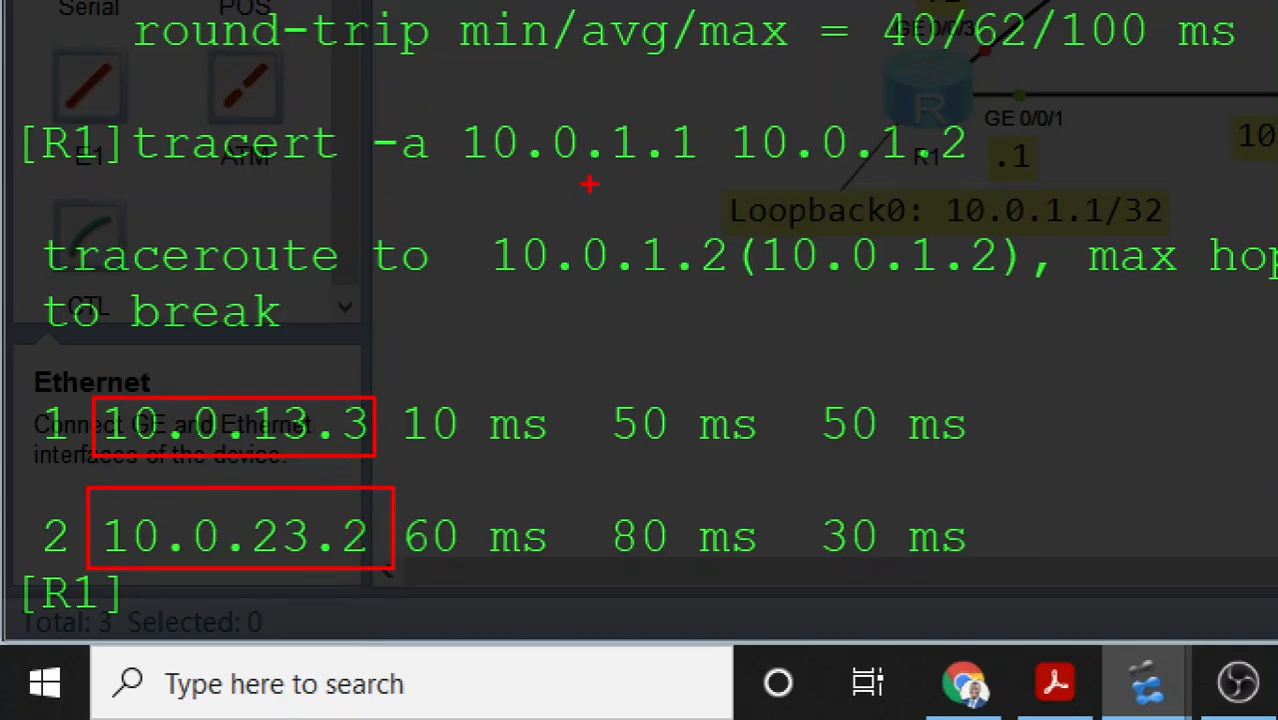
key(Escape)
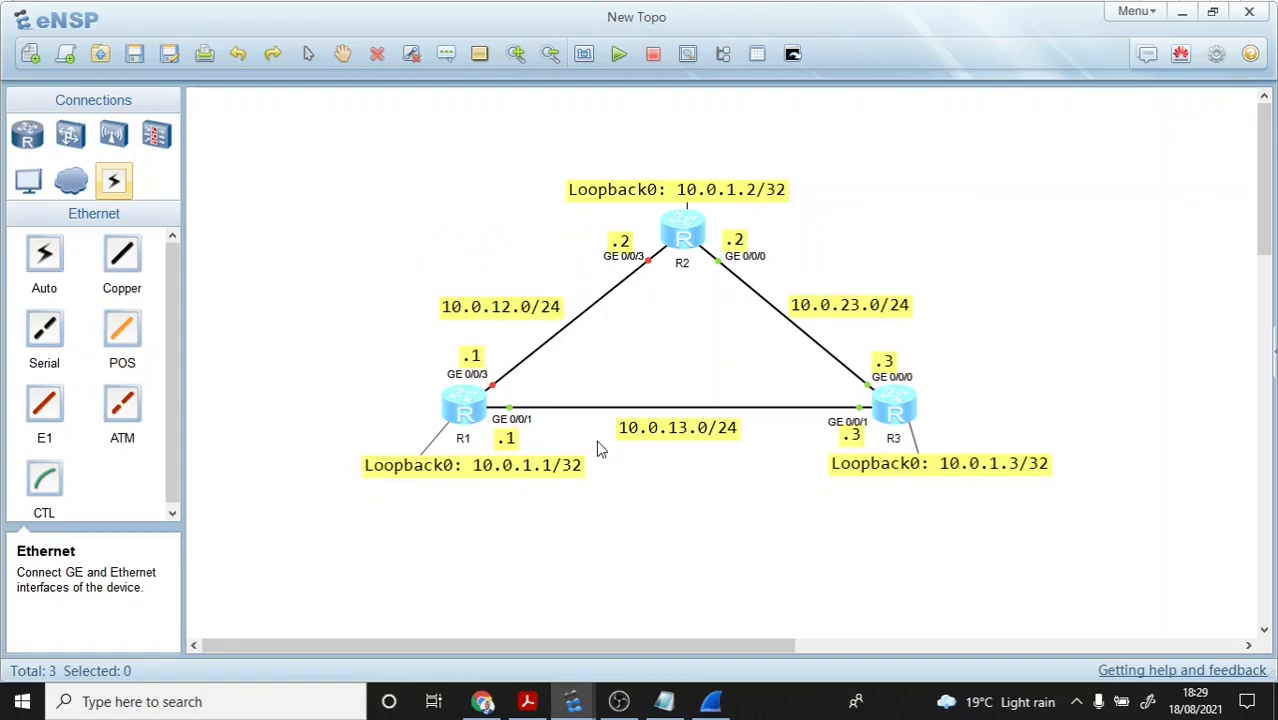
Step: Draw arrows from R1 to R3 and from R3 to R2 over the magnified topology to illustrate the traced path
key(ctrl+1)
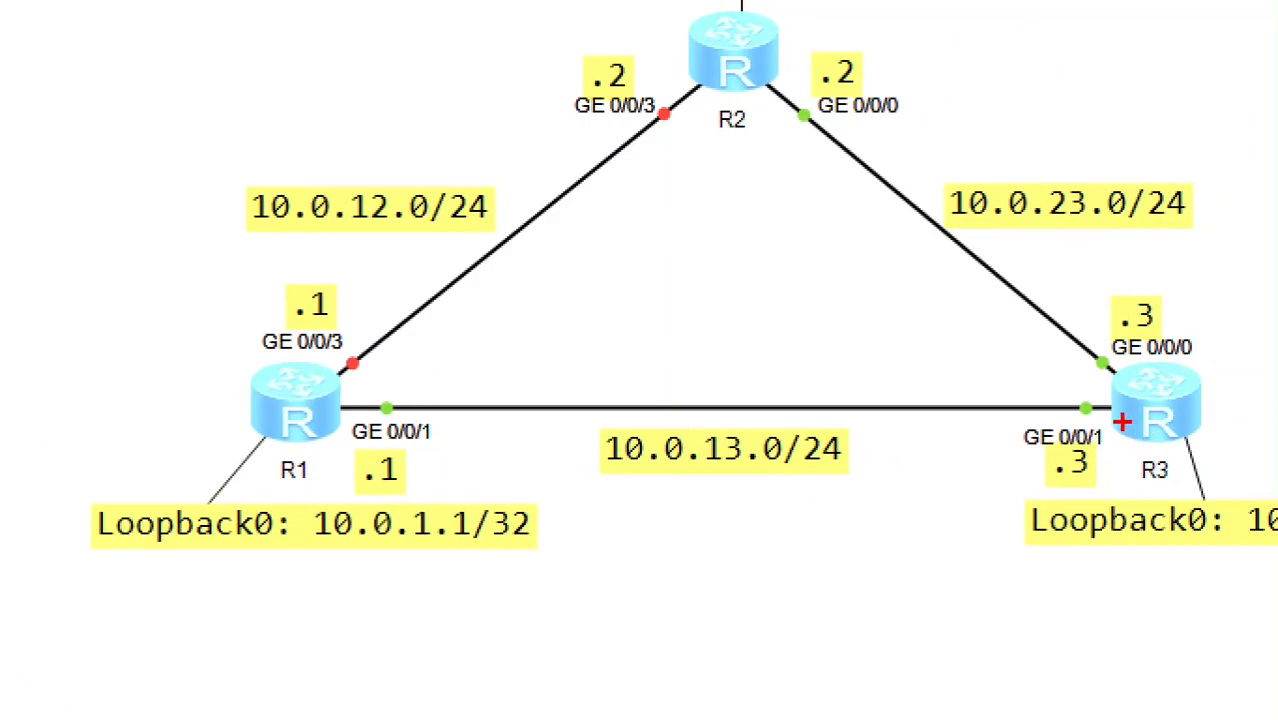
mouse_move(1122, 422)
mouse_down()
mouse_move(336, 443)
mouse_move(299, 422)
mouse_up()
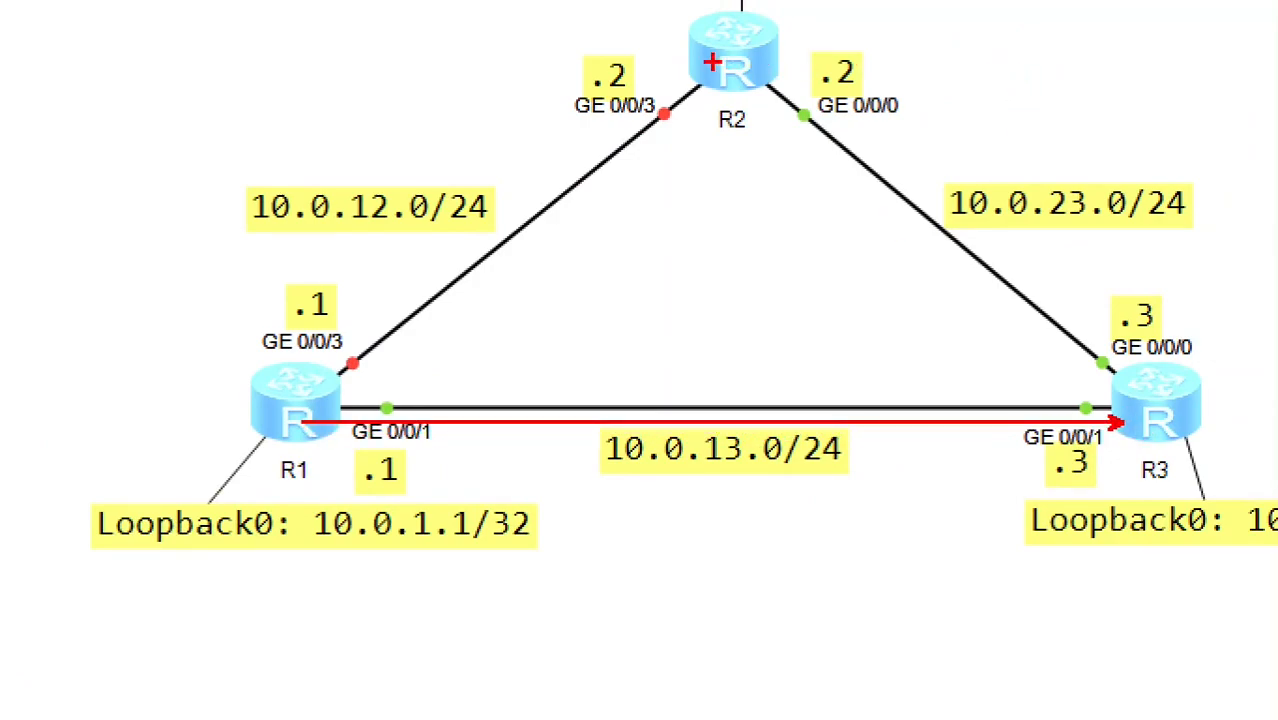
mouse_move(770, 57)
mouse_down()
mouse_move(1004, 185)
mouse_move(1118, 357)
mouse_move(1158, 376)
mouse_up()
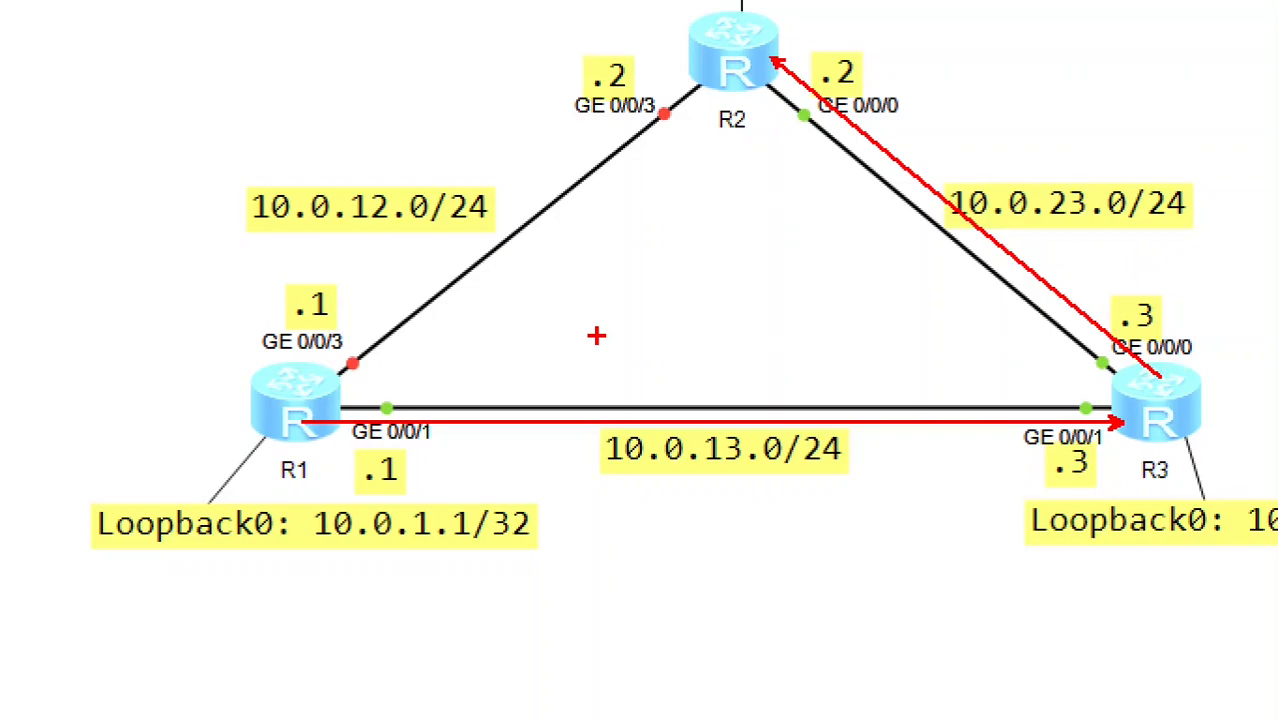
key(Escape)
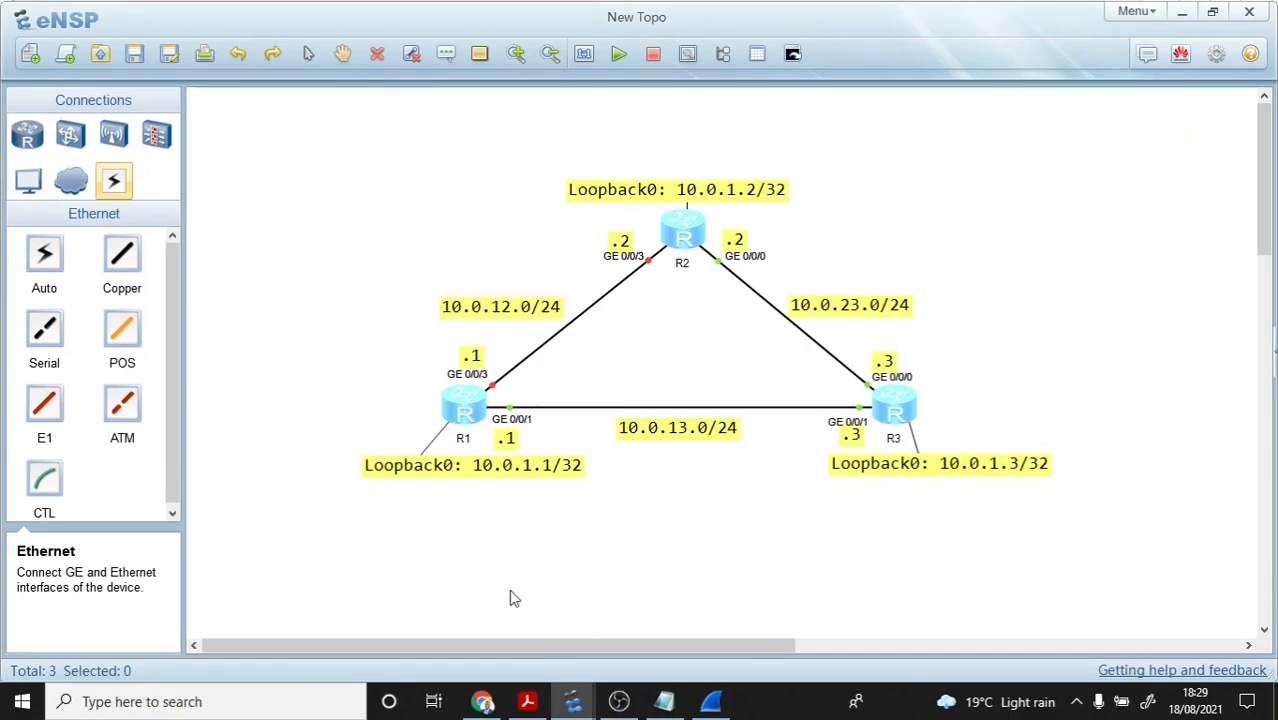
Step: Return to the R1 console and review the ping and tracert output for 10.0.1.2
mouse_move(571, 706)
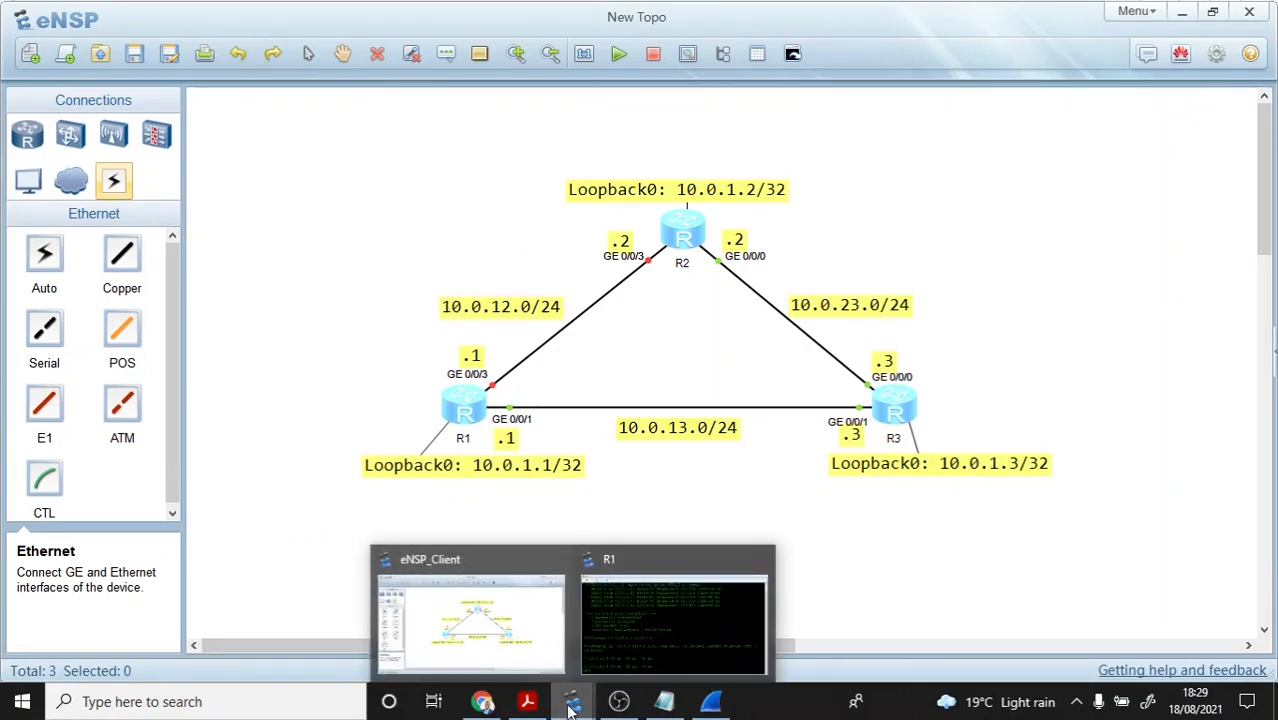
click(637, 620)
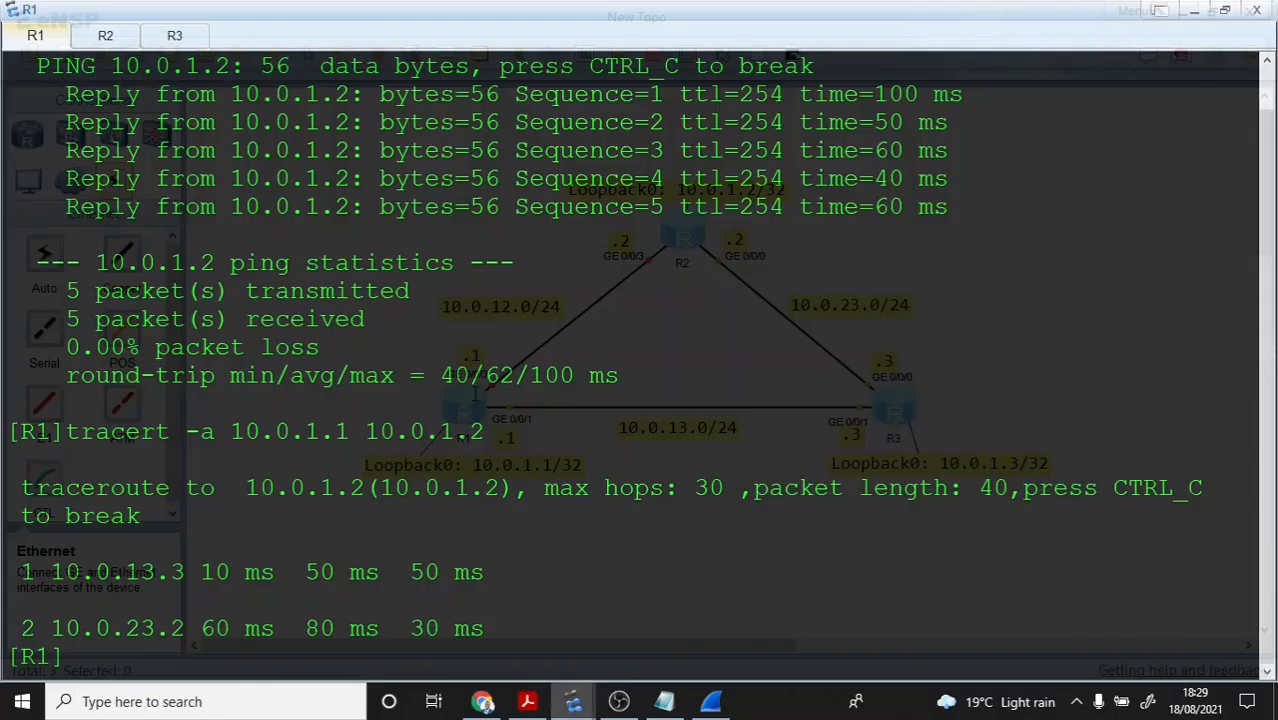
scroll(476, 394, up, 3)
scroll(476, 392, down, 2)
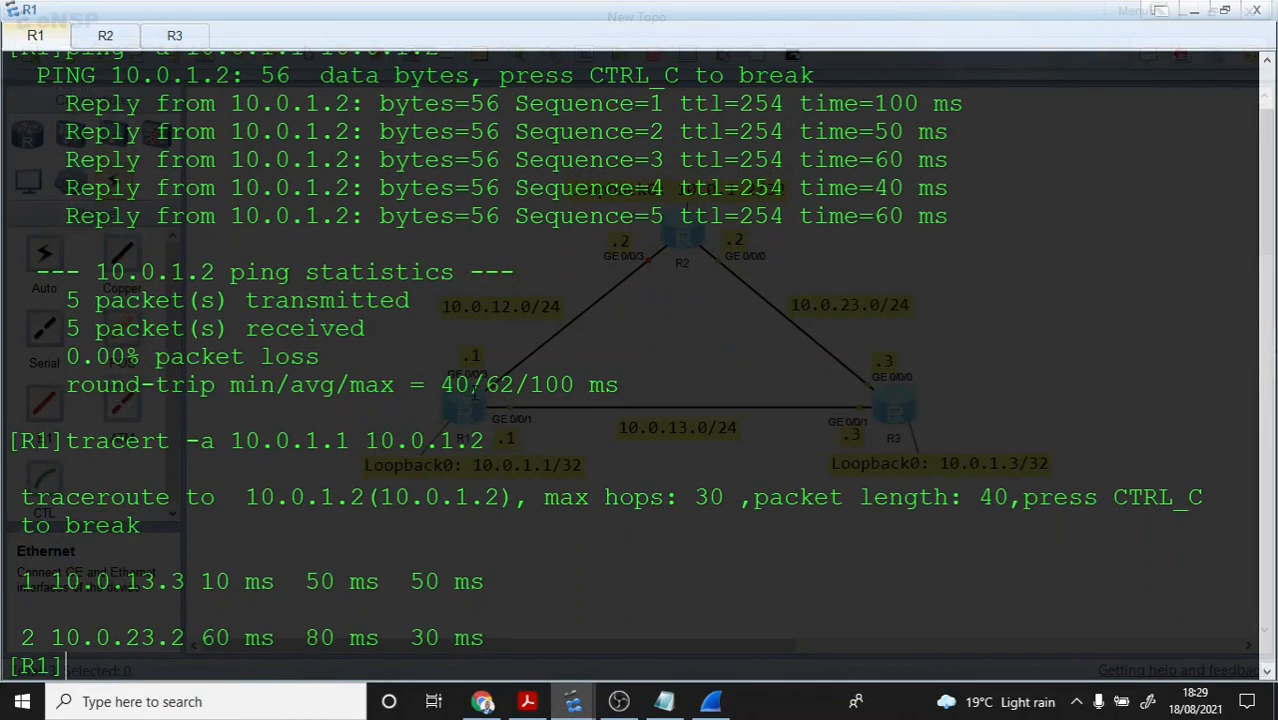
scroll(473, 404, up, 2)
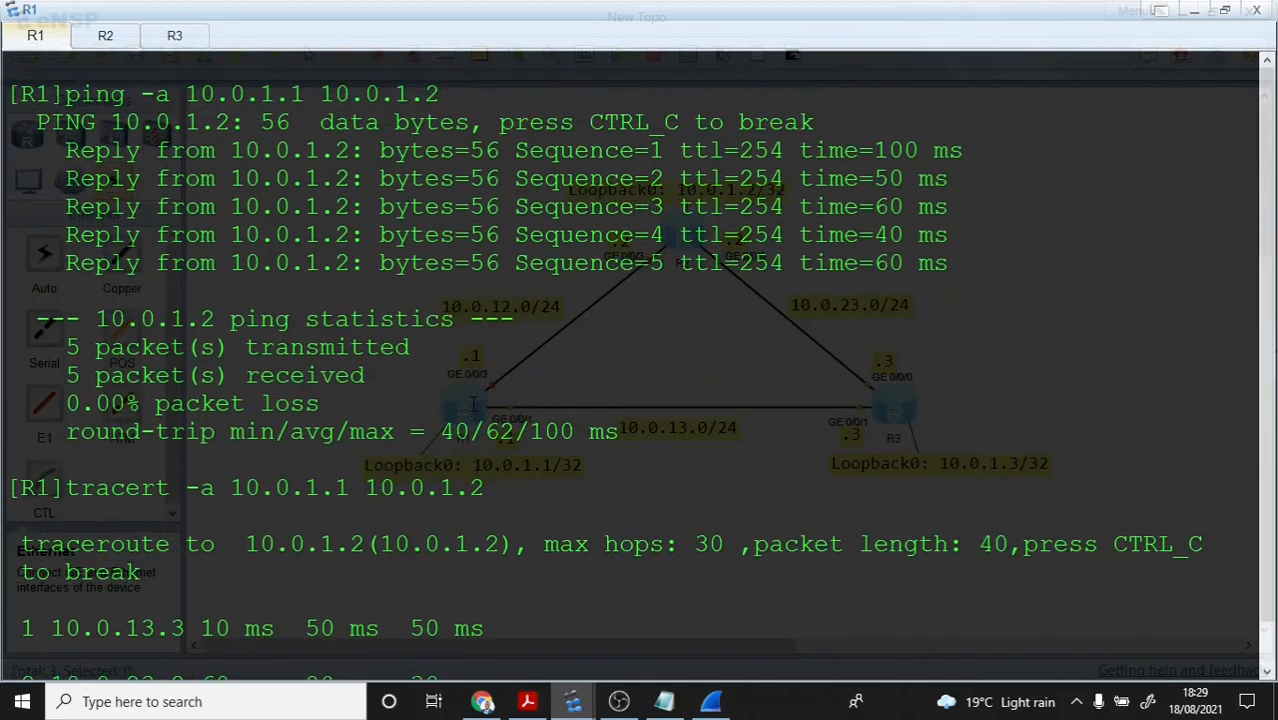
scroll(473, 404, down, 1)
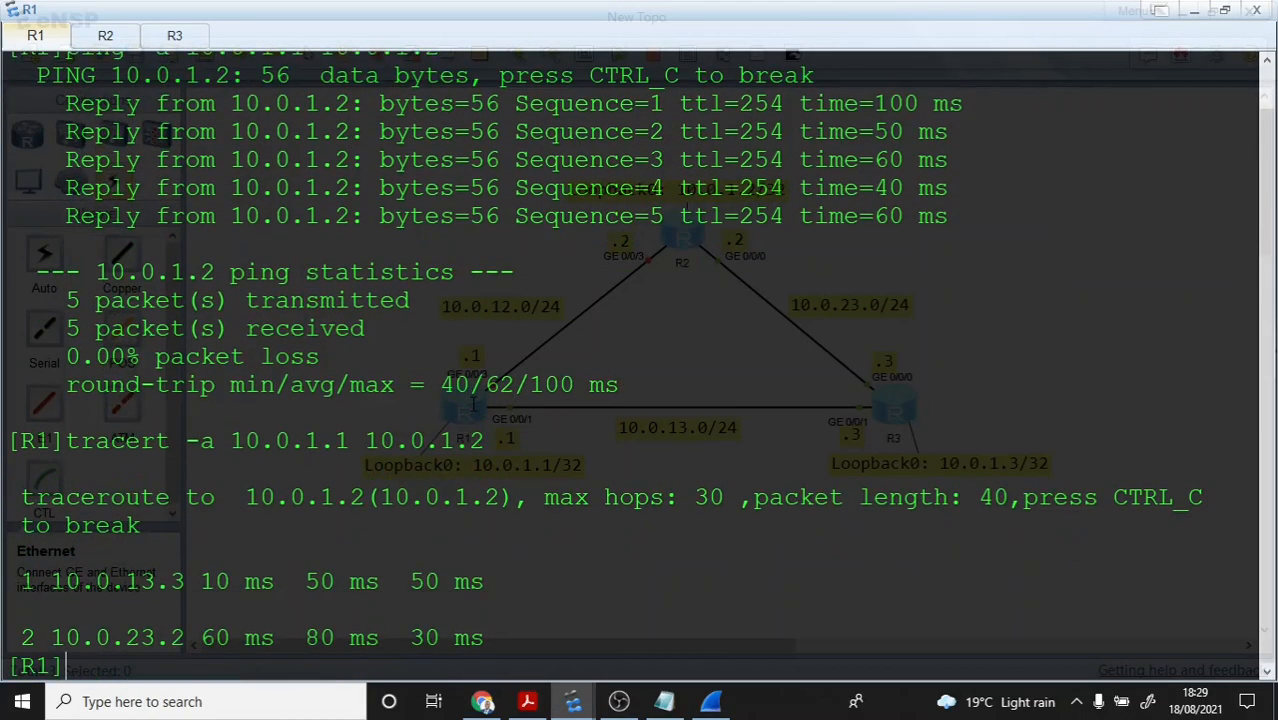
scroll(473, 407, up, 1)
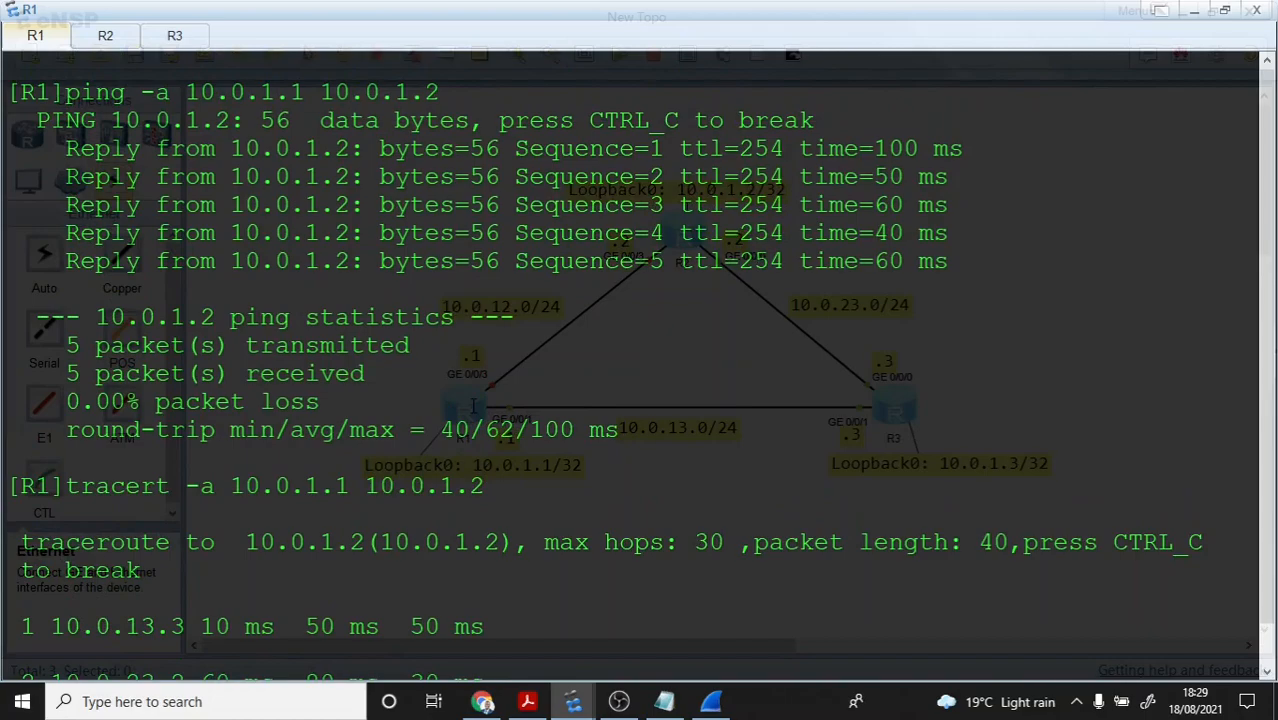
scroll(473, 404, down, 1)
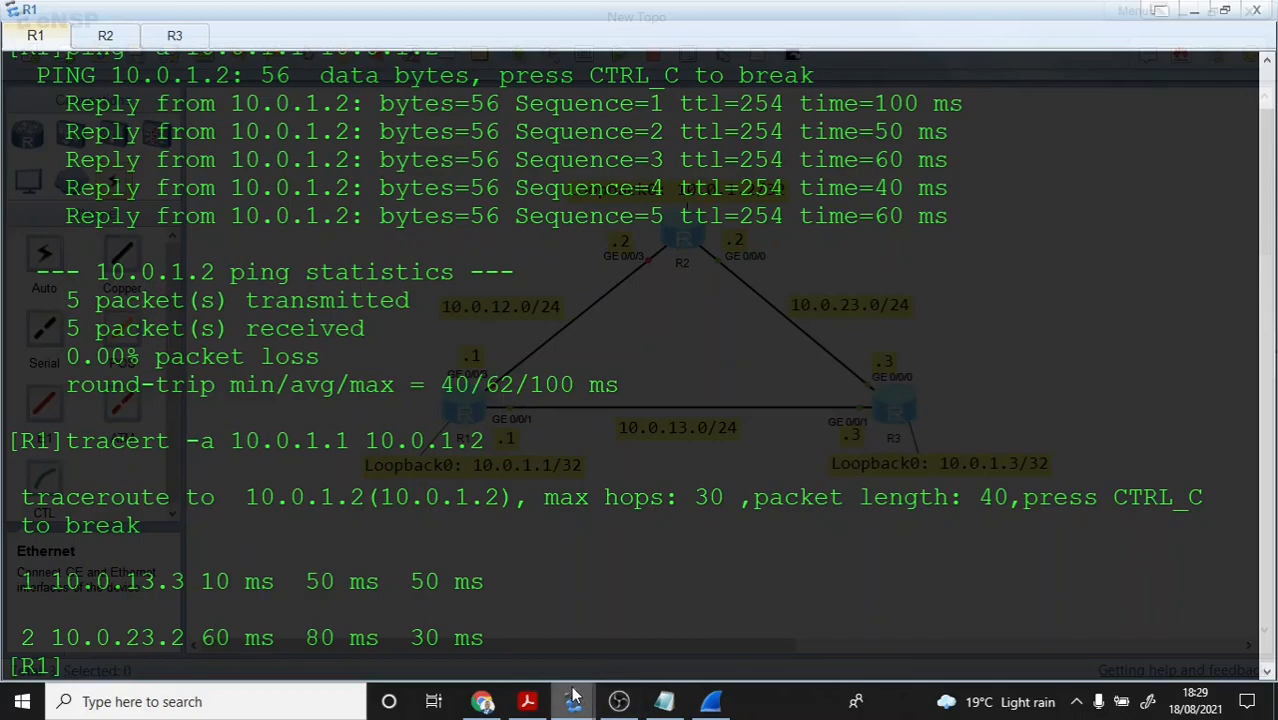
Step: Switch to the lab guide PDF in Acrobat Reader and read from the interface shutdown through the connectivity test and path trace sections
mouse_move(573, 696)
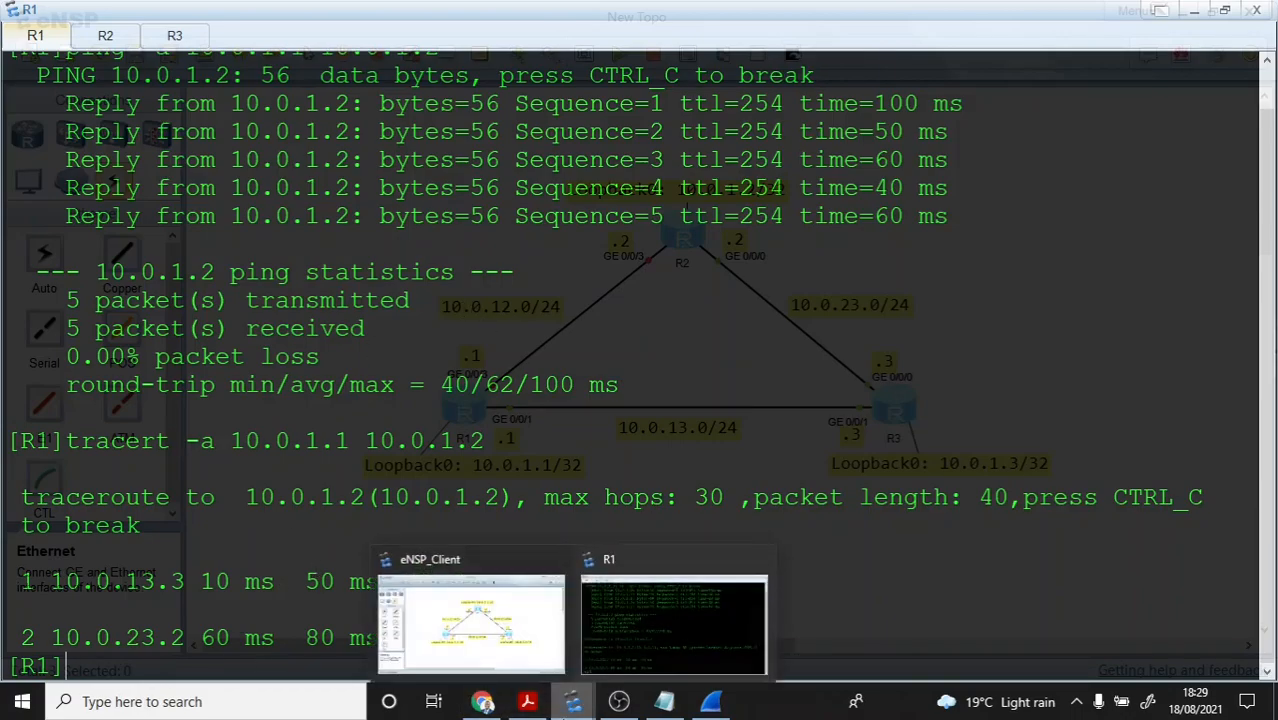
click(527, 702)
scroll(458, 419, down, 10)
scroll(458, 419, down, 10)
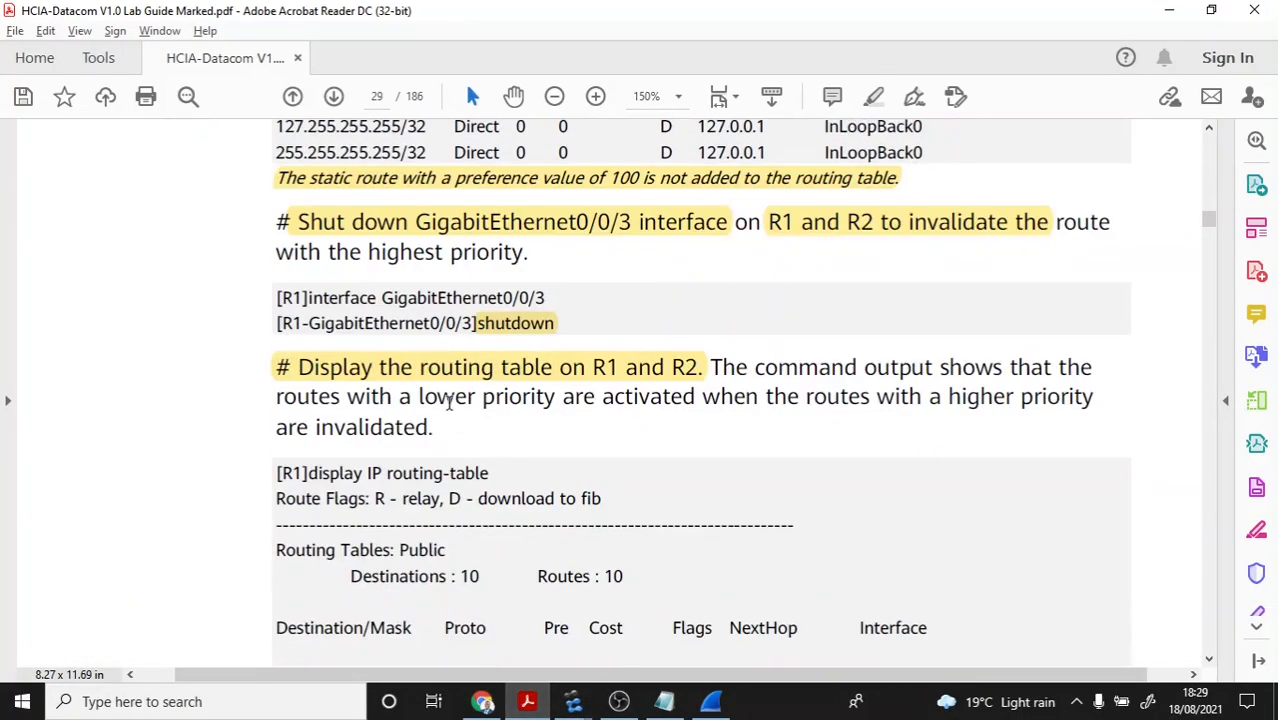
scroll(449, 410, down, 3)
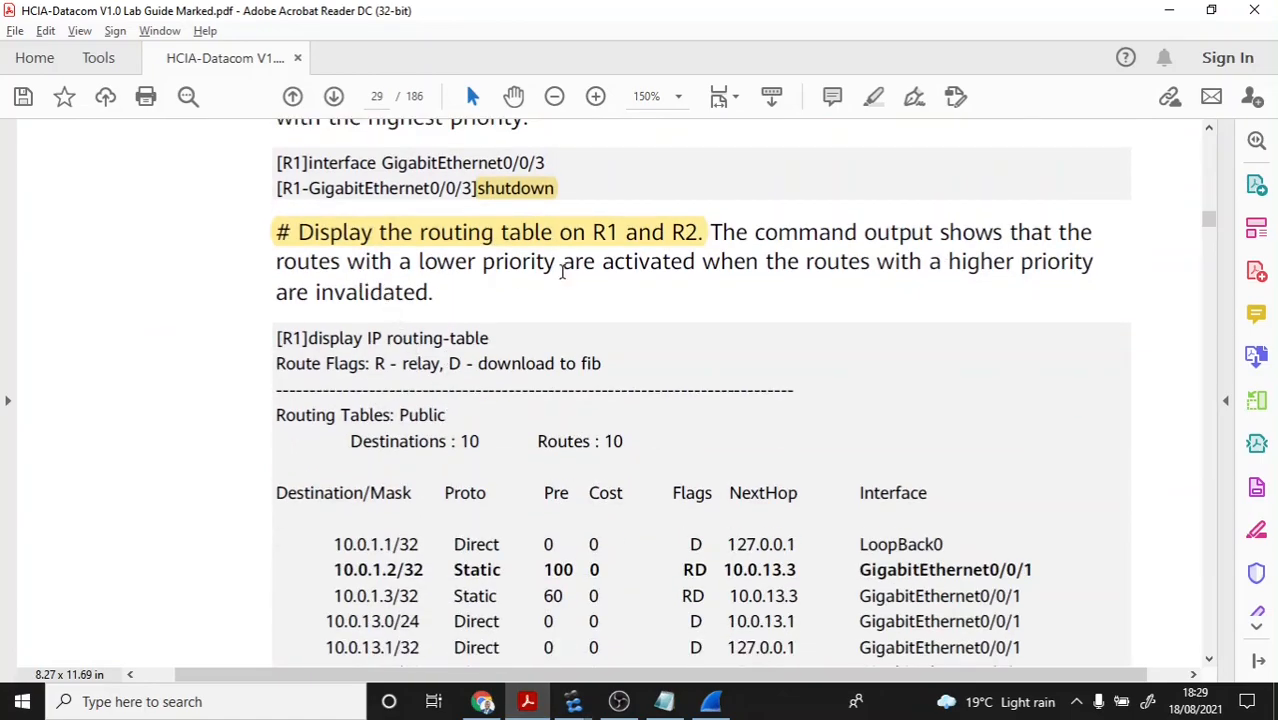
scroll(605, 288, down, 11)
scroll(597, 299, down, 20)
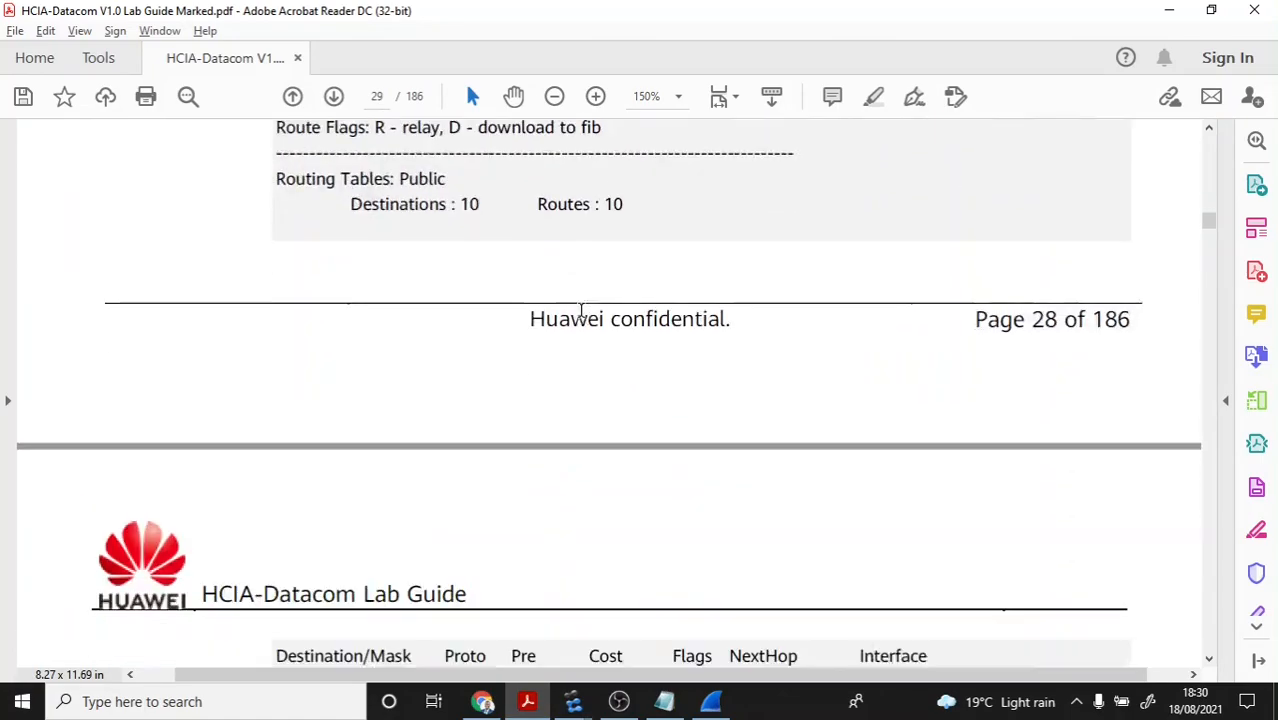
scroll(566, 327, down, 3)
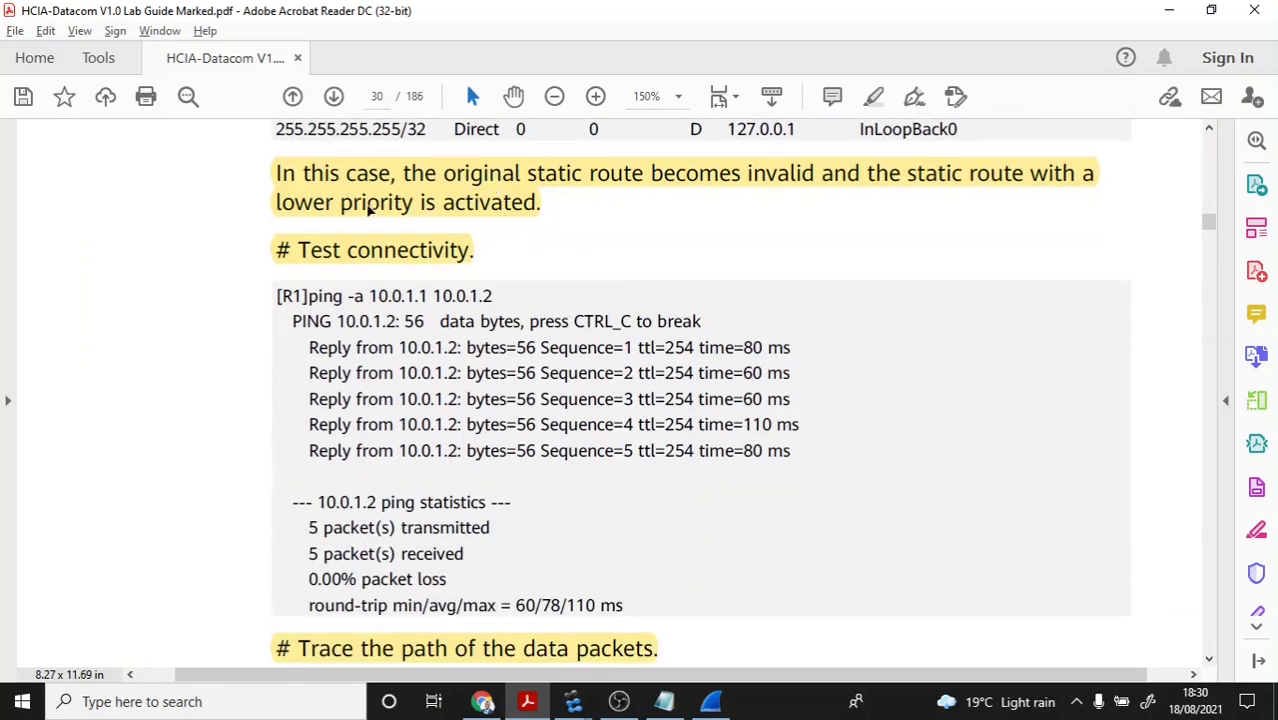
scroll(240, 234, down, 3)
scroll(240, 234, up, 4)
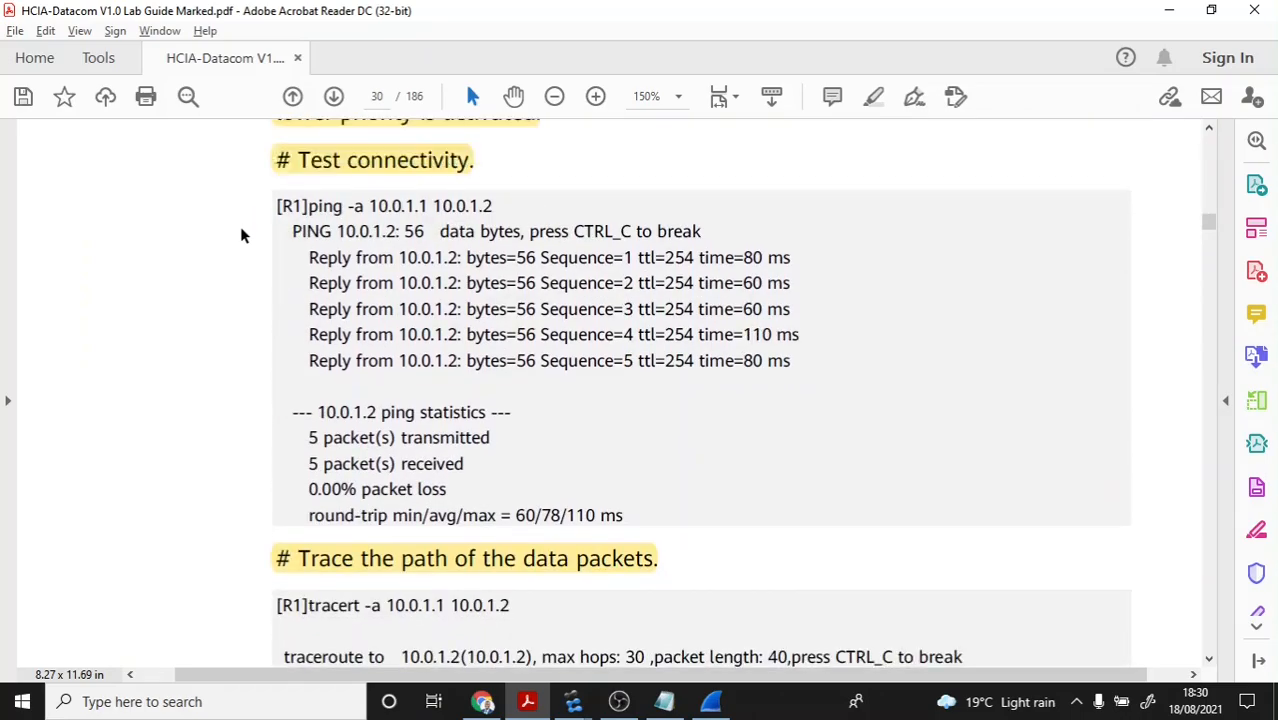
Step: Read the lab guide from the connectivity test and tracert explanation to the Step 7 heading on configuring default routes
scroll(240, 234, down, 4)
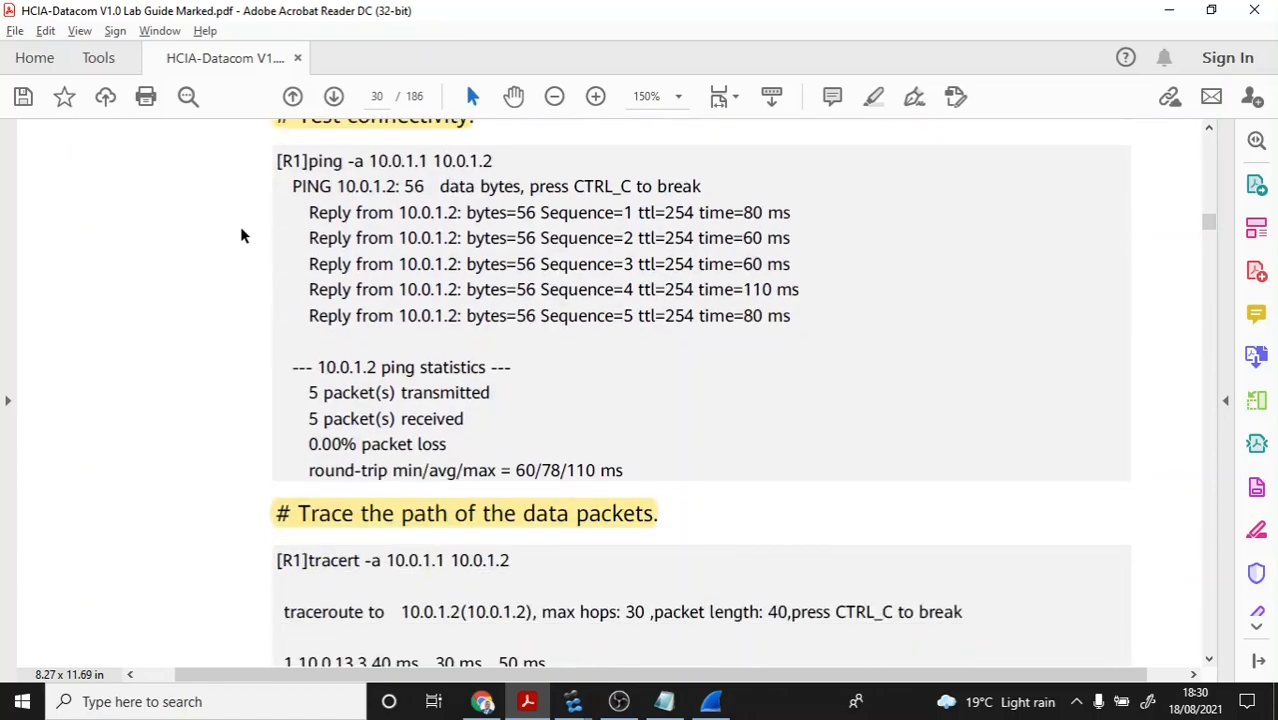
scroll(240, 234, down, 3)
scroll(242, 240, down, 8)
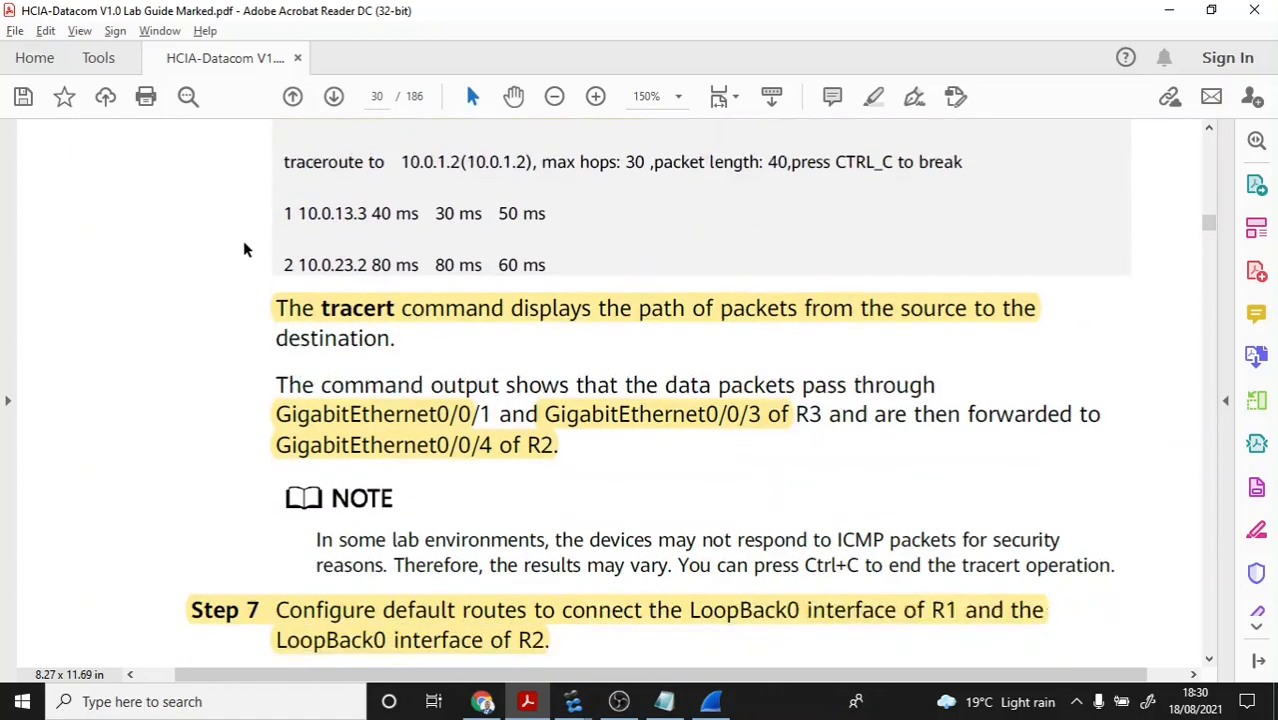
scroll(243, 250, down, 2)
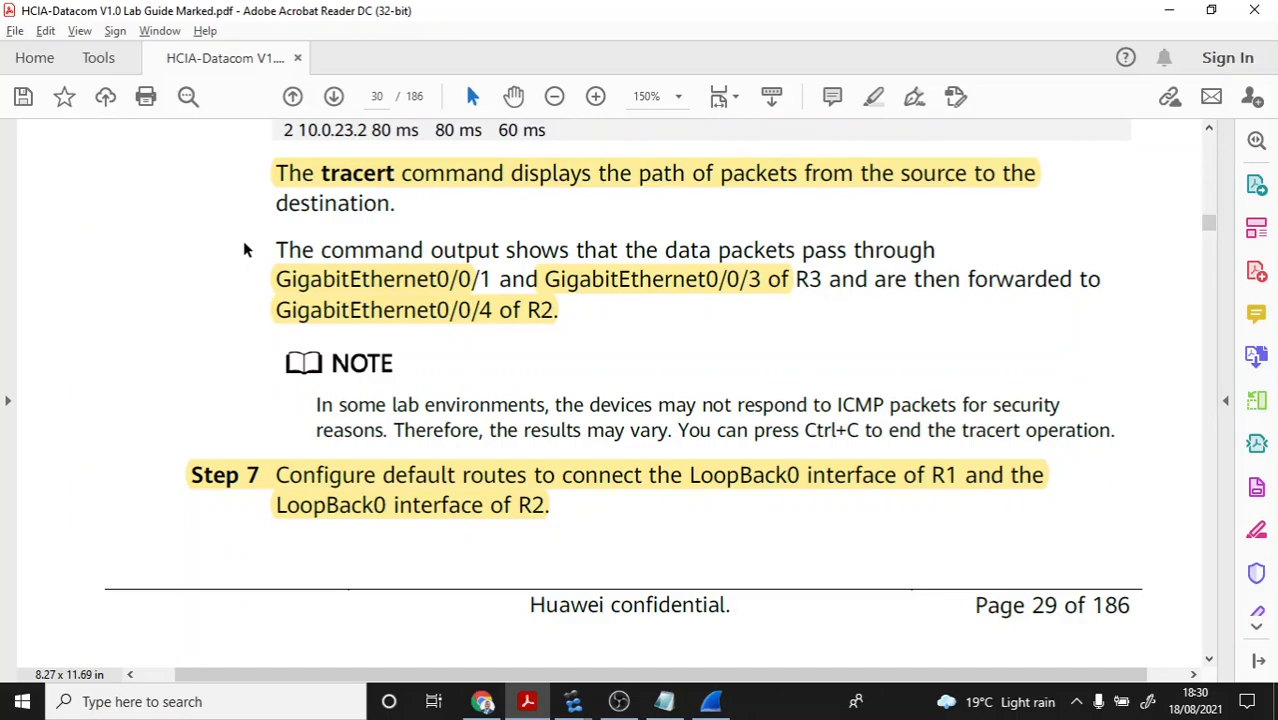
scroll(243, 250, down, 1)
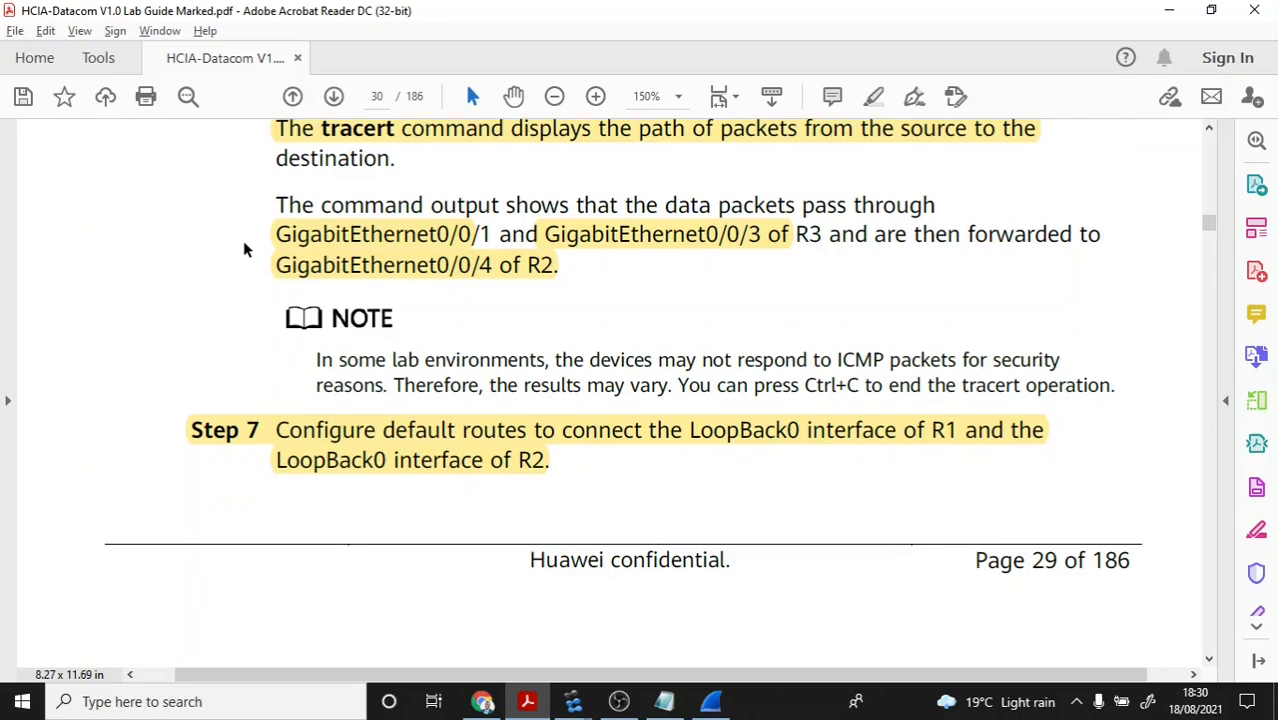
scroll(243, 249, down, 5)
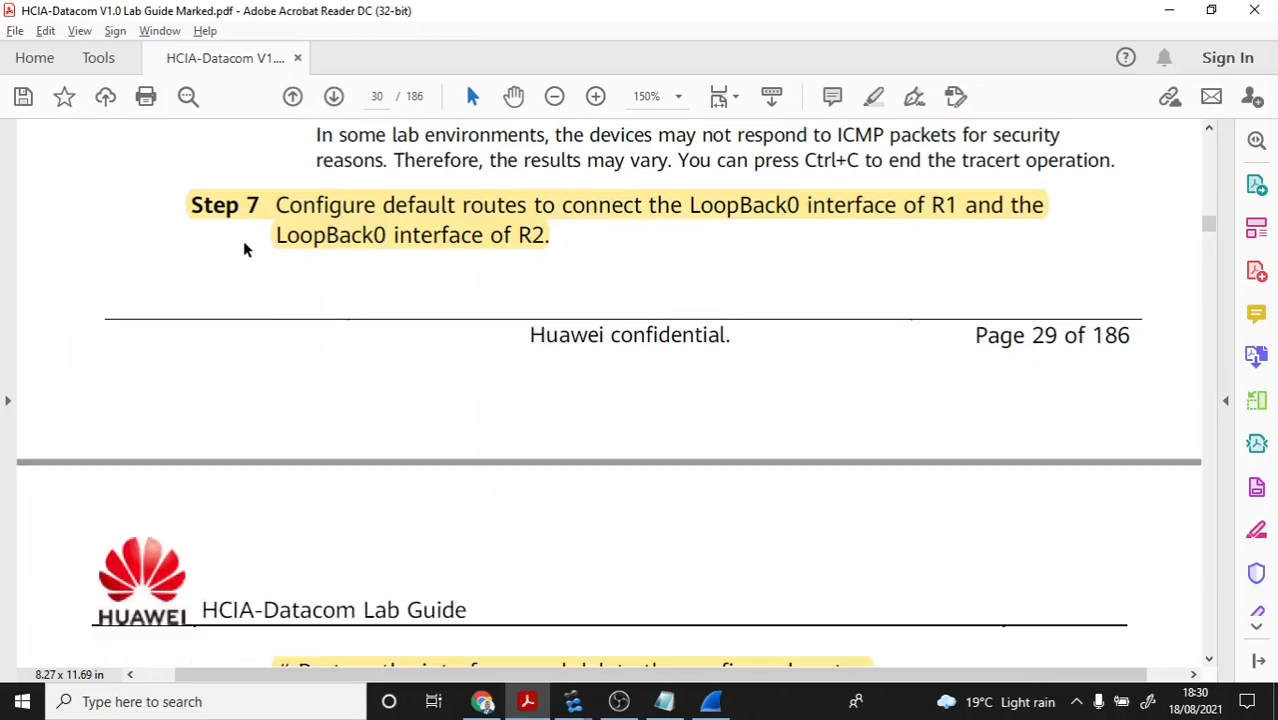
scroll(243, 249, up, 1)
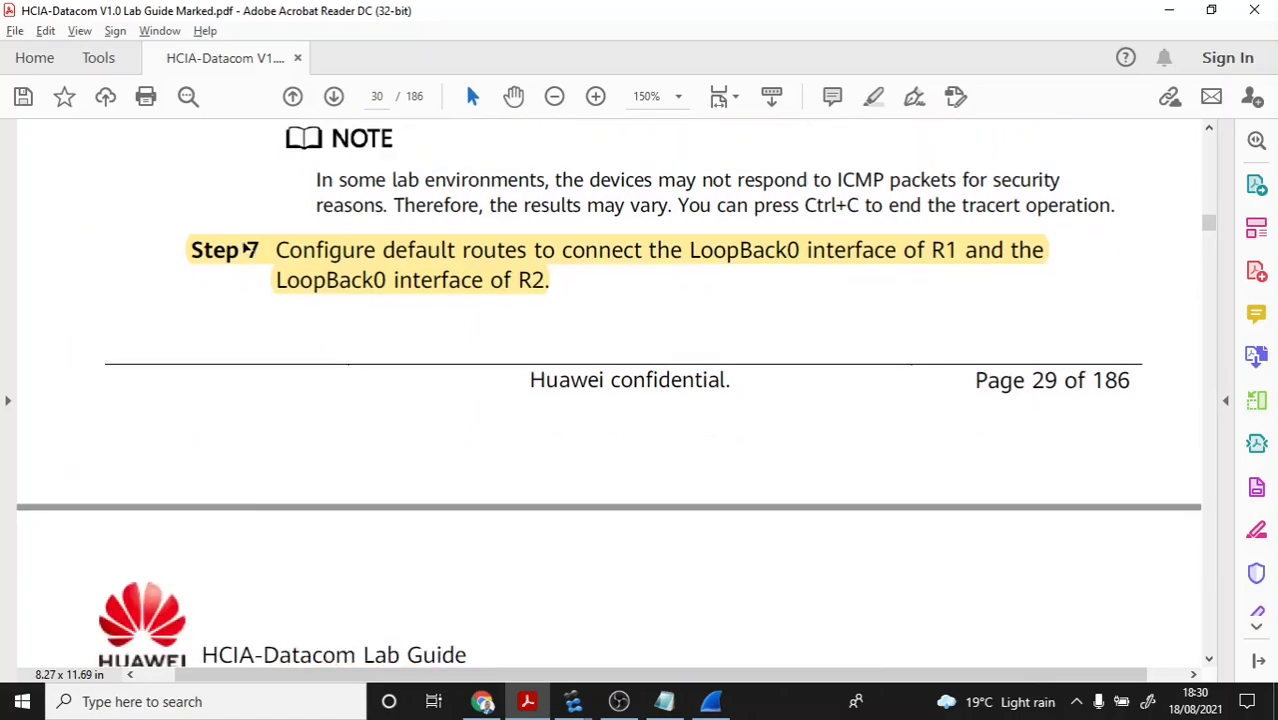
scroll(245, 249, down, 2)
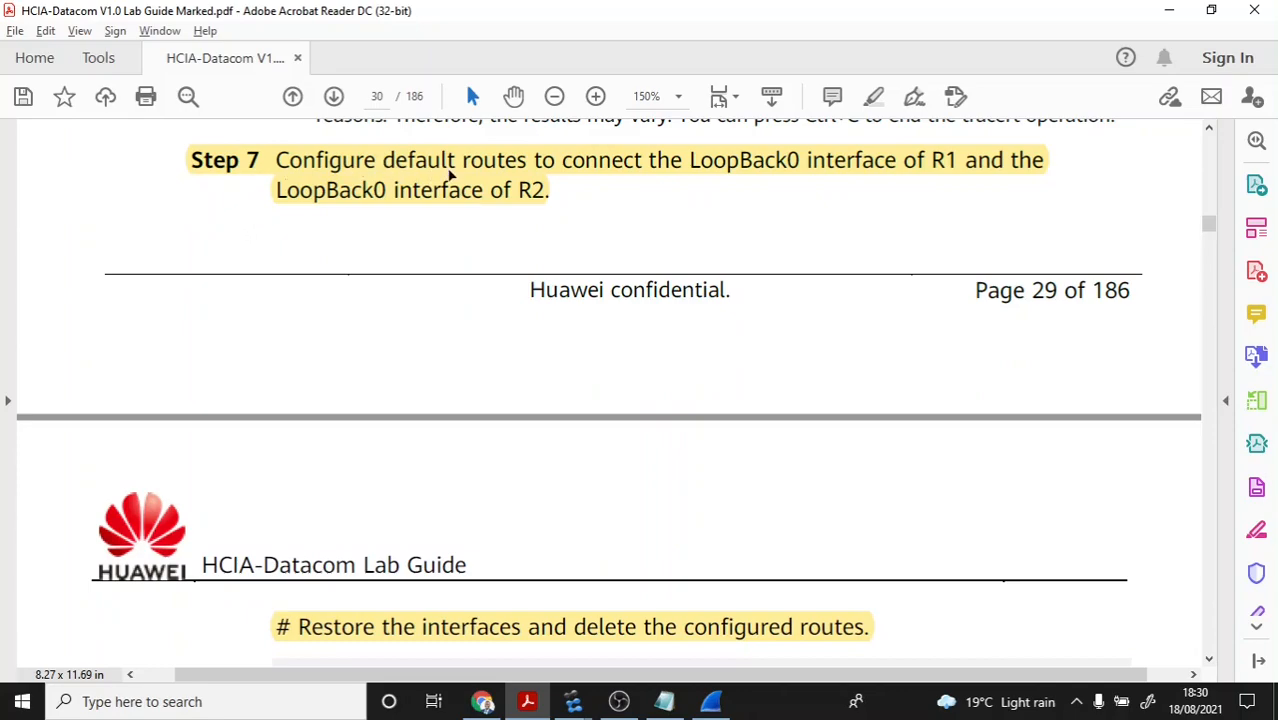
click(450, 176)
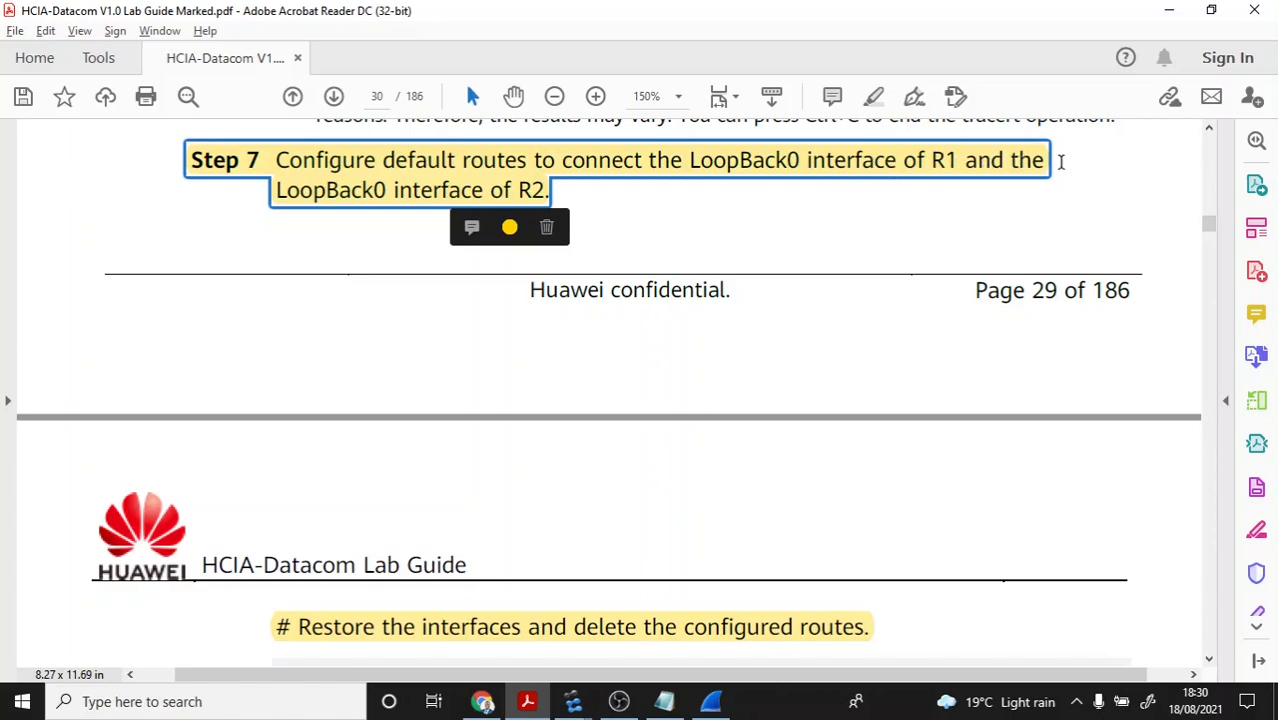
click(573, 170)
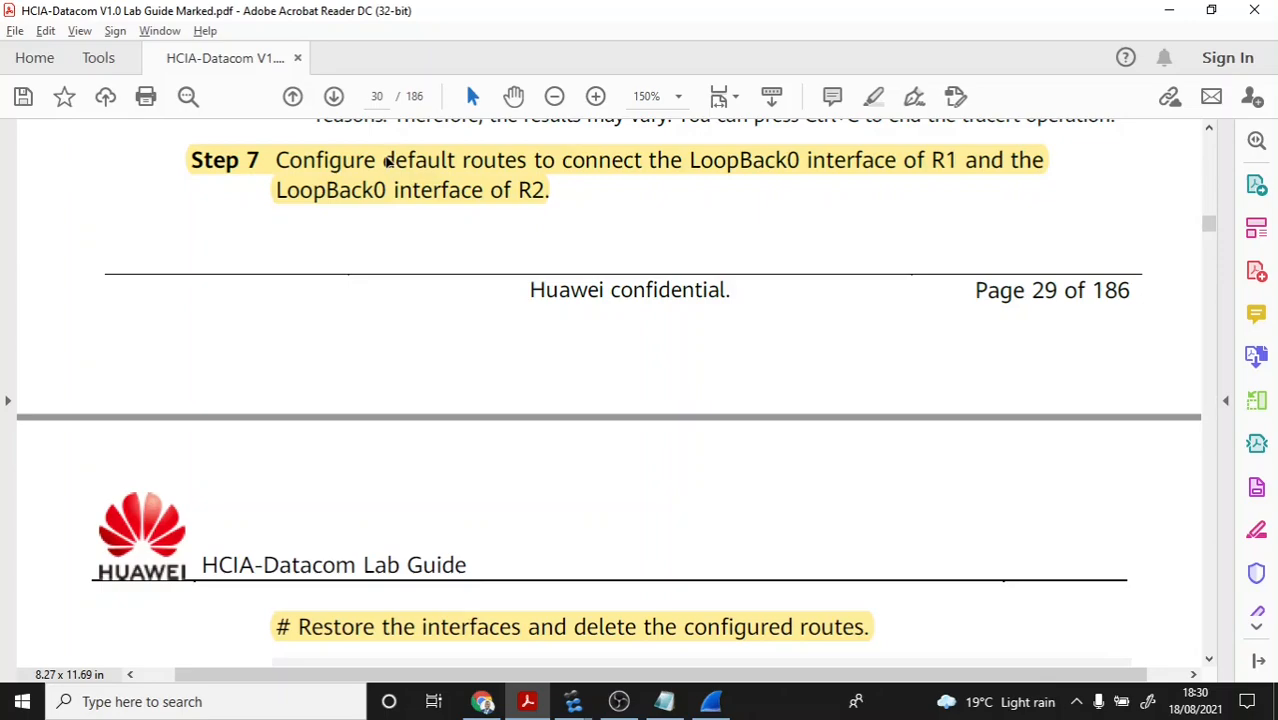
click(410, 163)
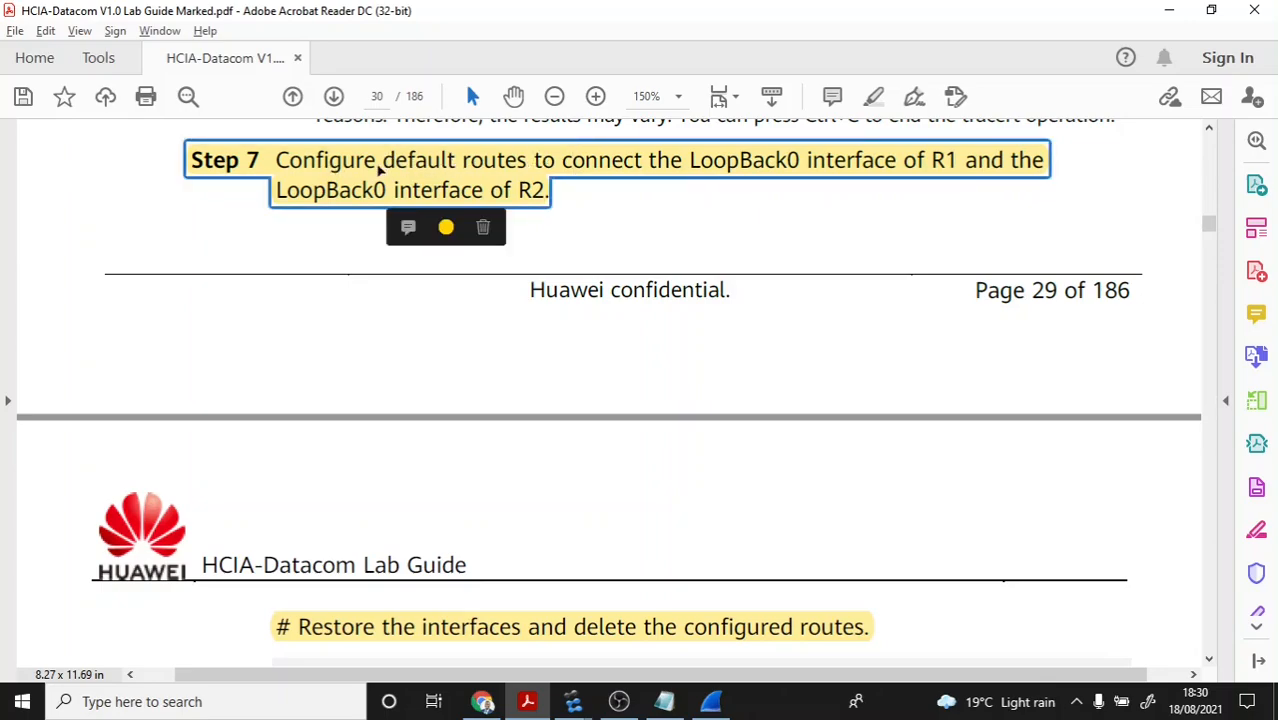
Step: Read the Step 7 commands for restoring GigabitEthernet0/0/3 and deleting R1's static routes, continuing through the default route configuration on R1
scroll(861, 217, down, 4)
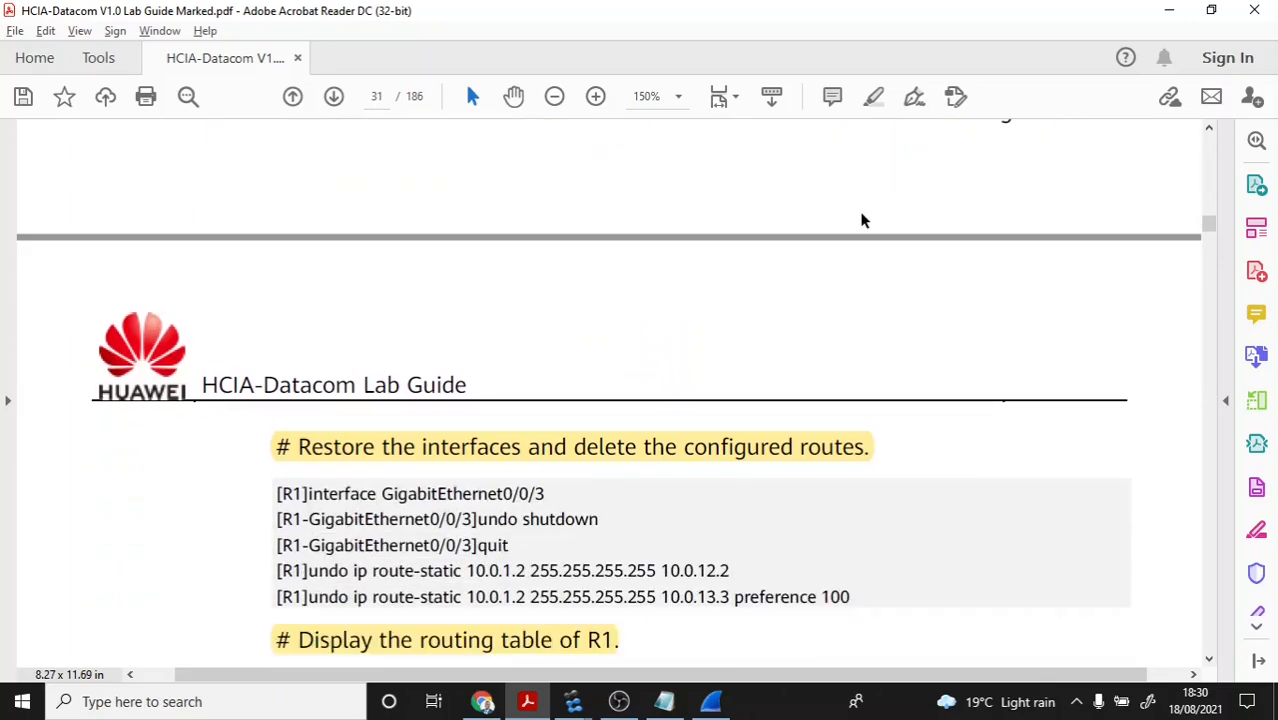
scroll(818, 220, down, 2)
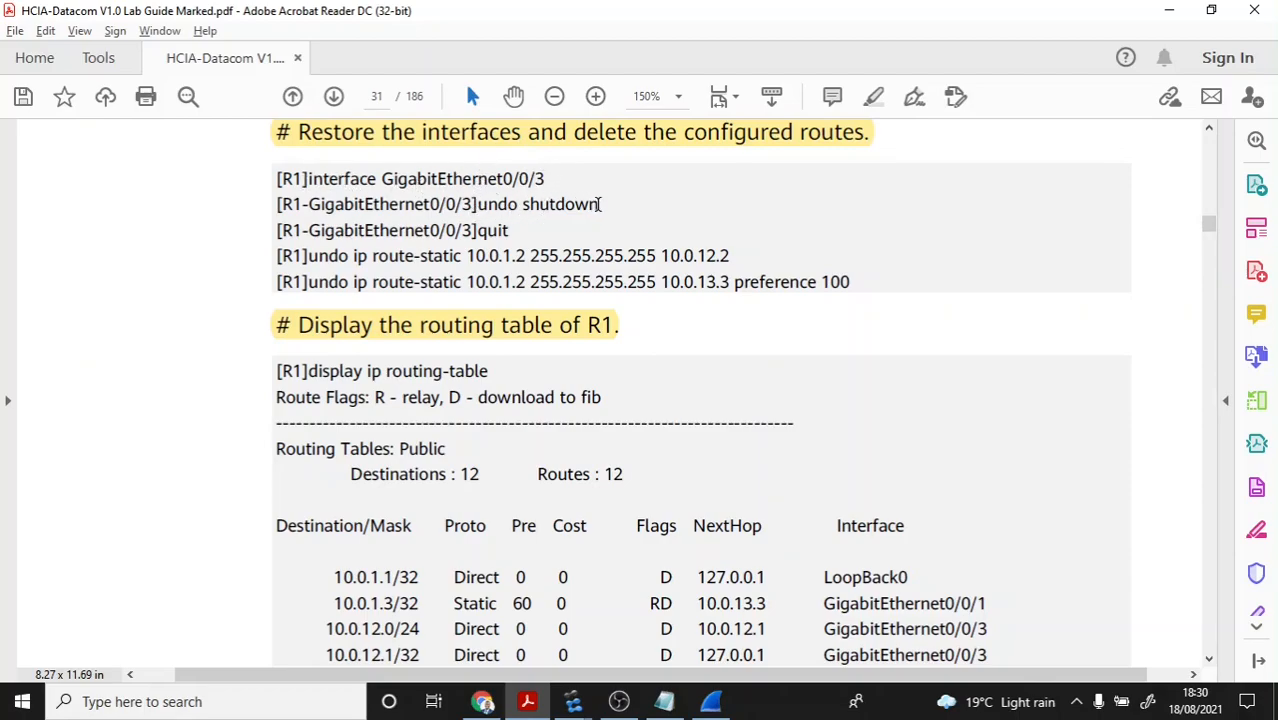
drag(598, 204, 478, 205)
click(524, 254)
drag(817, 282, 300, 255)
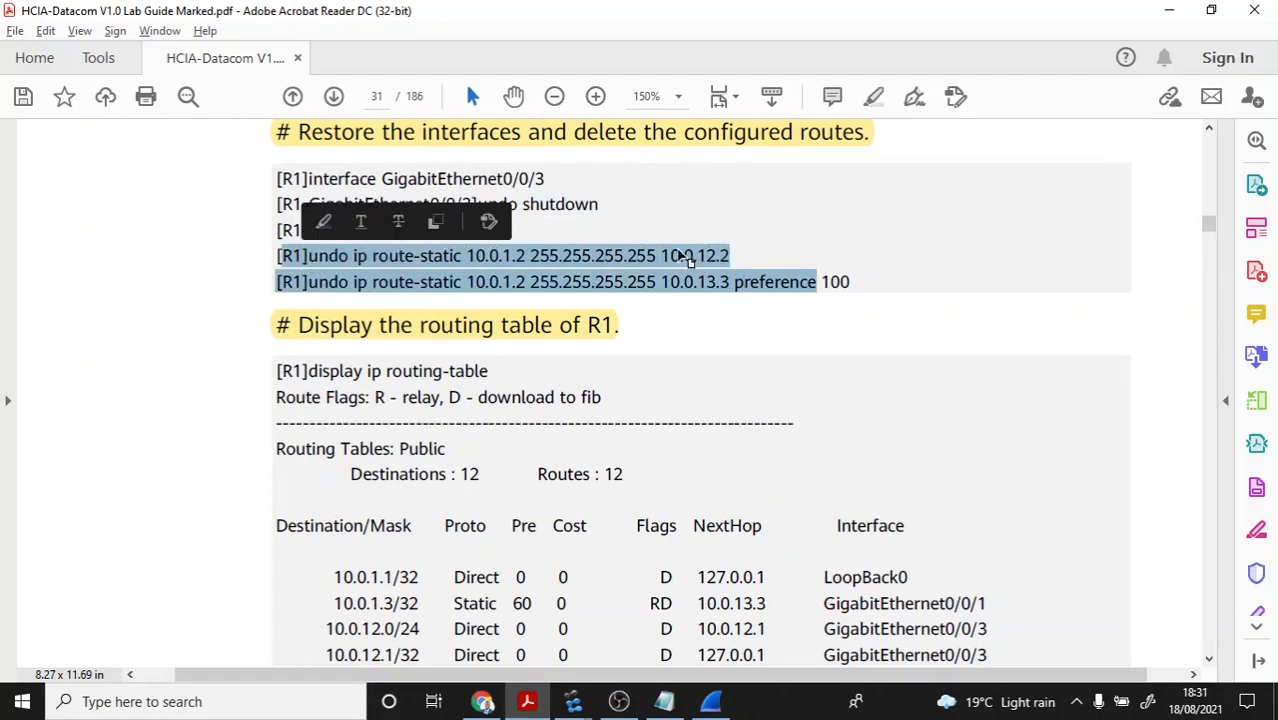
click(733, 255)
drag(733, 255, 308, 256)
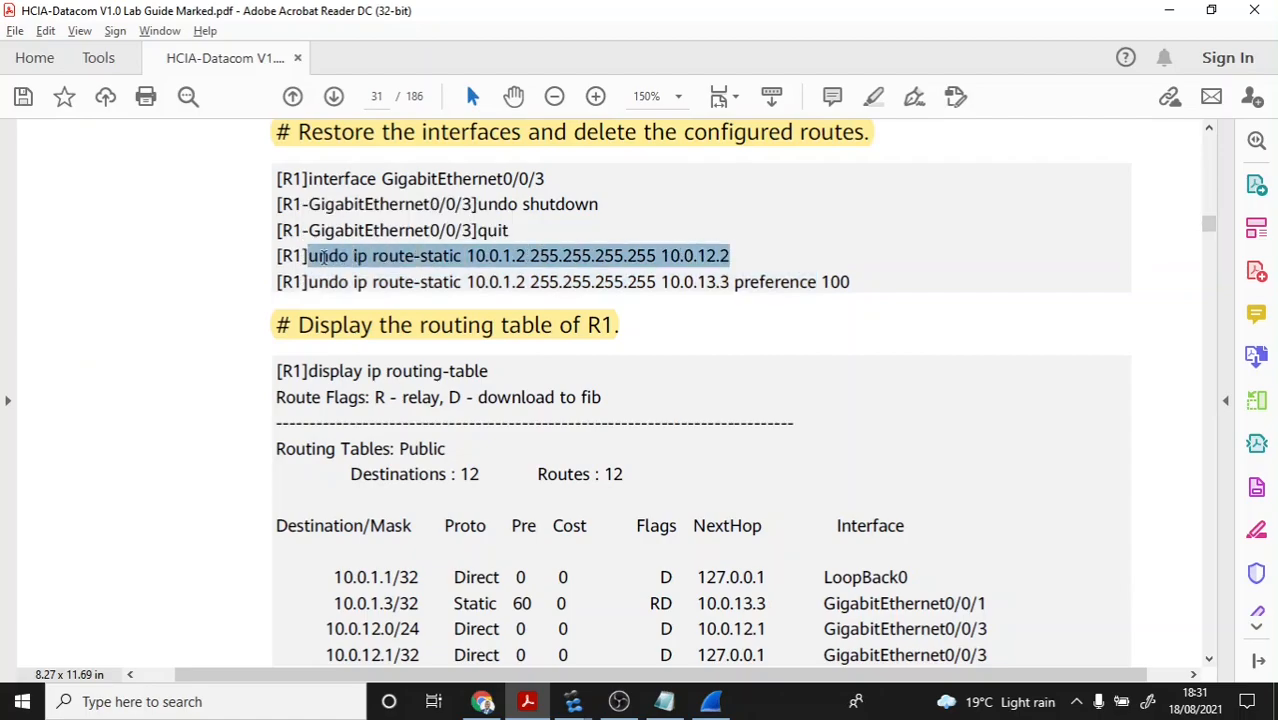
drag(856, 282, 308, 282)
click(680, 255)
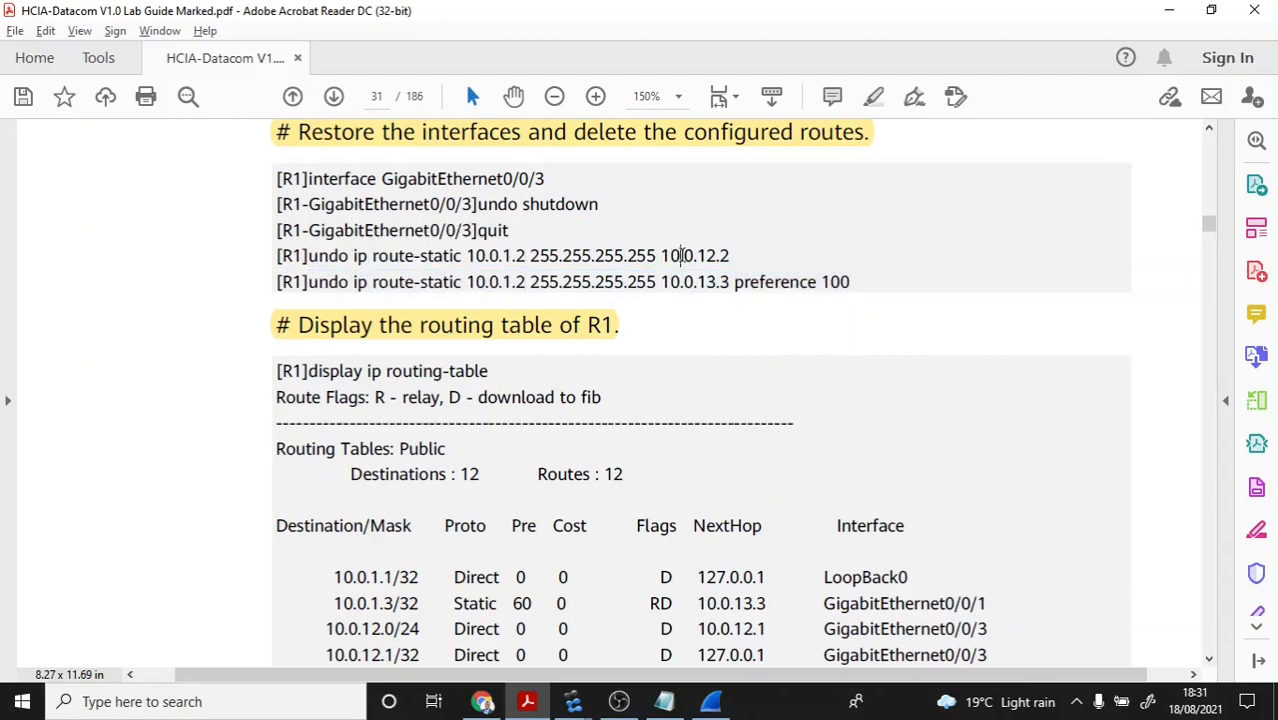
drag(737, 255, 308, 256)
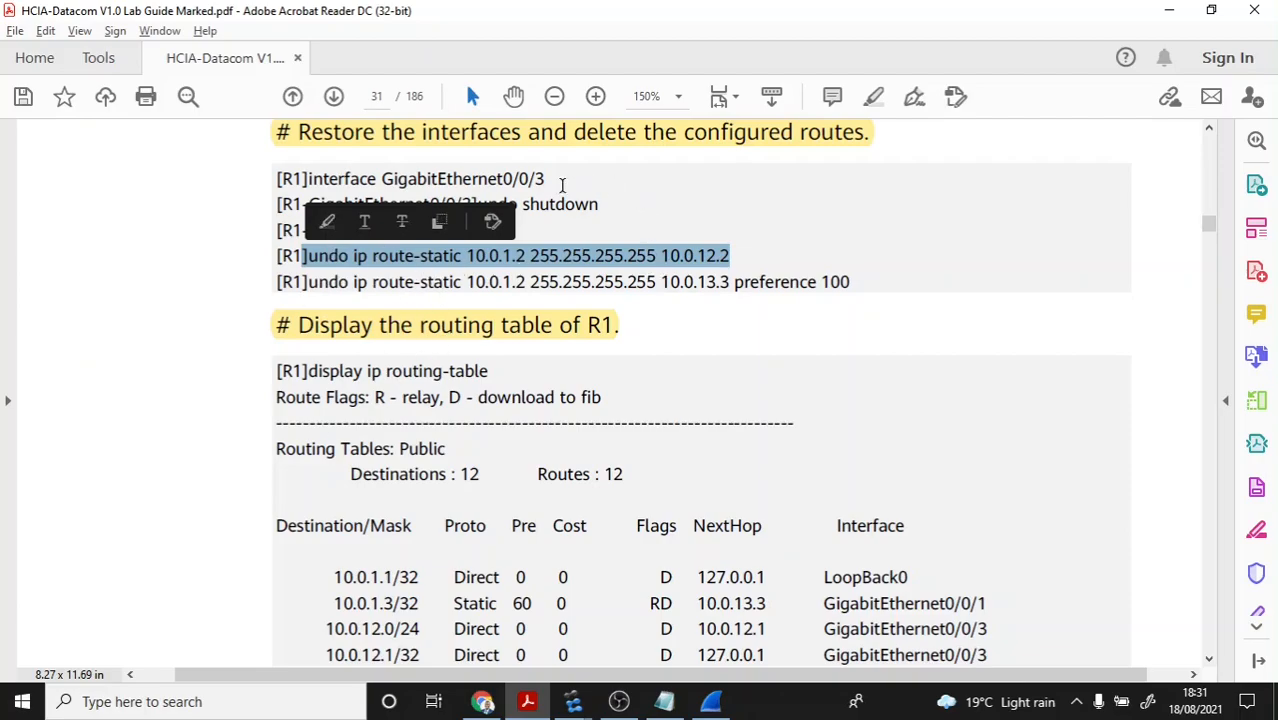
scroll(562, 188, down, 3)
scroll(507, 177, up, 1)
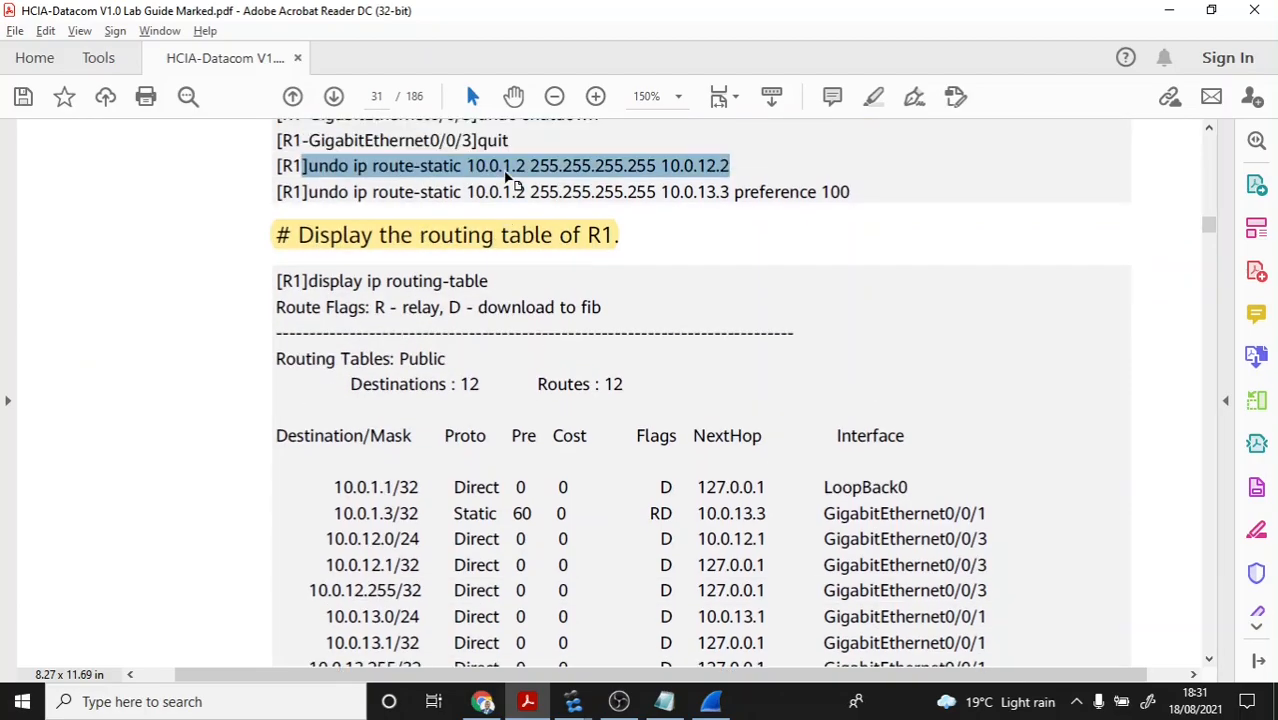
scroll(516, 188, down, 2)
scroll(517, 192, down, 7)
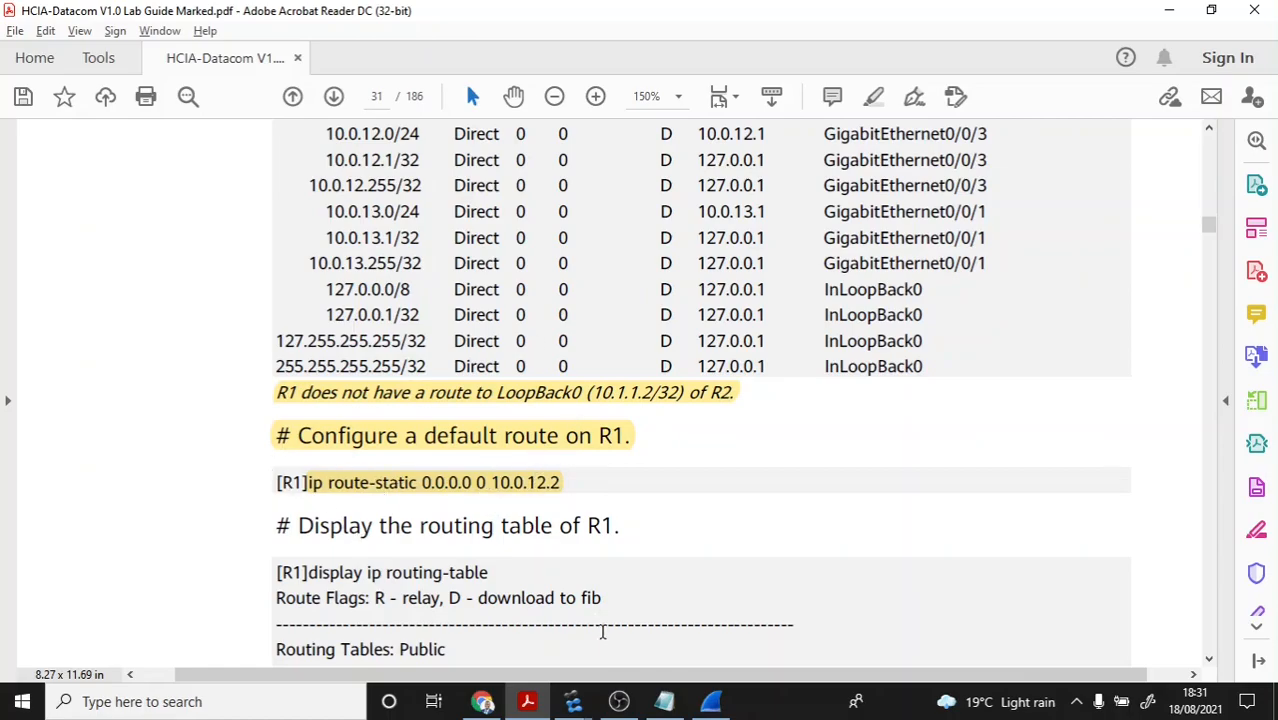
Step: Switch to the R1 console and clear its output
click(562, 711)
click(673, 614)
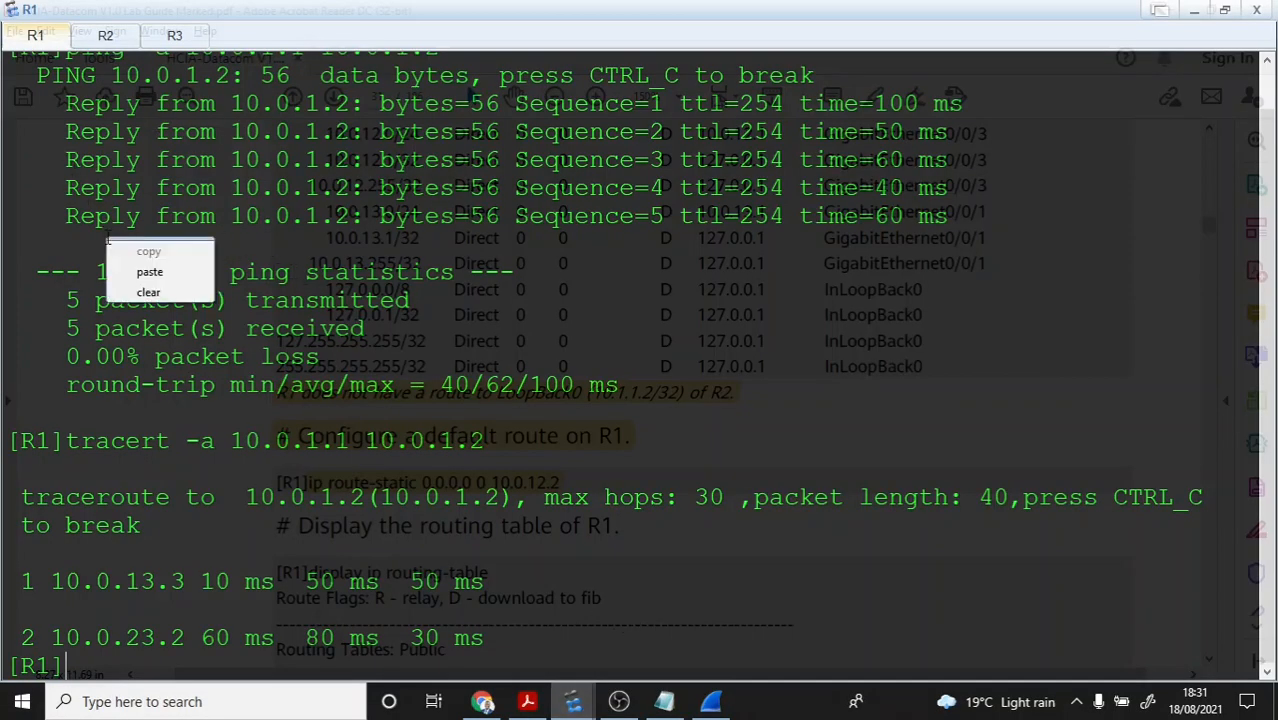
click(150, 292)
key(Return)
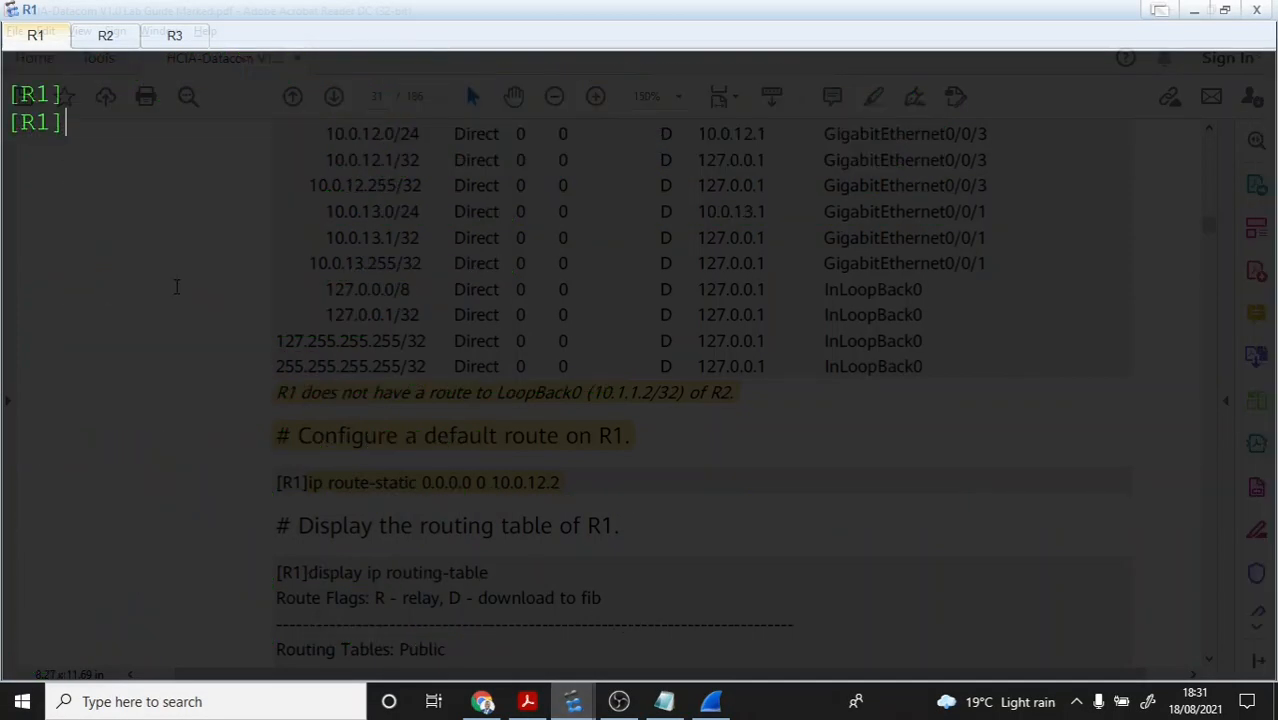
Step: Re-enable GigabitEthernet 0/0/3 on R1 with undo shut and return to the system view
text(int g 0/0/3)
key(Return)
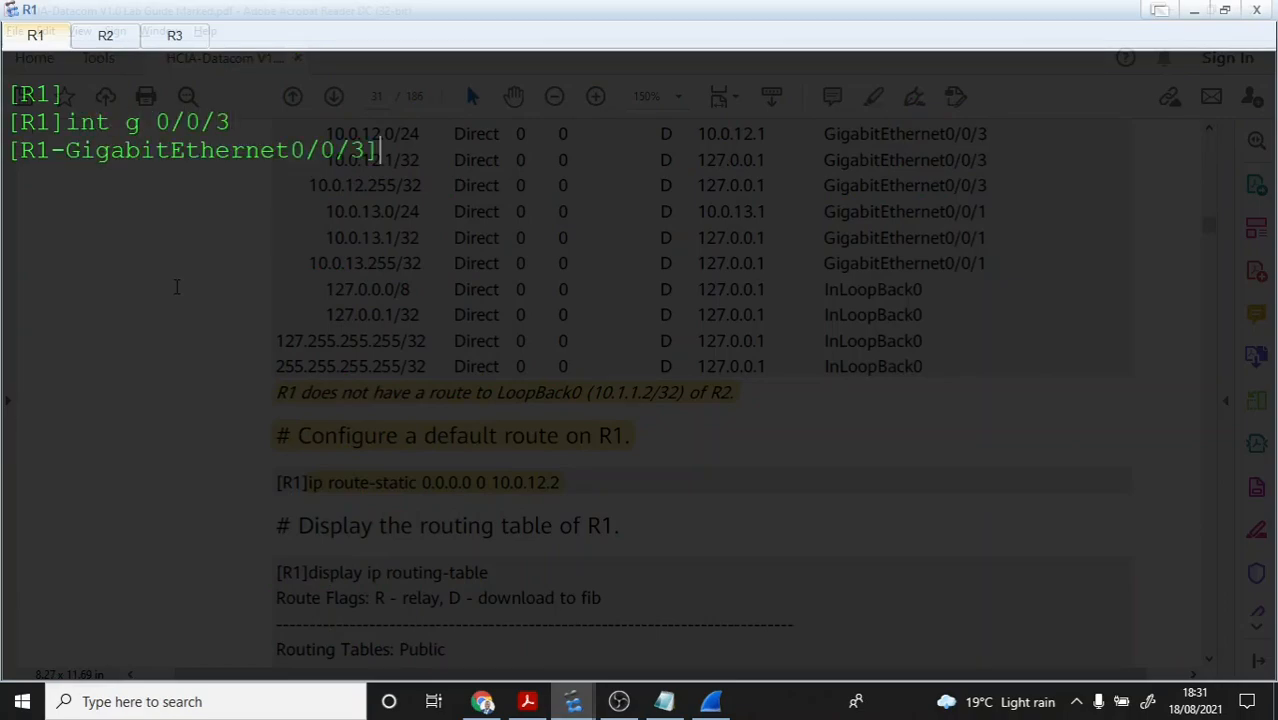
text(undo shut)
key(Return)
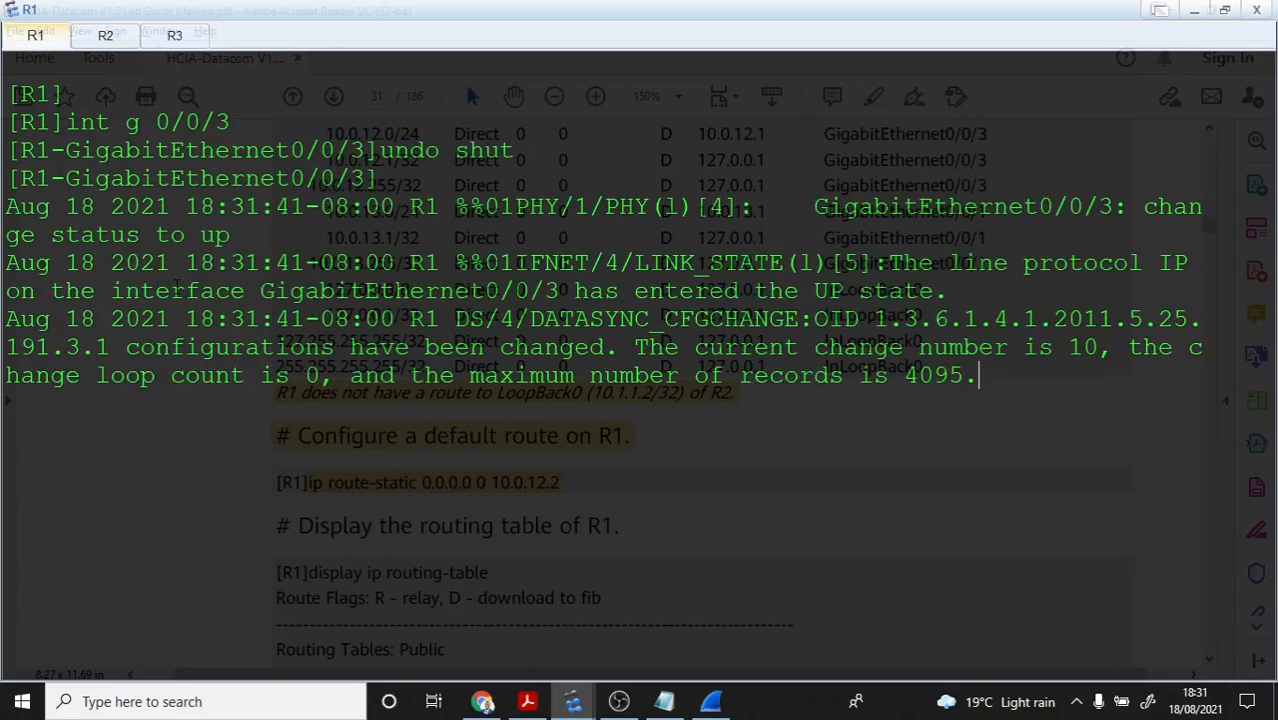
key(Return)
key(Return)
key(Return)
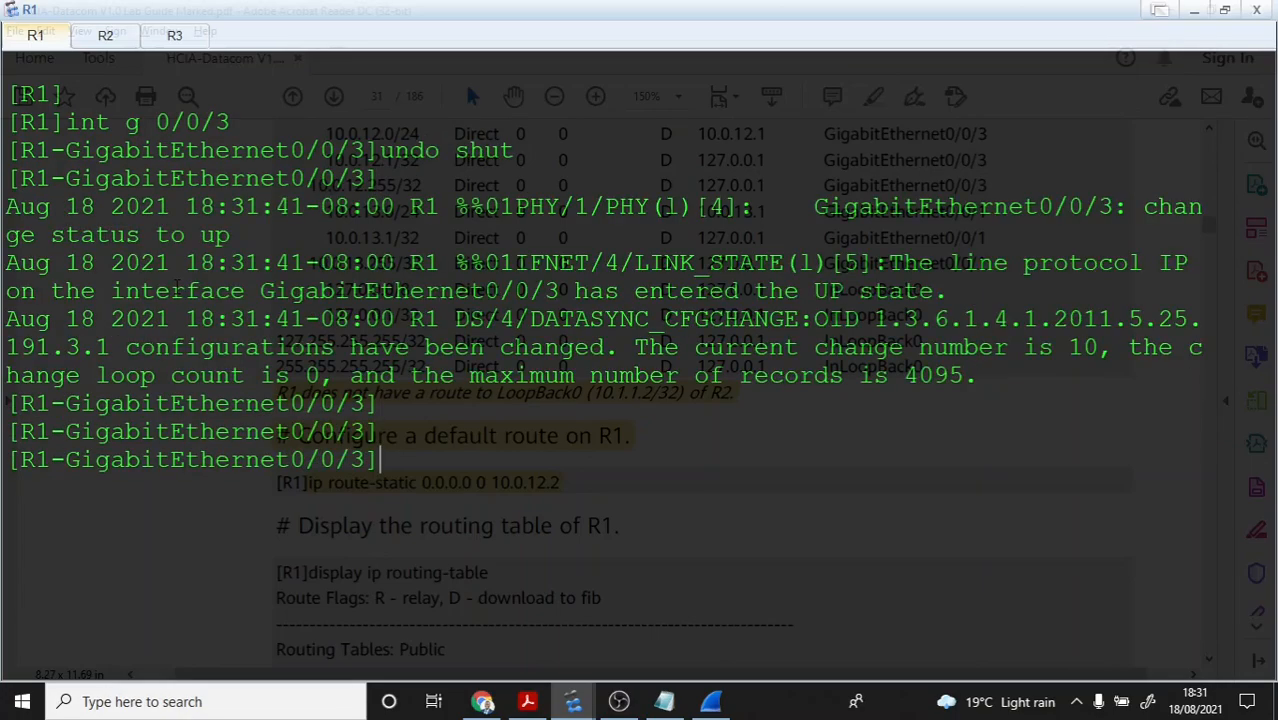
text(q)
key(Return)
Step: Clear the R1 console and delete the static route to 10.0.1.2 32 via 10.0.13.3 with preference 100
right_click(182, 257)
click(225, 311)
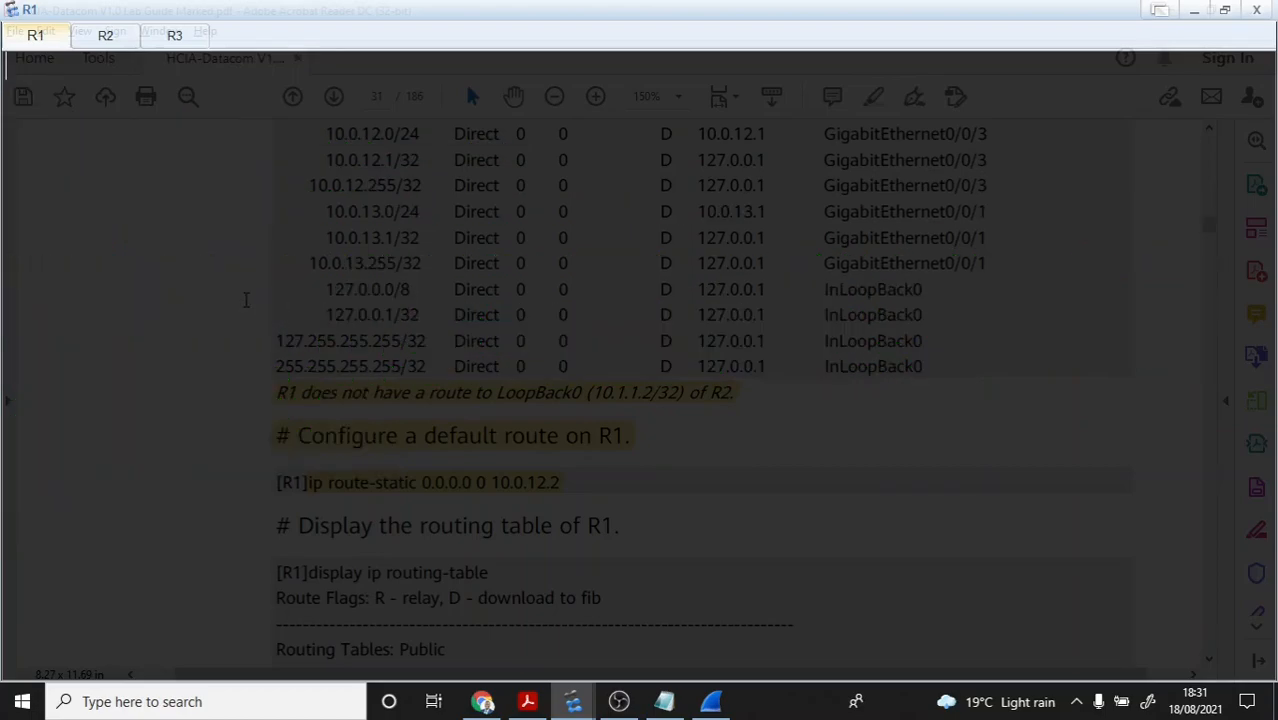
key(Up)
key(Up)
key(Up)
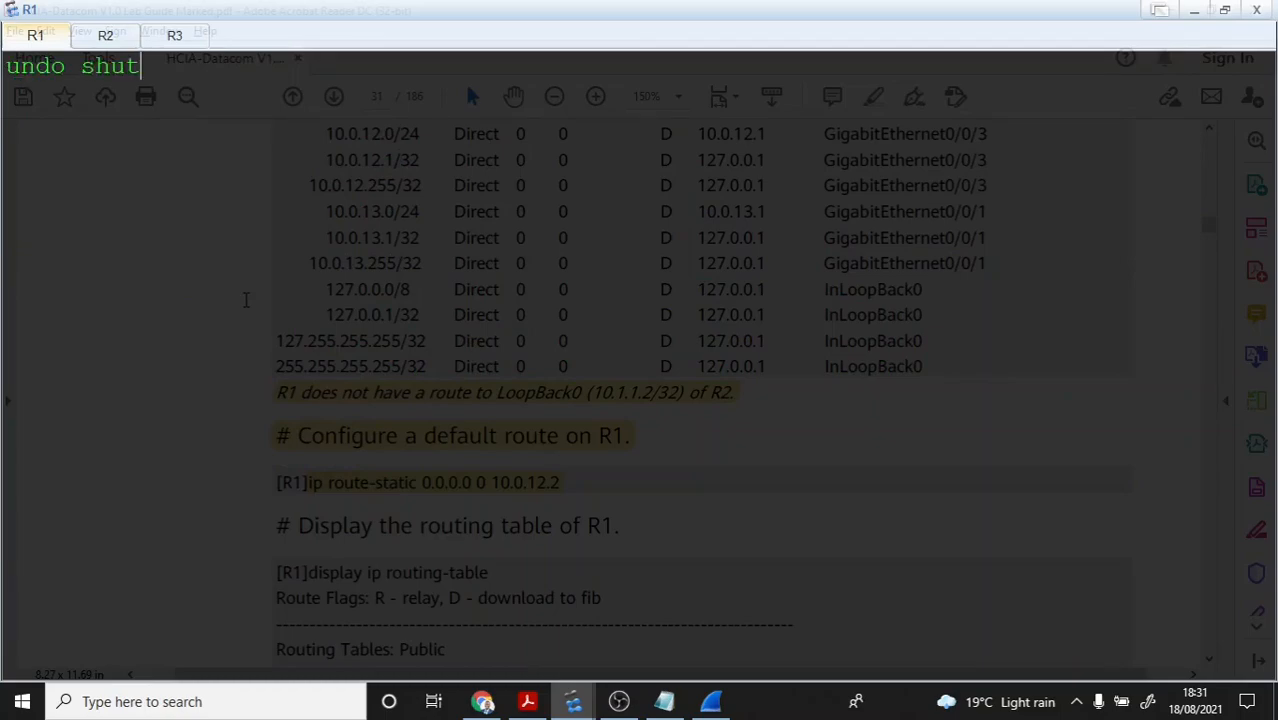
key(Up)
key(Up)
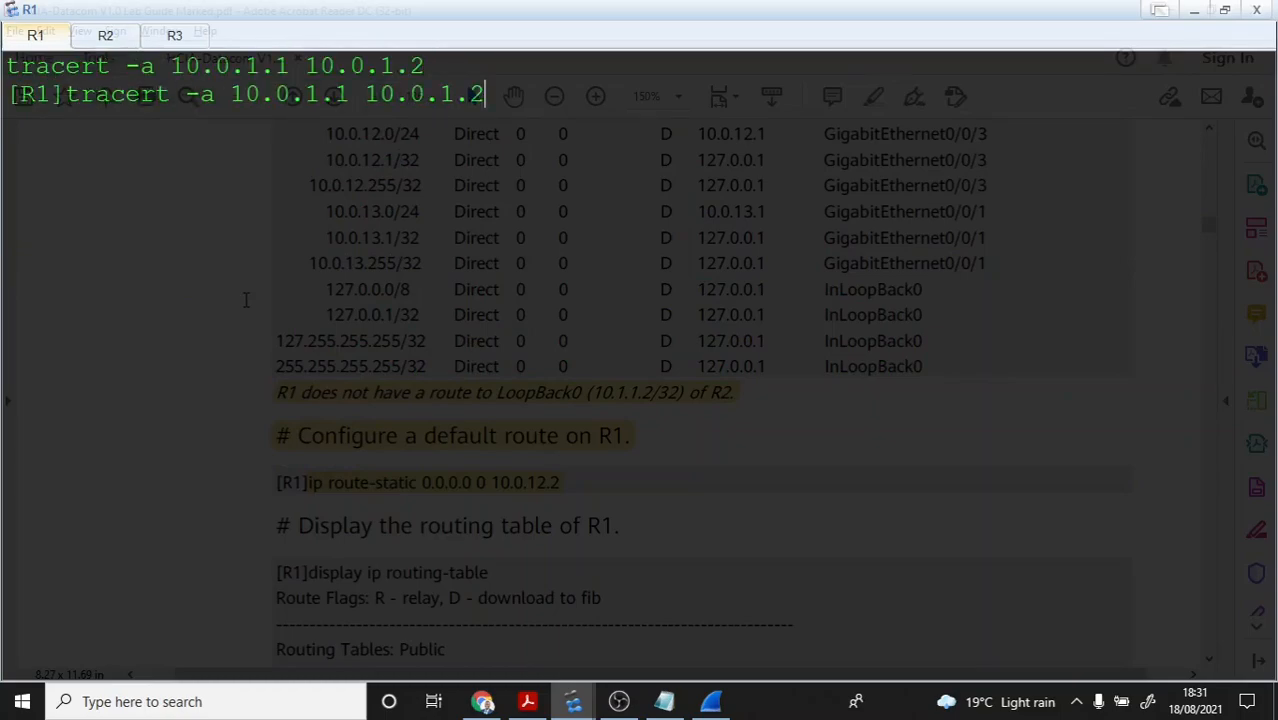
key(Up)
key(Up)
key(Up)
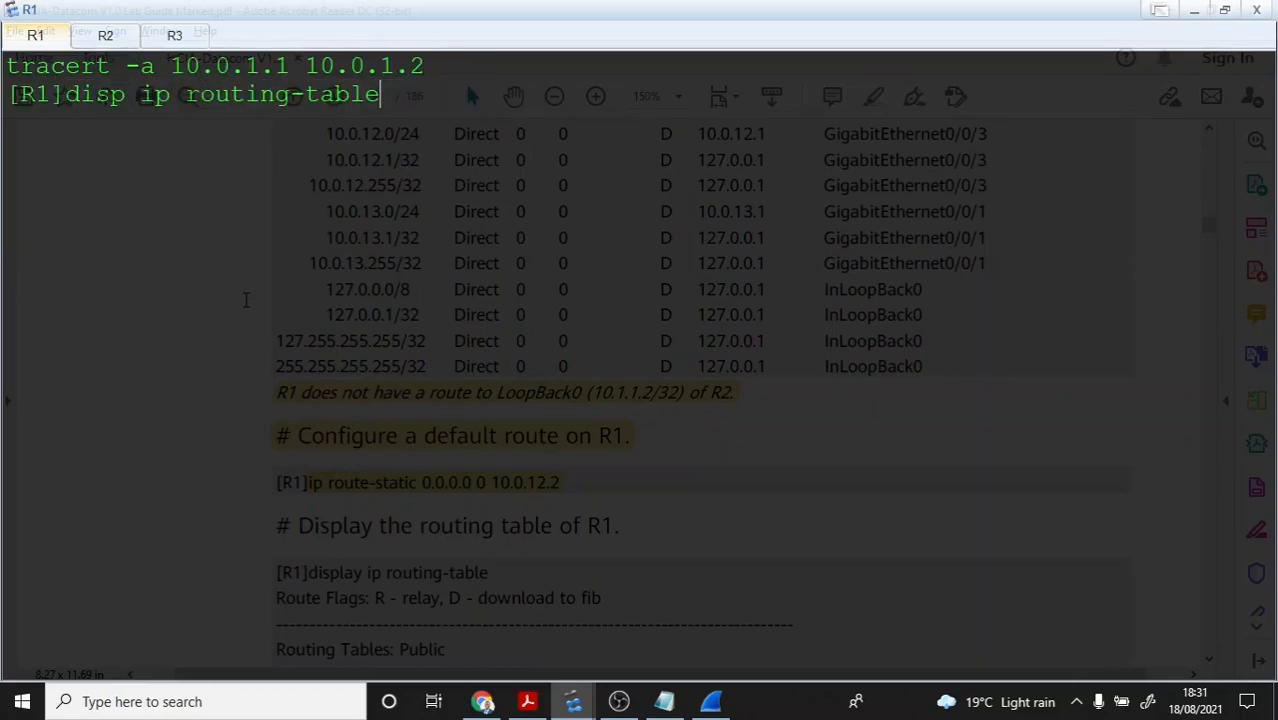
key(Up)
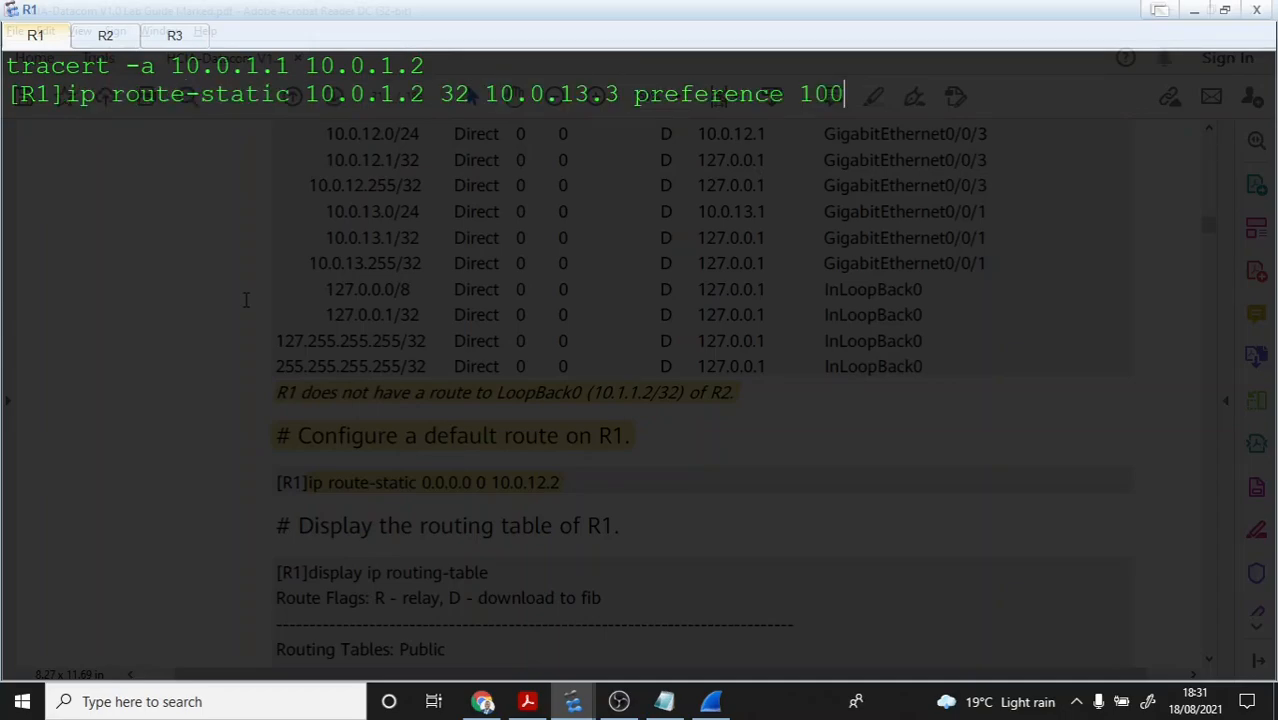
key(Left)
key(Left)
key(Left)
key(Left)
key(Left)
key(Left)
key(Left)
key(Left)
key(Left)
key(Left)
key(Left)
key(Left)
key(Left)
key(Left)
key(Left)
key(Left)
key(Left)
key(Left)
key(Left)
key(Left)
key(Left)
key(Left)
key(Left)
key(Left)
key(Left)
key(Left)
key(Left)
key(Left)
key(Left)
key(Left)
key(Left)
key(Left)
key(Left)
key(Left)
key(Left)
key(Left)
key(Left)
key(Left)
key(Left)
key(Left)
key(Left)
key(Left)
key(Left)
key(Left)
key(Left)
key(Left)
key(Left)
key(Left)
key(Left)
key(Left)
key(Left)
key(Left)
text(undo)
key(Return)
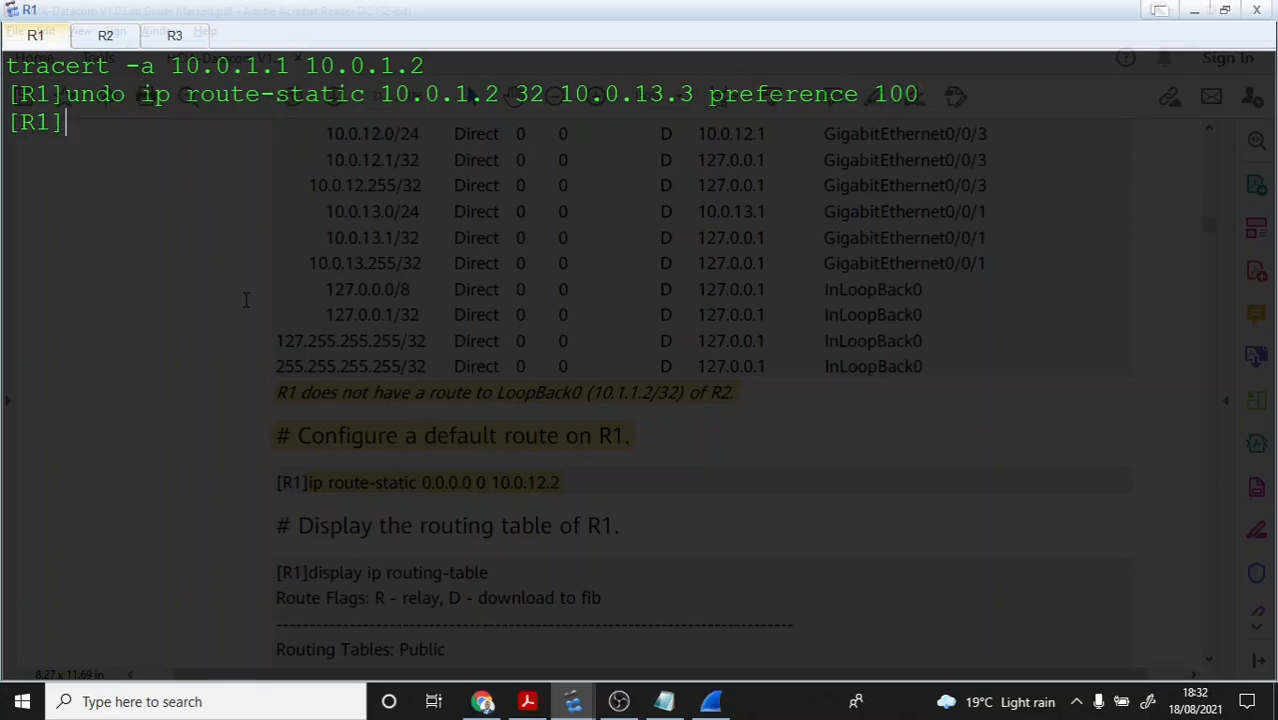
Step: Delete R1's static route to 10.0.1.2 32 via next hop 10.0.12.2
text(undo ip route-)
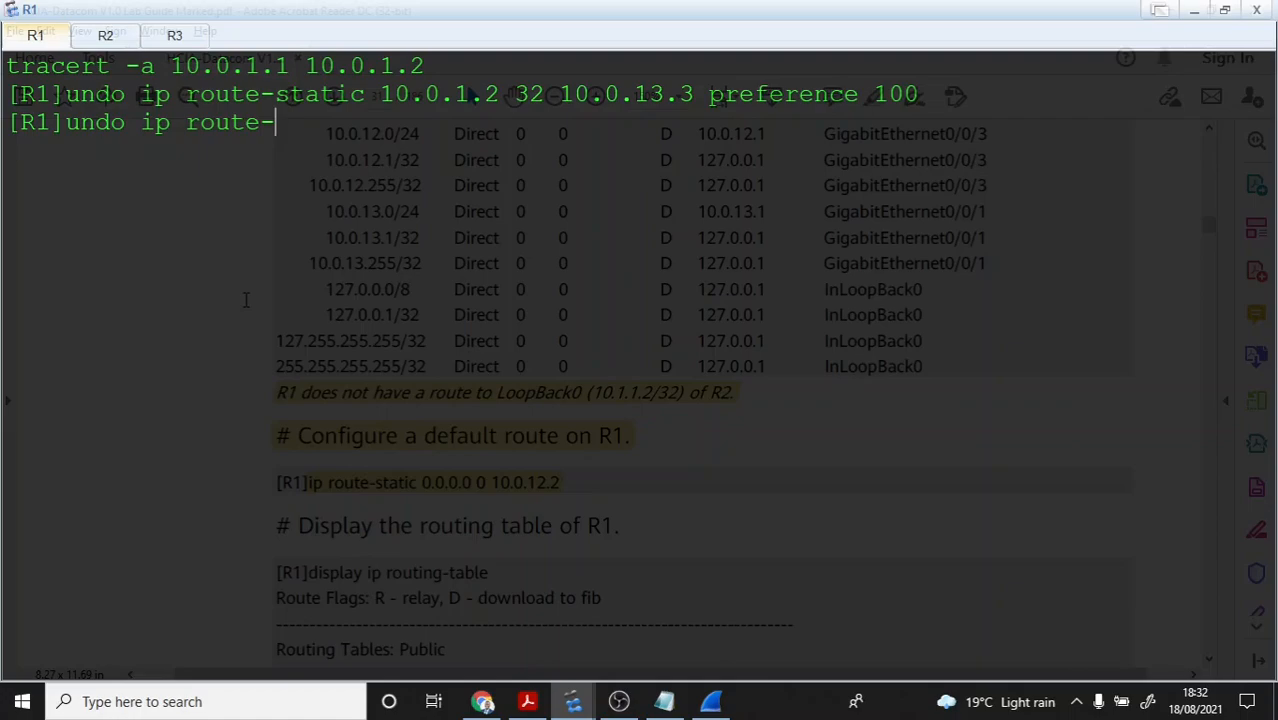
text(static 10.0.)
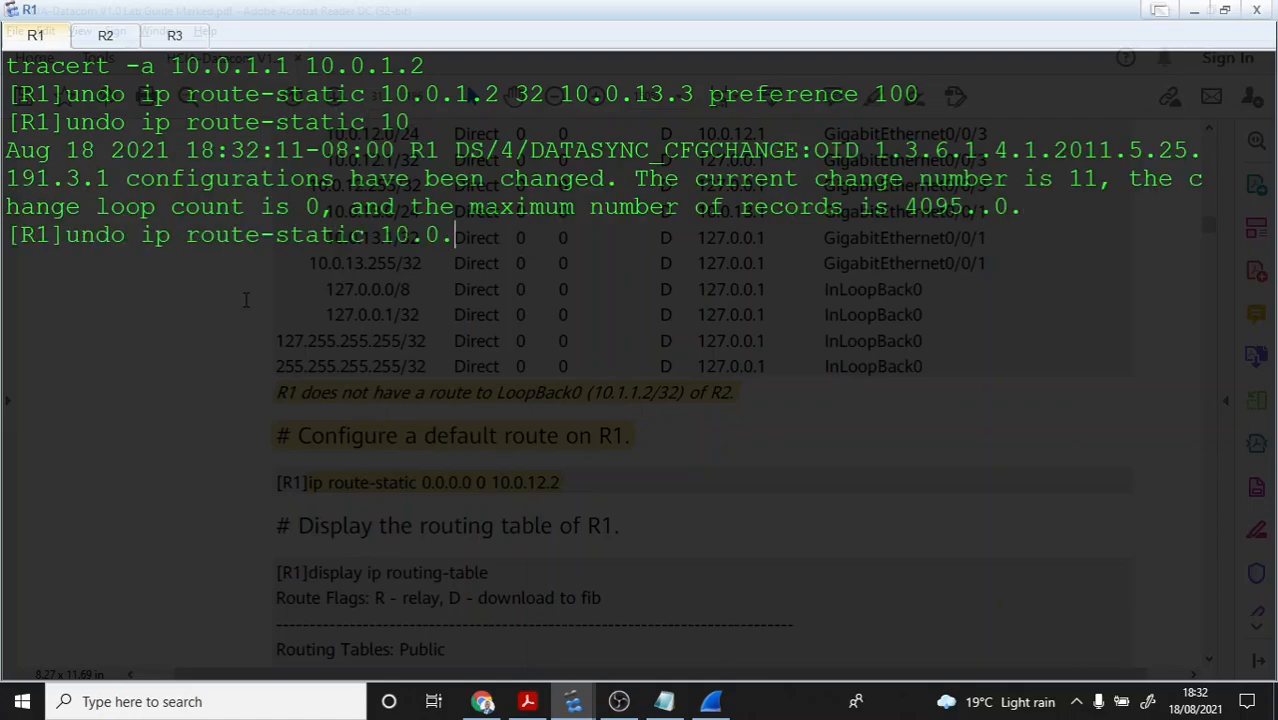
text(1.2 32 10.0.12)
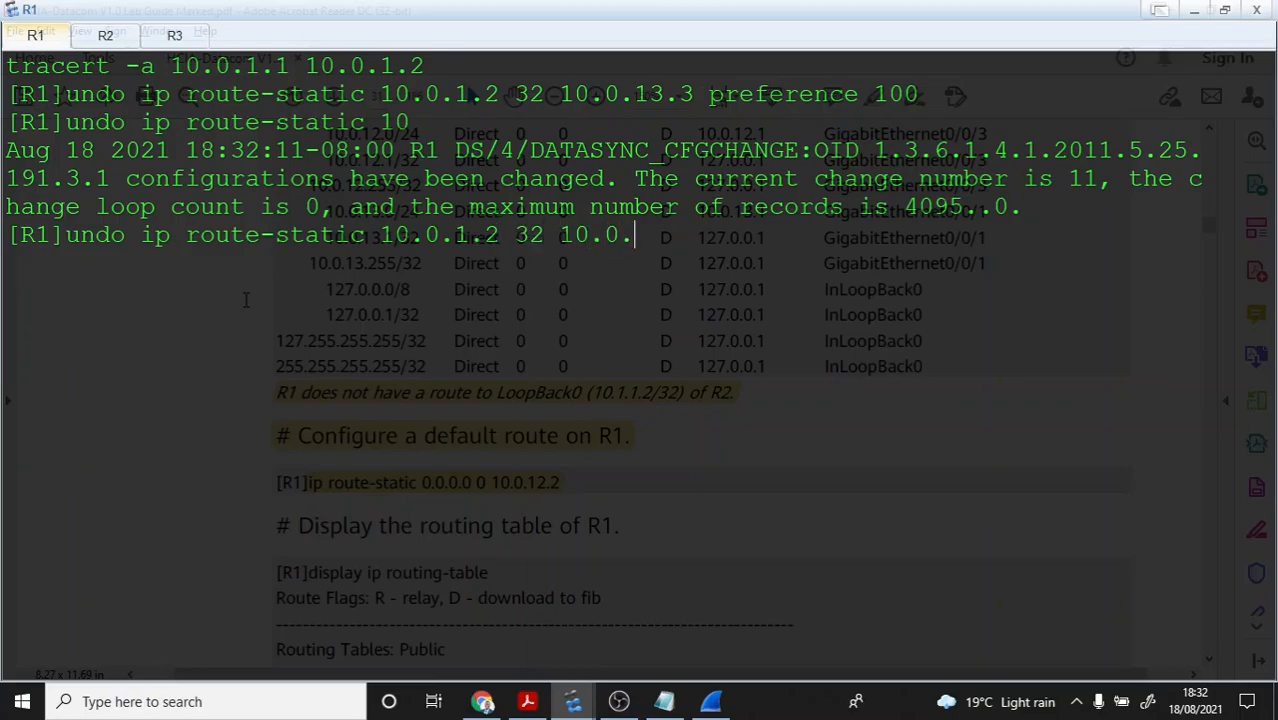
text(.2)
key(Return)
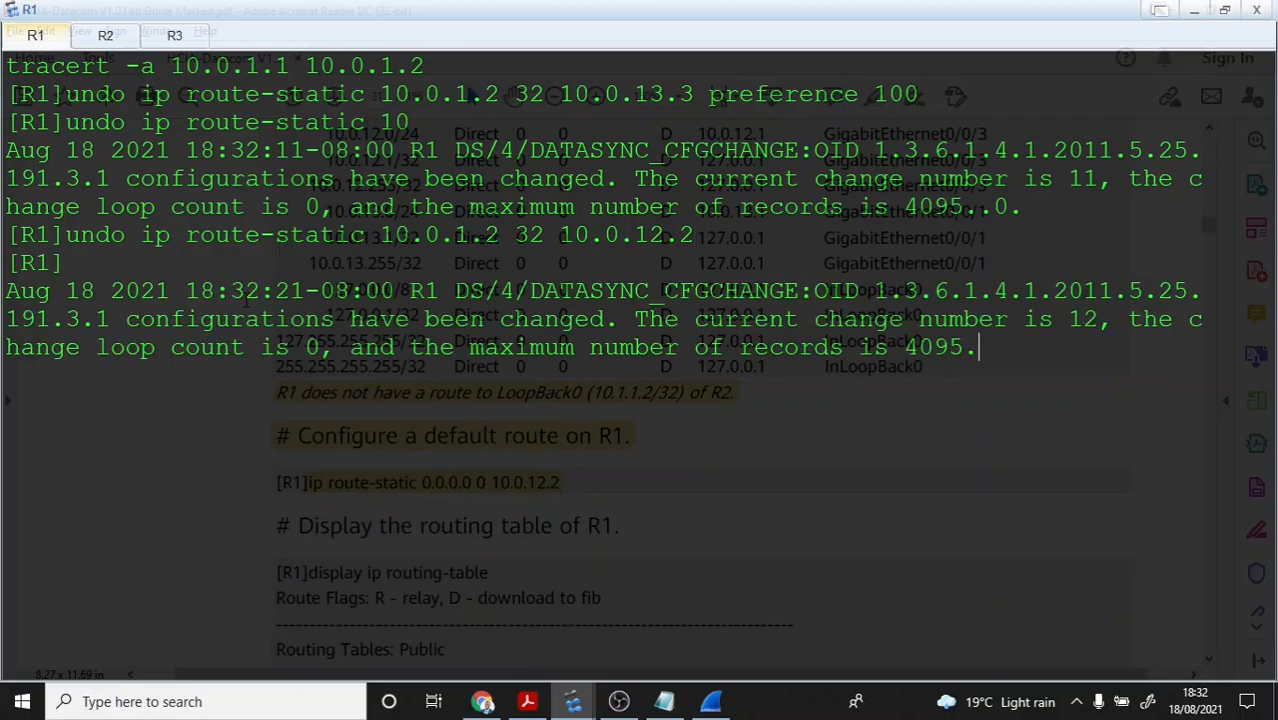
key(Return)
key(Return)
key(Return)
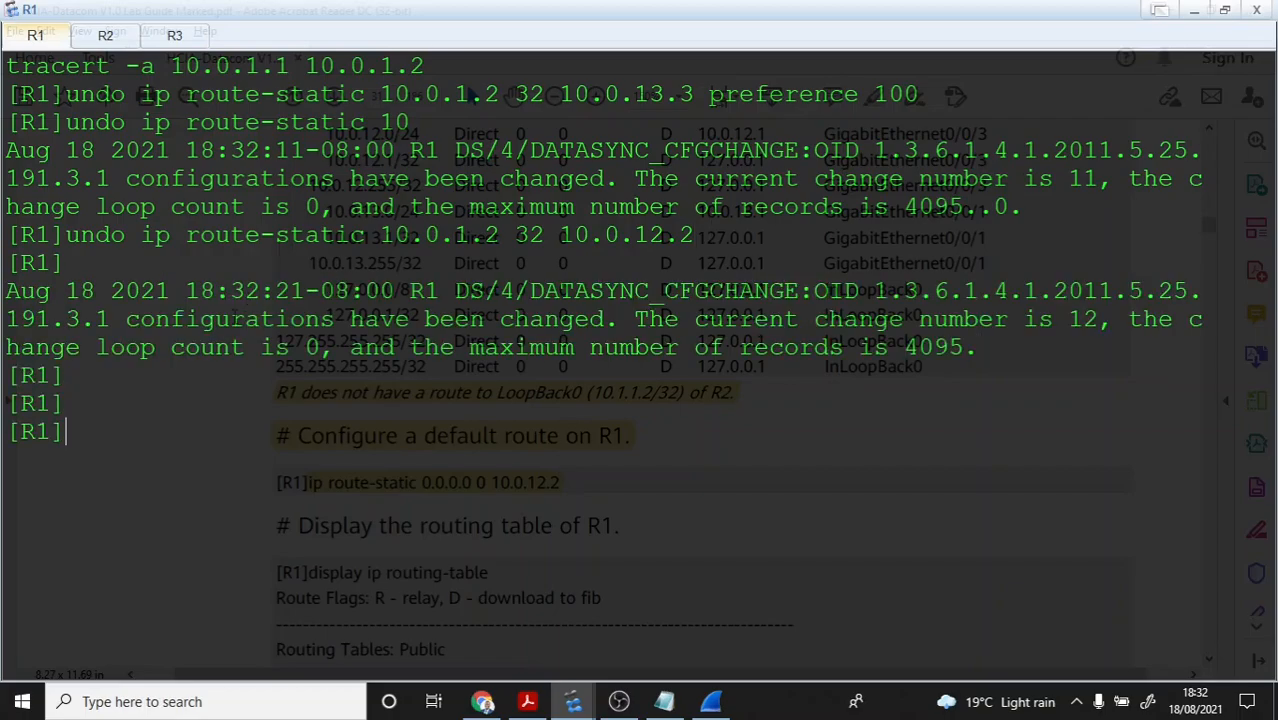
Step: Clear the R1 console, display the IP routing table and highlight the static 10.0.1.3/32 entry
right_click(148, 390)
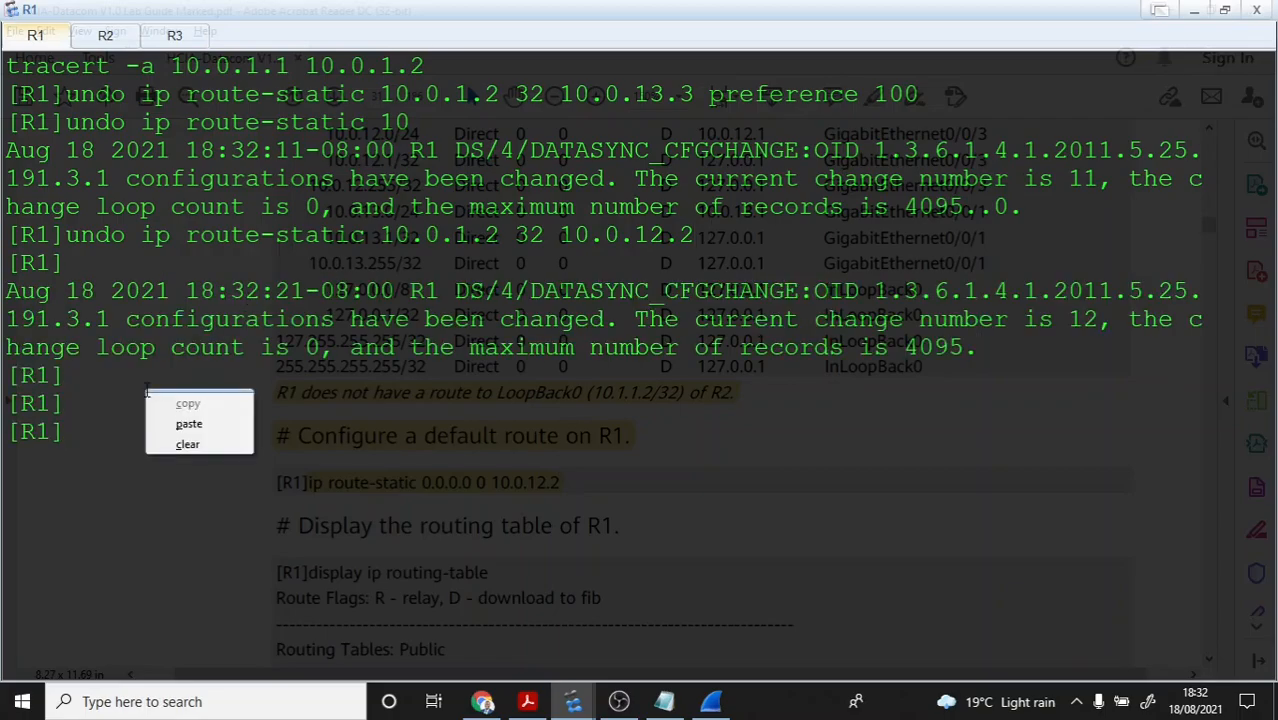
click(177, 443)
key(Return)
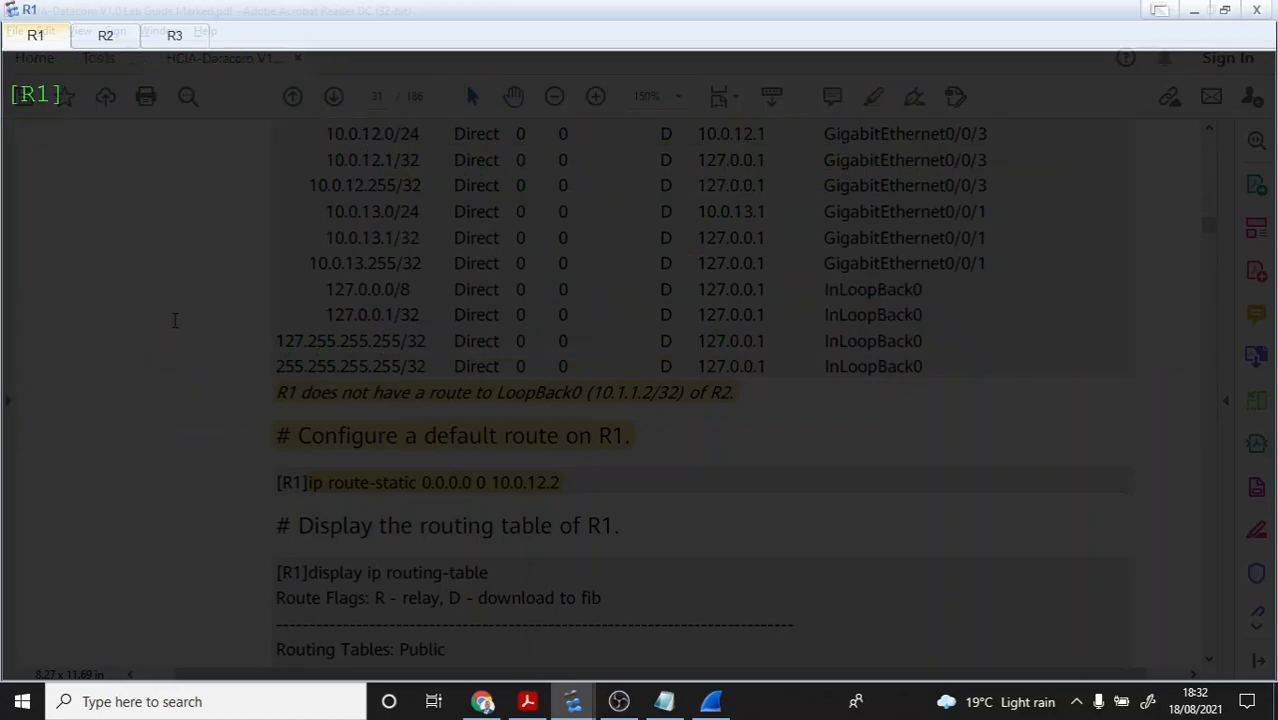
text(disp ip rou)
key(Tab)
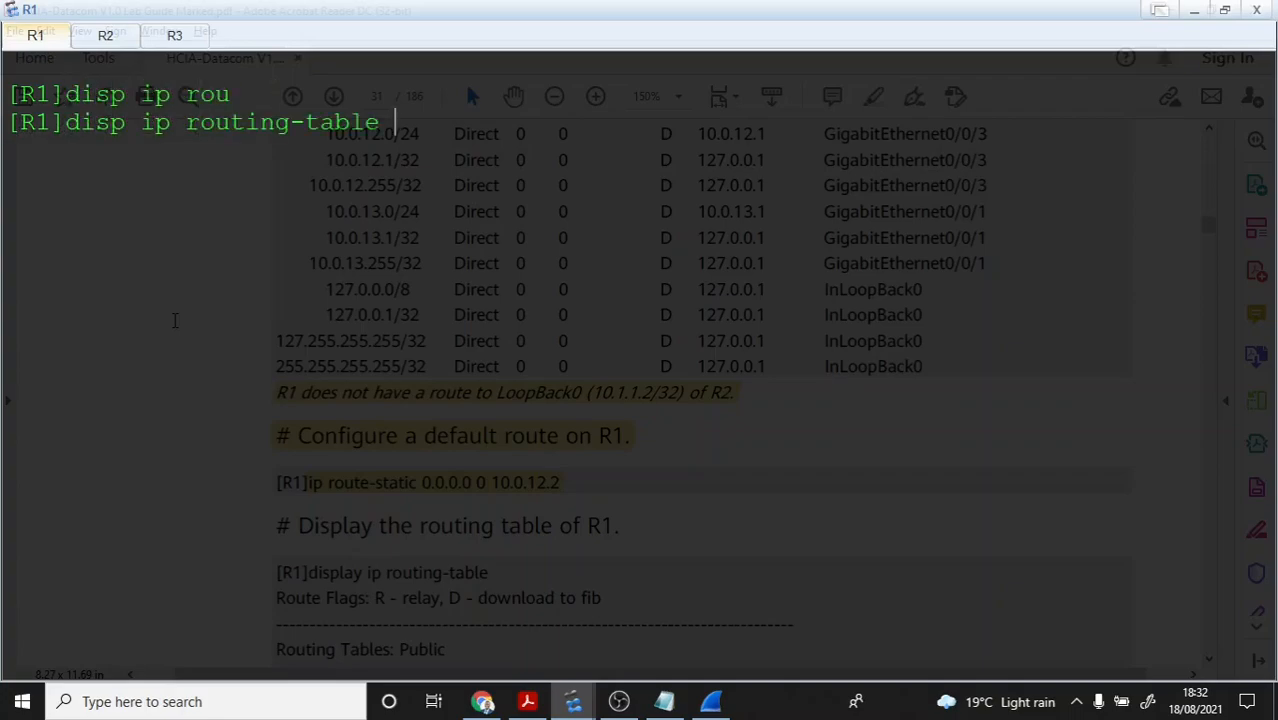
key(Return)
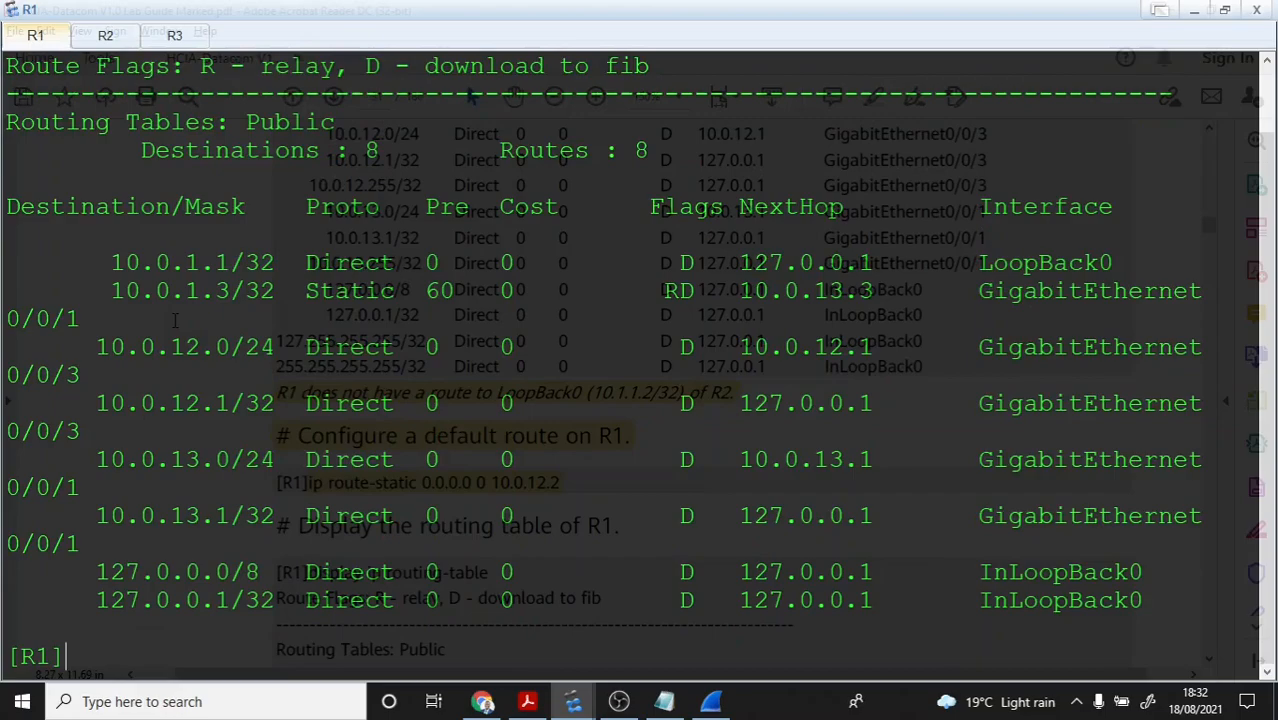
scroll(247, 286, up, 1)
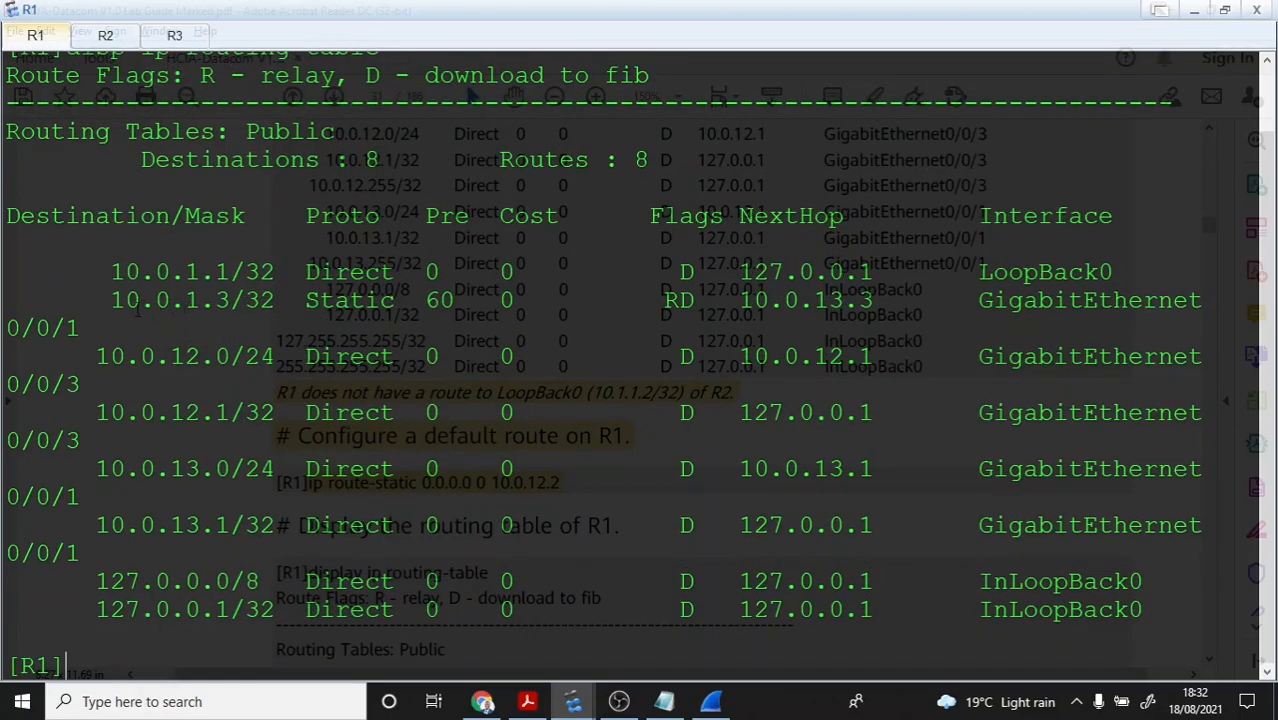
drag(110, 300, 395, 300)
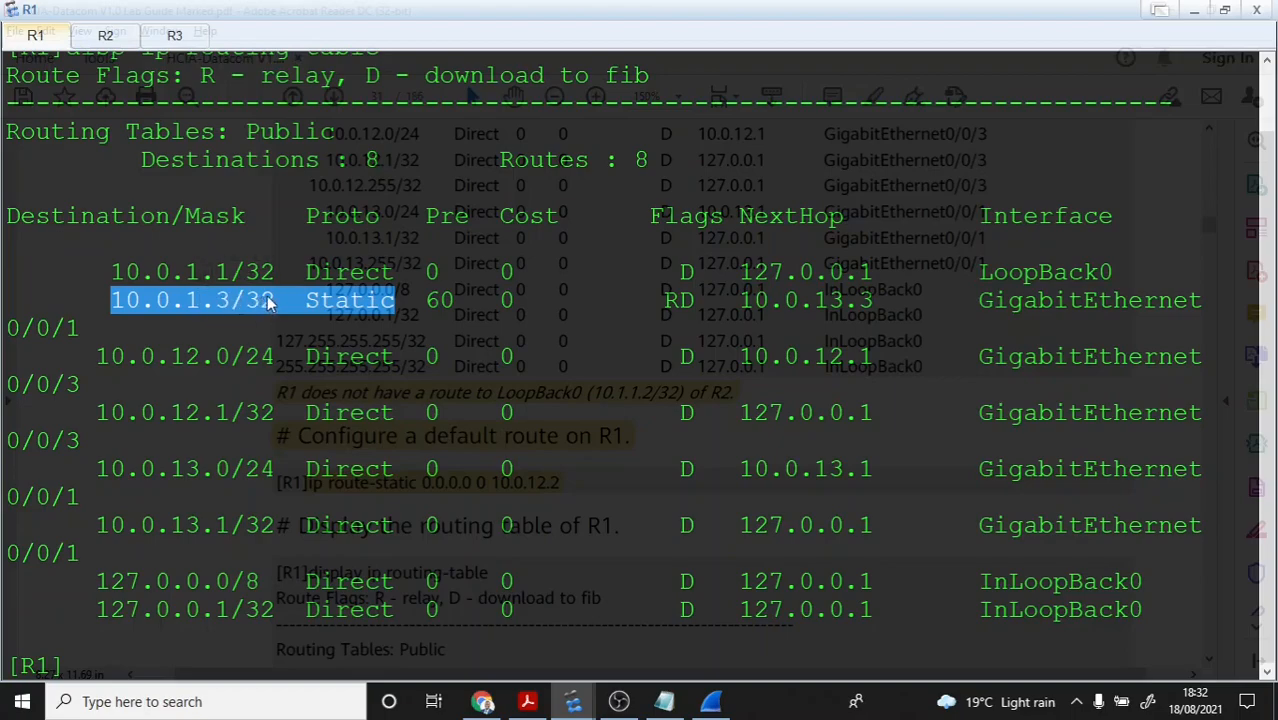
Step: Clear the R1 console and ping 10.0.1.2 from source address 10.0.1.1
right_click(82, 170)
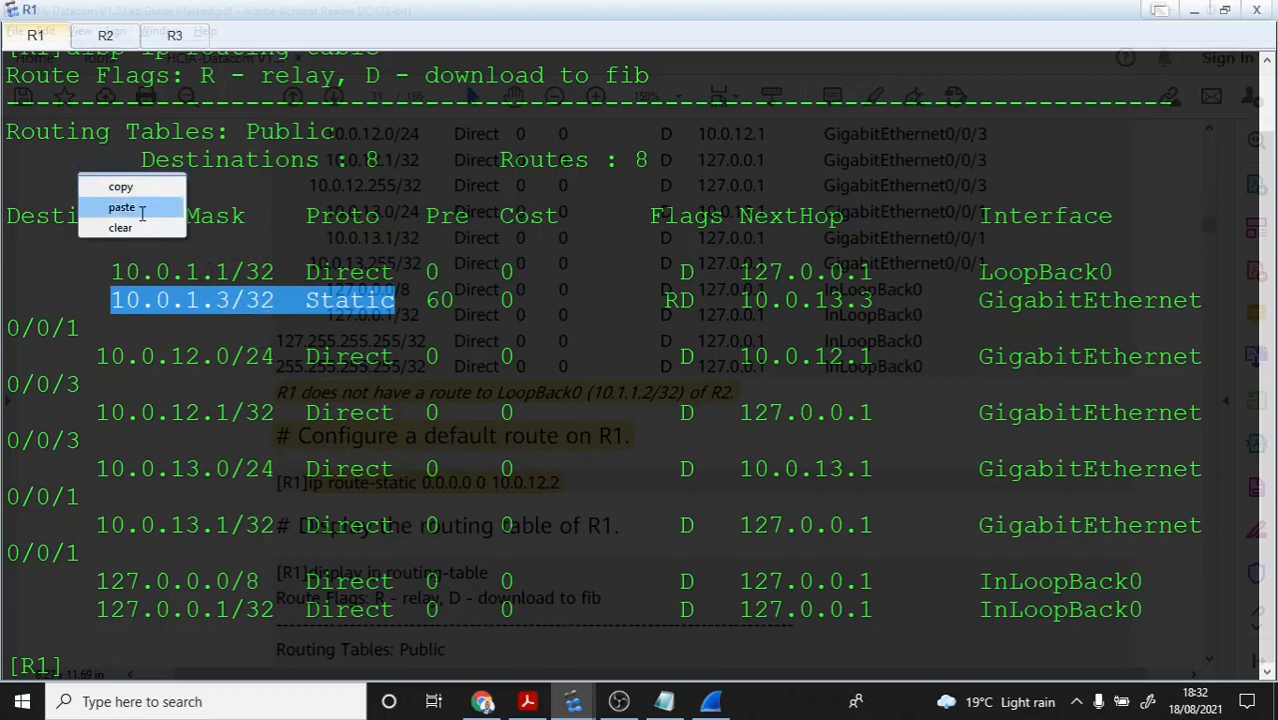
click(140, 228)
key(Return)
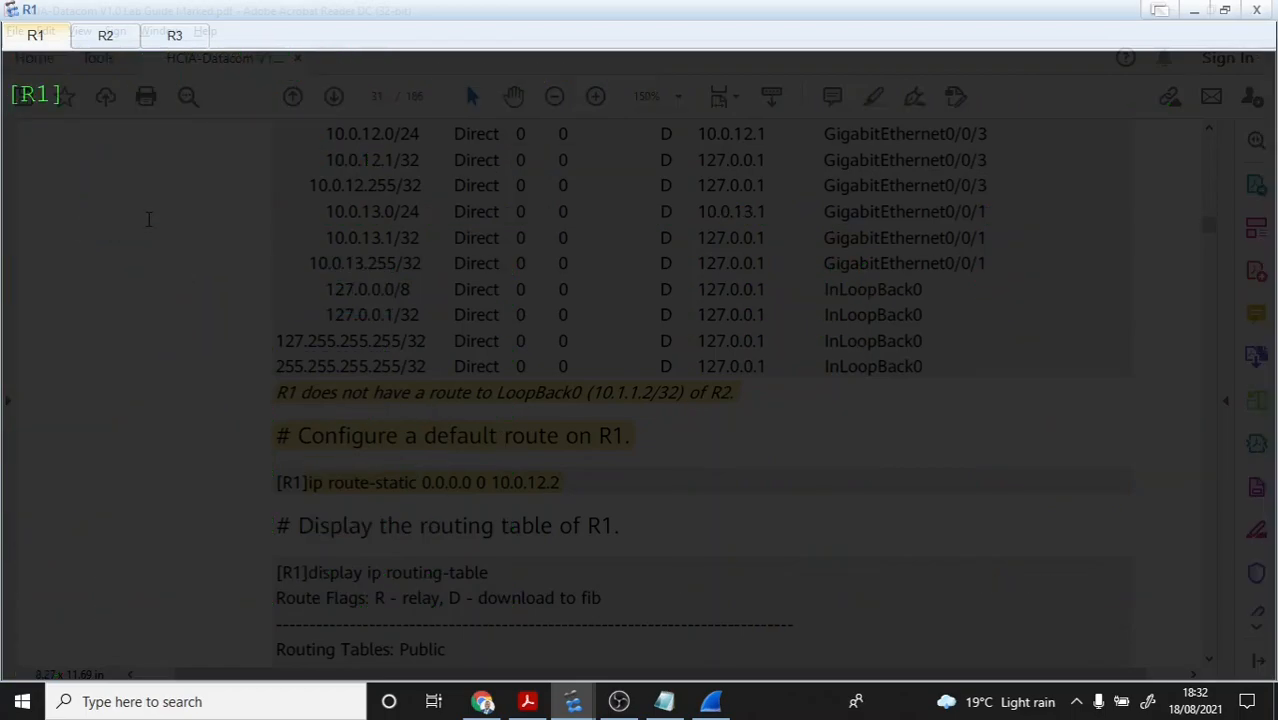
key(Up)
key(Up)
key(Up)
key(Up)
key(Up)
key(Up)
key(Up)
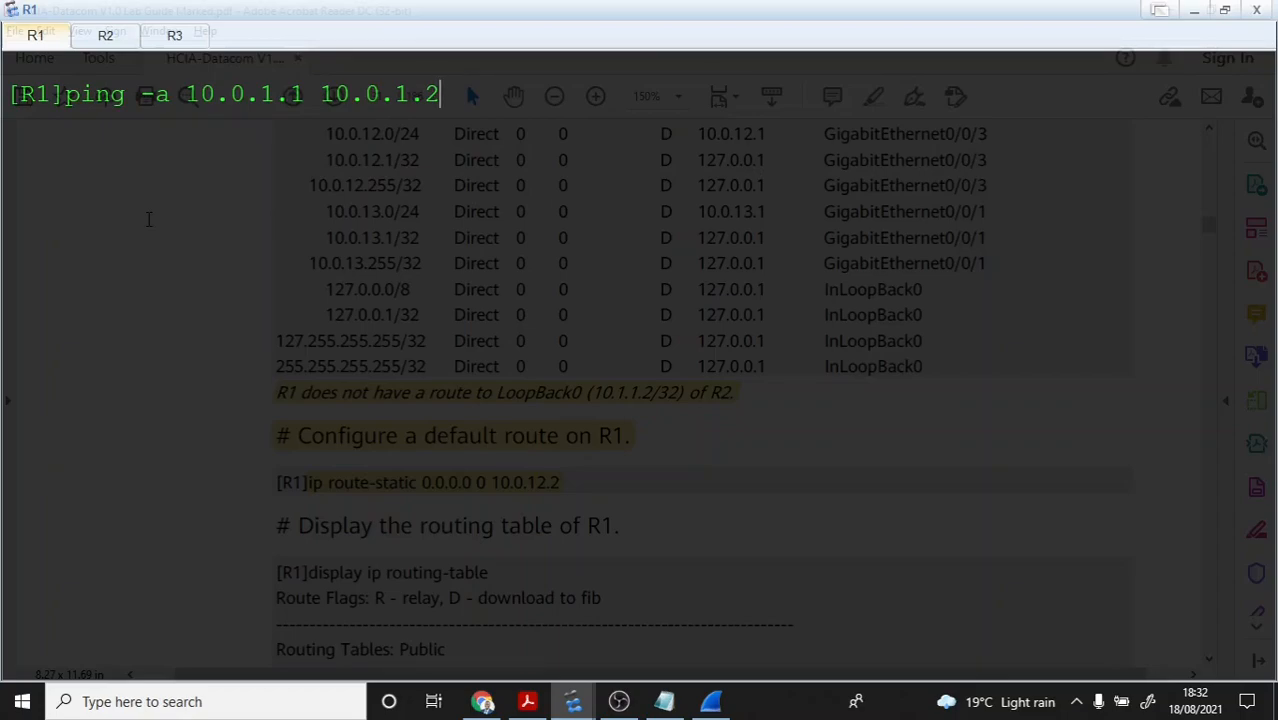
key(Return)
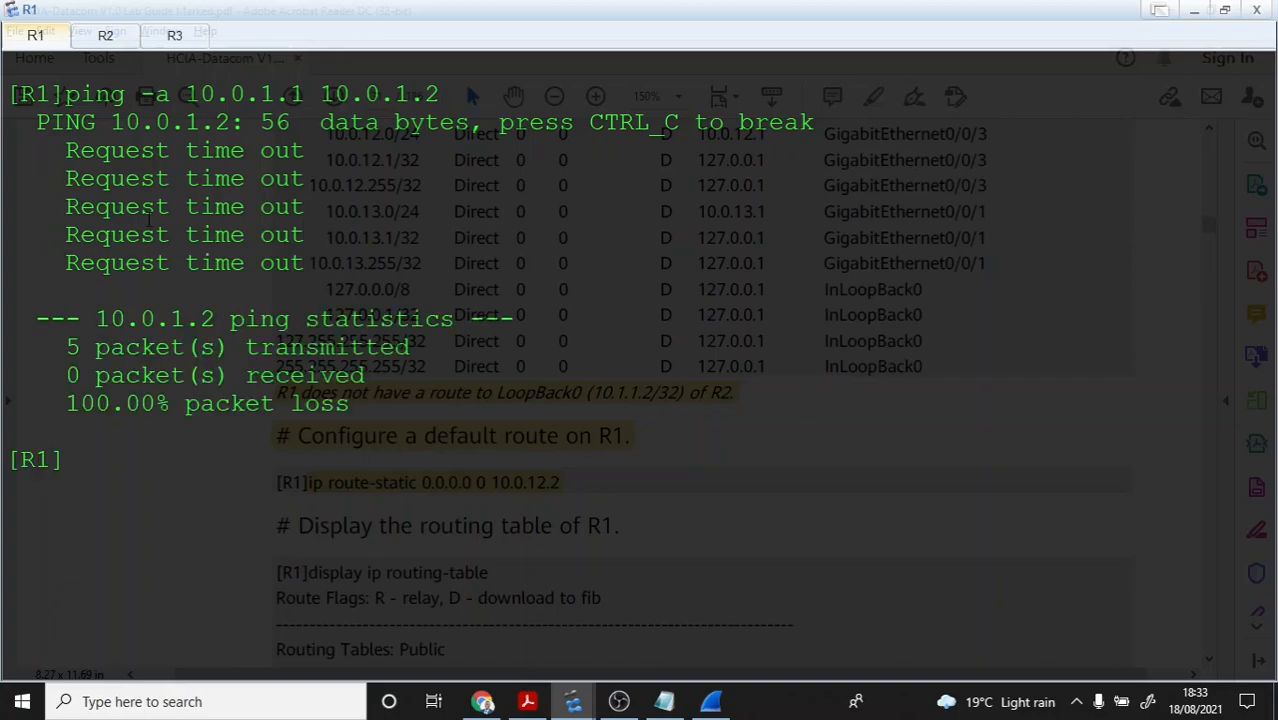
Step: Configure a default static route 0.0.0.0 0 on R1 with next hop 10.0.12.2
text(ip route-static)
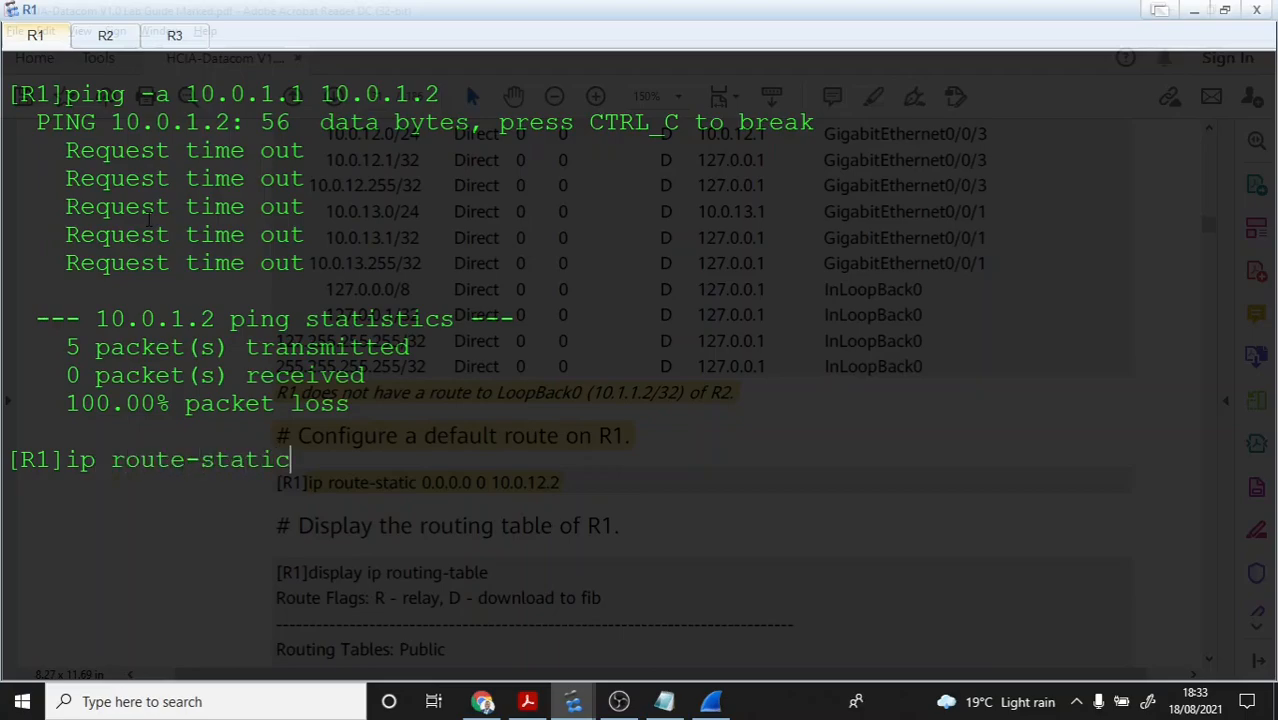
text( 0.0.0.0 0 10.0.)
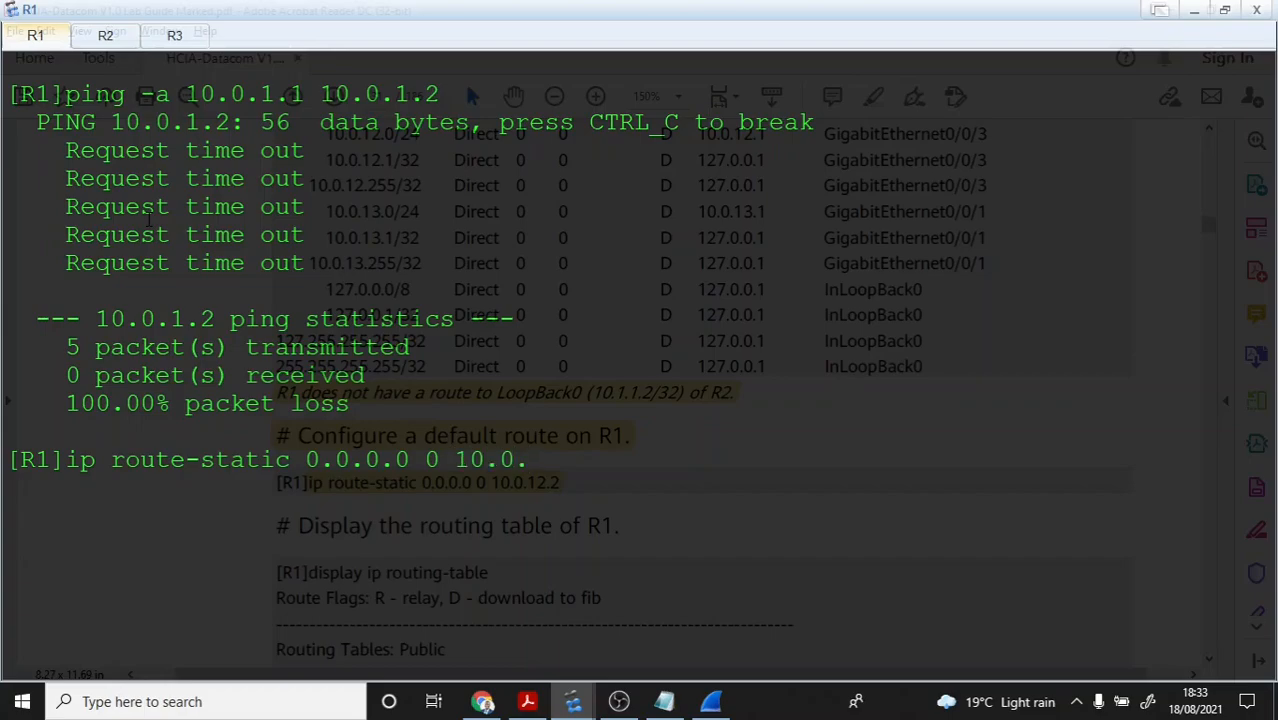
text(12.2)
key(Return)
Step: Repeat the ping from 10.0.1.1 to 10.0.1.2 on R1 and highlight the default route command
key(Up)
key(Up)
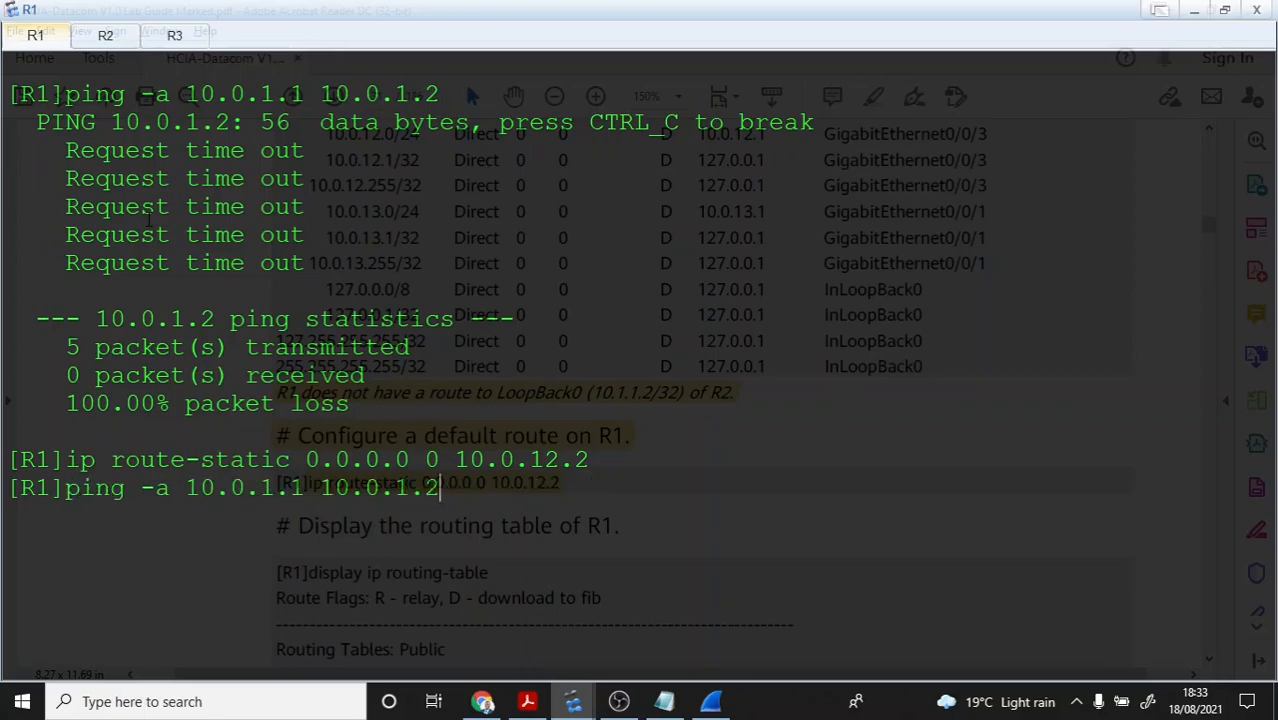
key(Return)
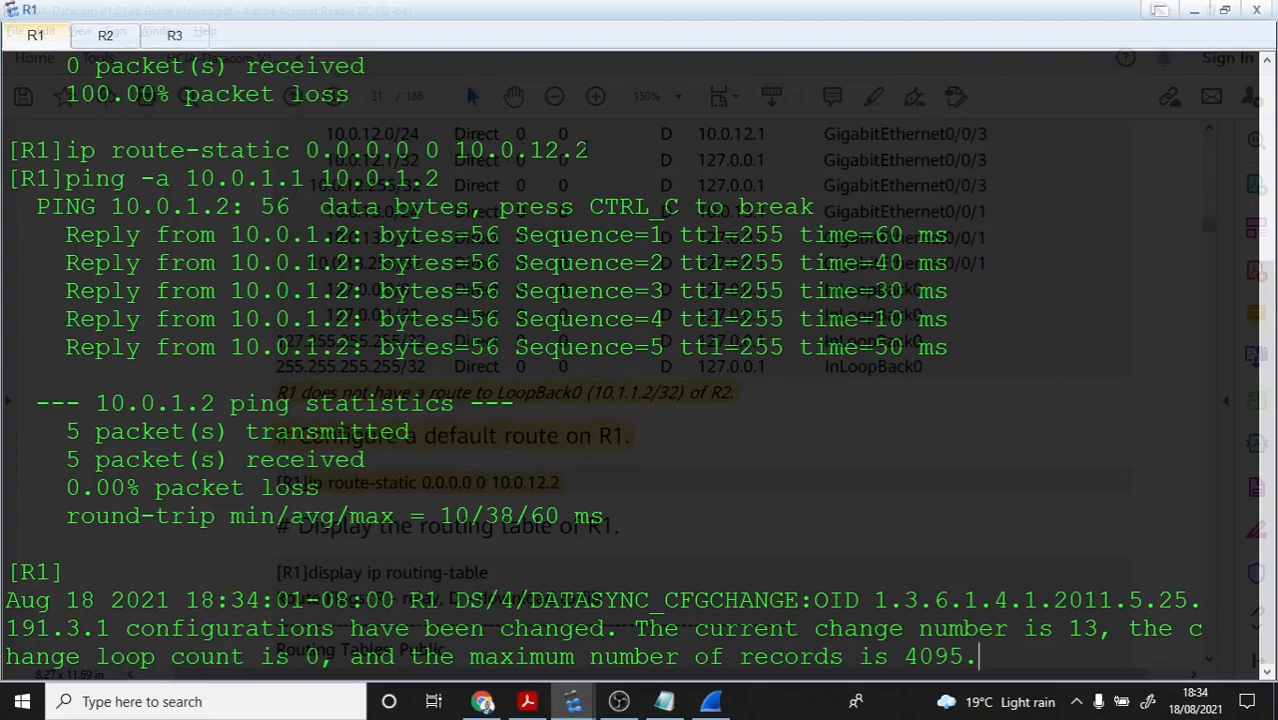
drag(590, 150, 66, 150)
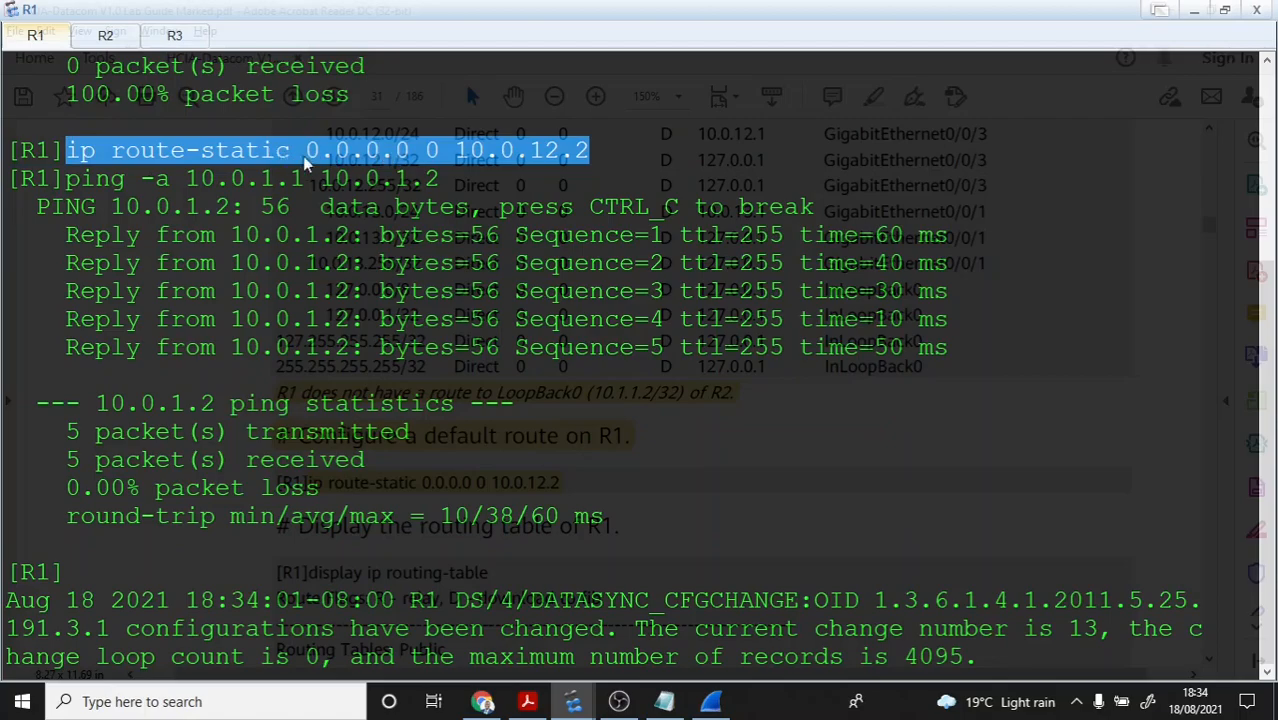
drag(307, 155, 438, 156)
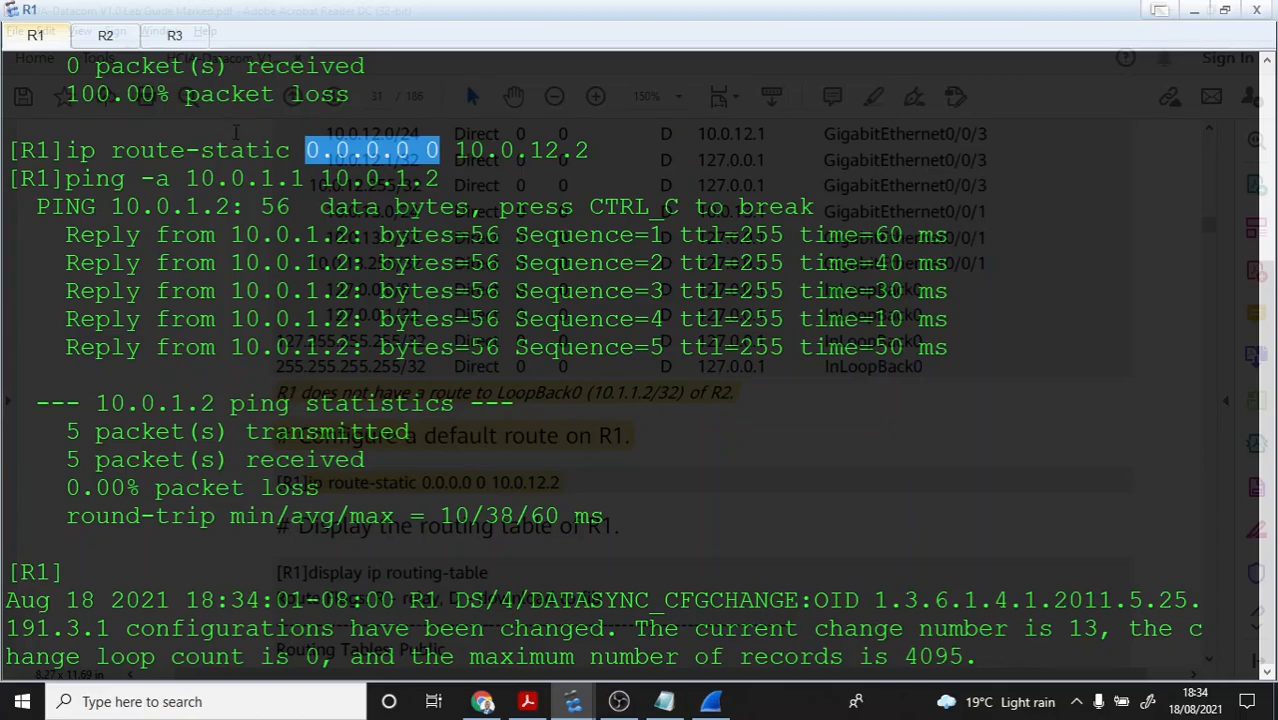
Step: Switch to the lab guide in Adobe Acrobat Reader and review the sample R1 routing table under the default route task
key(alt+Tab)
scroll(393, 237, down, 3)
scroll(395, 245, down, 3)
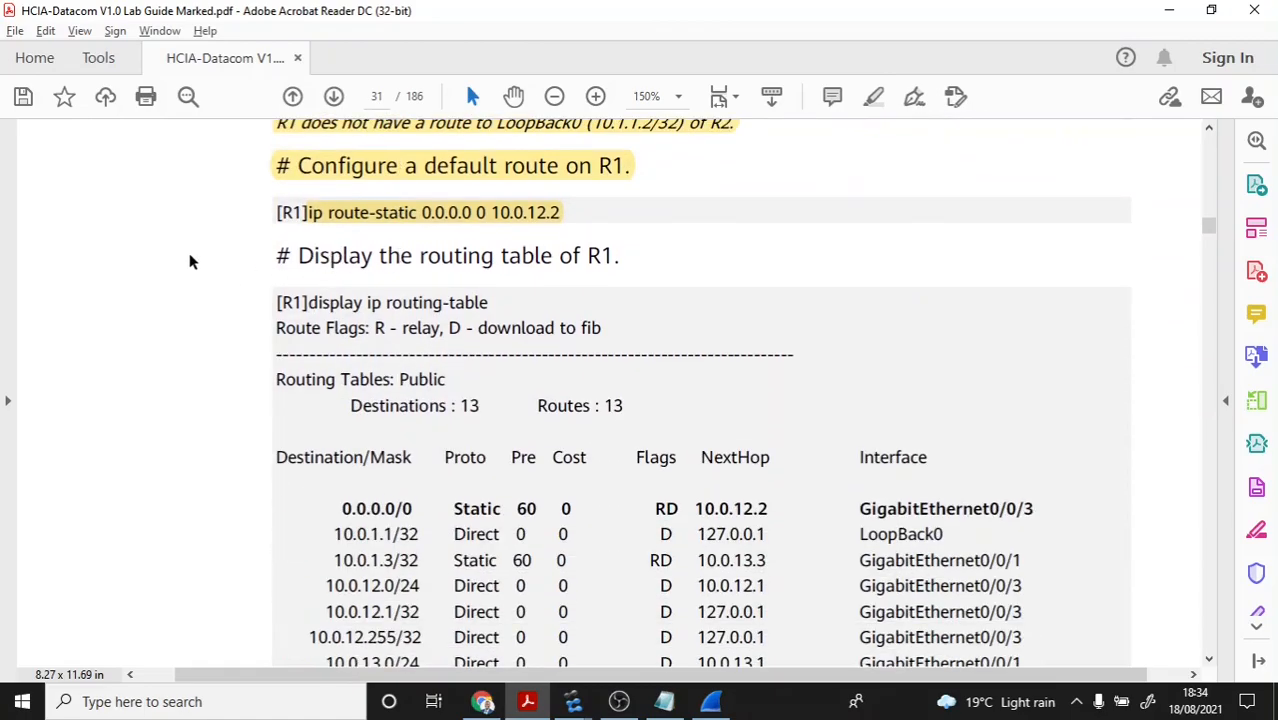
scroll(192, 261, down, 2)
scroll(192, 261, down, 4)
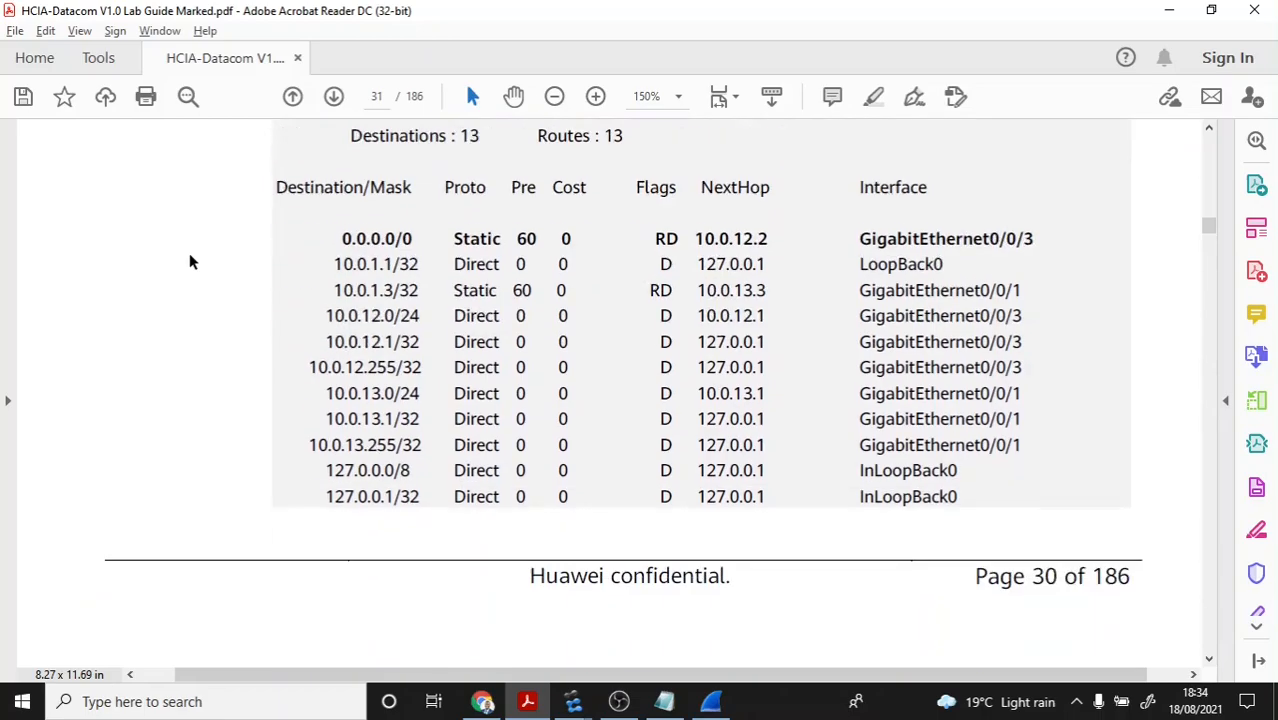
scroll(192, 261, down, 9)
scroll(195, 248, up, 15)
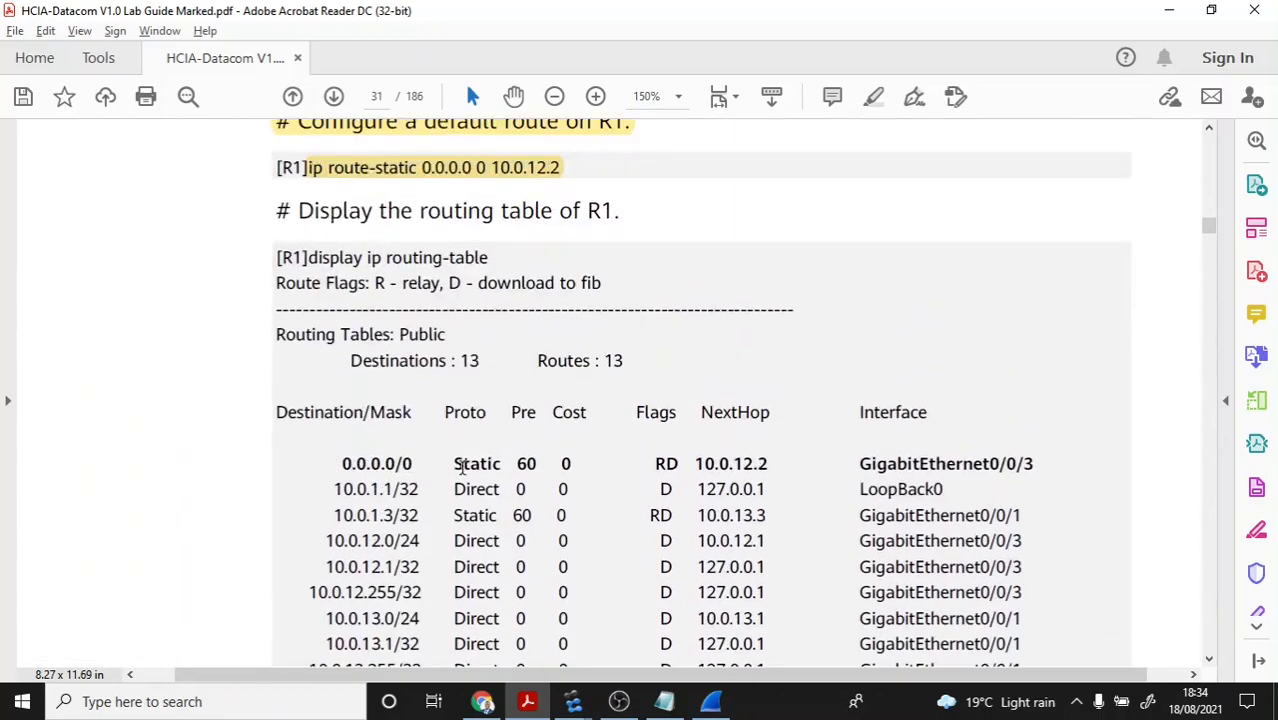
Step: Switch back to the R1 console and clear its output
key(alt+Tab)
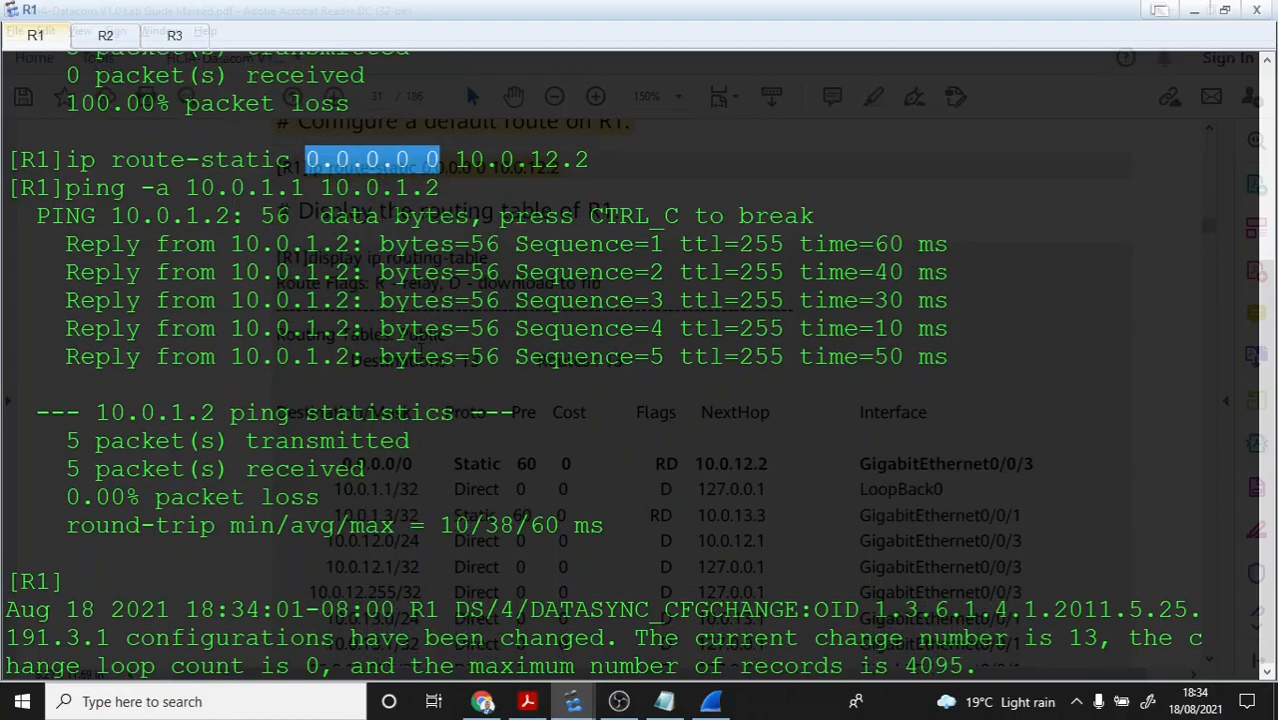
key(Return)
right_click(375, 340)
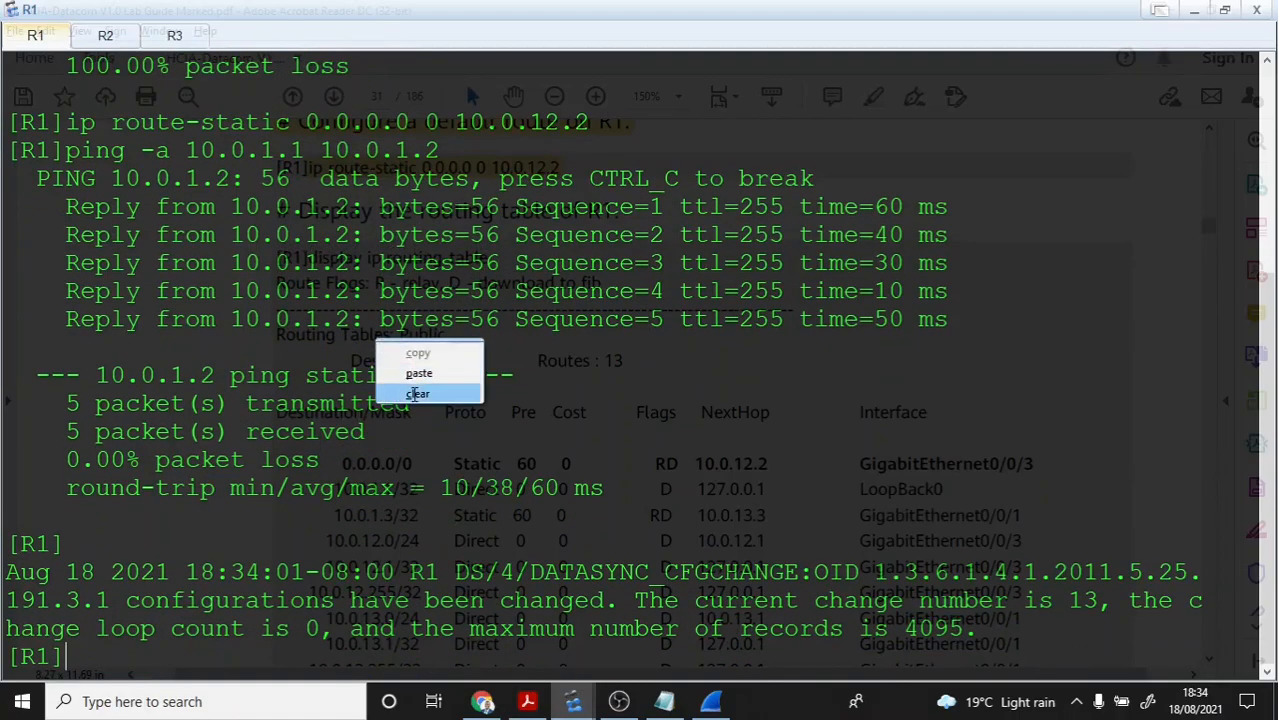
click(420, 392)
key(Return)
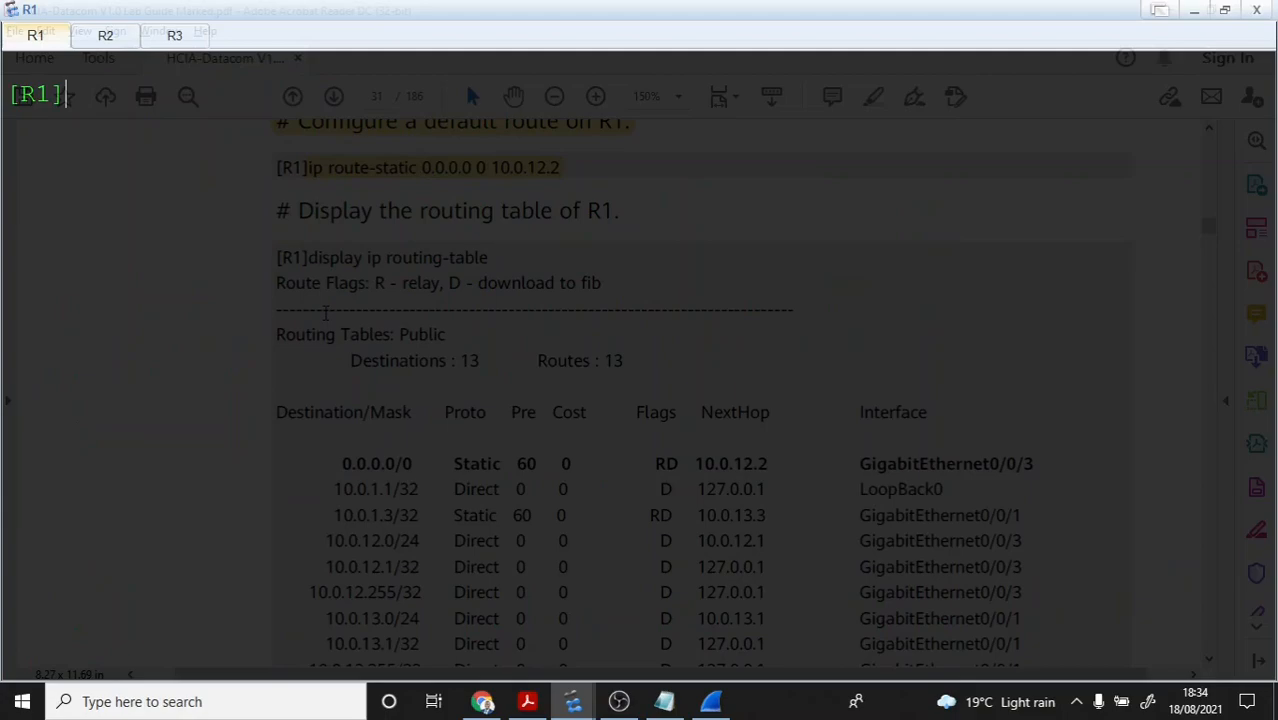
Step: Display R1's IP routing table and examine the 0.0.0.0/0 static entry and its next hop
text(dip ip)
key(BackSpace)
key(BackSpace)
key(BackSpace)
key(BackSpace)
text(s ip ru)
key(BackSpace)
text(o)
key(Return)
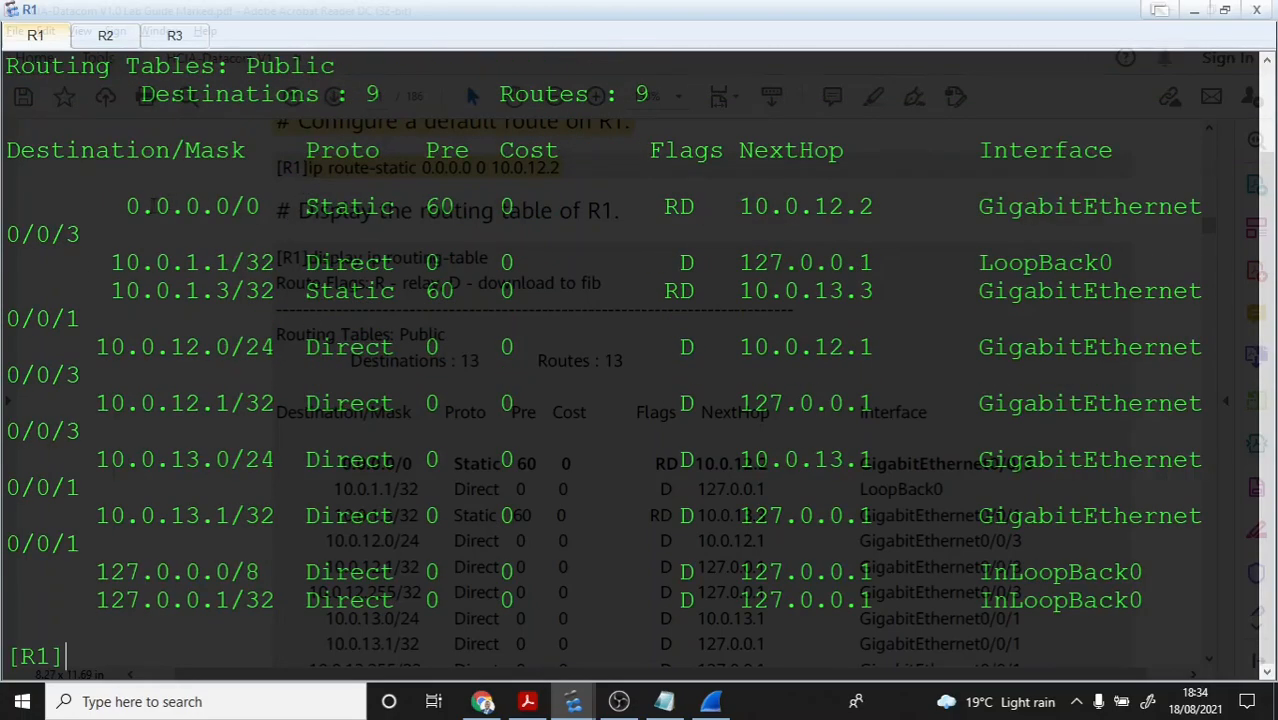
drag(126, 206, 875, 207)
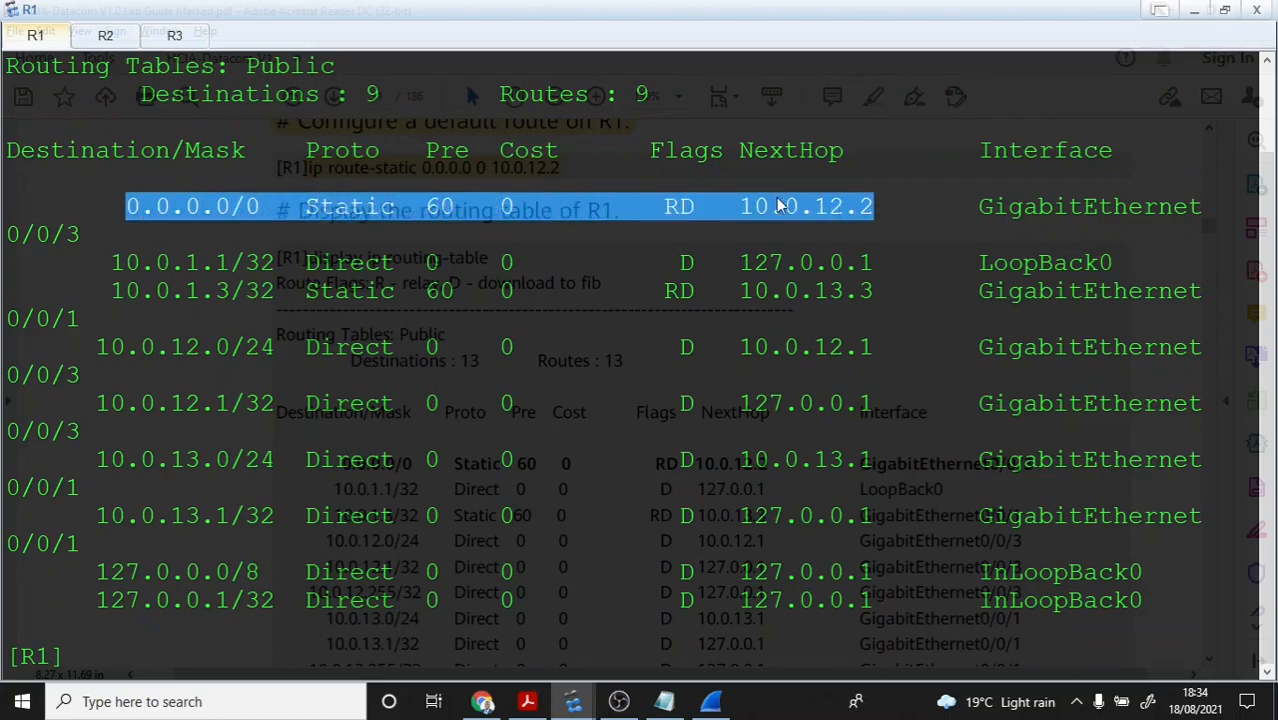
click(858, 207)
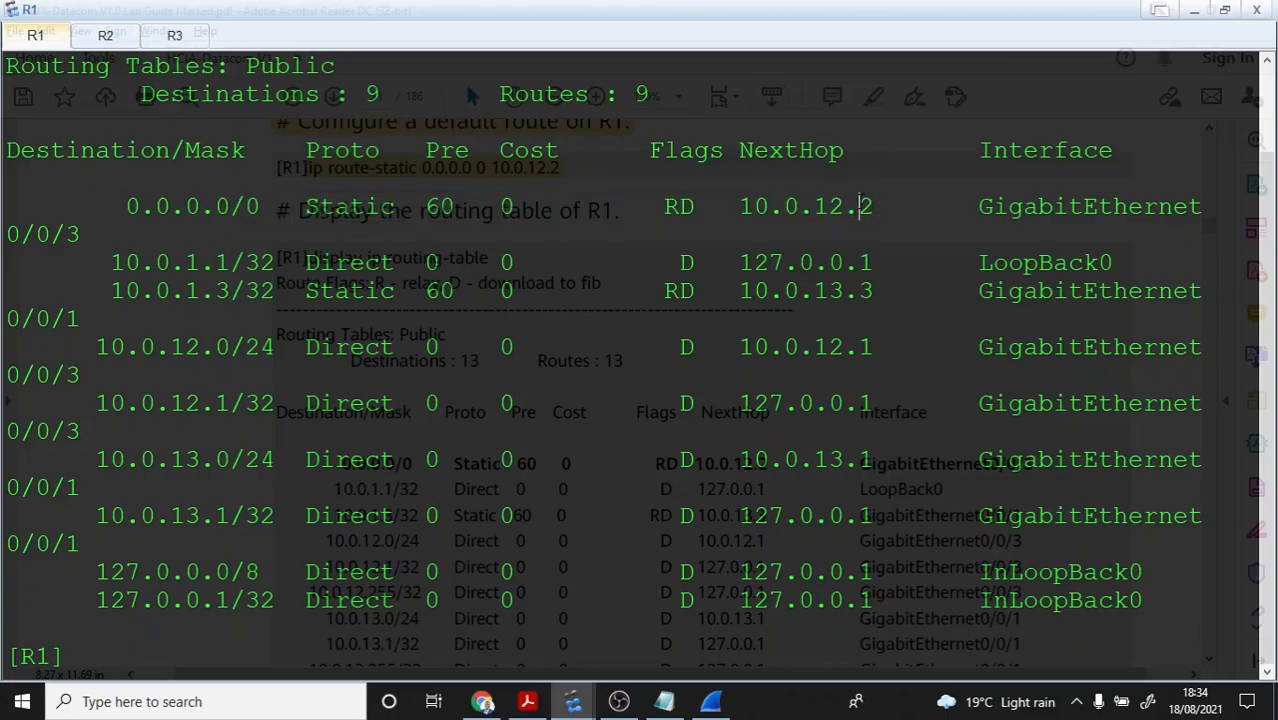
drag(858, 207, 867, 206)
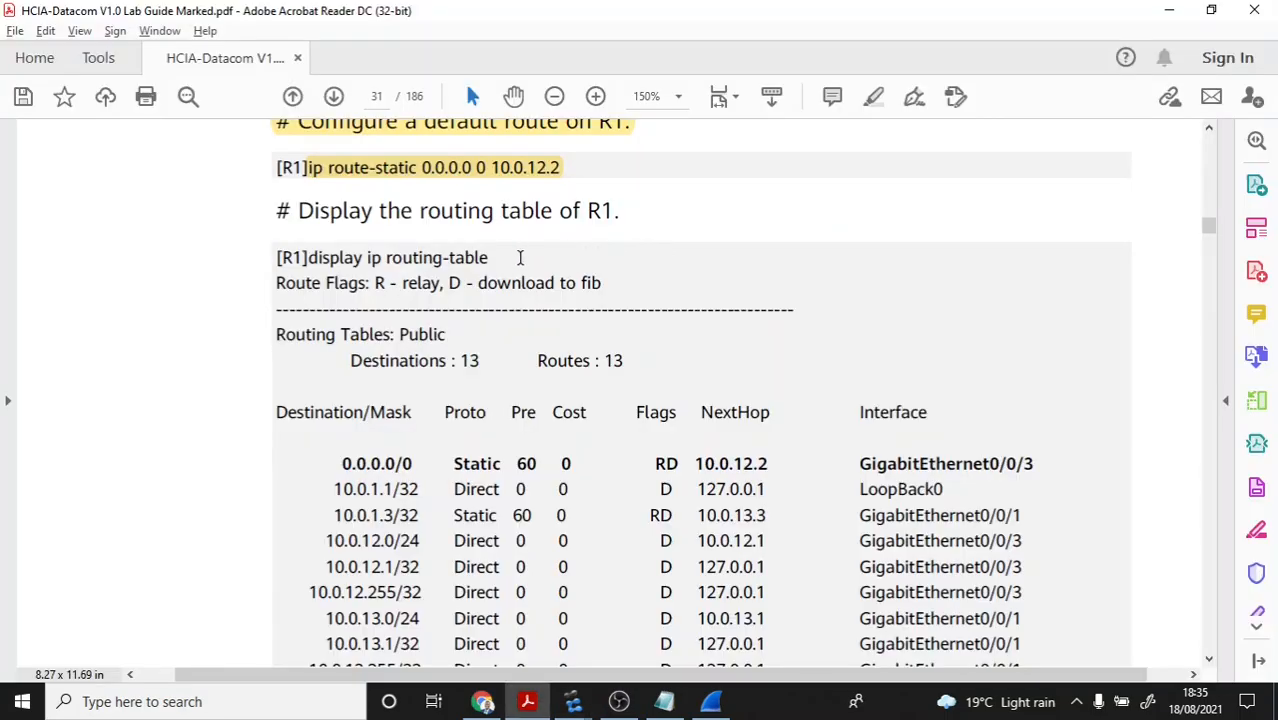
Step: Read the lab guide's loopback connectivity test, 2.1.3 Verification and 2.1.4 Configuration Reference sections
scroll(512, 241, down, 10)
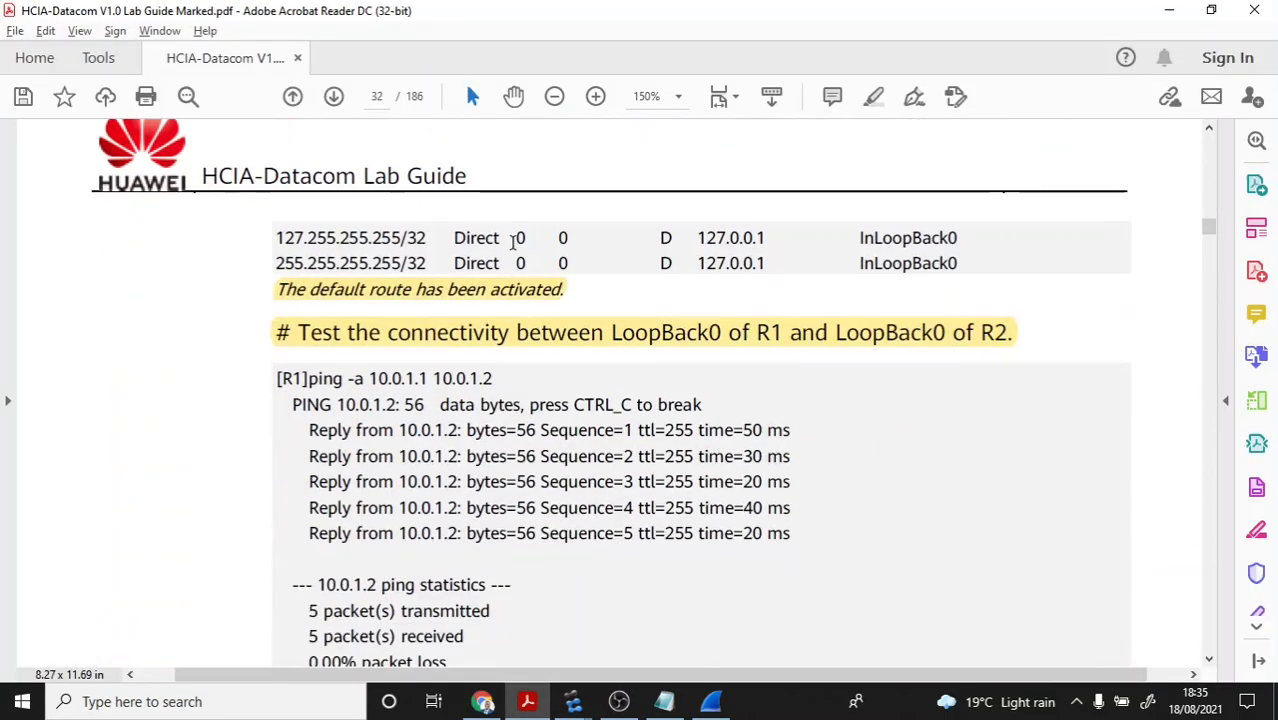
scroll(513, 242, down, 3)
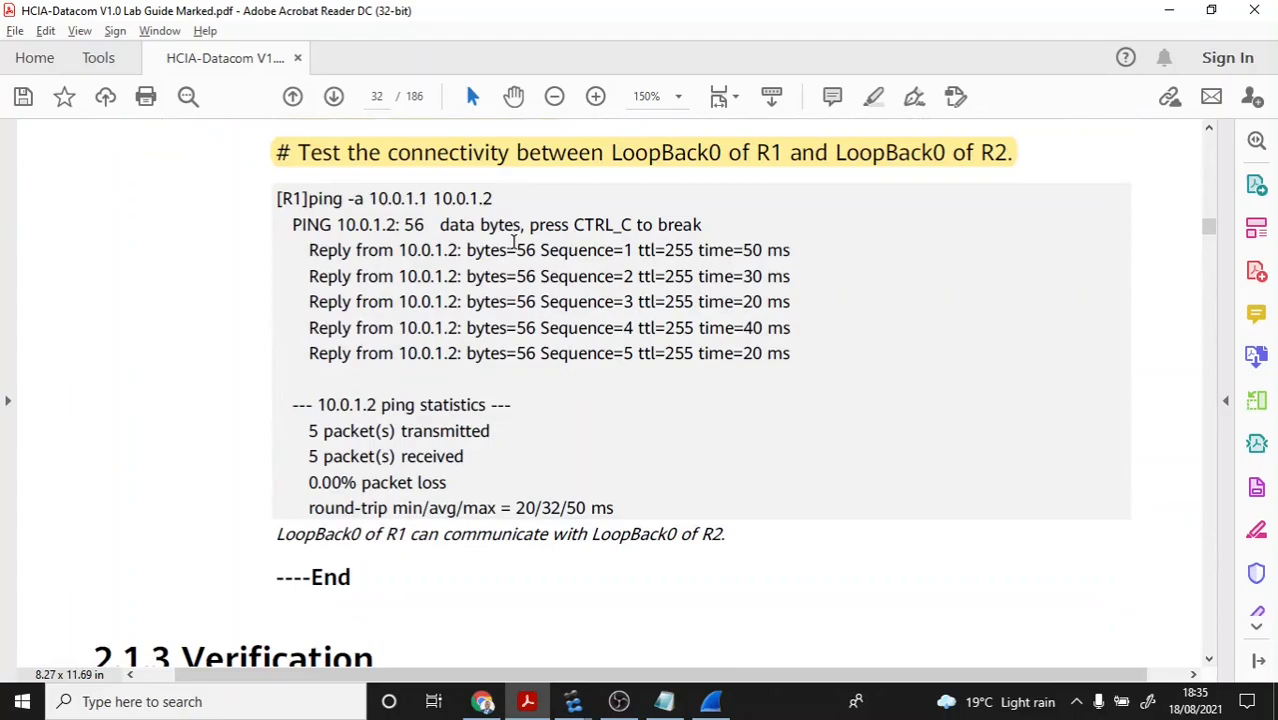
scroll(513, 243, down, 5)
scroll(517, 229, down, 2)
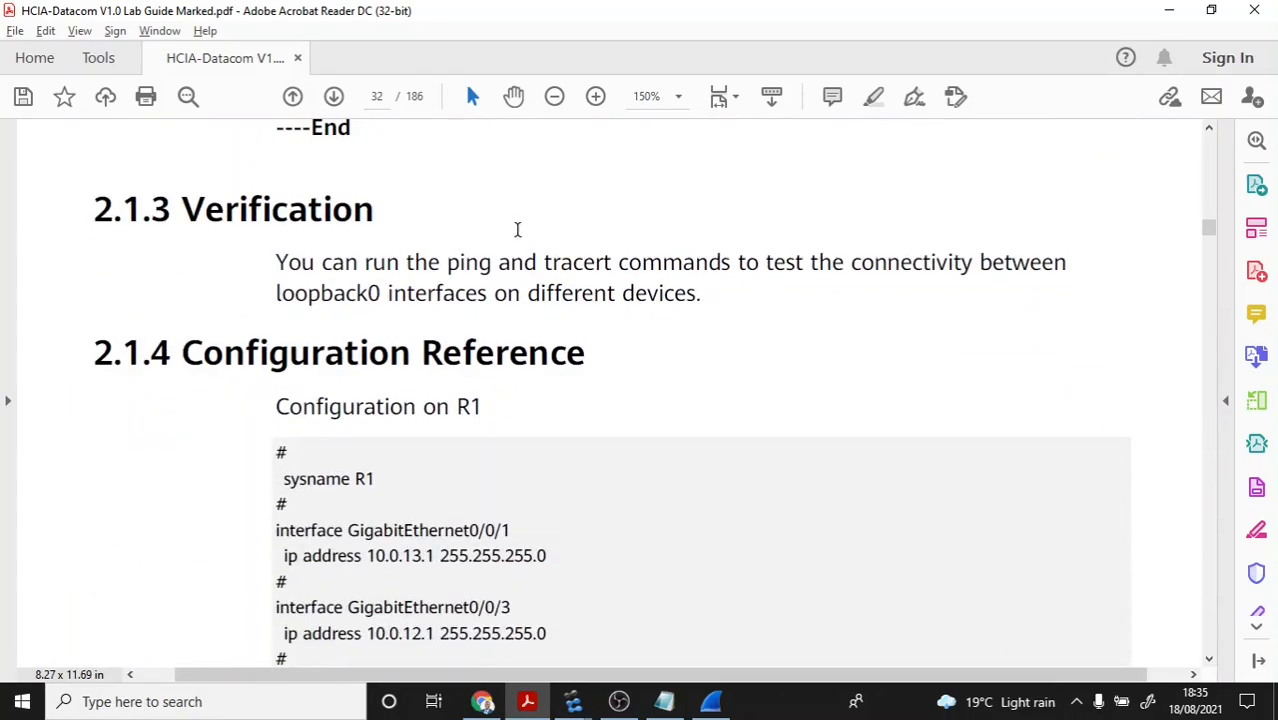
scroll(517, 229, up, 10)
scroll(515, 227, down, 9)
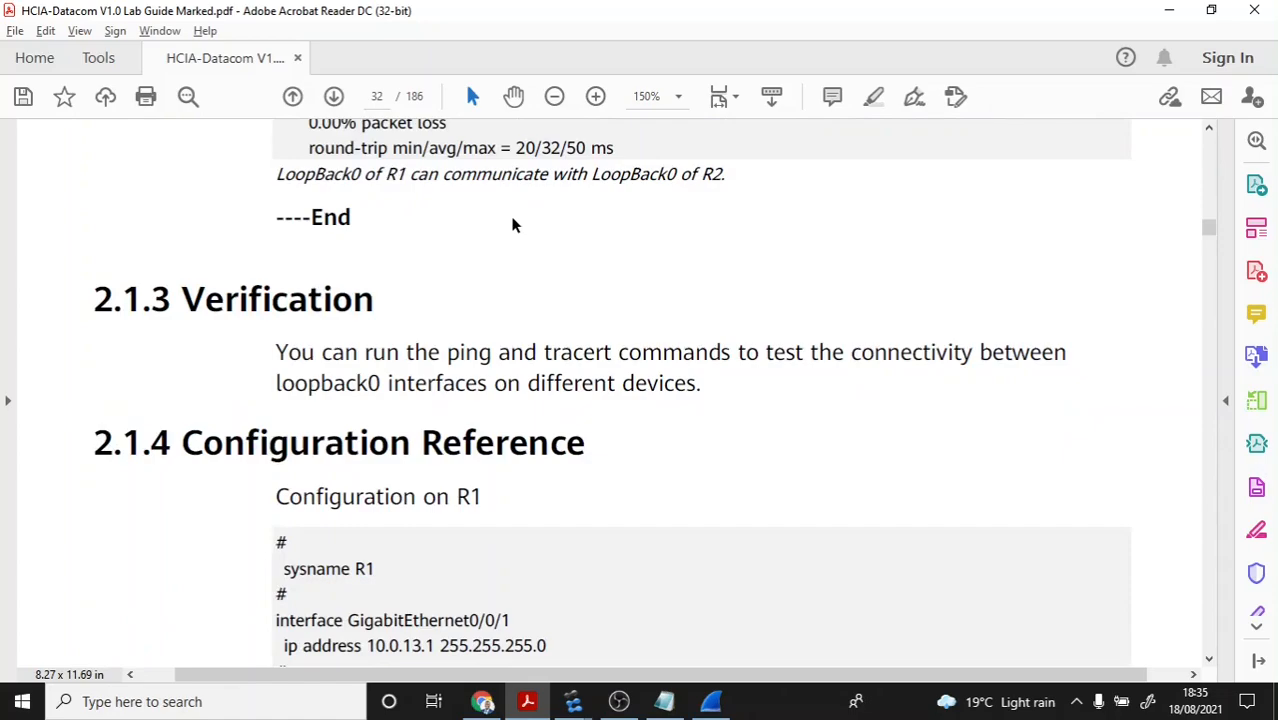
scroll(512, 224, down, 2)
scroll(505, 220, up, 3)
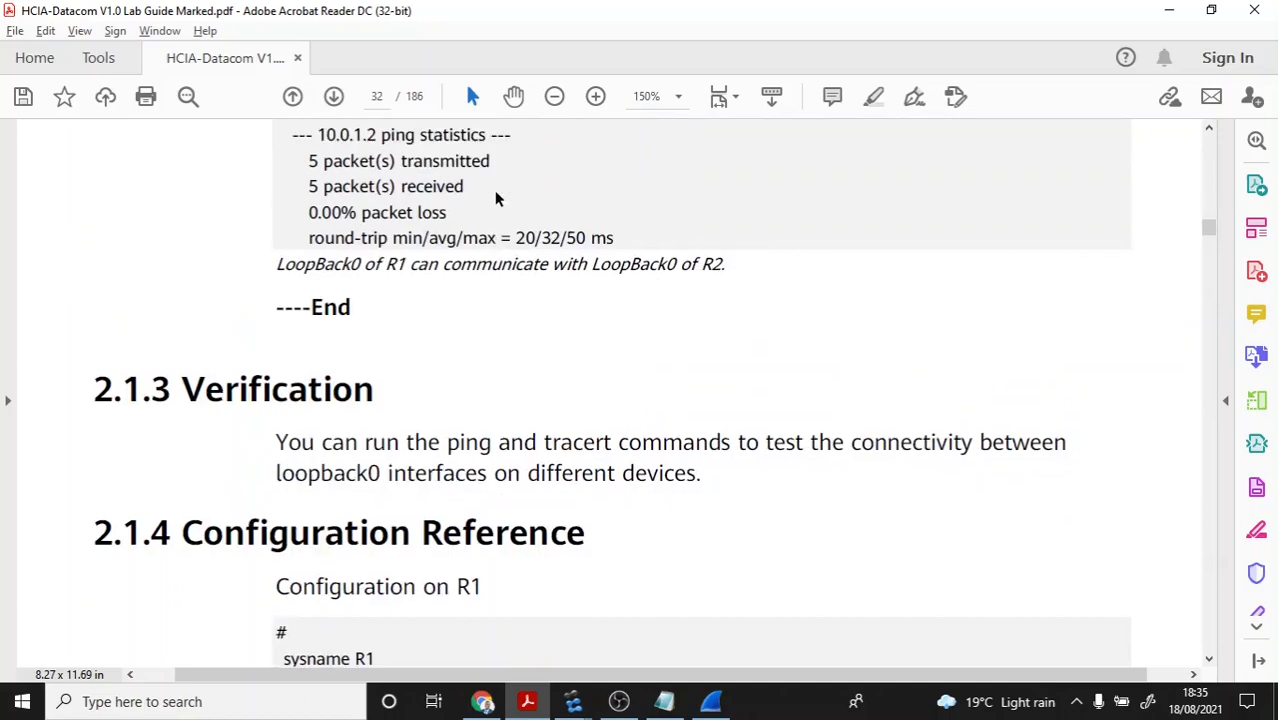
scroll(731, 222, down, 5)
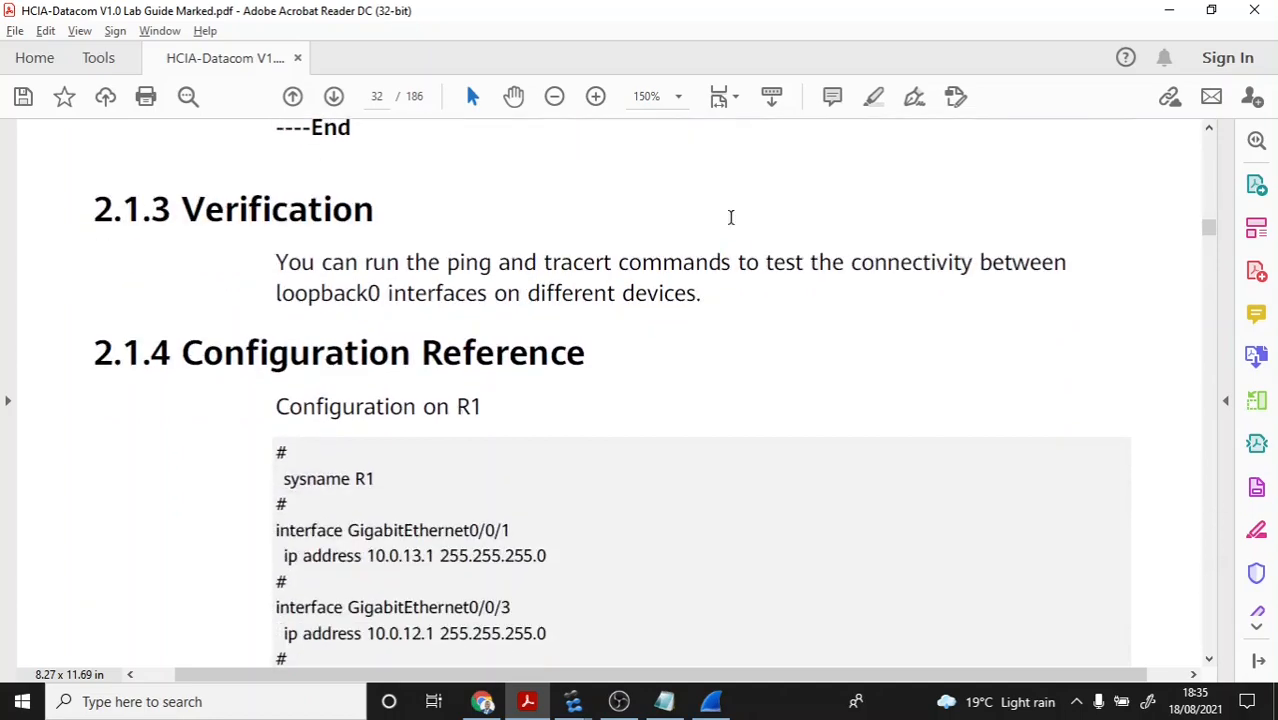
scroll(725, 224, down, 11)
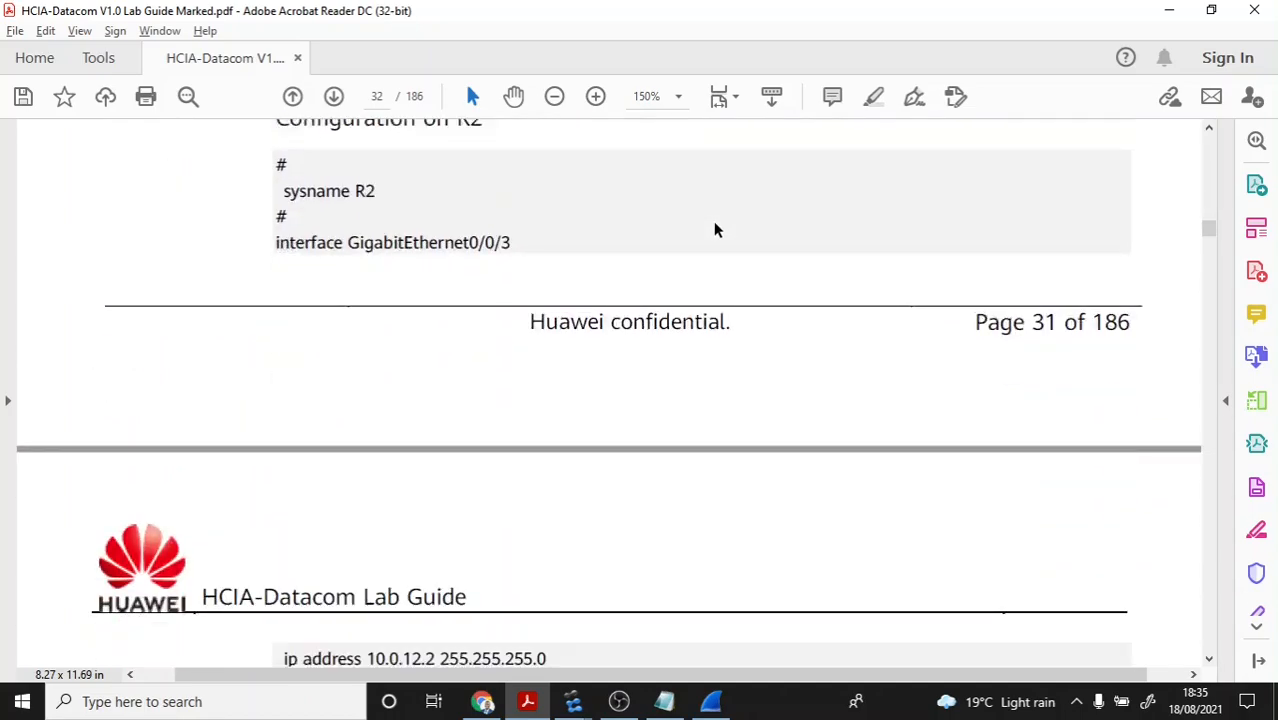
scroll(690, 224, down, 2)
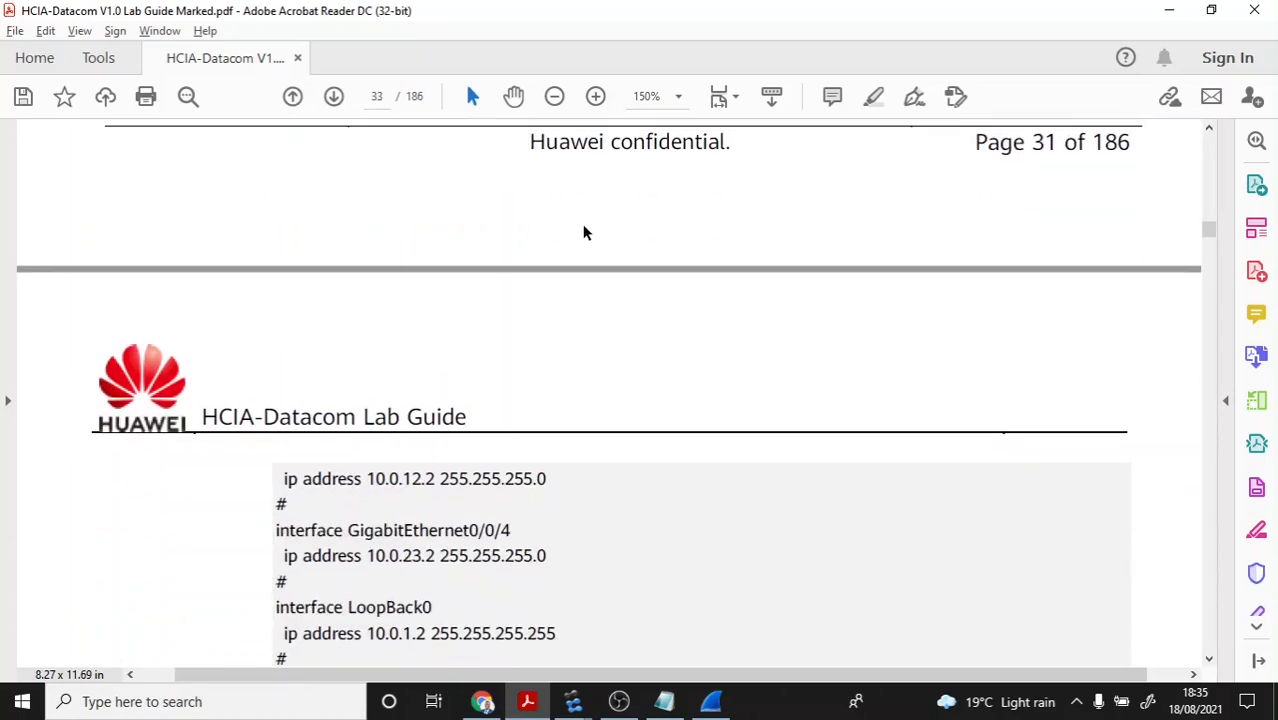
scroll(633, 533, down, 8)
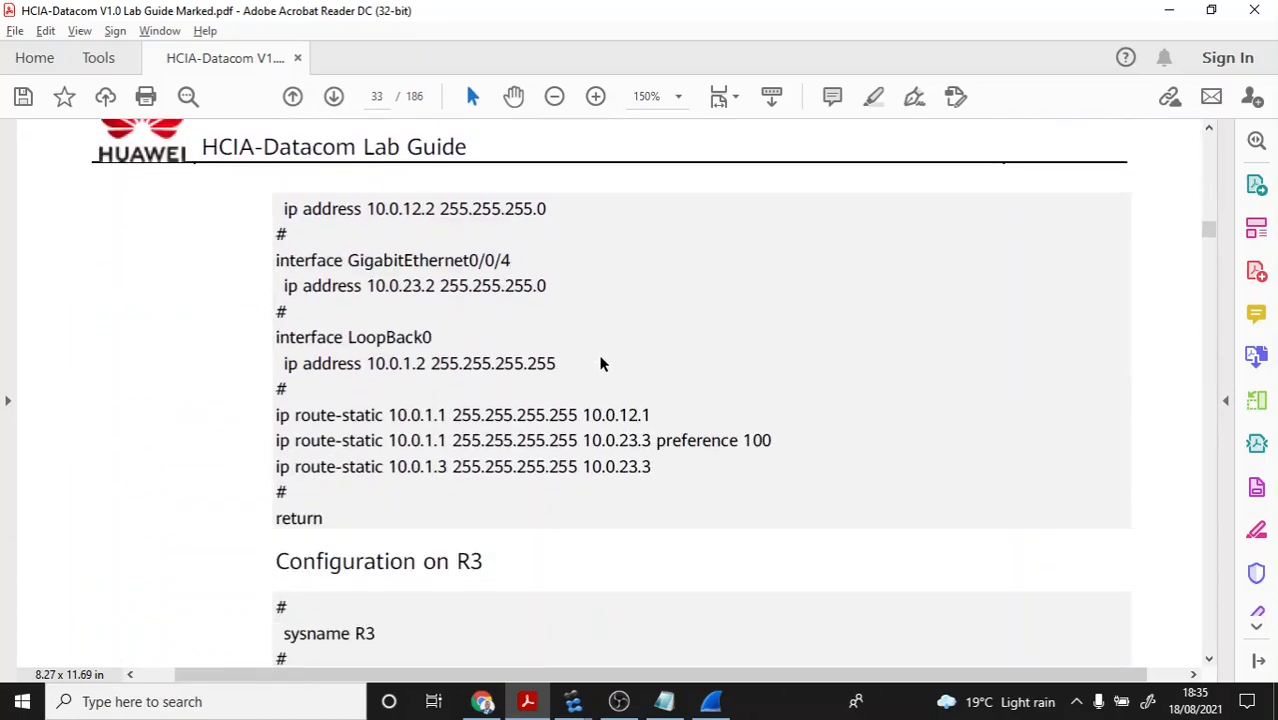
Step: Switch from the lab guide to the R1 console, return it to user view and clear its output
scroll(570, 310, down, 9)
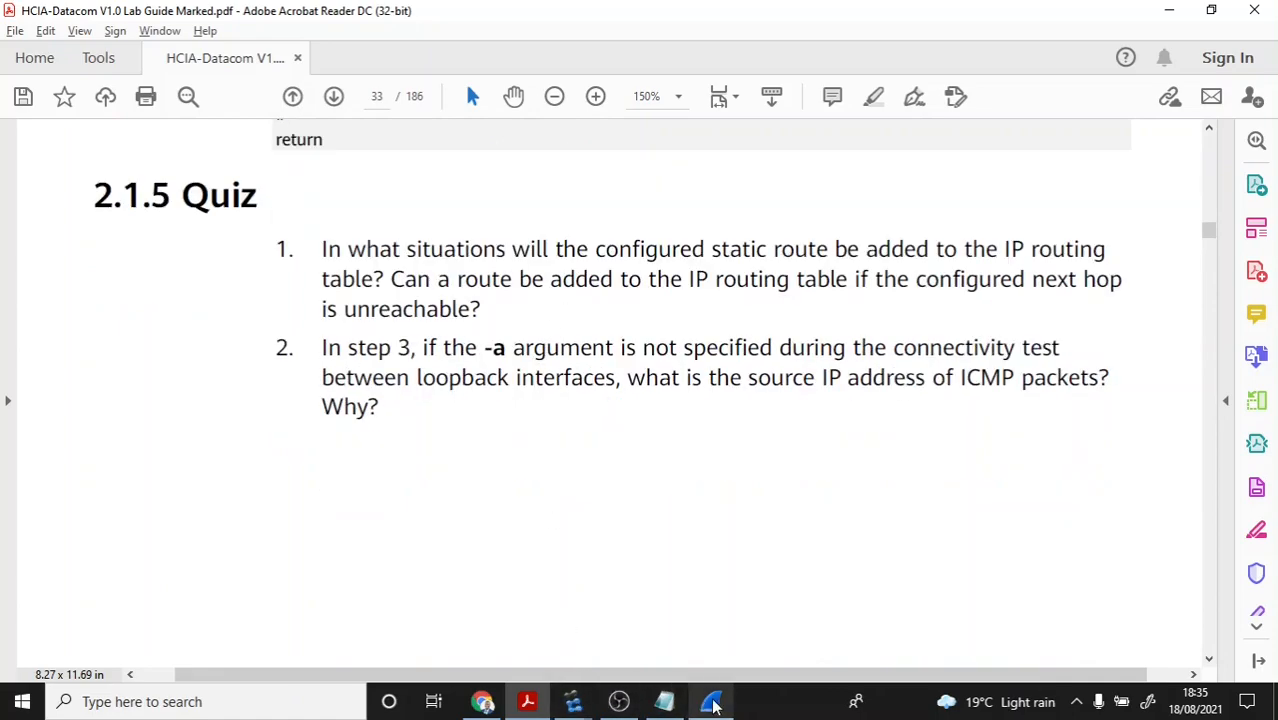
mouse_move(713, 705)
mouse_move(573, 705)
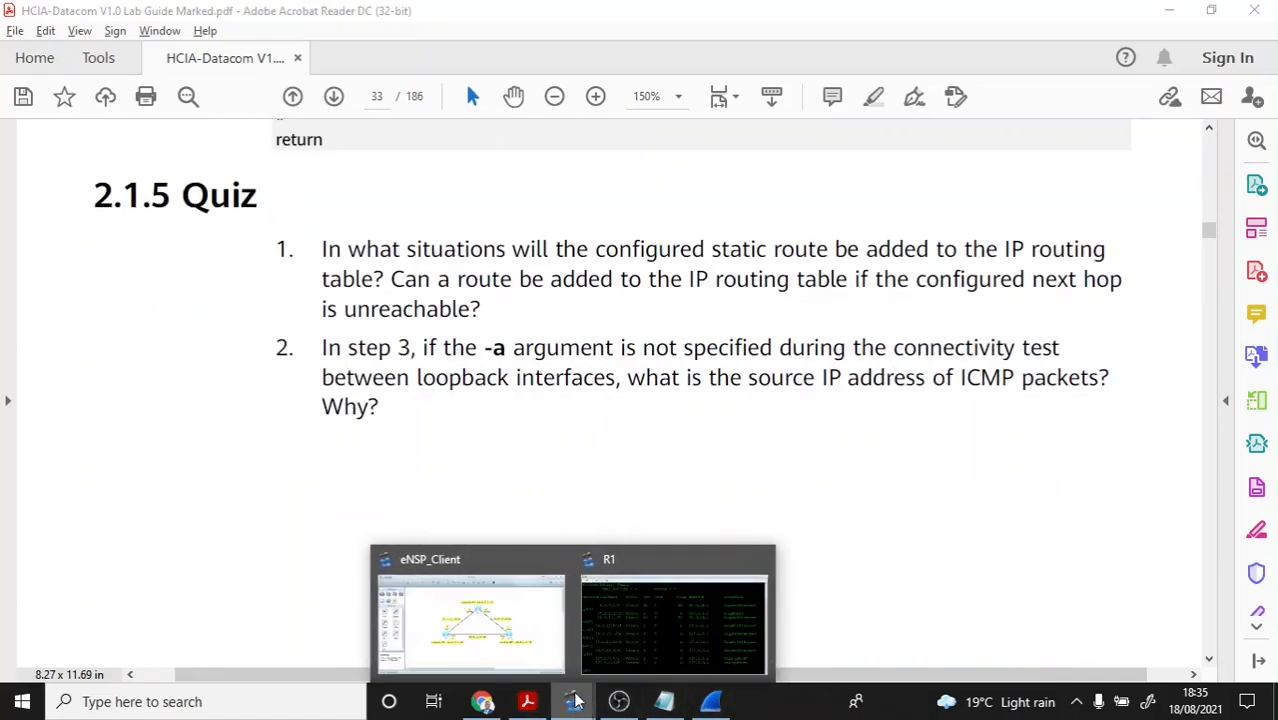
click(664, 575)
scroll(248, 300, up, 1)
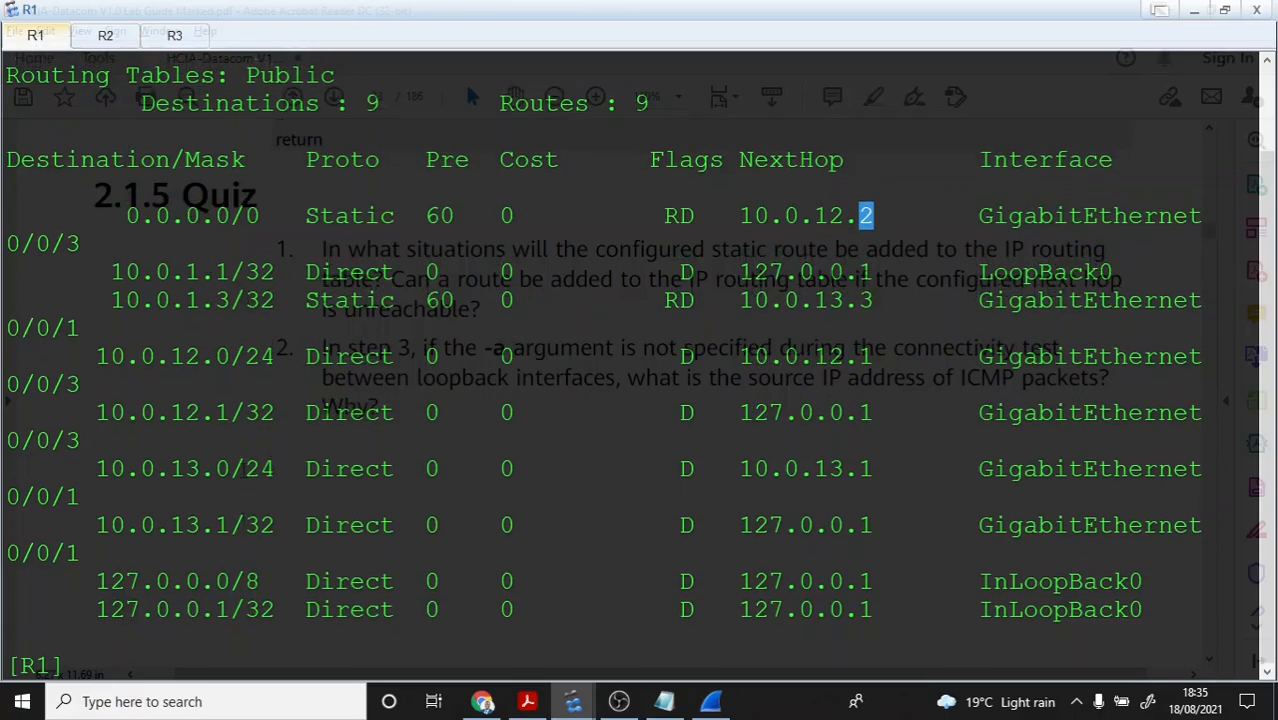
text(q)
key(Return)
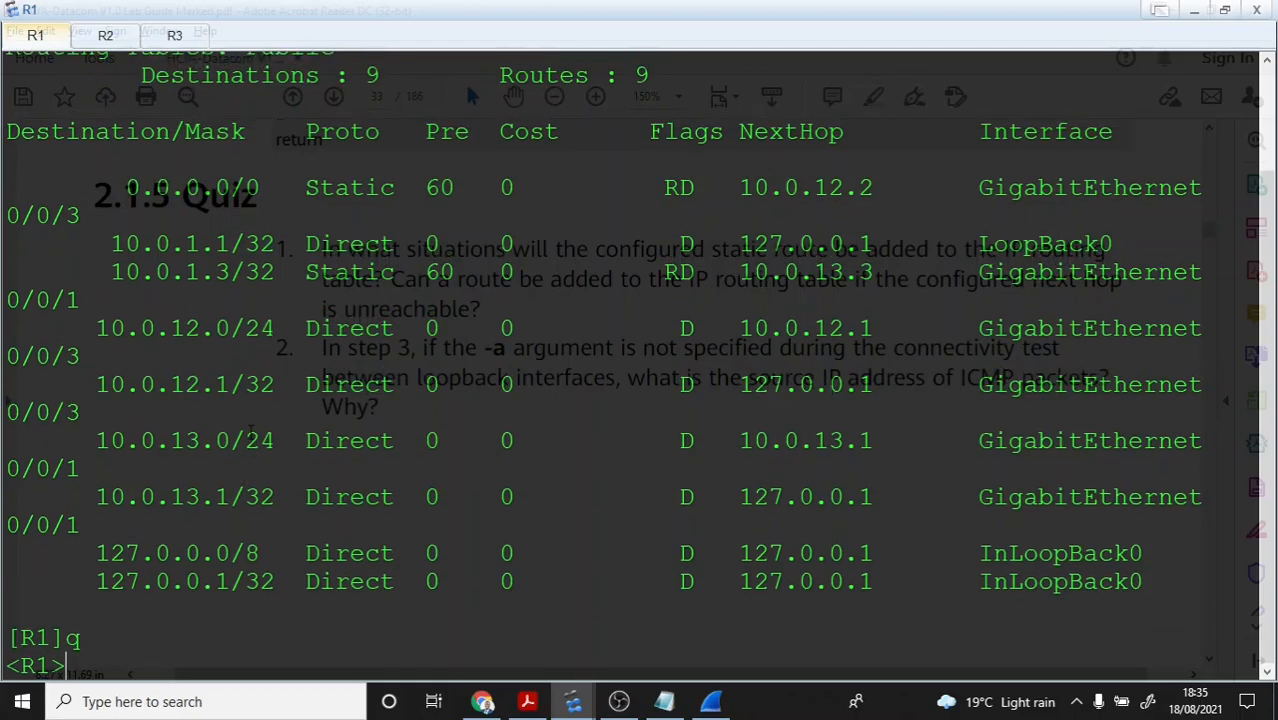
right_click(250, 388)
click(285, 441)
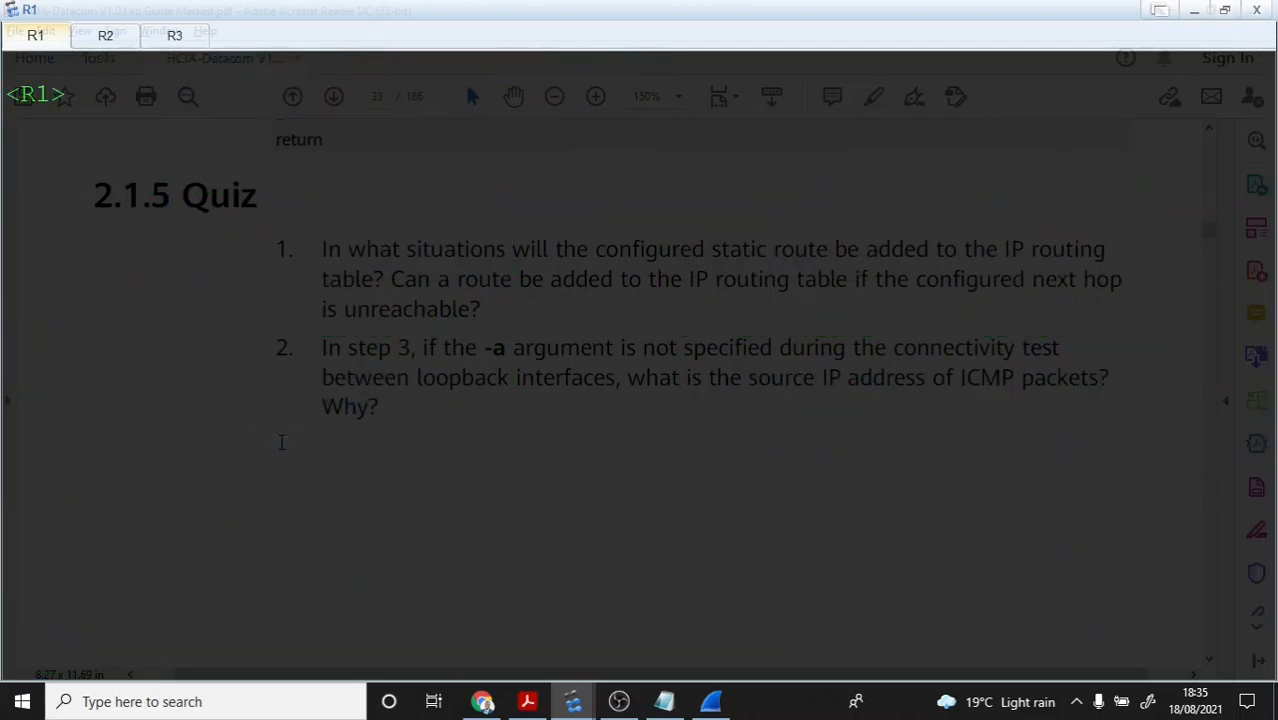
Step: Save R1's current configuration to the device under the default file name
text(save)
key(Return)
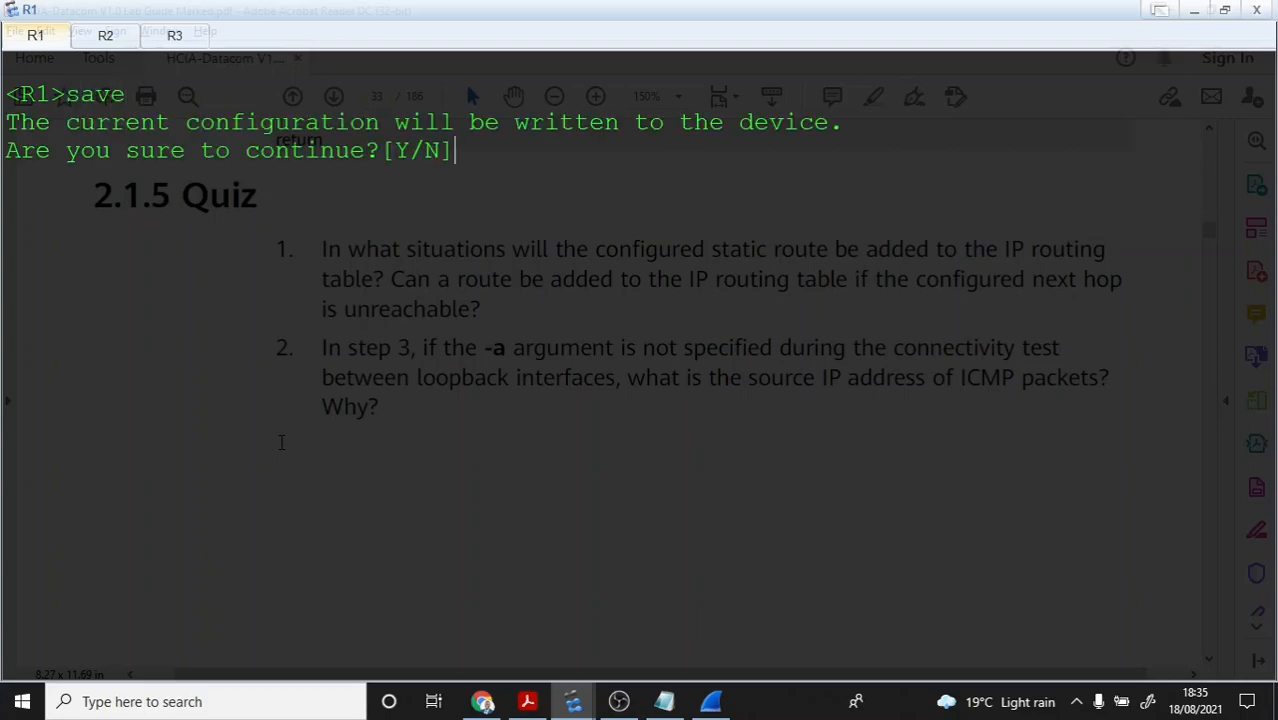
text(y)
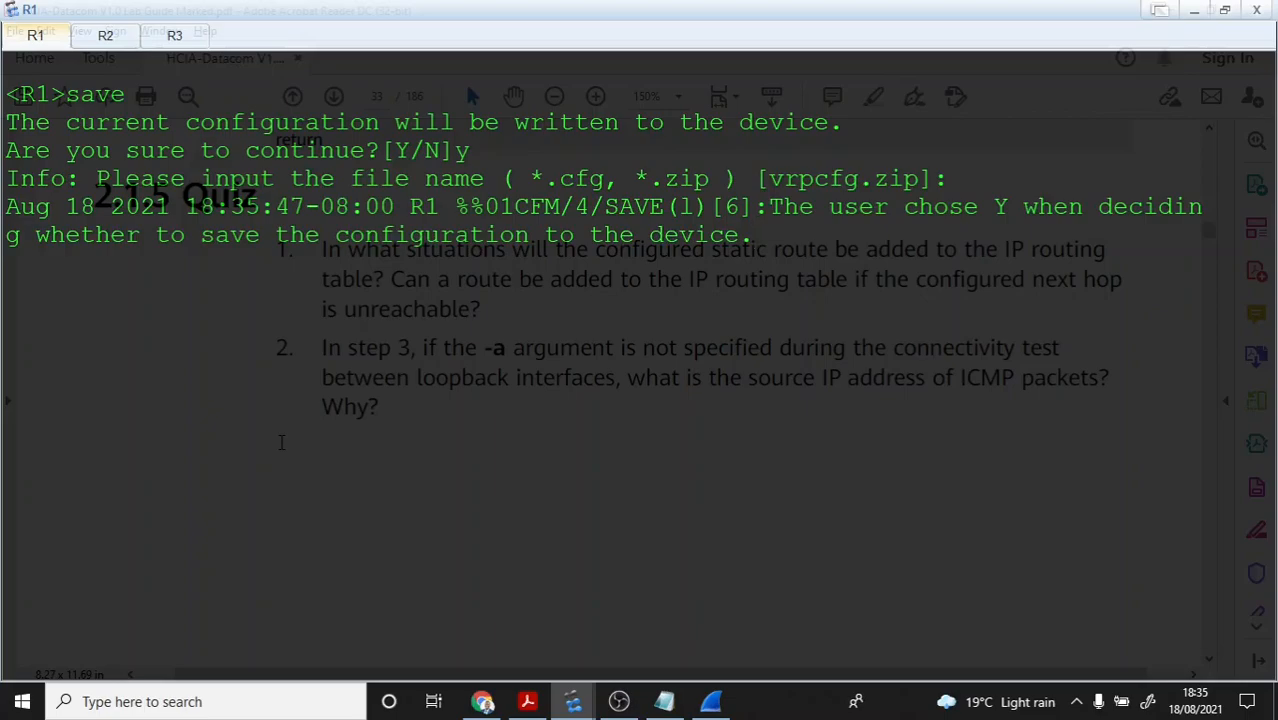
key(Return)
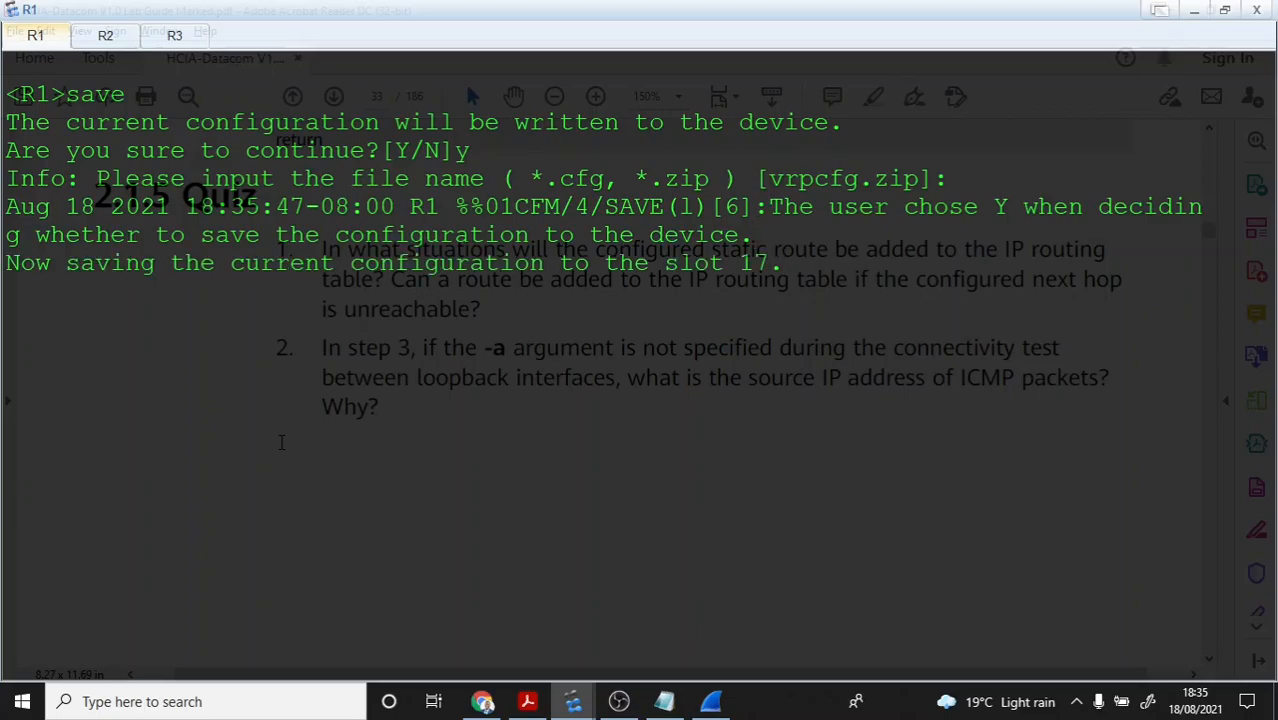
key(Return)
Step: Wake R2's console session and save R2's current configuration under the default file name
key(ctrl+Tab)
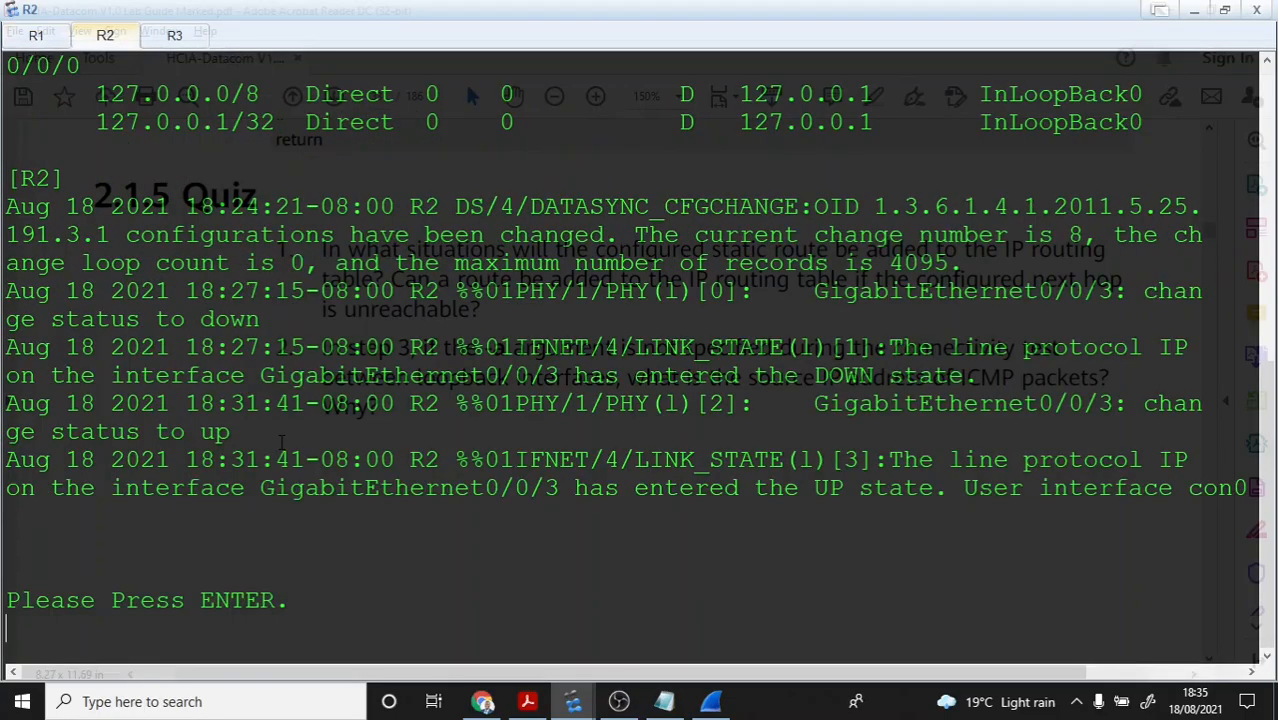
key(Return)
text(save)
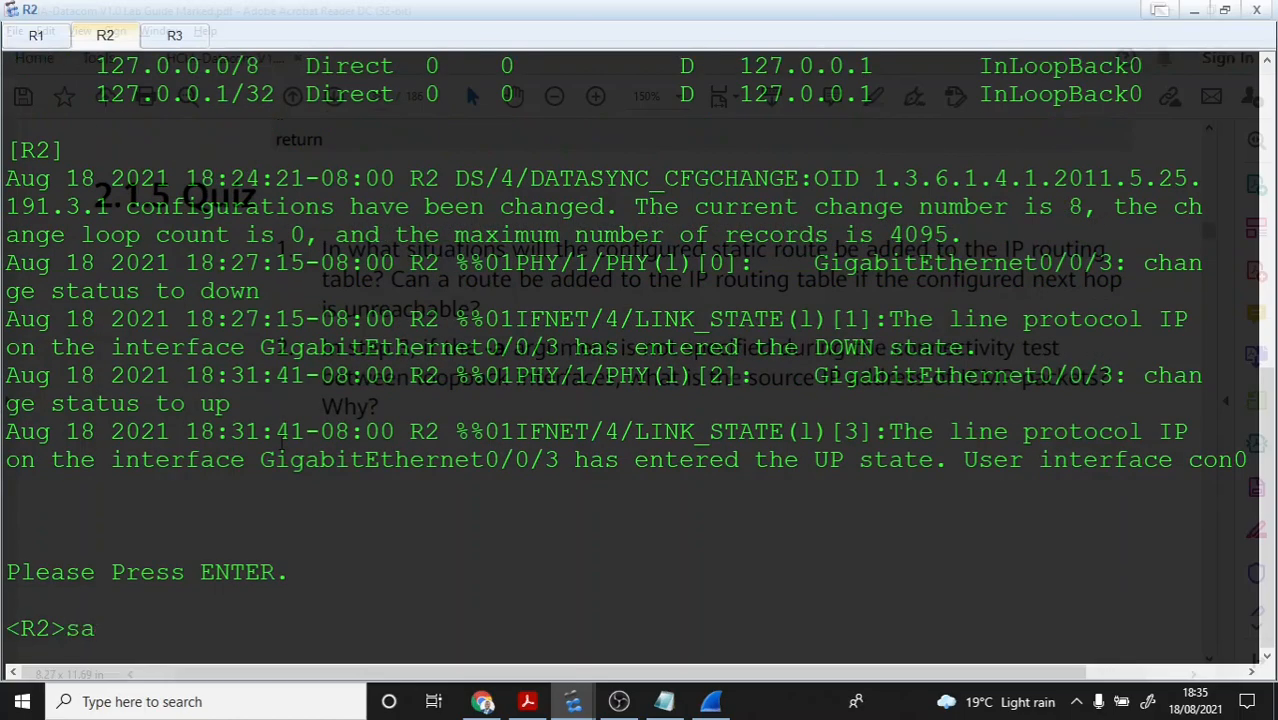
key(Return)
text(y)
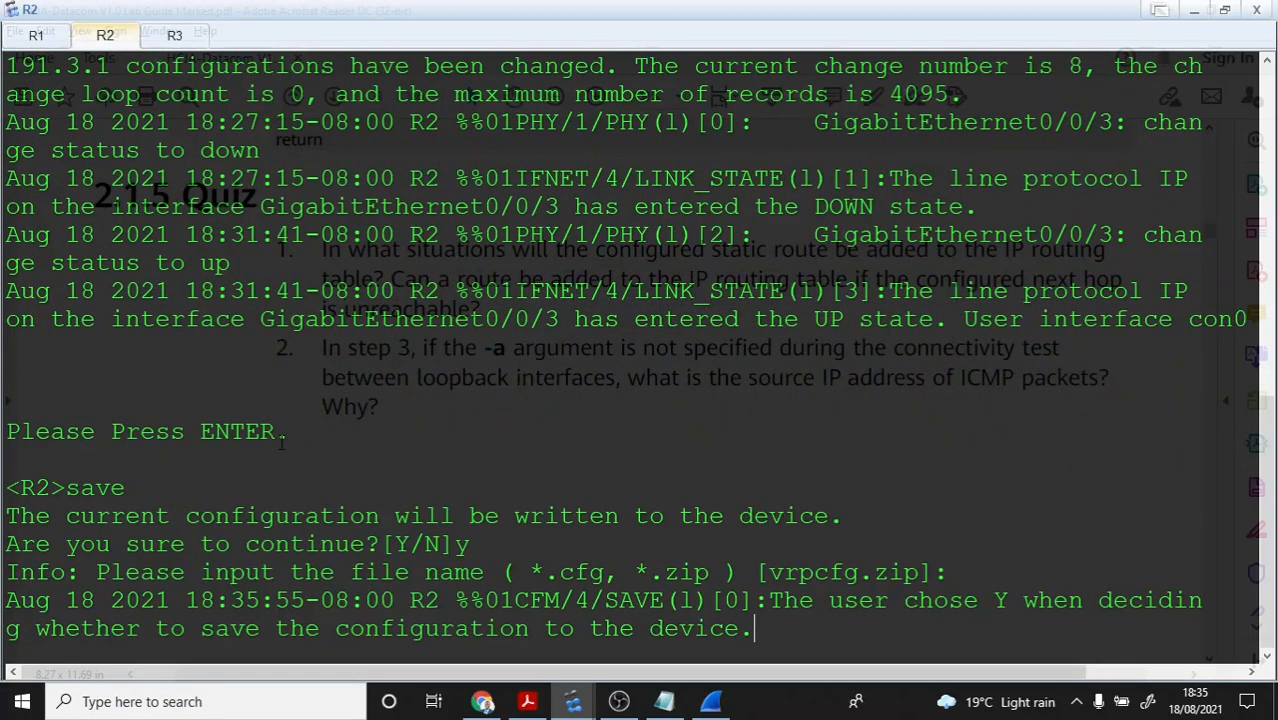
key(Return)
key(Return)
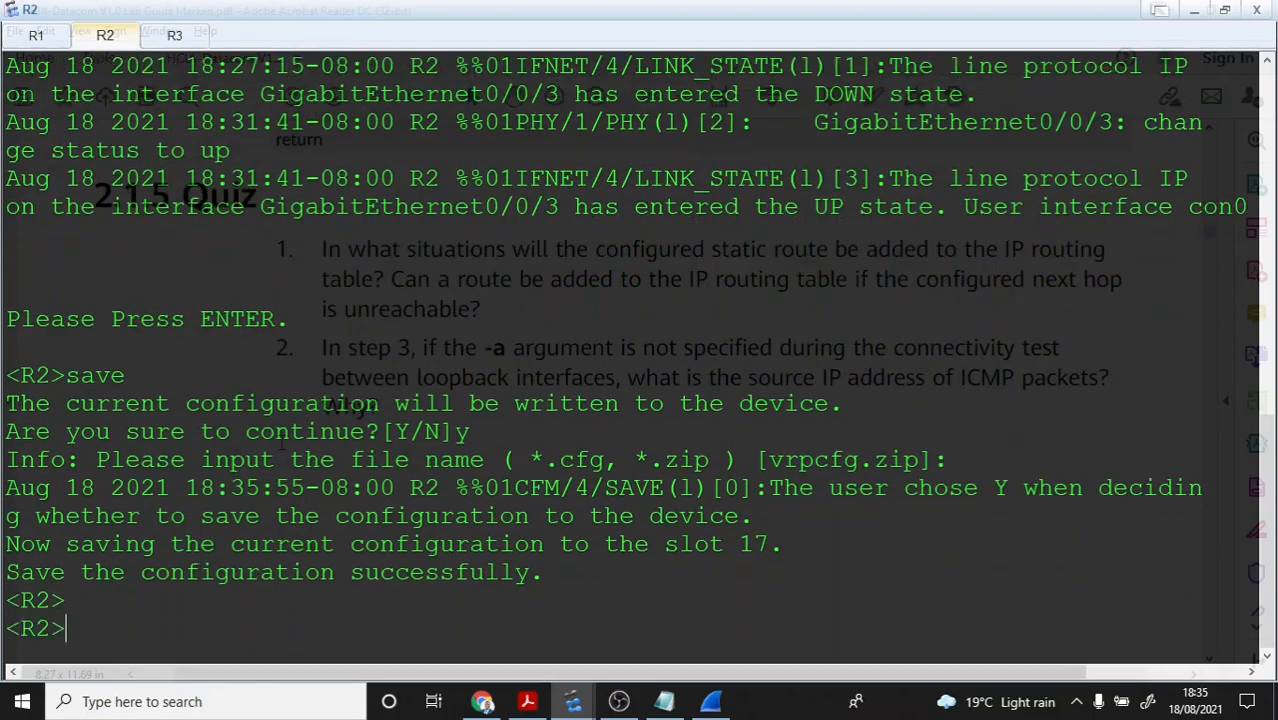
Step: Save R3's current configuration under the default file name and close the router console window
key(ctrl+Tab)
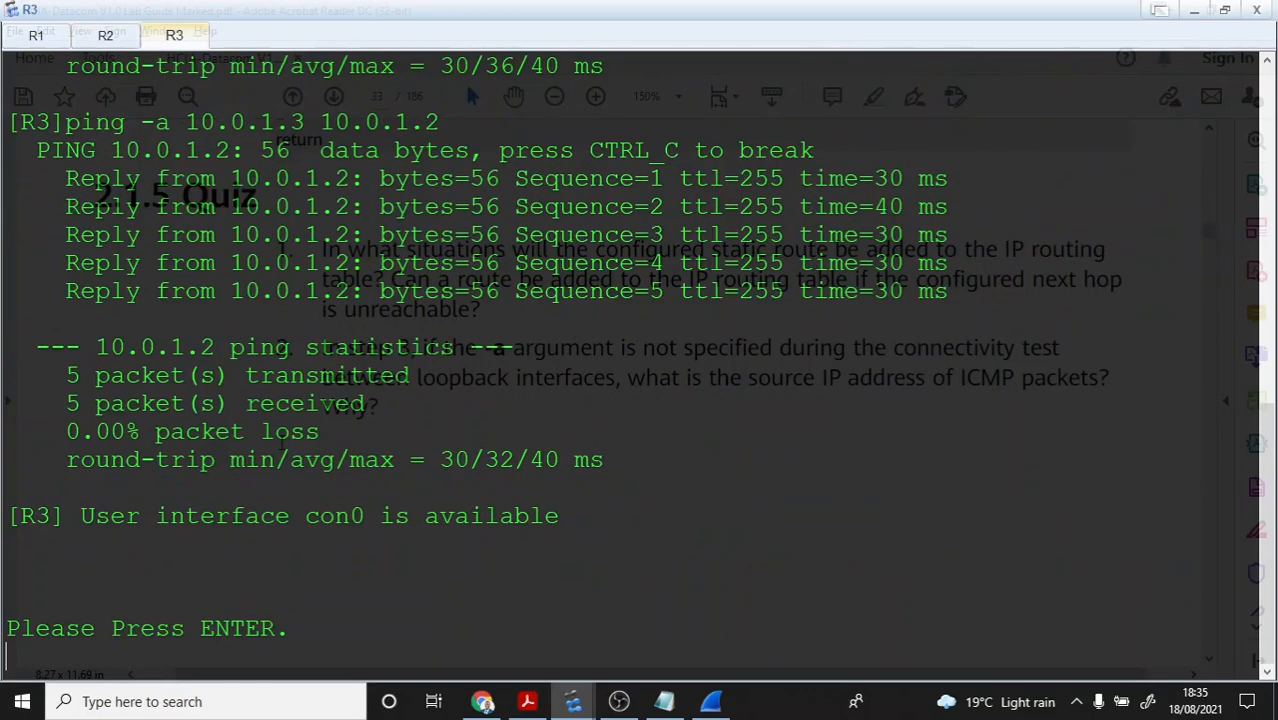
key(Return)
text(save)
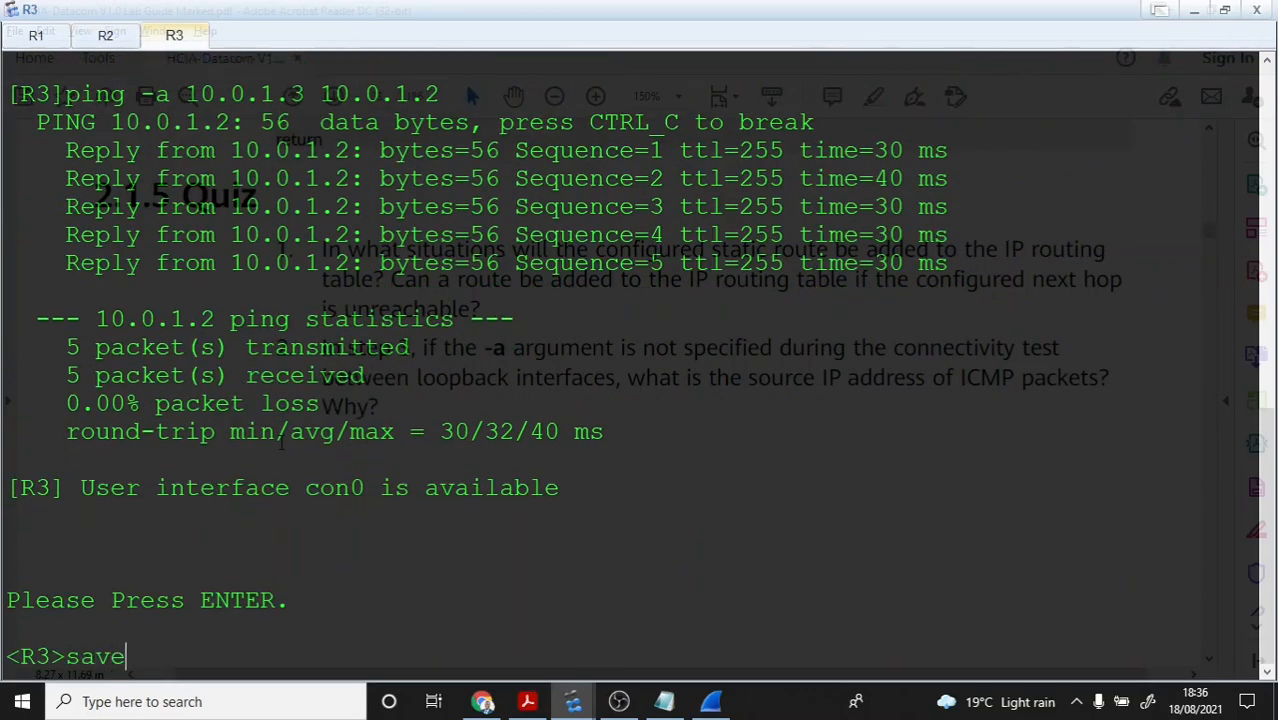
key(Return)
text(y)
key(Return)
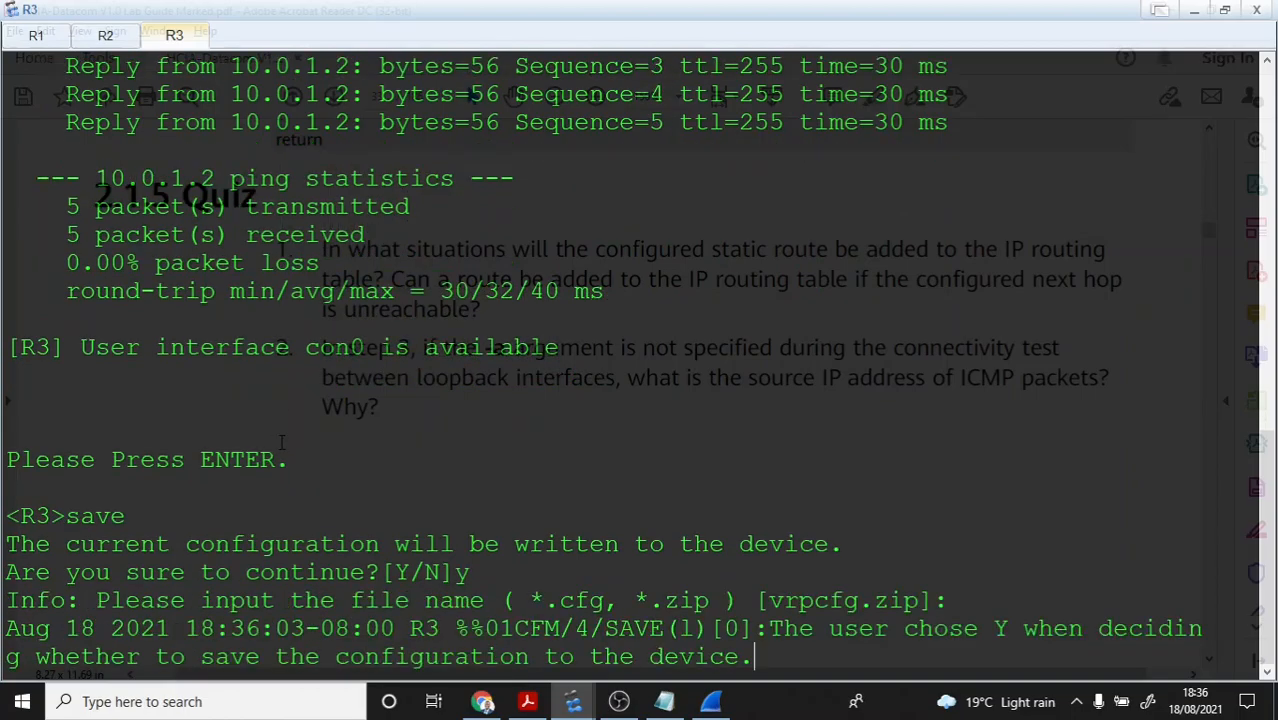
key(Return)
key(Return)
key(Return)
key(Return)
key(Return)
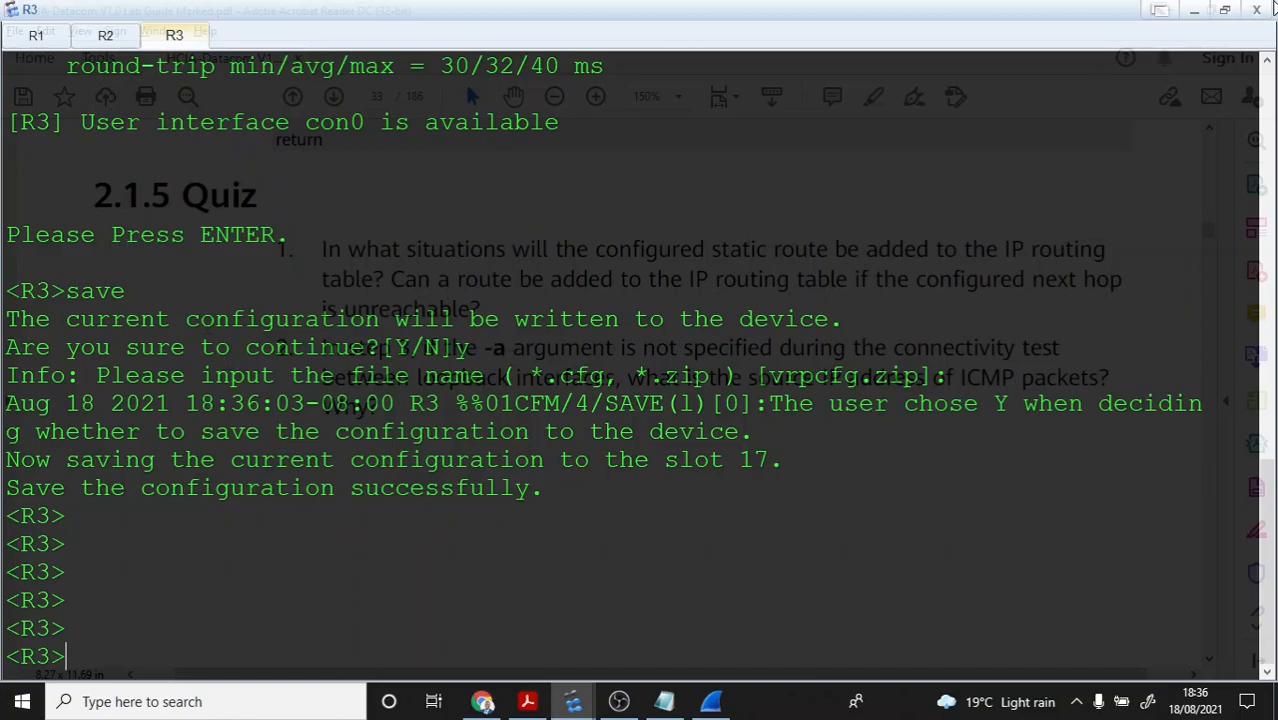
click(1262, 10)
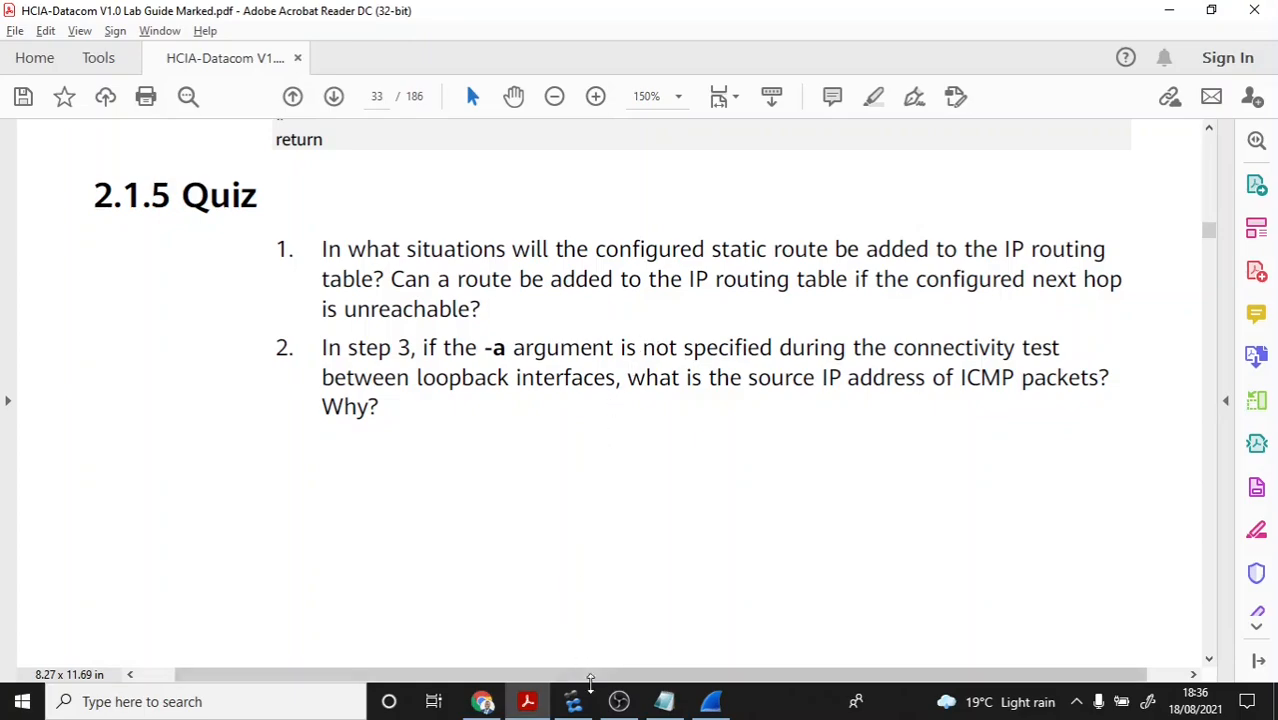
Step: Switch to the eNSP topology and start saving it in Backup (E:), Huawei ICT Academy 2021, HCIA Datacom, Training Labs
click(573, 700)
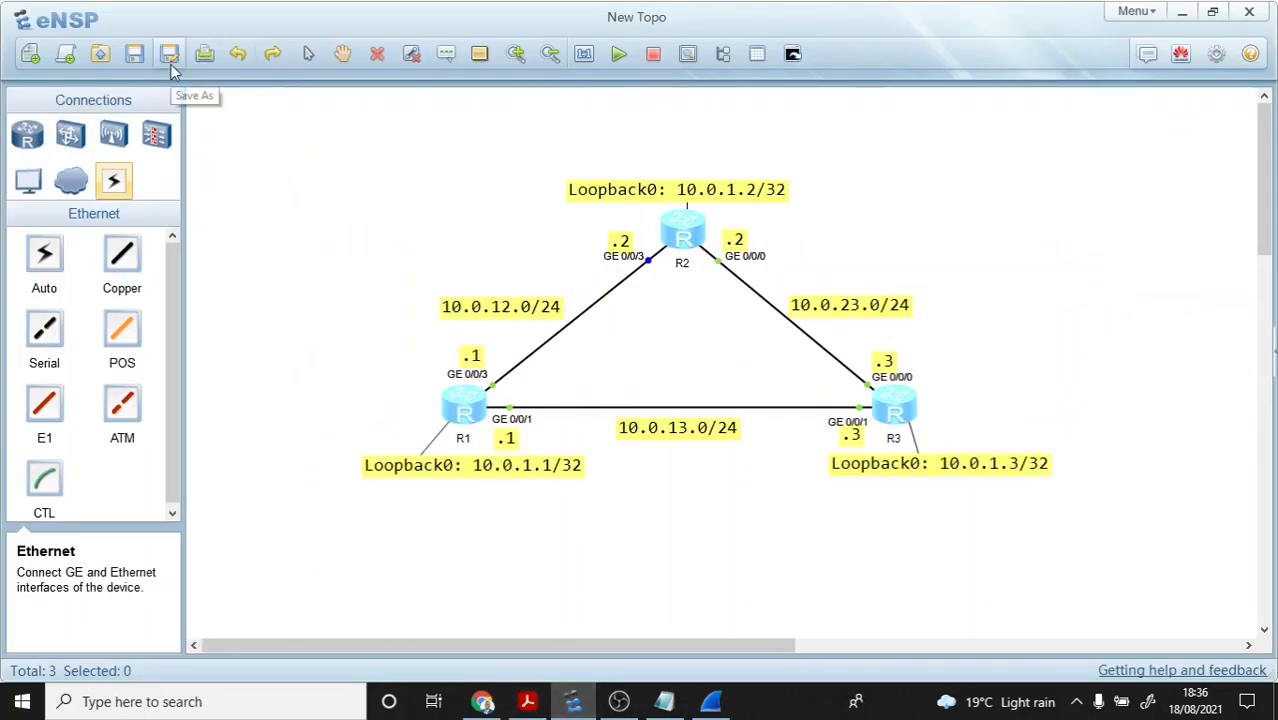
click(137, 55)
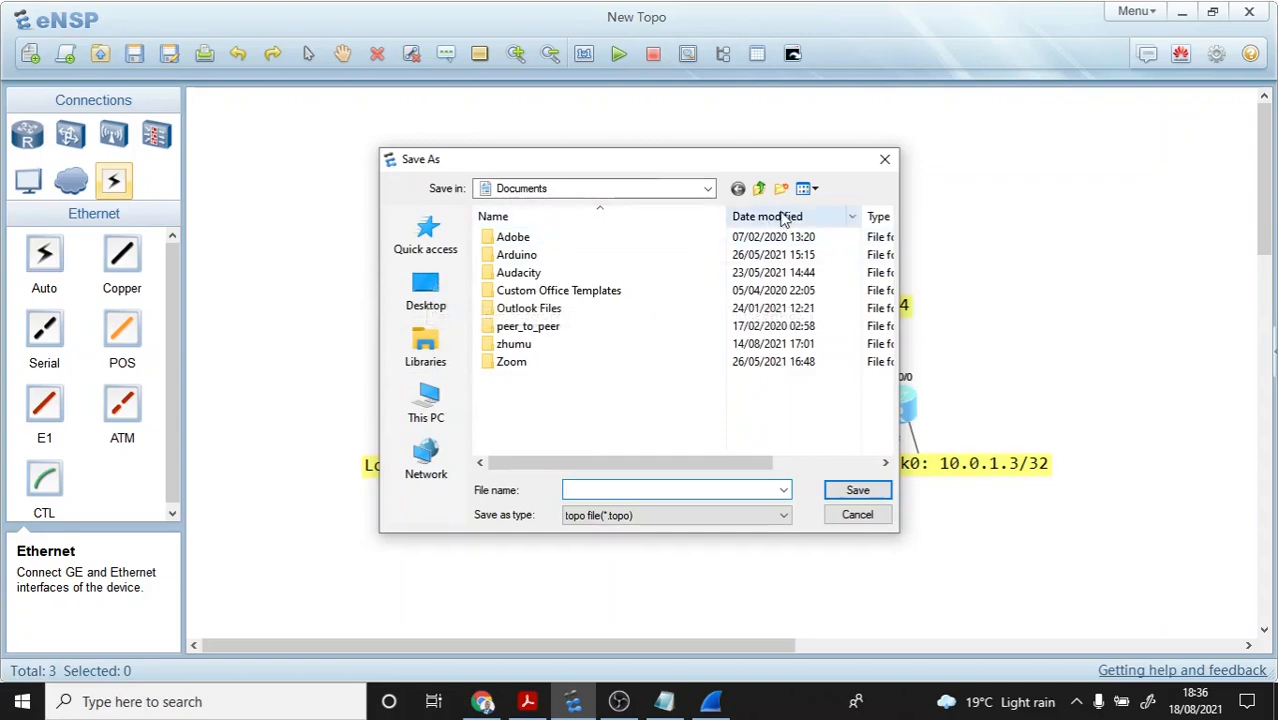
click(430, 445)
click(427, 405)
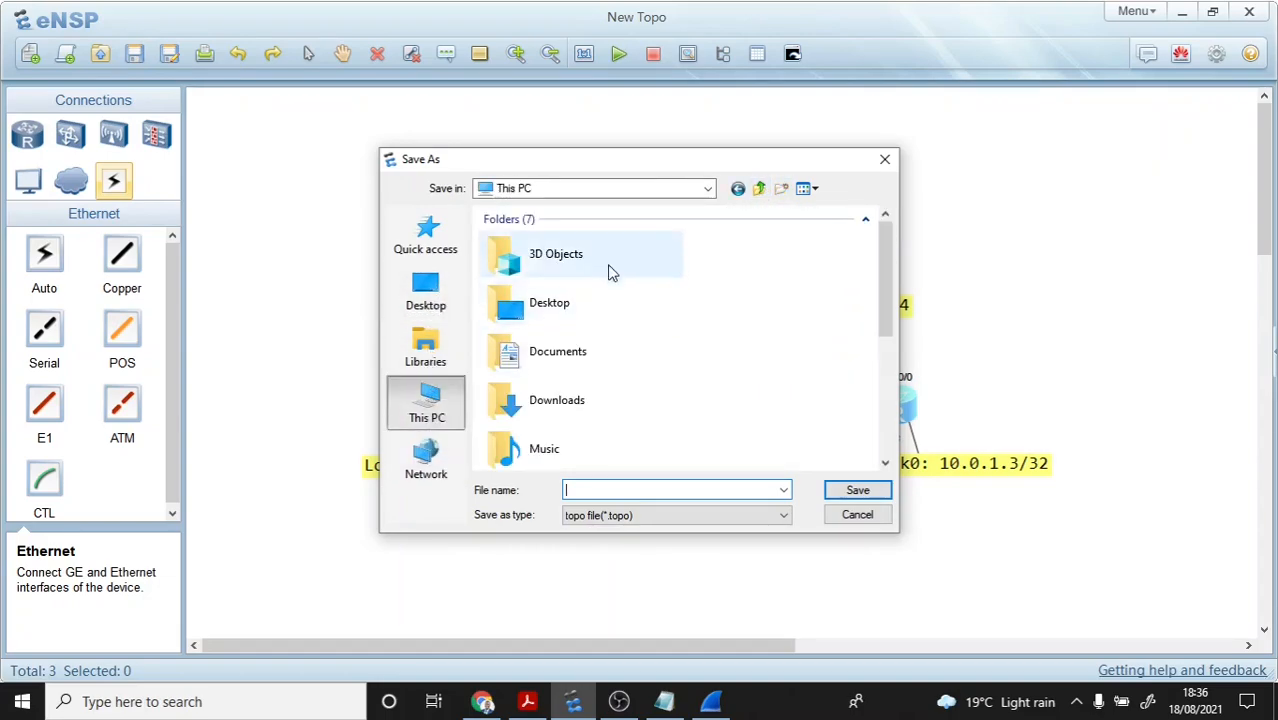
scroll(590, 290, down, 3)
double_click(586, 400)
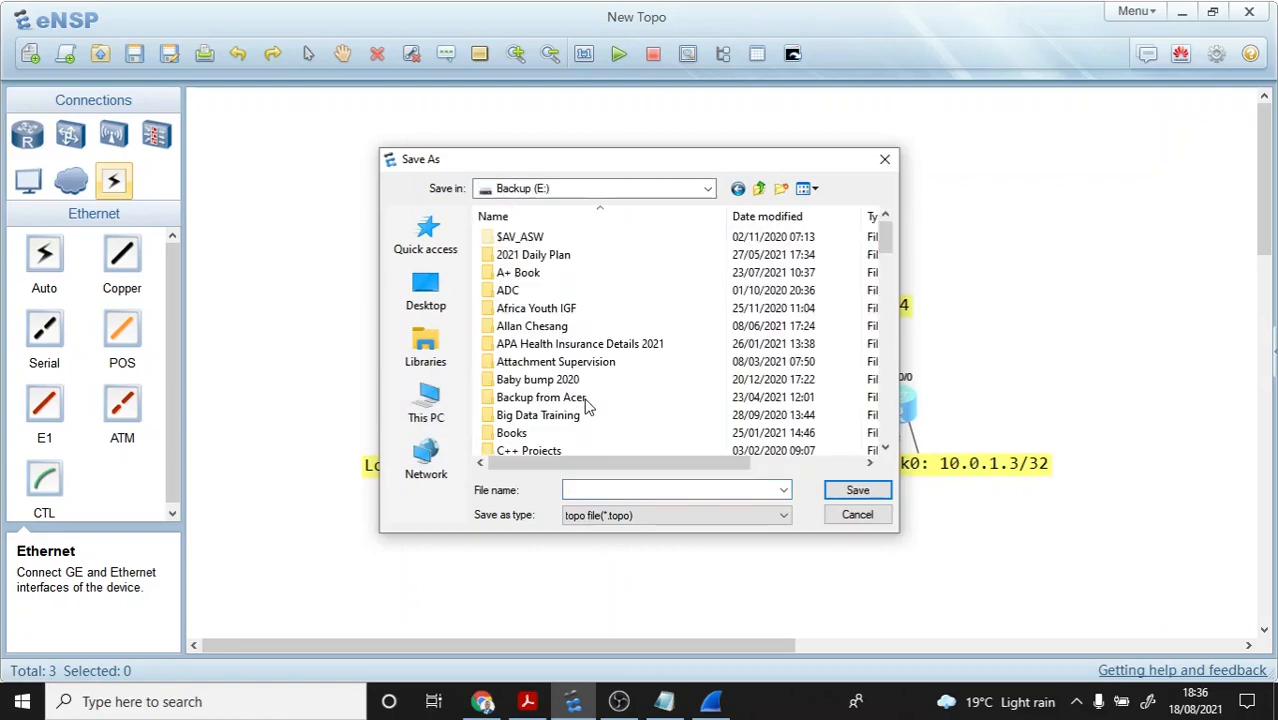
scroll(575, 326, down, 15)
scroll(530, 320, up, 2)
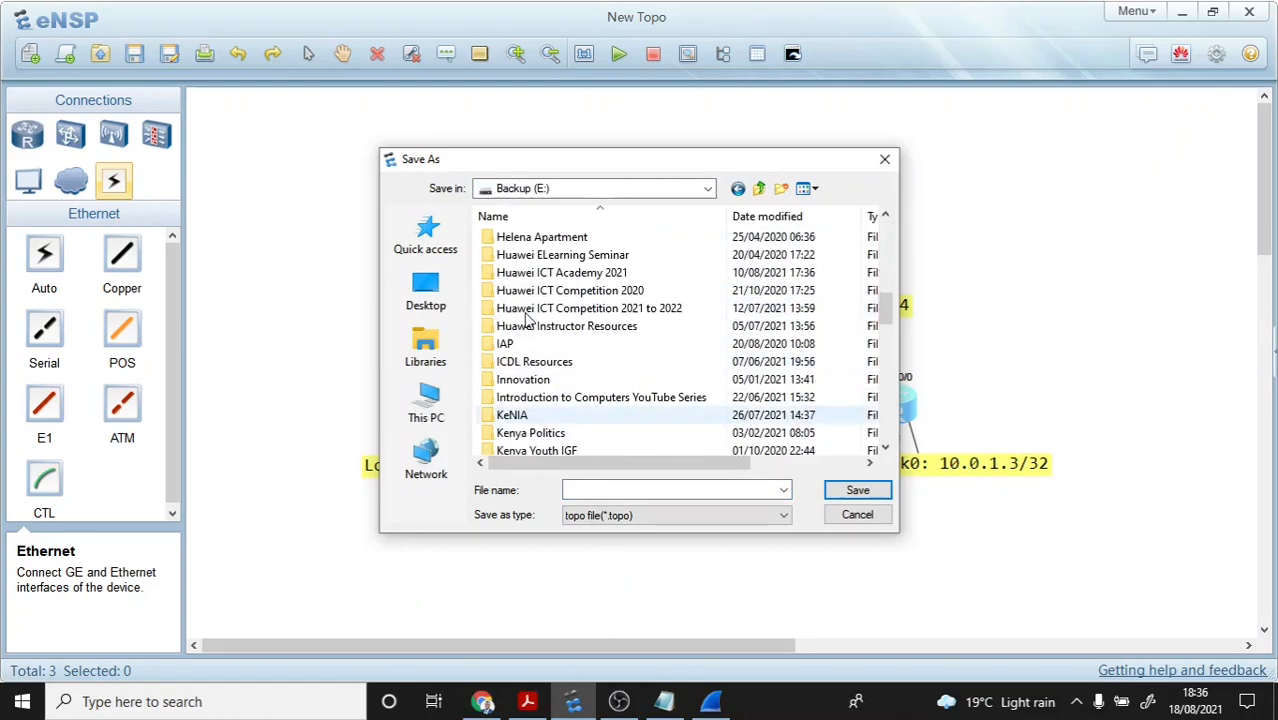
double_click(540, 273)
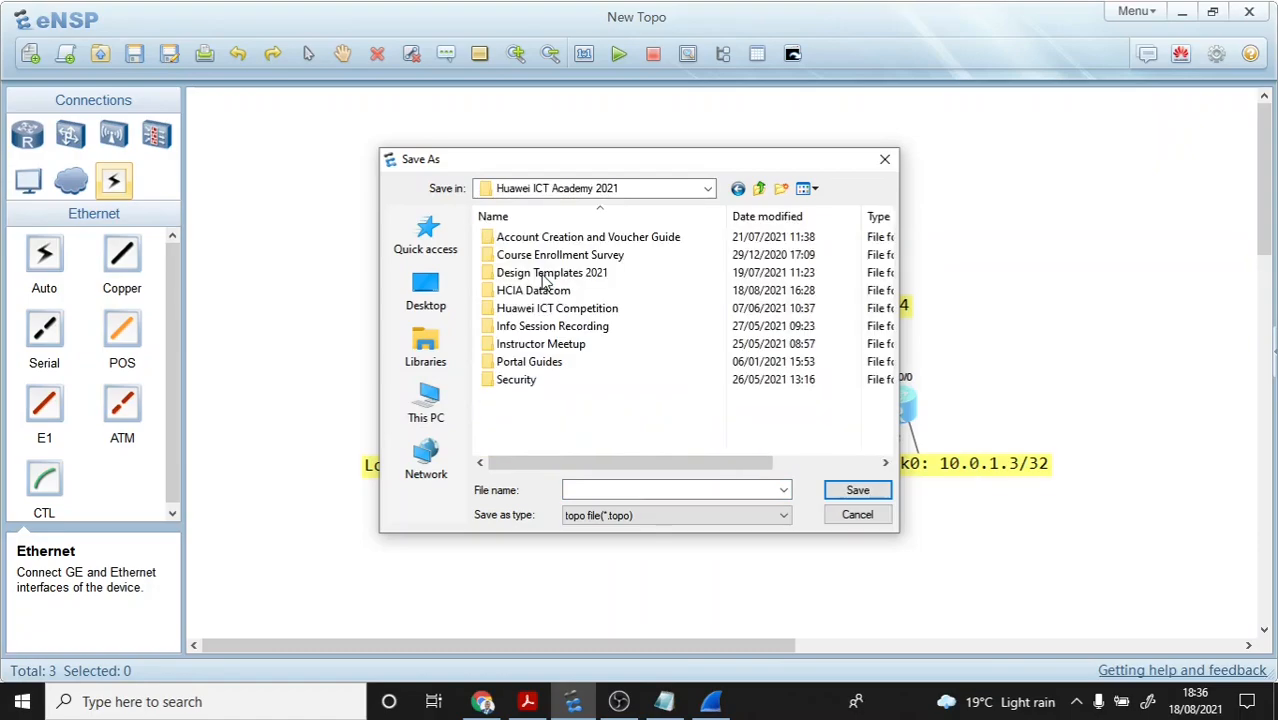
double_click(533, 290)
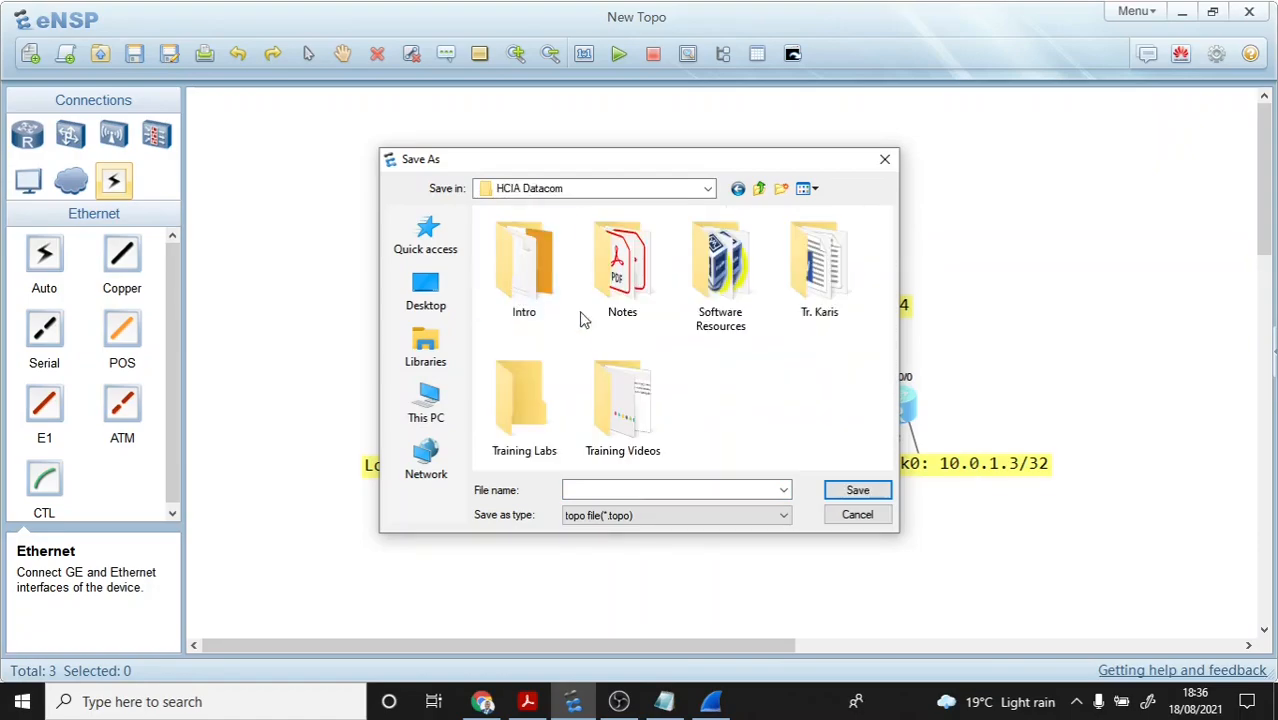
double_click(520, 412)
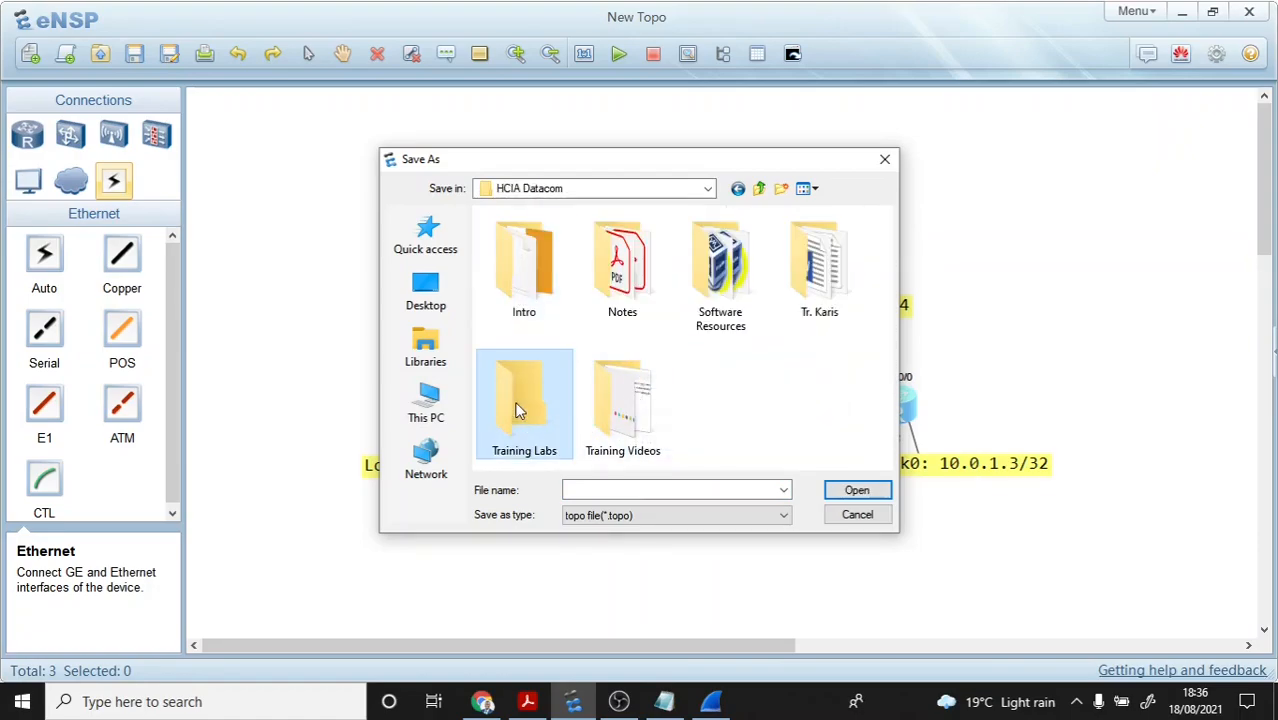
Step: Name the topology file "Lab 2-1 IPv4 Addressing and Routing Config" and save it
click(634, 486)
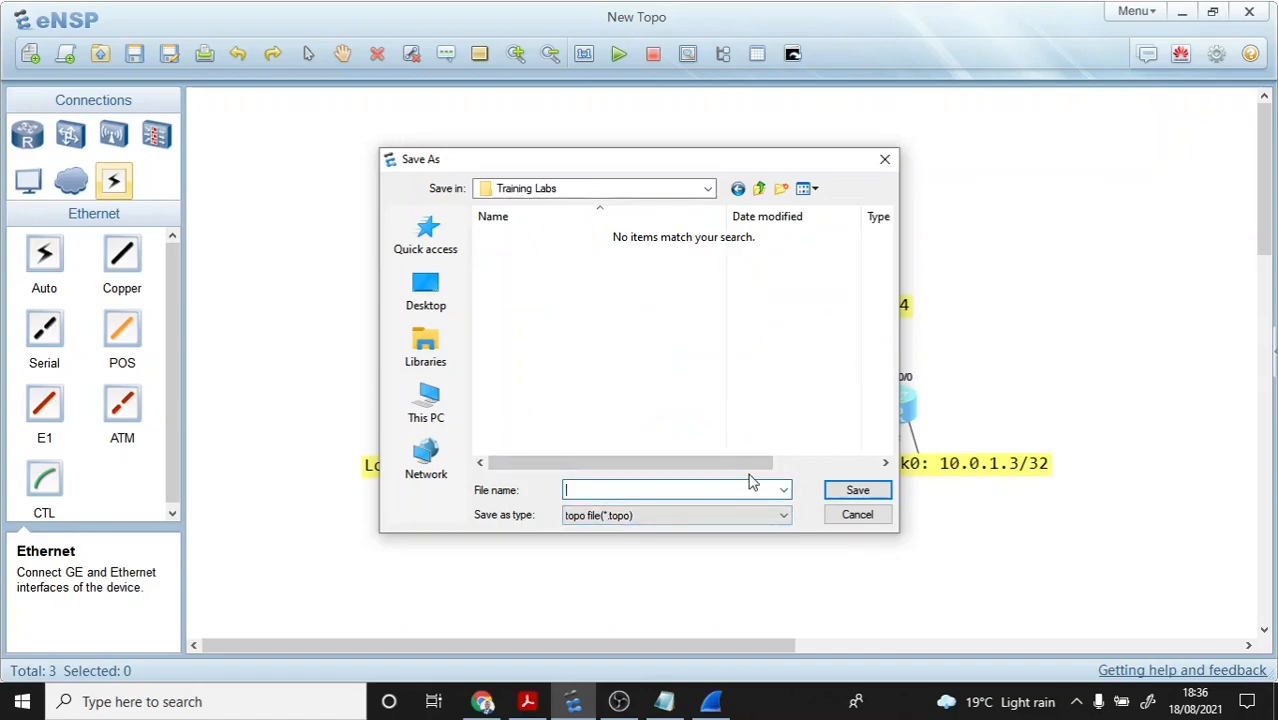
text(Lab)
text(2-1 IP)
text(v4 Address)
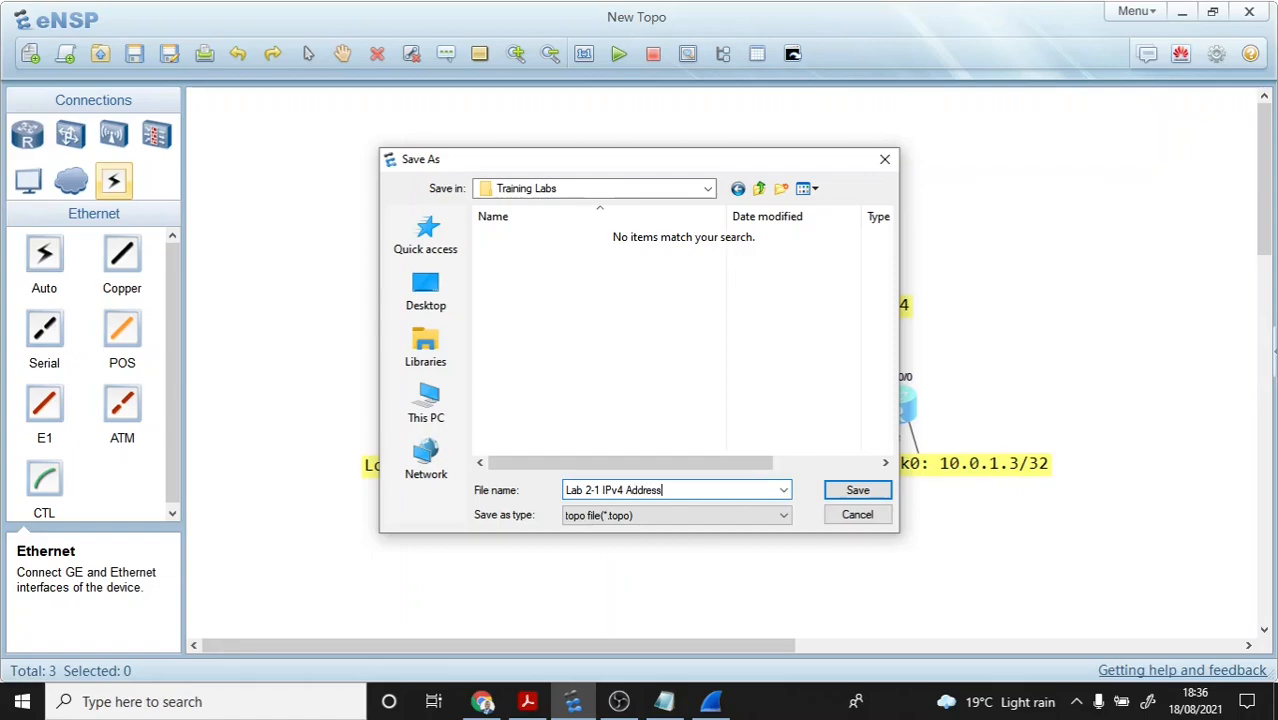
text(ing and)
key(BackSpace)
key(BackSpace)
text(Routing Config)
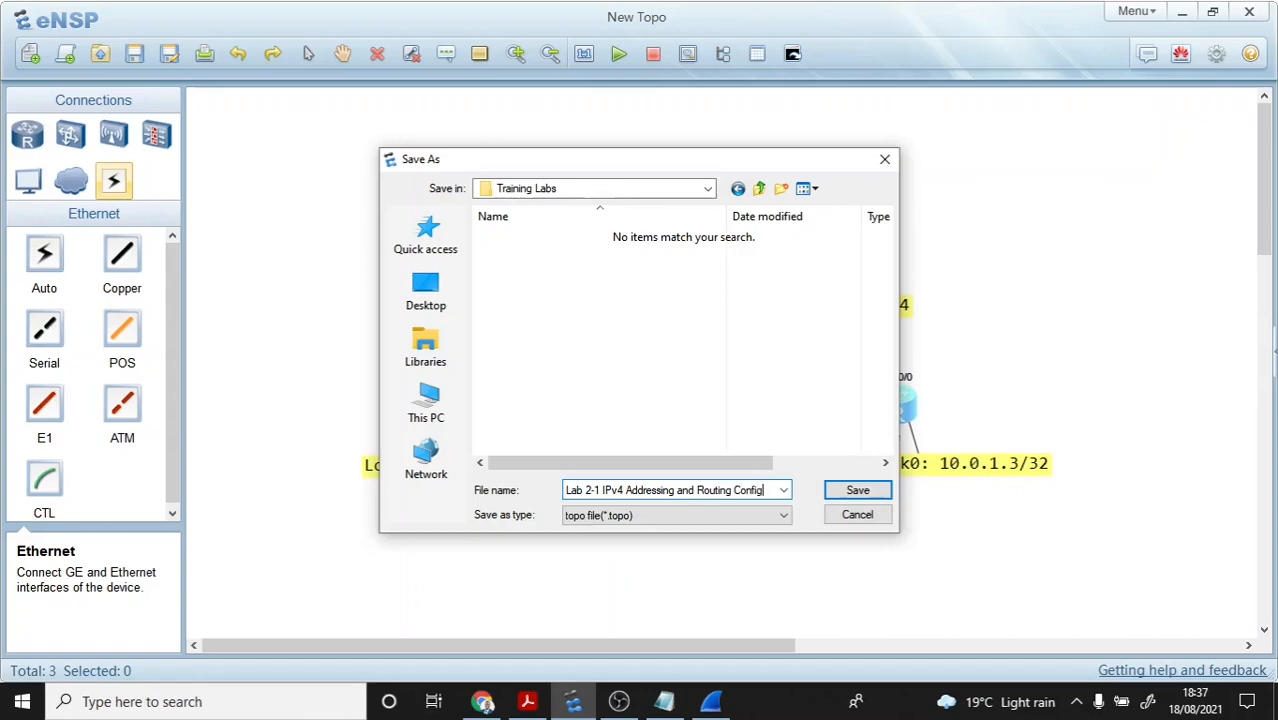
click(845, 493)
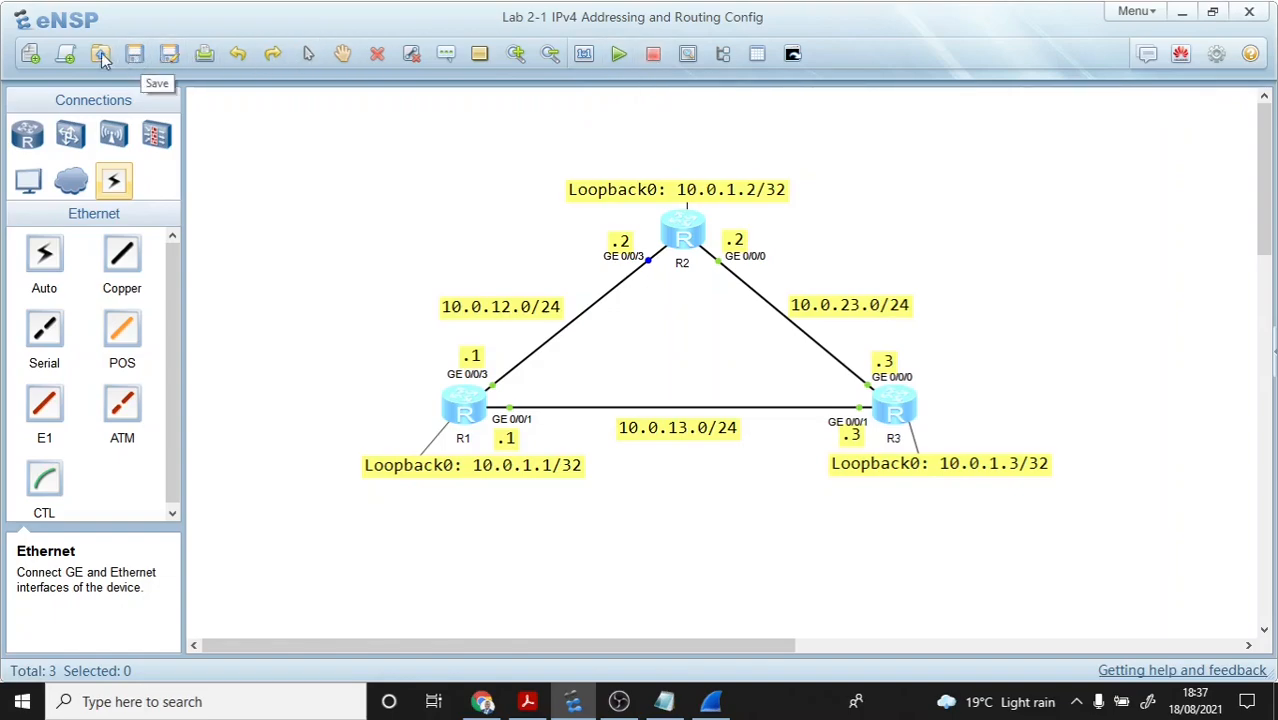
Step: Start a blank topology, saving the current lab, and reopen "Lab 2-1 IPv4 Addressing and Routing Config" from its Training Labs subfolder
click(30, 57)
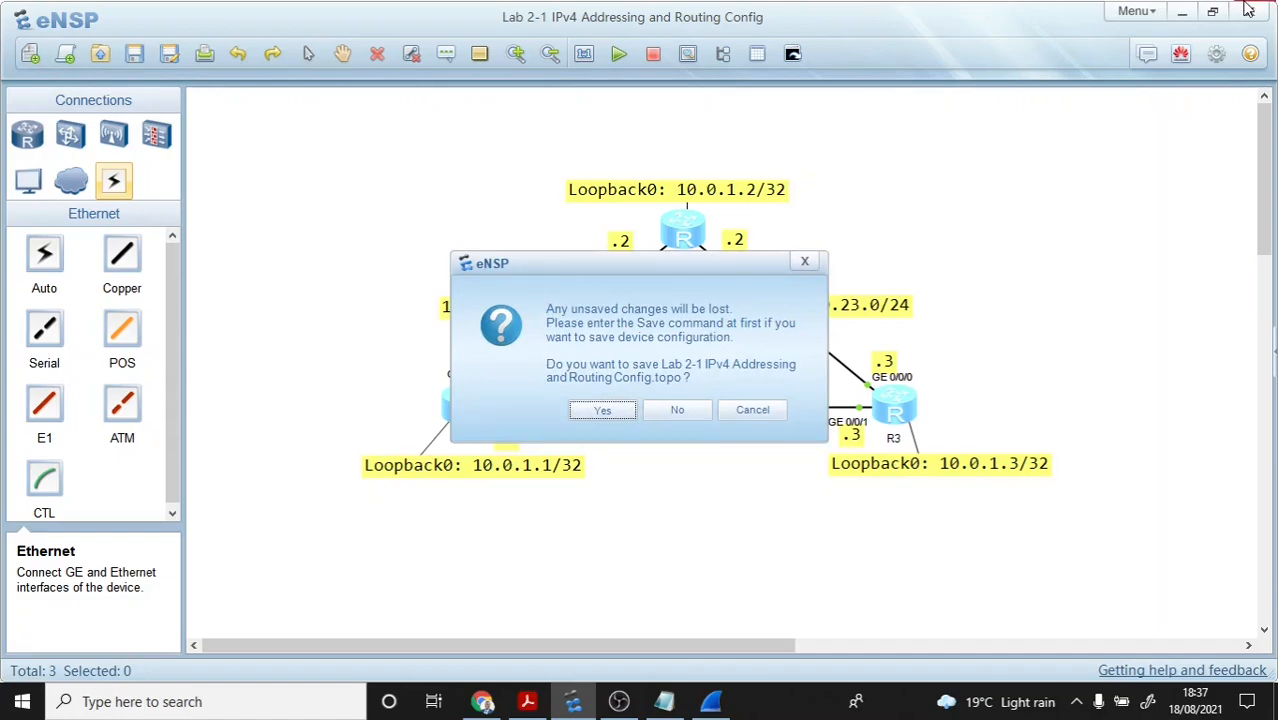
click(603, 412)
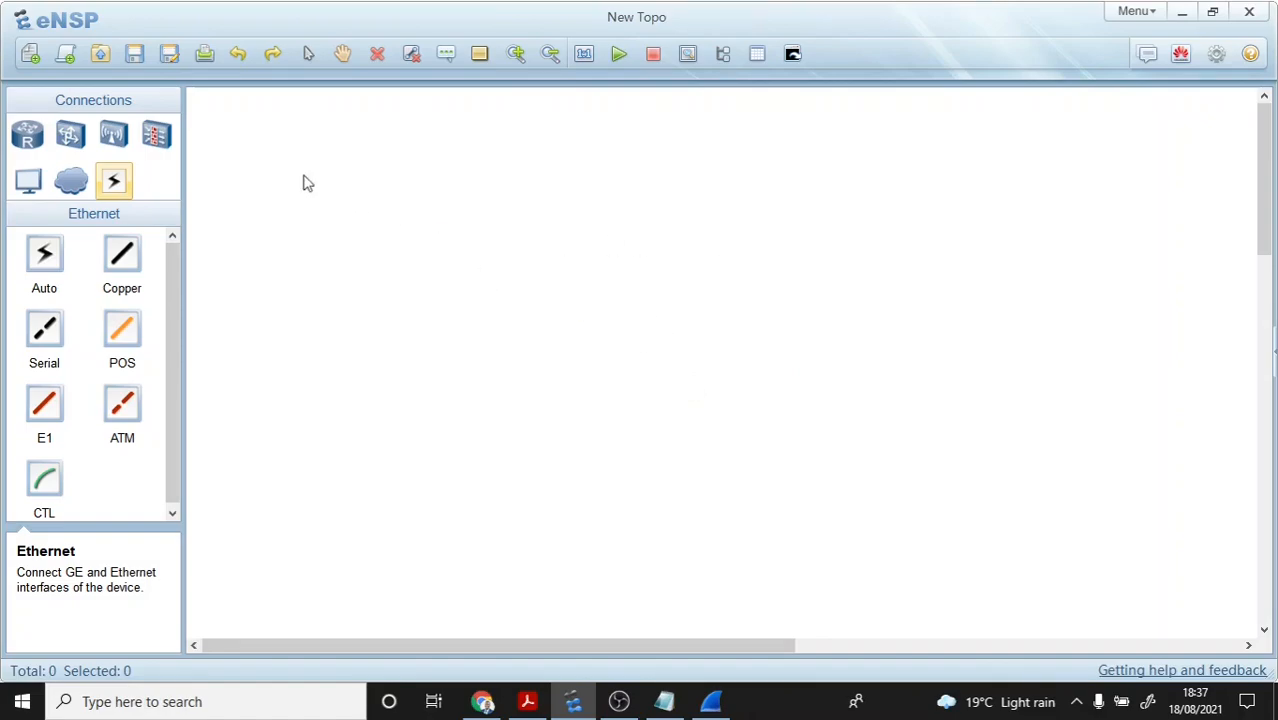
click(99, 57)
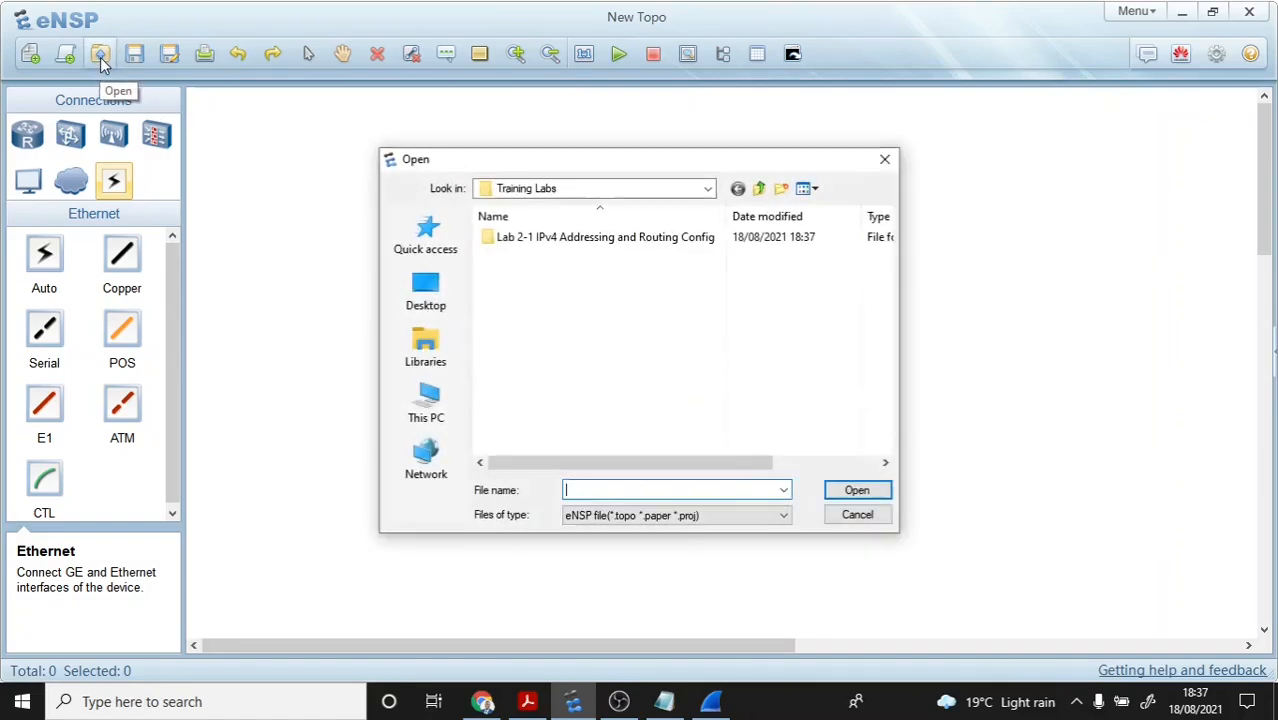
double_click(552, 240)
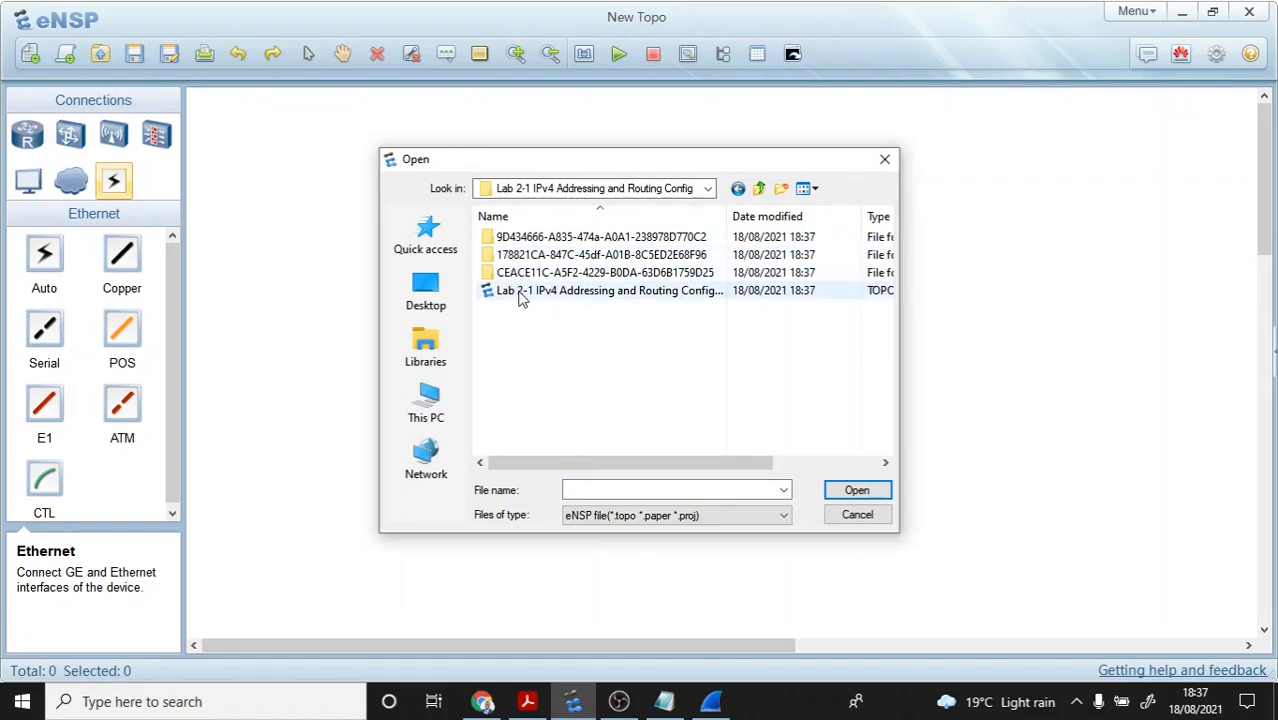
double_click(613, 292)
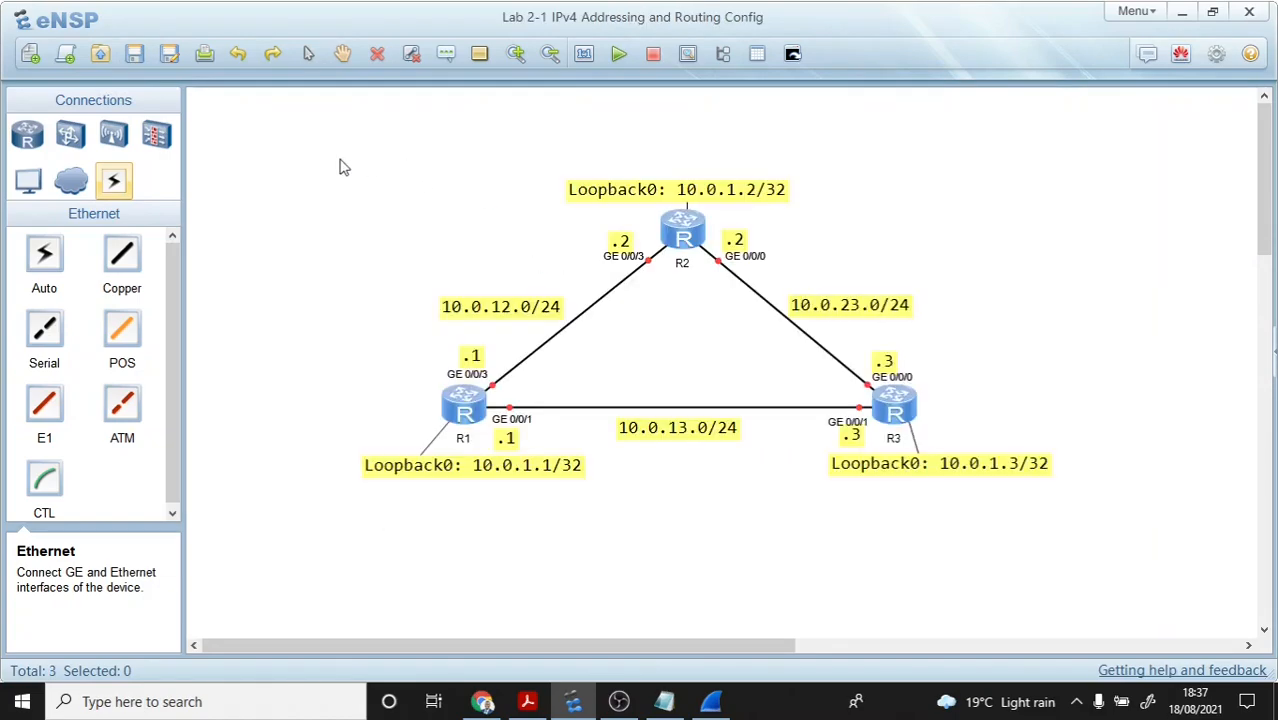
Step: Start routers R1, R2 and R3 together in the reopened lab topology
drag(332, 157, 1042, 478)
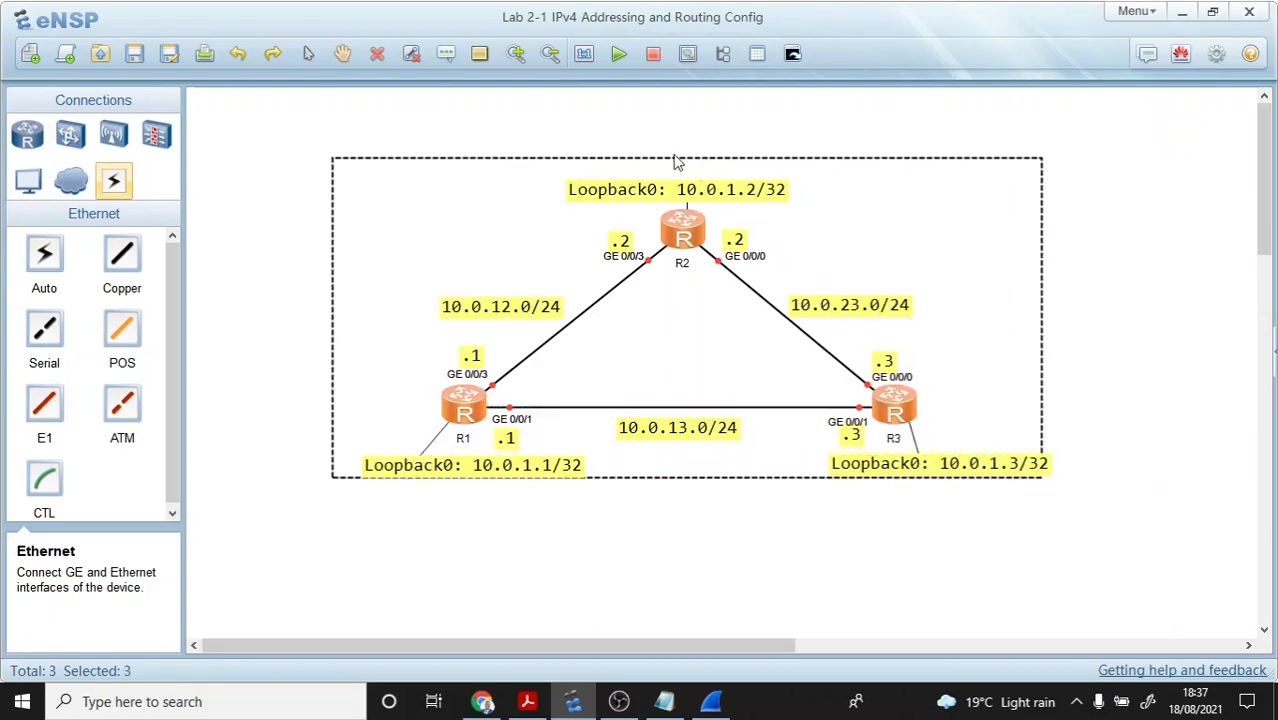
click(616, 55)
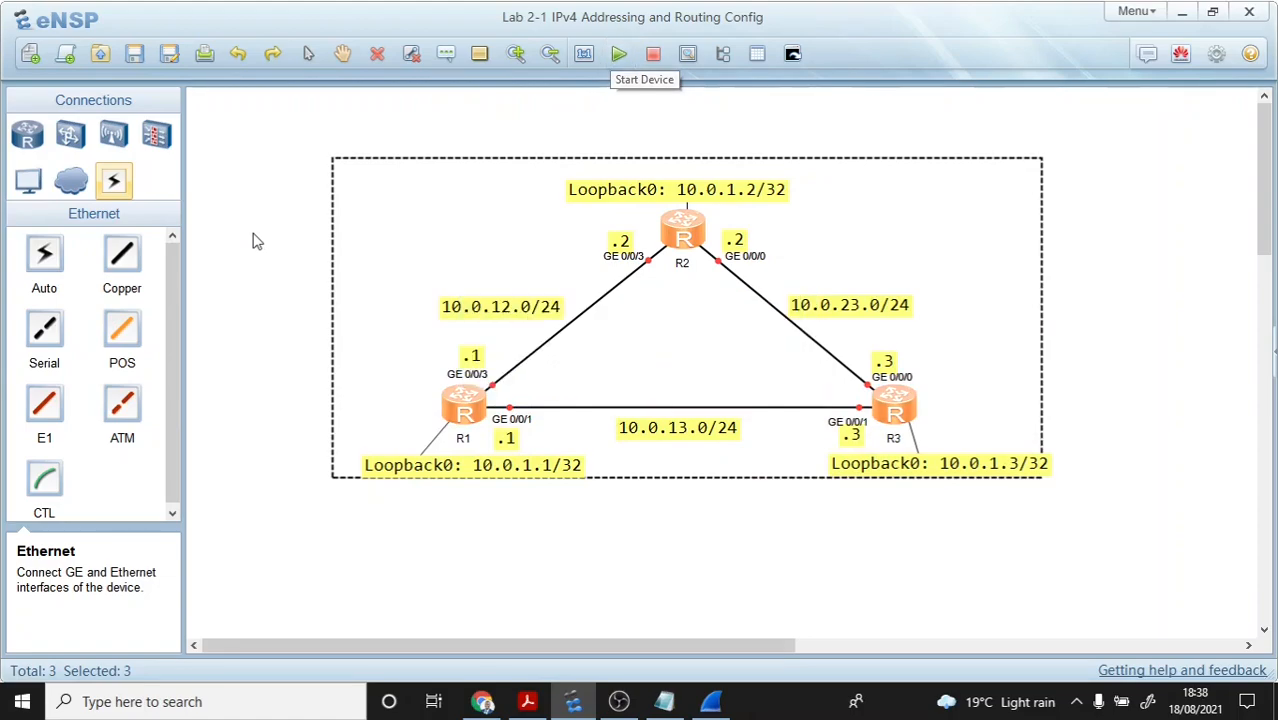
click(292, 273)
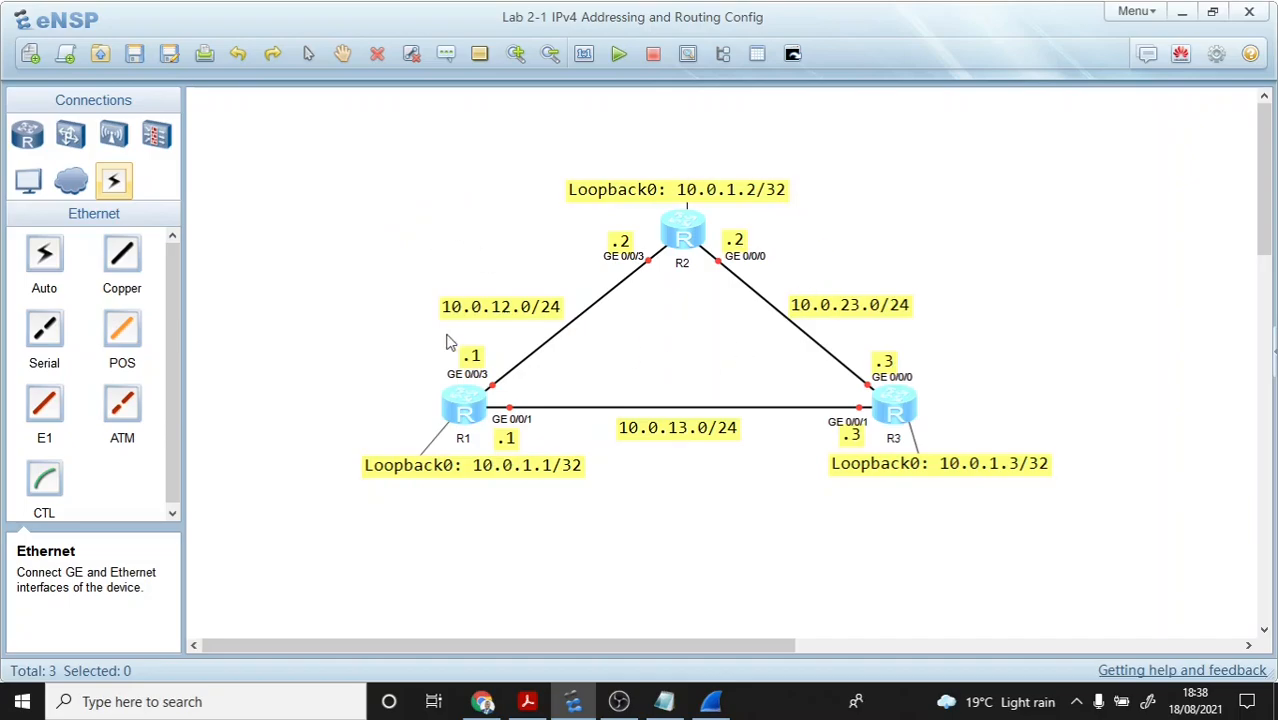
Step: Open R1's console, maximize its window and bring up a fresh command prompt
double_click(462, 412)
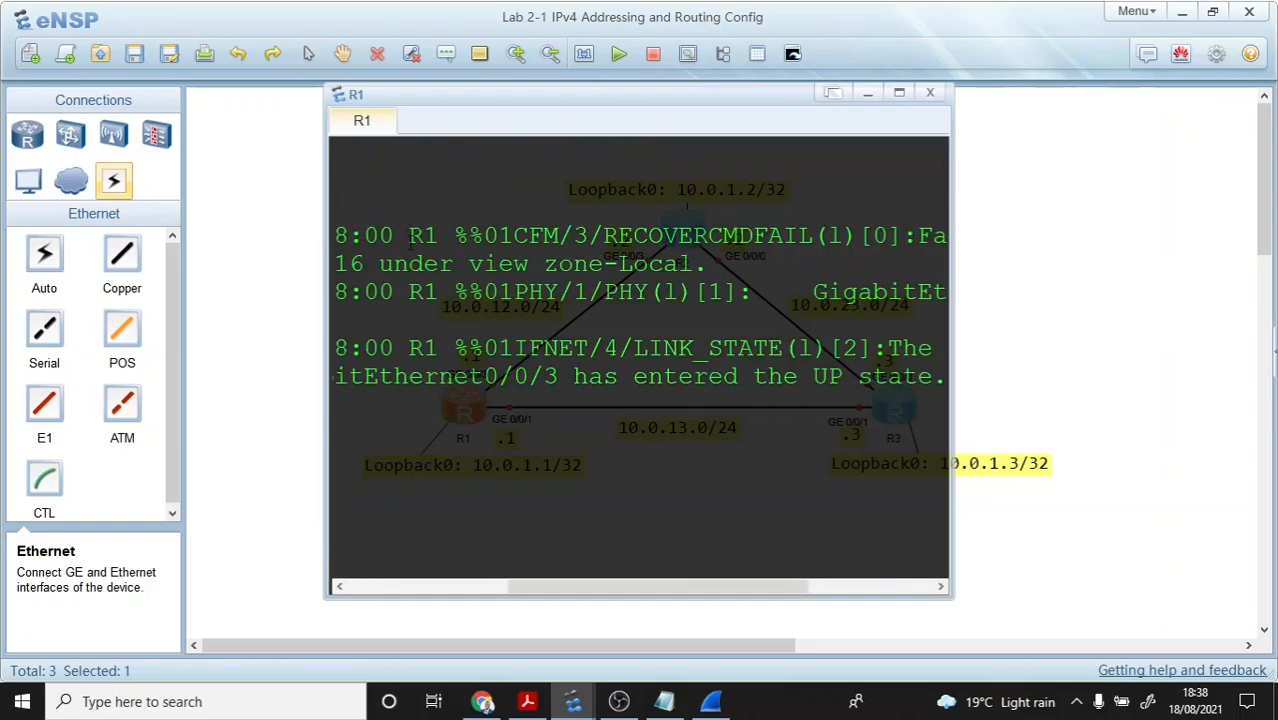
drag(325, 255, 224, 258)
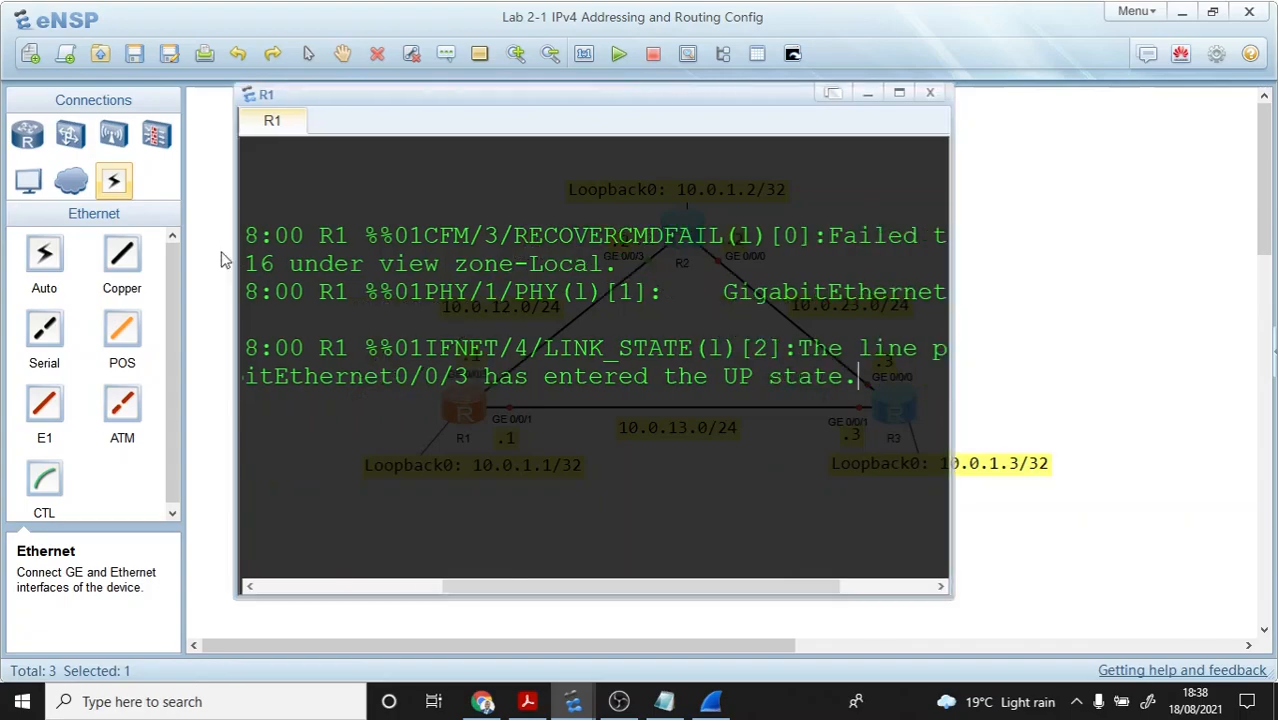
drag(442, 94, 731, 124)
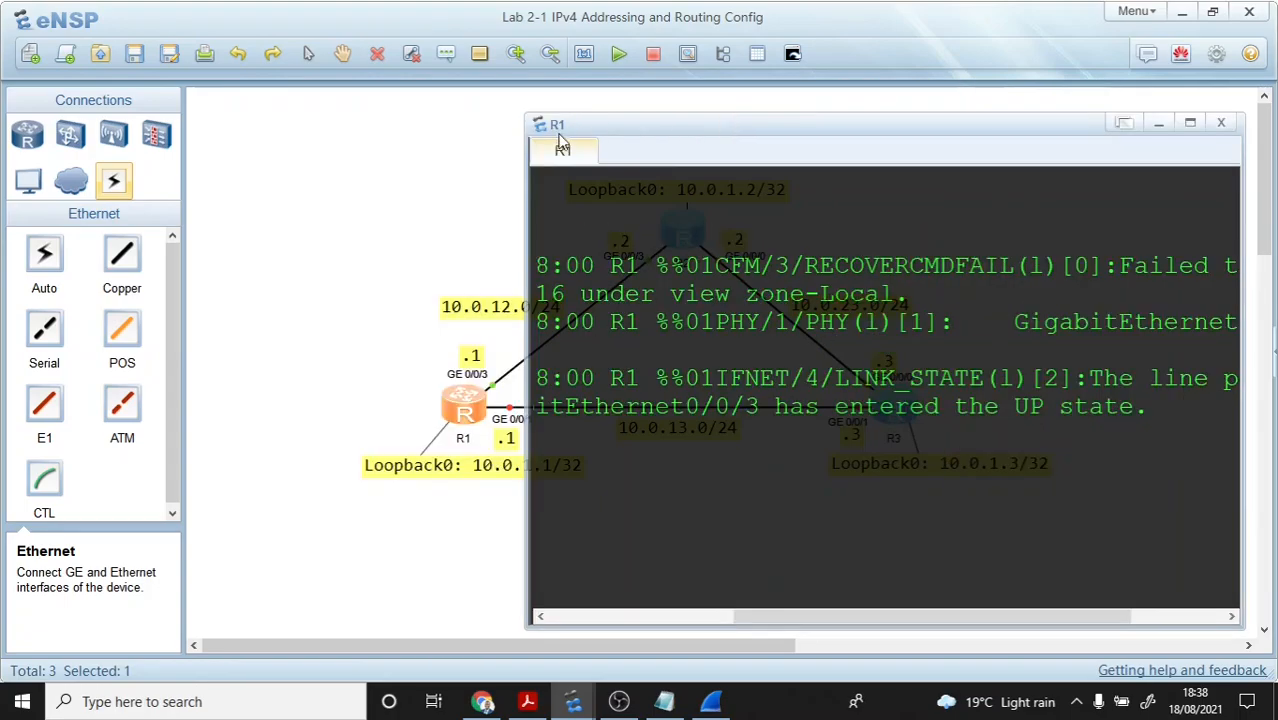
drag(586, 124, 442, 121)
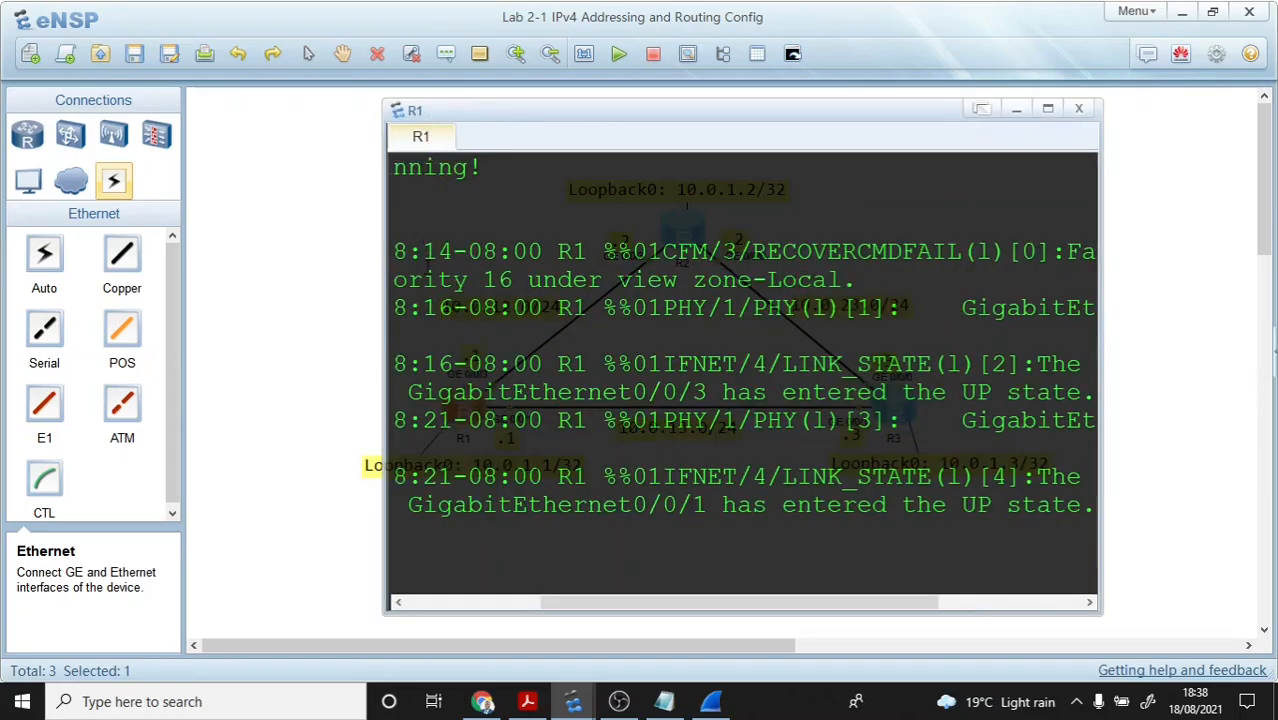
click(1048, 110)
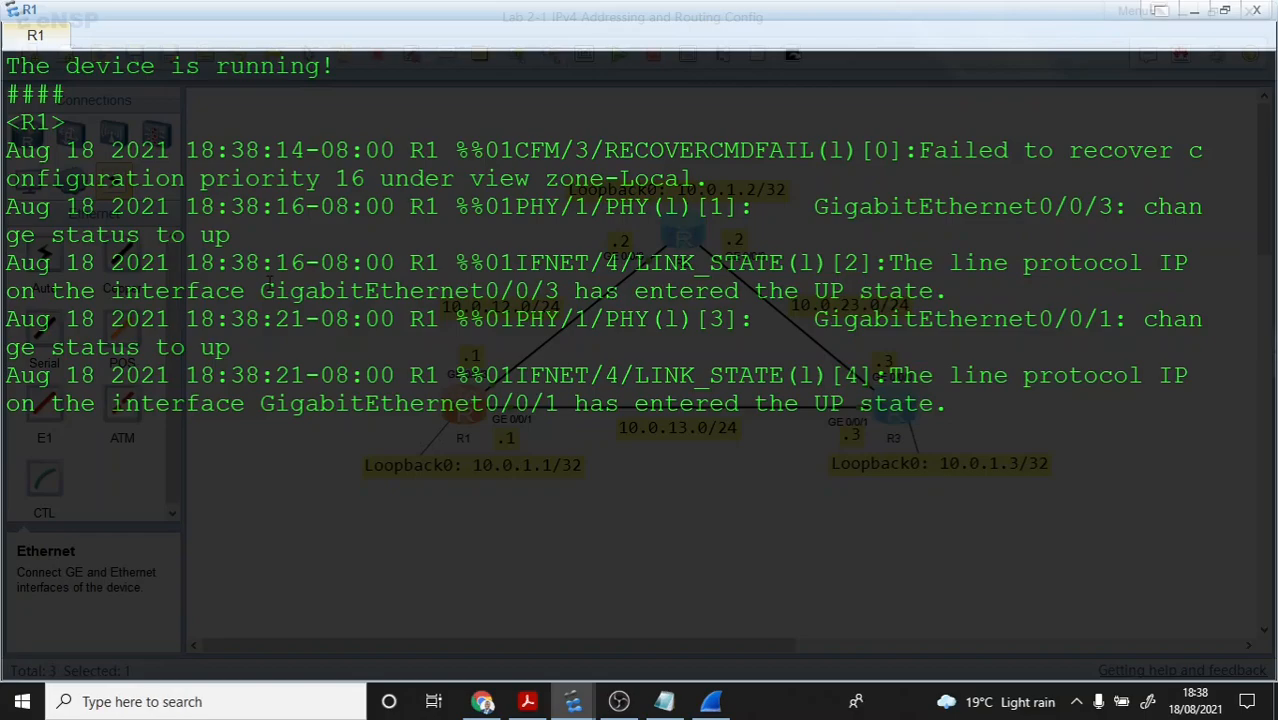
key(Return)
key(Return)
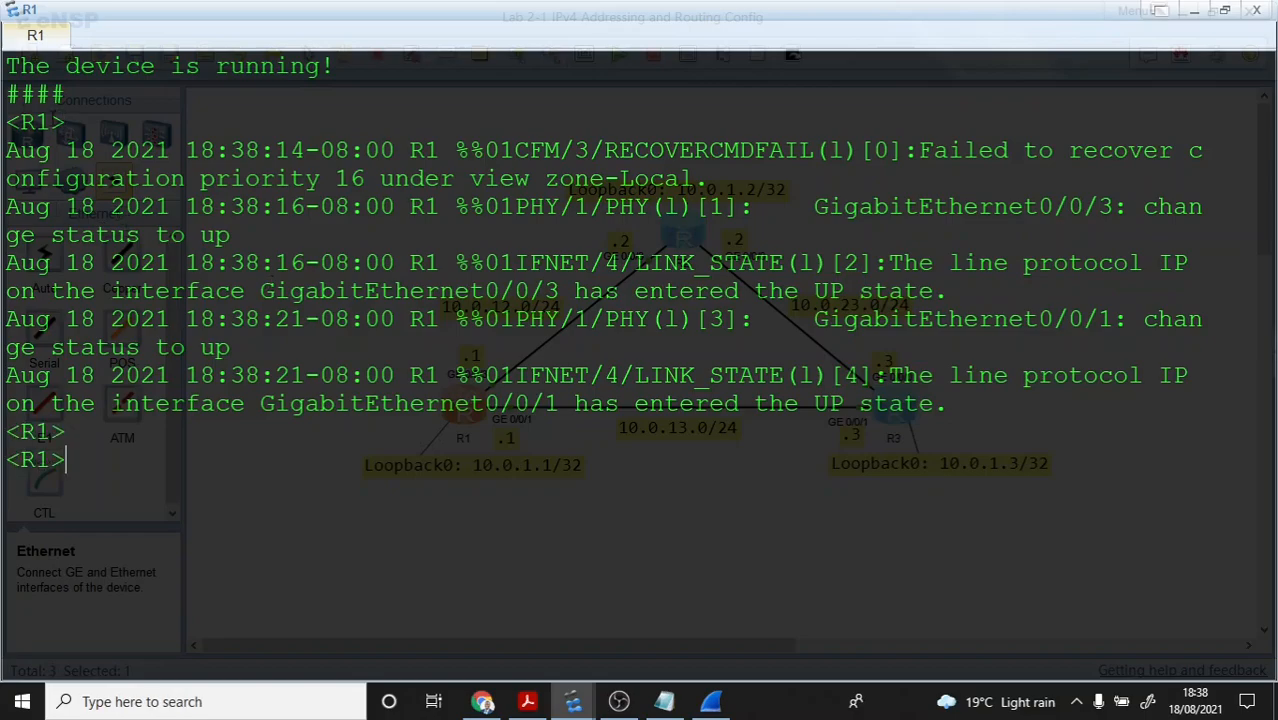
Step: Check the restored device name in R1's console prompts
drag(54, 121, 21, 121)
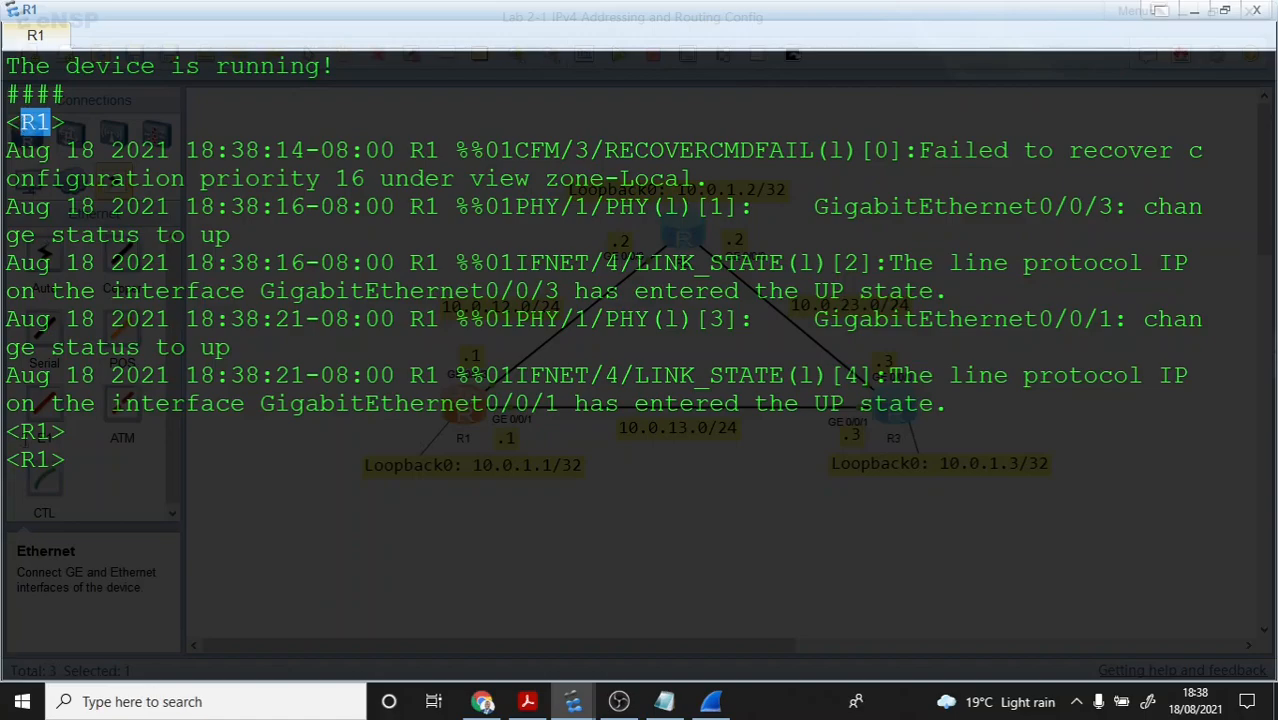
drag(52, 431, 14, 457)
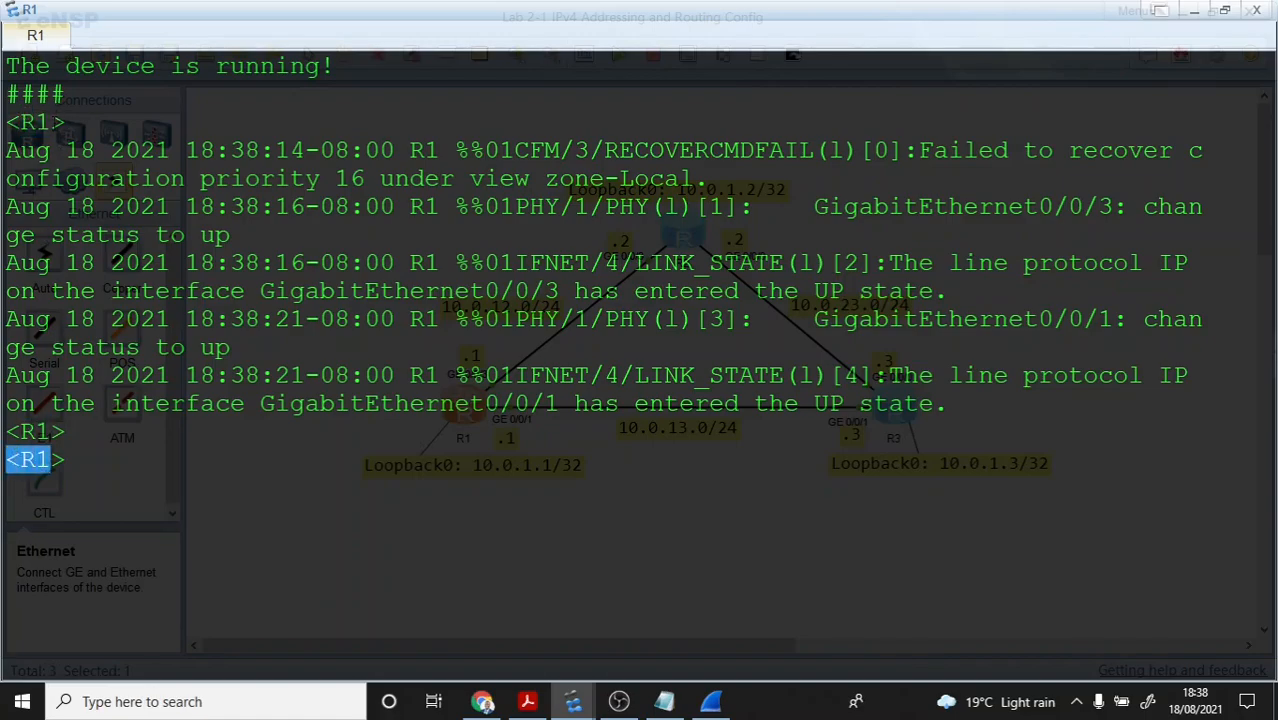
drag(52, 123, 21, 121)
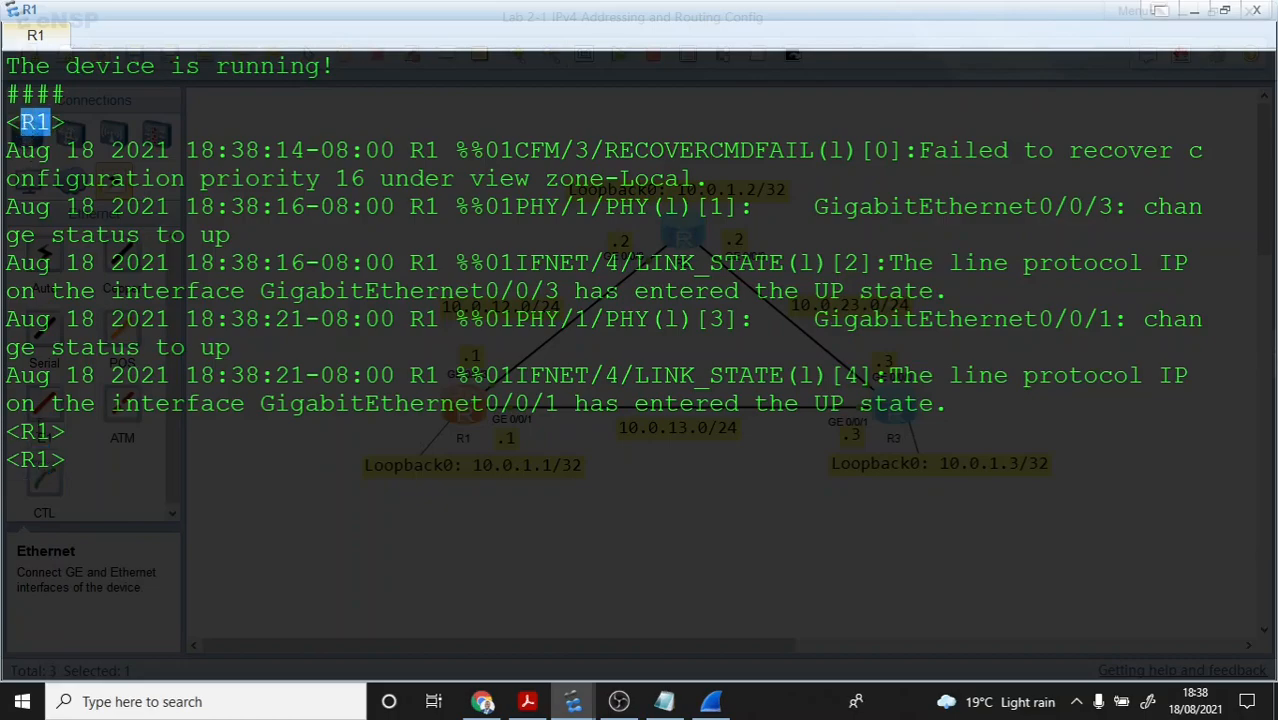
click(50, 121)
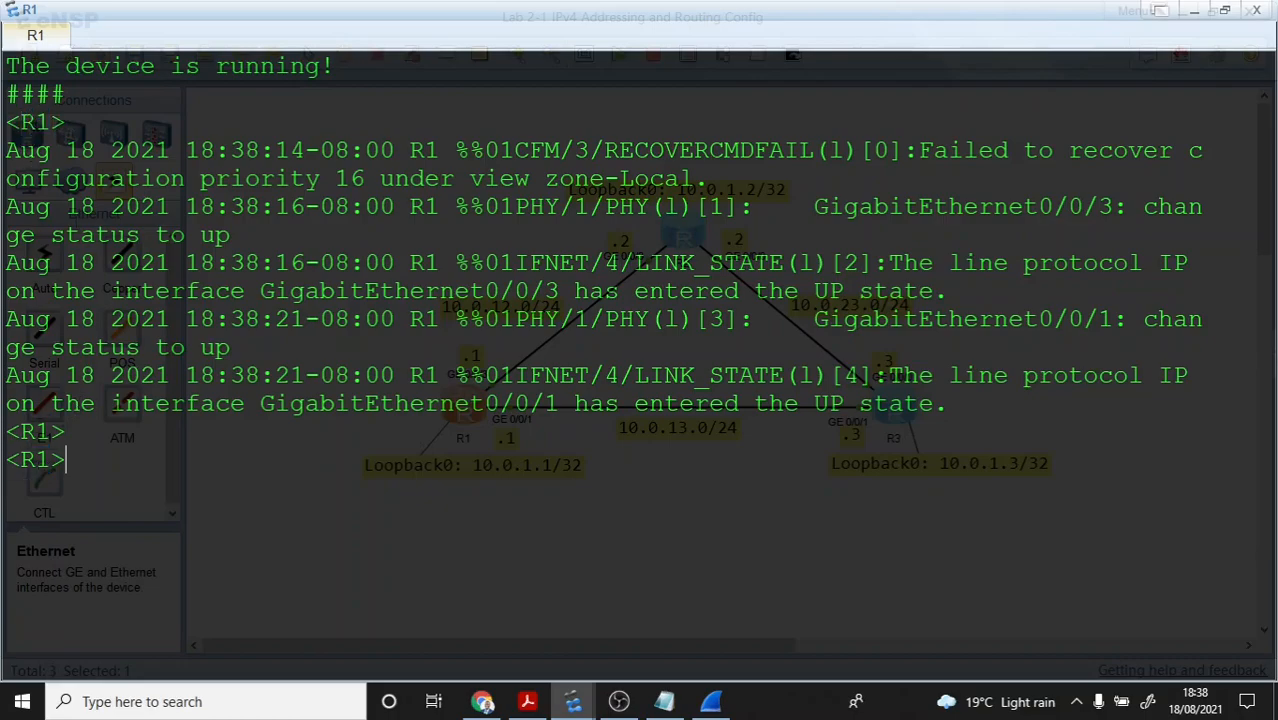
drag(52, 121, 6, 121)
click(70, 459)
Step: Run "disp ip int br" on R1 and examine the entries for GigabitEthernet0/0/1, GigabitEthernet0/0/3 and LoopBack0
text(disp ip )
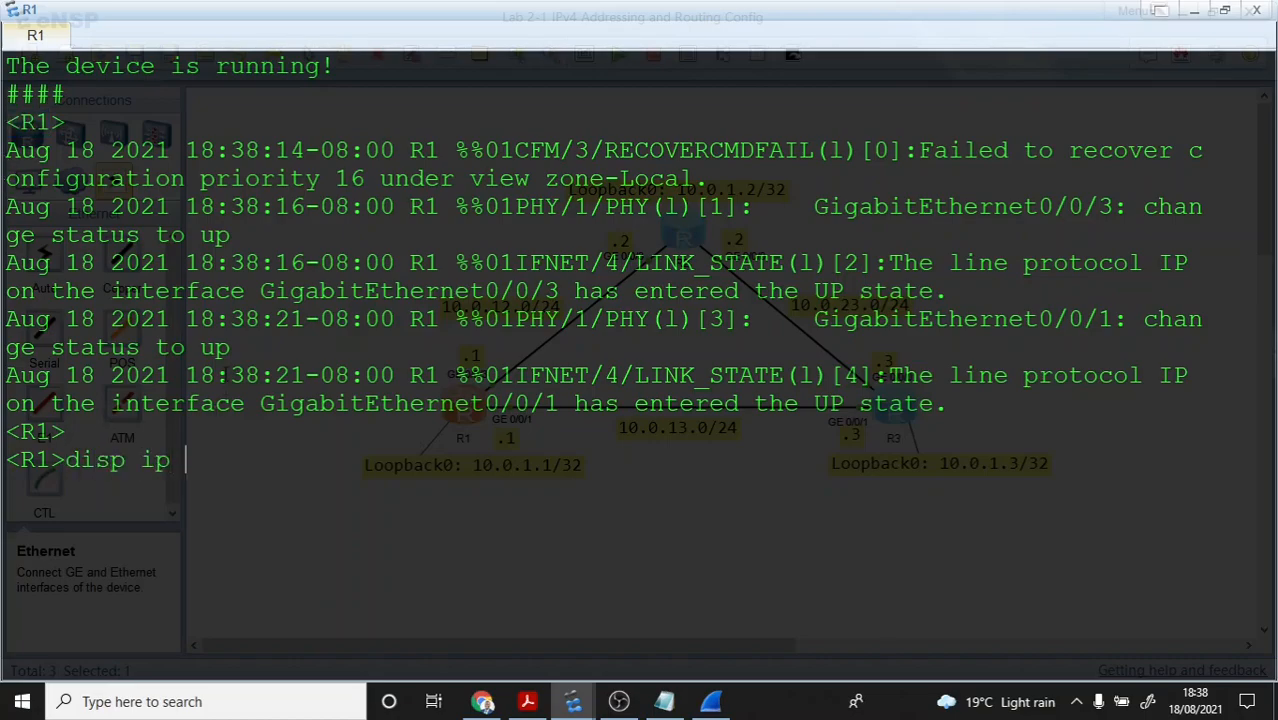
text(int br)
key(Return)
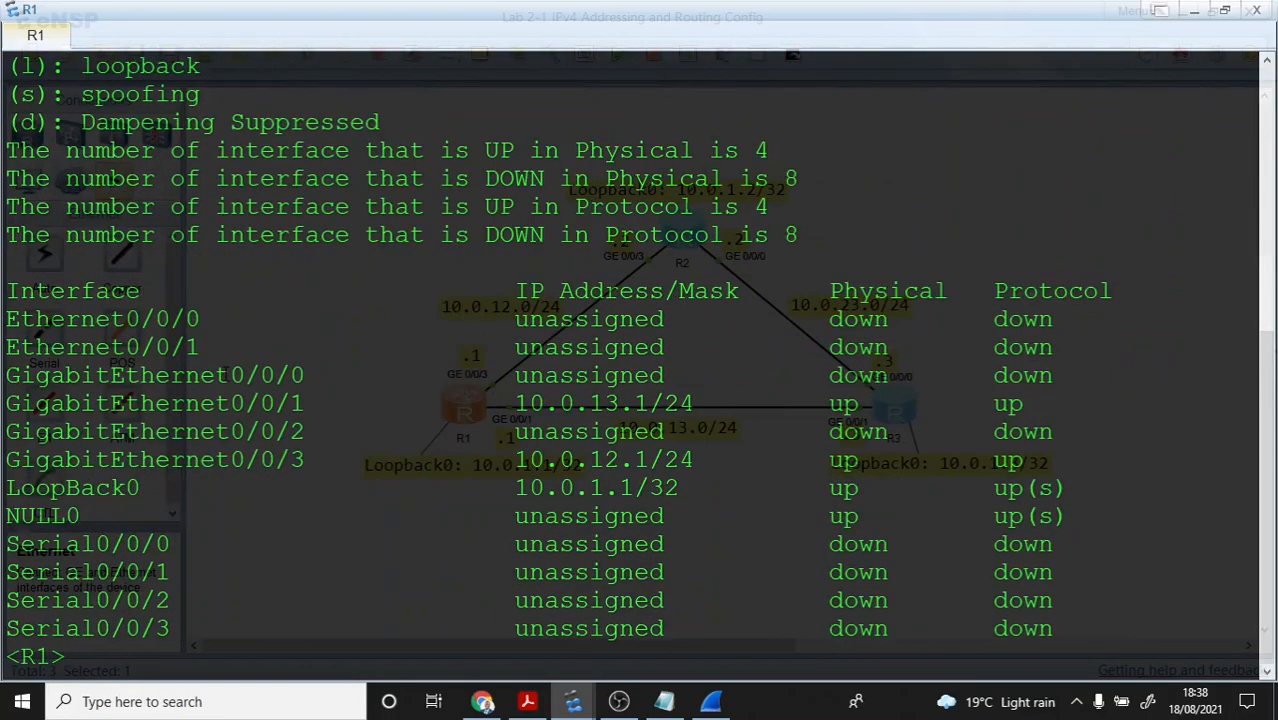
drag(6, 403, 731, 405)
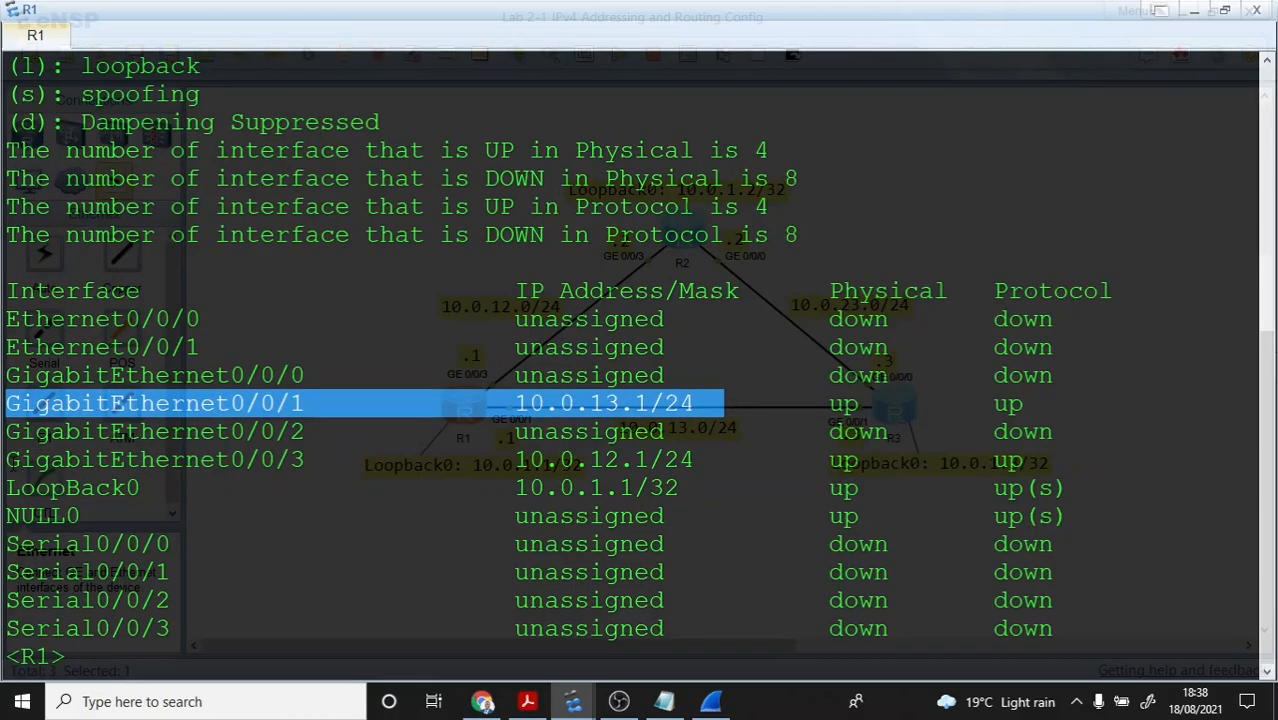
drag(8, 459, 686, 490)
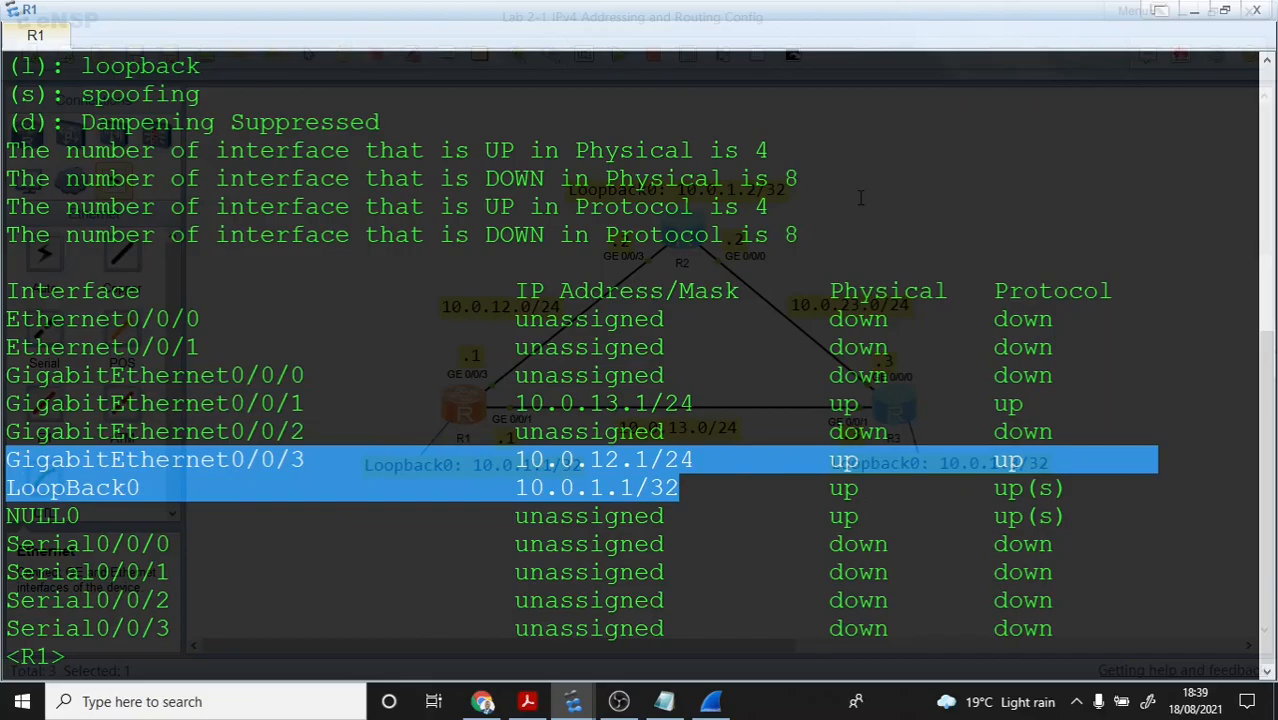
click(295, 271)
scroll(285, 270, up, 6)
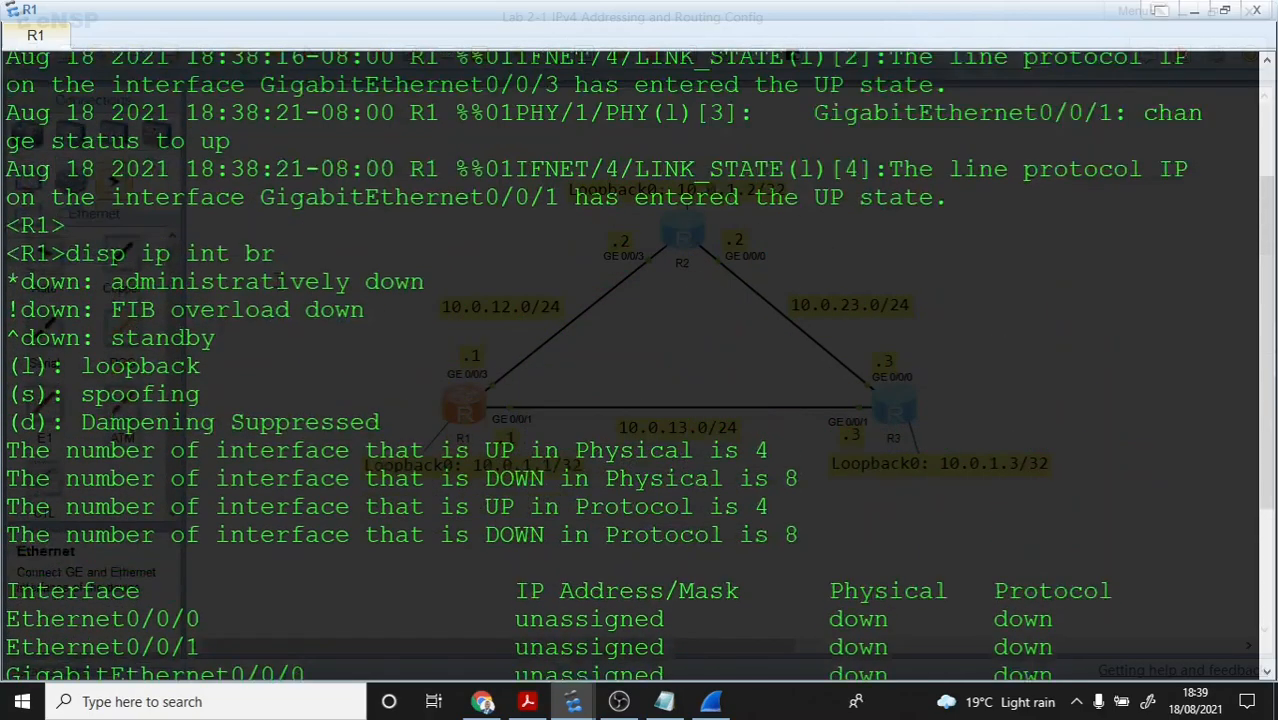
scroll(280, 272, down, 6)
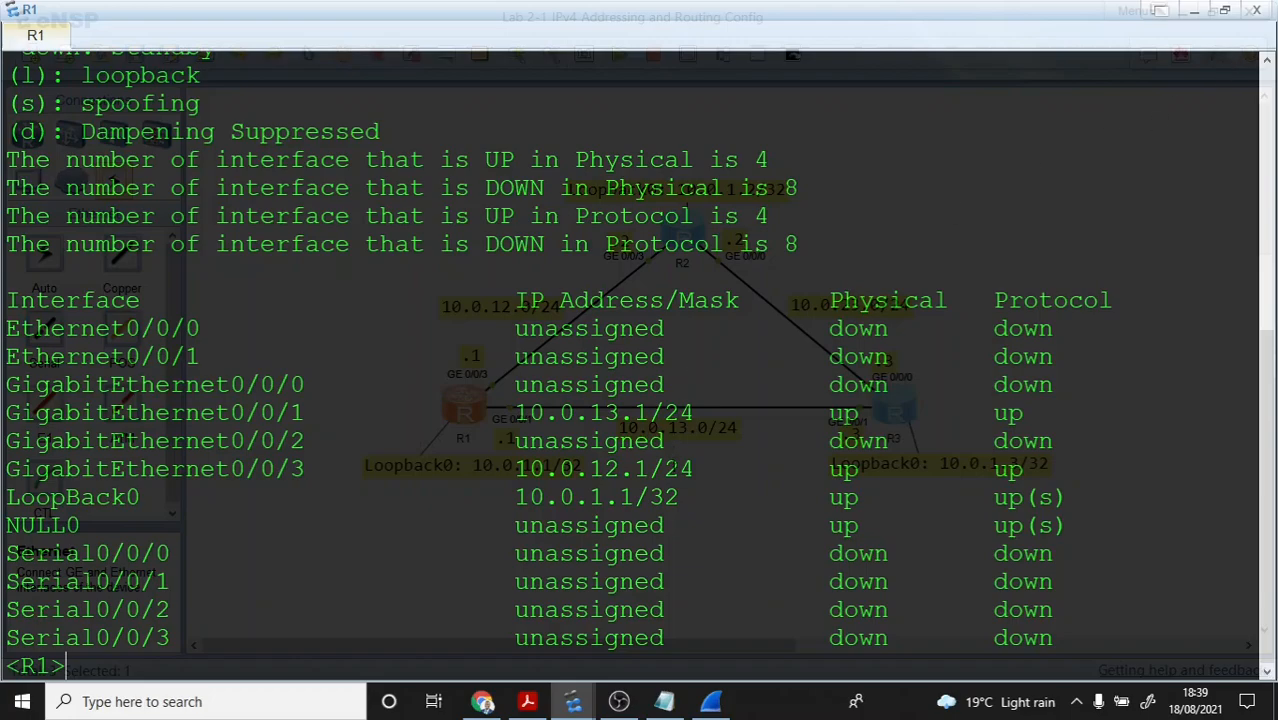
Step: Switch to the HCIA-Datacom lab guide in Acrobat Reader and read the questions in section 2.1.5 Quiz
click(540, 704)
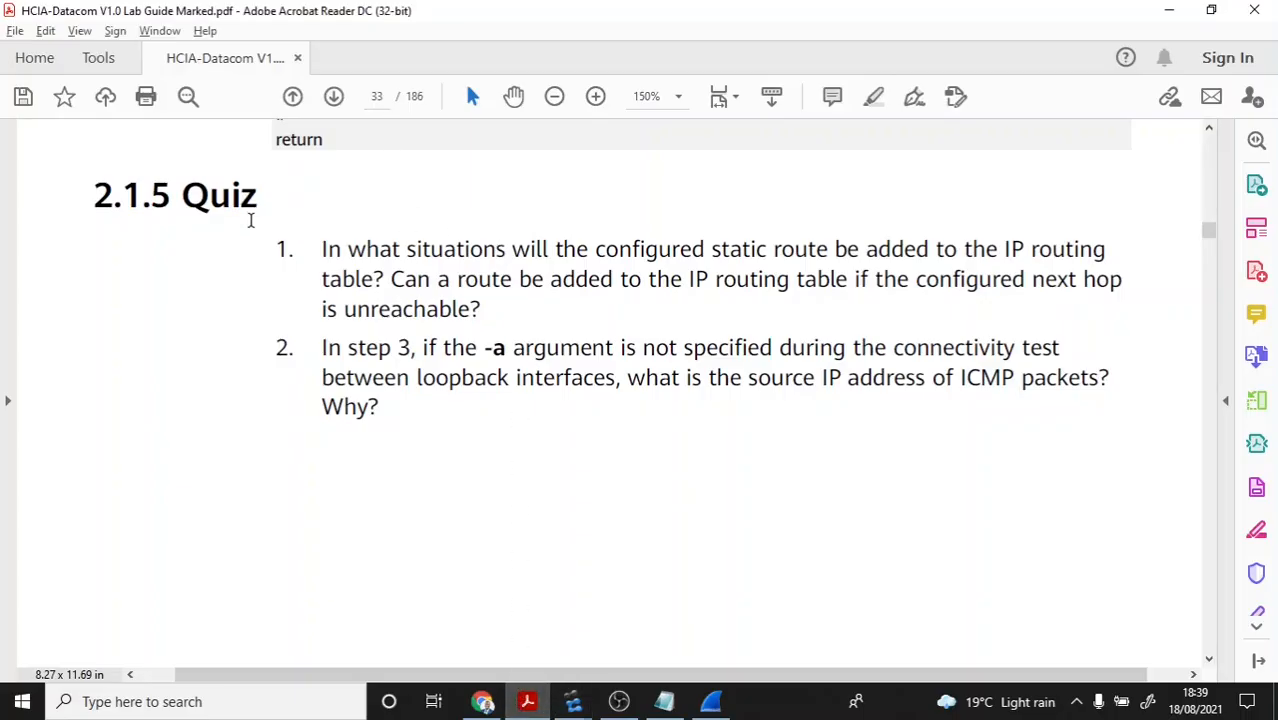
drag(91, 197, 257, 200)
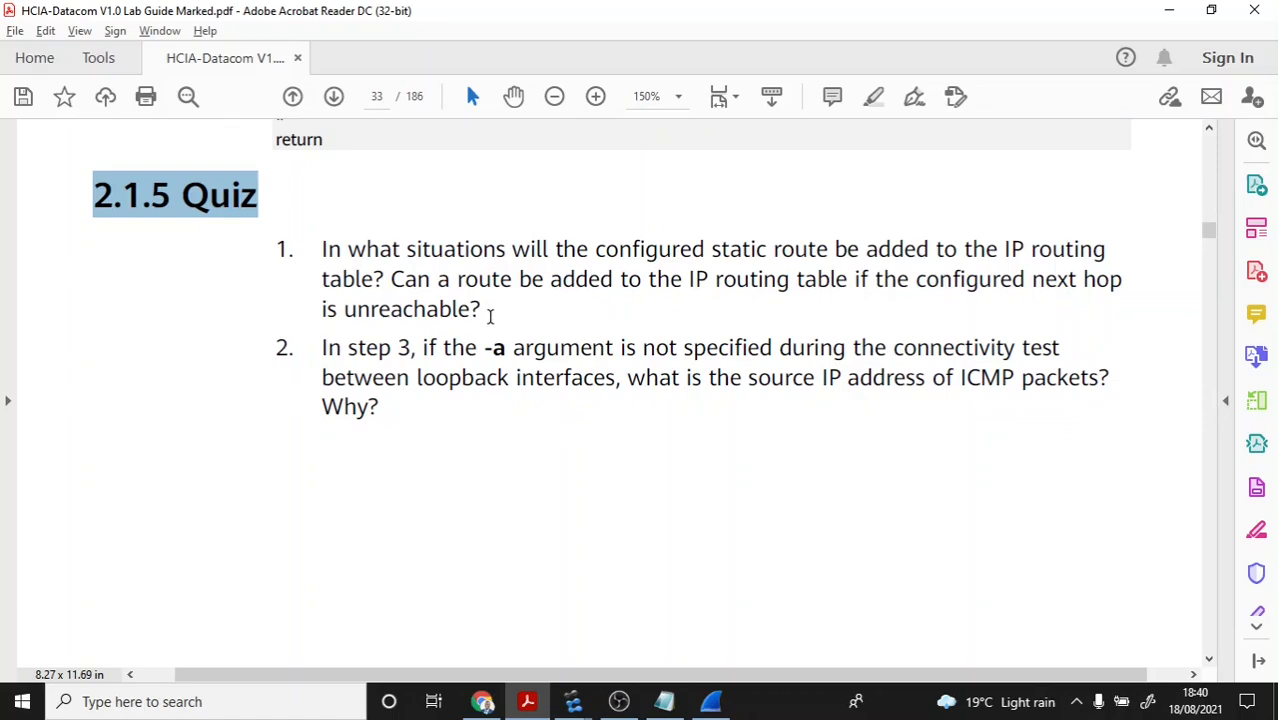
click(486, 326)
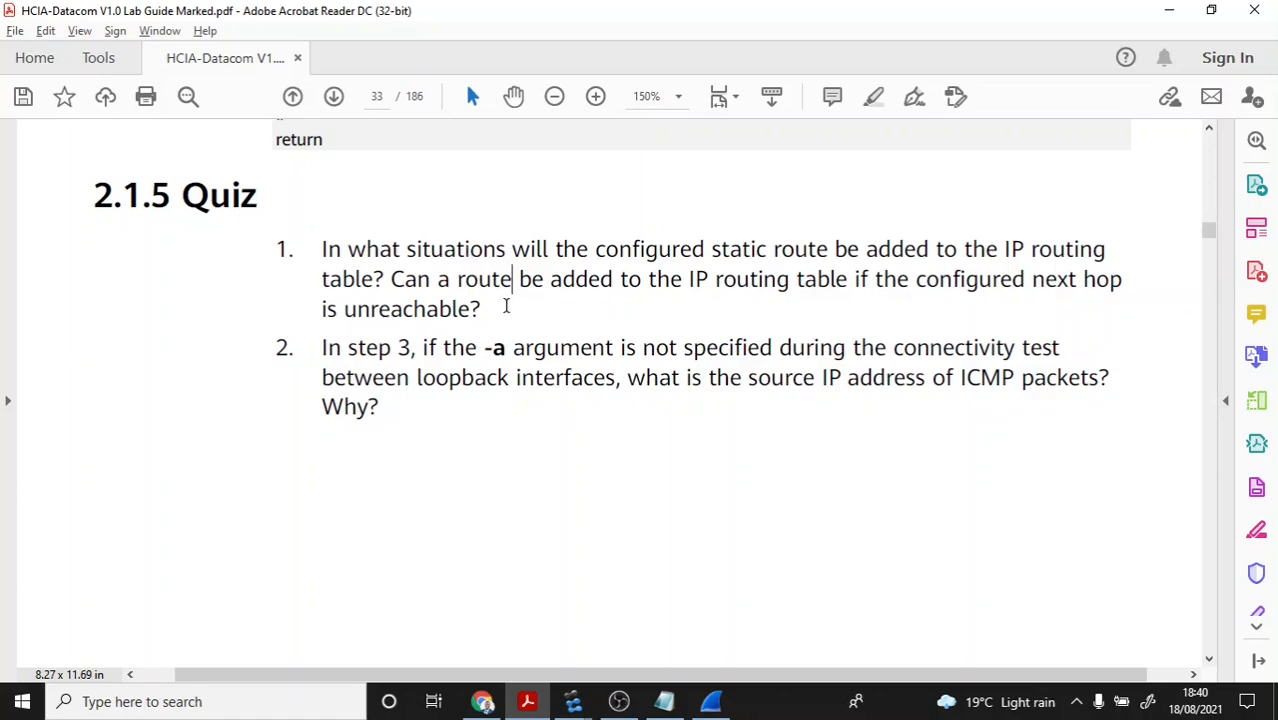
click(482, 313)
scroll(482, 313, down, 1)
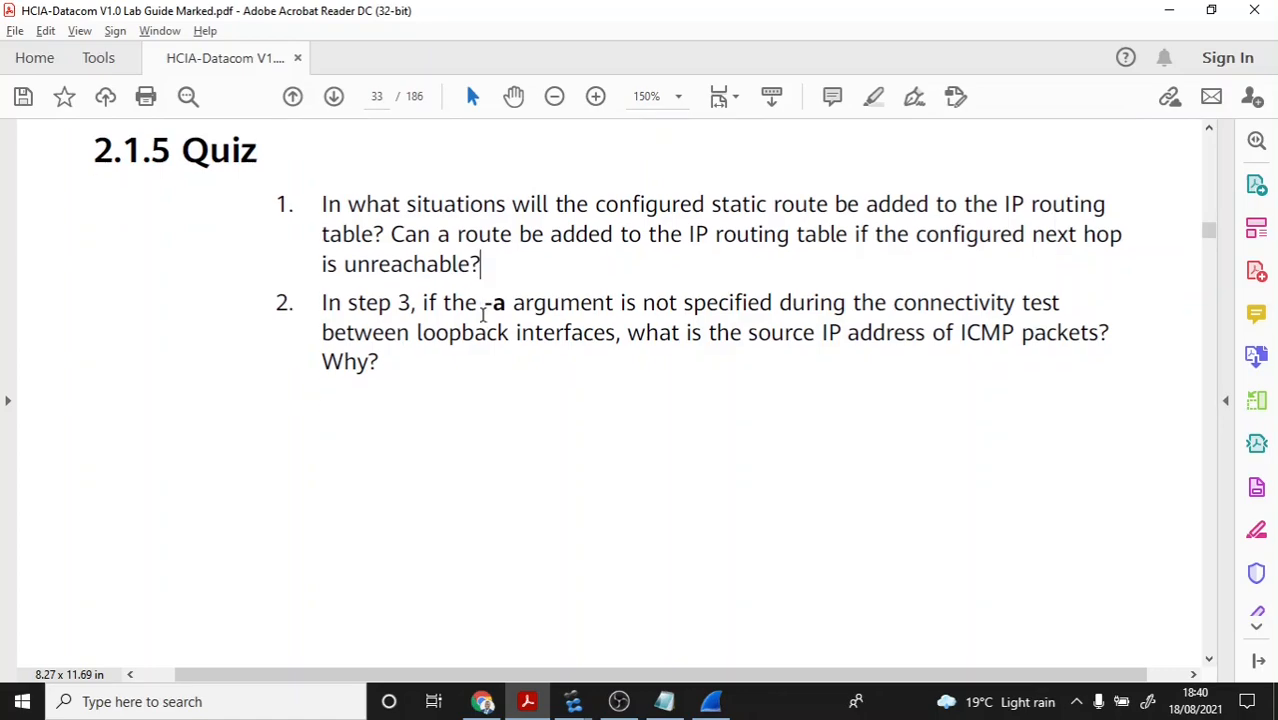
scroll(482, 313, up, 1)
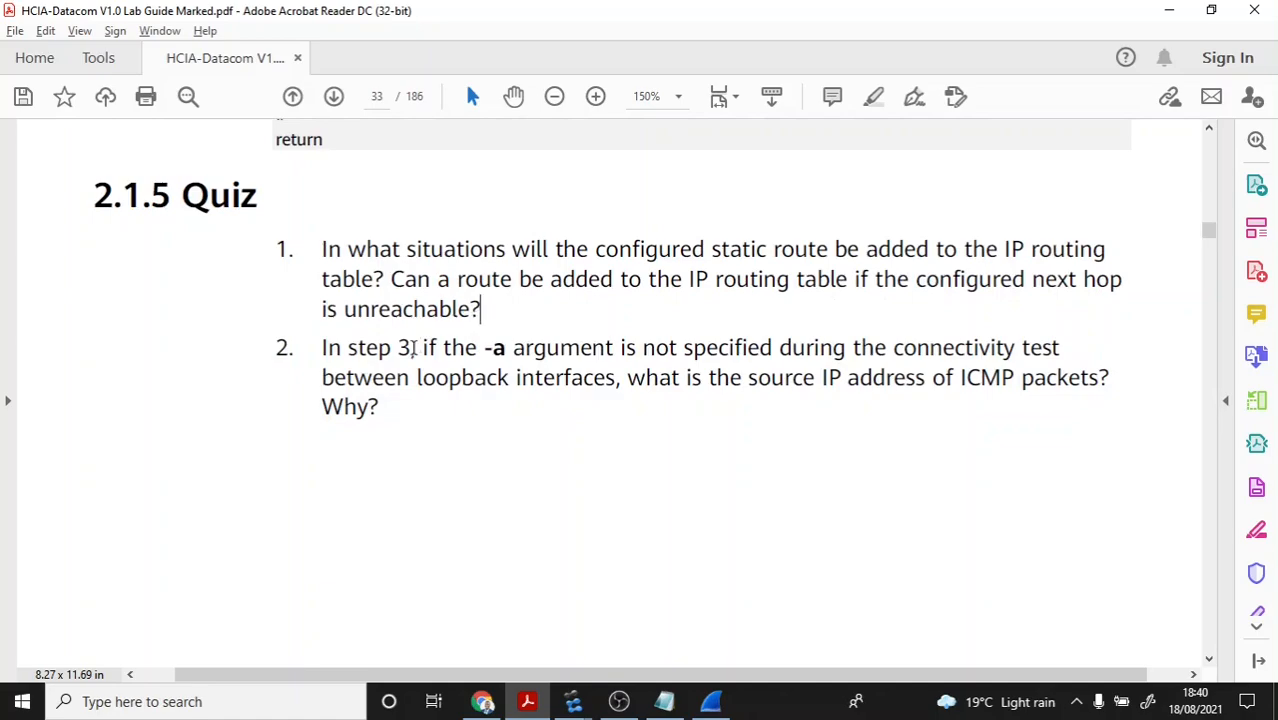